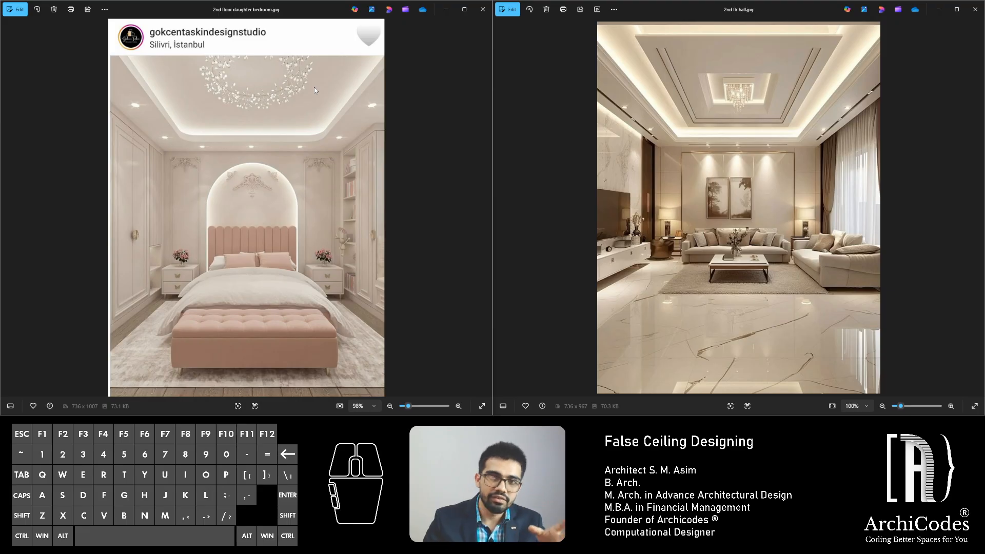
drag(240, 6, 266, 150)
drag(190, 66, 1, 3)
click(168, 52)
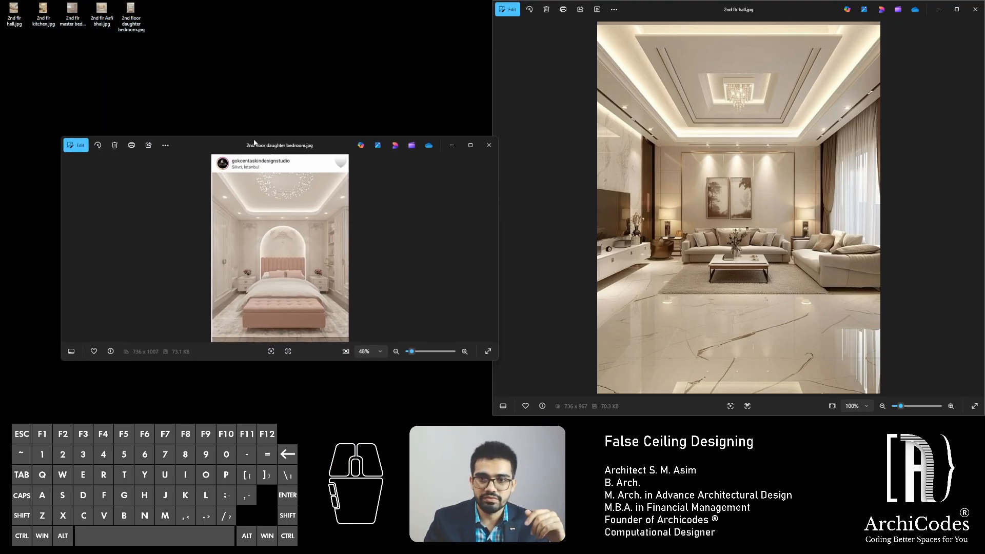
drag(255, 143, 240, 2)
drag(562, 11, 0, 103)
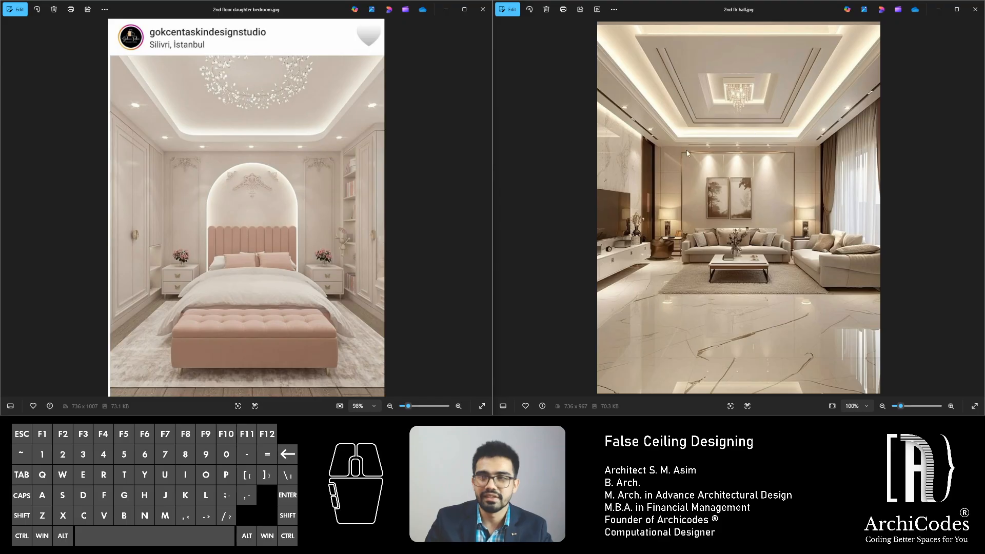
drag(246, 23, 1, 123)
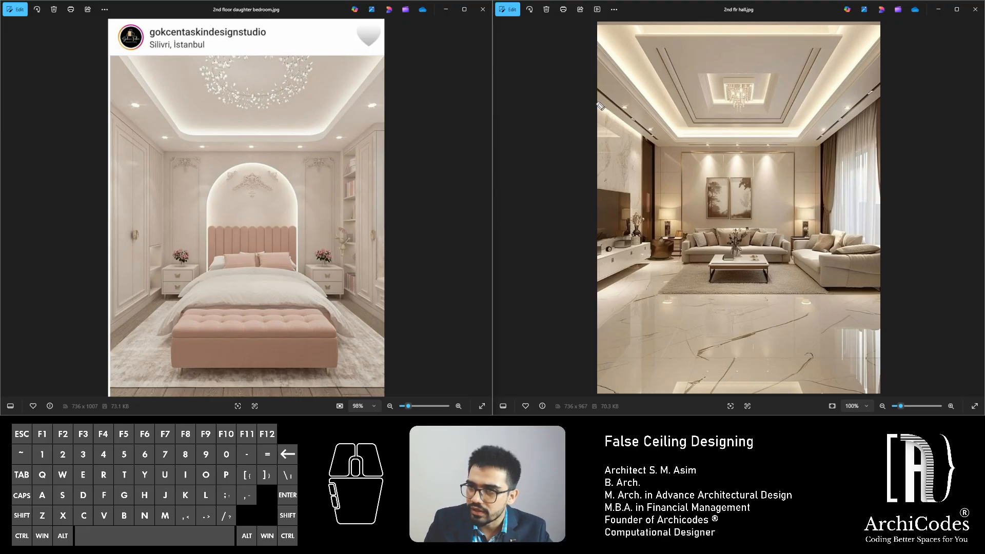
mouse_move(596, 102)
mouse_down()
mouse_move(659, 149)
mouse_move(631, 133)
mouse_move(614, 136)
mouse_move(601, 122)
mouse_move(611, 121)
mouse_up()
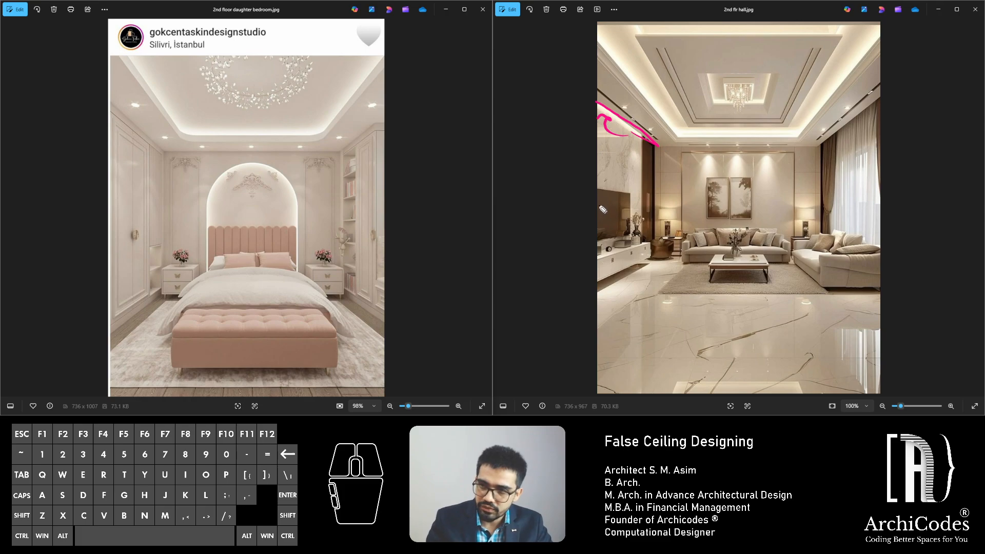
mouse_move(633, 232)
mouse_down()
mouse_move(555, 234)
mouse_move(550, 223)
mouse_move(566, 221)
mouse_move(559, 203)
mouse_move(508, 205)
mouse_up()
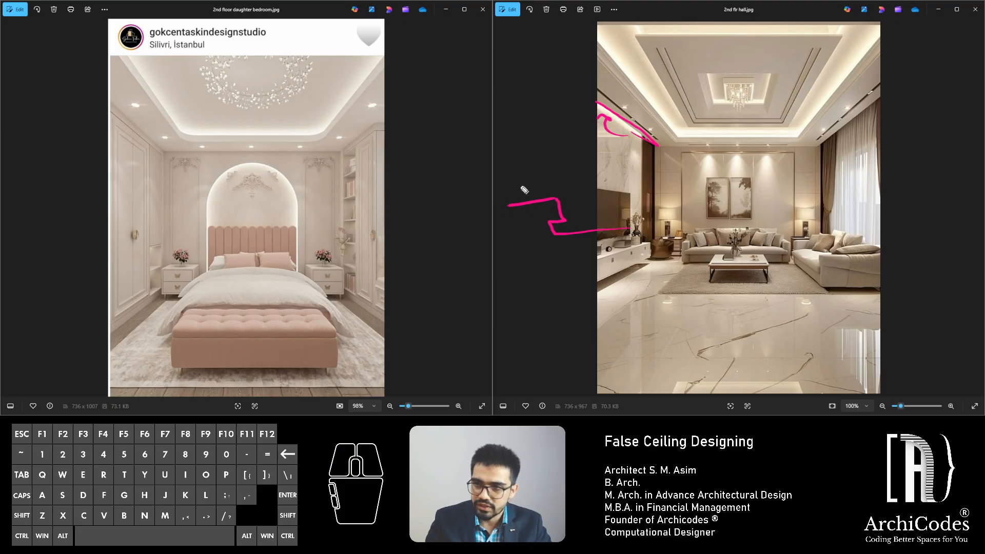
key(ctrl+shift+7)
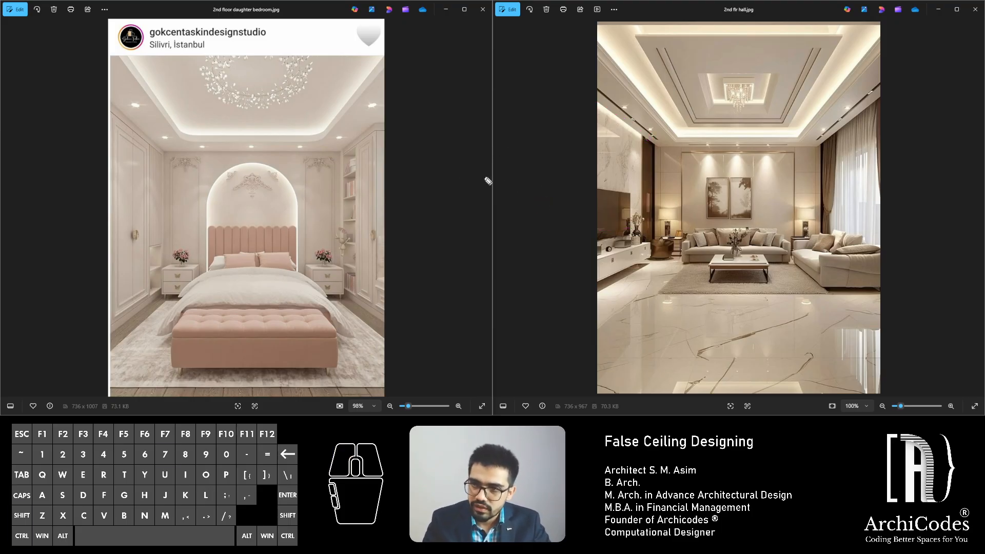
Sketch a stepped cove section in the gap between the two images, with a long vertical wall line along its edge
mouse_move(413, 182)
mouse_down()
mouse_move(460, 181)
mouse_move(463, 205)
mouse_move(438, 208)
mouse_move(438, 221)
mouse_move(541, 221)
mouse_up()
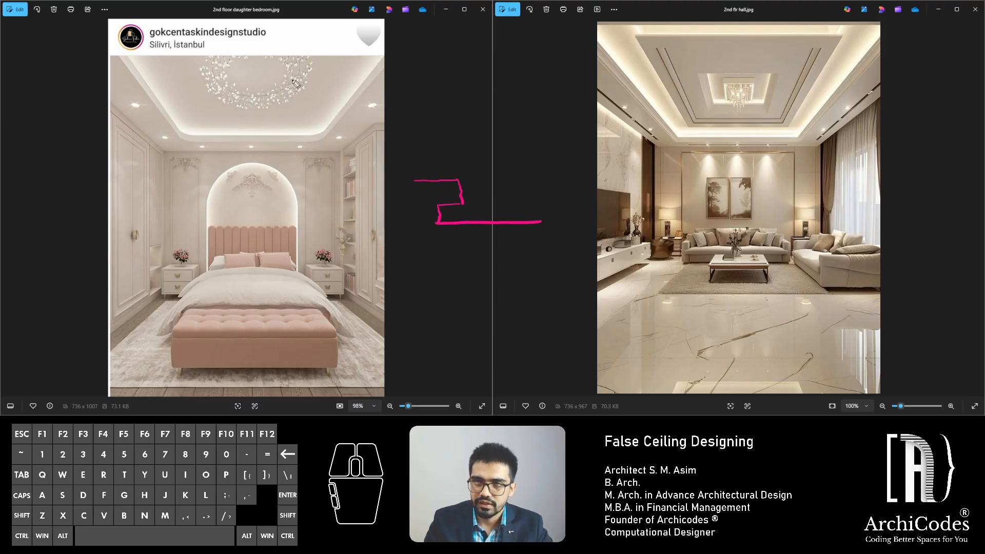
drag(407, 88, 429, 368)
key(ctrl+z)
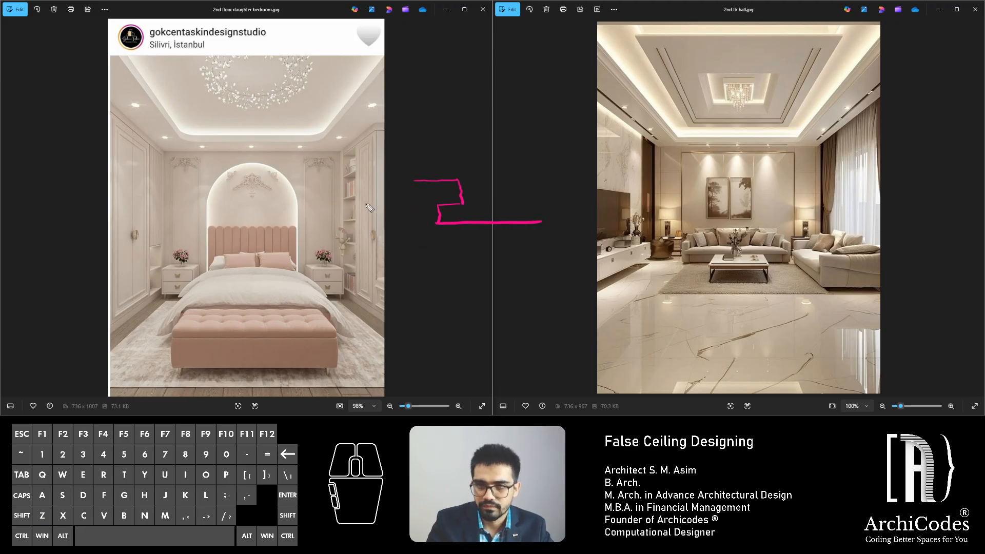
drag(416, 89, 416, 376)
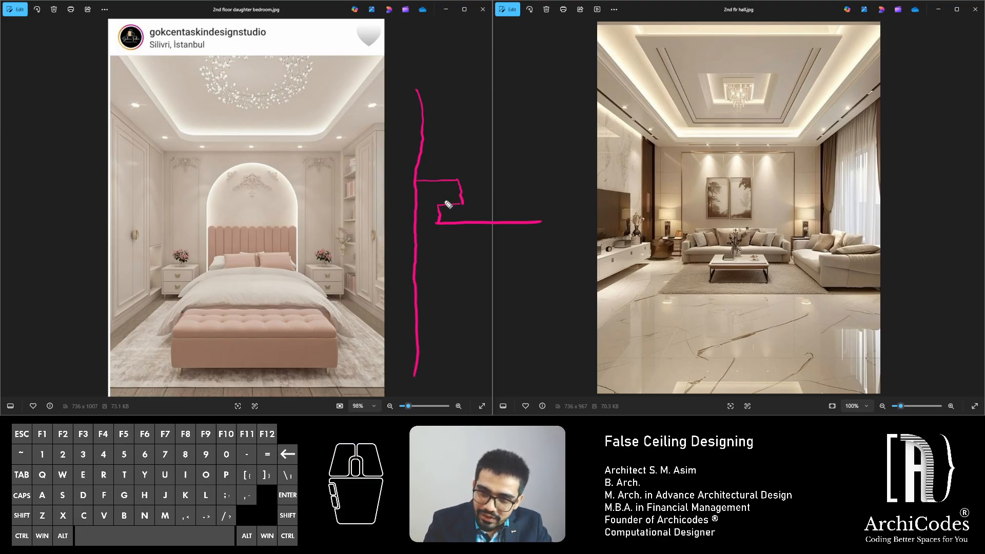
Add the light source and its reflection arrows to the cove section, and thicken the section's lower ledge
drag(445, 201, 458, 201)
key(ctrl+shift+3)
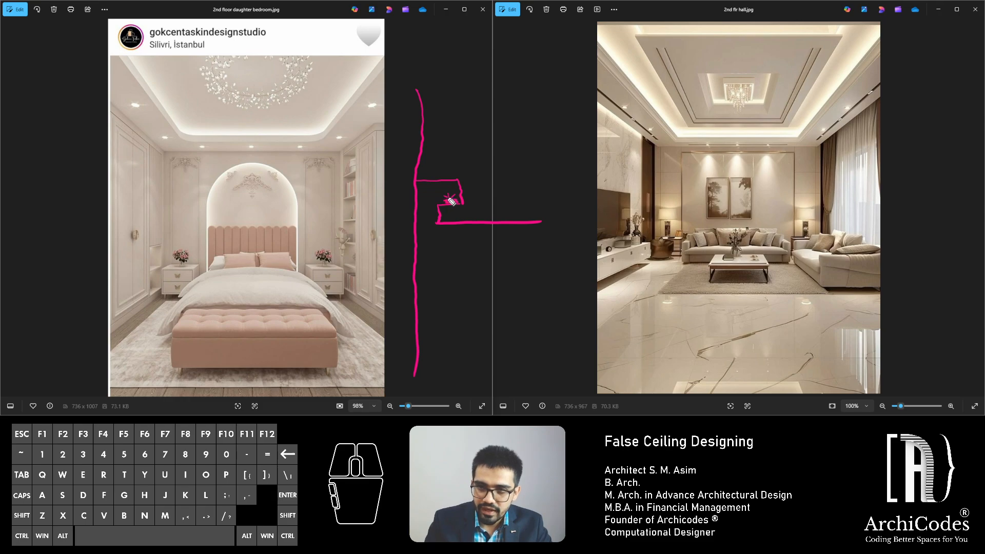
mouse_move(450, 201)
mouse_down()
mouse_move(429, 187)
mouse_move(420, 229)
mouse_move(445, 260)
mouse_up()
mouse_move(418, 202)
mouse_down()
mouse_move(432, 187)
mouse_move(435, 195)
mouse_up()
drag(600, 110, 625, 123)
mouse_move(442, 206)
mouse_down()
mouse_move(442, 216)
mouse_move(467, 204)
mouse_move(442, 210)
mouse_move(443, 227)
mouse_move(539, 222)
mouse_up()
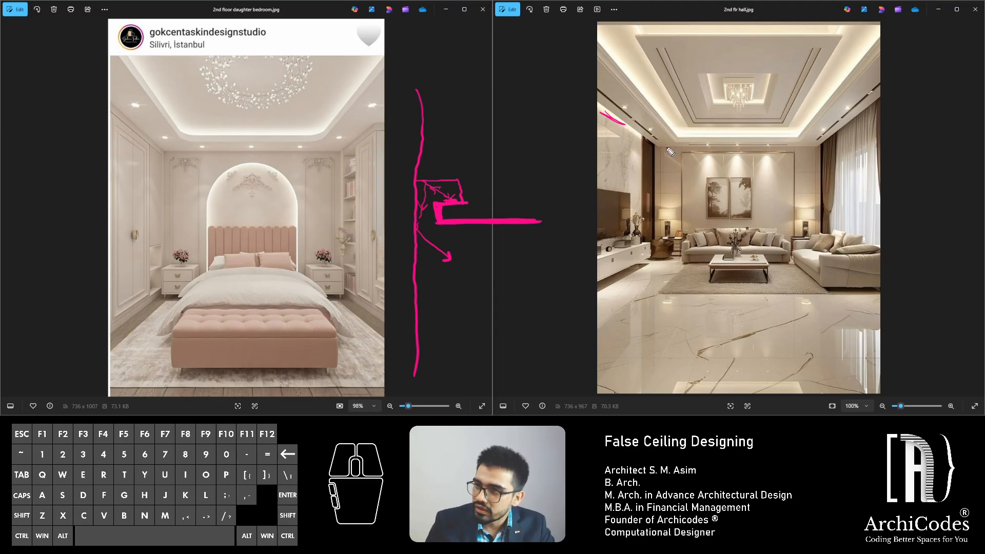
Trace the hall ceiling's back and left edges and circle the recessed lights along both sides of the ceiling
drag(667, 150, 820, 147)
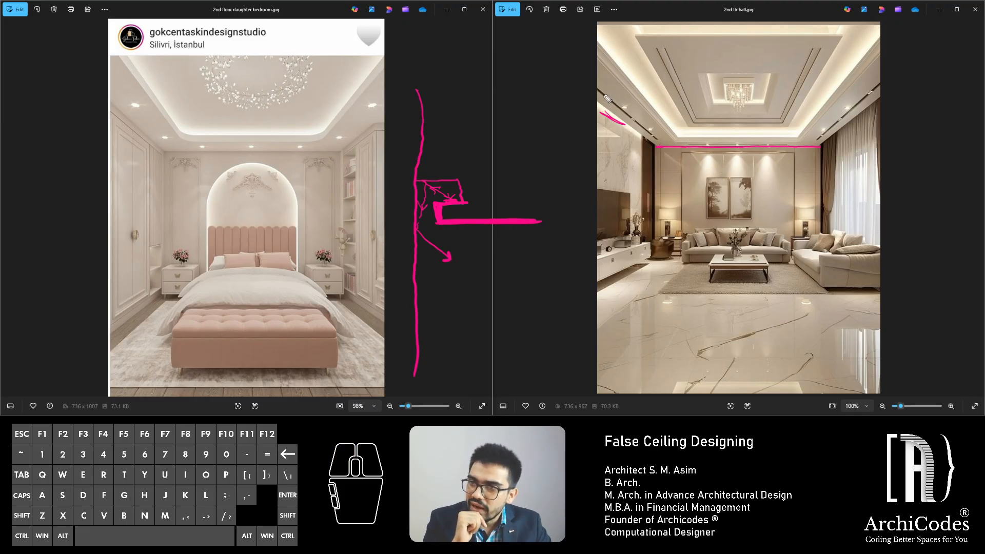
drag(599, 89, 658, 137)
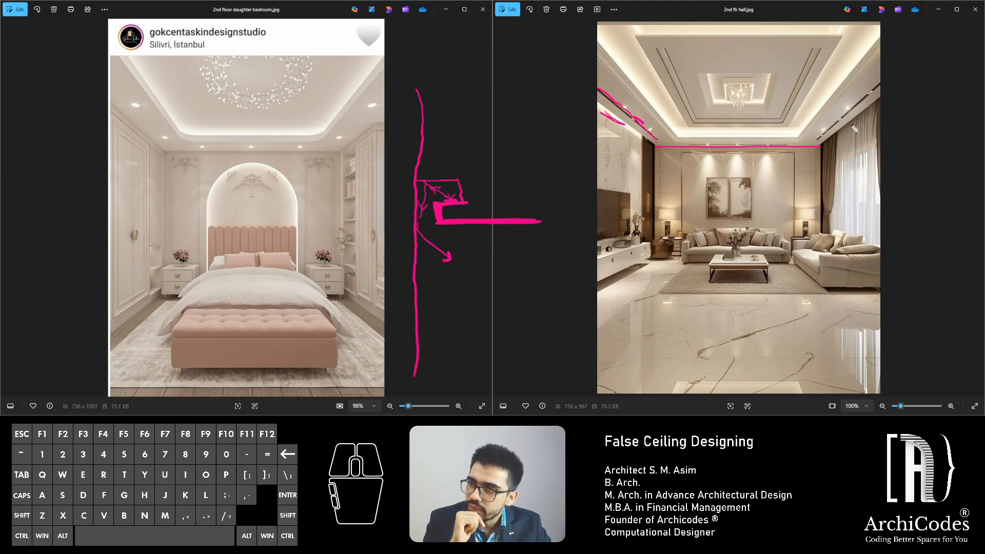
mouse_move(826, 138)
mouse_down()
mouse_move(818, 134)
mouse_move(844, 117)
mouse_up()
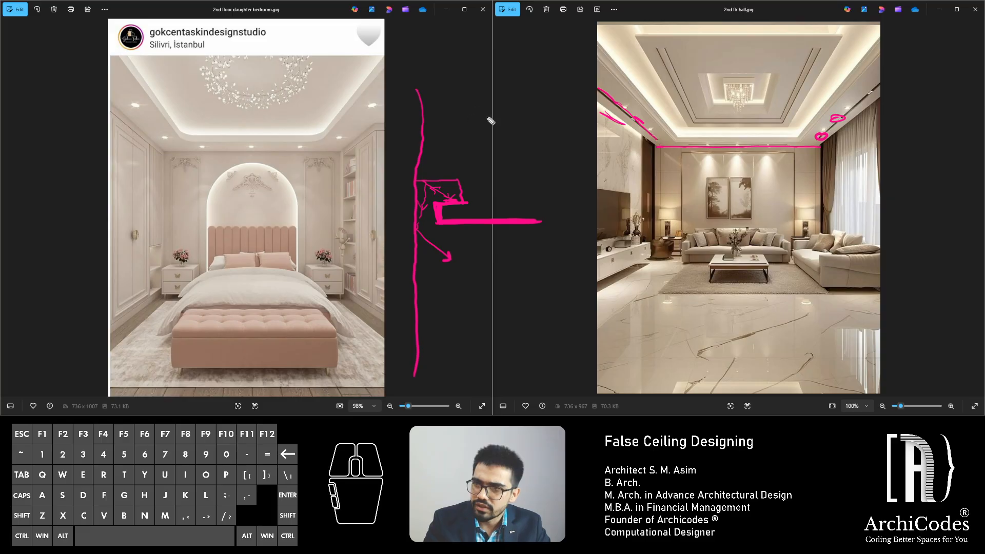
drag(626, 110, 627, 108)
drag(640, 127, 651, 131)
mouse_move(827, 133)
mouse_down()
mouse_move(864, 104)
mouse_move(841, 112)
mouse_up()
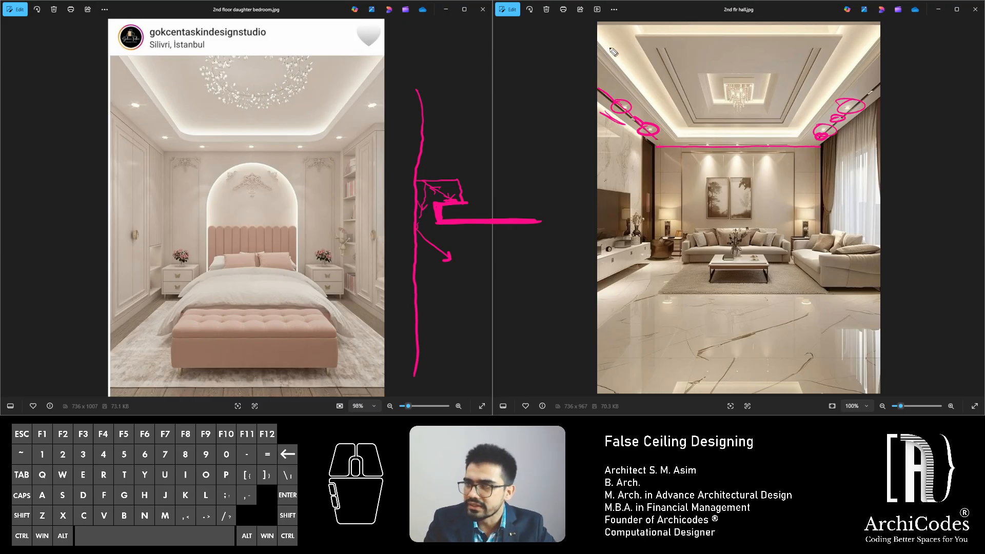
mouse_move(602, 66)
mouse_down()
mouse_move(666, 139)
mouse_move(612, 56)
mouse_move(639, 88)
mouse_up()
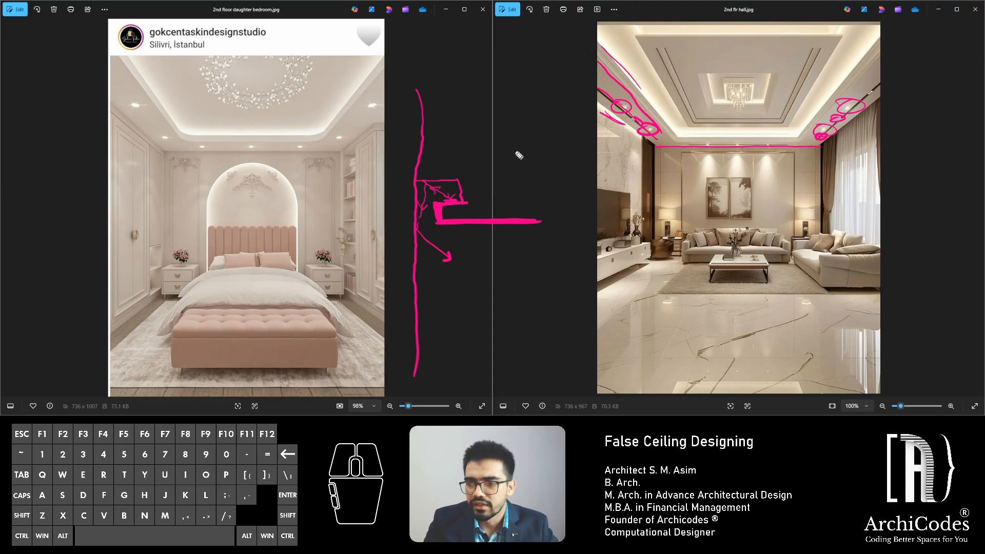
Sketch a closed crown moulding profile below the cove section, with a straight back and top and a curved front
mouse_move(488, 243)
mouse_down()
mouse_move(548, 241)
mouse_move(542, 261)
mouse_move(487, 302)
mouse_up()
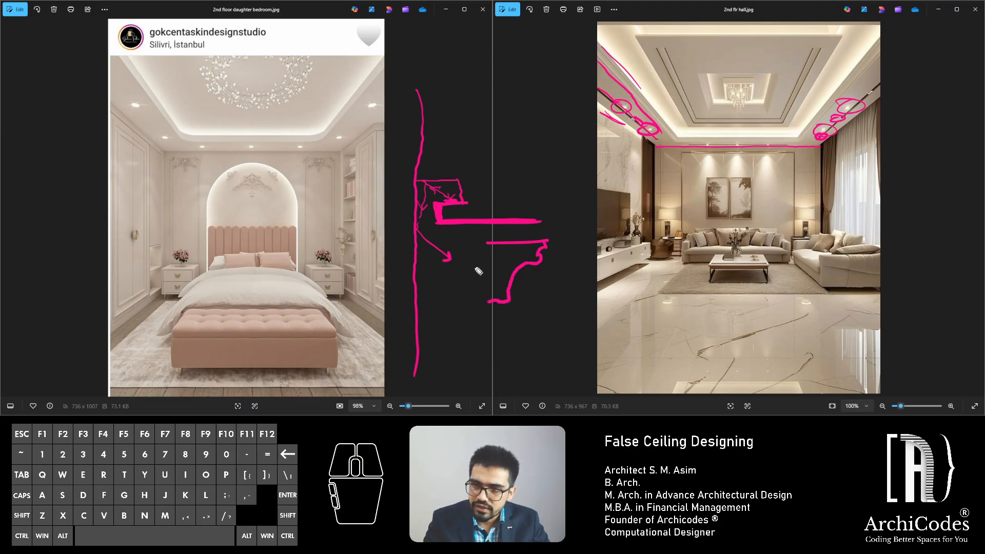
drag(485, 250, 488, 303)
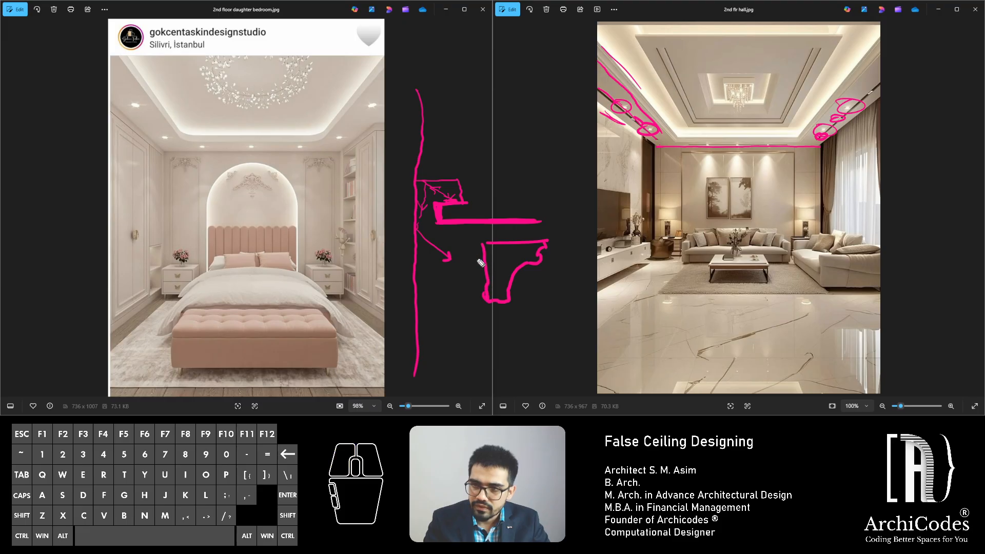
drag(487, 245, 491, 303)
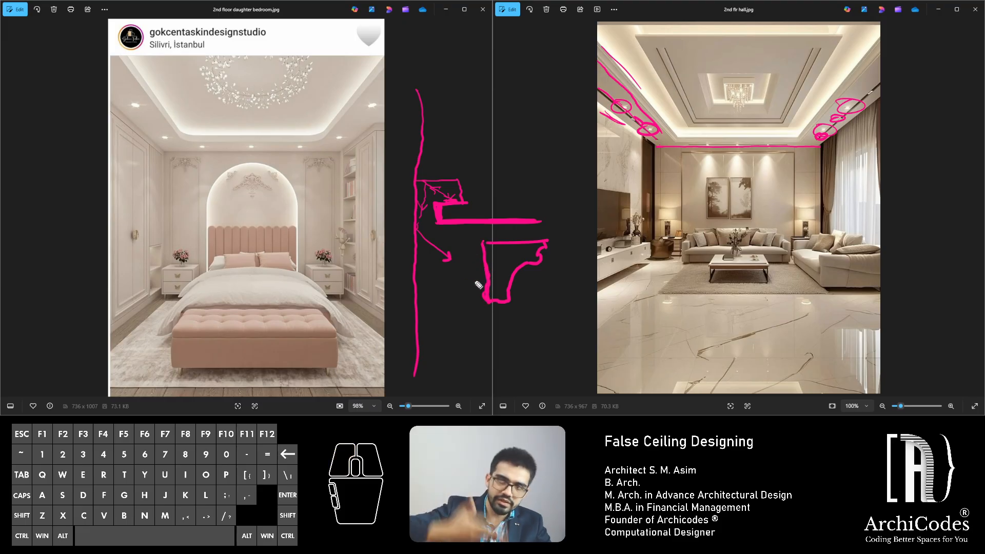
mouse_move(495, 242)
mouse_down()
mouse_move(477, 242)
mouse_move(551, 240)
mouse_up()
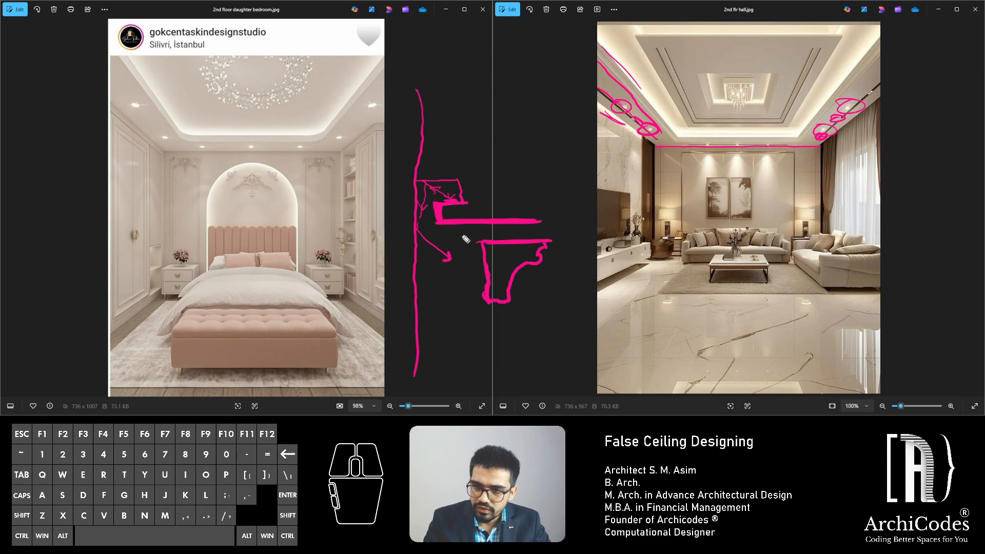
drag(511, 297, 487, 306)
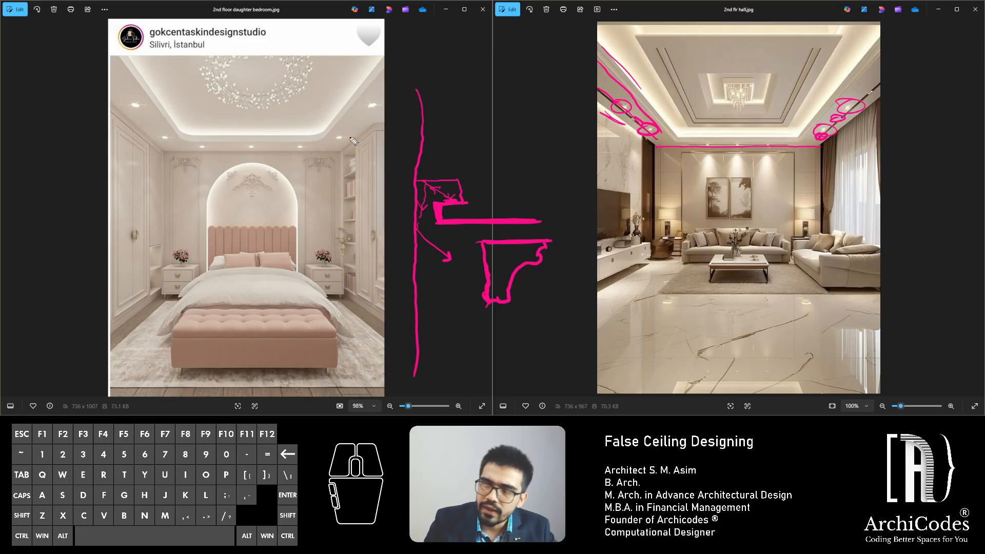
Draw slanted parallel lines from the corners of the moulding profile to show it extending in depth
mouse_move(630, 224)
mouse_down()
mouse_move(550, 242)
mouse_move(611, 217)
mouse_up()
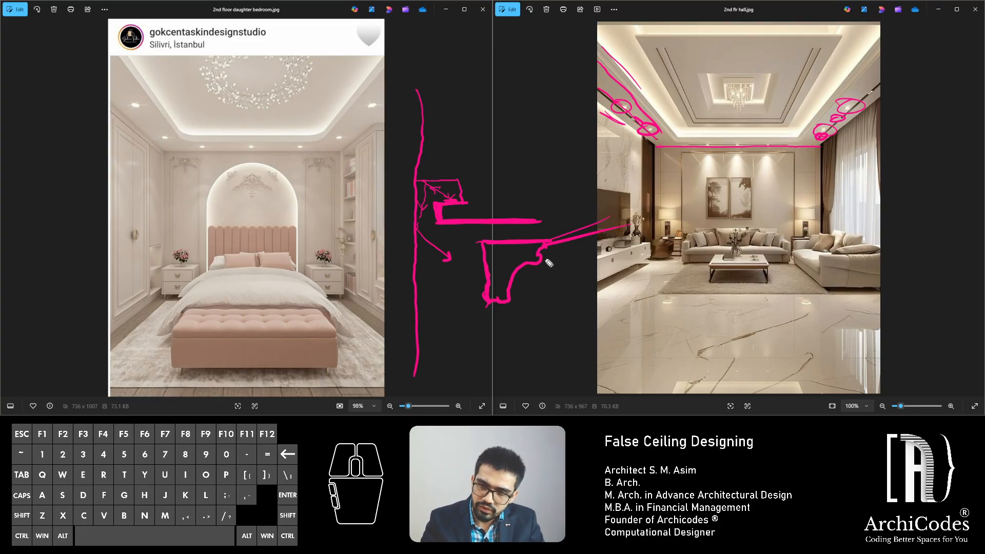
drag(542, 261, 613, 235)
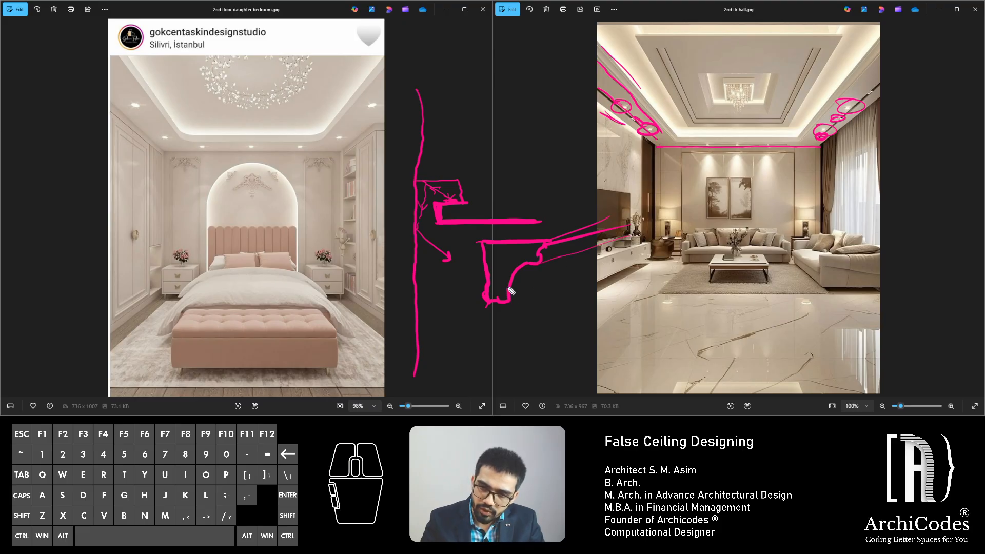
drag(511, 291, 603, 266)
drag(515, 303, 622, 267)
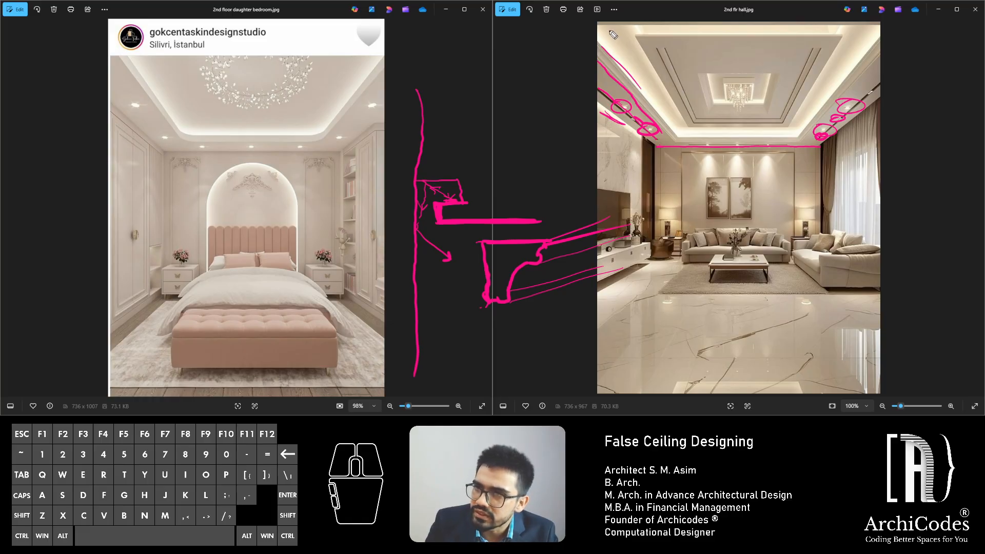
Scribble over the front-left ceiling border in the hall image and write 10" beside the image
drag(608, 29, 625, 52)
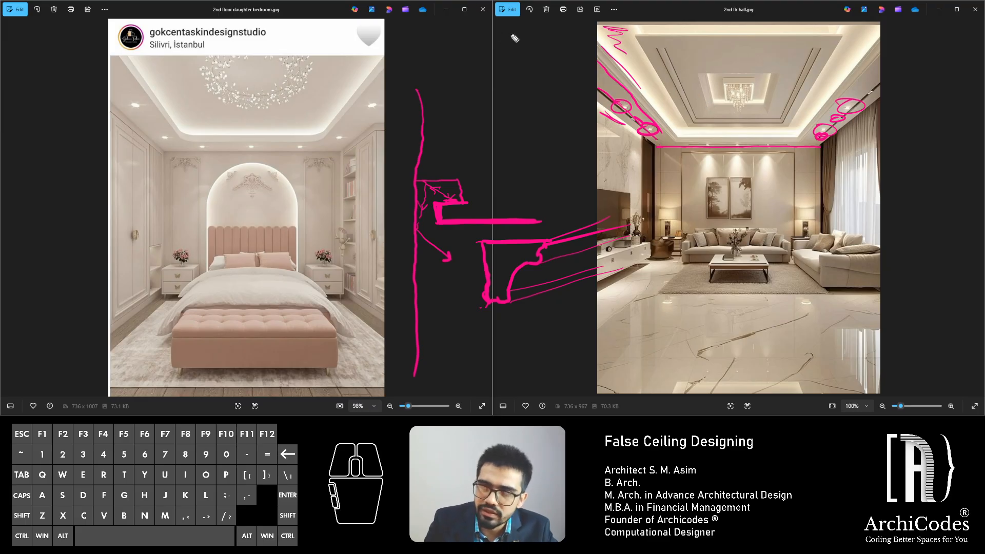
mouse_move(505, 29)
mouse_down()
mouse_move(503, 42)
mouse_move(536, 25)
mouse_move(538, 37)
mouse_up()
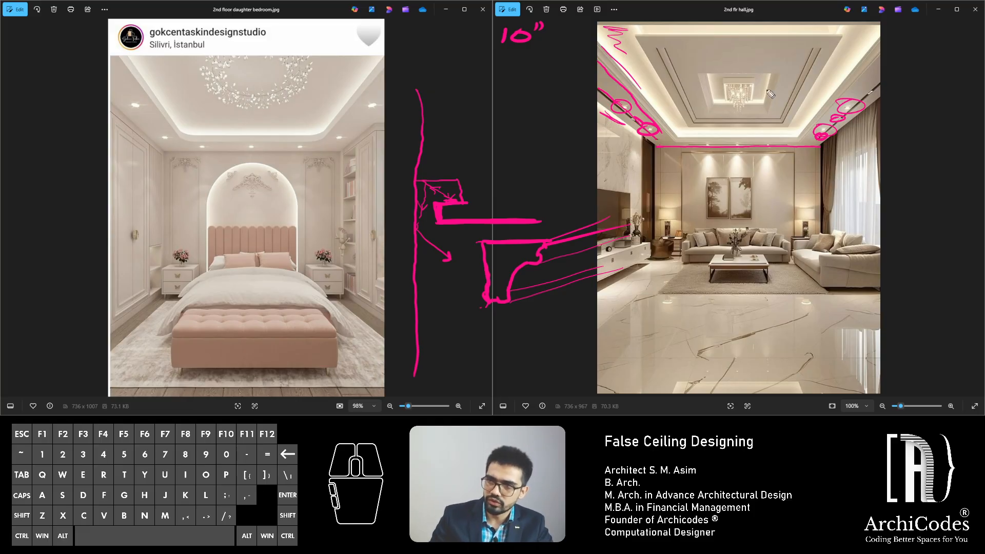
mouse_move(584, 90)
mouse_down()
mouse_move(893, 97)
mouse_move(829, 78)
mouse_move(587, 78)
mouse_move(623, 65)
mouse_move(888, 67)
mouse_up()
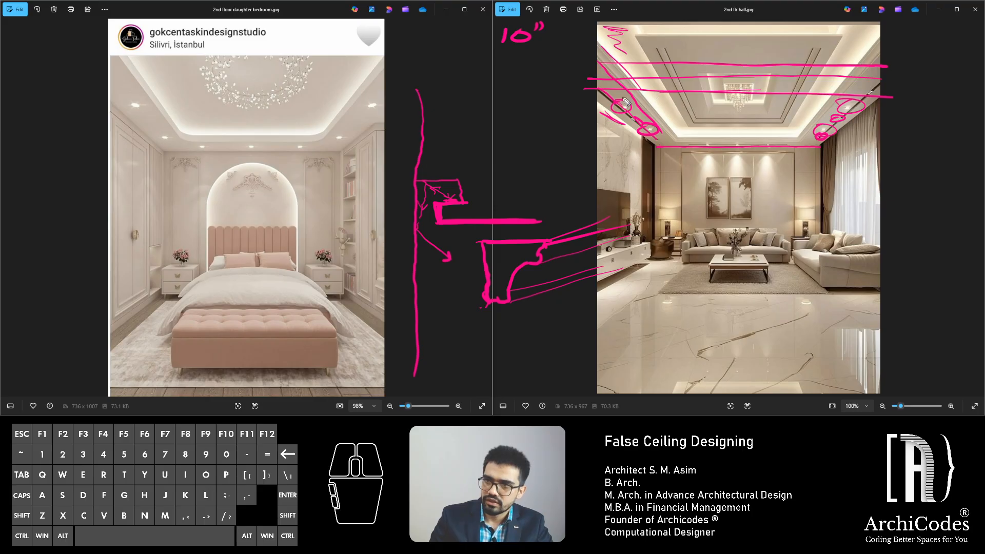
mouse_move(595, 90)
mouse_down()
mouse_move(596, 100)
mouse_move(936, 115)
mouse_up()
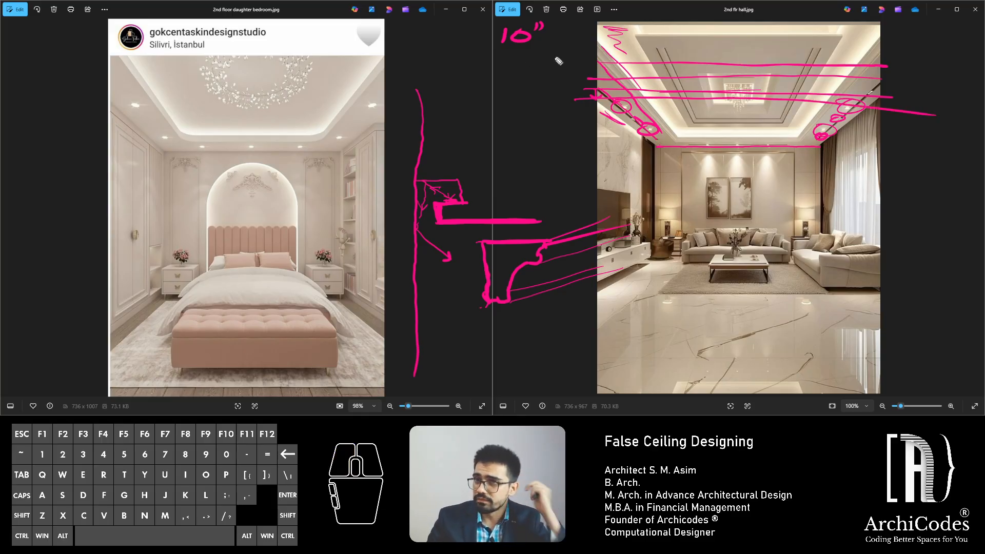
key(ctrl+z)
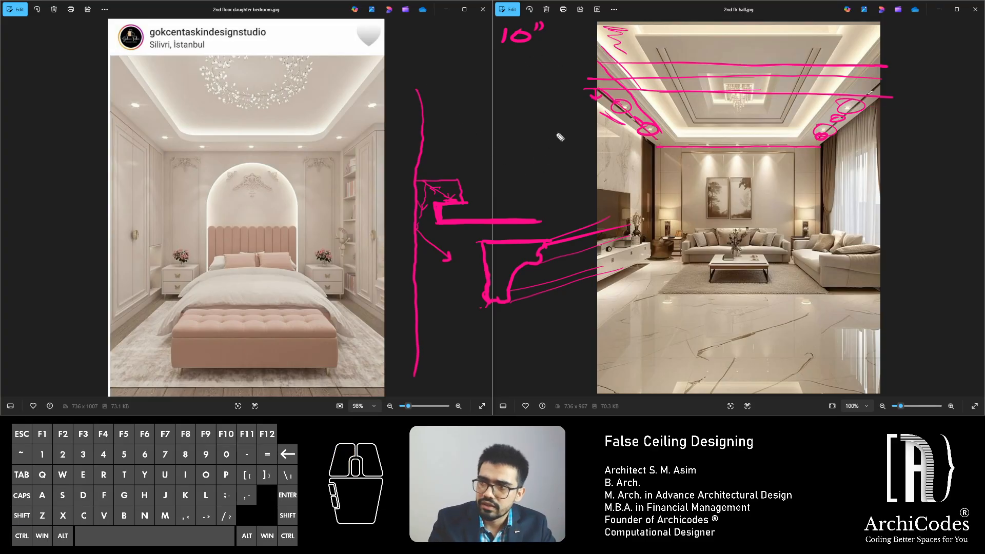
key(ctrl+z)
key(ctrl+z)
key(ctrl+z)
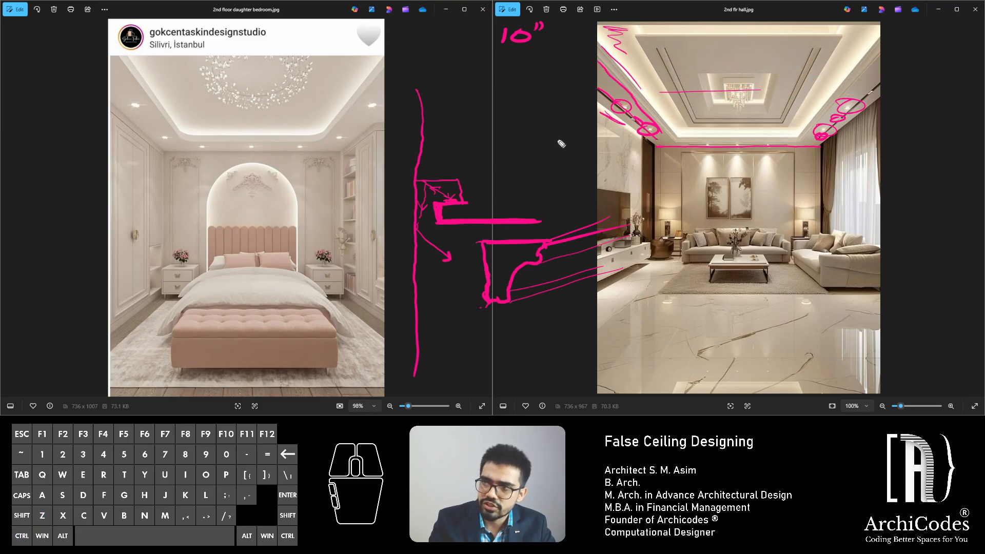
key(ctrl+z)
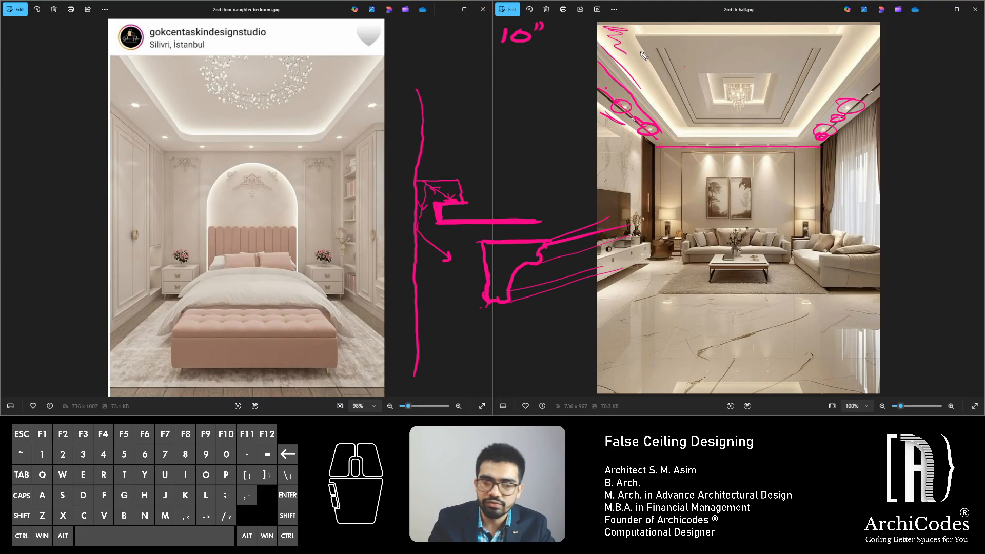
Write 1'2" and 1'5" on the hall ceiling, with one arrow toward its right edge and a vertical double arrow down the back wall
mouse_move(688, 43)
mouse_down()
mouse_move(686, 53)
mouse_move(716, 56)
mouse_up()
drag(726, 38, 732, 49)
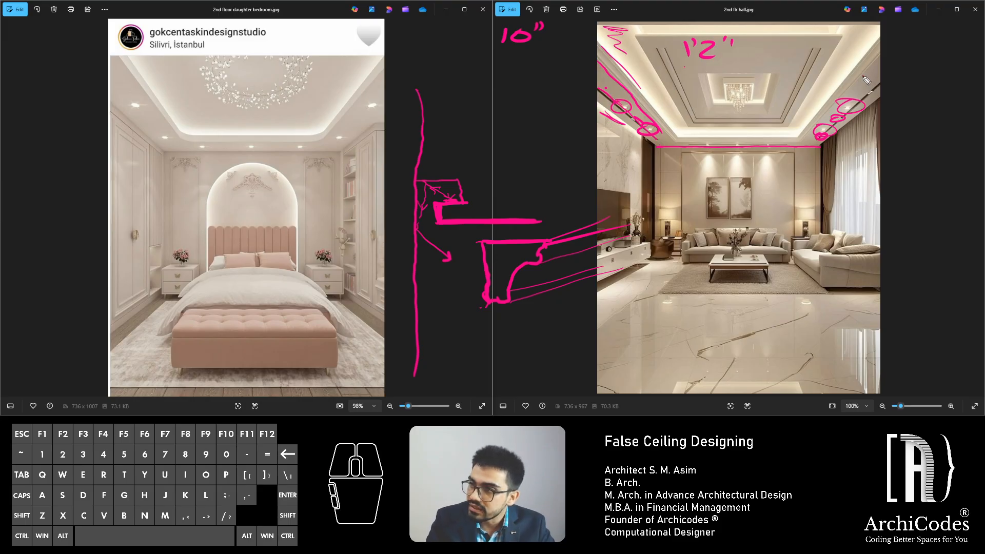
mouse_move(863, 77)
mouse_down()
mouse_move(862, 85)
mouse_move(823, 81)
mouse_up()
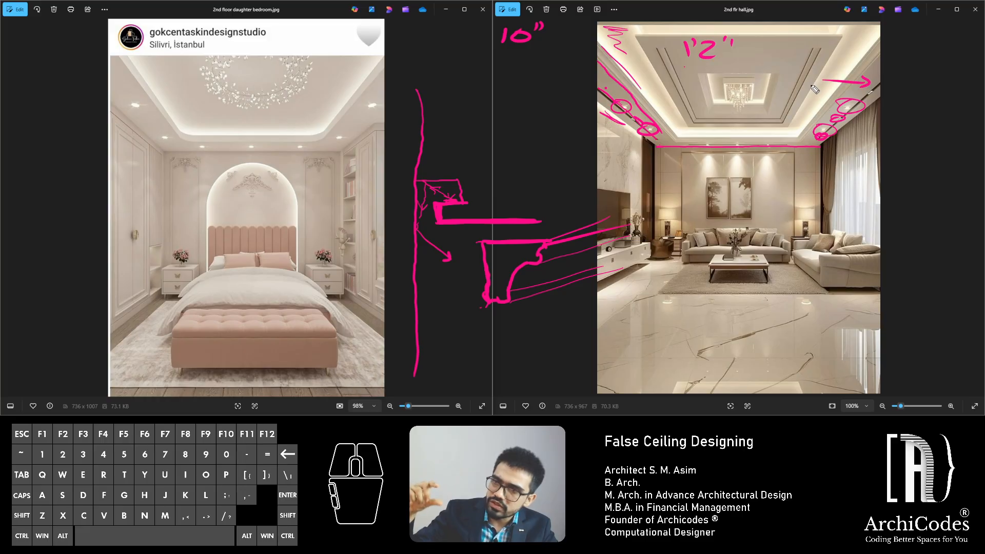
mouse_move(788, 70)
mouse_down()
mouse_move(787, 85)
mouse_move(798, 68)
mouse_move(804, 86)
mouse_move(819, 67)
mouse_up()
drag(831, 62, 840, 71)
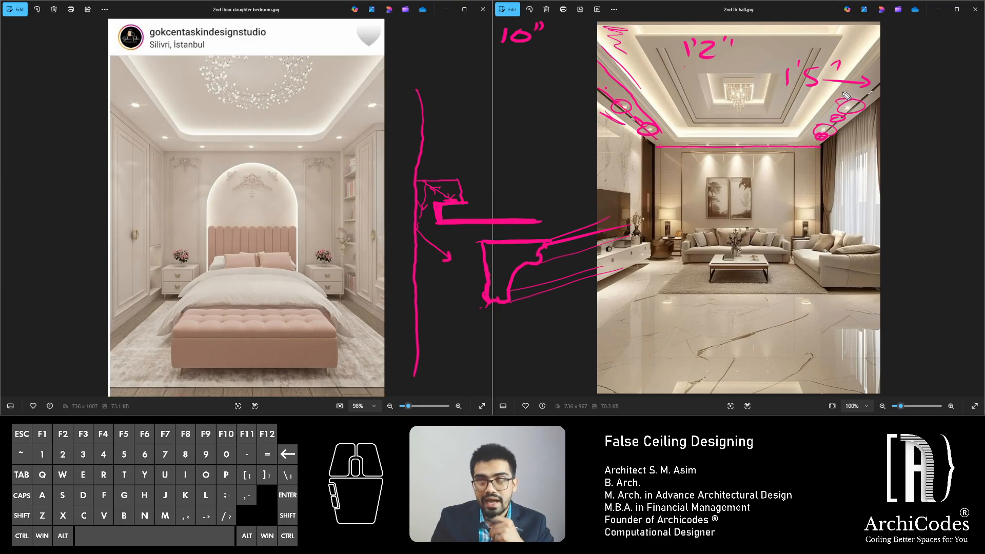
mouse_move(815, 148)
mouse_down()
mouse_move(806, 144)
mouse_move(795, 270)
mouse_up()
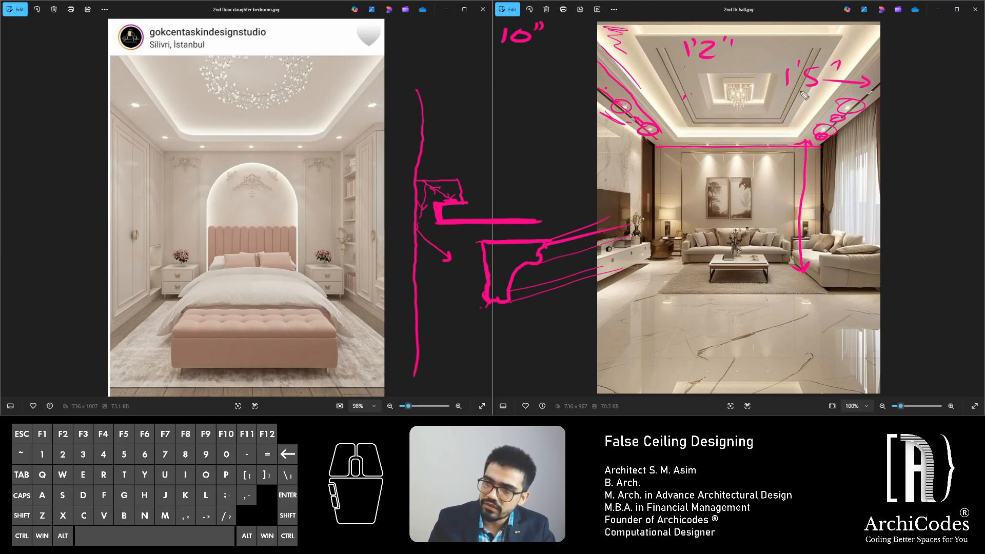
Draw a line through 1'5" toward the hall chandelier, extending the right-edge arrow, and write 12" underneath
drag(819, 81, 749, 77)
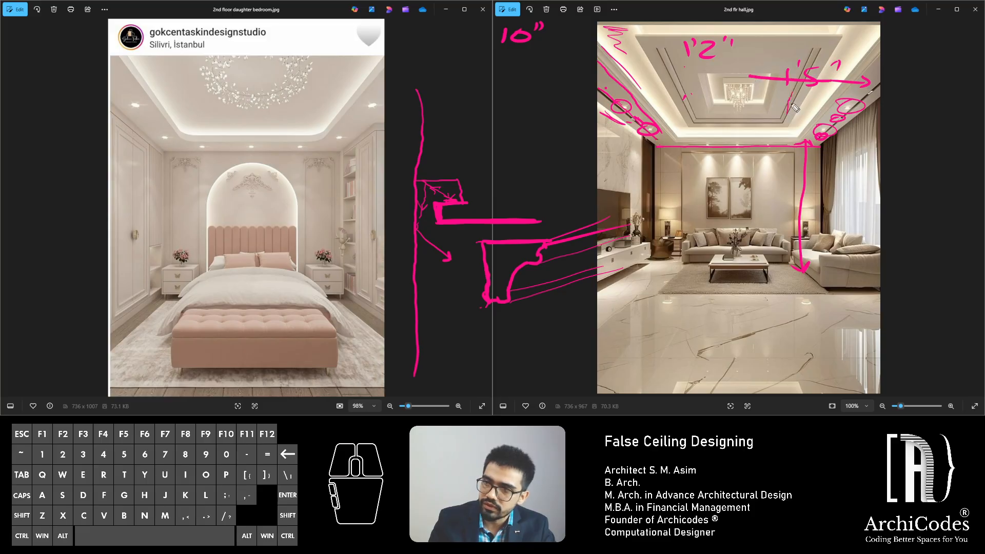
mouse_move(799, 99)
mouse_down()
mouse_move(810, 112)
mouse_move(823, 100)
mouse_move(791, 119)
mouse_up()
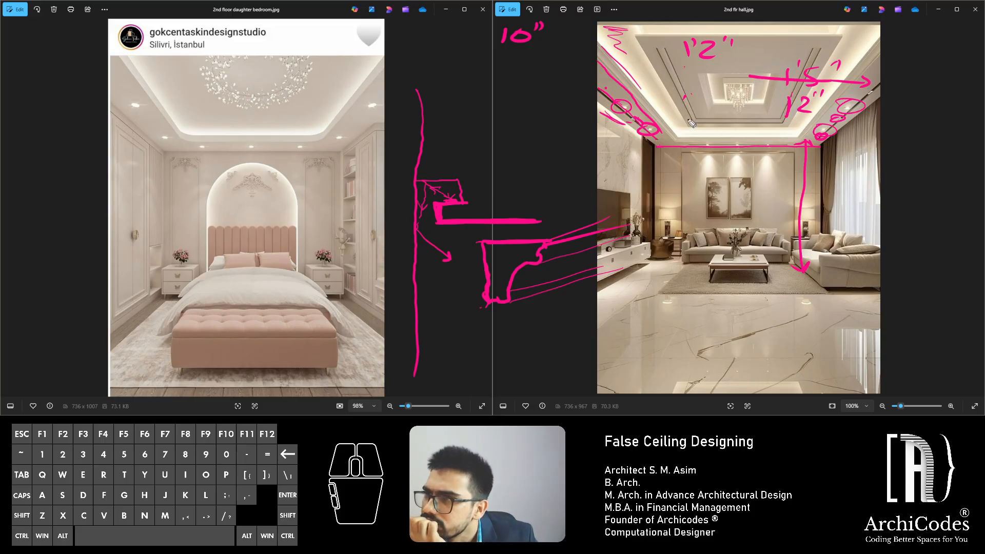
Mark the hall ceiling's rectangular groove with short arrow strokes and a line along its back edge, and draw a broken horizontal line across the ceiling
click(665, 62)
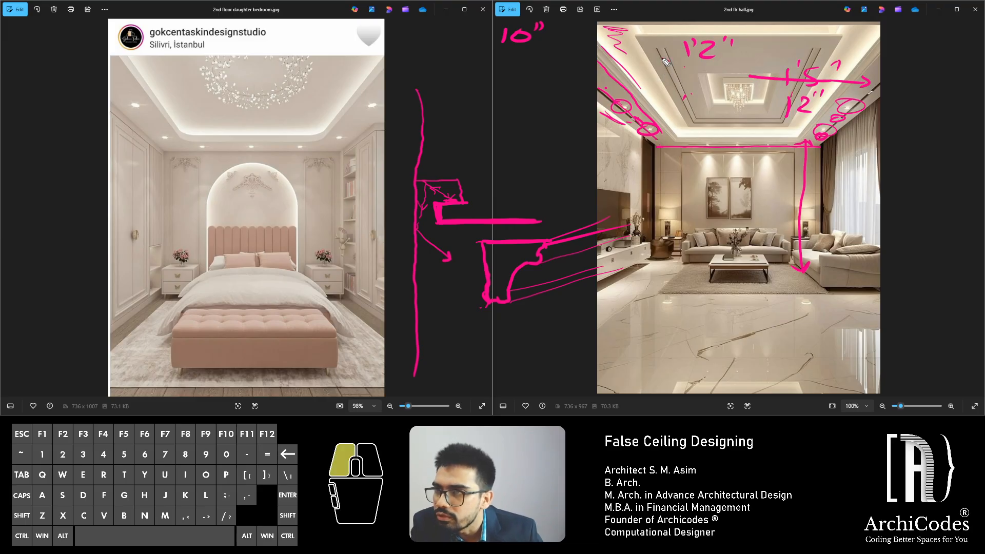
mouse_move(662, 58)
mouse_down()
mouse_move(659, 67)
mouse_move(680, 72)
mouse_up()
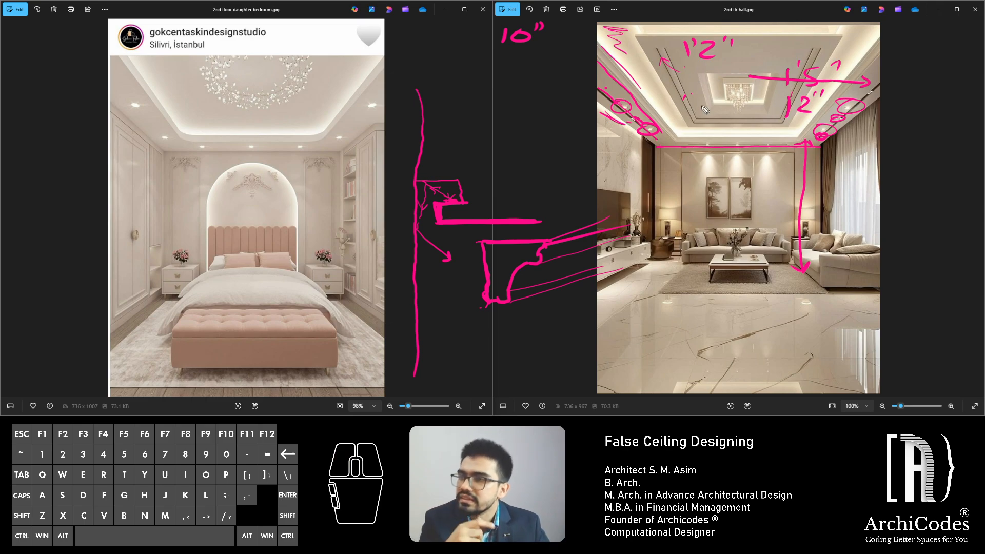
mouse_move(697, 118)
mouse_down()
mouse_move(692, 125)
mouse_move(743, 123)
mouse_up()
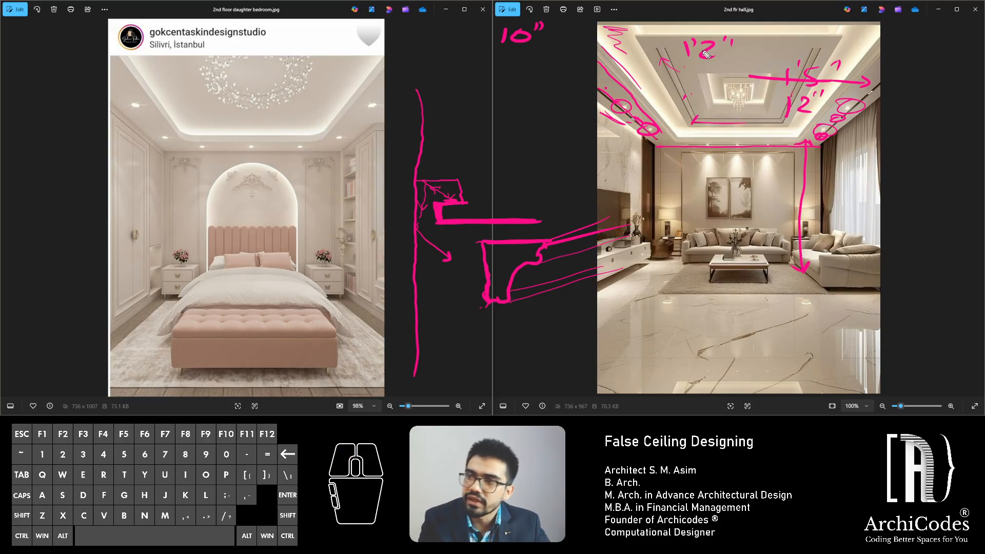
drag(638, 94, 911, 105)
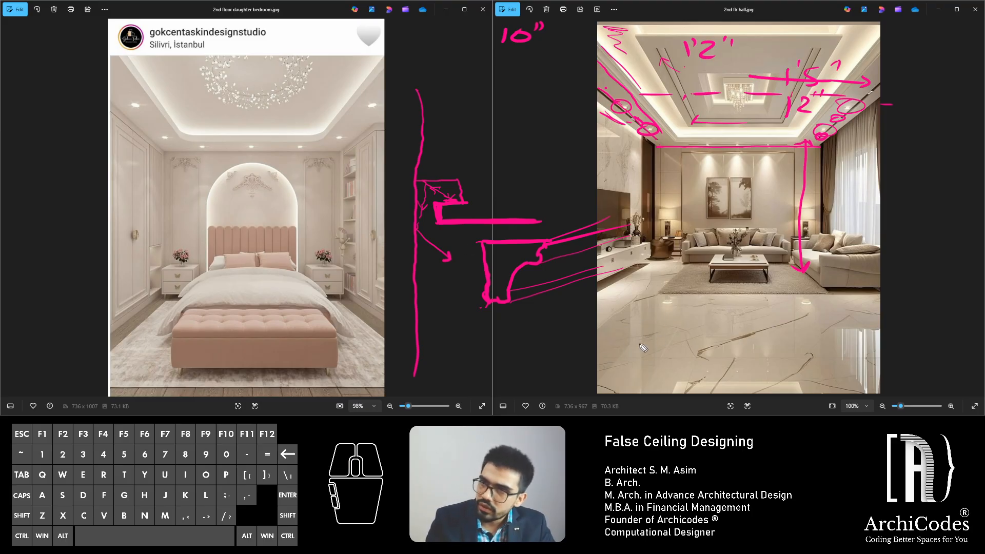
Sketch a blue stepped ceiling section with a raised centre over the hall floor, and underline the front edge of the chandelier recess
mouse_move(642, 344)
mouse_down()
mouse_move(735, 332)
mouse_move(744, 321)
mouse_move(806, 321)
mouse_up()
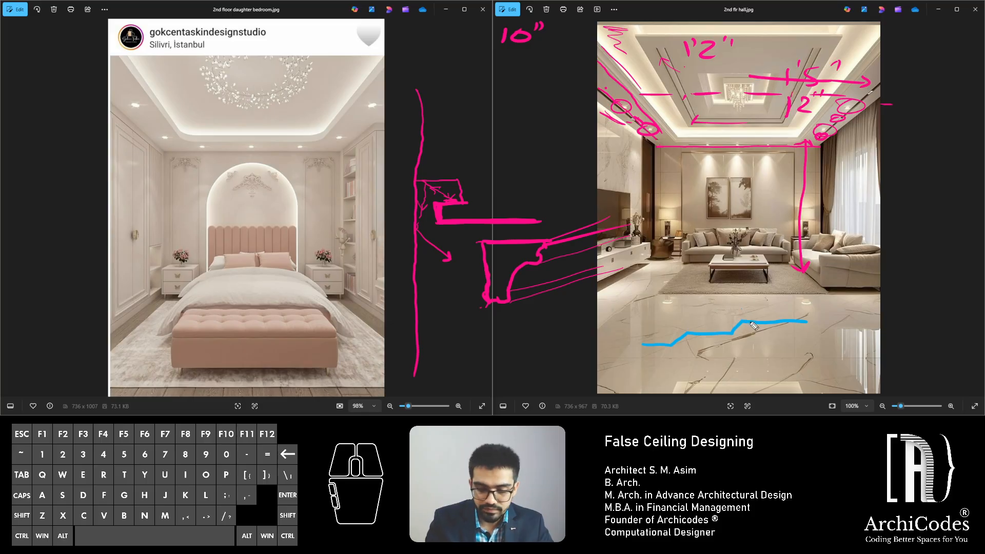
key(ctrl+z)
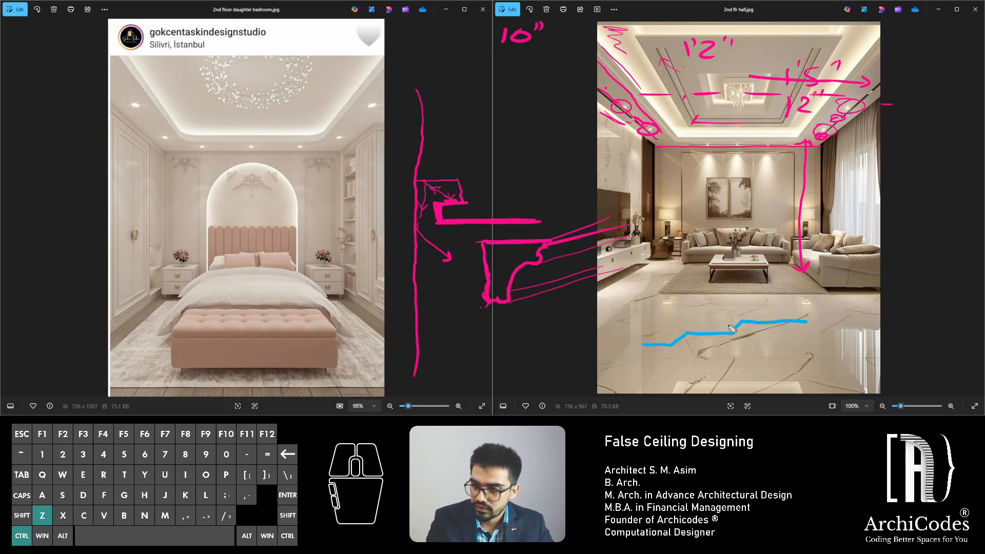
mouse_move(634, 352)
mouse_down()
mouse_move(682, 351)
mouse_move(688, 336)
mouse_move(722, 337)
mouse_move(741, 322)
mouse_move(725, 314)
mouse_up()
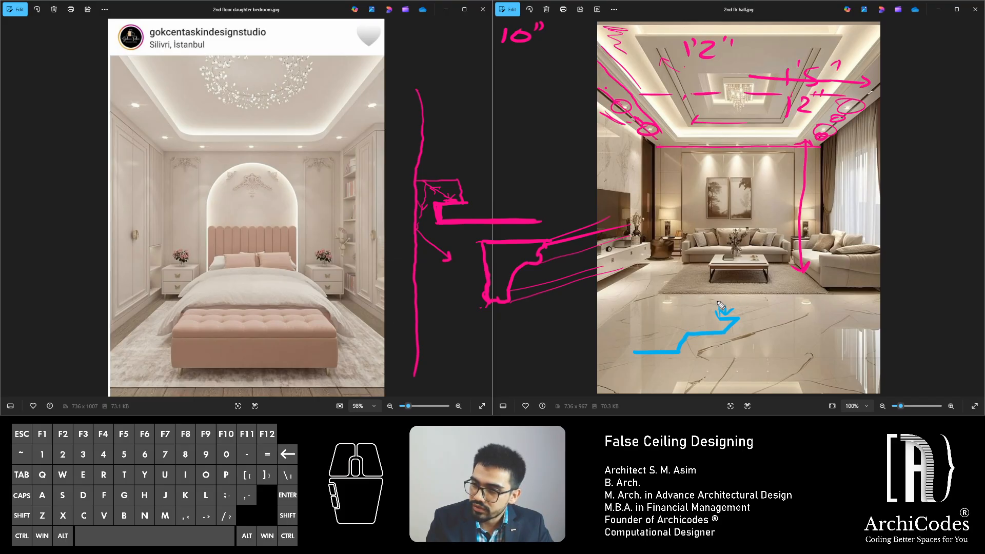
drag(718, 303, 798, 302)
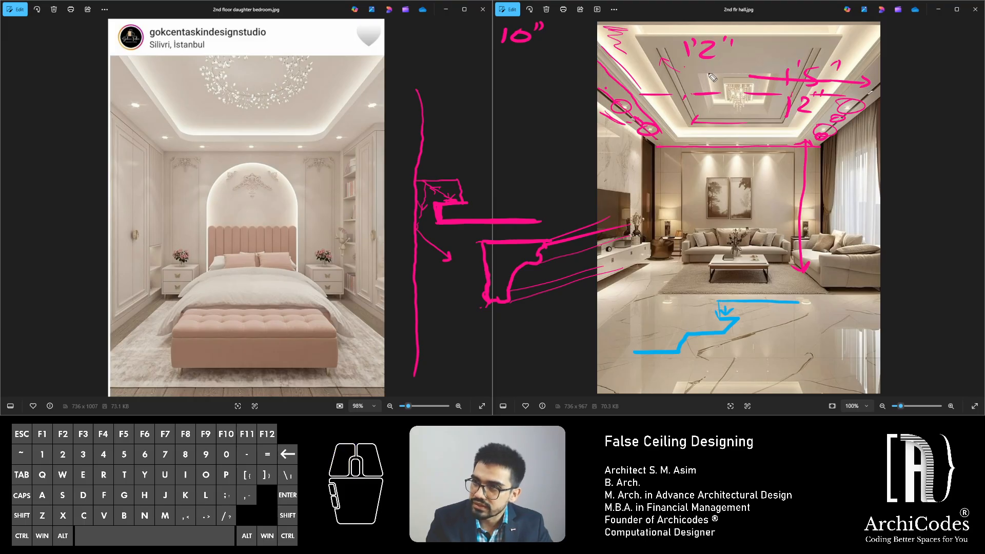
drag(773, 73, 699, 75)
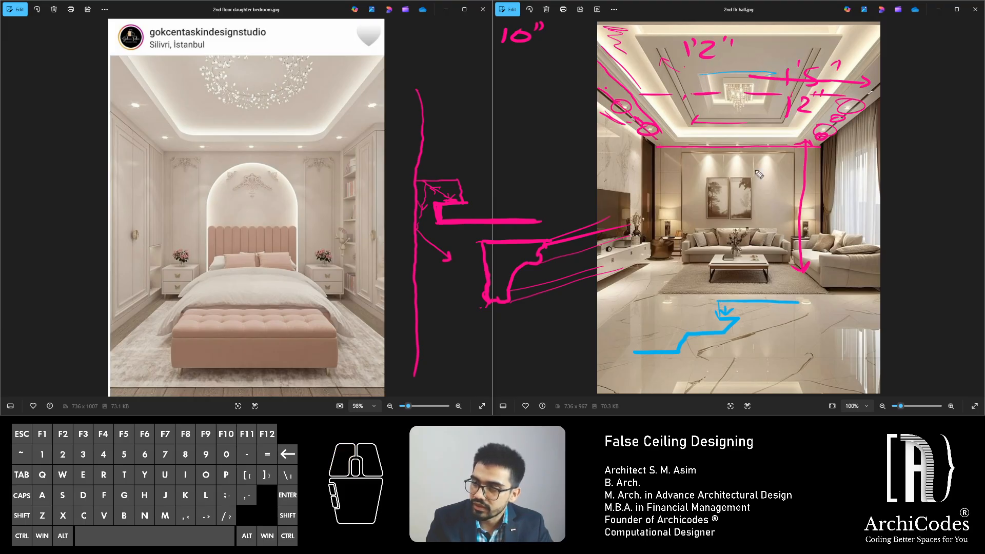
mouse_move(790, 302)
mouse_down()
mouse_move(790, 319)
mouse_move(823, 319)
mouse_move(814, 342)
mouse_up()
mouse_move(818, 344)
mouse_down()
mouse_move(766, 344)
mouse_move(763, 322)
mouse_move(841, 305)
mouse_move(832, 332)
mouse_move(840, 341)
mouse_move(928, 358)
mouse_up()
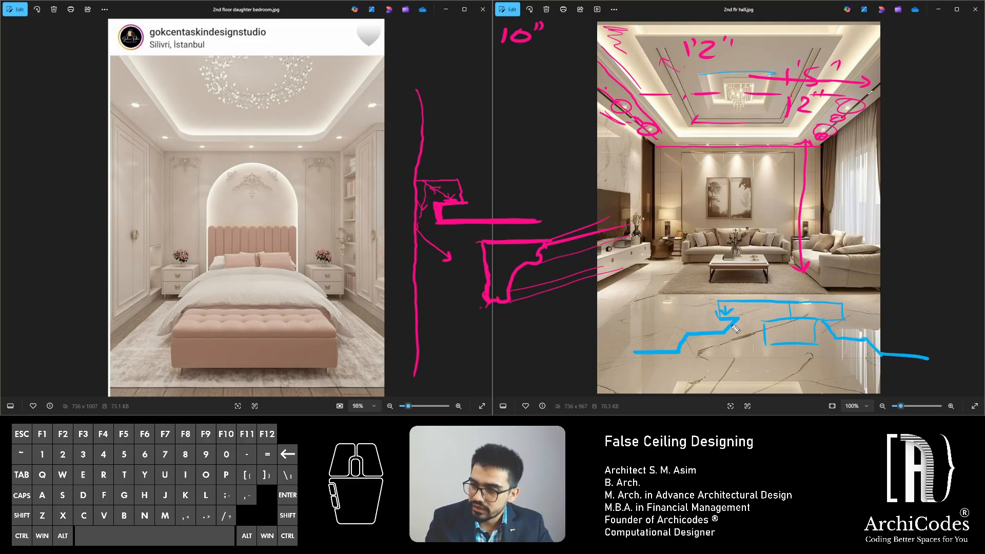
Mark the back-left corner of the hall ceiling recess and add a vertical dimension line with end ticks at the section's left end
drag(716, 106, 693, 123)
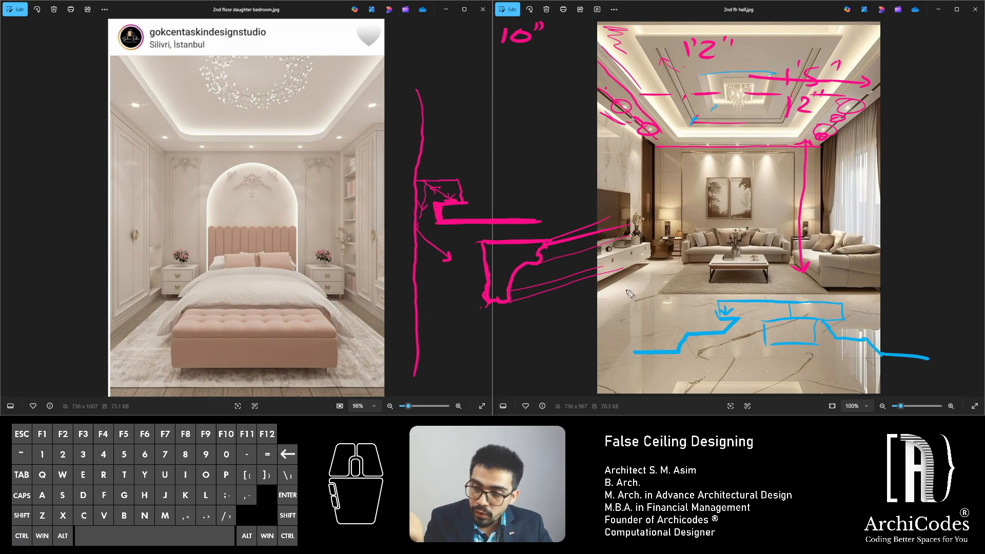
mouse_move(635, 299)
mouse_down()
mouse_move(639, 362)
mouse_move(660, 363)
mouse_move(644, 297)
mouse_up()
drag(618, 293, 643, 306)
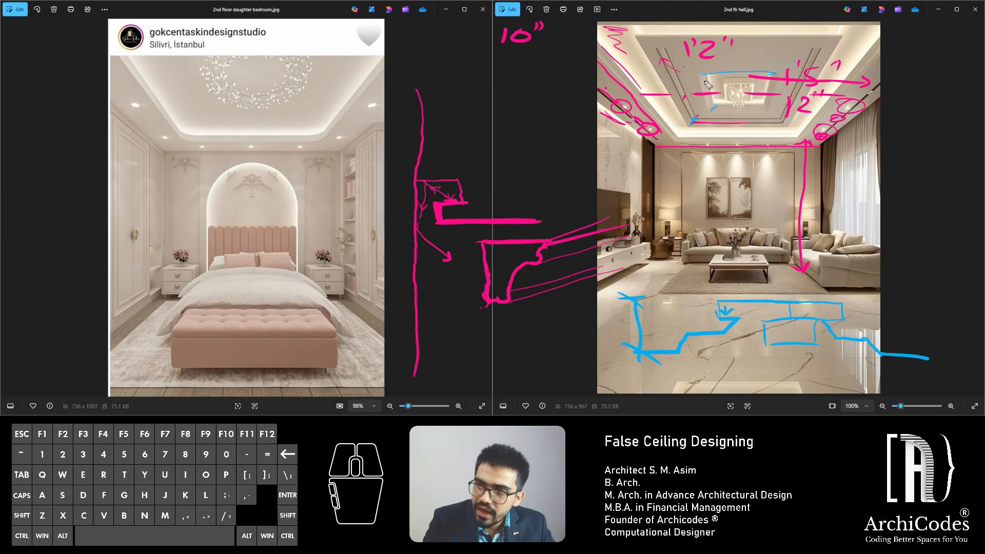
Draw a blue double-headed arrow from the chandelier recess to the back-left ceiling border, and mark the recess's back edge and right corner
drag(715, 105, 709, 111)
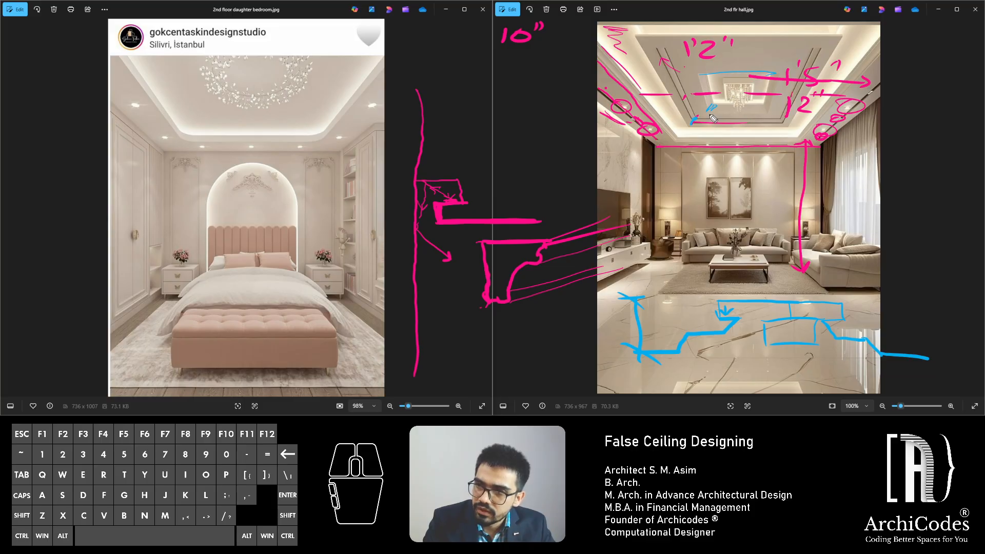
drag(682, 141, 677, 138)
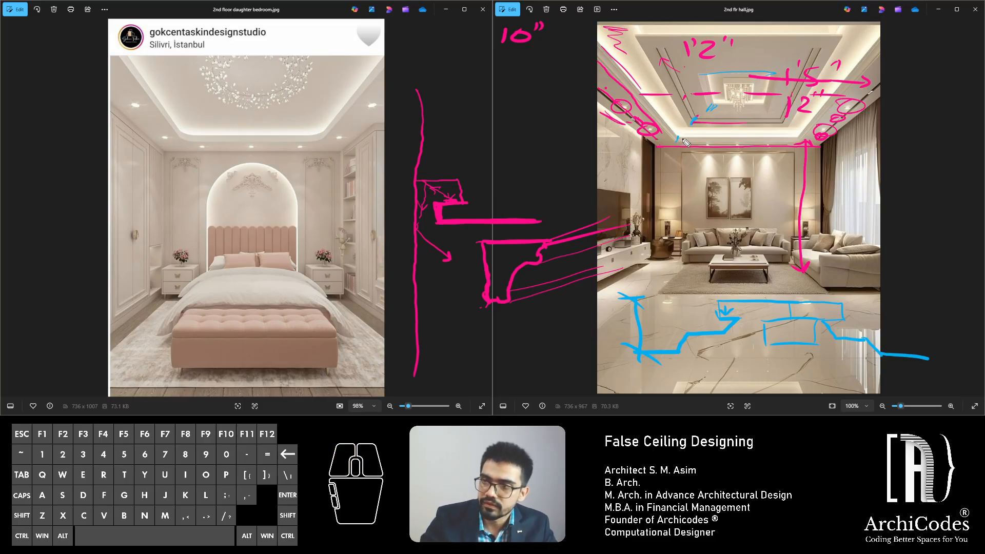
drag(713, 111, 691, 143)
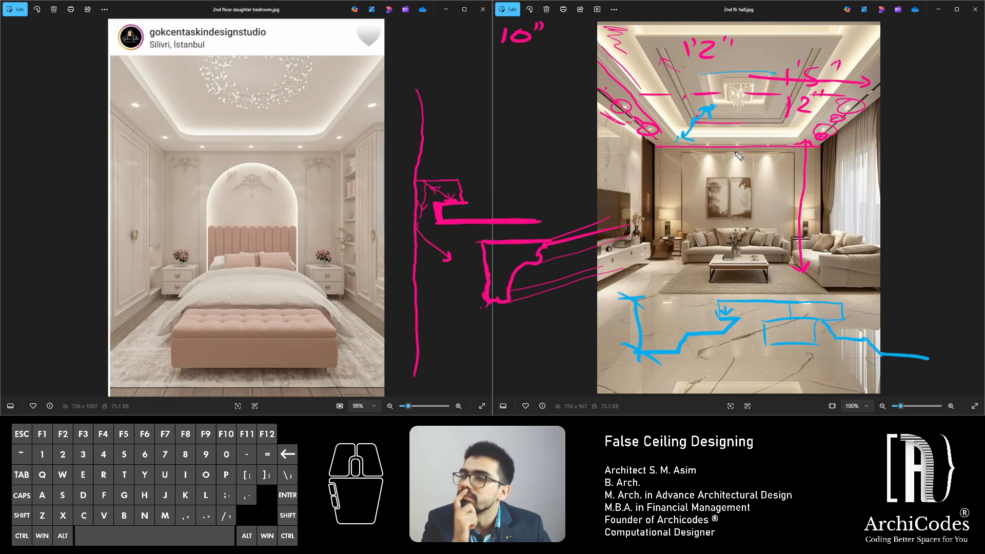
drag(762, 107, 772, 115)
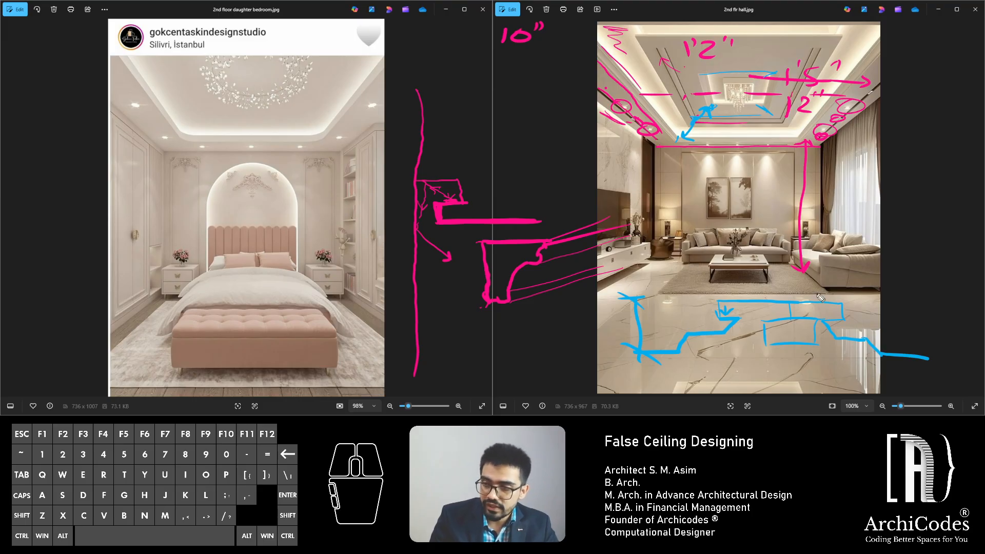
Add a thin slab line and vertical line around the section sketch, and draw a ceiling fan hanging from the hall's chandelier recess
mouse_move(858, 281)
mouse_down()
mouse_move(800, 284)
mouse_move(671, 360)
mouse_up()
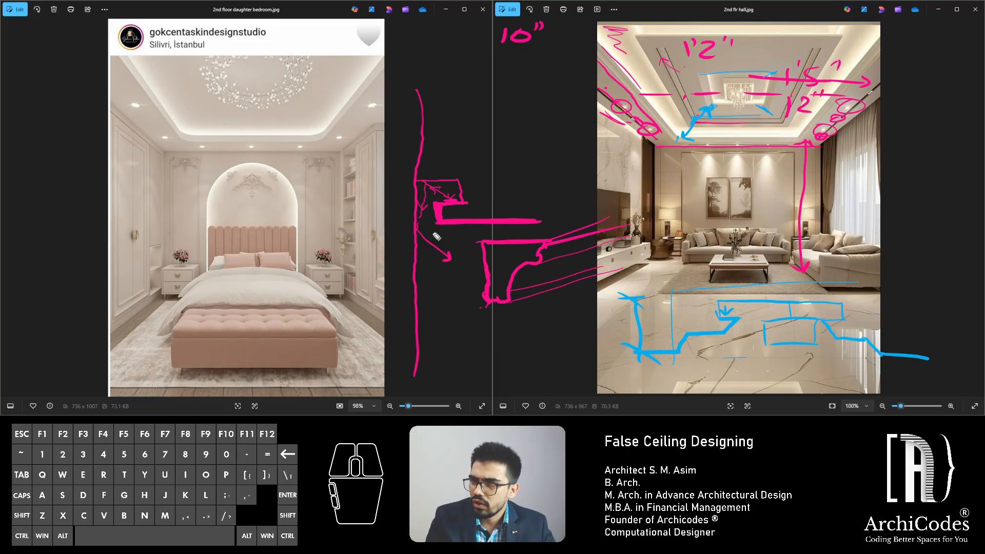
mouse_move(743, 96)
mouse_down()
mouse_move(748, 85)
mouse_move(727, 89)
mouse_move(745, 95)
mouse_move(739, 91)
mouse_move(737, 130)
mouse_move(759, 136)
mouse_move(742, 134)
mouse_up()
mouse_move(739, 133)
mouse_down()
mouse_move(723, 125)
mouse_move(734, 130)
mouse_move(710, 153)
mouse_up()
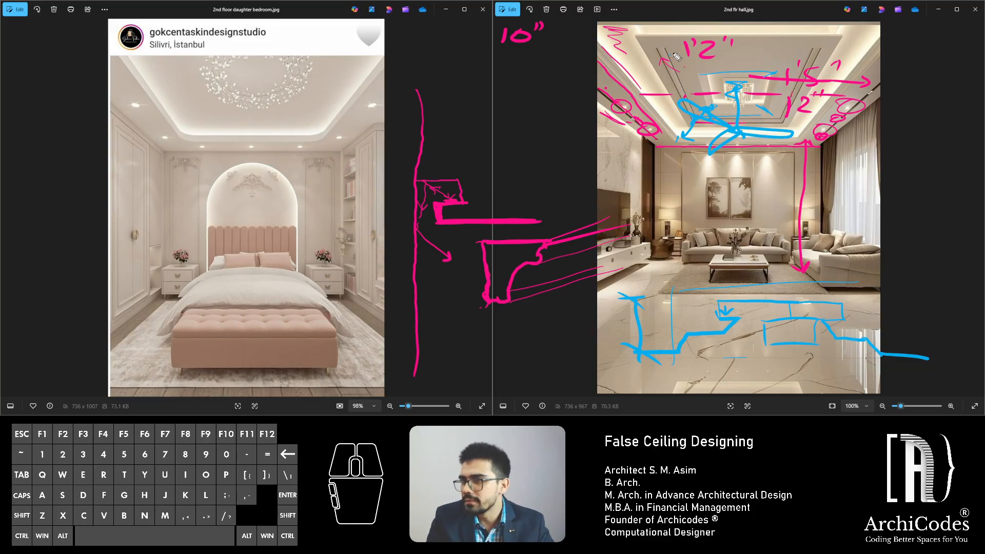
Trace the rectangular double groove around the hall's central ceiling panel with blue lines on all four sides
key(ctrl+shift+3)
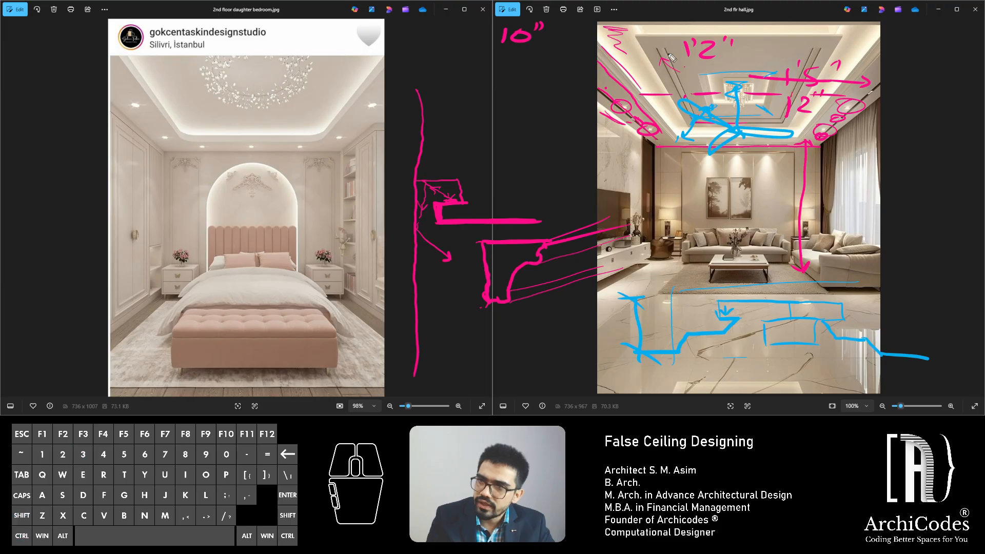
mouse_move(663, 53)
mouse_down()
mouse_move(818, 50)
mouse_move(664, 61)
mouse_move(814, 54)
mouse_up()
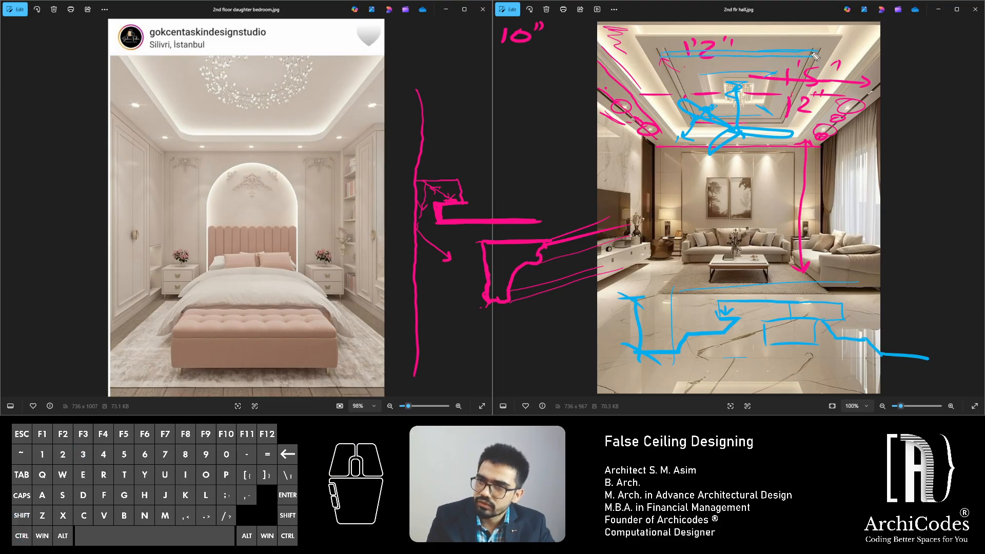
mouse_move(733, 54)
mouse_down()
mouse_move(745, 53)
mouse_move(683, 56)
mouse_move(682, 104)
mouse_up()
mouse_move(660, 59)
mouse_down()
mouse_move(688, 121)
mouse_move(749, 117)
mouse_move(700, 122)
mouse_up()
drag(811, 54, 779, 118)
mouse_move(806, 59)
mouse_down()
mouse_move(792, 112)
mouse_move(815, 54)
mouse_up()
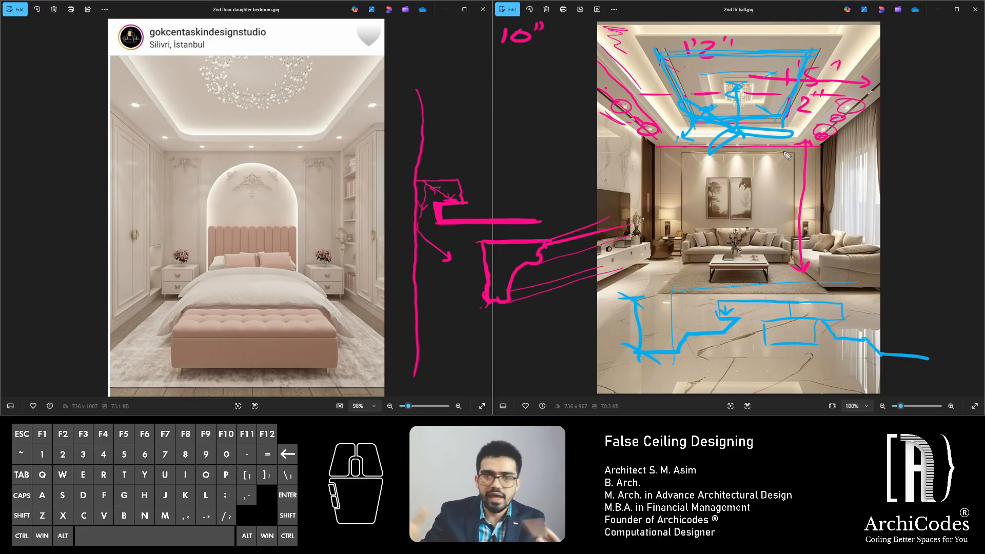
Clear all annotations and outline the bedroom's dropped ceiling border in blue, circling its two left-side spotlights
key(e)
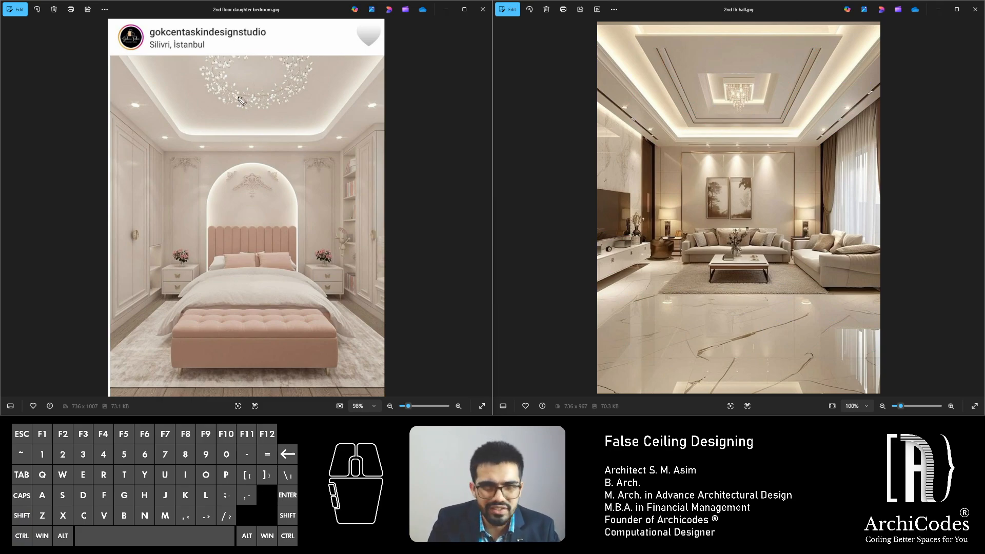
drag(164, 152, 336, 149)
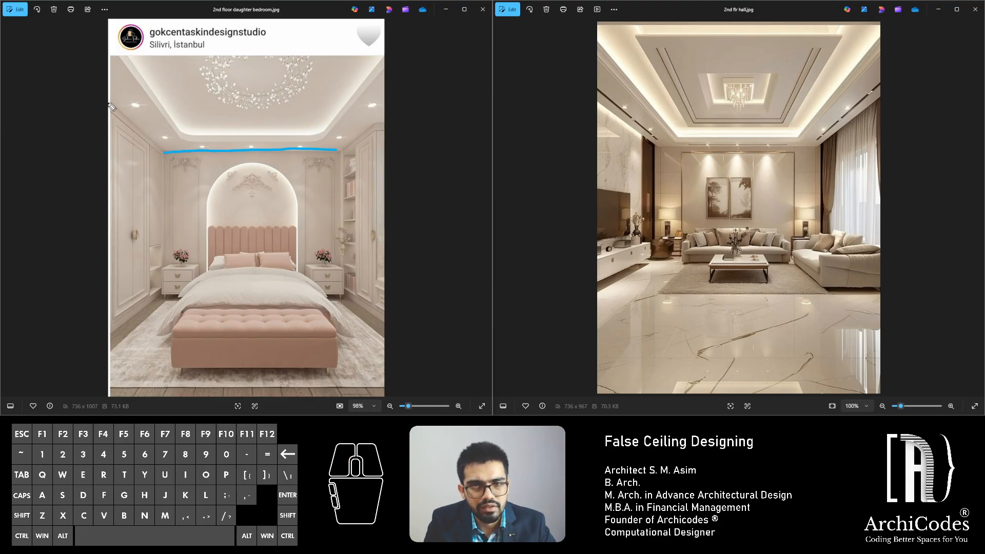
drag(109, 103, 163, 151)
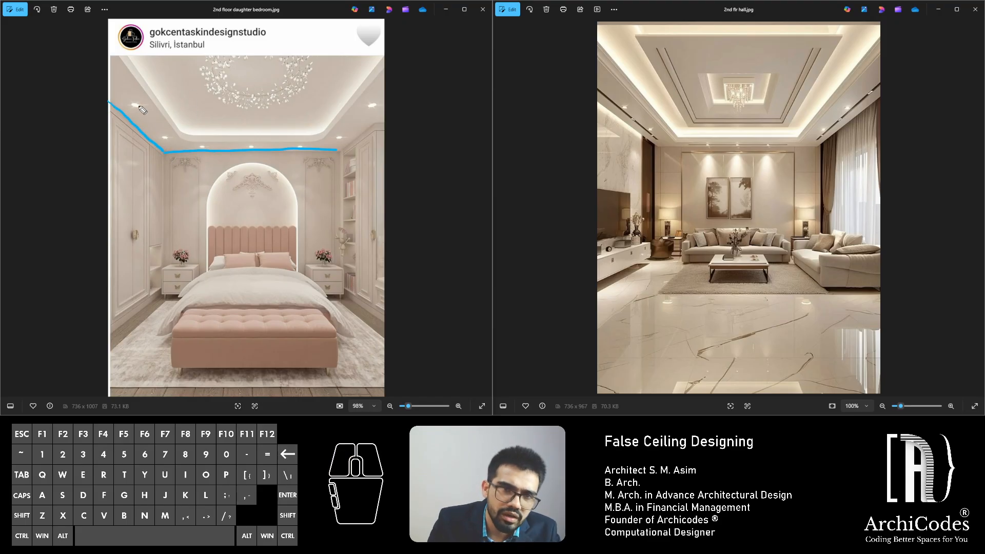
mouse_move(144, 109)
mouse_down()
mouse_move(126, 109)
mouse_move(166, 149)
mouse_up()
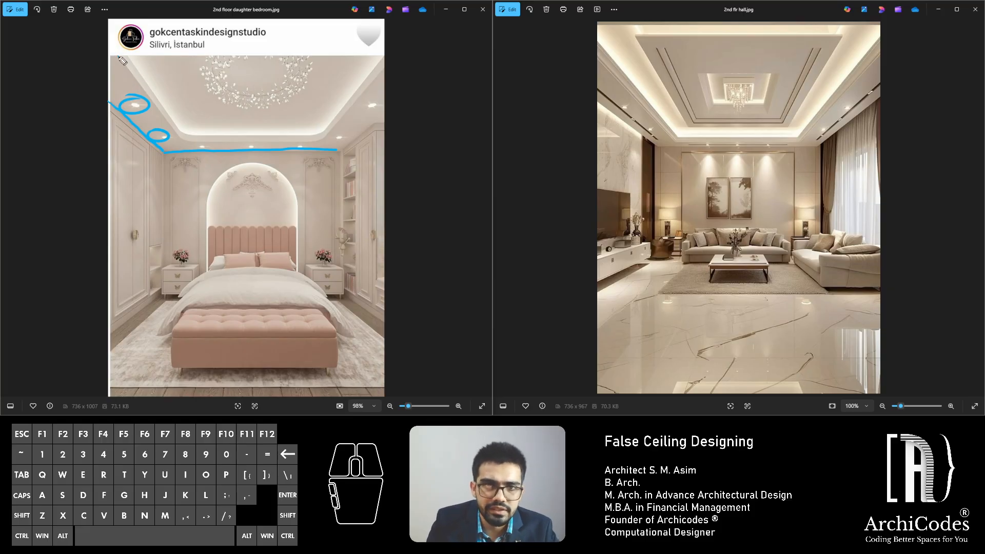
mouse_move(113, 55)
mouse_down()
mouse_move(179, 137)
mouse_move(208, 145)
mouse_move(318, 139)
mouse_move(383, 61)
mouse_up()
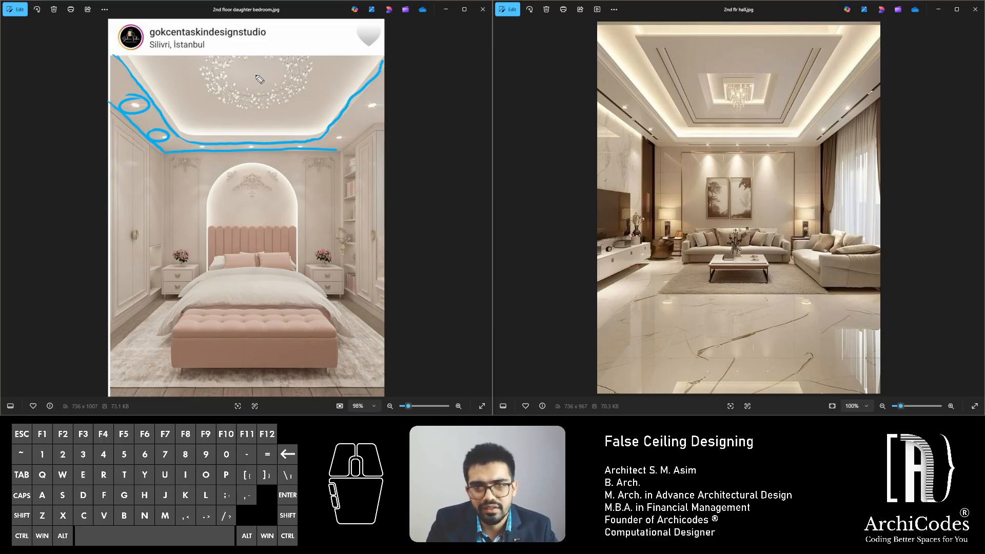
Sketch a ceiling fan hanging at the bedroom chandelier and circle one light position on each side of it
mouse_move(256, 79)
mouse_down()
mouse_move(280, 140)
mouse_move(245, 127)
mouse_move(255, 133)
mouse_up()
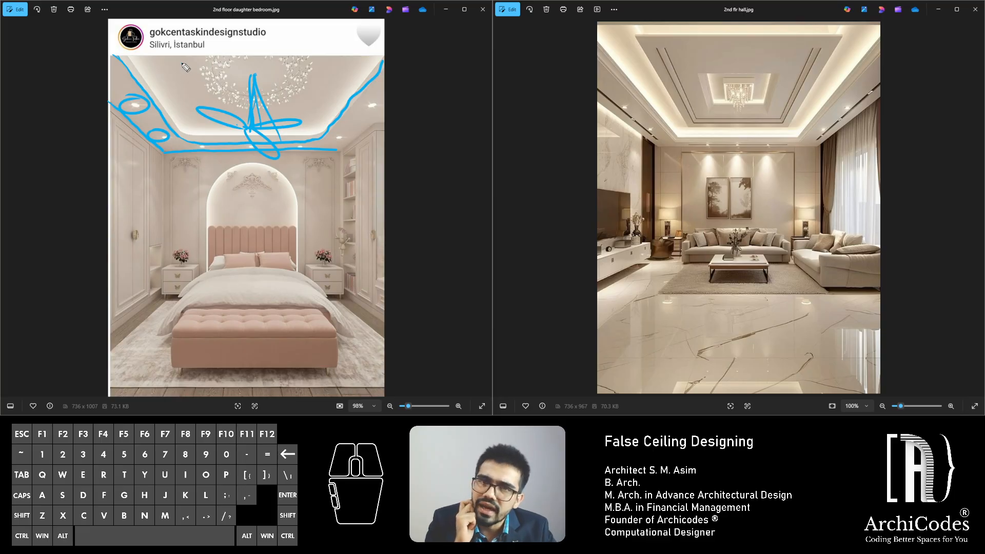
drag(186, 68, 190, 66)
drag(322, 69, 325, 72)
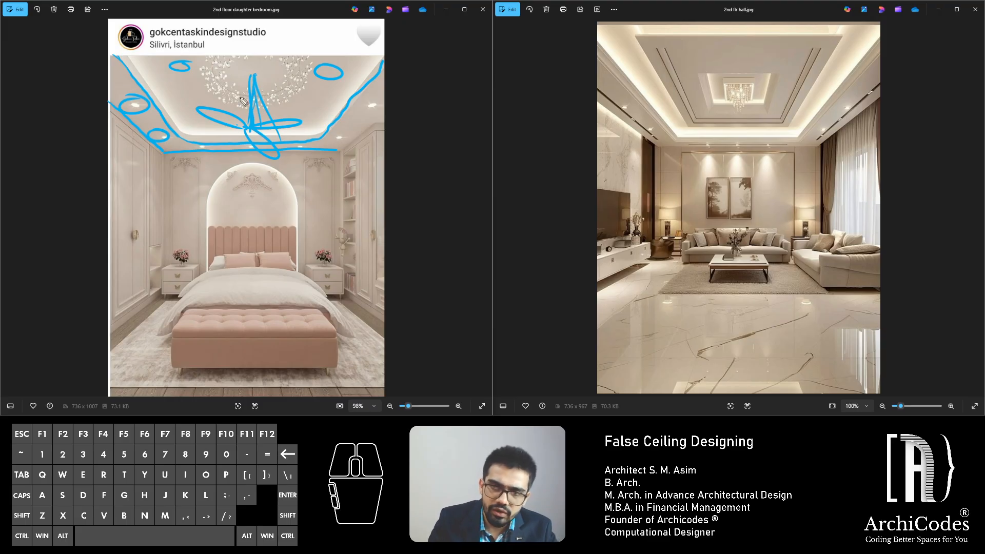
Circle the ornamental wall mouldings on both sides of the bed and mark short strokes on the left wall panel
drag(165, 163, 206, 154)
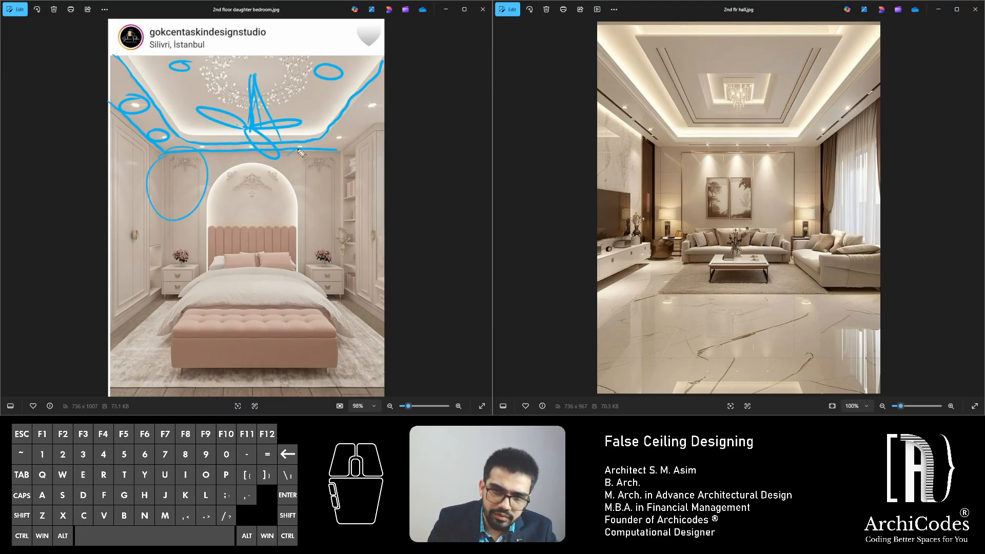
drag(301, 152, 348, 163)
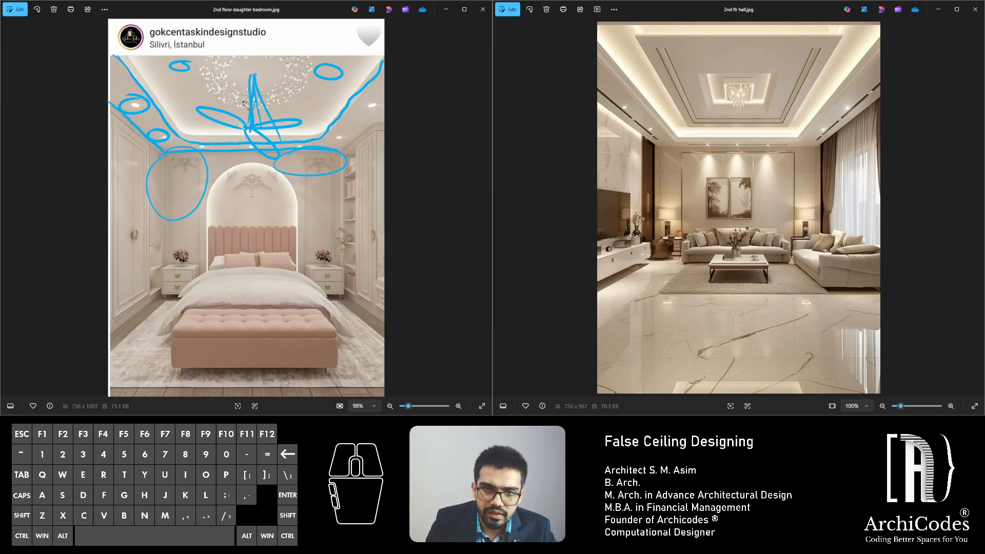
drag(201, 267, 190, 226)
drag(187, 206, 185, 197)
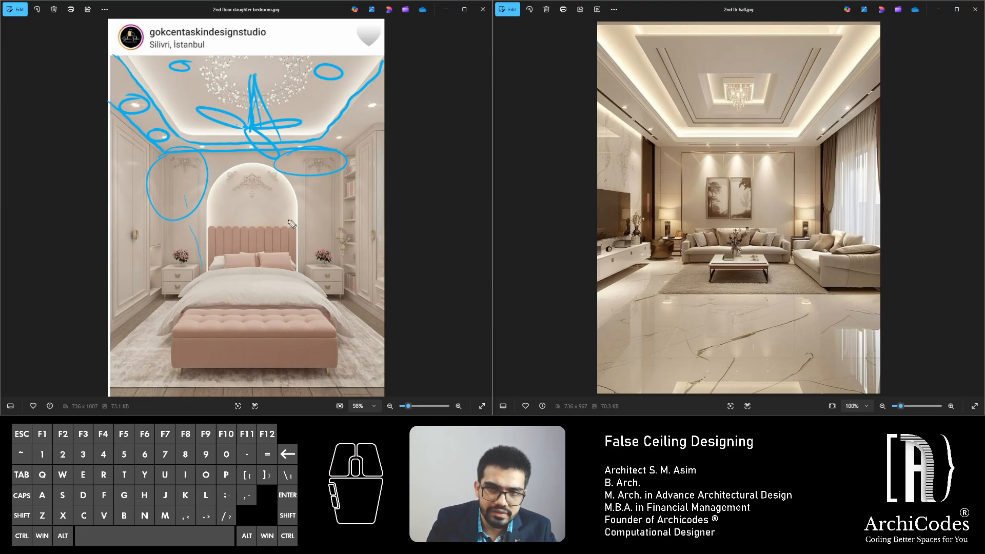
Trace the top curve of the arch above the headboard and draw a line along the bedroom's back ceiling border
drag(286, 208, 230, 177)
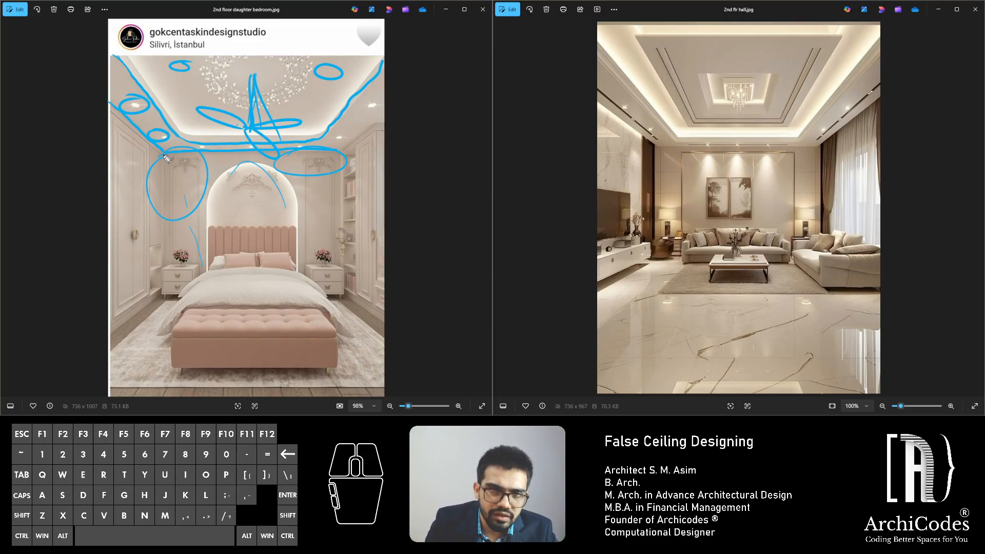
drag(163, 155, 293, 146)
click(200, 137)
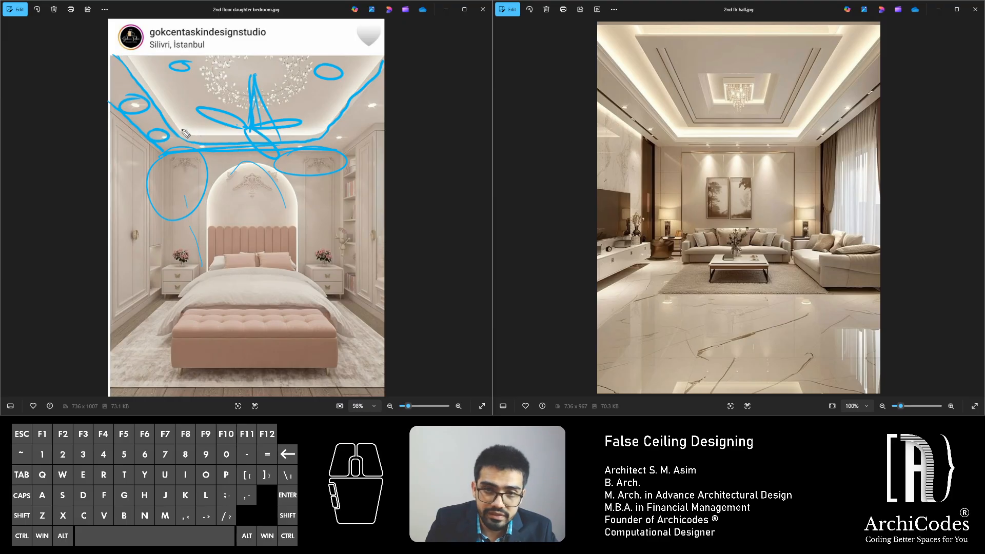
Try marking a long vertical line down each side of the arched panel behind the bed
mouse_move(188, 135)
mouse_down()
mouse_move(201, 152)
mouse_move(223, 269)
mouse_up()
drag(322, 144, 315, 245)
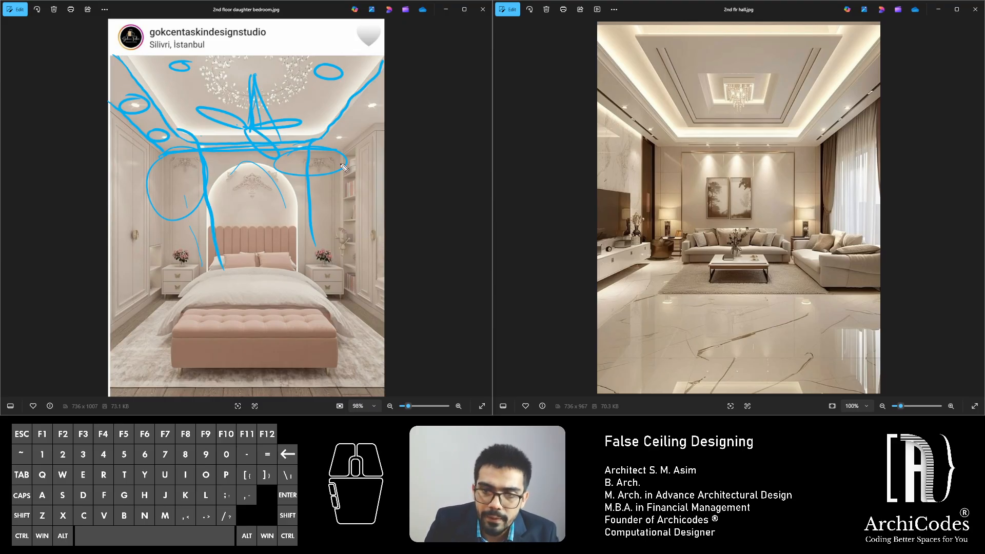
key(ctrl+z)
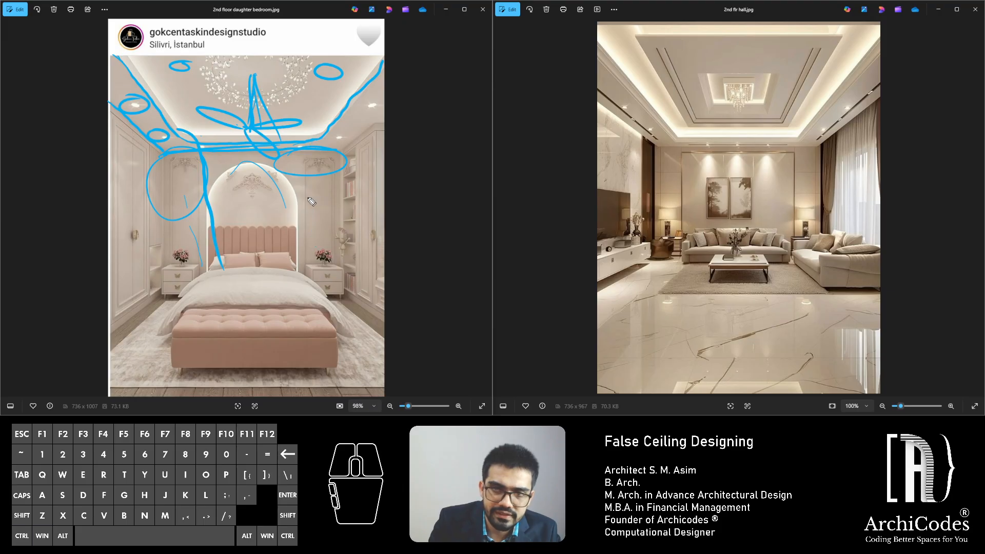
key(ctrl+z)
key(ctrl+z)
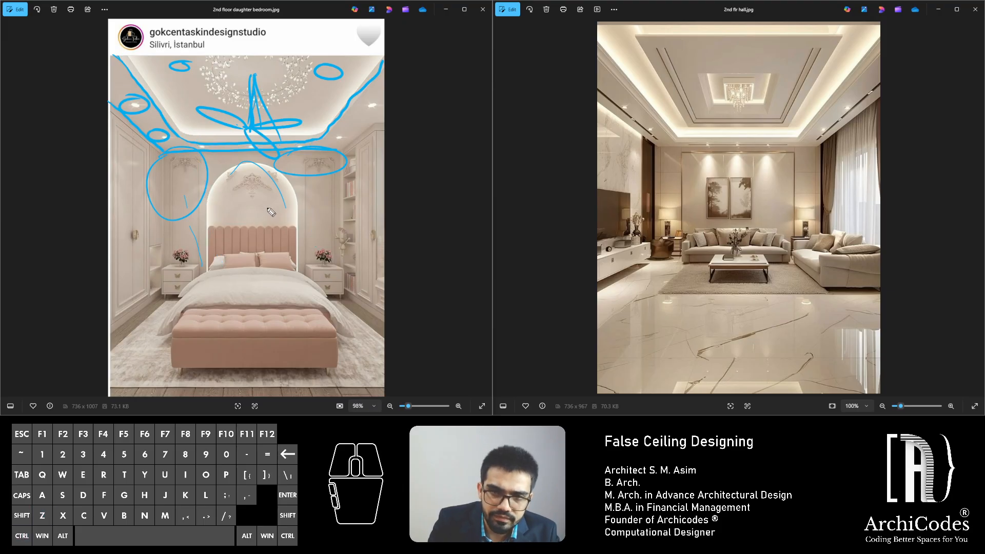
Clear the remaining annotations and close the daughter bedroom and hall reference images
key(ctrl+z)
key(ctrl+z)
key(ctrl+z)
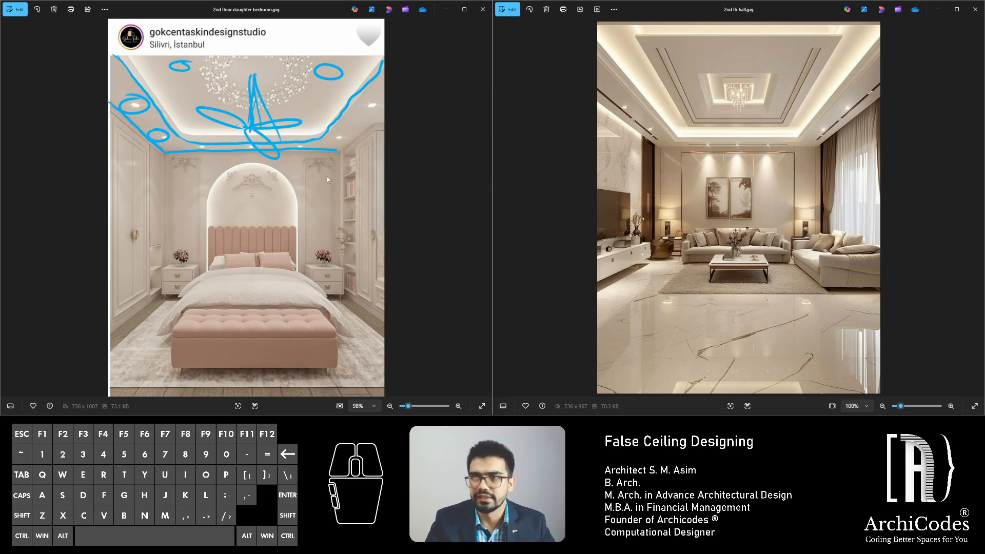
click(482, 9)
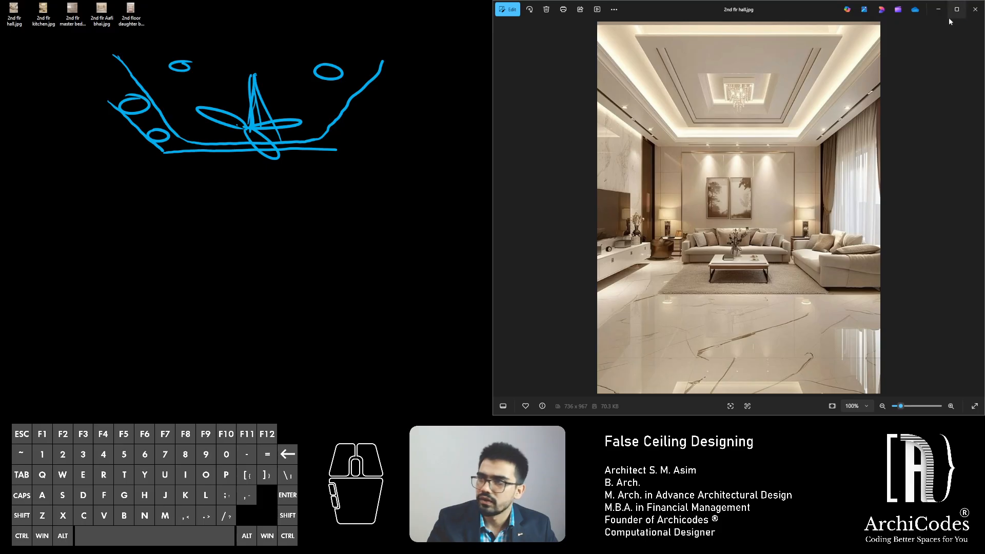
key(ctrl+shift+7)
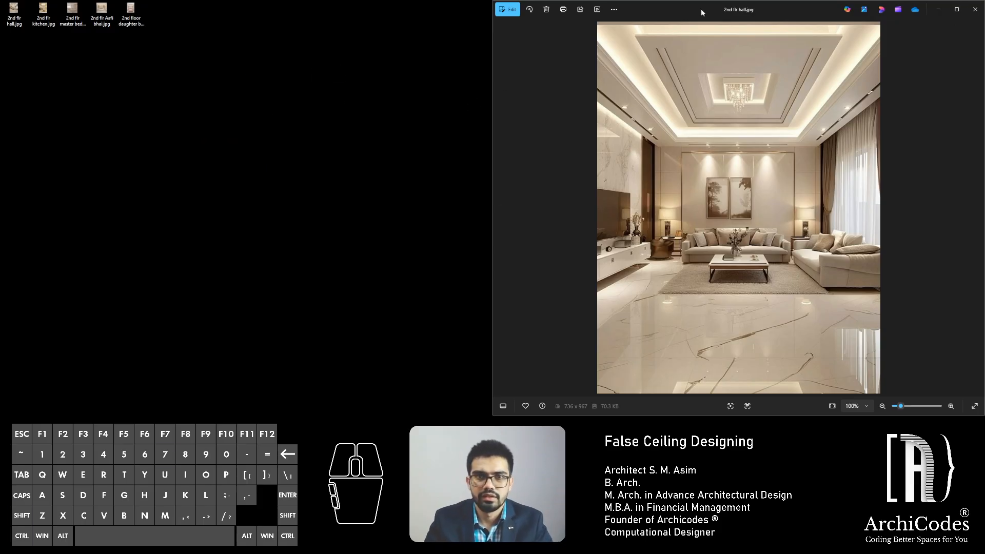
click(973, 10)
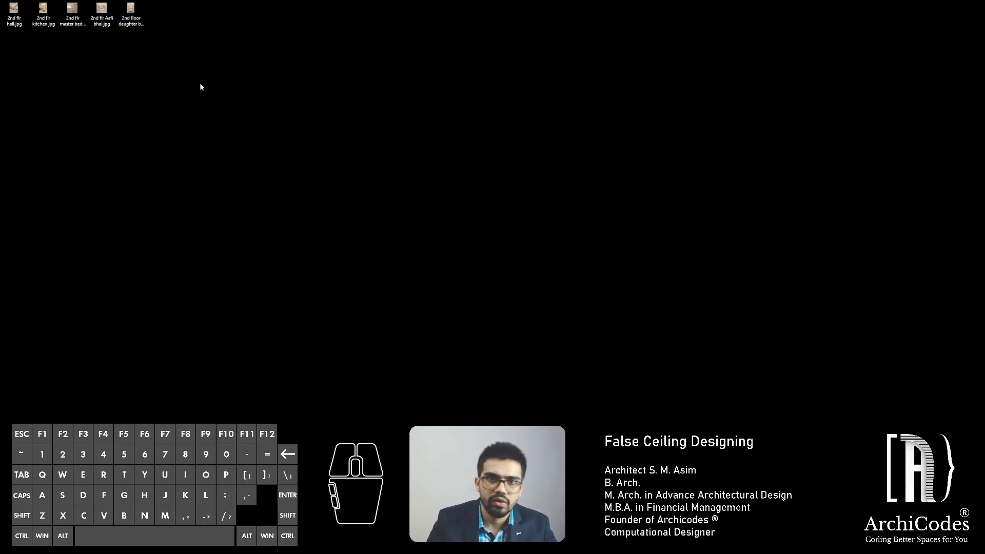
Open 2nd flr kitchen.jpg in a maximized window and mark the ceiling's back border, circling the spotlight above the doorway
double_click(43, 11)
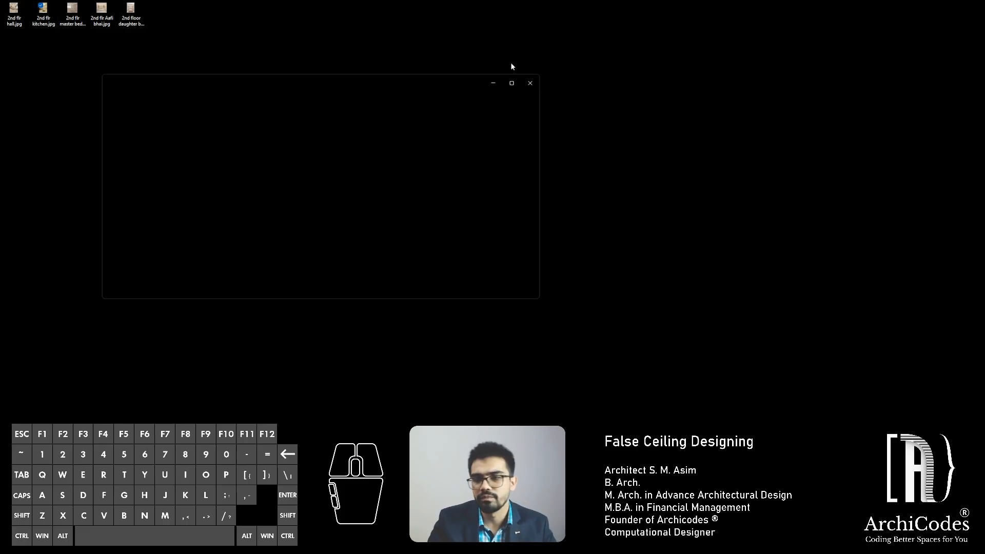
double_click(312, 81)
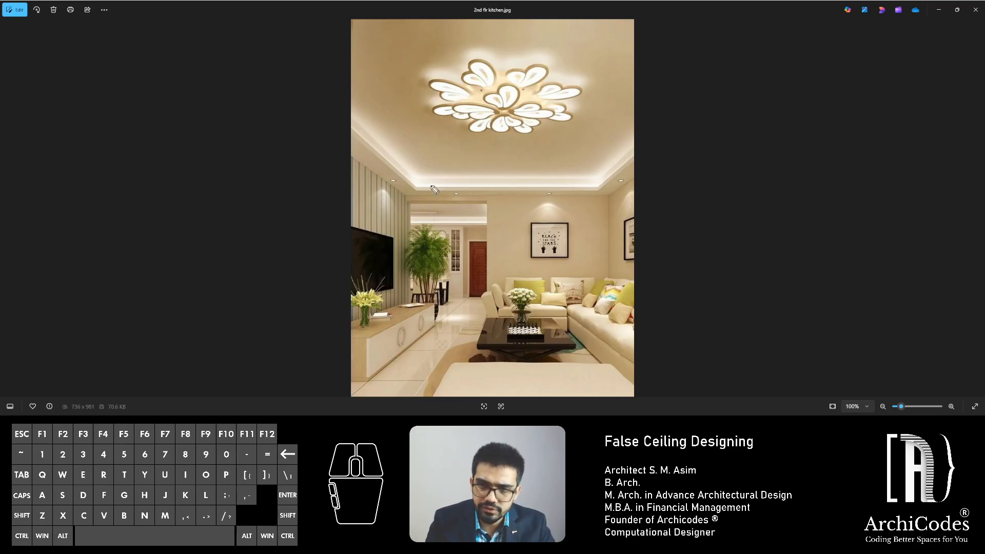
drag(405, 182, 446, 193)
drag(511, 187, 573, 186)
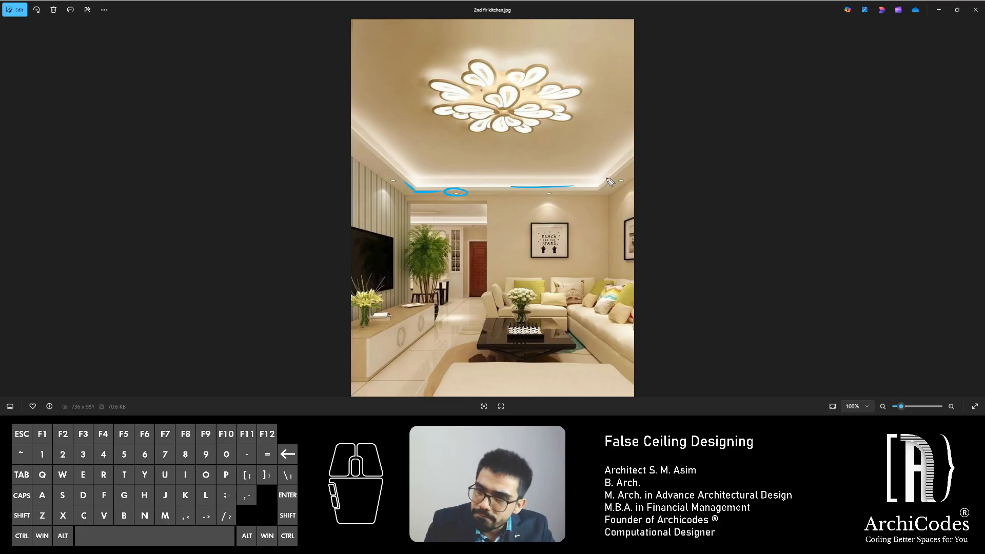
Circle the flower-shaped ceiling light and sketch one hanging fan over it and another just below it
mouse_move(385, 71)
mouse_down()
mouse_move(456, 47)
mouse_move(586, 129)
mouse_move(413, 75)
mouse_up()
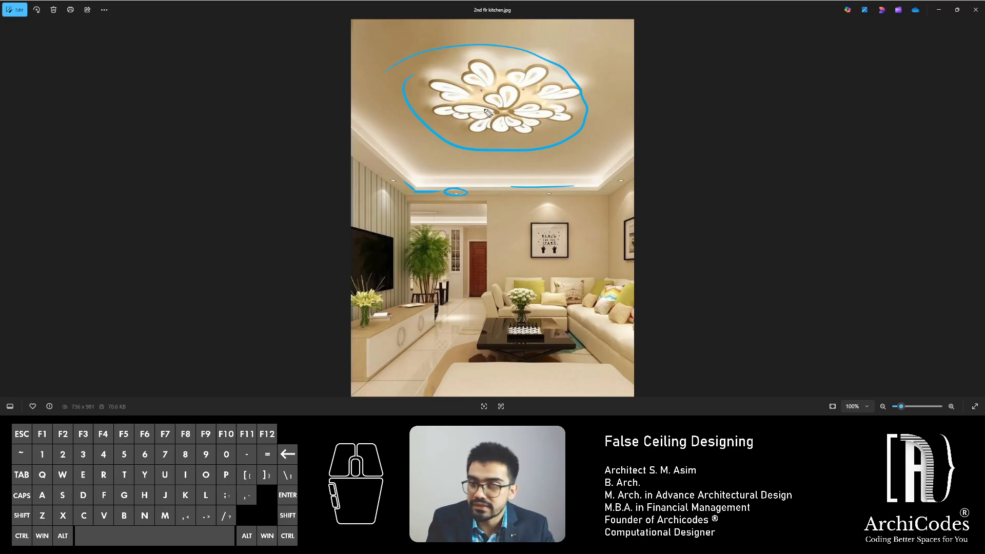
click(500, 43)
mouse_move(496, 39)
mouse_down()
mouse_move(505, 97)
mouse_move(566, 77)
mouse_move(495, 105)
mouse_move(489, 122)
mouse_move(507, 179)
mouse_move(495, 177)
mouse_move(496, 164)
mouse_up()
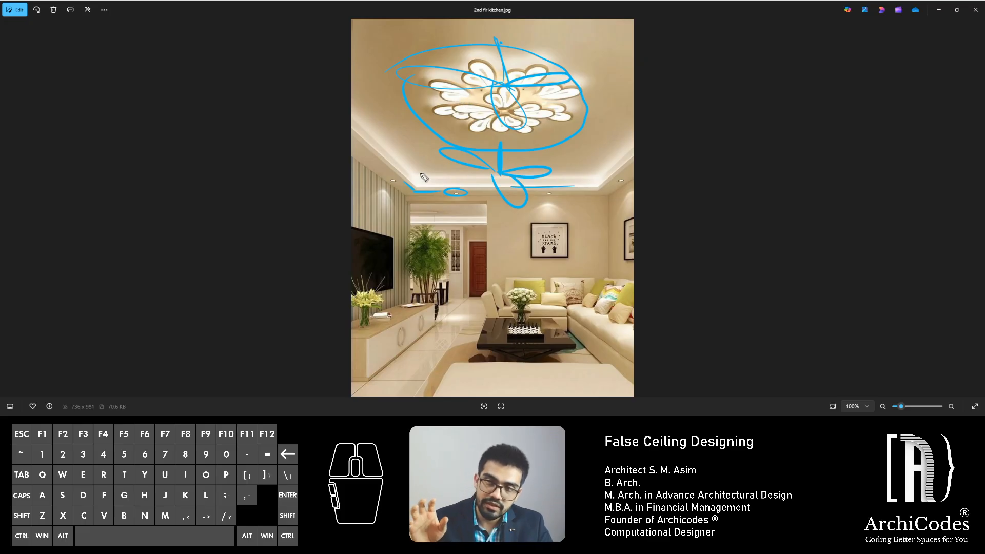
Hatch the central ceiling area with loose diagonal strokes, trace the cove border's far edge and circle the ceiling light again
mouse_move(550, 28)
mouse_down()
mouse_move(637, 98)
mouse_move(387, 69)
mouse_move(388, 155)
mouse_move(425, 190)
mouse_up()
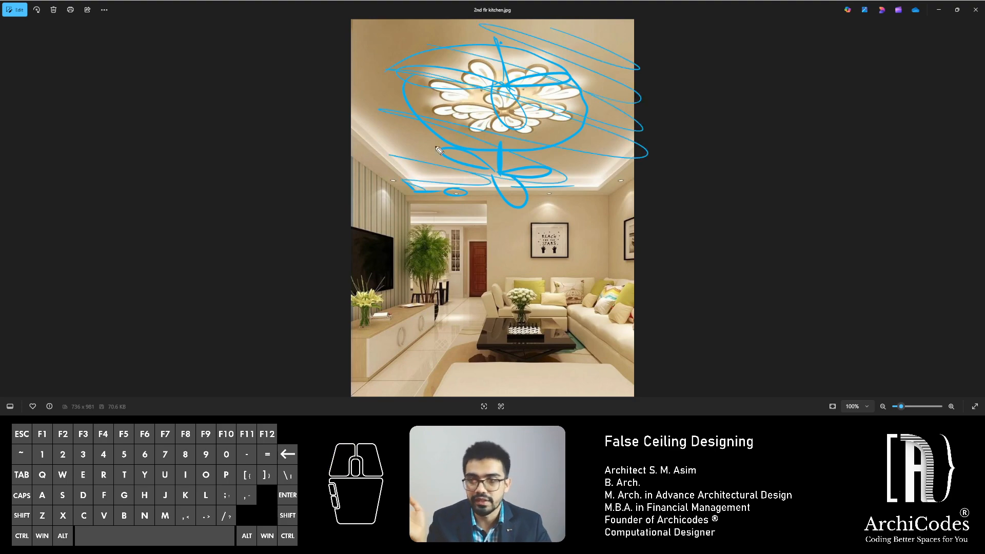
mouse_move(627, 169)
mouse_down()
mouse_move(637, 162)
mouse_move(584, 196)
mouse_move(412, 209)
mouse_up()
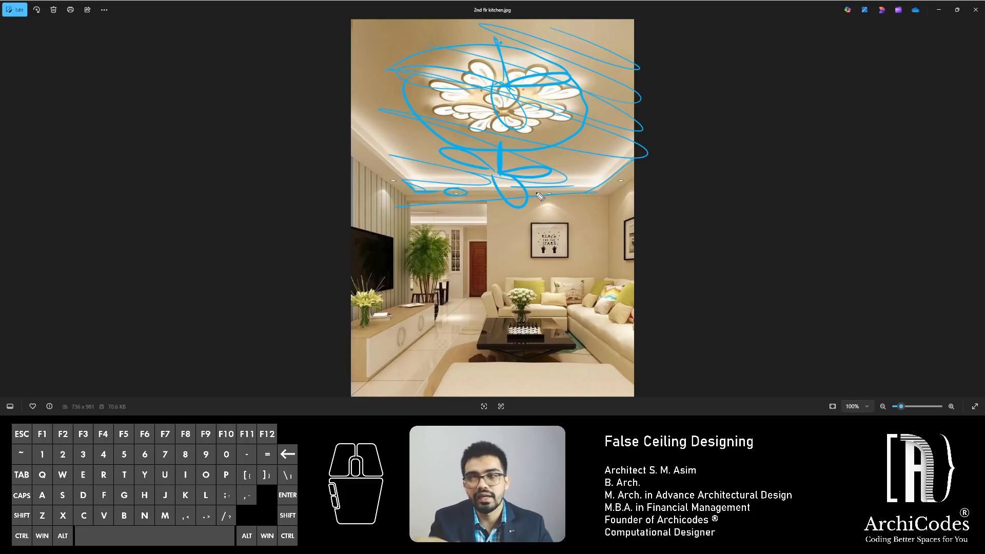
mouse_move(553, 45)
mouse_down()
mouse_move(557, 59)
mouse_move(428, 74)
mouse_up()
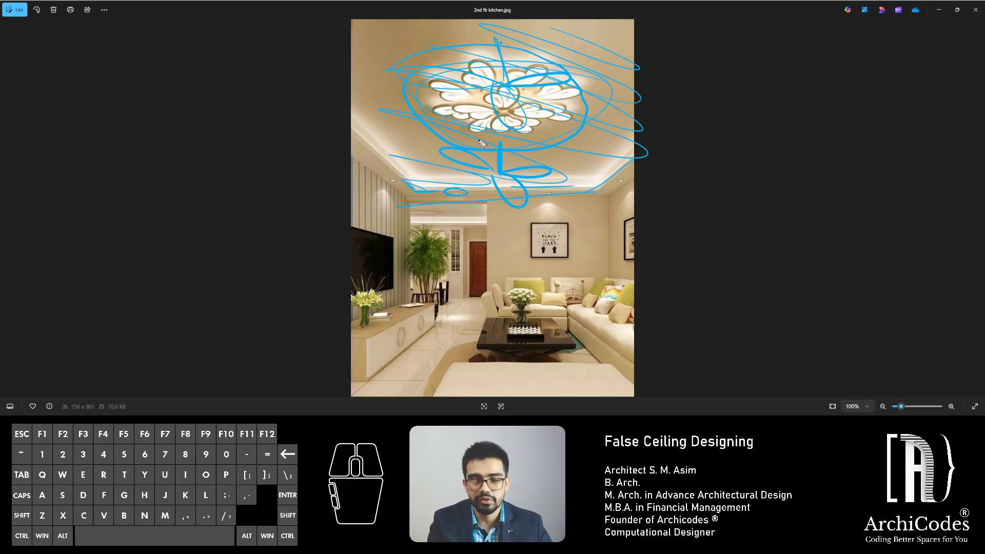
Undo all the annotations drawn over the kitchen image
key(ctrl+z)
key(ctrl+z)
key(ctrl+z)
key(ctrl+z)
key(ctrl+z)
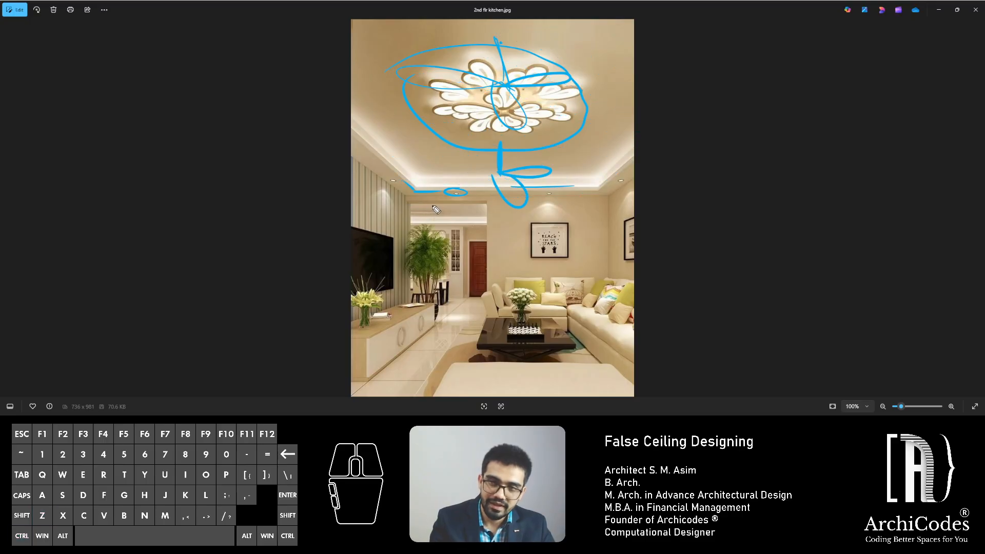
key(ctrl+z)
key(ctrl+z)
key(ctrl+z)
key(ctrl+z)
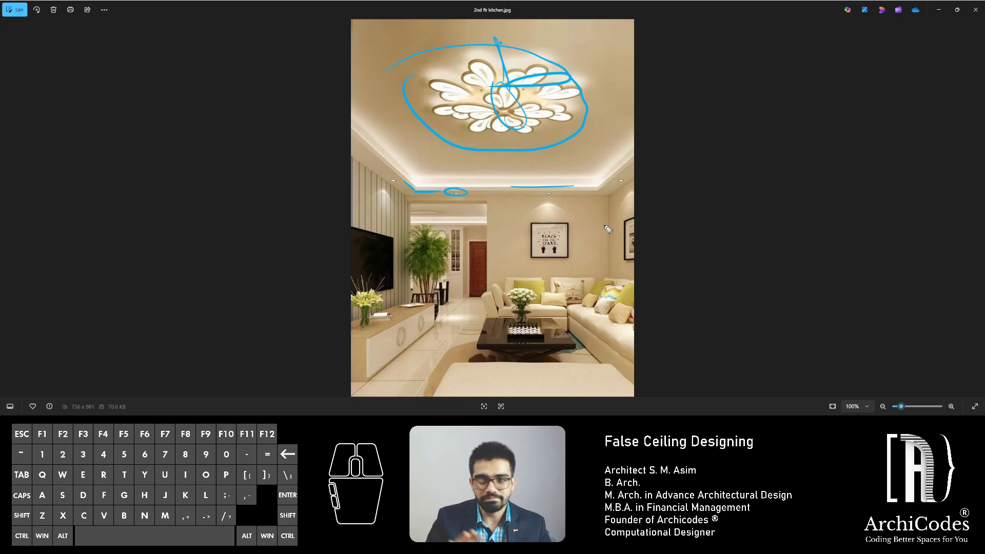
key(ctrl+z)
key(ctrl+z)
key(ctrl+z)
key(ctrl+z)
key(ctrl+z)
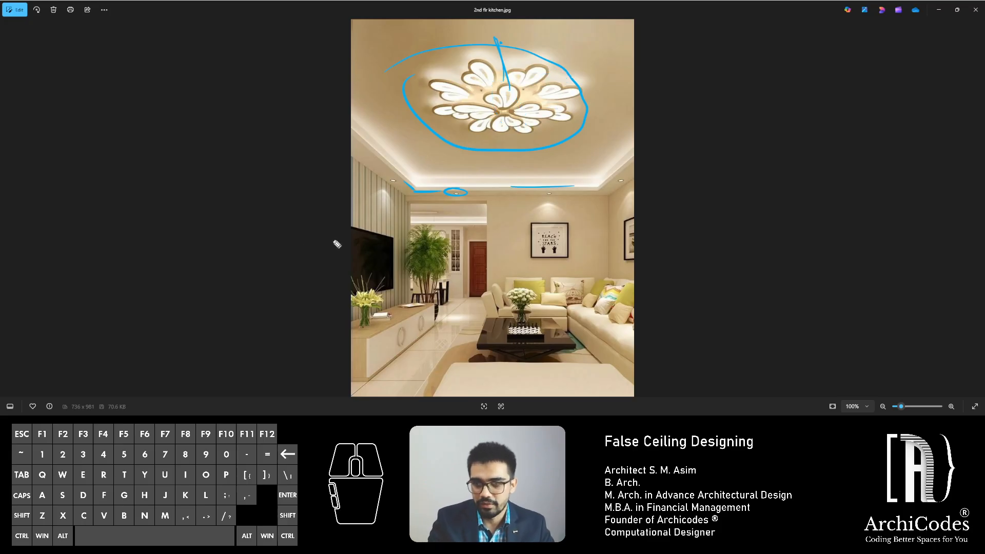
key(ctrl+z)
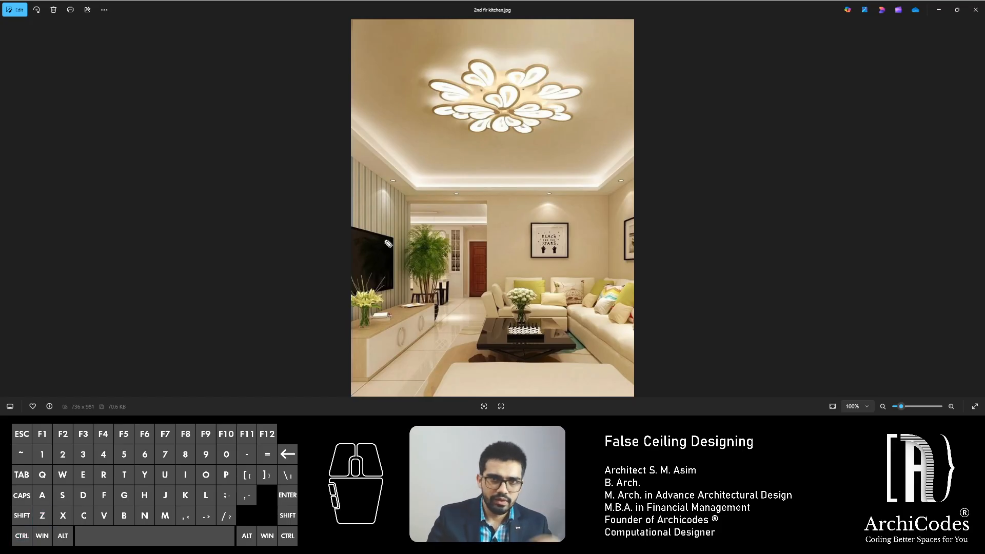
Replace the kitchen image with 2nd flr master bedroom.jpg and activate the annotation pen
key(ctrl+shift+2)
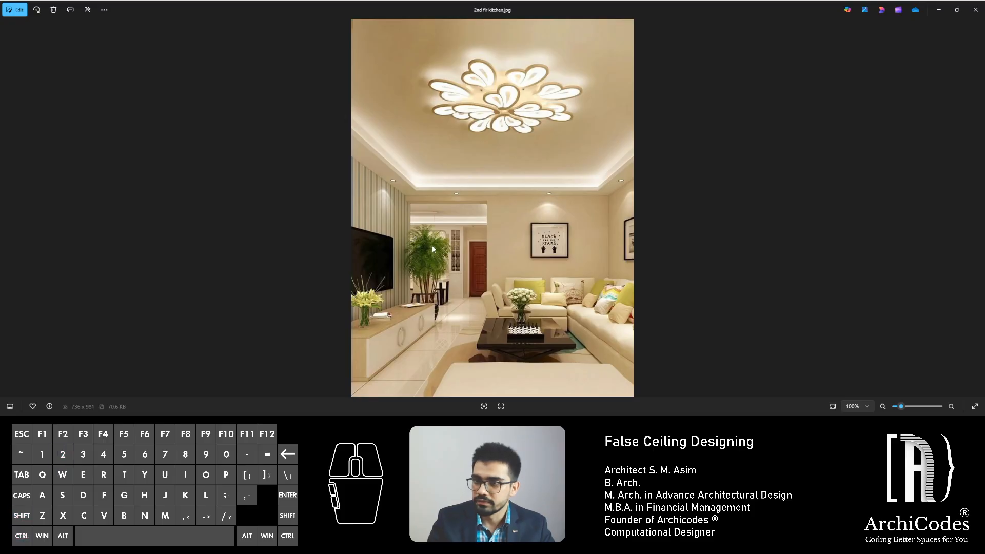
click(975, 10)
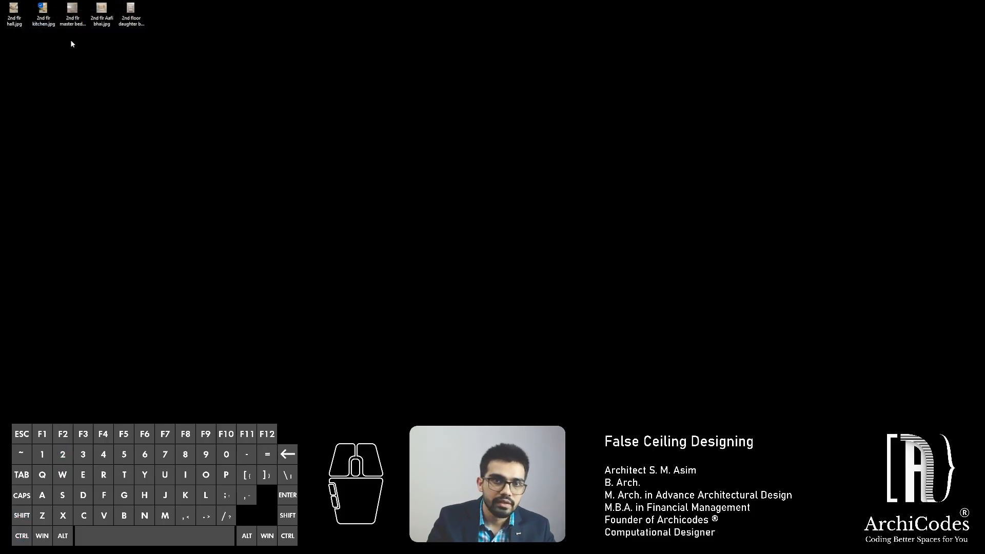
double_click(72, 15)
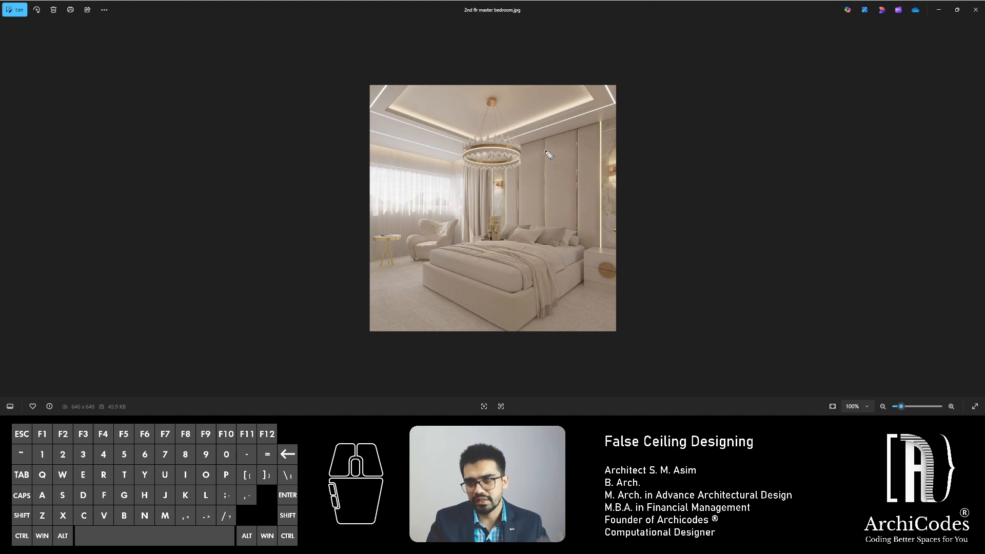
key(ctrl+shift+3)
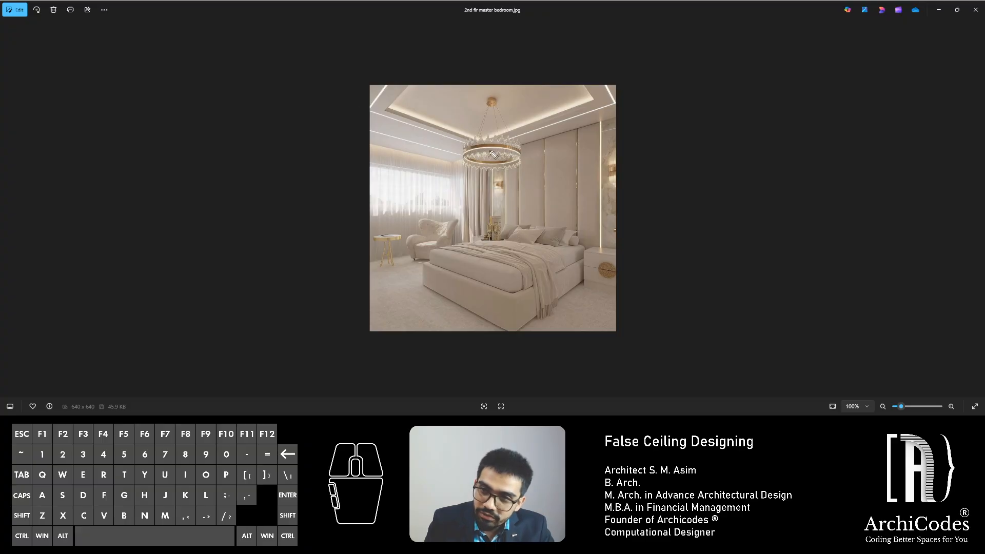
drag(614, 105, 591, 81)
drag(583, 116, 575, 118)
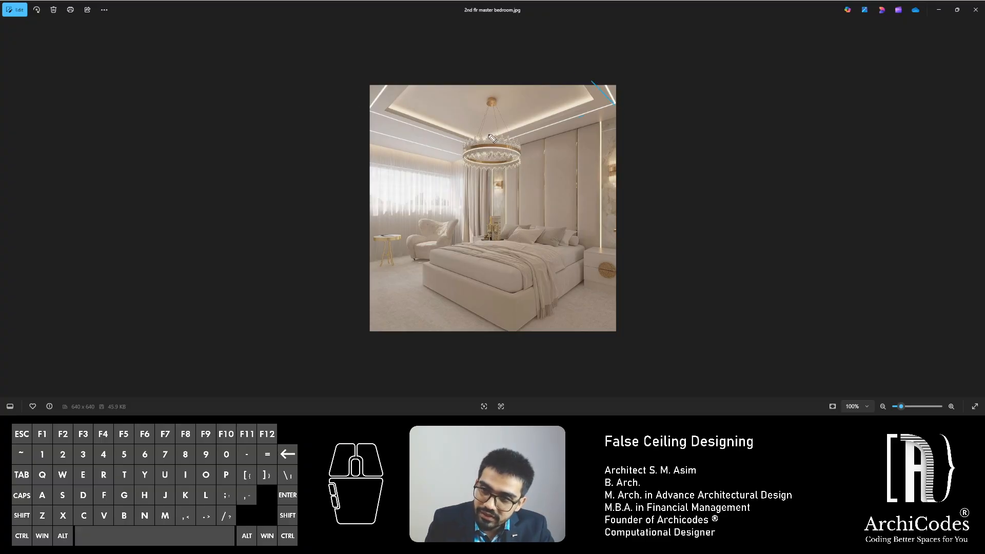
mouse_move(489, 145)
mouse_down()
mouse_move(580, 122)
mouse_move(599, 140)
mouse_move(605, 251)
mouse_up()
key(ctrl+z)
key(ctrl+z)
key(ctrl+z)
key(ctrl+z)
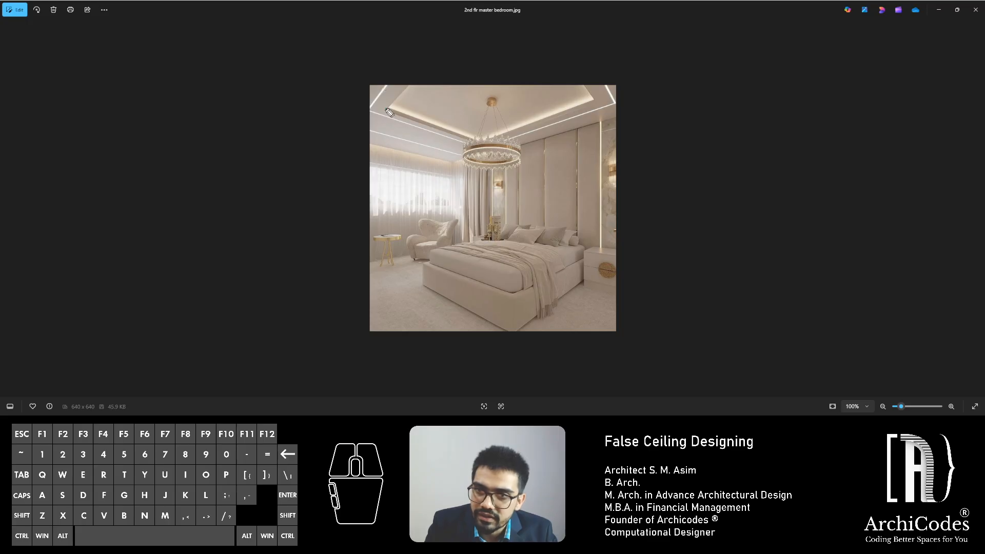
Outline the recessed tray in the master bedroom's ceiling in blue along its cove-lit edges
mouse_move(388, 111)
mouse_down()
mouse_move(477, 139)
mouse_move(548, 116)
mouse_move(573, 100)
mouse_move(568, 84)
mouse_up()
drag(384, 110, 419, 74)
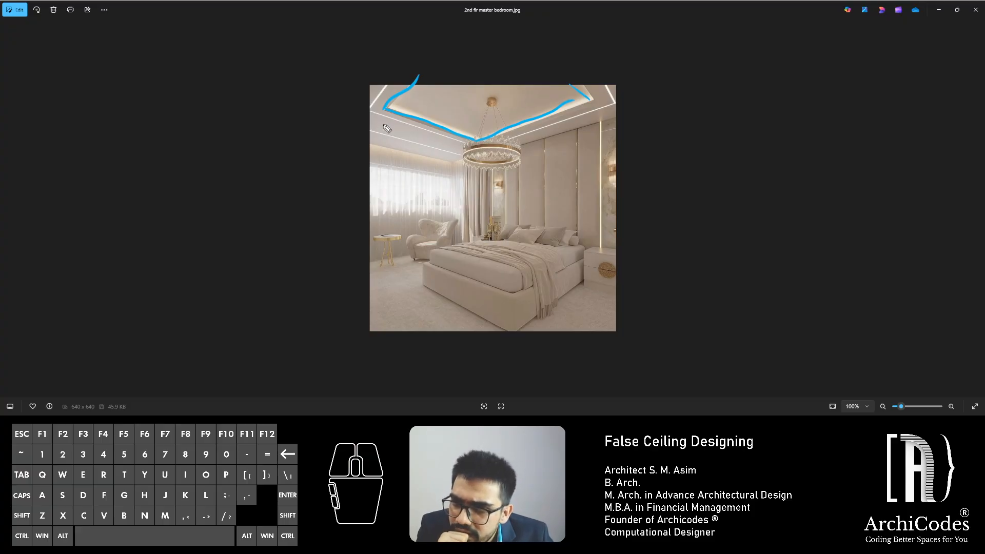
Try marking two light positions and a short slanted stroke on the window-side ceiling border
mouse_move(393, 130)
mouse_down()
mouse_move(382, 125)
mouse_move(430, 145)
mouse_move(409, 165)
mouse_up()
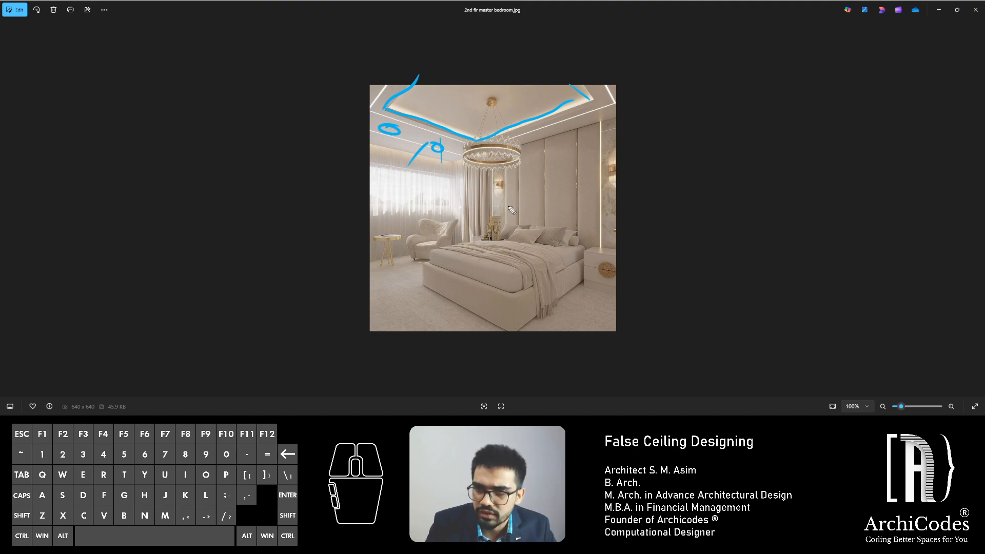
key(ctrl+z)
key(ctrl+z)
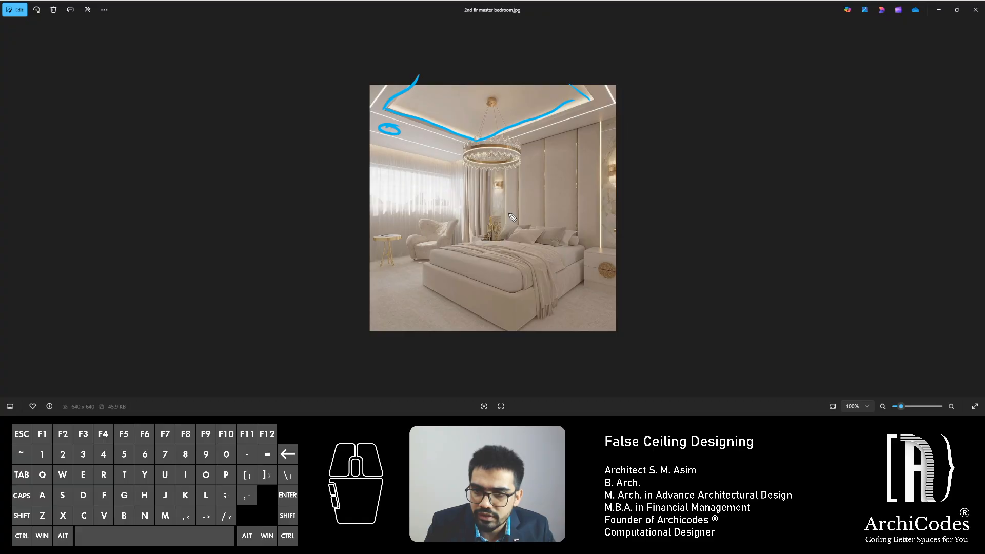
key(ctrl+z)
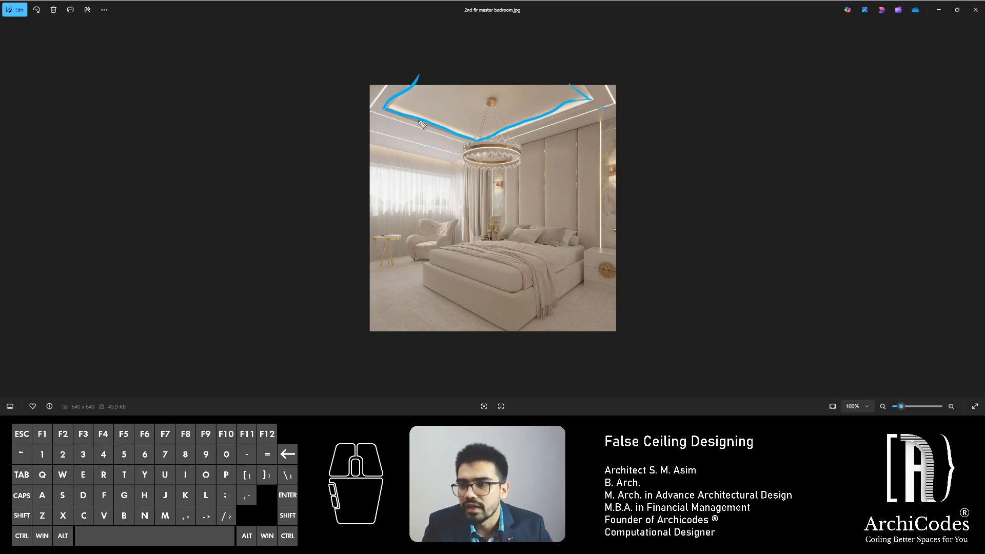
Mark the ceiling border's width with dimension strokes on the headboard side and on the window side
drag(548, 115, 589, 134)
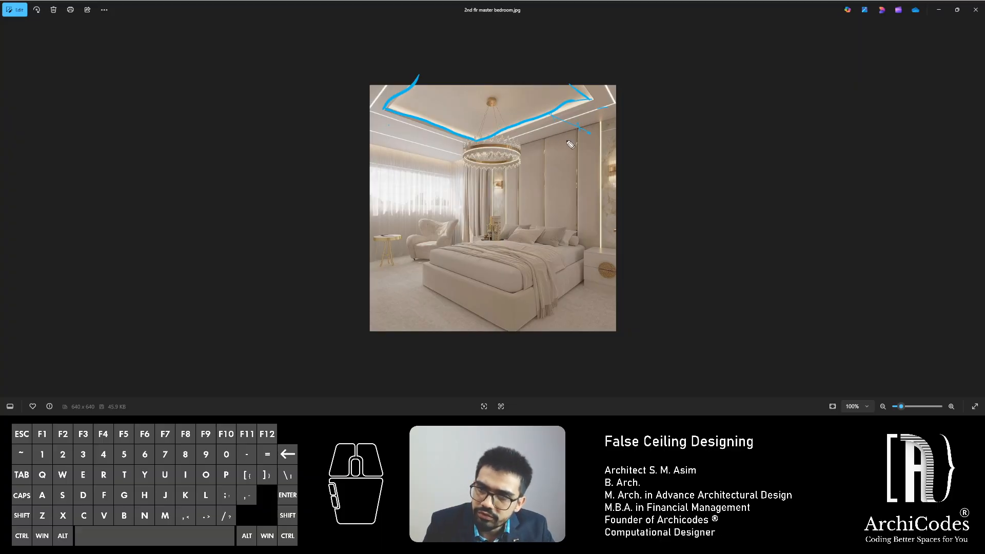
drag(563, 124, 570, 136)
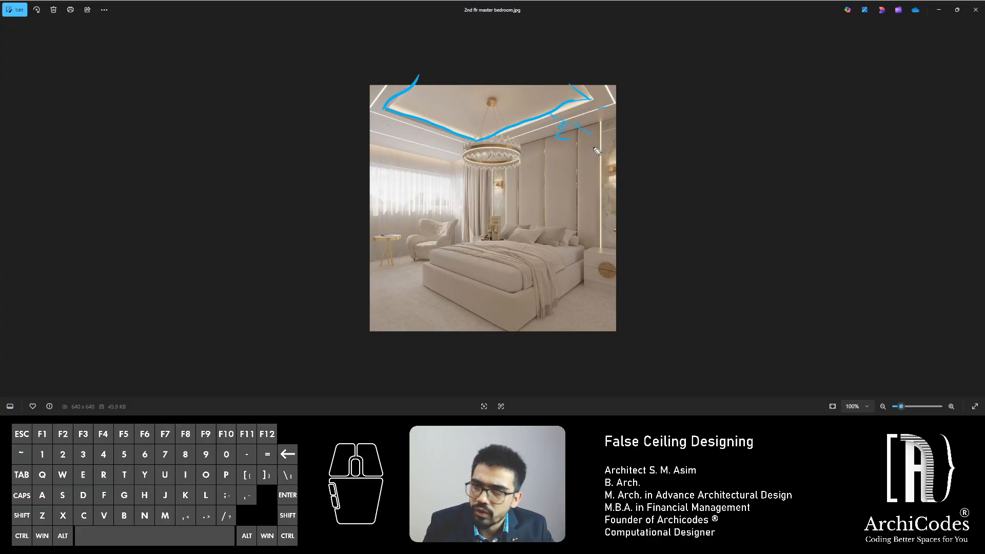
mouse_move(444, 124)
mouse_down()
mouse_move(382, 160)
mouse_move(403, 154)
mouse_up()
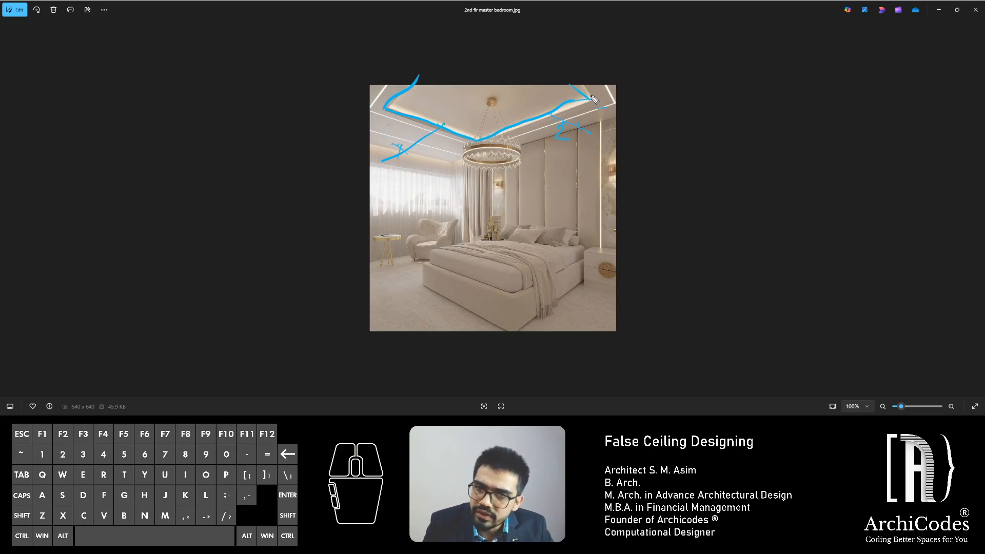
Draw strokes along the recess's window-side edge and its opposite edge, plus a double line on the floor beyond the bed's foot
drag(593, 99, 584, 93)
mouse_move(457, 134)
mouse_down()
mouse_move(469, 140)
mouse_move(400, 119)
mouse_up()
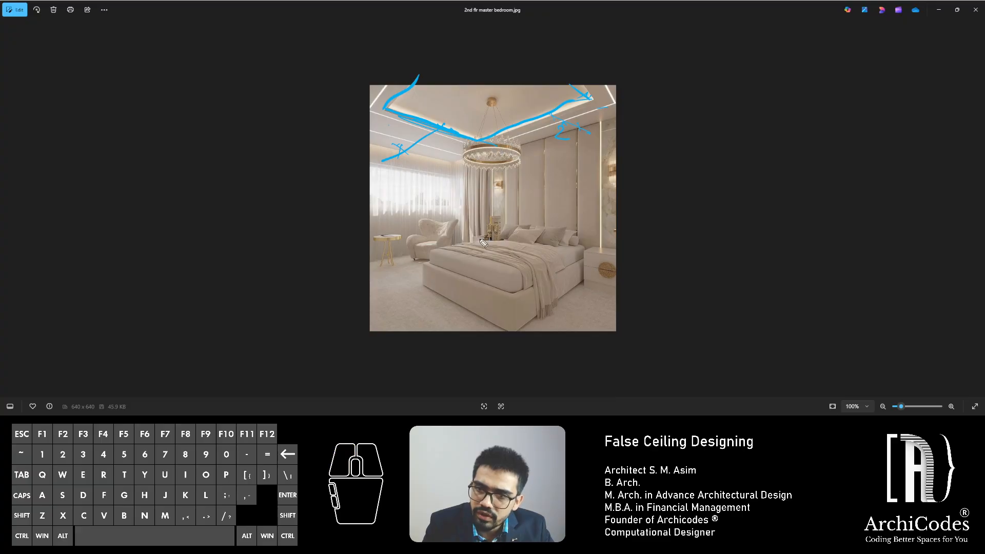
mouse_move(389, 283)
mouse_down()
mouse_move(479, 330)
mouse_move(493, 351)
mouse_move(491, 342)
mouse_up()
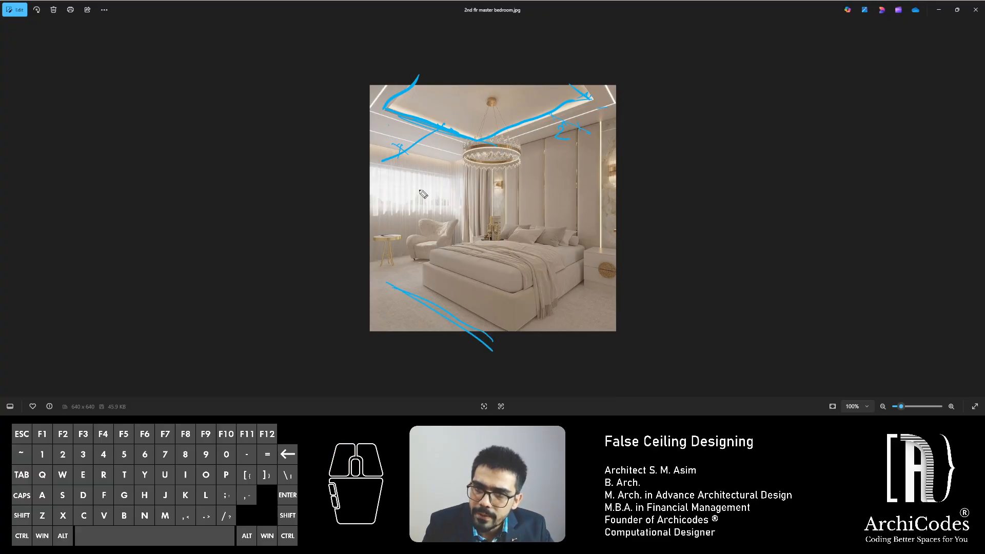
drag(410, 123, 344, 103)
drag(536, 74, 603, 117)
drag(590, 100, 552, 67)
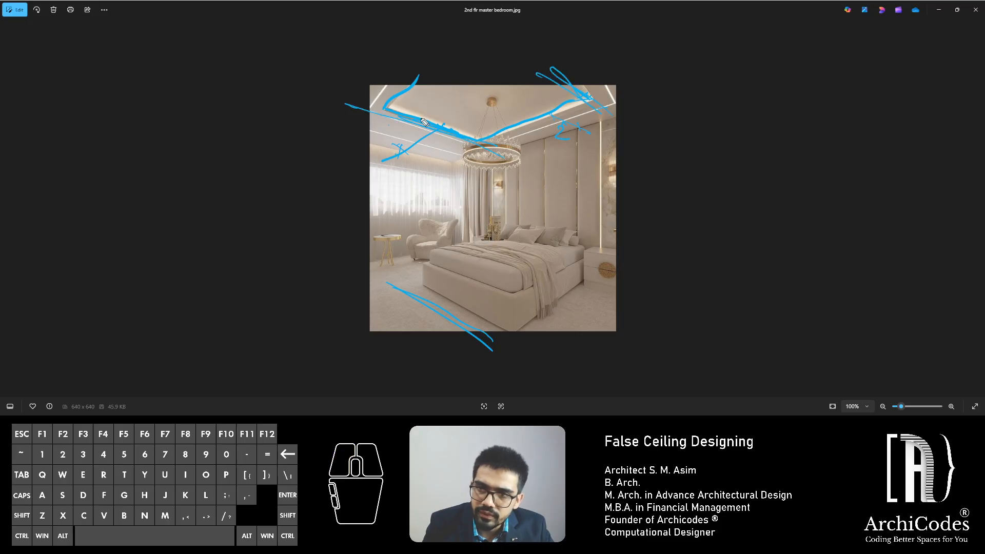
Try marking the window-side ceiling border's width with another slanted dimension stroke crossed at both ends
drag(410, 123, 366, 163)
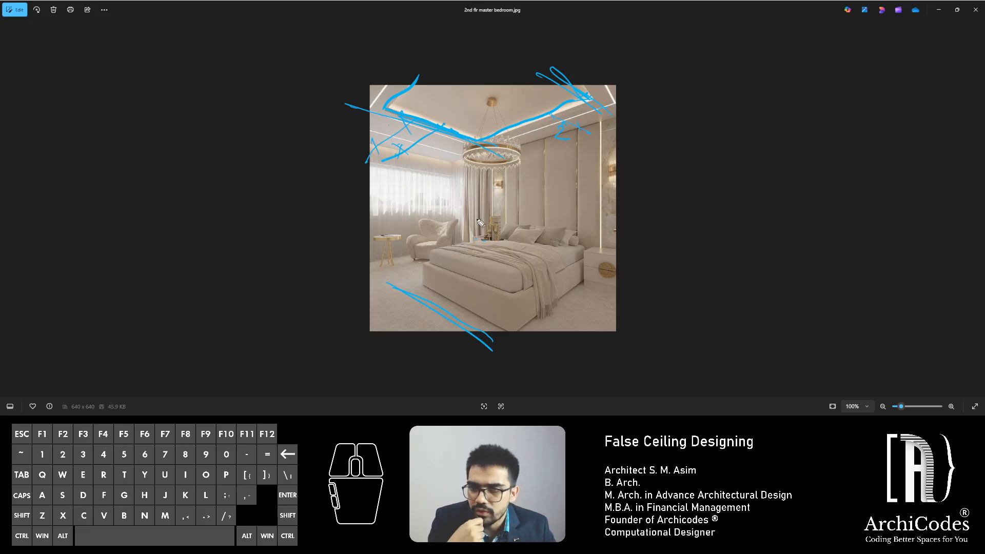
key(ctrl+z)
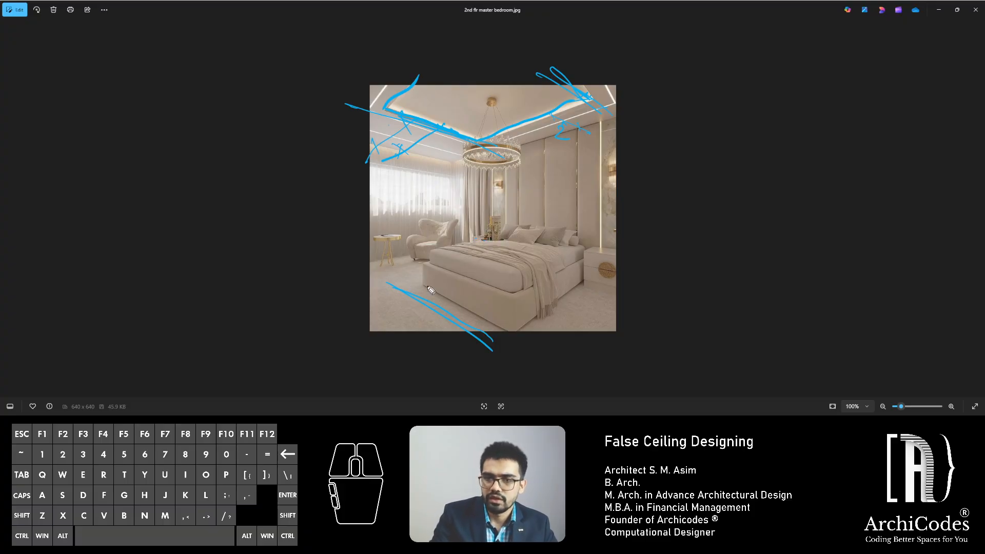
key(ctrl+z)
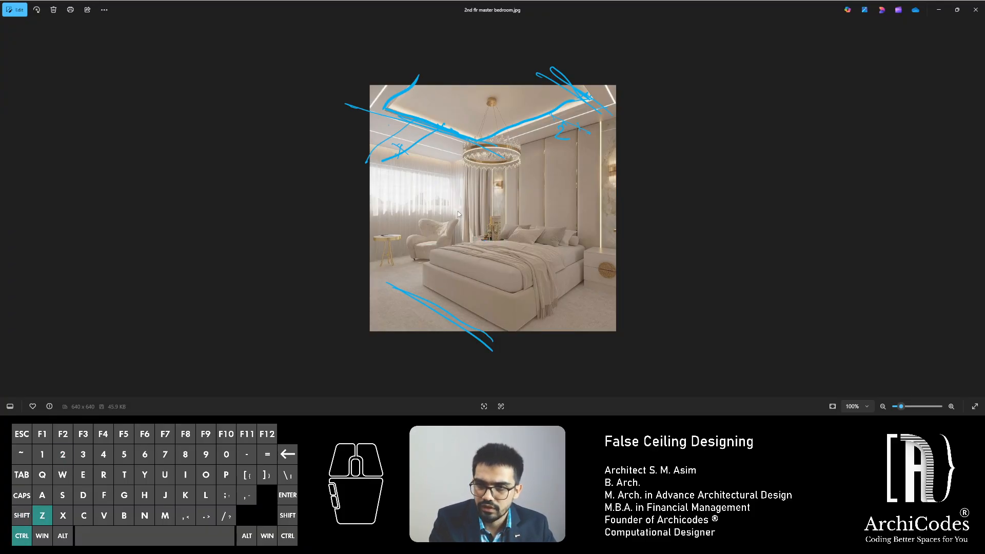
Clear the blue annotations and replace the master bedroom image with the second-floor bedroom image that has two slanted ceiling profile lights
key(ctrl+shift+7)
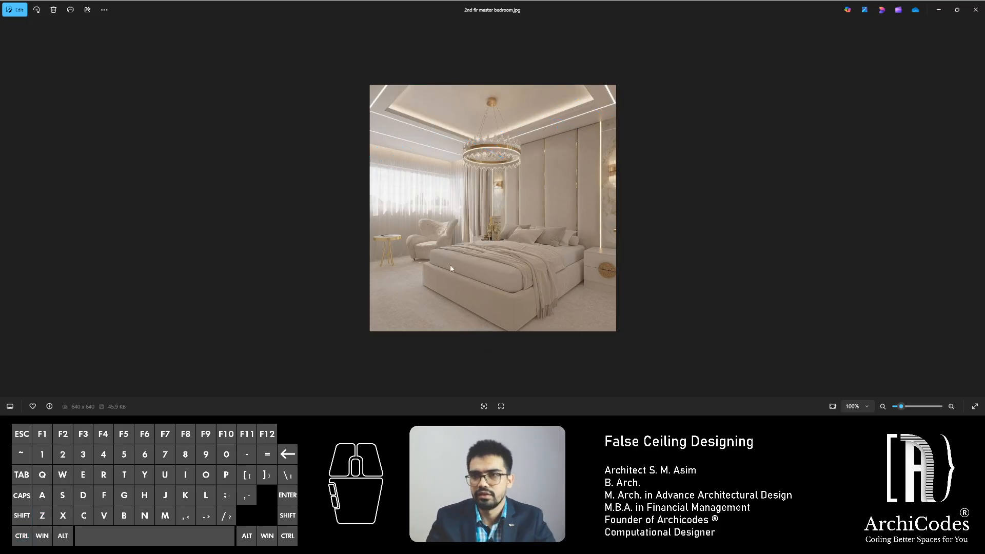
click(975, 9)
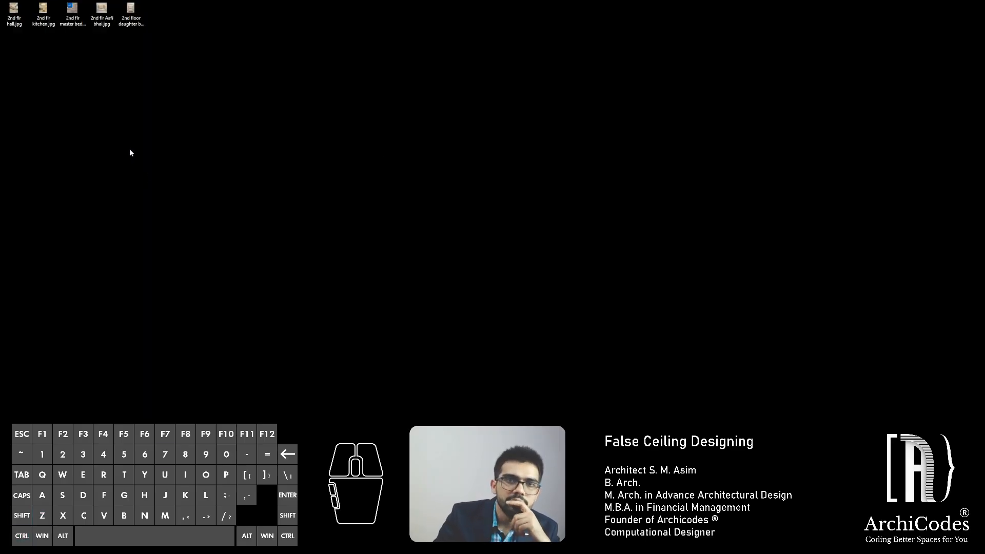
double_click(101, 8)
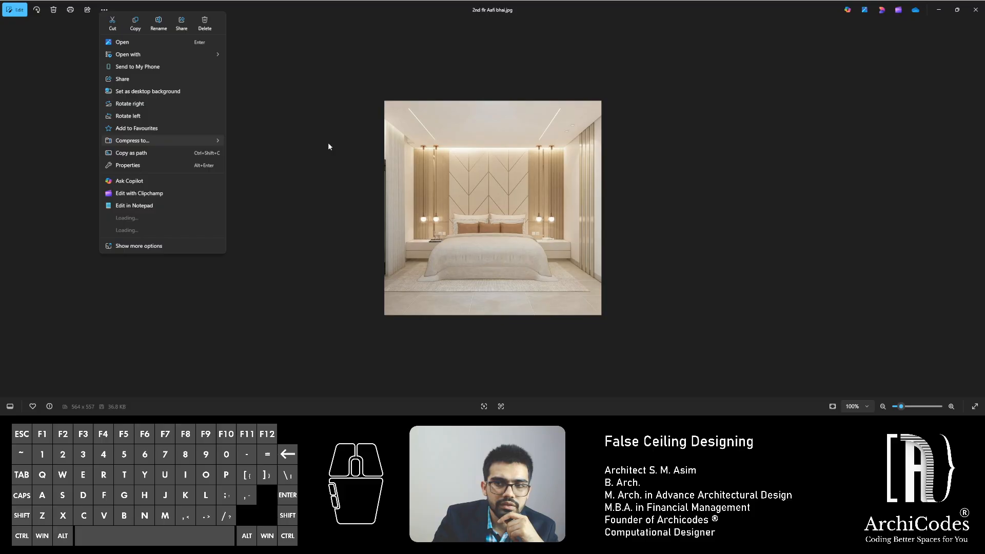
click(323, 145)
scroll(482, 214, up, 3)
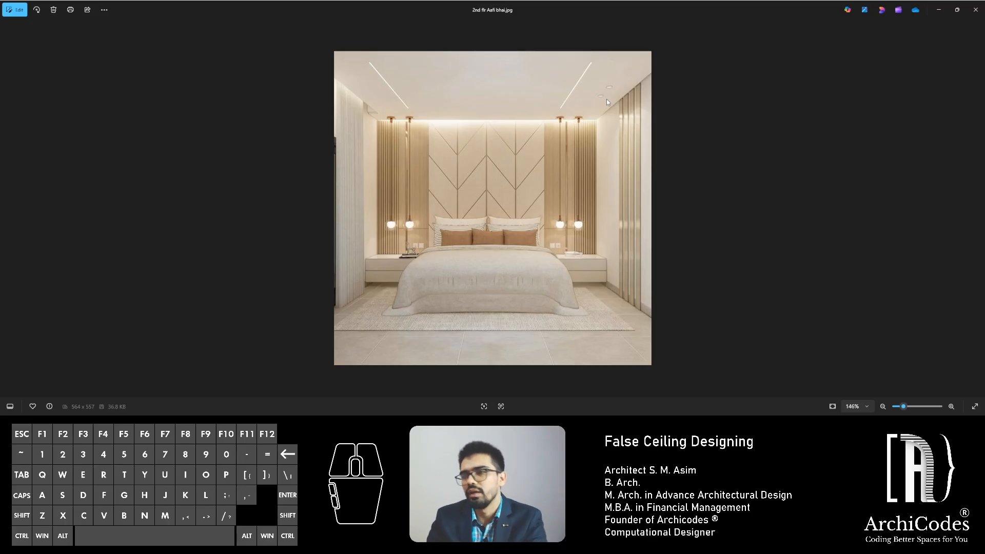
Try drawing parallel blue strokes across the ceiling from the slatted side wall and a line along the headboard wall's cove
key(ctrl+shift+3)
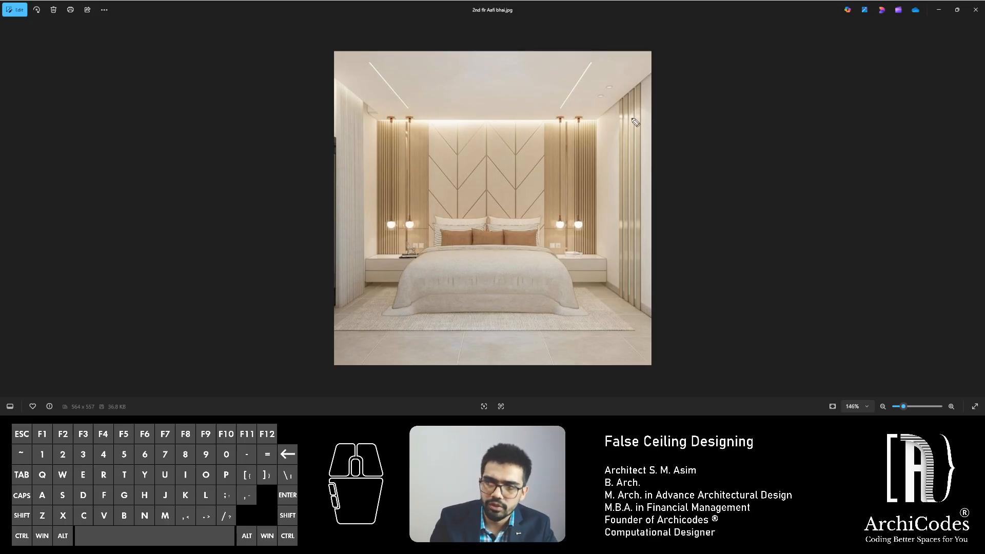
click(642, 86)
mouse_move(638, 87)
mouse_down()
mouse_move(475, 83)
mouse_move(638, 87)
mouse_move(479, 91)
mouse_move(628, 96)
mouse_up()
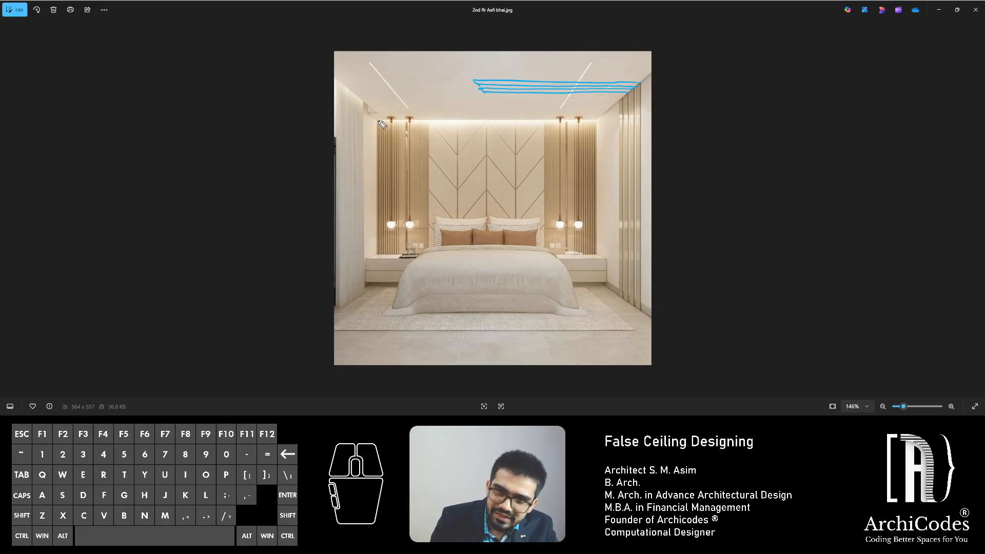
drag(382, 124, 596, 125)
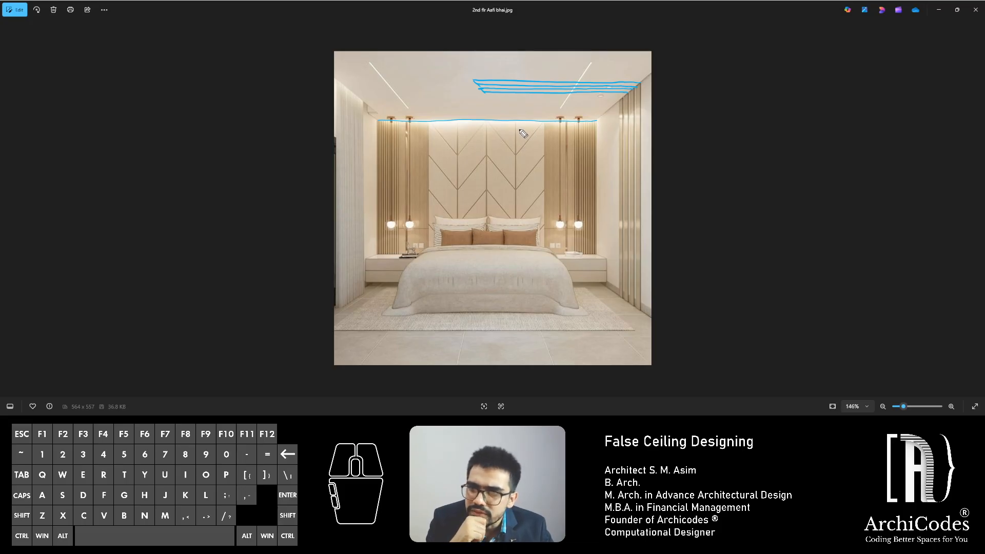
Try tracing the curtain-side ceiling edge in blue, including the curtain recess's corner beside the headboard wall
drag(372, 113, 378, 115)
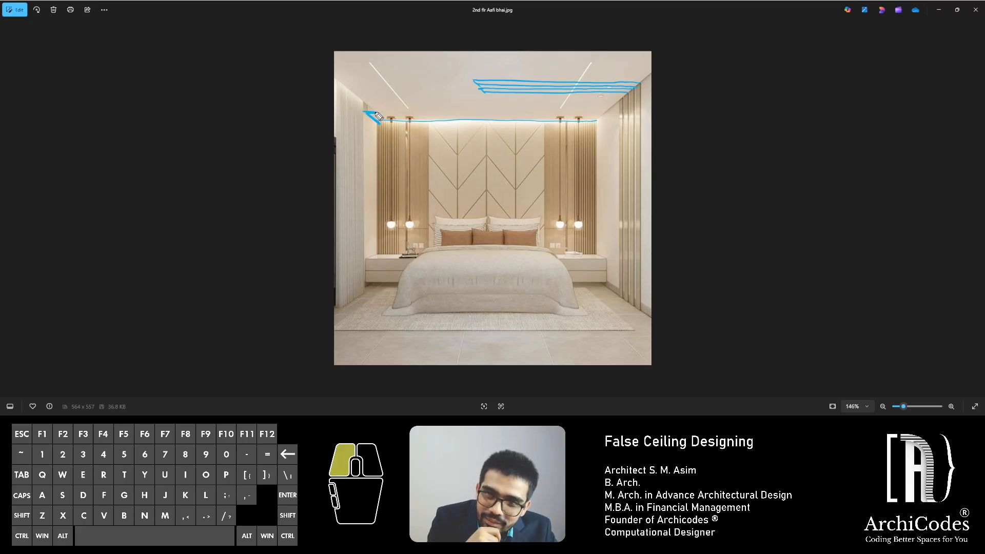
drag(334, 77, 378, 115)
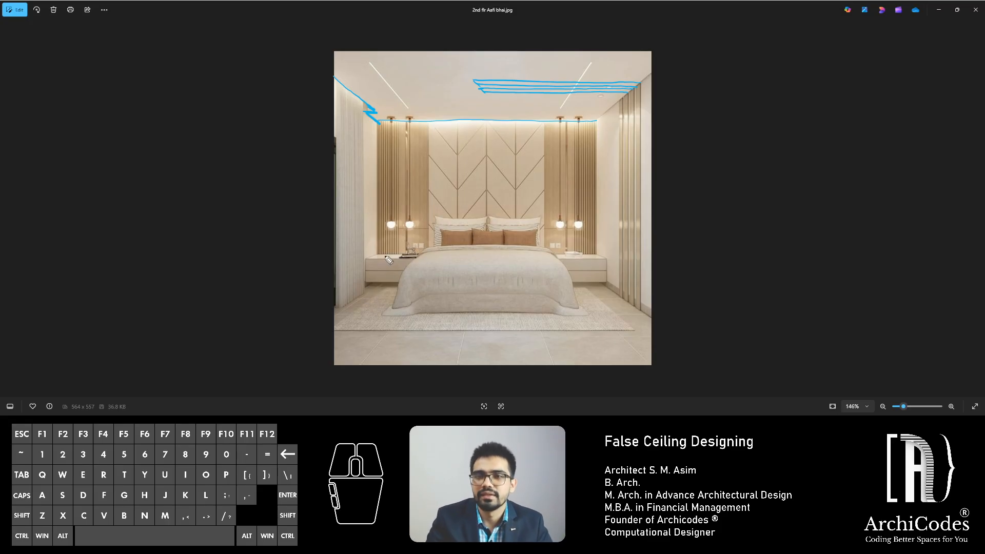
click(376, 115)
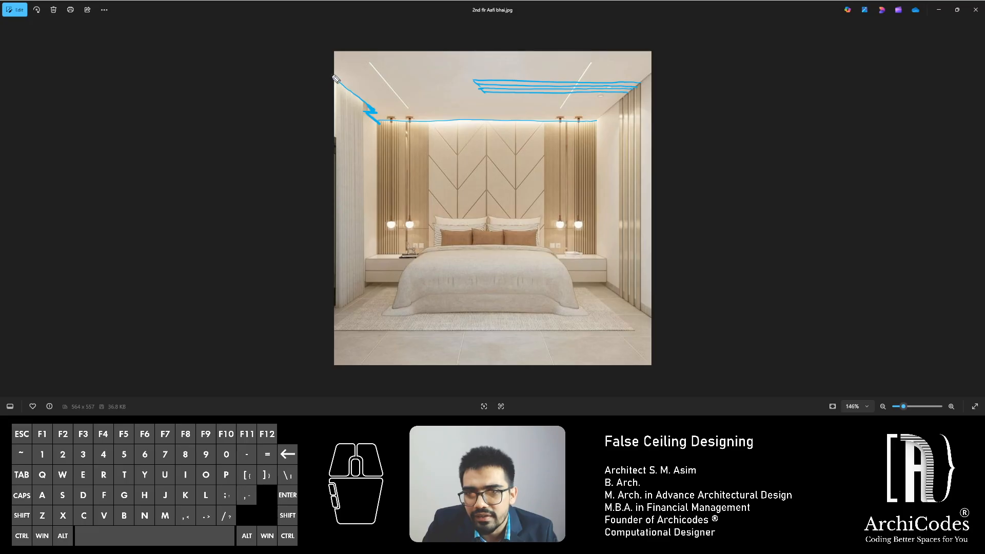
drag(332, 77, 387, 124)
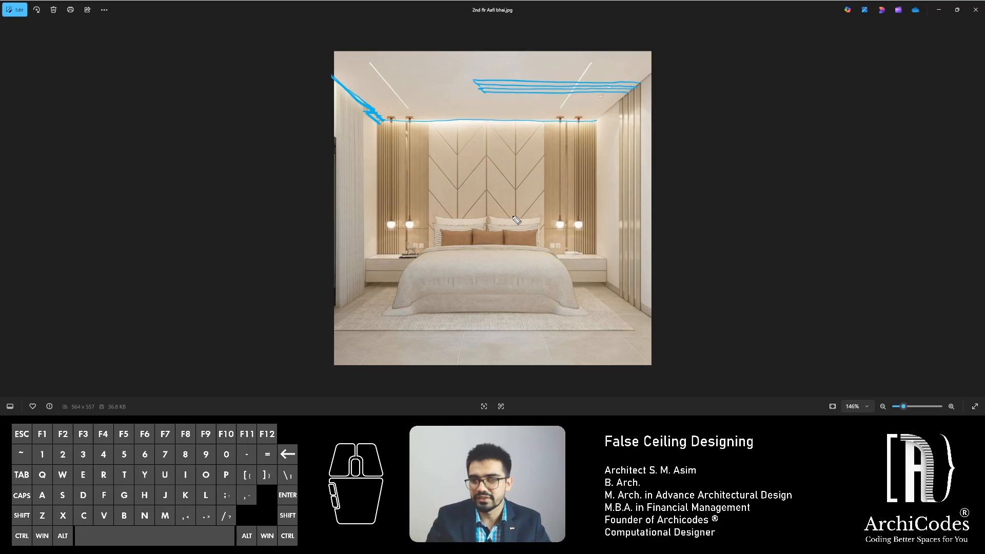
Try circling both foot corners of the bed with a stroke between them, and undo these floor marks
mouse_move(367, 319)
mouse_down()
mouse_move(579, 301)
mouse_move(546, 315)
mouse_up()
drag(438, 299, 395, 324)
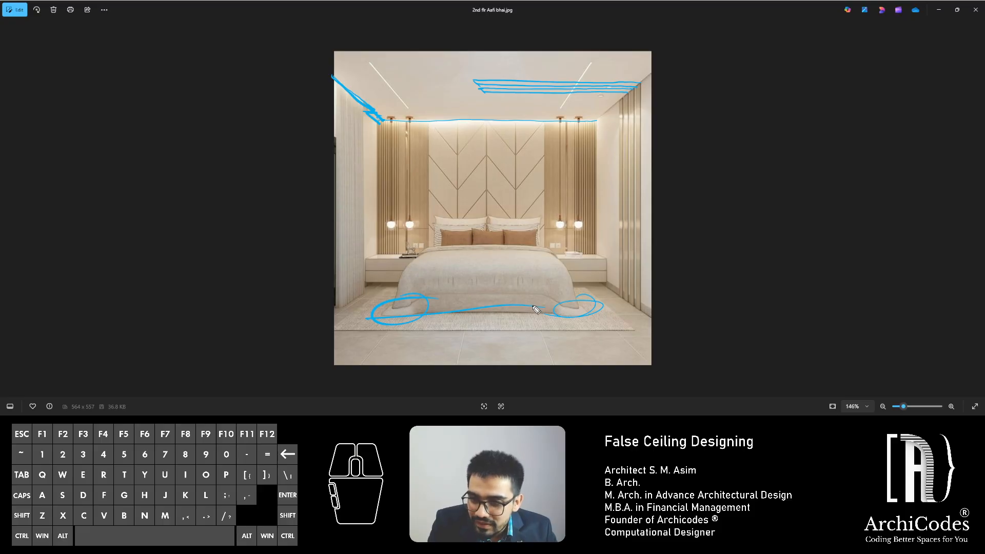
key(ctrl+z)
key(ctrl+z)
key(ctrl+z)
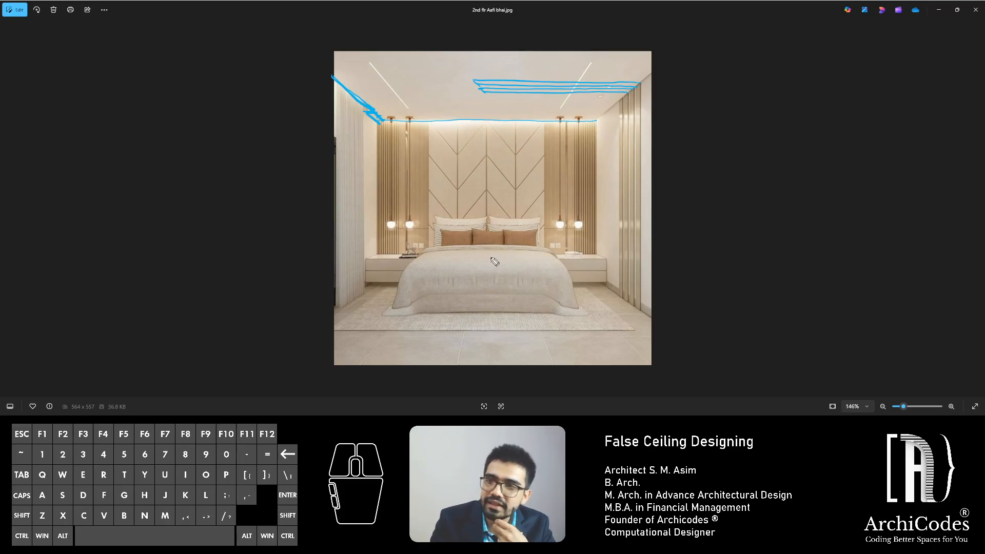
Undo all remaining blue strokes on the bedroom image's curtain edge, headboard cove and ceiling
key(ctrl+z)
key(ctrl+z)
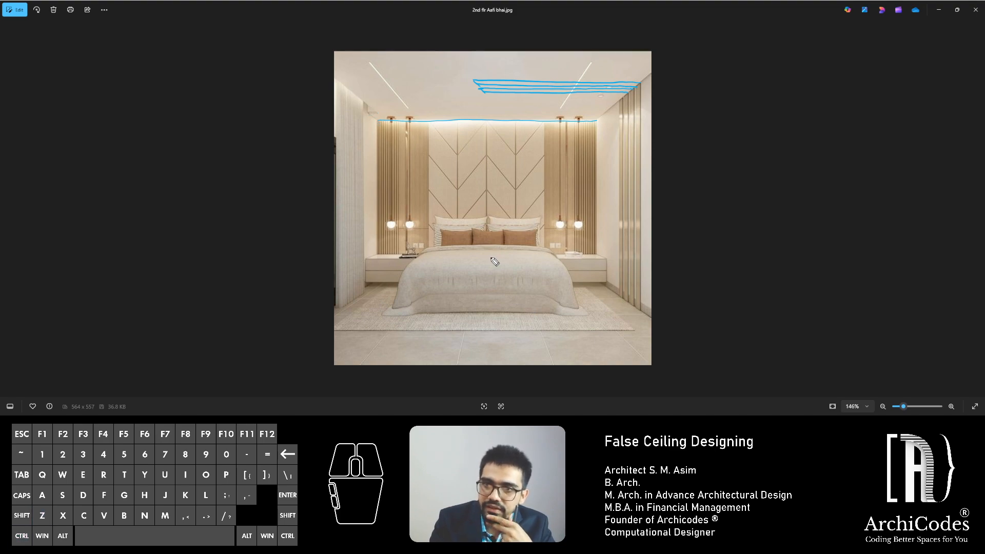
key(ctrl+z)
key(ctrl+z)
key(ctrl+z)
key(ctrl+z)
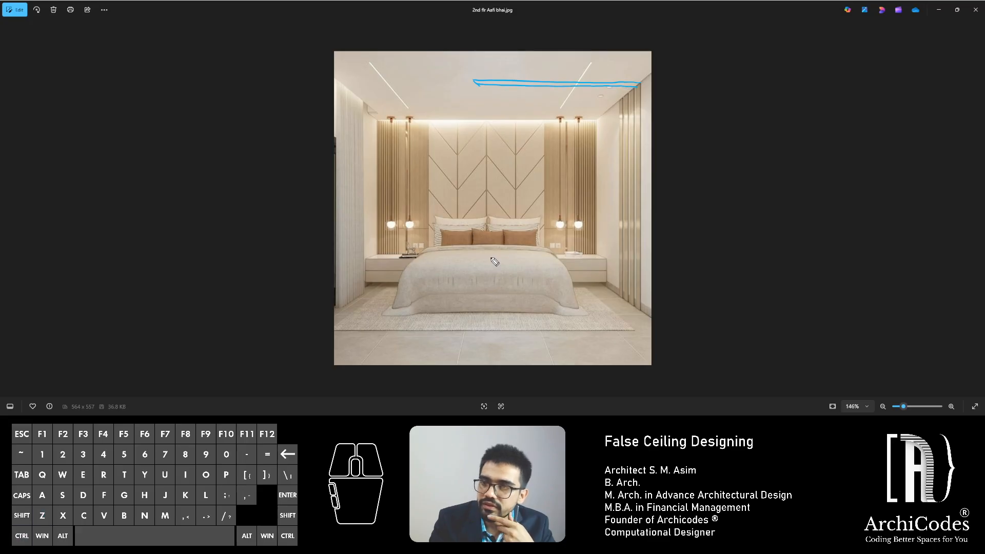
key(ctrl+z)
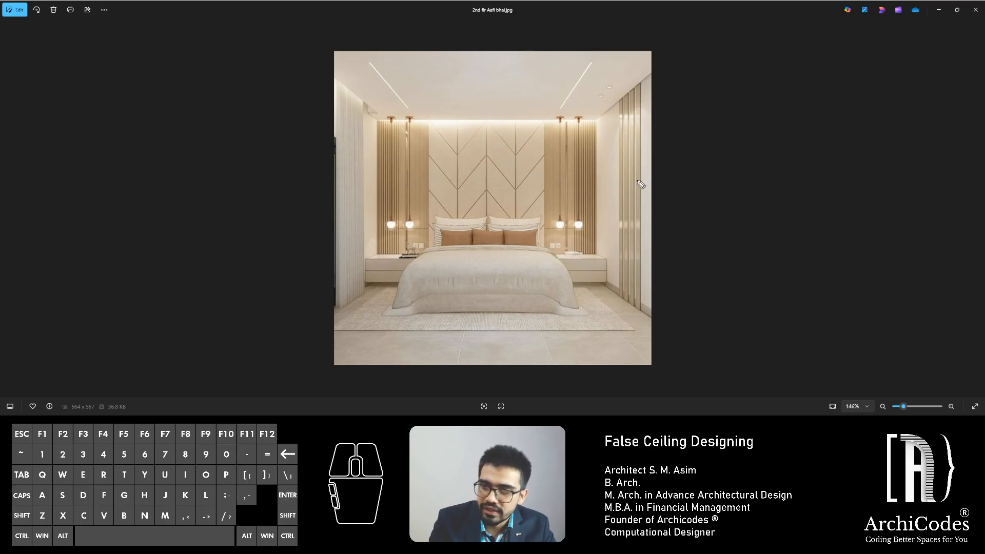
Cross out the slatted panel on the side wall and trace the ceiling's perimeter along the curtain, headboard and slatted walls
drag(636, 179, 622, 191)
drag(619, 180, 634, 195)
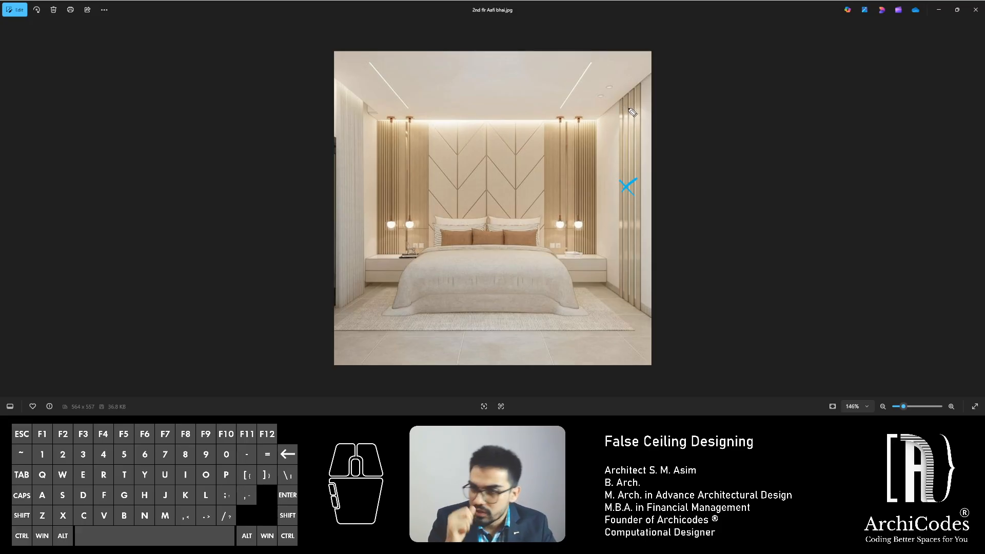
mouse_move(334, 78)
mouse_down()
mouse_move(382, 120)
mouse_move(589, 117)
mouse_move(652, 64)
mouse_up()
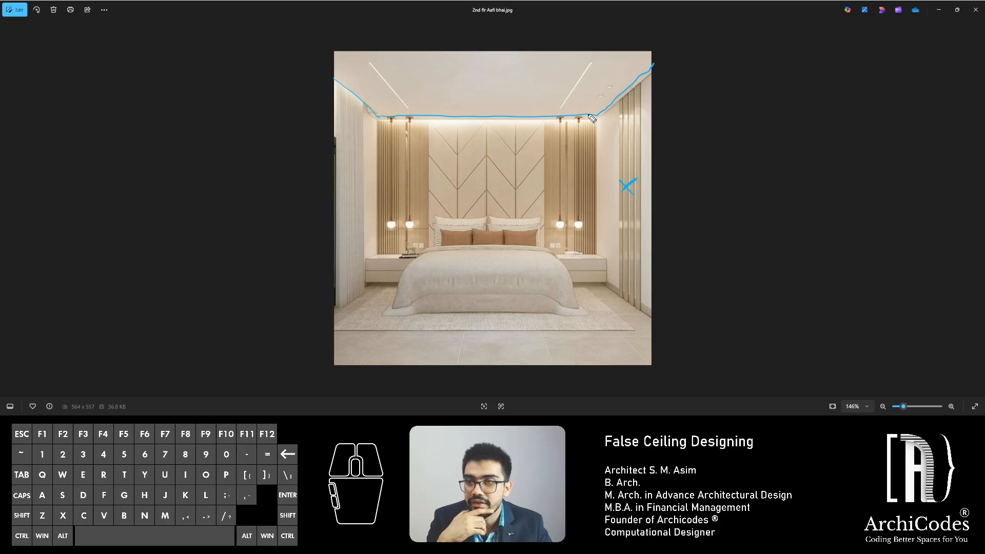
drag(595, 117, 594, 116)
Sketch a ceiling fan centred between the two slanted profile lights and mark the profile lights' ends with short strokes
drag(487, 91, 486, 126)
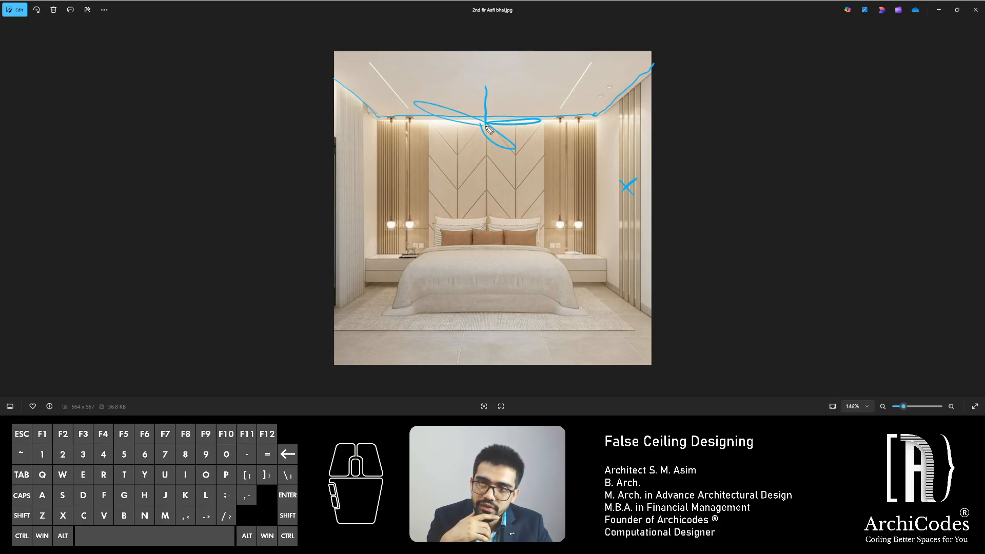
drag(583, 67, 591, 62)
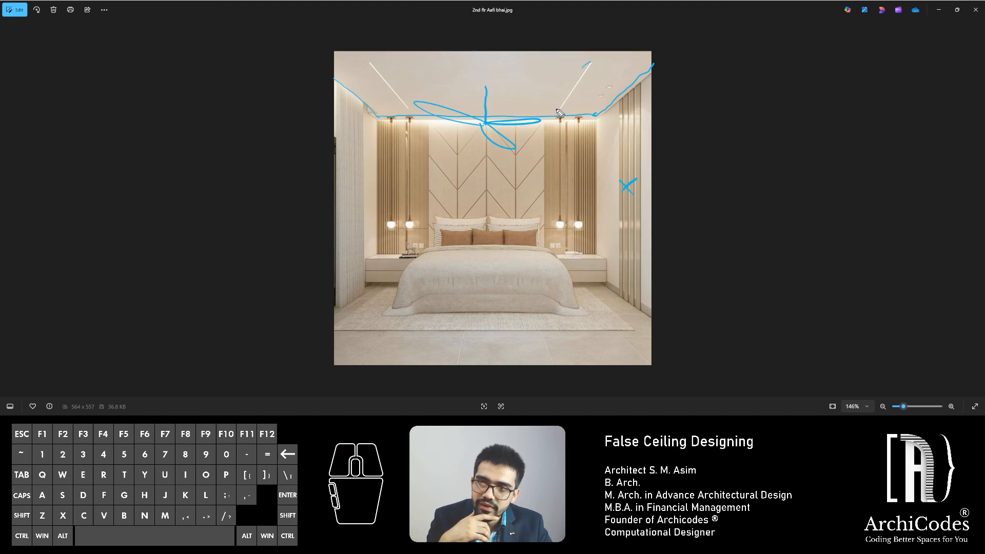
drag(415, 113, 410, 112)
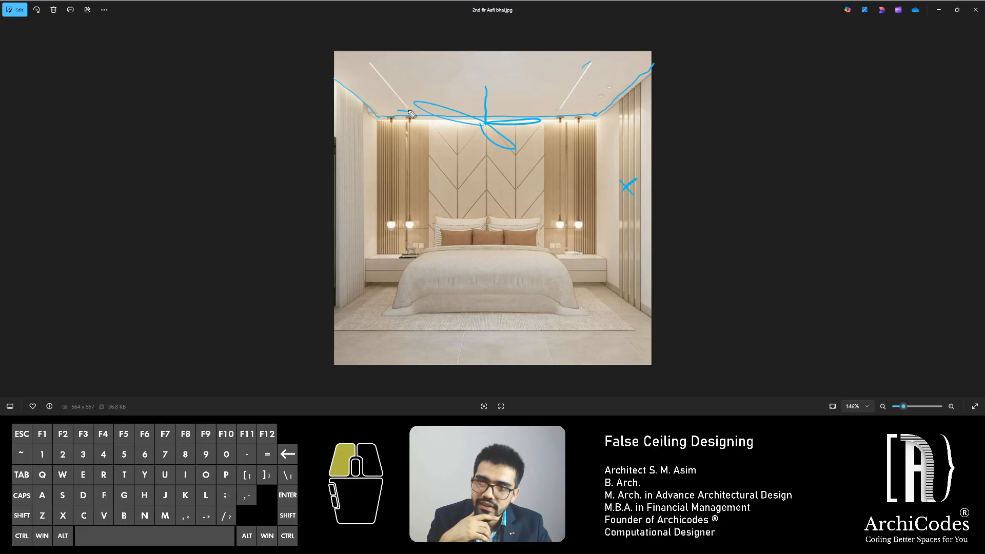
drag(359, 61, 374, 60)
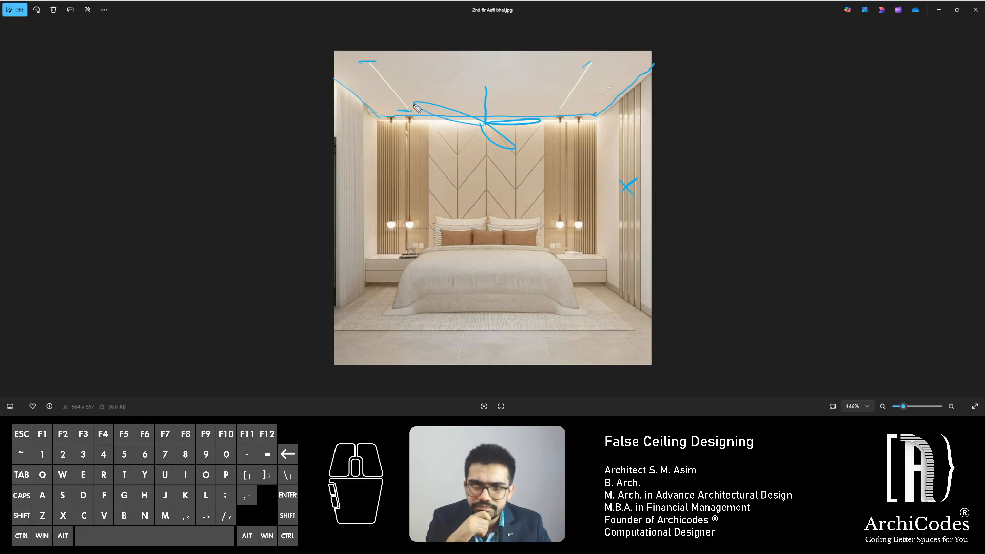
drag(488, 123, 490, 127)
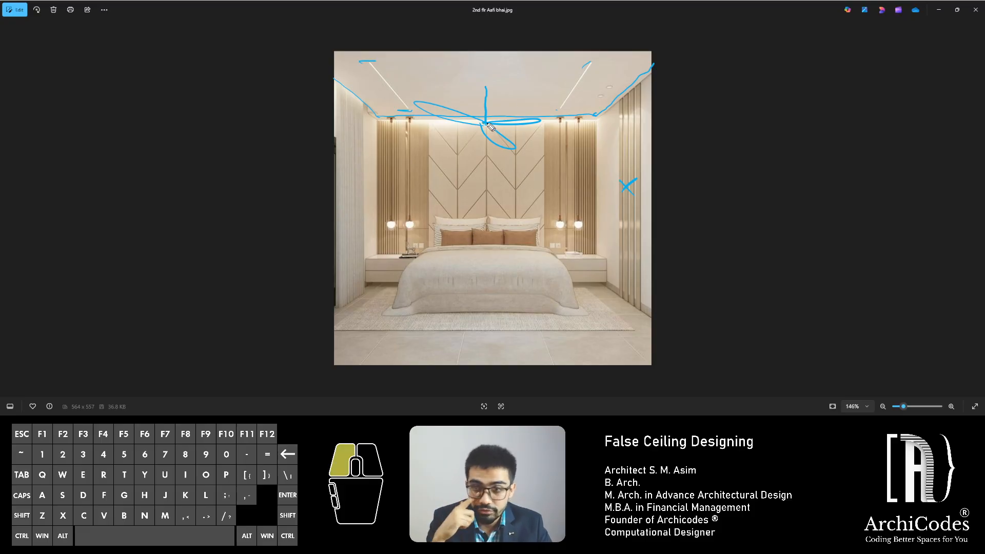
Circle light positions on the outer side of both slanted profile lights and one centred on the ceiling in front of the fan
drag(618, 83, 600, 91)
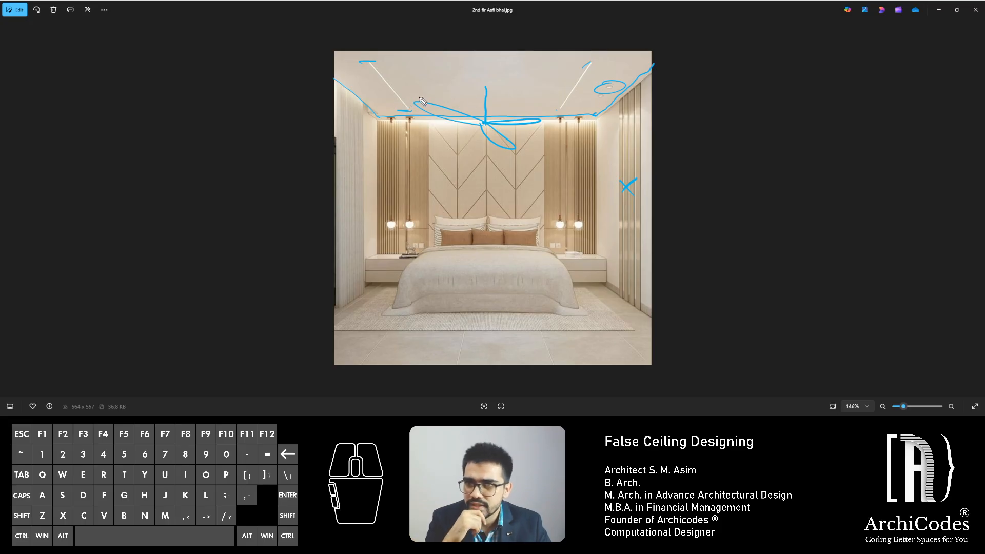
mouse_move(592, 86)
mouse_down()
mouse_move(623, 88)
mouse_move(580, 94)
mouse_up()
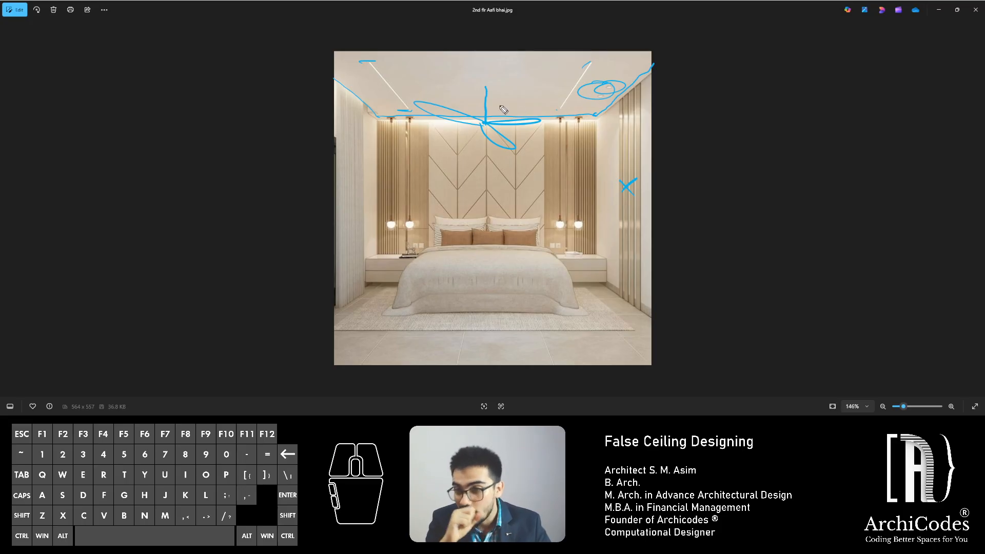
mouse_move(378, 94)
mouse_down()
mouse_move(370, 88)
mouse_move(382, 86)
mouse_up()
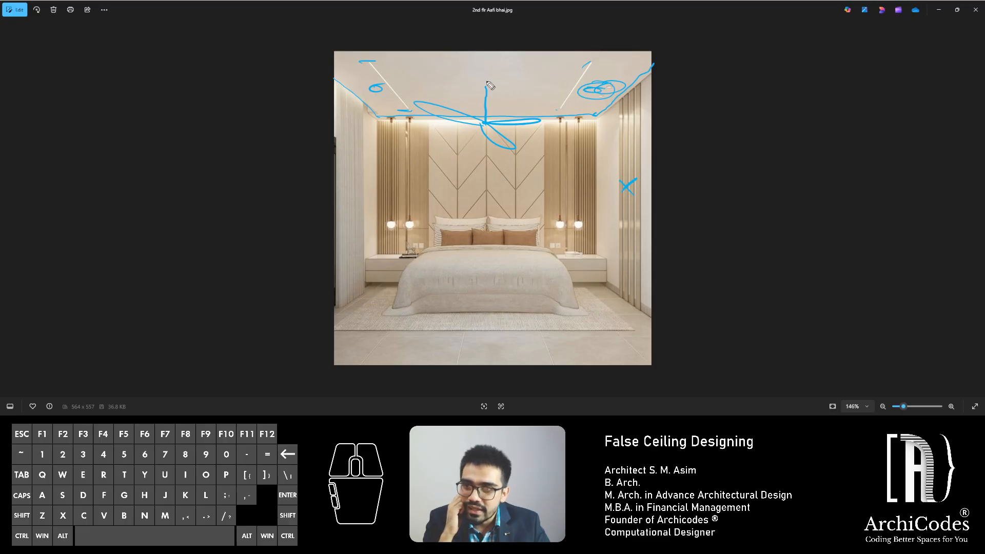
drag(490, 62, 479, 60)
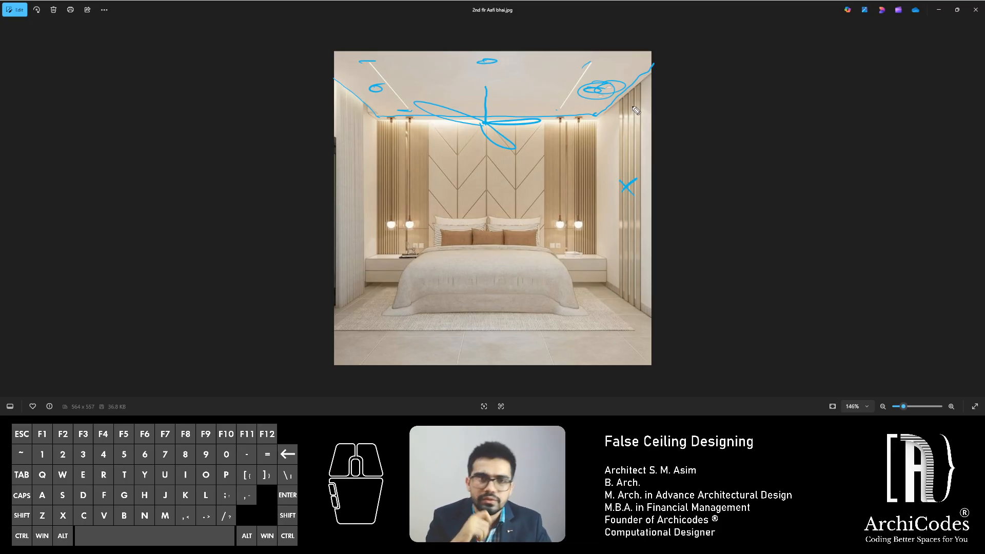
Close the annotated bedroom image and handwrite "Living" in blue on the empty desktop
click(975, 9)
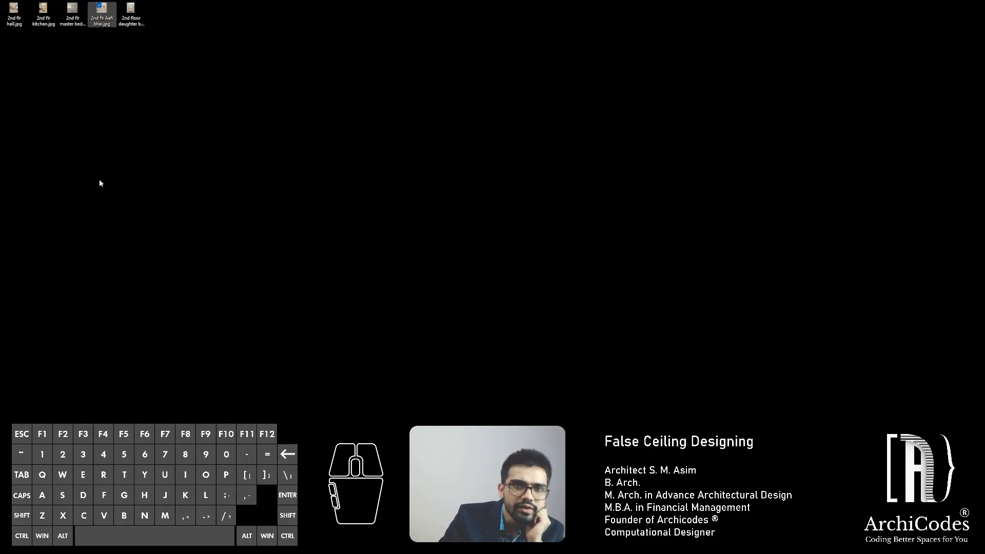
click(94, 85)
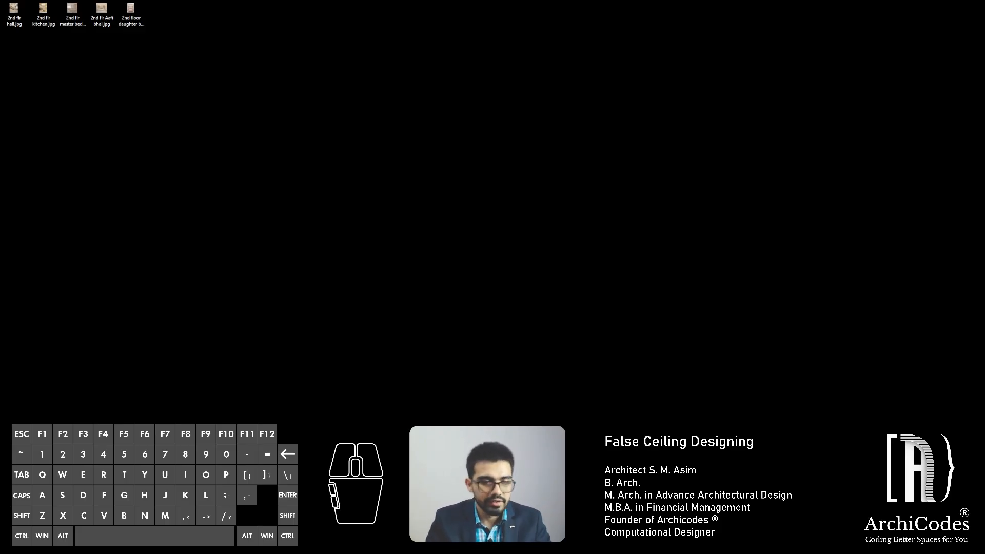
key(ctrl+shift+3)
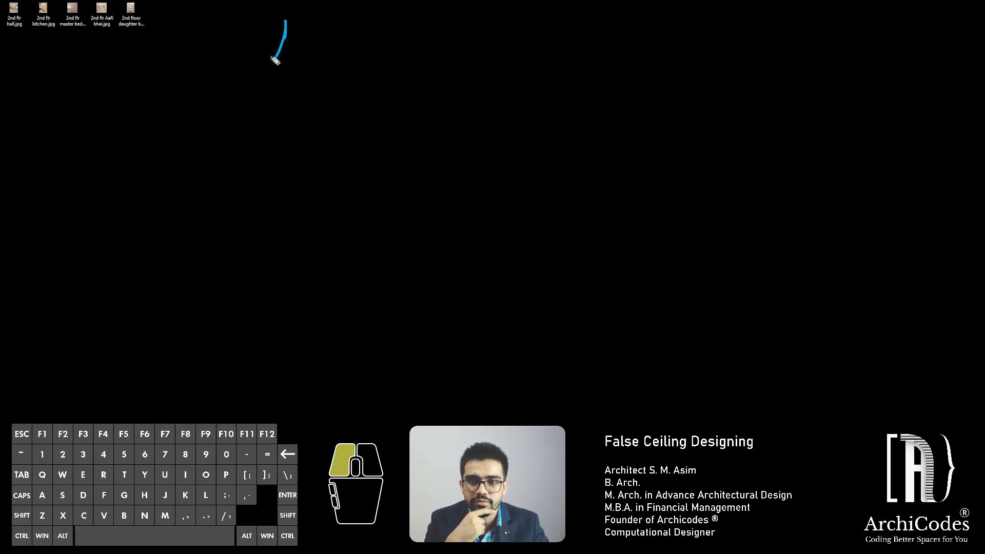
drag(313, 40, 343, 52)
click(341, 37)
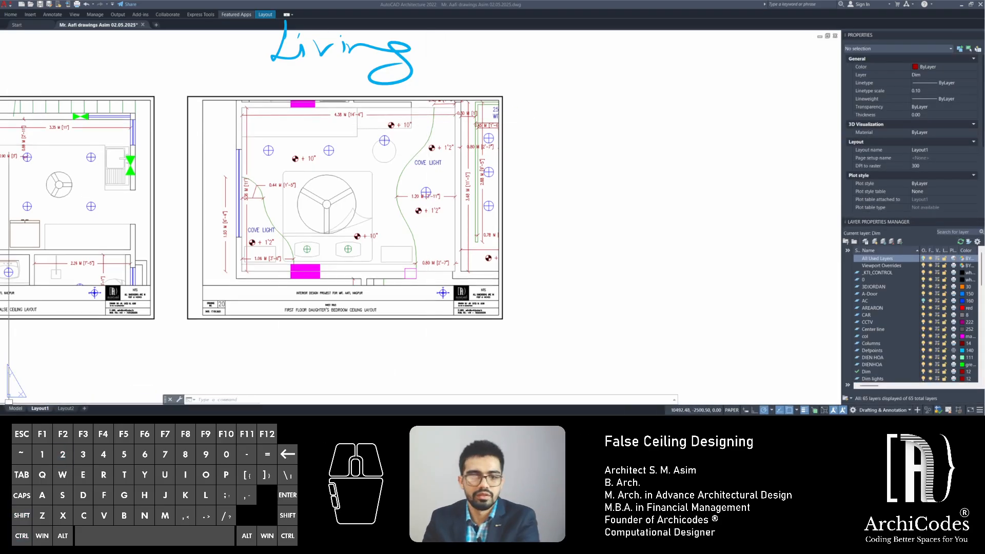
Switch the AutoCAD ceiling drawing from the layout sheets to model space
click(16, 408)
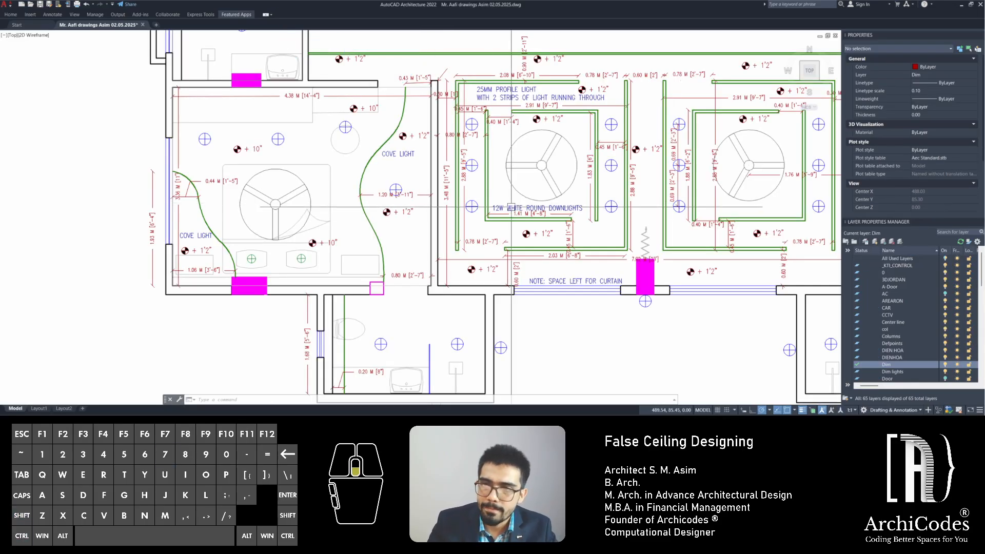
Examine the First Floor False Ceiling Plan, from the overall layout to the coves, lights and level marks in the curved-cove bedroom
scroll(421, 203, down, 6)
middle_drag(446, 189, 394, 166)
scroll(487, 181, up, 10)
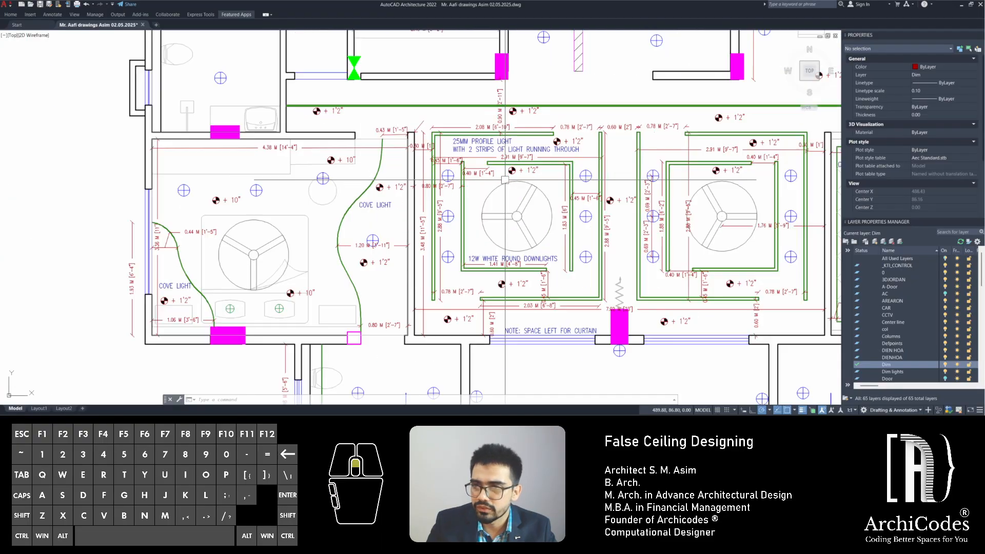
scroll(501, 181, down, 4)
middle_drag(477, 179, 352, 229)
scroll(385, 203, up, 3)
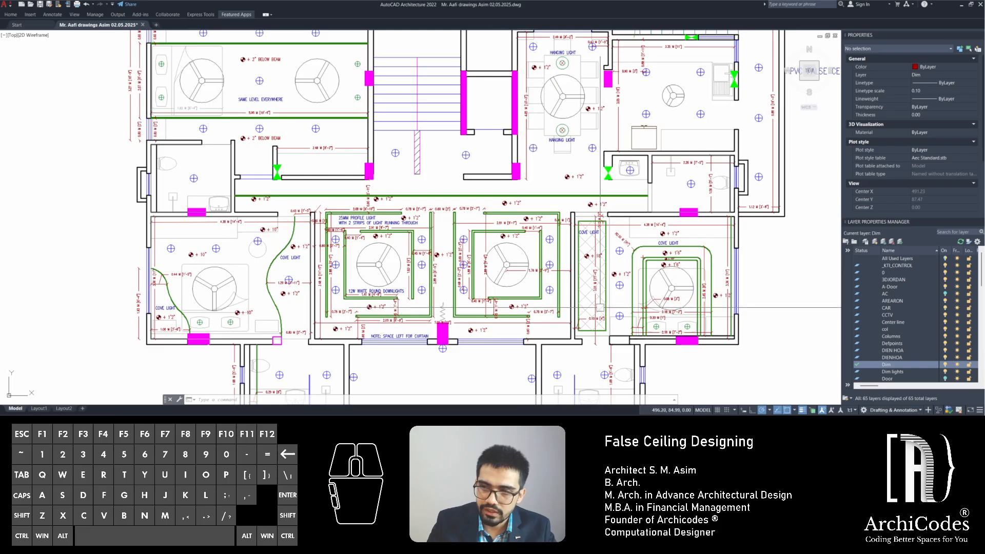
middle_drag(536, 301, 499, 272)
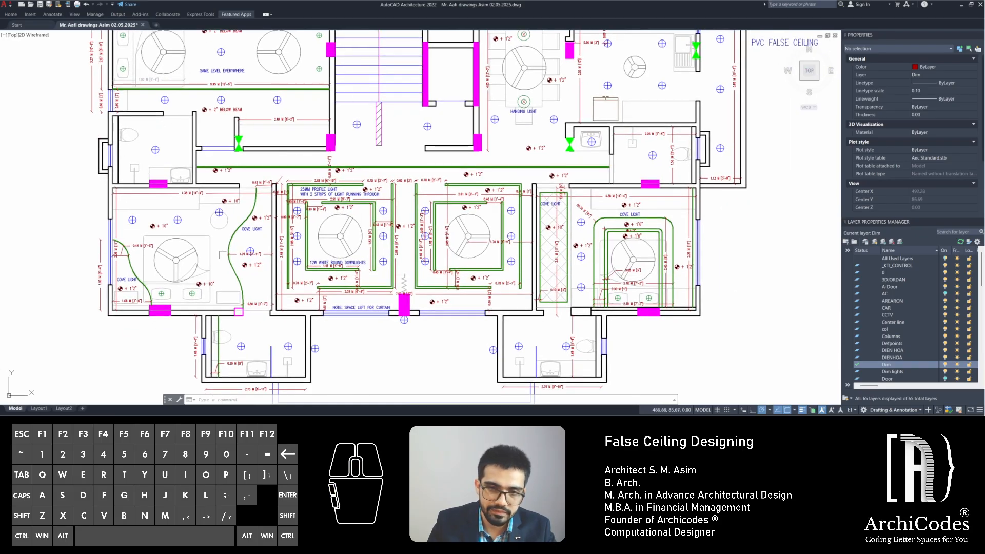
scroll(158, 273, up, 8)
scroll(180, 264, down, 3)
middle_drag(195, 266, 227, 257)
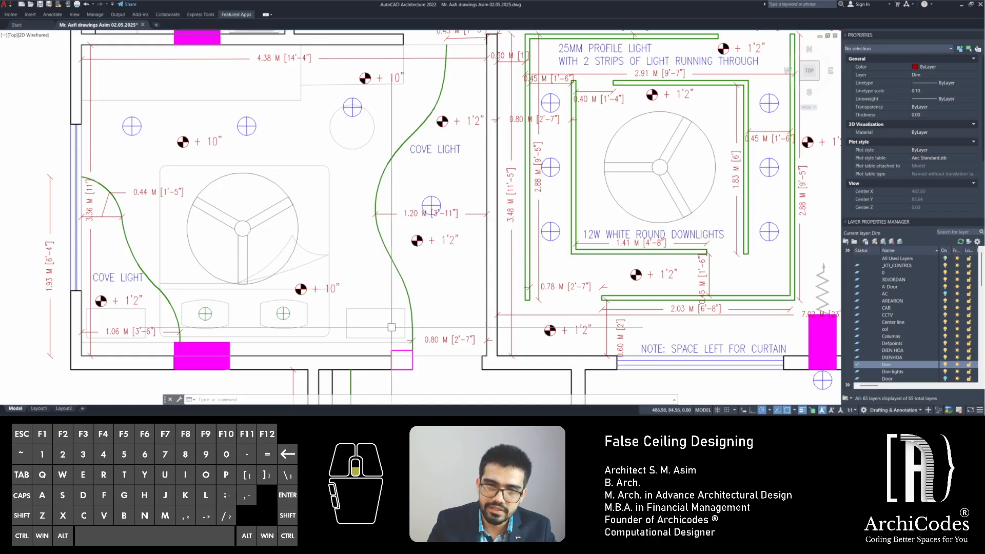
Examine the living room's profile lights and the adjoining bedroom's cove and hatched ceiling strip on the First Floor False Ceiling Plan
scroll(392, 326, down, 2)
middle_drag(572, 298, 370, 273)
scroll(649, 261, up, 1)
middle_drag(165, 211, 360, 187)
middle_drag(154, 176, 281, 177)
middle_drag(451, 252, 210, 246)
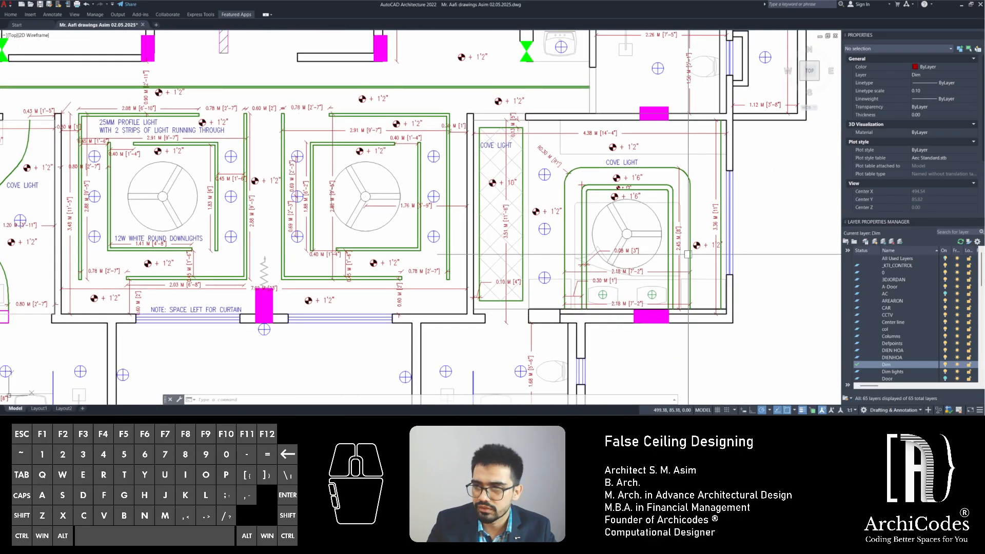
middle_drag(466, 226, 553, 237)
scroll(639, 240, up, 1)
middle_drag(568, 123, 523, 127)
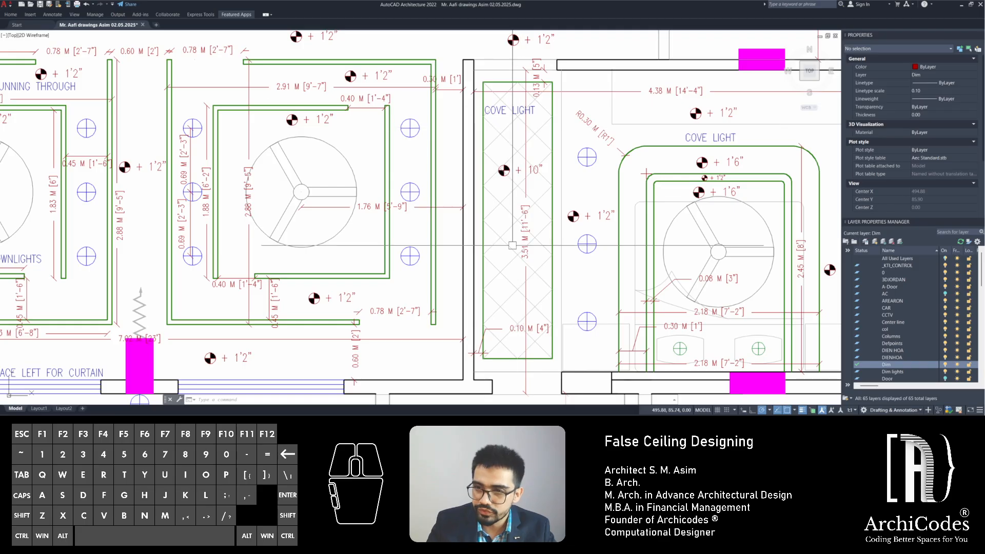
scroll(422, 214, down, 6)
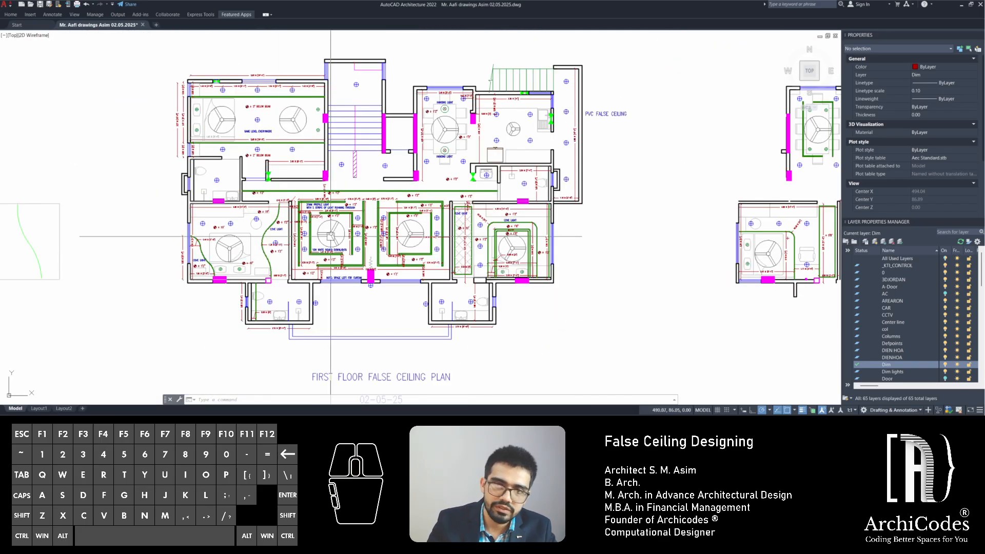
Locate the Second Floor Electrical Layout among the model-space drawings and examine its ceiling outlines, fans and lights
scroll(406, 259, down, 9)
middle_drag(90, 244, 312, 262)
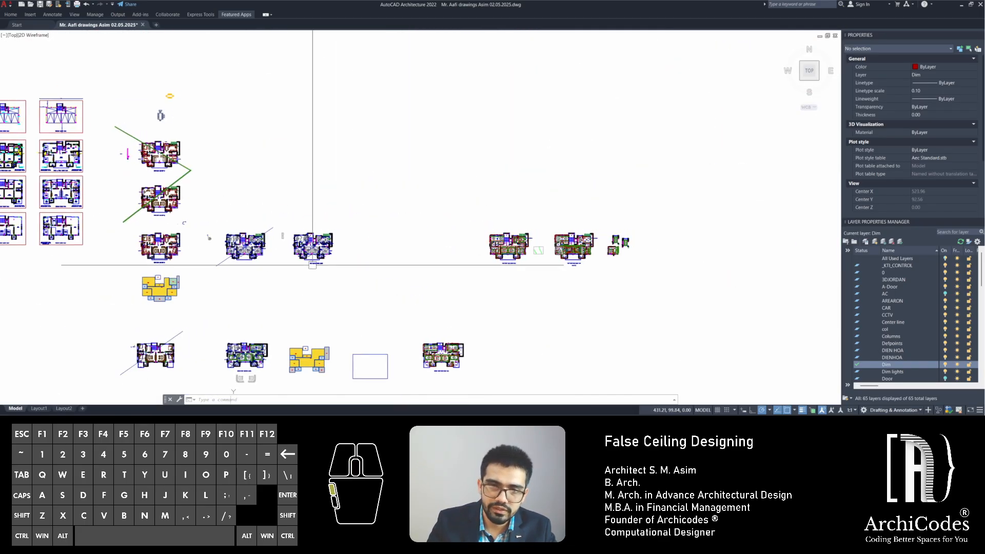
mouse_move(180, 243)
middle_down()
mouse_move(313, 211)
mouse_move(341, 222)
middle_up()
scroll(359, 235, up, 7)
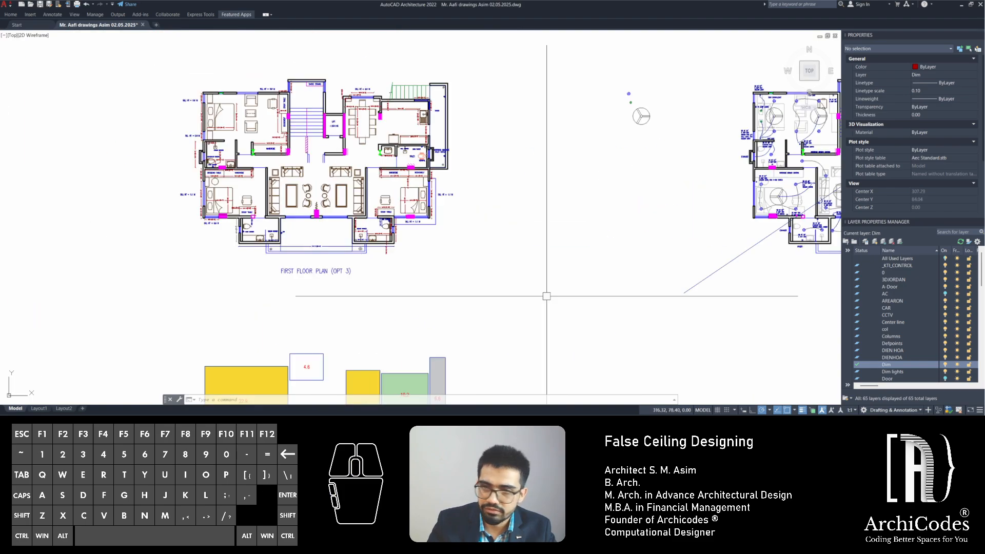
middle_drag(546, 296, 360, 269)
scroll(356, 209, down, 6)
mouse_move(309, 244)
middle_down()
mouse_move(358, 174)
mouse_move(381, 165)
middle_up()
scroll(533, 308, up, 5)
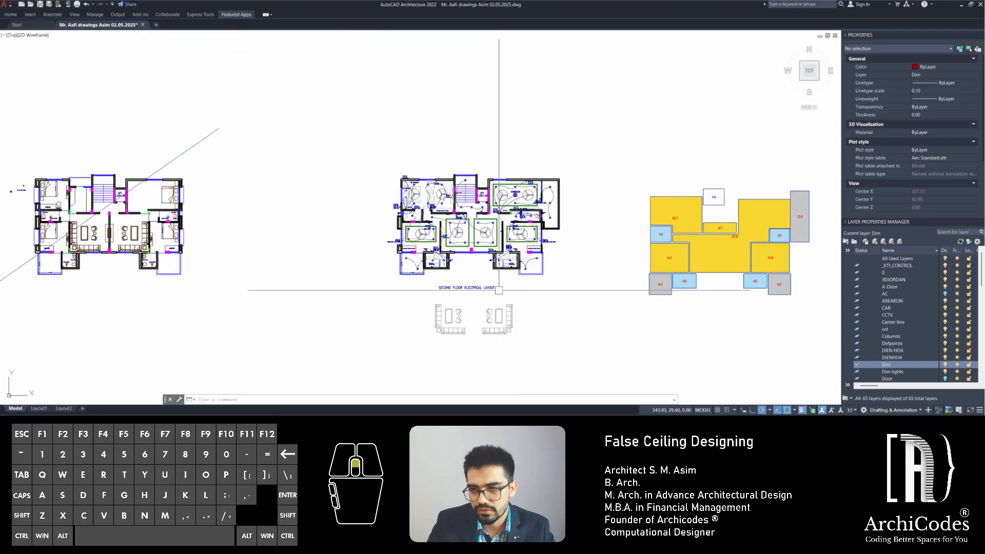
scroll(449, 276, up, 2)
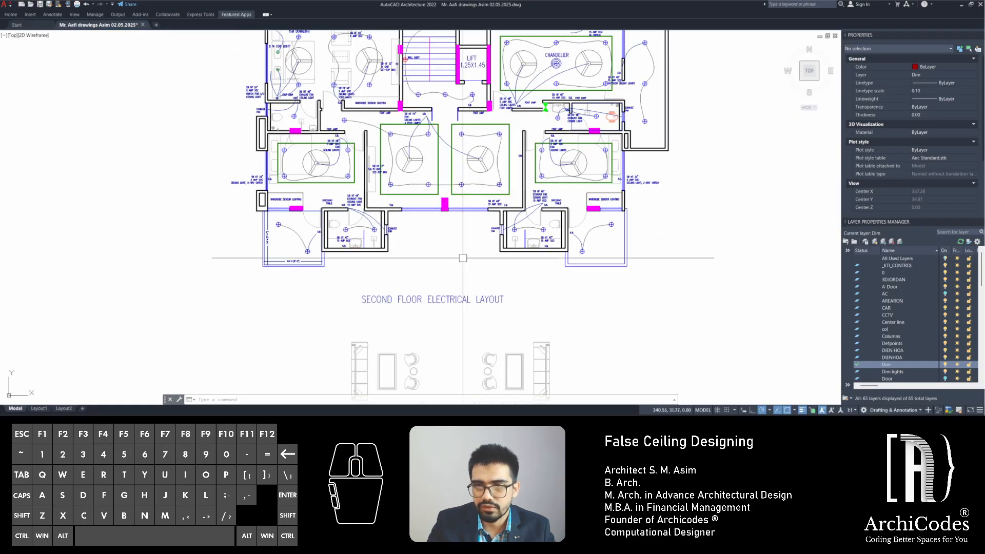
middle_drag(432, 189, 443, 234)
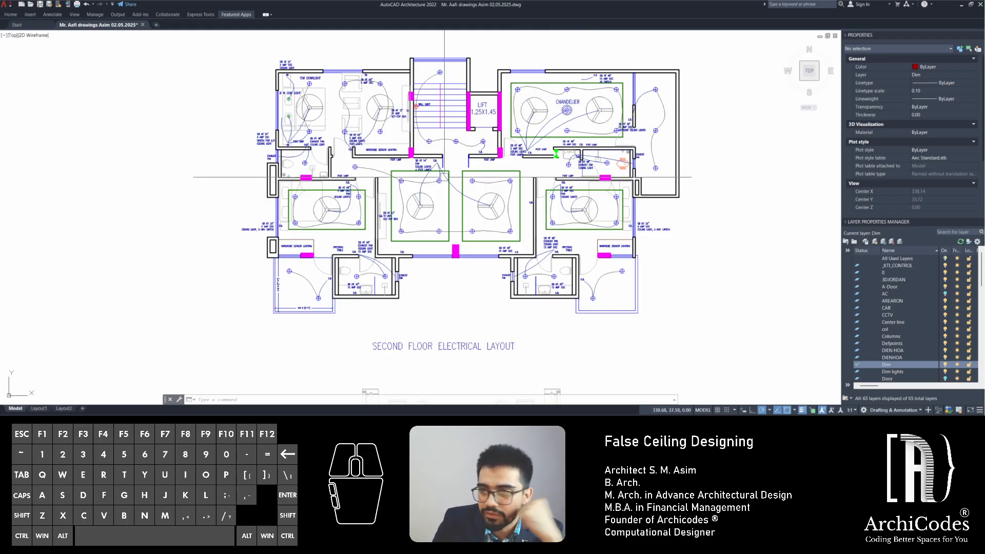
scroll(465, 237, down, 5)
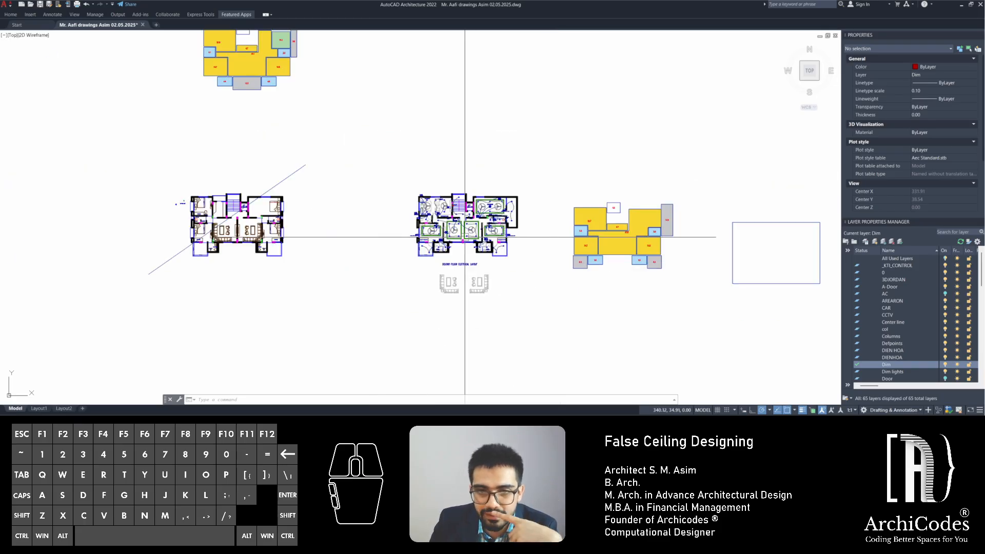
scroll(465, 237, up, 5)
scroll(459, 233, up, 2)
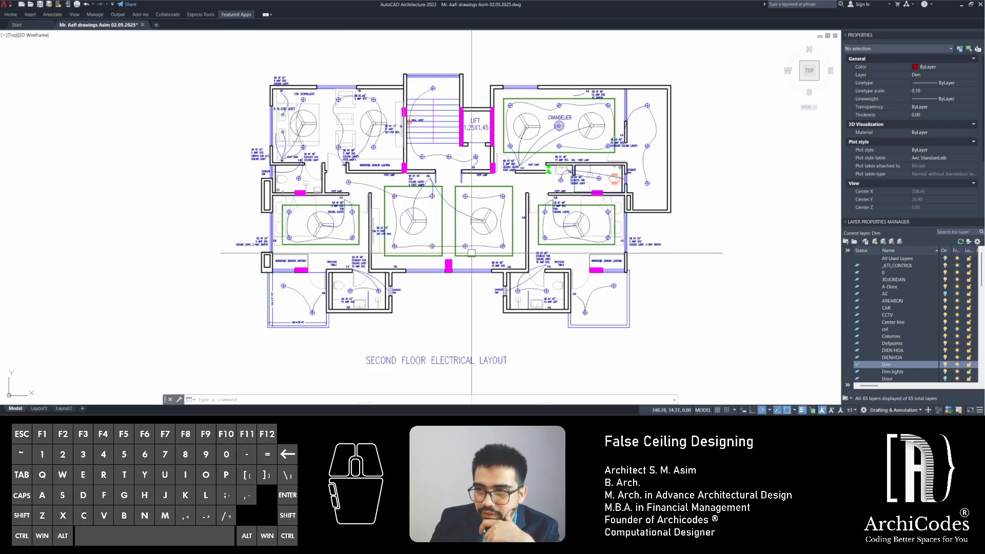
mouse_move(469, 254)
middle_down()
mouse_move(434, 254)
mouse_move(474, 259)
mouse_move(436, 245)
middle_up()
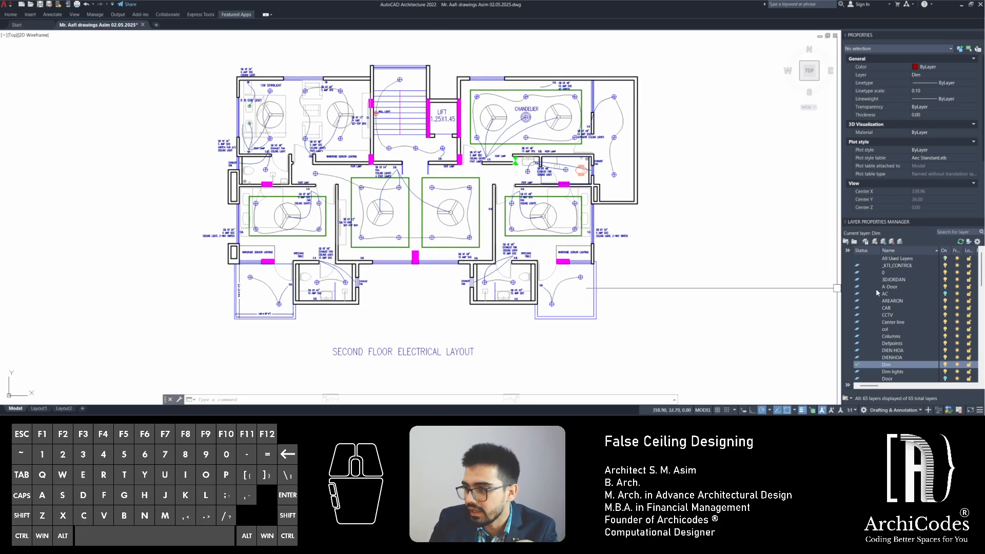
Find the Electr appliance layer in the layer list and turn it off
click(895, 315)
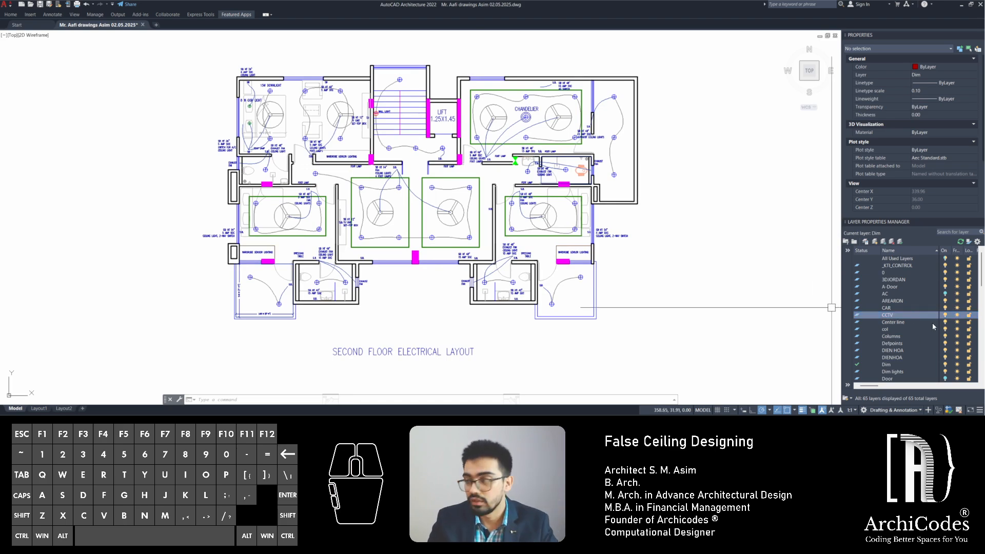
click(897, 337)
key(e)
key(e)
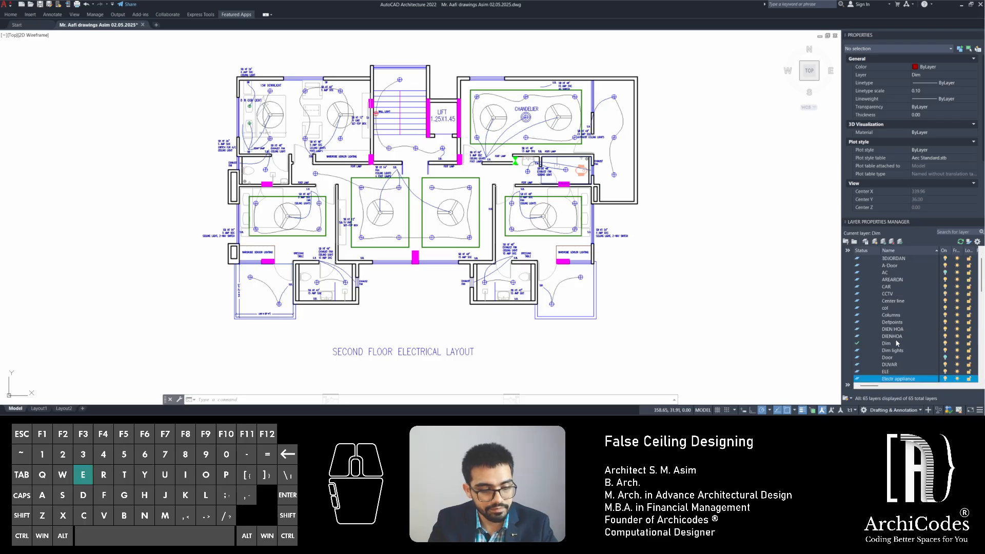
click(900, 337)
click(945, 378)
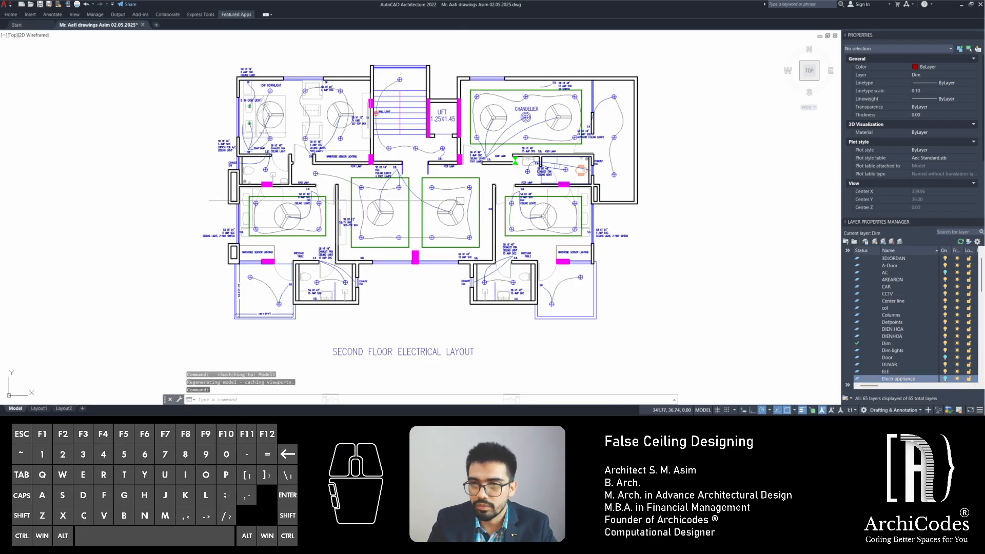
Check which layer the wiring loop around the living room fan belongs to and look for it among the layers
click(468, 204)
scroll(891, 335, down, 12)
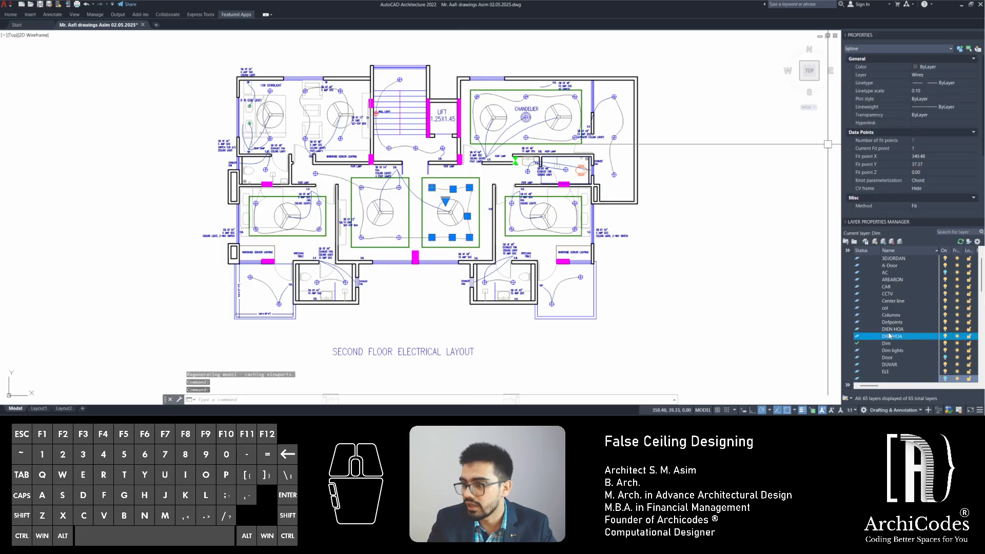
drag(891, 335, 854, 265)
click(749, 277)
key(Escape)
key(Escape)
key(Escape)
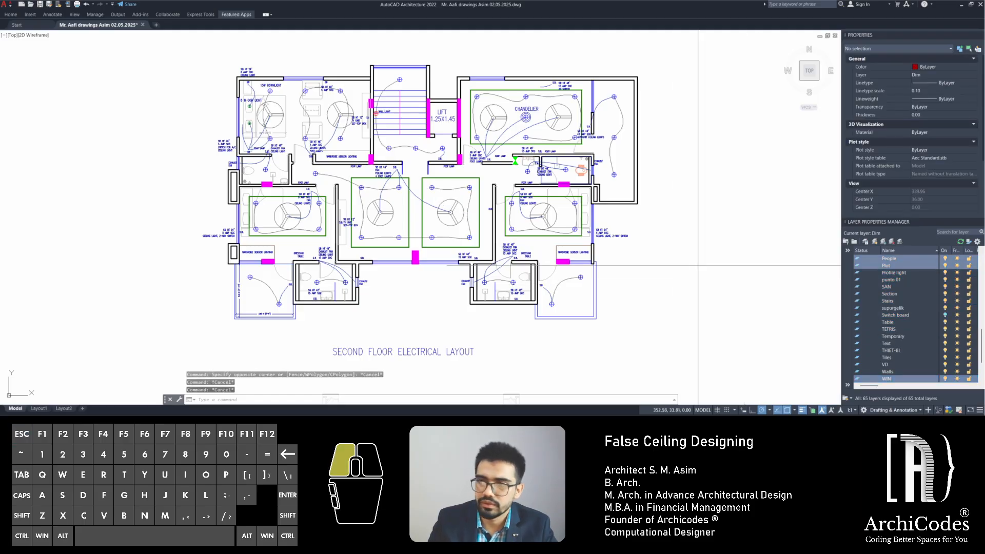
key(Escape)
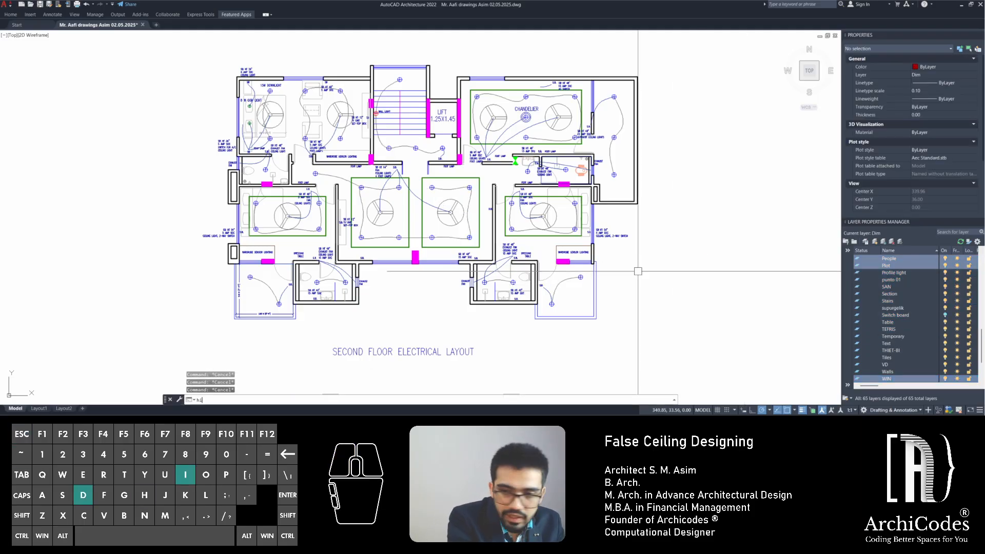
text(hidela)
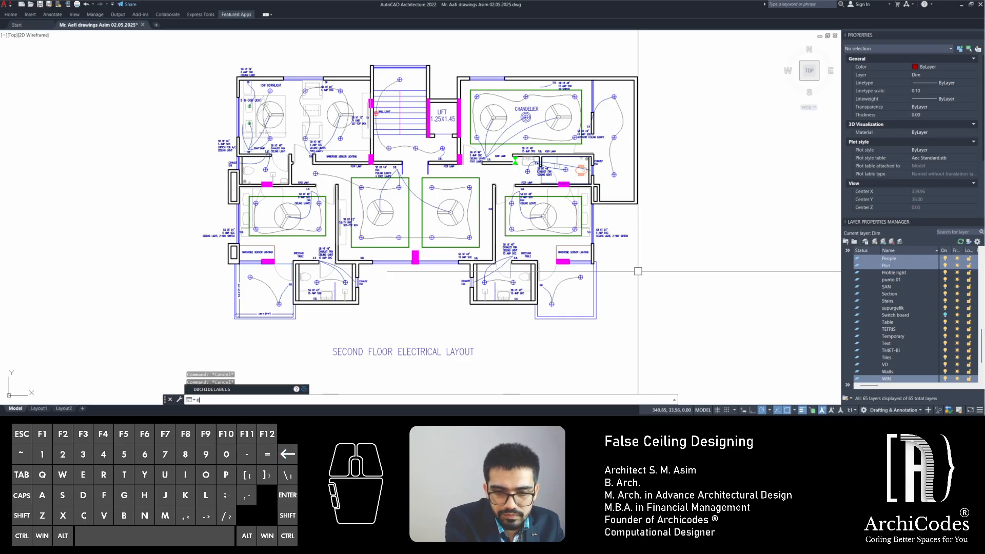
key(Escape)
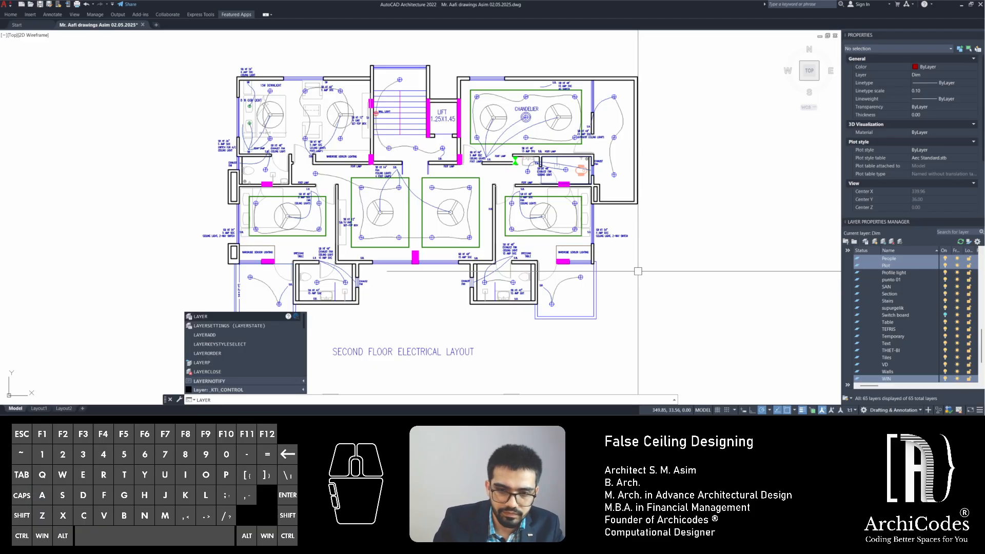
click(205, 373)
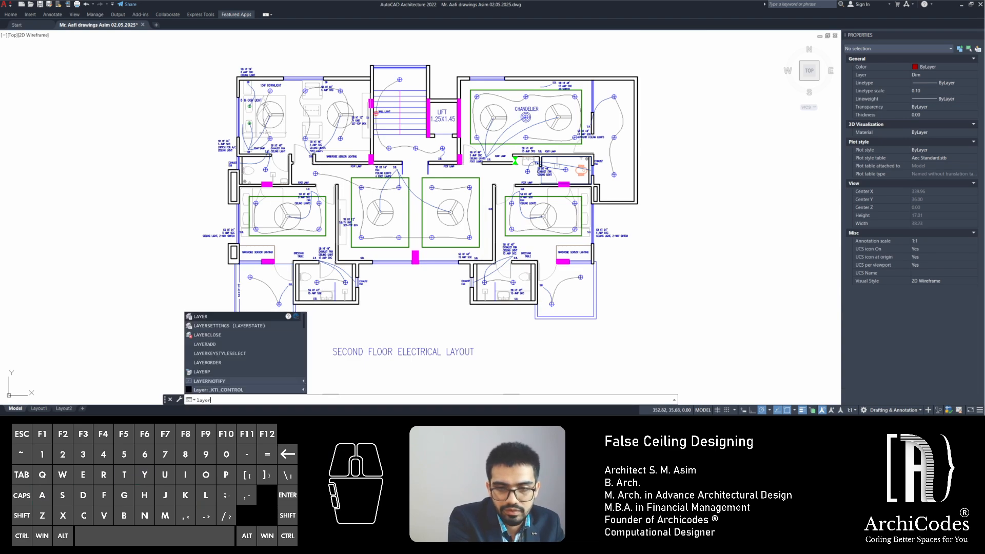
key(Return)
key(Escape)
key(Escape)
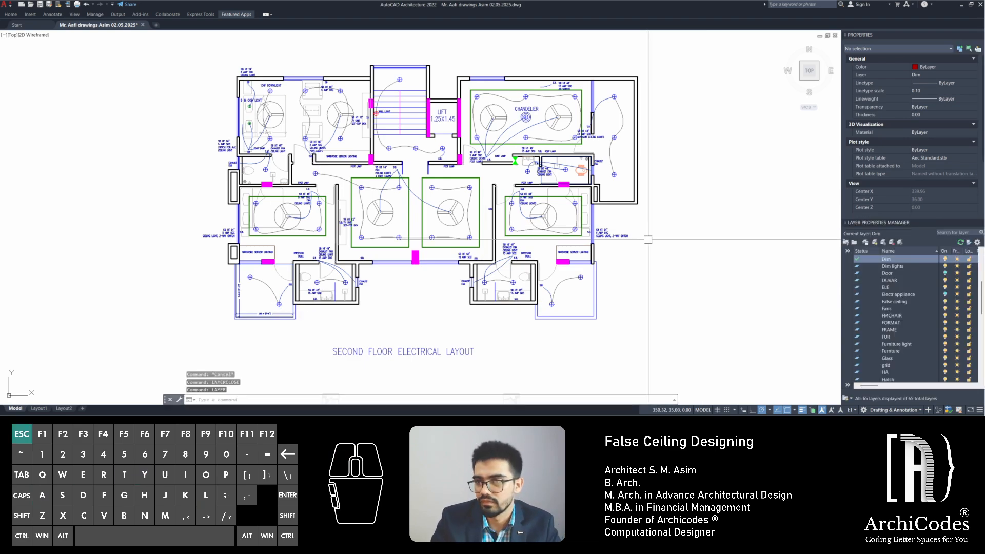
scroll(478, 234, up, 3)
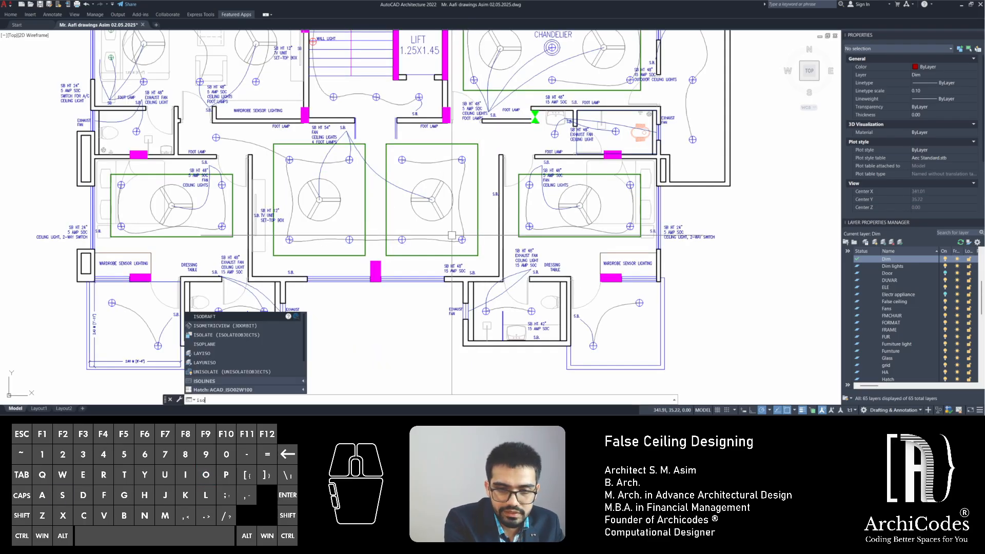
text(late)
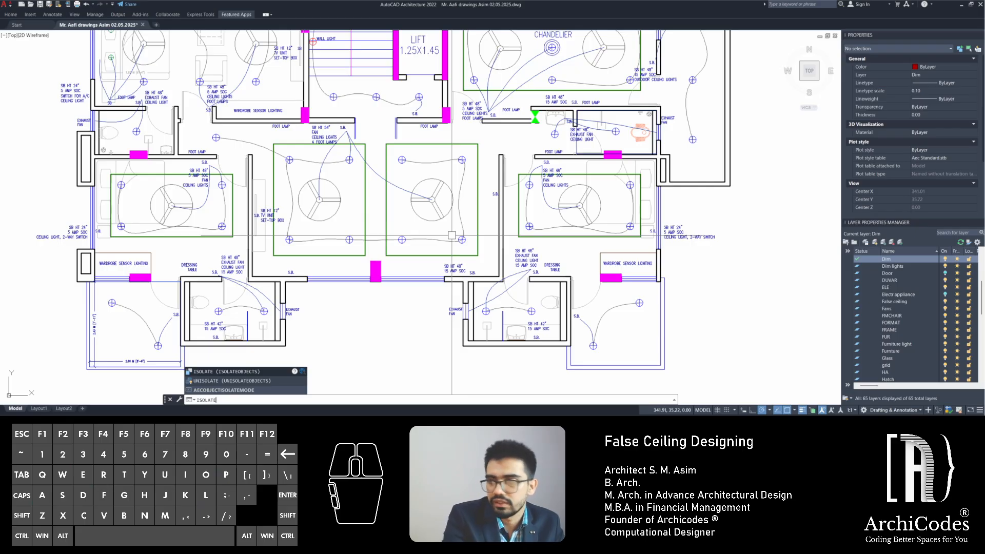
key(Escape)
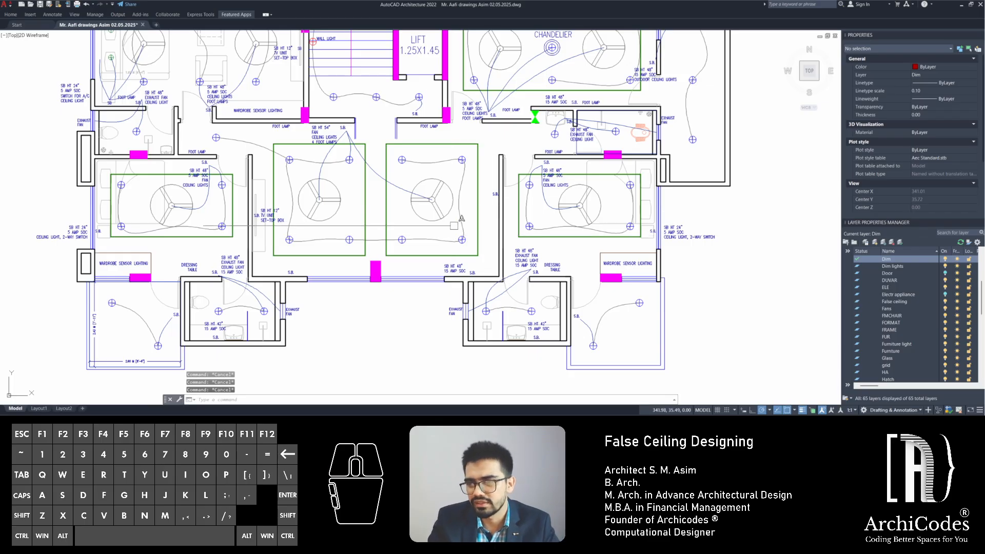
Identify the layer of the wiring loop linking the living room ceiling lights and turn off the Wires layer
click(454, 225)
key(Escape)
key(Escape)
click(469, 204)
click(459, 218)
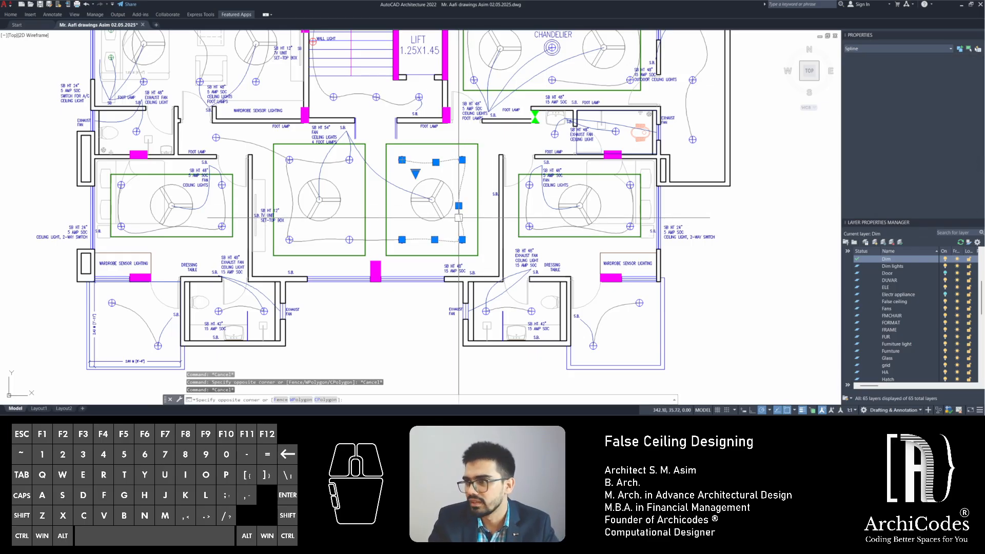
click(460, 219)
click(893, 302)
text(wi)
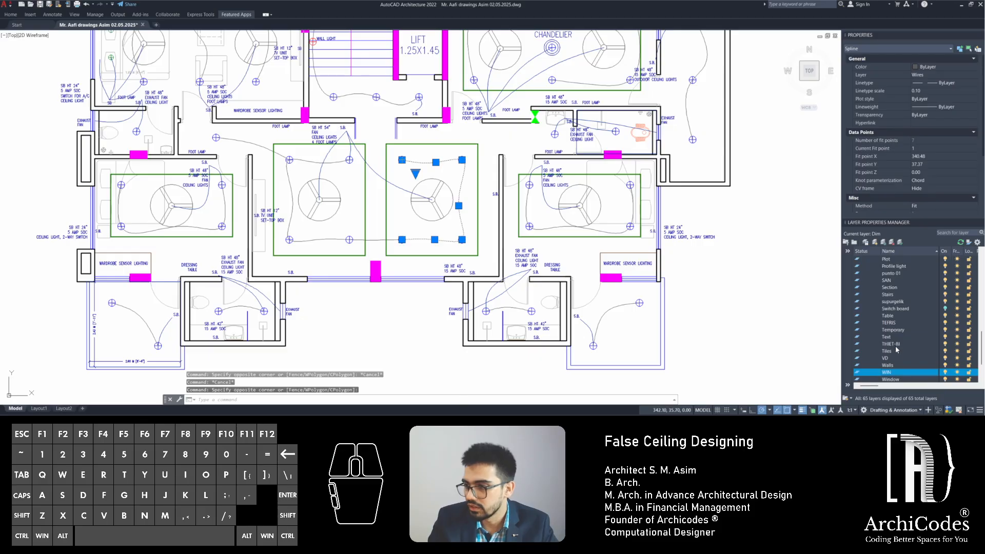
click(945, 372)
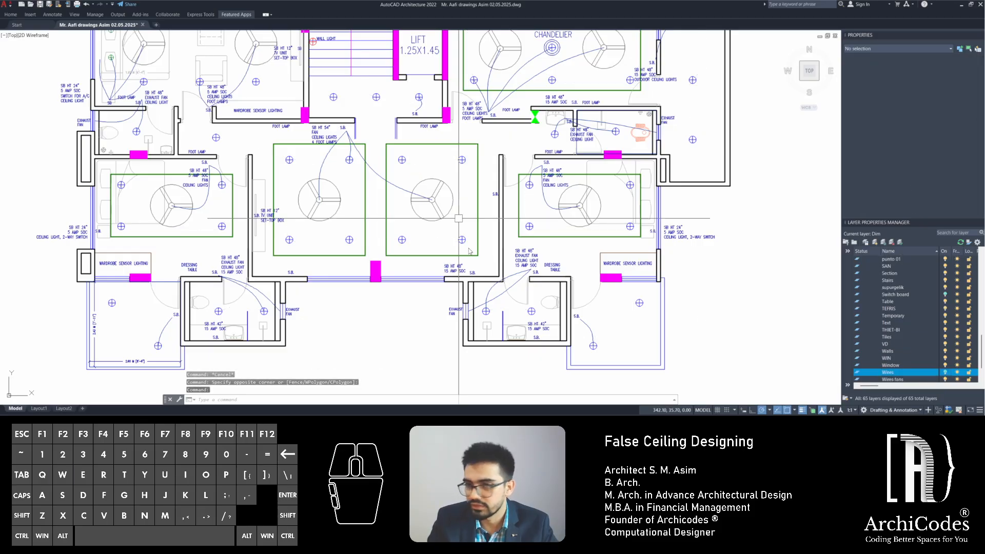
Identify the layer of the wire reaching the living room fan and turn off the Wires fans and Wires light to switch layers
click(385, 225)
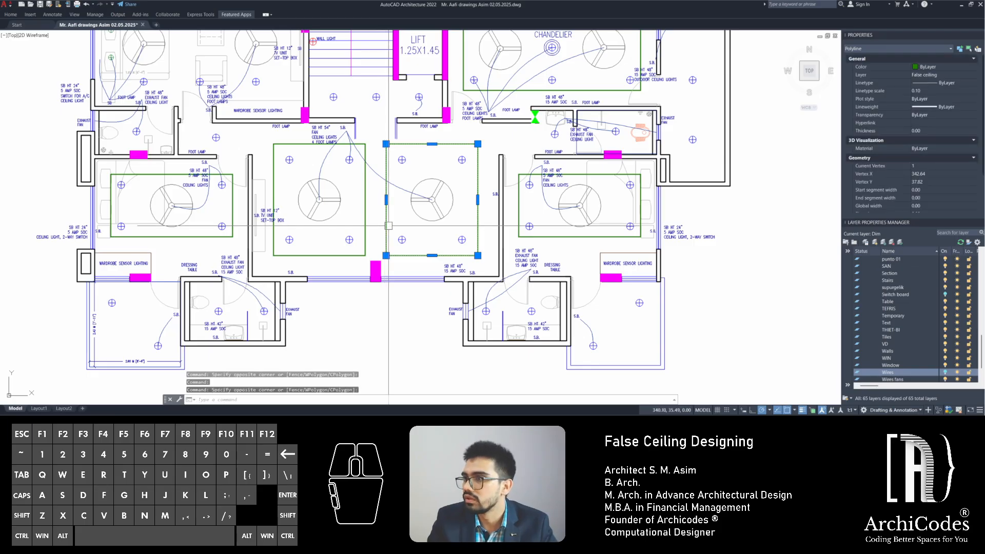
key(Escape)
key(Escape)
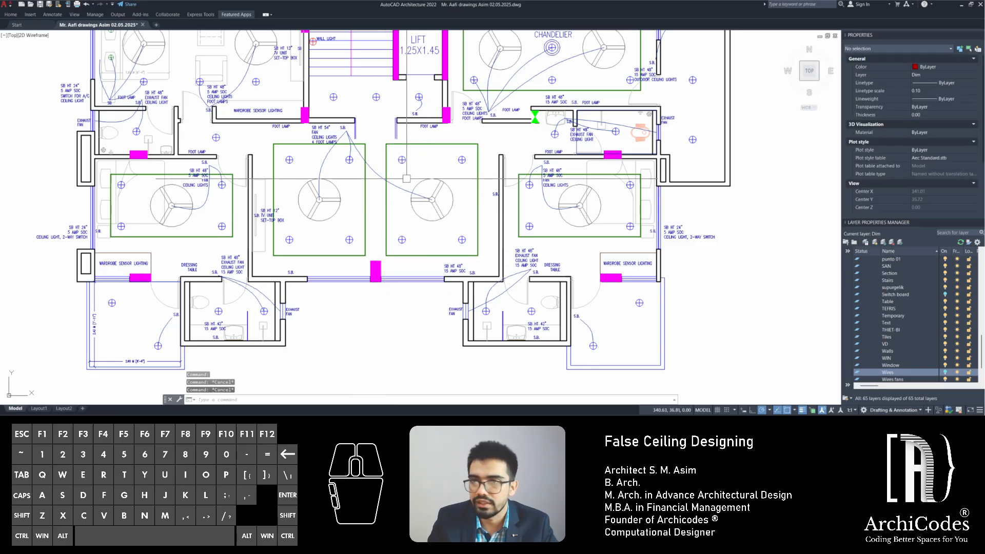
click(420, 191)
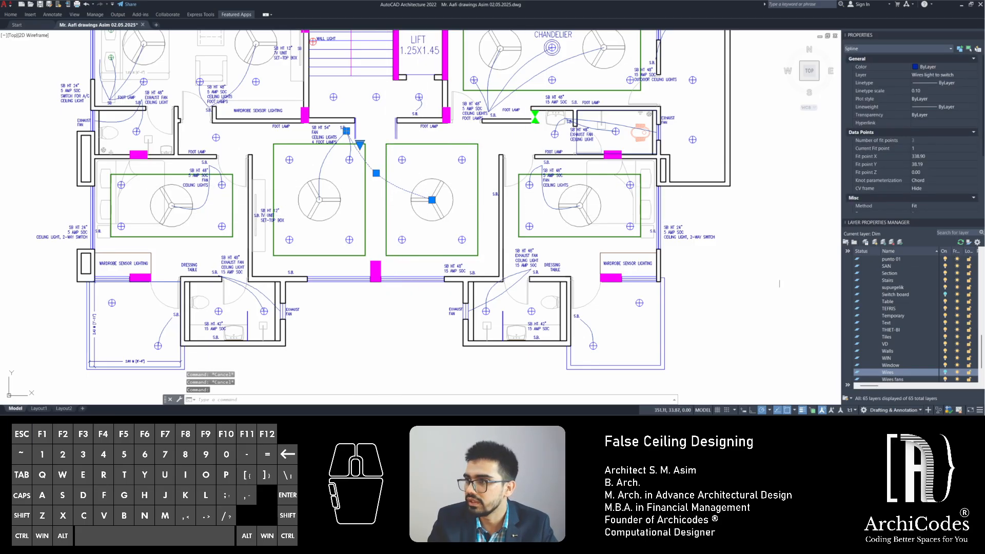
key(Escape)
scroll(944, 353, down, 1)
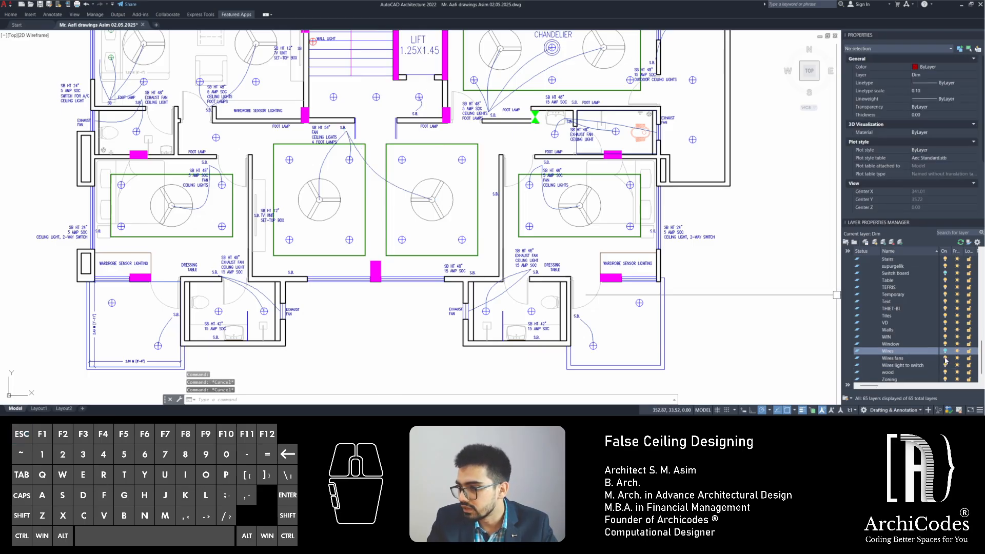
click(945, 358)
click(945, 365)
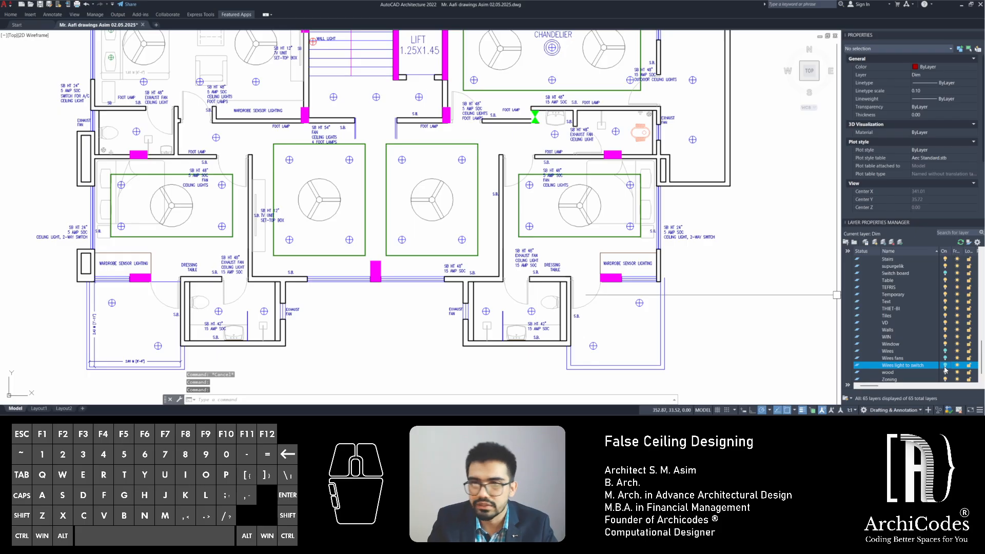
Find the Text layer in the layer list and turn it off to hide the electrical notes
click(890, 320)
key(t)
key(e)
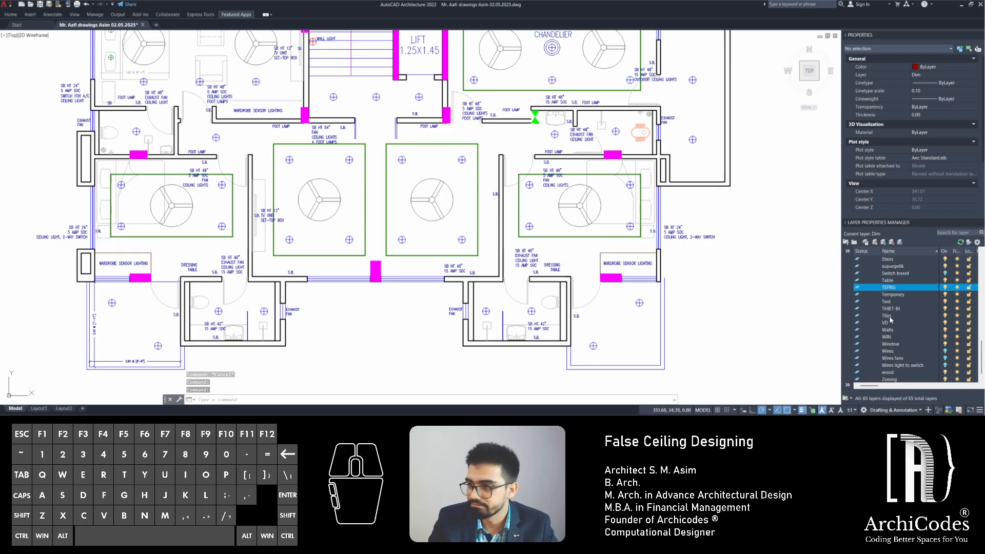
click(945, 301)
scroll(561, 220, down, 6)
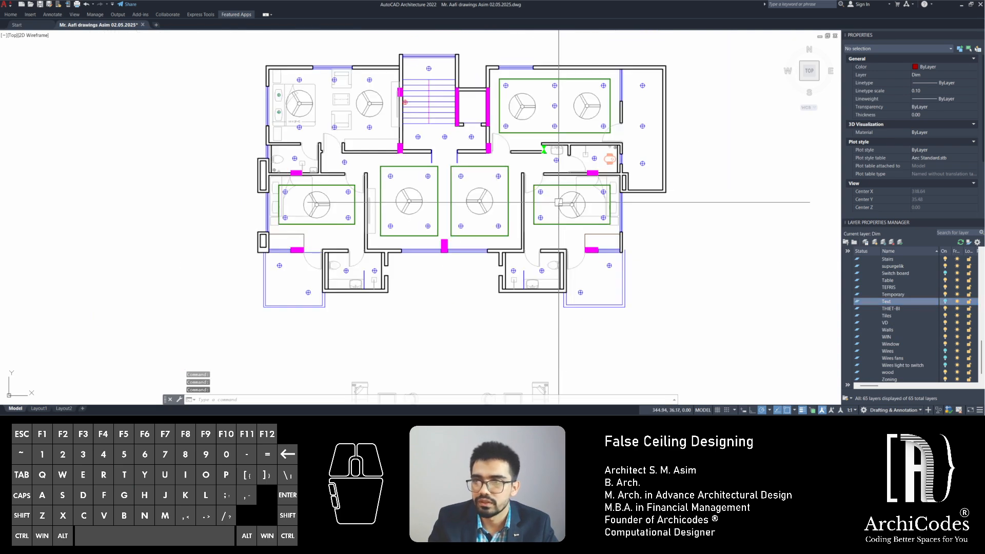
Copy the cleaned-up second floor ceiling layout to the empty area below the first floor false ceiling plans
click(331, 118)
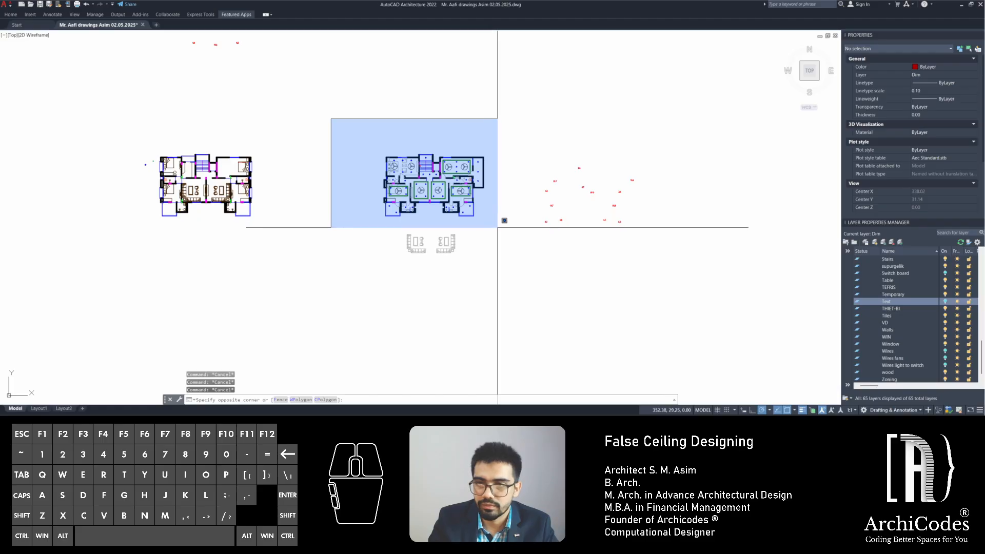
click(501, 220)
text(c)
key(Return)
middle_drag(501, 220, 340, 253)
scroll(420, 217, down, 3)
click(282, 220)
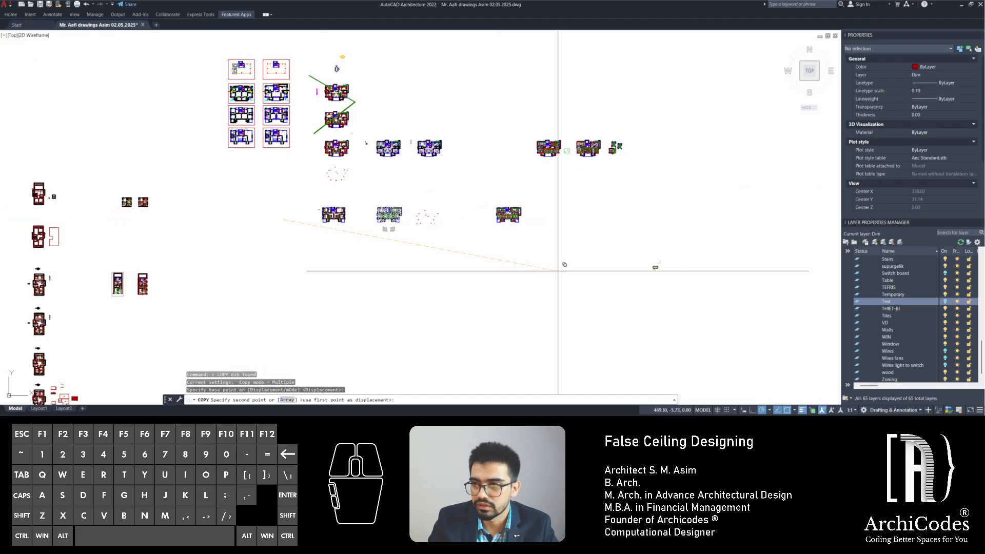
middle_drag(556, 270, 477, 266)
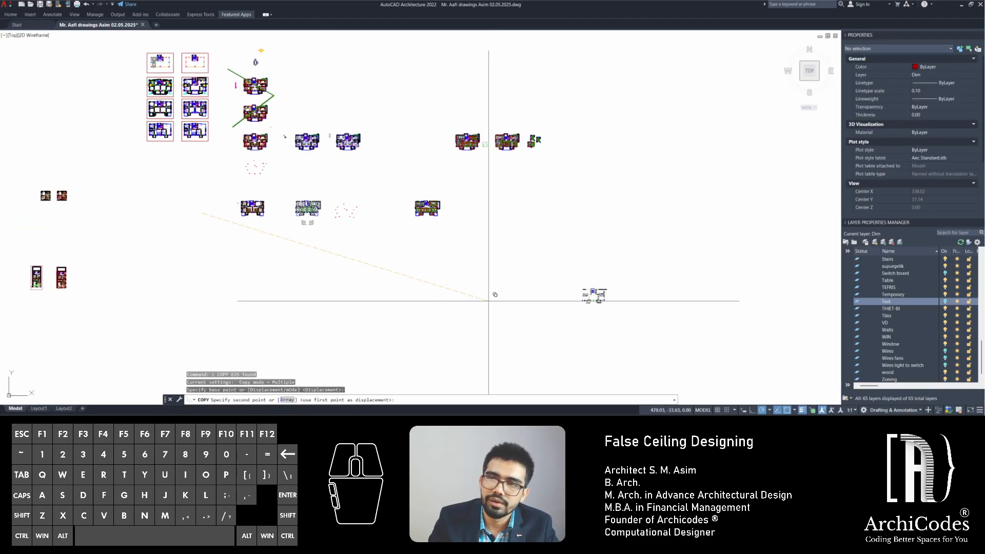
scroll(485, 169, up, 4)
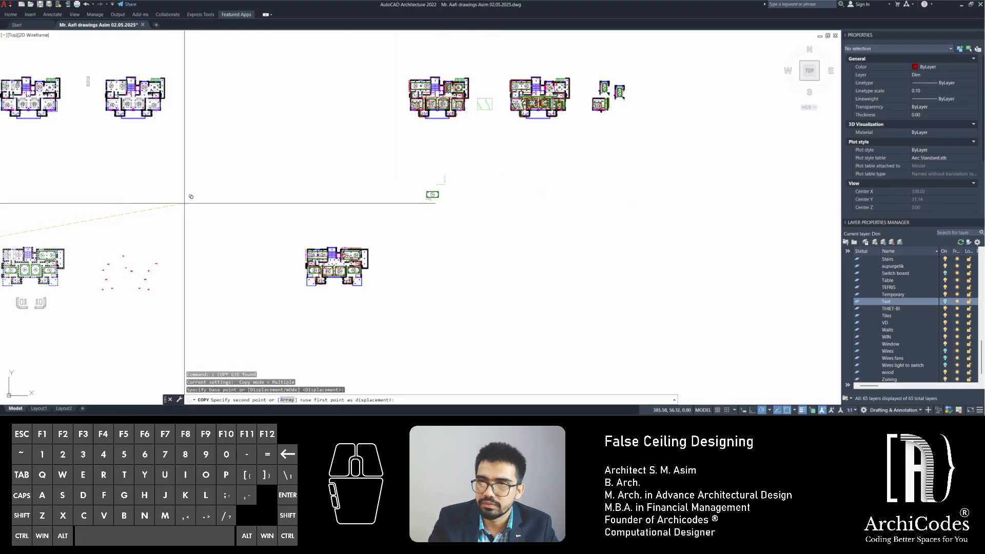
click(425, 160)
key(Escape)
key(Escape)
key(Escape)
middle_drag(275, 197, 407, 190)
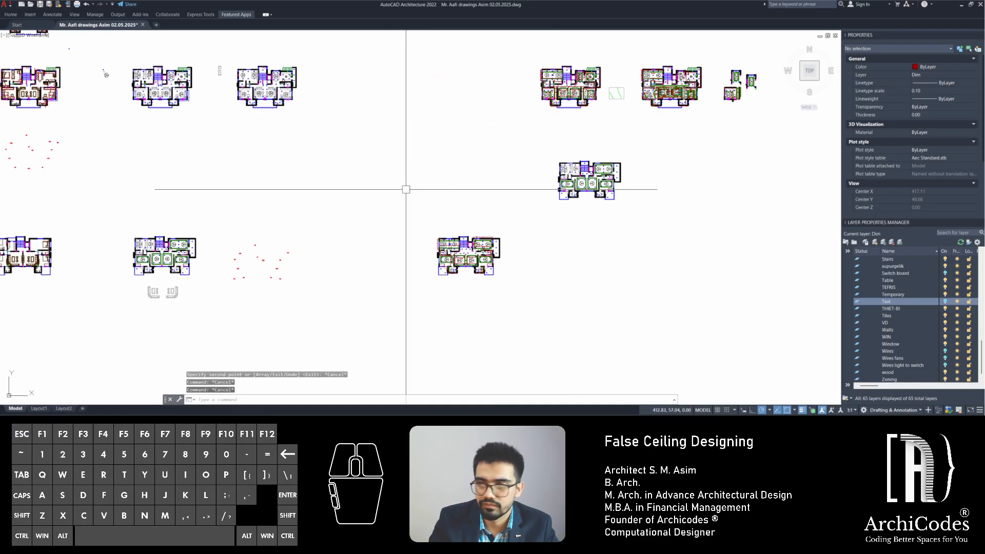
Turn the Text layer back on and copy the FIRST FLOOR FALSE CEILING PLAN title to below the new second floor plan
click(945, 302)
scroll(589, 248, up, 6)
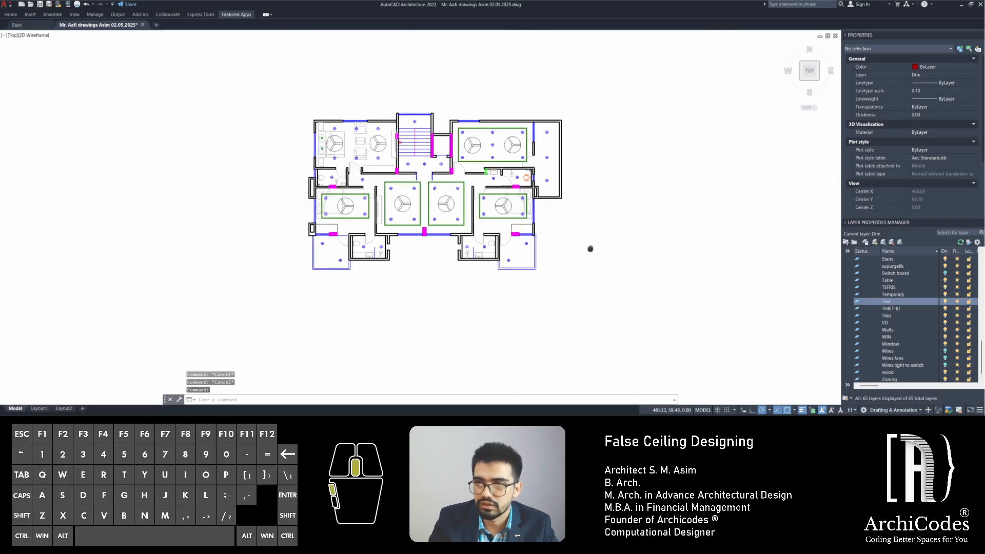
scroll(465, 130, down, 4)
scroll(455, 146, up, 2)
click(442, 170)
middle_drag(443, 170, 456, 113)
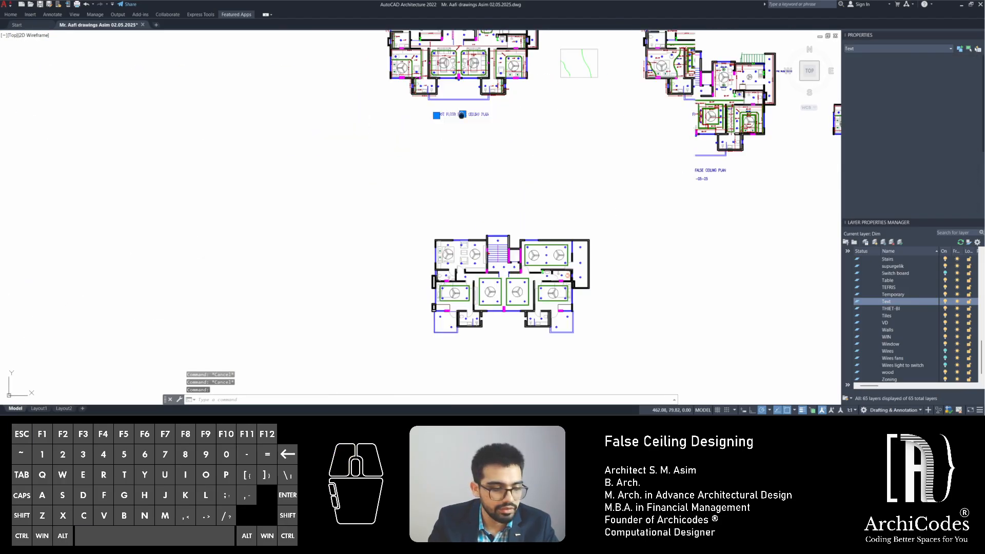
text(c)
key(space)
click(456, 126)
middle_drag(521, 191, 512, 65)
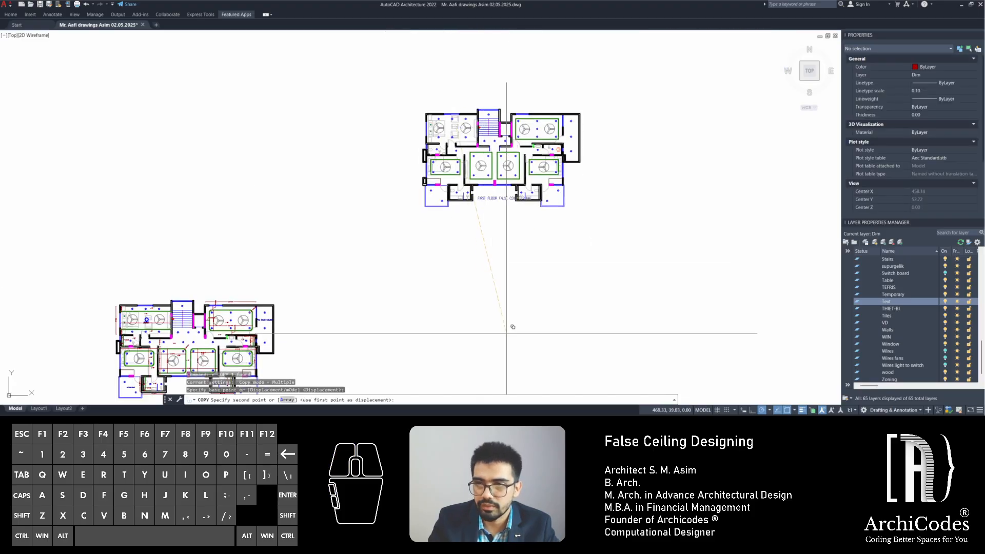
click(492, 354)
scroll(475, 230, up, 4)
key(Escape)
key(Escape)
Edit the copied title to read SECOND FLOOR FALSE CEILING PLAN
click(512, 196)
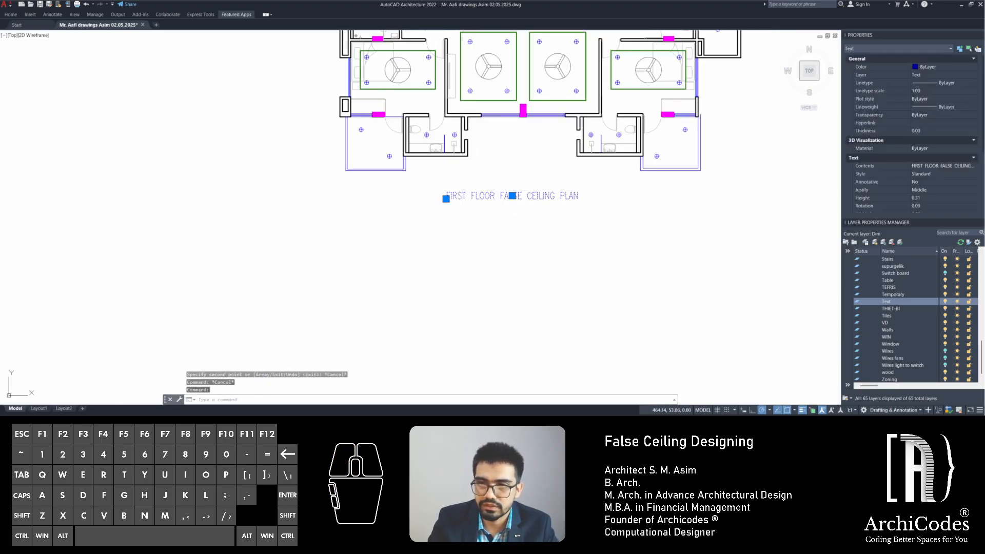
double_click(512, 196)
click(466, 196)
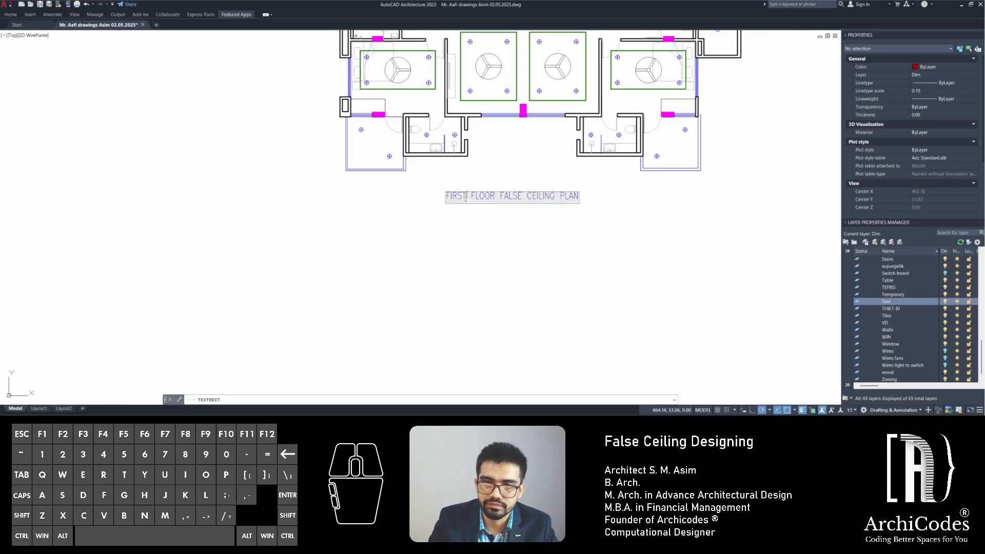
text(Second)
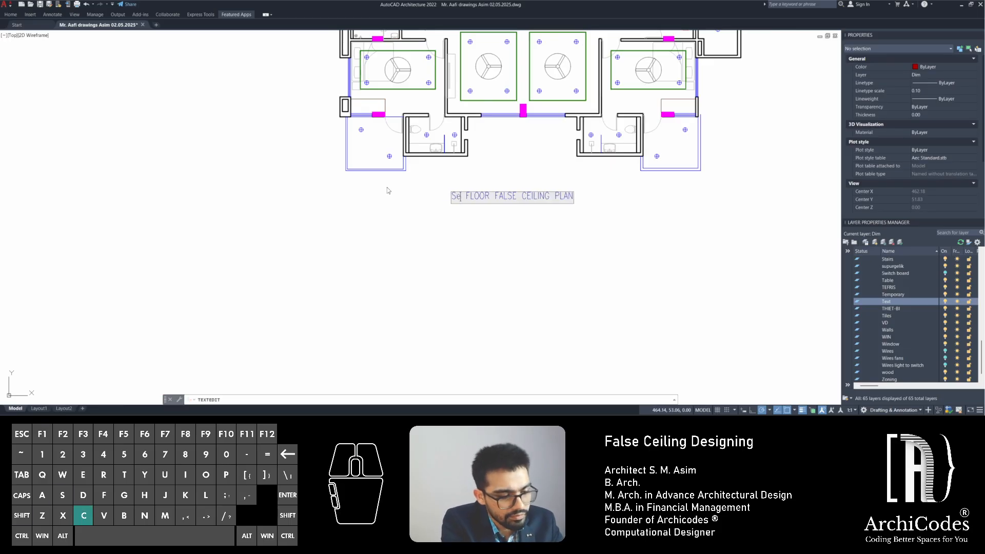
key(BackSpace)
key(BackSpace)
key(BackSpace)
key(BackSpace)
key(BackSpace)
key(BackSpace)
text(SECOND)
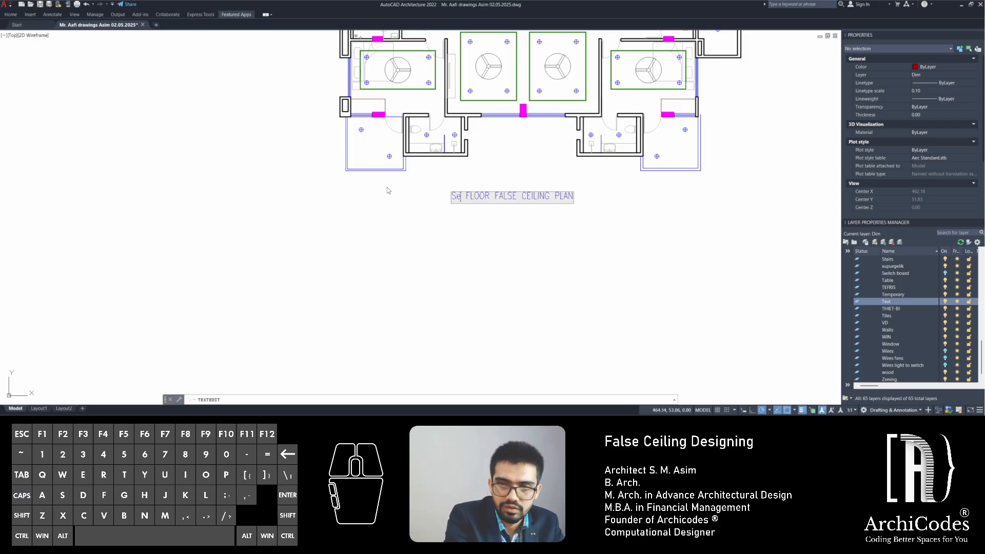
key(Escape)
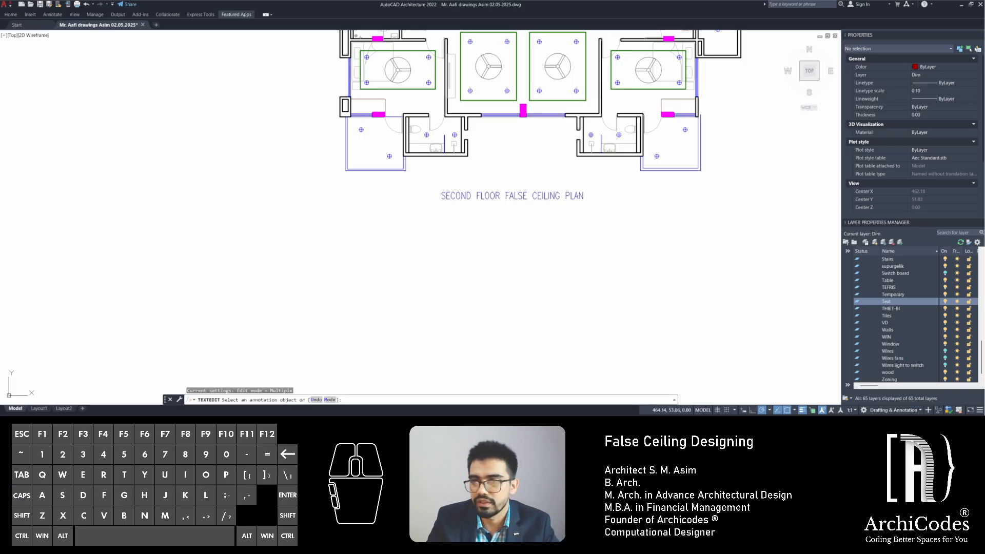
key(Escape)
Erase the inner window lines beside the magenta column in the lower-left bedroom's balcony wall of the second floor plan
scroll(526, 250, down, 5)
scroll(525, 251, up, 6)
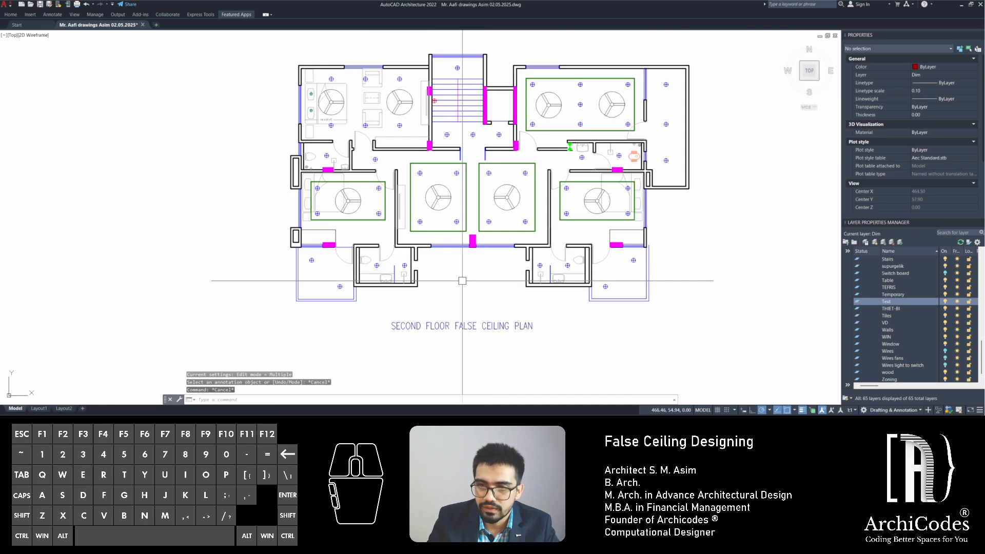
key(Escape)
key(Escape)
scroll(471, 278, up, 4)
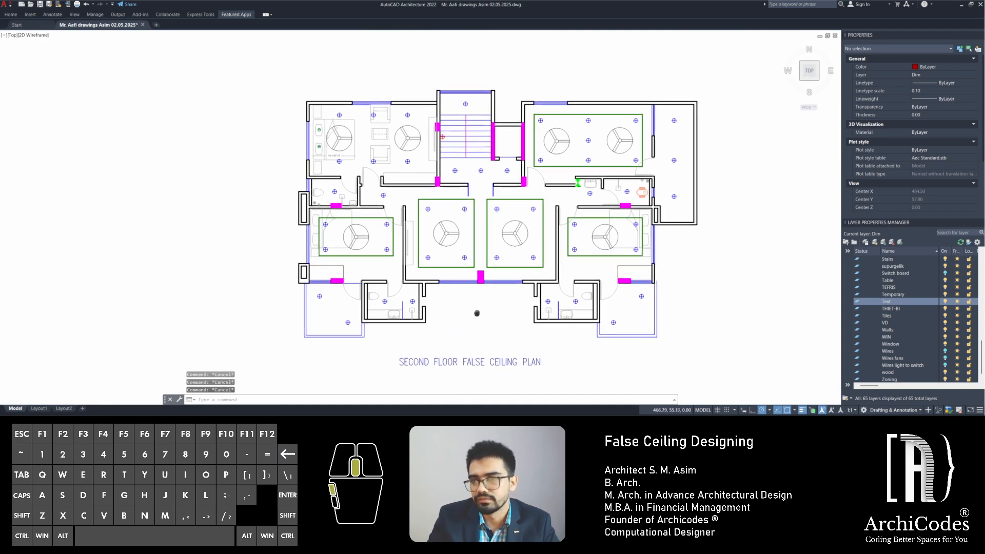
mouse_move(401, 291)
middle_down()
mouse_move(272, 215)
mouse_move(249, 175)
middle_up()
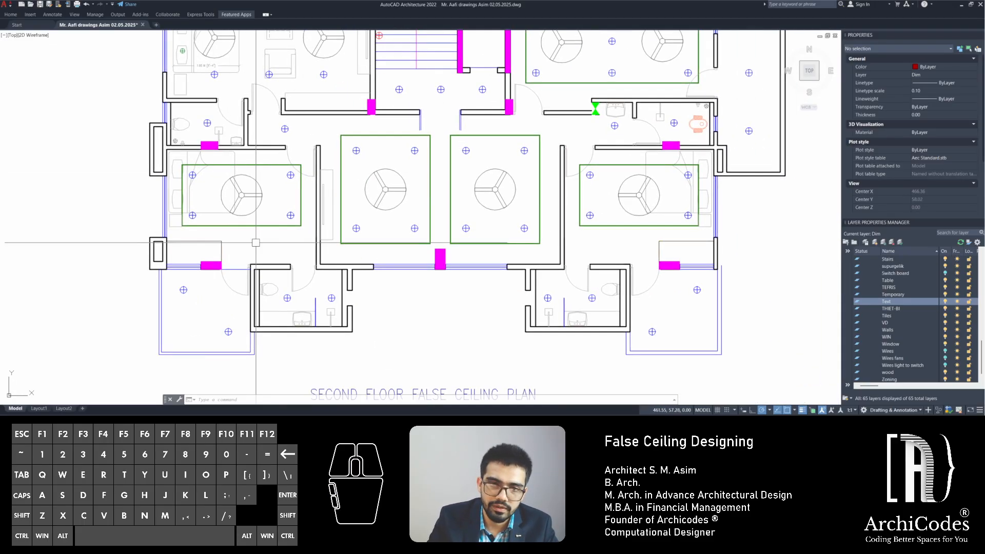
scroll(255, 242, up, 8)
key(Escape)
key(Escape)
key(Escape)
click(272, 206)
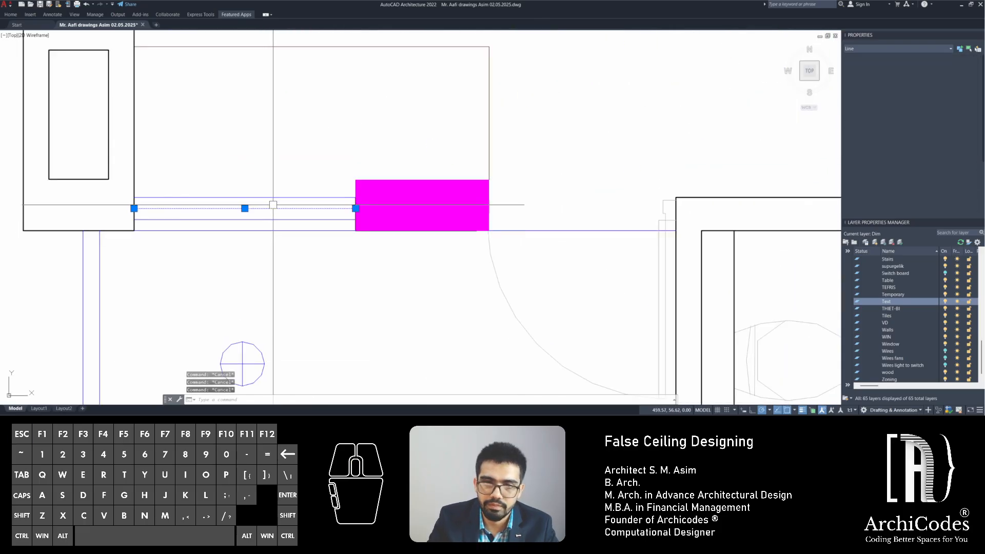
key(Delete)
key(Escape)
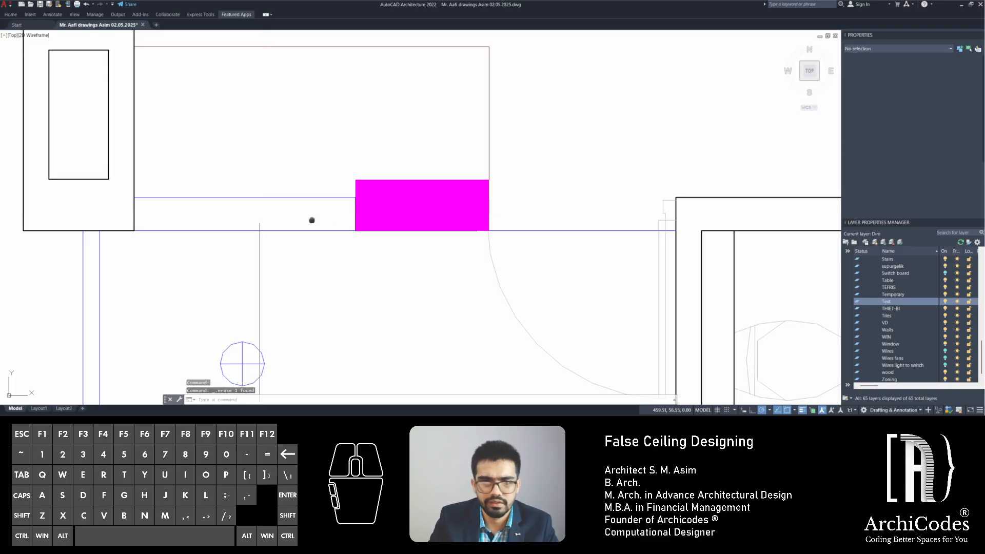
Match the remaining window lines beside the magenta column to the properties of the bathroom wall line
scroll(310, 220, down, 4)
text(ma)
key(Return)
click(527, 216)
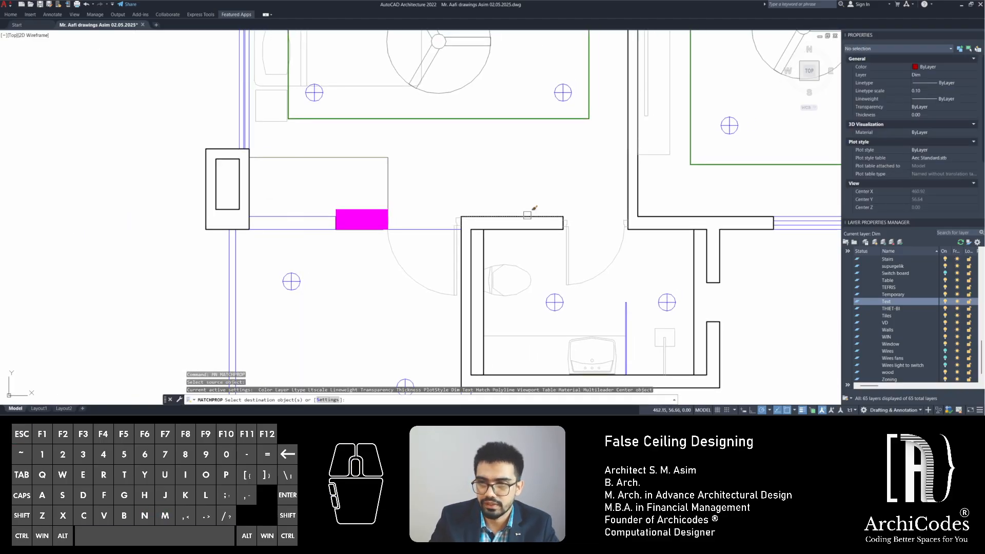
key(Escape)
key(Escape)
key(Escape)
Examine the Second Floor False Ceiling Plan, checking the filled-in bedroom wall and the room ceiling outlines
scroll(282, 205, down, 5)
scroll(287, 231, up, 5)
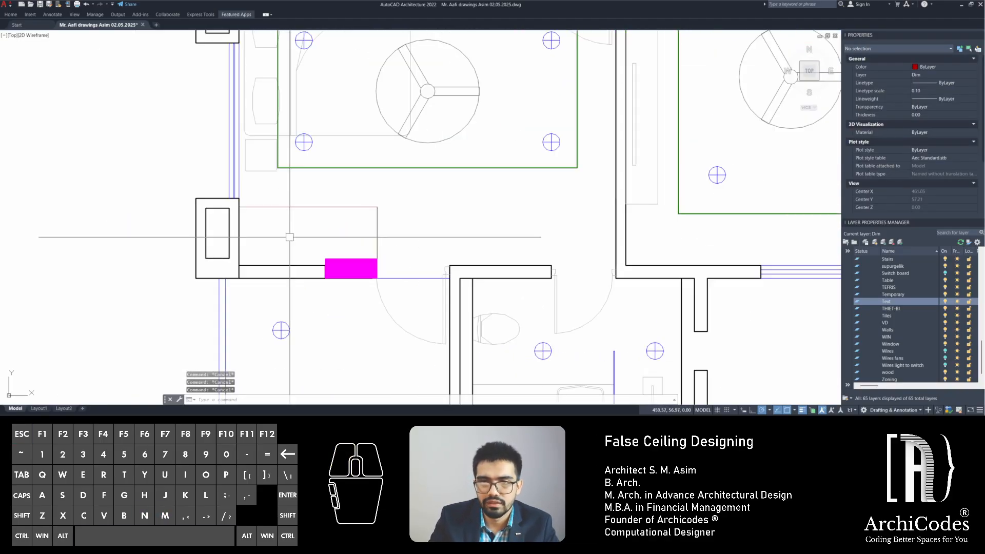
scroll(309, 251, down, 5)
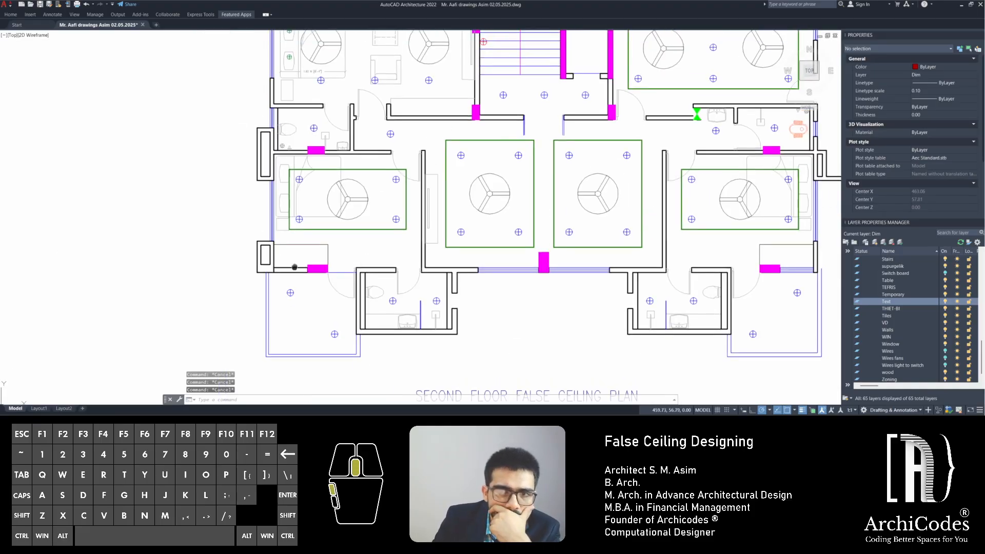
scroll(270, 267, up, 3)
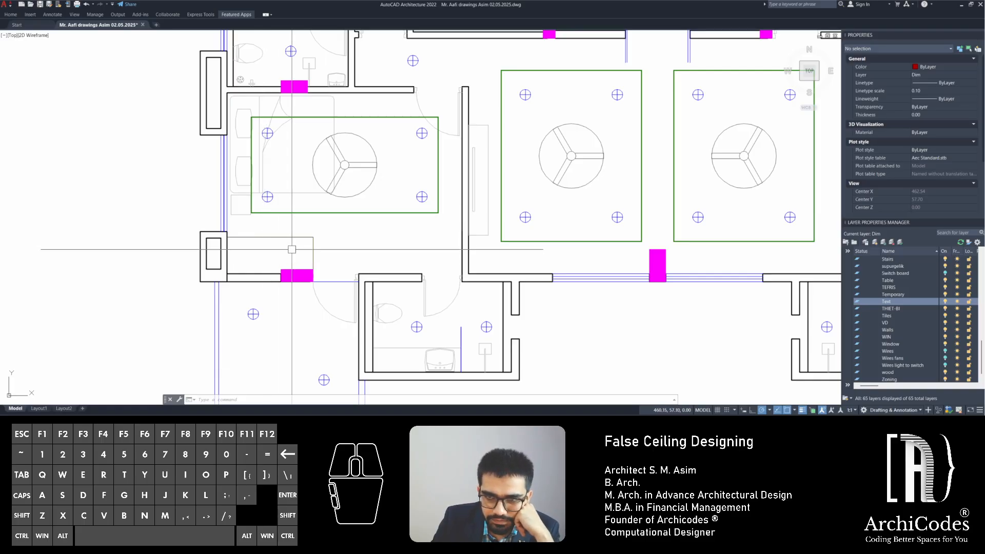
scroll(292, 249, down, 5)
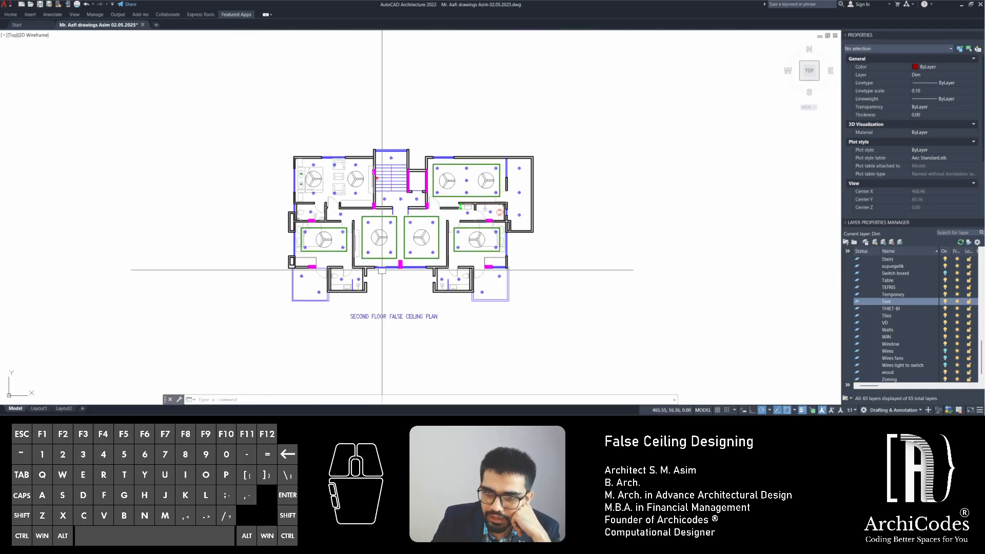
scroll(280, 255, up, 2)
scroll(265, 271, up, 2)
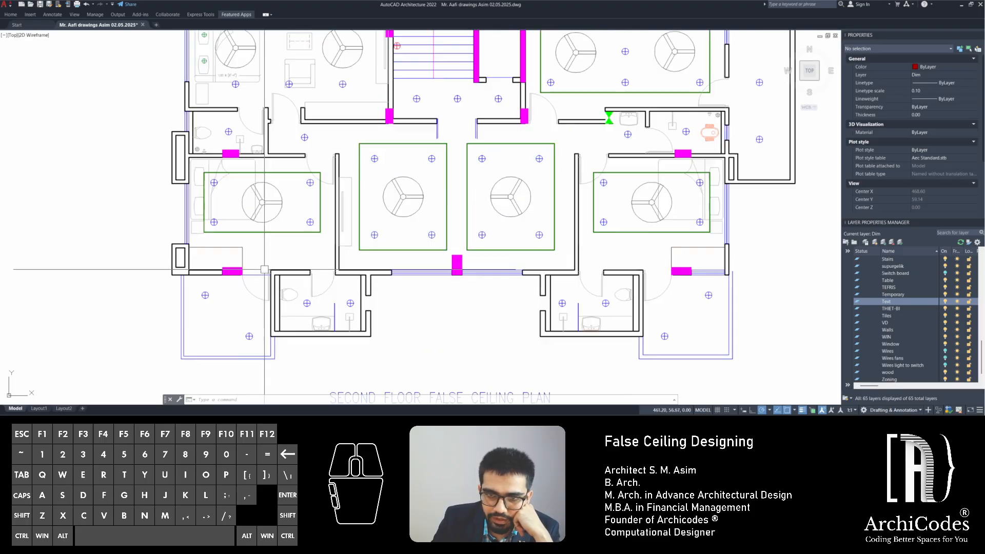
Locate the First Floor False Ceiling Plan dated 02-05-25 and examine the lower-right bedroom's cove light ceiling and its level markings
scroll(331, 239, down, 6)
scroll(269, 129, up, 6)
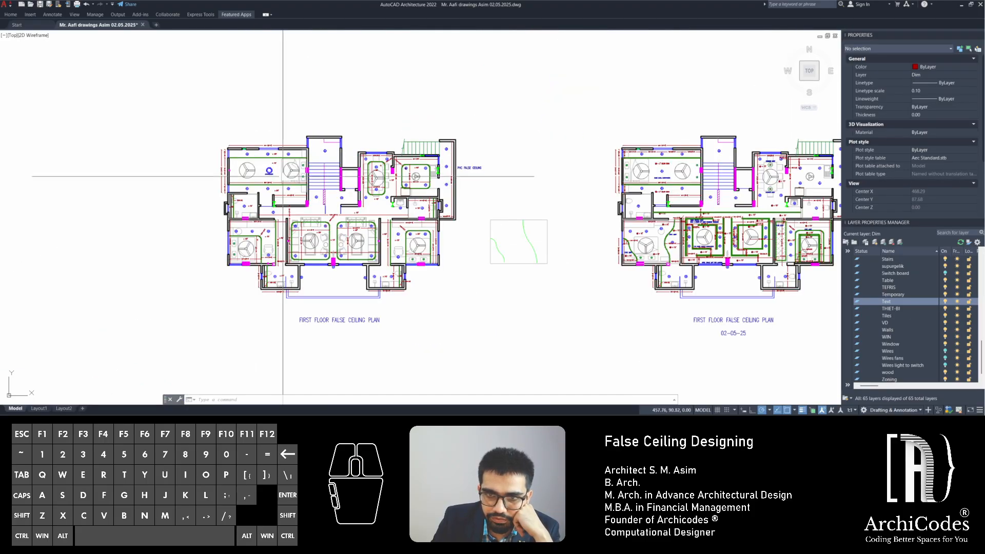
scroll(313, 242, down, 4)
middle_drag(405, 245, 165, 220)
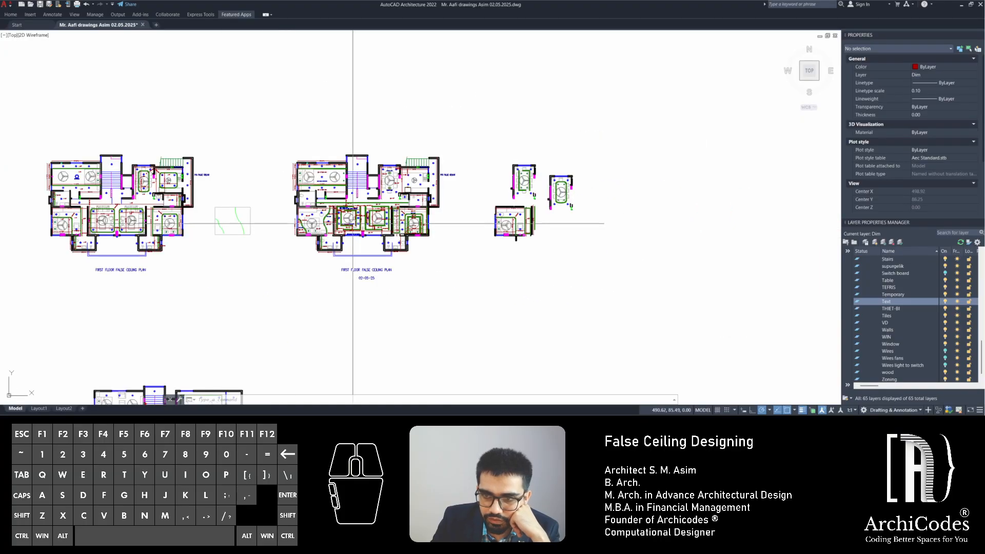
scroll(352, 223, up, 2)
scroll(513, 235, up, 2)
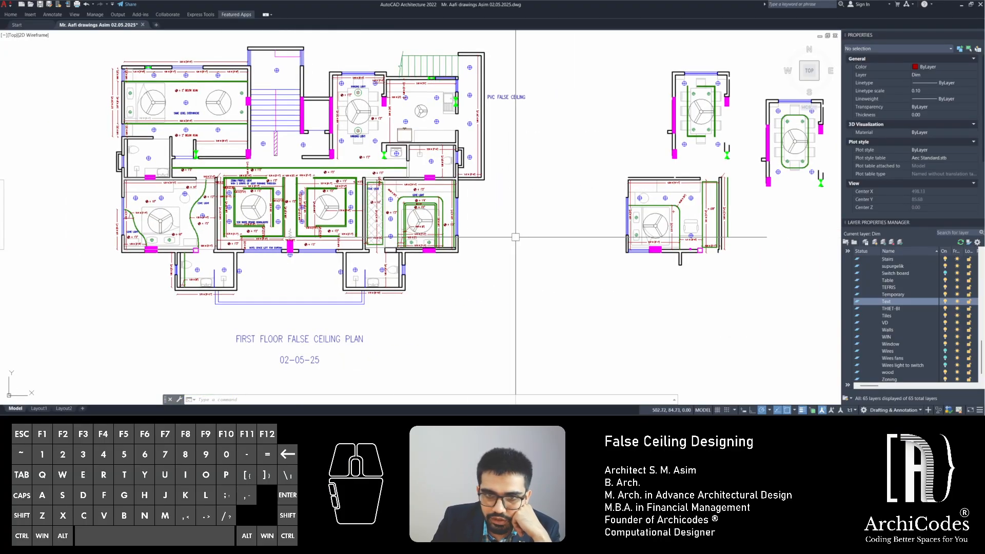
scroll(416, 234, up, 3)
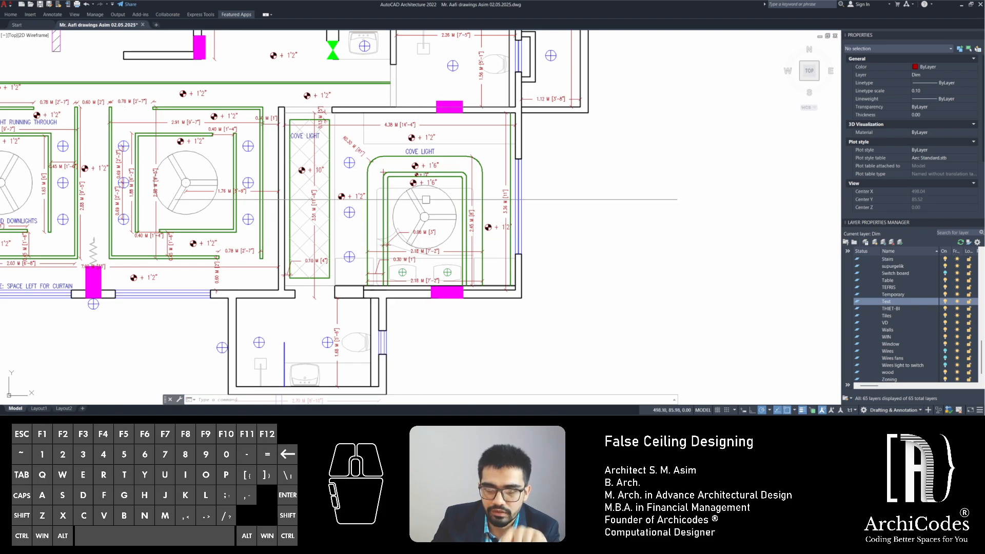
Examine the first floor plan's central ceilings and the lower-left bedroom's curved cove light ceiling with its level markings
middle_drag(422, 283, 541, 258)
middle_drag(458, 265, 634, 261)
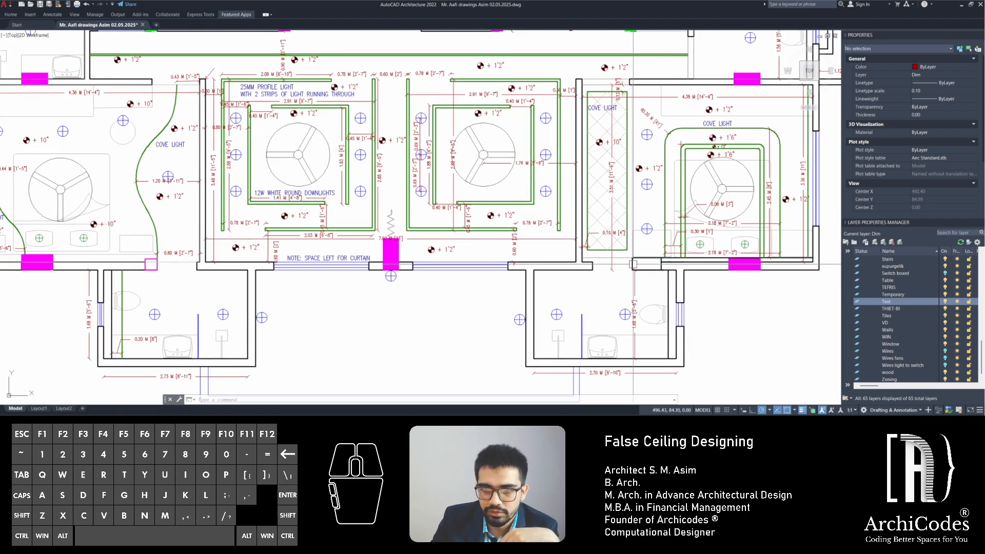
middle_drag(189, 227, 330, 240)
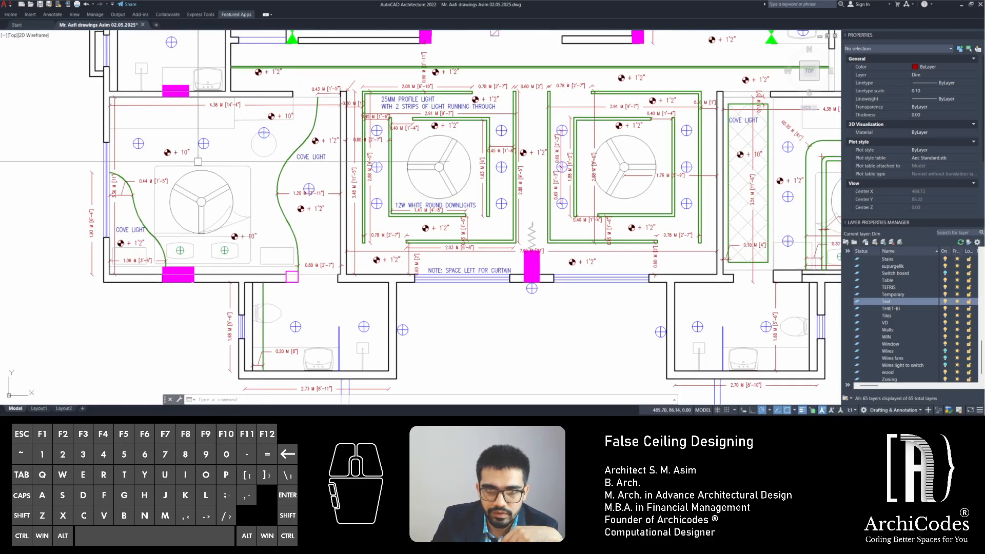
scroll(186, 248, down, 3)
scroll(535, 174, up, 2)
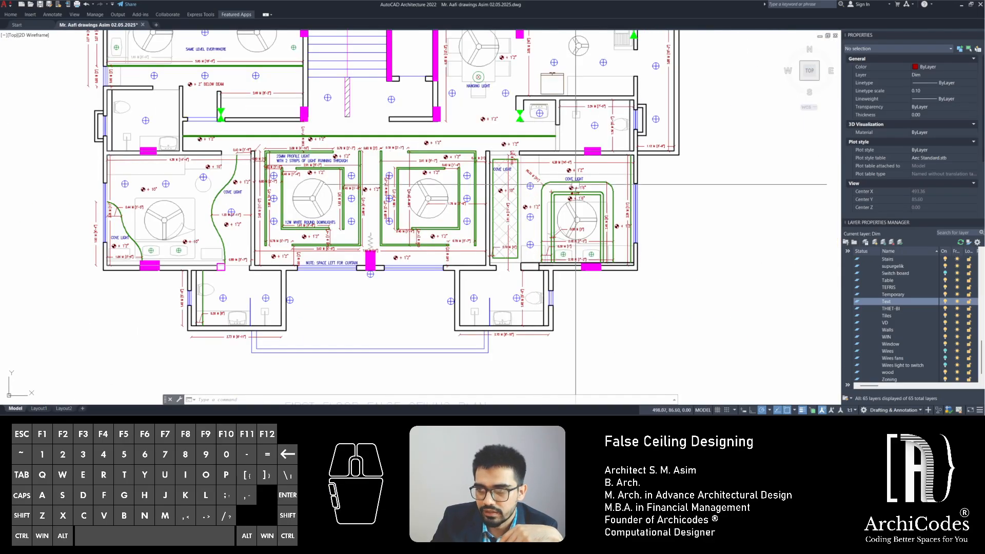
scroll(536, 175, down, 5)
scroll(480, 176, up, 1)
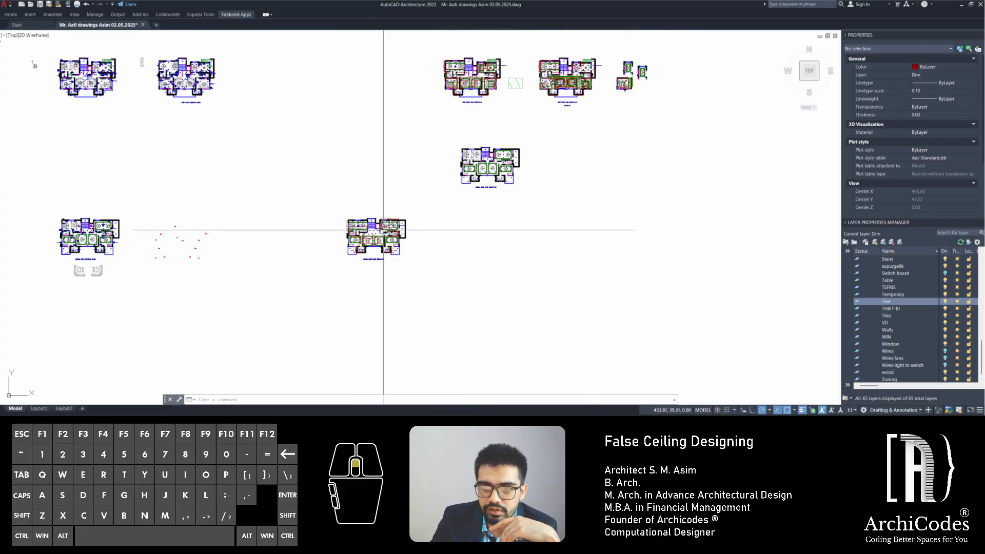
Locate the Second Floor False Ceiling Plan and examine the rounded ceiling outlines in the lower bedrooms and central hall
scroll(382, 234, up, 2)
scroll(318, 270, up, 5)
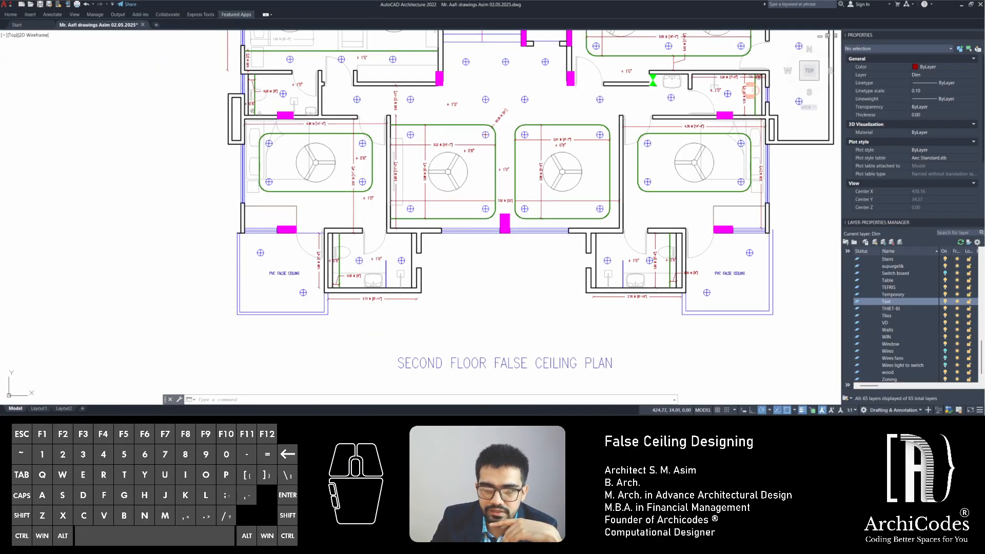
scroll(641, 246, up, 2)
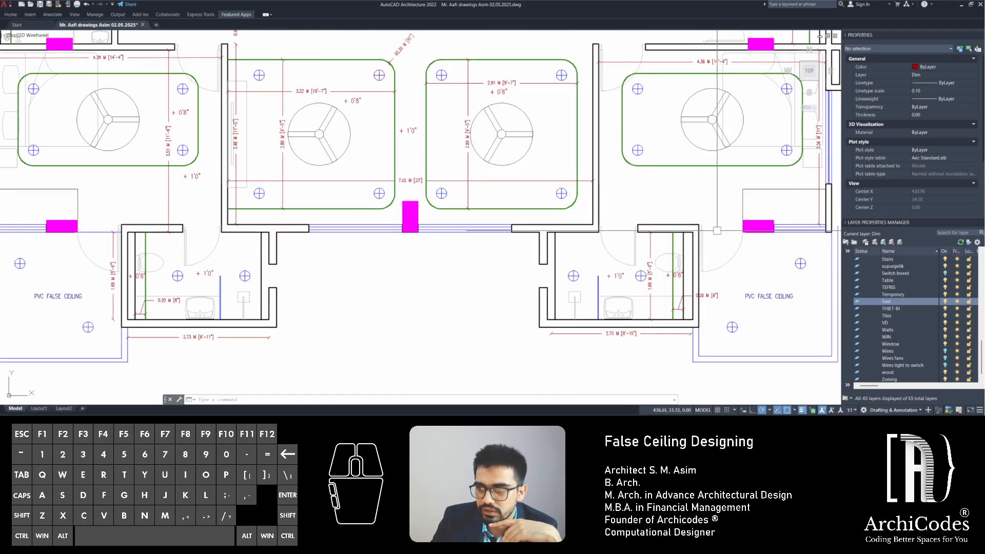
mouse_move(619, 261)
middle_down()
mouse_move(621, 287)
mouse_move(652, 313)
middle_up()
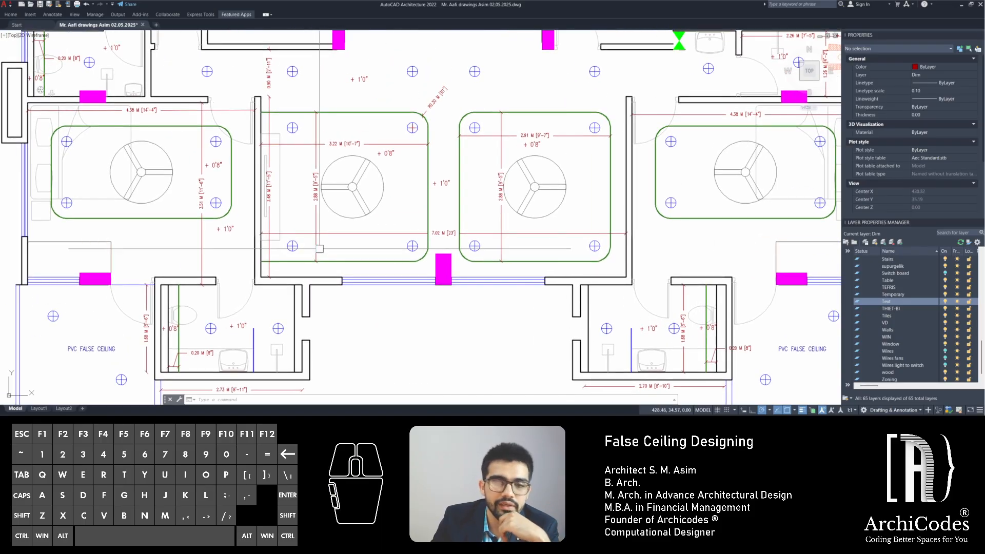
mouse_move(145, 205)
middle_down()
mouse_move(190, 198)
mouse_move(226, 216)
middle_up()
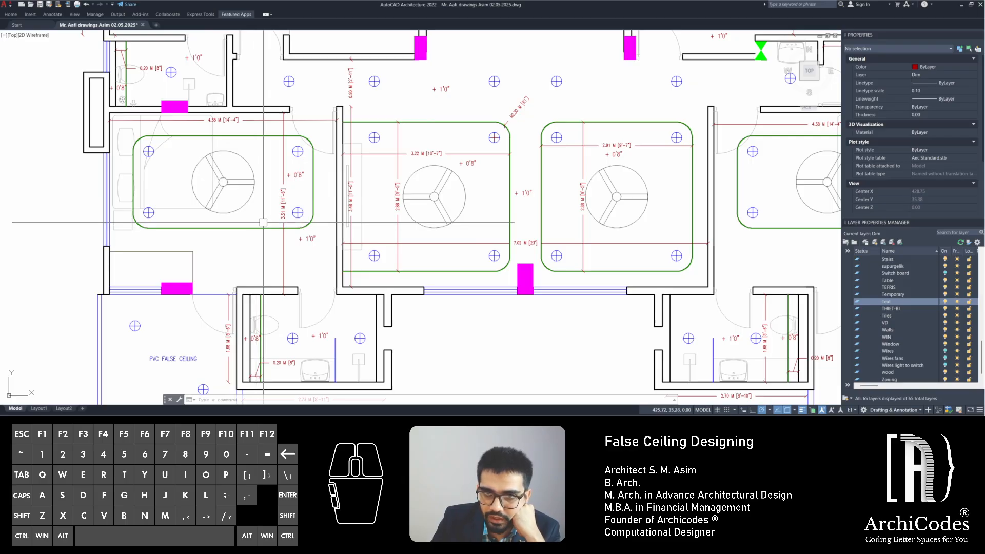
scroll(263, 222, down, 3)
scroll(484, 218, up, 5)
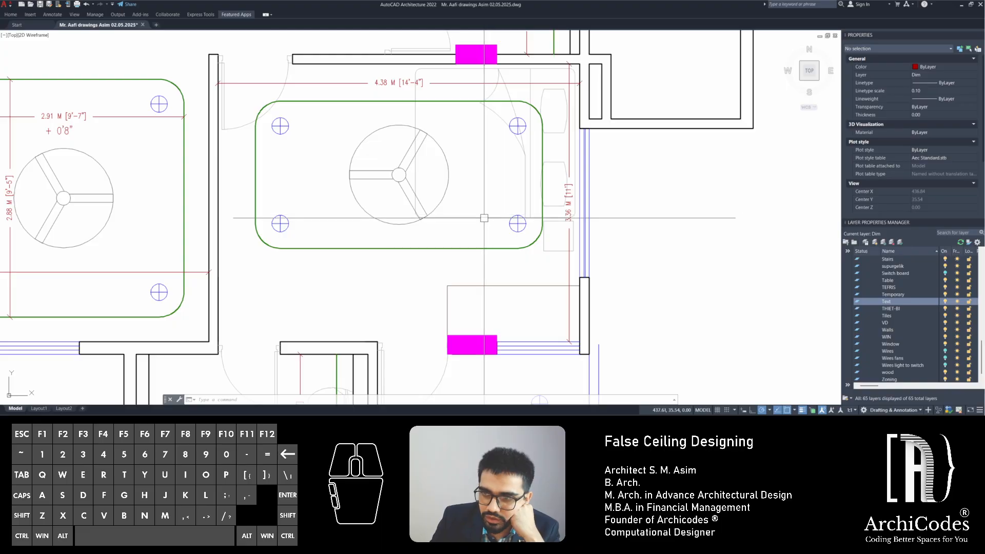
scroll(483, 218, down, 4)
scroll(466, 213, up, 2)
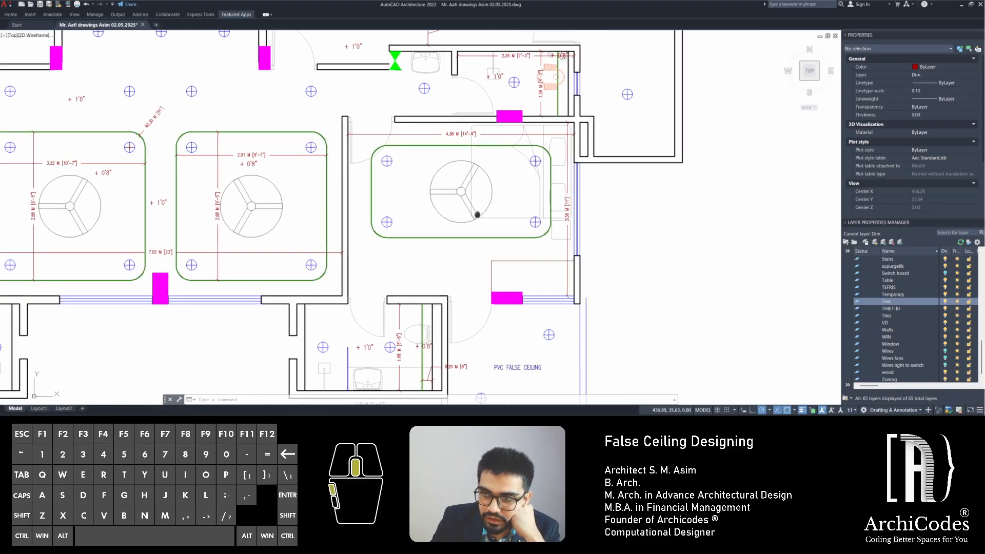
middle_drag(477, 214, 554, 220)
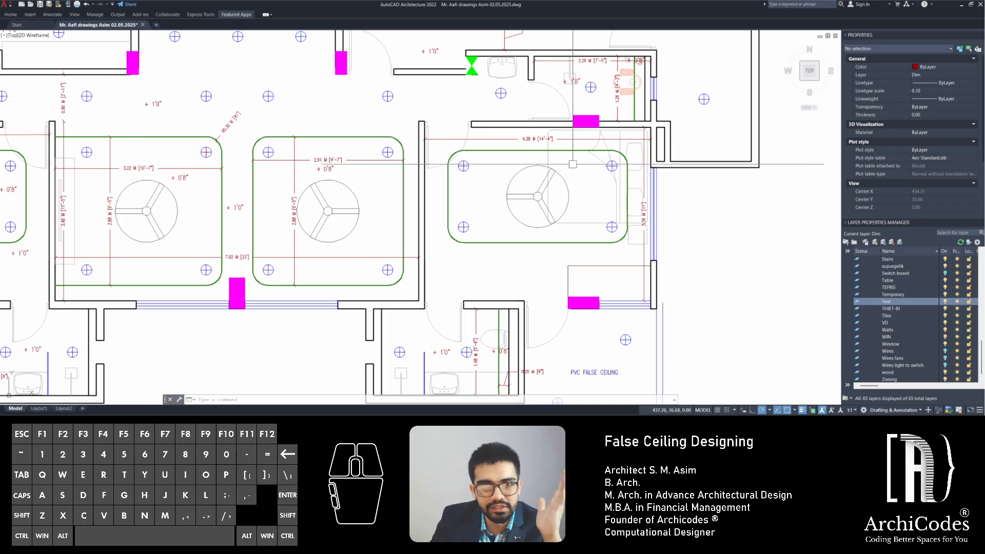
middle_drag(462, 189, 395, 170)
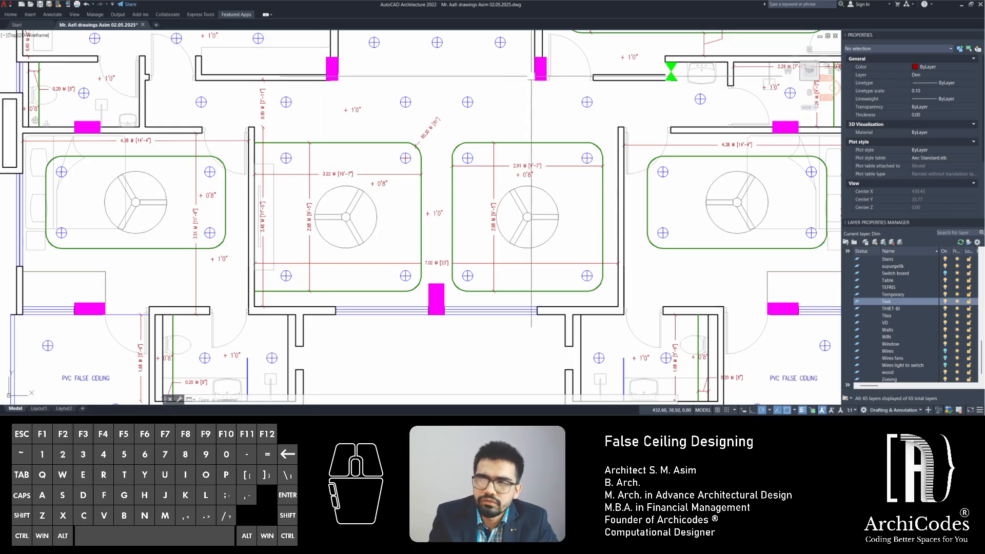
Compare the two lower bedrooms of the second floor plan, checking their ceiling outlines, downlights, wardrobe corners and level markings
middle_drag(617, 184, 406, 176)
scroll(532, 189, up, 2)
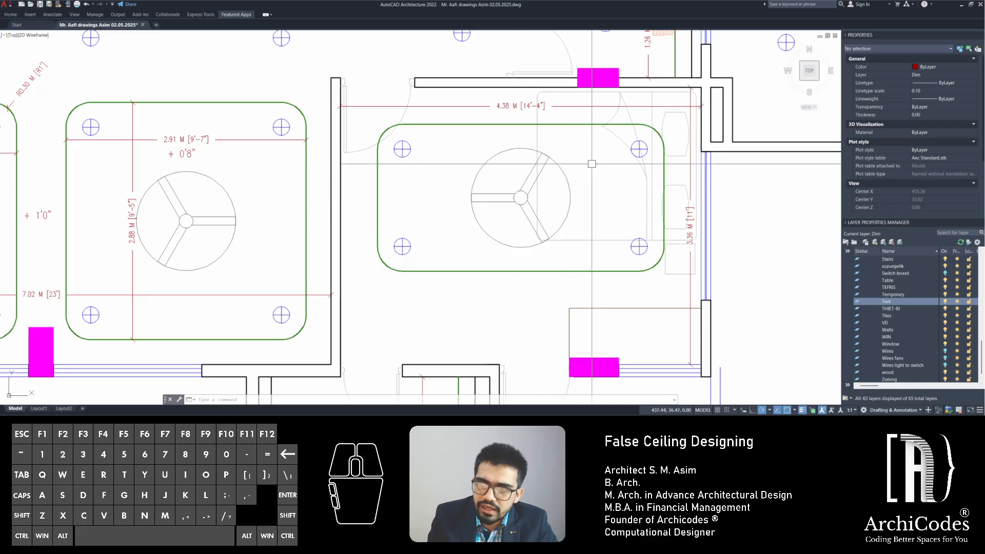
scroll(580, 194, down, 2)
middle_drag(370, 208, 623, 189)
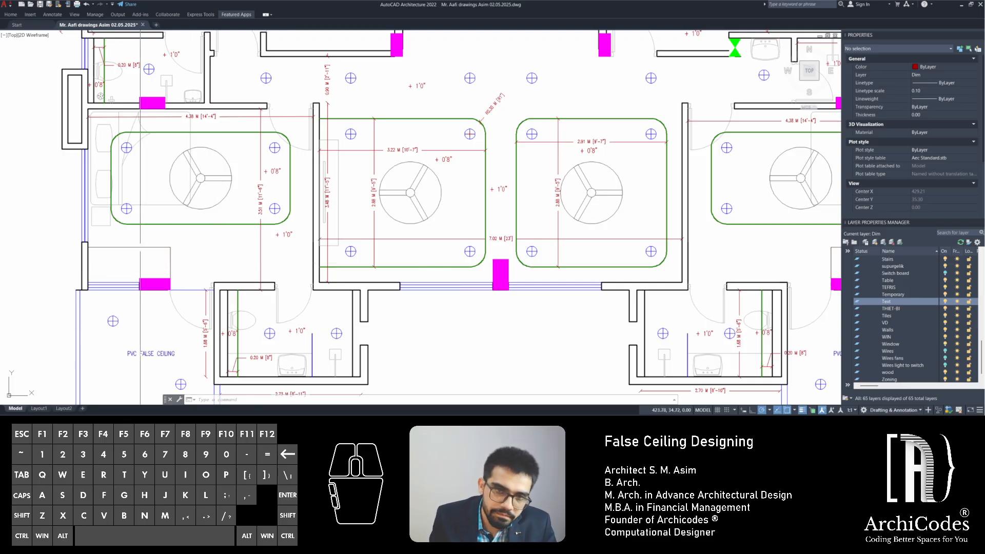
scroll(95, 242, up, 2)
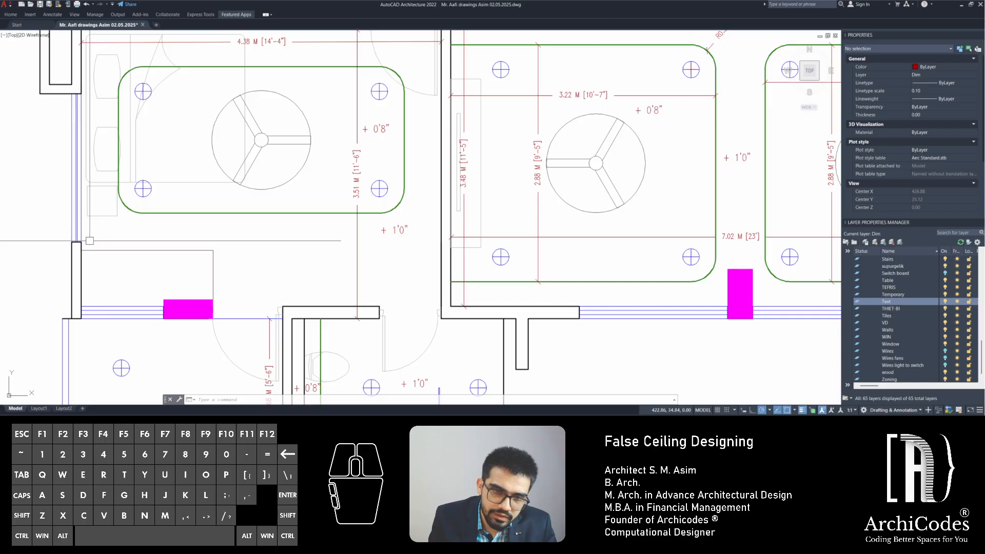
scroll(88, 244, down, 4)
scroll(85, 249, up, 1)
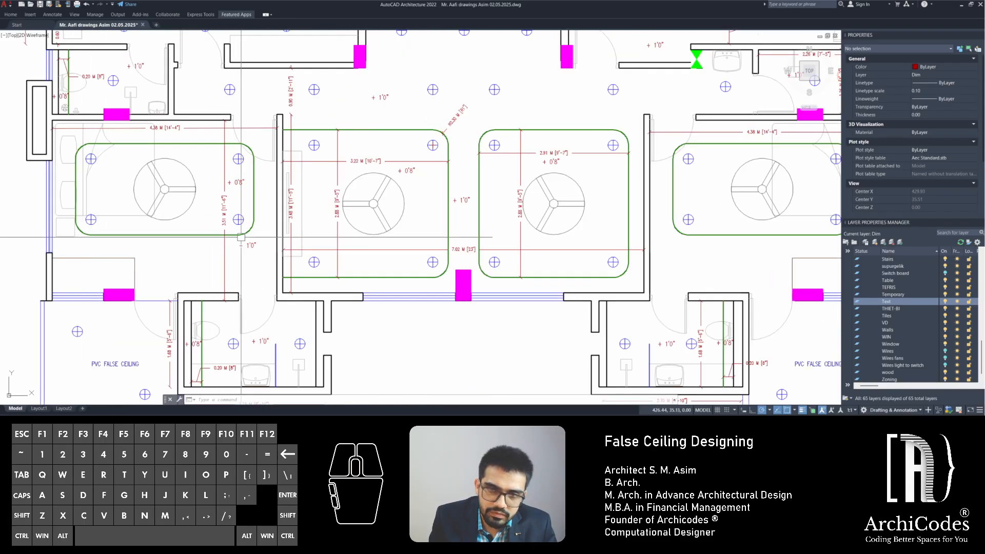
scroll(196, 272, up, 1)
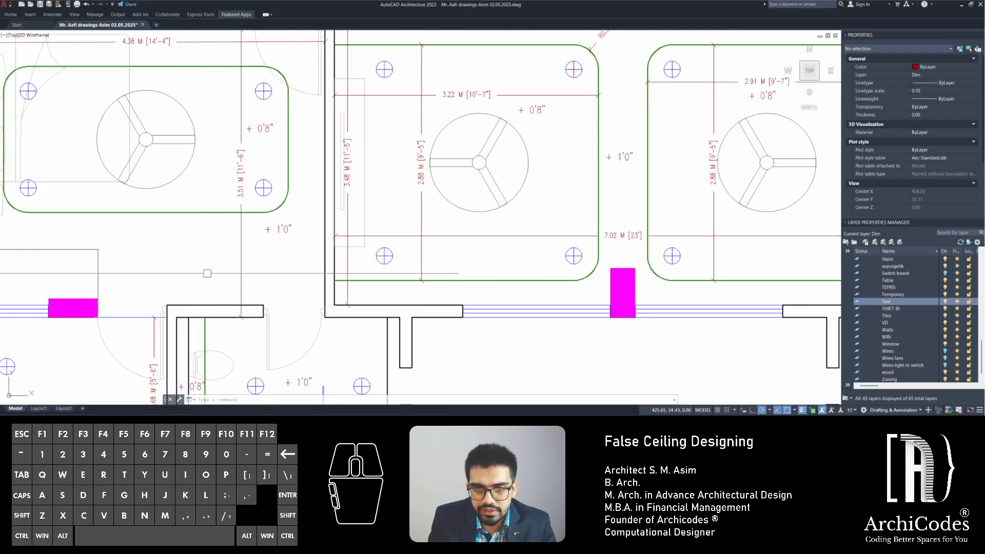
scroll(233, 272, down, 1)
mouse_move(489, 257)
middle_down()
mouse_move(527, 280)
mouse_move(250, 250)
mouse_move(235, 259)
middle_up()
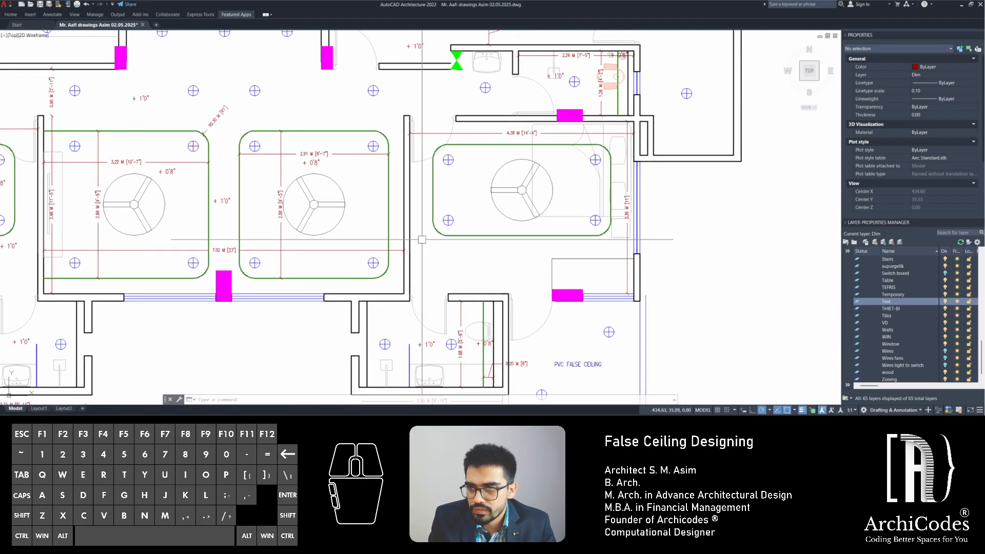
middle_drag(321, 237, 623, 238)
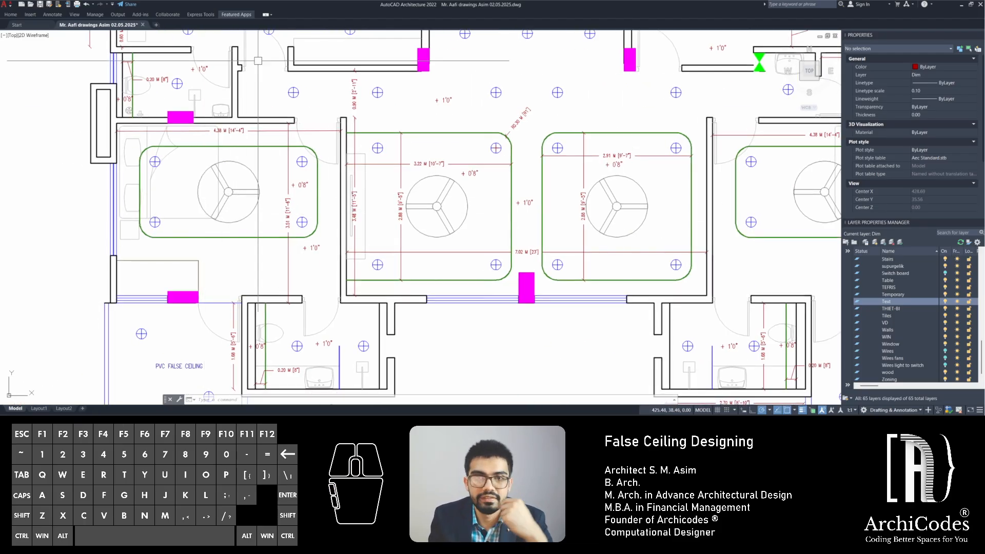
Open the reference image "2nd floor daughter bedroom.jpg", examine its cove ceiling and downlights, and return to the AutoCAD drawing
drag(249, 5, 440, 77)
click(74, 100)
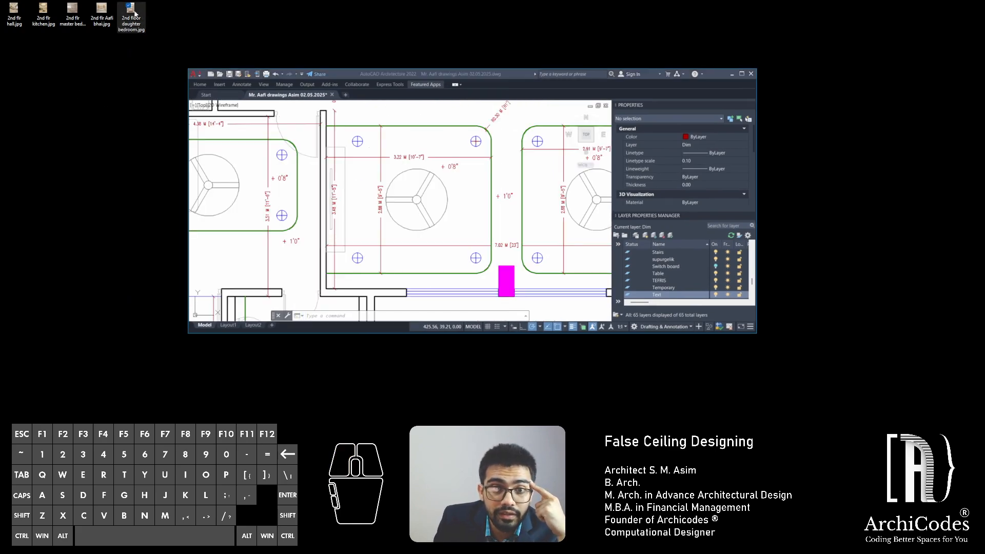
double_click(134, 14)
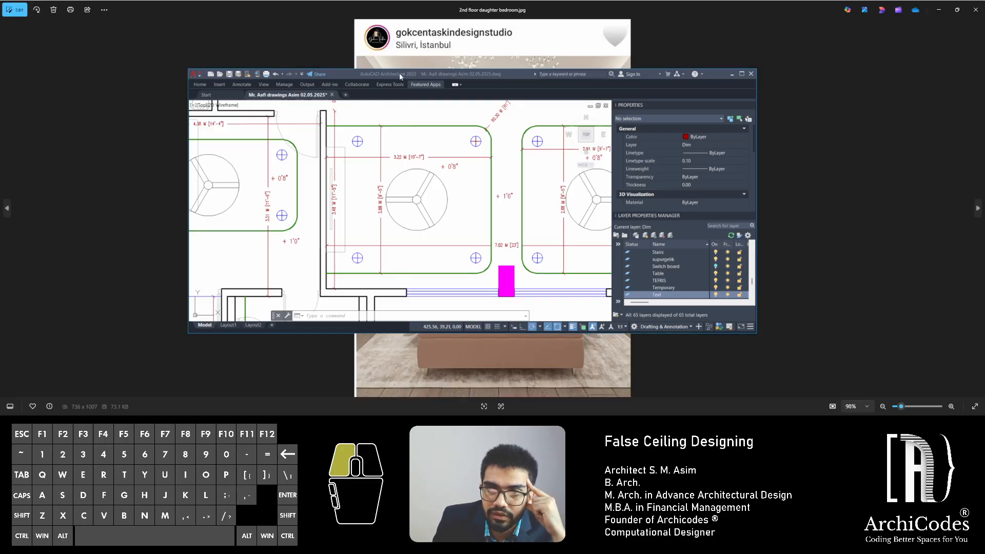
click(399, 72)
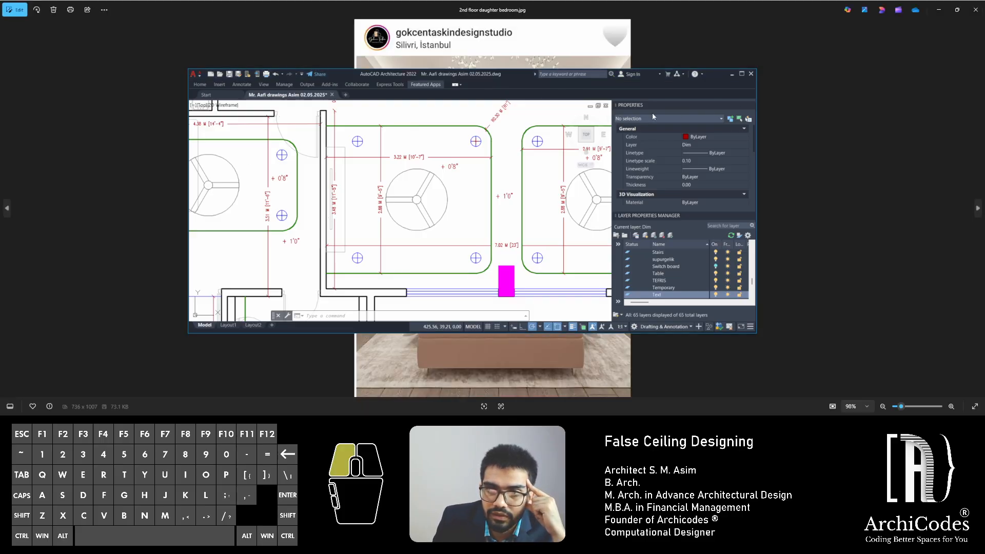
drag(478, 75, 721, 263)
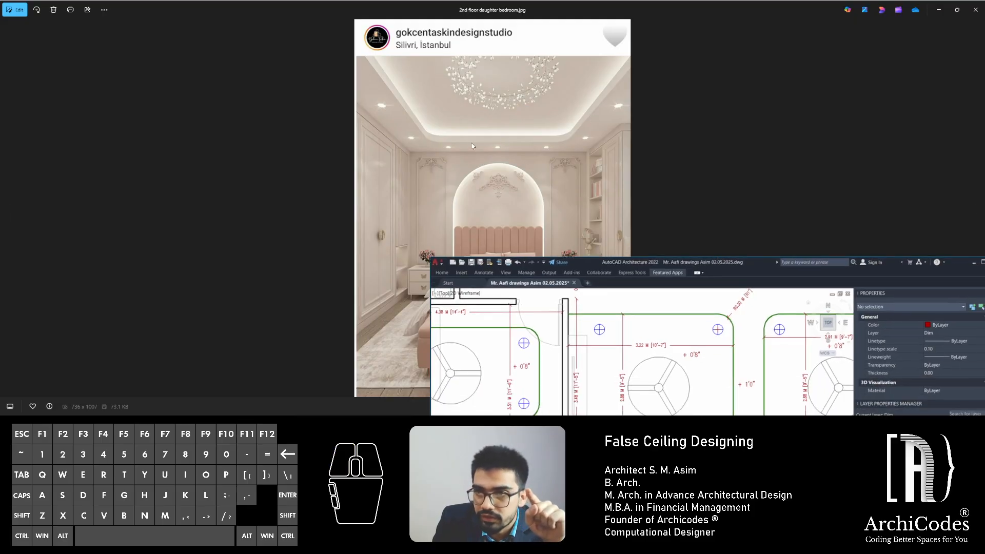
mouse_move(583, 235)
mouse_down()
mouse_move(601, 210)
mouse_move(598, 139)
mouse_move(693, 151)
mouse_up()
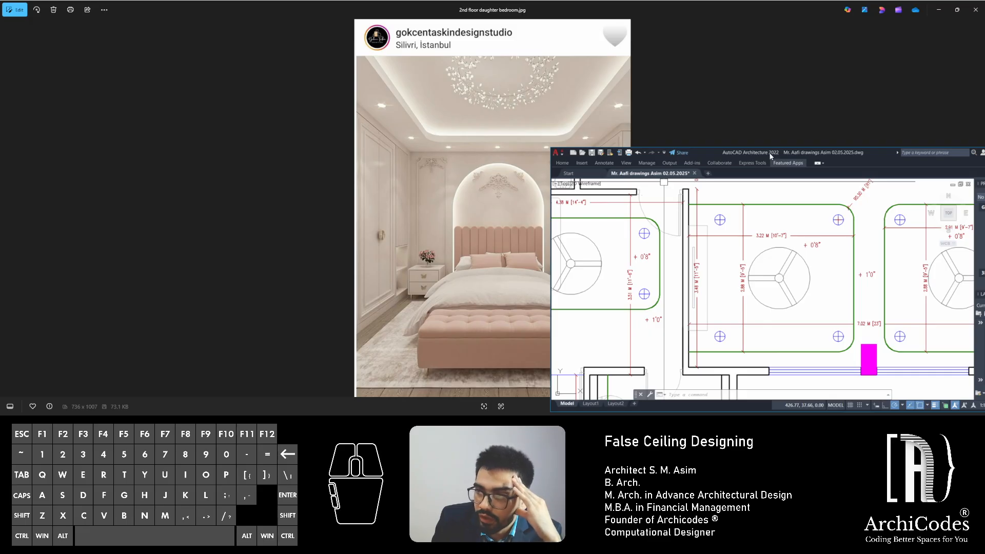
drag(770, 156, 417, 1)
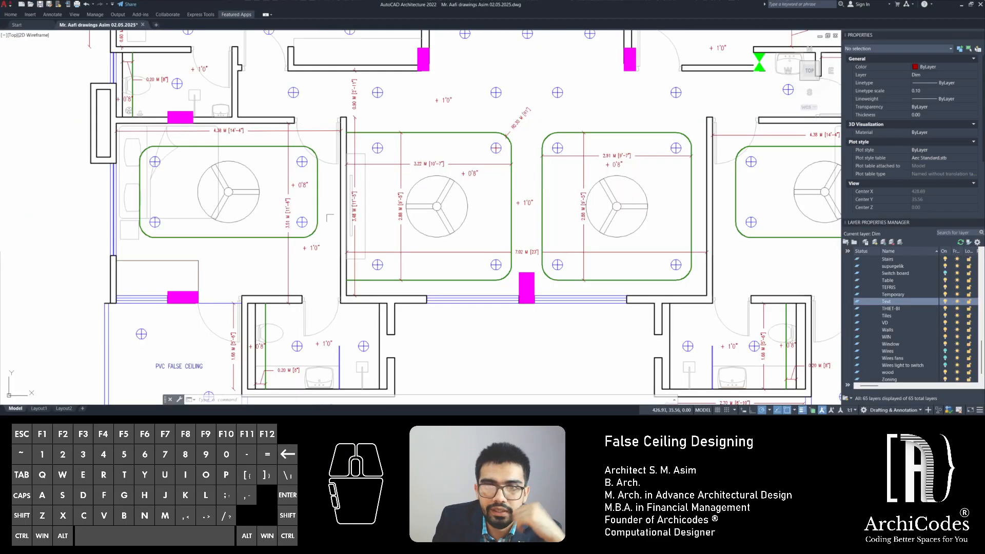
Check the gap between the lower-left bedroom's green ceiling outline and its right-hand wall with a temporary dimension
scroll(148, 147, up, 4)
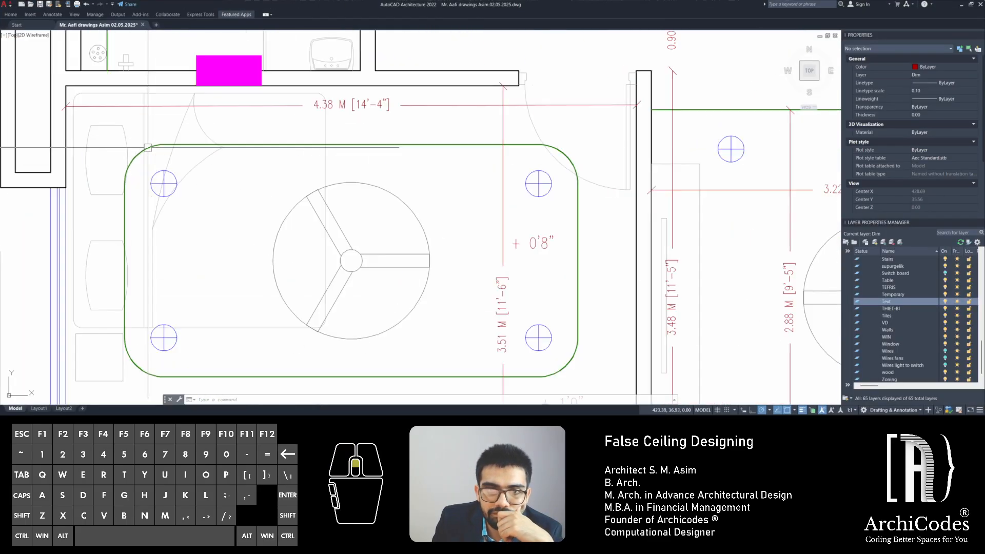
scroll(201, 147, down, 1)
middle_drag(245, 223, 229, 219)
middle_drag(246, 183, 269, 190)
text(d)
key(space)
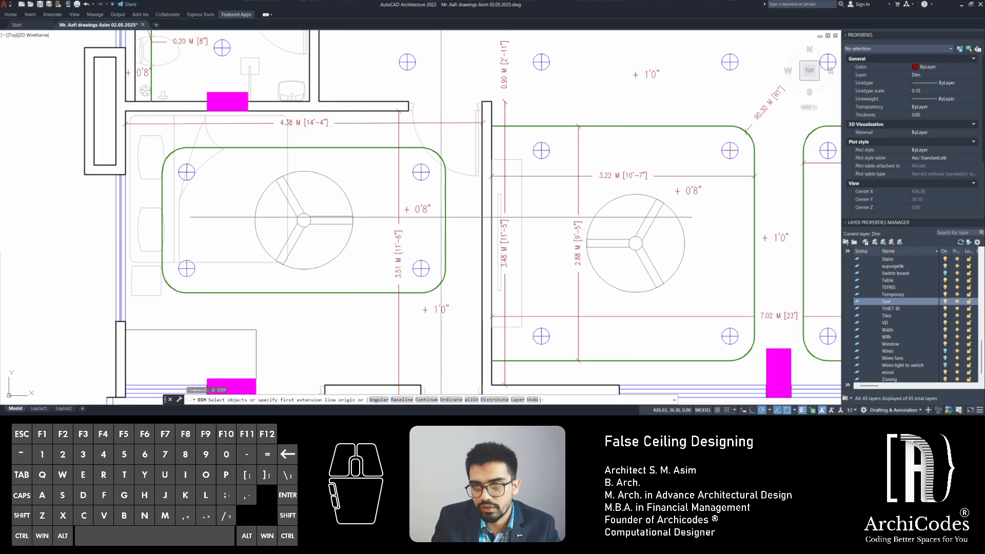
click(445, 220)
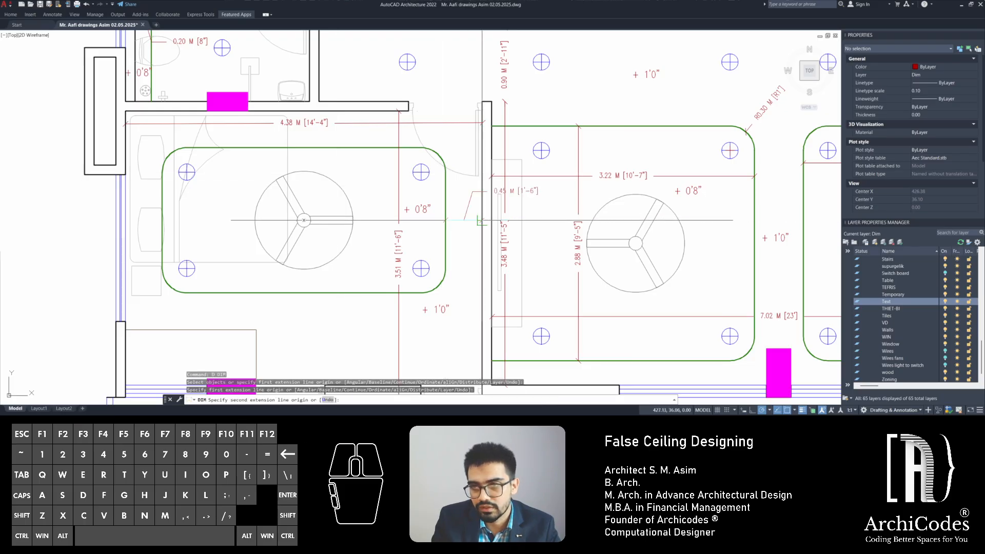
key(Escape)
key(Escape)
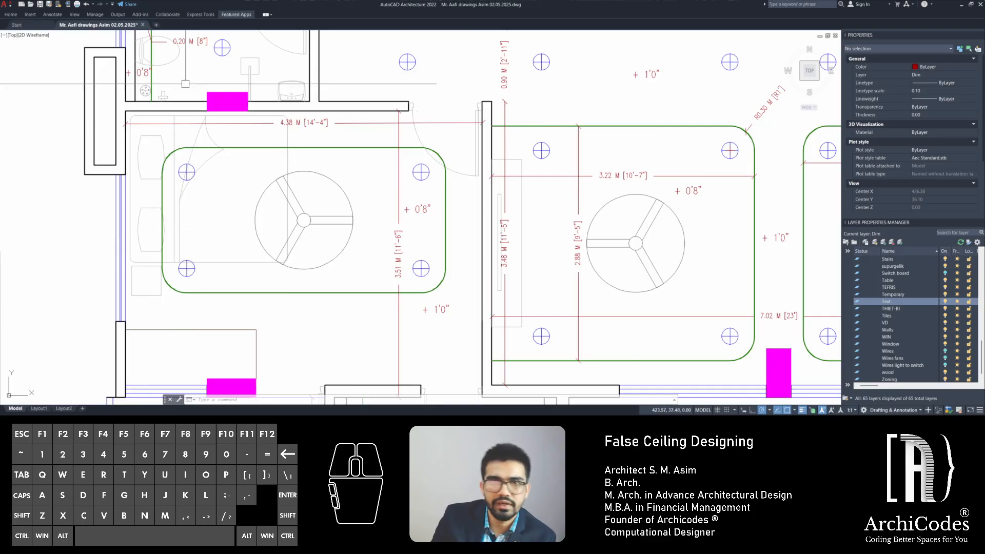
drag(311, 8, 246, 8)
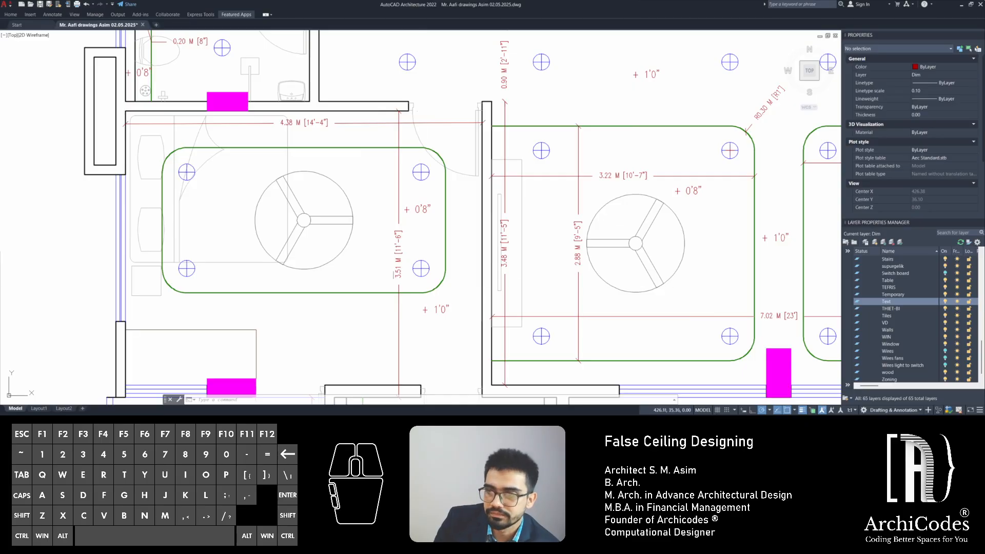
Copy a small green light from beside the upper-left bedroom's bed to the midpoint of the lower-left bedroom's upper ceiling outline edge
scroll(282, 216, down, 3)
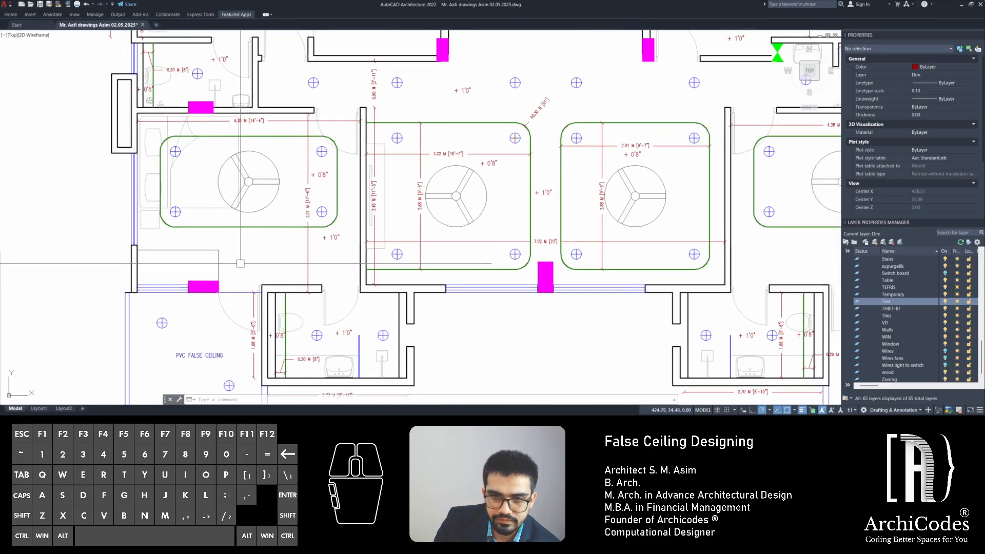
middle_drag(249, 257, 300, 267)
scroll(300, 267, down, 5)
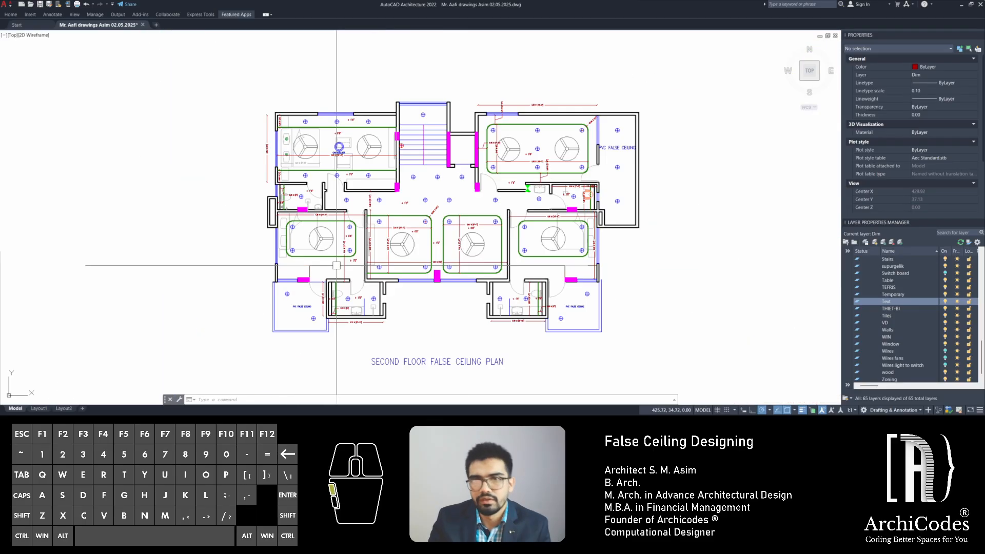
scroll(287, 245, up, 10)
click(287, 246)
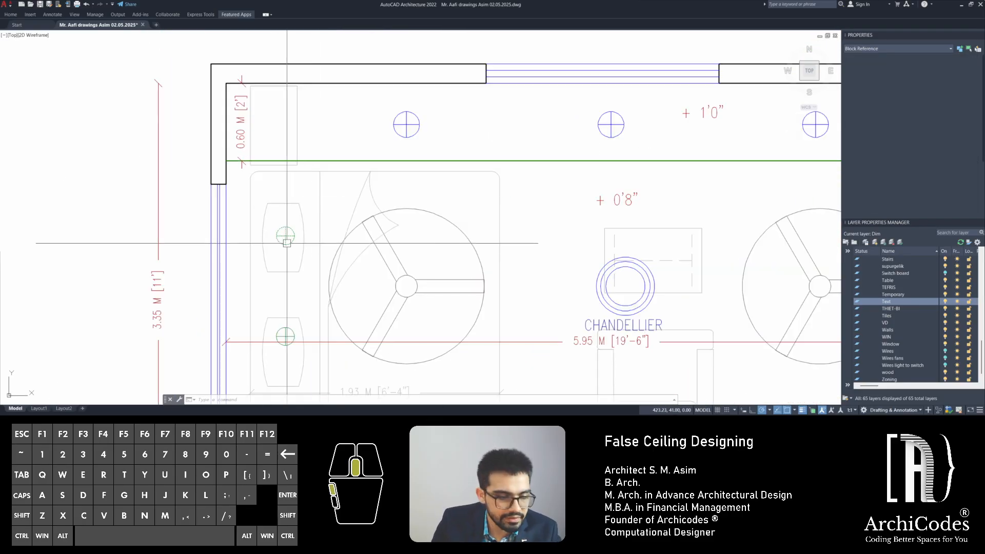
middle_drag(285, 263, 303, 215)
text(c)
key(Return)
click(302, 187)
scroll(388, 165, down, 5)
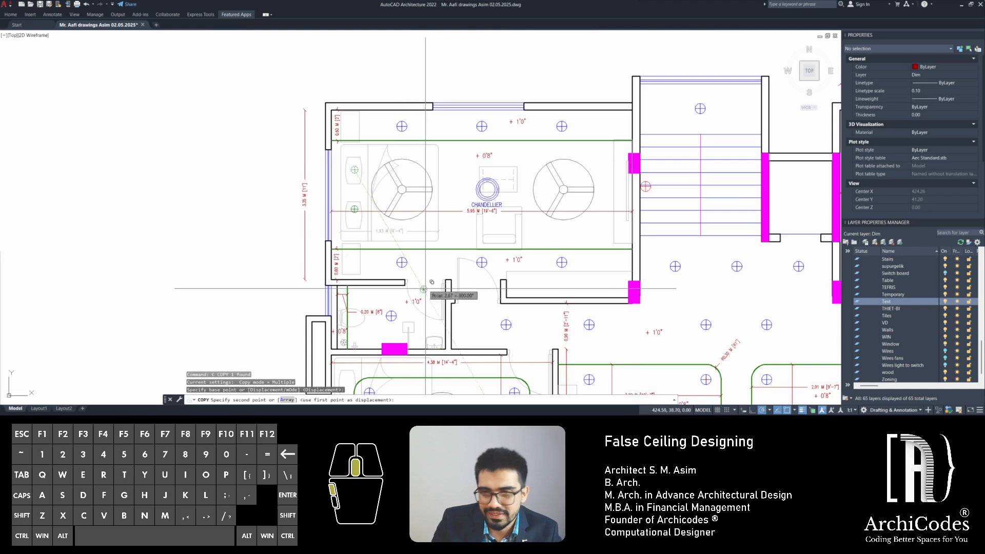
scroll(426, 288, up, 1)
middle_drag(427, 288, 388, 196)
scroll(295, 310, up, 2)
middle_drag(290, 290, 285, 213)
scroll(313, 215, up, 4)
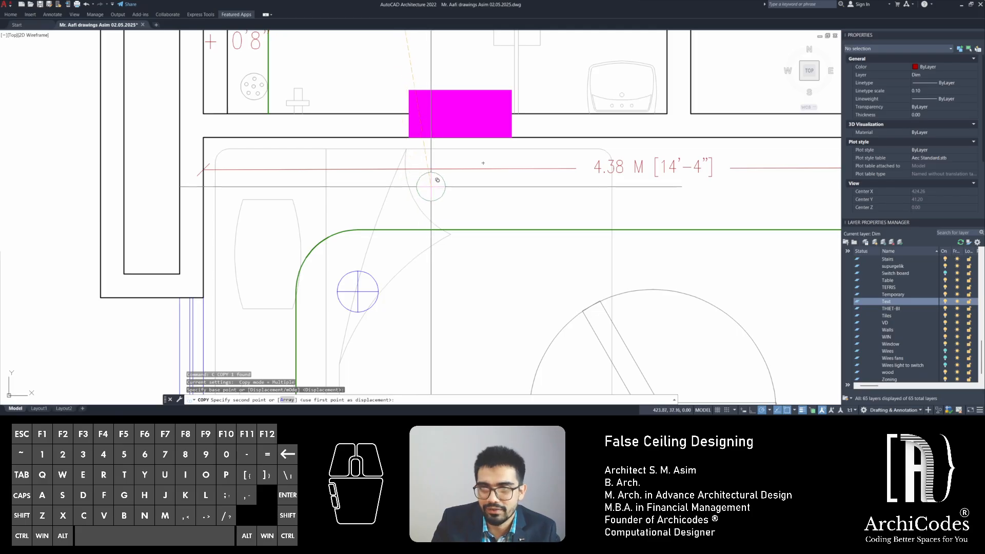
scroll(454, 179, down, 2)
middle_drag(454, 179, 326, 180)
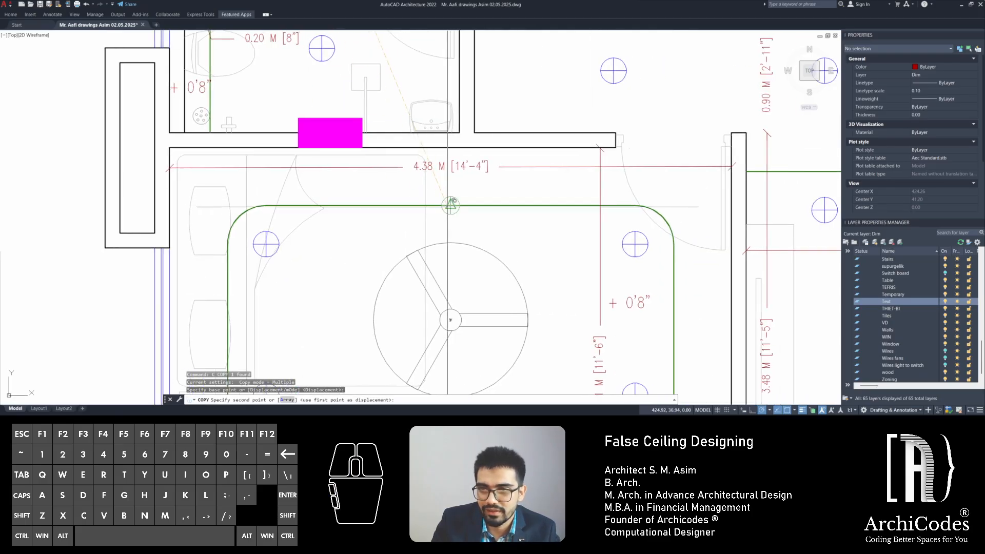
click(450, 205)
key(Escape)
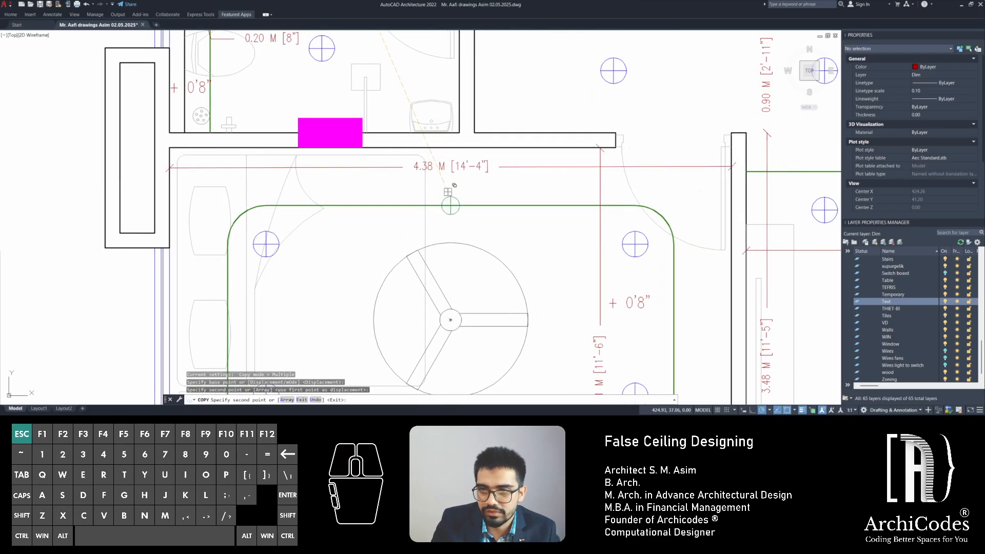
Try to move the copied green light straight up from the ceiling outline by 22.5
click(450, 198)
middle_drag(450, 199, 429, 193)
text(m)
key(space)
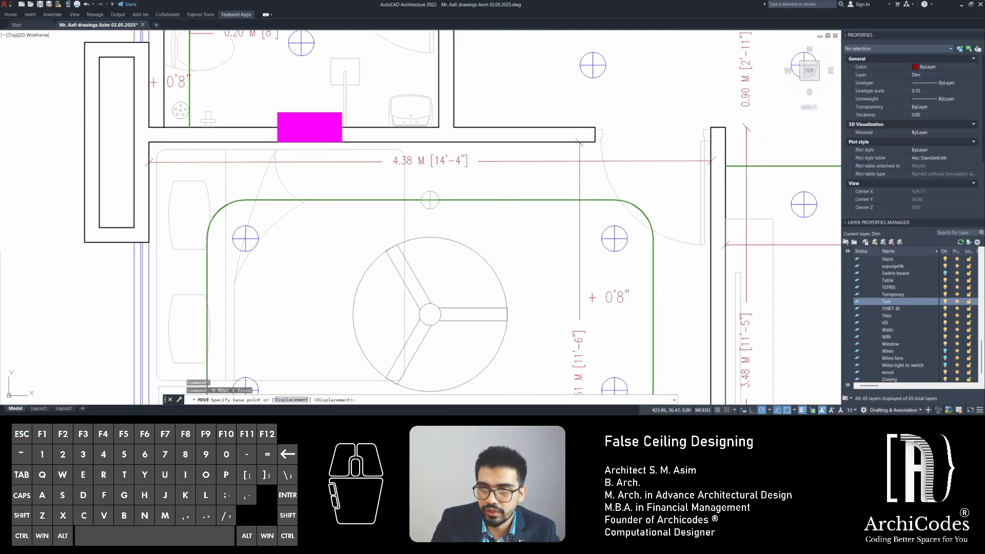
click(547, 261)
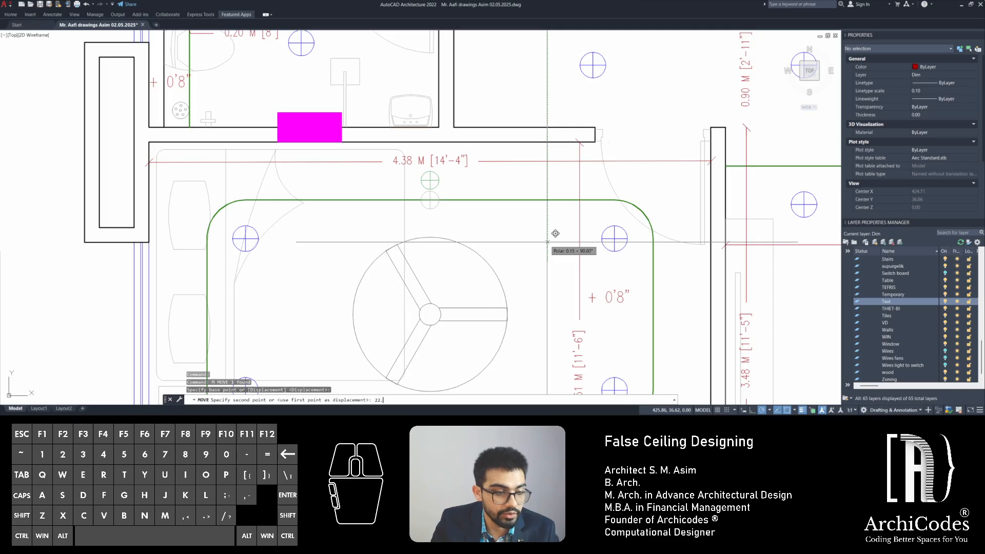
key(Return)
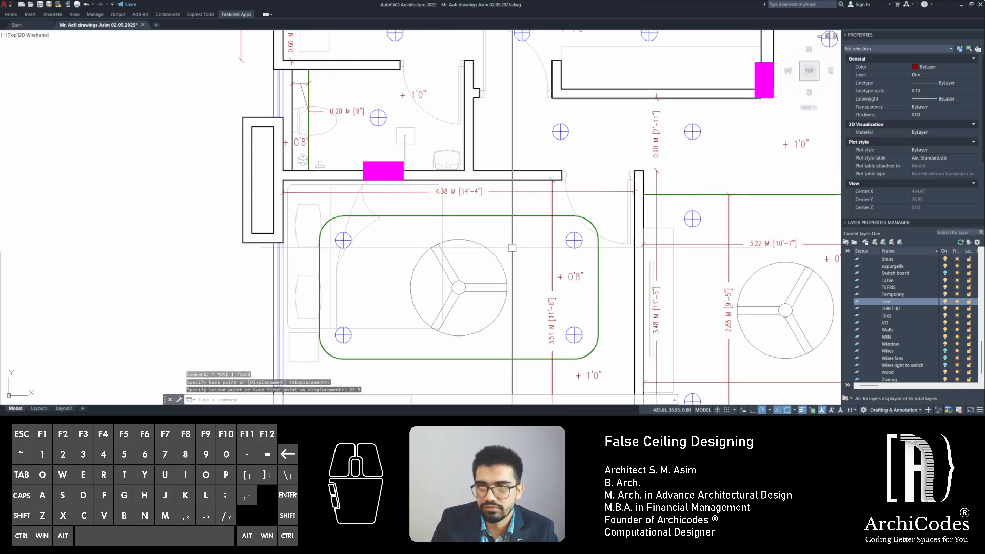
Undo the green light's last move and bring the lower-left bedroom's ceiling outline back into view
key(Escape)
key(ctrl+z)
key(ctrl+z)
key(Escape)
key(Escape)
scroll(423, 200, up, 1)
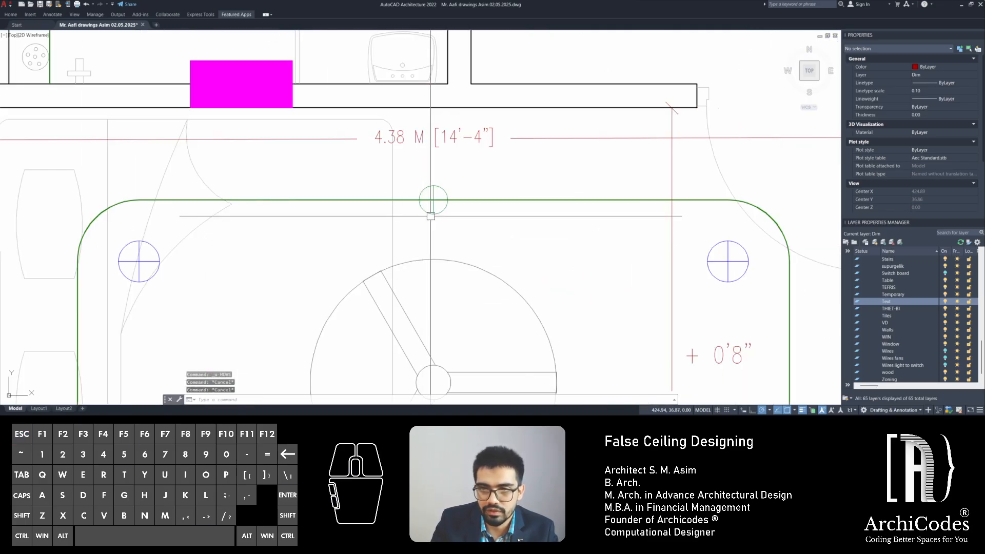
Move the green light about 0.22 m straight up into the border between the ceiling outline and the wall
click(432, 216)
middle_drag(431, 217, 424, 212)
text(m)
key(space)
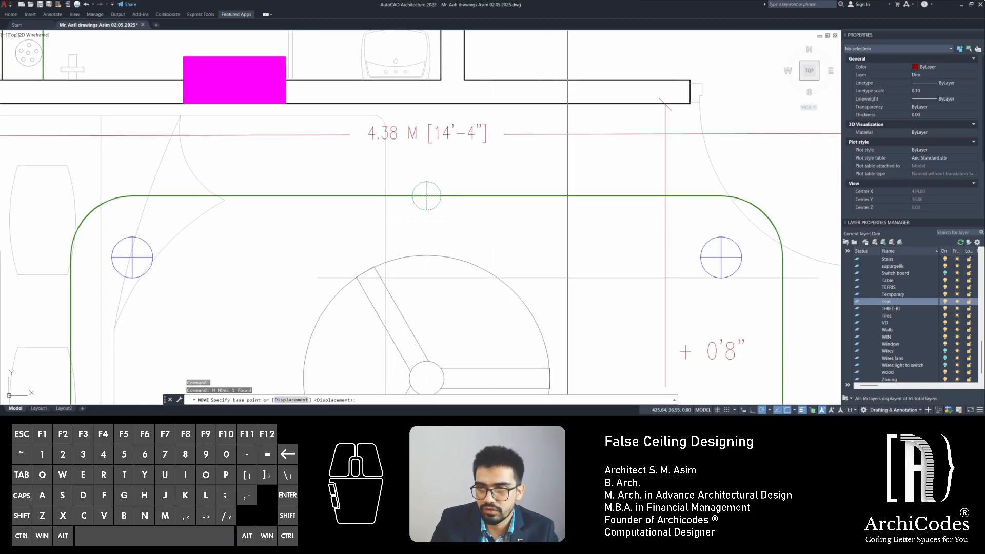
click(567, 280)
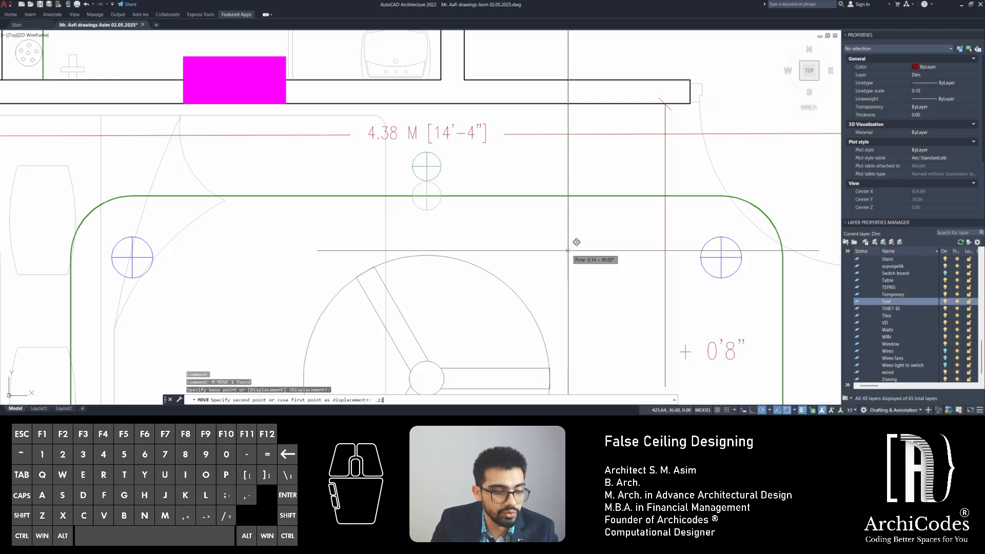
key(Return)
key(Escape)
key(Escape)
Copy the green light 0.9 m horizontally to the right along the lower-left bedroom's upper ceiling border
click(416, 163)
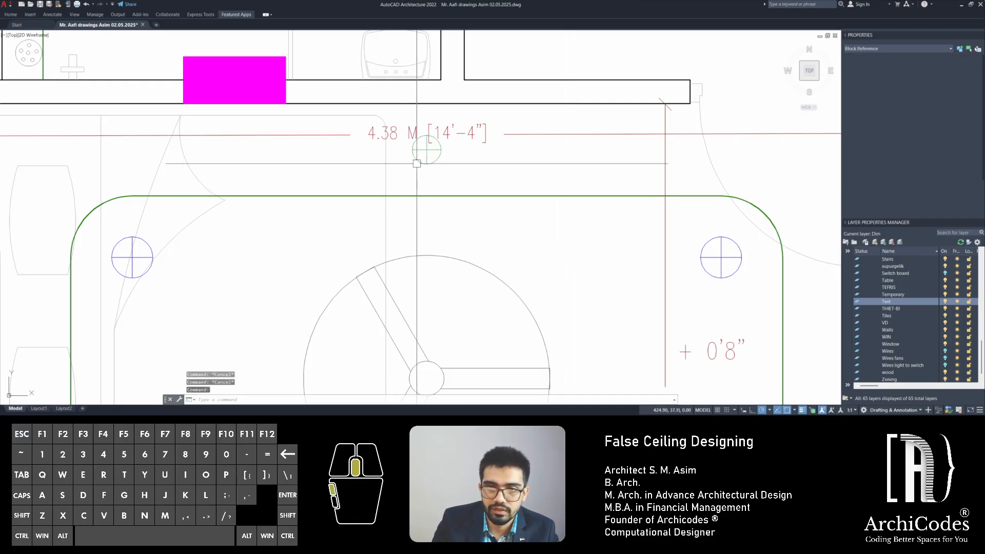
scroll(430, 144, down, 1)
middle_drag(436, 192, 411, 189)
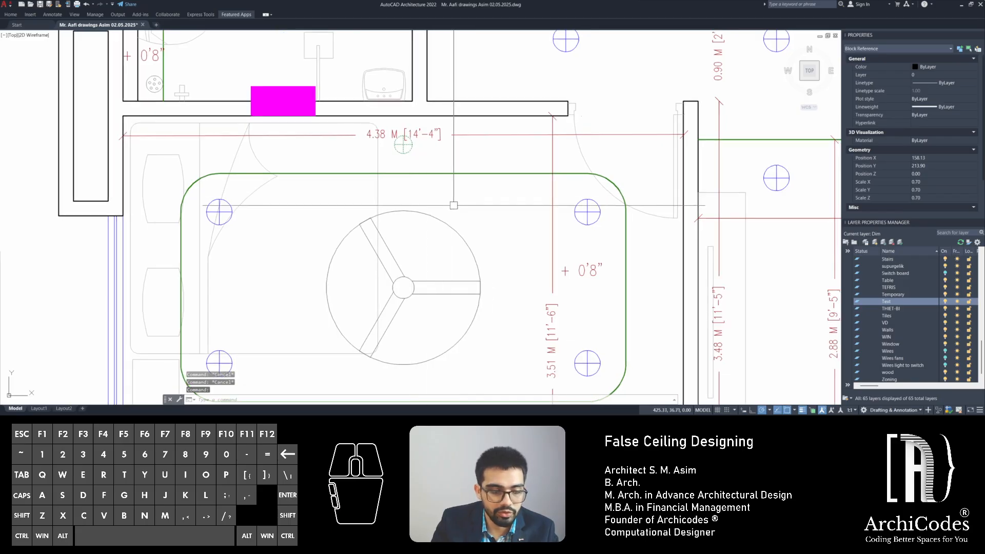
text(co)
key(space)
click(448, 200)
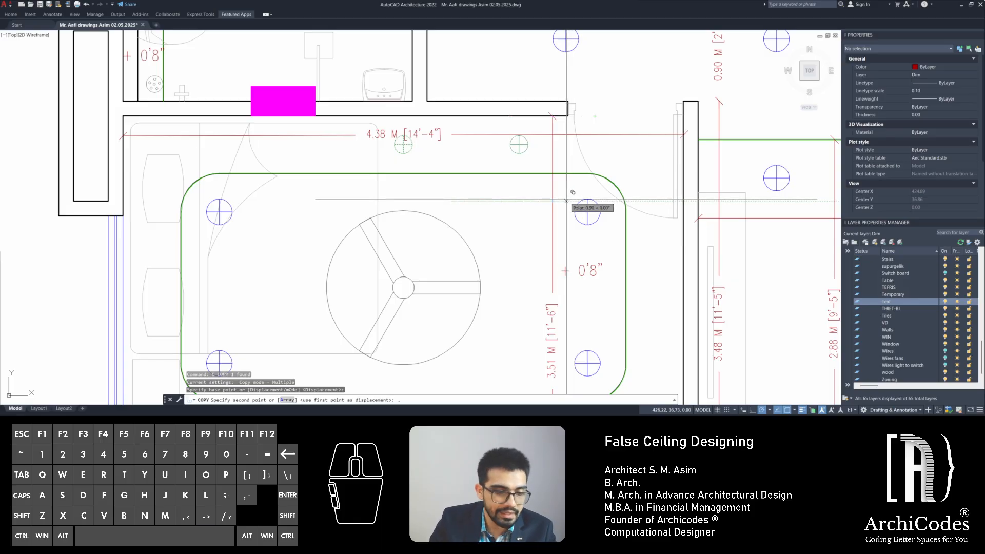
key(Return)
key(space)
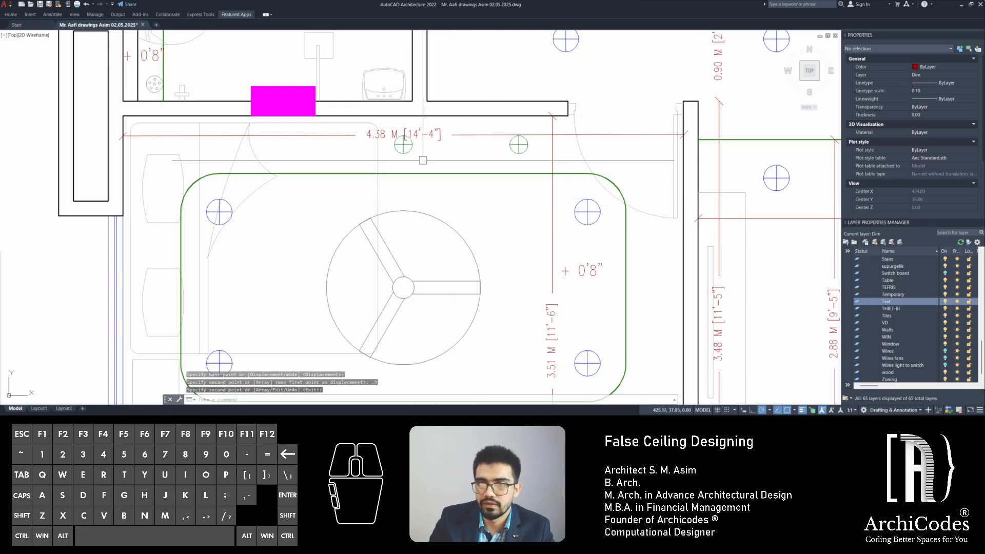
Copy the middle green light to its left at the same spacing as the light on its right
click(403, 150)
text(c)
key(space)
scroll(511, 148, up, 1)
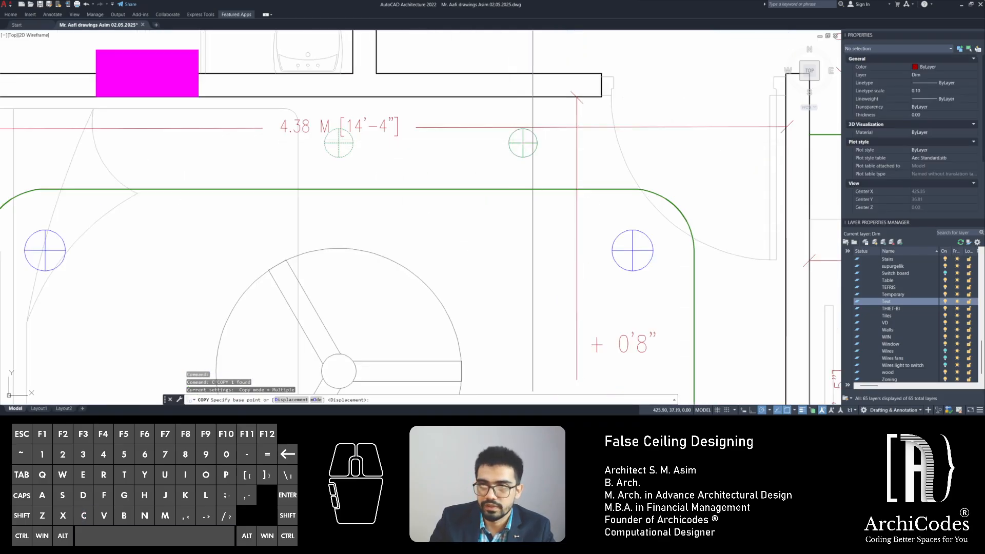
click(519, 144)
click(338, 143)
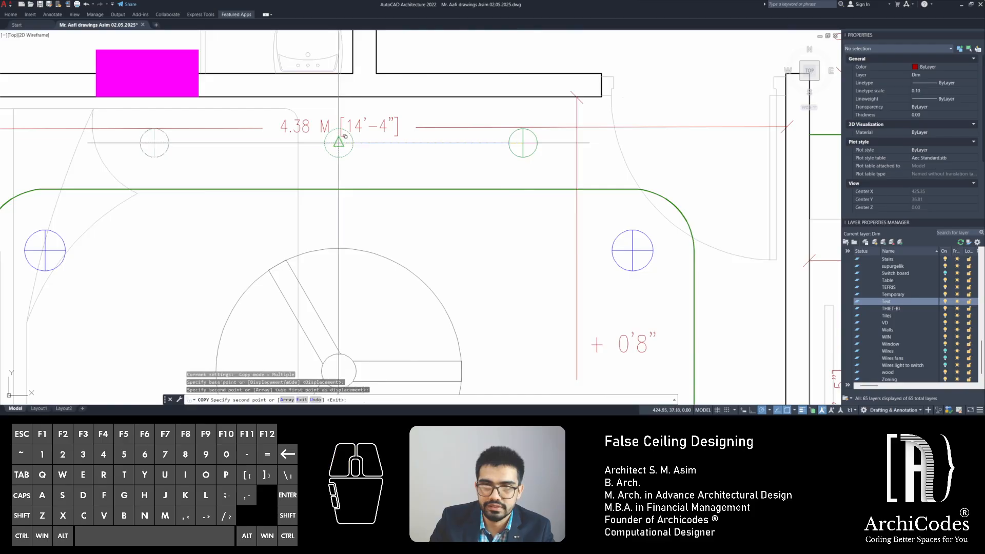
key(Escape)
Mirror the three green lights about the horizontal line through the ceiling fan's centre, keeping the originals
click(513, 155)
click(338, 156)
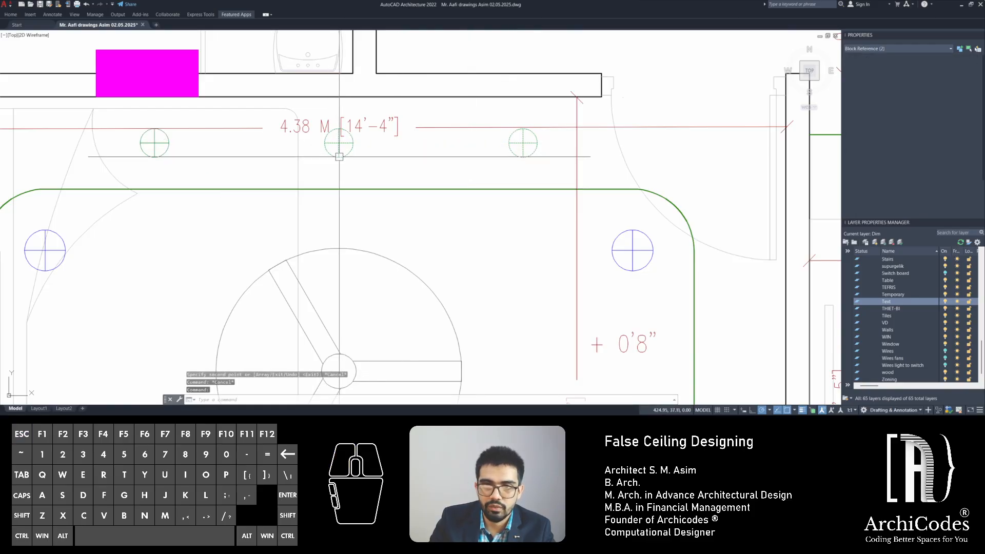
click(165, 153)
scroll(332, 146, down, 5)
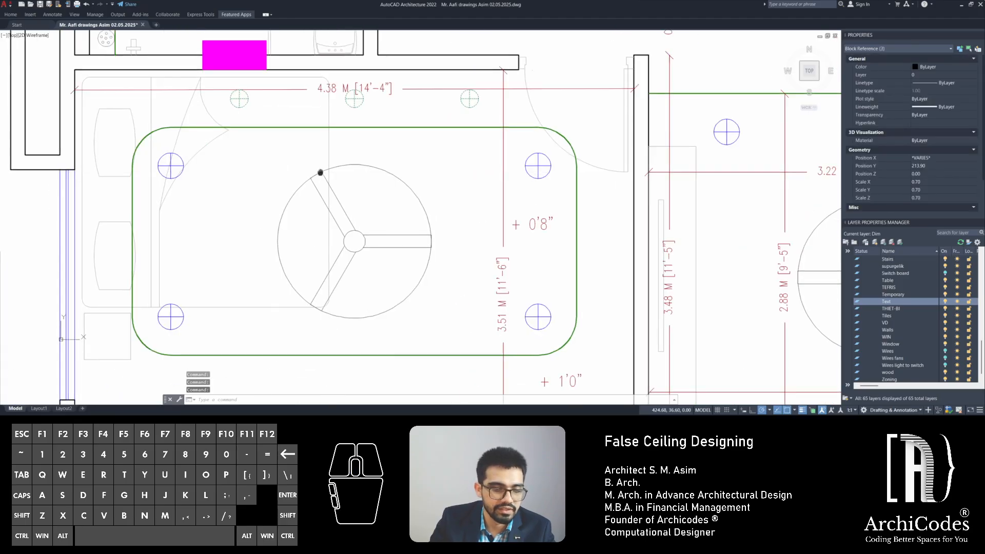
text(mi)
key(space)
scroll(347, 204, up, 4)
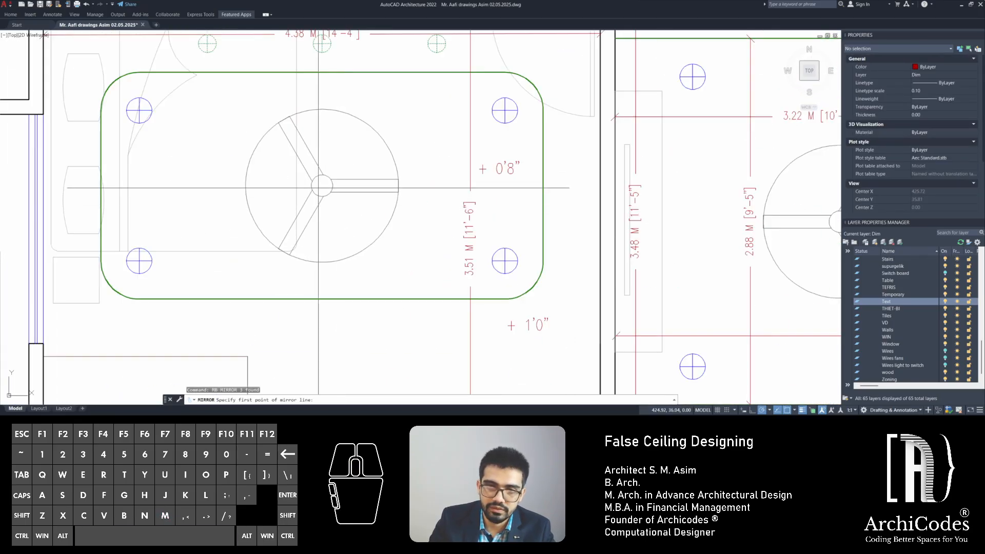
click(334, 200)
click(434, 184)
key(space)
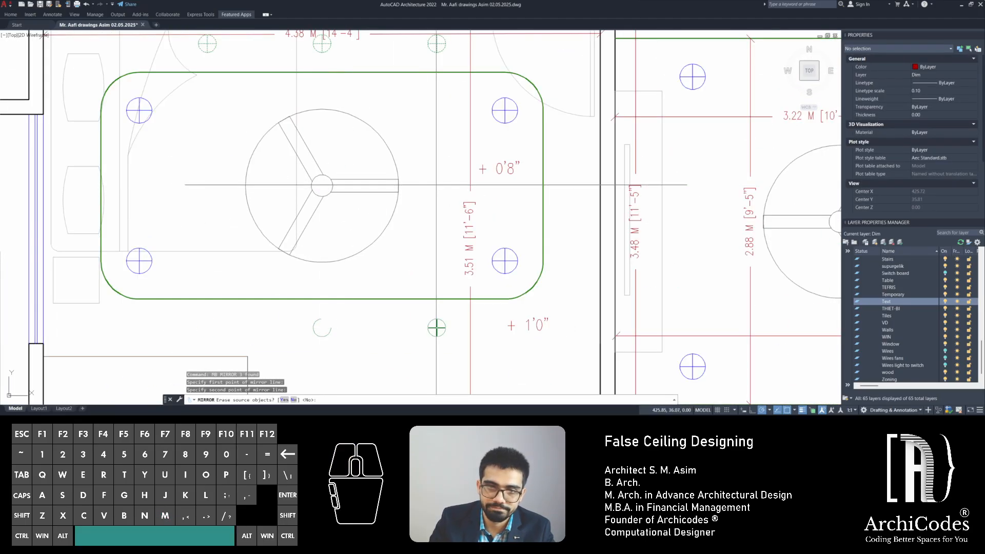
key(Escape)
key(Escape)
Examine the lower-left bedroom's green lights, wardrobe corner and ceiling border, comparing them with the upper-left bedroom's ceiling layout
scroll(333, 223, down, 2)
middle_drag(332, 222, 315, 214)
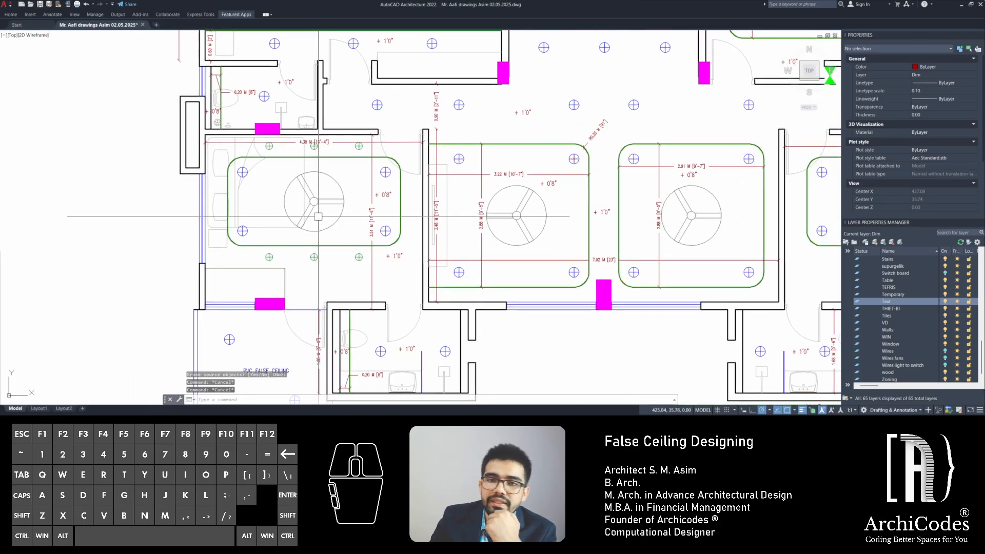
scroll(318, 221, up, 4)
scroll(354, 212, down, 3)
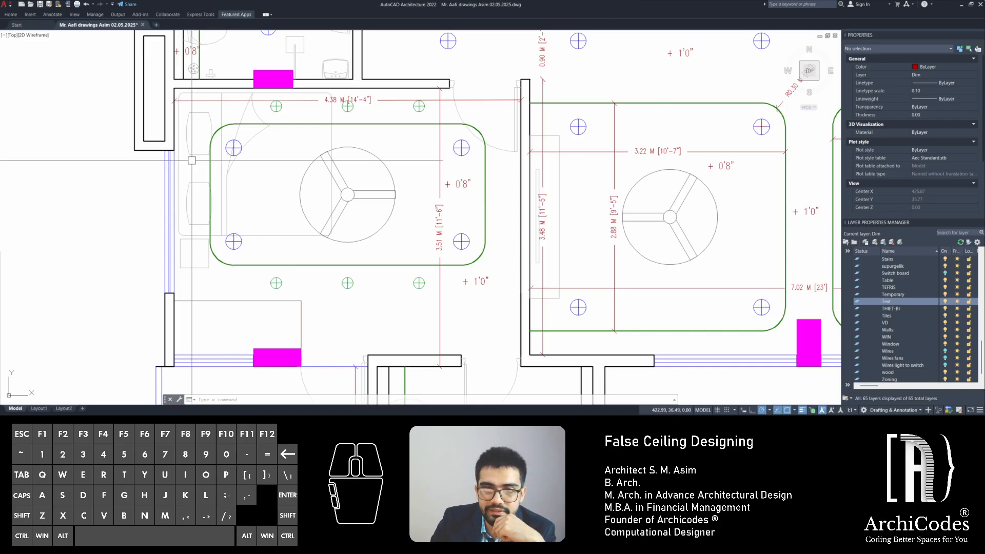
scroll(192, 161, down, 5)
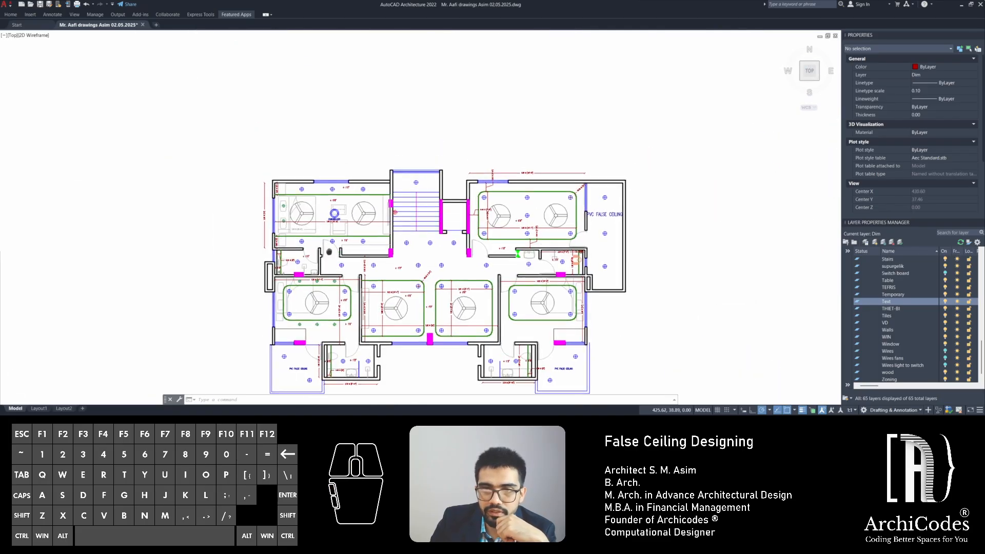
scroll(284, 239, up, 5)
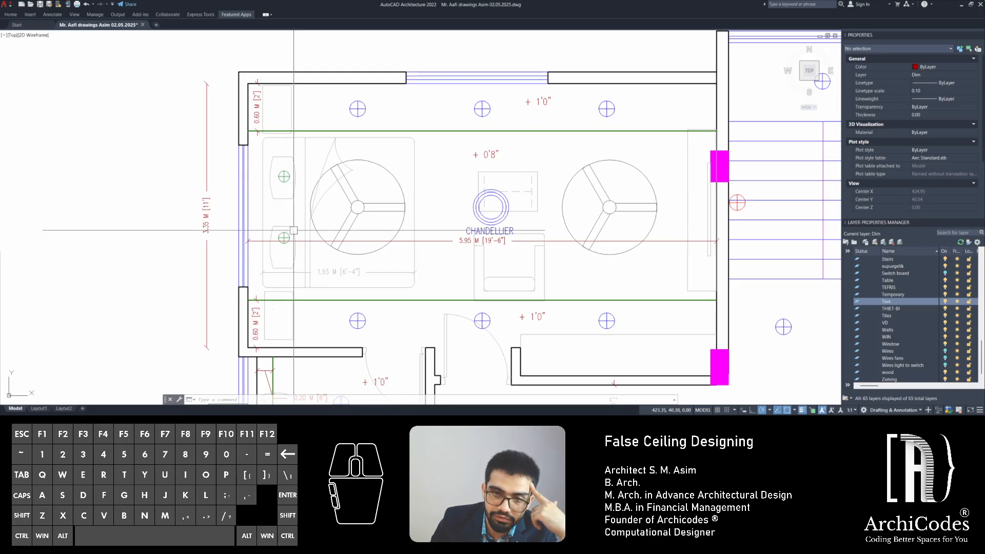
scroll(314, 182, down, 5)
scroll(258, 296, up, 3)
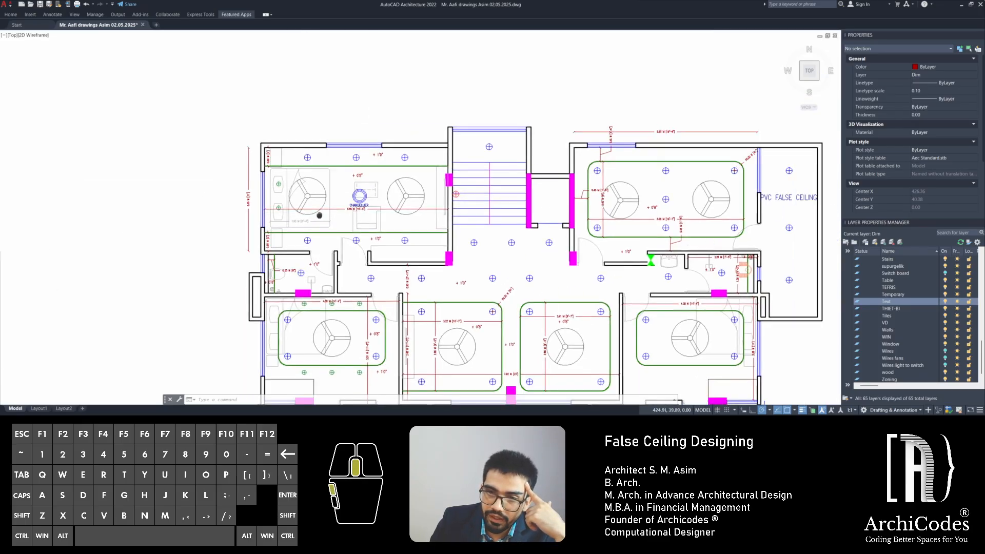
scroll(258, 297, up, 2)
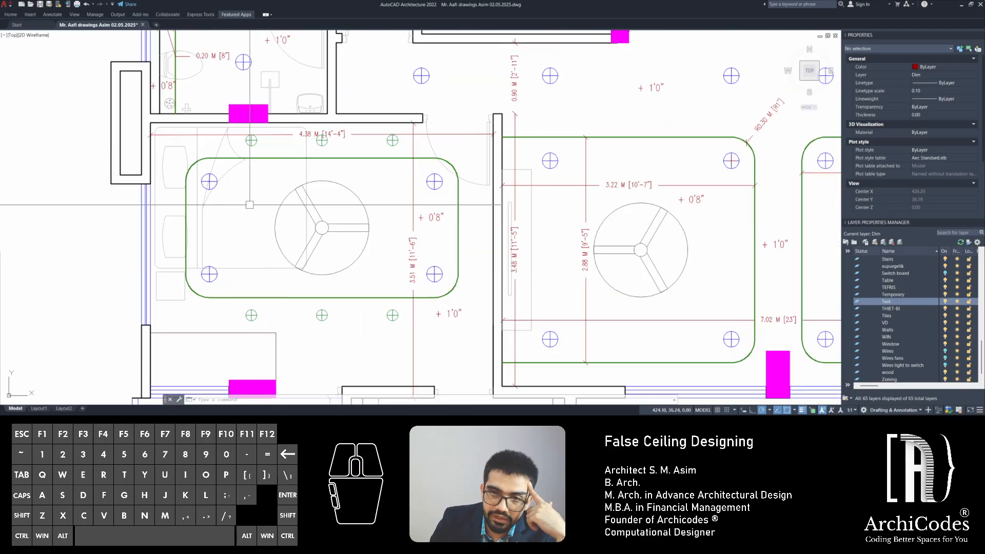
middle_drag(358, 312, 360, 235)
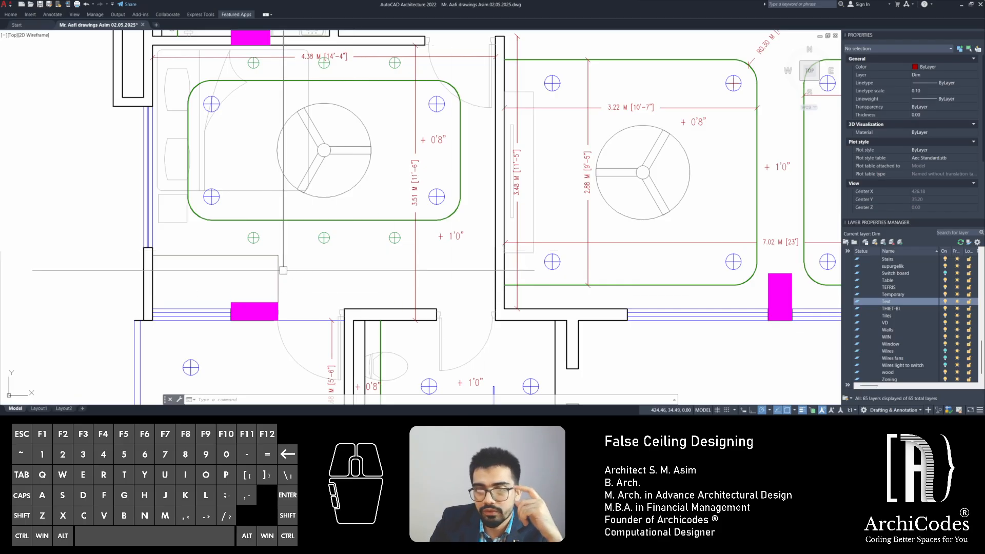
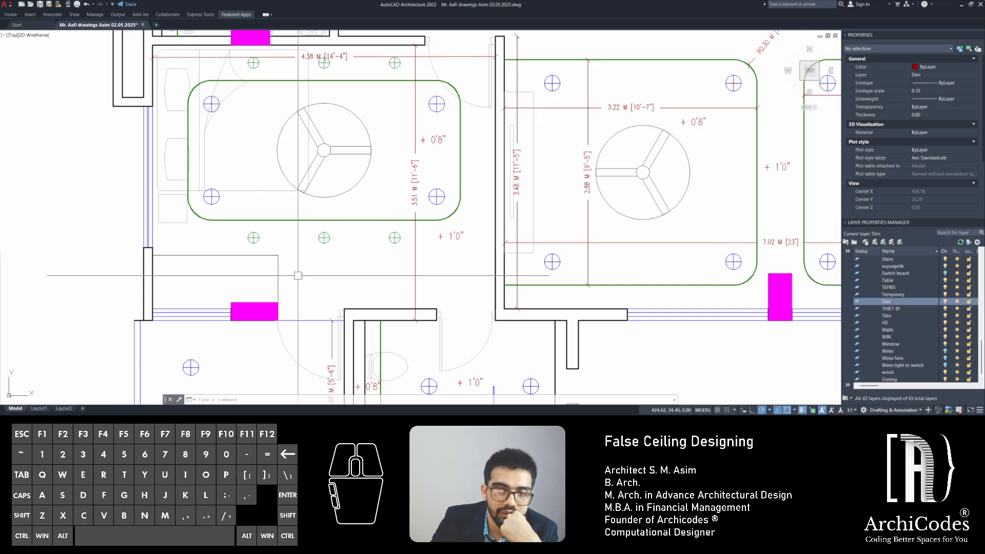
middle_drag(407, 276, 334, 268)
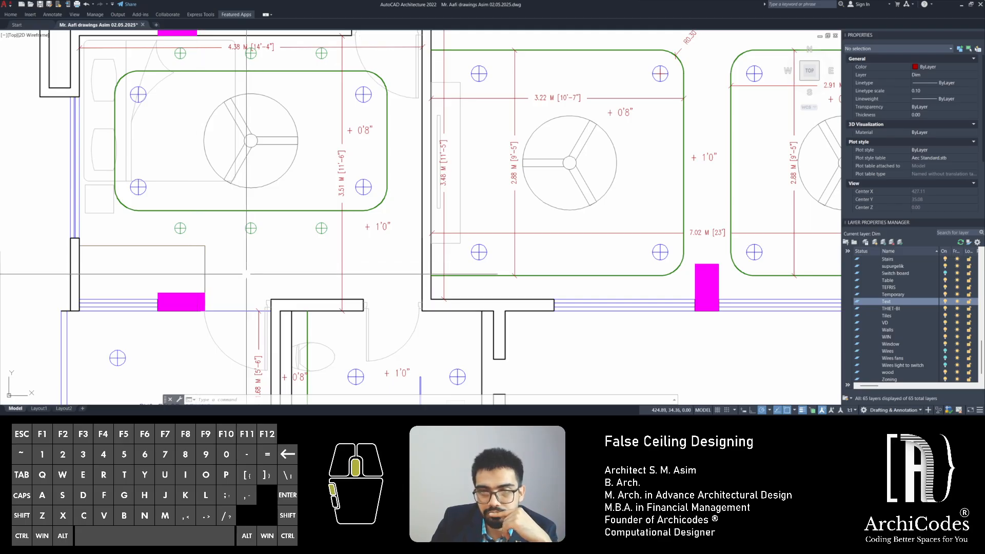
middle_drag(247, 274, 196, 288)
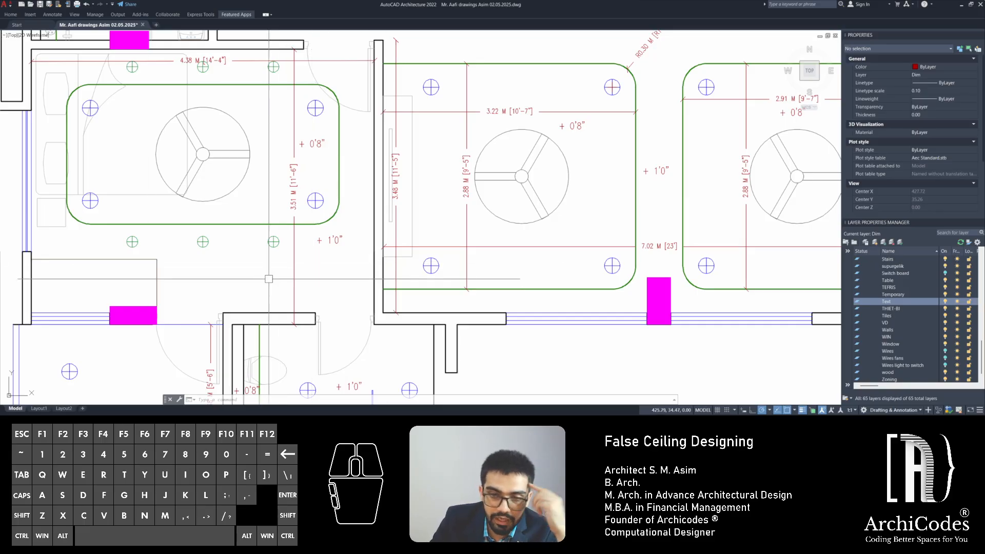
Stretch the lower end of the lower-left bedroom's vertical room dimension to the inner face of the bathroom wall
click(295, 279)
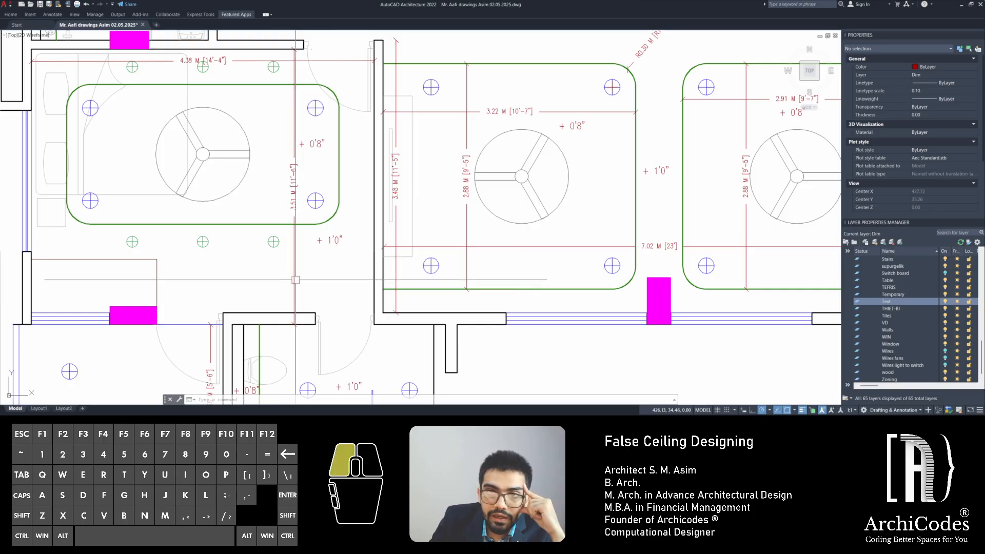
click(311, 324)
middle_drag(311, 313, 319, 324)
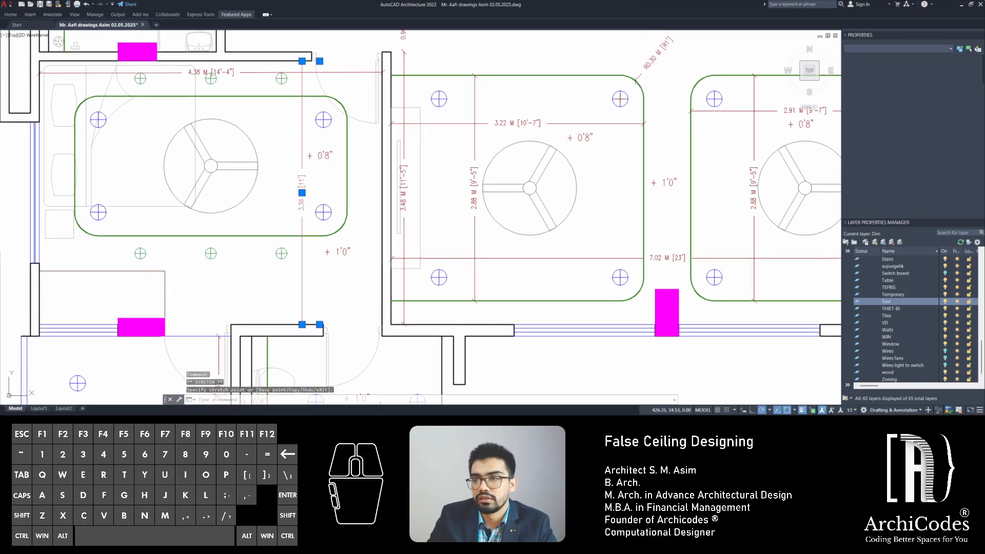
Look over the Second Floor False Ceiling Plan and the neighbouring plans, and examine the dated First Floor False Ceiling Plan
key(Escape)
key(Escape)
scroll(352, 282, down, 6)
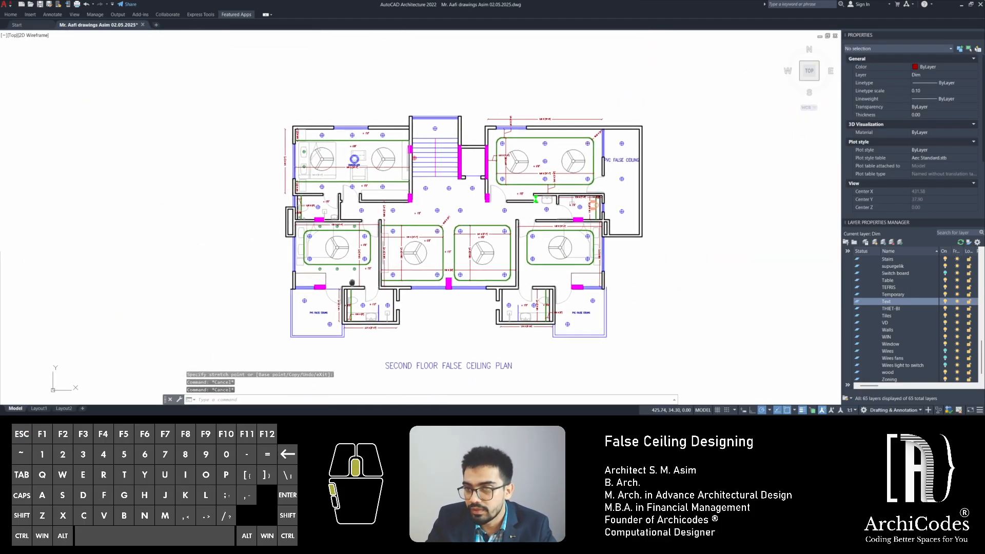
middle_drag(352, 282, 560, 191)
scroll(564, 192, down, 6)
middle_drag(380, 218, 246, 294)
scroll(628, 153, up, 3)
middle_drag(593, 204, 548, 283)
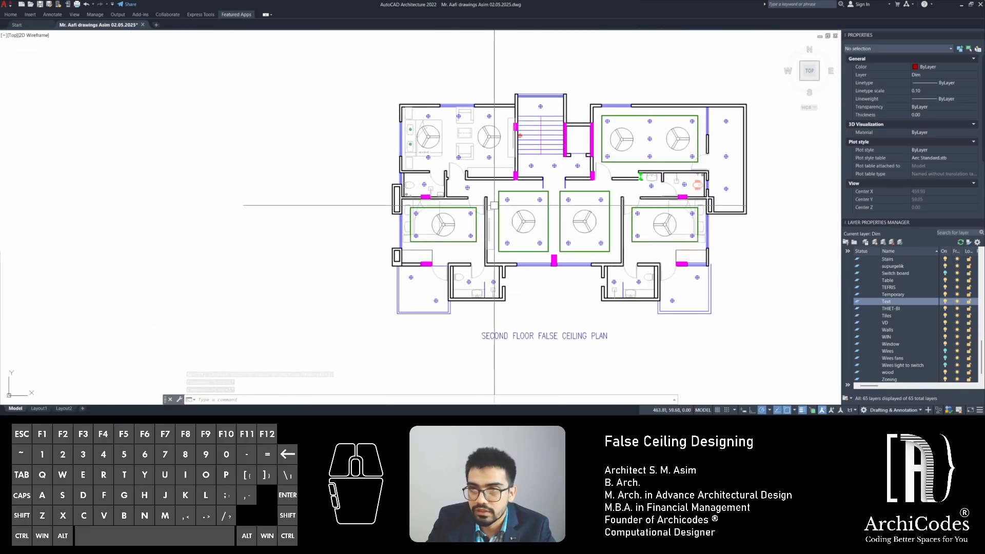
middle_drag(493, 207, 395, 210)
scroll(517, 216, down, 6)
scroll(507, 220, up, 4)
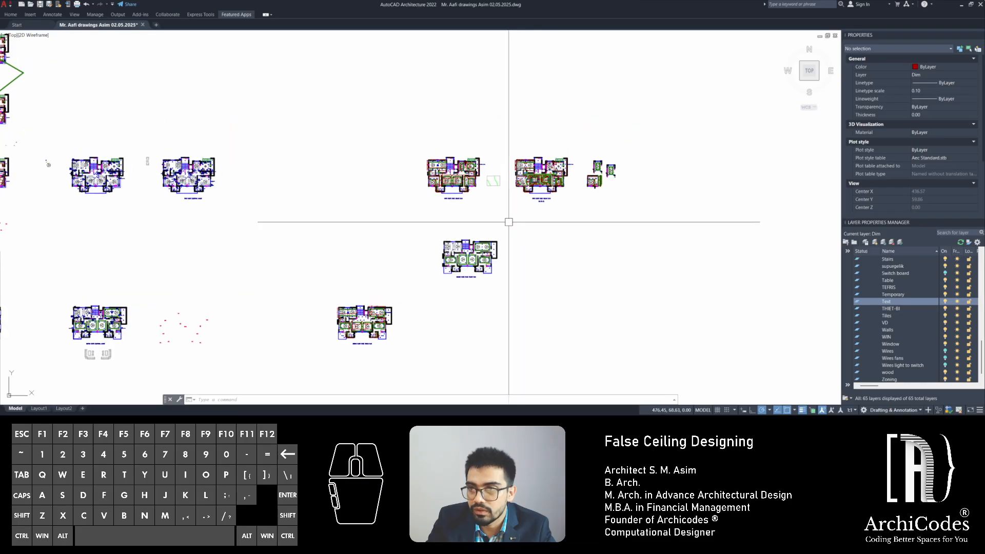
scroll(568, 160, up, 4)
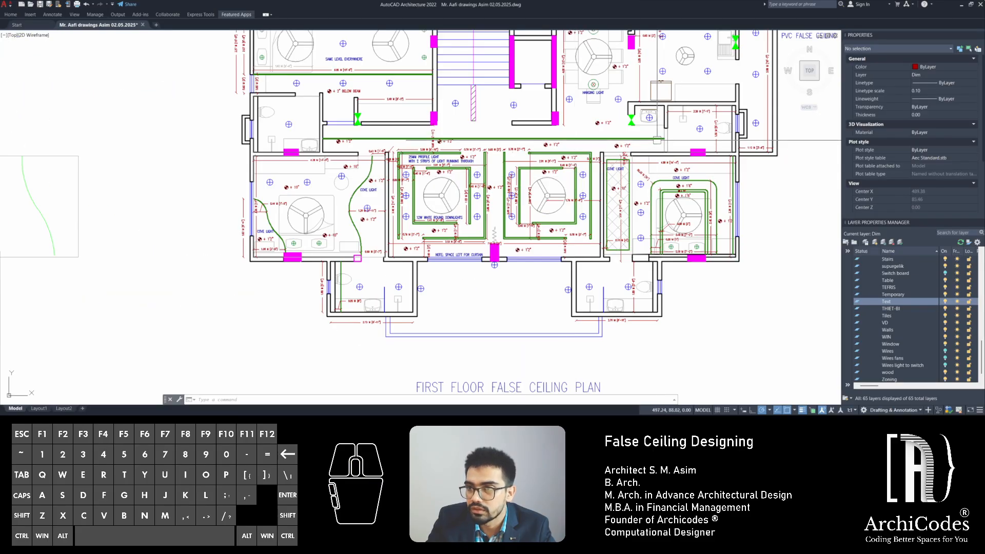
scroll(323, 168, up, 6)
click(323, 168)
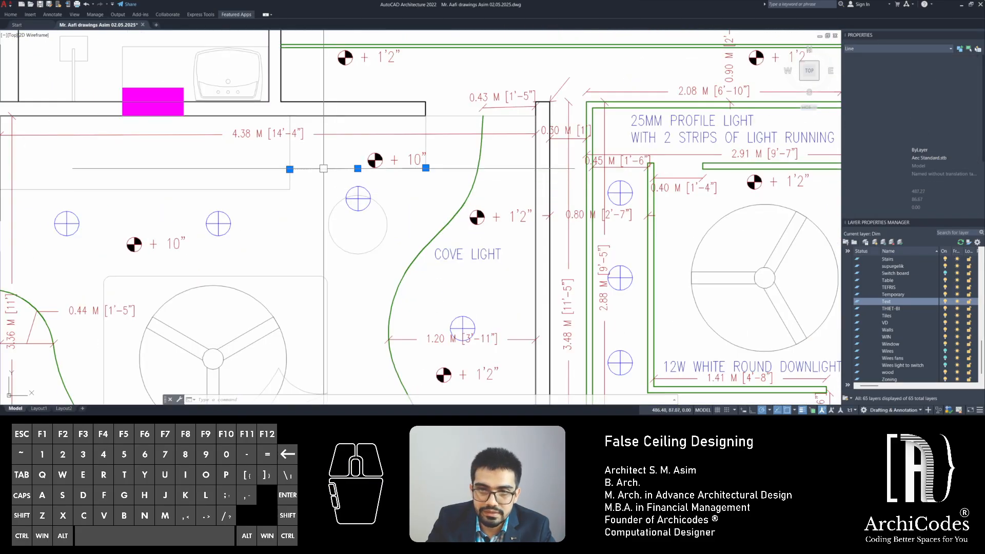
click(429, 142)
click(417, 145)
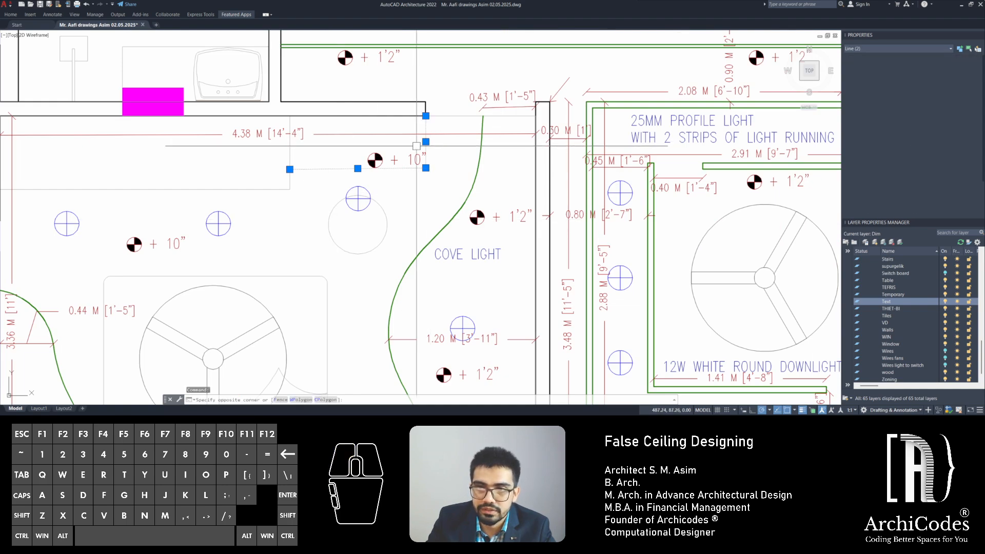
scroll(296, 123, up, 4)
click(290, 131)
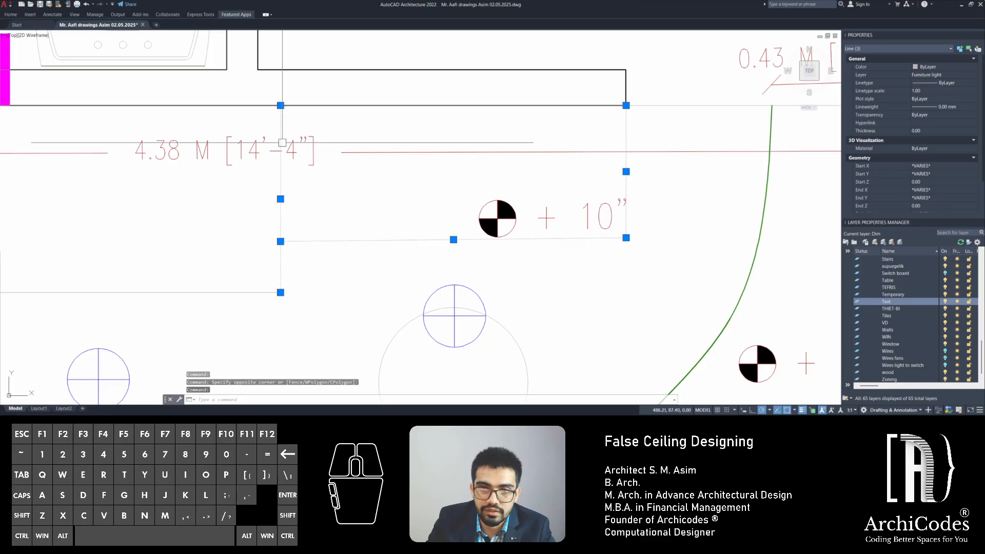
shift+click(267, 124)
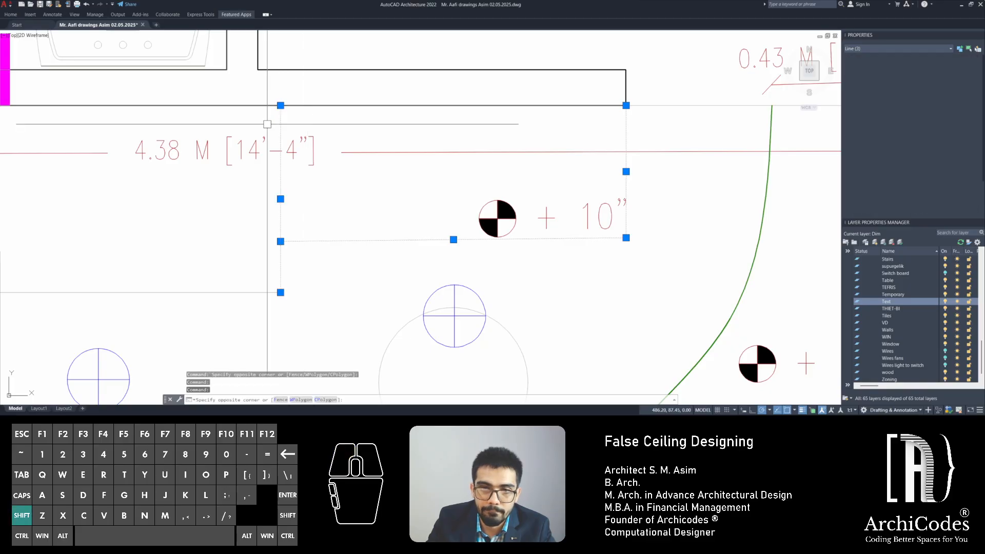
shift+click(277, 257)
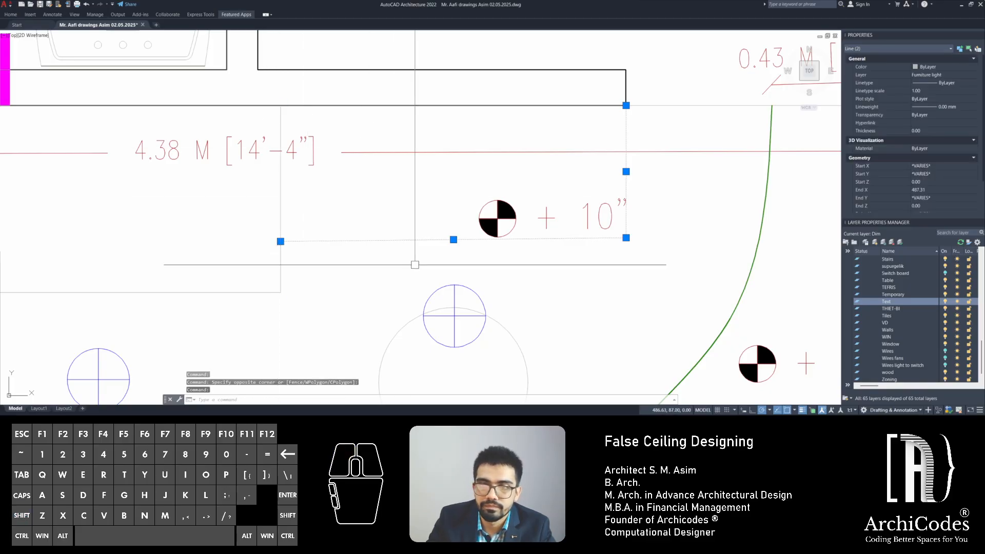
click(454, 308)
text(c)
key(Return)
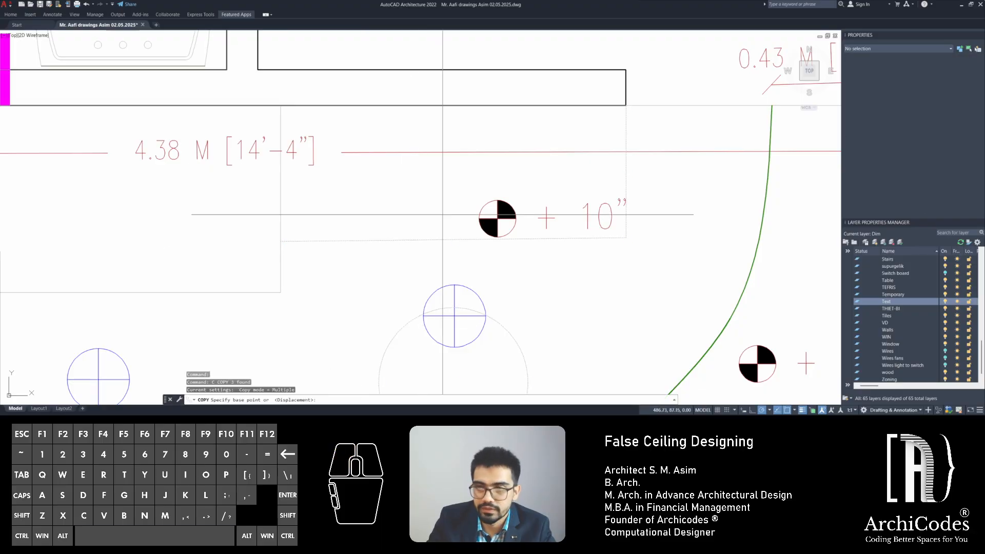
click(443, 215)
scroll(443, 214, down, 8)
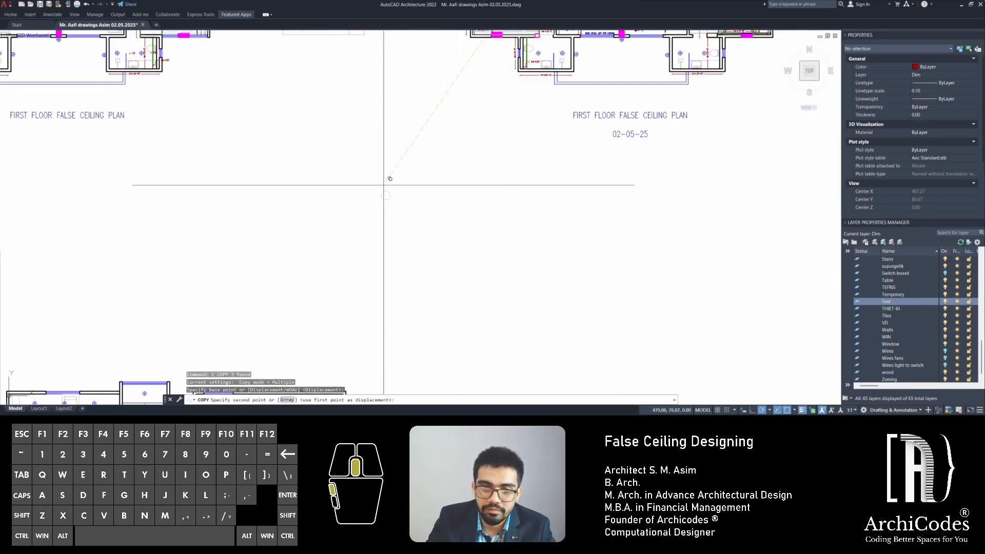
scroll(383, 185, down, 6)
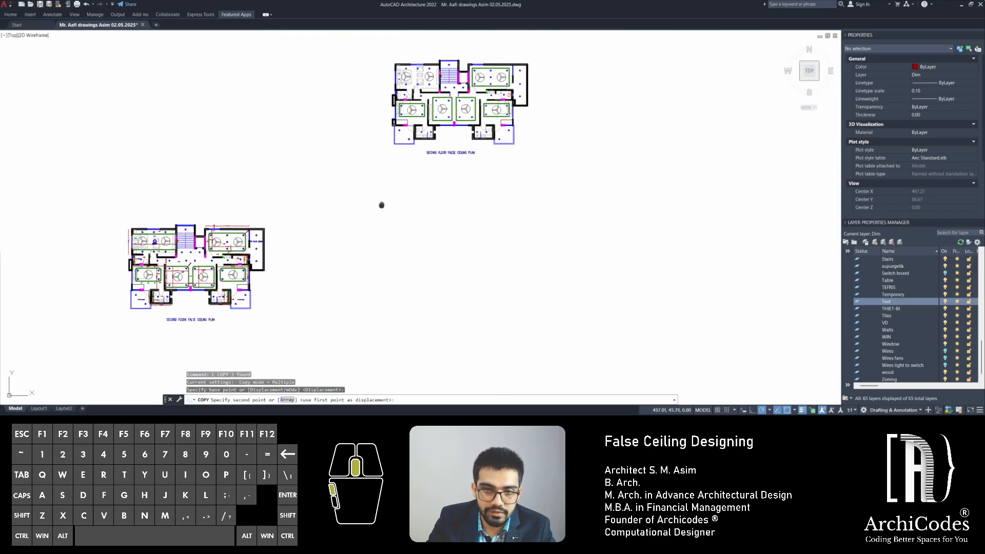
mouse_move(382, 204)
middle_down()
mouse_move(463, 159)
mouse_move(420, 232)
middle_up()
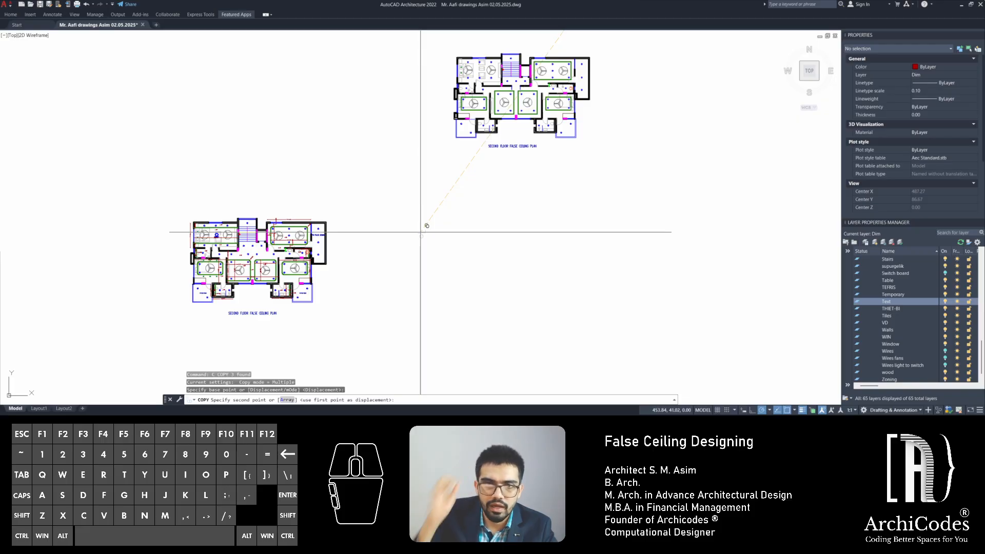
scroll(195, 236, up, 3)
scroll(255, 198, down, 2)
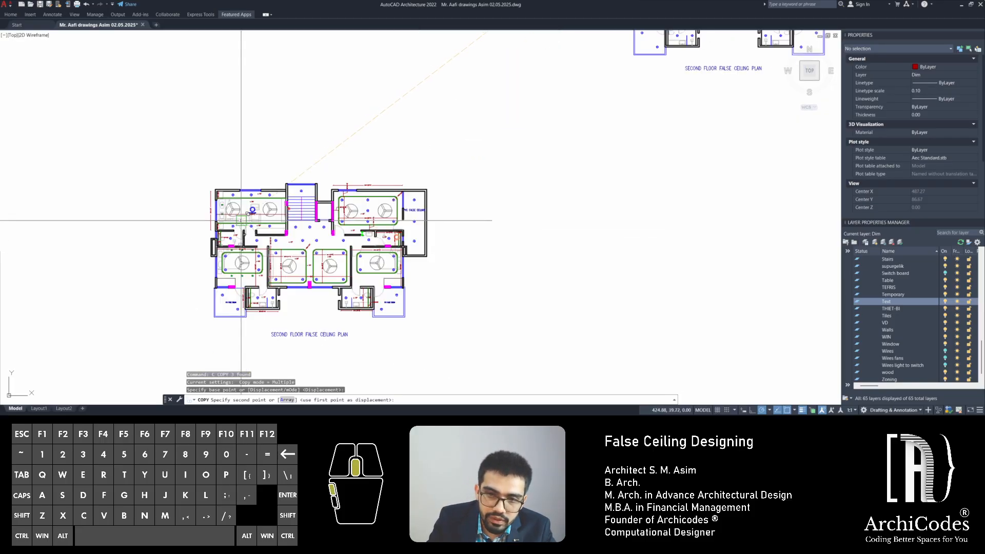
scroll(266, 195, up, 3)
scroll(266, 195, up, 4)
scroll(328, 241, down, 4)
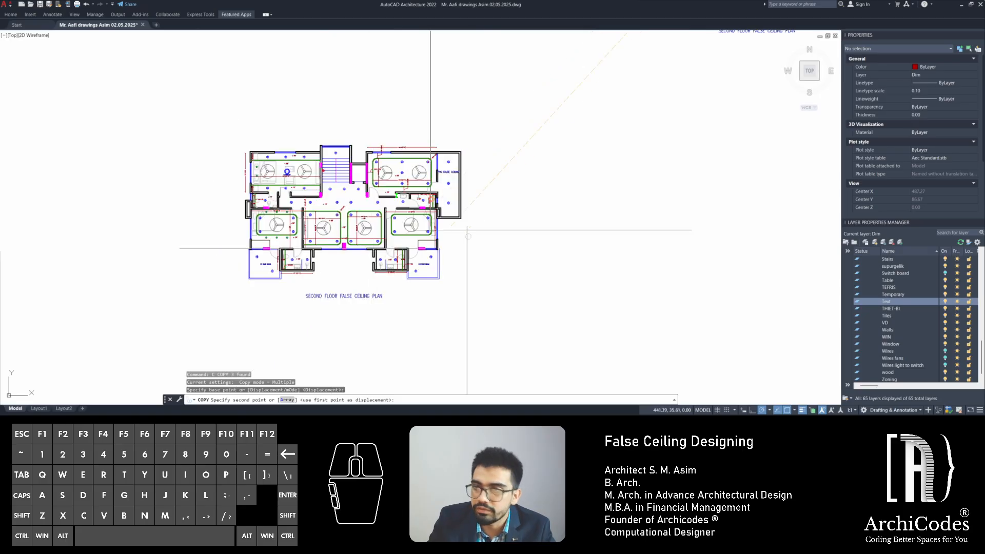
scroll(362, 263, up, 6)
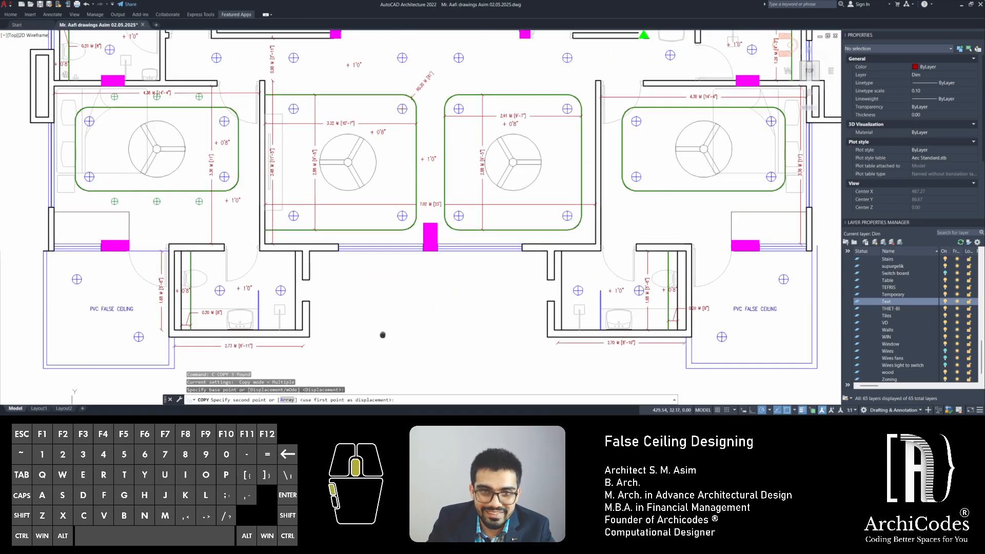
scroll(332, 264, up, 2)
scroll(281, 235, down, 5)
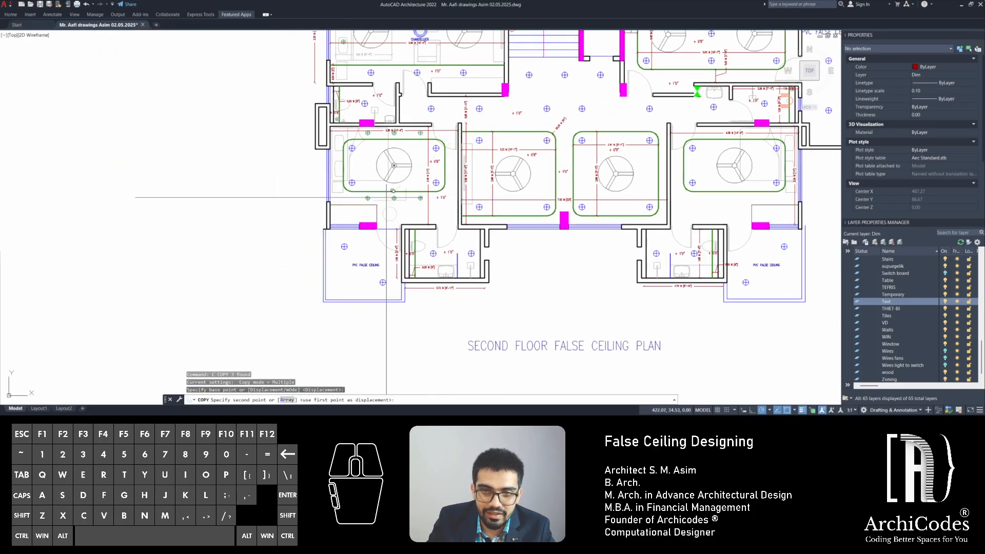
key(Escape)
Delete the older Second Floor False Ceiling Plan without dimensions that stands above the completed one
scroll(214, 215, down, 3)
middle_drag(157, 215, 455, 50)
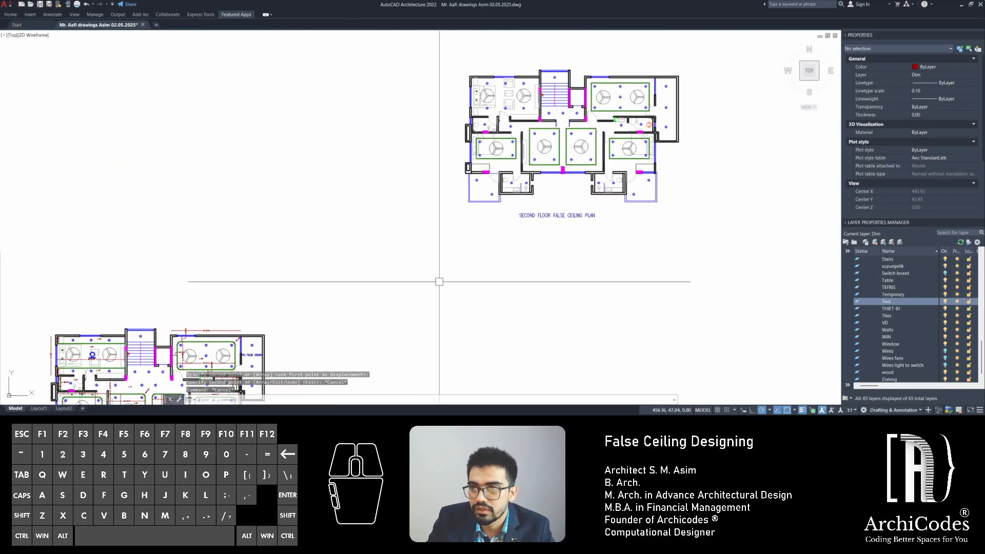
click(428, 47)
click(720, 280)
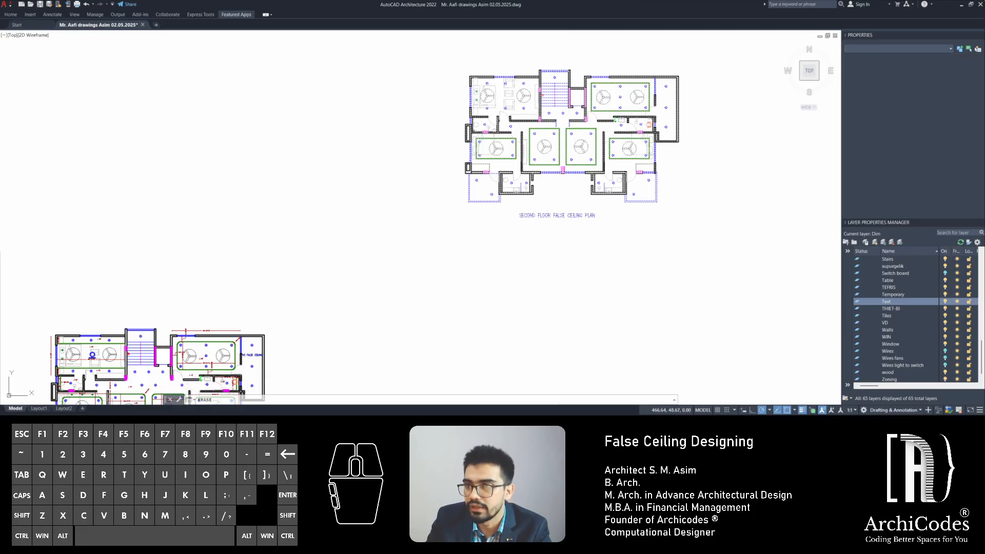
key(Delete)
Try to copy the completed Second Floor False Ceiling Plan with its title into the empty area beside it
middle_drag(440, 294, 583, 102)
click(103, 100)
click(459, 328)
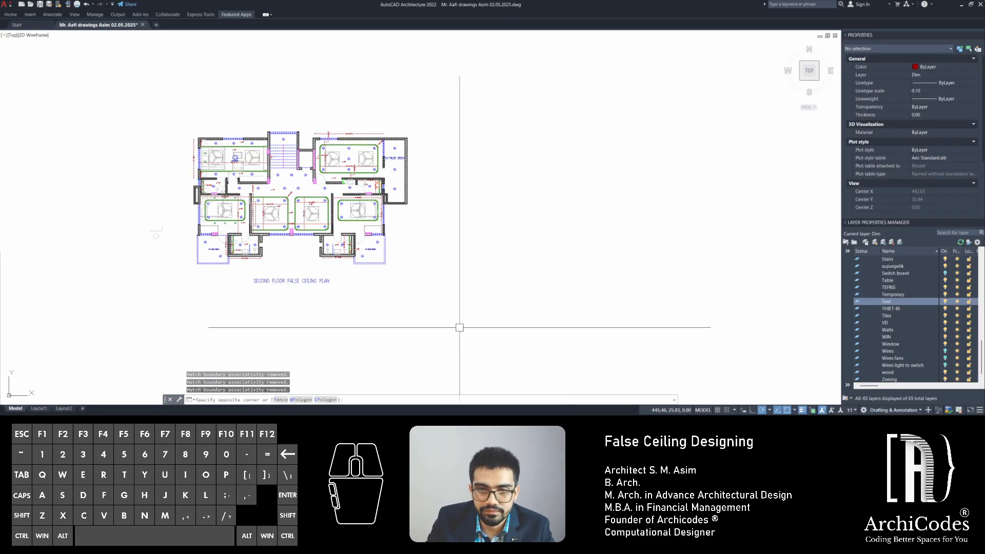
middle_drag(469, 294, 402, 367)
text(c)
key(space)
scroll(371, 308, down, 2)
click(362, 277)
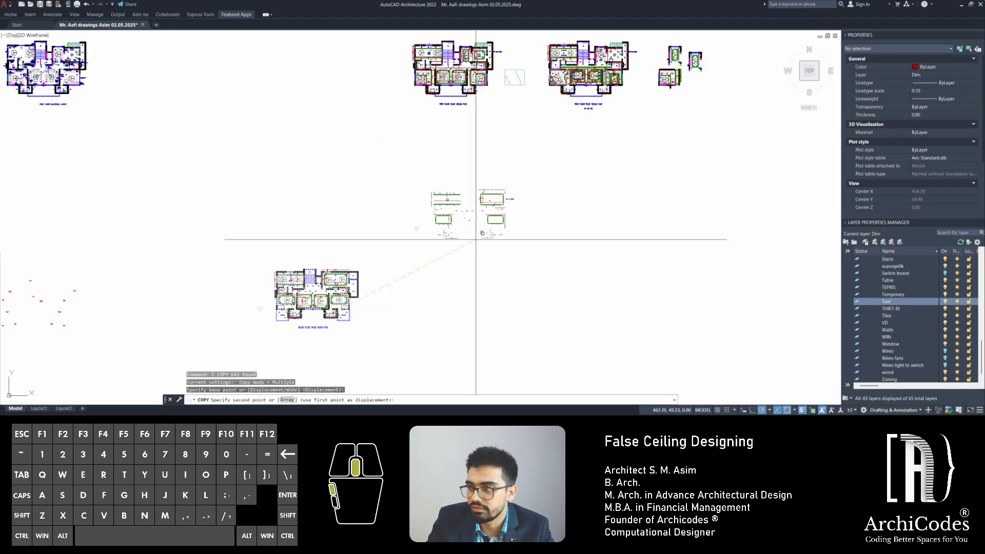
middle_drag(475, 237, 370, 281)
scroll(338, 289, down, 5)
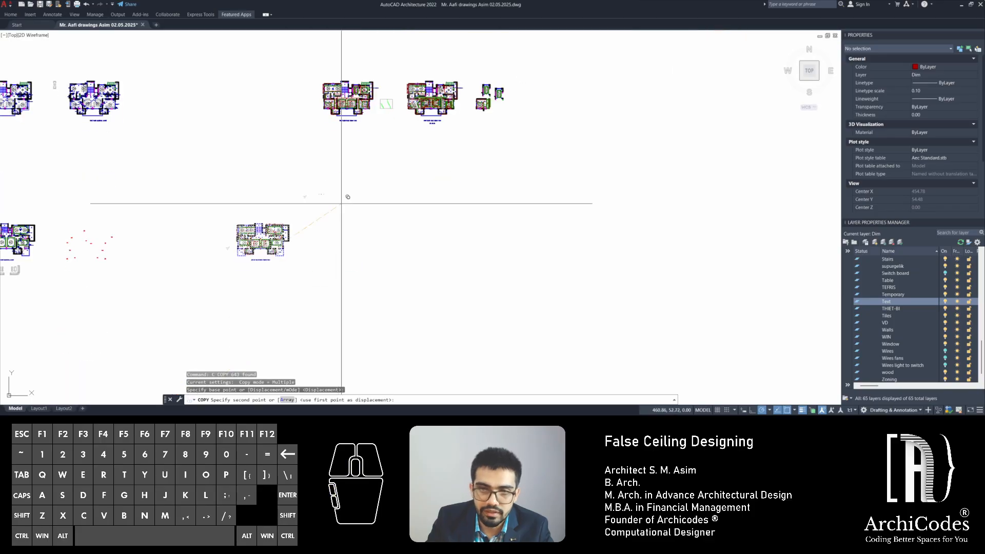
click(347, 251)
key(Escape)
key(Escape)
key(Escape)
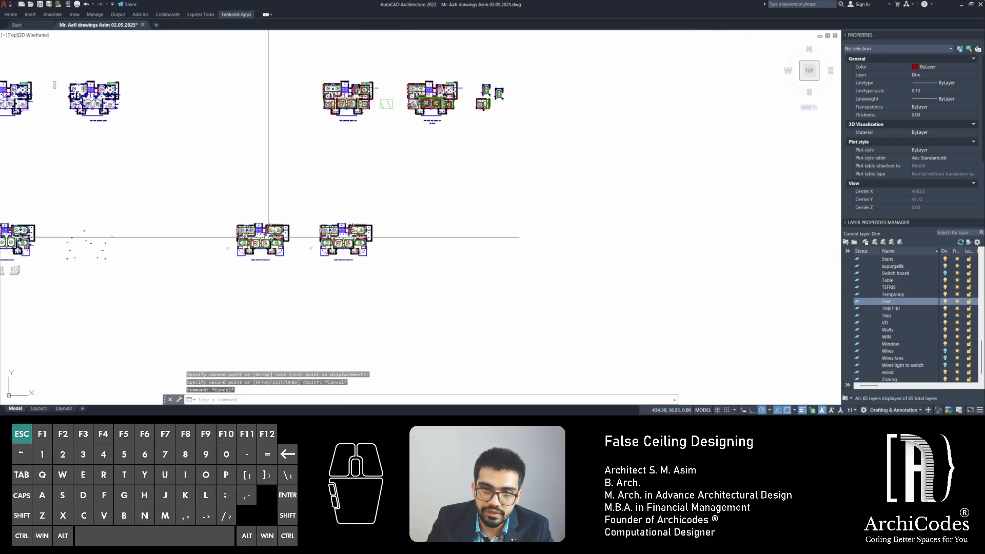
key(ctrl+z)
Move the completed Second Floor False Ceiling Plan with its title to the right, beneath the undated First Floor False Ceiling Plan
scroll(281, 228, up, 3)
key(Escape)
key(Escape)
scroll(106, 182, down, 2)
scroll(106, 182, down, 2)
click(88, 159)
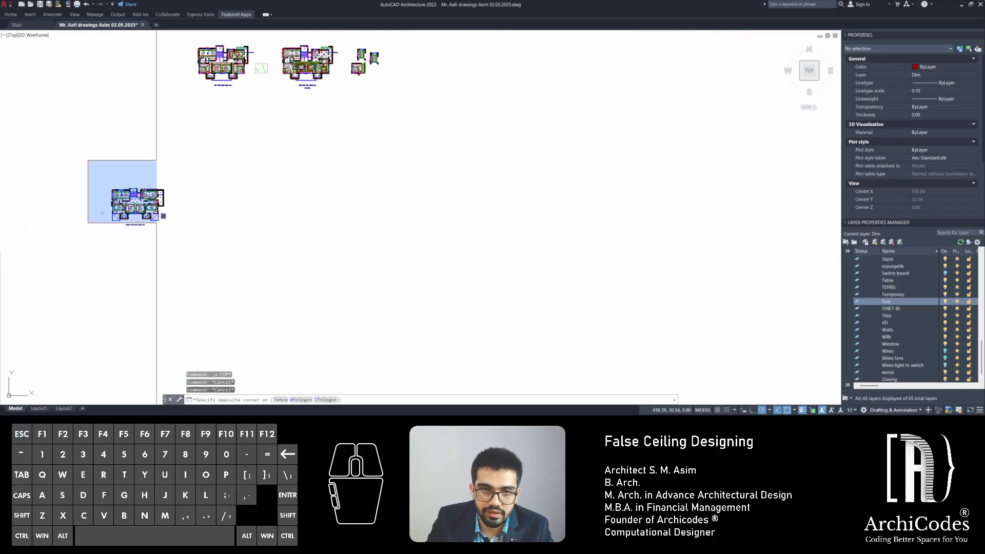
click(216, 257)
middle_drag(215, 257, 188, 253)
text(m)
key(space)
click(215, 271)
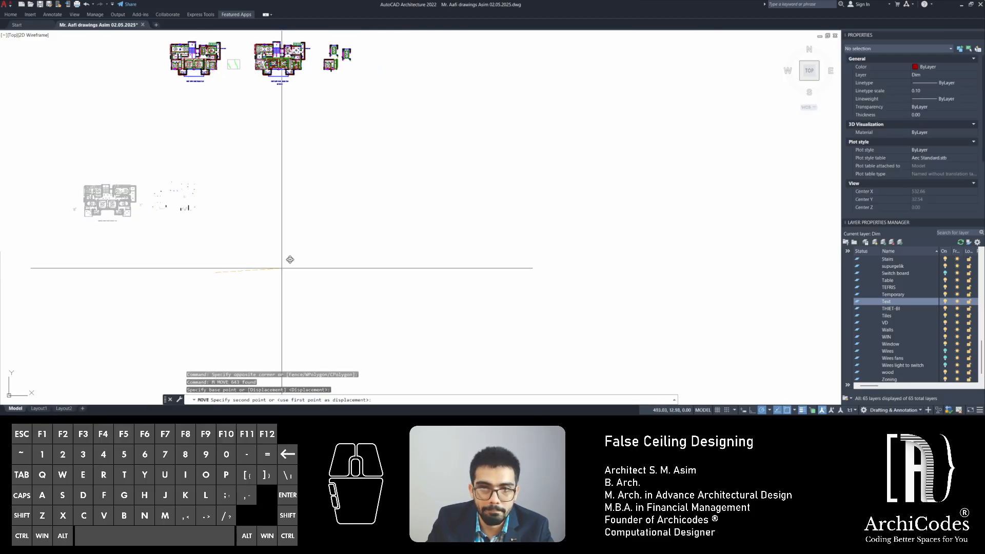
click(296, 265)
key(Escape)
key(Escape)
Copy the whole Second Floor False Ceiling Plan with its title horizontally to the right, beneath the dated First Floor False Ceiling Plan
scroll(242, 48, up, 6)
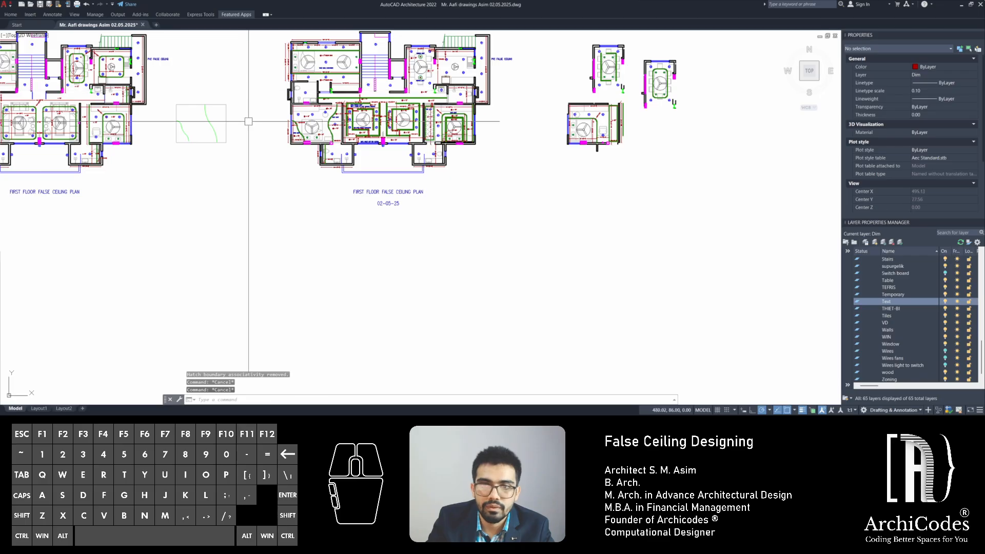
middle_drag(308, 170, 495, 200)
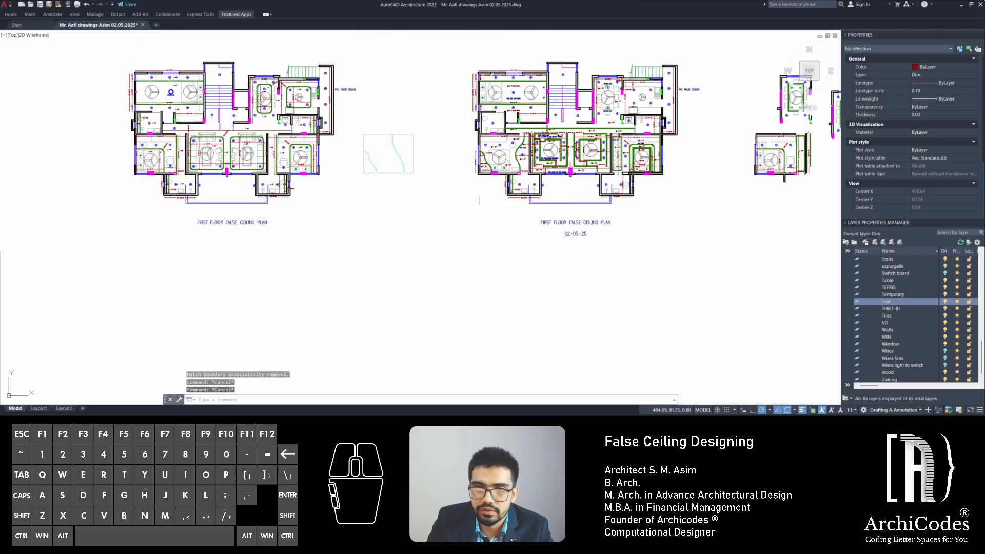
scroll(578, 200, down, 5)
middle_drag(564, 285, 415, 113)
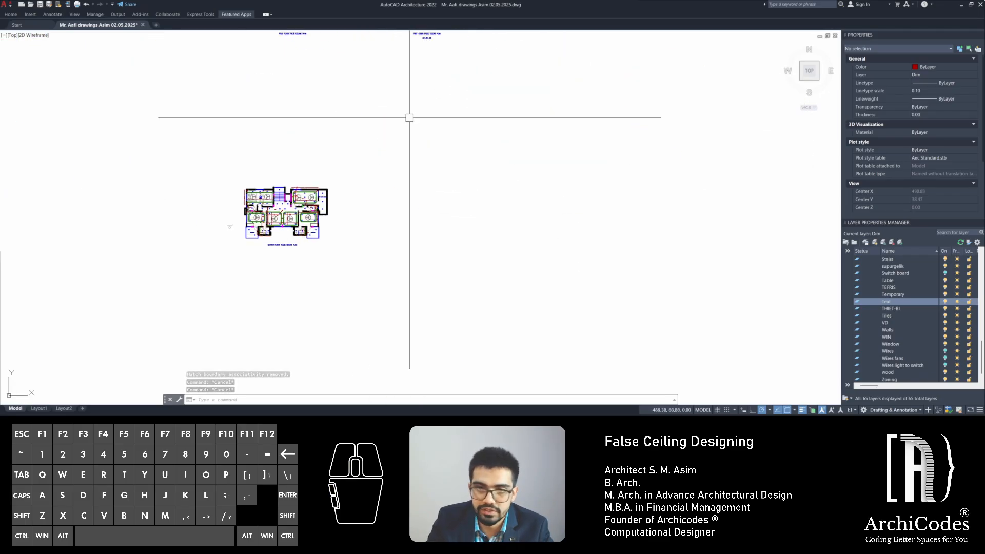
scroll(291, 241, up, 5)
key(Escape)
click(102, 67)
click(418, 292)
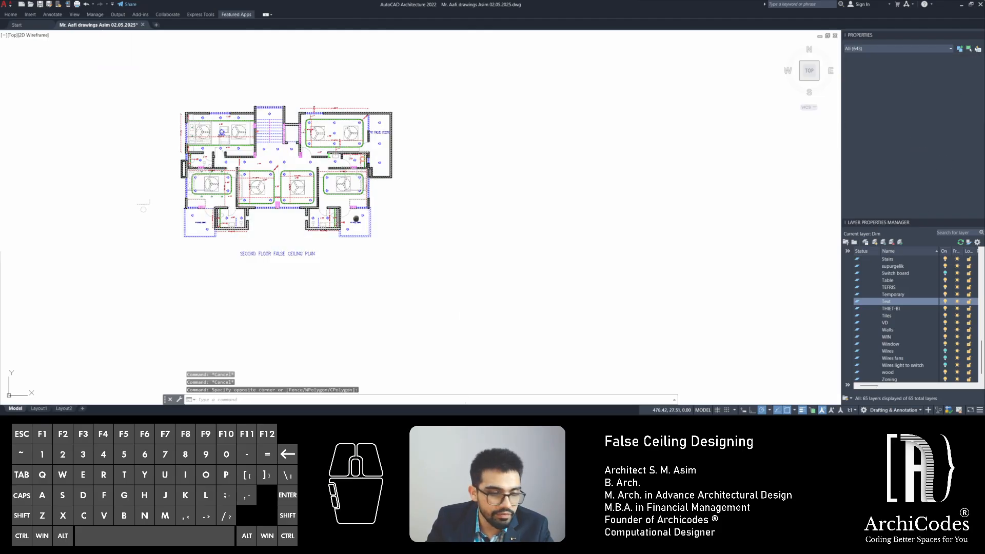
middle_drag(399, 324, 300, 240)
text(c)
key(space)
click(275, 252)
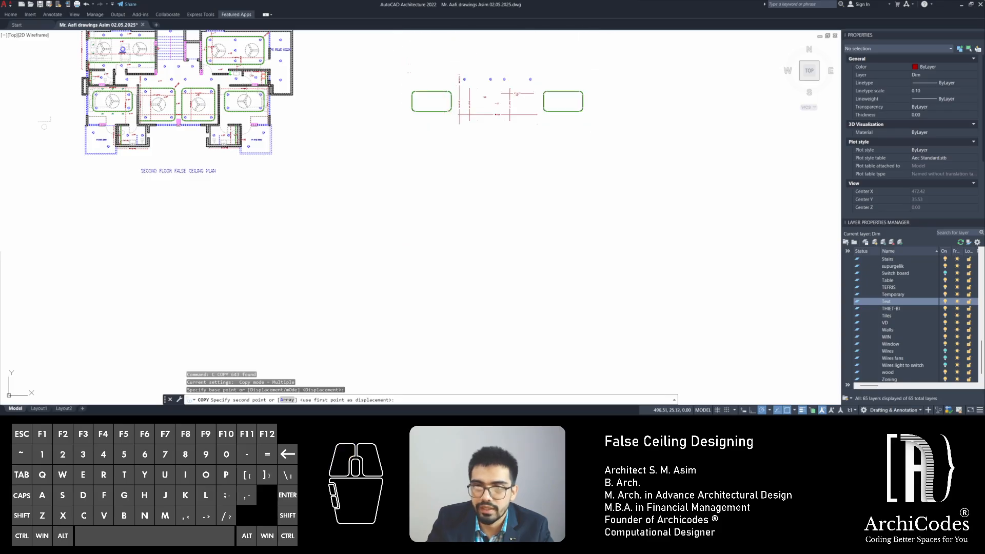
click(593, 252)
key(Escape)
key(Escape)
key(Escape)
Copy the title text of the right-hand Second Floor False Ceiling Plan straight down to just below itself
click(496, 171)
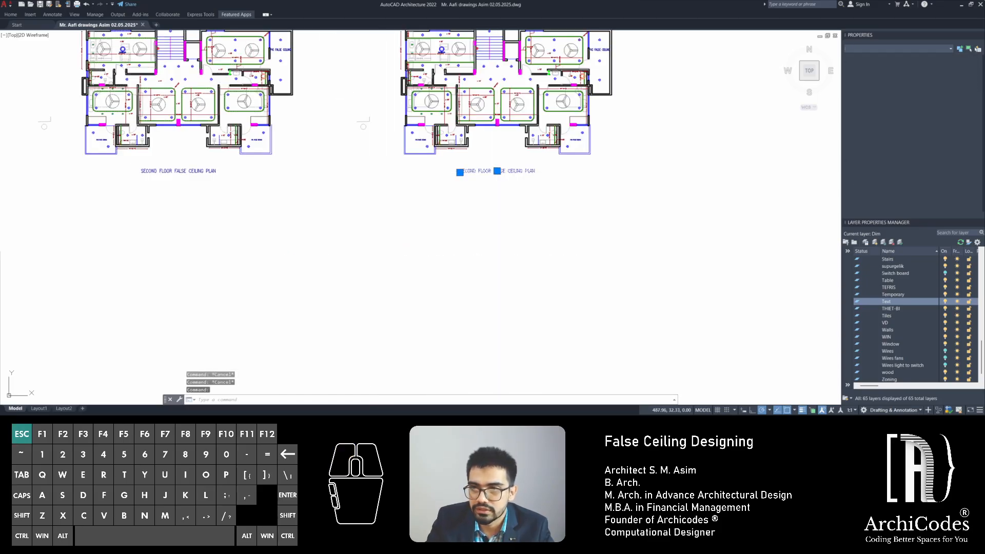
text(c)
key(space)
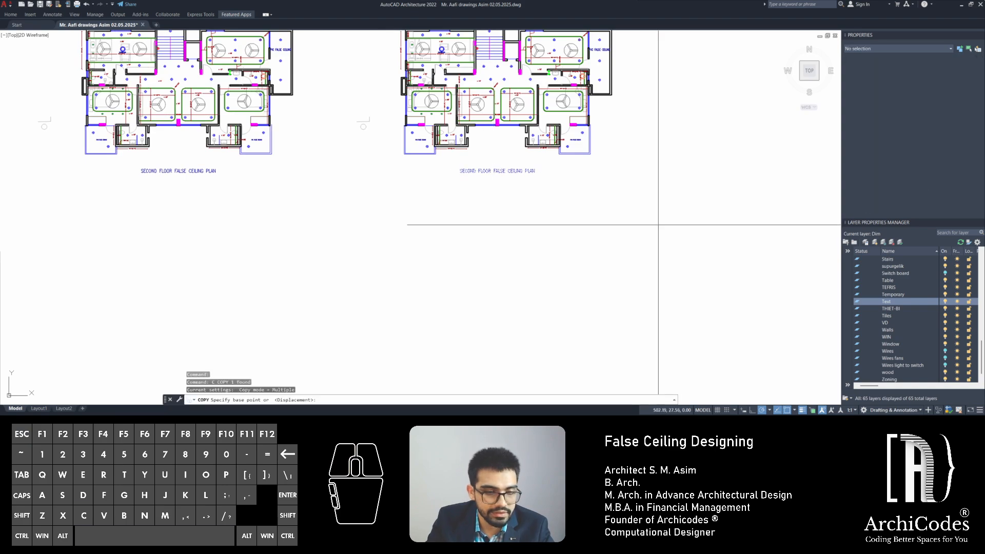
click(662, 220)
click(662, 238)
key(Escape)
key(Escape)
key(Escape)
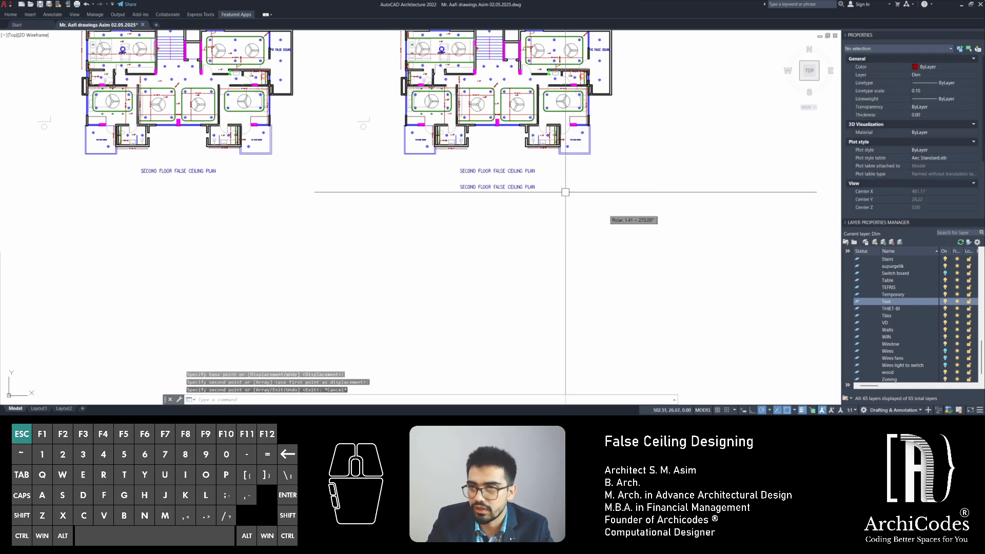
Replace the copied title text under the right-hand plan with the date 22.5.25
scroll(461, 164, up, 5)
click(476, 230)
double_click(490, 231)
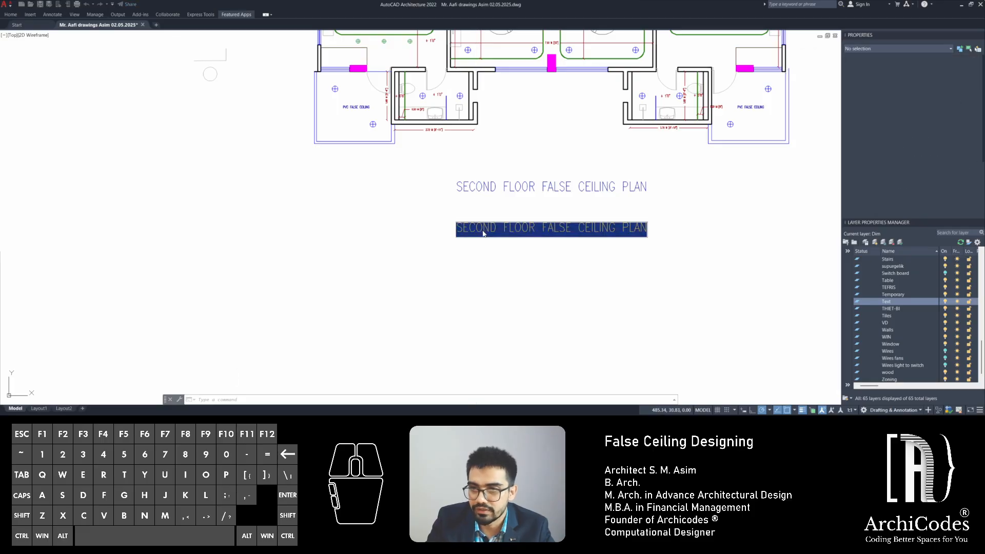
text(22.5.25)
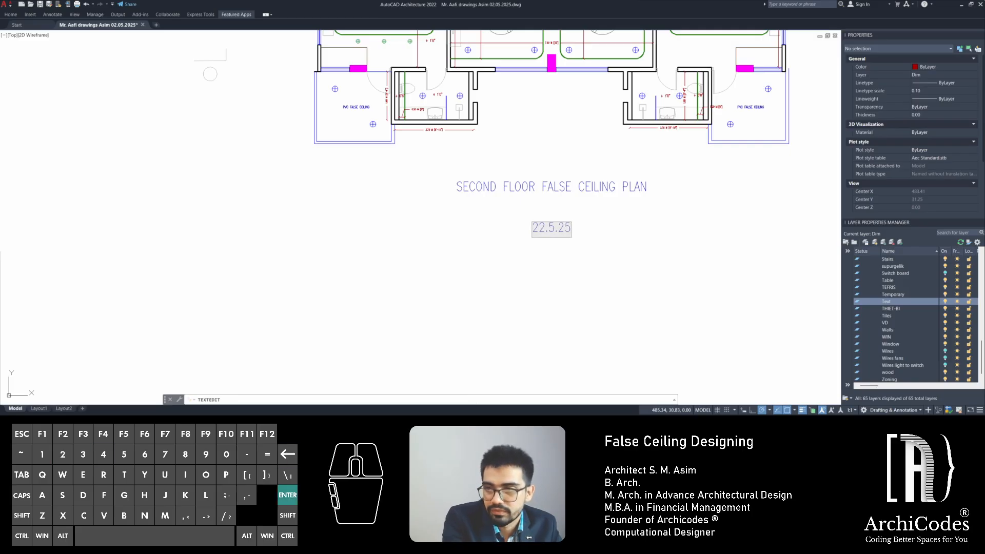
Finish editing the date text beneath the right-hand Second Floor False Ceiling Plan
click(489, 232)
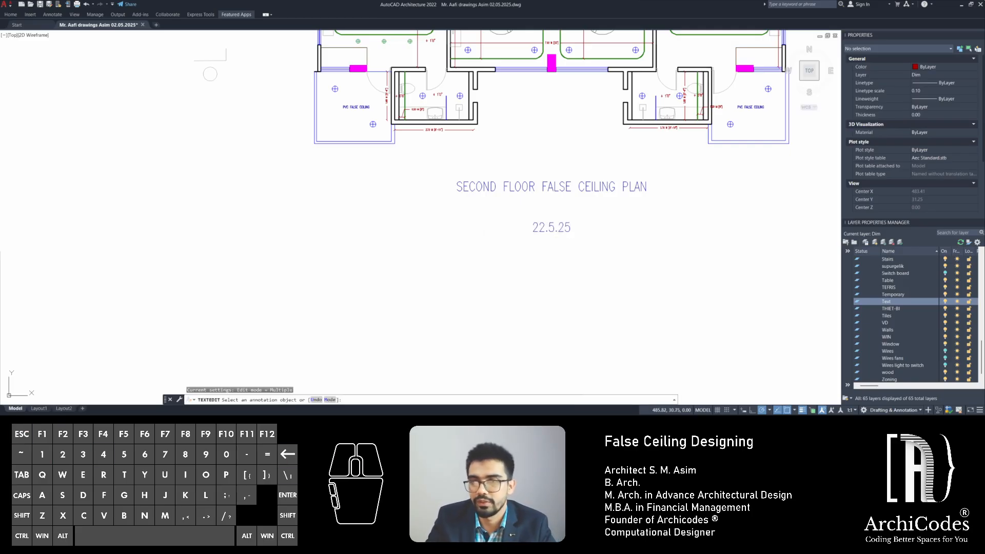
scroll(484, 230, down, 2)
middle_drag(479, 224, 477, 314)
key(Escape)
key(Escape)
key(Escape)
key(Escape)
Rotate the loose desk outline and chair circle beside the dated second floor plan by about 180 degrees
middle_drag(469, 262, 477, 301)
middle_drag(392, 247, 494, 252)
middle_drag(361, 249, 551, 246)
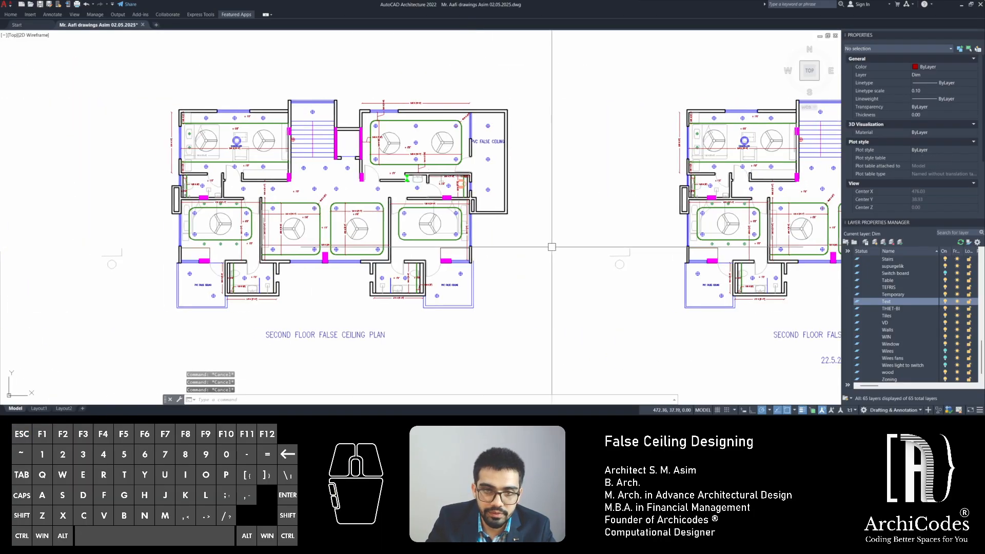
middle_drag(610, 231, 365, 223)
scroll(401, 235, up, 4)
click(395, 216)
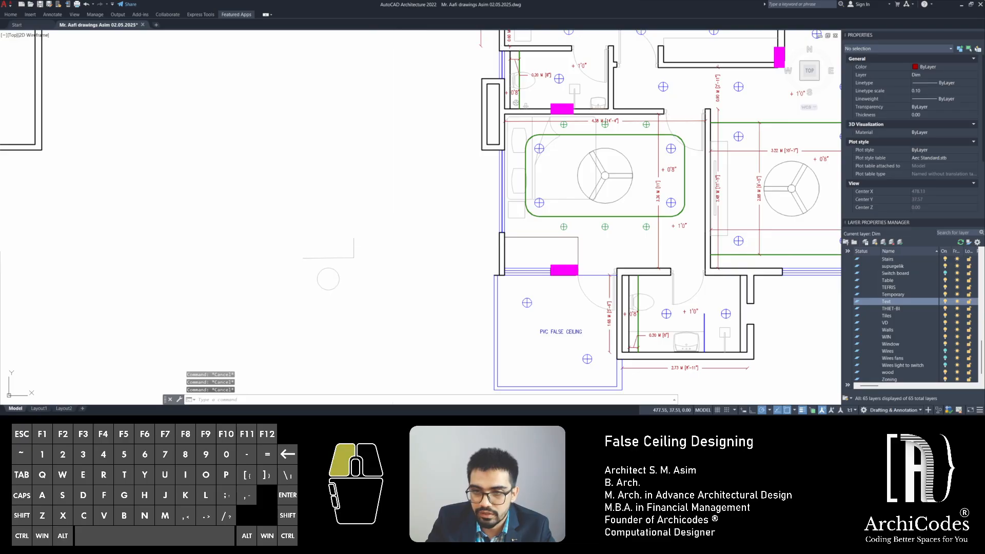
click(251, 328)
middle_drag(251, 329, 273, 307)
text(rt)
key(space)
click(320, 276)
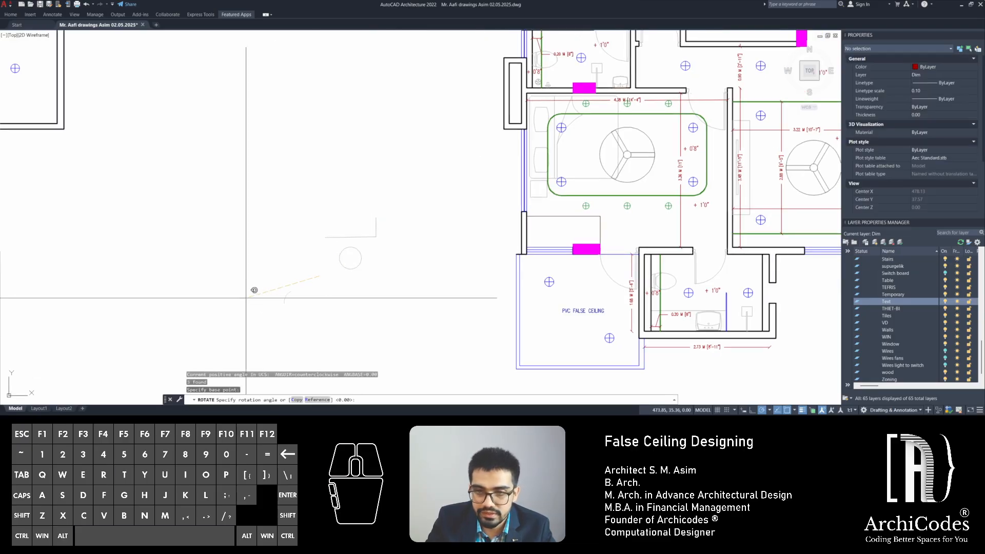
key(Escape)
key(Escape)
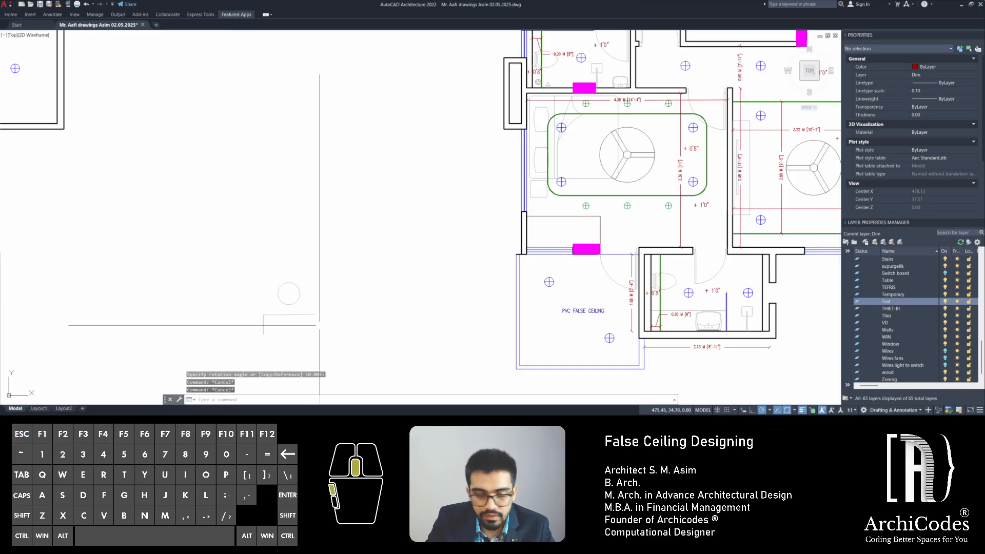
Draw the two missing sides of the desk outline with lines so it closes into a rectangle
scroll(332, 270, up, 2)
text(l)
key(space)
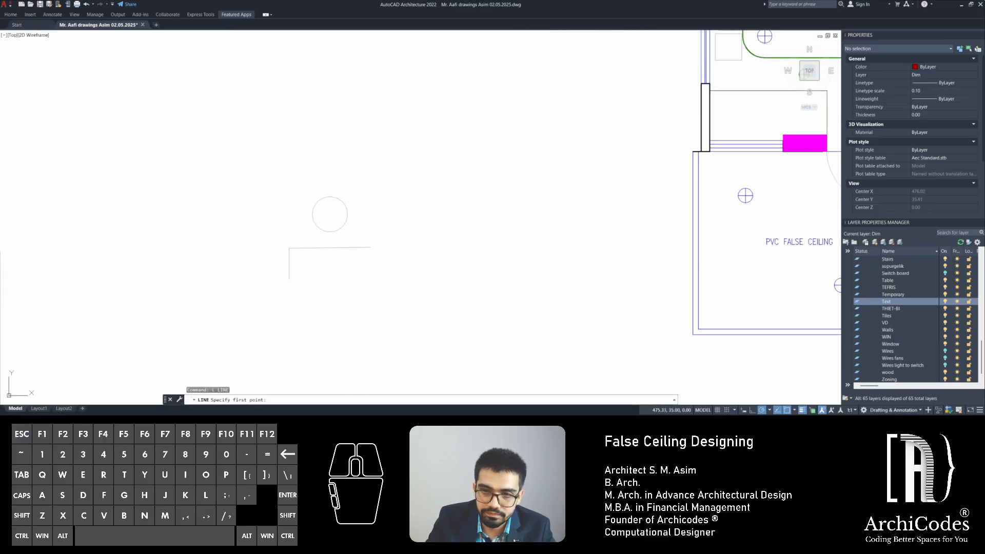
click(290, 279)
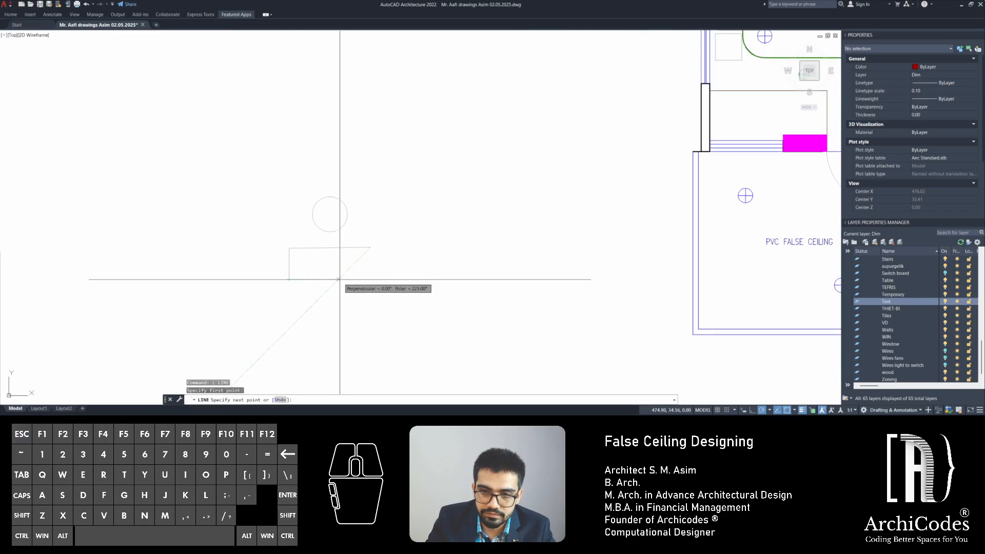
click(370, 279)
click(290, 279)
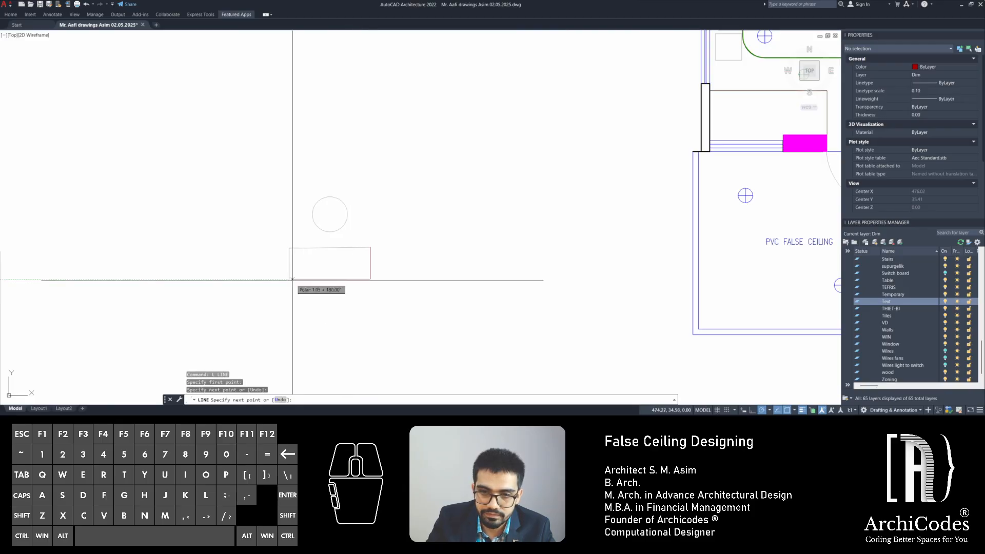
key(Escape)
Match the properties of the two new desk lines to the existing desk outline
scroll(297, 279, up, 2)
text(ma)
key(Return)
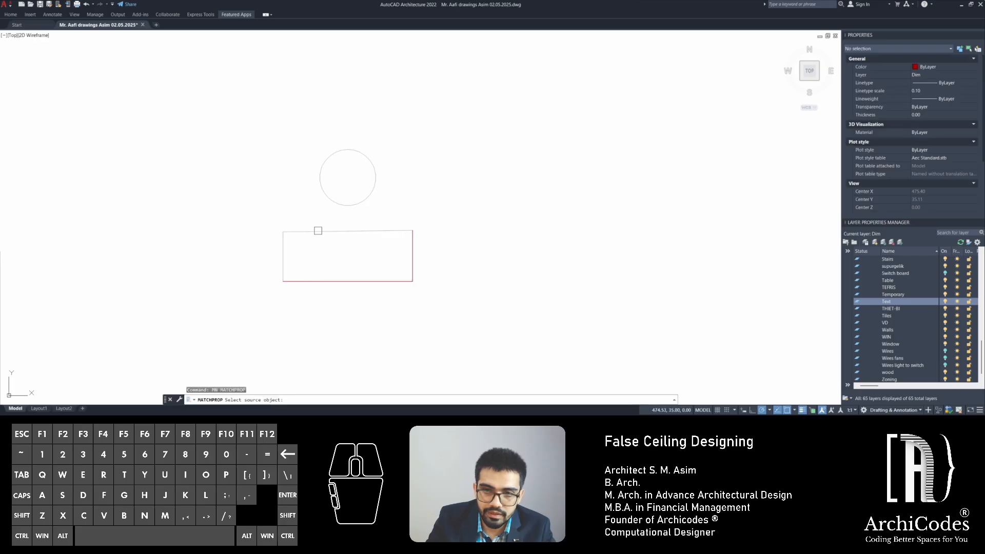
click(319, 230)
key(Escape)
key(Escape)
Group the closed desk rectangle and the chair circle into one object
click(455, 98)
click(188, 379)
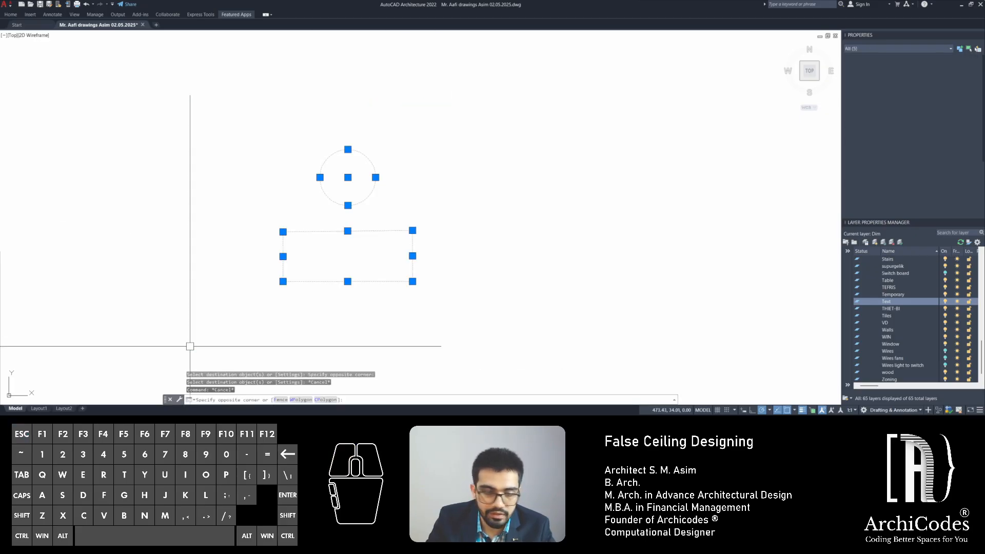
text(GROUP)
key(Return)
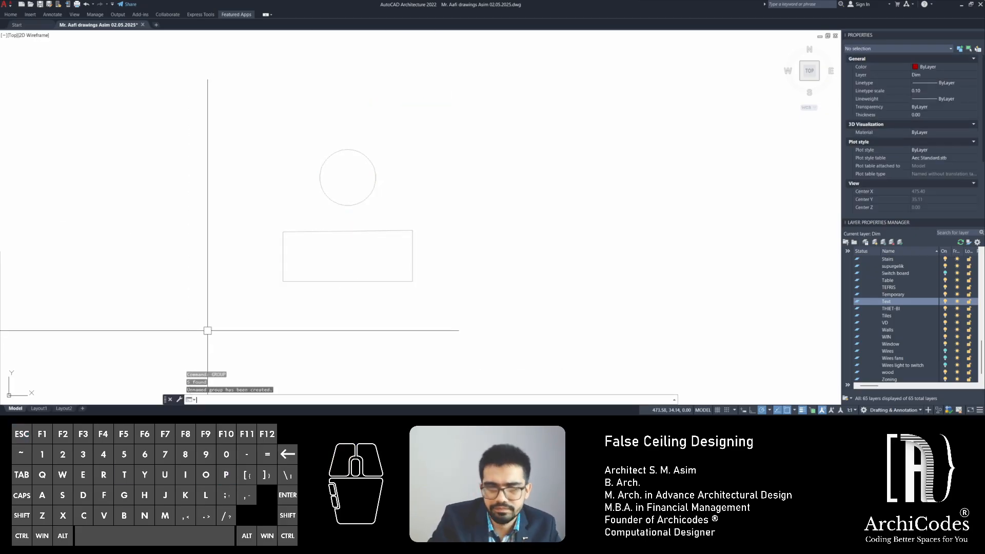
Copy the desk-and-chair group into the lower-left bedroom of the dated plan, with the desk near the bathroom wall
middle_drag(227, 228, 100, 224)
text(c)
key(Return)
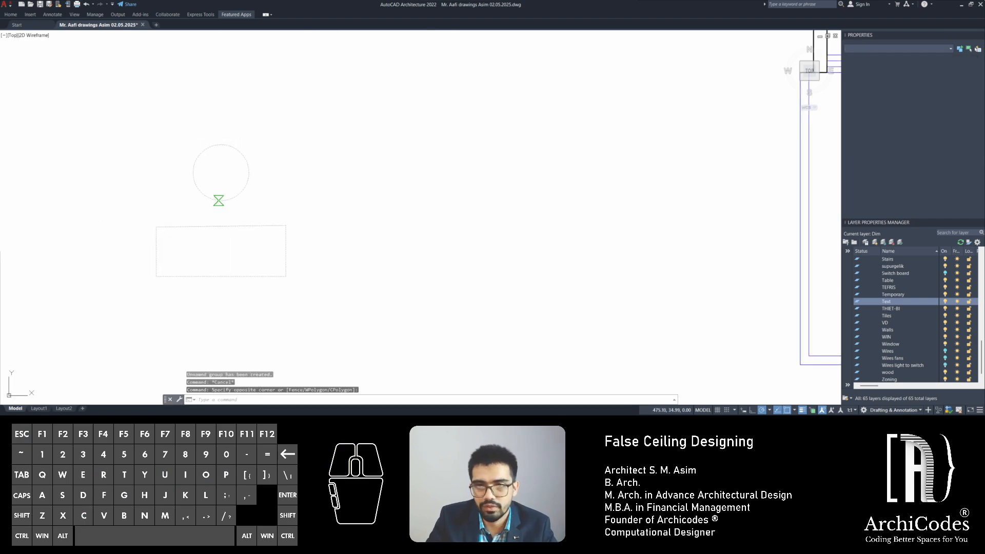
click(220, 201)
scroll(221, 201, down, 3)
middle_drag(579, 158, 407, 259)
scroll(281, 269, up, 7)
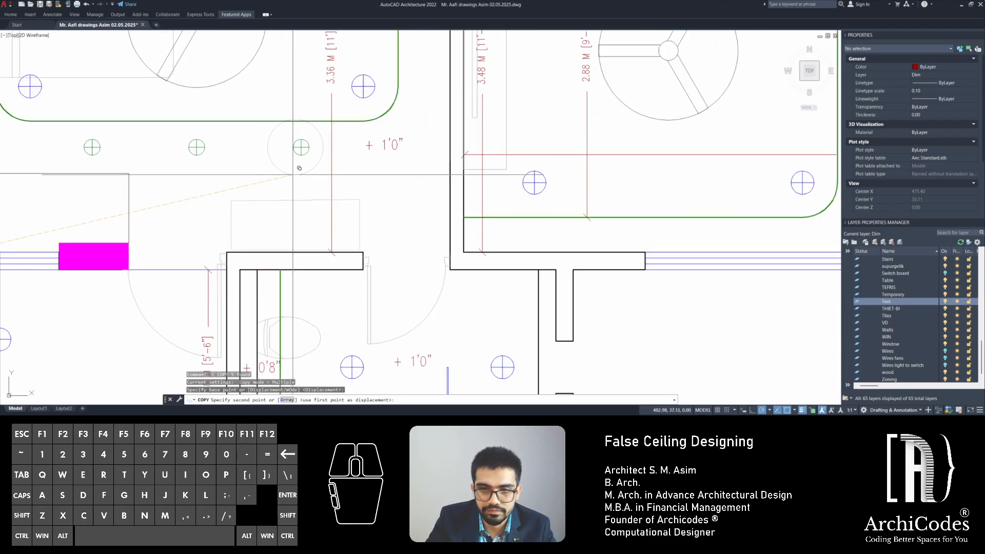
click(295, 175)
key(Escape)
key(Escape)
key(Escape)
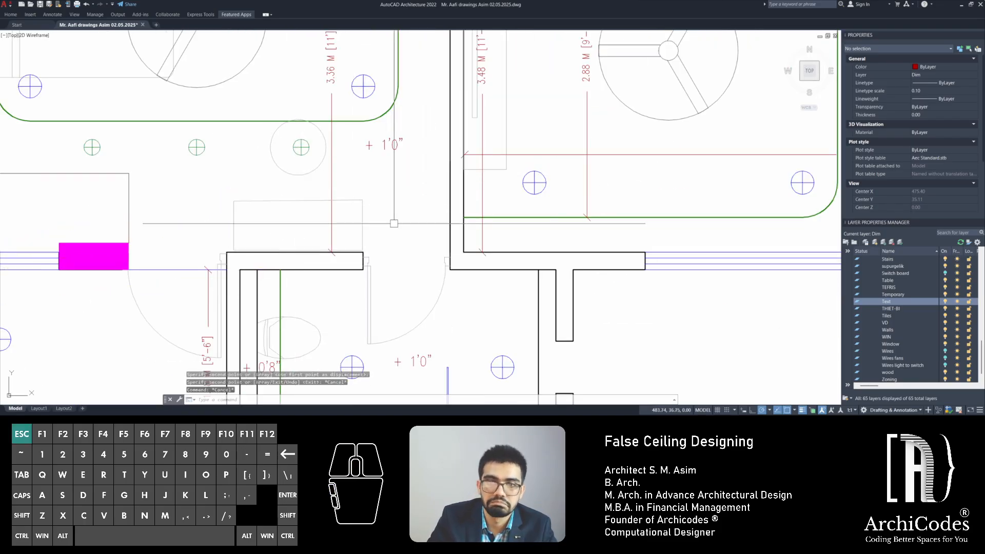
Copy the desk-and-chair group from the lower-left bedroom to the bathroom wall of the lower-right bedroom
scroll(296, 248, down, 5)
key(Escape)
middle_drag(296, 249, 245, 253)
click(238, 244)
text(c)
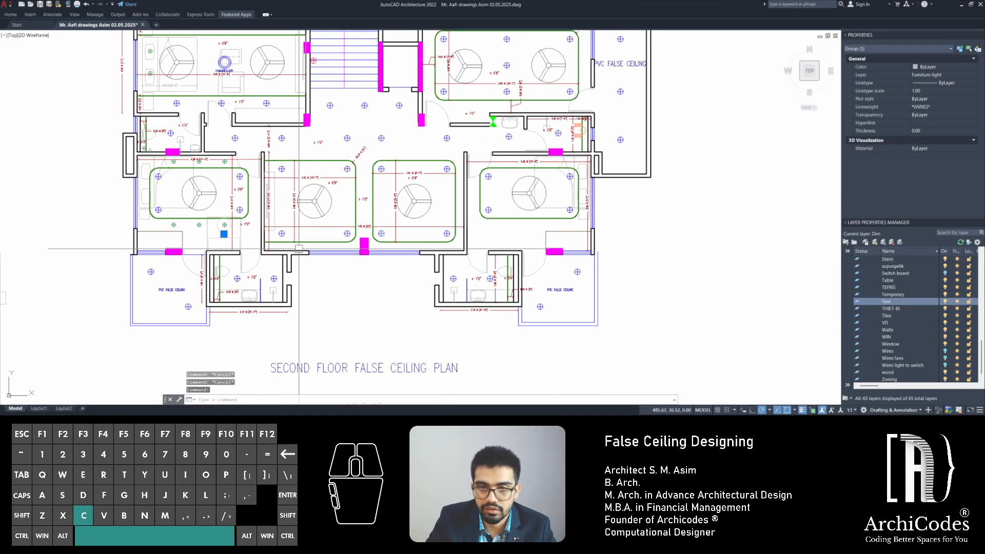
scroll(222, 255, up, 4)
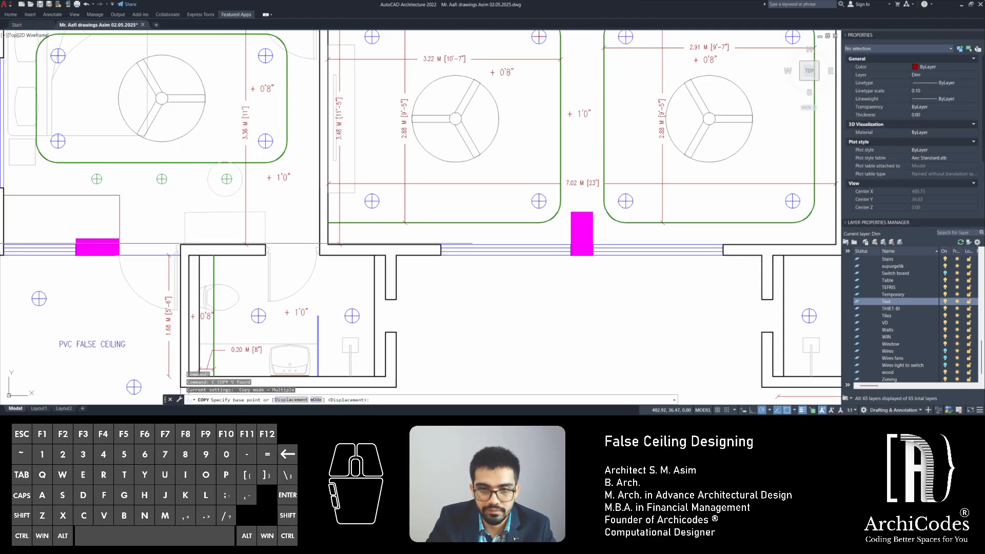
scroll(228, 236, down, 4)
scroll(648, 240, up, 5)
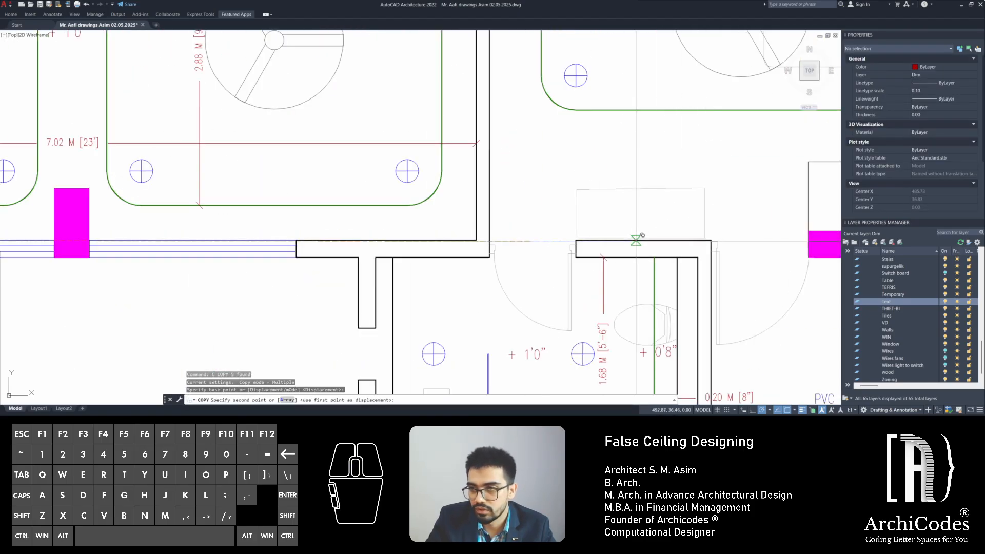
click(649, 240)
key(Escape)
key(Escape)
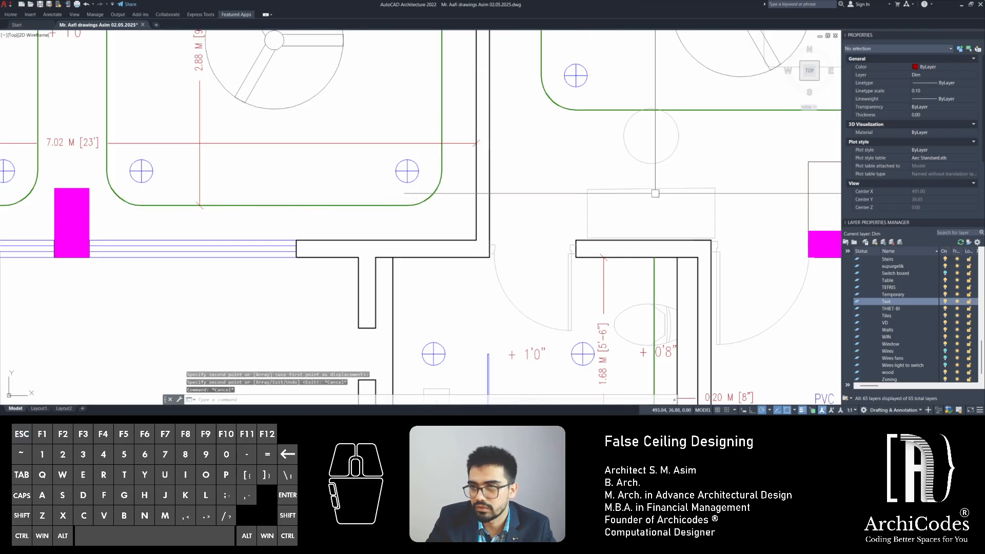
Move the copied desk-and-chair group in the lower-right bedroom slightly so the desk sits against the bathroom wall
click(652, 190)
middle_drag(652, 191, 619, 169)
text(m)
key(Return)
scroll(647, 201, up, 2)
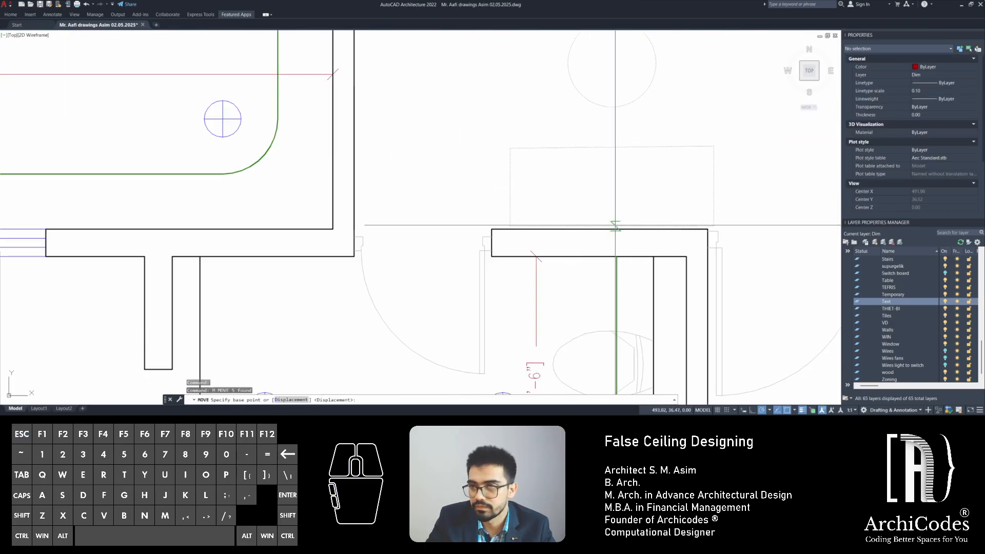
click(612, 226)
key(Escape)
key(Escape)
key(Escape)
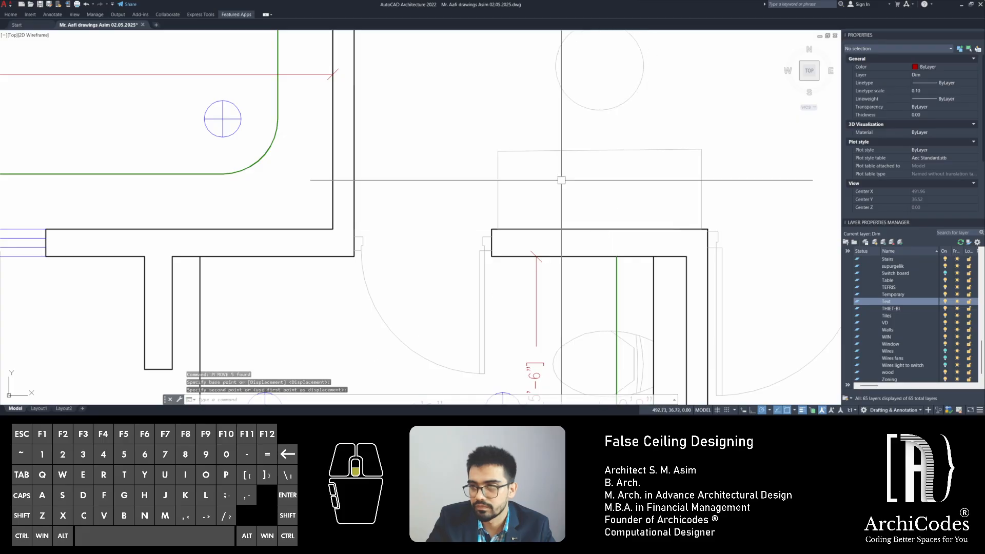
scroll(607, 221, down, 5)
scroll(607, 220, up, 1)
middle_drag(480, 209, 558, 247)
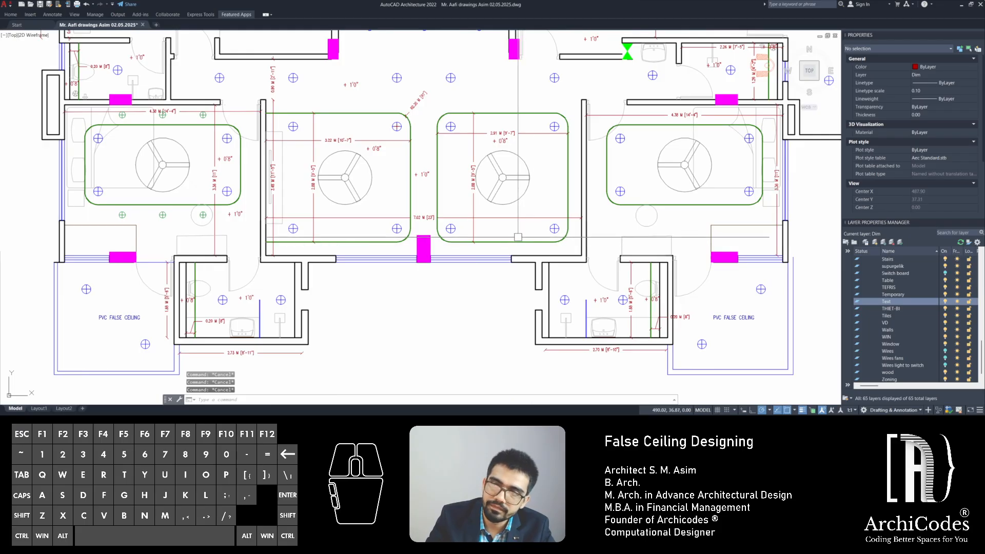
middle_drag(145, 175, 287, 202)
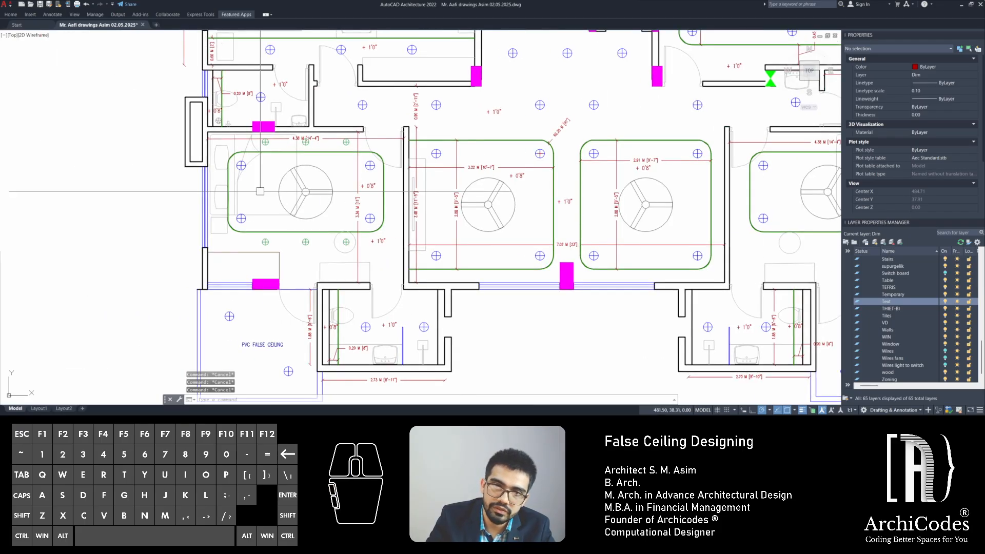
middle_drag(324, 171, 424, 154)
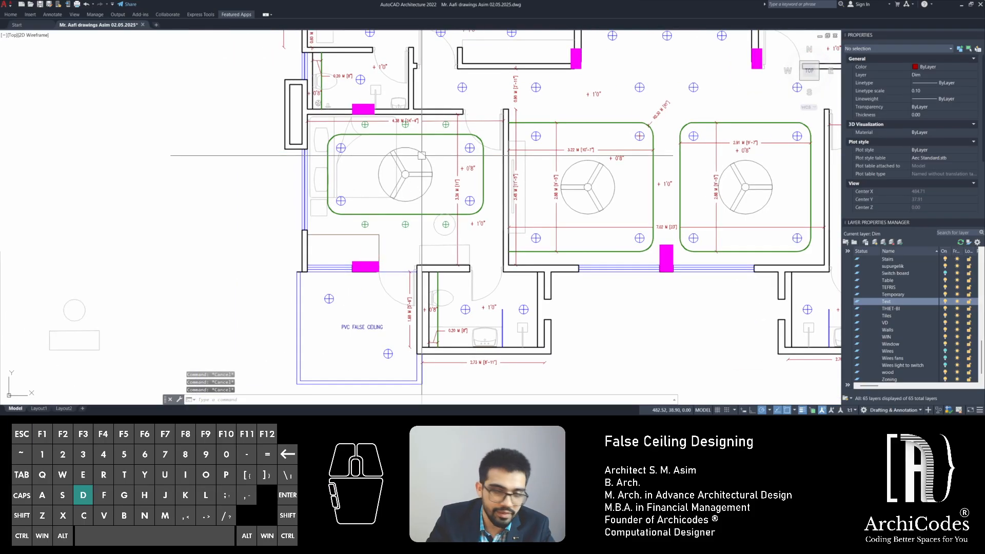
text(dim)
key(Return)
click(885, 324)
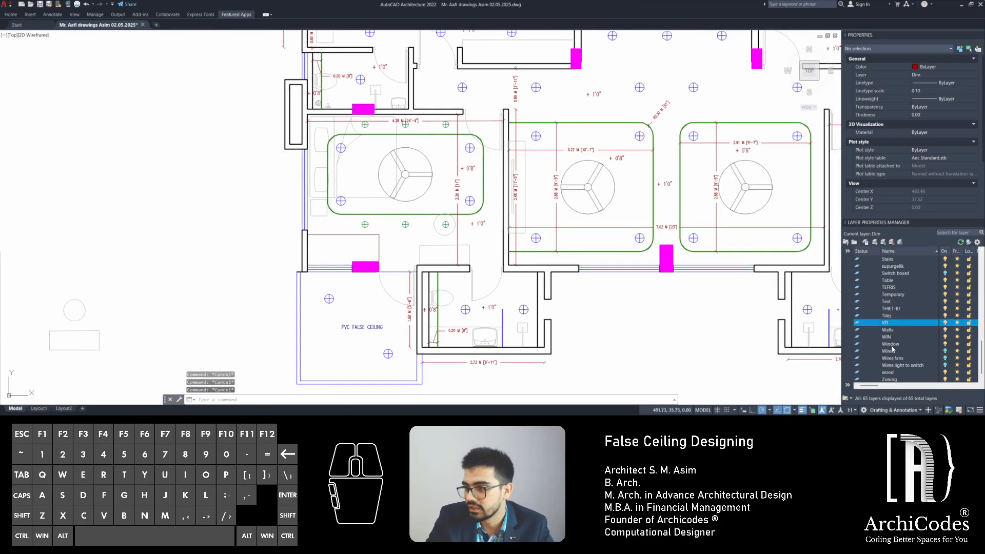
key(Escape)
scroll(576, 220, down, 5)
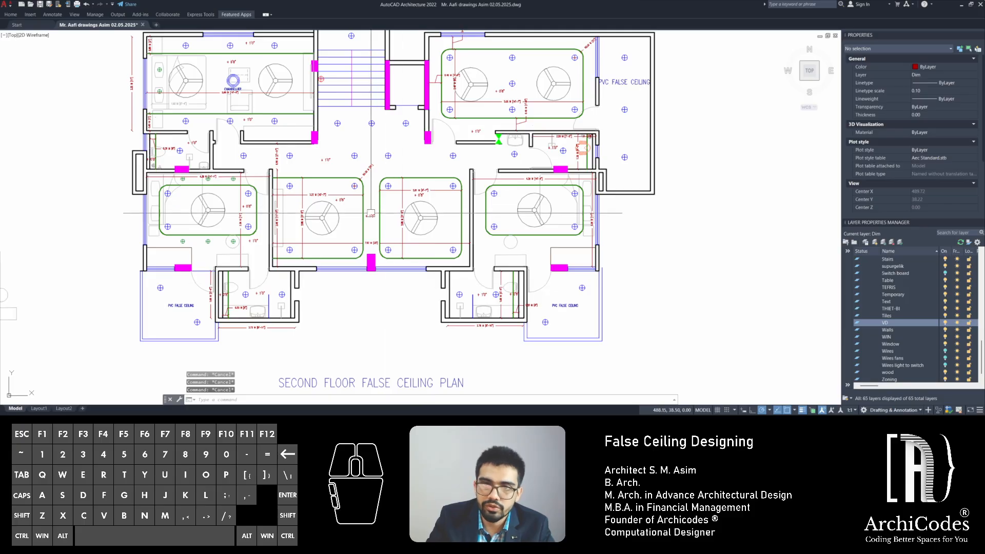
middle_drag(371, 213, 425, 239)
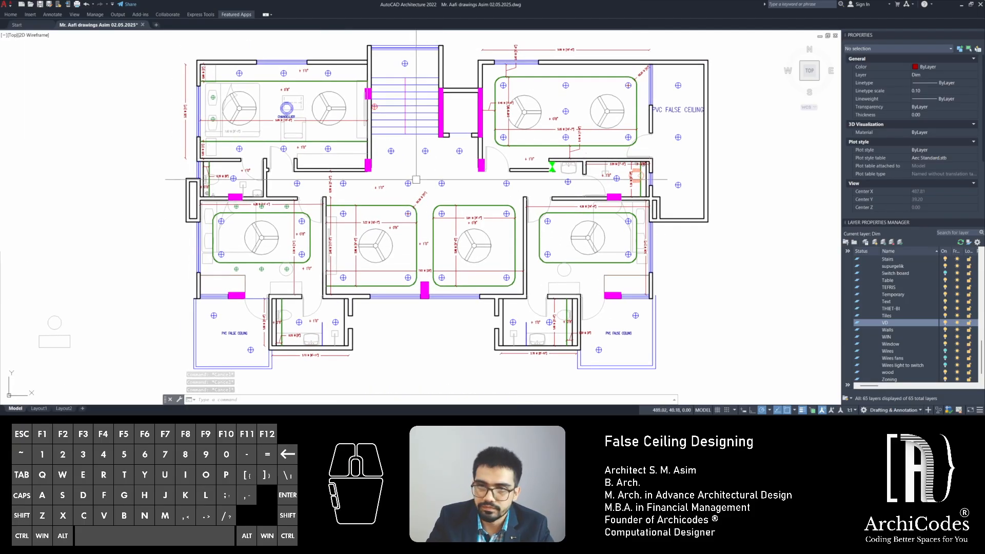
scroll(374, 172, up, 2)
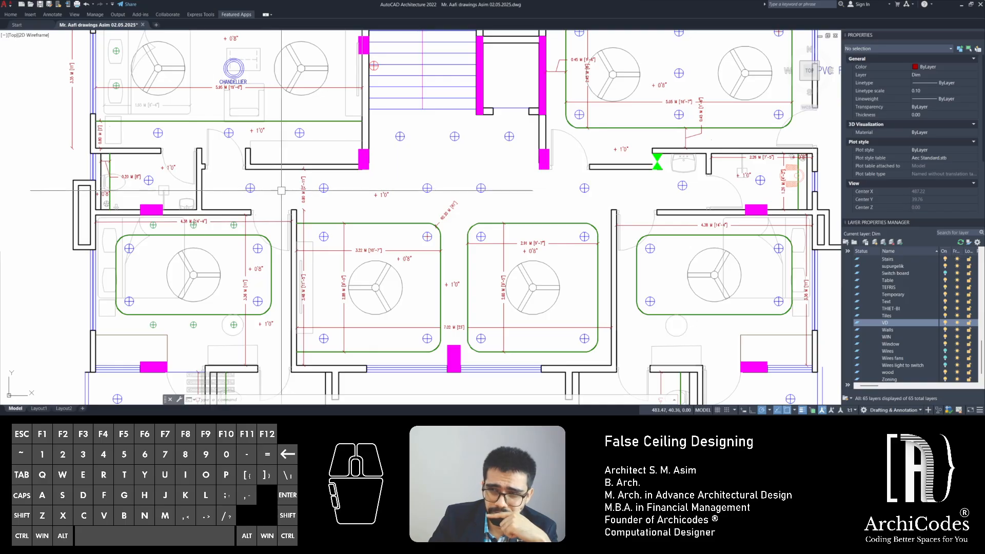
Examine the corridor and room lighting on the dated First Floor False Ceiling Plan as a reference for the second floor
scroll(528, 230, down, 3)
mouse_move(453, 140)
middle_down()
mouse_move(486, 262)
mouse_move(439, 372)
middle_up()
middle_drag(471, 194, 426, 297)
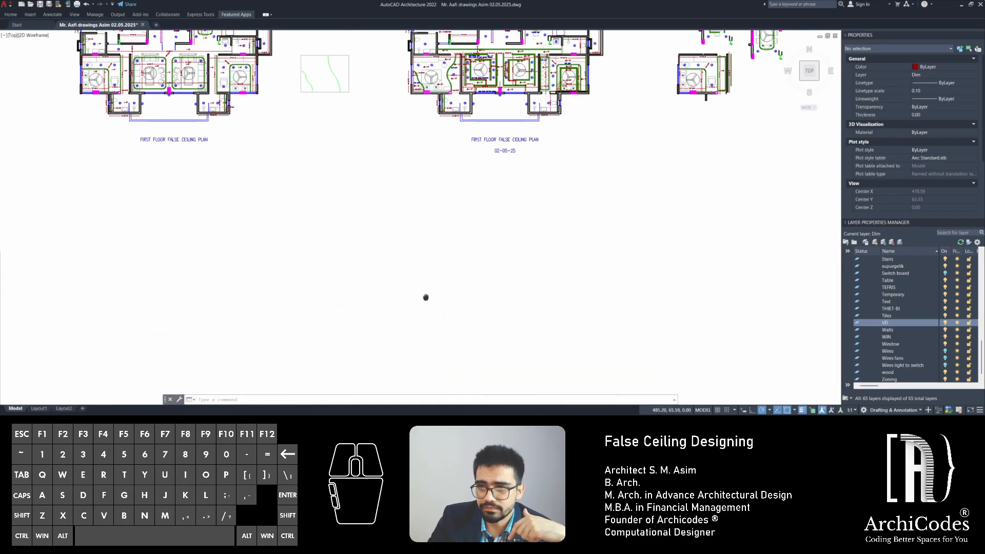
scroll(426, 297, down, 2)
scroll(452, 205, up, 8)
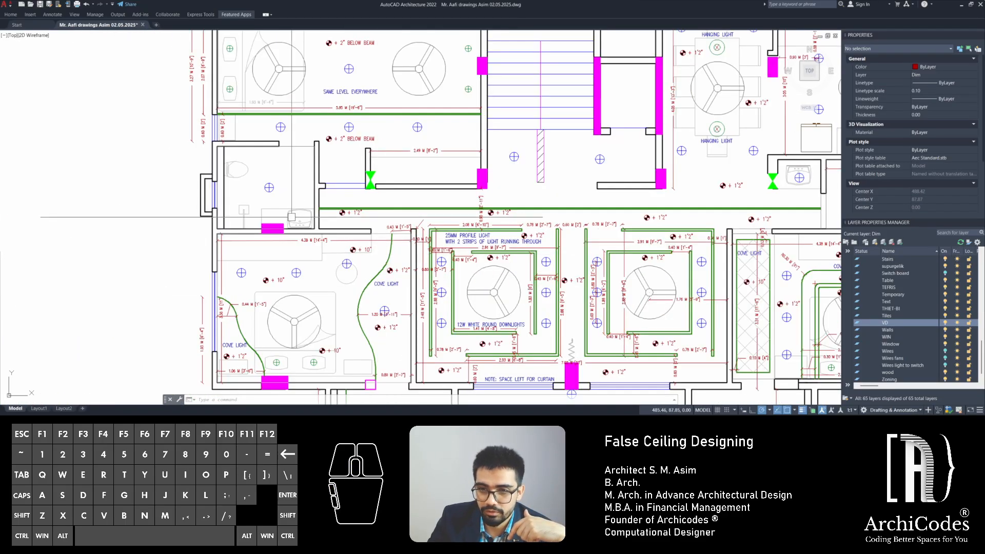
scroll(410, 202, down, 4)
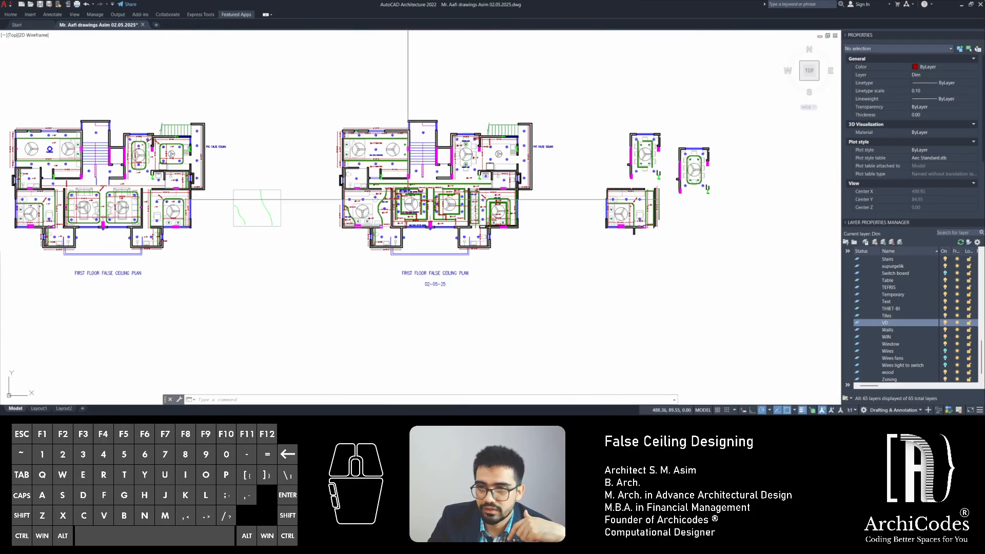
middle_drag(428, 299, 404, 140)
middle_drag(404, 392, 424, 160)
scroll(424, 160, down, 4)
Delete the whole row of downlights along the corridor above the central rooms in the dated second floor plan
scroll(417, 215, up, 4)
scroll(409, 178, up, 6)
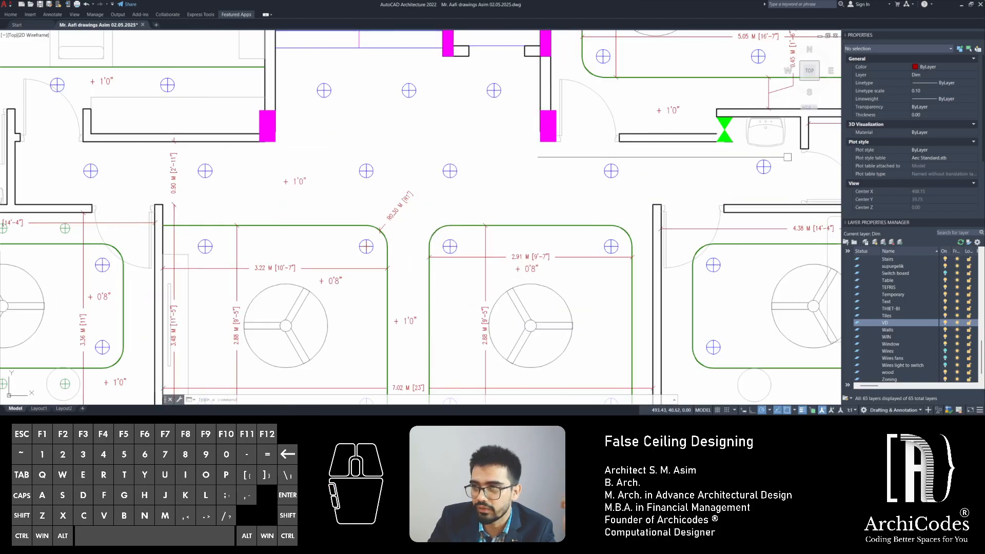
click(787, 157)
click(353, 172)
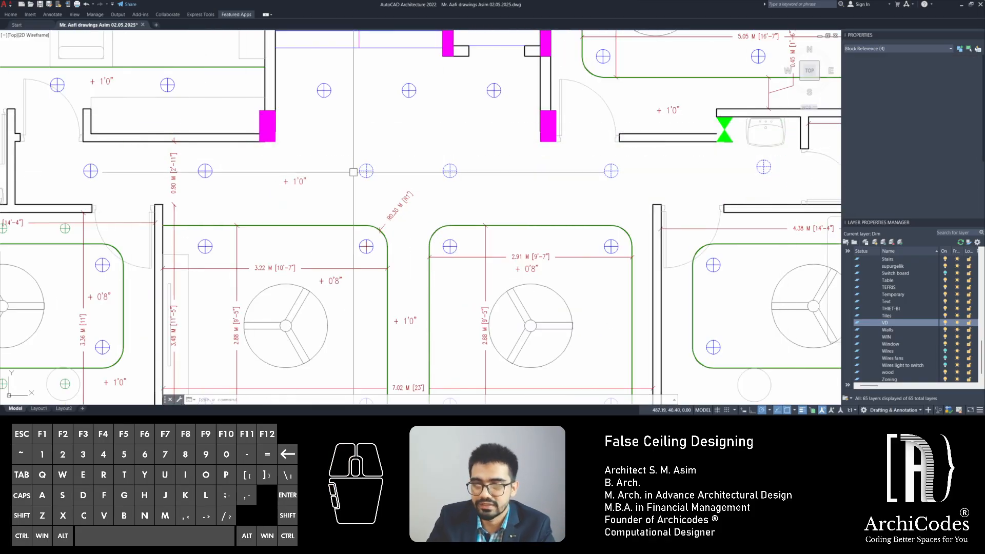
middle_drag(353, 172, 439, 182)
key(Delete)
click(286, 177)
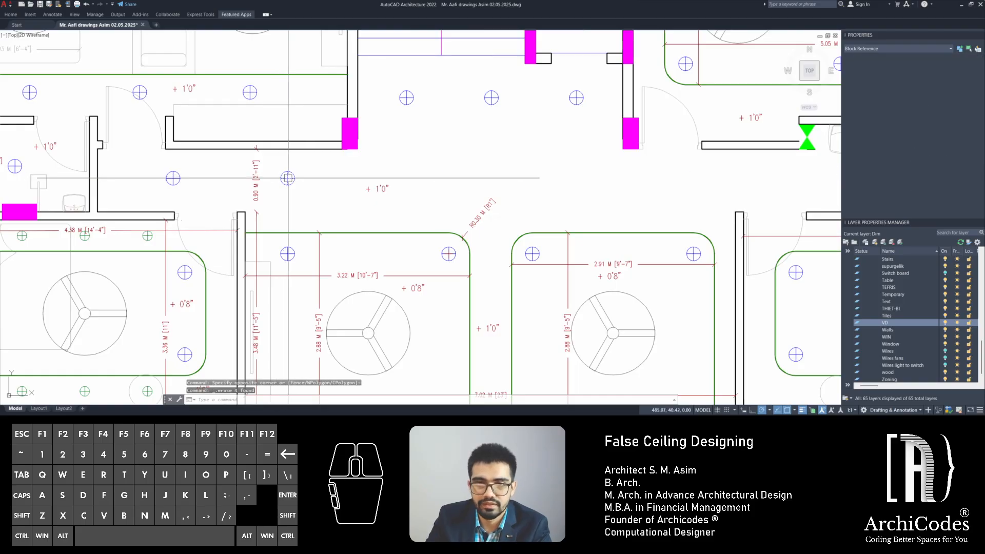
key(Delete)
click(173, 176)
scroll(173, 178, down, 4)
key(Escape)
key(Escape)
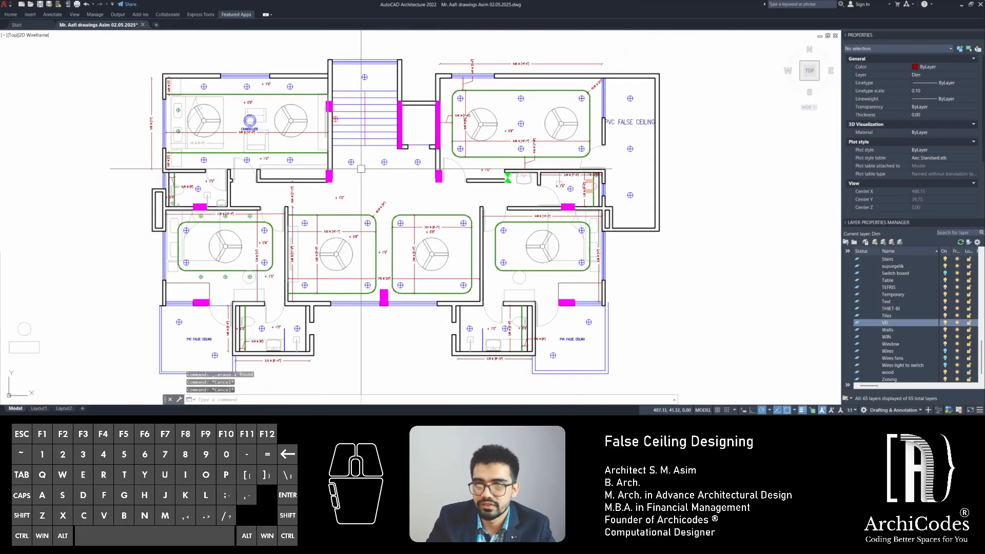
Draw a vertical line across the right corridor bathroom's door opening, from the stub wall end beside the washbasin to the wall below
scroll(523, 266, down, 1)
scroll(506, 251, up, 6)
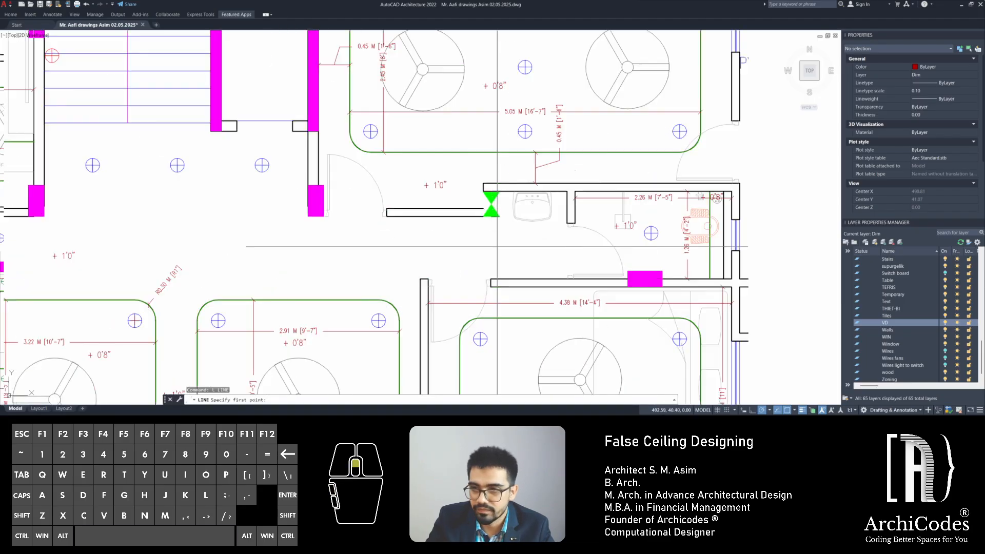
text(l)
key(Return)
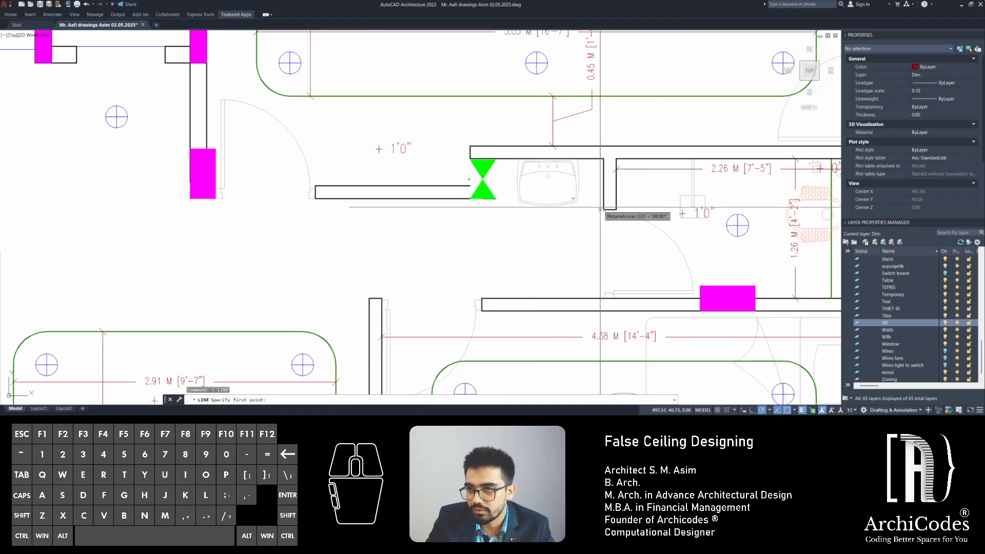
scroll(605, 209, up, 2)
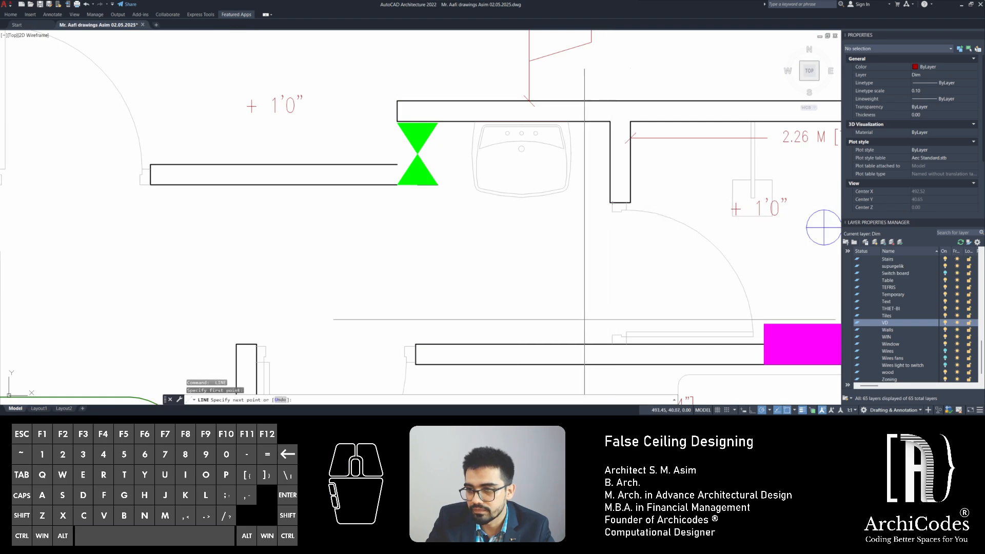
scroll(610, 345, up, 2)
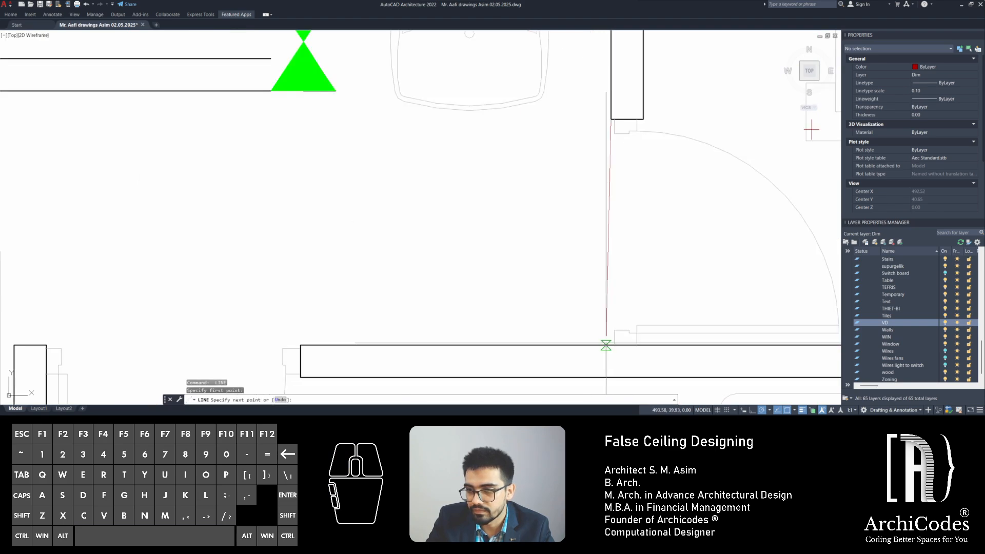
key(Escape)
key(Escape)
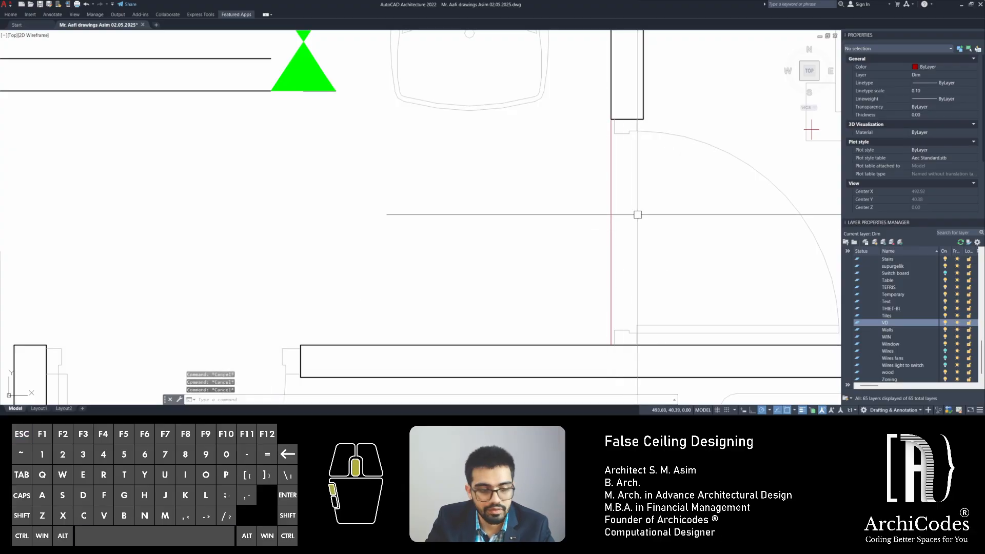
Match the new door-opening line's properties to the adjacent bathroom door
middle_drag(637, 214, 630, 240)
text(mn)
key(Return)
click(686, 164)
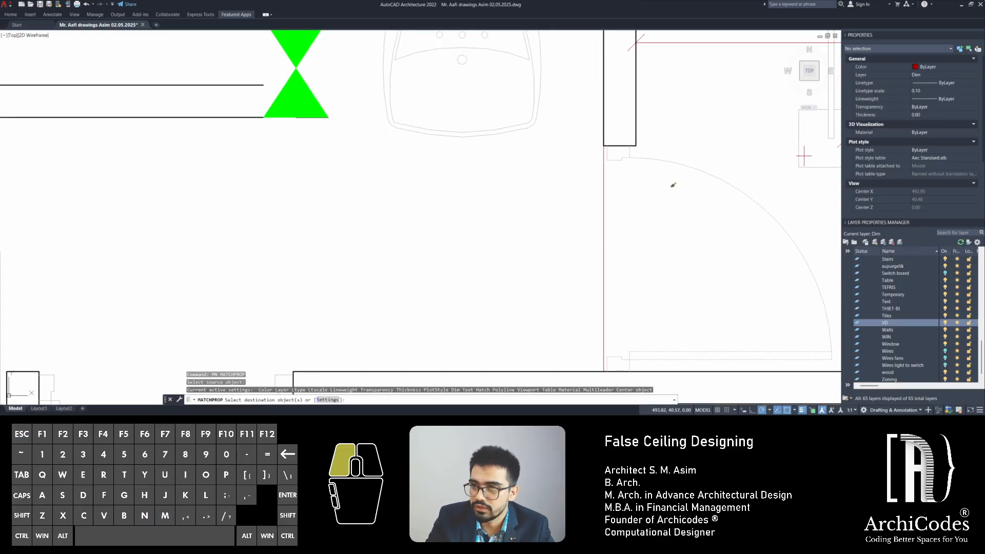
key(space)
scroll(625, 245, down, 6)
key(Escape)
key(Escape)
Copy the pair of green corridor false ceiling lines from the dated First Floor False Ceiling Plan into the dated second floor corridor, ending at the bathroom door opening
middle_drag(578, 250, 606, 255)
scroll(609, 254, down, 4)
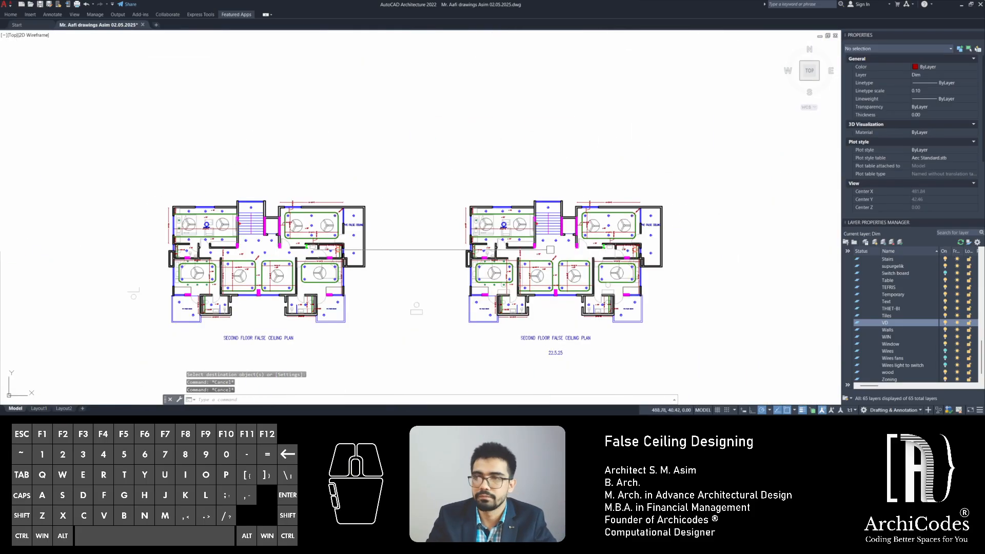
middle_drag(475, 222, 451, 279)
key(Escape)
scroll(582, 325, up, 8)
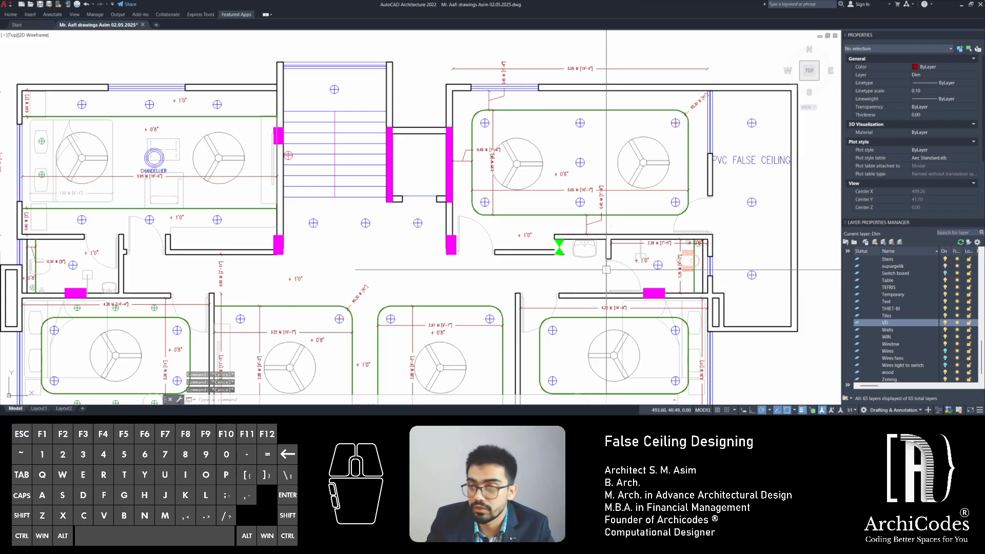
scroll(538, 241, down, 10)
scroll(525, 161, up, 7)
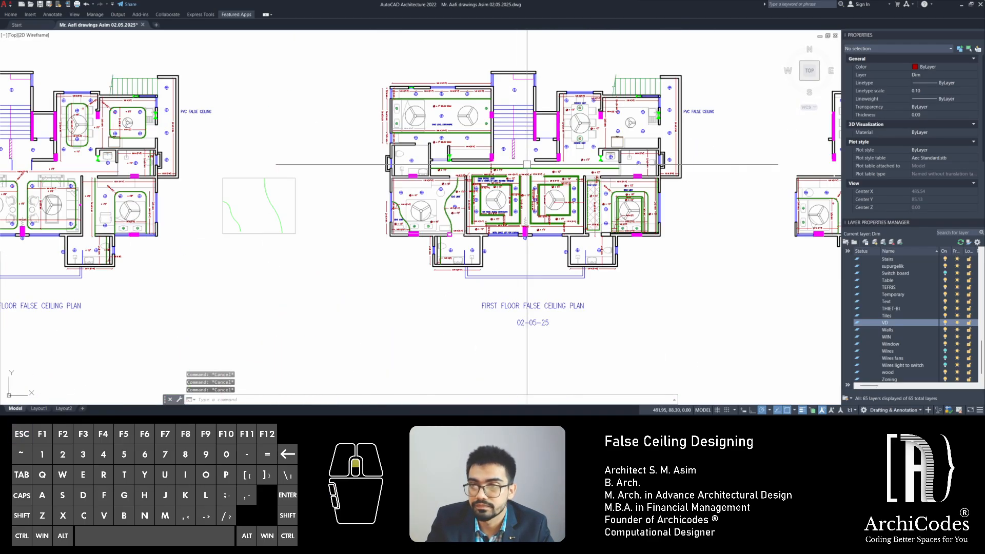
click(521, 163)
click(486, 203)
middle_drag(600, 130, 546, 116)
text(c)
key(space)
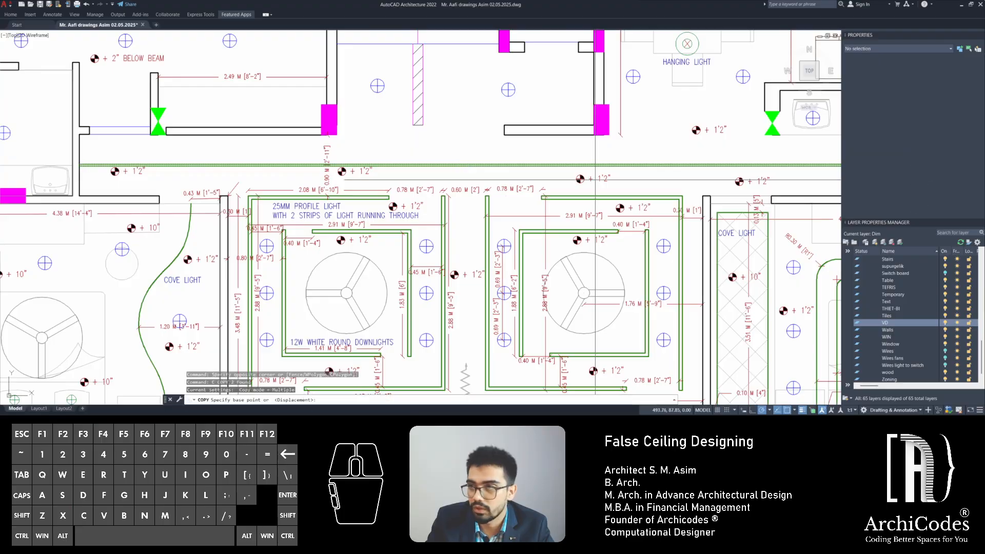
middle_drag(826, 140, 415, 191)
scroll(415, 192, up, 6)
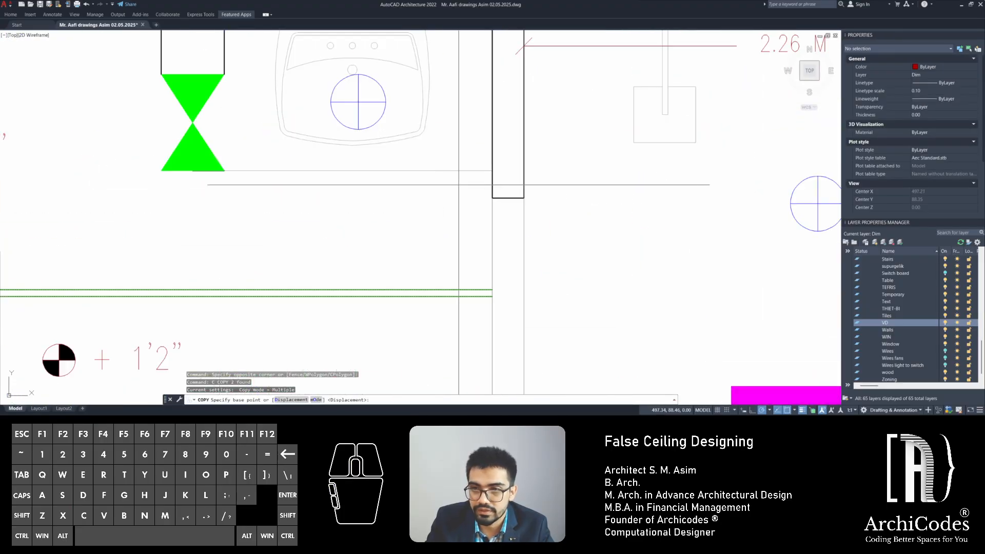
click(491, 170)
scroll(491, 170, down, 6)
middle_drag(474, 251, 520, 140)
scroll(520, 135, down, 5)
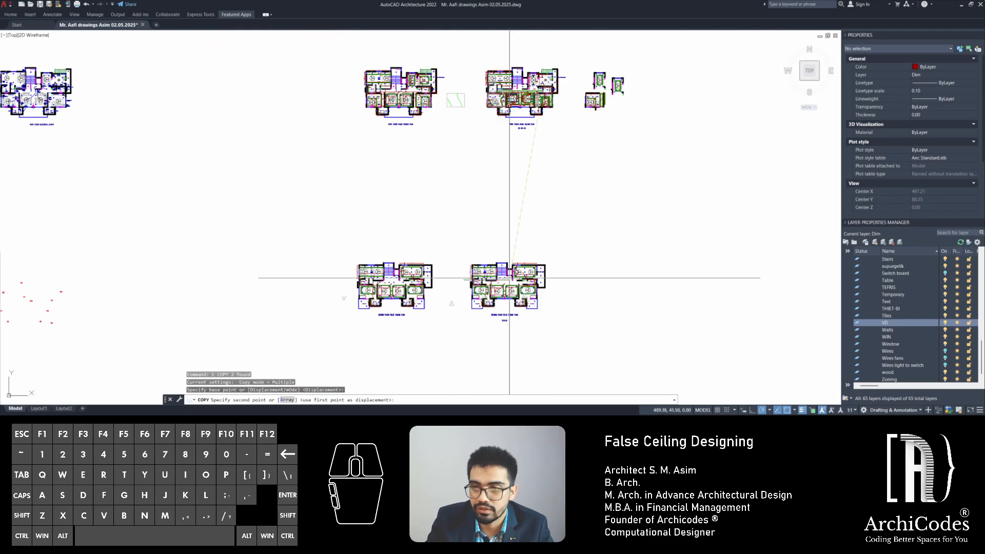
middle_drag(510, 276, 507, 233)
scroll(513, 259, up, 12)
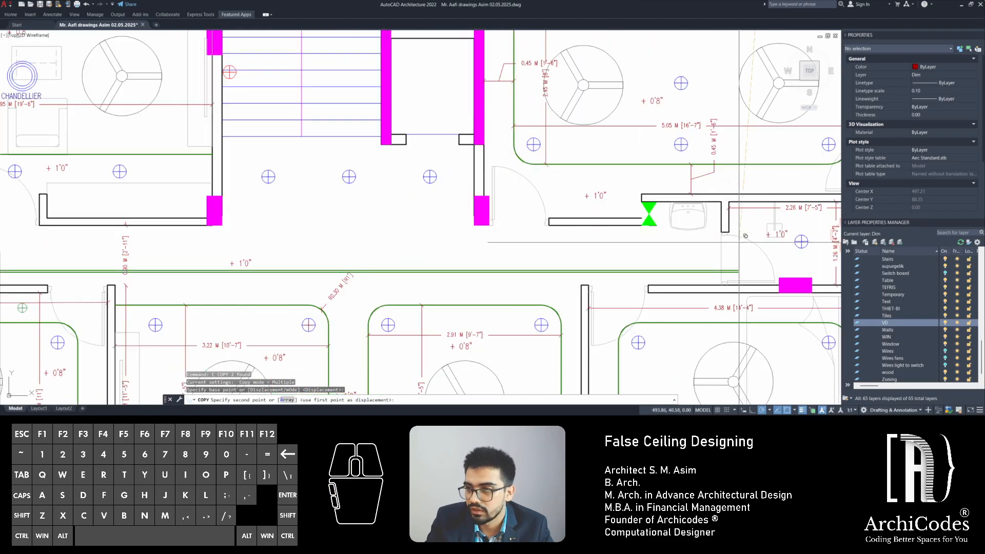
scroll(728, 232, up, 5)
click(710, 230)
scroll(539, 246, down, 5)
scroll(533, 237, down, 6)
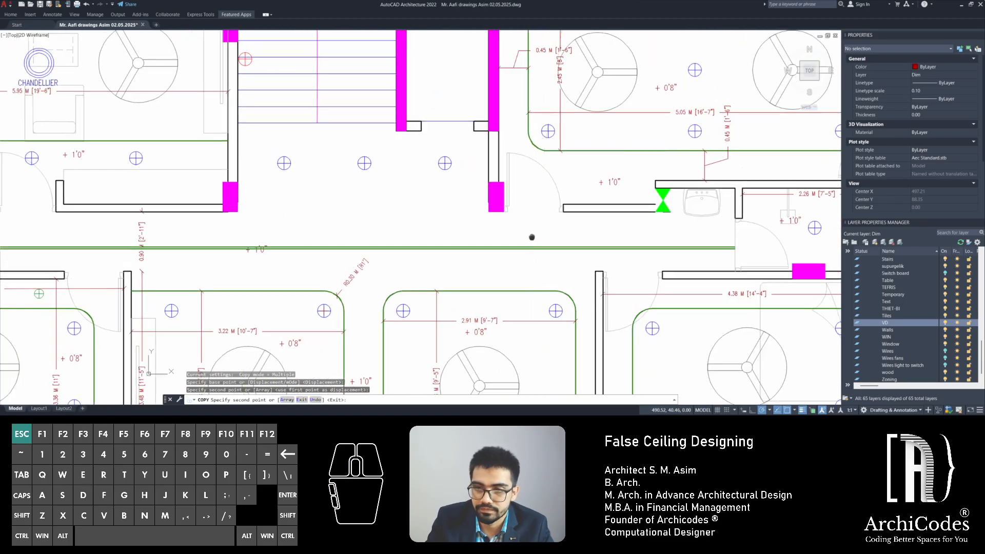
key(Escape)
Move the copied pair of corridor ceiling lines straight up by about 0.09 m
scroll(360, 232, up, 8)
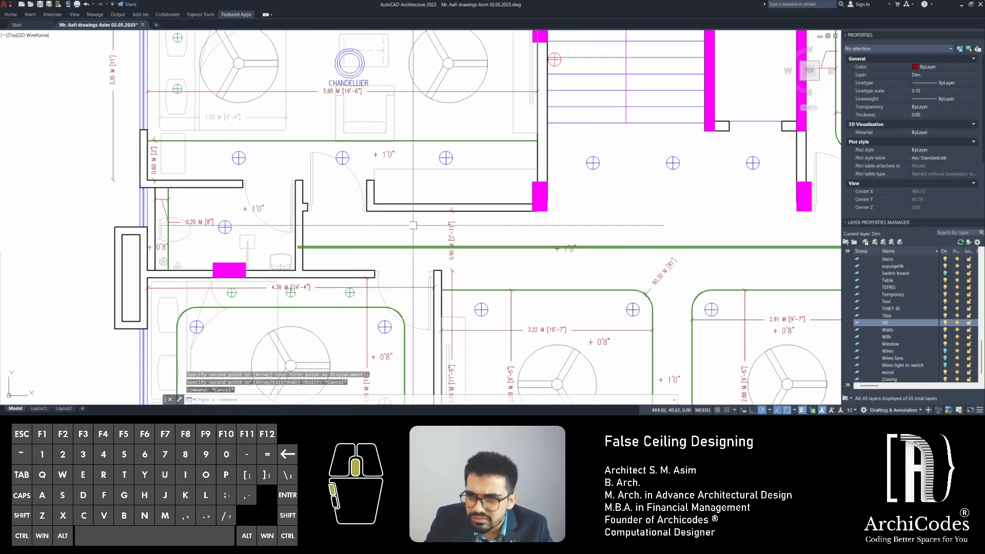
middle_drag(413, 225, 225, 216)
middle_drag(629, 215, 373, 214)
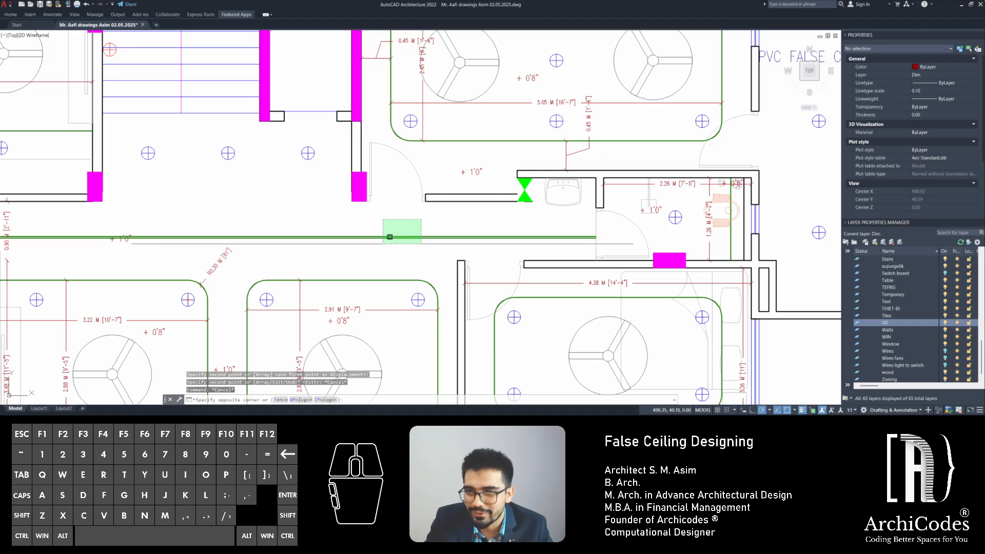
click(382, 244)
text(m)
key(space)
scroll(533, 219, up, 2)
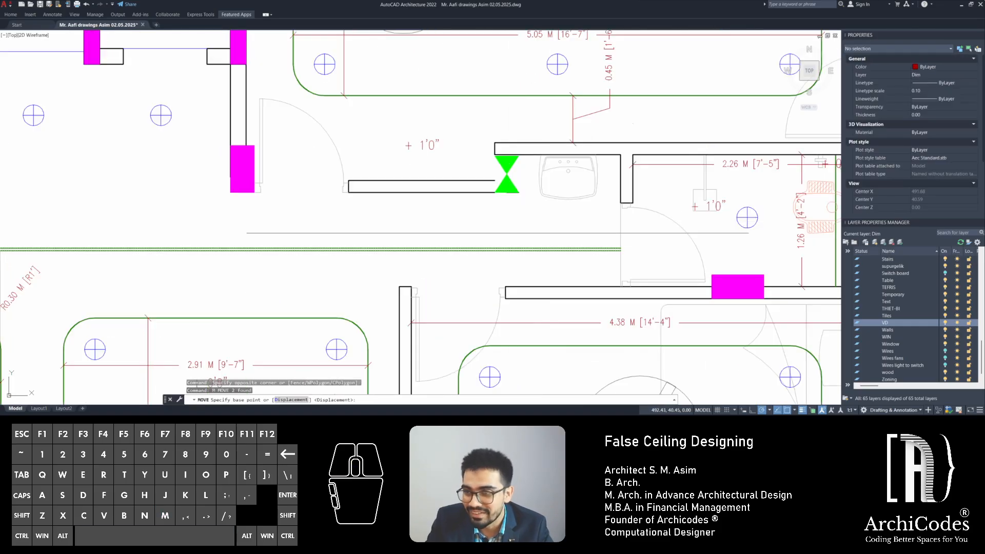
click(497, 234)
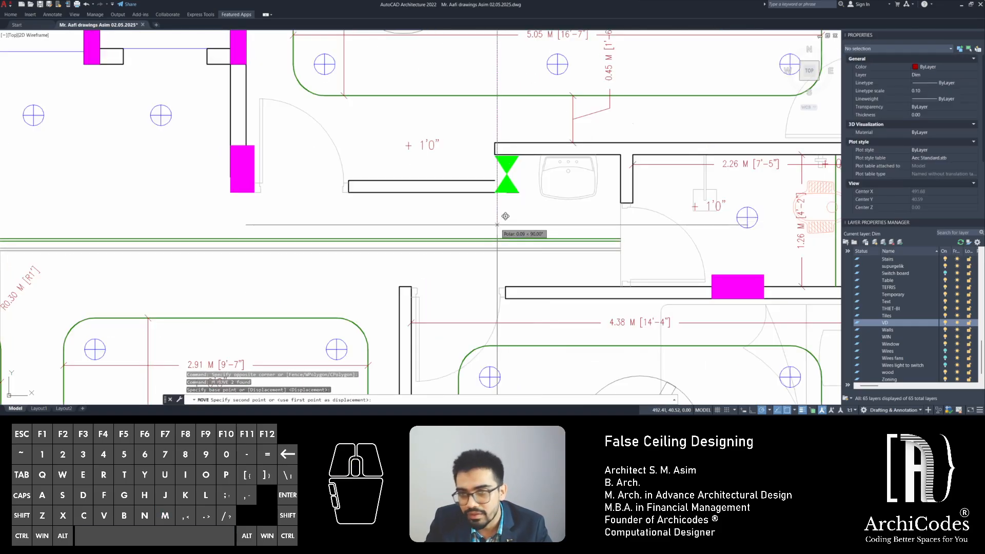
click(497, 224)
key(Escape)
key(Escape)
Trim the ends of the corridor ceiling lines that project into the left bathroom's wall
scroll(457, 255, down, 10)
scroll(457, 255, up, 10)
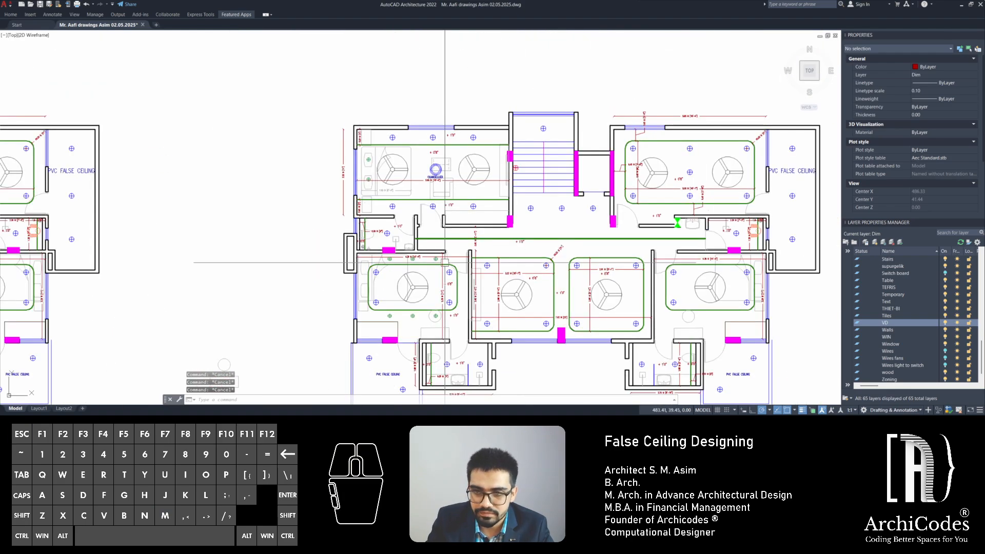
scroll(456, 255, up, 4)
text(tr)
key(space)
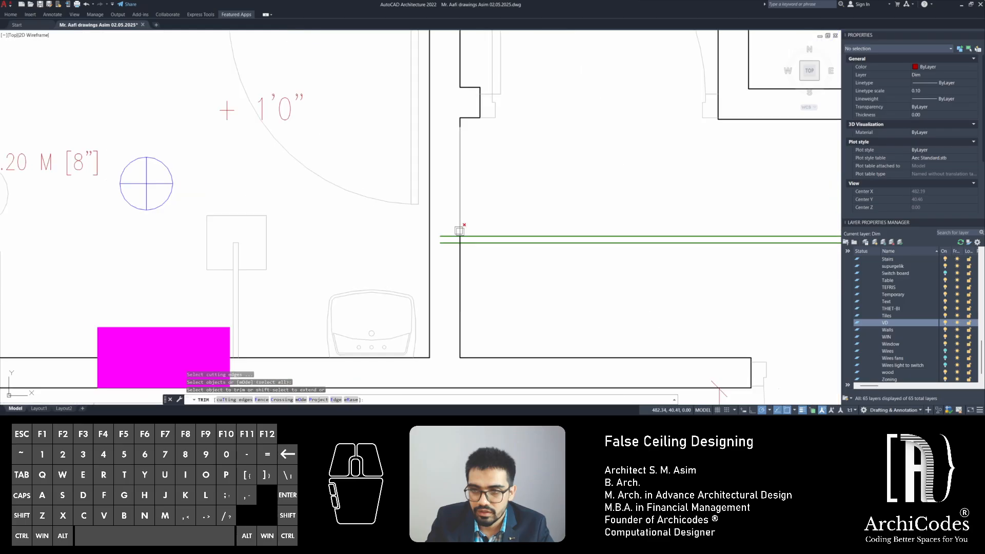
click(449, 220)
scroll(358, 250, down, 5)
key(Escape)
key(Escape)
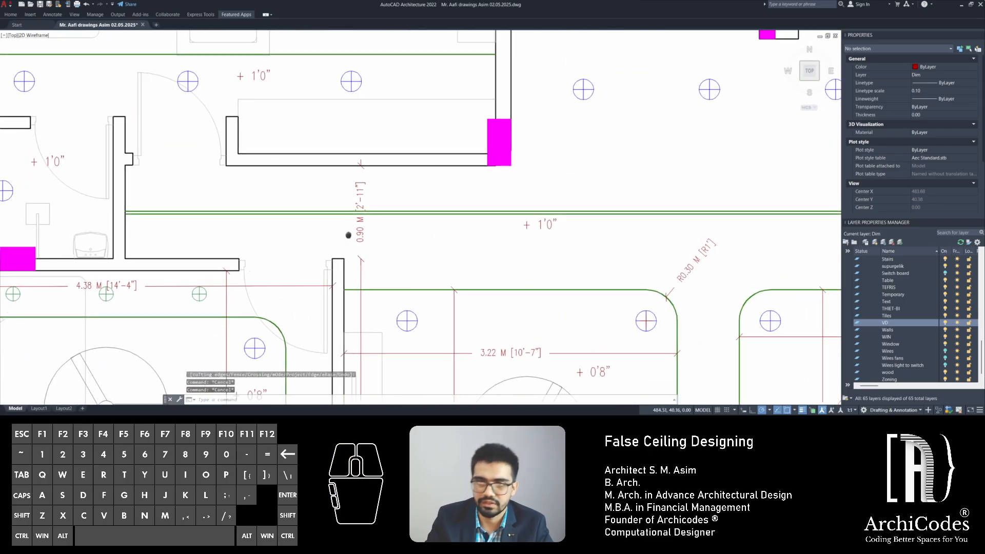
Examine the corridor ceiling lines and their relation to the surrounding rooms in the dated second floor plan
middle_drag(359, 250, 305, 246)
key(Escape)
middle_drag(510, 251, 578, 254)
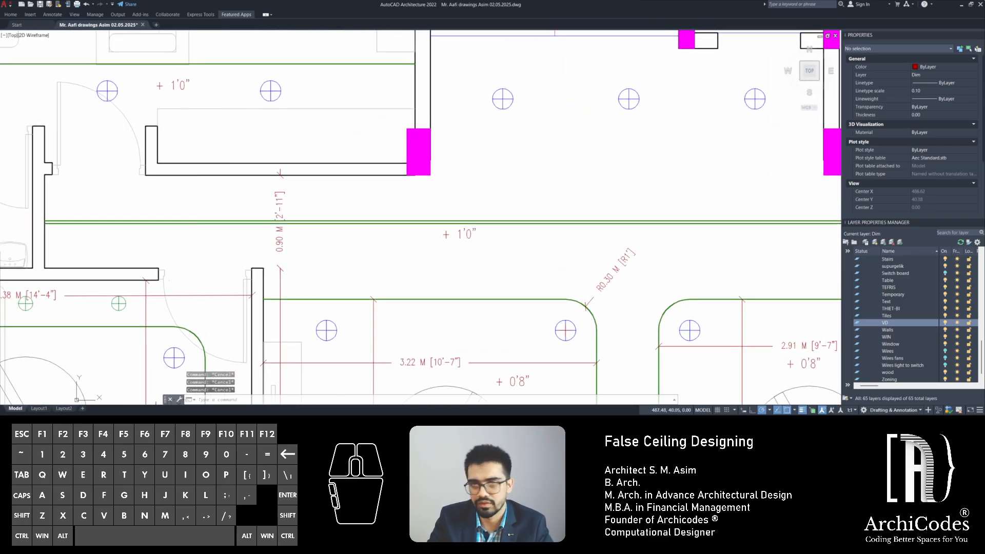
middle_drag(229, 256, 352, 250)
scroll(281, 225, up, 2)
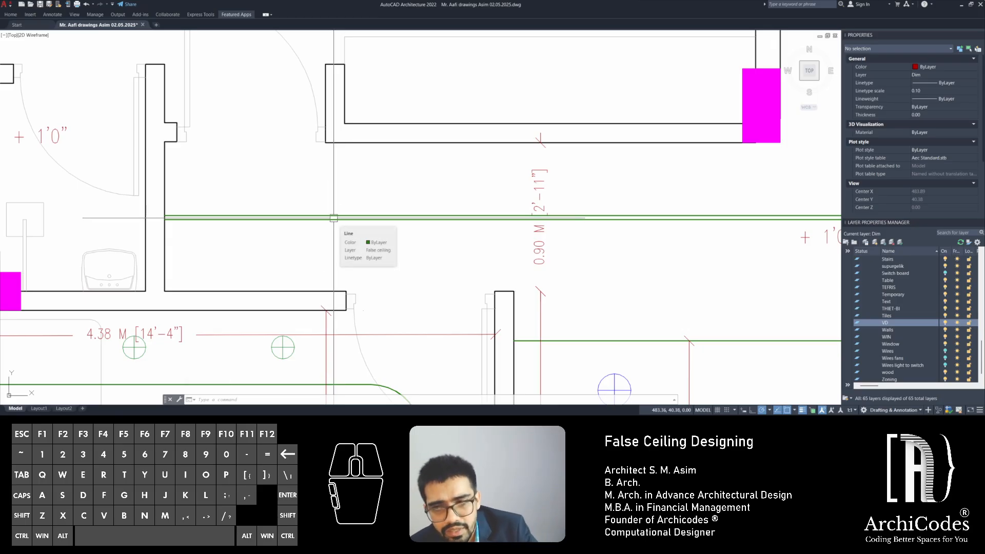
key(Escape)
key(Escape)
key(Escape)
scroll(333, 218, down, 5)
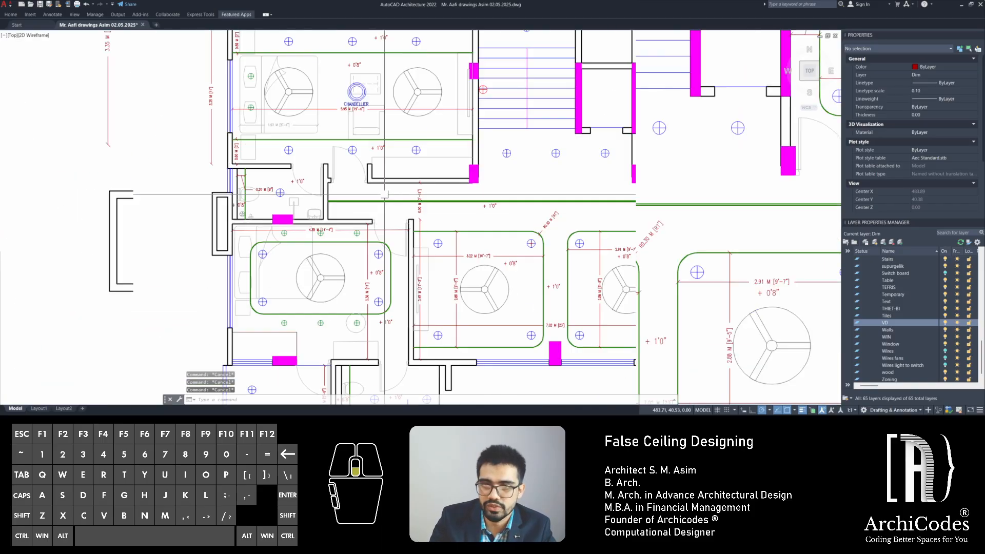
scroll(392, 214, up, 7)
scroll(392, 213, down, 3)
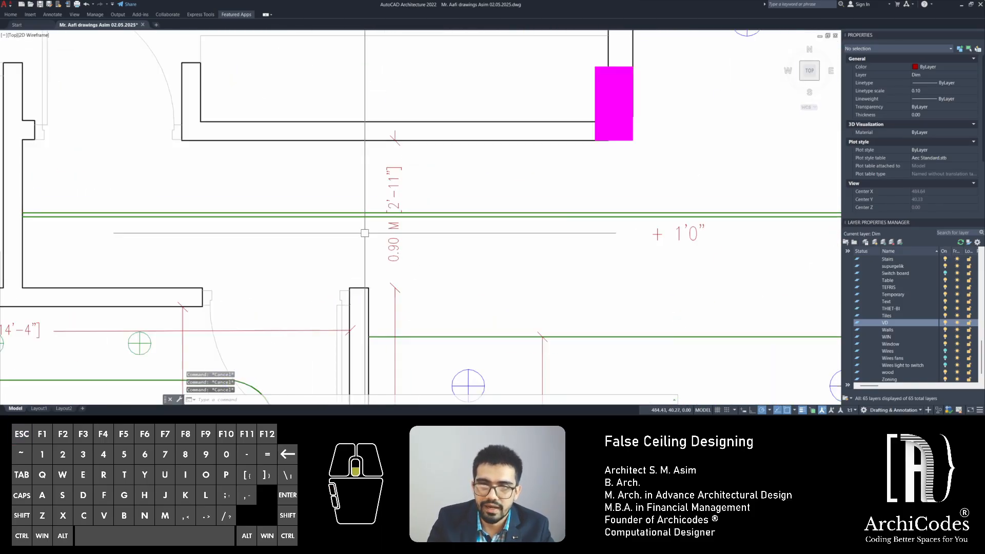
scroll(340, 171, down, 4)
scroll(509, 226, up, 2)
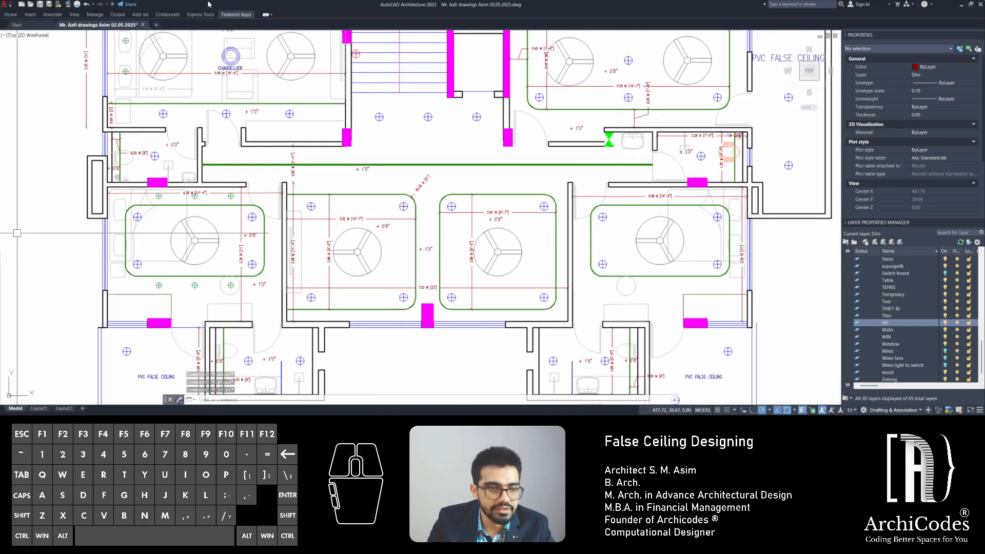
Close the daughter bedroom reference image, then view 2nd flr hall.jpg and move it off the drawing screen
drag(208, 4, 360, 132)
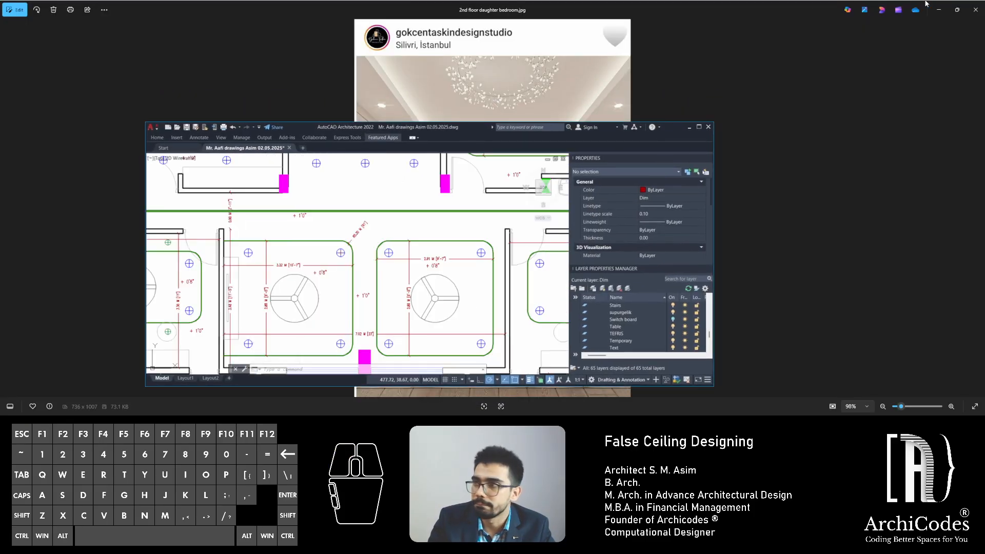
click(974, 9)
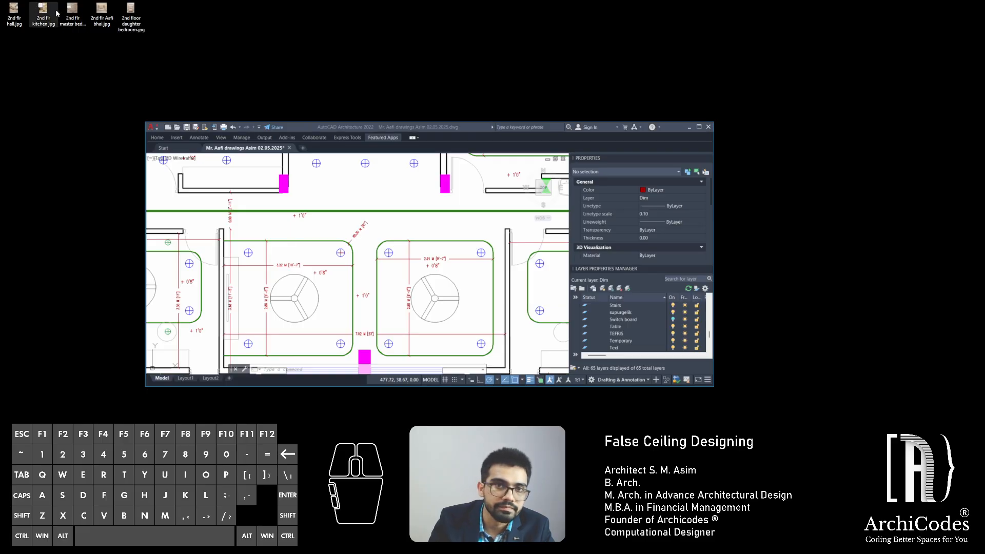
double_click(14, 19)
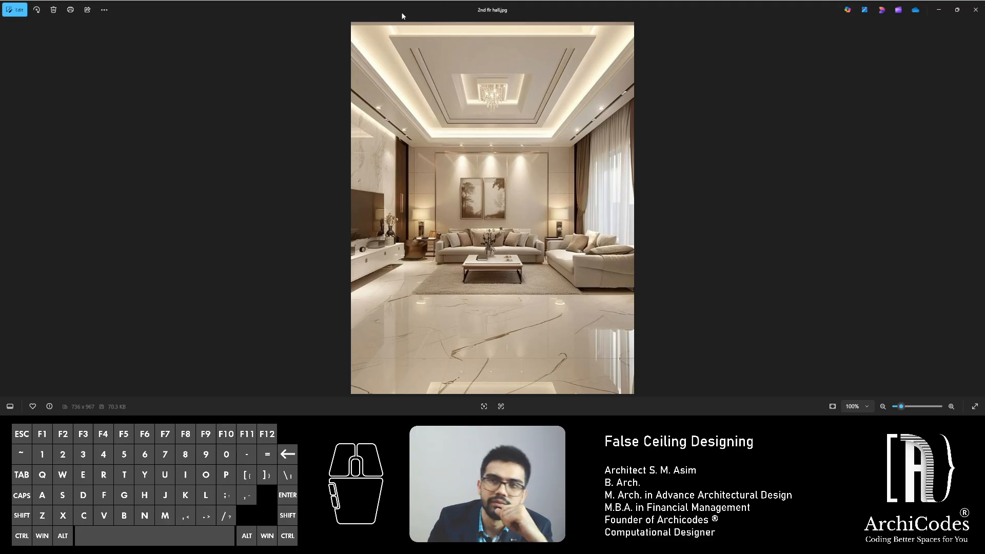
drag(401, 11, 0, 192)
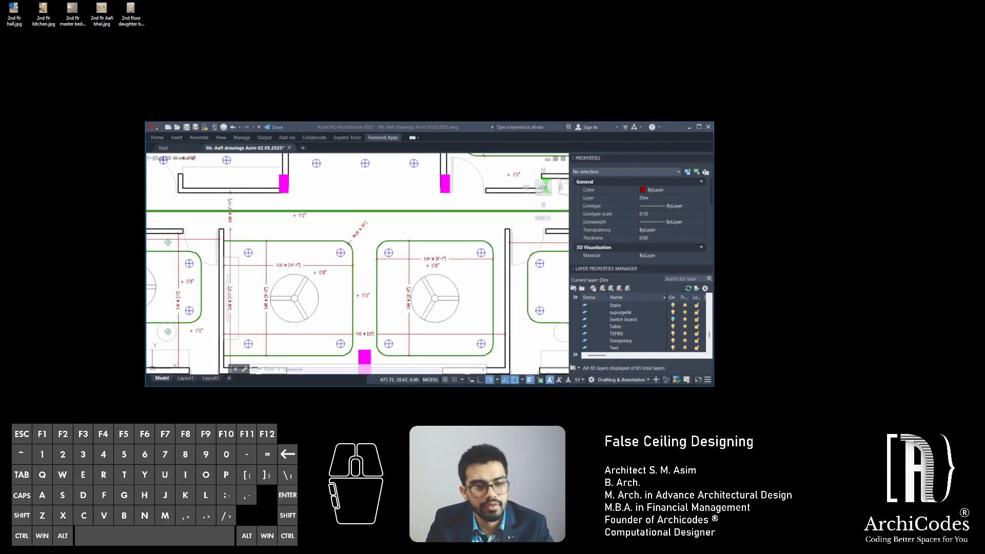
Return to AutoCAD, view the central hall of the second floor plan, and restore the drawing window to full screen
scroll(382, 231, down, 3)
scroll(347, 269, up, 5)
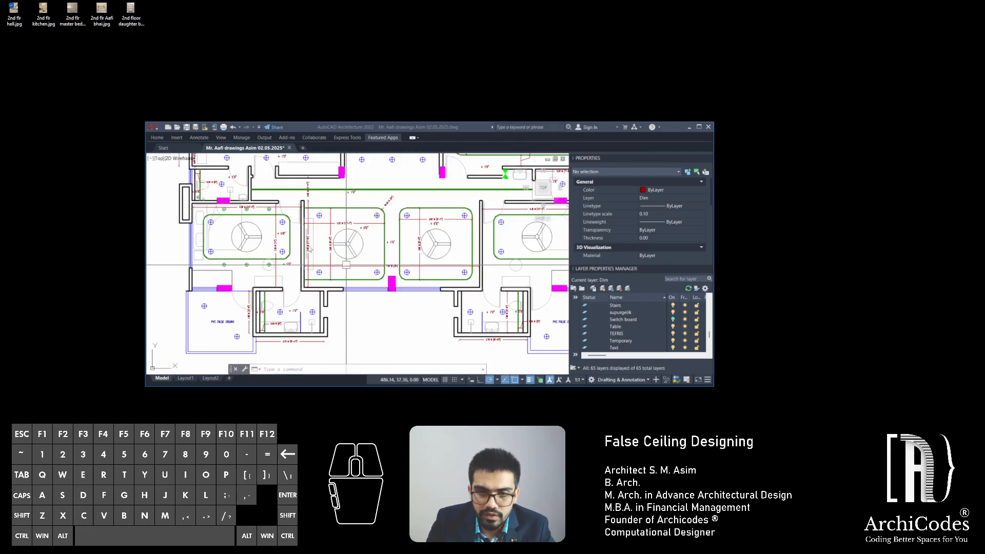
click(390, 127)
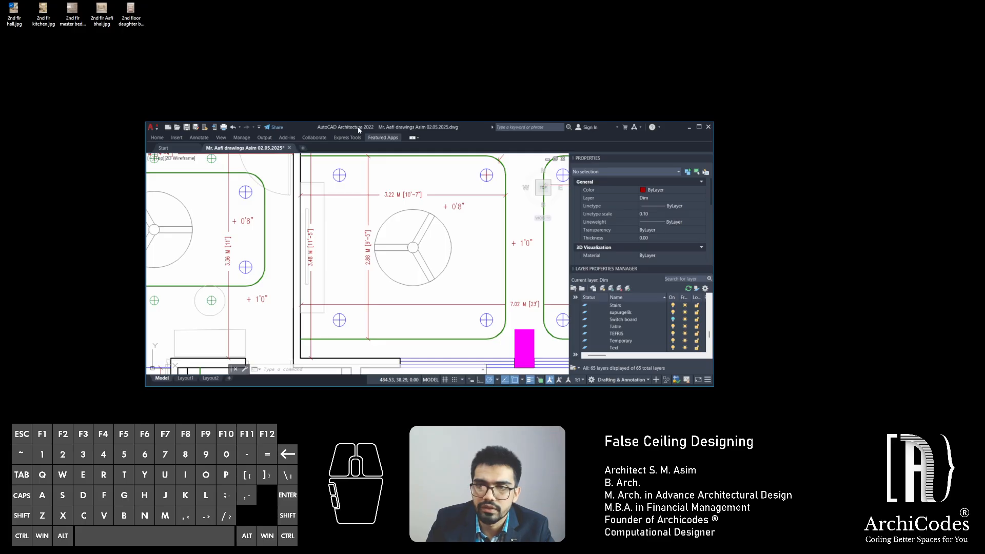
drag(358, 126, 358, 1)
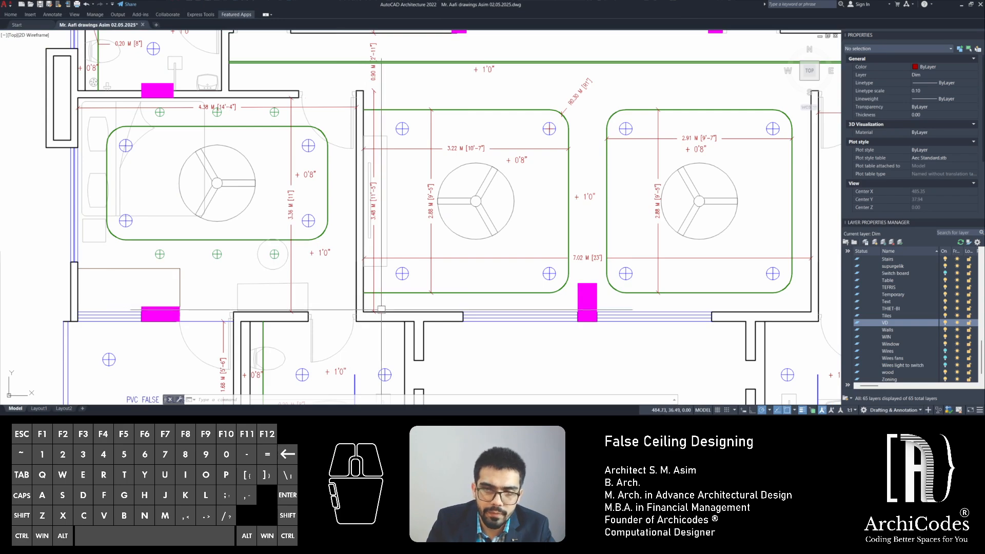
Examine the window-side false ceiling line and cove light in the lower-right bedroom of the dated First Floor False Ceiling Plan
scroll(380, 306, down, 5)
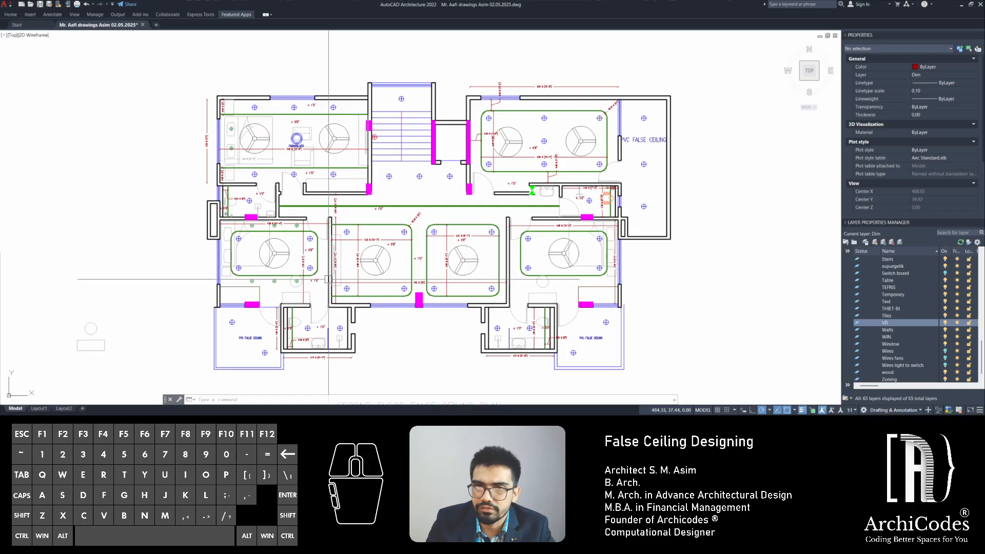
scroll(392, 231, down, 4)
mouse_move(391, 231)
middle_down()
mouse_move(517, 171)
mouse_move(381, 274)
middle_up()
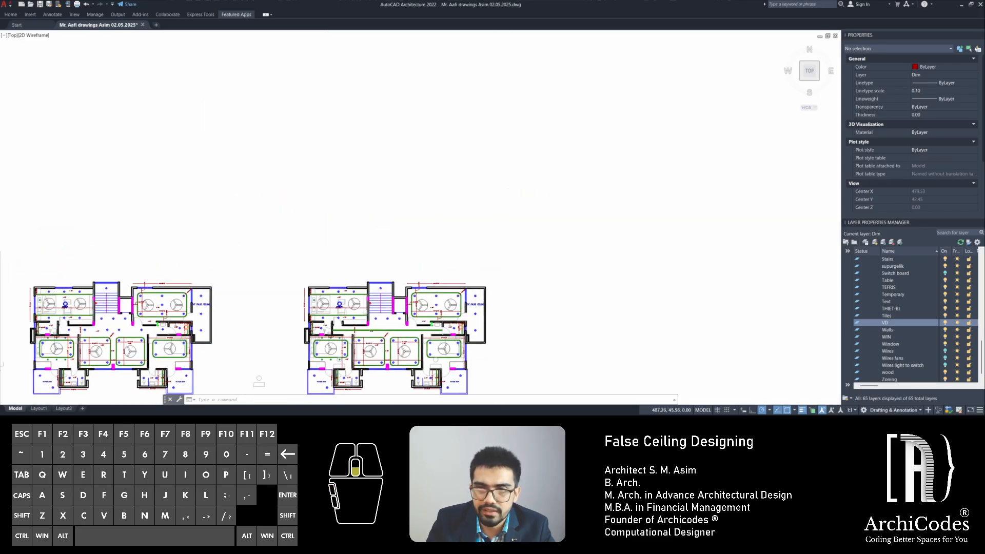
scroll(379, 274, down, 5)
middle_drag(389, 160, 372, 249)
scroll(368, 198, up, 6)
scroll(367, 197, up, 2)
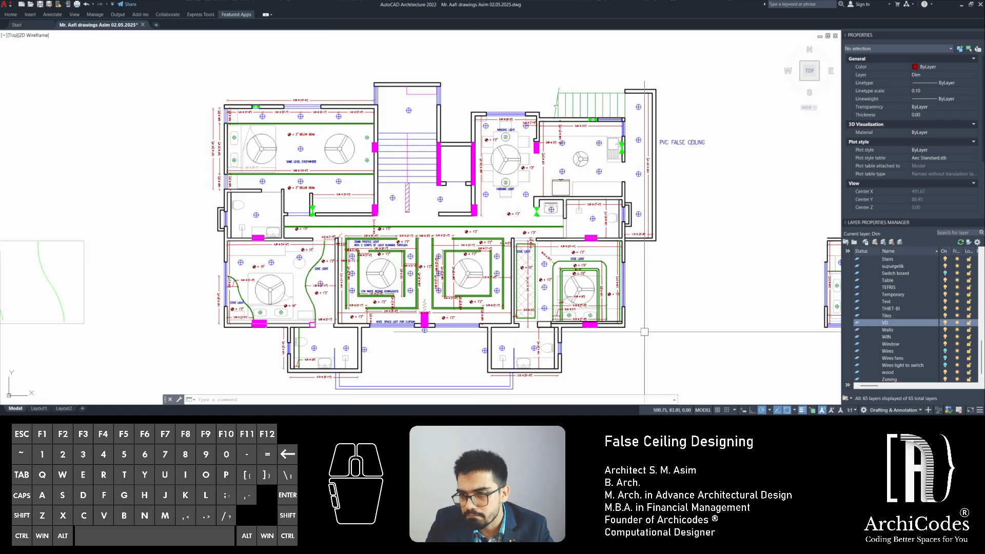
scroll(630, 279, up, 5)
middle_drag(633, 203, 594, 223)
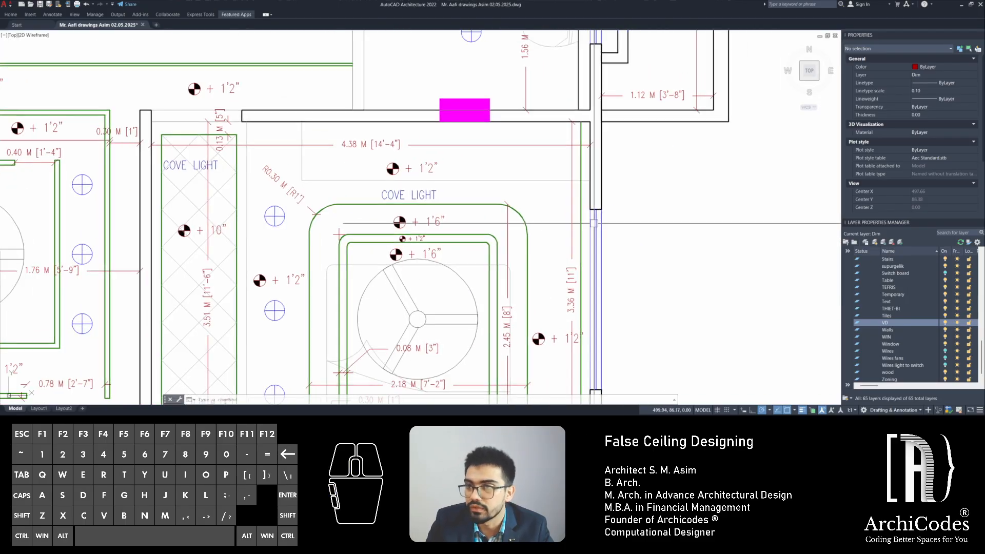
scroll(591, 170, up, 2)
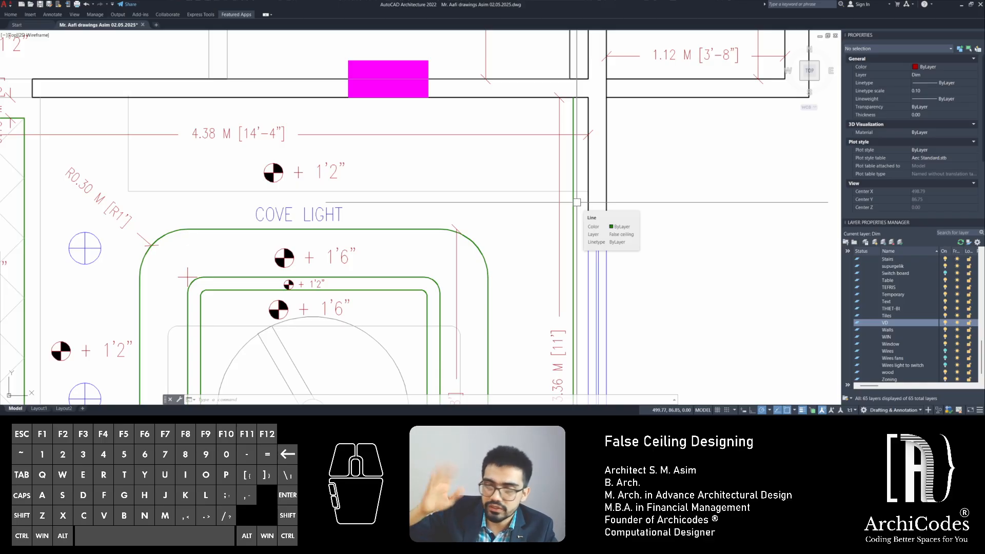
scroll(577, 202, down, 10)
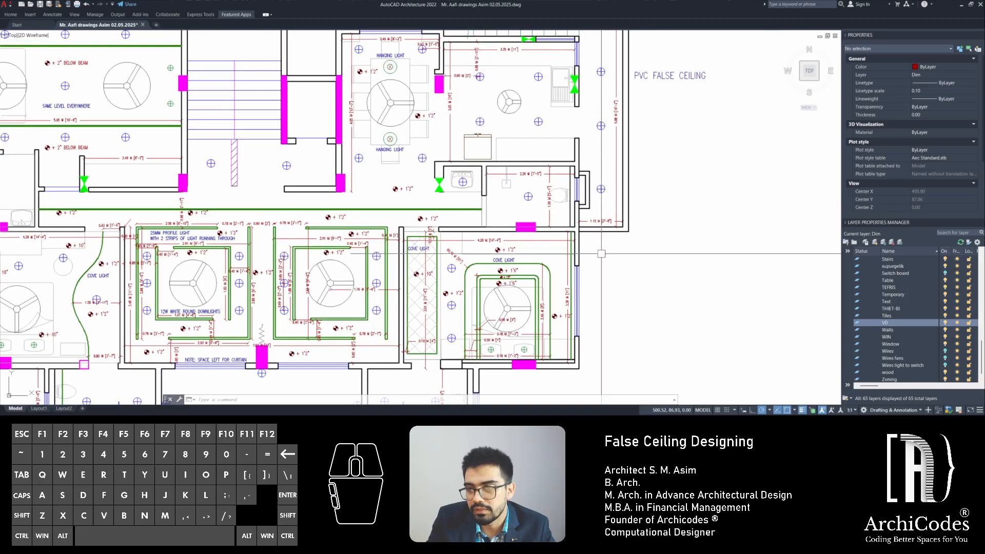
scroll(512, 246, down, 8)
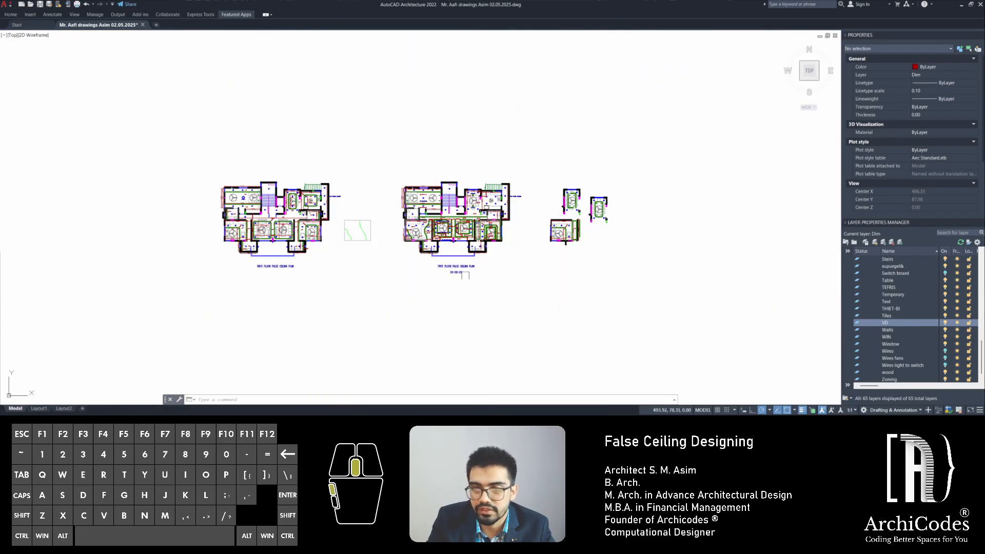
Offset the inner face of the middle room's left wall by 0.1 m into the room
middle_drag(367, 385, 369, 283)
scroll(369, 282, up, 2)
middle_drag(403, 200, 352, 288)
scroll(345, 250, up, 2)
scroll(351, 280, up, 4)
text(o)
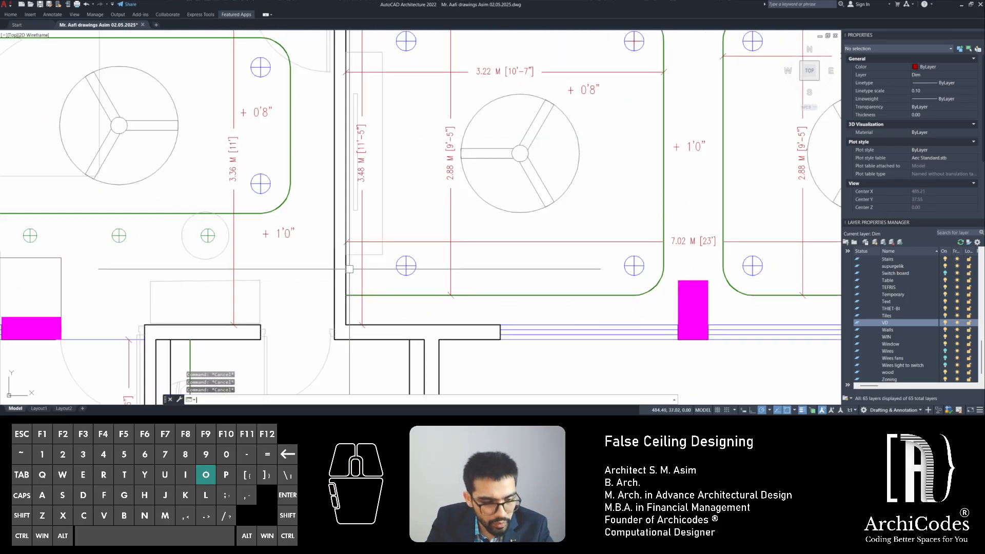
key(Return)
text(.1)
key(Return)
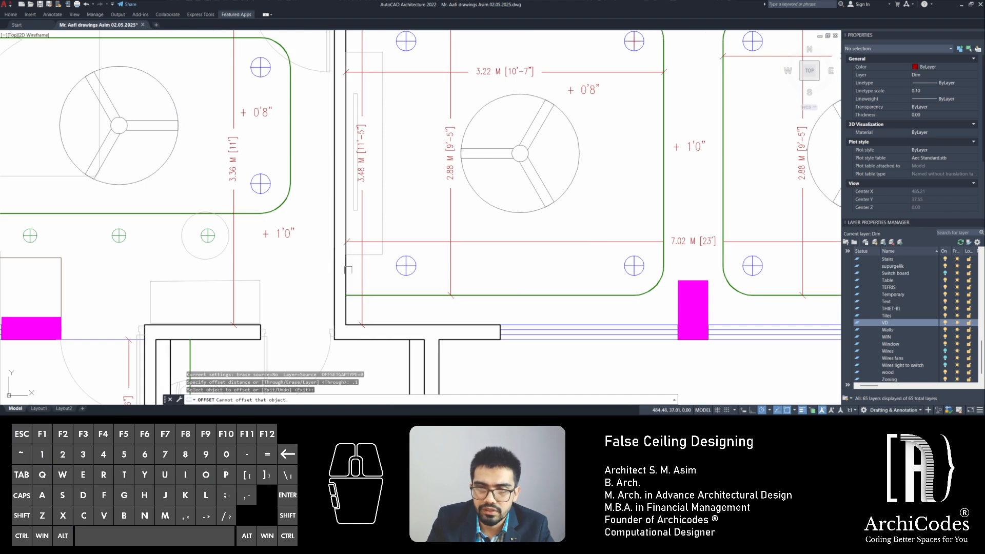
click(361, 271)
click(347, 271)
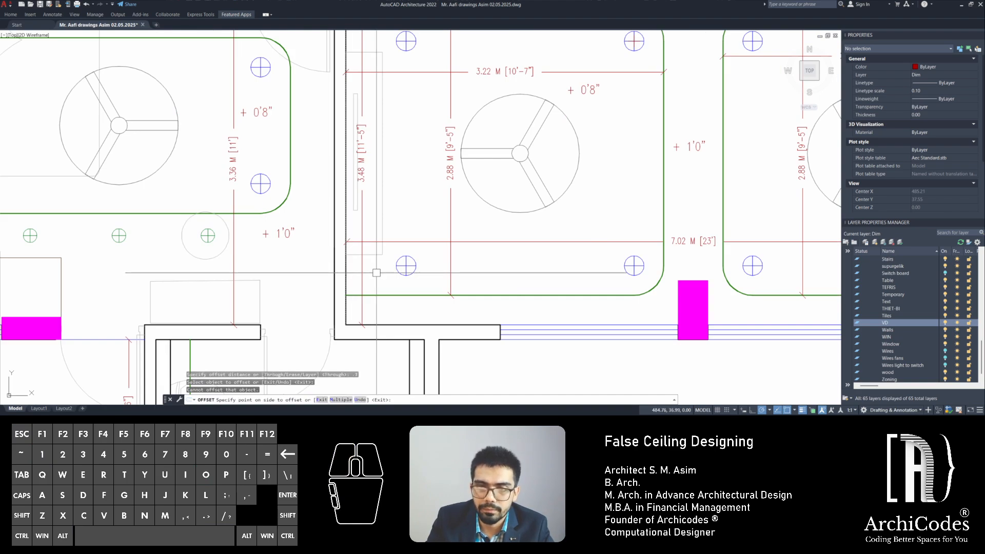
key(Escape)
key(Escape)
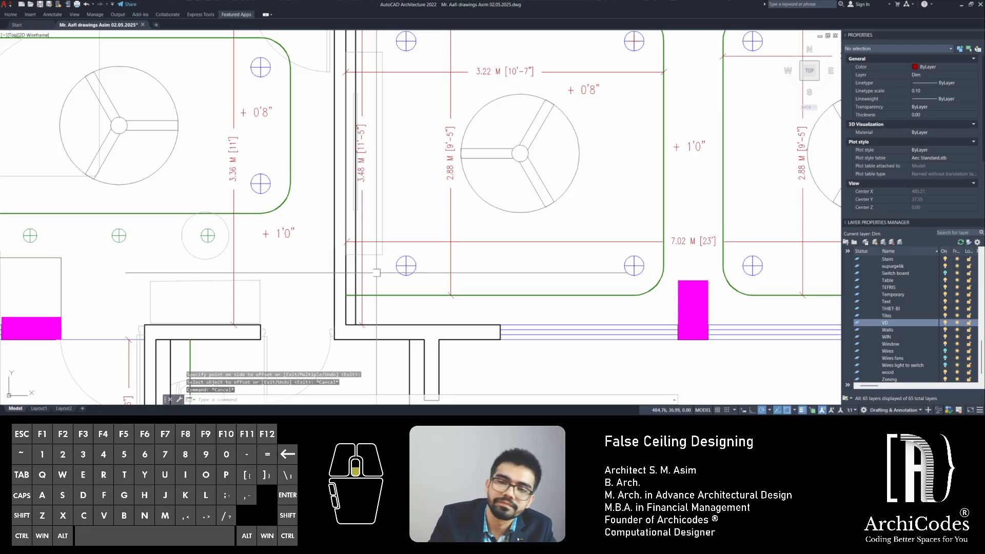
Match the properties of the offset wall line to the green false ceiling outline
scroll(376, 272, down, 4)
middle_drag(375, 263, 367, 281)
key(Escape)
key(Escape)
scroll(369, 207, up, 4)
text(ma)
key(Return)
scroll(373, 179, up, 2)
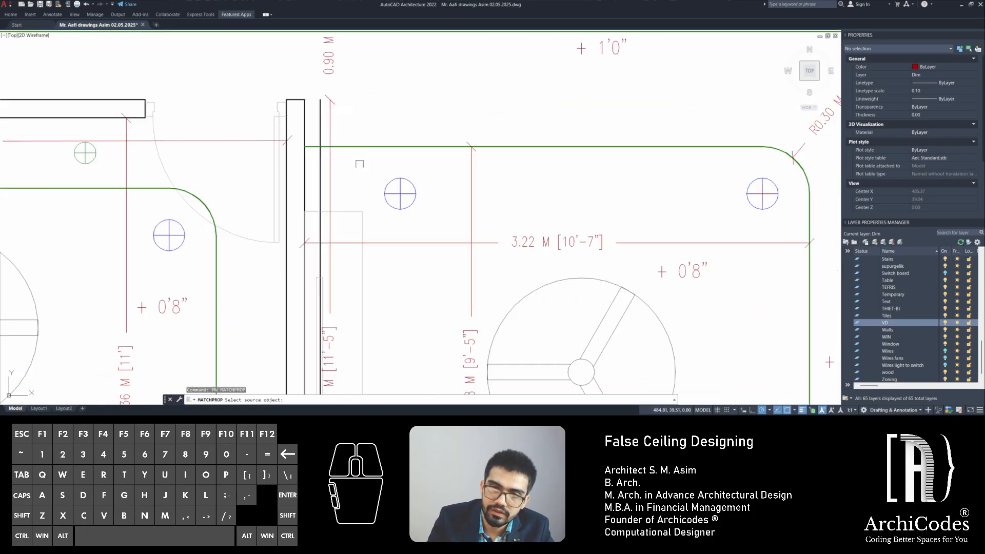
click(361, 148)
key(Escape)
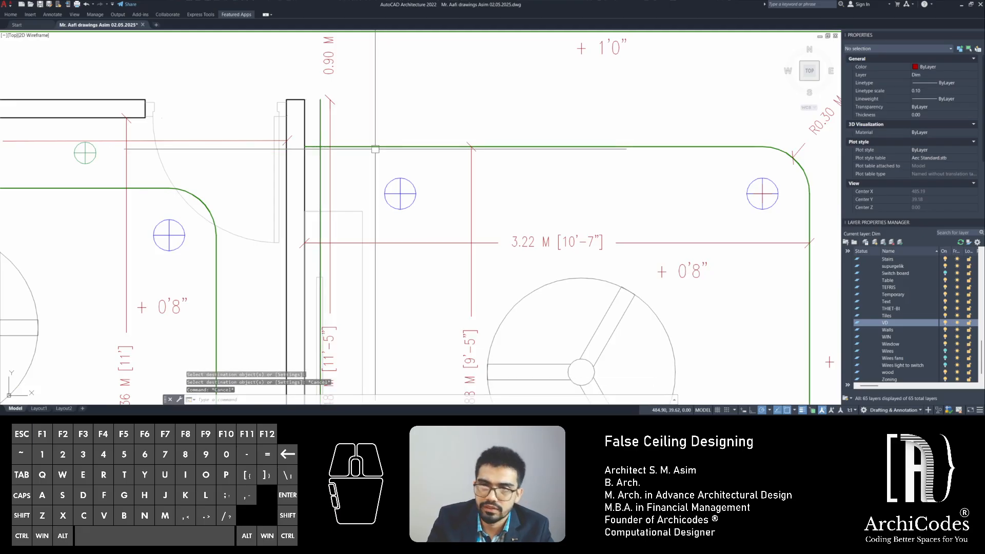
Delete the straight upper edge of the middle room's left ceiling outline
click(374, 149)
middle_drag(374, 149, 515, 161)
key(Delete)
middle_drag(461, 197, 280, 160)
key(Escape)
key(Escape)
scroll(280, 161, down, 1)
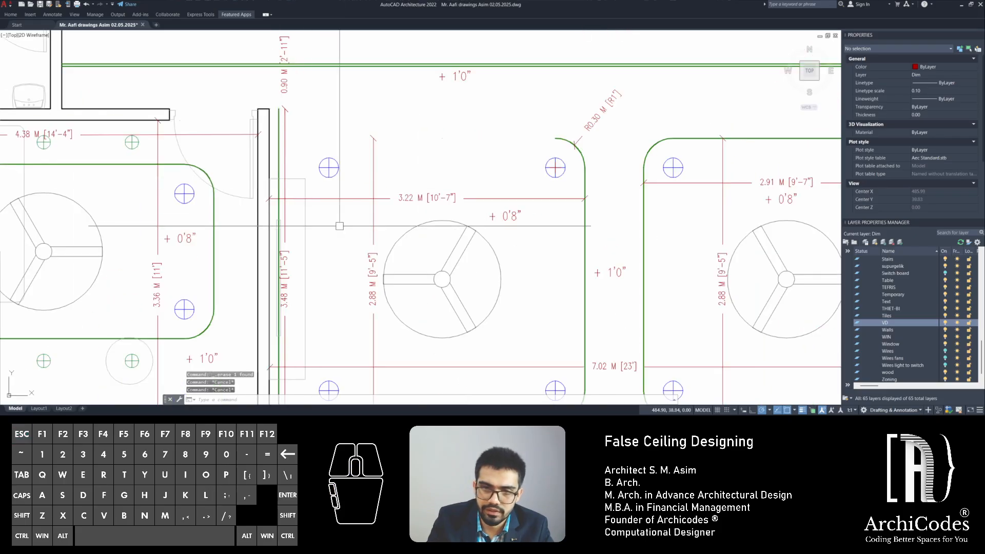
scroll(343, 246, down, 1)
Make Dim lights the current layer and turn off the Dim layer
click(895, 300)
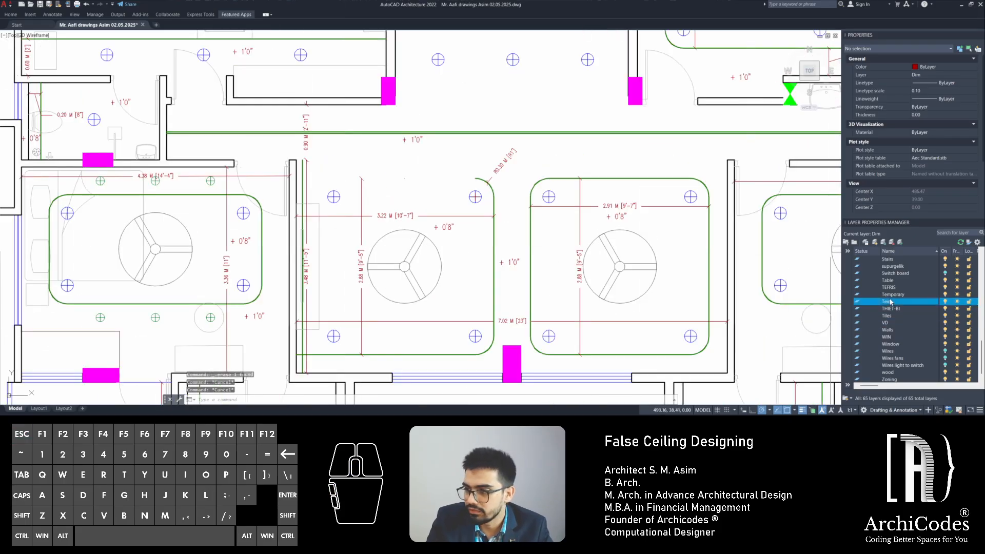
text(di)
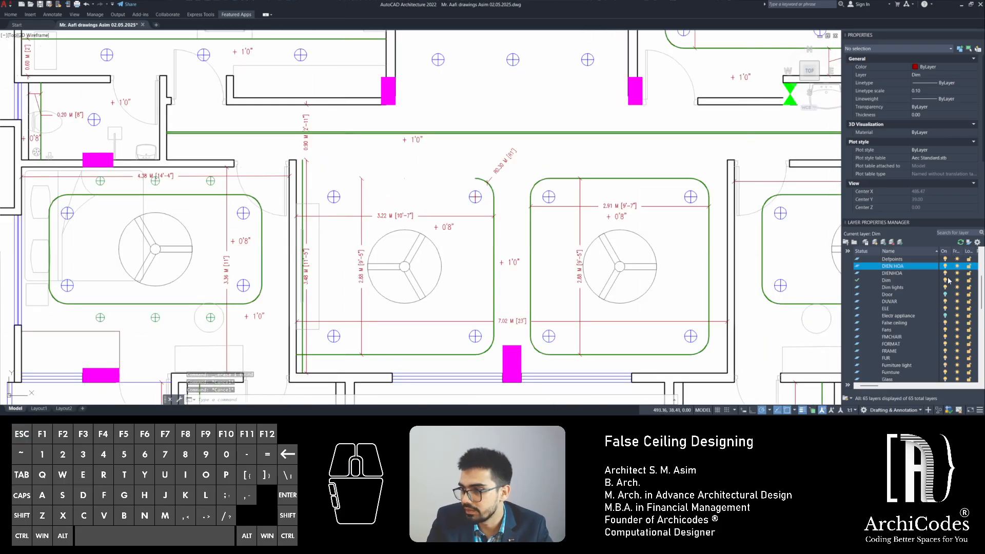
double_click(894, 288)
click(944, 280)
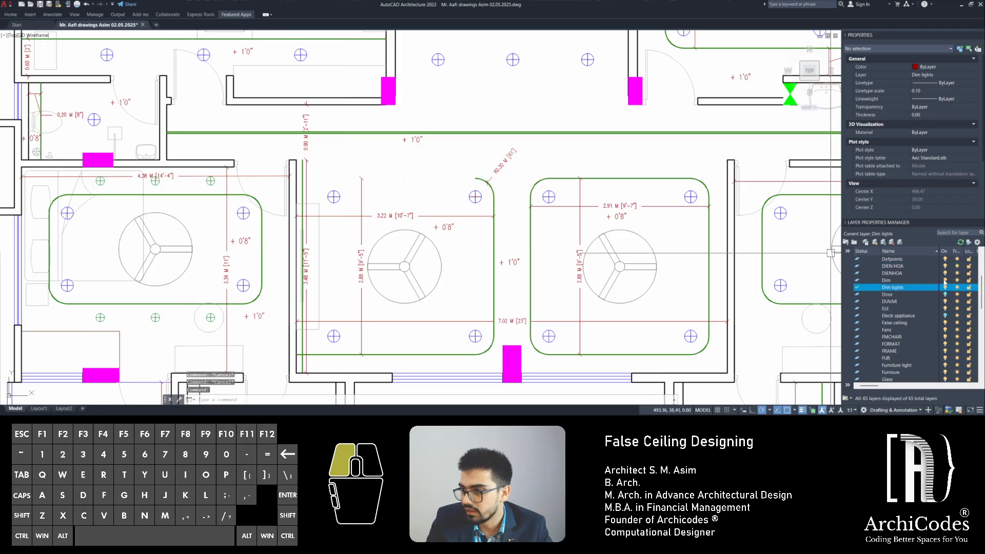
scroll(342, 249, up, 2)
key(Escape)
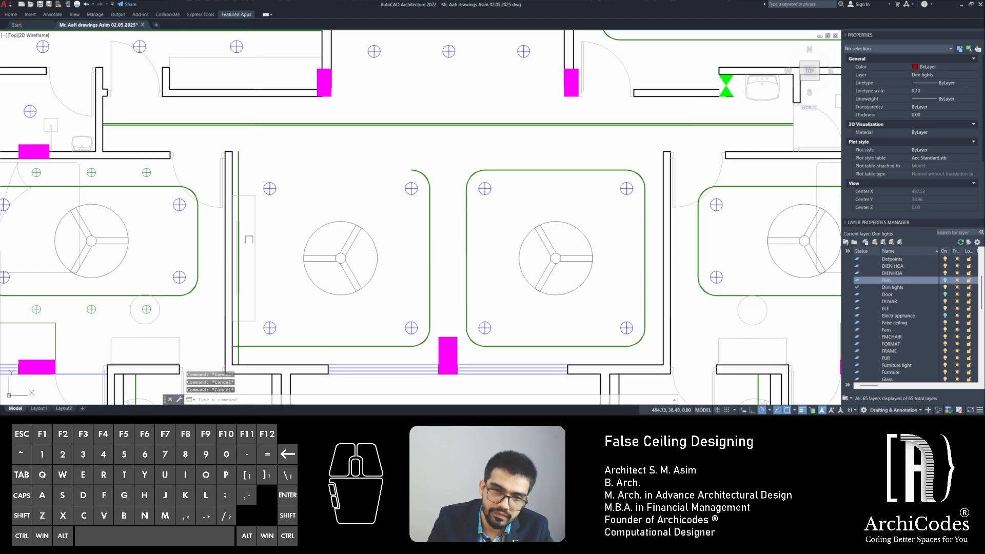
scroll(345, 249, up, 3)
click(263, 213)
key(Escape)
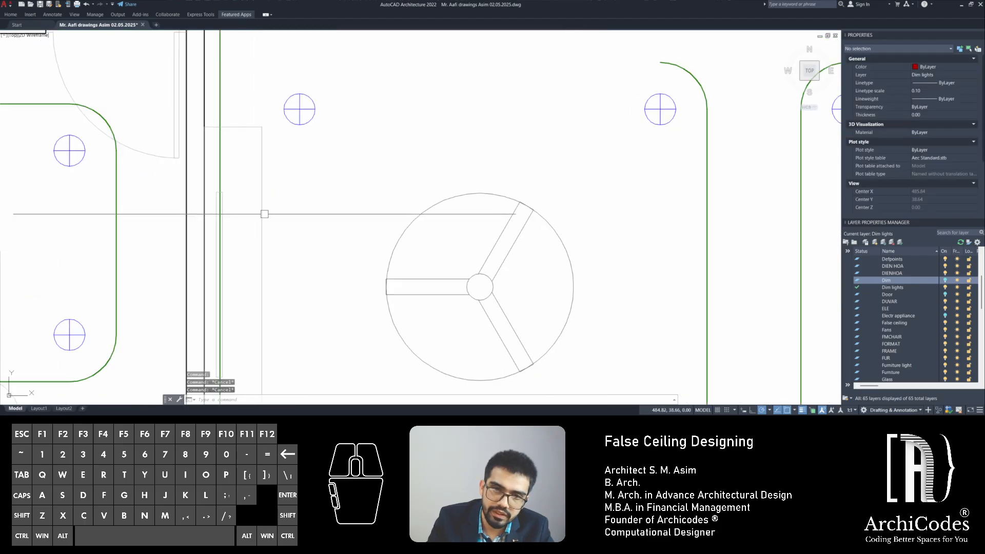
scroll(314, 200, down, 5)
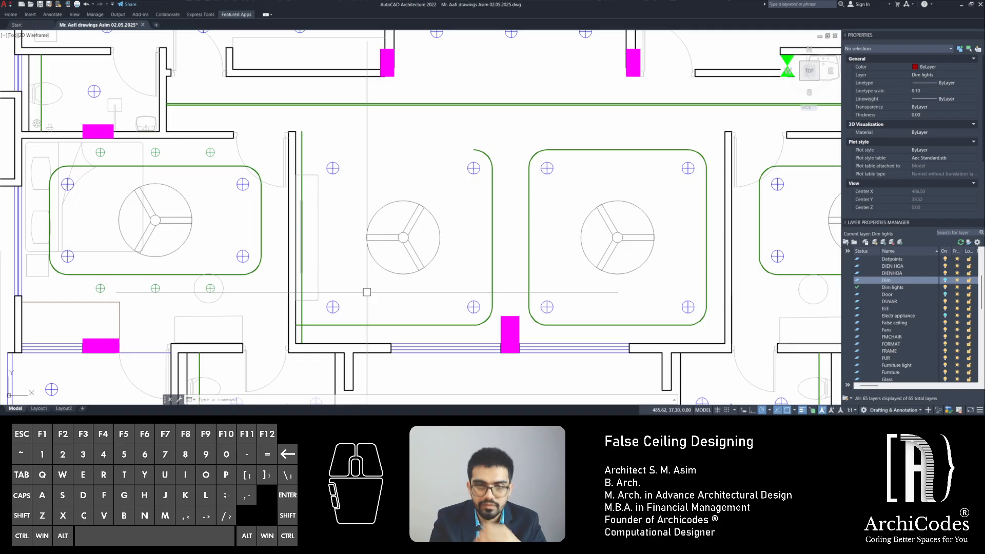
Offset the inner face of the middle room's left wall into the room three times in succession at 0.018 m spacing
key(Escape)
scroll(254, 291, up, 2)
text(o)
key(Return)
text(.0)
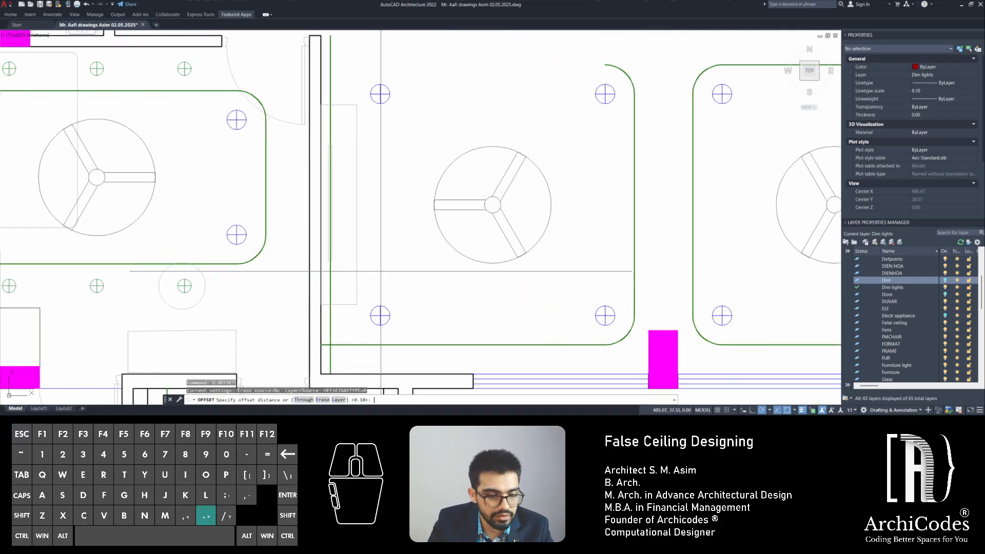
text(18)
key(Return)
scroll(300, 300, up, 2)
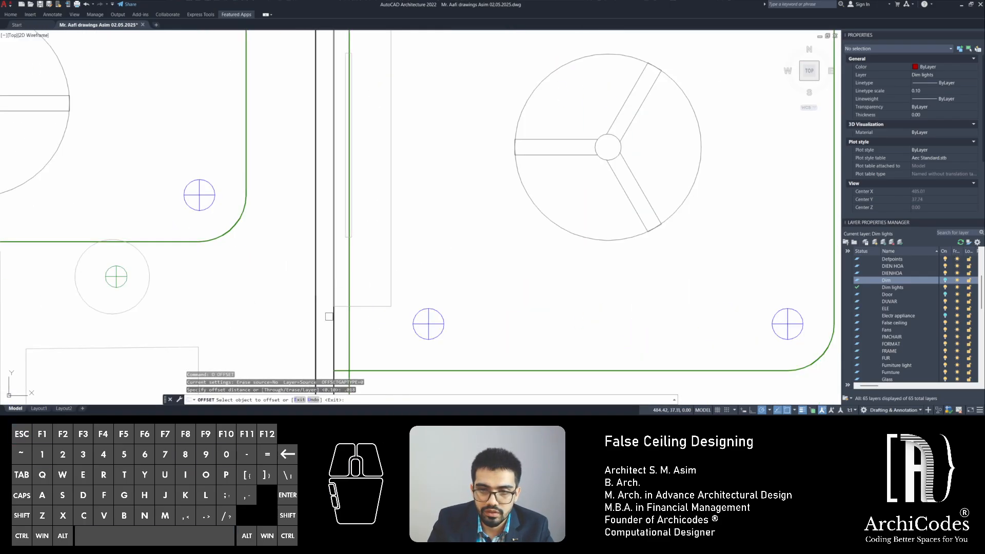
click(321, 323)
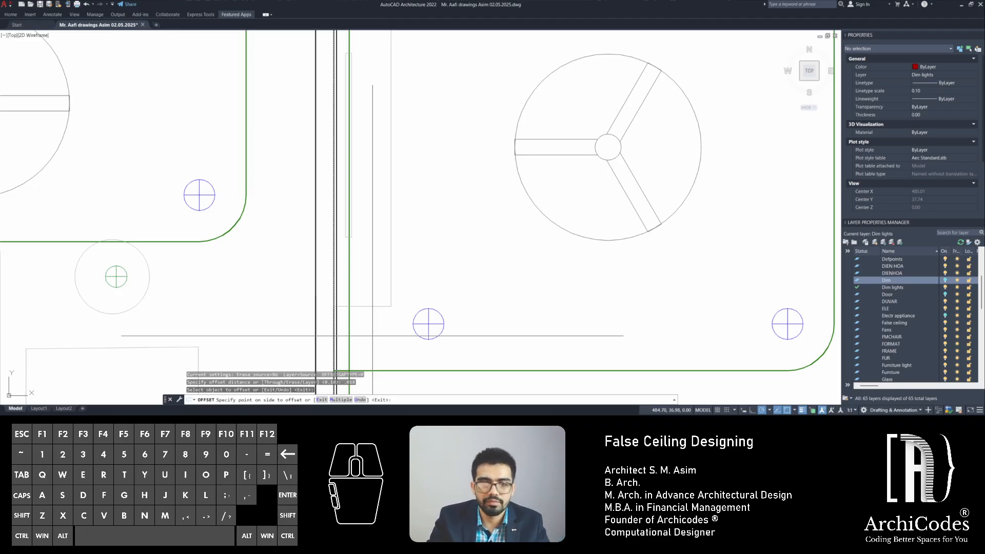
click(339, 314)
scroll(340, 316, up, 4)
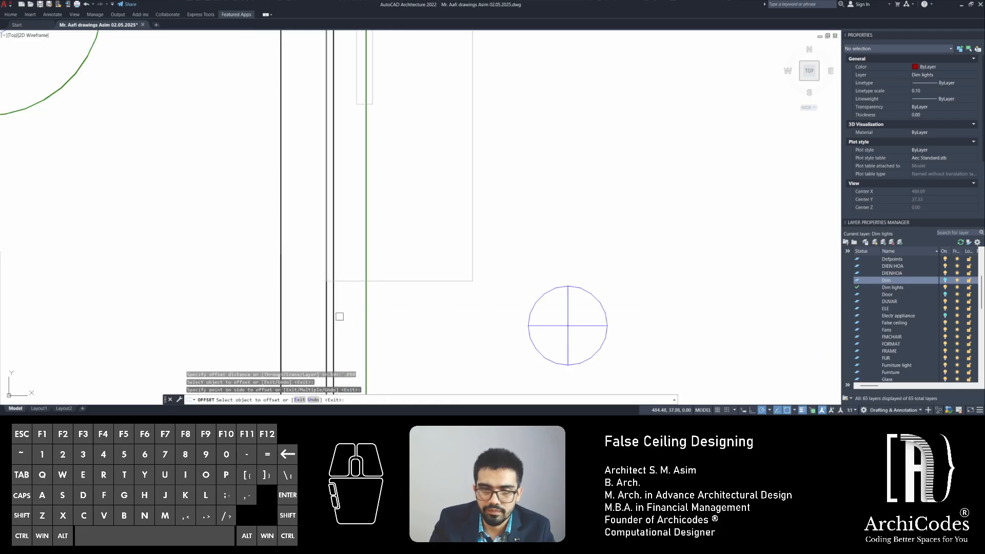
scroll(354, 311, down, 2)
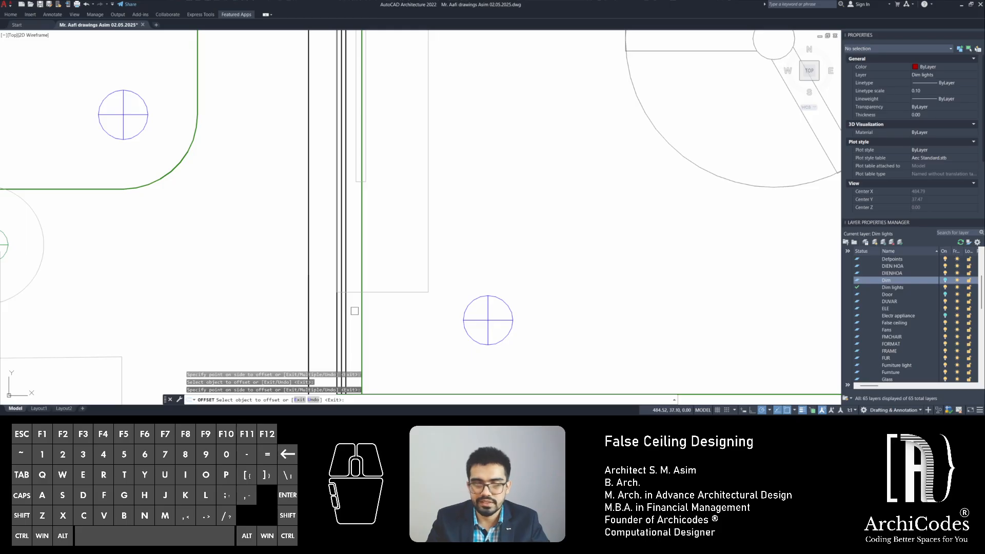
scroll(354, 311, up, 4)
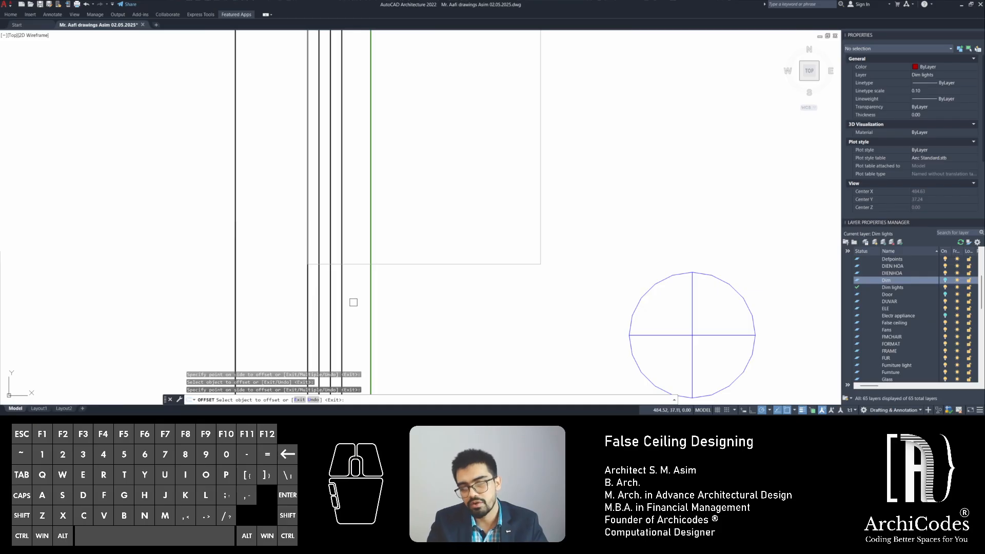
scroll(354, 302, down, 4)
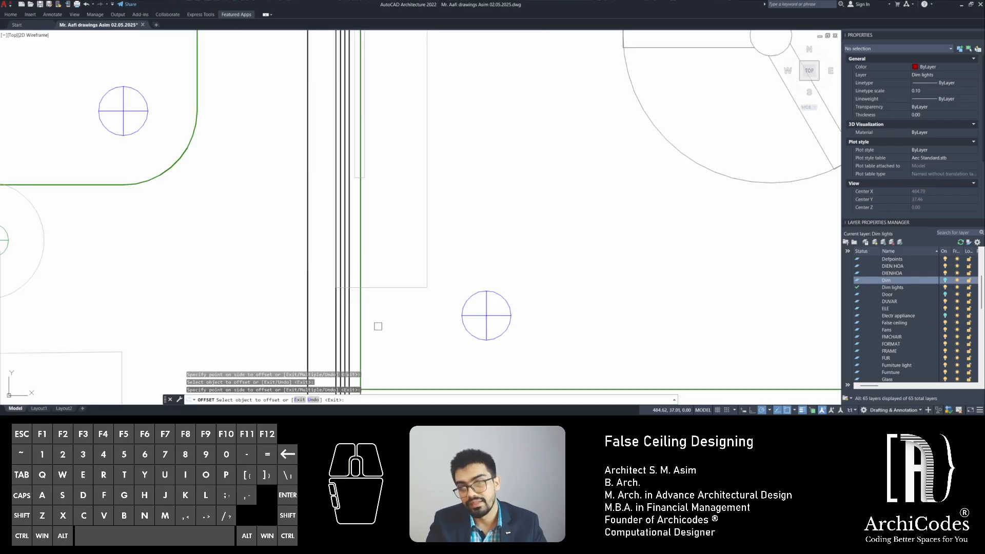
Offset the innermost of the closely spaced wall lines by 0.1 m further into the room
key(Escape)
text(o)
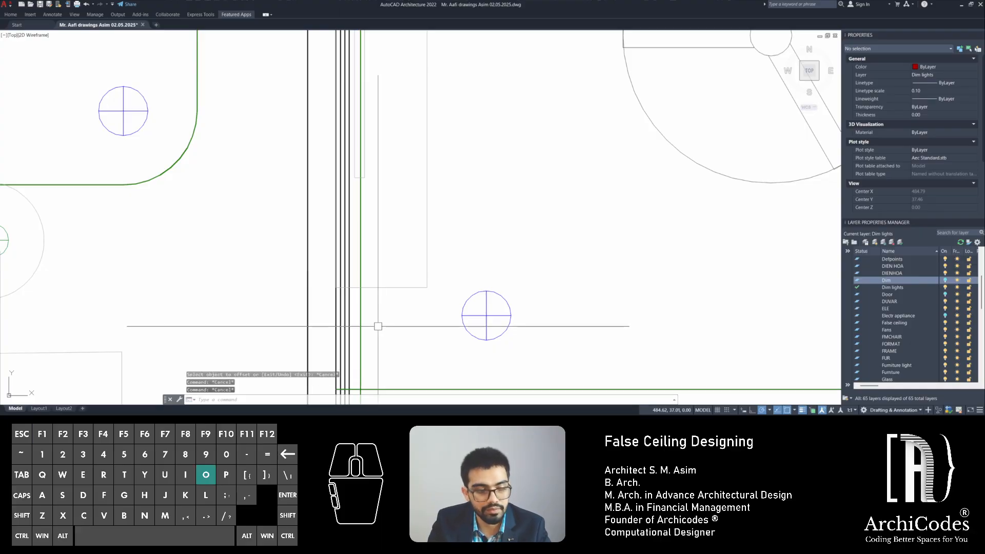
key(space)
text(.1)
key(space)
scroll(353, 326, up, 2)
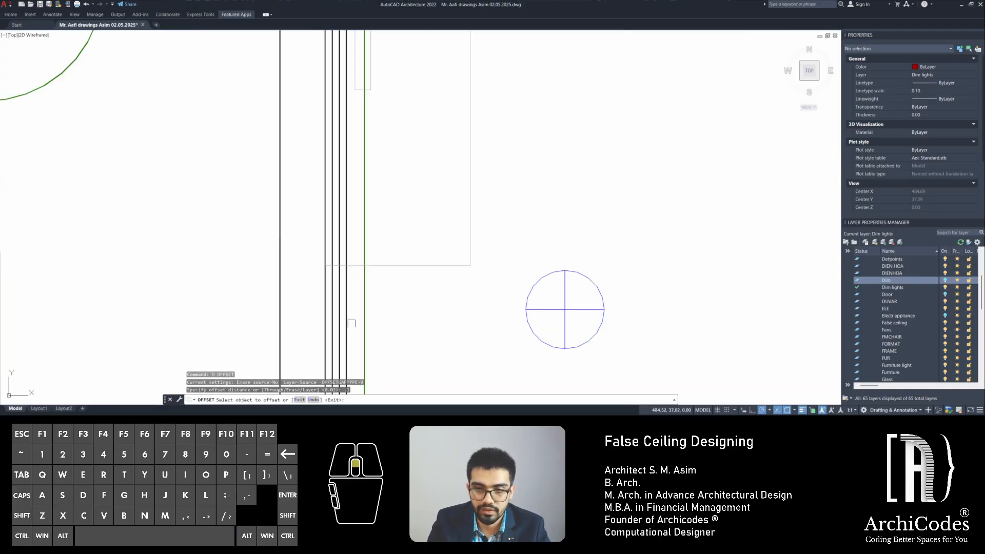
click(347, 308)
click(414, 305)
key(Escape)
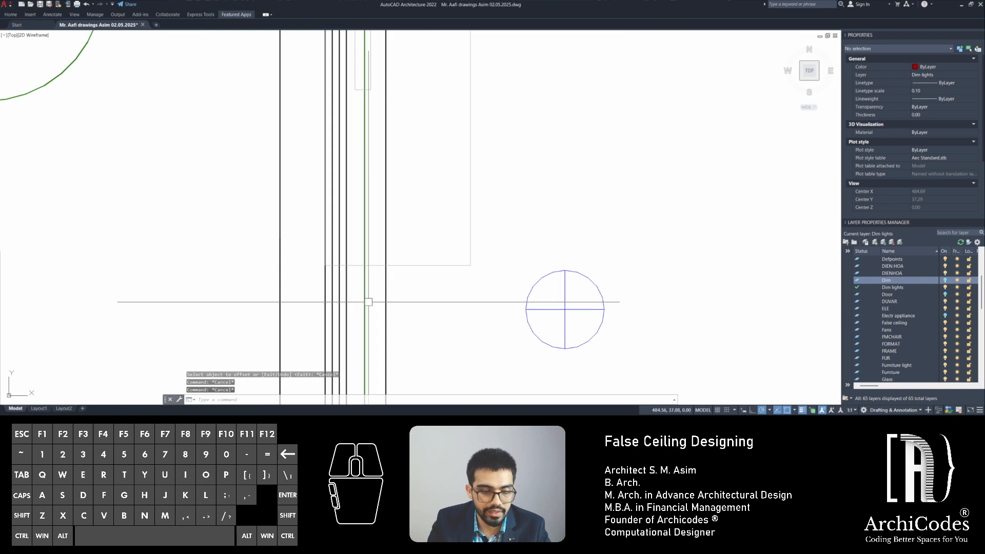
Match the new offset line to the green ceiling line's properties and delete the old green line beside the wall
text(mn)
key(space)
click(365, 301)
click(385, 298)
key(space)
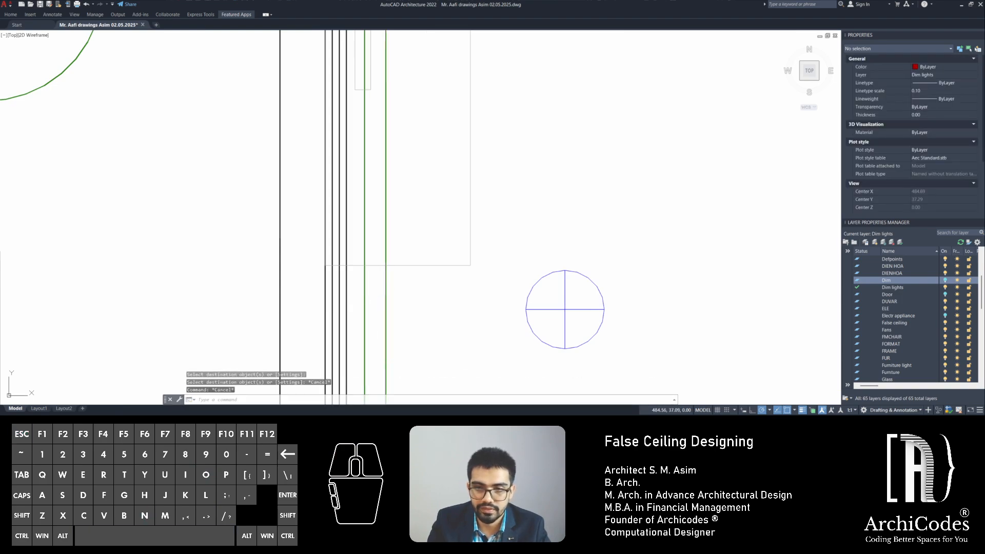
click(364, 289)
key(Delete)
scroll(390, 317, down, 2)
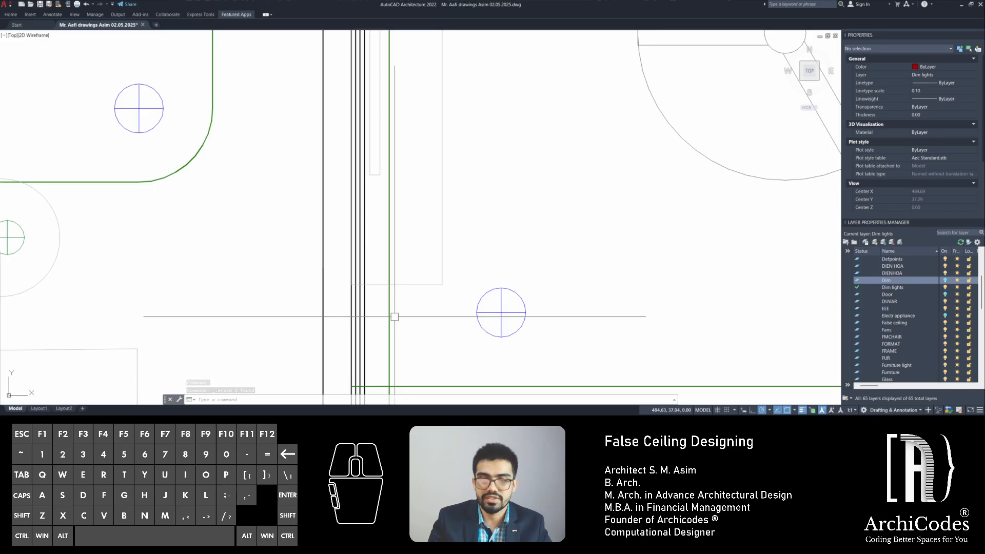
Delete the three closely spaced helper lines between the wall face and the green ceiling line
scroll(377, 323, up, 3)
click(349, 304)
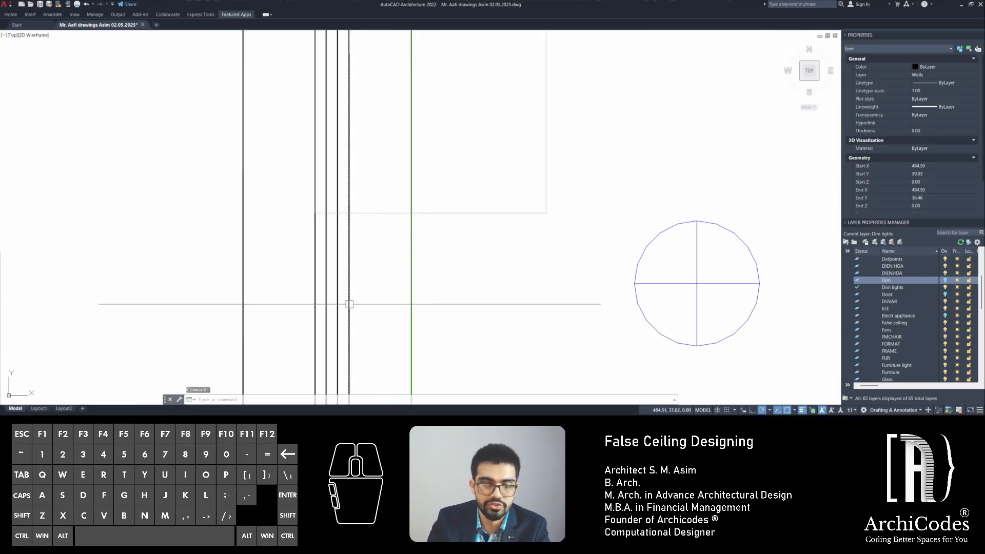
key(Delete)
key(Escape)
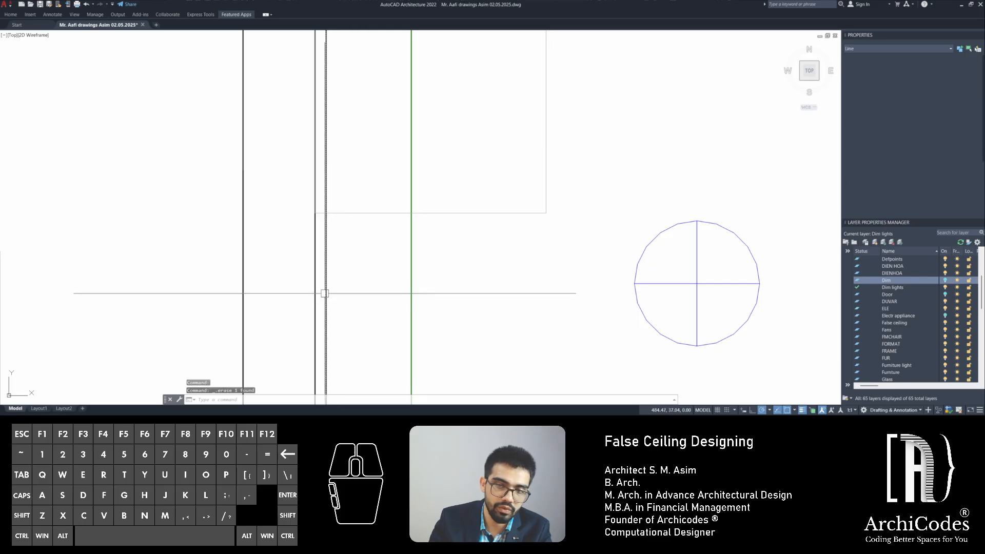
scroll(367, 290, down, 3)
key(Escape)
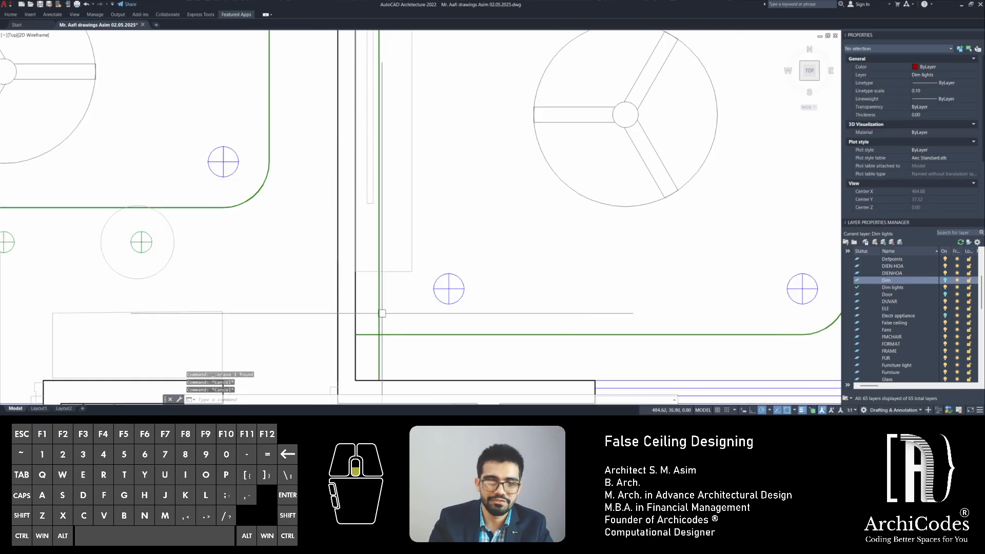
Measure the gap between the vertical green ceiling line and the wall face with the Dim command, without placing a dimension
scroll(375, 306, down, 3)
mouse_move(393, 224)
middle_down()
mouse_move(368, 251)
mouse_move(305, 219)
middle_up()
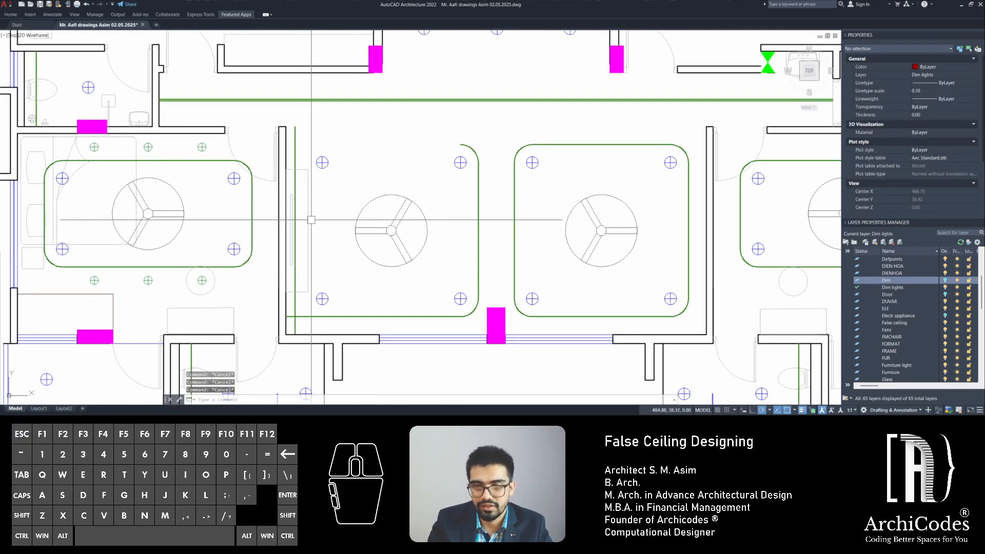
scroll(316, 309, up, 3)
scroll(315, 308, up, 2)
text(d)
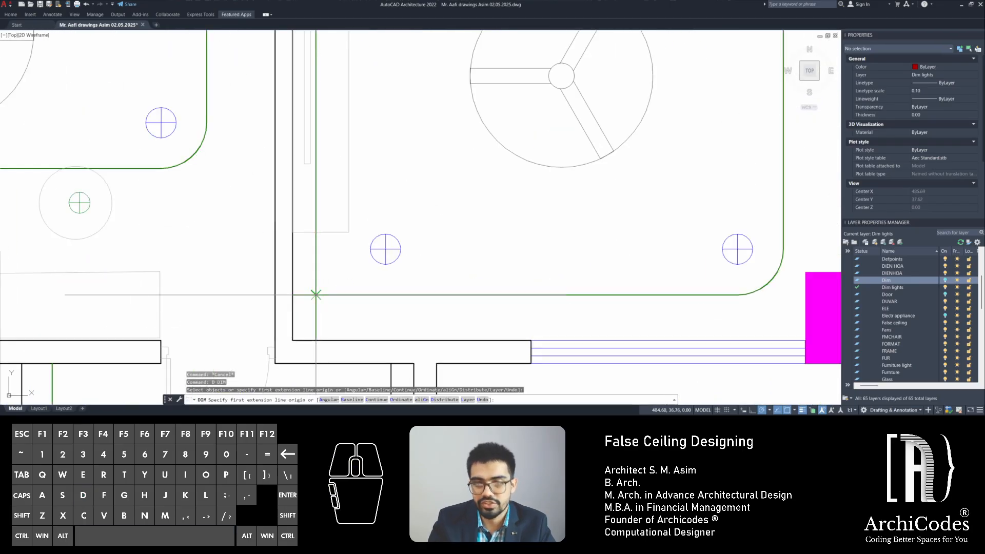
key(Return)
click(315, 300)
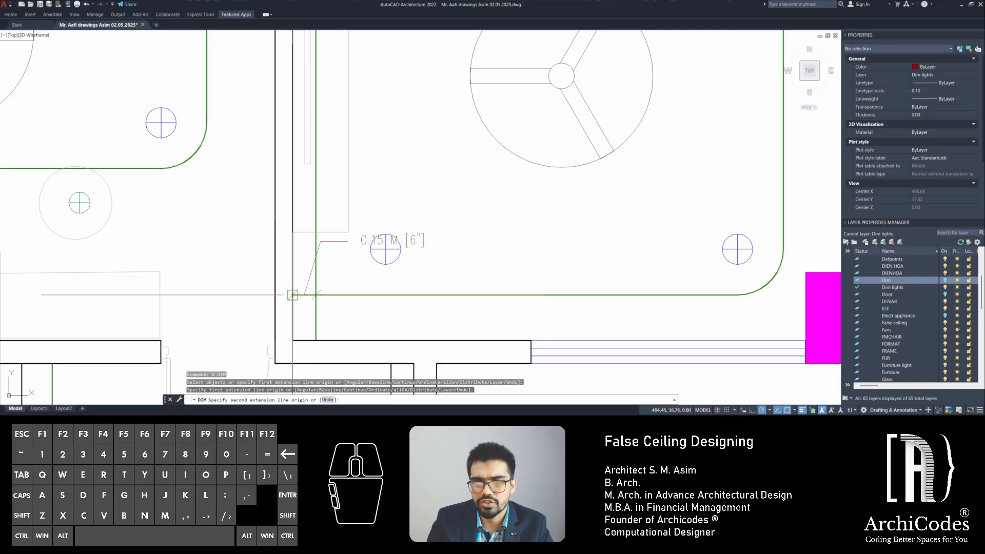
key(Escape)
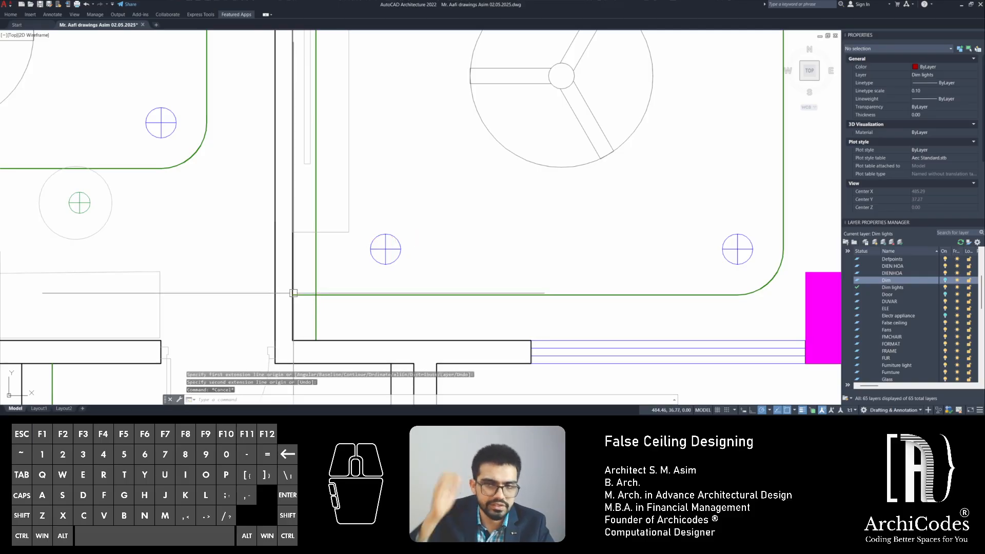
key(Escape)
Try deleting the straight lower edge of the left ceiling outline, and undo the deletion
click(336, 295)
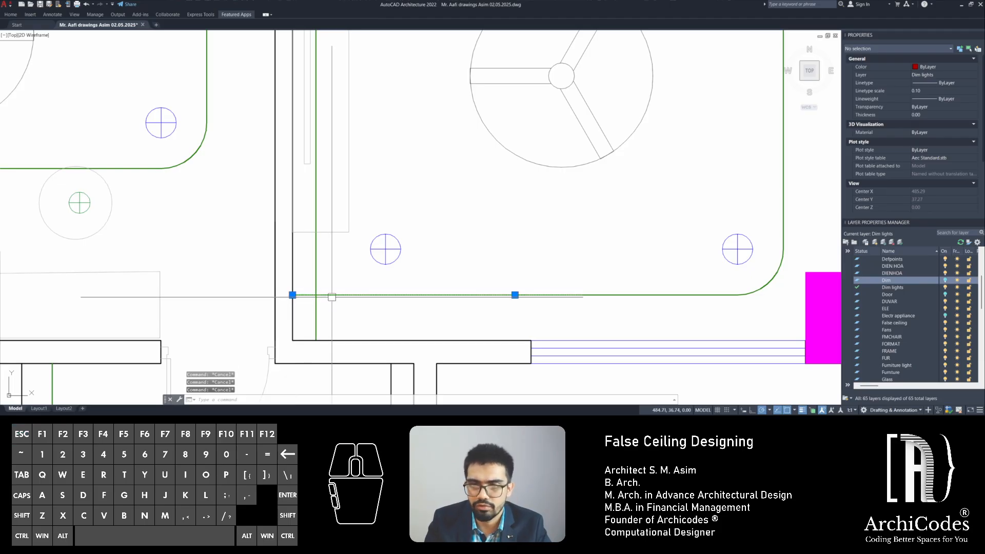
scroll(343, 295, down, 2)
middle_drag(343, 295, 226, 297)
key(Delete)
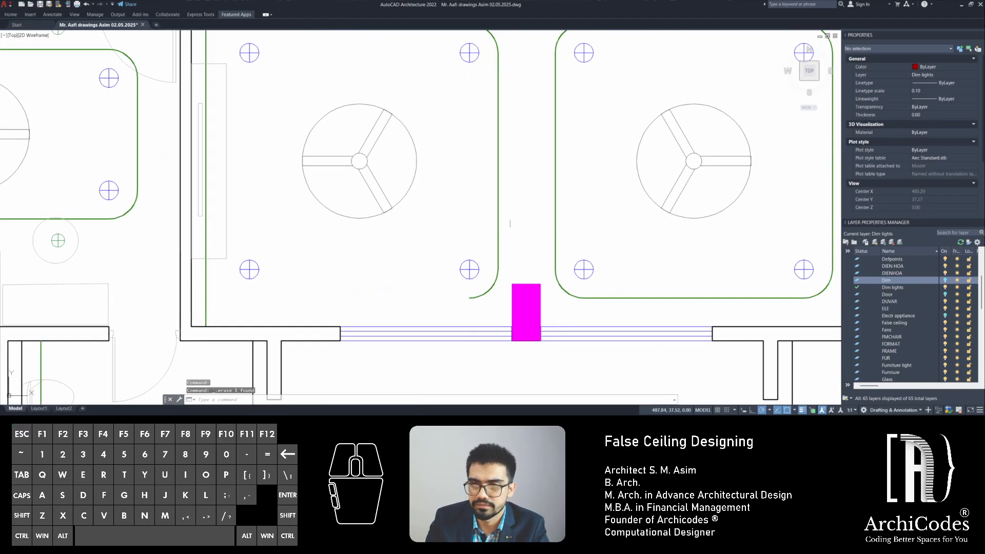
key(ctrl+z)
middle_drag(425, 243, 432, 283)
key(Escape)
key(Escape)
key(Escape)
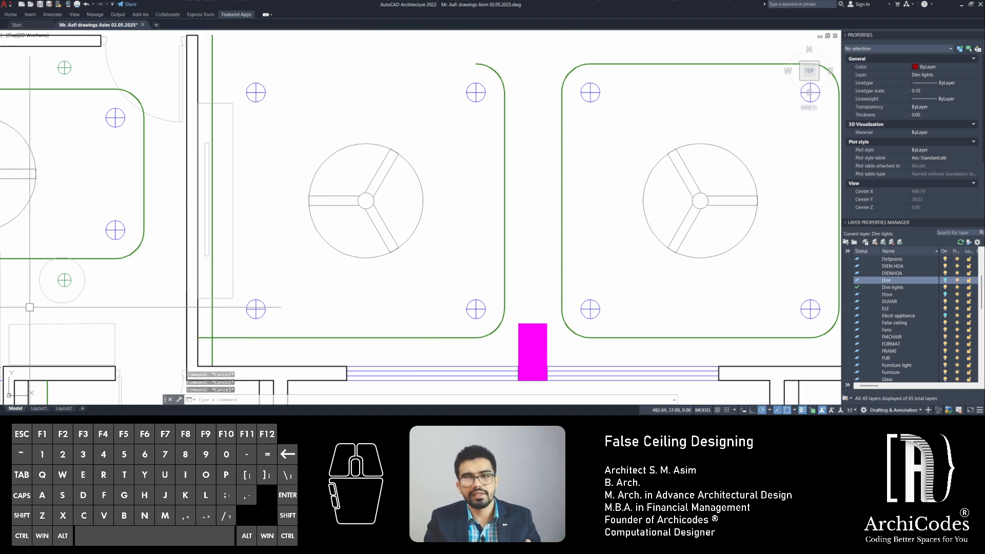
Bring the reference photo 2nd flr hall.jpg over the drawing, examine its ceiling design, and move it away again
drag(0, 205, 607, 2)
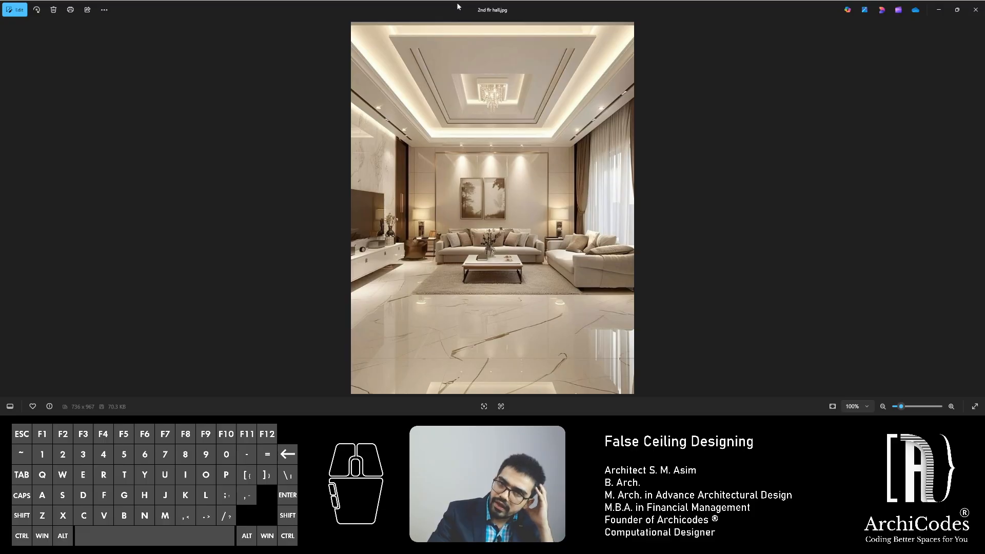
drag(456, 3, 0, 195)
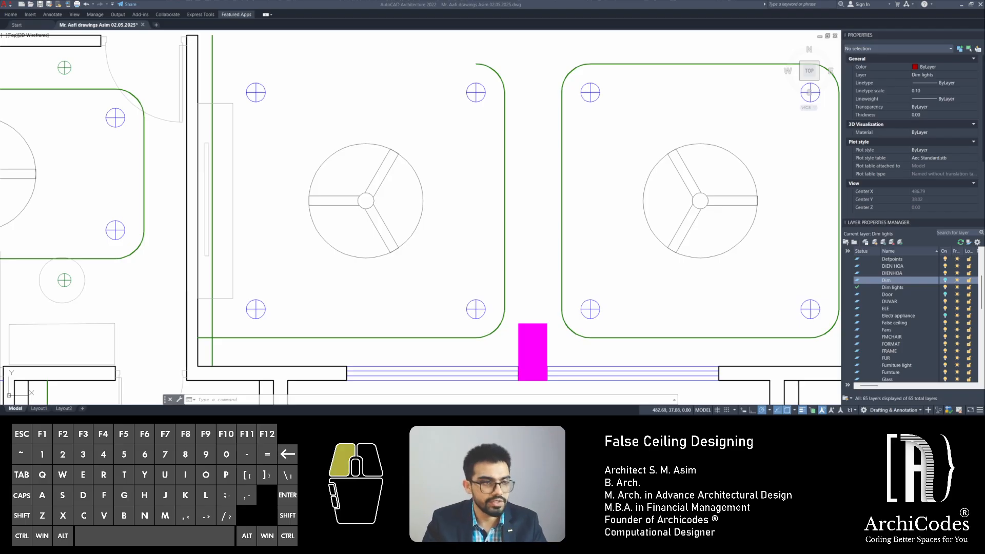
drag(0, 200, 391, 5)
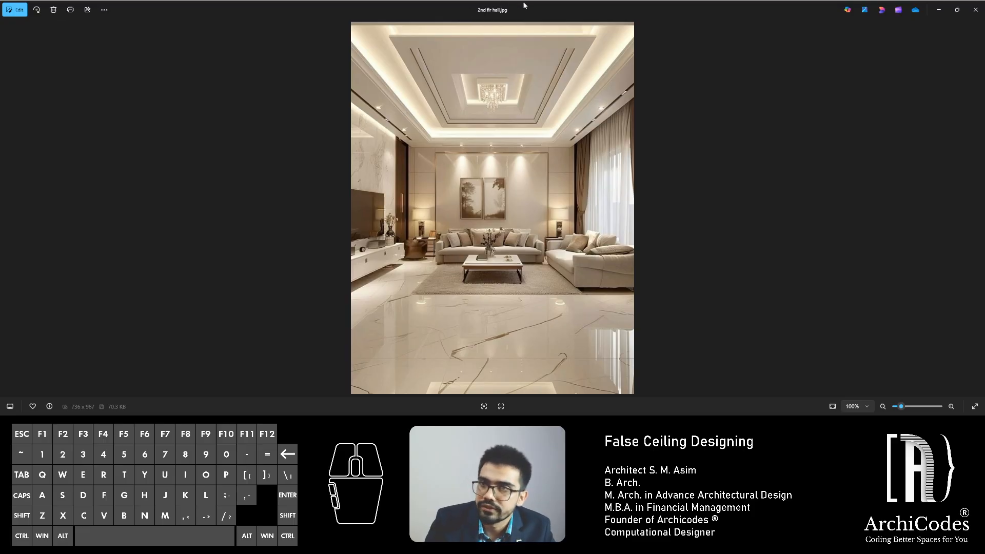
drag(523, 5, 0, 95)
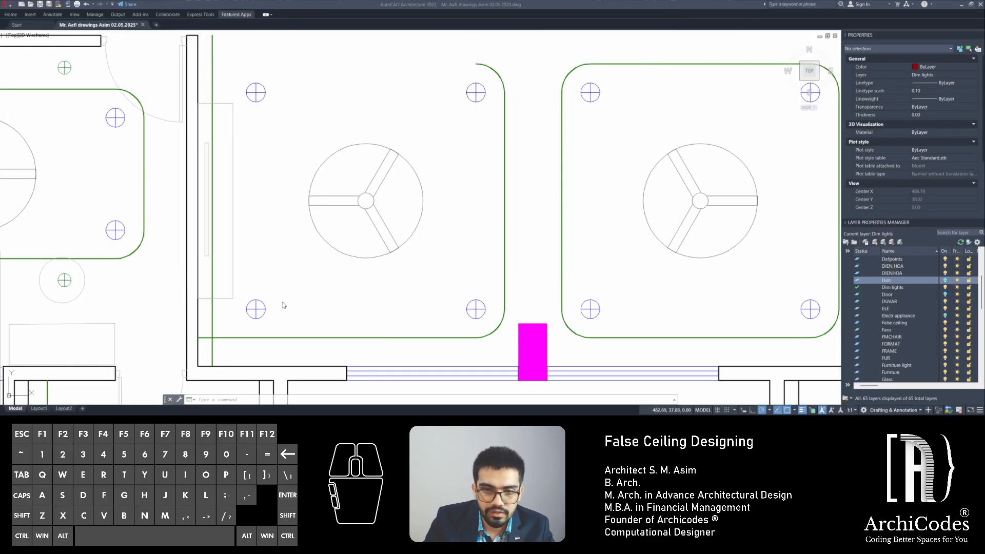
Delete the straight lower edge and the lower corner arc of the middle room's left ceiling outline
middle_drag(301, 303, 283, 272)
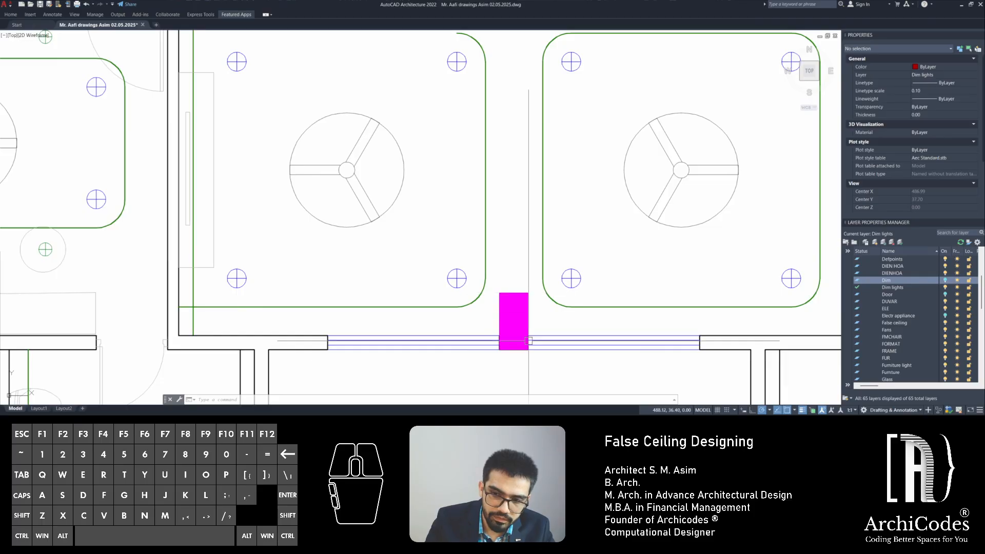
middle_drag(517, 293, 437, 326)
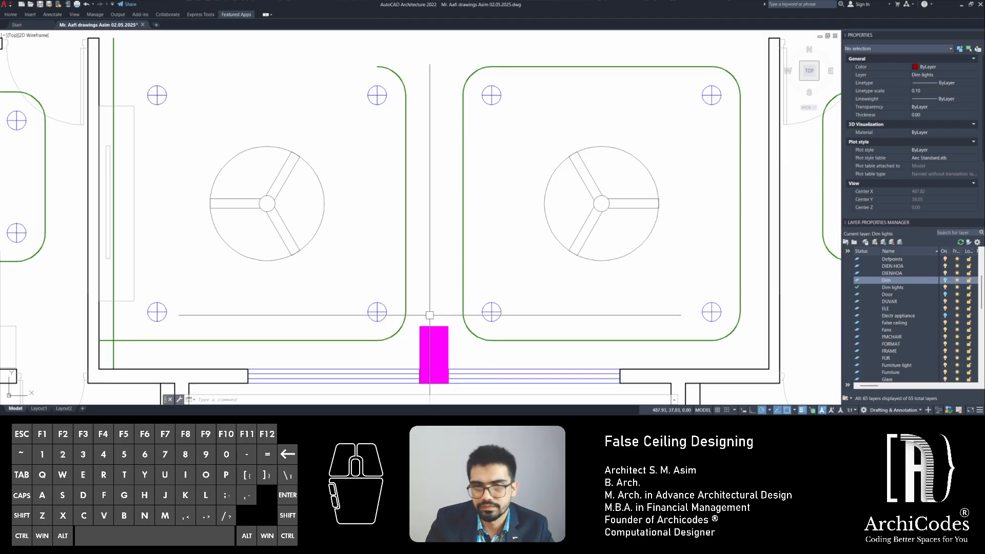
scroll(430, 315, down, 5)
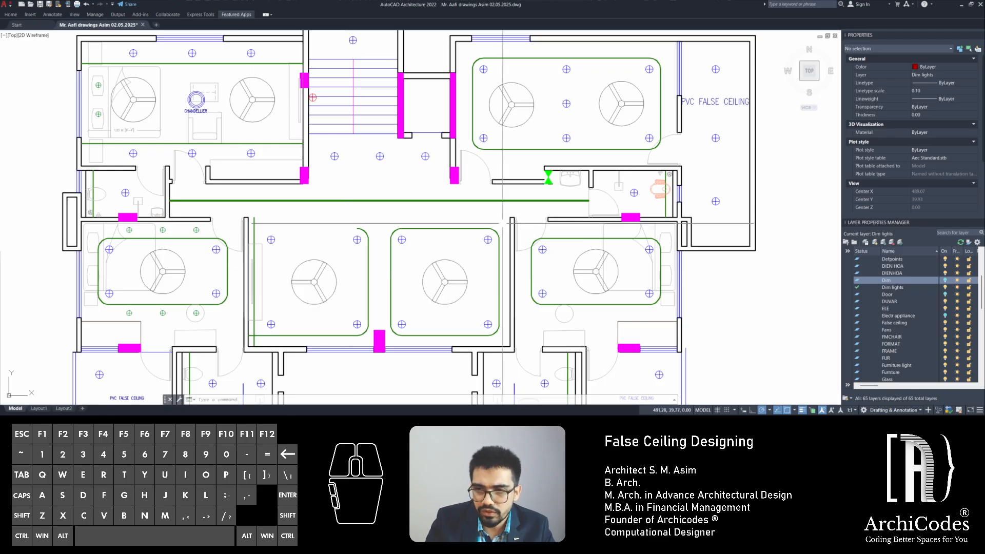
scroll(257, 343, up, 2)
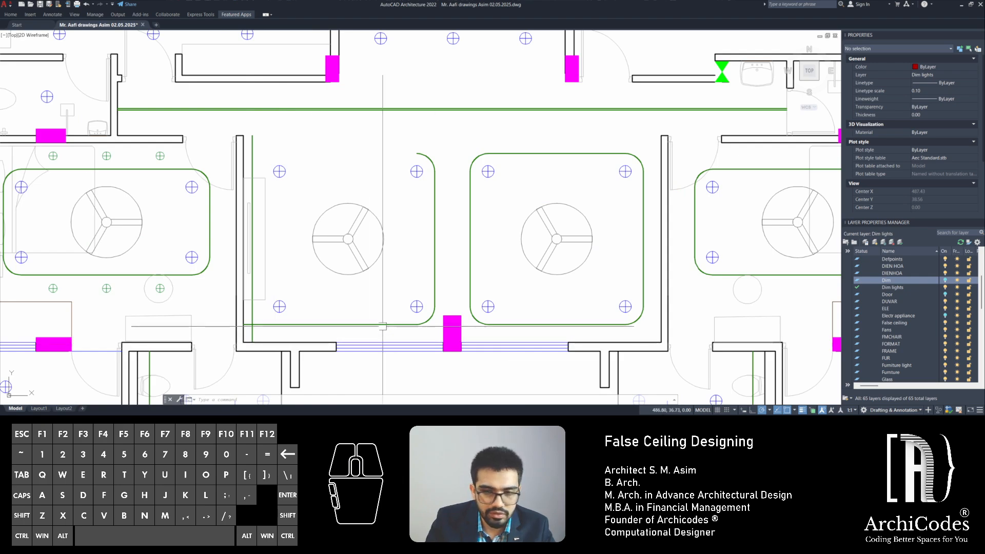
scroll(356, 340, up, 4)
click(359, 324)
scroll(360, 302, down, 2)
middle_drag(326, 268, 281, 295)
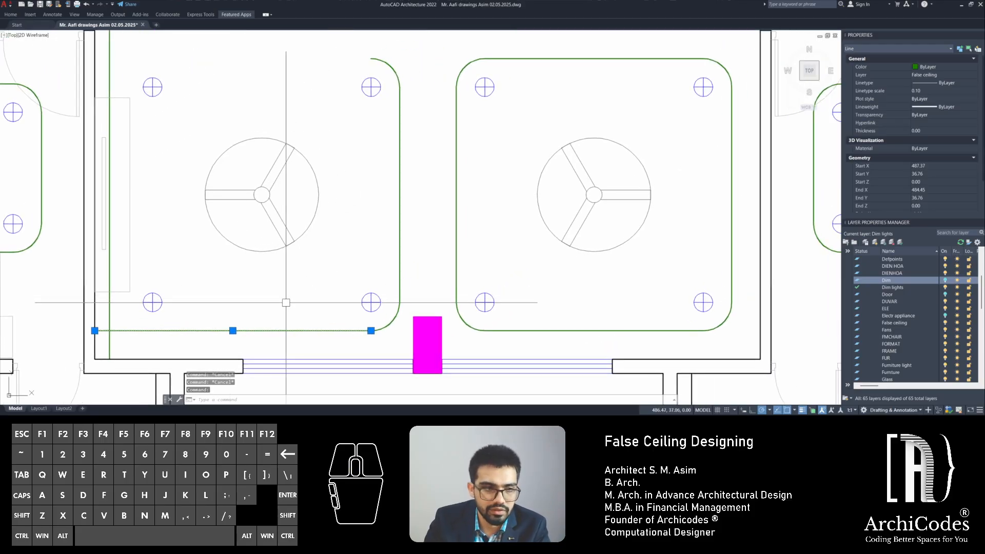
key(Delete)
click(374, 329)
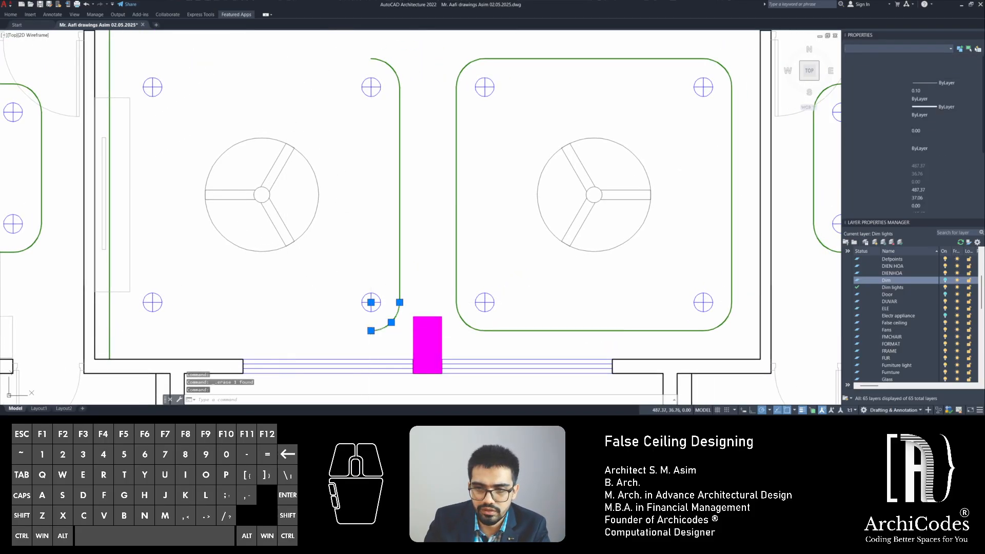
key(Delete)
Delete the remaining side and corner arc of the left ceiling outline and the whole rounded outline around the right fan
mouse_move(325, 292)
middle_down()
mouse_move(315, 314)
mouse_move(285, 315)
middle_up()
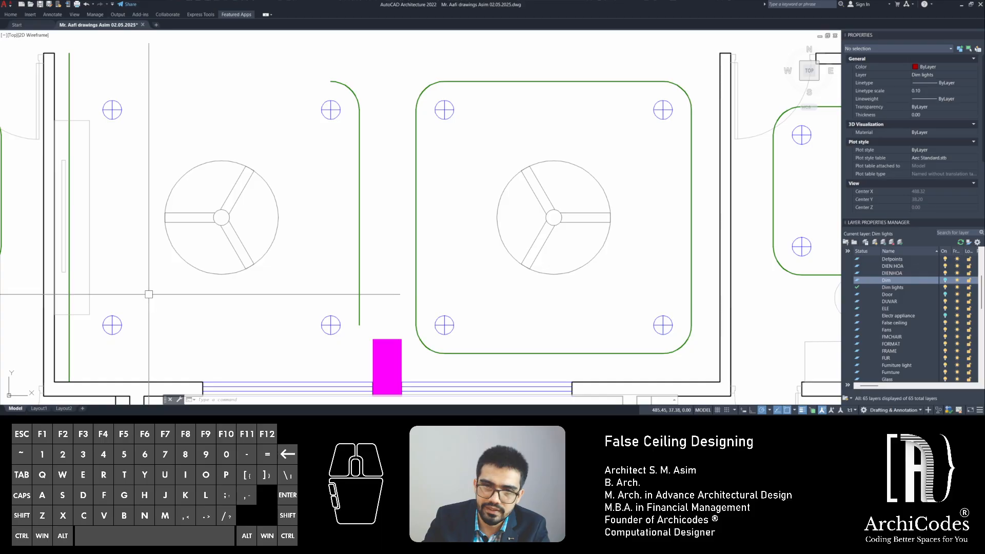
click(386, 77)
click(348, 176)
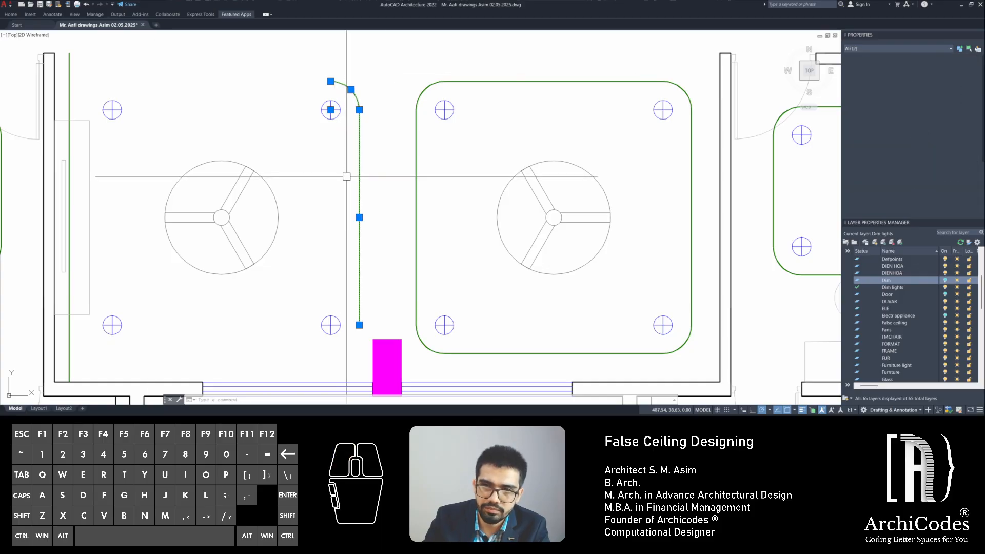
key(Delete)
click(425, 57)
click(385, 171)
key(Delete)
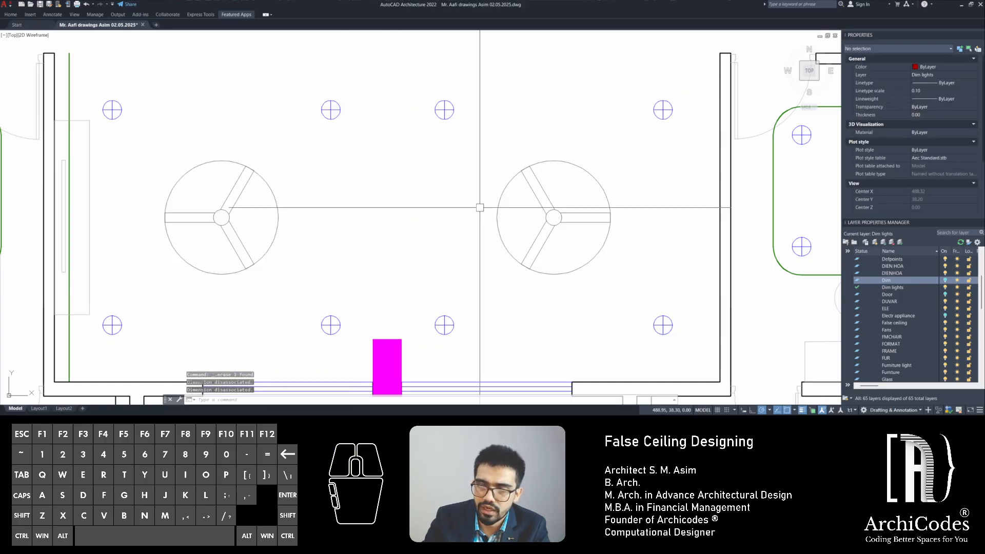
key(Escape)
key(Escape)
key(Escape)
Offset the inner face of the middle room's right wall by 0.15 into the room
scroll(451, 252, down, 2)
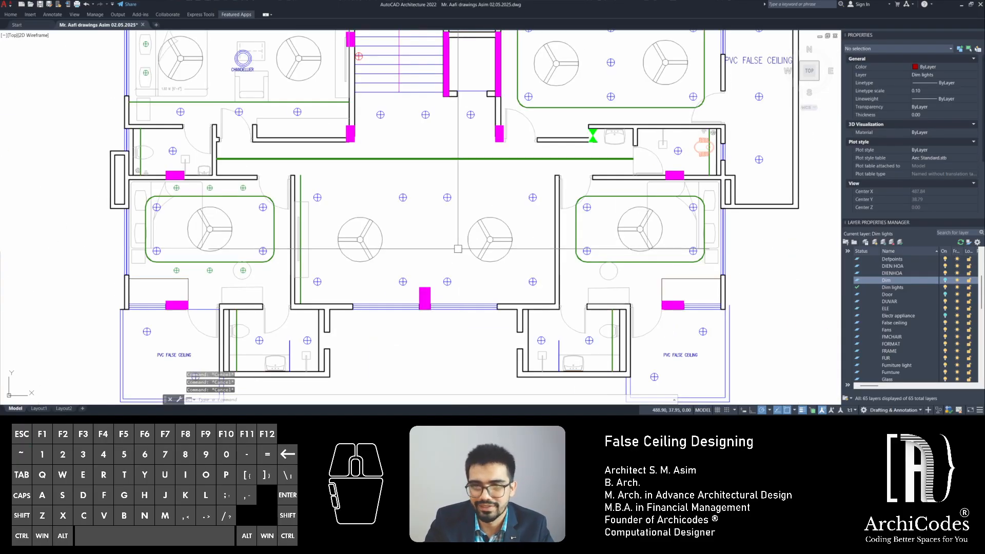
middle_drag(457, 248, 366, 247)
scroll(207, 190, up, 1)
middle_drag(426, 237, 339, 227)
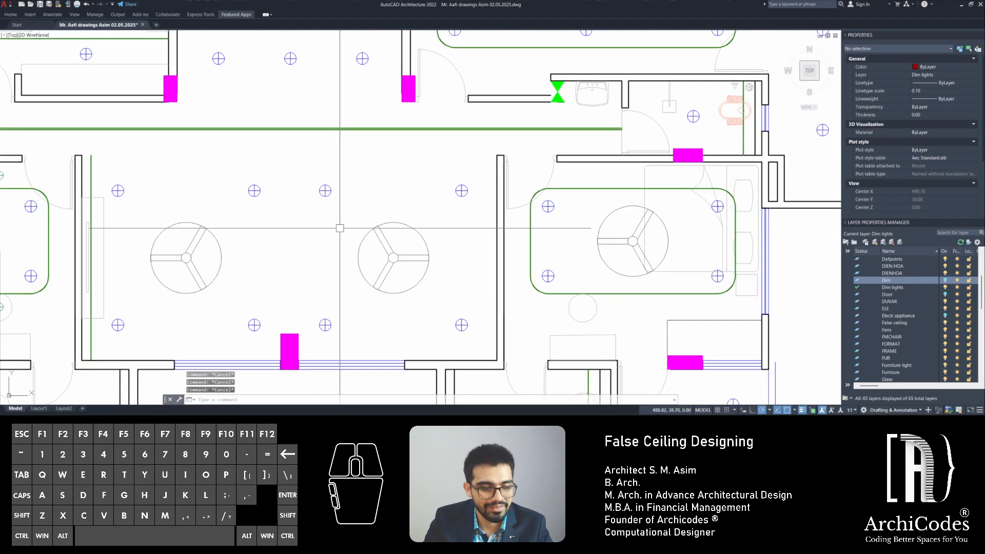
text(o)
key(space)
text(.1)
key(space)
scroll(497, 252, up, 2)
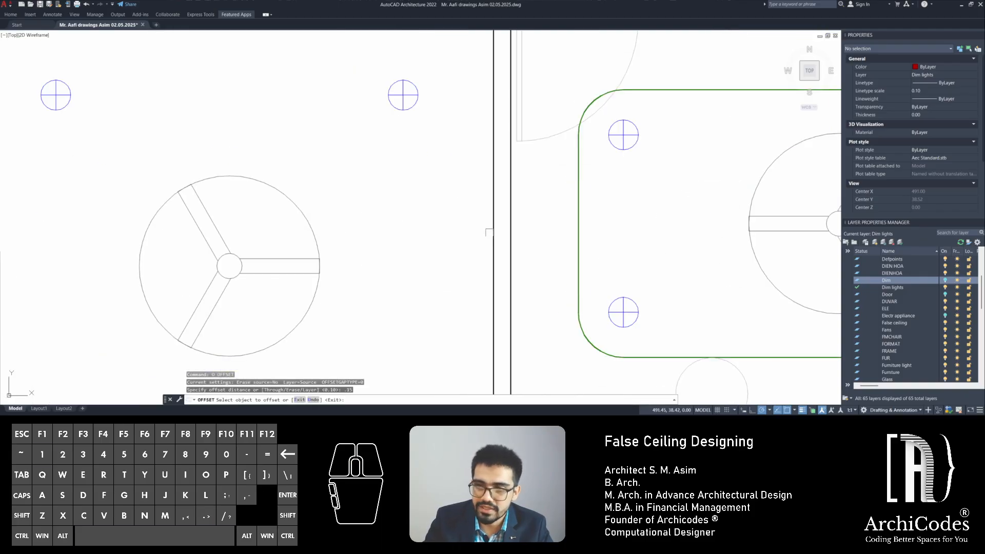
click(490, 232)
click(452, 224)
key(Escape)
key(Escape)
key(Escape)
Match the new offset line beside the right wall to the properties of the green ceiling line at the left wall
scroll(434, 233, down, 3)
middle_drag(425, 233, 554, 230)
text(mn)
key(space)
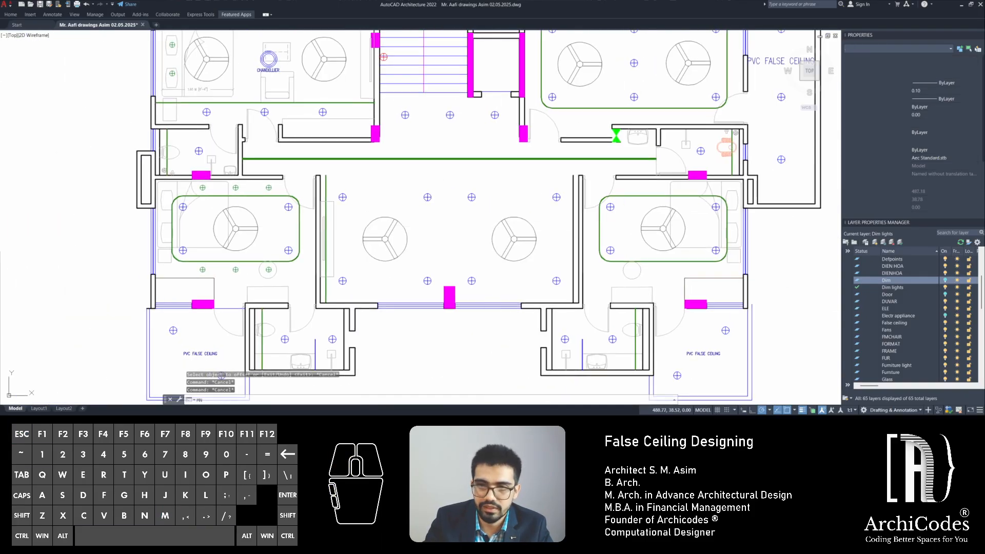
scroll(328, 215, up, 2)
click(324, 159)
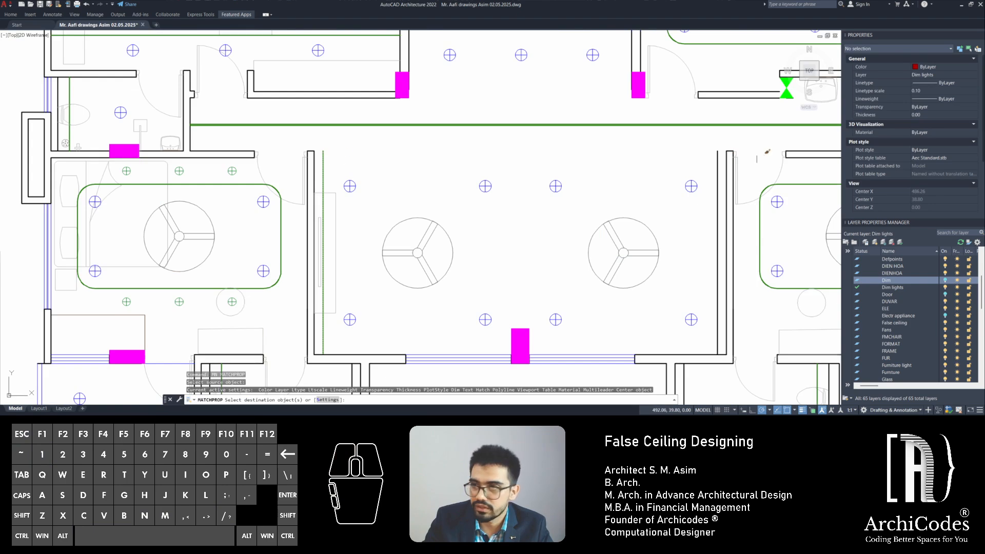
click(715, 158)
click(718, 153)
key(Escape)
key(Escape)
key(Escape)
Draw a short line from the upper end of the right green ceiling line to the wall corner
scroll(719, 152, up, 2)
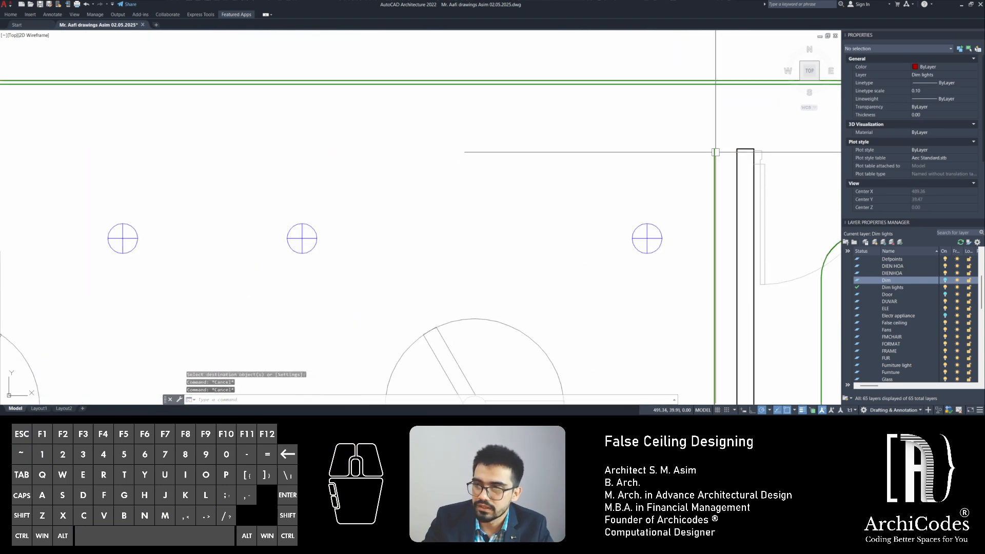
scroll(716, 152, up, 2)
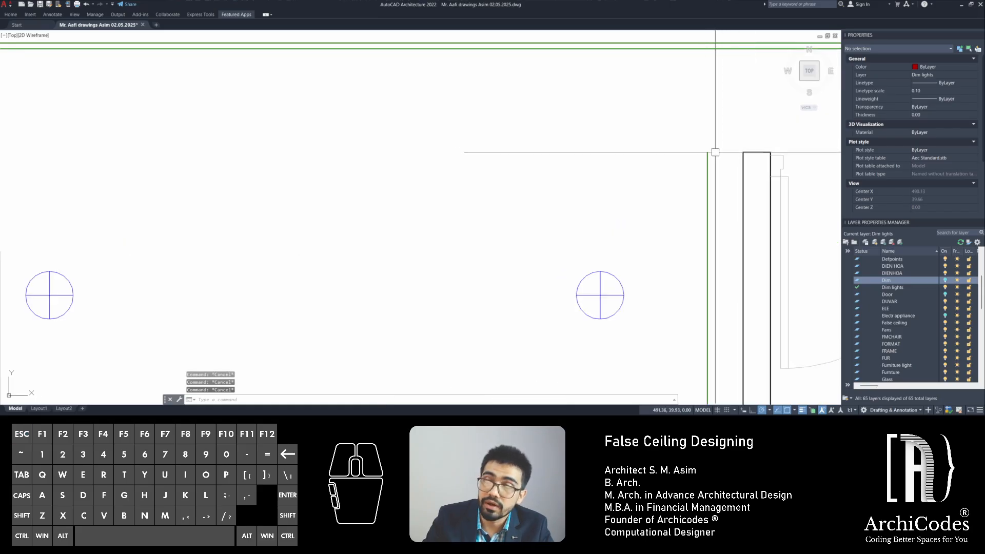
middle_drag(647, 169, 519, 169)
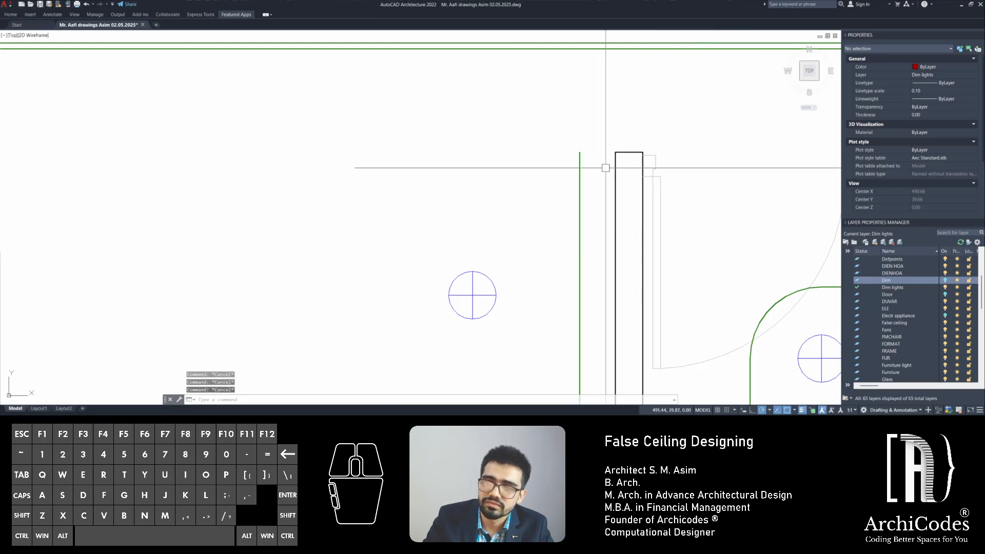
text(l)
key(Return)
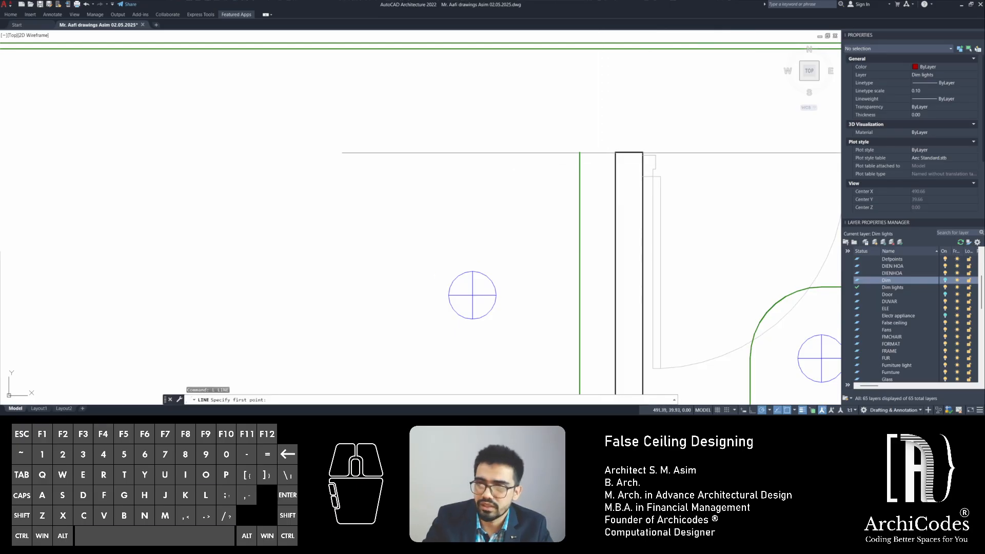
click(580, 152)
key(Escape)
key(Escape)
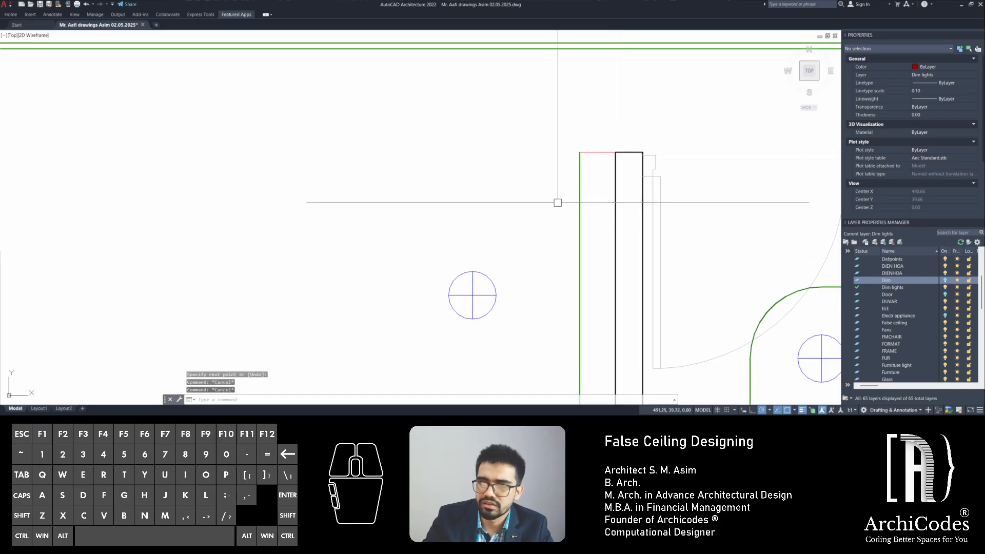
Match the short closing line at the right wall to the green ceiling line's properties
scroll(556, 203, down, 2)
middle_drag(556, 203, 542, 212)
scroll(542, 213, down, 6)
scroll(587, 326, up, 2)
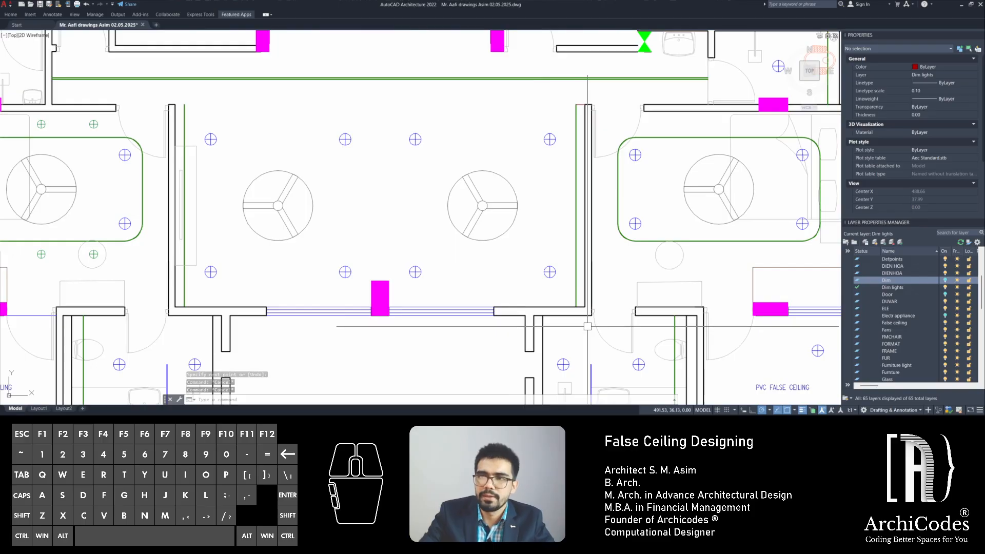
scroll(609, 306, down, 1)
scroll(560, 161, up, 3)
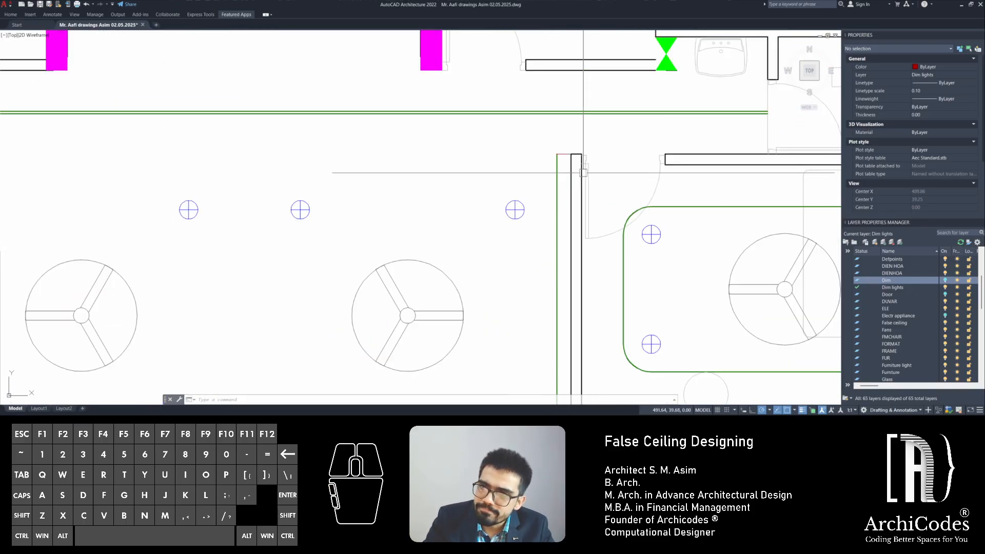
scroll(564, 179, down, 4)
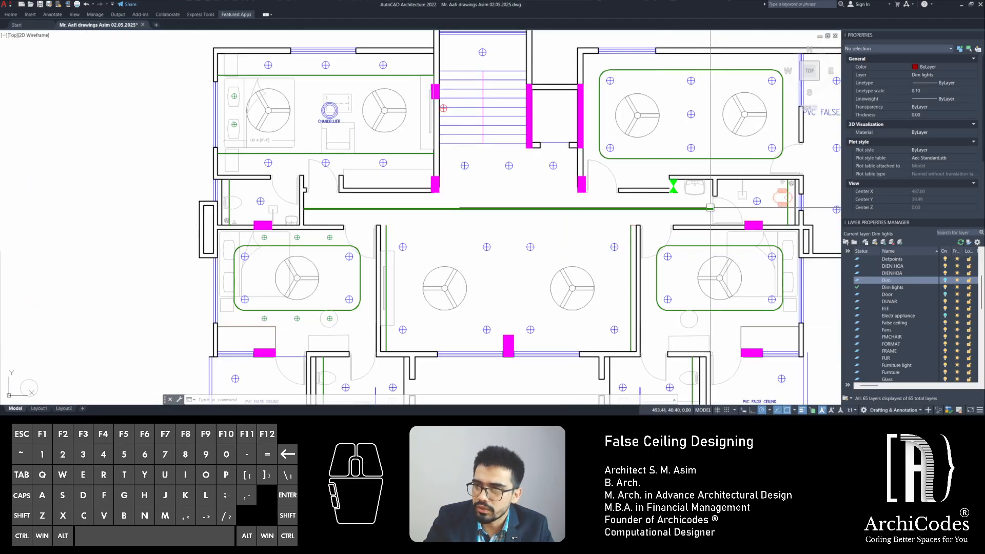
scroll(739, 211, up, 4)
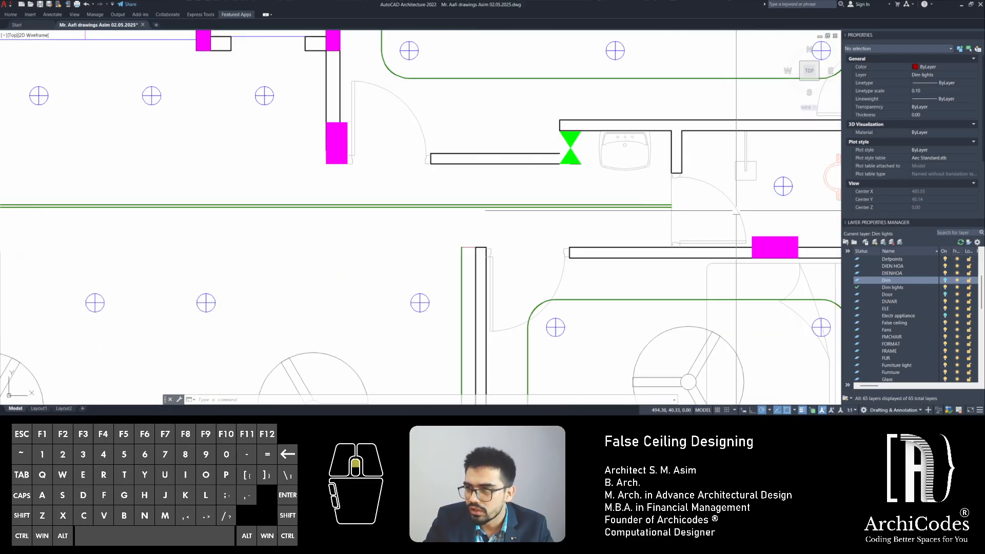
middle_drag(523, 254, 635, 213)
key(Escape)
scroll(566, 214, up, 2)
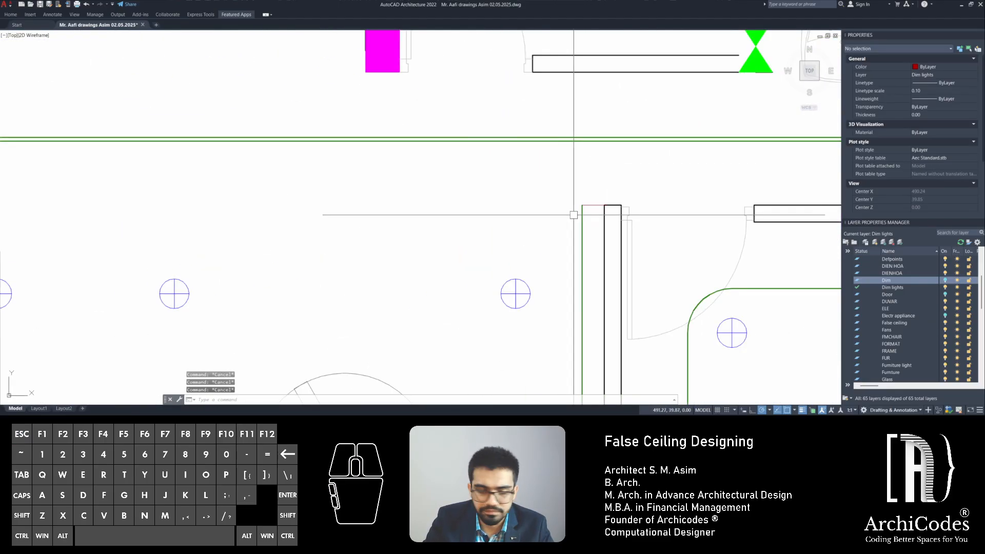
middle_drag(574, 213, 558, 212)
text(mn)
key(Return)
key(Escape)
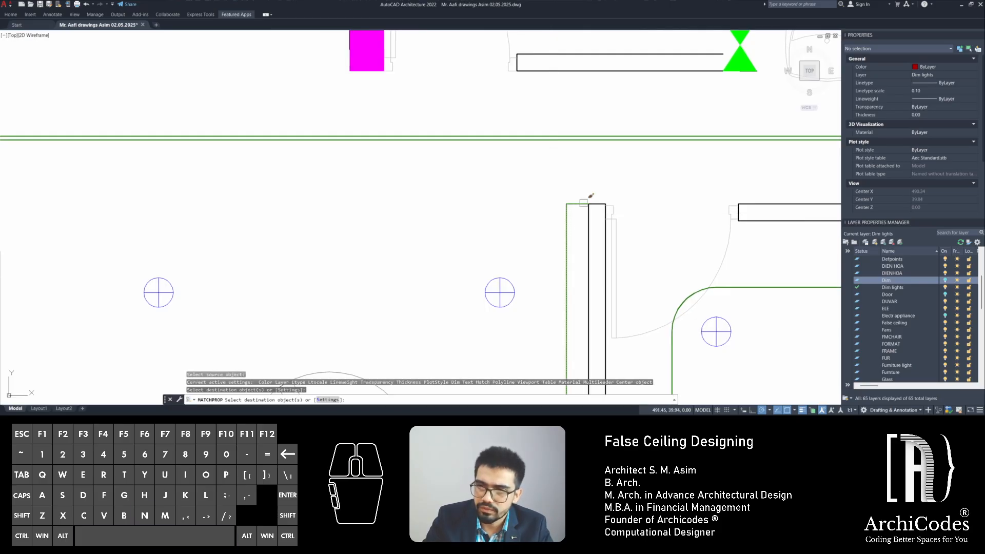
Copy the short closing line to the gap between the left green ceiling line's upper end and the left wall
click(580, 204)
text(c)
key(Return)
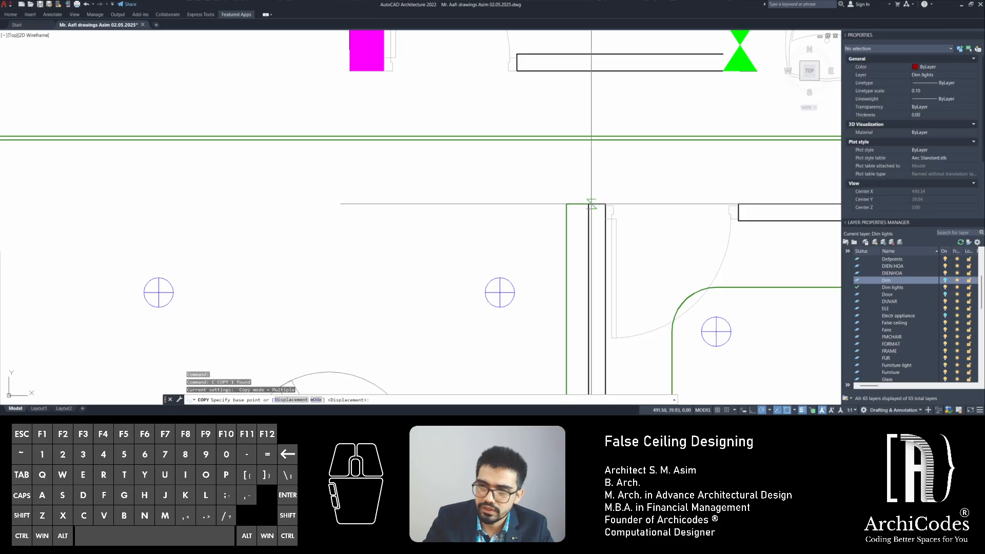
click(588, 209)
scroll(400, 200, down, 3)
scroll(352, 212, up, 2)
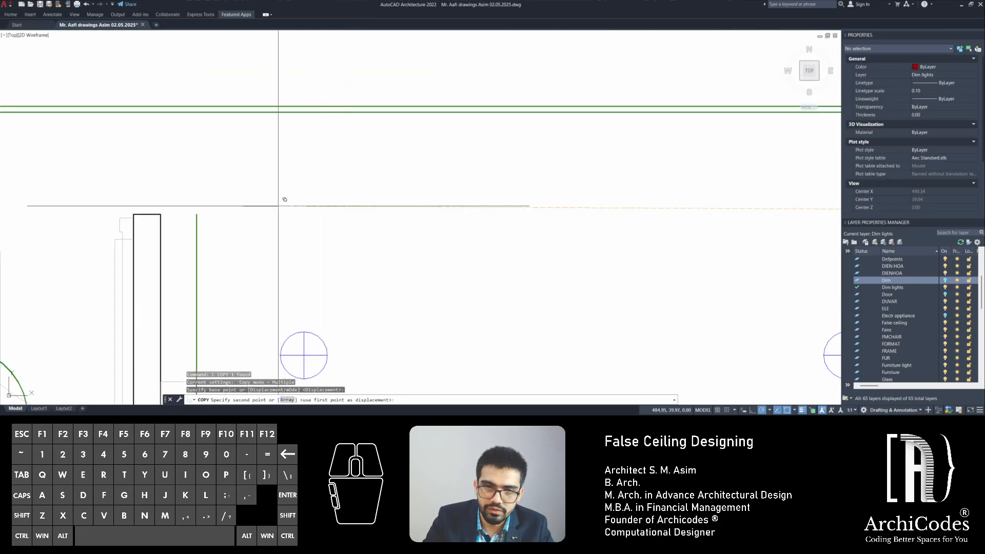
click(197, 213)
scroll(387, 181, down, 3)
key(Escape)
key(Escape)
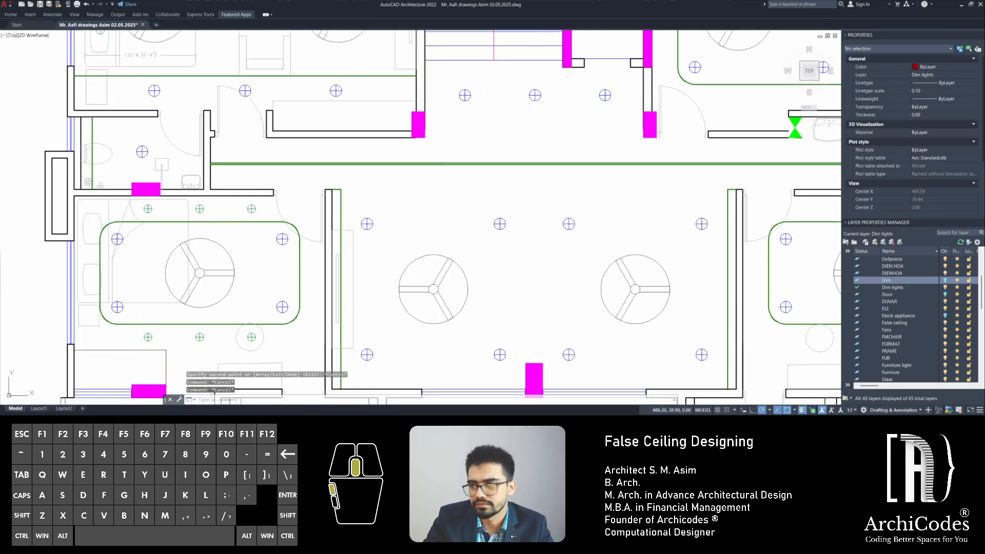
Delete the upper and lower rows of blue ceiling lights in the middle room
mouse_move(563, 318)
middle_down()
mouse_move(501, 274)
mouse_move(467, 267)
middle_up()
key(Escape)
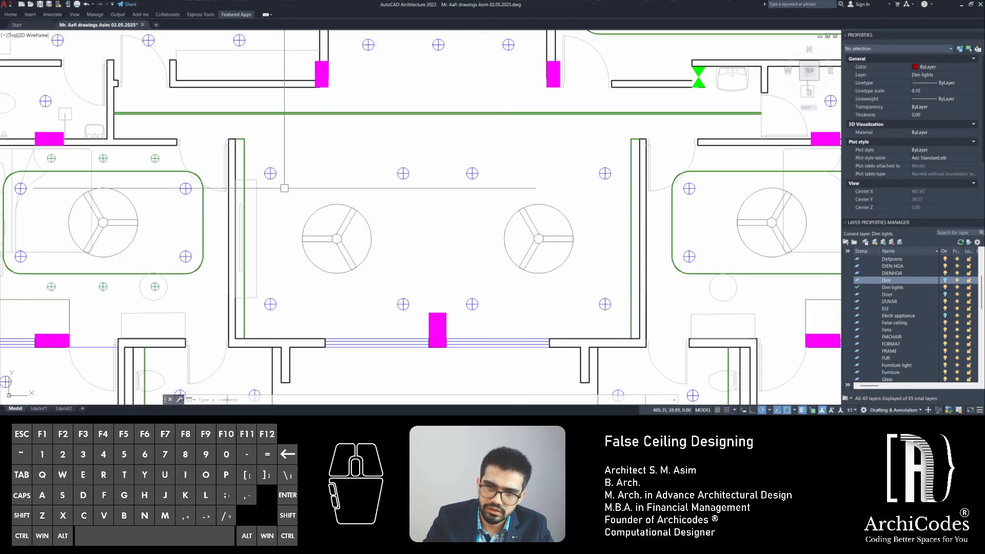
key(Escape)
key(Escape)
key(Escape)
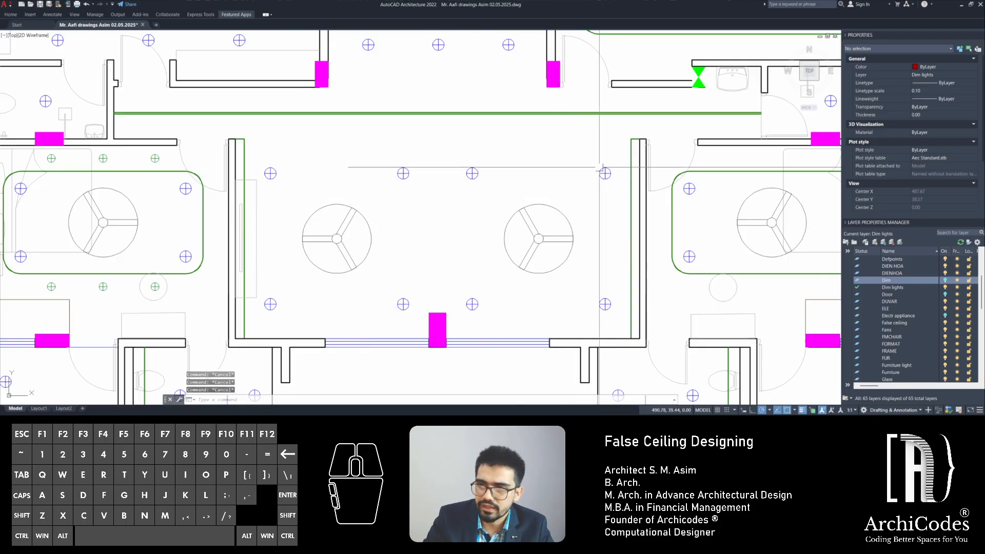
click(610, 144)
click(264, 178)
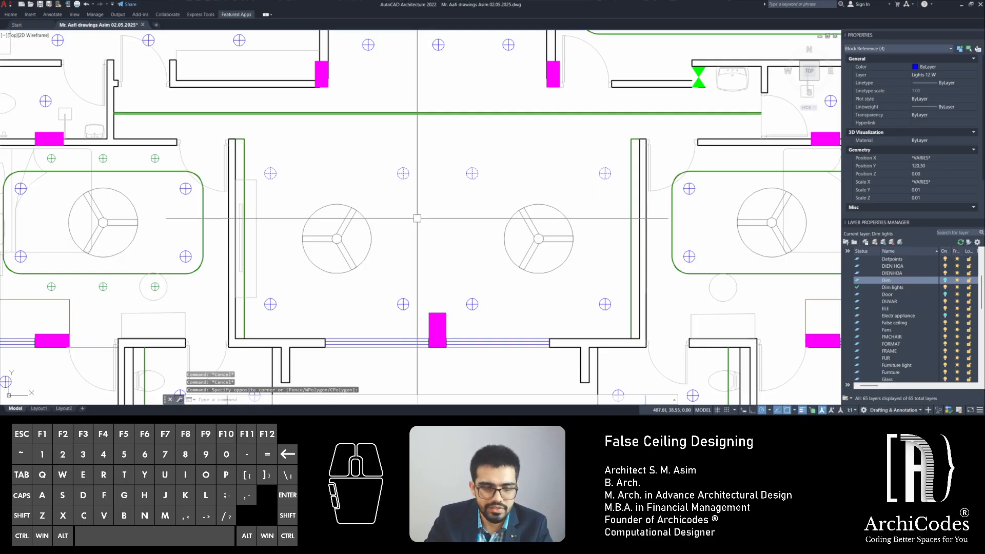
key(Delete)
click(608, 291)
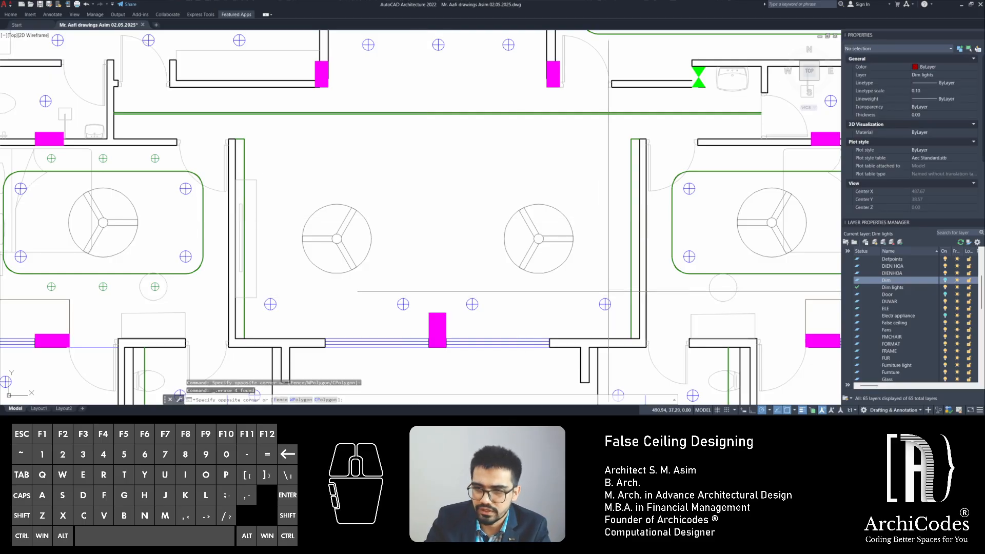
click(272, 302)
key(Delete)
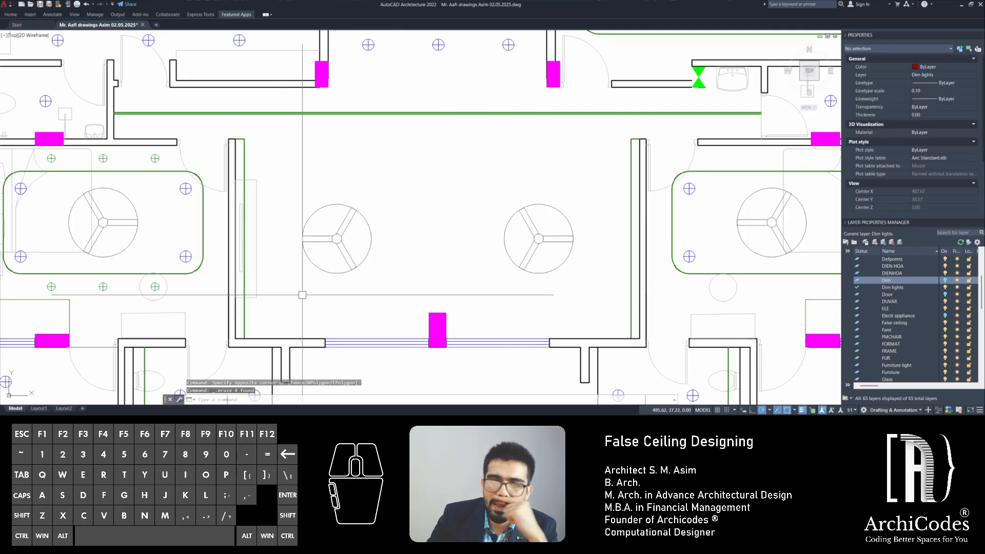
Examine the ceiling design in the reference image 2nd flr hall.jpg, and return to the ceiling plan
mouse_move(0, 51)
mouse_down()
mouse_move(609, 124)
mouse_move(514, 100)
mouse_move(540, 119)
mouse_move(565, 1)
mouse_up()
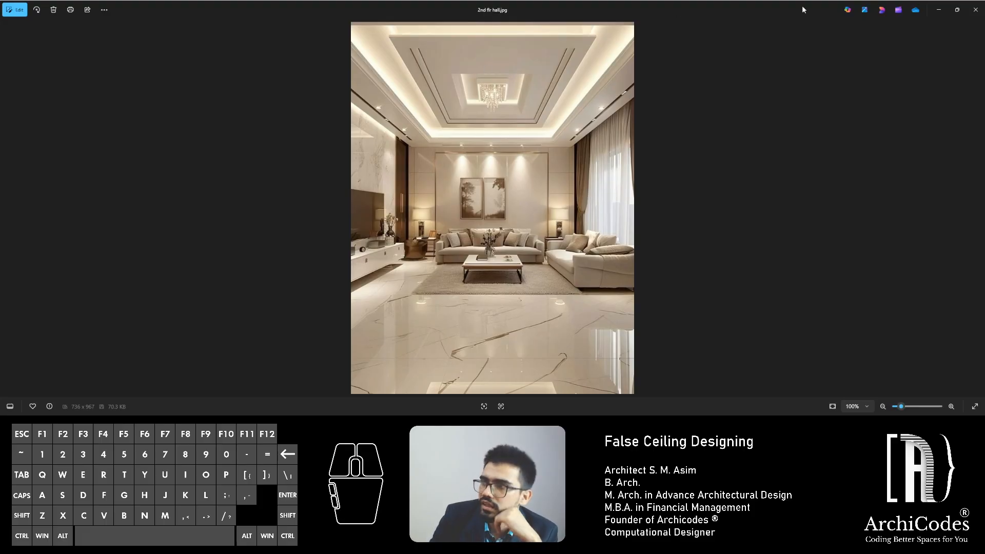
click(936, 10)
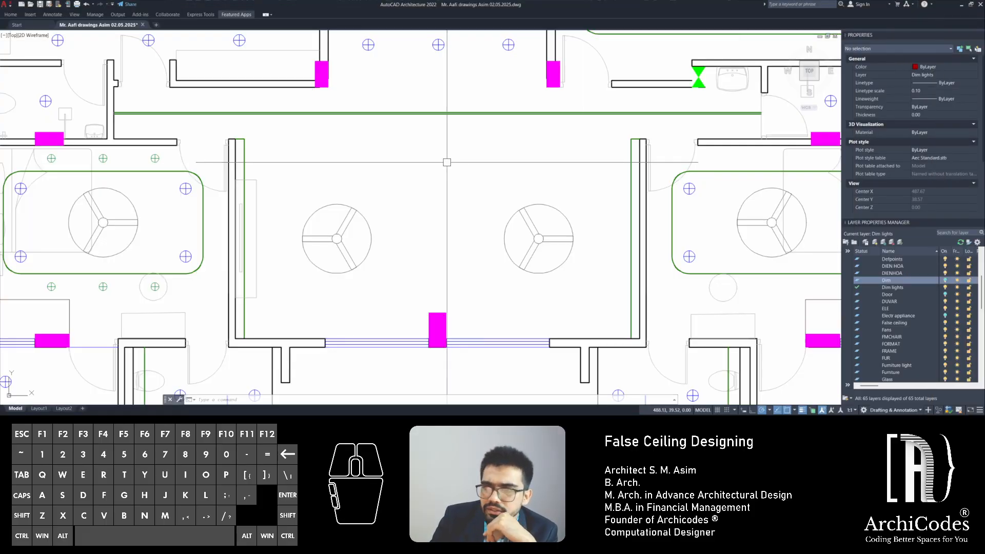
key(Escape)
key(Escape)
key(Escape)
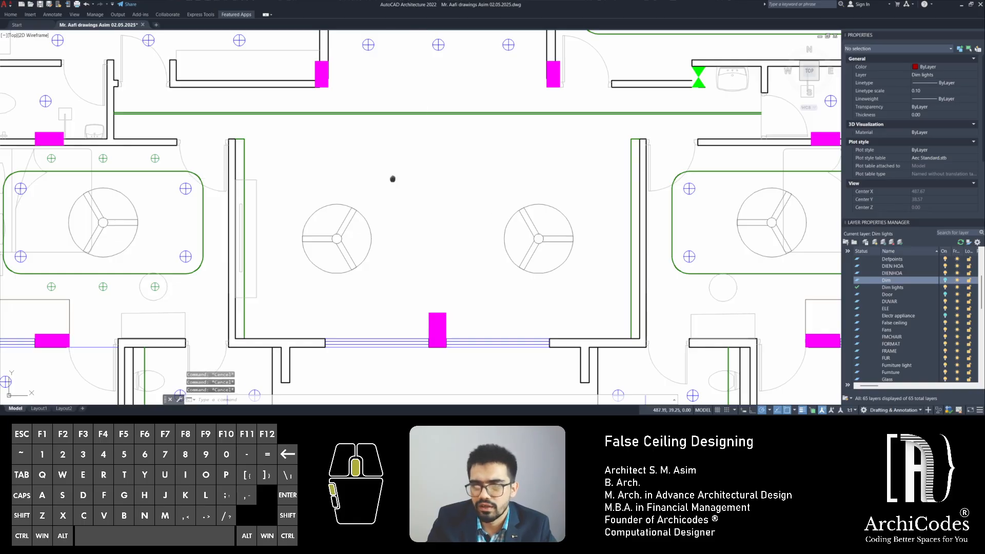
Draw a rectangle across the middle room from the left ceiling strip's upper end to the right strip's lower end
middle_drag(391, 178, 408, 182)
text(rect)
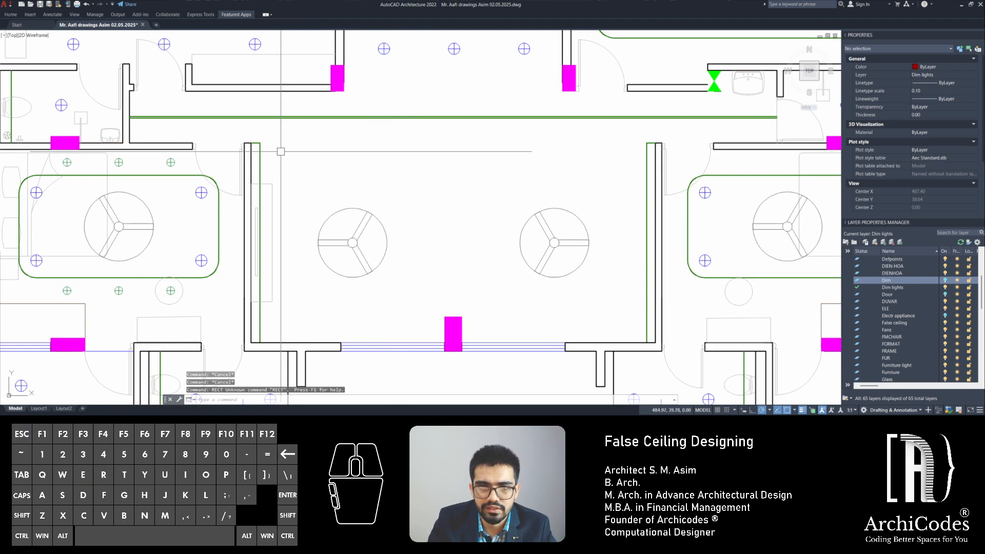
key(Escape)
key(Escape)
text(rectang)
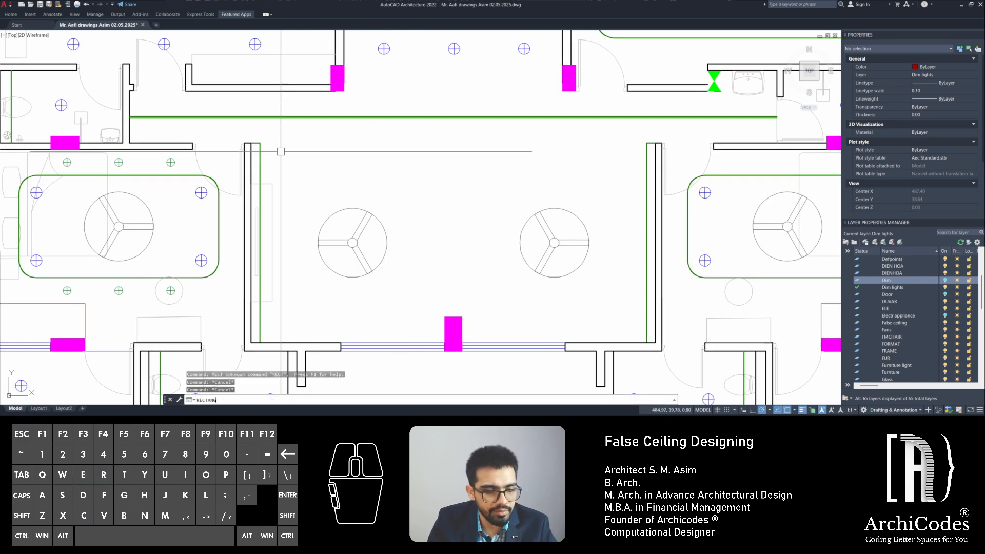
text(l)
key(space)
click(260, 143)
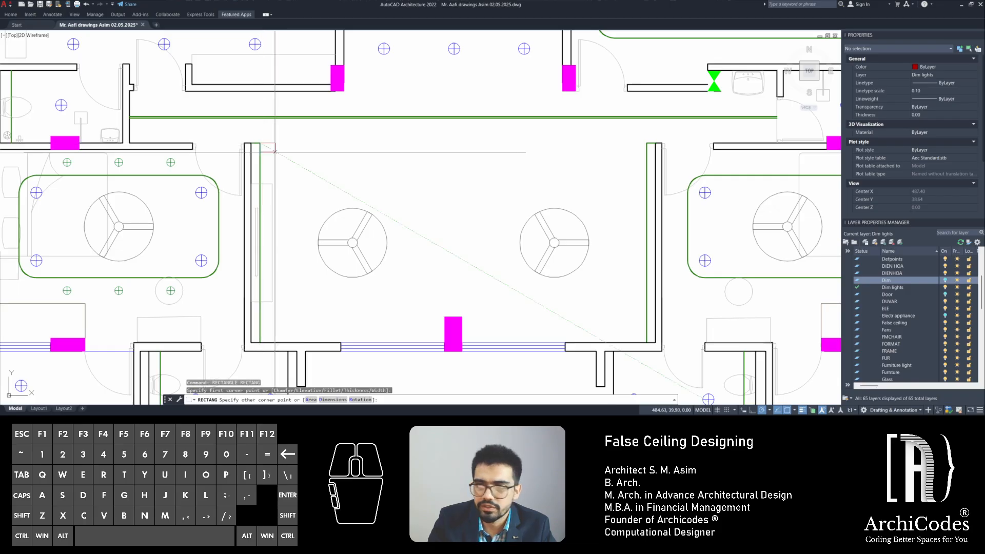
click(646, 342)
key(space)
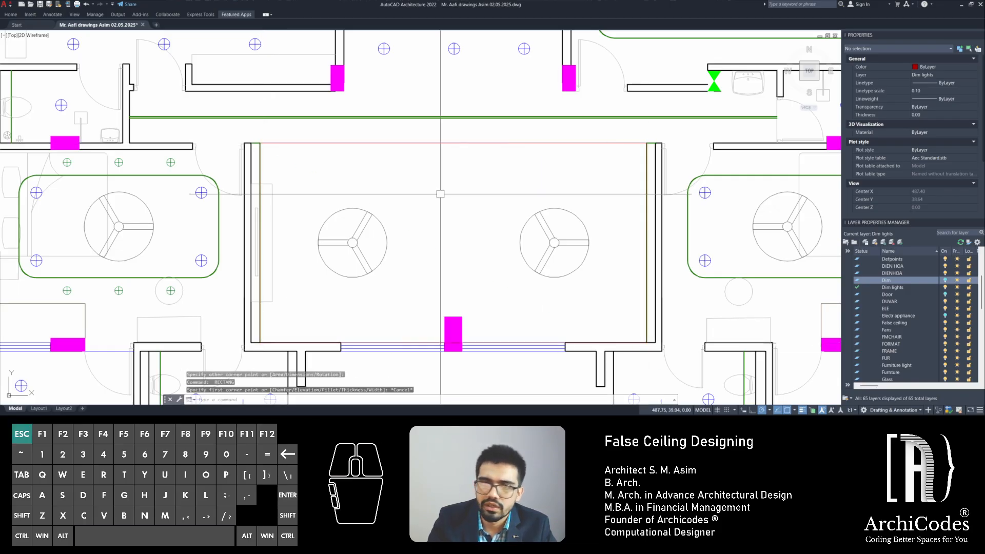
key(Escape)
key(Escape)
key(Escape)
Offset the middle room's rectangle inward by 0.6
middle_drag(440, 194, 451, 191)
text(o)
key(space)
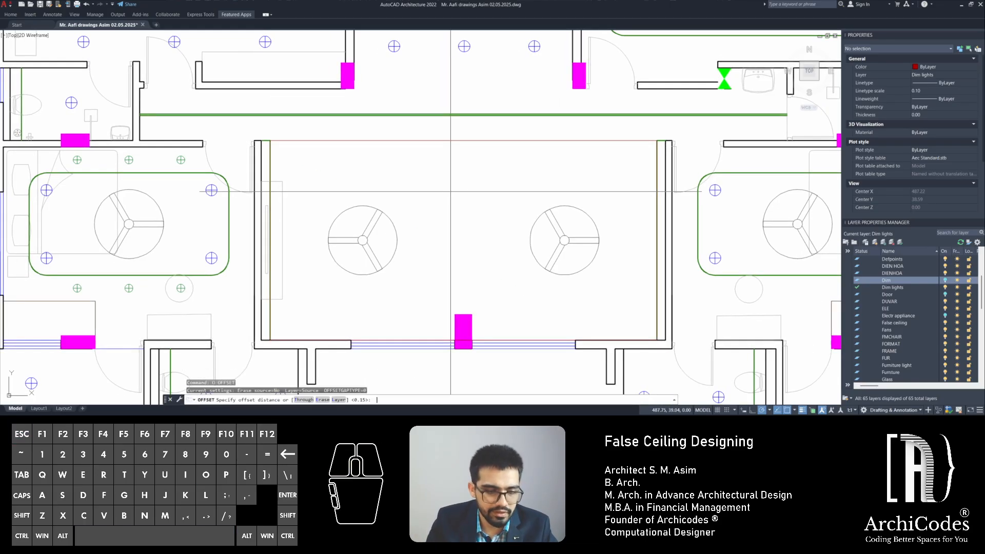
text(.6)
key(Return)
click(464, 140)
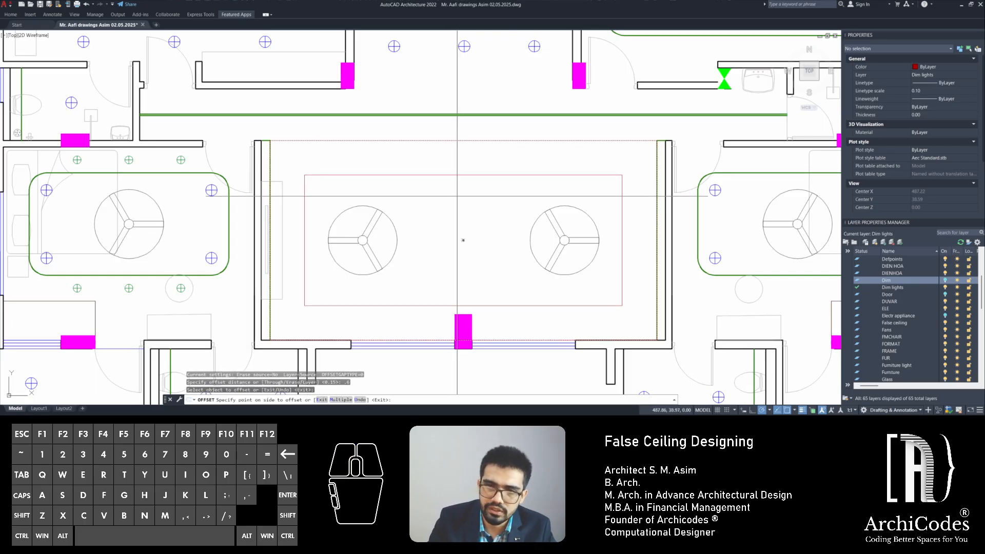
click(465, 244)
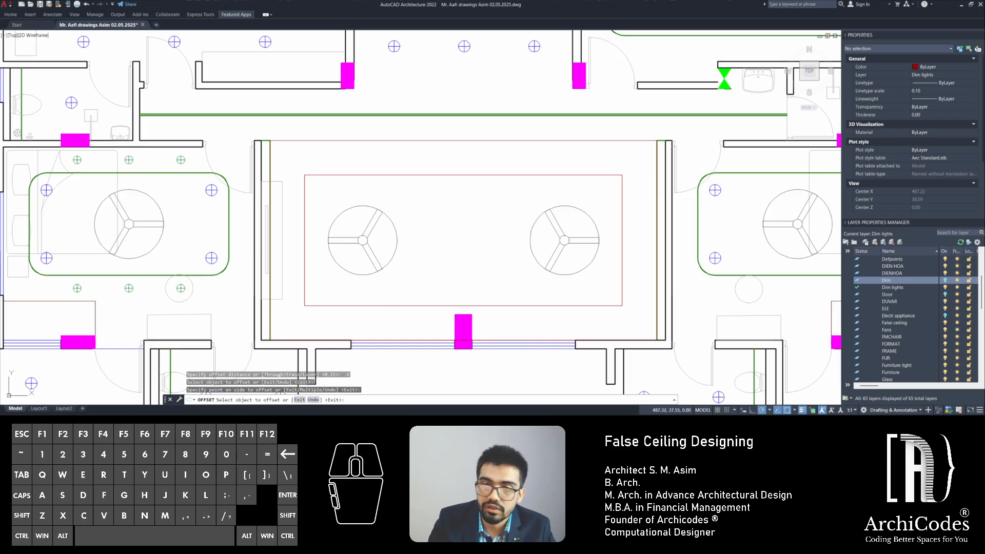
key(Escape)
key(Escape)
key(Escape)
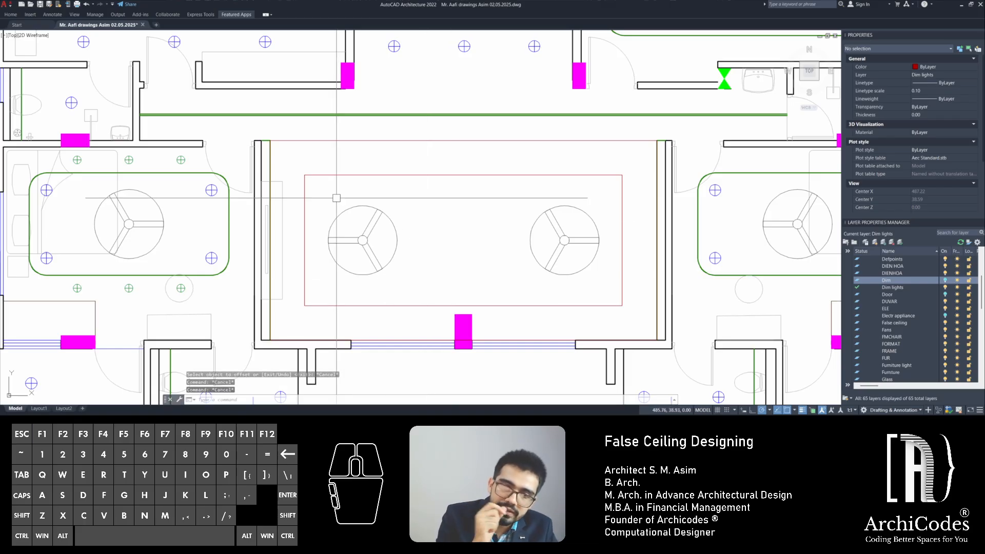
Start another Offset for the middle room's ceiling outline
key(Escape)
text(o)
key(space)
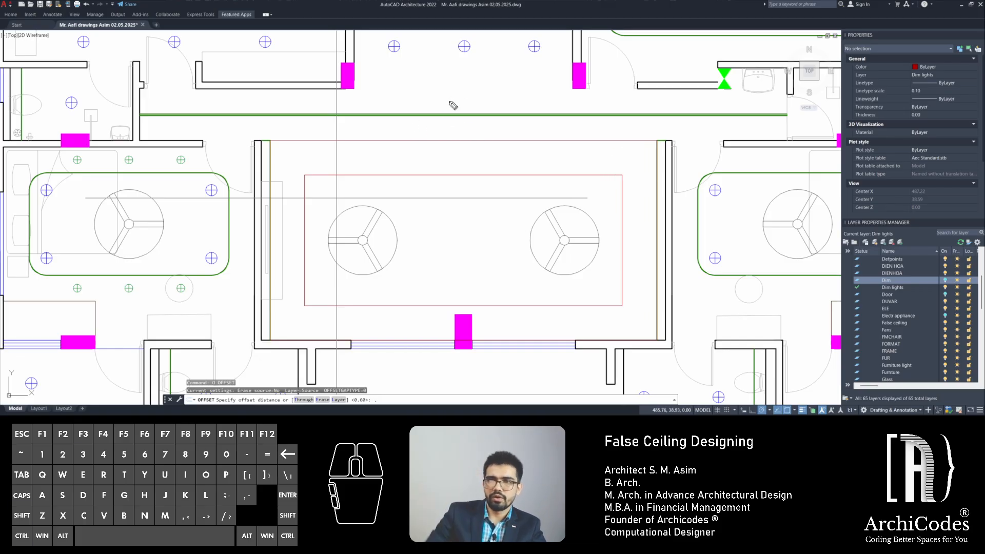
click(500, 97)
mouse_move(460, 103)
mouse_down()
mouse_move(391, 103)
mouse_move(400, 198)
mouse_up()
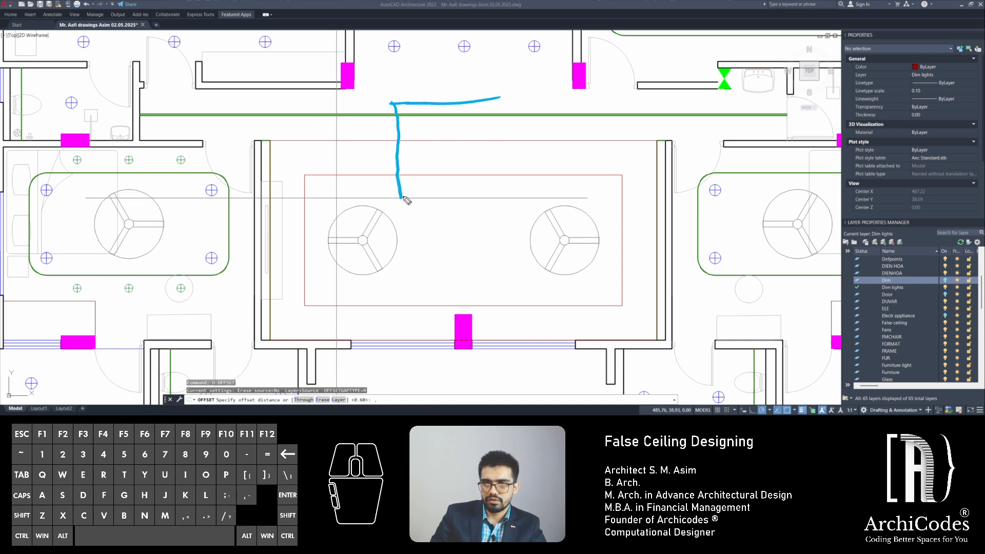
mouse_move(501, 98)
mouse_down()
mouse_move(486, 123)
mouse_move(455, 134)
mouse_move(427, 164)
mouse_move(427, 186)
mouse_move(403, 200)
mouse_move(526, 222)
mouse_move(501, 230)
mouse_up()
drag(489, 209, 520, 235)
drag(401, 216, 424, 236)
drag(445, 229, 462, 252)
drag(471, 226, 477, 239)
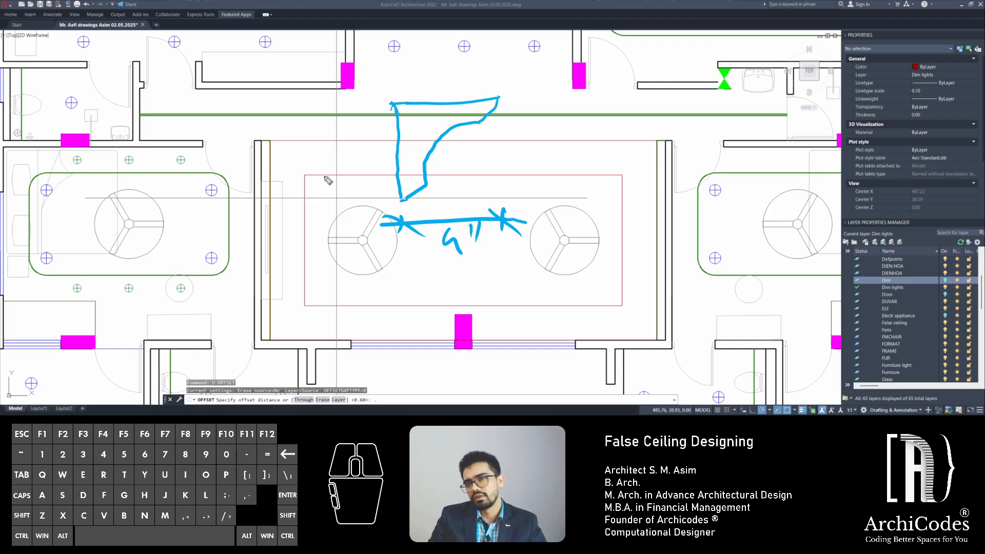
drag(392, 106, 384, 103)
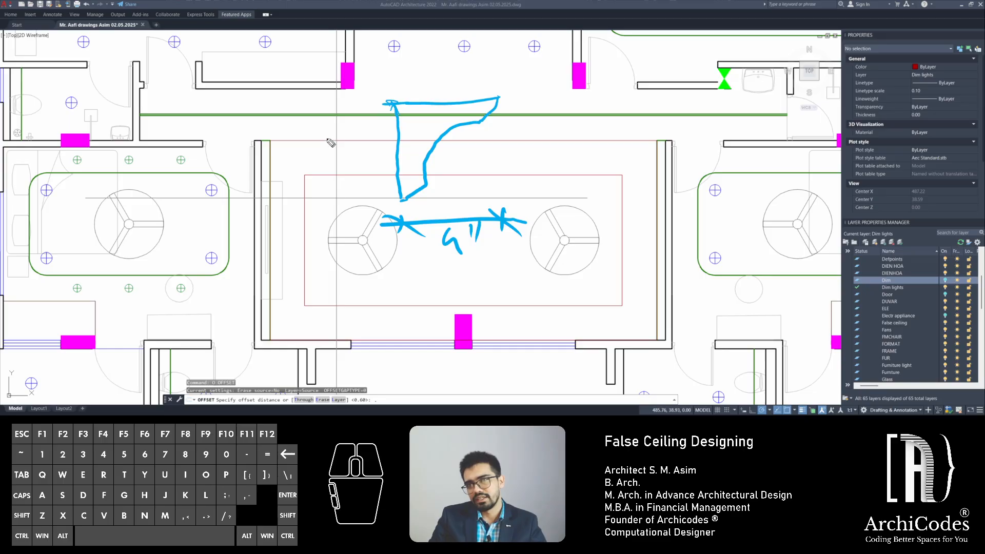
mouse_move(356, 136)
mouse_down()
mouse_move(359, 160)
mouse_move(357, 137)
mouse_up()
drag(364, 128, 363, 137)
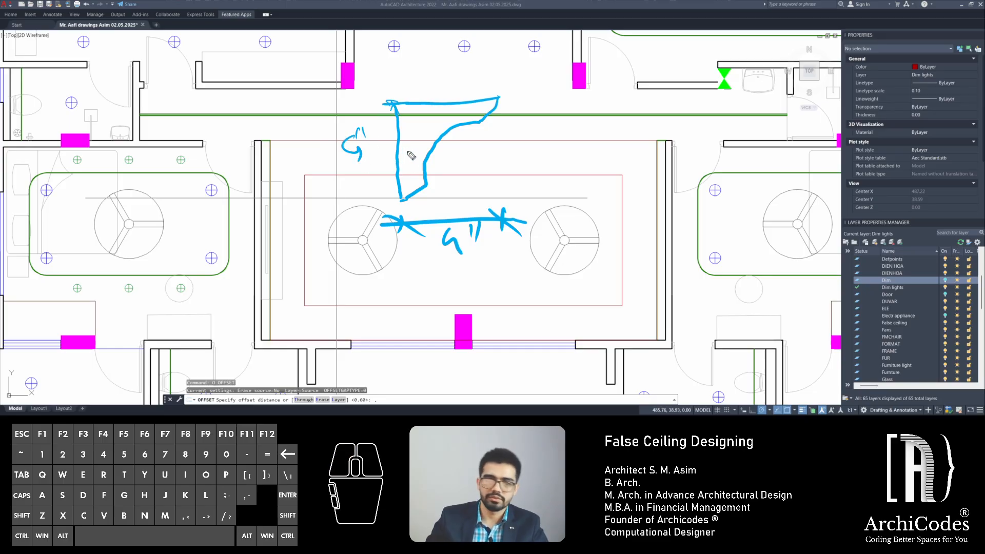
drag(396, 106, 398, 199)
mouse_move(388, 201)
mouse_down()
mouse_move(411, 202)
mouse_move(428, 186)
mouse_up()
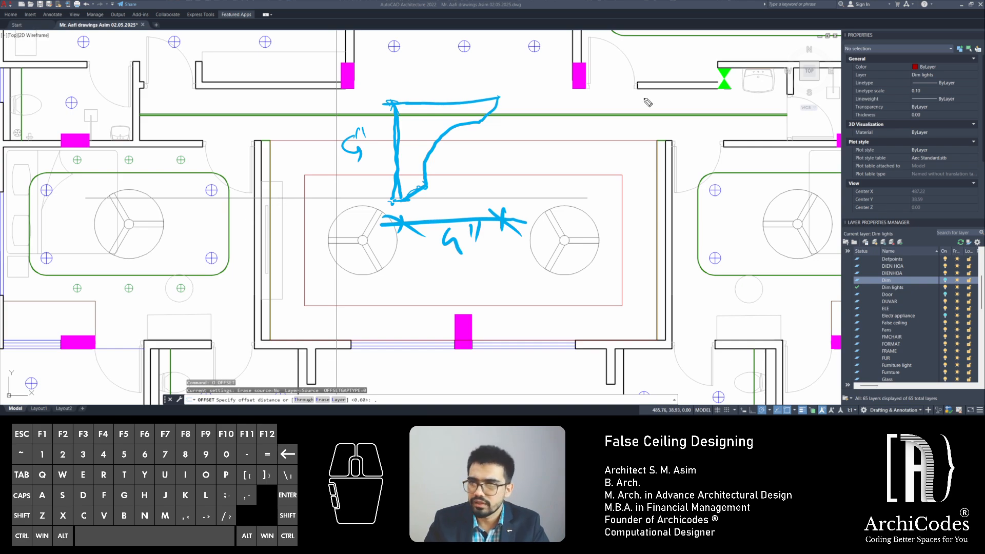
mouse_move(618, 101)
mouse_down()
mouse_move(614, 124)
mouse_move(627, 105)
mouse_move(657, 122)
mouse_move(666, 107)
mouse_up()
drag(675, 95, 673, 105)
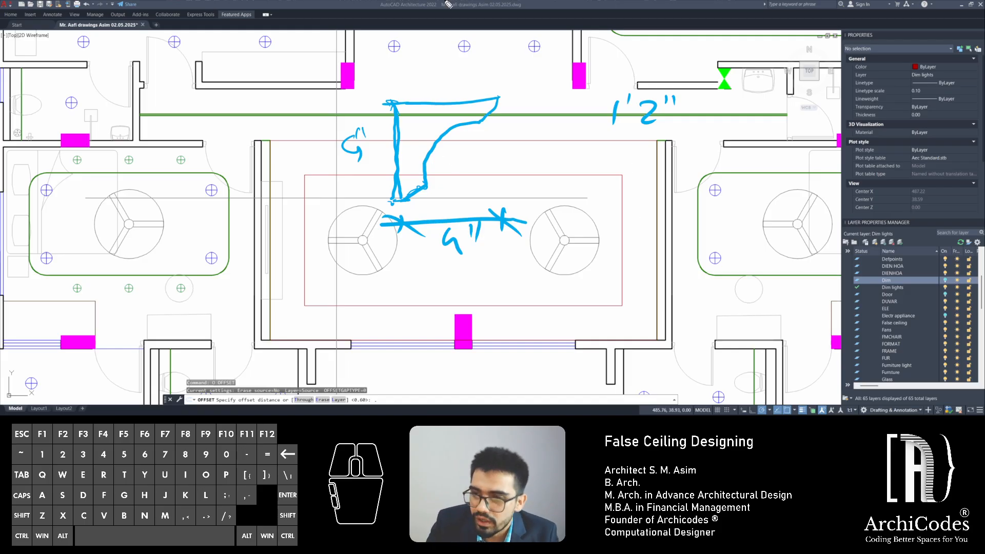
click(475, 319)
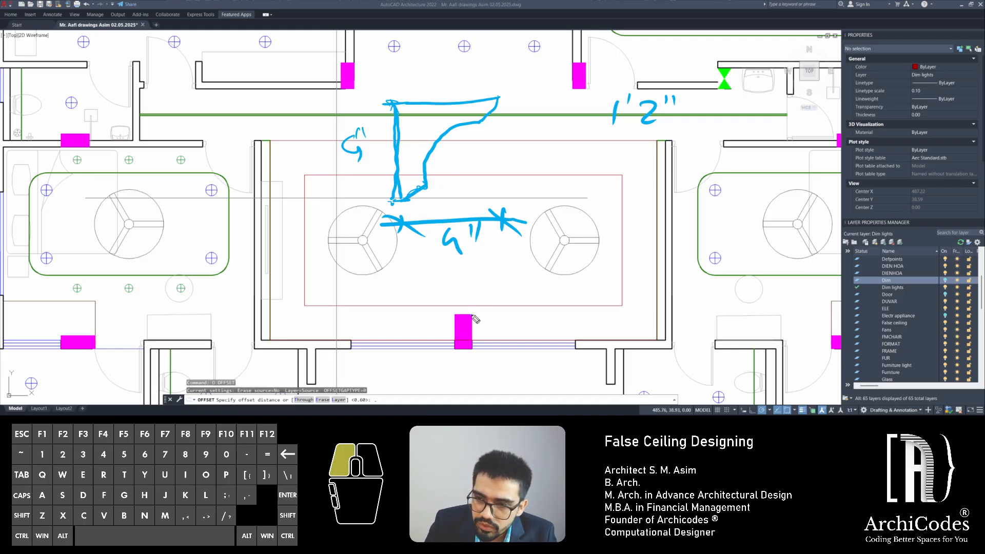
drag(474, 317, 467, 135)
drag(454, 322, 450, 115)
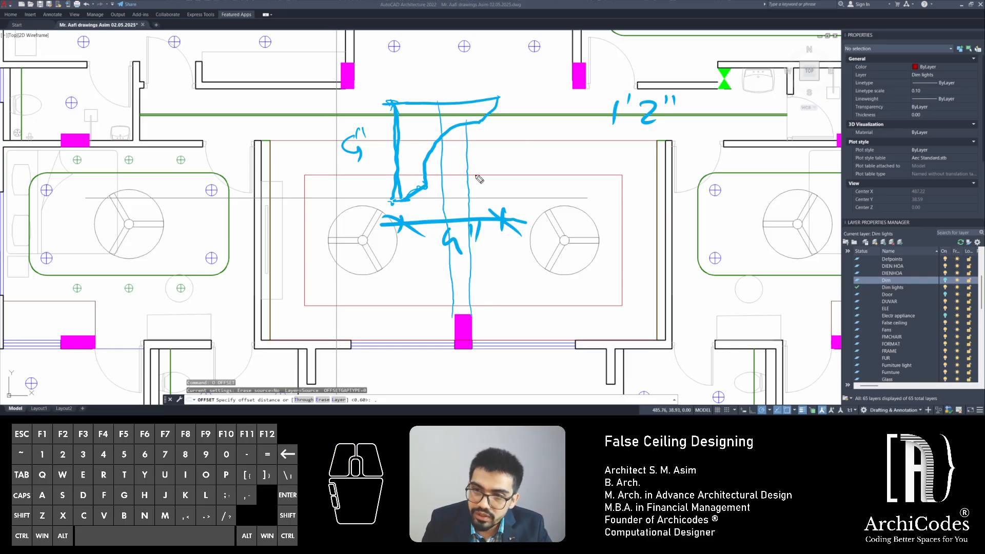
drag(479, 178, 487, 177)
mouse_move(507, 304)
mouse_down()
mouse_move(428, 308)
mouse_move(447, 306)
mouse_up()
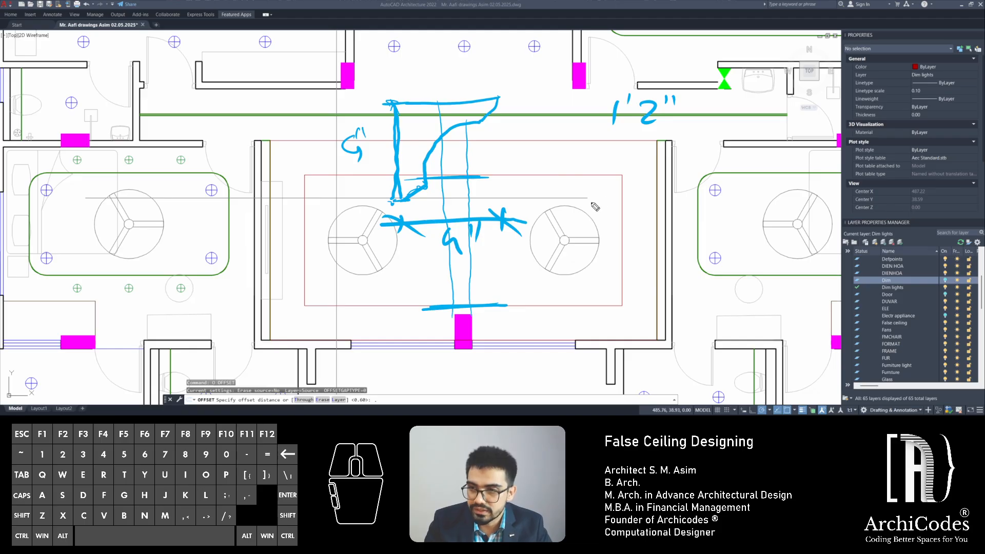
mouse_move(530, 199)
mouse_down()
mouse_move(617, 219)
mouse_move(520, 289)
mouse_move(556, 203)
mouse_up()
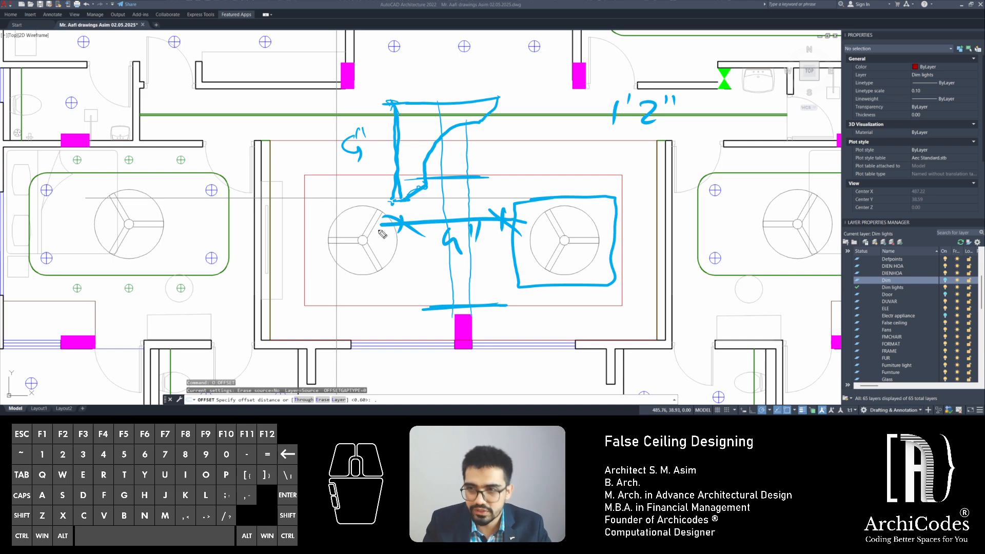
drag(440, 246, 623, 250)
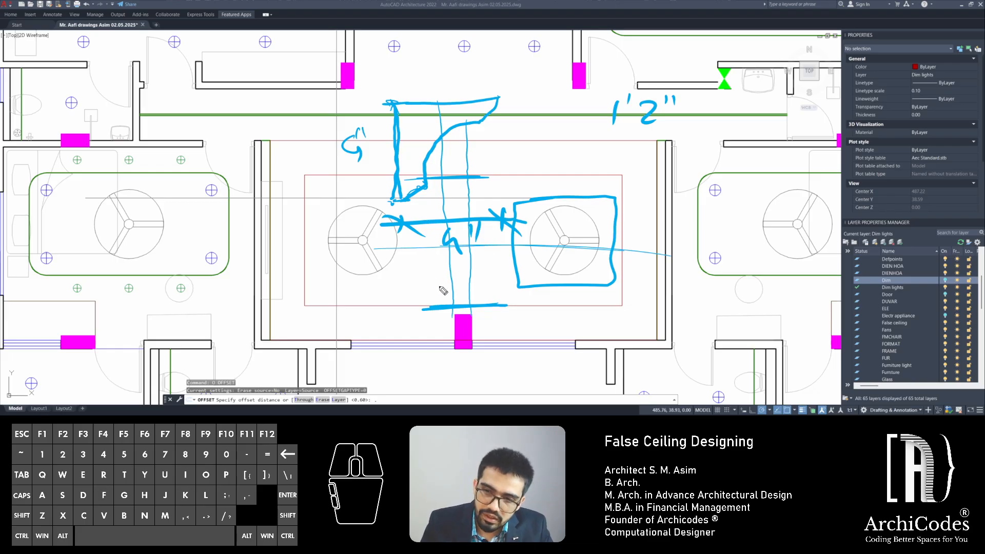
drag(453, 311, 453, 308)
drag(634, 303, 321, 306)
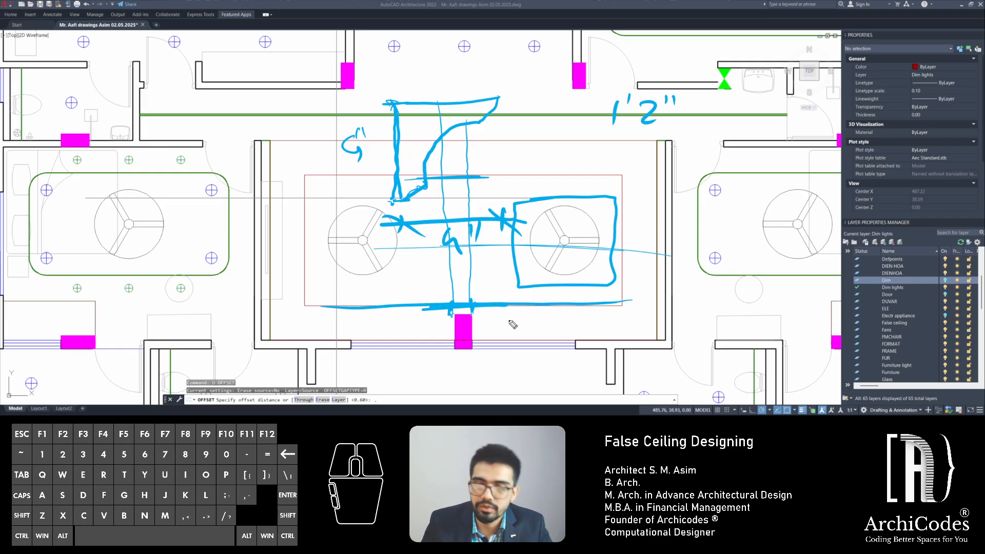
key(ctrl+shift+7)
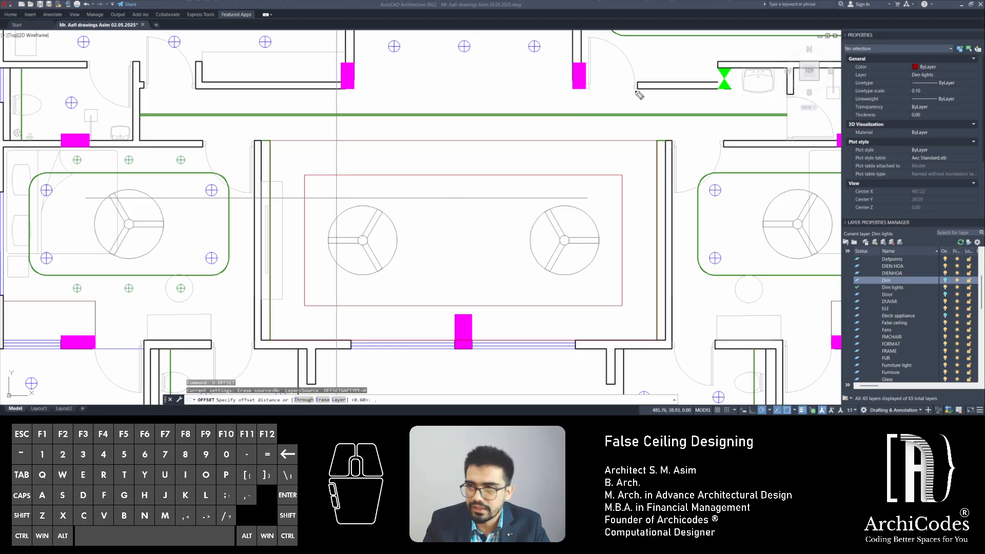
mouse_move(447, 211)
mouse_down()
mouse_move(462, 214)
mouse_move(466, 232)
mouse_up()
drag(476, 202, 482, 212)
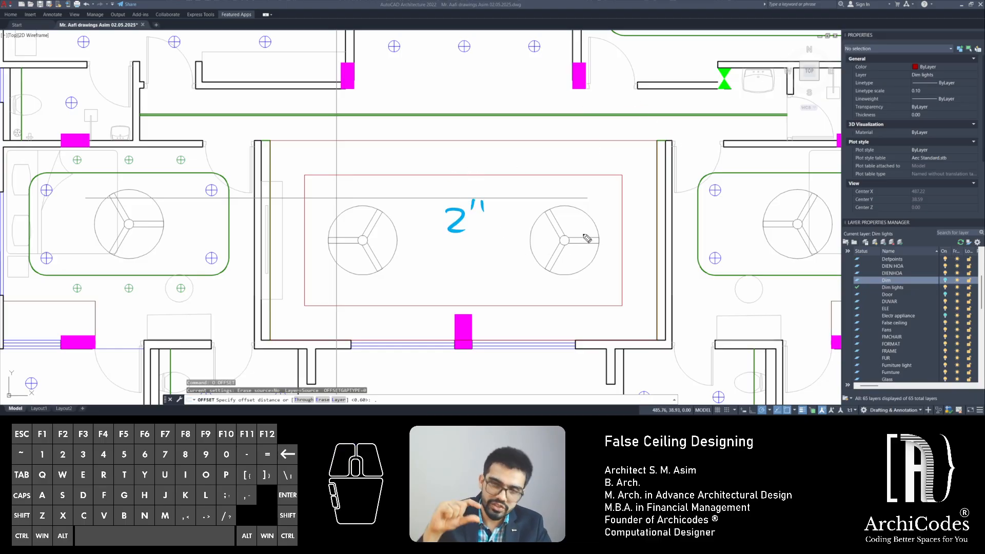
drag(306, 177, 384, 170)
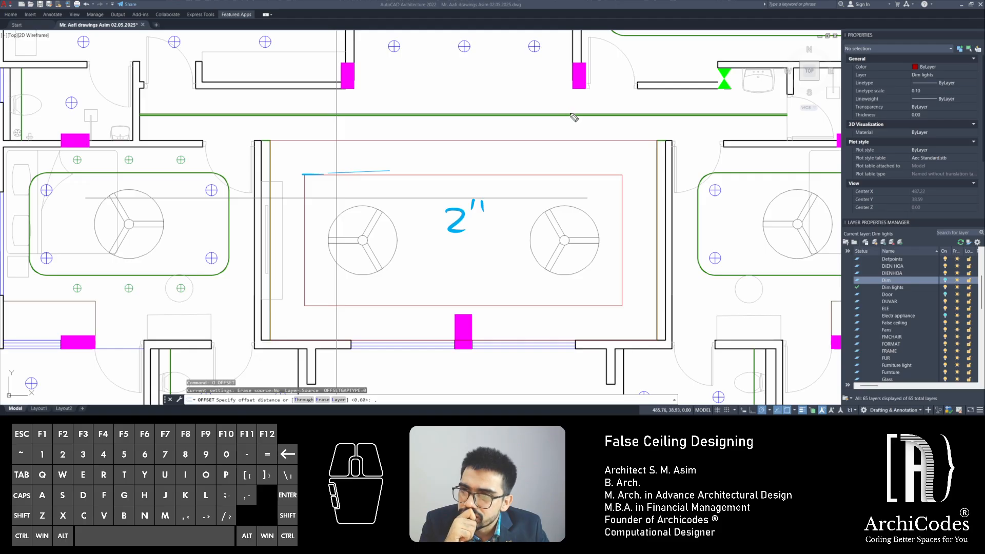
mouse_move(528, 107)
mouse_down()
mouse_move(530, 134)
mouse_move(539, 109)
mouse_move(579, 135)
mouse_move(586, 111)
mouse_up()
drag(591, 102, 591, 110)
drag(654, 141, 563, 142)
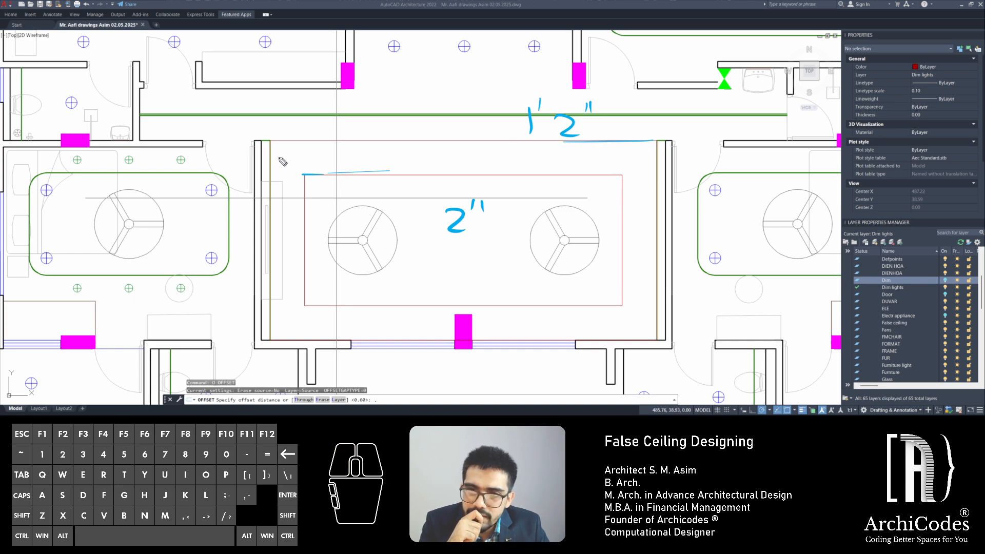
drag(265, 146, 377, 140)
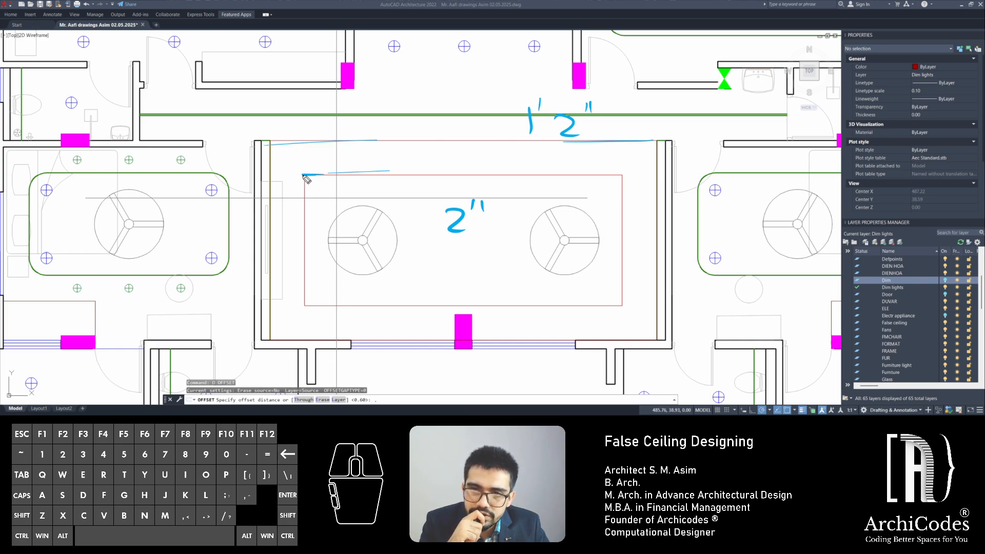
drag(300, 174, 620, 173)
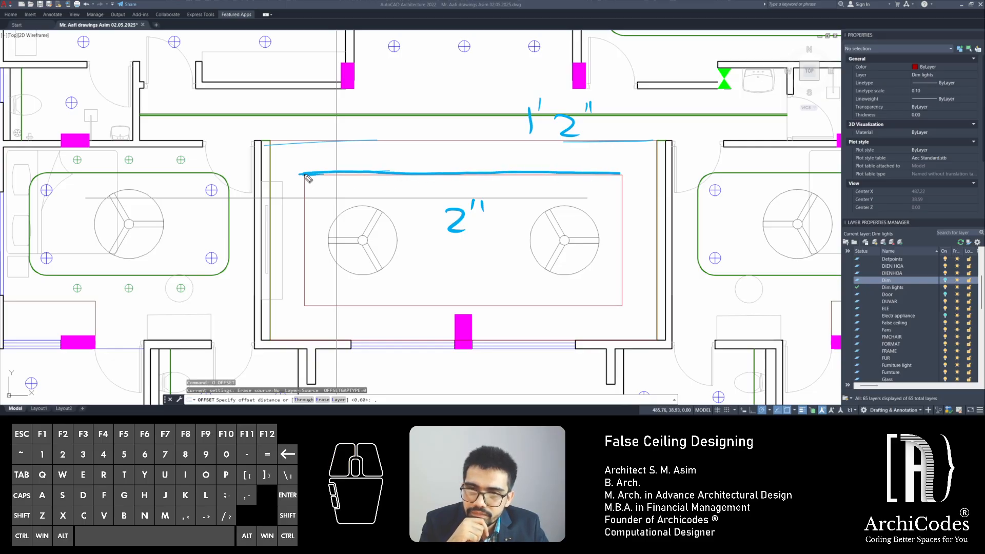
Mark up the inner rectangle and an extension to the middle room's upper edge with freehand strokes, and clear the marks
drag(303, 175, 306, 304)
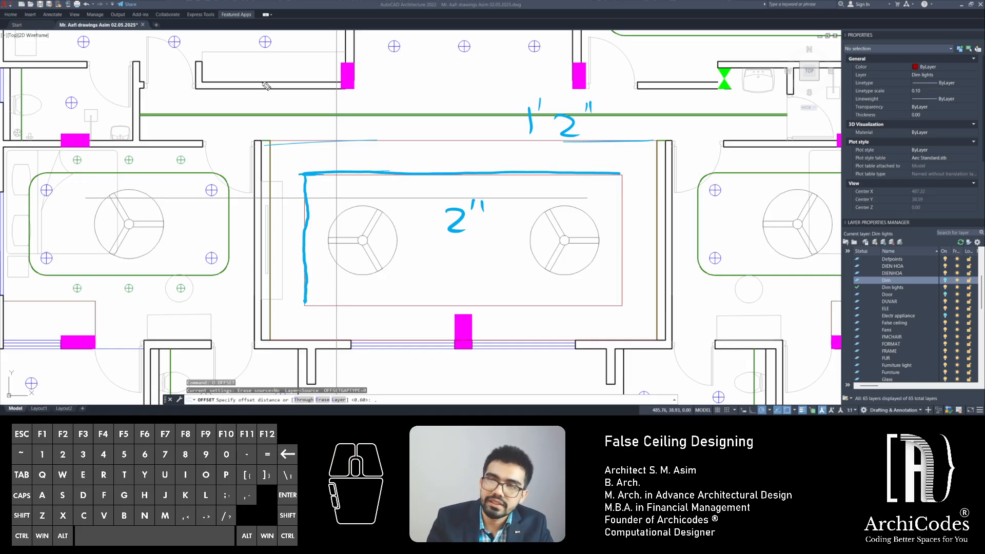
click(303, 137)
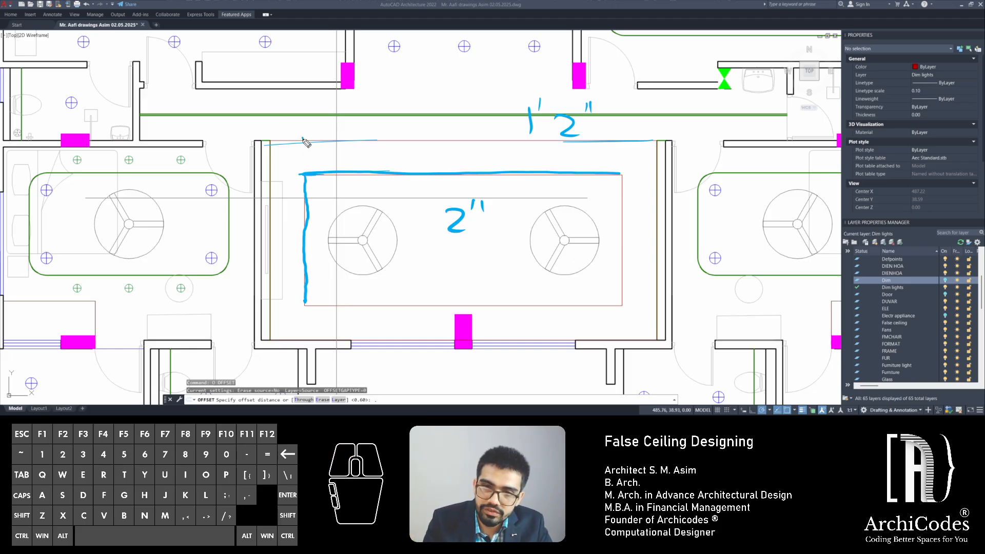
mouse_move(303, 138)
mouse_down()
mouse_move(621, 143)
mouse_move(614, 275)
mouse_move(292, 273)
mouse_move(305, 168)
mouse_move(306, 277)
mouse_up()
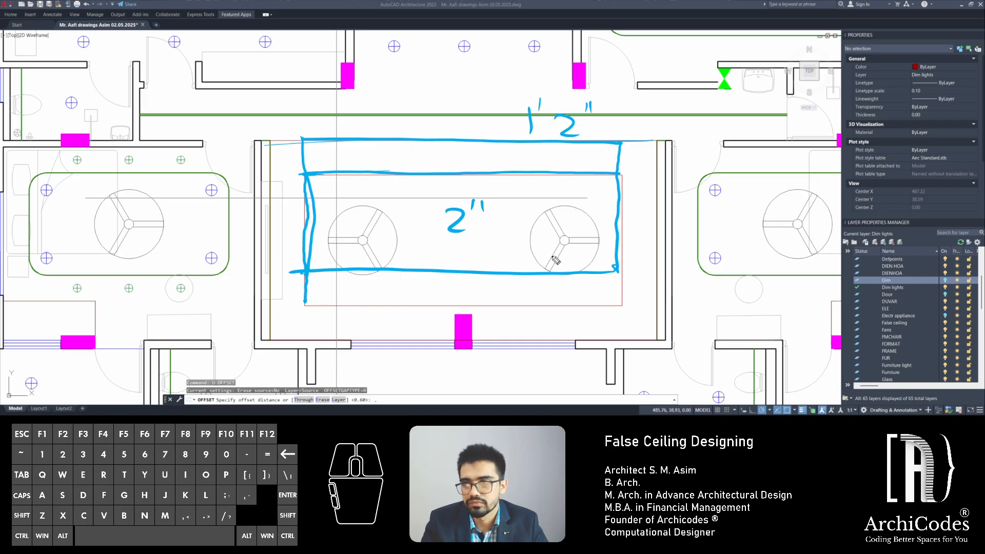
key(ctrl+shift+7)
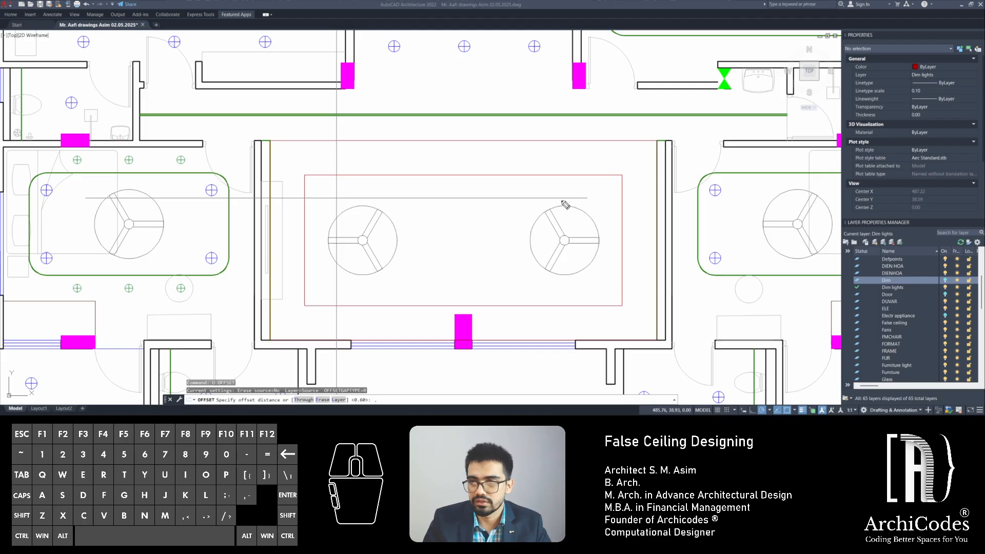
key(ctrl+shift+3)
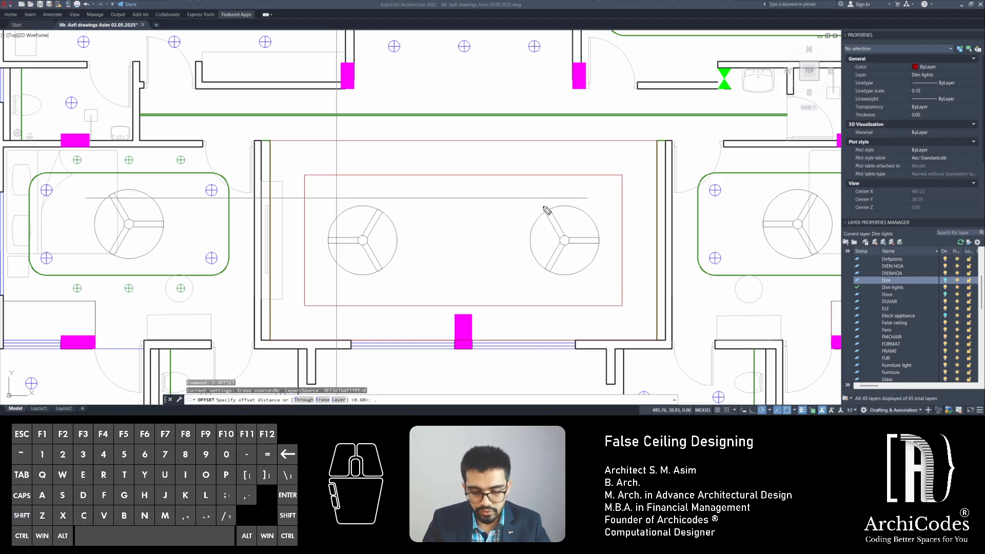
key(ctrl+shift+2)
Cancel the pending Offset command
click(445, 217)
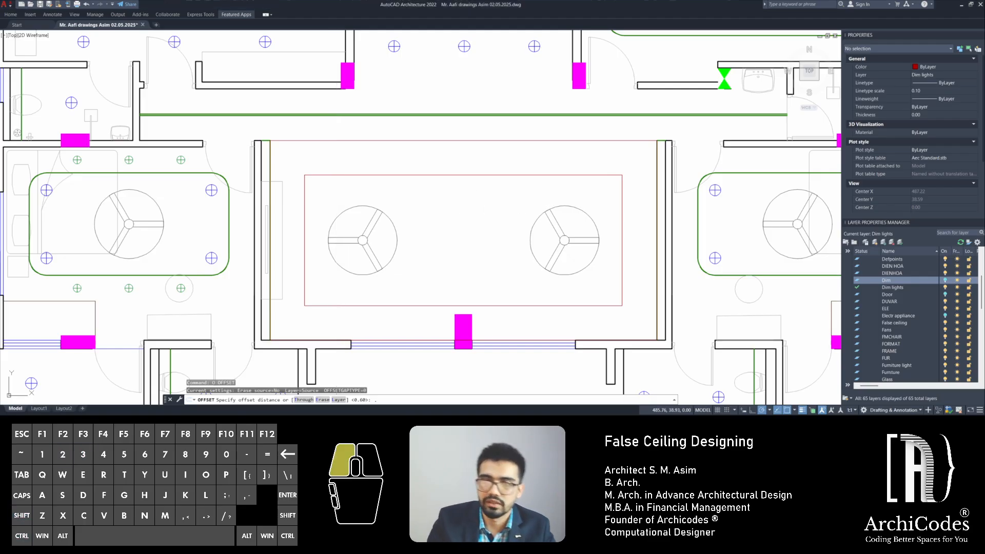
key(Tab)
key(Escape)
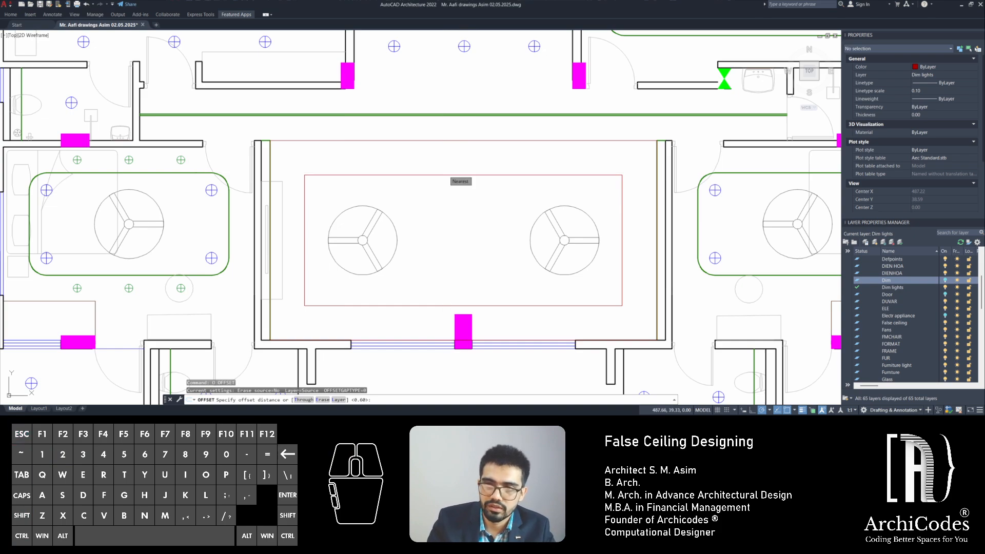
key(Escape)
scroll(724, 183, down, 2)
key(Escape)
key(Escape)
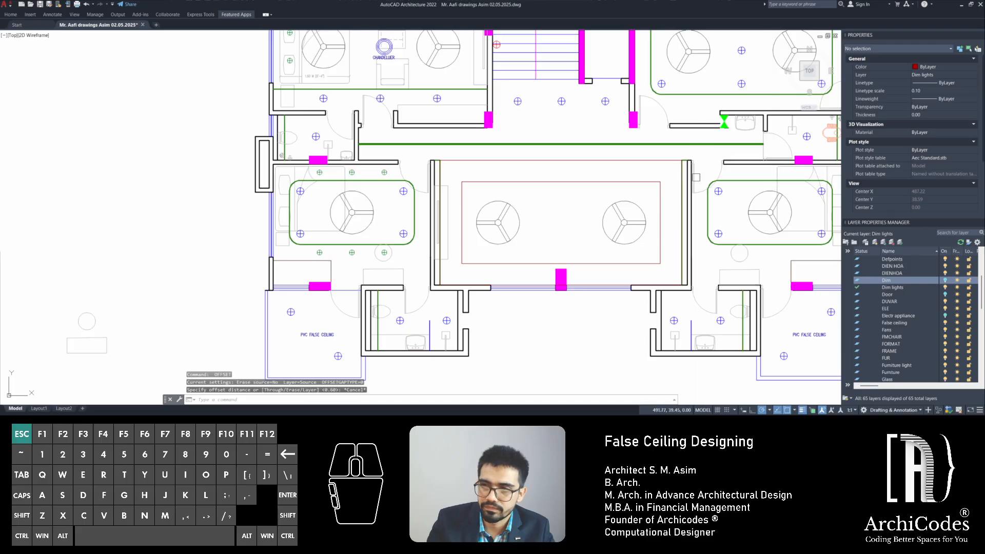
Stretch the inner rectangle's upper edge to the outer rectangle's upper edge in the middle room
scroll(659, 173, up, 4)
click(482, 169)
click(386, 216)
click(409, 185)
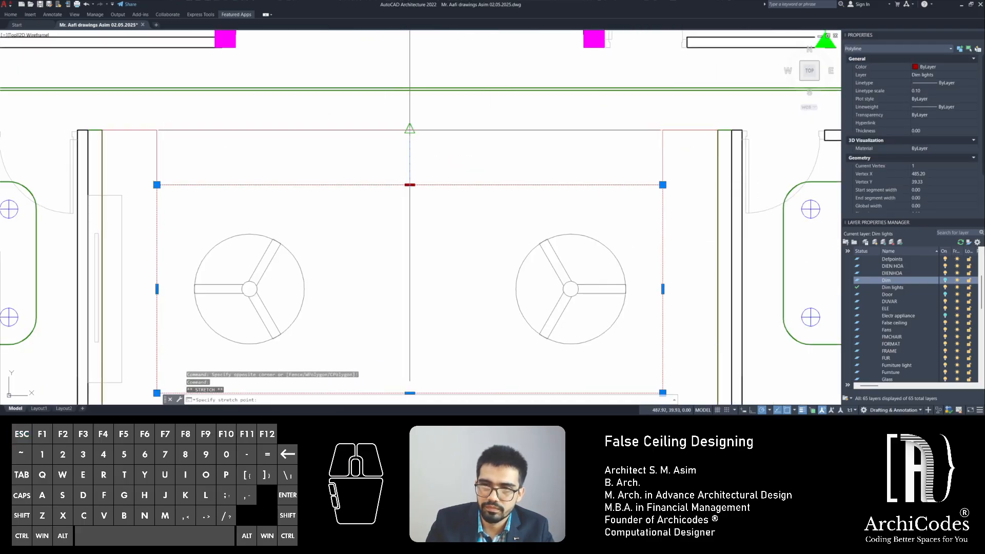
click(406, 130)
key(Escape)
key(Escape)
Delete the outer rectangle around the stretched ceiling outline
click(687, 131)
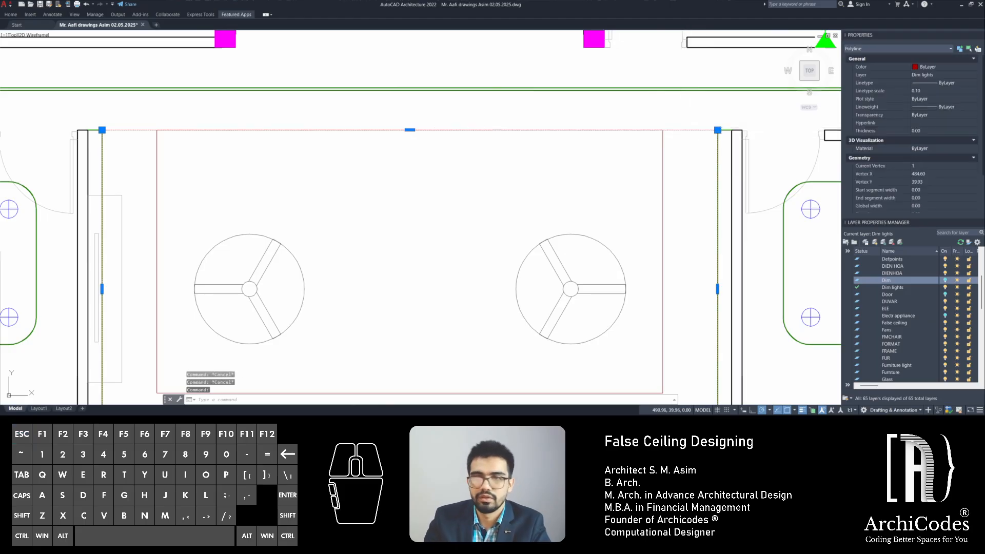
key(Delete)
scroll(581, 128, down, 4)
key(Escape)
Move the middle room's two ceiling fans up to the vertical centre of the stretched rectangle
click(610, 154)
click(420, 223)
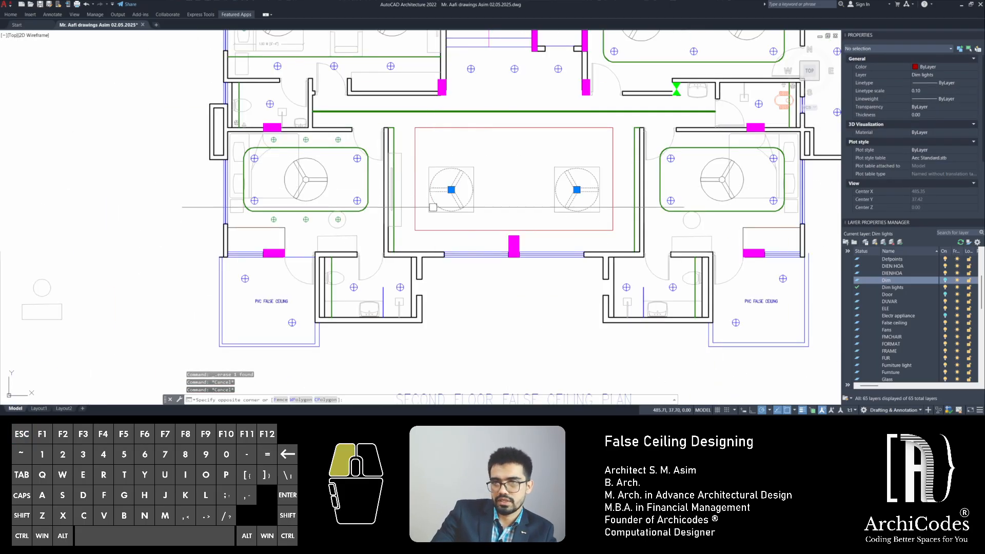
text(m)
key(space)
click(510, 197)
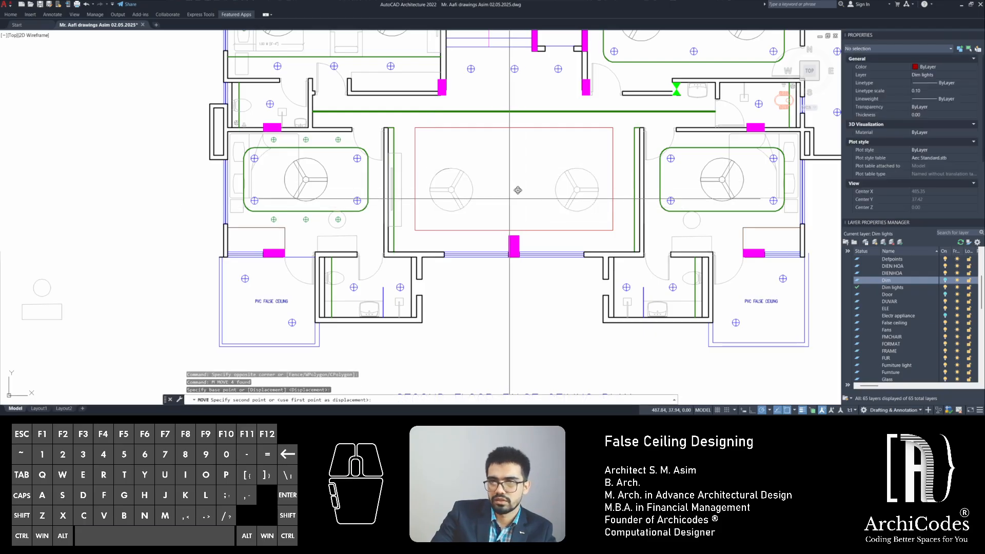
key(Escape)
key(Escape)
key(Escape)
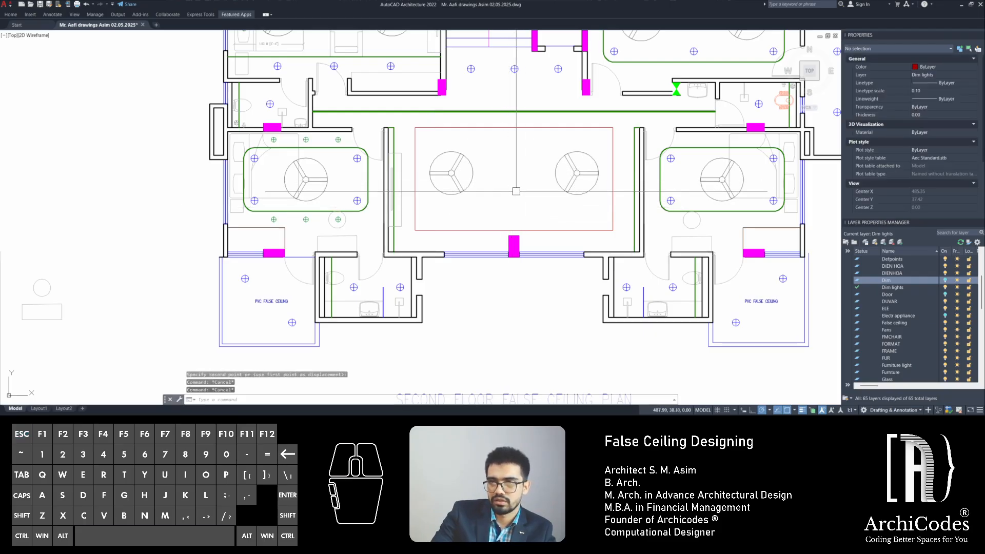
mouse_move(509, 181)
middle_down()
mouse_move(479, 192)
mouse_move(511, 220)
middle_up()
click(537, 153)
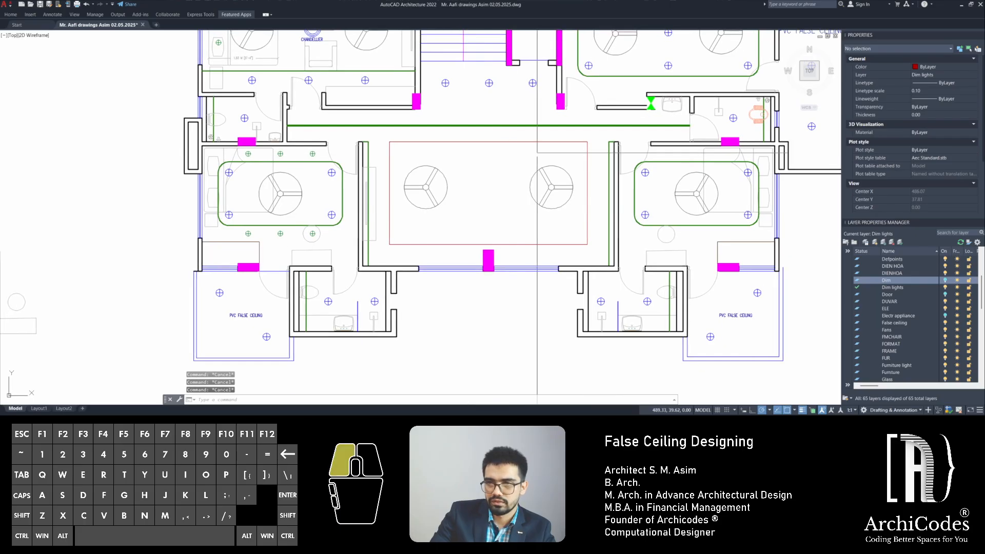
click(435, 198)
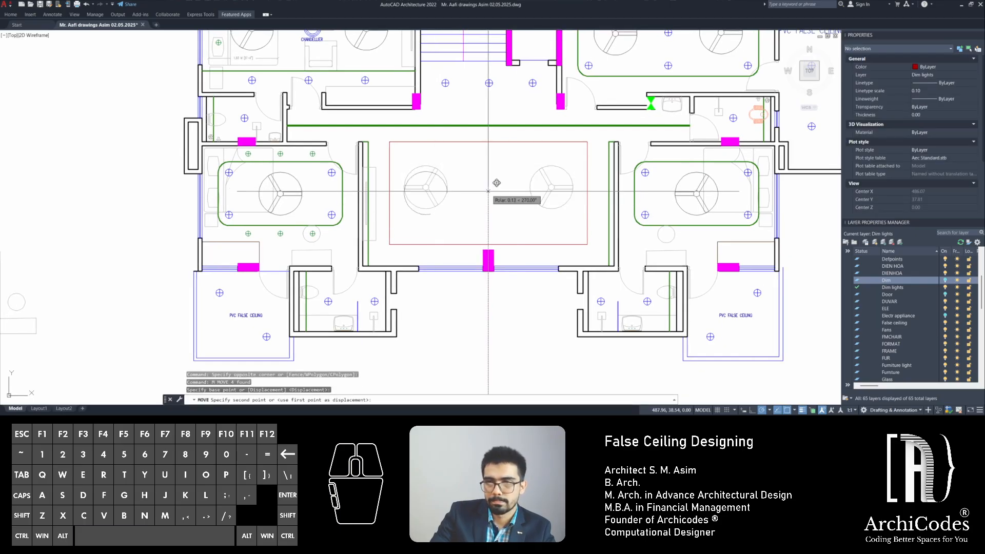
key(Escape)
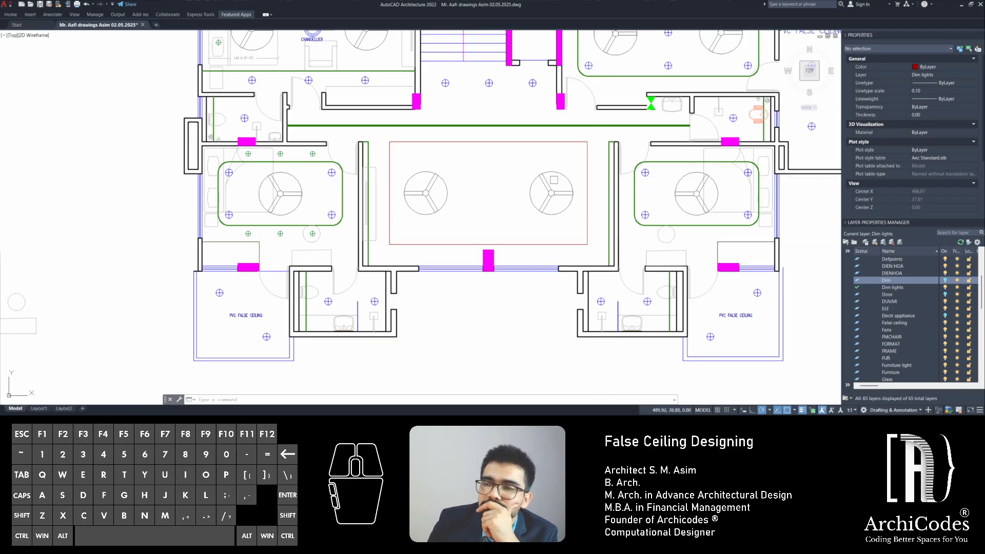
scroll(515, 174, up, 2)
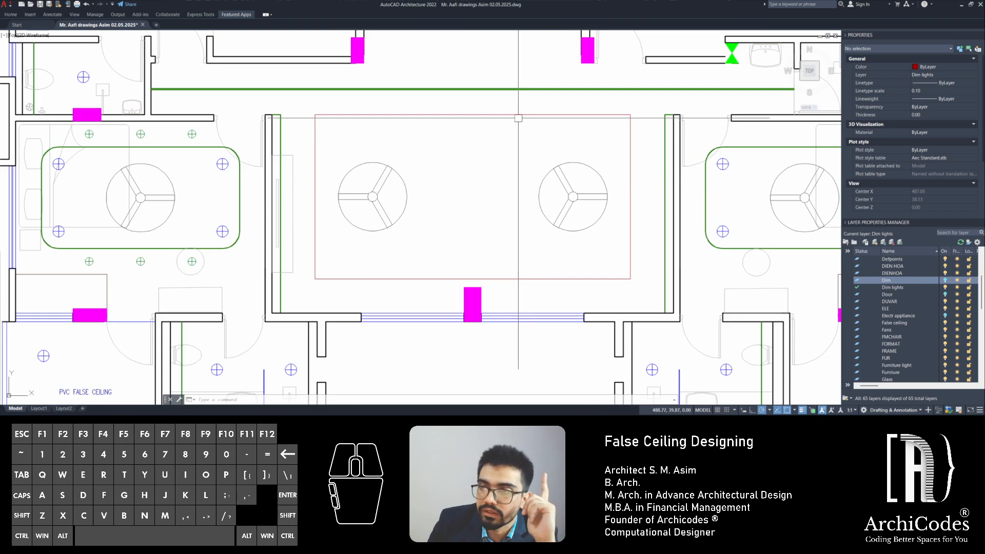
click(634, 118)
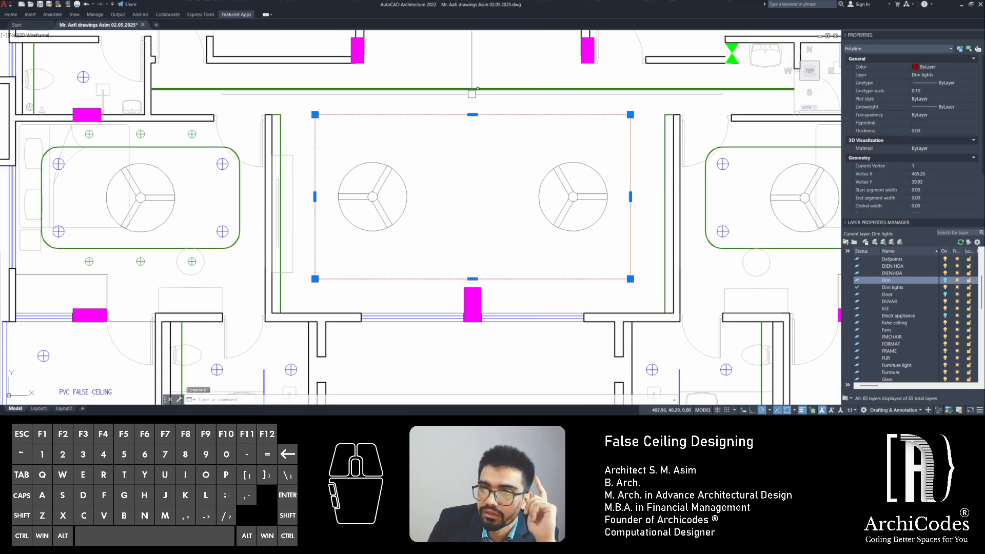
click(435, 89)
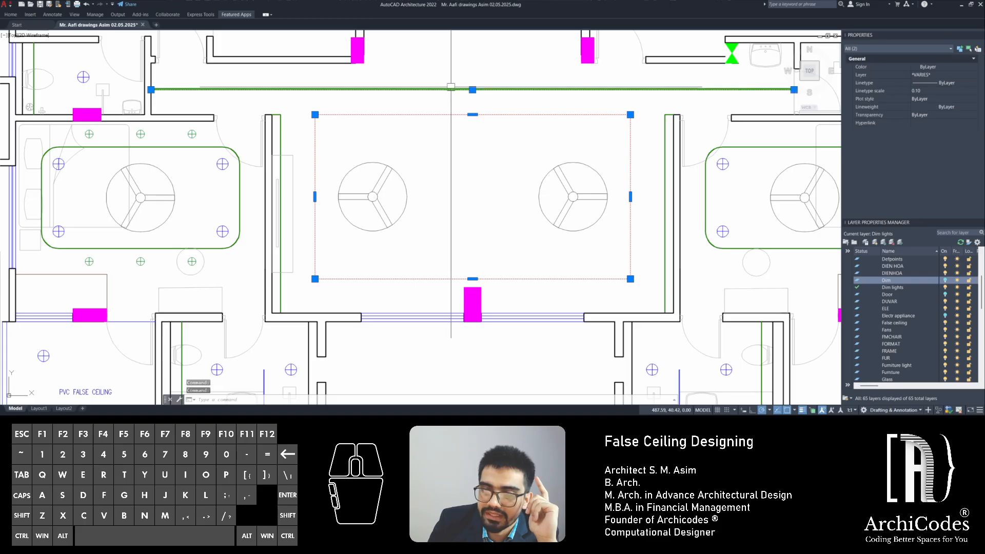
click(389, 280)
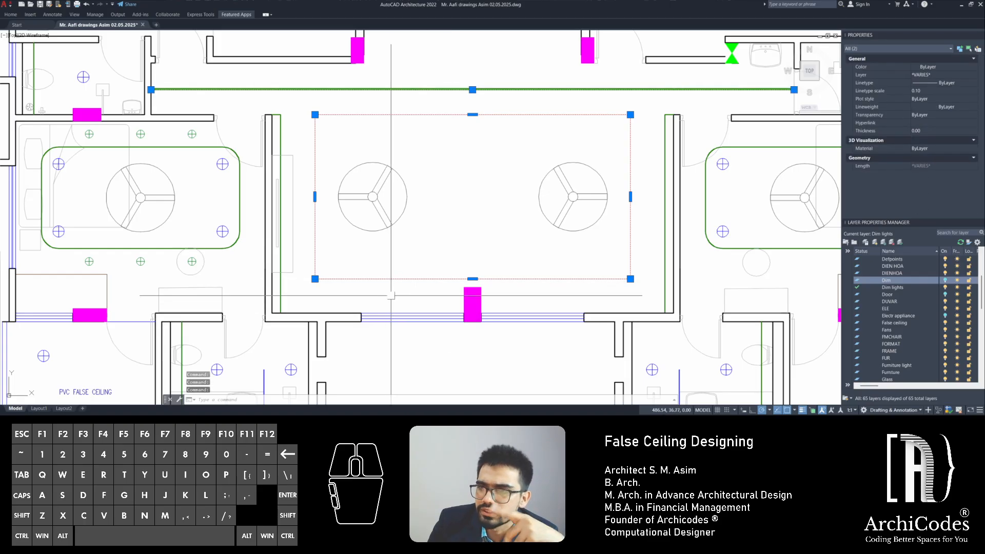
click(472, 115)
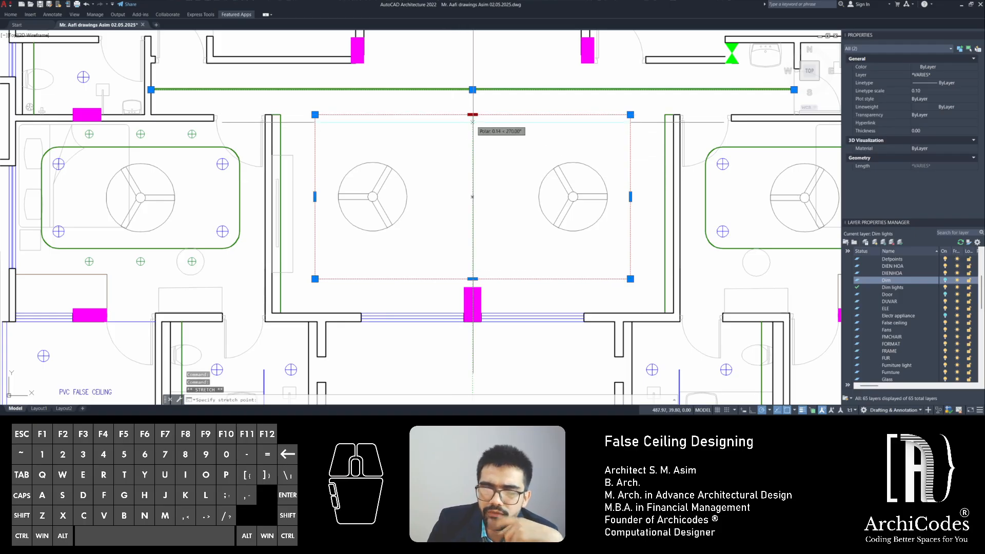
key(Escape)
Undo the fan moves, the outer rectangle's deletion and the inner rectangle's stretch
key(ctrl+z)
key(ctrl+z)
key(ctrl+z)
key(ctrl+z)
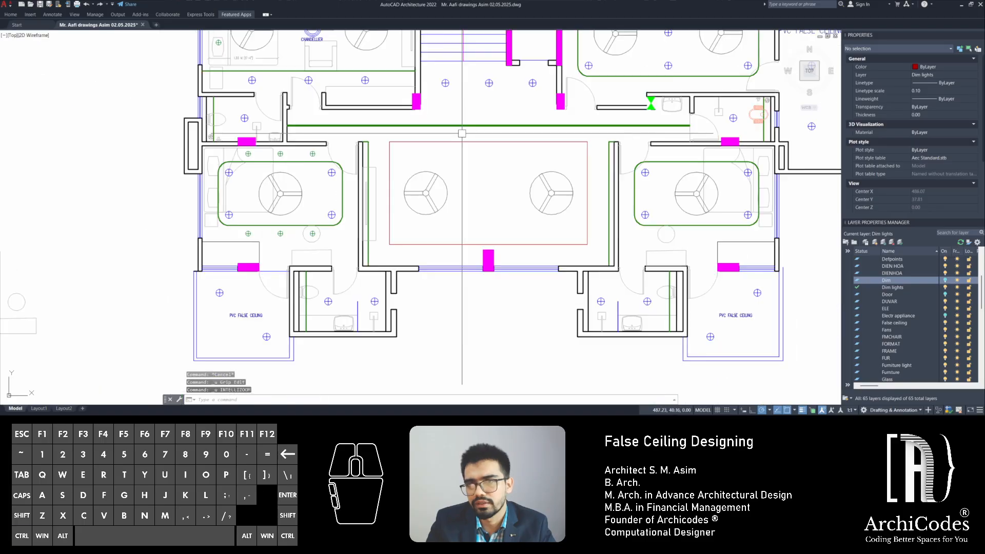
key(ctrl+z)
key(ctrl+z)
key(ctrl+z)
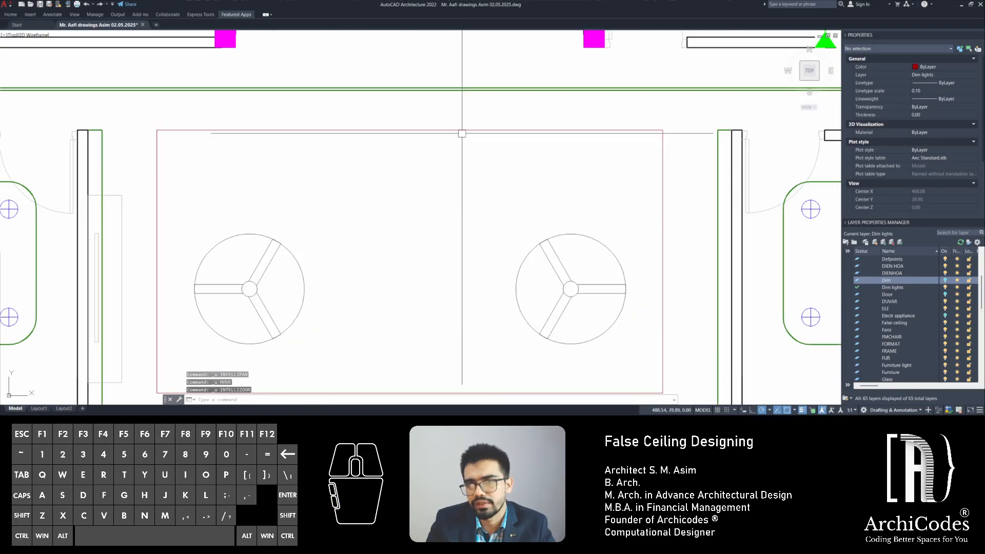
key(Escape)
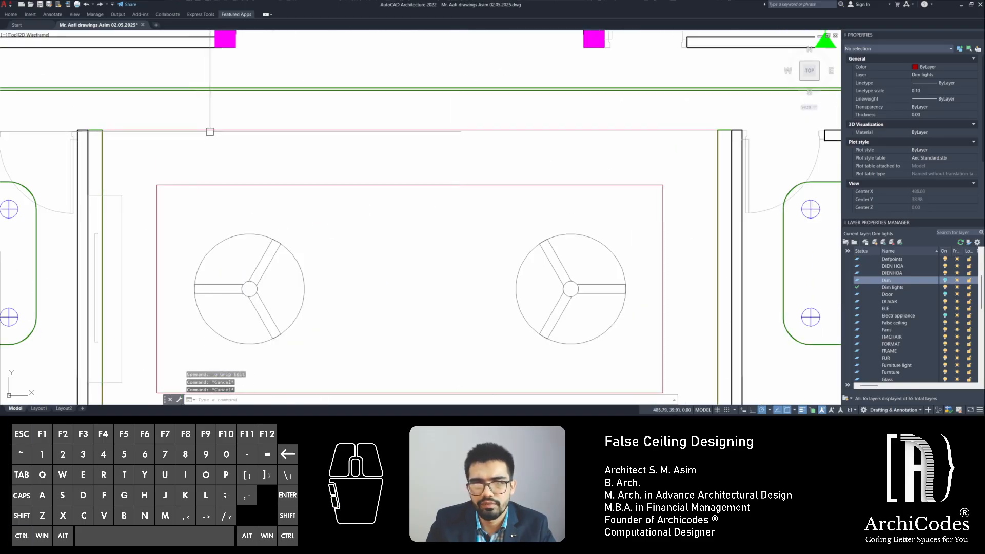
Delete the middle room's outer rectangle, keeping the inner ceiling outline
click(211, 130)
key(Delete)
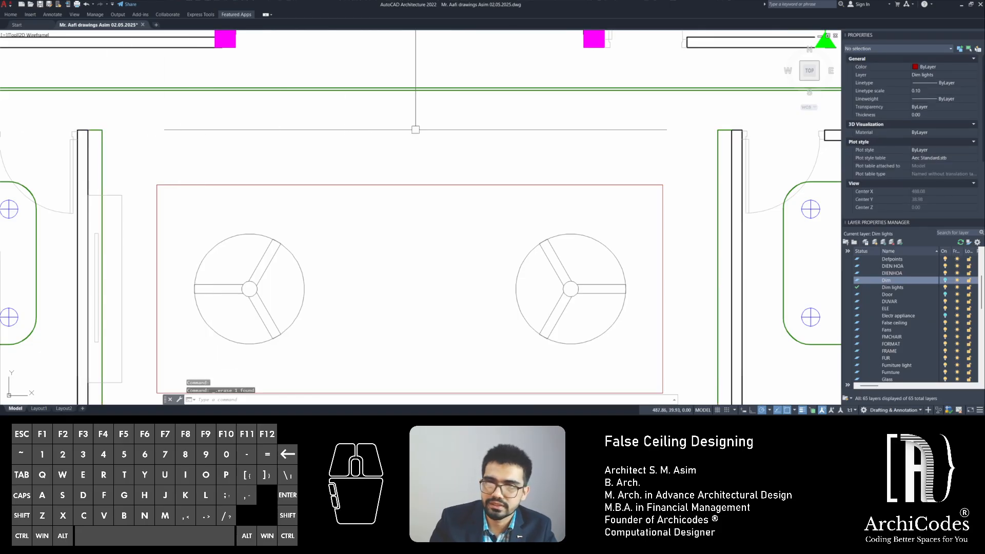
scroll(117, 131, down, 5)
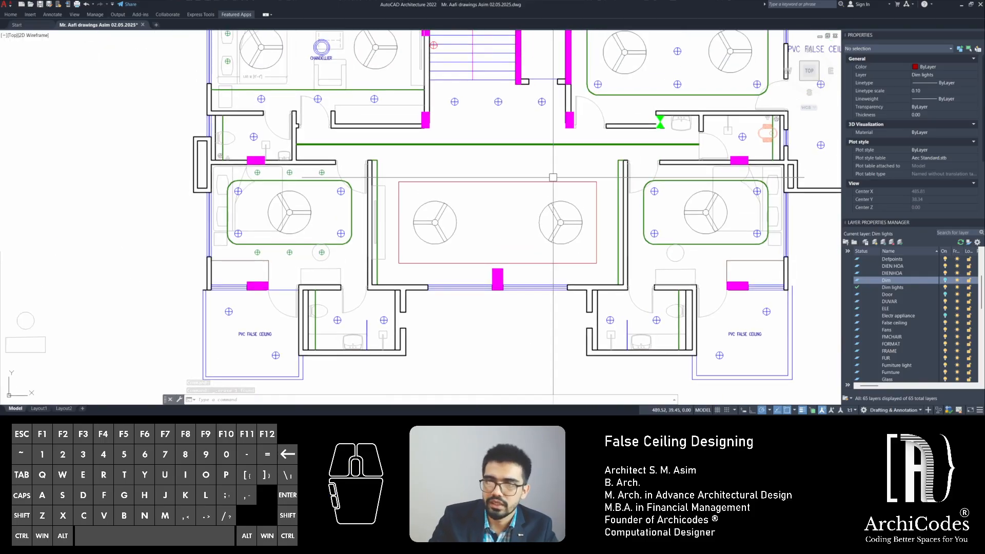
key(Escape)
key(Escape)
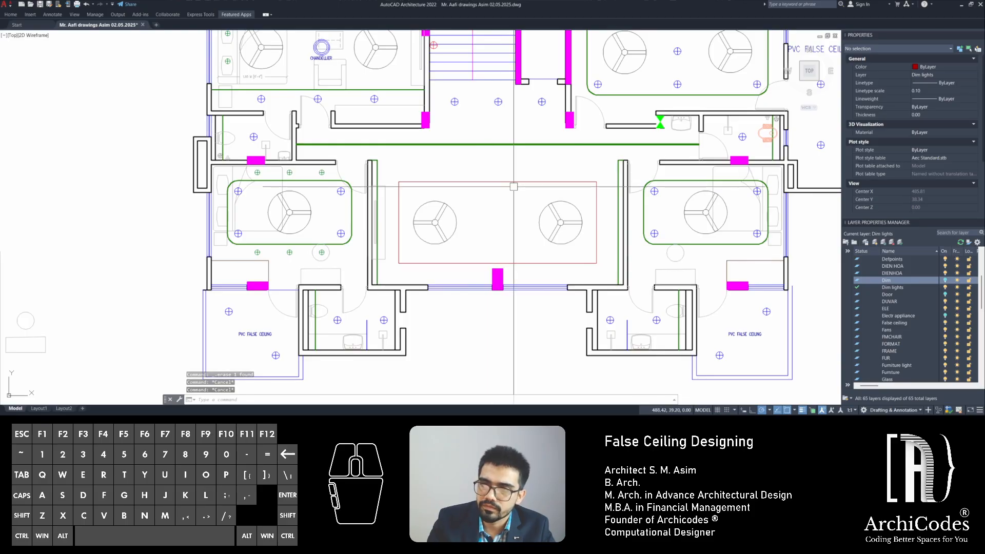
key(Escape)
Match the inner rectangle's properties to the green ceiling strip along the middle room's left wall
scroll(572, 206, up, 2)
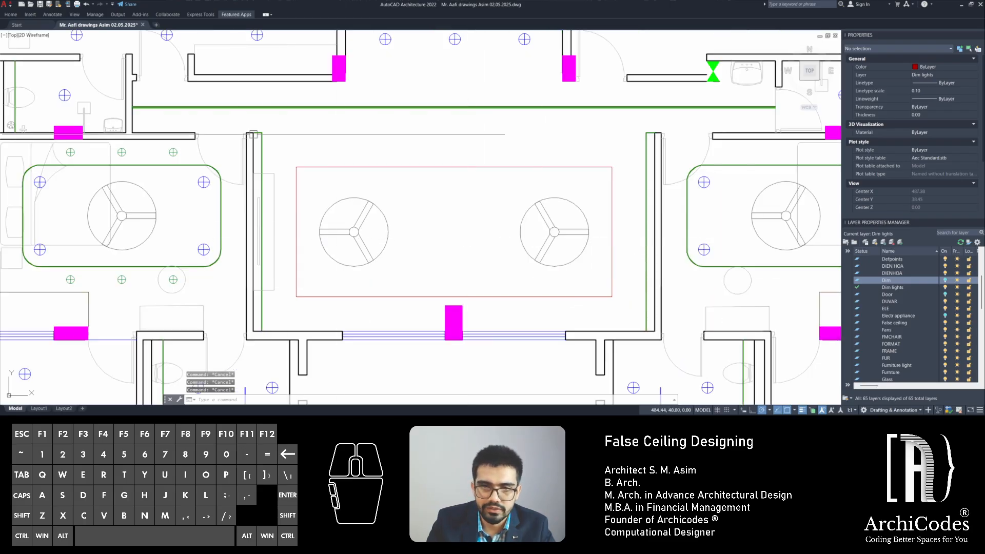
middle_drag(391, 243, 357, 240)
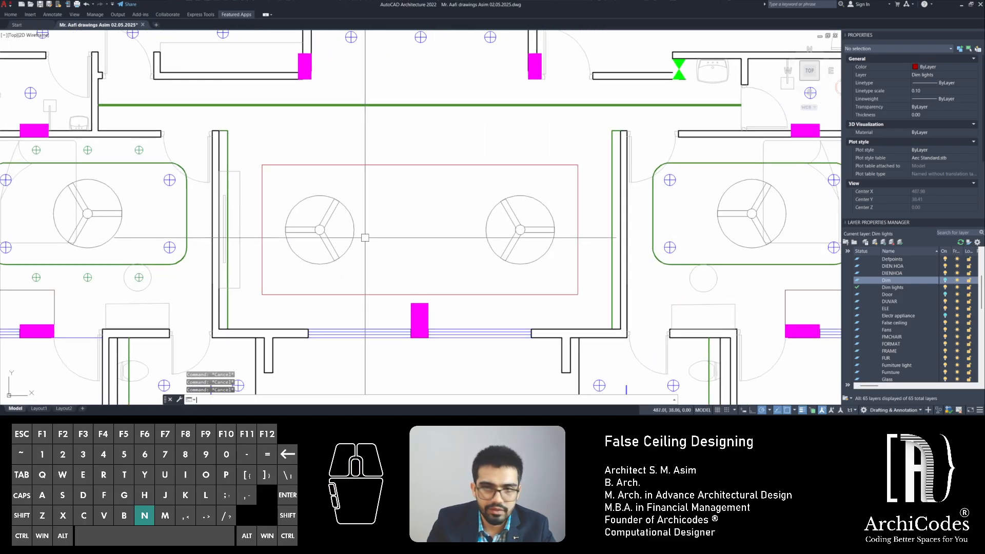
text(ma)
key(Return)
click(229, 133)
click(319, 165)
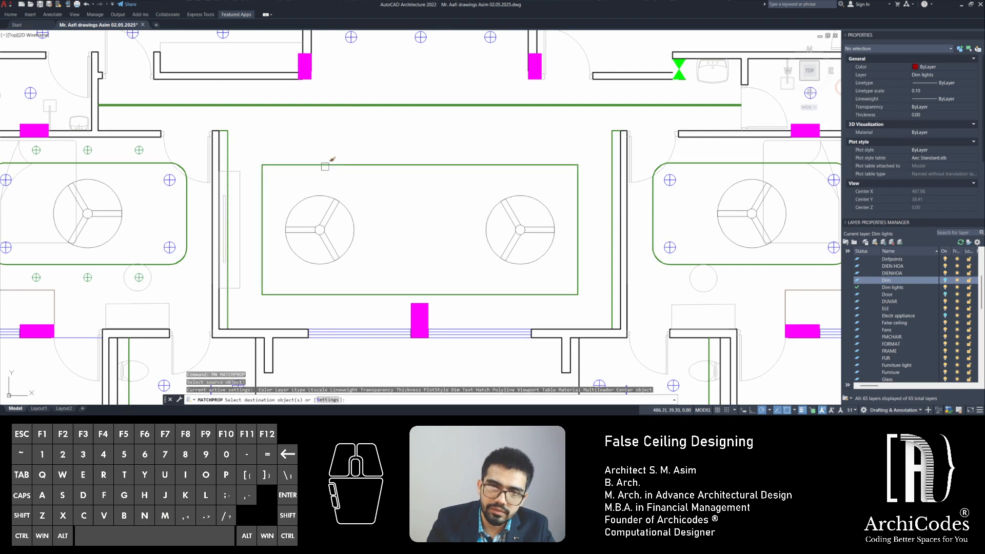
key(Escape)
key(Escape)
key(Escape)
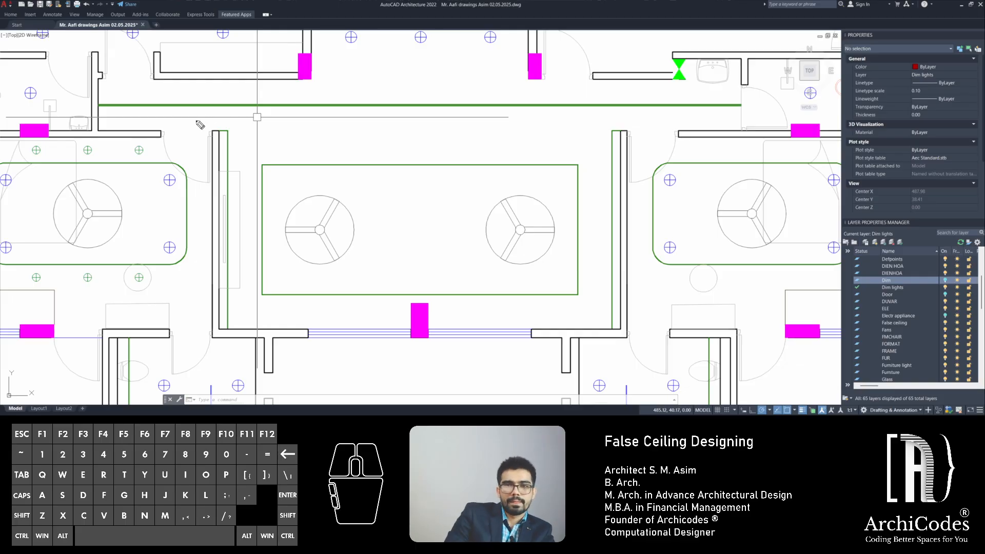
Sketch the slab line and two vertical wall lines of a ceiling section freehand over the middle room's upper left area
drag(188, 123, 211, 122)
drag(181, 93, 378, 83)
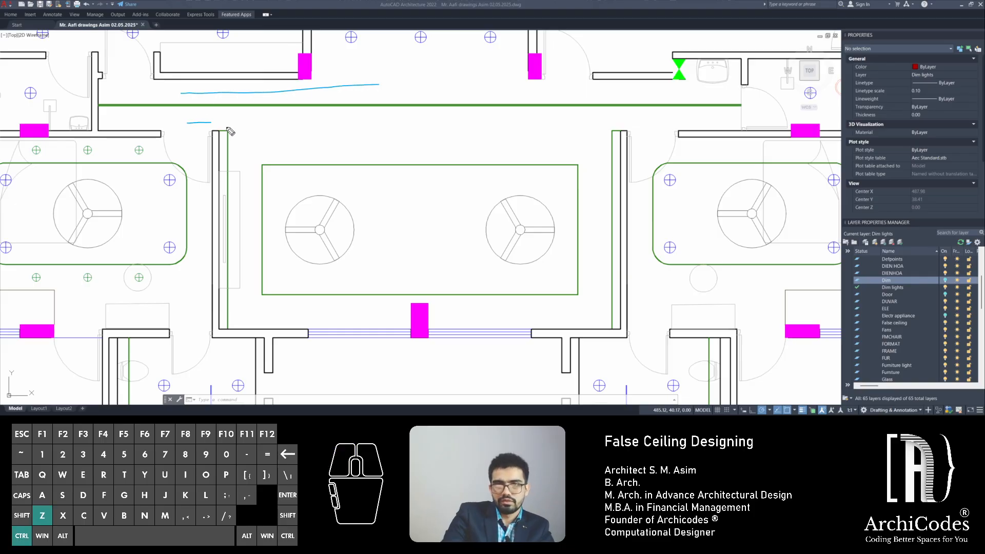
drag(185, 92, 644, 93)
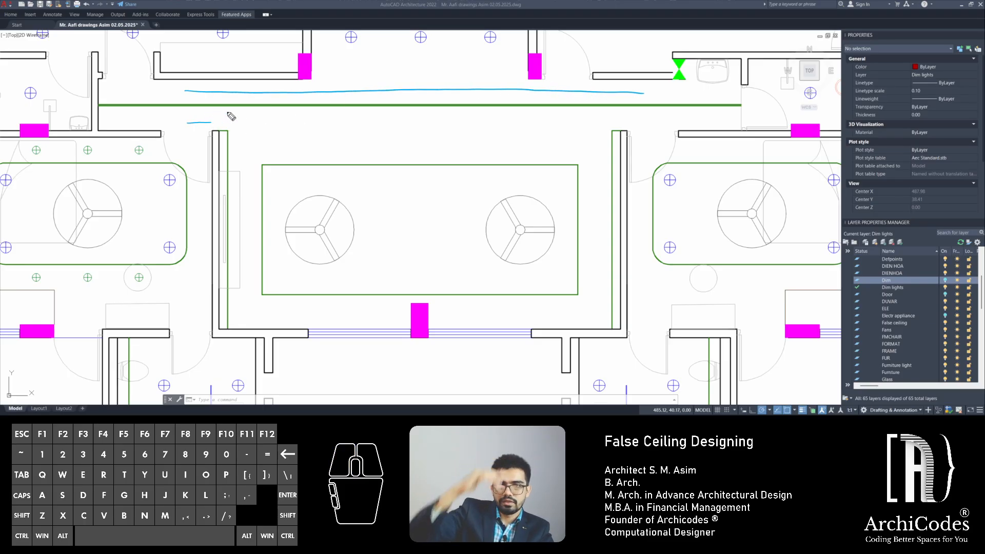
drag(211, 92, 209, 139)
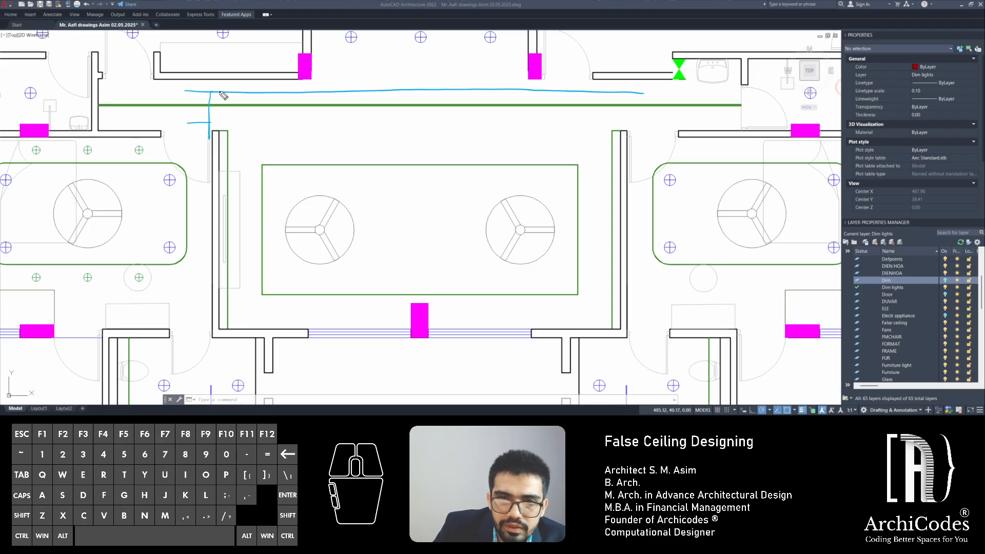
drag(218, 93, 218, 154)
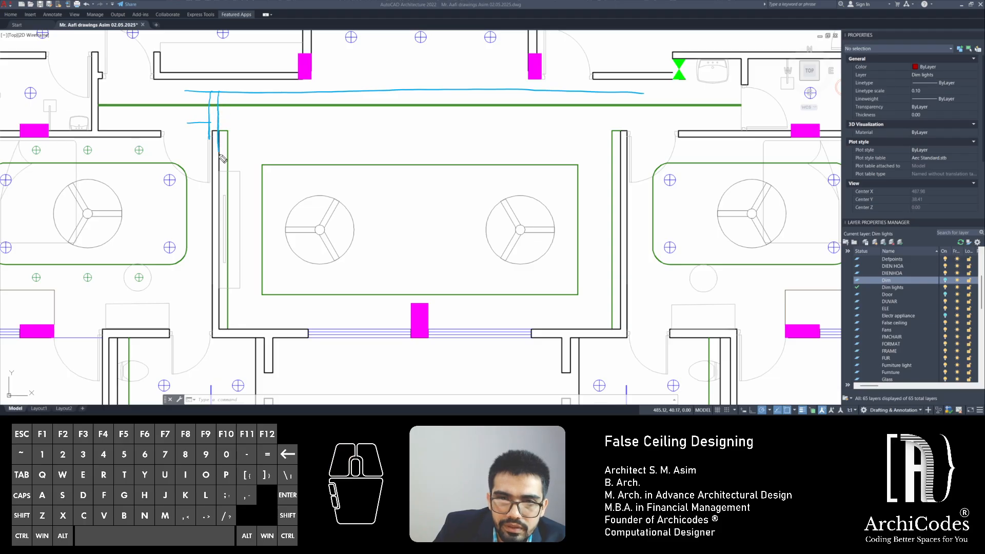
Sketch the stepped drop profile of the false ceiling beside the sketched wall, with light marks at its inner edge
click(232, 120)
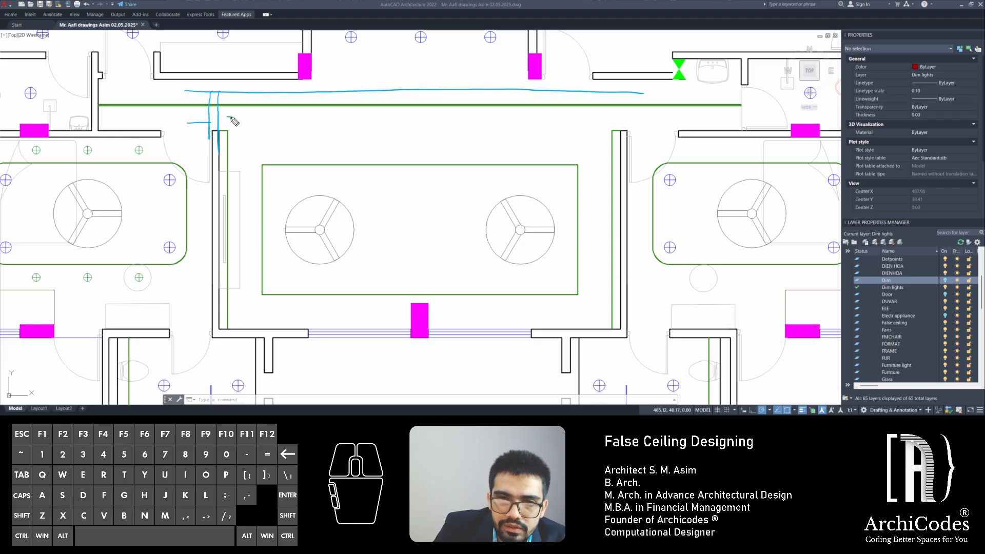
click(232, 120)
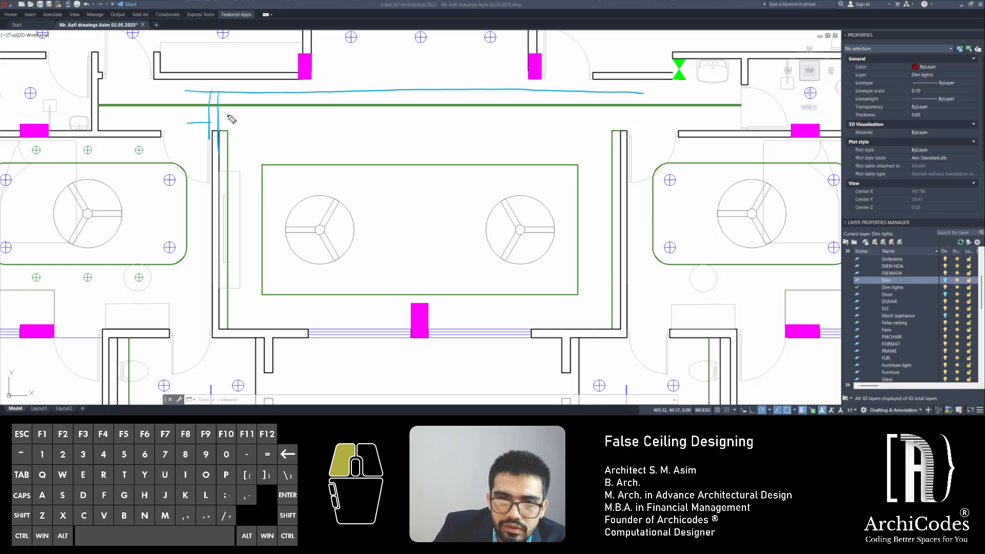
mouse_move(232, 116)
mouse_down()
mouse_move(223, 113)
mouse_move(268, 124)
mouse_up()
click(223, 112)
click(232, 118)
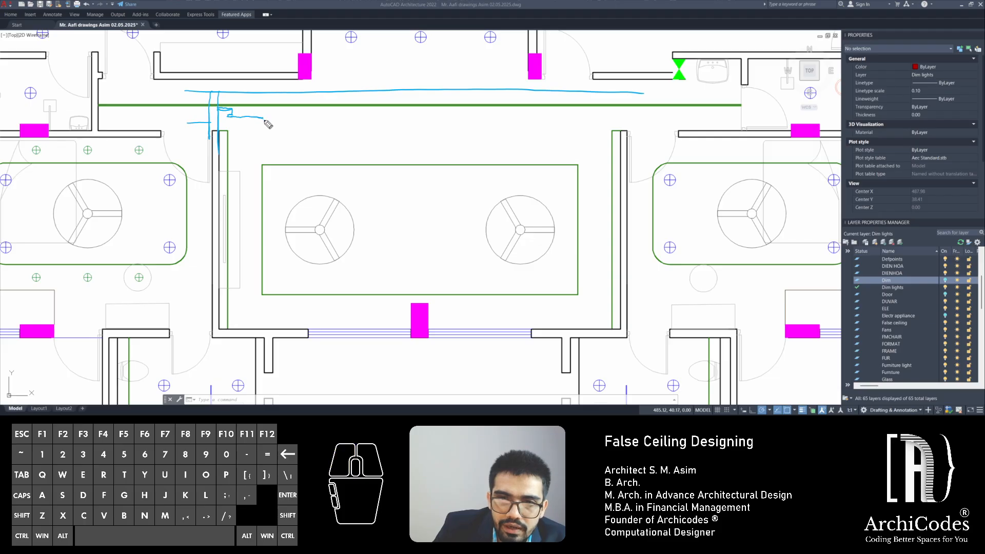
click(268, 121)
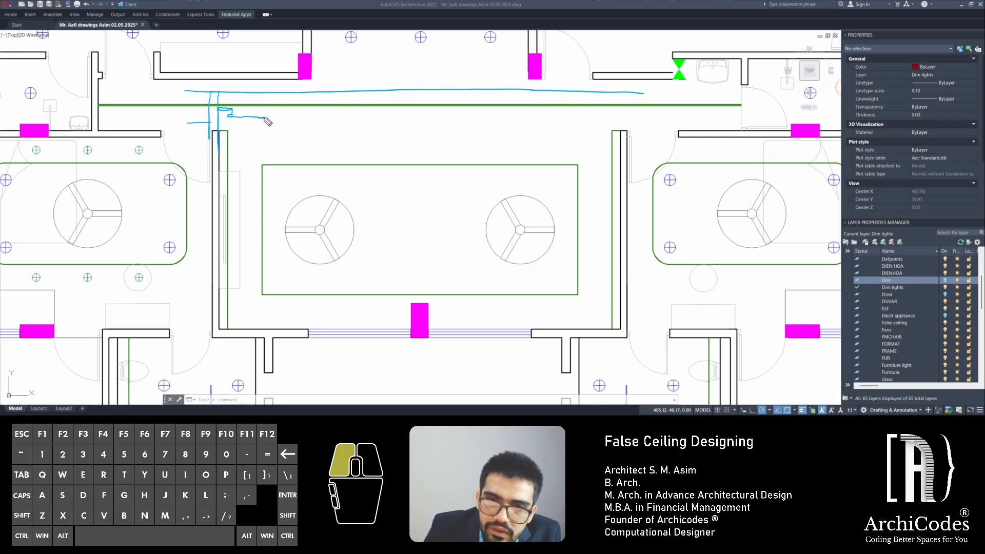
mouse_move(264, 115)
mouse_down()
mouse_move(272, 110)
mouse_move(231, 116)
mouse_move(262, 117)
mouse_up()
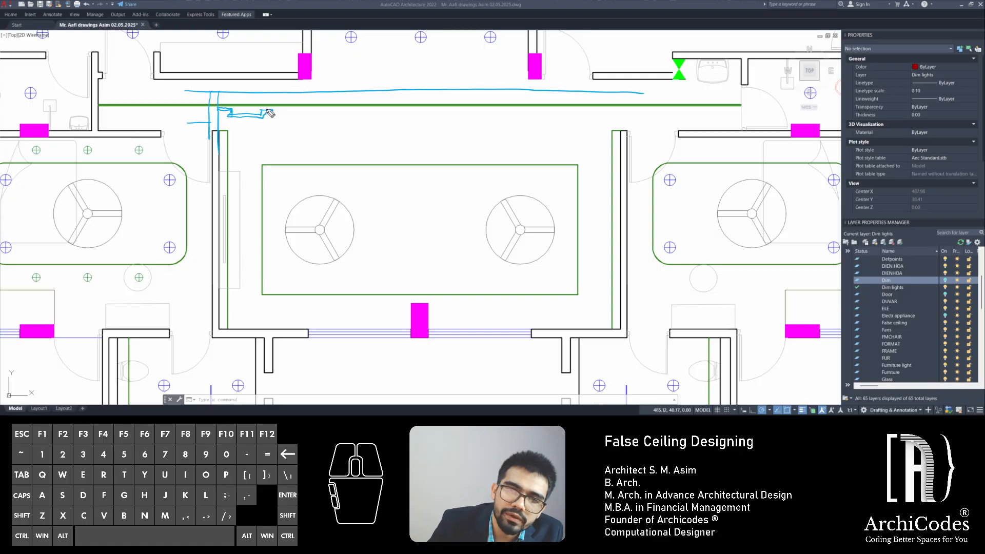
drag(265, 112, 261, 108)
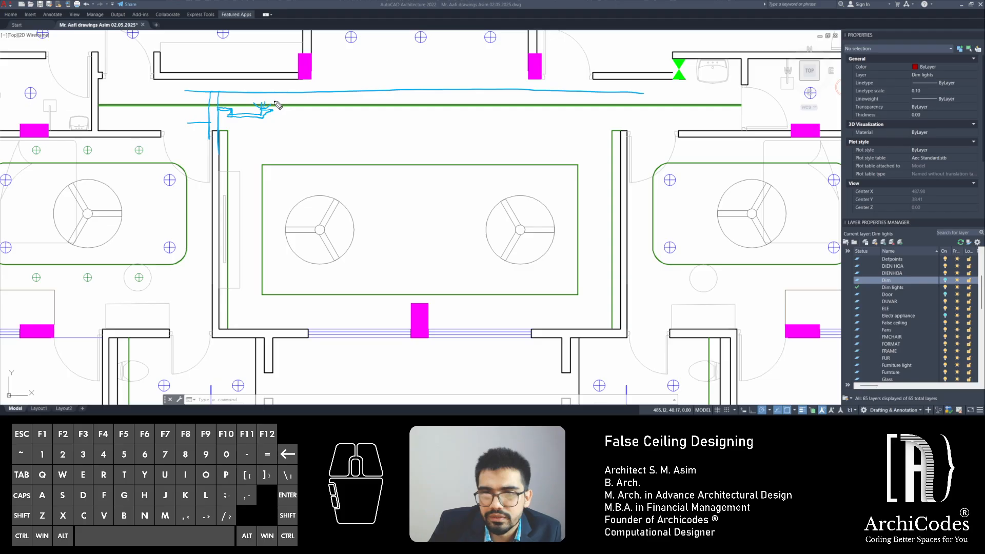
Extend the section sketch with a raised ceiling line running horizontally from the drop profile's inner edge, just below the slab line
click(274, 101)
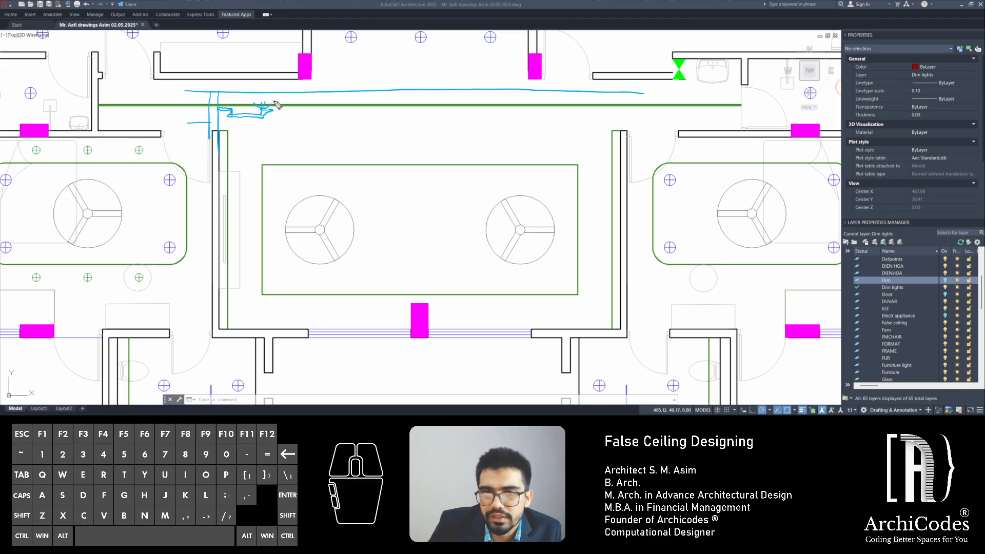
click(273, 101)
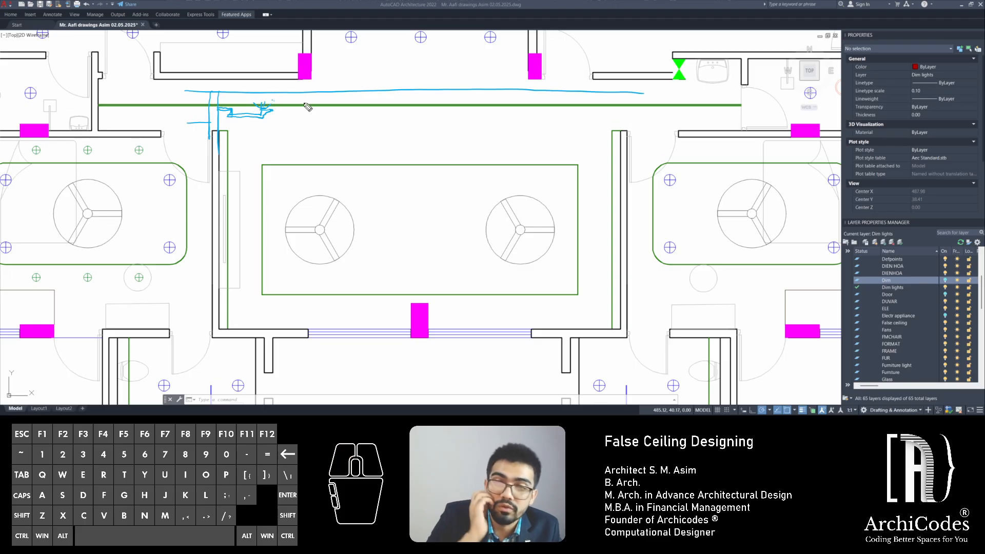
click(276, 103)
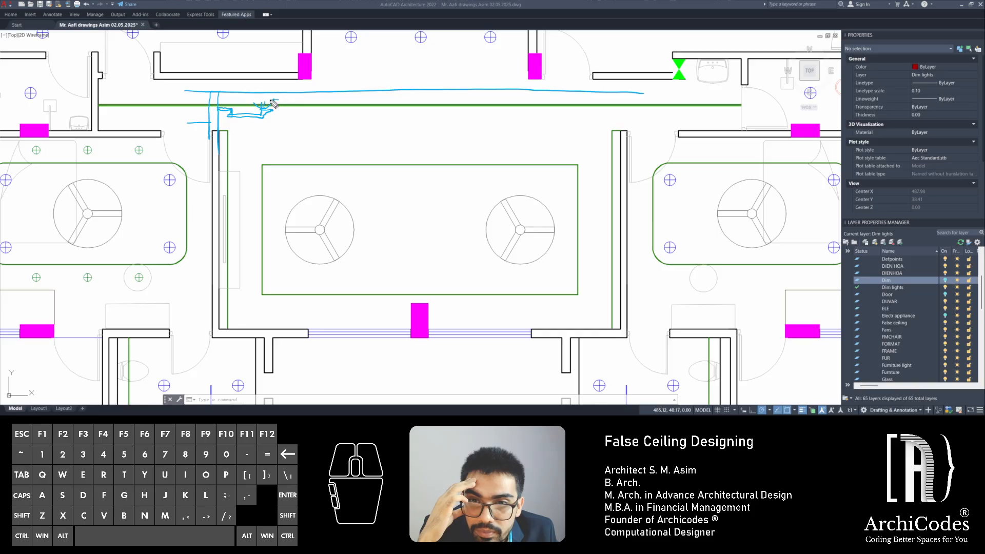
click(276, 104)
drag(291, 102, 351, 99)
drag(259, 100, 380, 100)
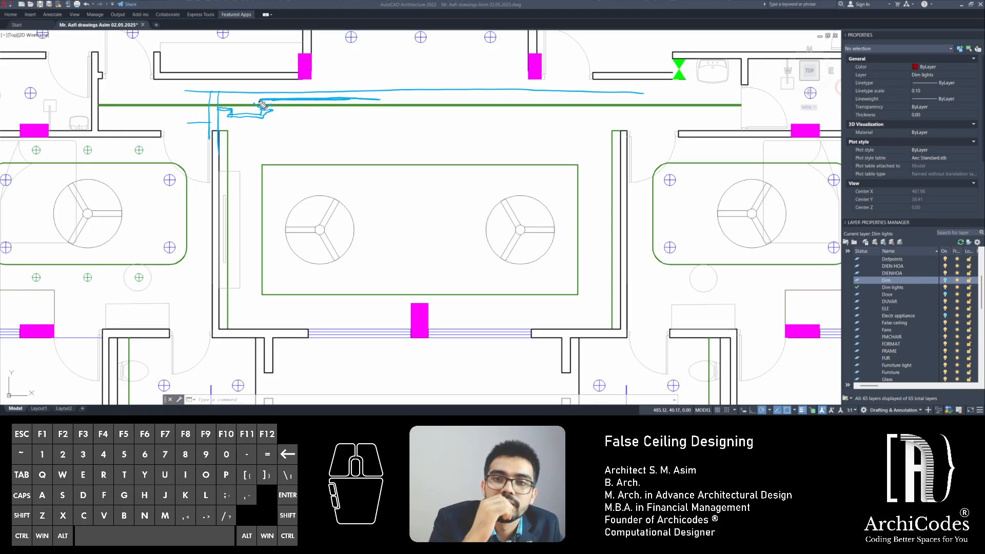
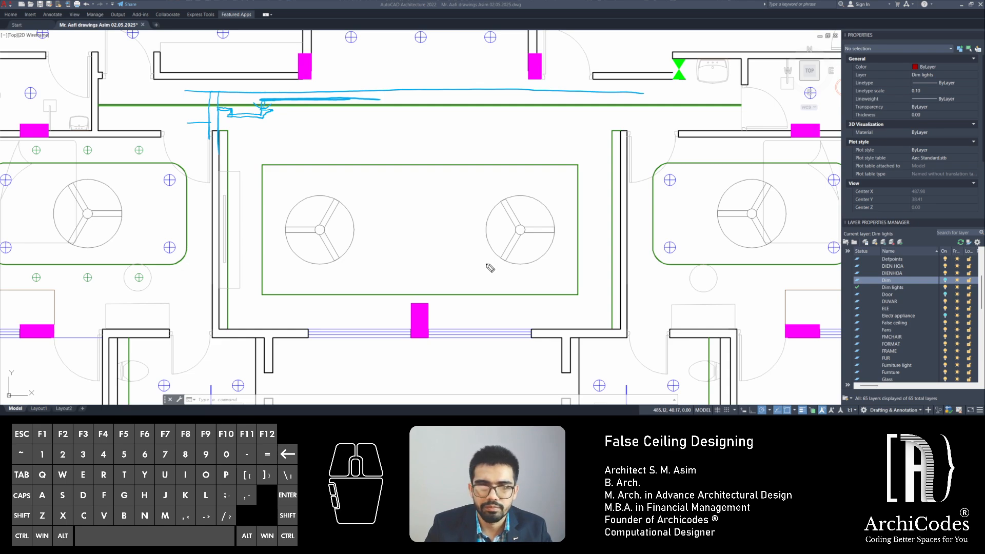
Examine the coved ceiling in the reference photo 2nd flr hall.jpg, then return to the AutoCAD drawing and clear the section sketch
key(ctrl+shift+2)
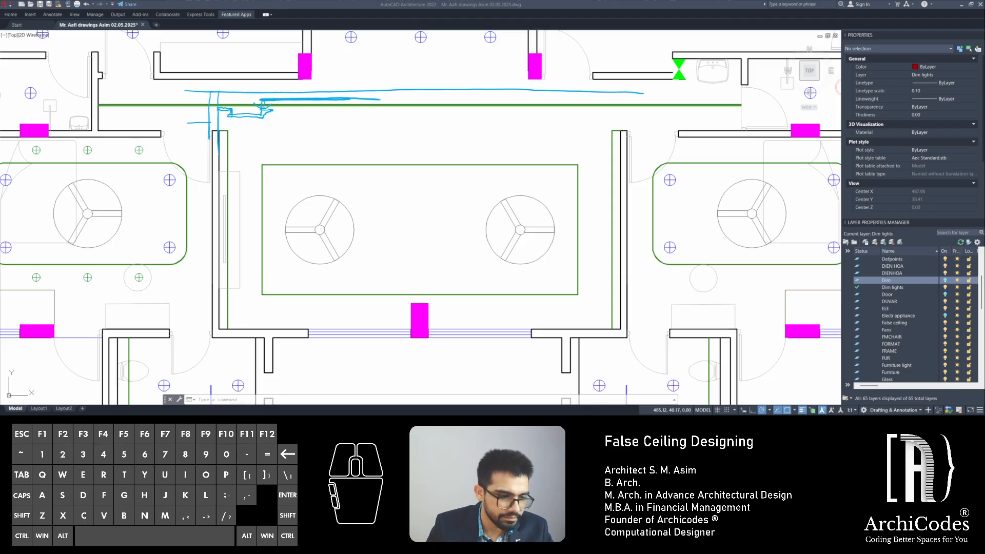
key(alt+Tab)
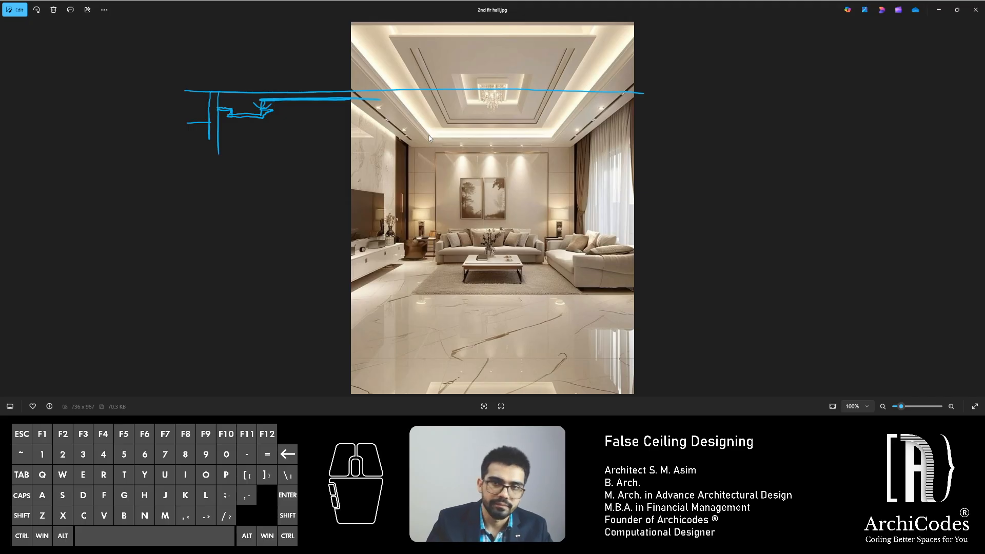
click(938, 9)
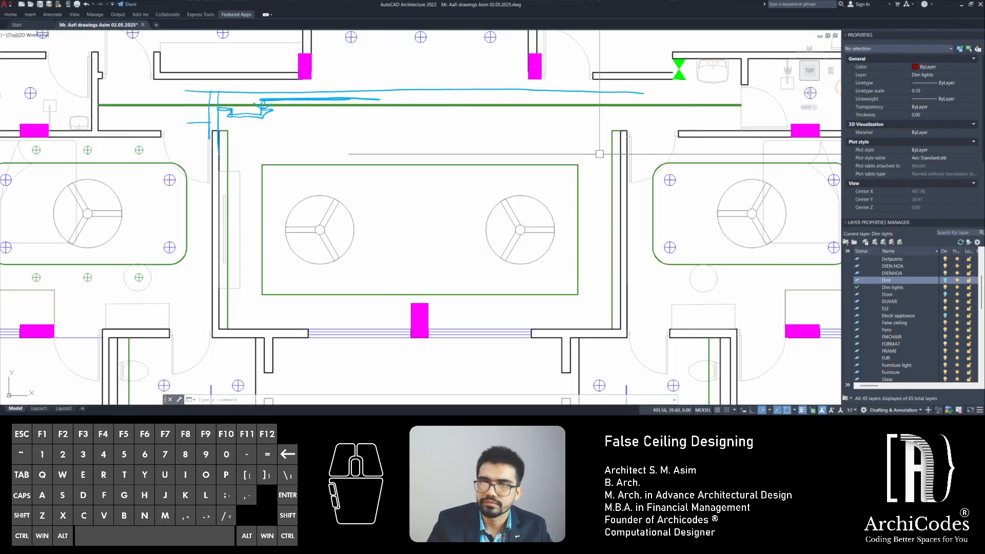
key(ctrl+shift+7)
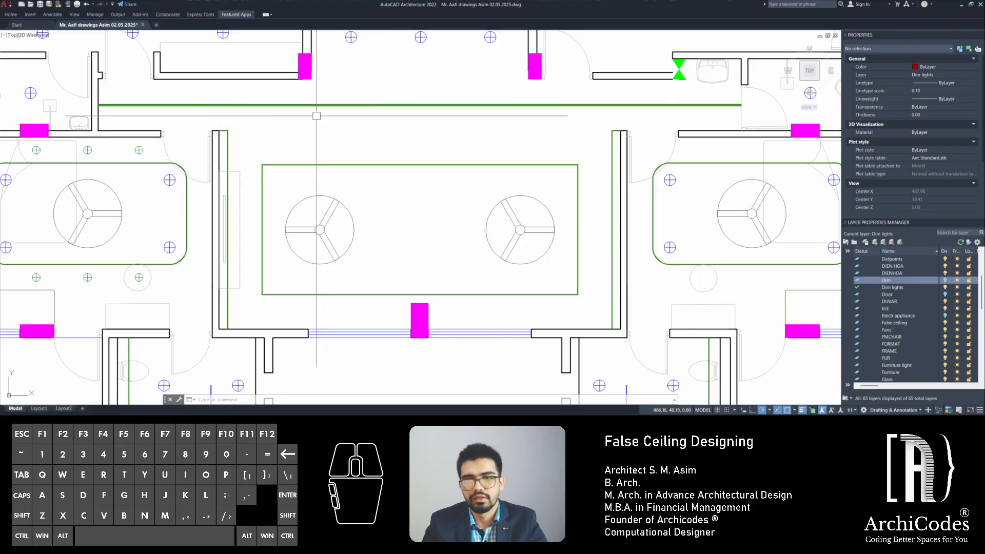
Copy the PVC FALSE CEILING label from the lower right balcony to just above the middle room's inner ceiling rectangle
scroll(364, 185, down, 3)
scroll(541, 269, up, 4)
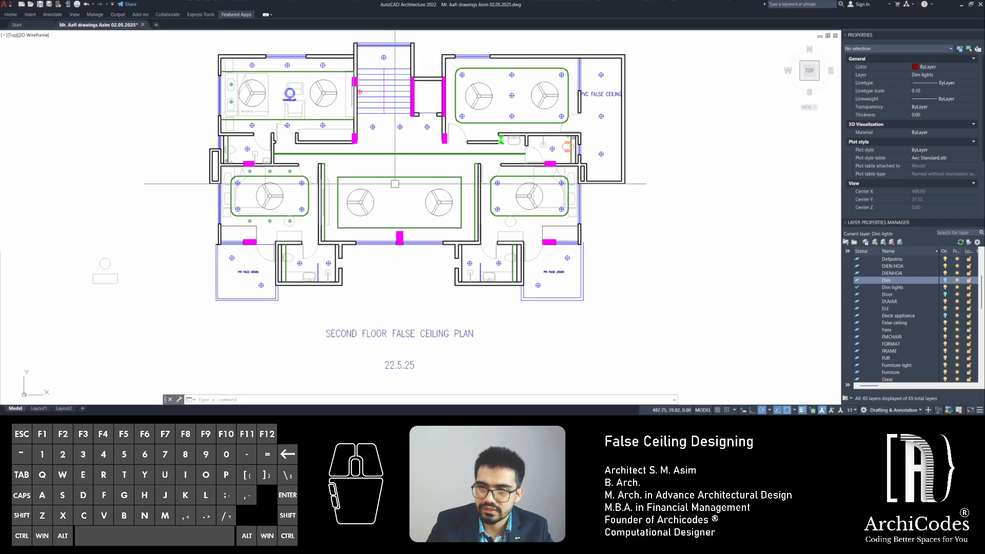
click(541, 268)
key(c)
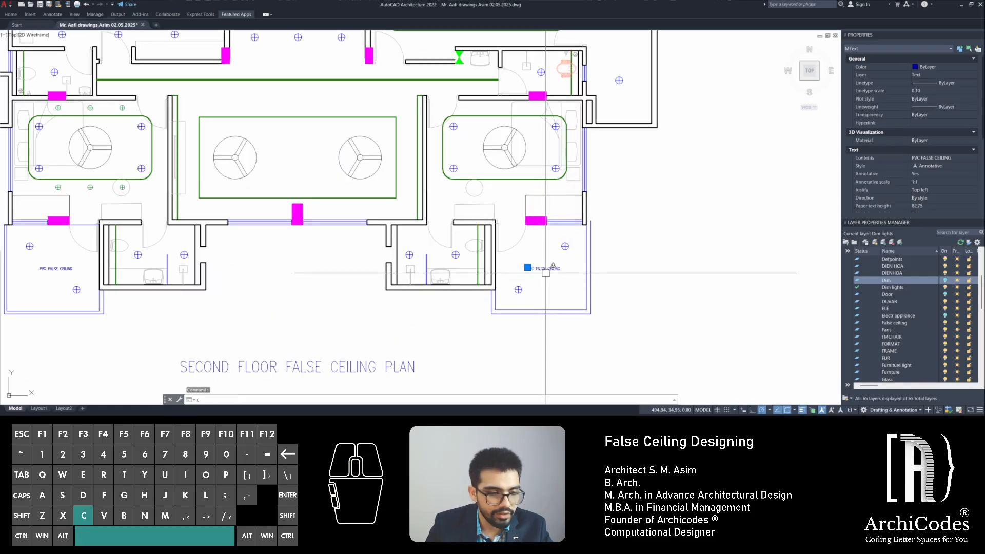
key(Return)
click(528, 271)
scroll(233, 116, up, 4)
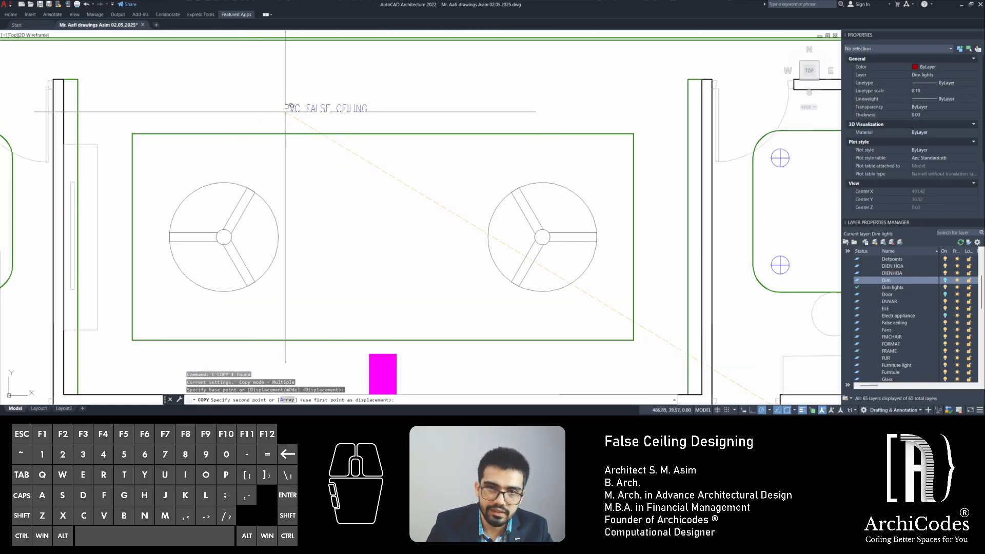
click(303, 123)
key(Escape)
Replace the copied label's text above the middle room's inner rectangle with MOUDLING
click(307, 123)
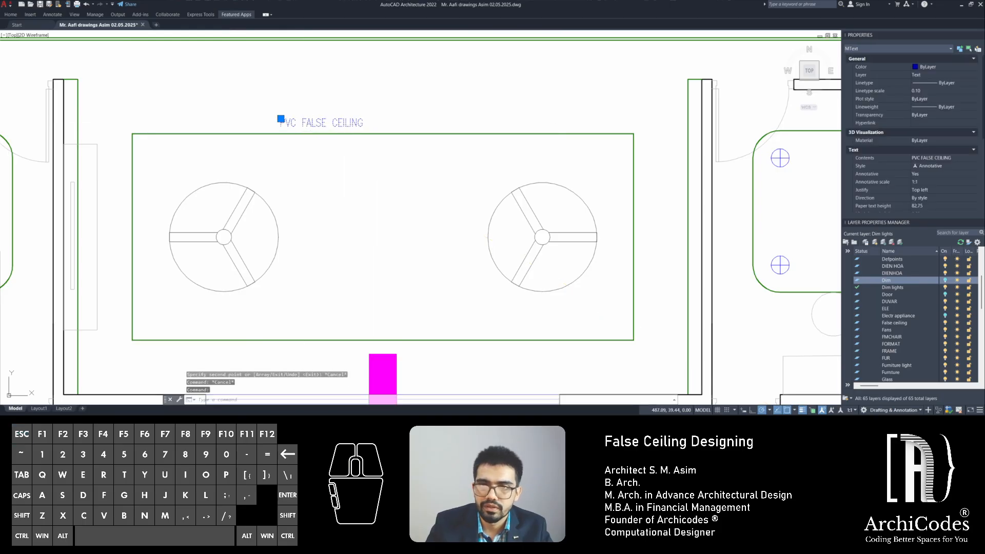
double_click(335, 127)
double_click(335, 129)
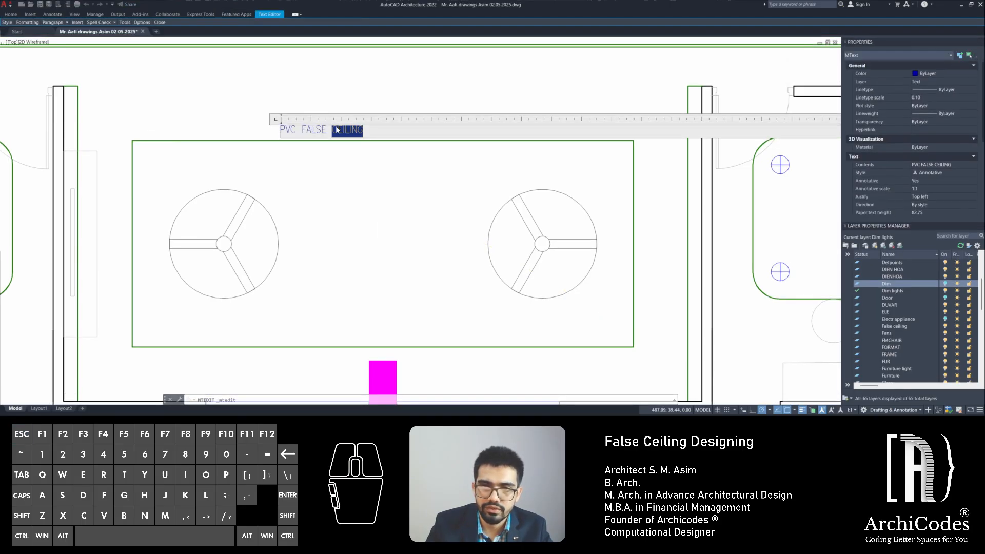
triple_click(318, 128)
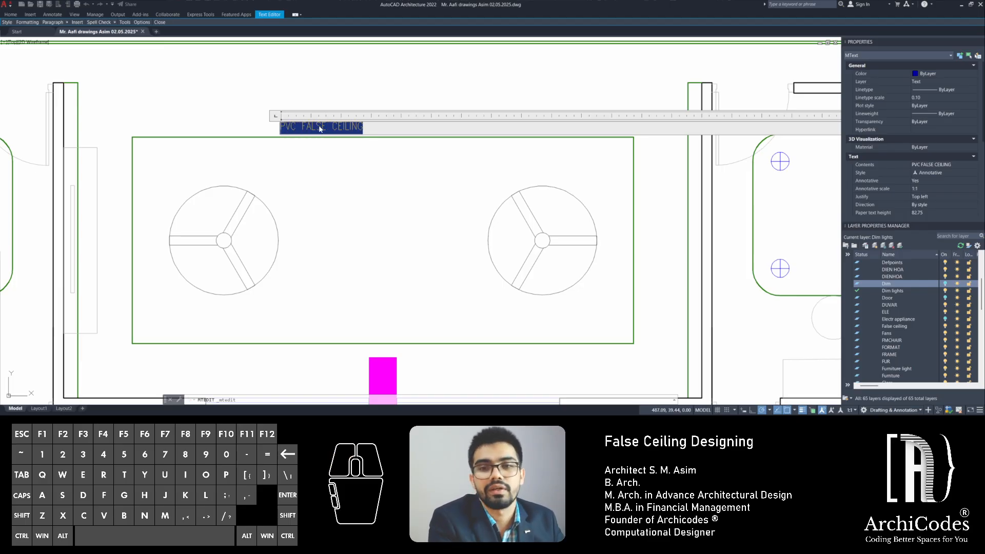
text(m0)
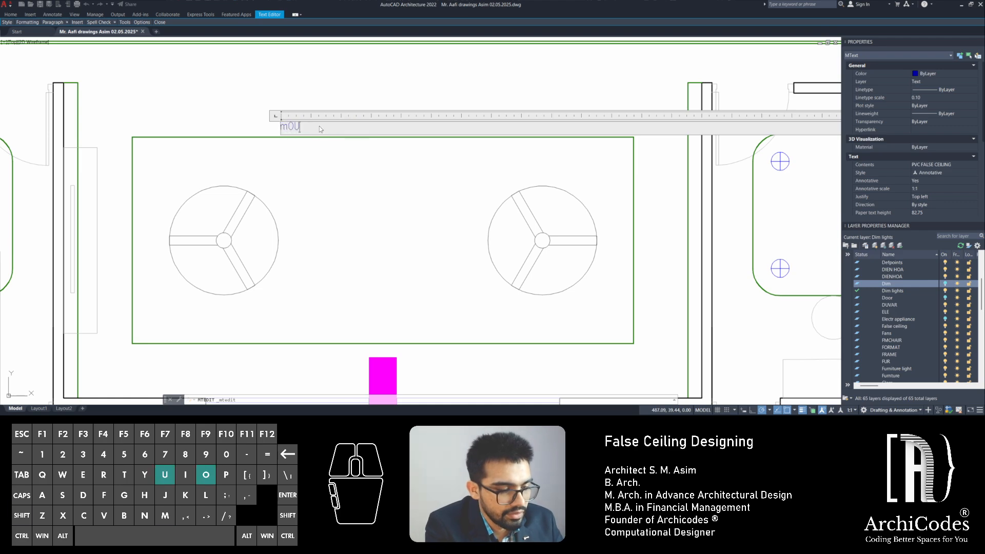
key(BackSpace)
key(BackSpace)
text(MOUDLING)
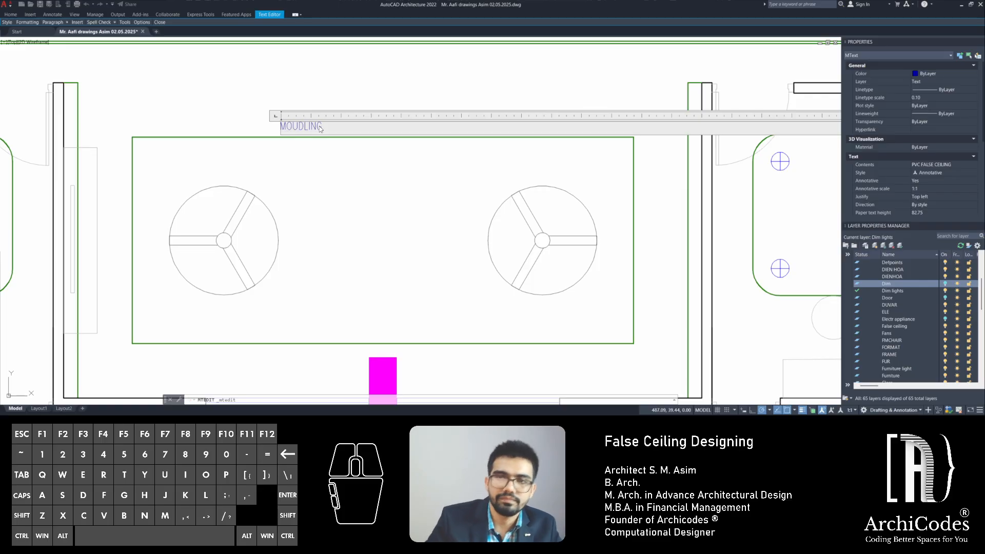
click(331, 157)
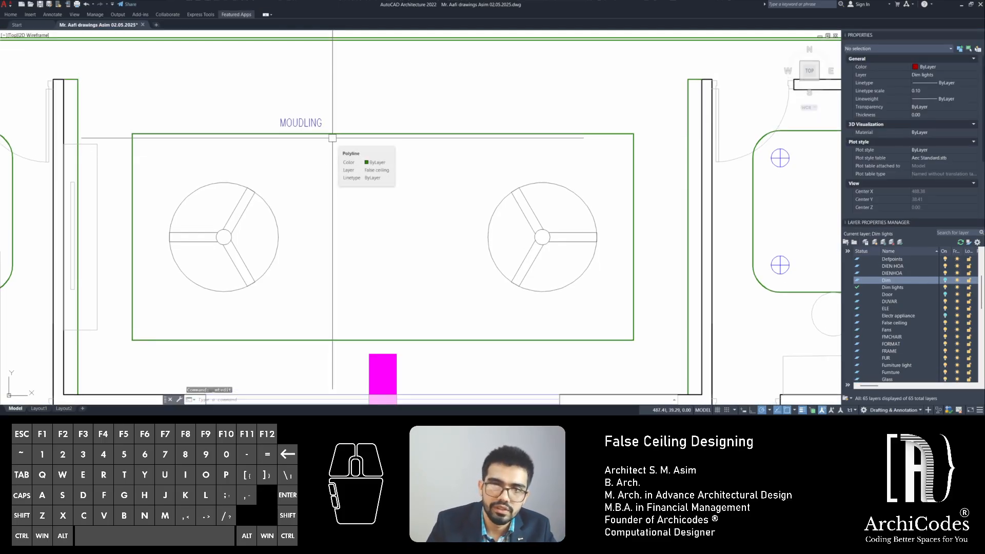
Move the MOUDLING label horizontally left along the inner rectangle's top edge, above the left ceiling fan
click(316, 123)
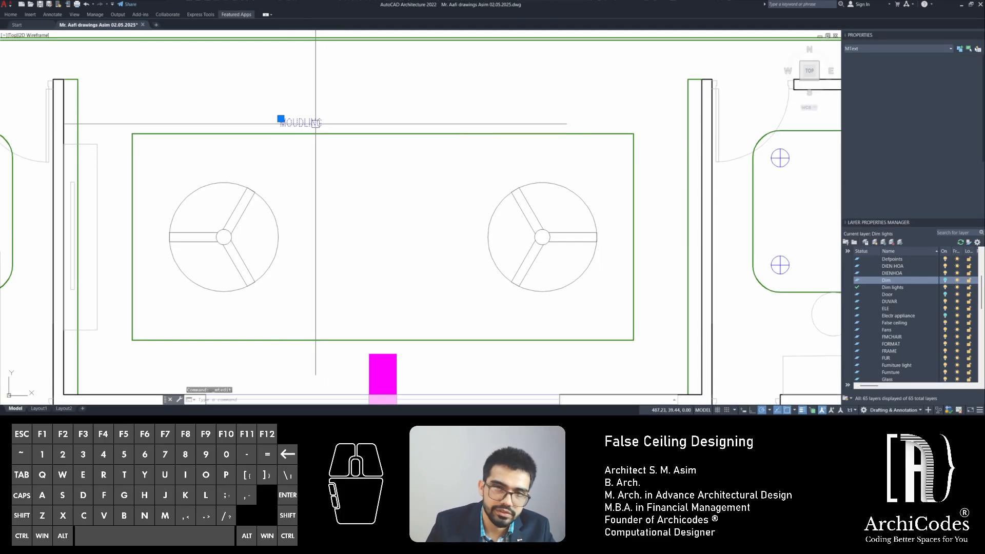
text(m)
key(space)
click(365, 187)
click(294, 187)
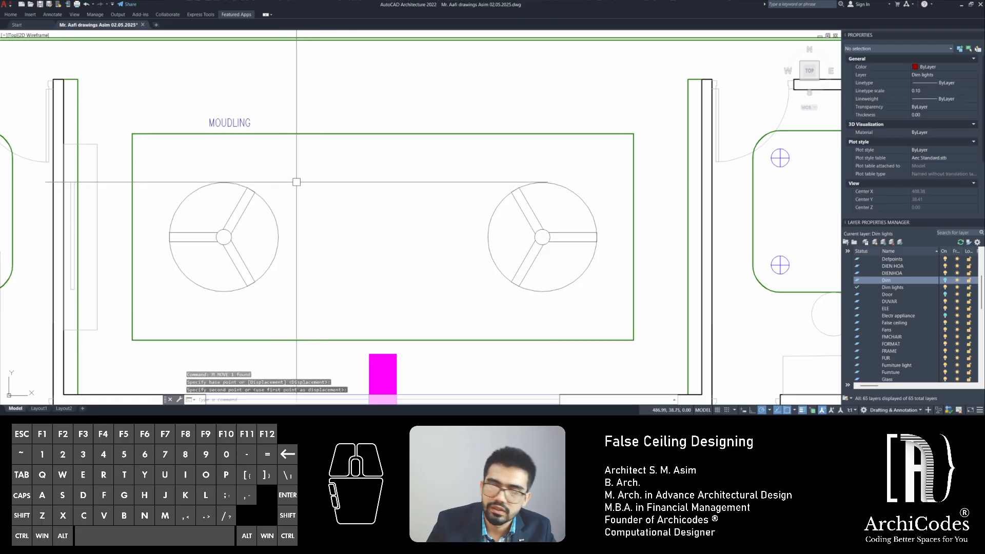
key(Escape)
key(Escape)
key(Escape)
click(334, 133)
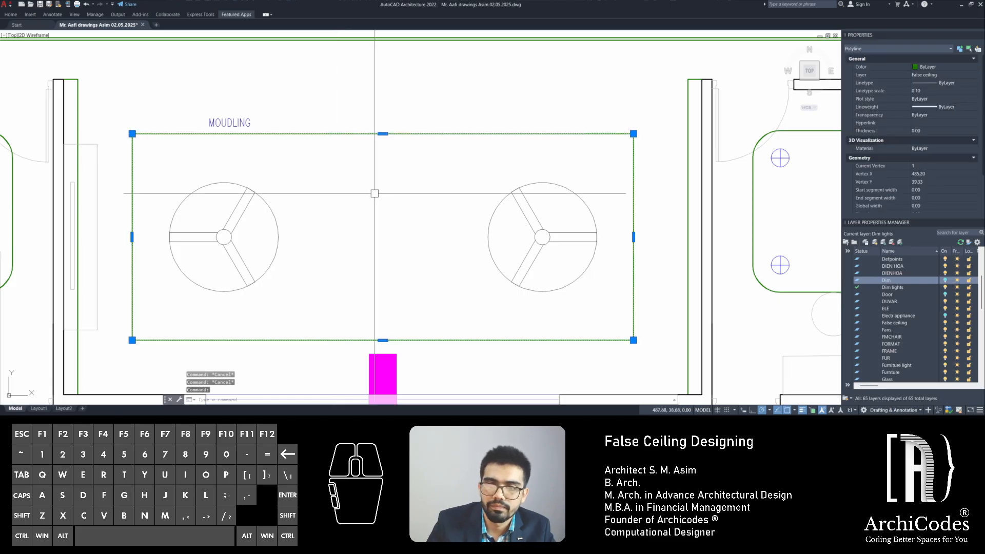
key(Escape)
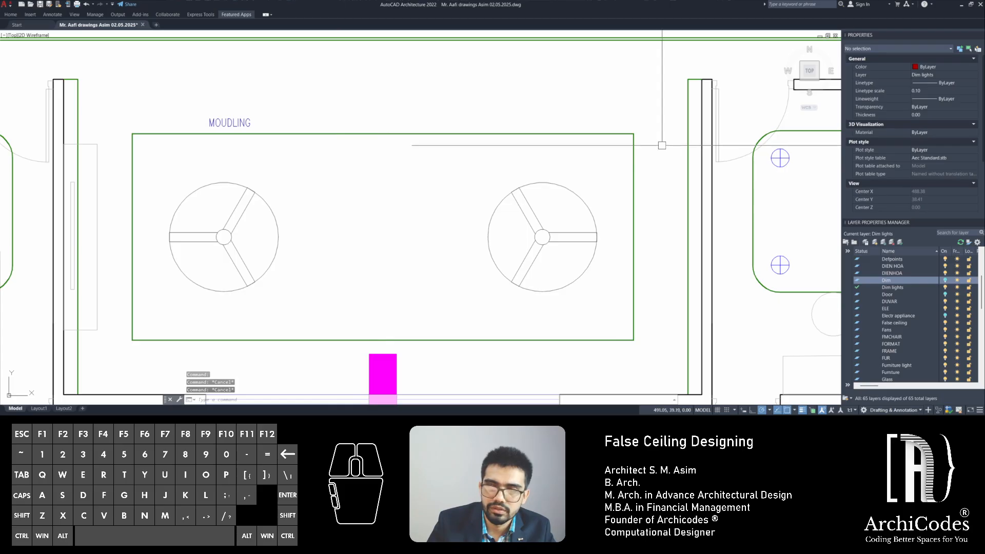
text(o)
key(Return)
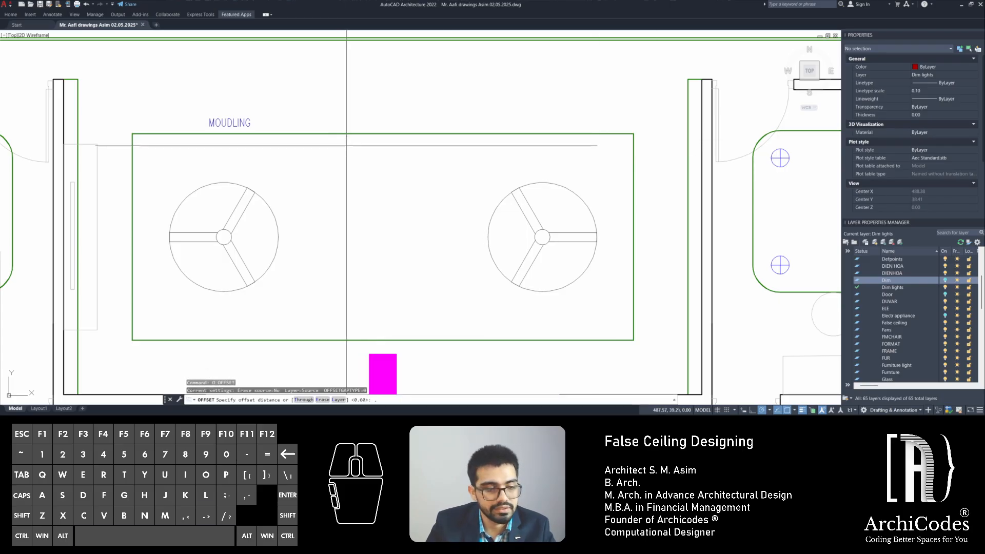
text(.)
text(0125)
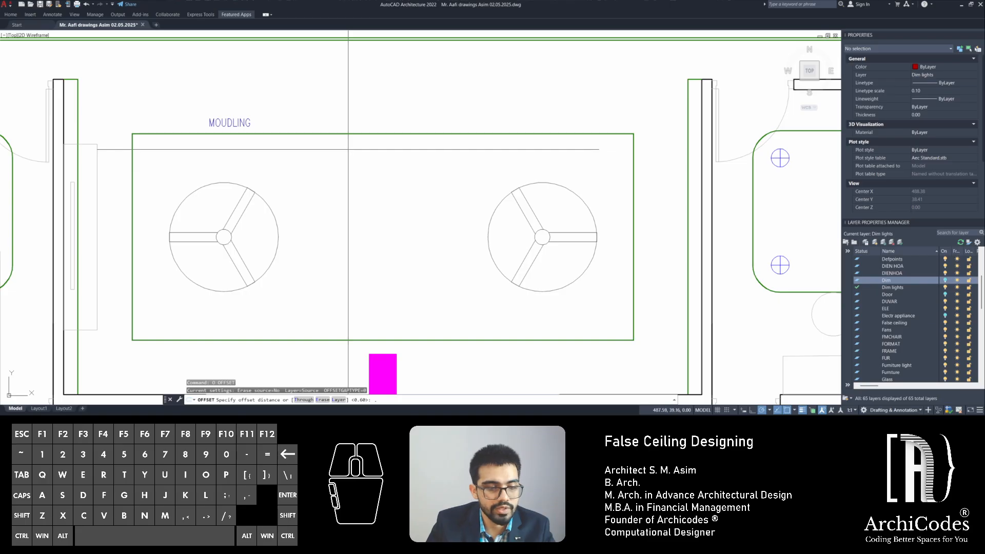
key(Return)
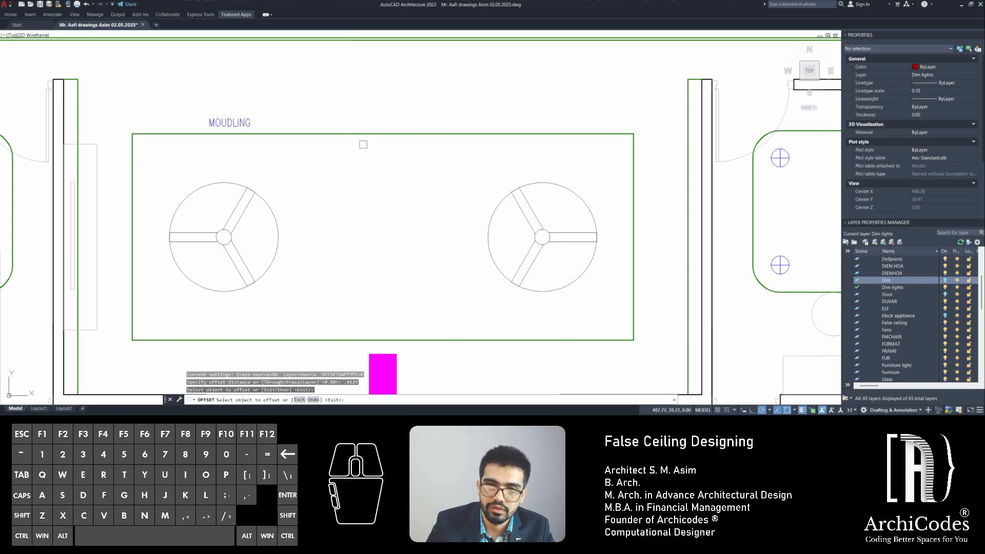
click(360, 135)
key(Escape)
key(Escape)
key(space)
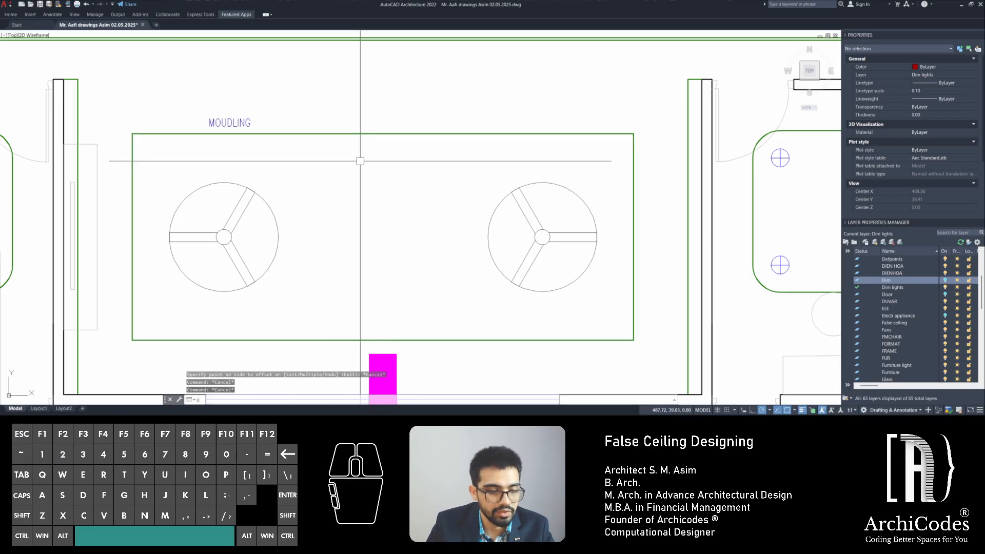
text(.02)
key(space)
click(357, 137)
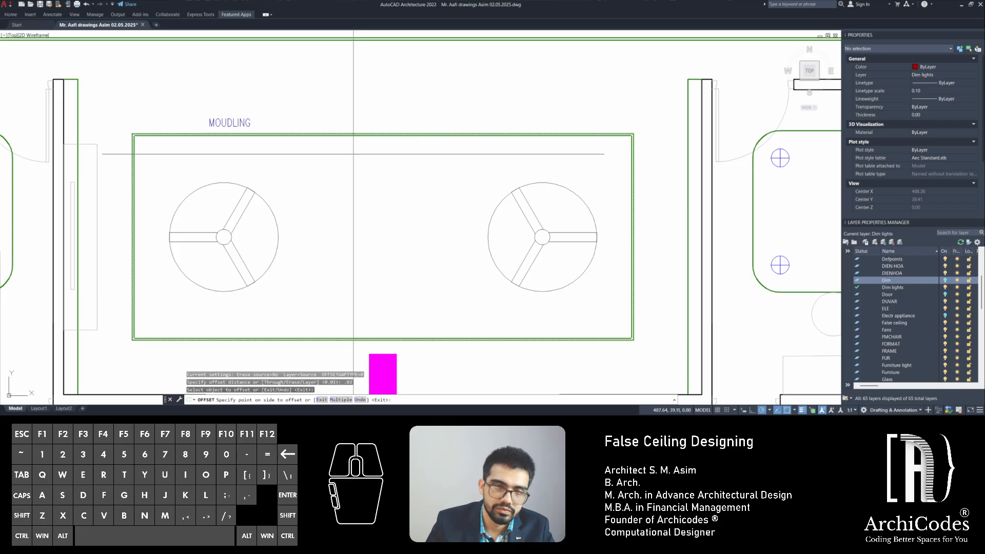
key(Escape)
key(Escape)
Offset the middle room's inner ceiling rectangle inward by 0.05 to form the moulding outline
text(o)
key(space)
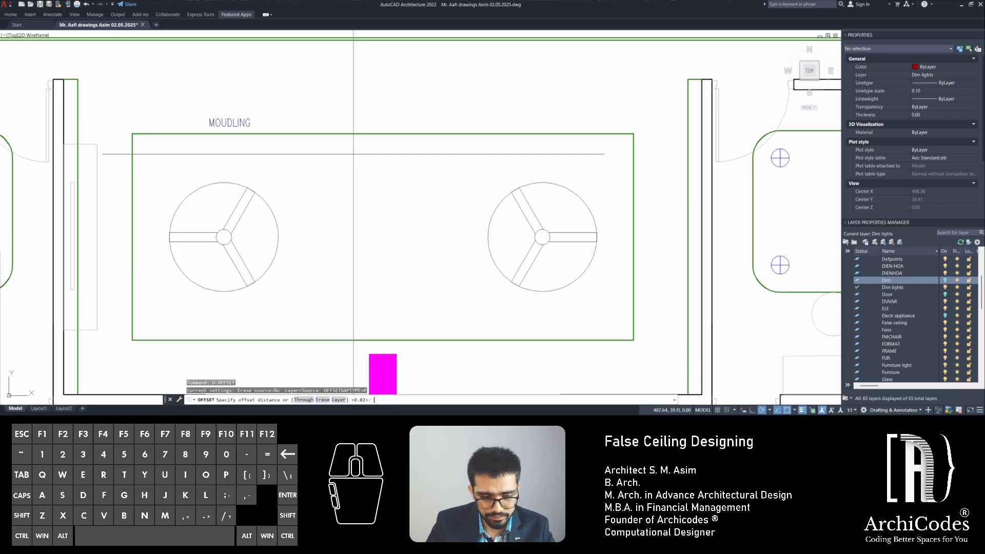
text(.0)
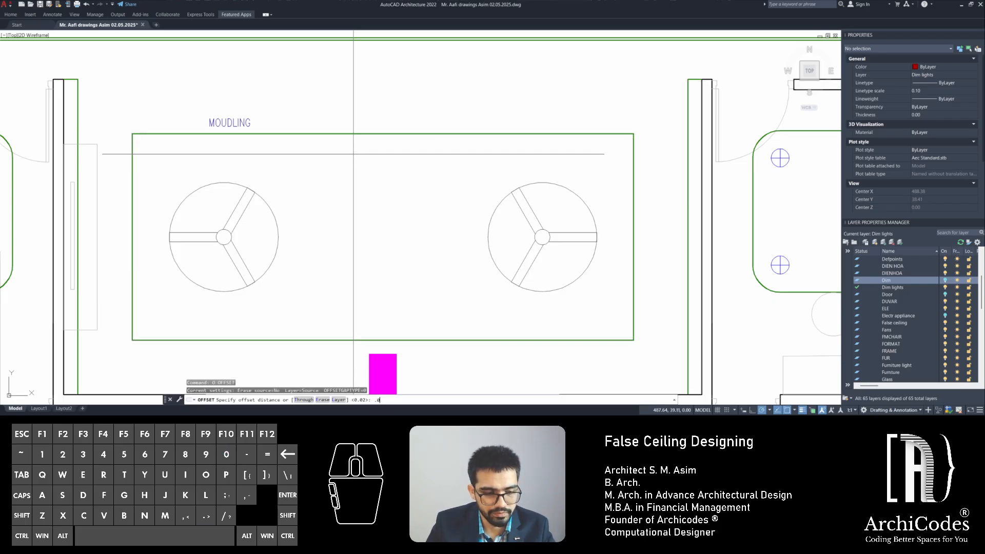
text(5)
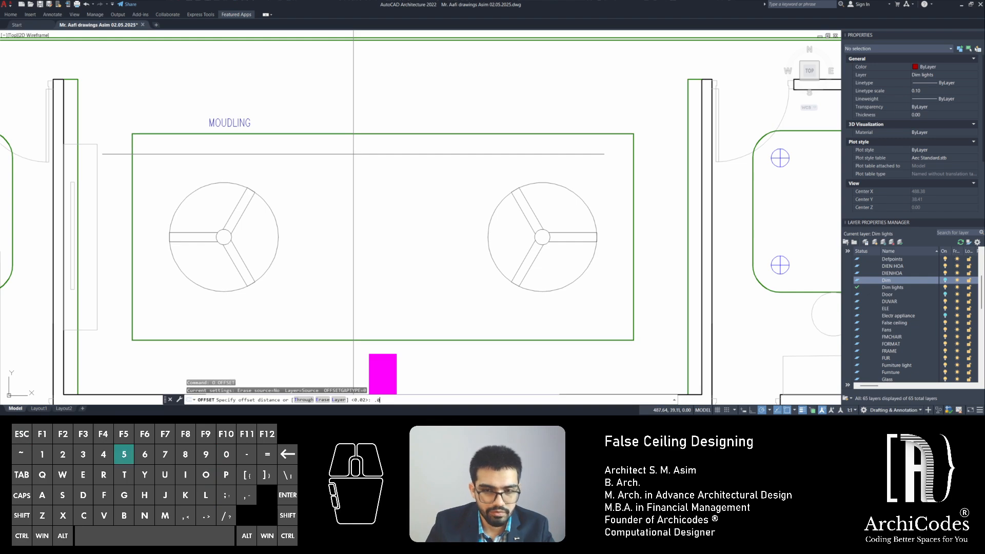
key(space)
click(354, 134)
click(331, 198)
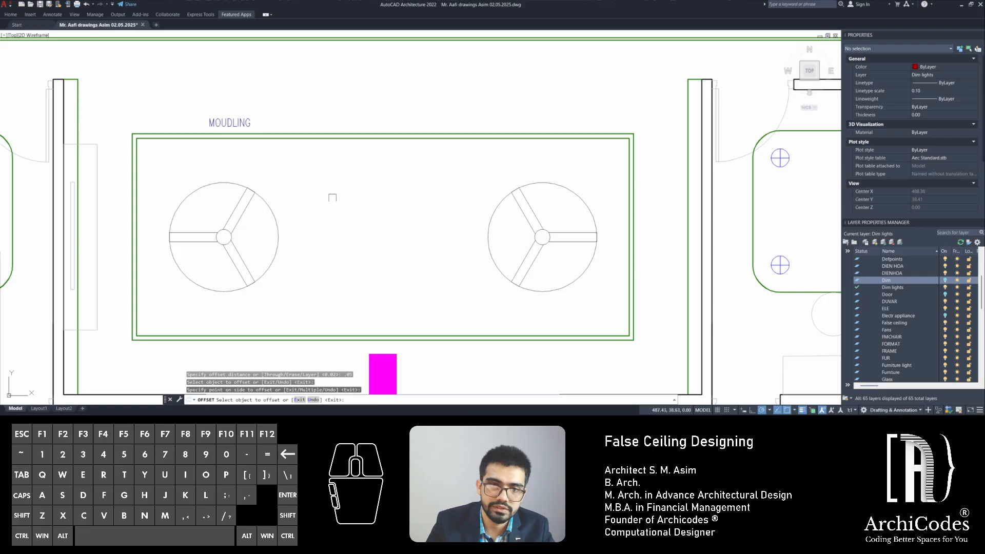
key(Escape)
key(Escape)
key(Escape)
Move the MOUDLING label slightly closer to the moulding outline's top edge
click(238, 122)
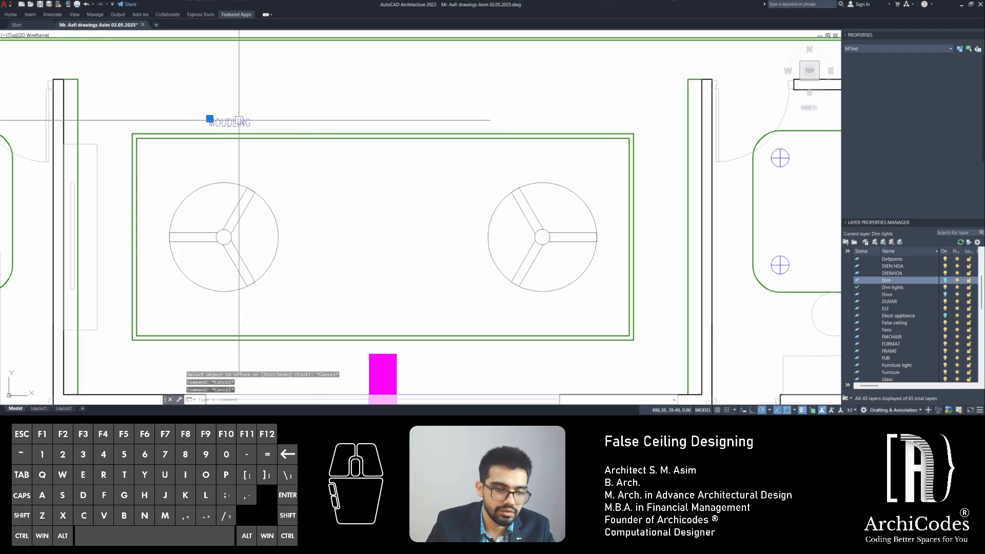
text(m)
key(space)
click(351, 192)
click(351, 193)
key(Escape)
key(Escape)
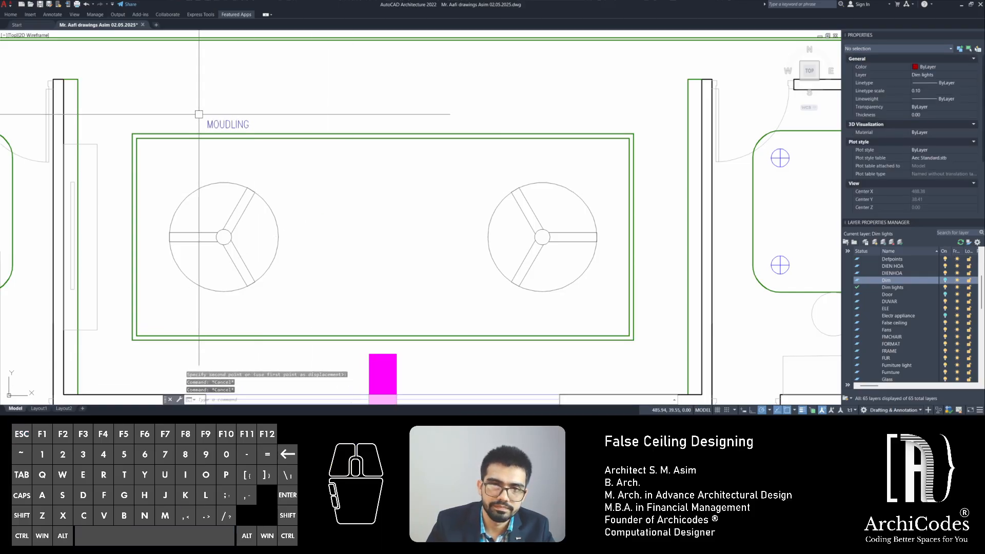
Add the size 2" in front of the MOUDLING label text
double_click(212, 125)
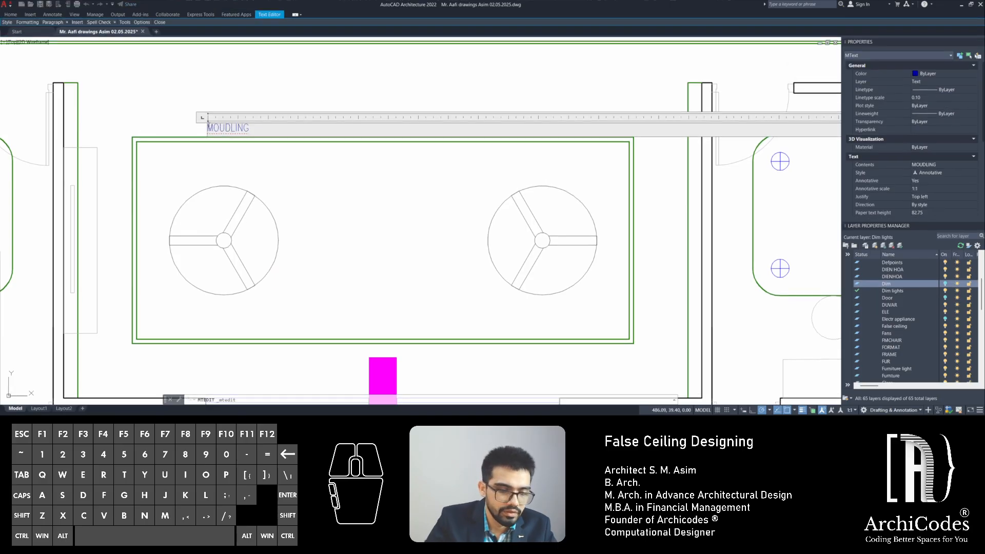
text(2")
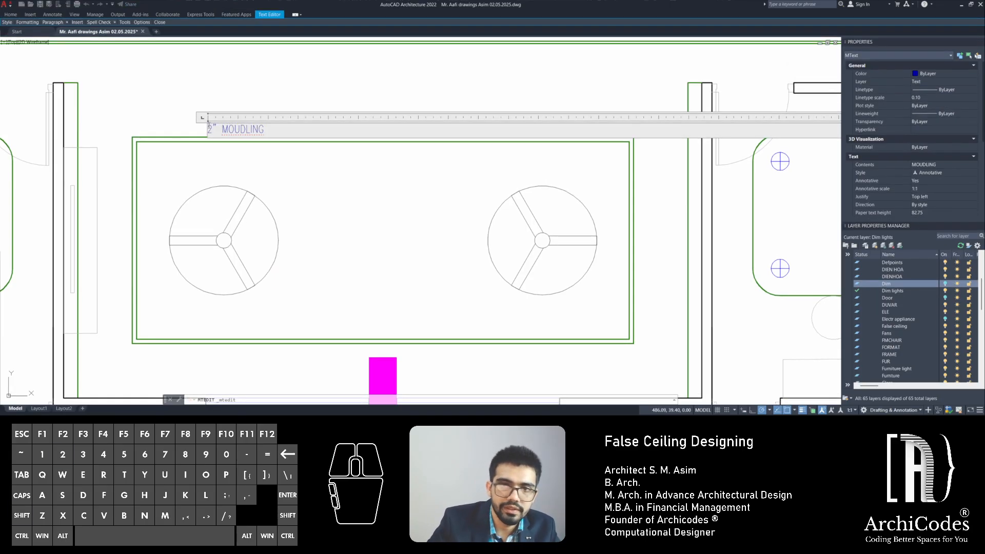
click(308, 186)
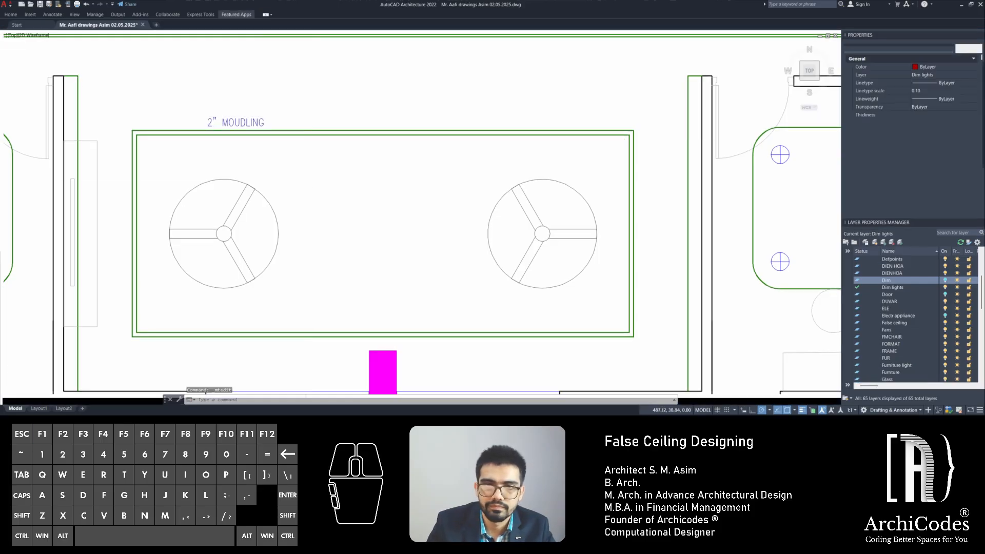
Correct the misspelled word in the moulding label to MOLDING using the spelling suggestions
click(210, 122)
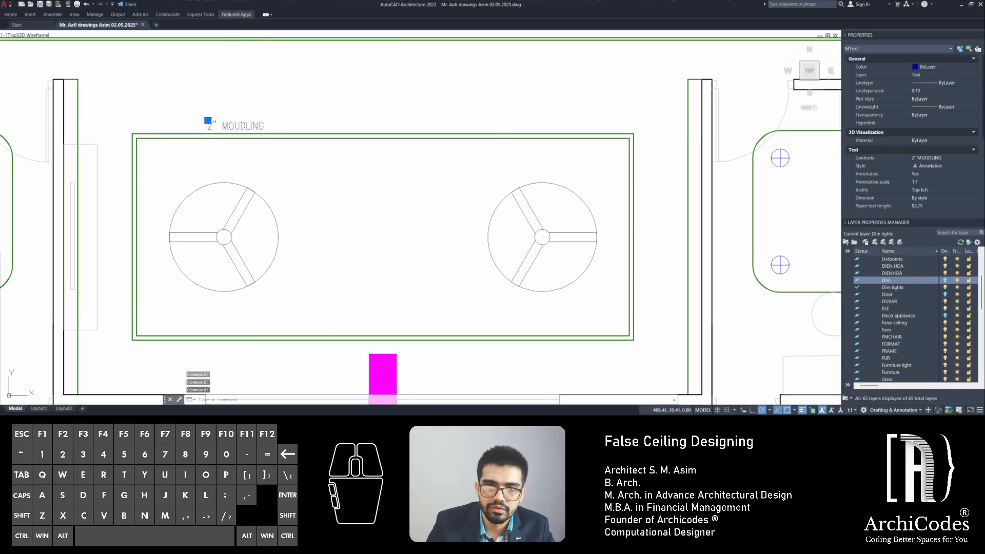
double_click(241, 126)
double_click(243, 129)
right_click(244, 134)
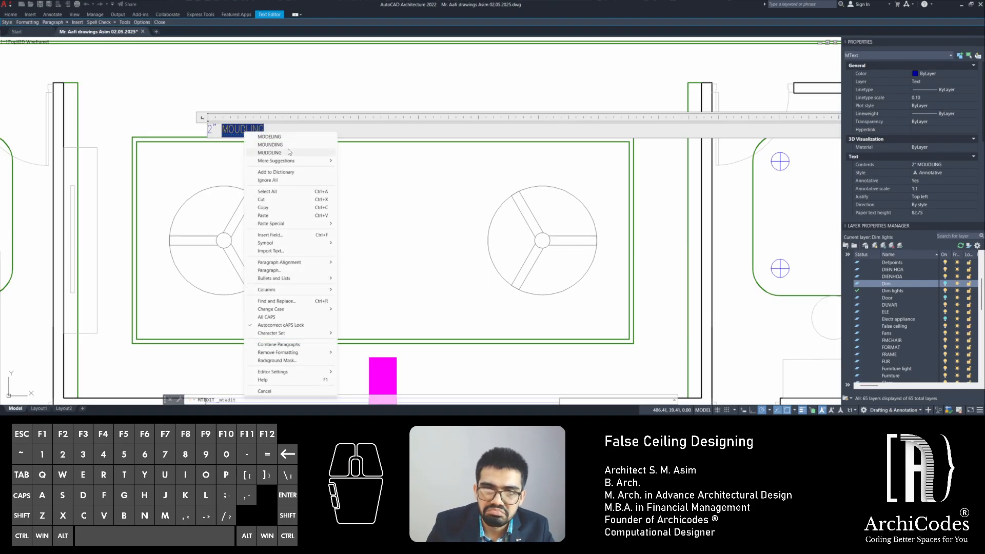
mouse_move(310, 164)
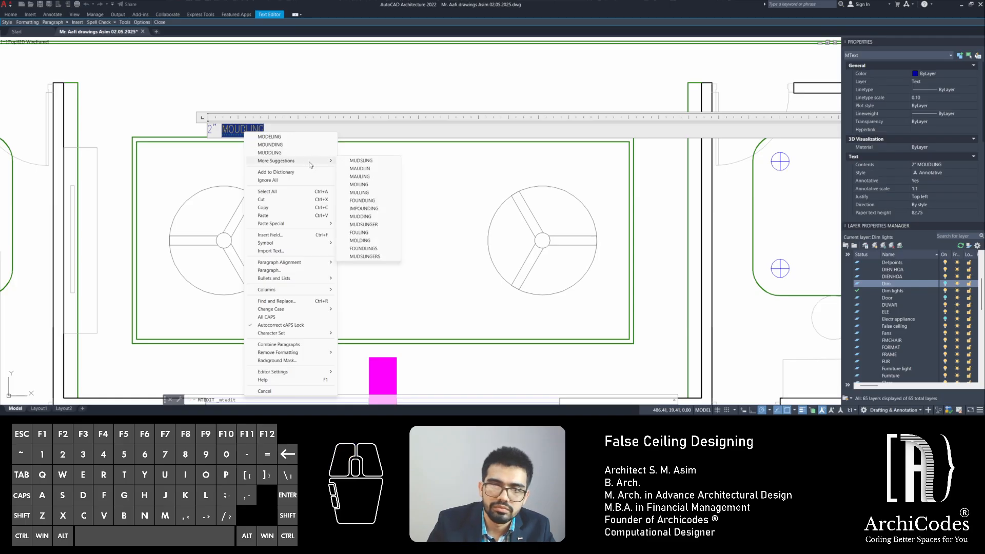
click(361, 240)
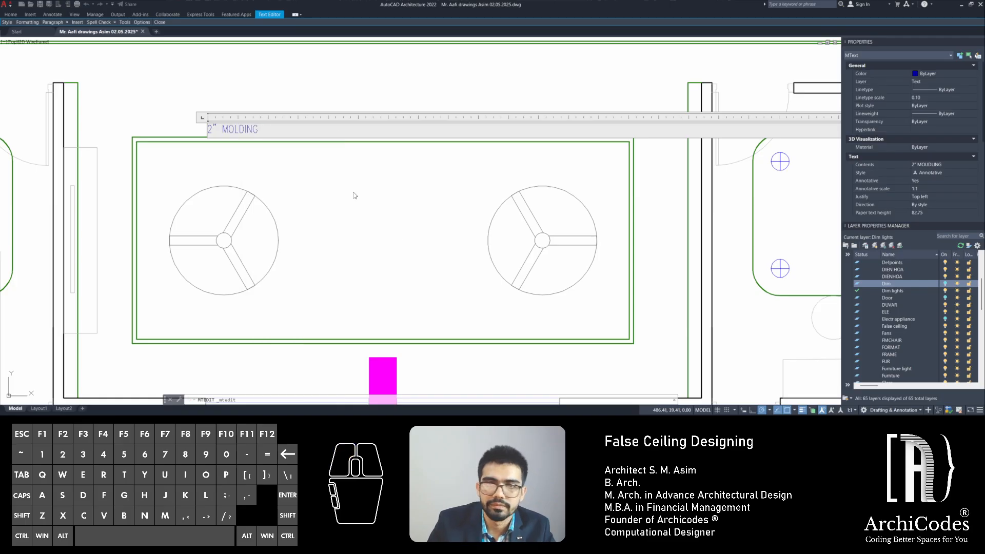
key(Escape)
click(504, 214)
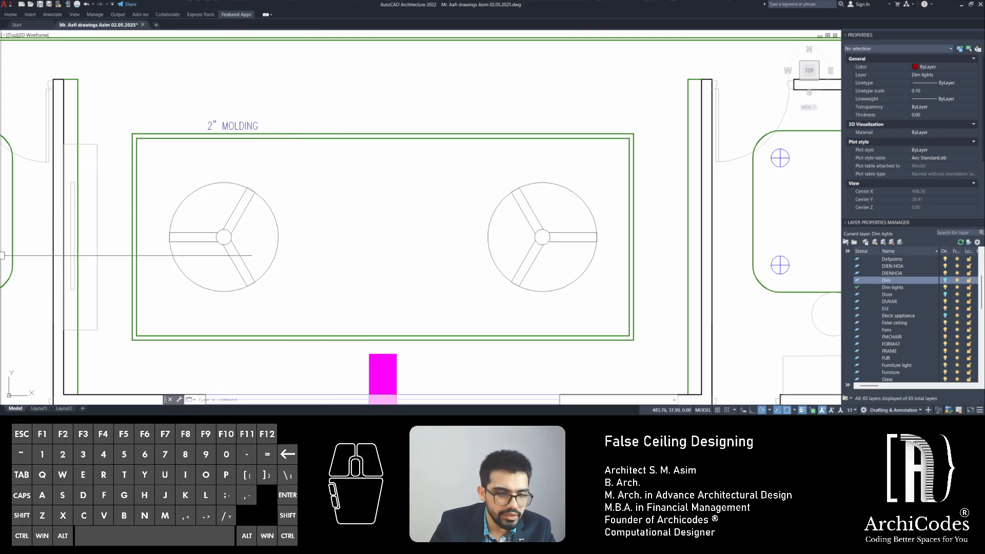
Examine the centre ceiling panel and mouldings in the reference photo 2nd flr hall.jpg, then return to the AutoCAD drawing
key(alt+Tab)
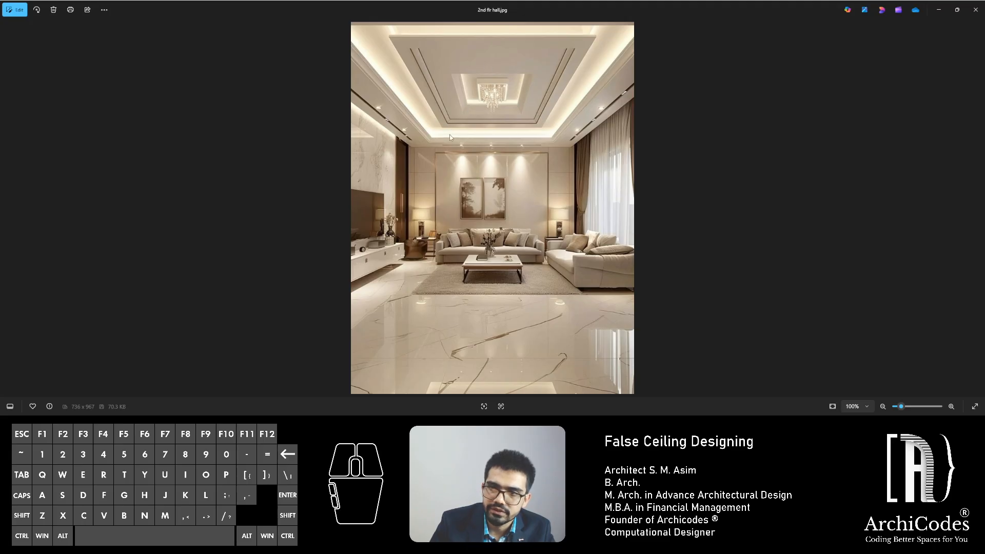
click(306, 414)
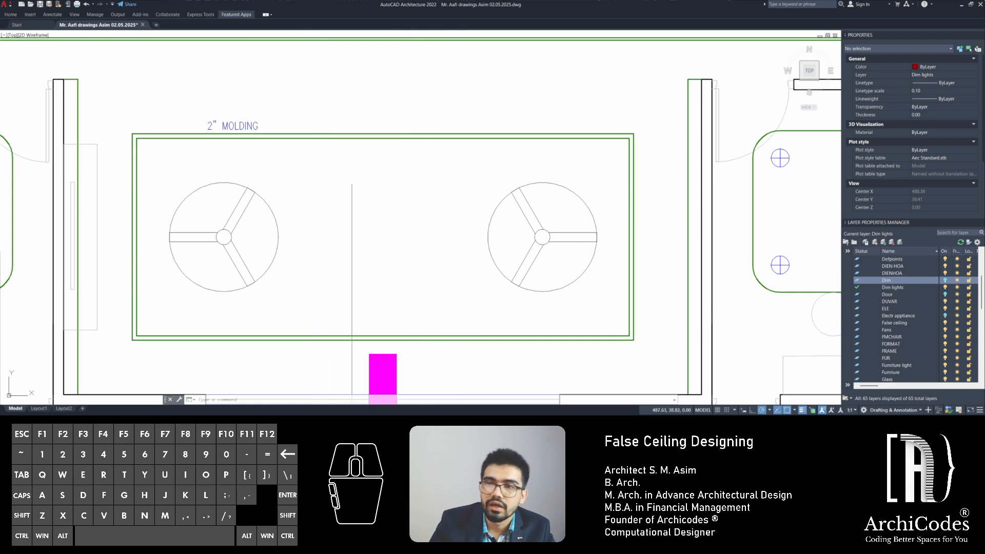
key(alt+Tab)
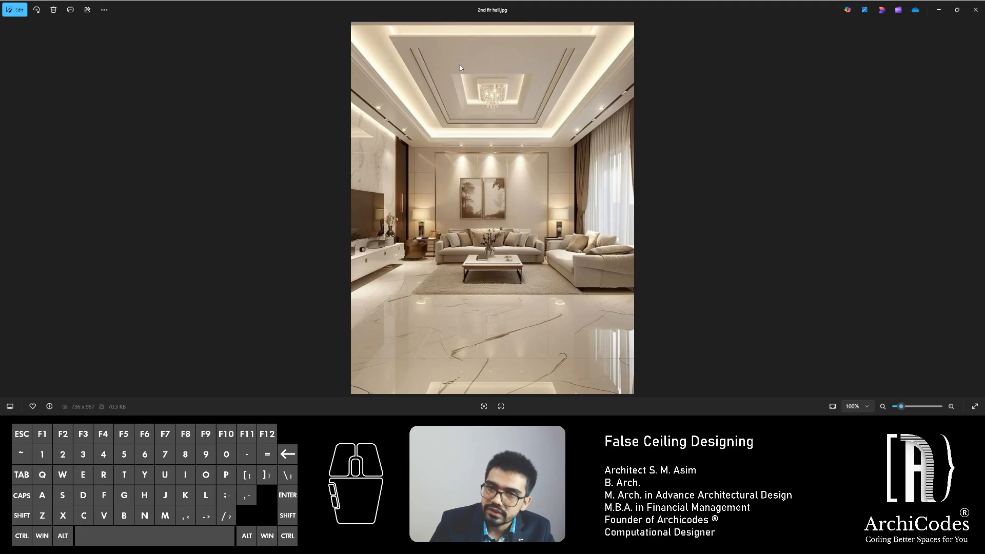
drag(466, 10, 0, 112)
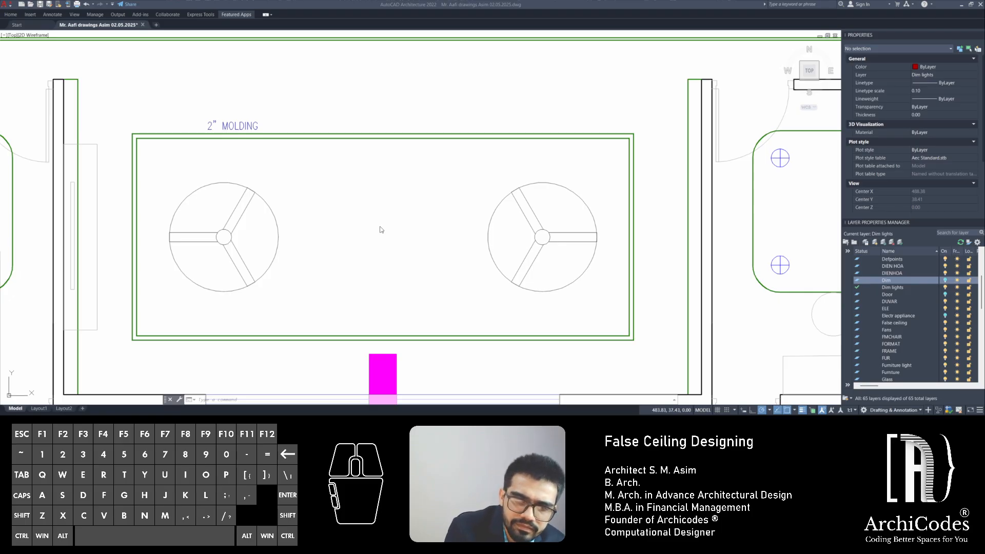
Draw a vertical line from the ceiling rectangle's centre up to the midpoint of the inner moulding line's top edge
text(l)
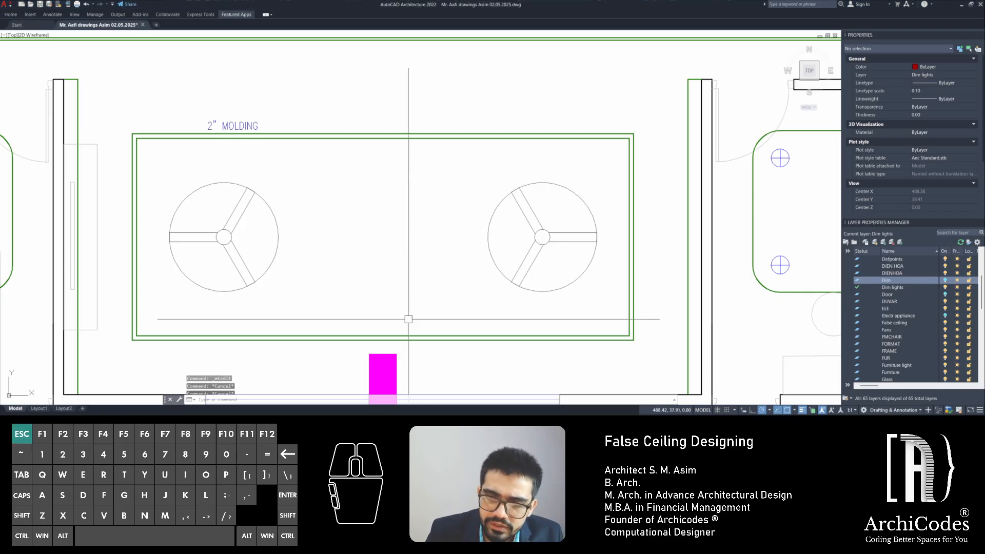
key(space)
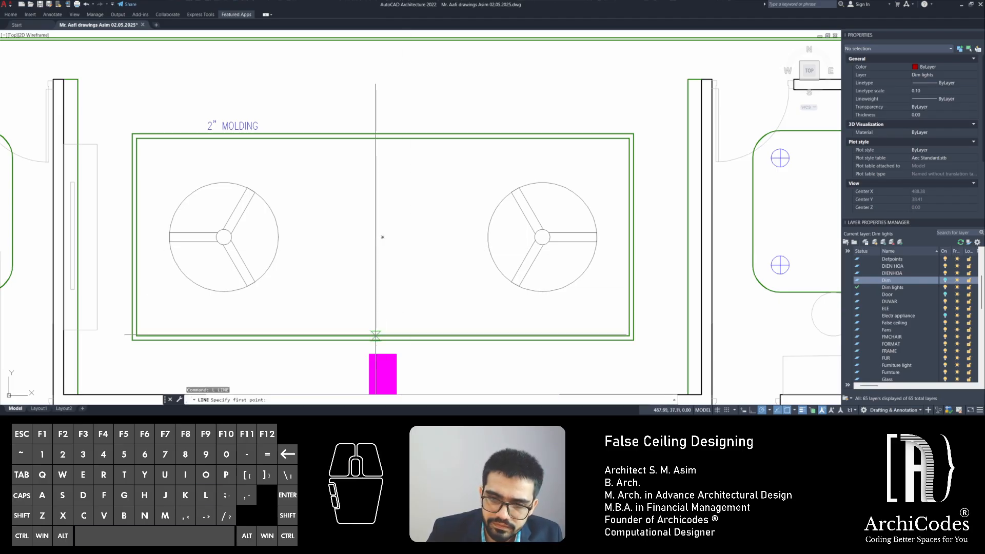
click(383, 338)
key(space)
key(space)
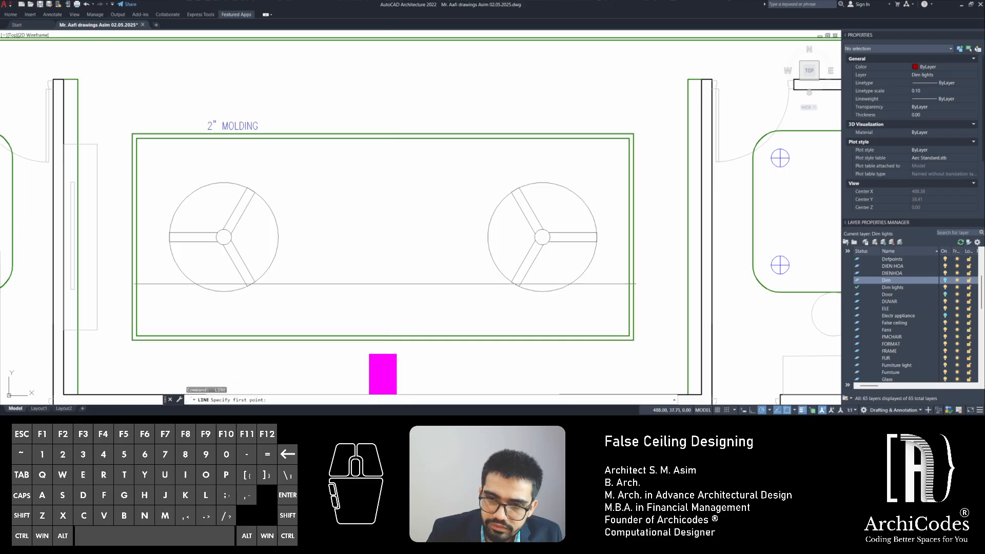
click(382, 237)
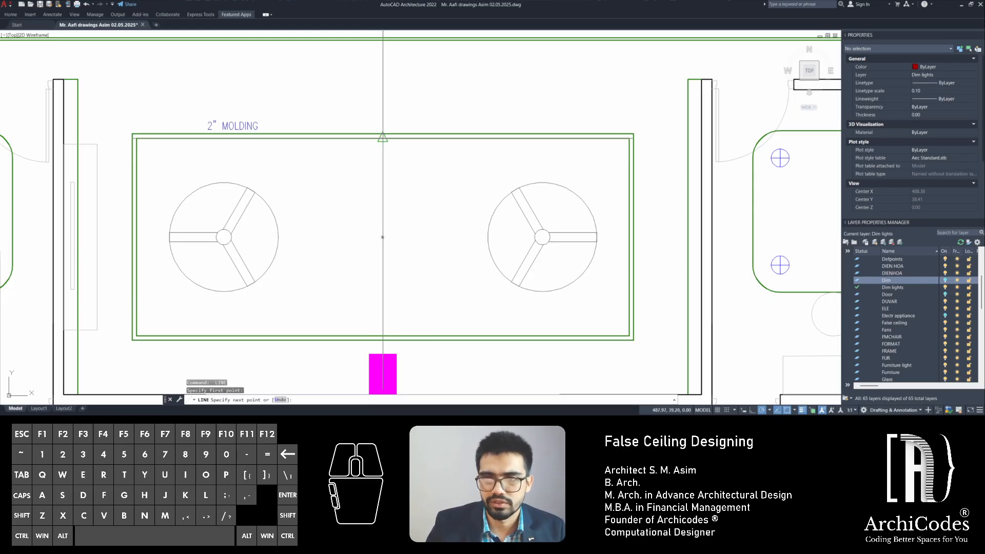
click(382, 139)
key(Escape)
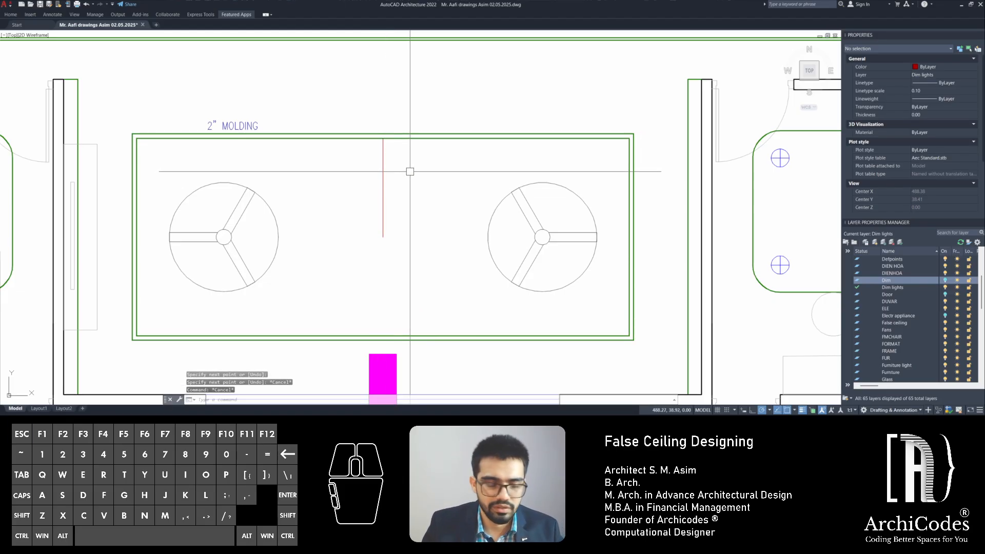
Offset the inner moulding rectangle inward by 0.3 to create a smaller rectangle around the fans
text(o)
key(Return)
text(.3)
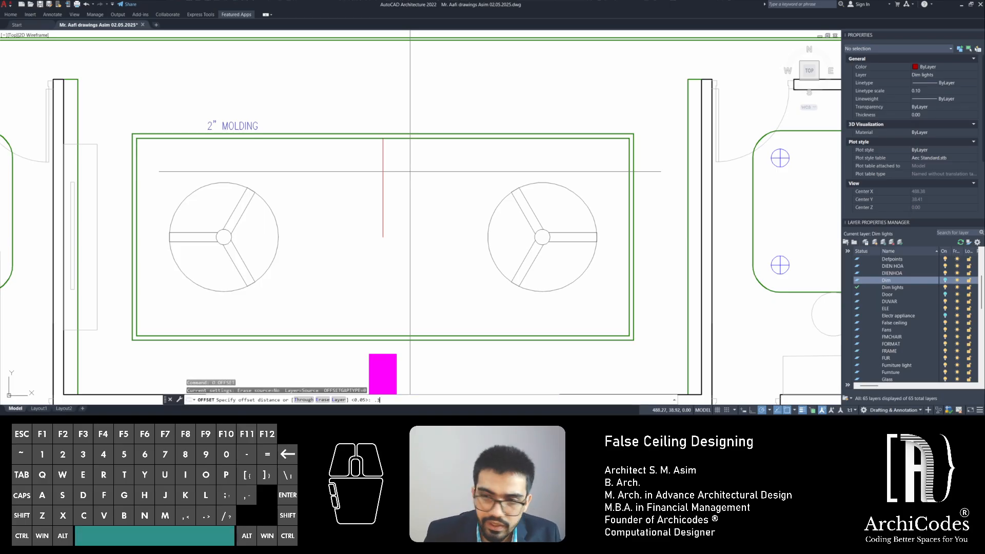
key(Return)
click(417, 138)
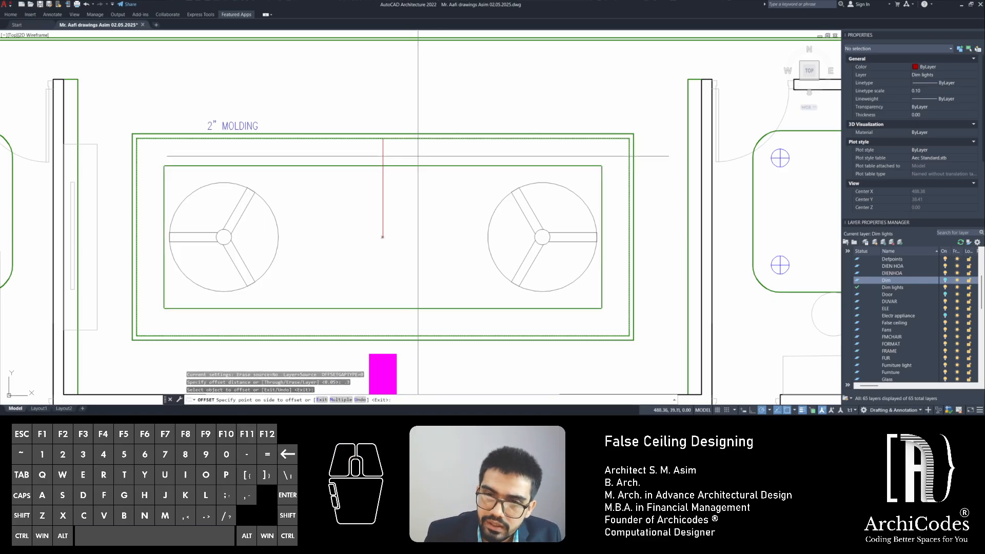
click(415, 186)
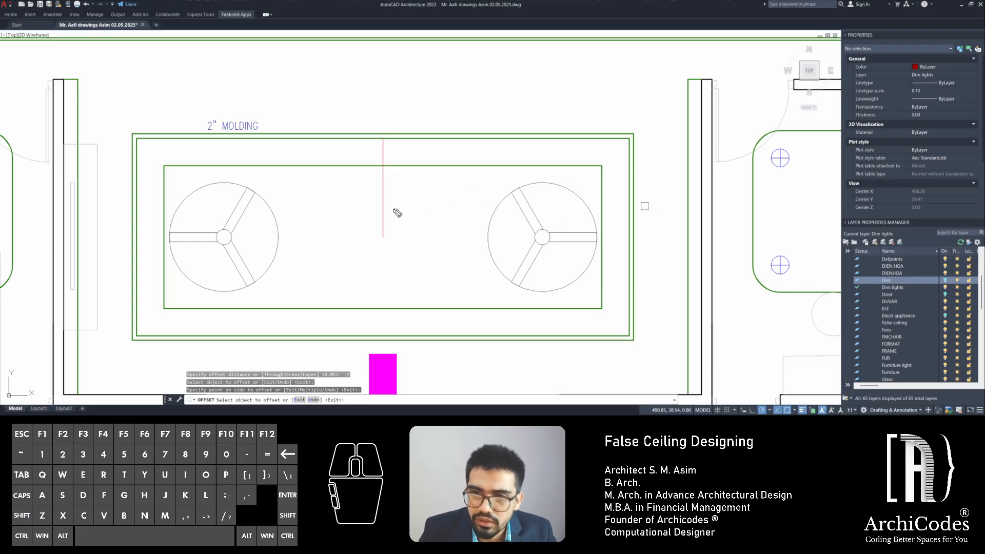
click(316, 170)
drag(317, 186, 309, 165)
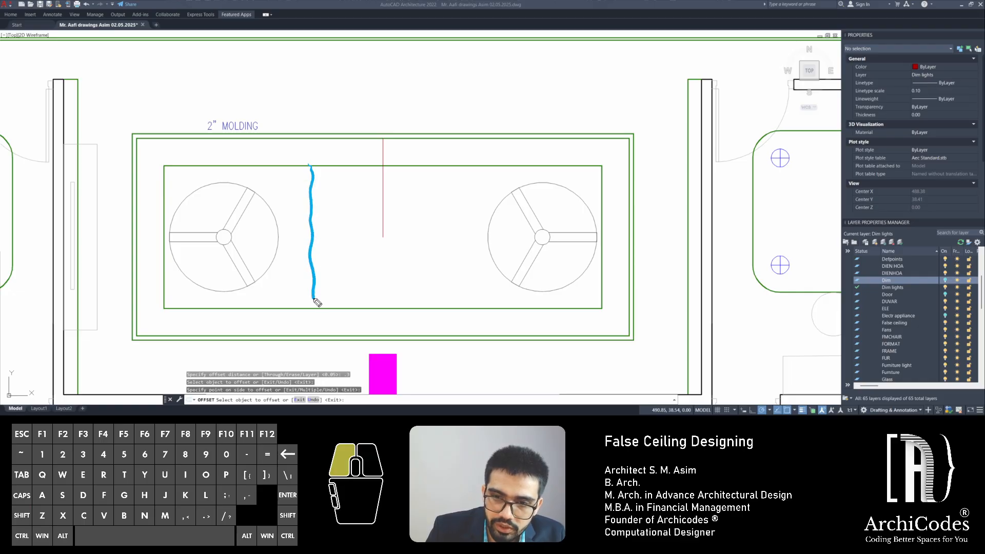
drag(317, 302, 315, 311)
click(314, 170)
mouse_move(390, 164)
mouse_down()
mouse_move(452, 165)
mouse_move(453, 175)
mouse_up()
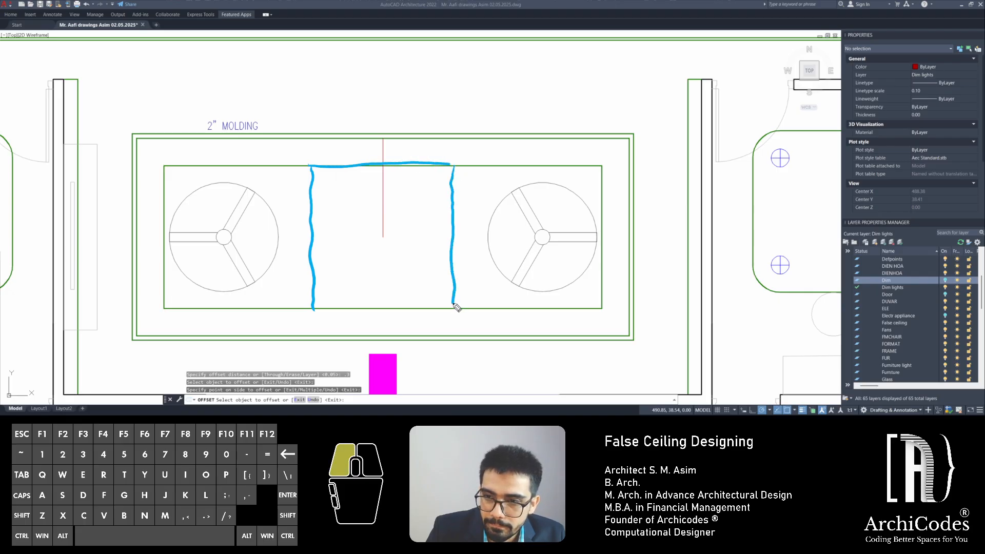
drag(455, 305, 437, 308)
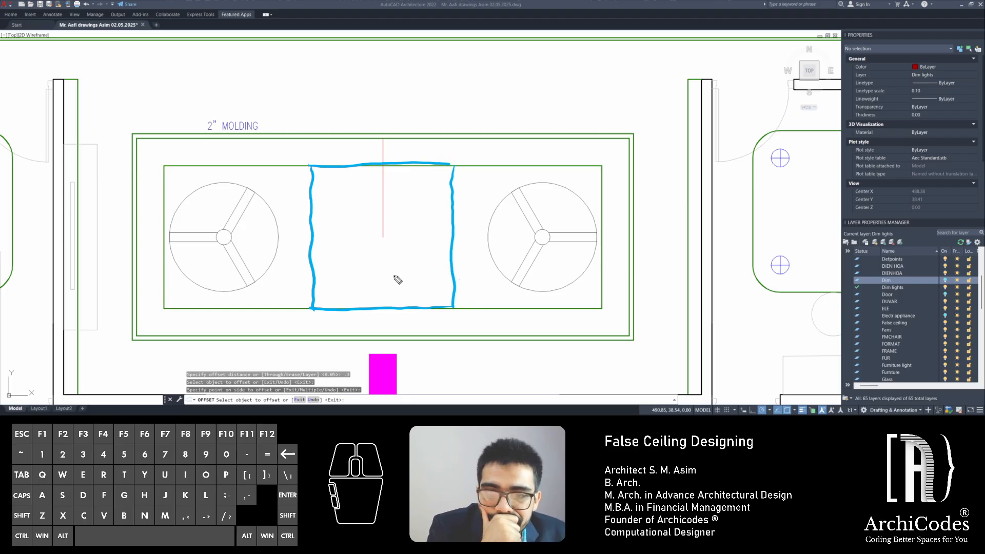
click(309, 164)
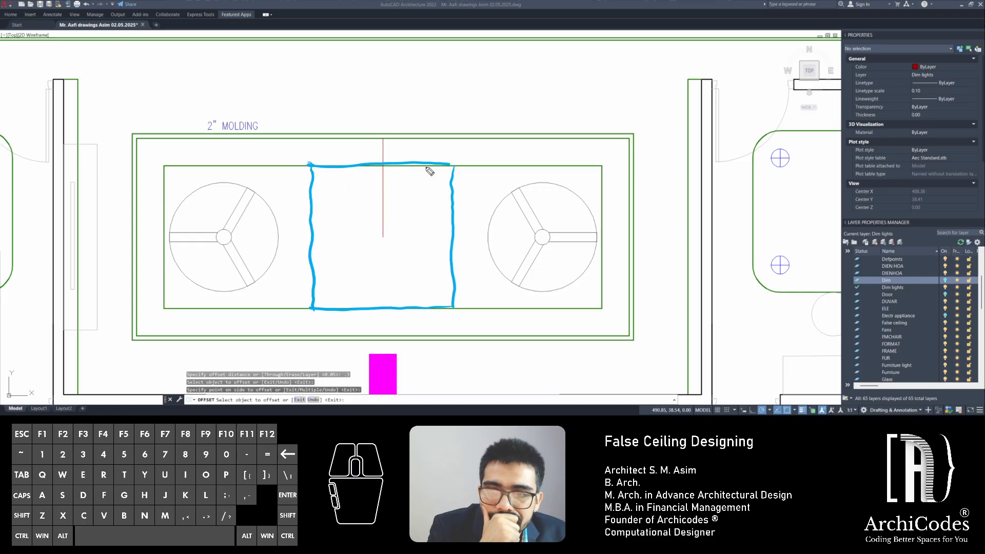
click(455, 165)
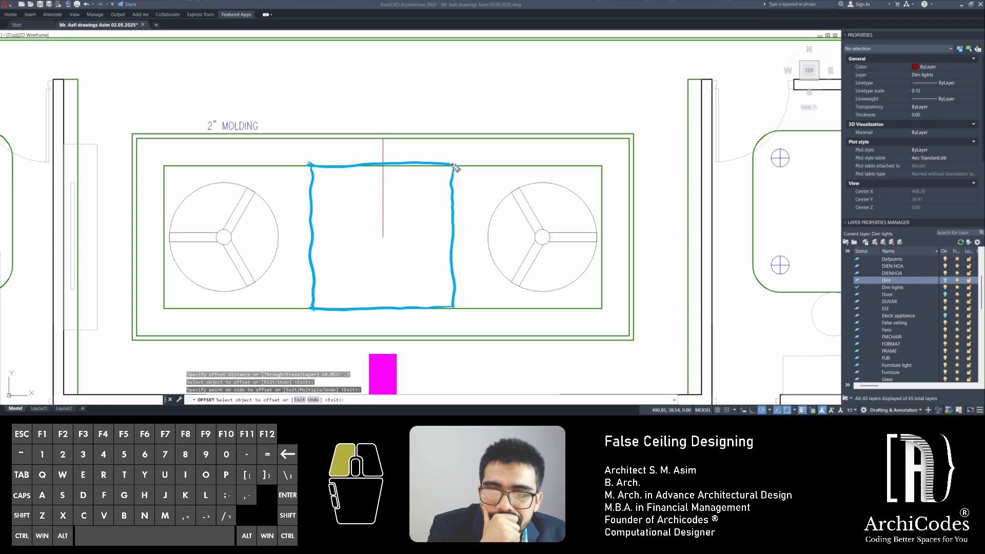
click(362, 143)
click(364, 143)
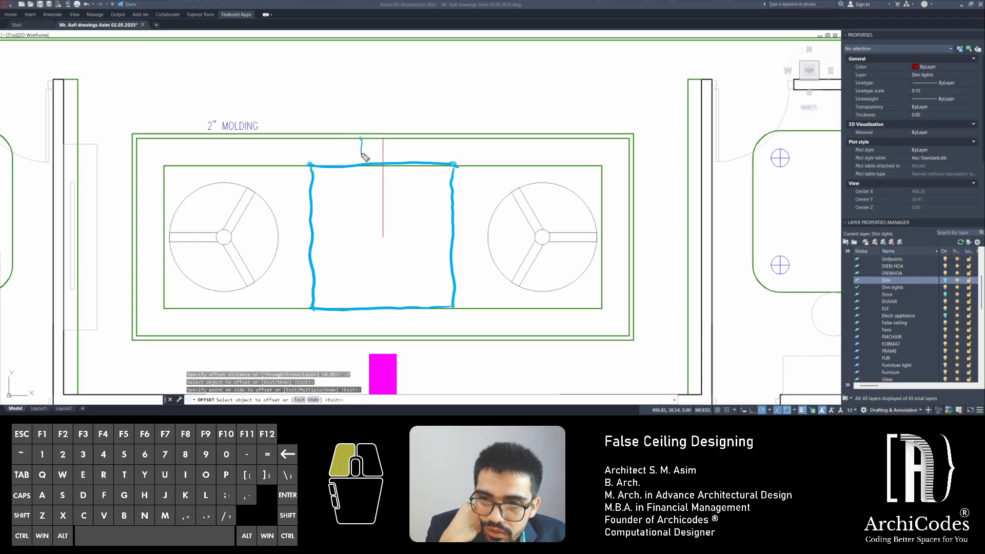
mouse_move(361, 154)
mouse_down()
mouse_move(360, 170)
mouse_move(364, 140)
mouse_move(354, 144)
mouse_move(360, 165)
mouse_move(310, 153)
mouse_up()
drag(449, 165, 452, 156)
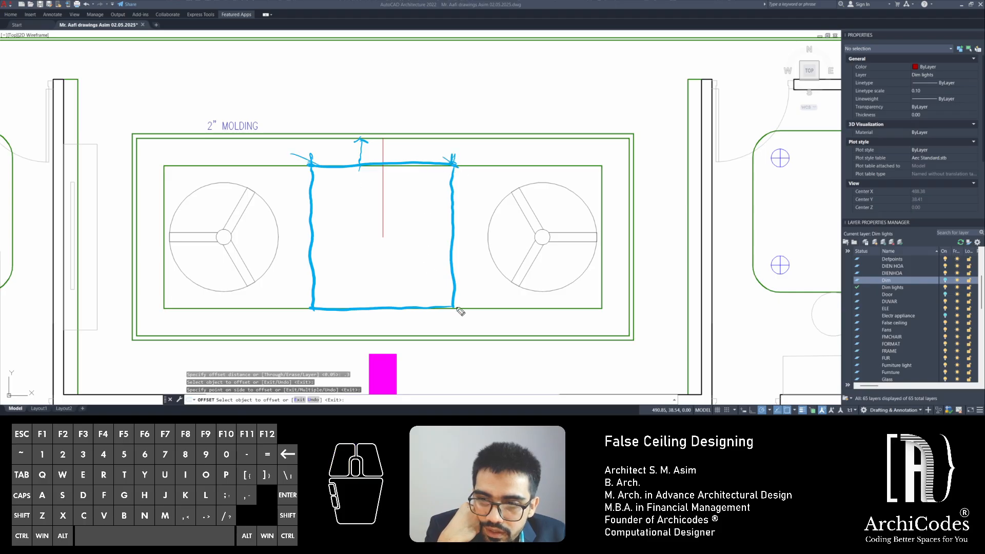
drag(460, 311, 453, 310)
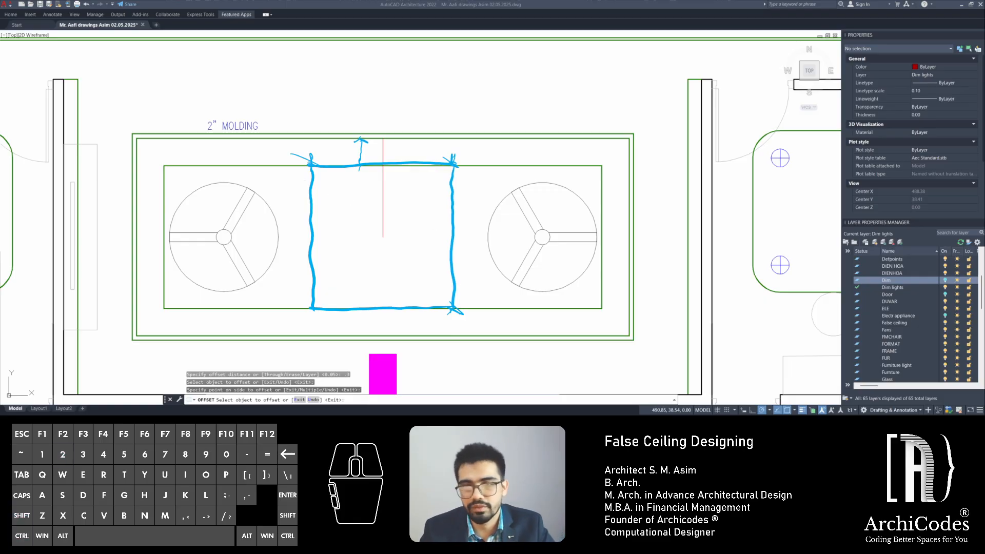
key(Escape)
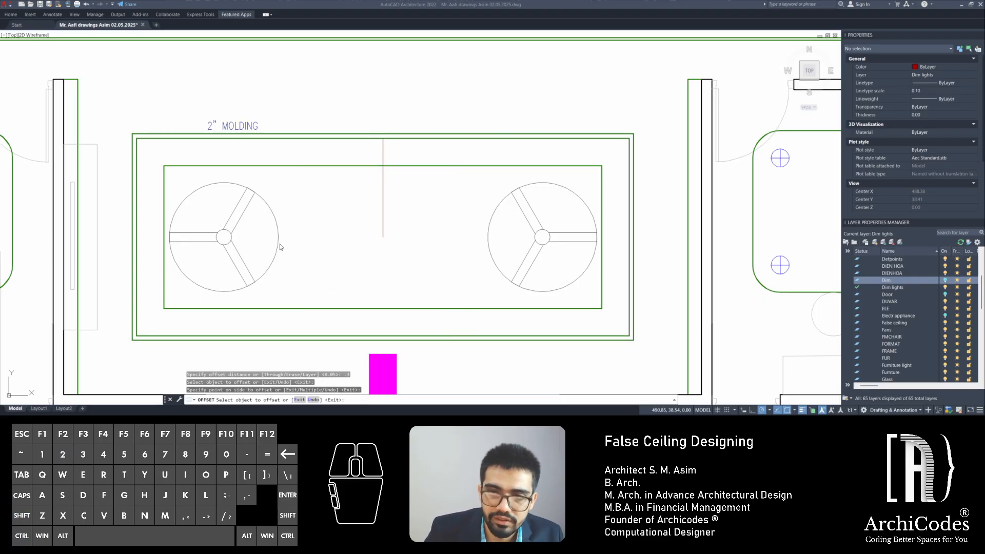
click(393, 215)
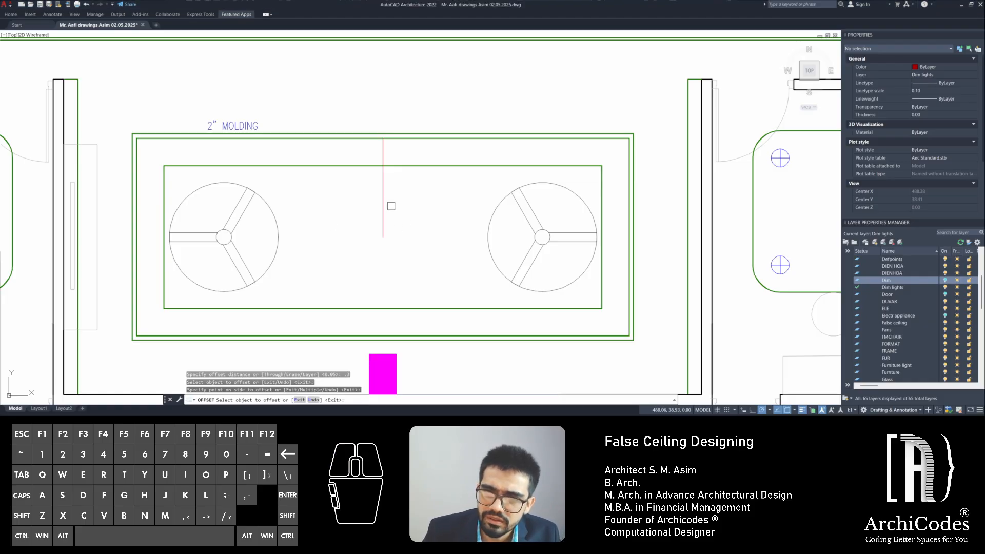
Leave the offset command and move the right-hand ceiling fan about 0.15 horizontally toward the room's centre
key(Escape)
key(Escape)
key(Escape)
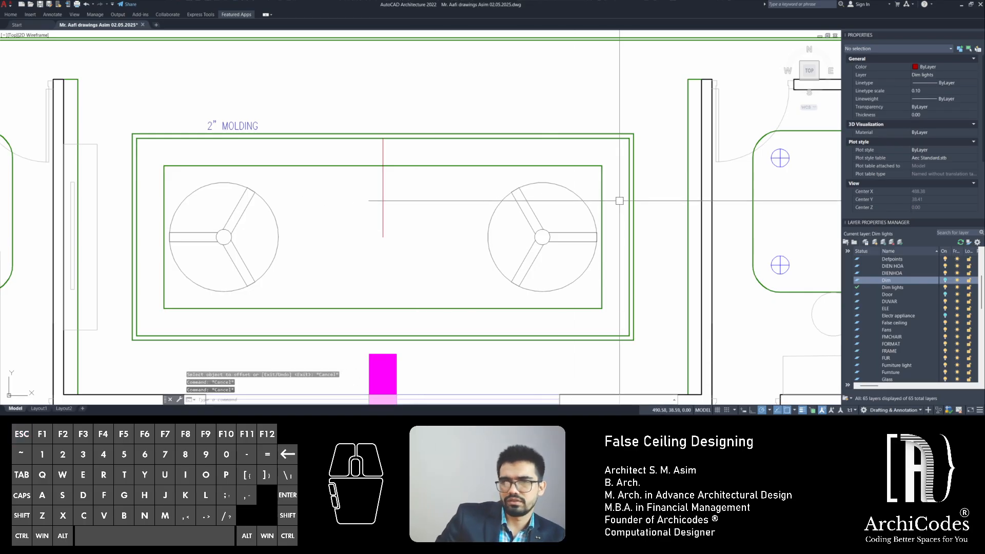
click(543, 234)
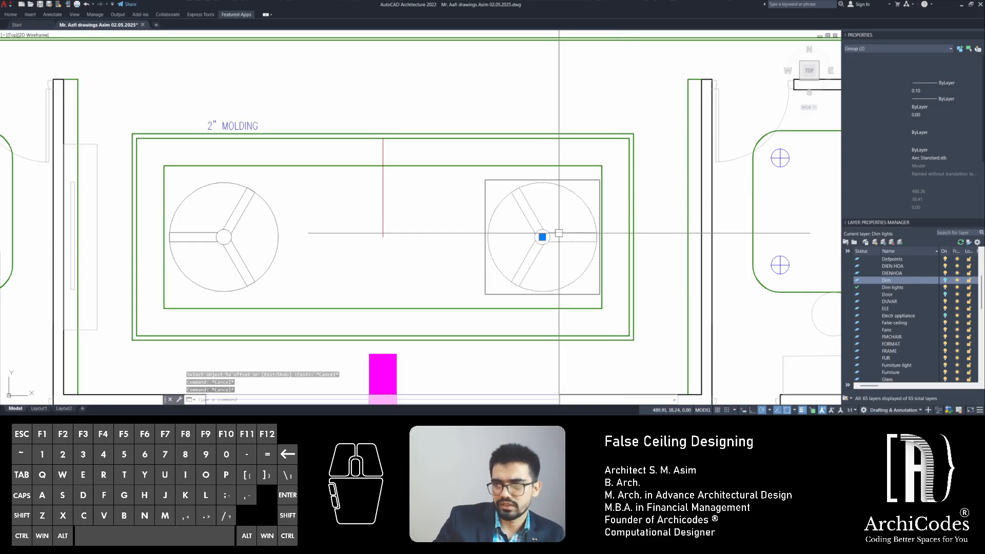
text(m)
key(Return)
click(533, 81)
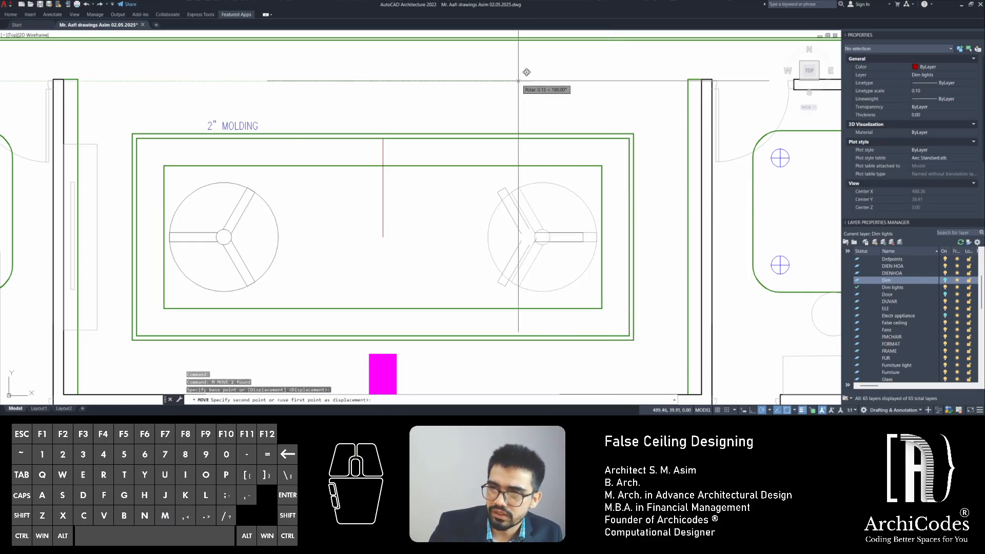
click(518, 81)
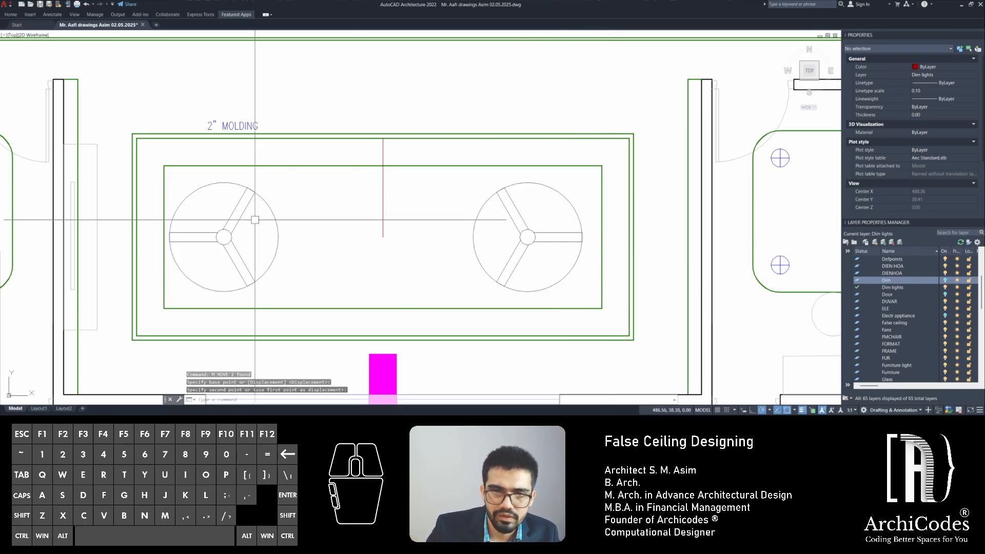
Move the left-hand ceiling fan about 0.15 horizontally toward the room's centre
click(216, 231)
click(209, 255)
text(m)
key(space)
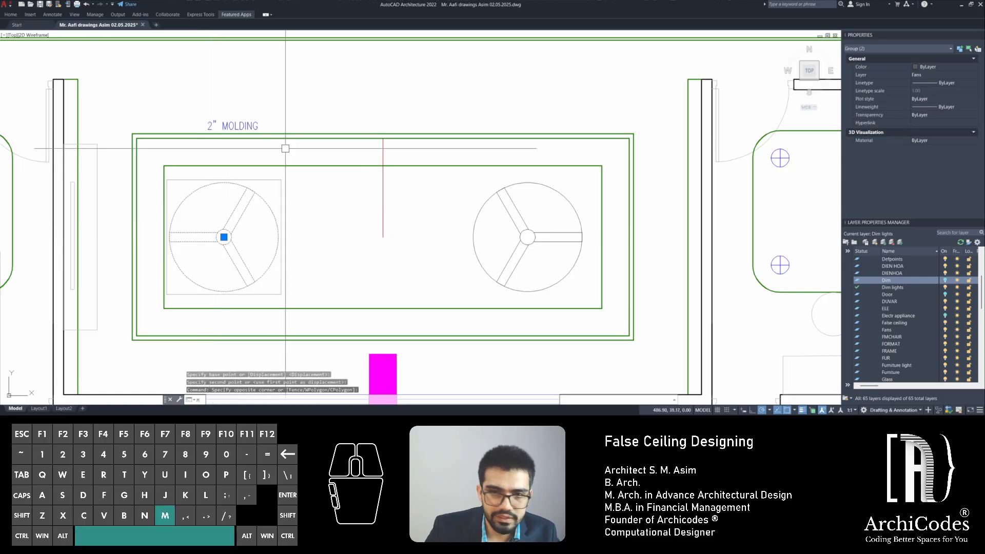
click(329, 101)
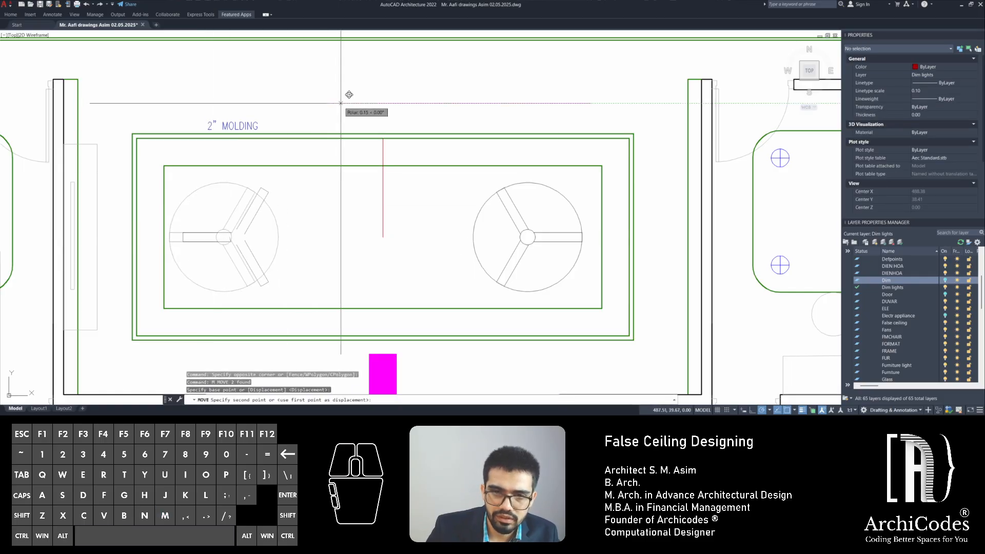
click(343, 102)
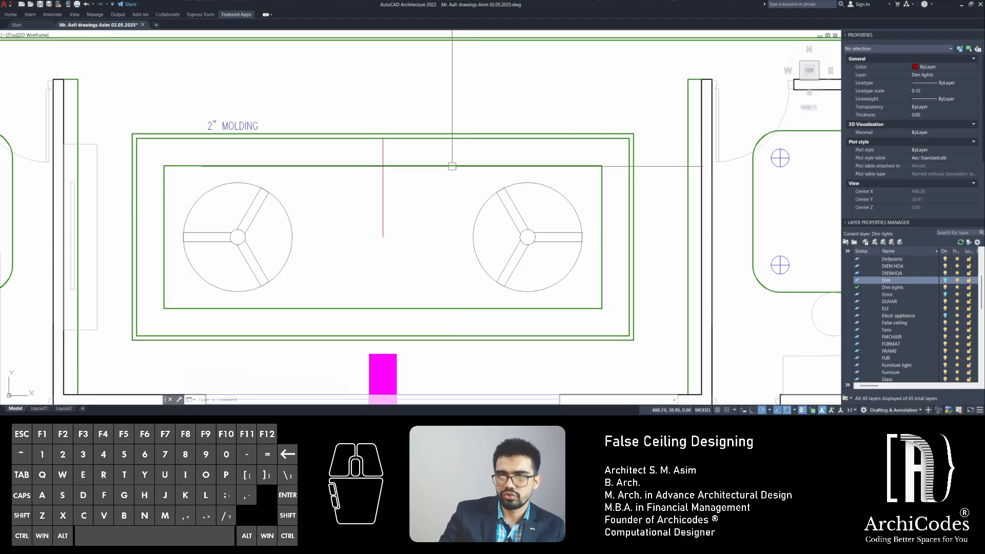
key(Escape)
key(Escape)
Draw a line along the inner rectangle's top edge, from its top right corner to its top left corner
click(408, 166)
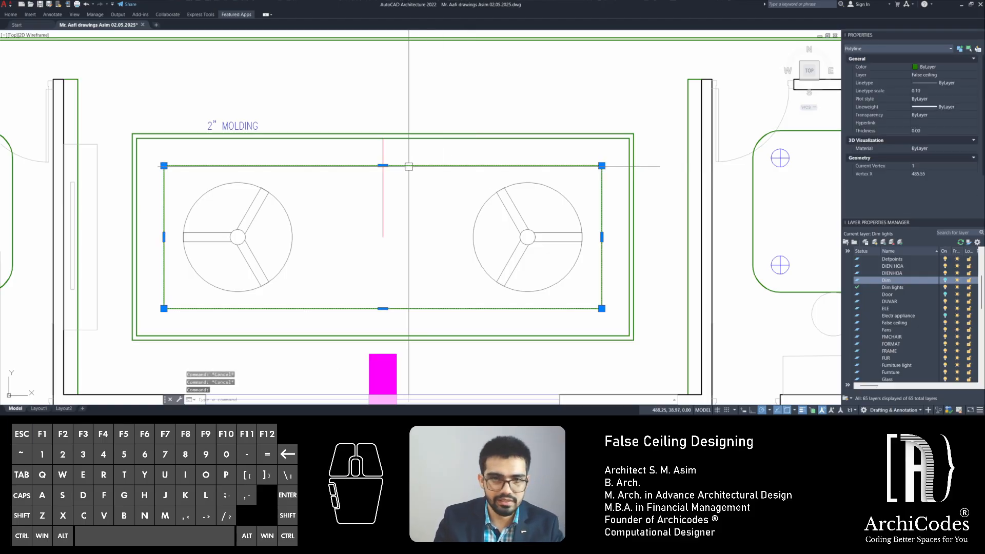
text(l)
key(space)
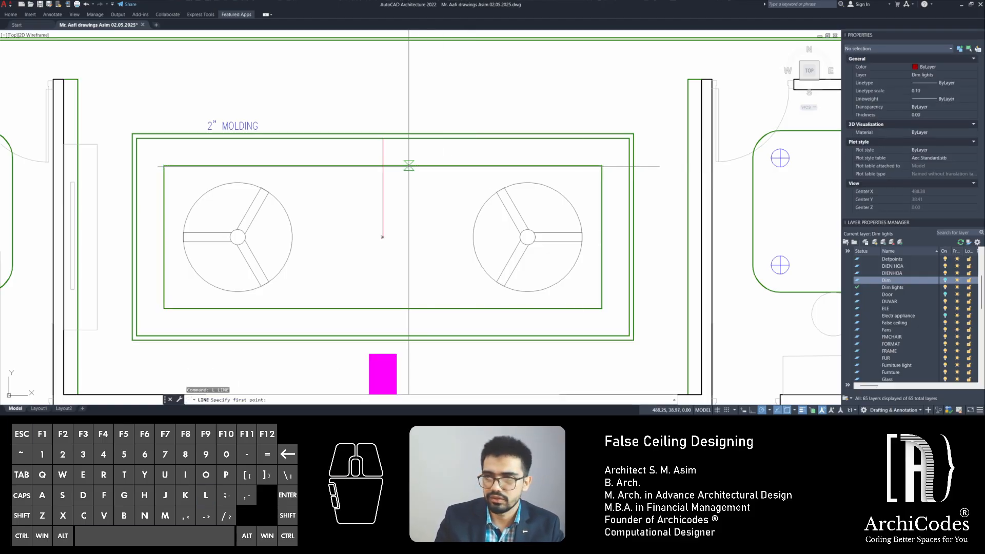
click(601, 166)
click(163, 165)
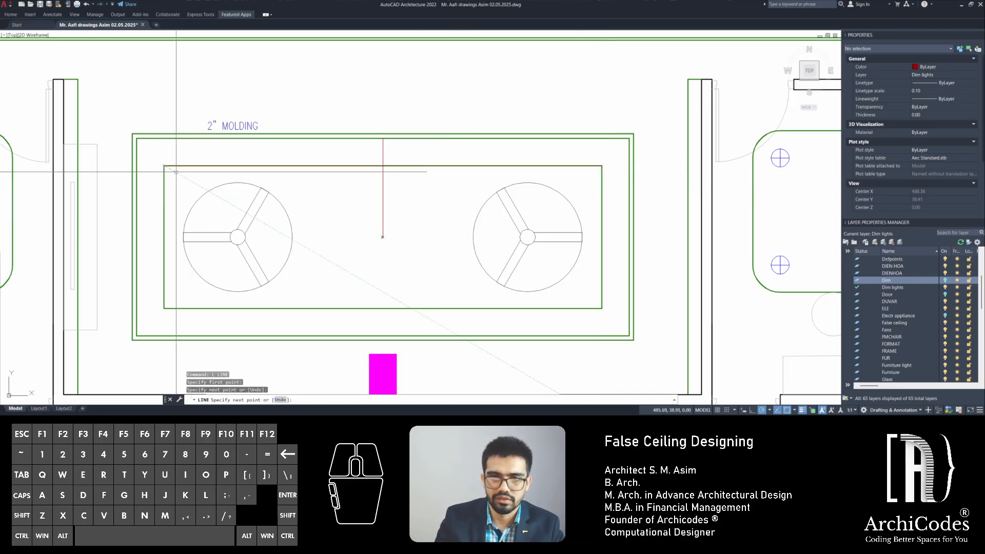
key(space)
key(Escape)
key(Escape)
click(409, 169)
key(Escape)
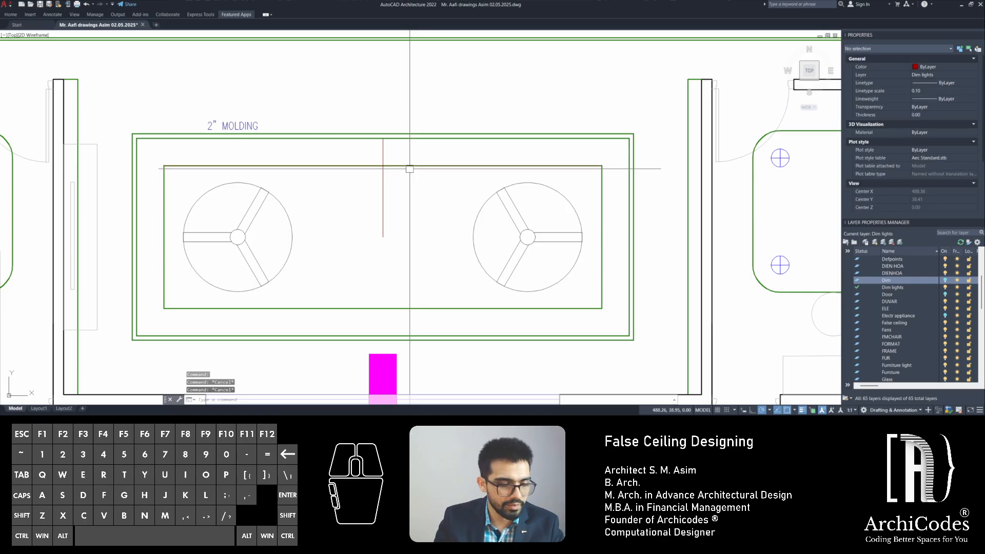
Divide the line along the inner rectangle's top edge into 3 equal segments
text(DIV)
key(Return)
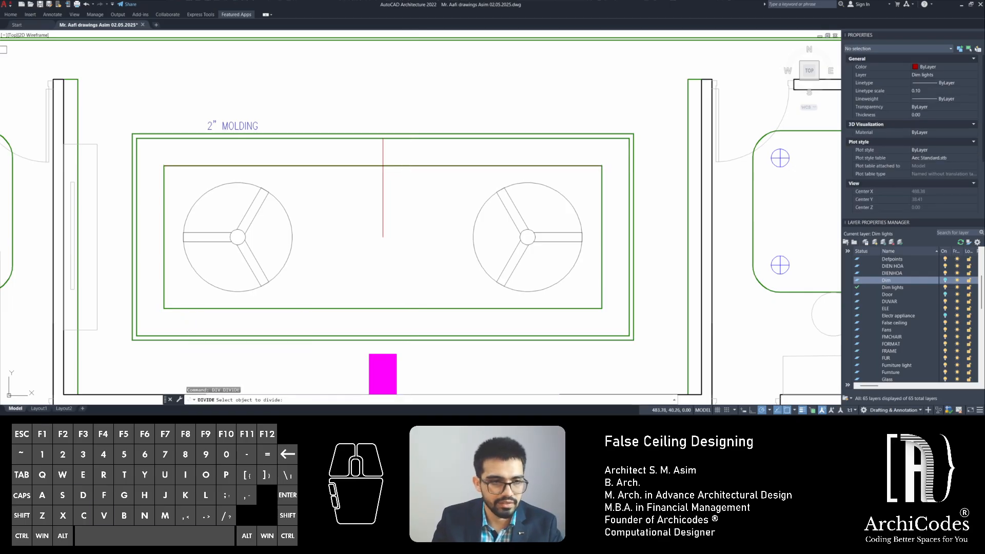
click(4, 49)
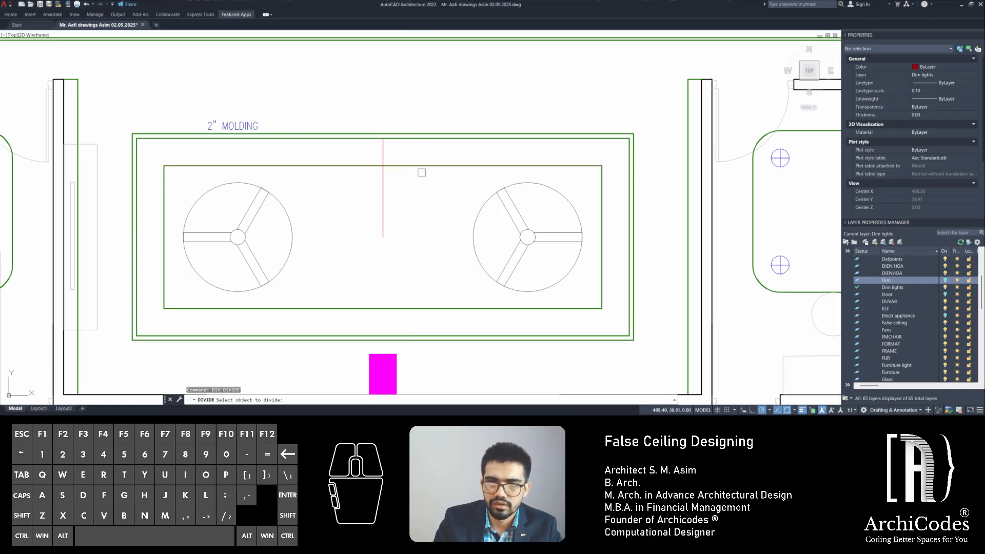
click(416, 165)
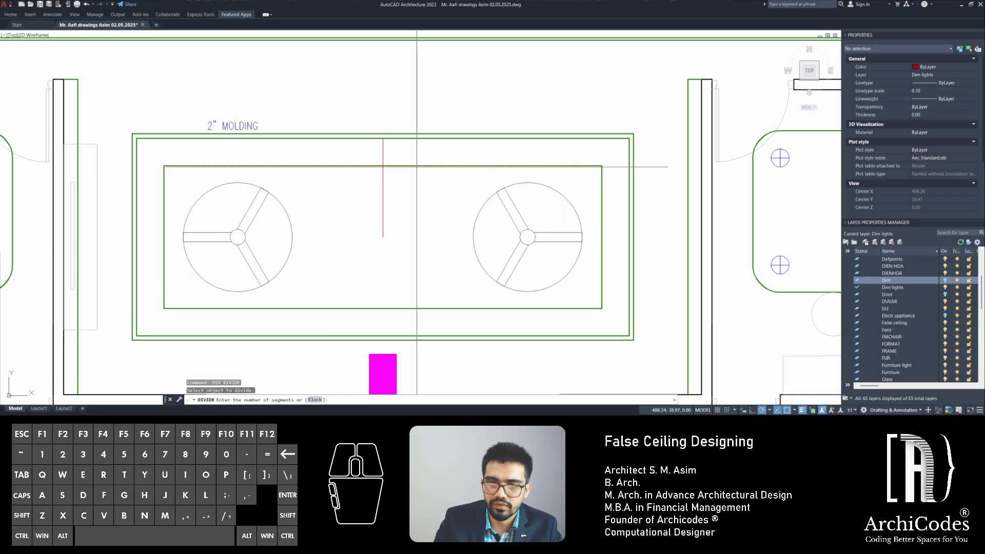
text(3)
key(Return)
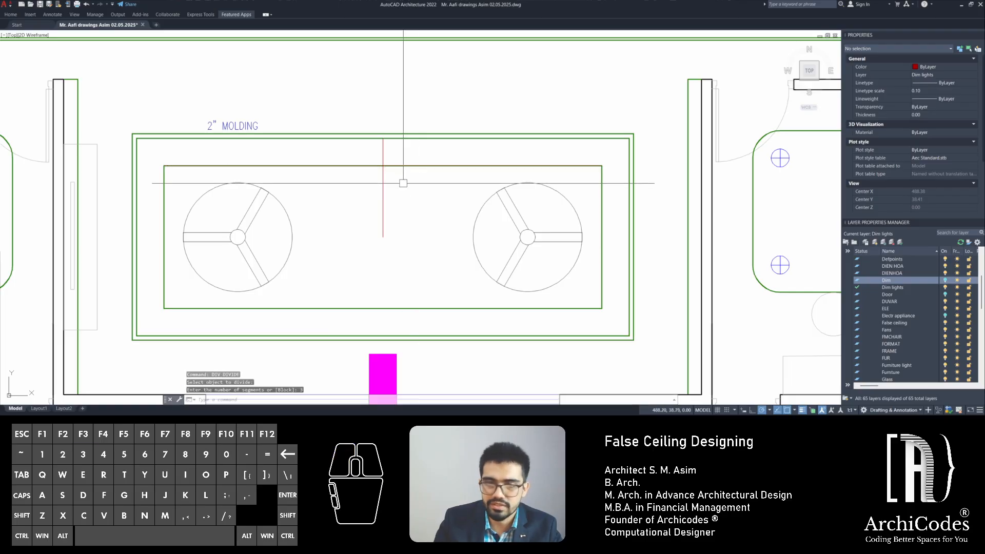
Draw a vertical line from the left division point straight down to the inner rectangle's bottom edge
text(l)
key(space)
click(308, 166)
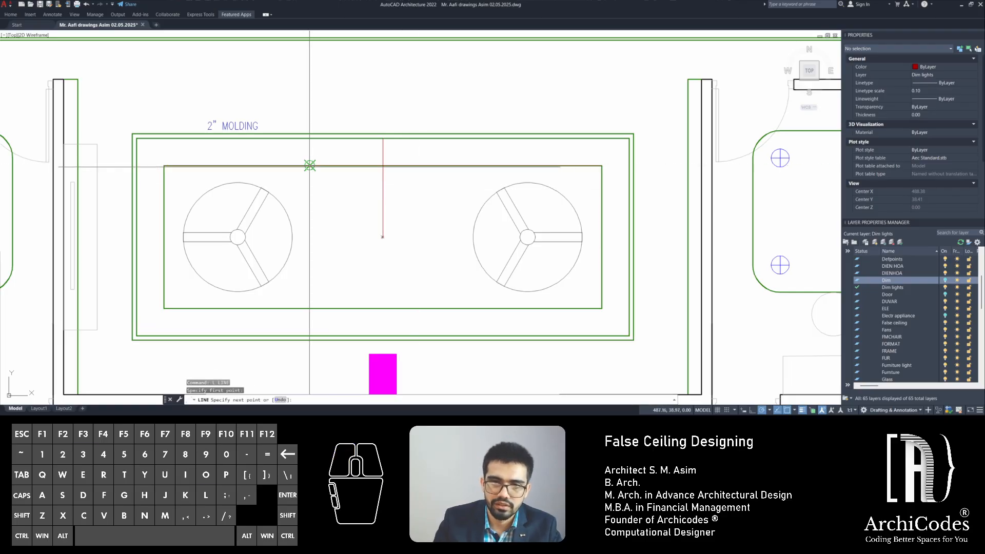
click(309, 308)
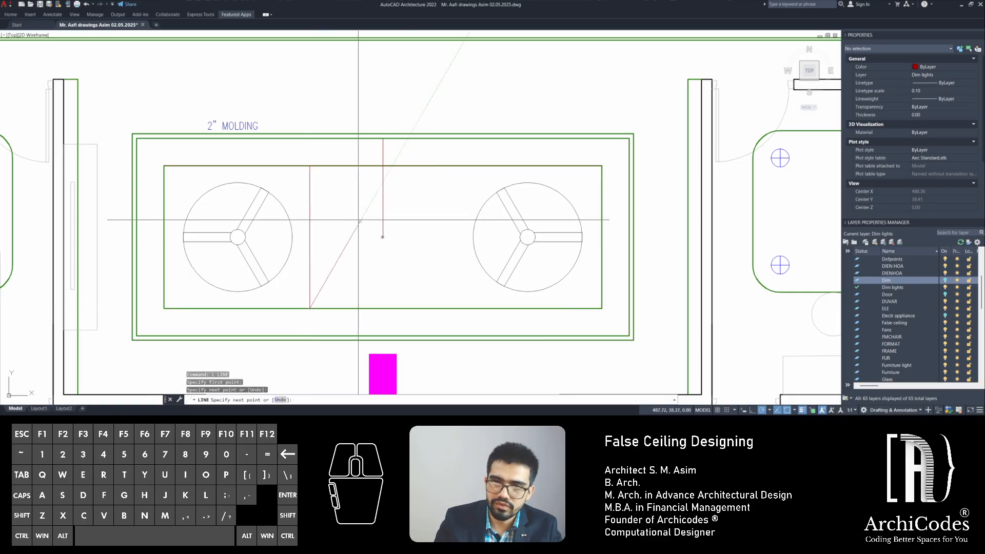
key(space)
Copy the vertical dividing line from the left division point to the right division point on the top edge
click(309, 223)
text(c)
key(space)
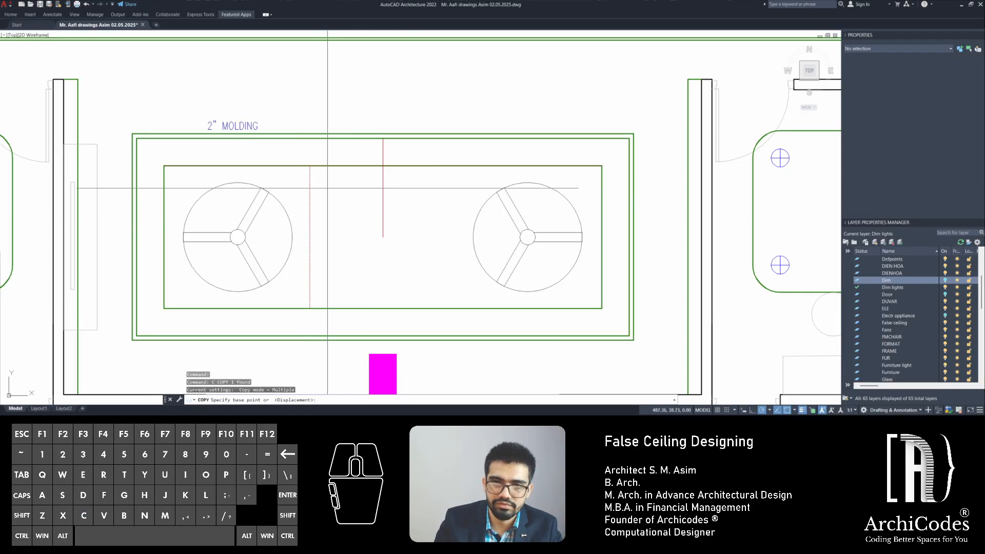
click(309, 166)
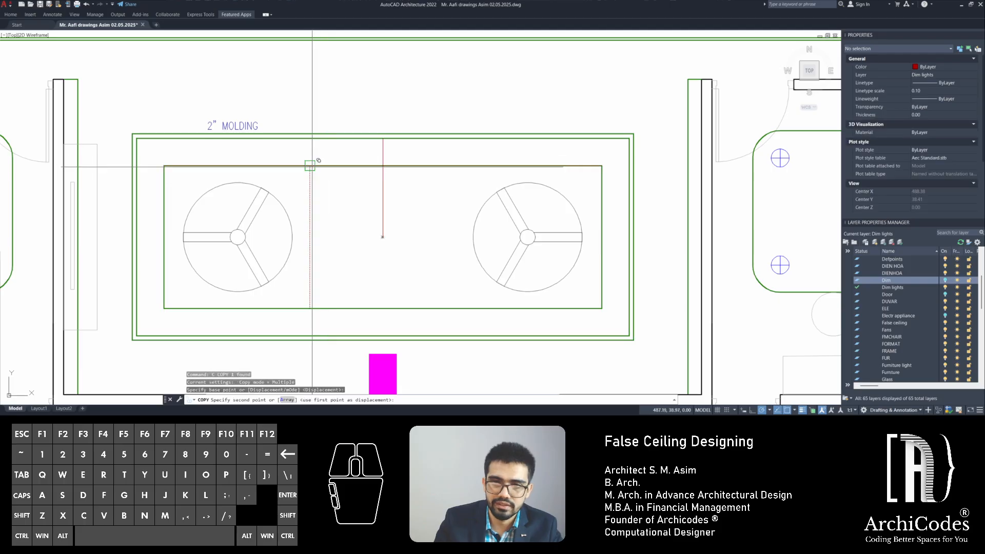
click(455, 166)
key(Escape)
key(Escape)
key(Escape)
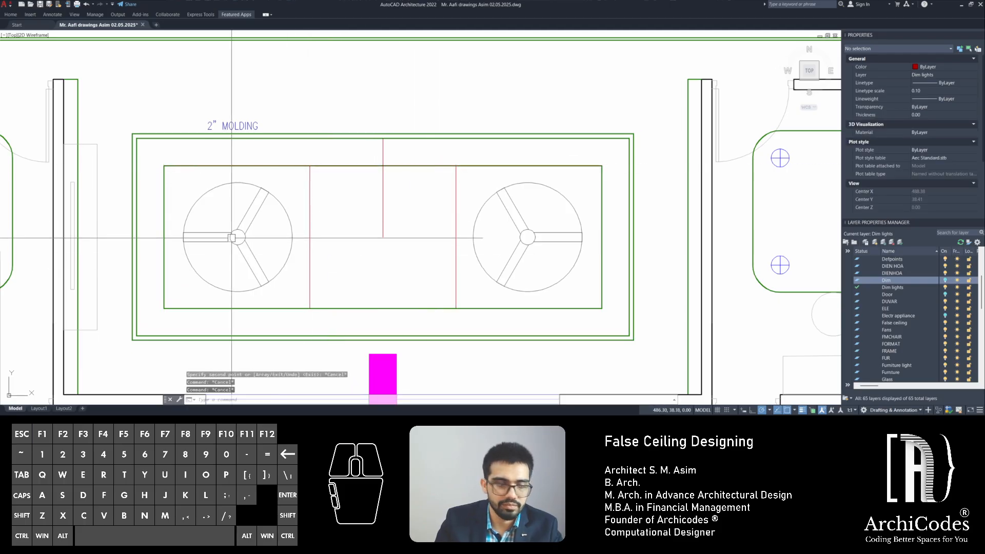
Draw a diagonal across the left panel from its bottom right corner to its top left corner
text(l)
key(space)
click(309, 309)
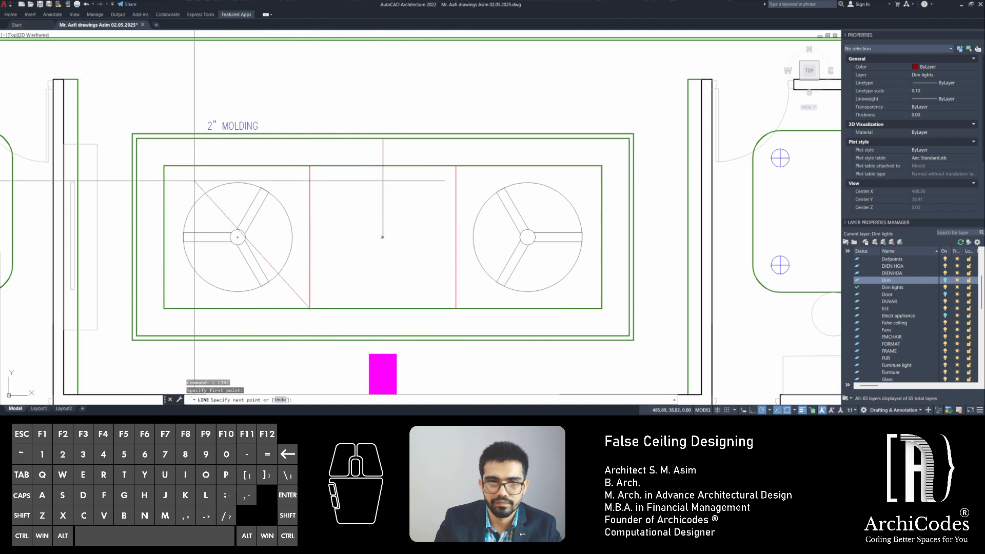
click(164, 165)
key(space)
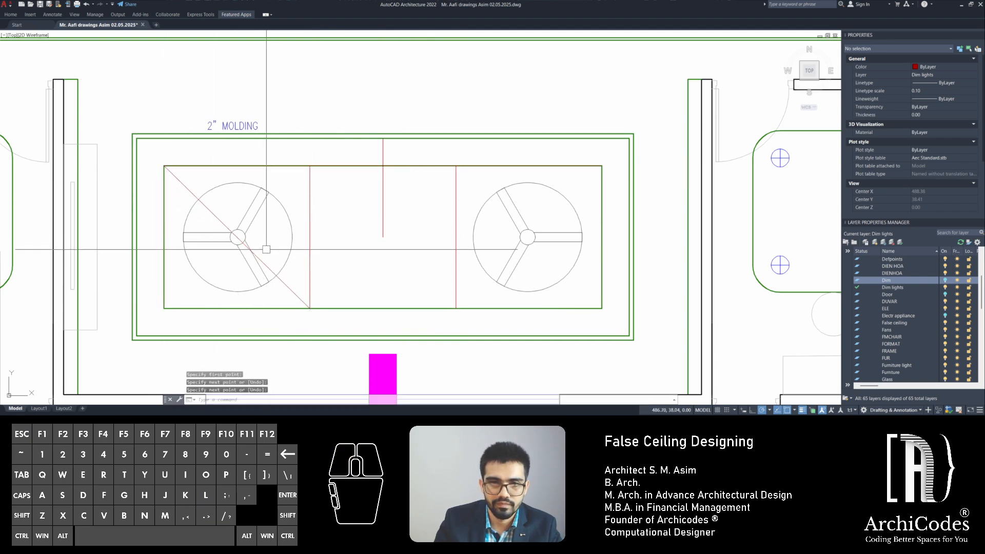
key(Escape)
key(Escape)
Move the left fan from its hub centre to the midpoint of the diagonal in the left panel
click(237, 234)
scroll(237, 234, up, 3)
scroll(246, 232, up, 2)
key(Escape)
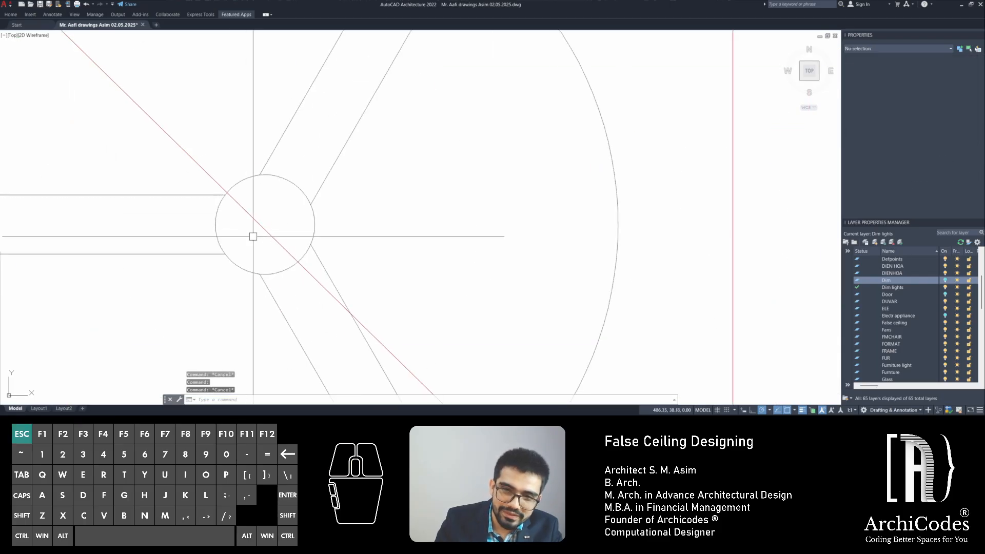
click(357, 187)
click(308, 223)
text(m)
key(Return)
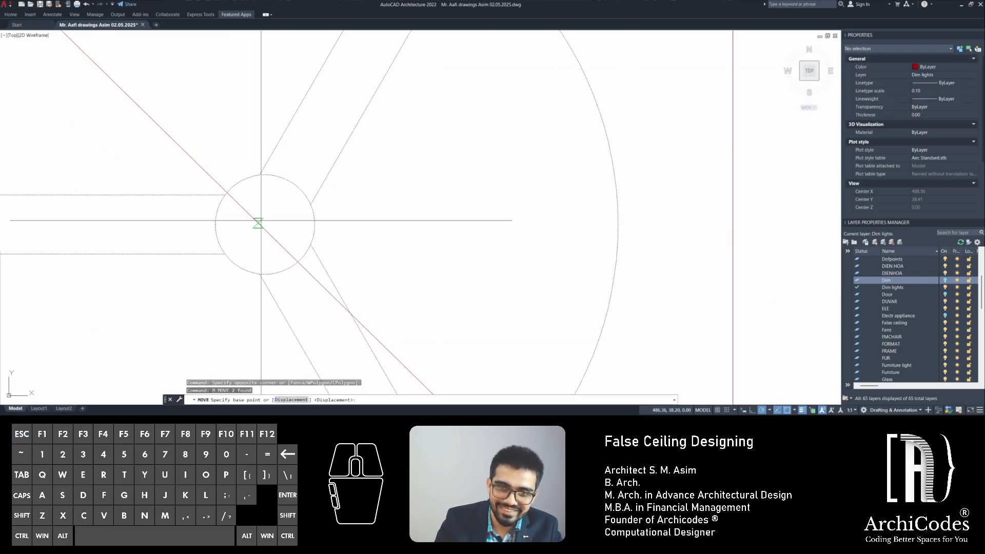
click(264, 225)
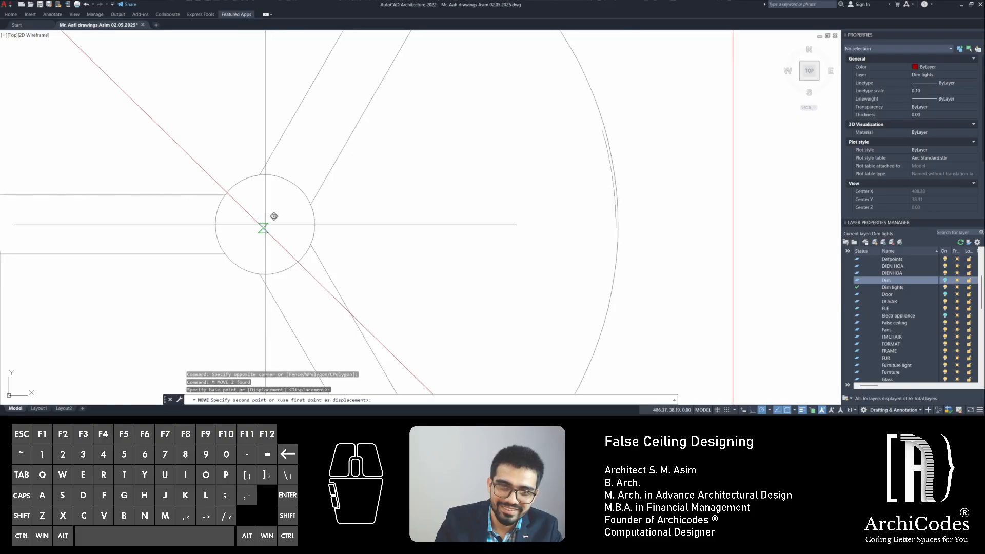
scroll(287, 226, down, 5)
key(Escape)
key(Escape)
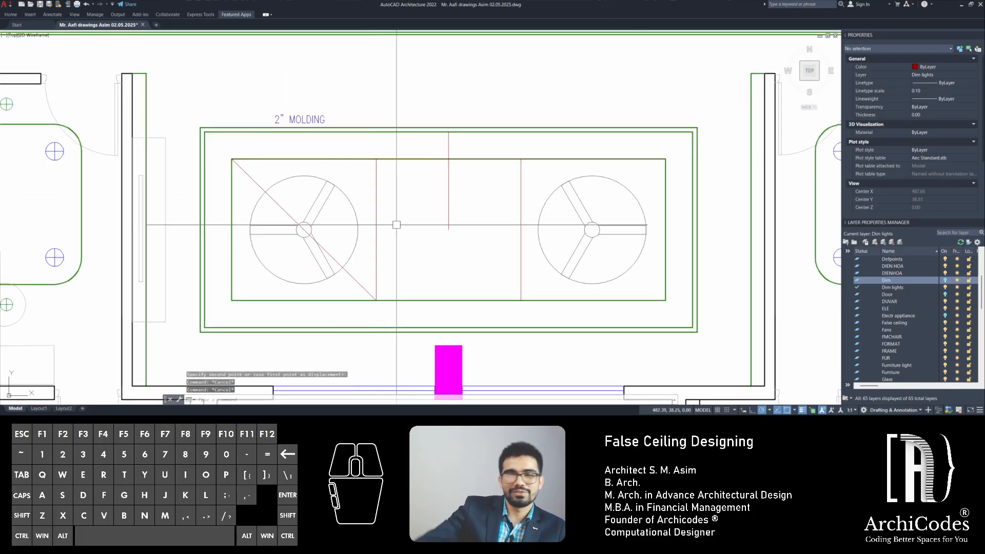
key(Escape)
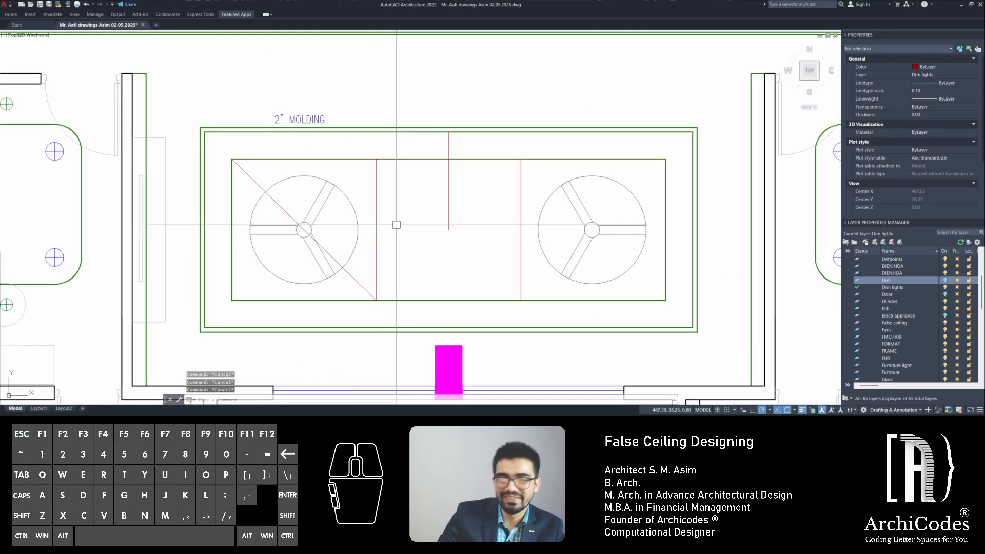
Erase the diagonal in the left panel and the fan in the right panel
click(359, 282)
key(Delete)
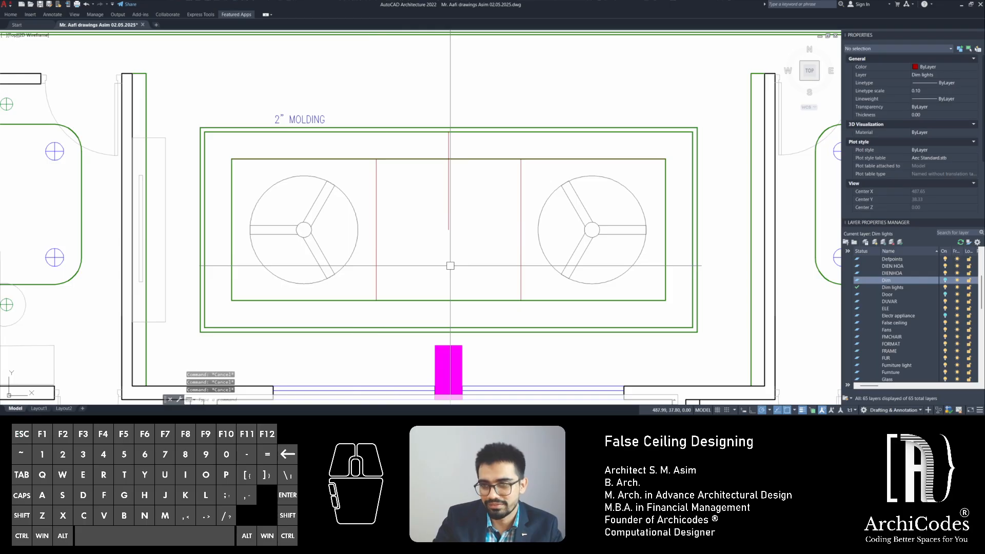
mouse_move(451, 266)
middle_down()
mouse_move(373, 276)
mouse_move(345, 259)
middle_up()
click(371, 226)
key(Escape)
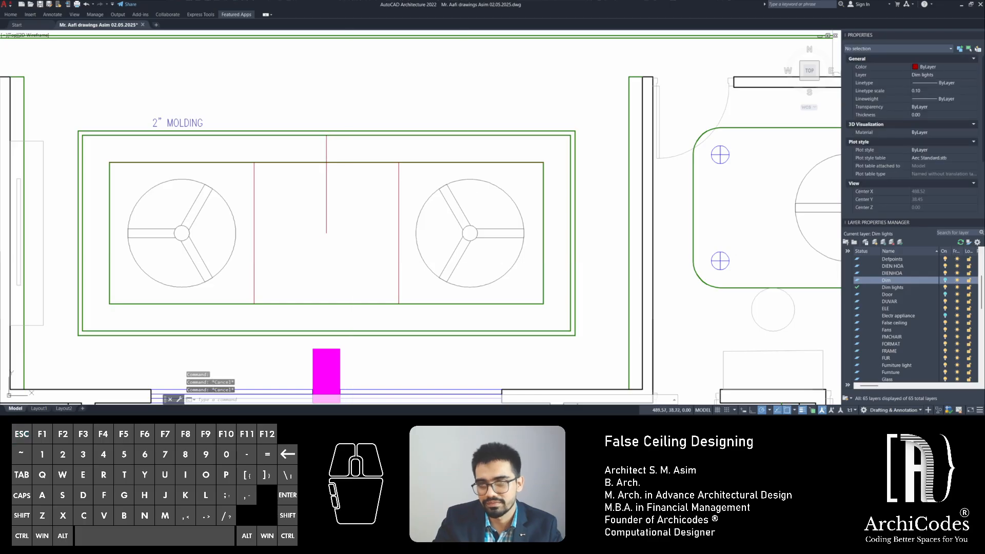
click(469, 228)
key(Delete)
middle_drag(176, 247, 184, 246)
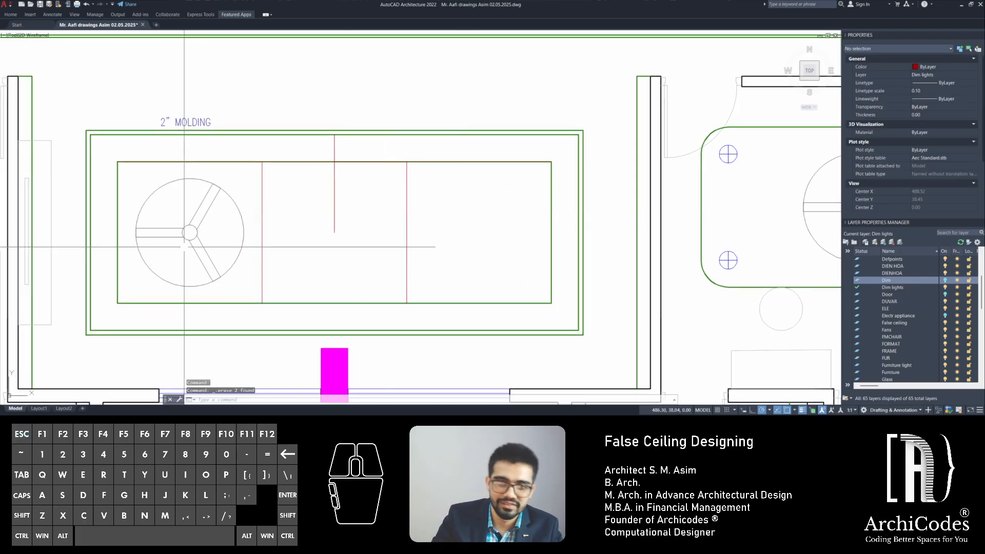
Mirror the left fan to the right panel about the room's vertical centreline, keeping the original
click(193, 286)
text(mb)
key(space)
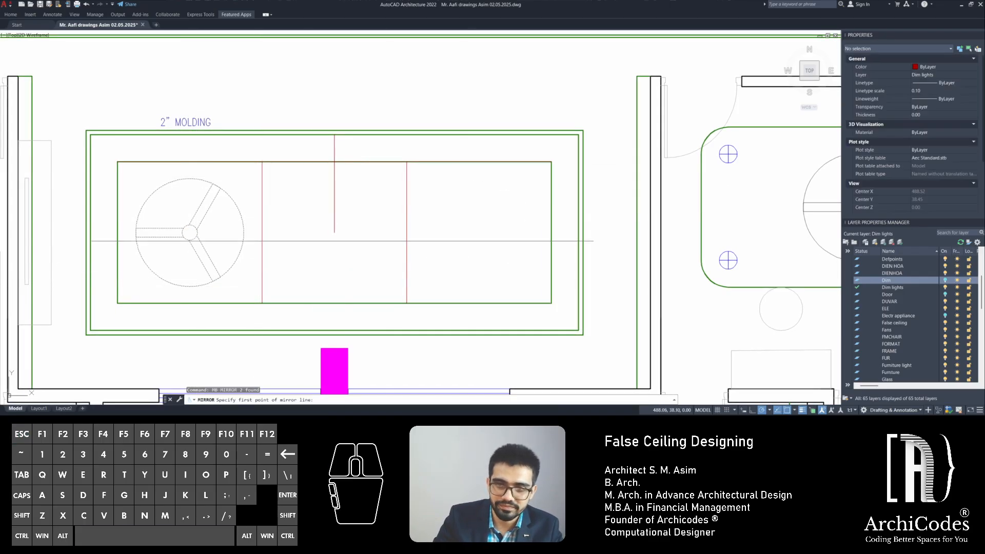
click(334, 232)
click(334, 255)
key(Return)
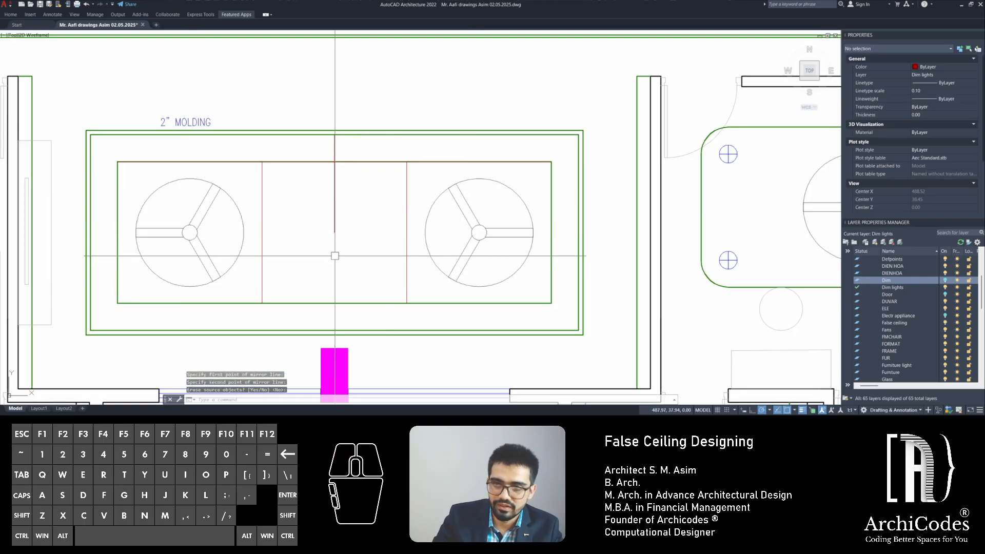
key(Escape)
key(Escape)
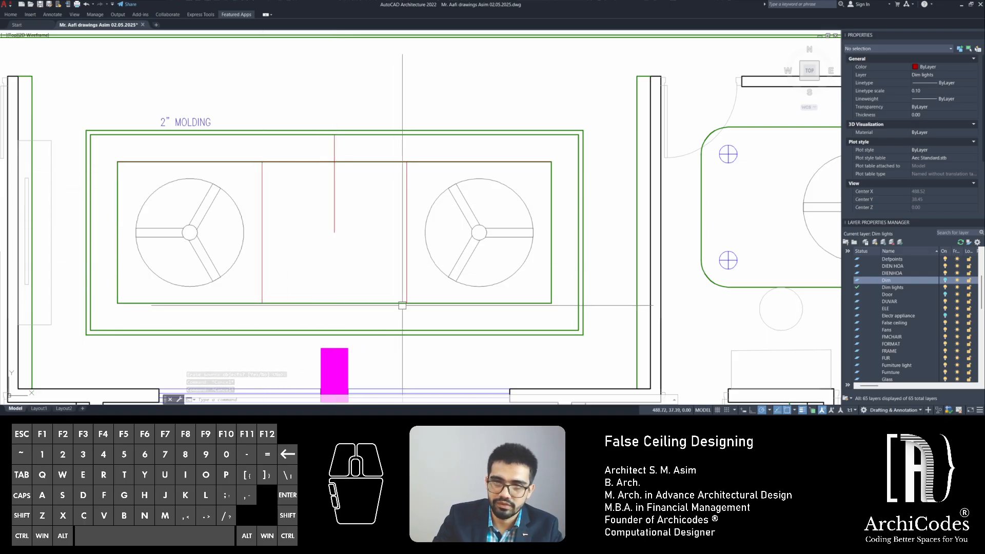
key(Escape)
click(169, 160)
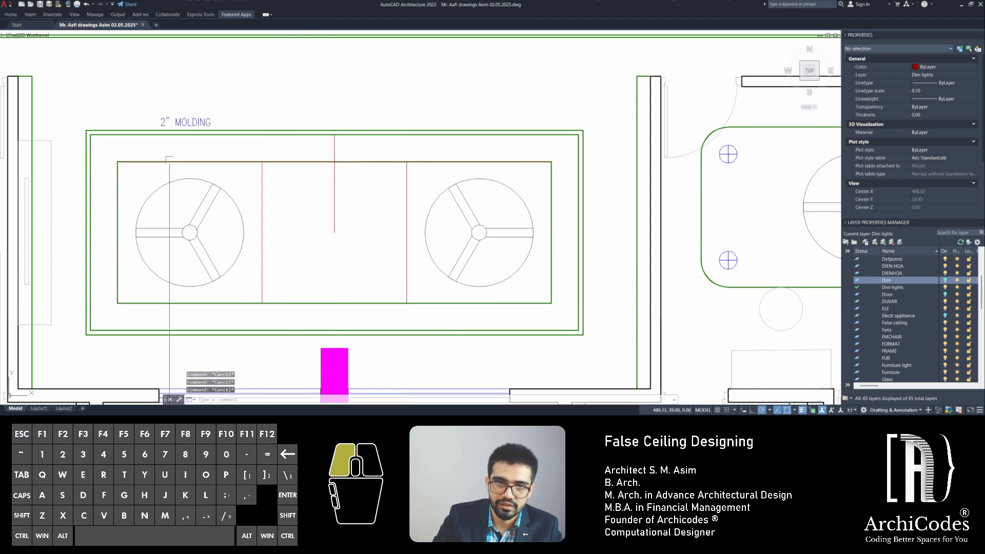
key(Escape)
key(Escape)
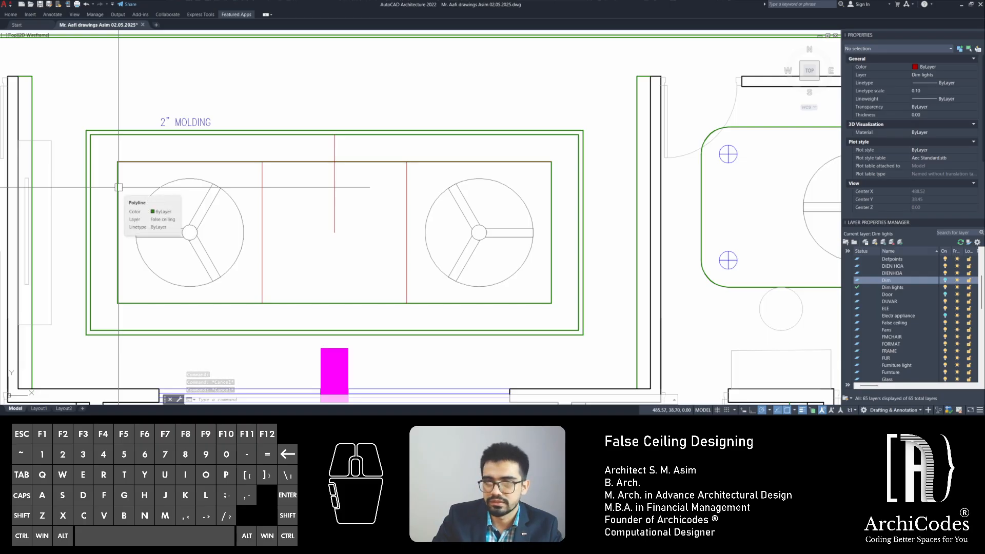
click(119, 188)
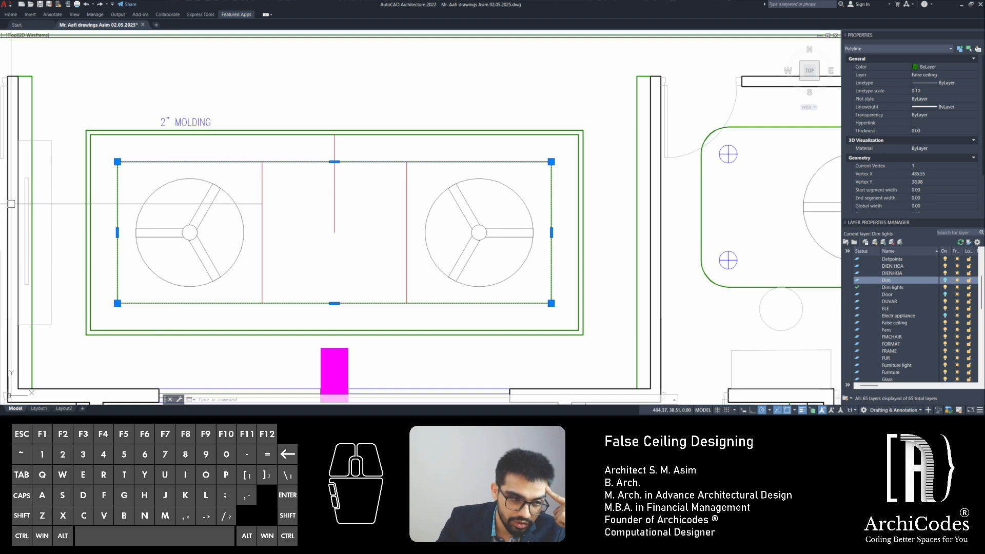
Place the second floor hall reference photo beside the plan and examine its ceiling design
drag(0, 205, 328, 0)
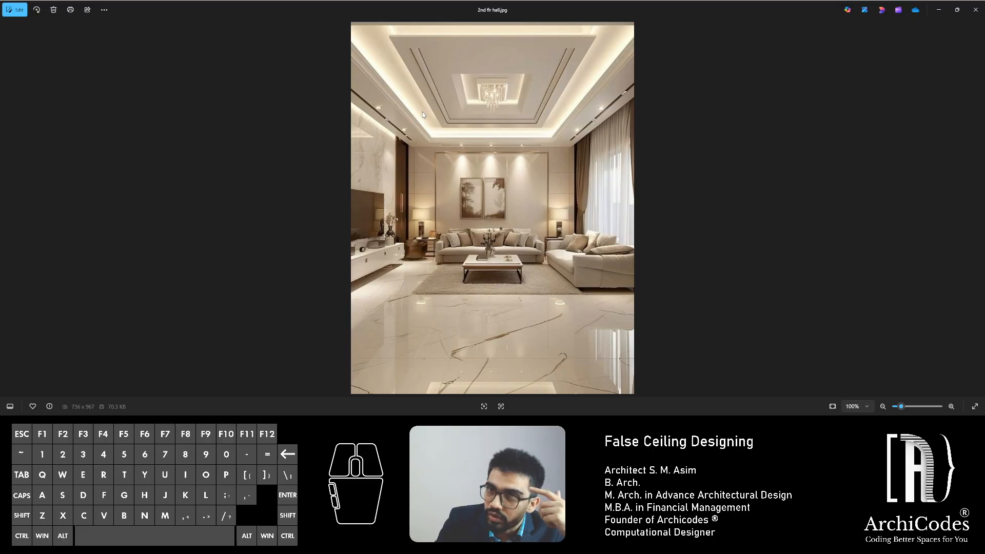
mouse_move(431, 5)
mouse_down()
mouse_move(75, 208)
mouse_move(501, 220)
mouse_move(679, 123)
mouse_move(803, 118)
mouse_up()
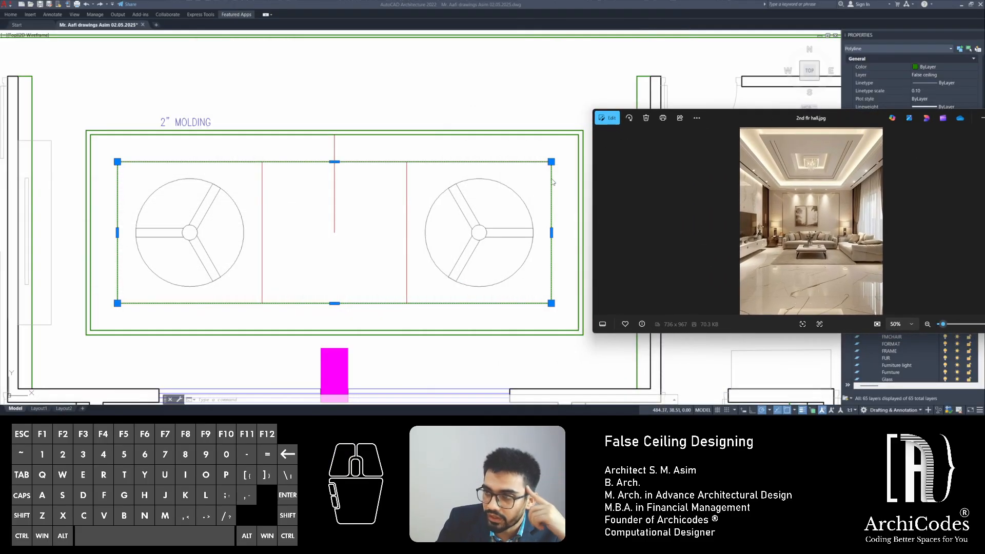
drag(594, 337, 610, 413)
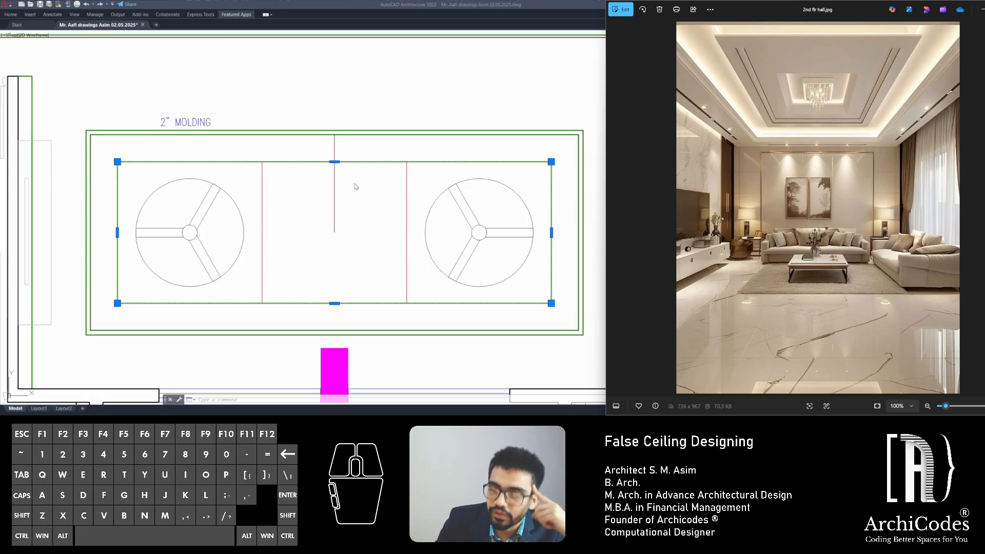
click(357, 232)
key(Escape)
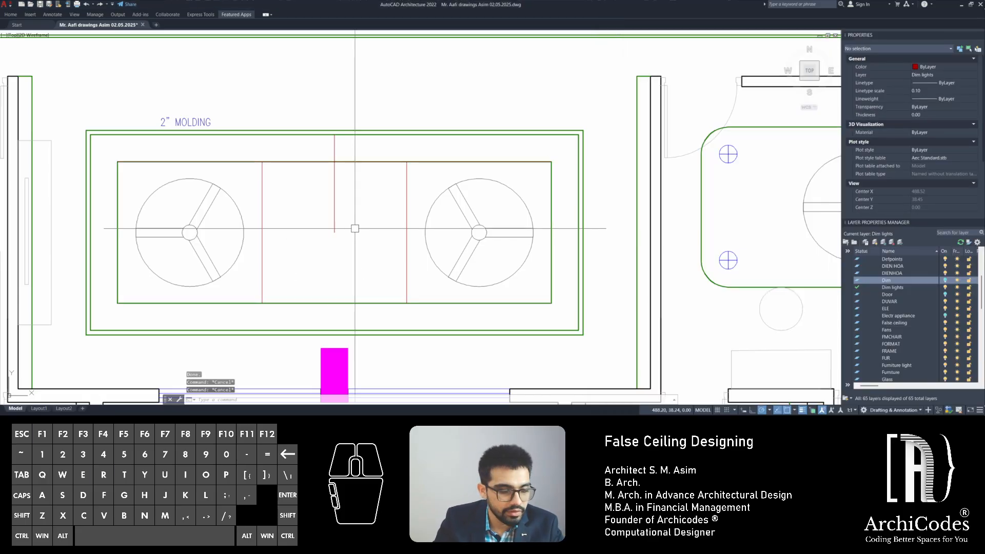
Draw a rectangle over the middle panel from its top left corner to its bottom right corner
text(RECTANG)
key(Return)
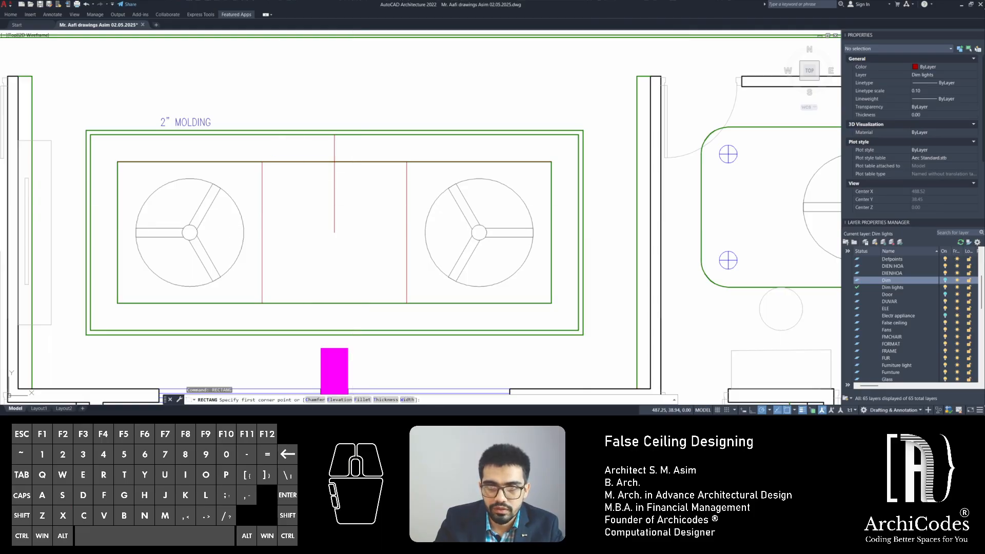
click(262, 162)
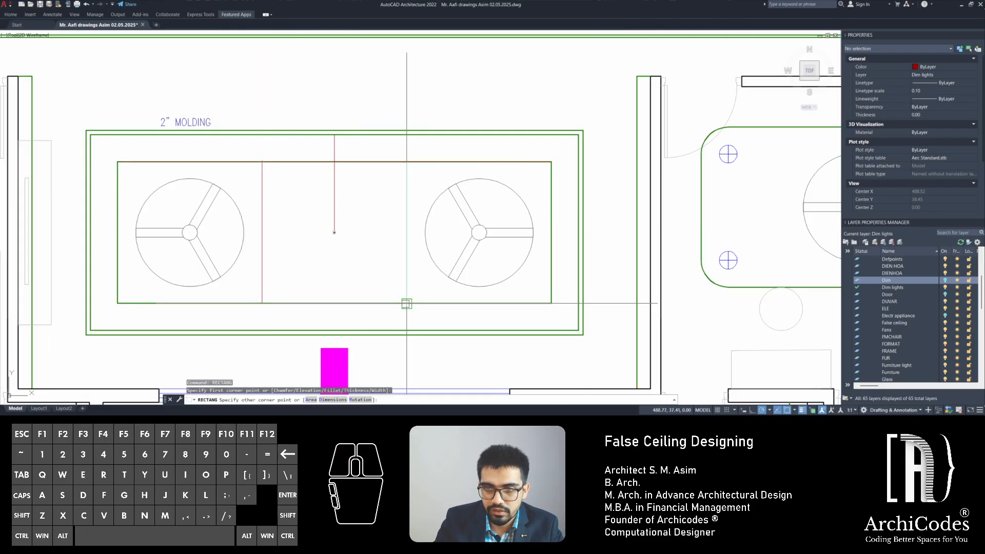
click(406, 303)
key(Escape)
key(Escape)
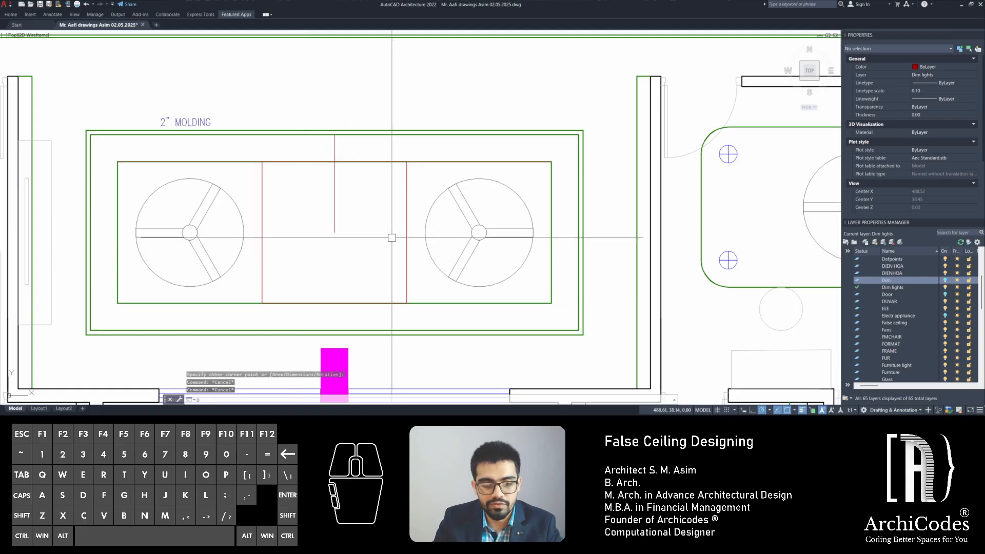
Offset the middle panel's rectangle inward by 0.3
text(o)
key(Return)
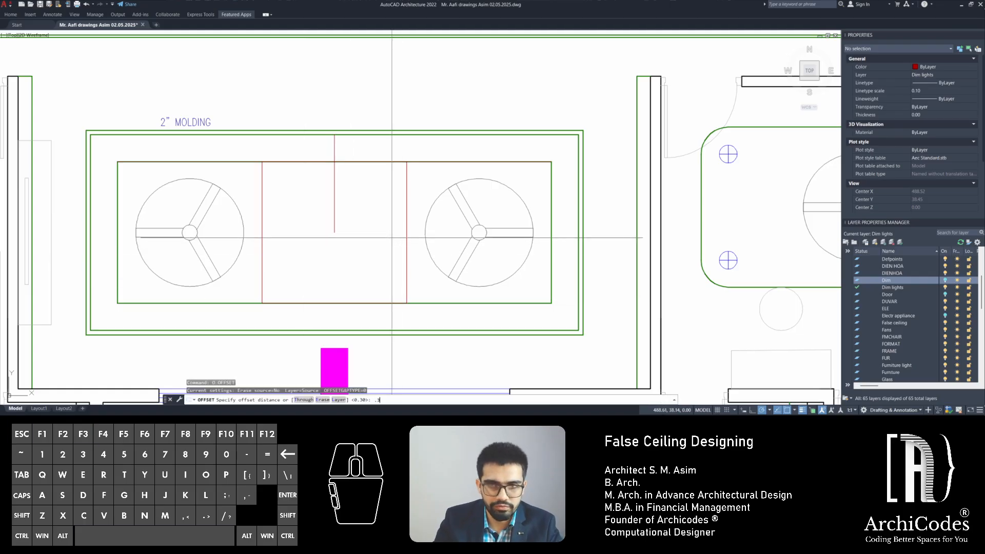
text(.3)
key(Return)
click(407, 221)
click(374, 224)
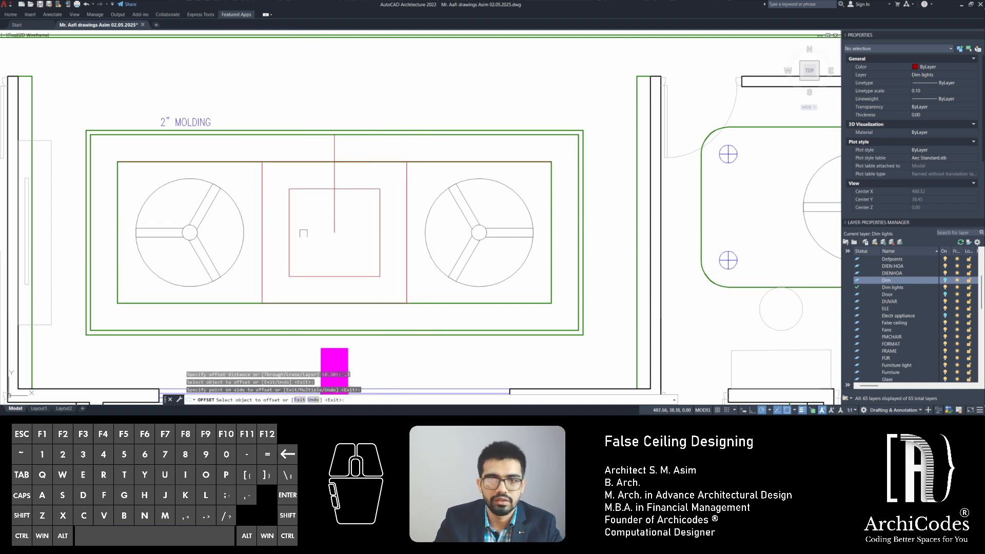
Offset the new small rectangle inward by 0.05 to form a double moulding outline
key(Escape)
text(o)
key(Return)
text(.)
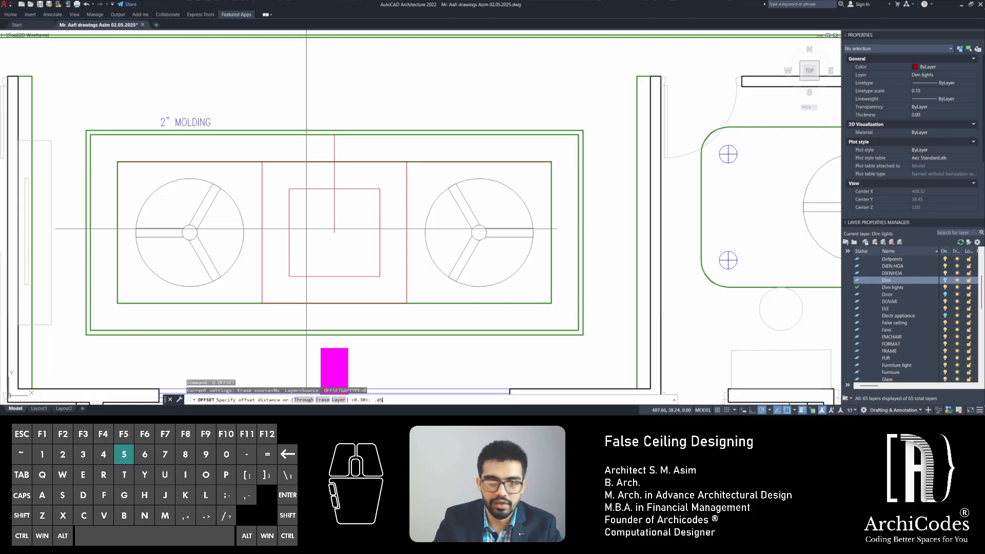
text(05)
key(Return)
click(380, 211)
click(329, 207)
key(Escape)
key(Escape)
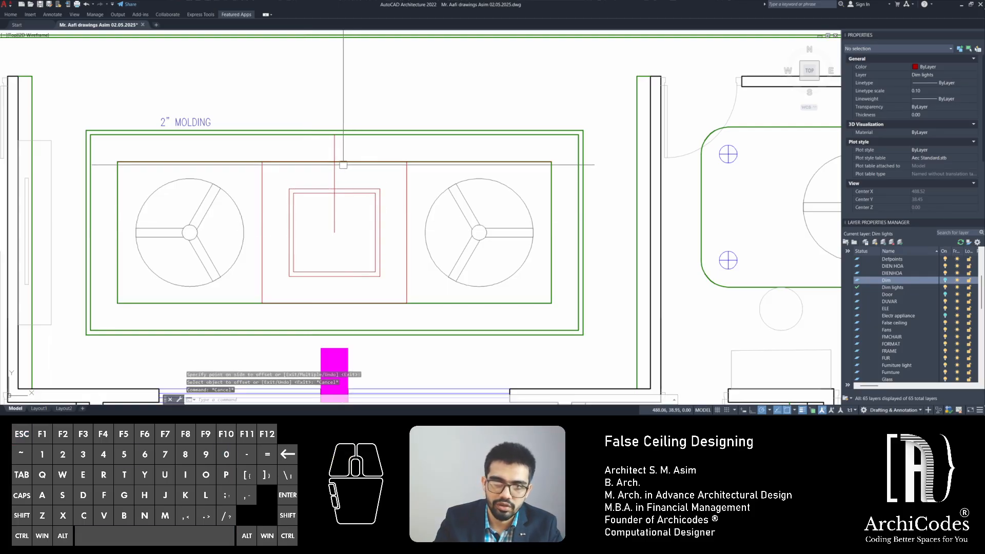
Erase the vertical centreline and the full-size rectangle around the middle panel
click(349, 171)
click(322, 177)
key(Delete)
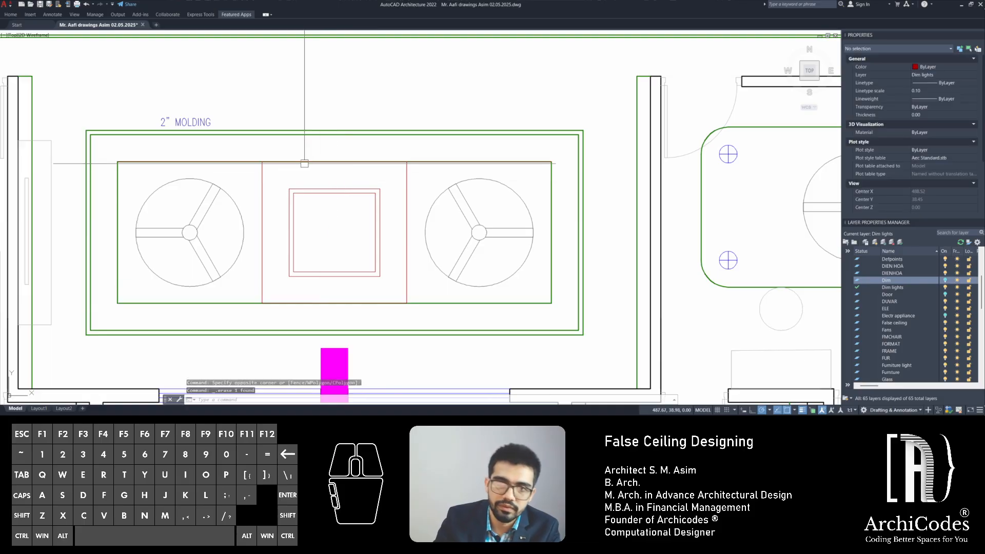
click(262, 173)
key(Delete)
Erase the construction line along the inner rectangle's top edge and both vertical dividing lines
click(279, 161)
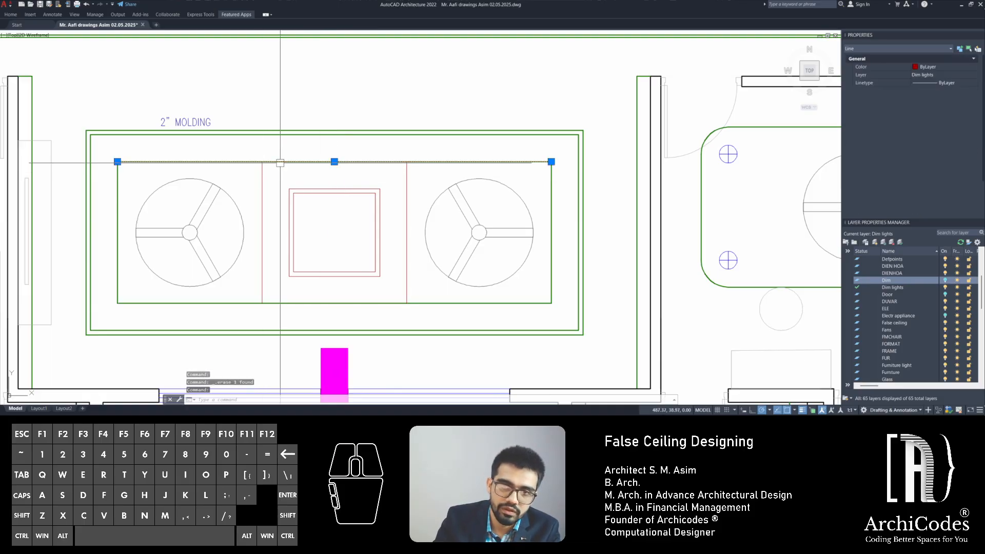
key(Delete)
click(423, 172)
click(247, 167)
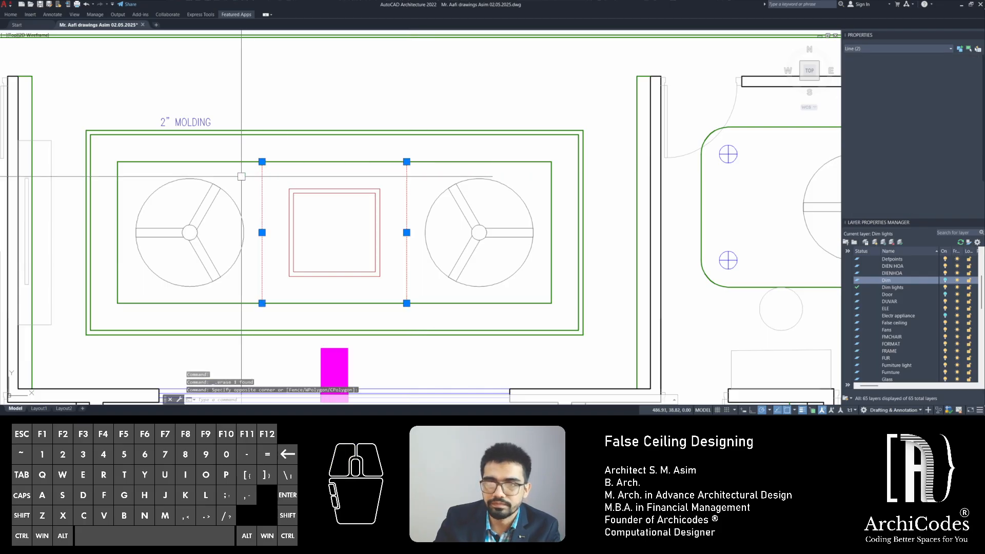
key(Delete)
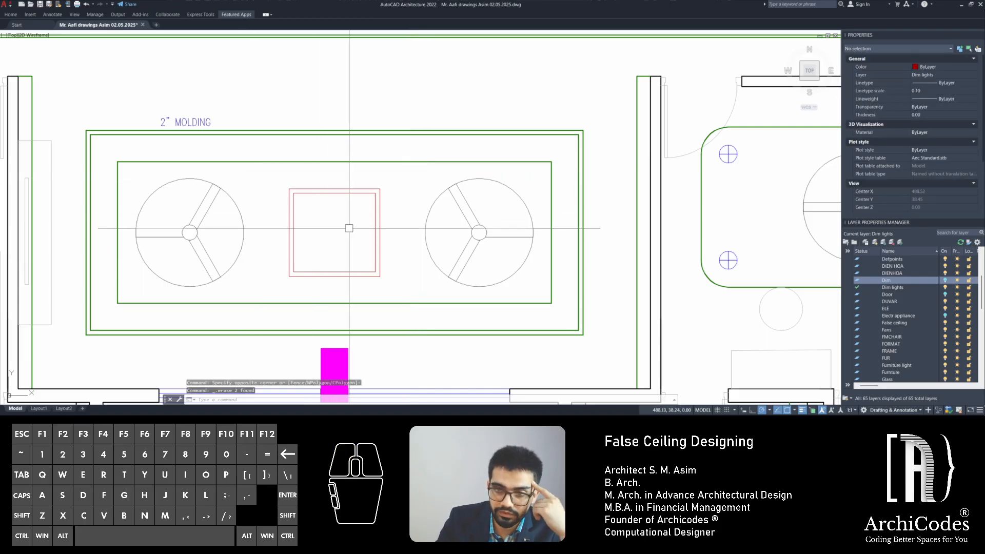
Match the properties of the green inner ceiling rectangle onto the two small central rectangles
text(MA)
key(space)
click(289, 161)
click(341, 185)
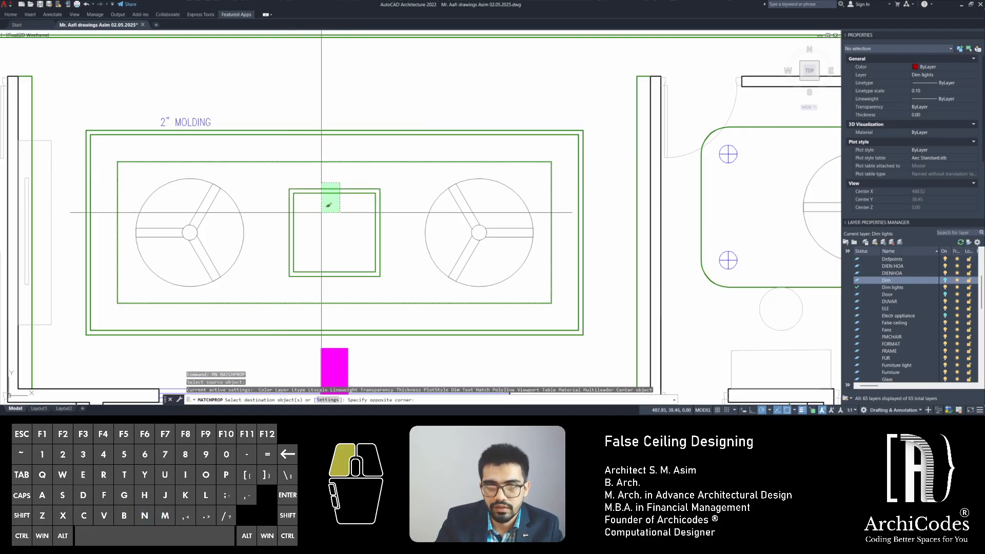
click(323, 211)
key(space)
Copy the 2" MOLDING label to just above the small central double rectangle
click(182, 123)
text(C)
key(space)
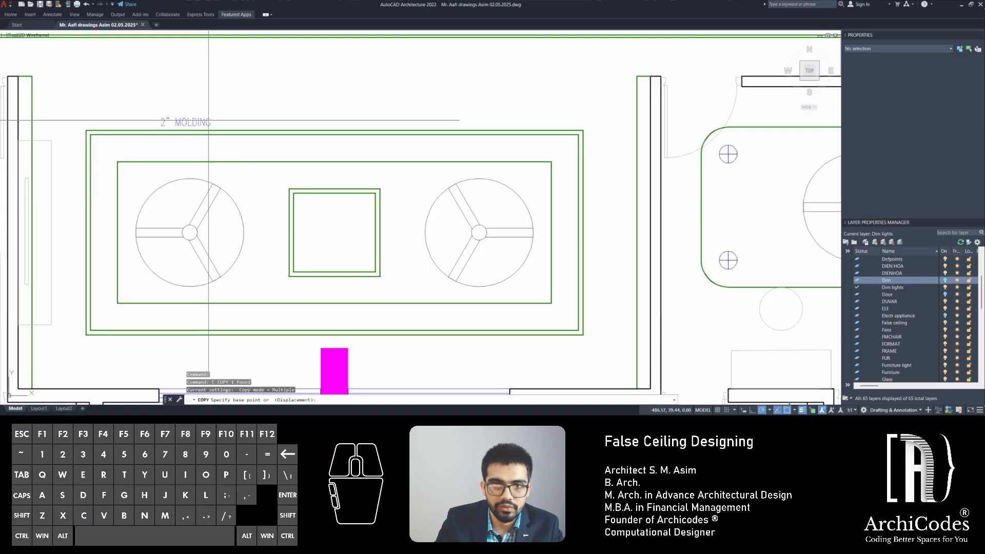
click(161, 117)
scroll(307, 146, up, 3)
click(307, 222)
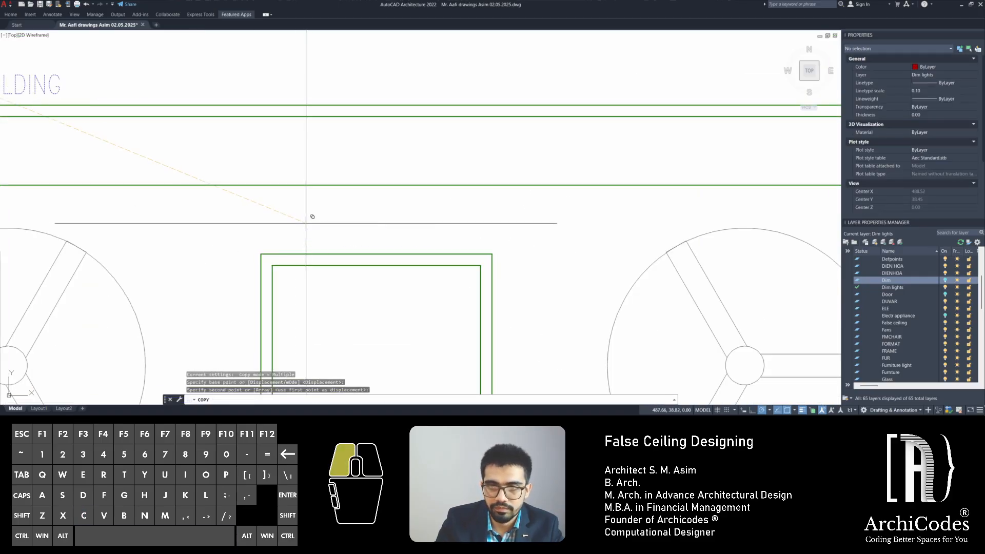
key(Escape)
scroll(345, 171, down, 3)
key(Escape)
key(Escape)
key(Escape)
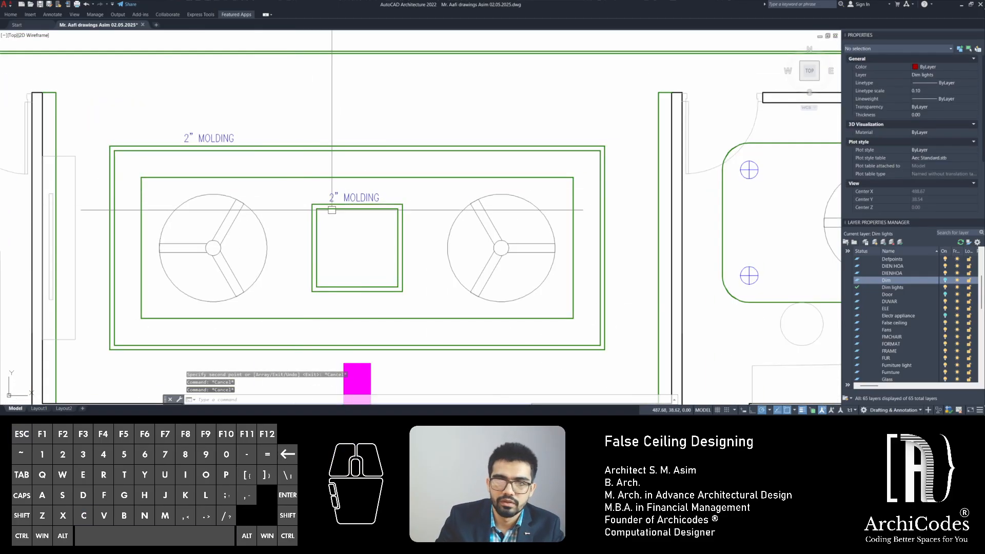
scroll(334, 211, down, 2)
scroll(362, 230, up, 2)
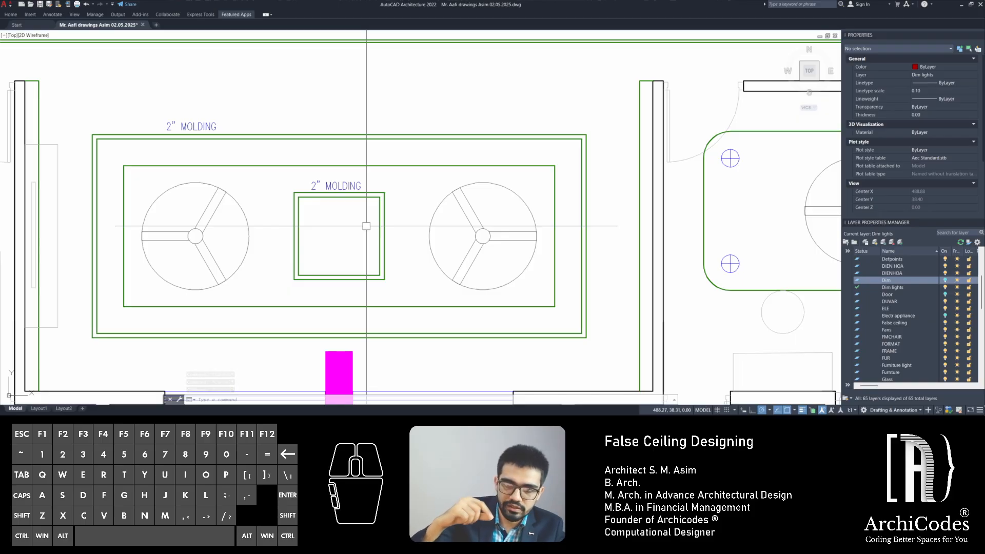
key(Escape)
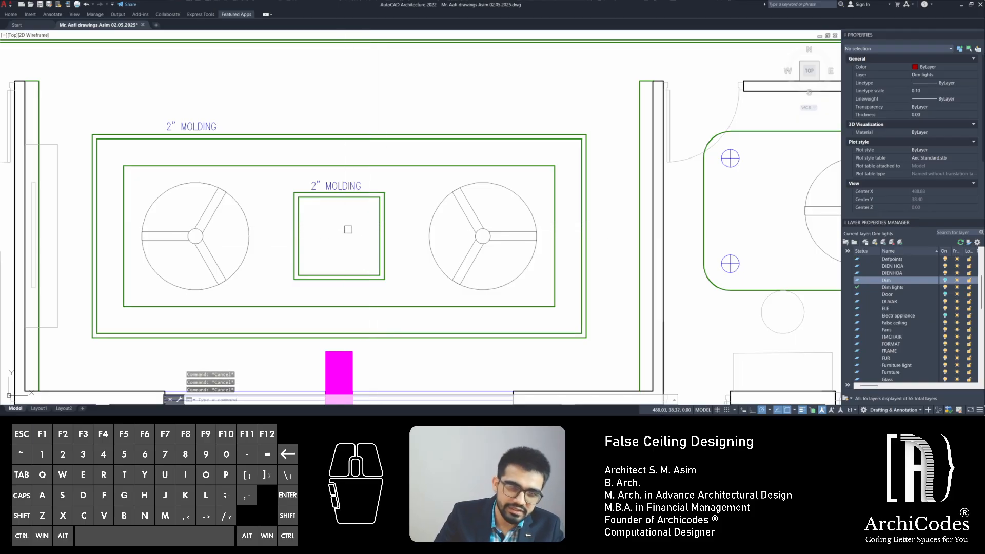
Copy the PVC FALSE CEILING label from the lower right balcony to the upper edge of the middle room's outer double rectangle
scroll(364, 228, down, 2)
middle_drag(358, 228, 365, 251)
scroll(292, 239, down, 2)
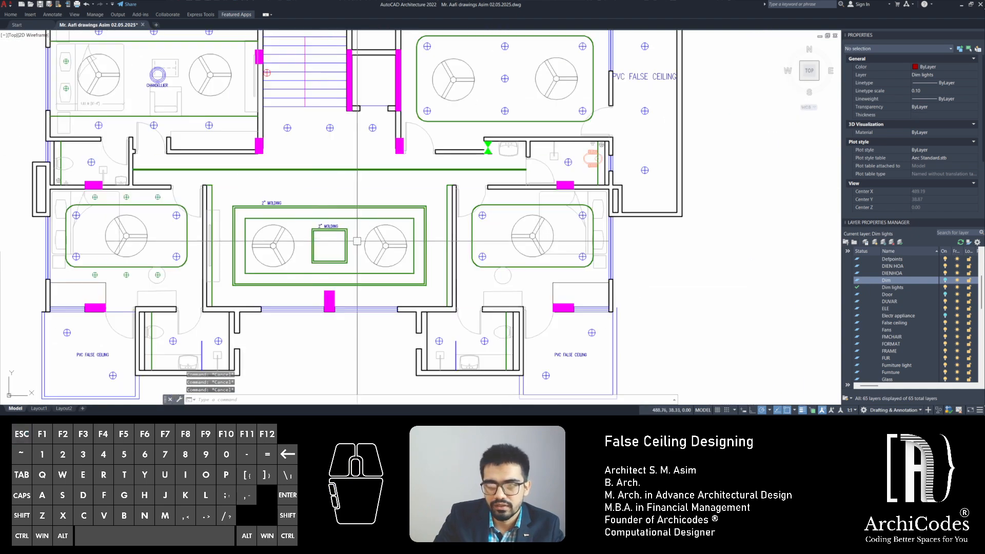
click(556, 353)
text(c)
key(space)
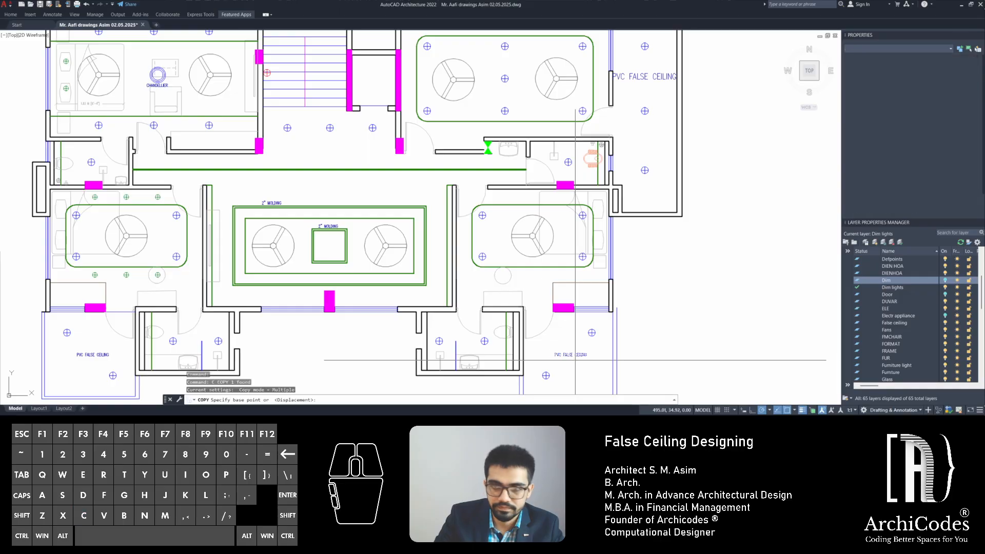
click(574, 359)
click(575, 359)
scroll(273, 245, up, 4)
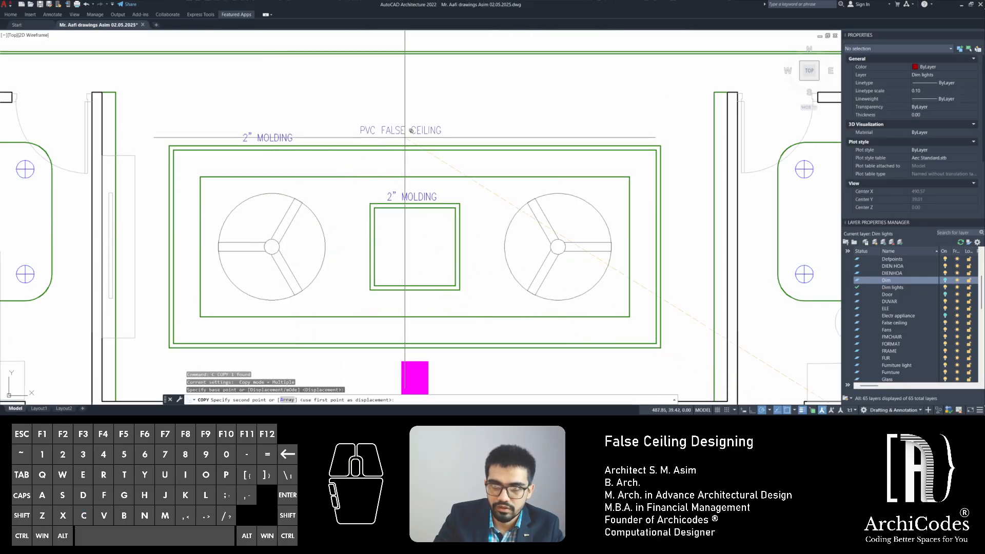
scroll(403, 158, up, 4)
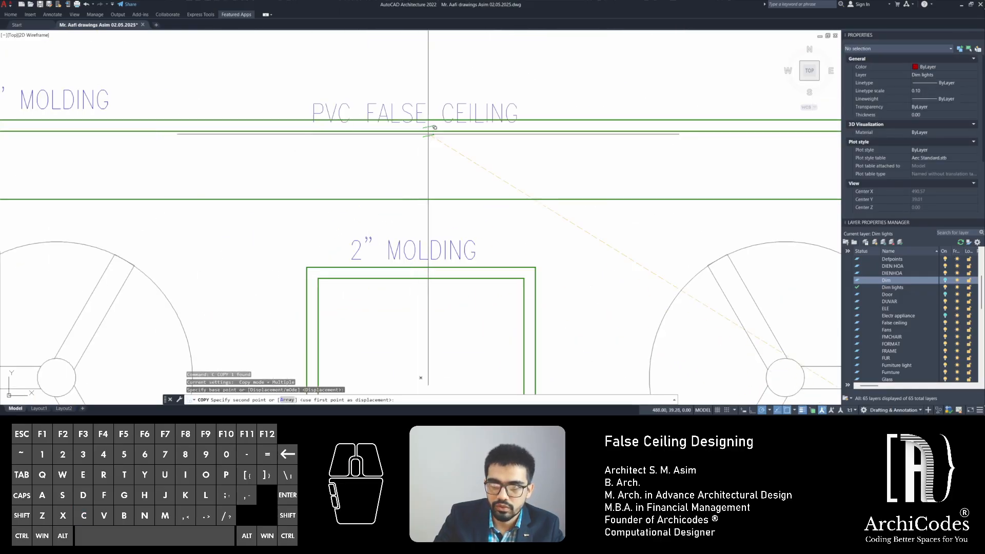
click(404, 104)
key(Escape)
Change the copied label's text to CONCEALED LIGHTING
double_click(405, 104)
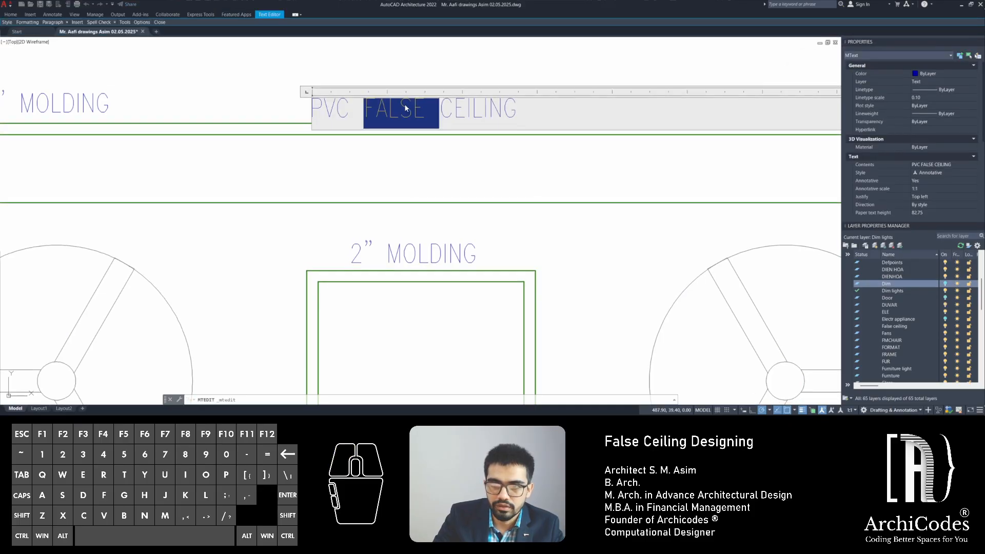
text(CONCE)
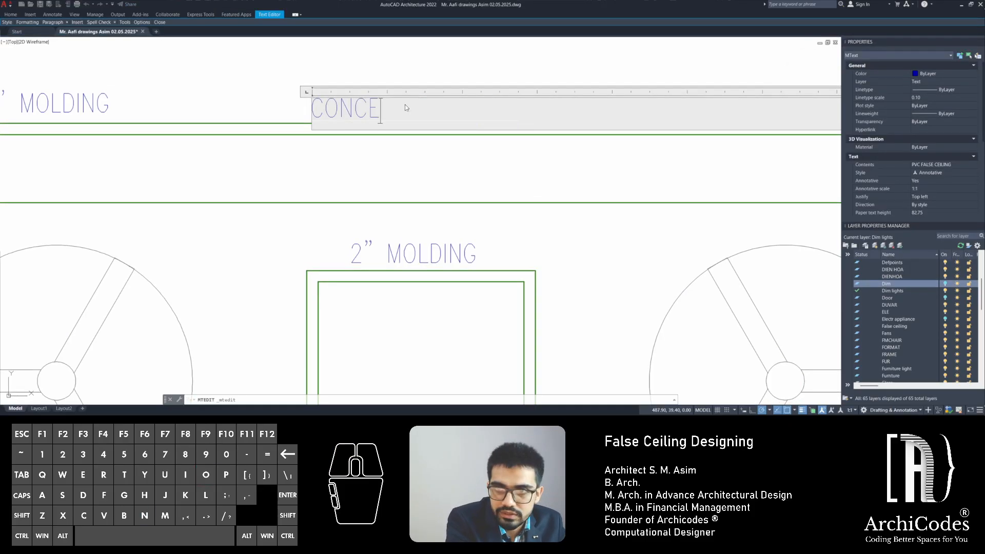
text(ALED LIGHTING)
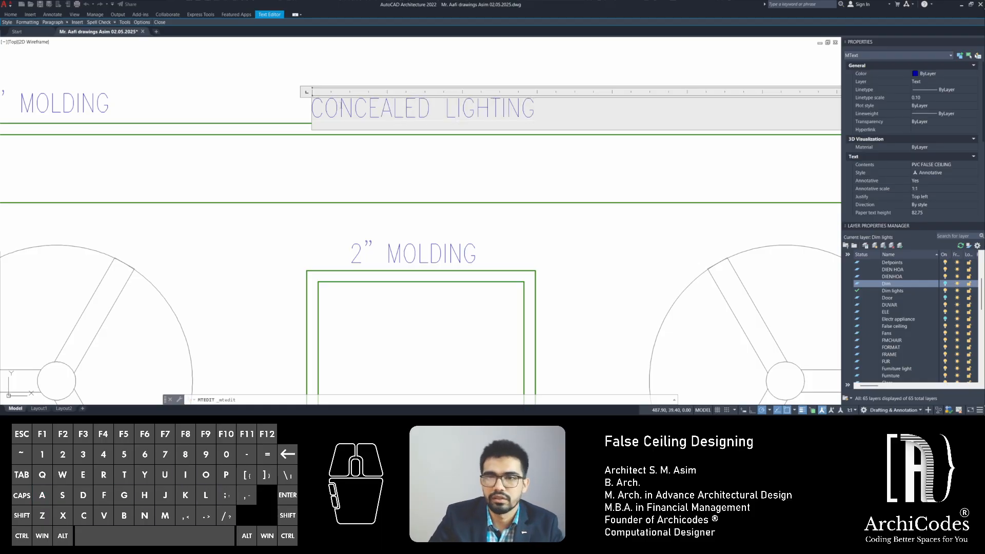
click(343, 77)
key(Escape)
Copy the CONCEALED LIGHTING label down onto the upper edge of the single rectangle around the fans
click(354, 102)
middle_drag(355, 98, 378, 76)
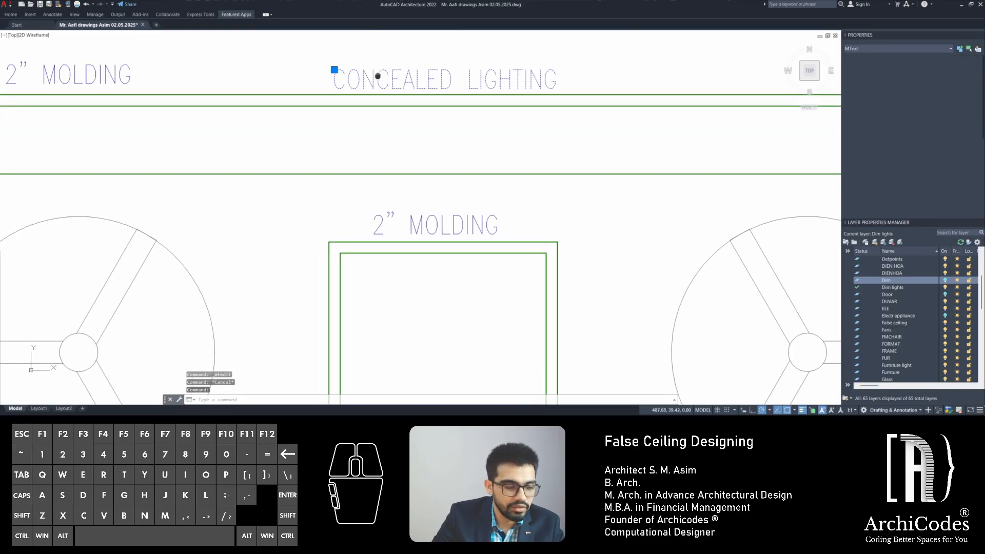
text(c)
key(space)
click(334, 69)
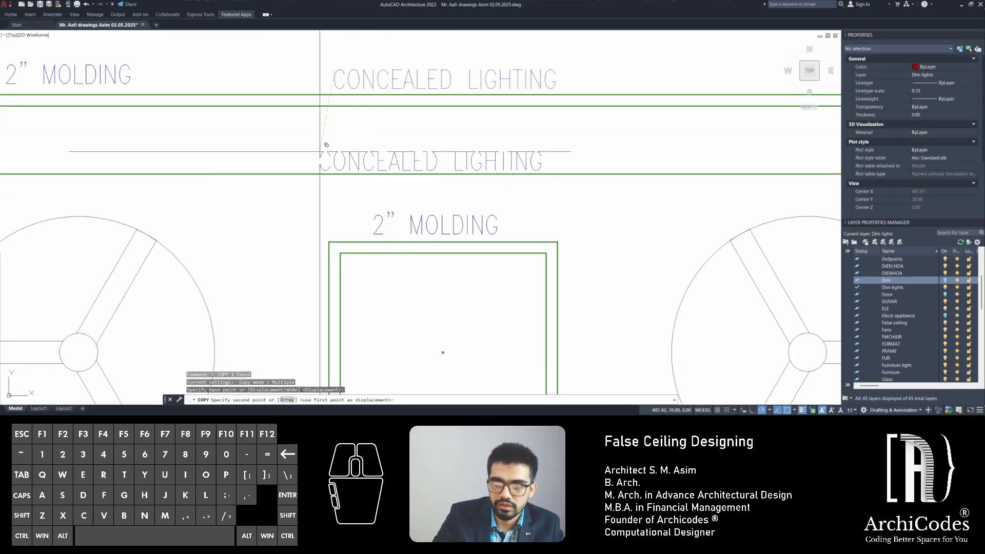
click(320, 151)
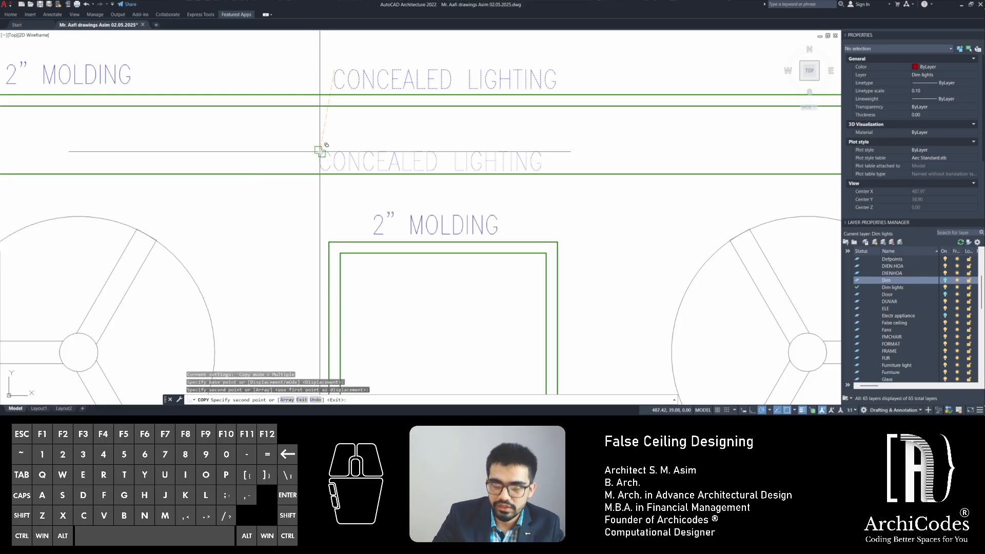
key(Escape)
Move the upper CONCEALED LIGHTING label to the right, just inside the outer double rectangle's top edge
middle_drag(375, 78, 407, 57)
text(m)
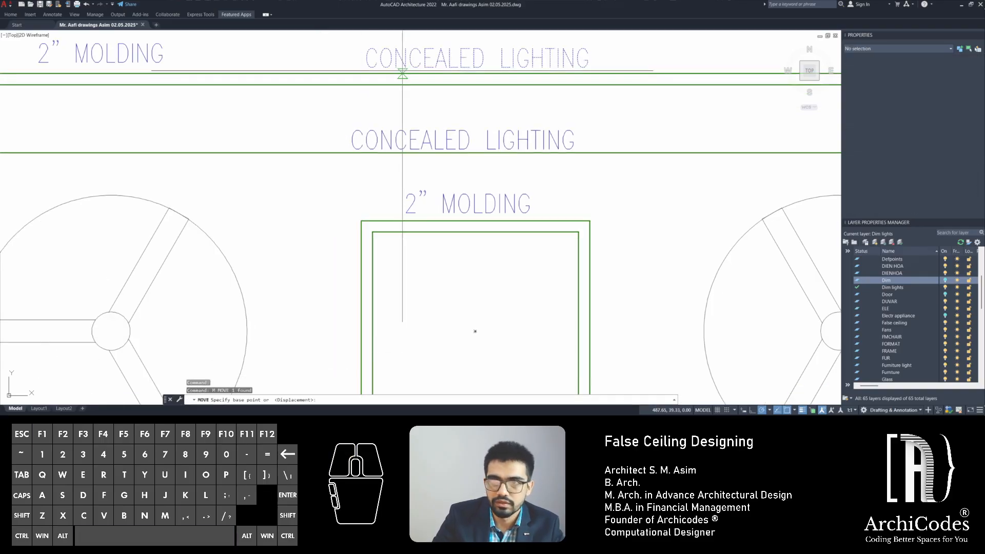
key(space)
click(366, 48)
click(544, 87)
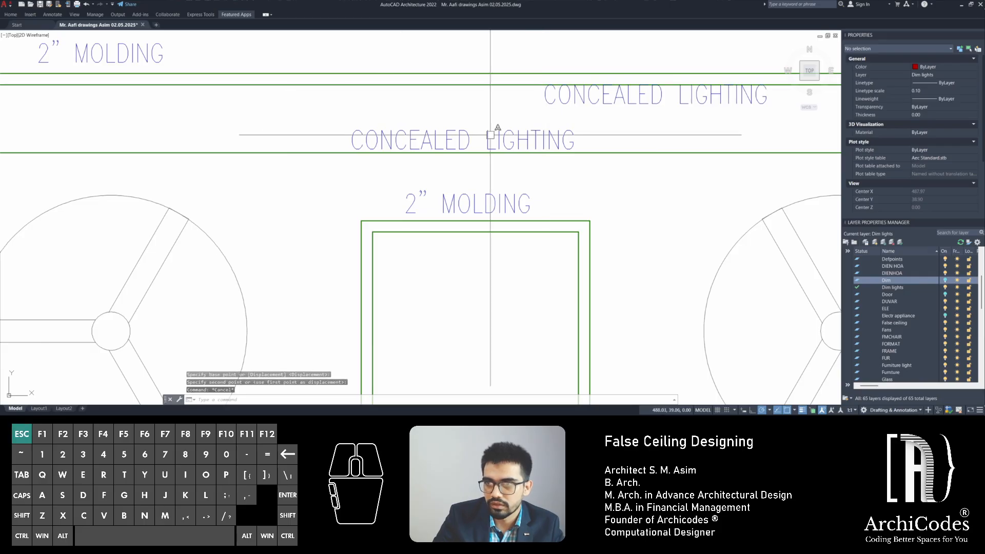
Copy the CONCEALED LIGHTING label above the central panel to the lower edge of the small central double rectangle
click(426, 138)
text(c)
key(space)
scroll(512, 130, down, 1)
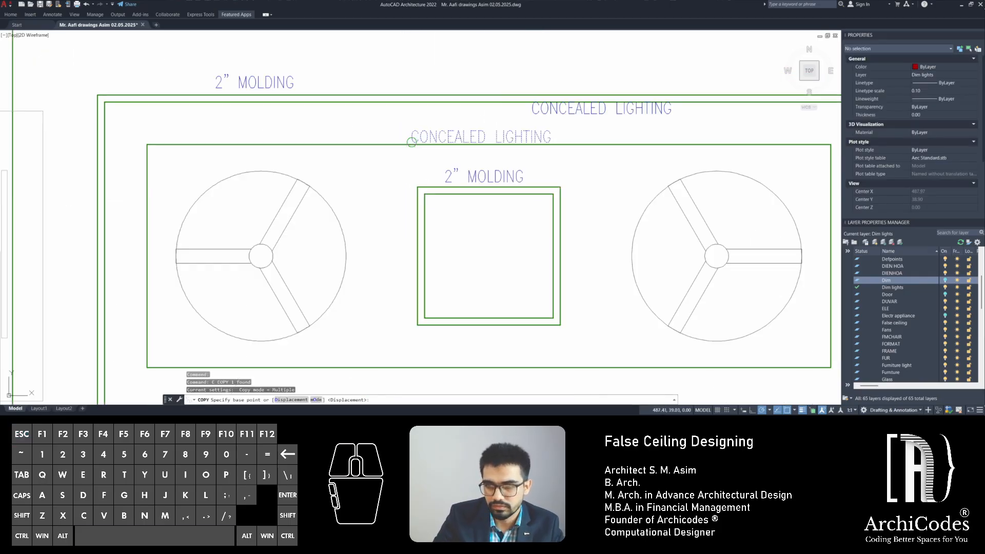
click(411, 141)
middle_drag(444, 207, 413, 130)
scroll(402, 213, up, 1)
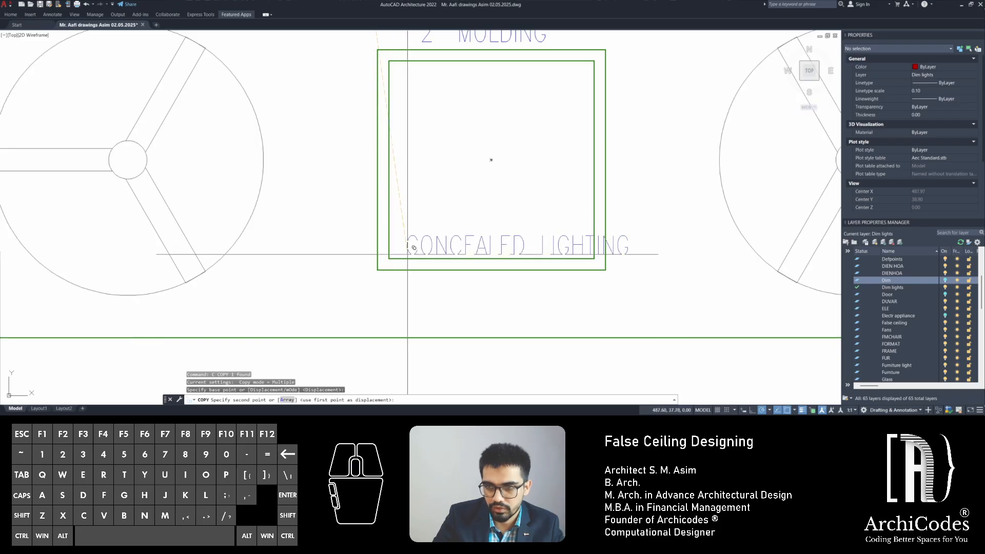
click(397, 254)
key(Escape)
key(Escape)
key(Escape)
Copy the CONCEALED LIGHTING label to the upper end of the green strip along the middle room's left wall
scroll(563, 201, down, 1)
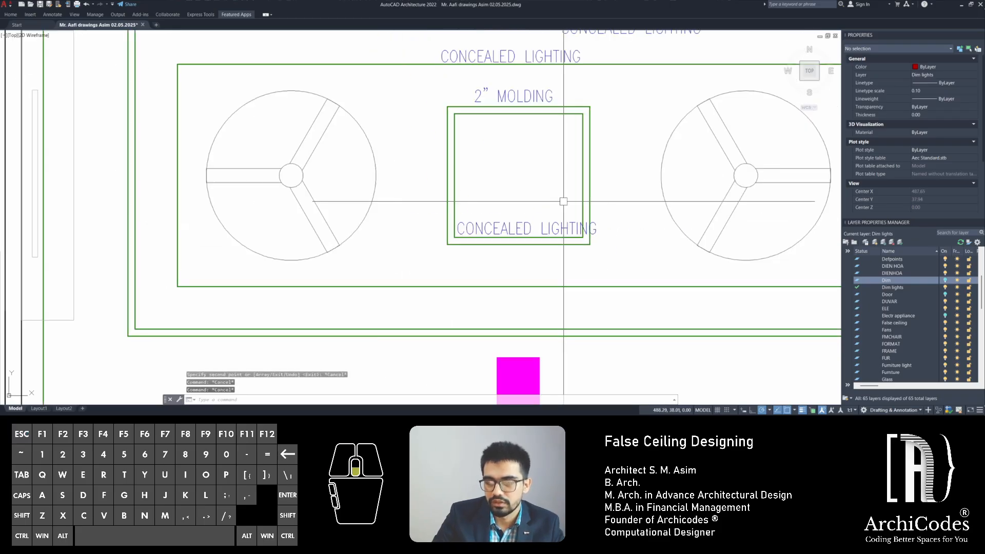
middle_drag(551, 201, 415, 205)
scroll(416, 205, down, 4)
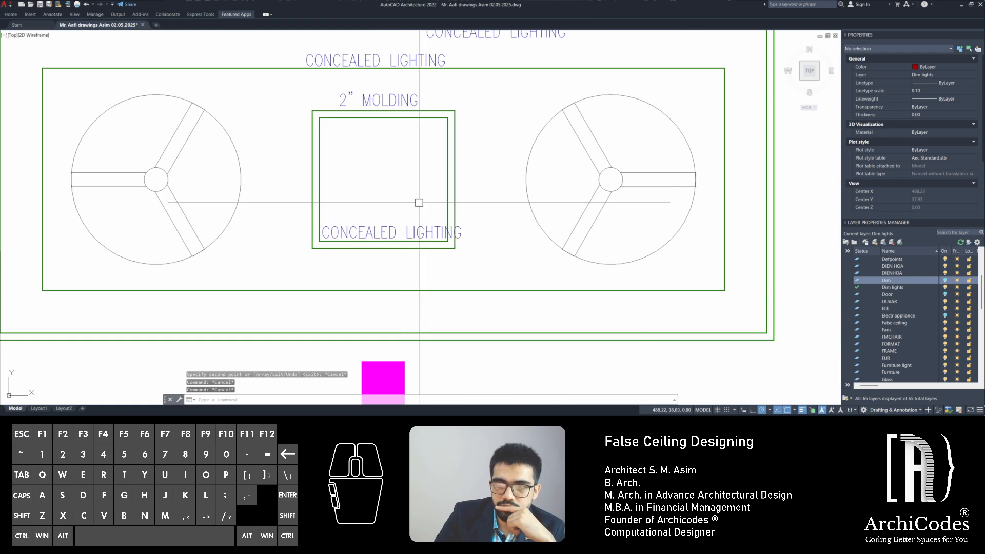
scroll(431, 211, up, 2)
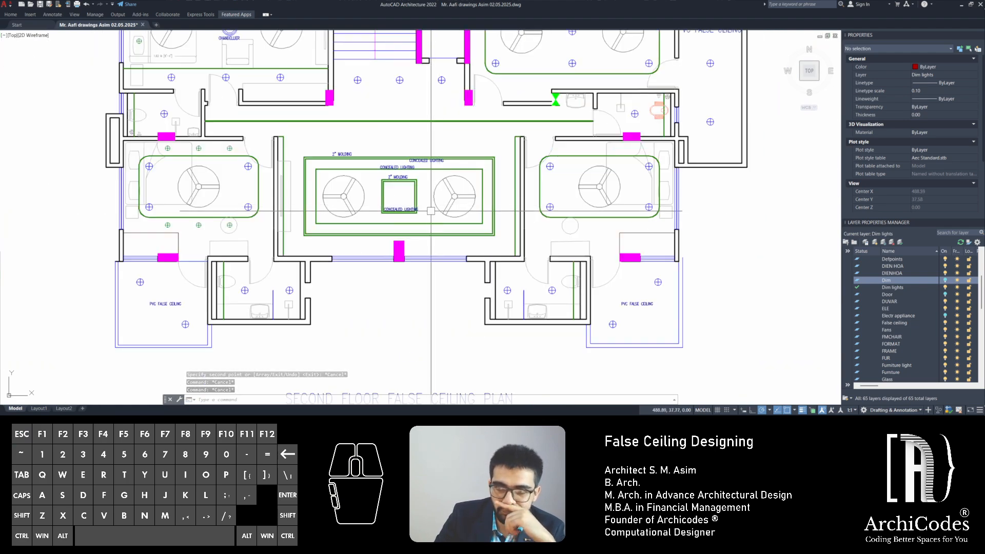
scroll(366, 197, up, 2)
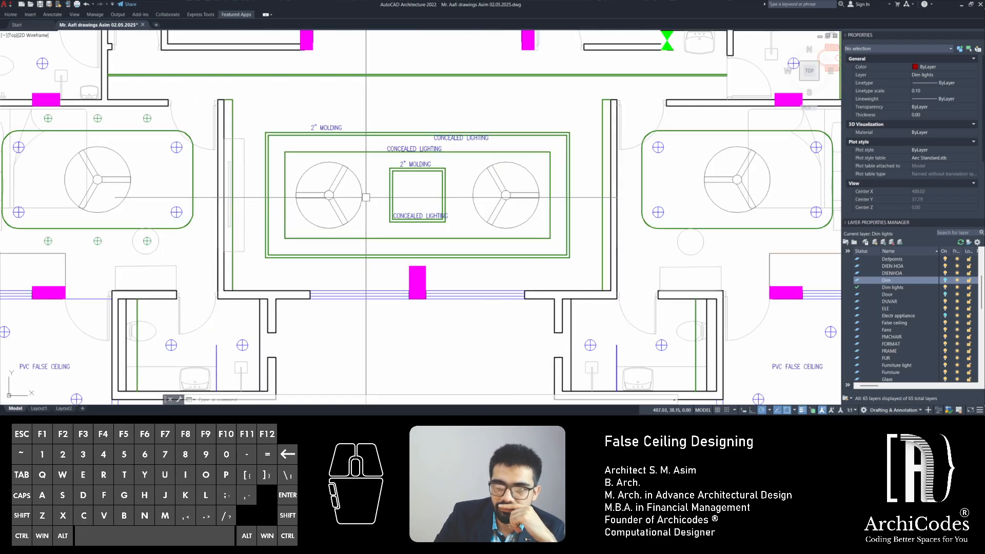
scroll(397, 149, up, 2)
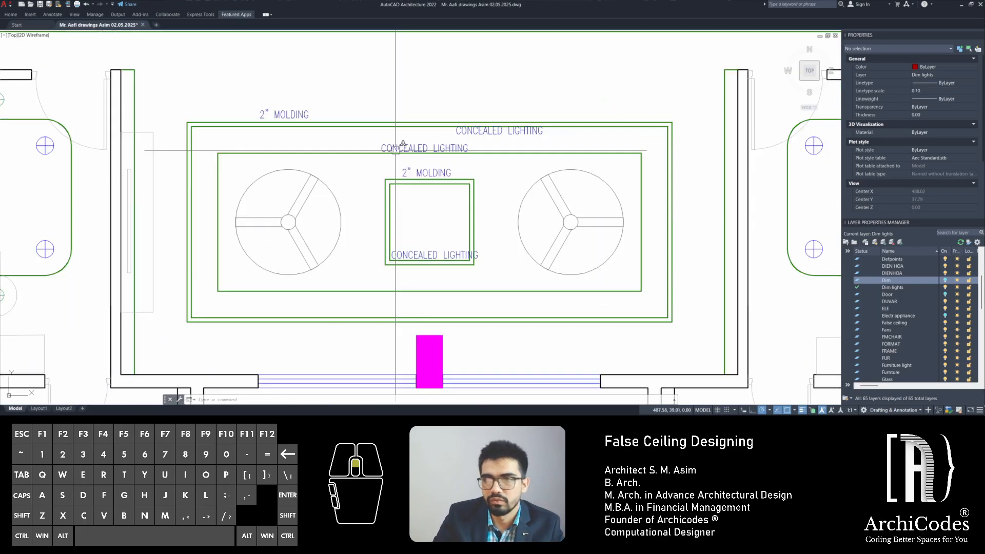
click(380, 149)
text(c)
key(Return)
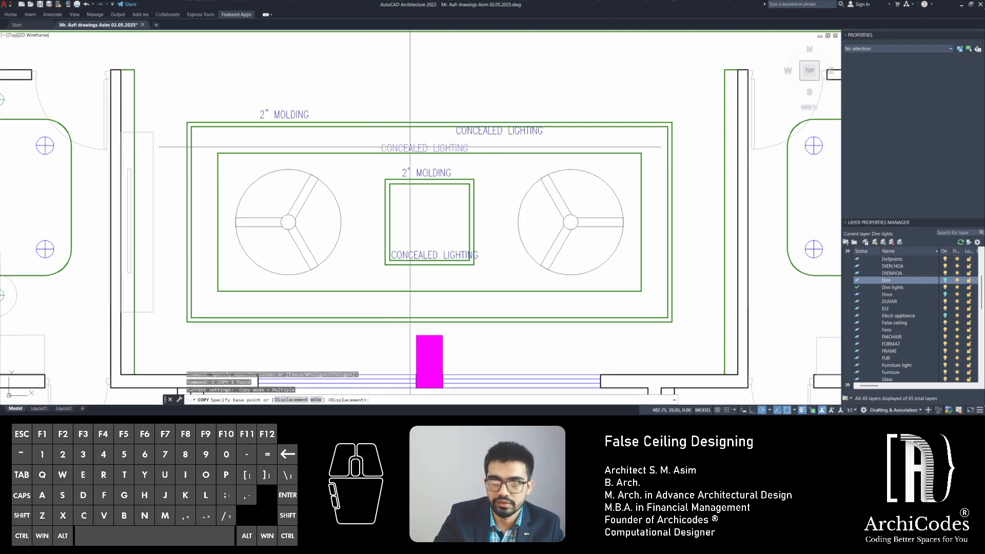
click(380, 149)
scroll(121, 54, up, 3)
click(184, 117)
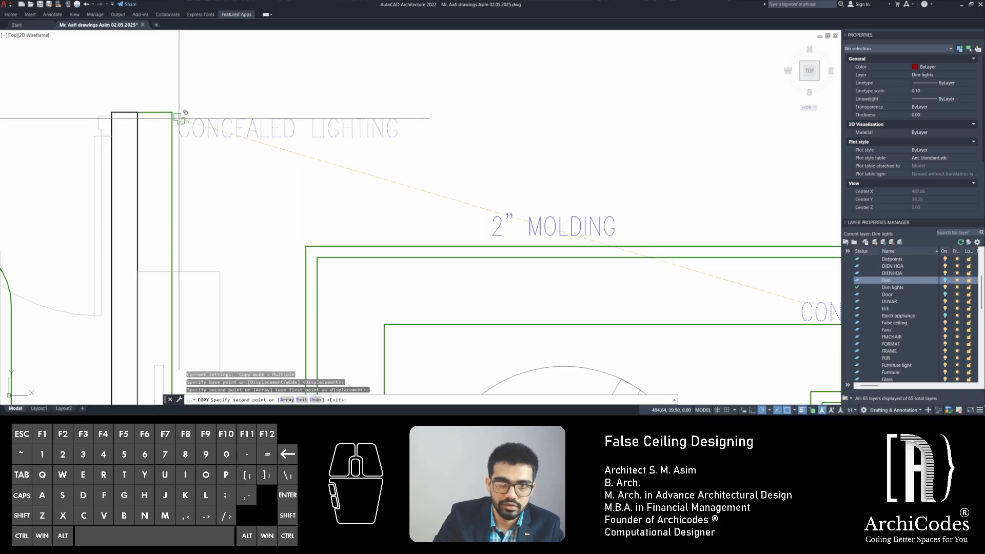
Place another CONCEALED LIGHTING copy beside the upper end of the green strip along the room's right wall
scroll(164, 139, down, 2)
scroll(637, 137, up, 2)
middle_drag(707, 148, 340, 152)
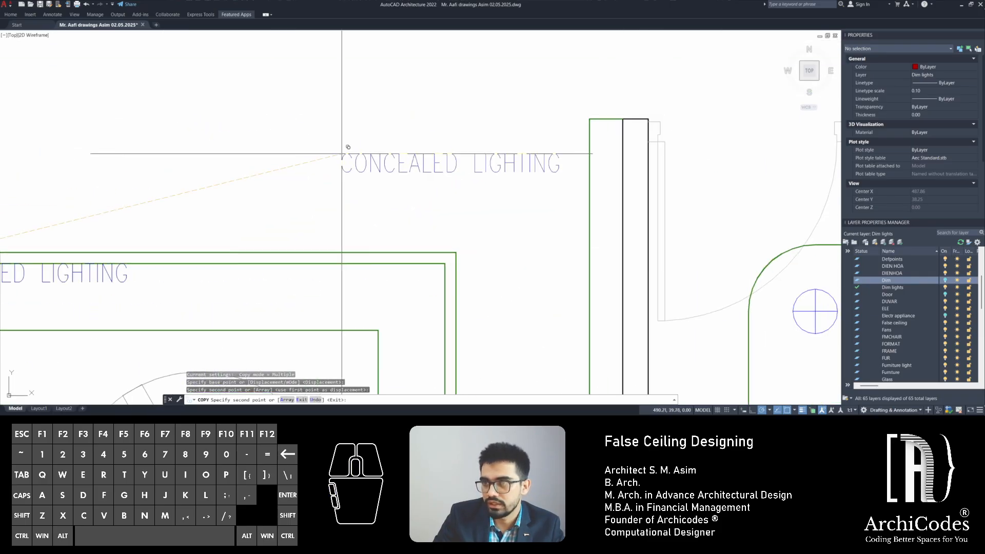
click(363, 134)
scroll(361, 143, down, 3)
key(Escape)
key(Escape)
key(Escape)
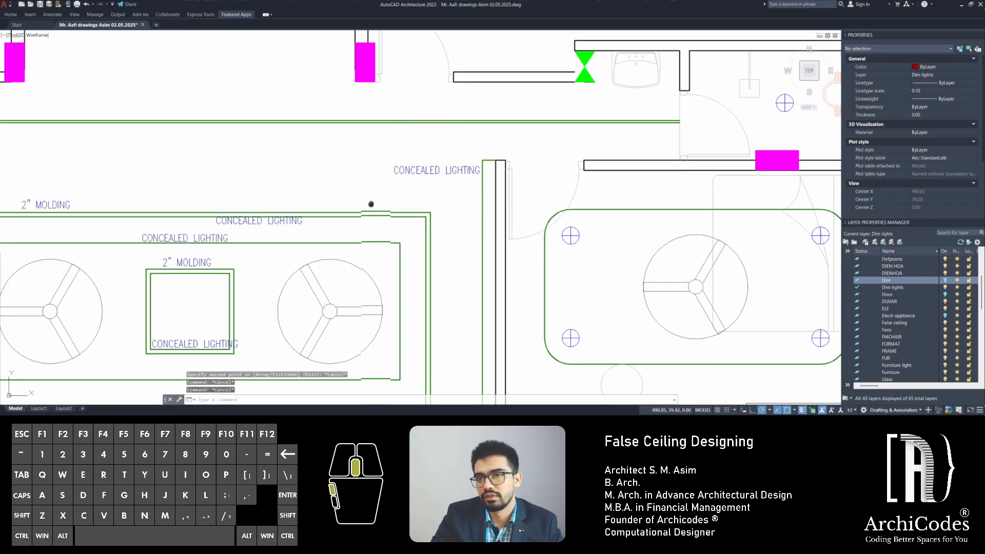
Draw a leader line from the right wall's CONCEALED LIGHTING label to the green strip, with one short arrowhead stroke
middle_drag(369, 205, 412, 187)
key(l)
key(Return)
scroll(502, 170, up, 3)
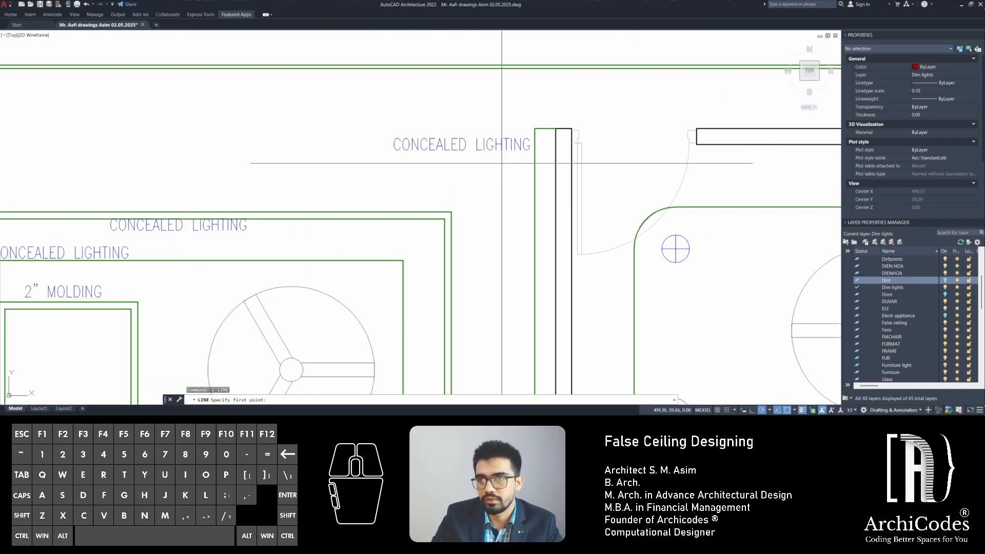
click(489, 158)
click(535, 184)
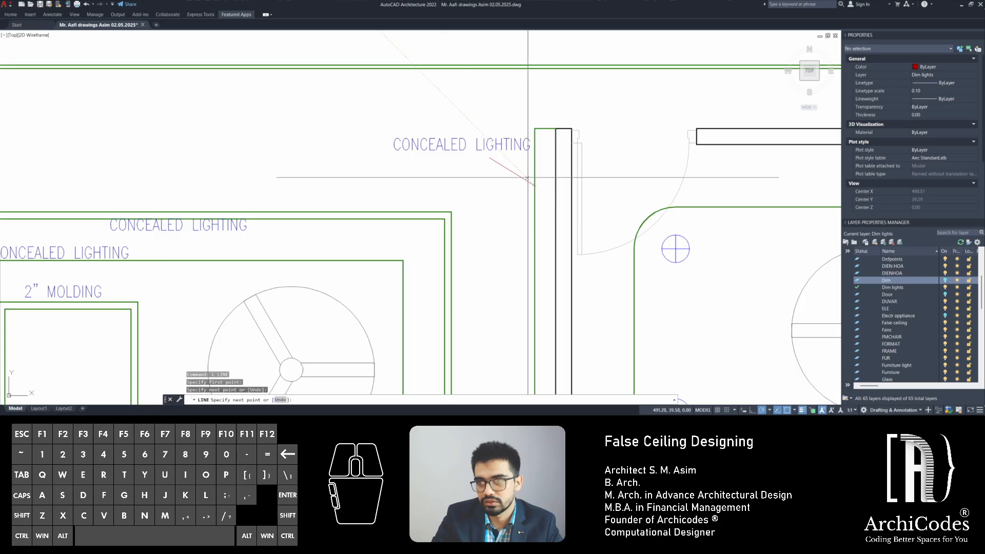
scroll(529, 172, up, 2)
click(528, 173)
key(Return)
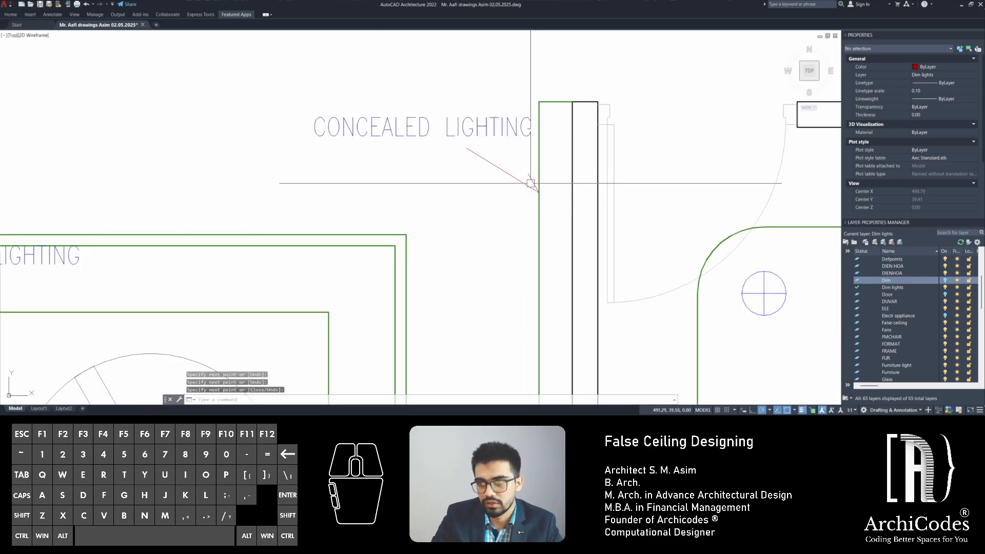
Mirror the short arrowhead stroke about the leader line, keeping the original
click(531, 179)
text(mi)
key(space)
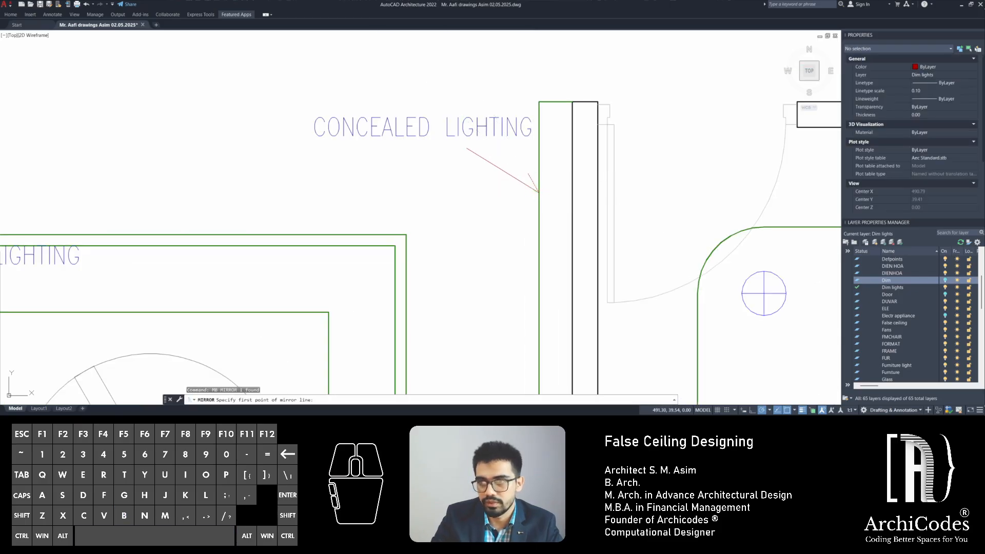
click(537, 192)
click(511, 175)
key(Escape)
key(Escape)
key(Escape)
Examine the middle room's ceiling outlines and concealed lighting labels together with the surrounding rooms
scroll(512, 175, down, 6)
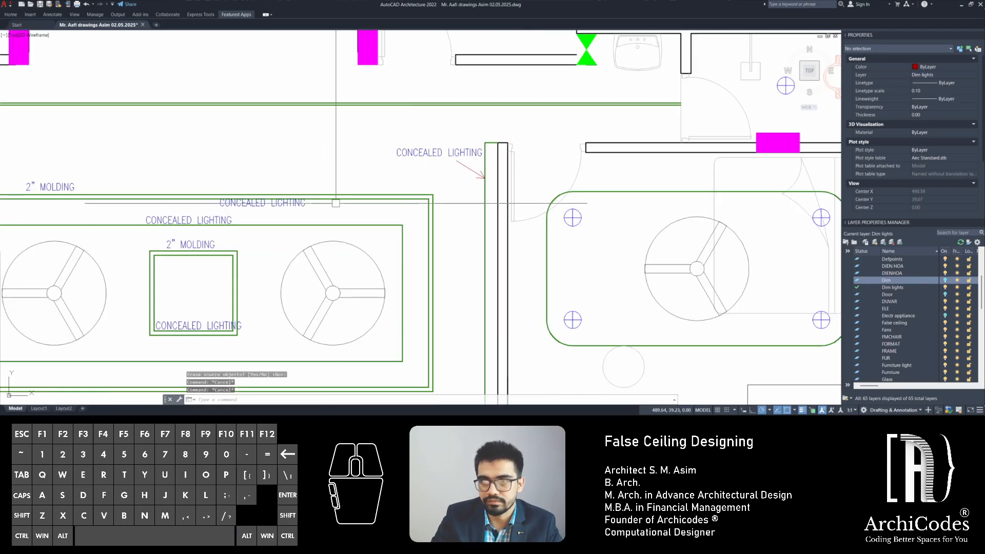
middle_drag(377, 182, 281, 170)
scroll(362, 202, up, 1)
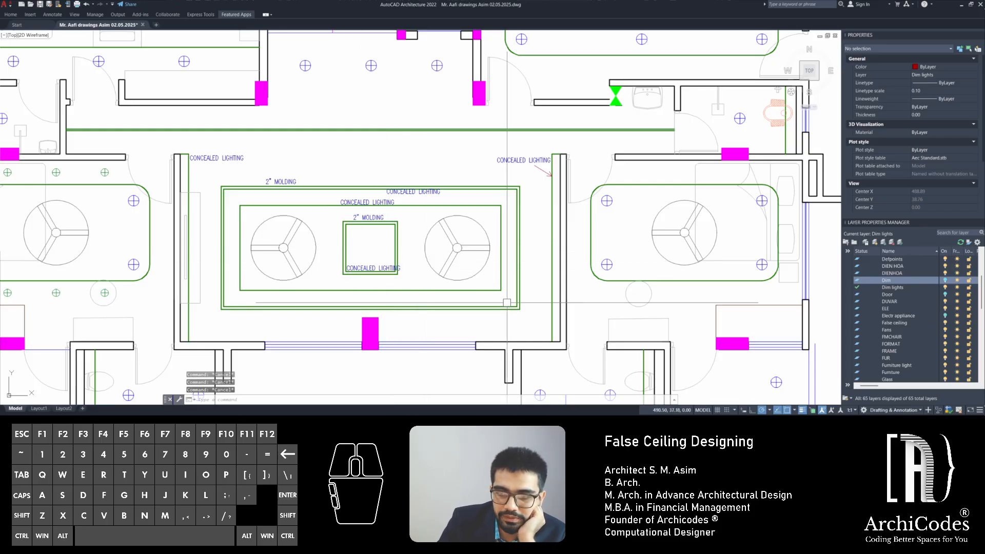
scroll(378, 261, up, 4)
scroll(361, 226, down, 1)
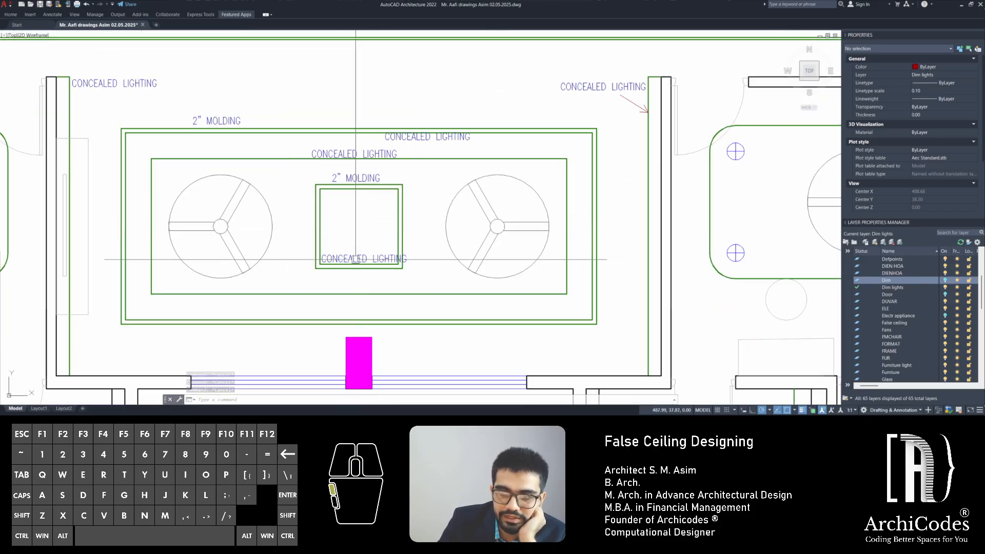
middle_drag(356, 259, 308, 250)
middle_drag(414, 315, 461, 278)
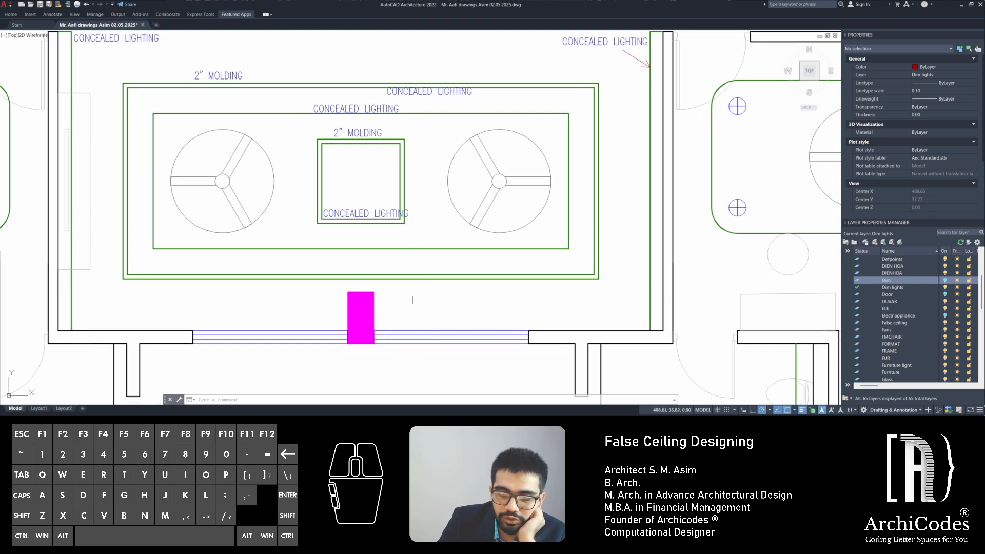
scroll(443, 310, down, 2)
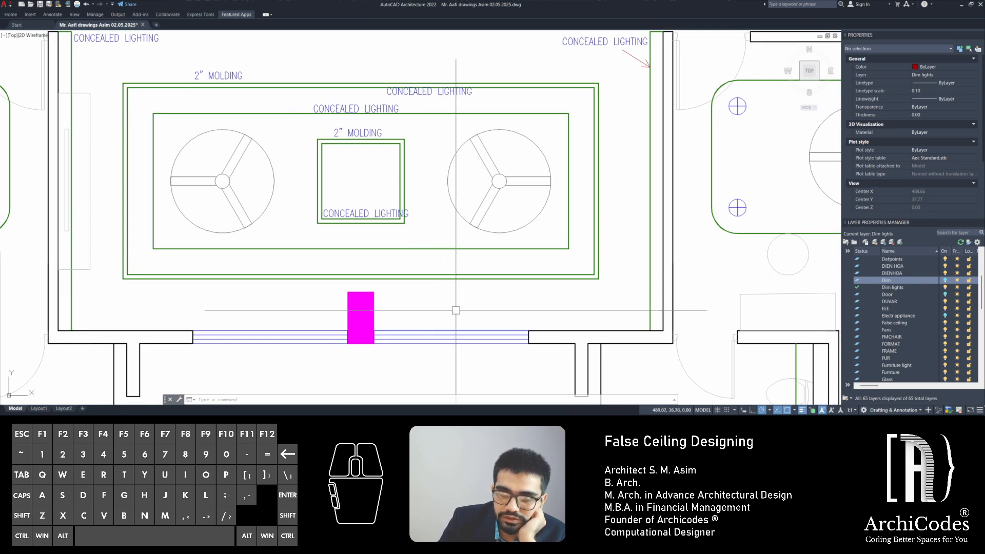
mouse_move(455, 313)
middle_down()
mouse_move(502, 306)
mouse_move(463, 277)
mouse_move(401, 266)
middle_up()
scroll(479, 298, down, 2)
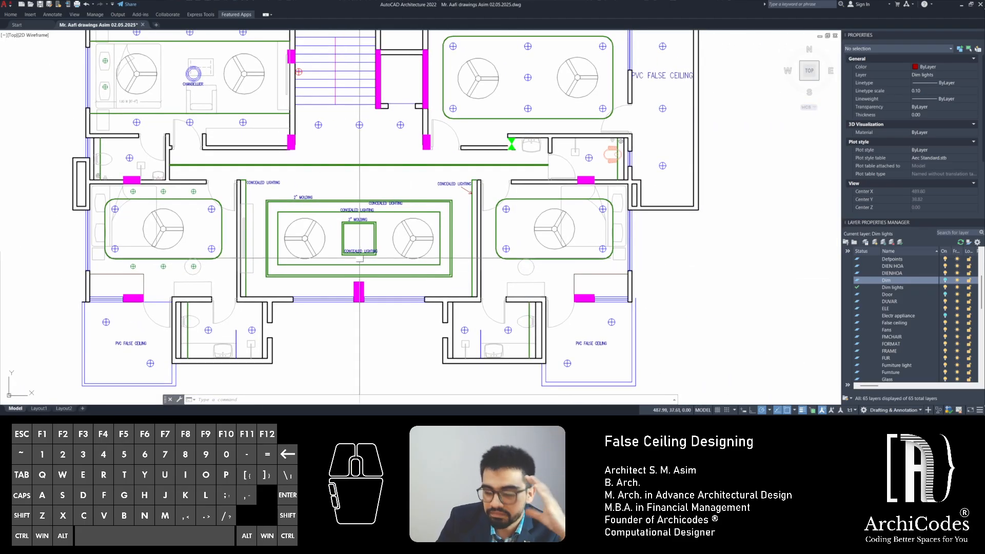
scroll(382, 264, up, 2)
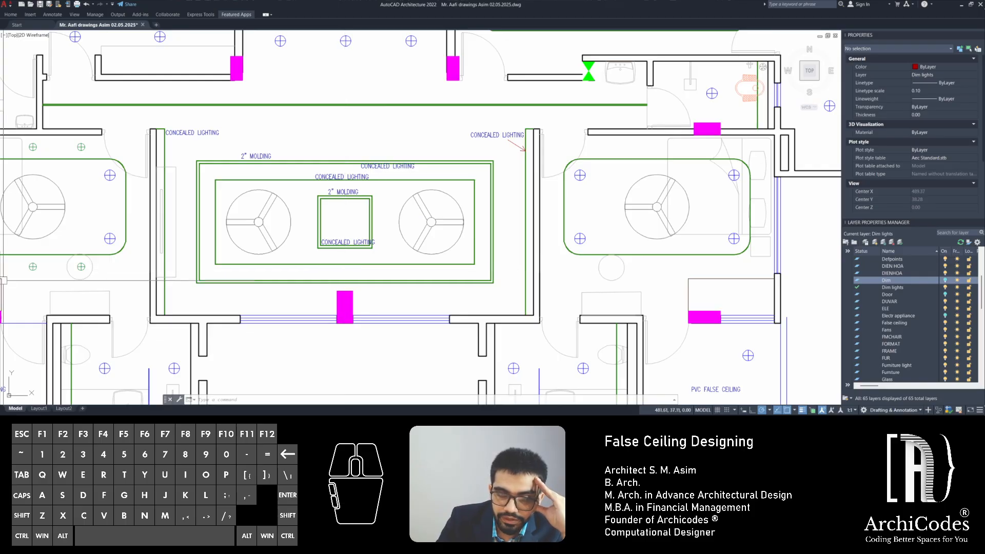
scroll(418, 250, down, 3)
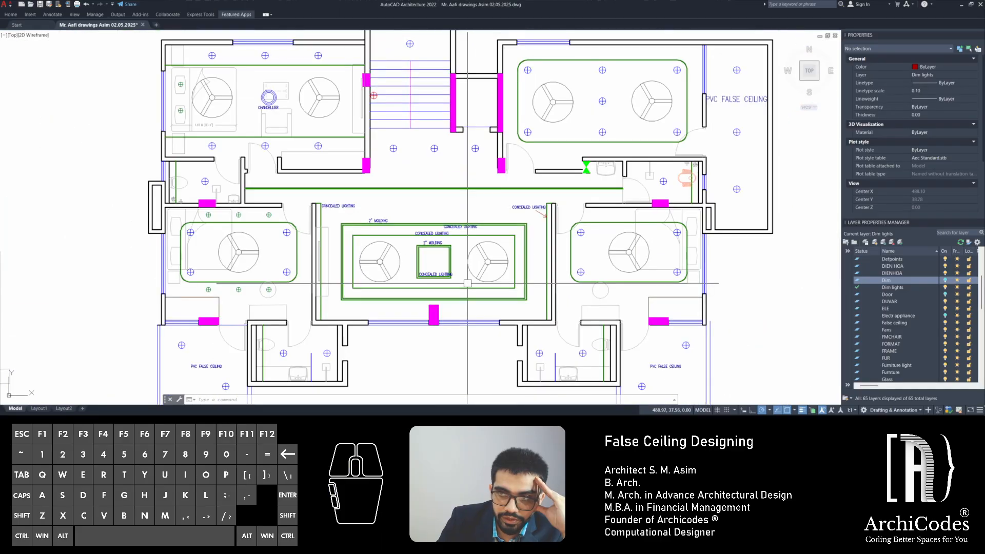
Check the second floor bedroom's reference image for the ceiling design, close it and return to the ceiling plan
middle_drag(451, 258, 369, 252)
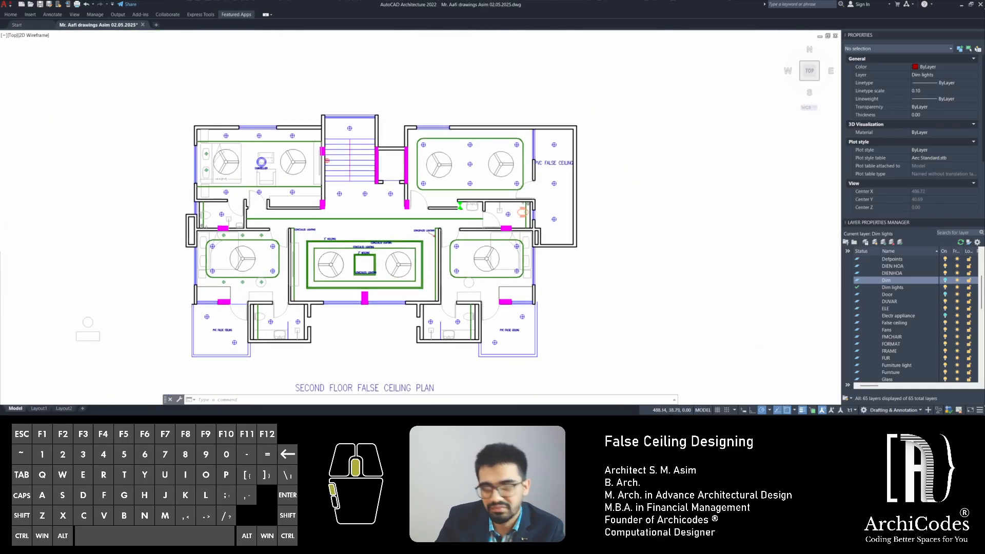
scroll(448, 264, up, 2)
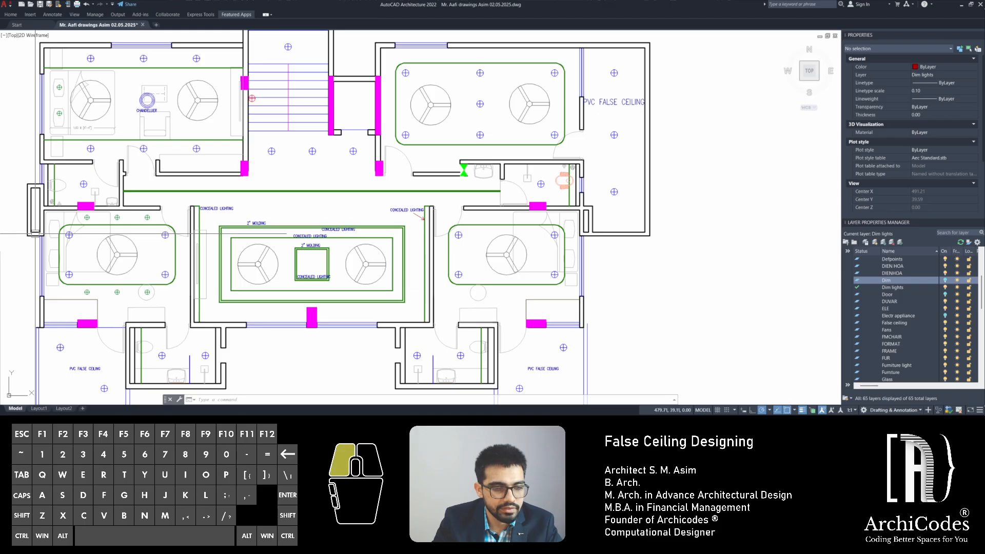
click(197, 399)
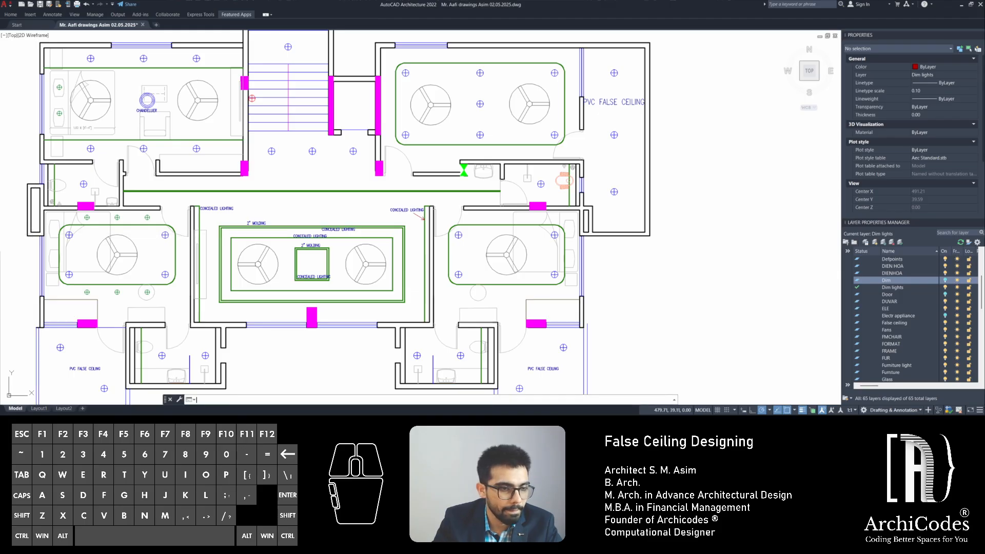
drag(234, 6, 340, 57)
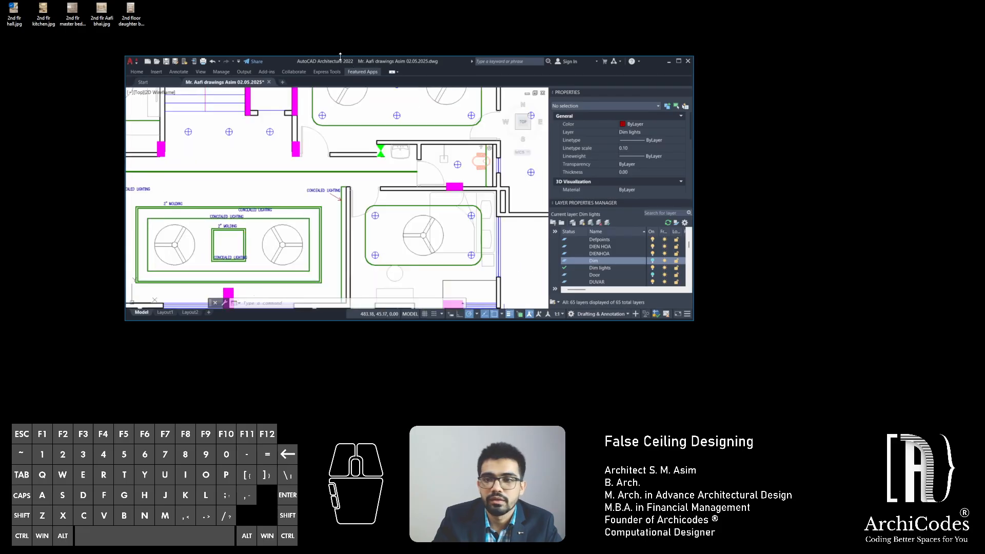
double_click(104, 14)
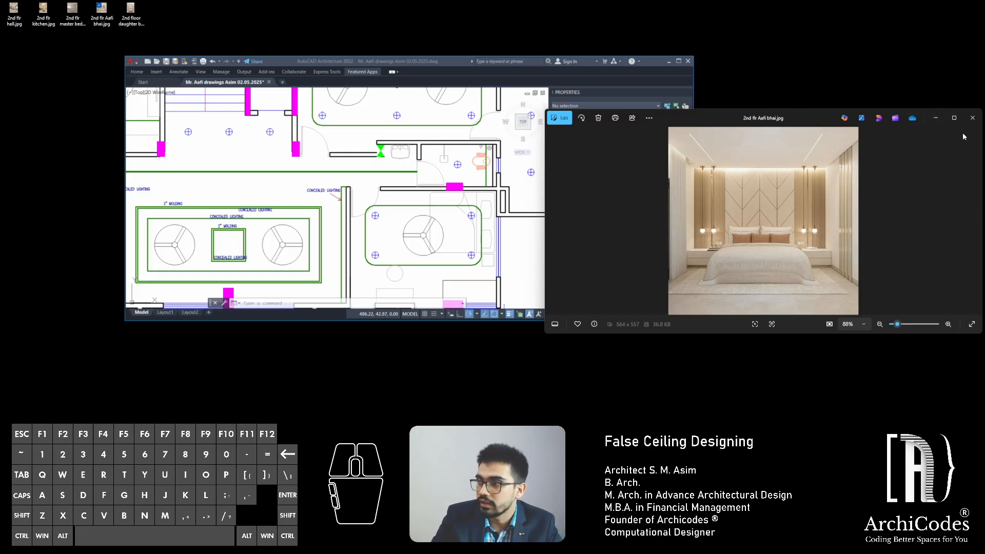
click(971, 118)
drag(339, 60, 375, 1)
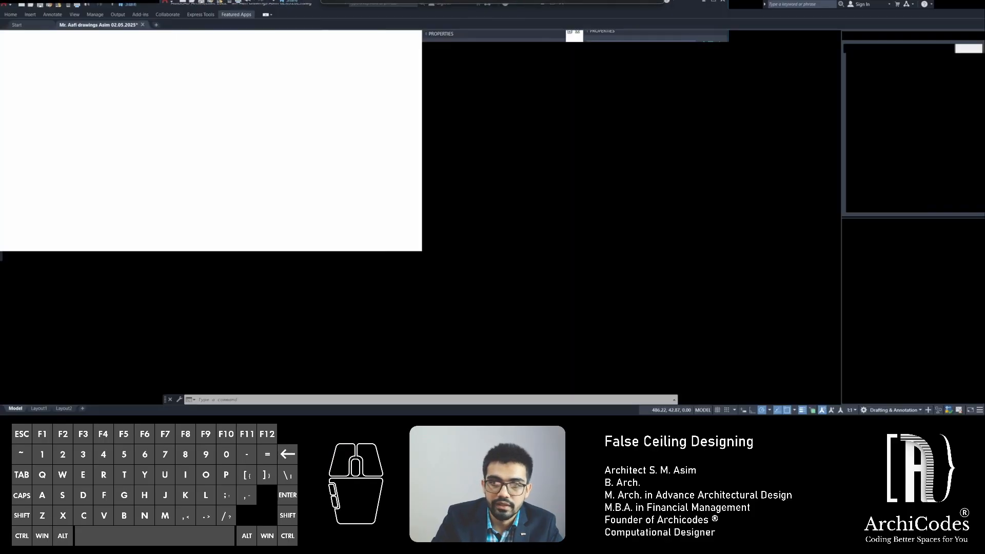
Draw a diagonal guide line from the outer moulding's lower-left corner to the lower end of the left wall's green strip
scroll(325, 219, up, 5)
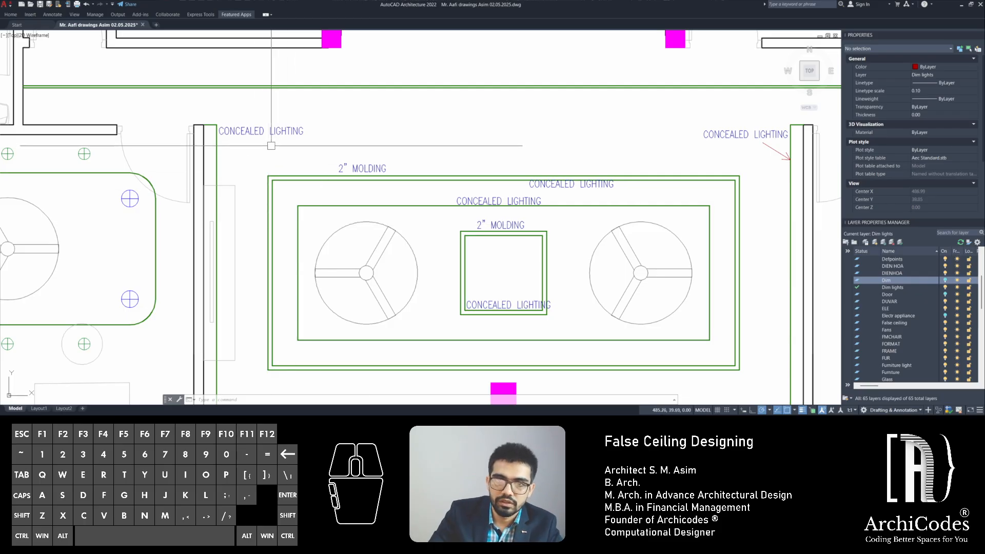
scroll(244, 302, down, 3)
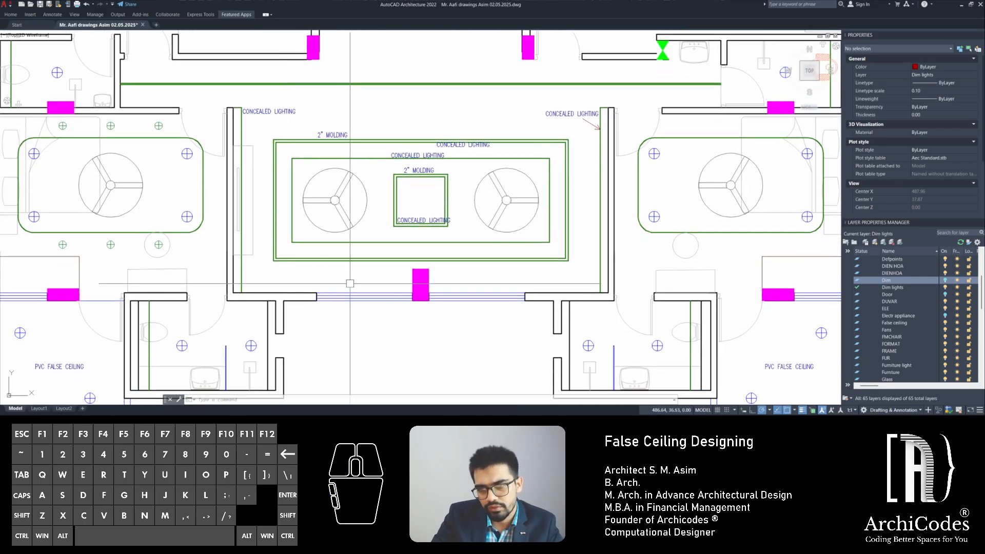
scroll(370, 277, up, 3)
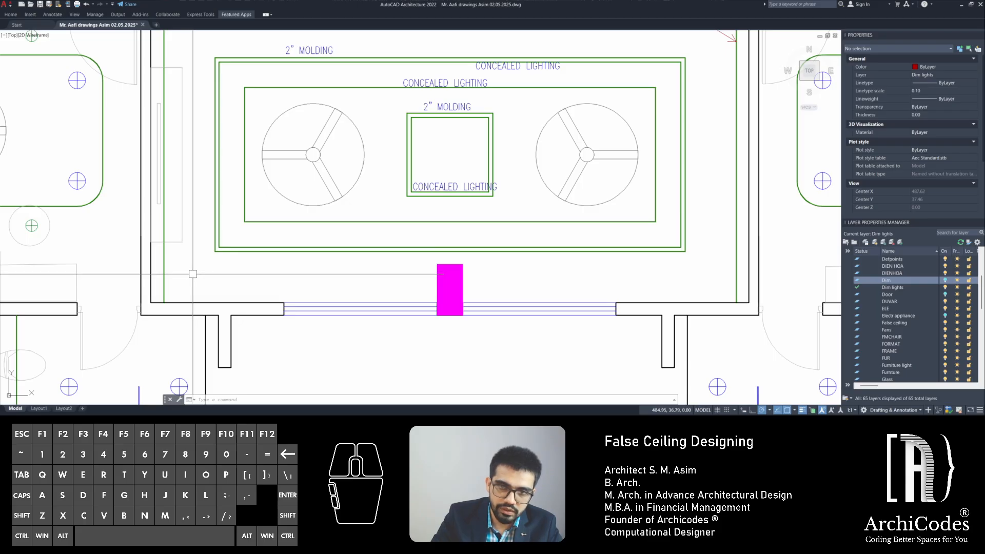
scroll(323, 276, down, 2)
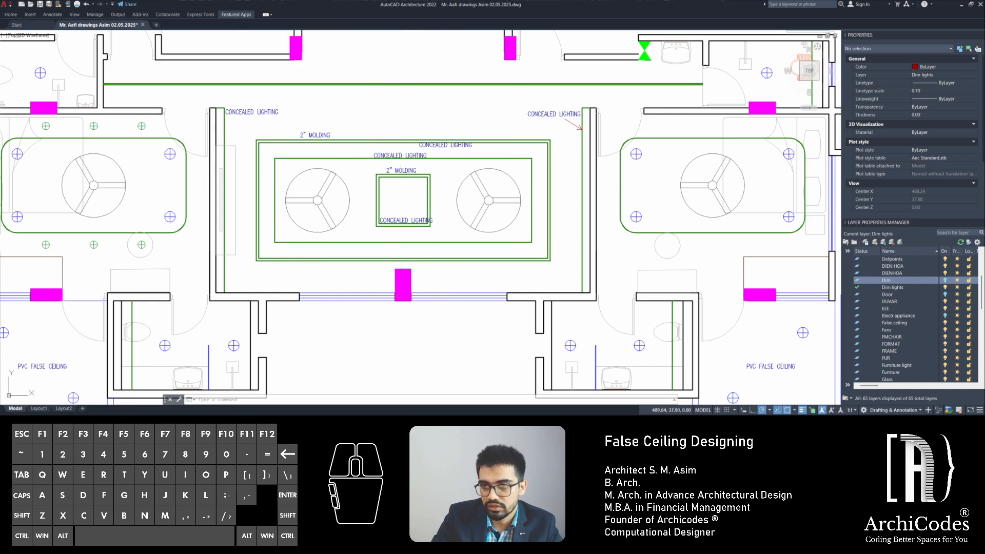
key(Escape)
key(Escape)
key(Escape)
scroll(275, 231, up, 3)
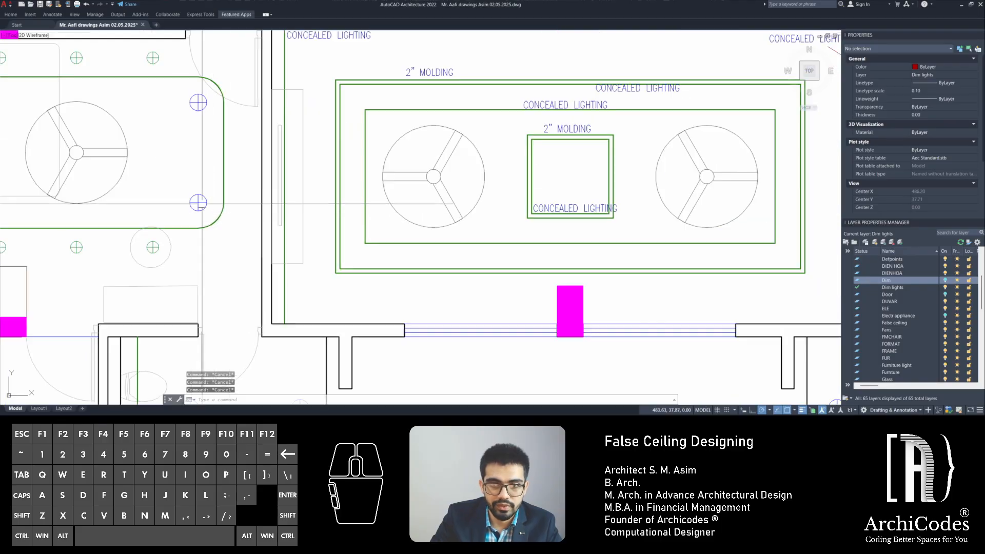
text(l)
key(Return)
scroll(335, 272, up, 2)
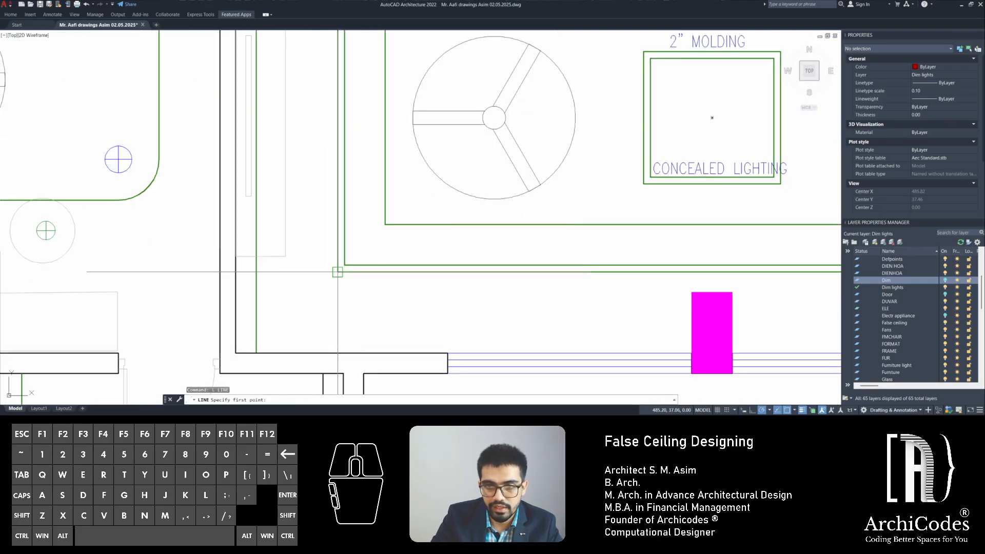
click(336, 272)
click(256, 352)
key(space)
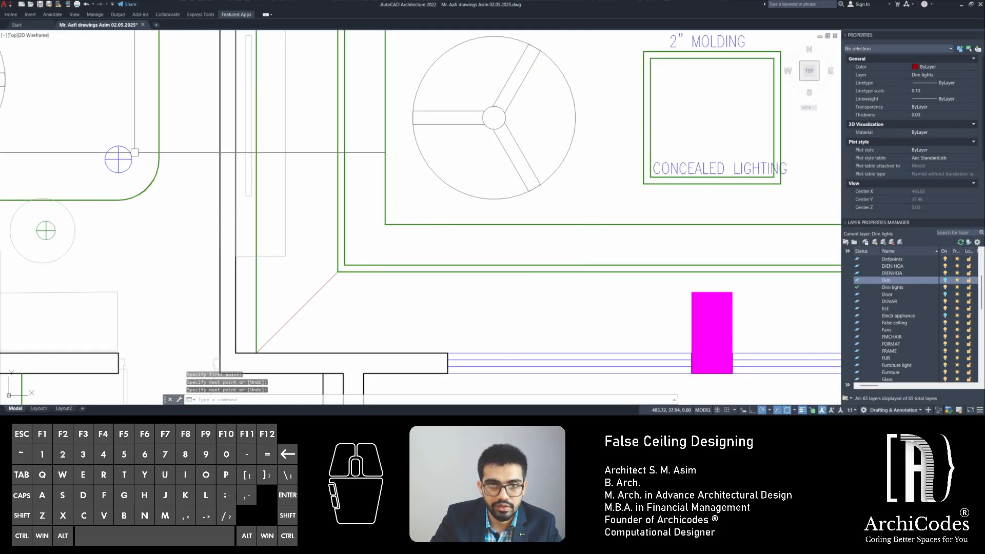
Copy a blue ceiling light from the left bedroom to the midpoint of the diagonal guide line
click(119, 155)
text(c)
key(space)
click(118, 159)
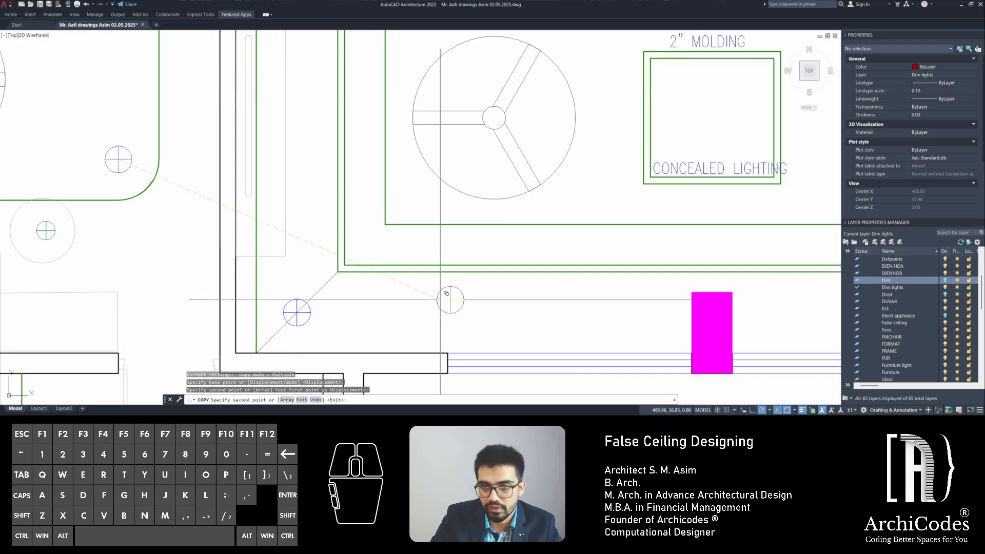
key(Escape)
key(Escape)
key(Escape)
scroll(343, 257, down, 5)
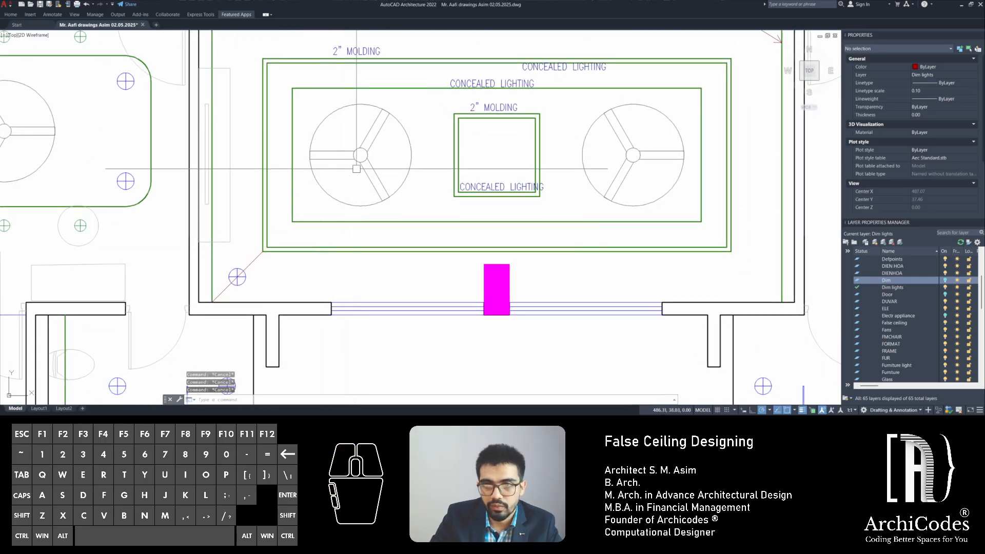
Draw a vertical guide line from the left fan's centre down past the middle room's window wall
text(l)
key(Return)
click(360, 155)
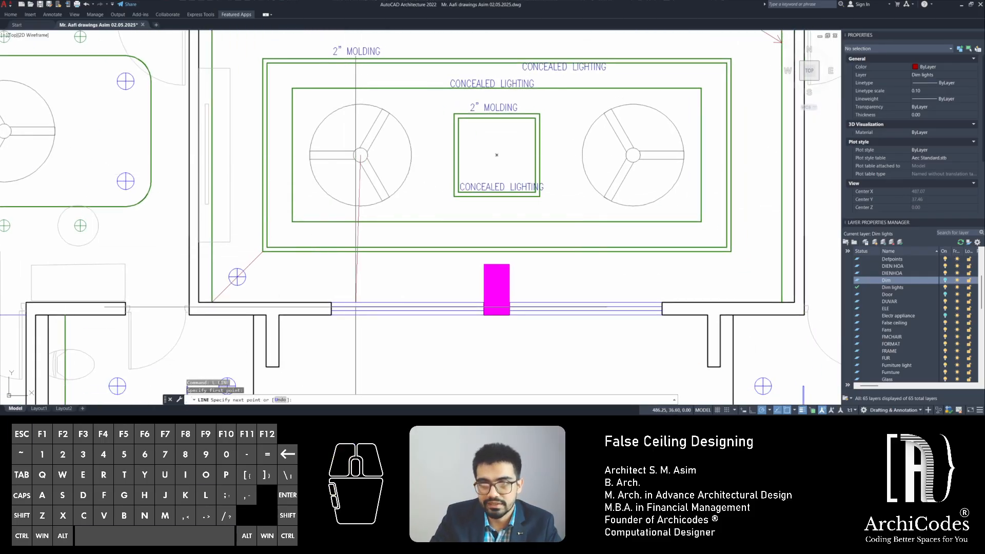
click(360, 338)
key(Escape)
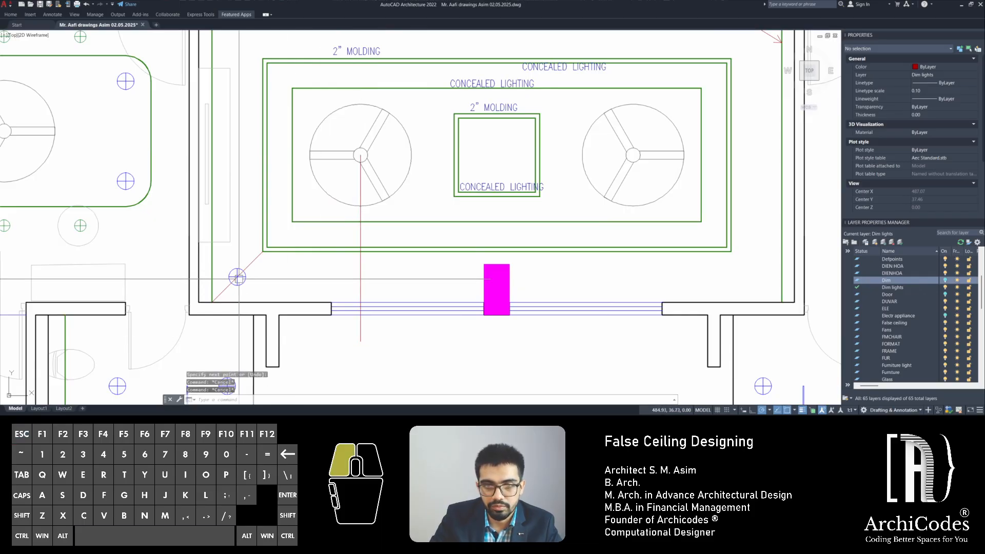
Copy the corner light horizontally onto the vertical guide line below the left fan
click(237, 277)
text(c)
key(Return)
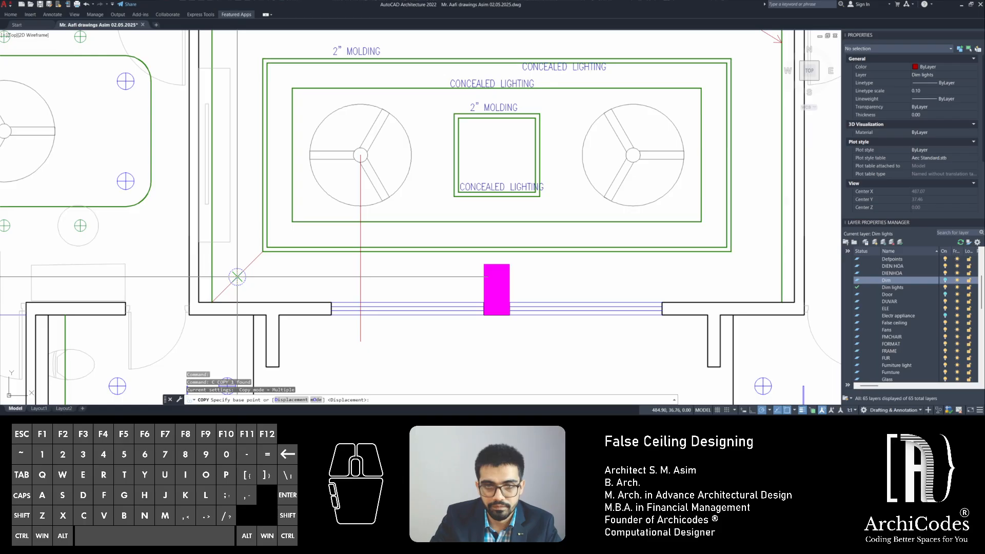
click(237, 277)
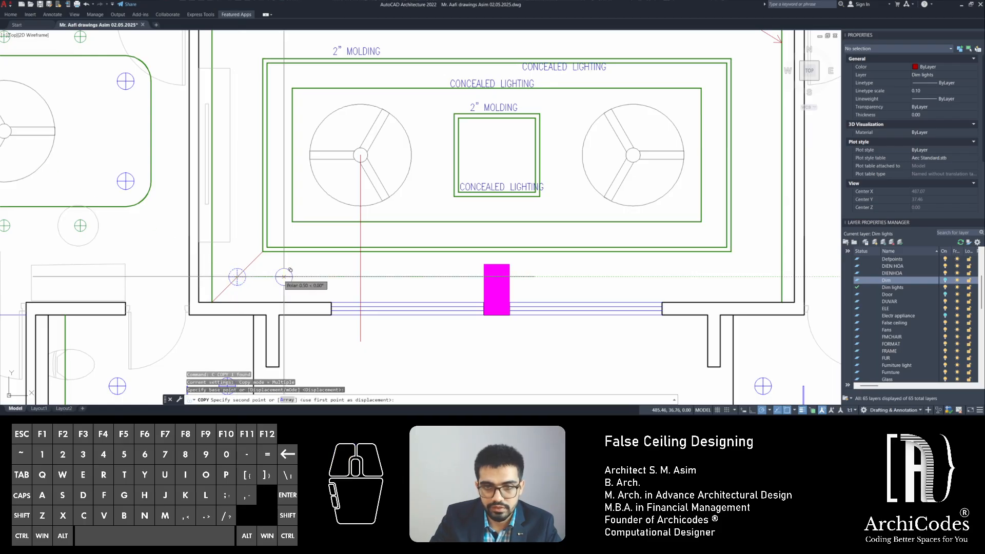
key(Escape)
key(Escape)
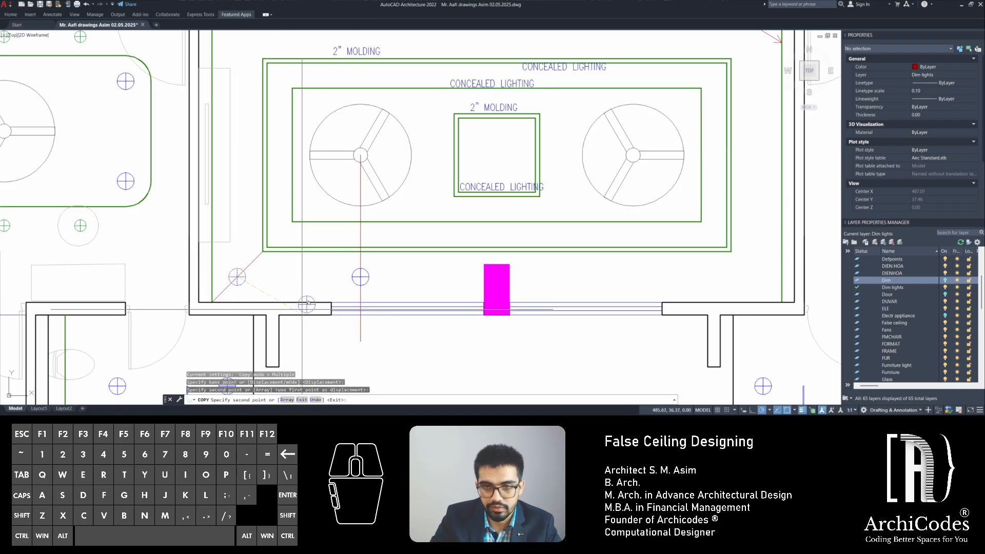
Delete the vertical and diagonal guide lines, keeping the two lights below the outer moulding
click(360, 277)
middle_drag(360, 277, 390, 295)
key(Delete)
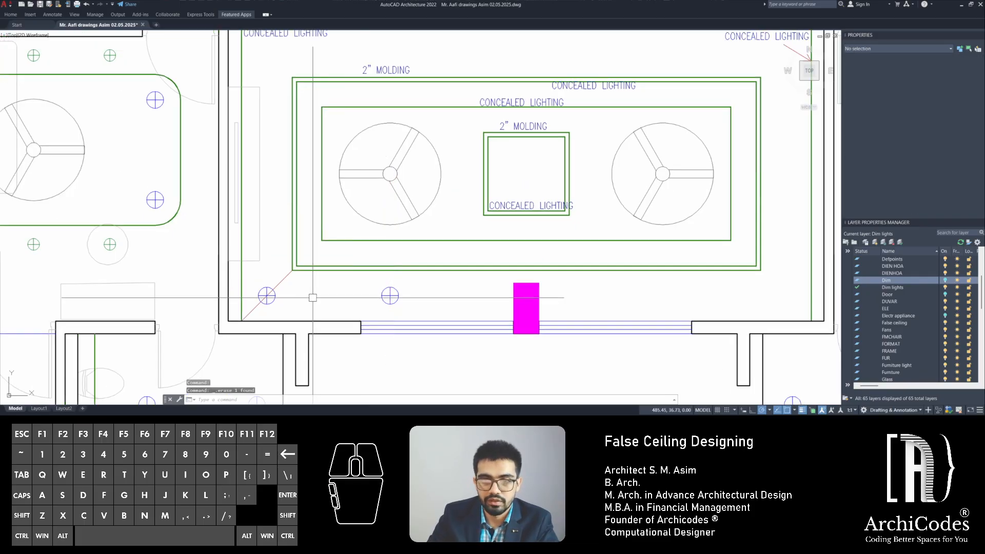
click(284, 281)
middle_drag(284, 281, 326, 290)
key(Escape)
key(Escape)
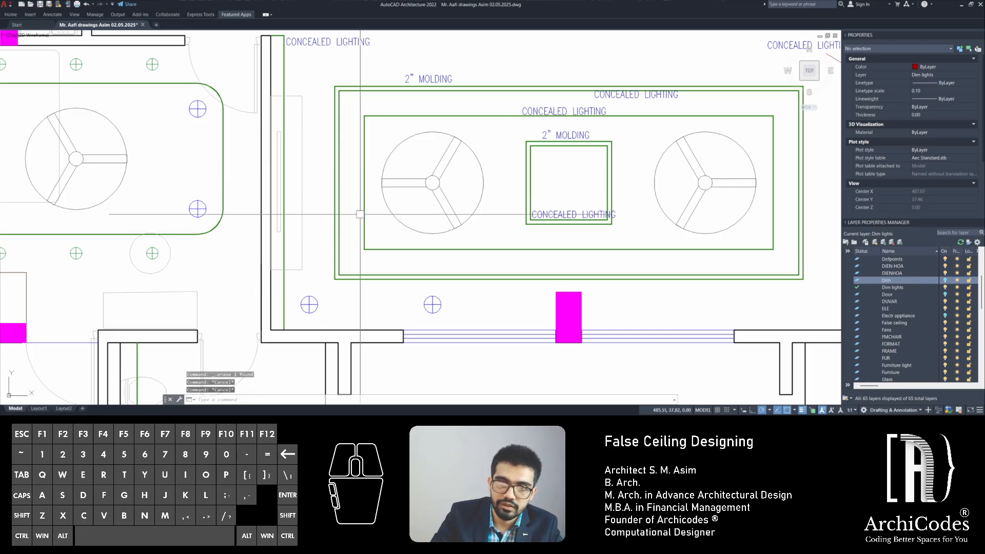
Draw a horizontal guide line from the left fan's centre towards the room's left wall, past the outer moulding
text(l)
key(Return)
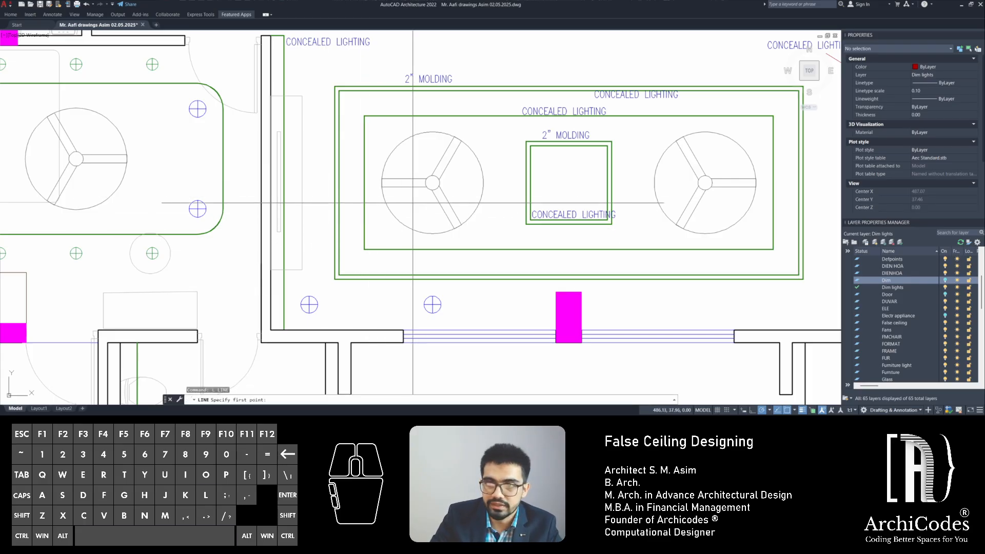
click(432, 183)
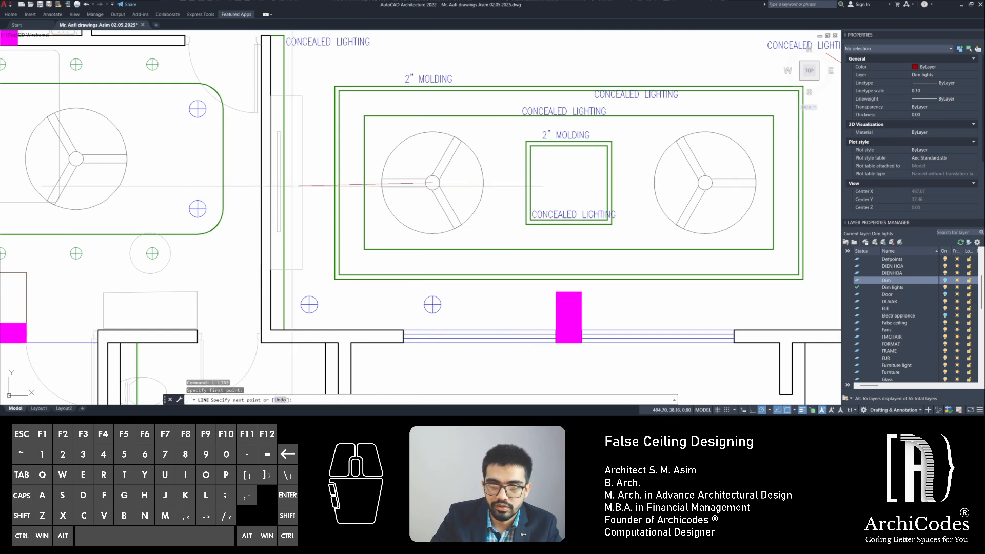
key(Escape)
key(Escape)
key(Escape)
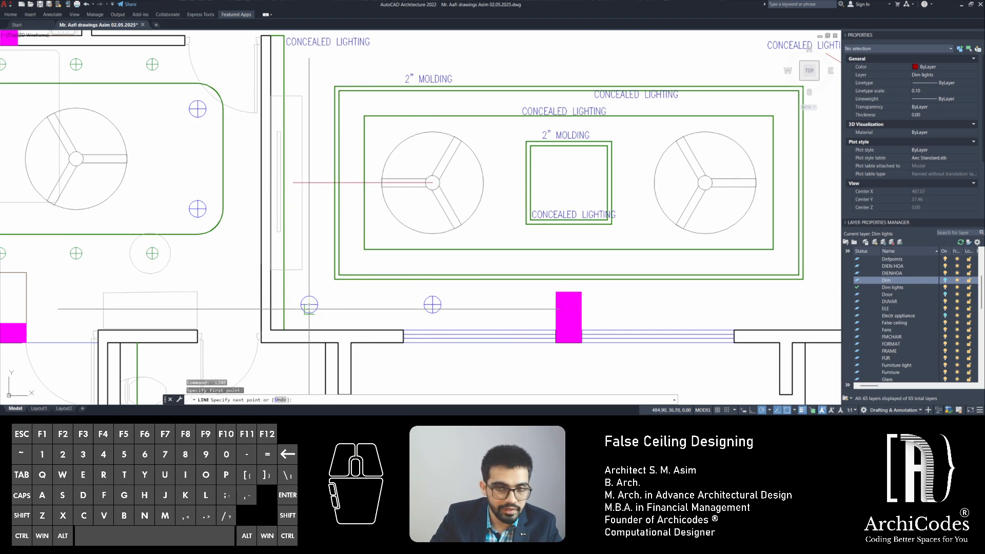
Copy the lower-left corner light straight up onto the horizontal guide line through the left fan's centre
click(316, 300)
text(c)
mouse_move(316, 300)
middle_down()
mouse_move(320, 286)
mouse_move(316, 329)
middle_up()
key(space)
click(314, 291)
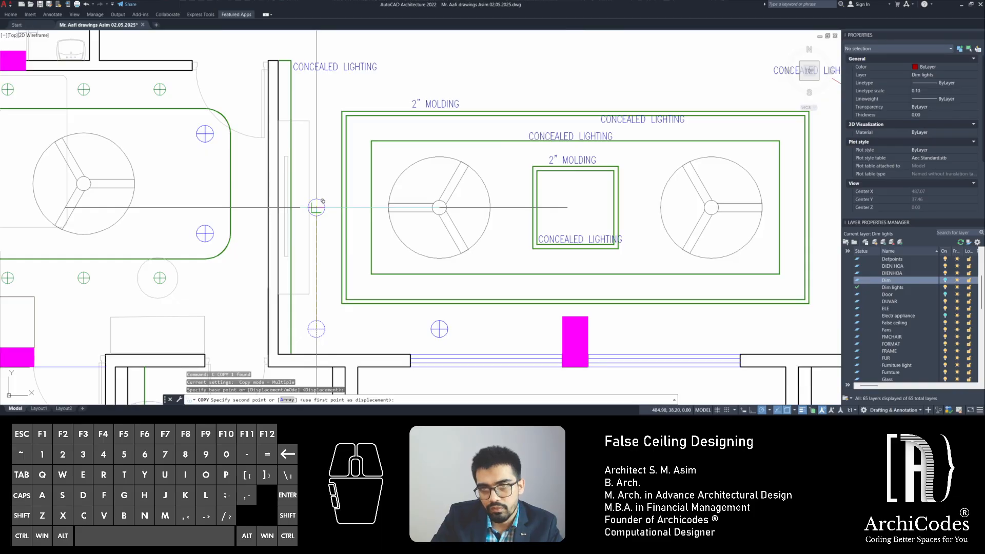
key(Escape)
key(Escape)
Delete the horizontal guide line between the left fan and the room's left wall
mouse_move(355, 214)
middle_down()
mouse_move(313, 223)
mouse_move(298, 214)
middle_up()
key(Escape)
click(313, 222)
key(Delete)
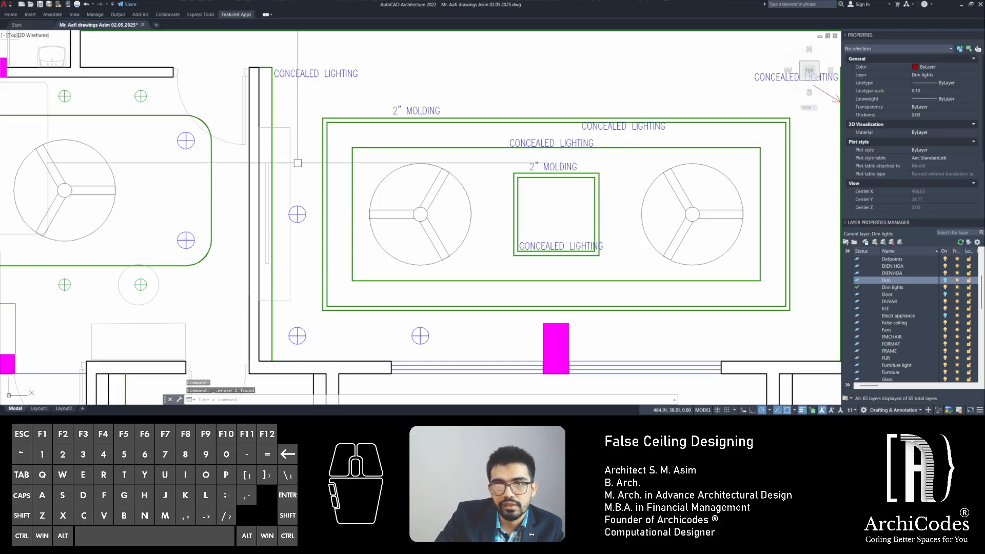
middle_drag(298, 163, 295, 180)
scroll(293, 178, down, 2)
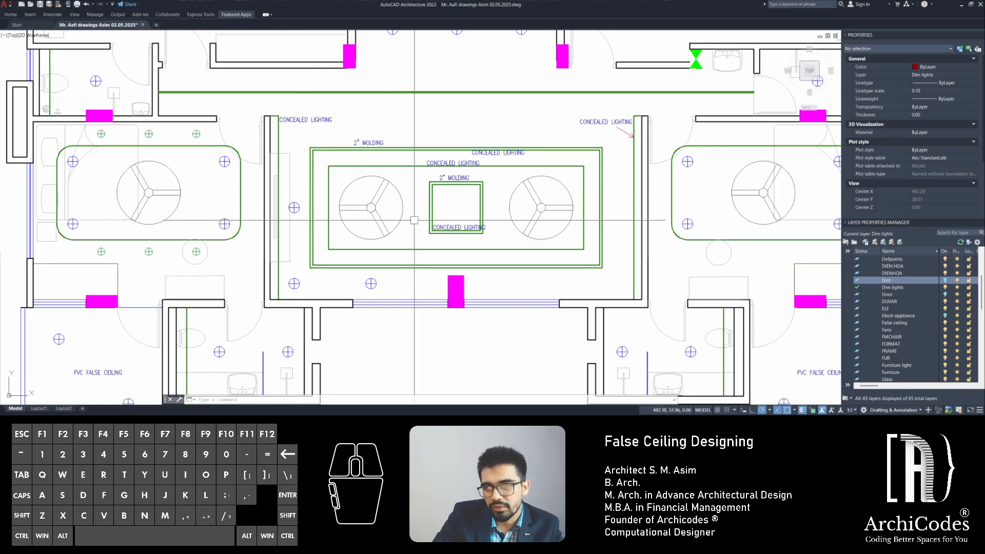
scroll(293, 206, up, 1)
key(Escape)
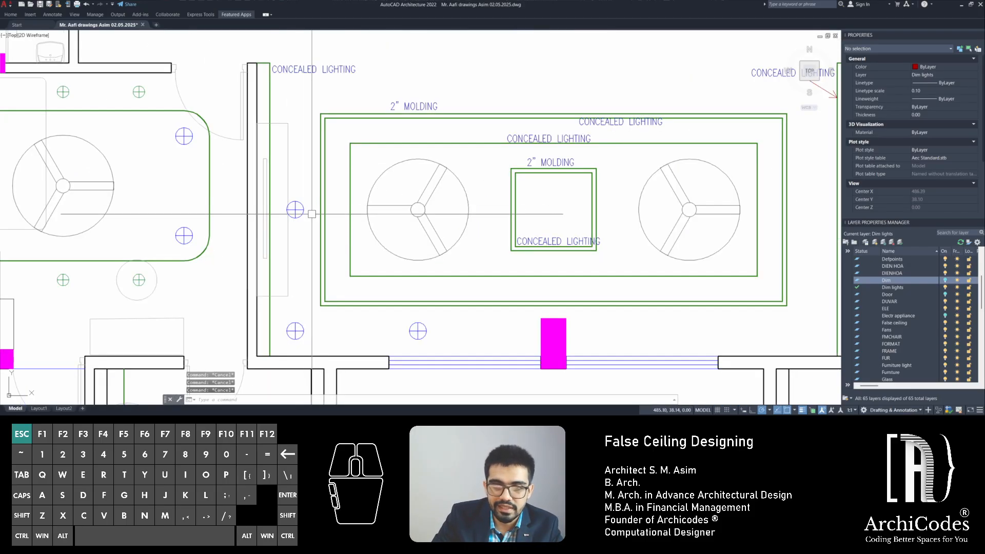
click(295, 209)
middle_drag(298, 213, 352, 200)
text(m)
key(space)
click(350, 196)
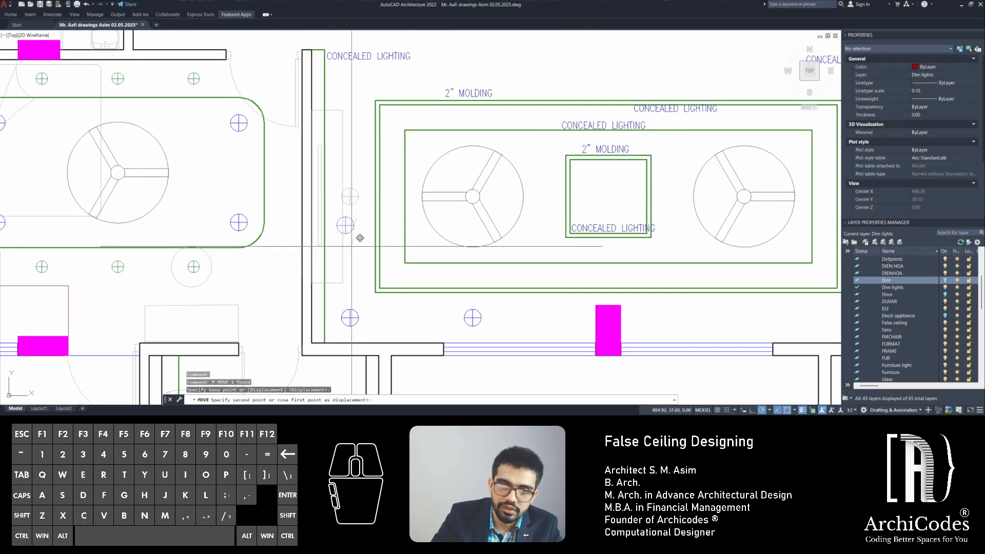
key(Escape)
key(Escape)
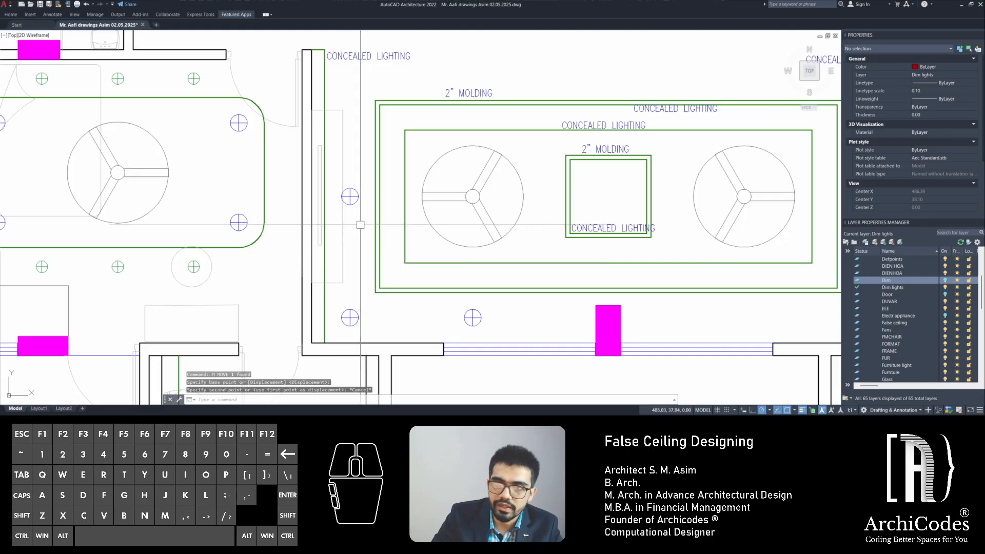
Draw a diagonal guide line from near the left green strip's upper end to the outer moulding's upper-left corner
middle_drag(362, 201, 363, 246)
key(Escape)
key(Escape)
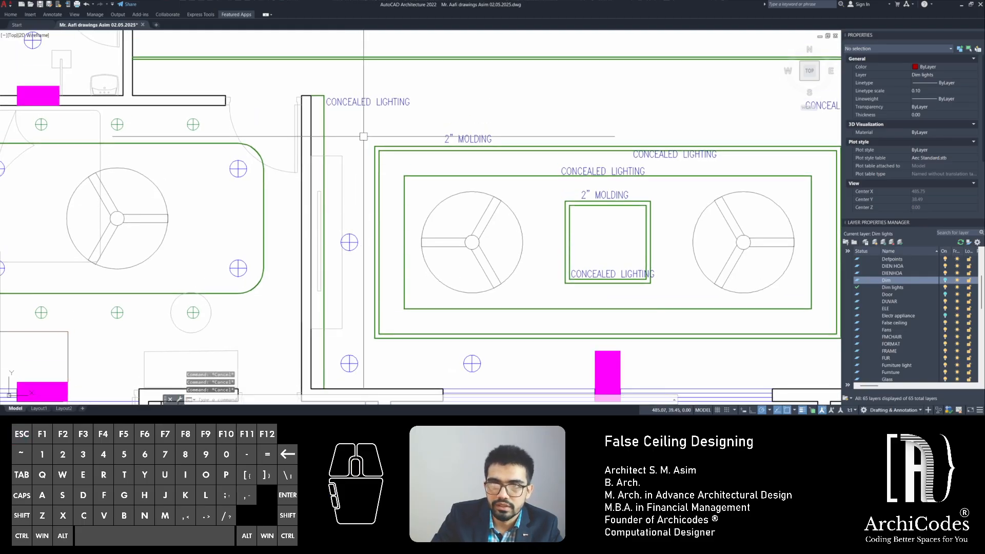
text(l)
key(space)
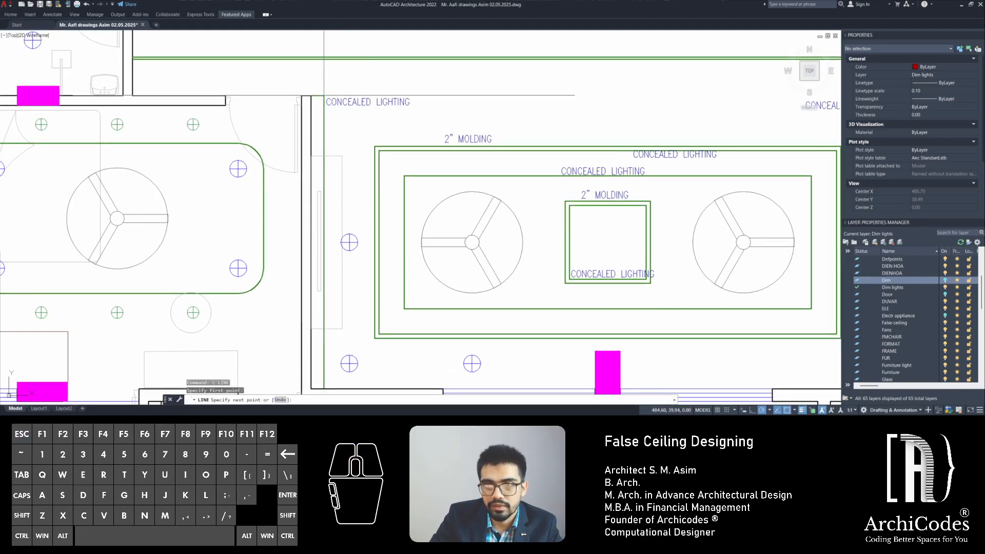
click(331, 103)
click(374, 146)
key(space)
key(Escape)
key(Escape)
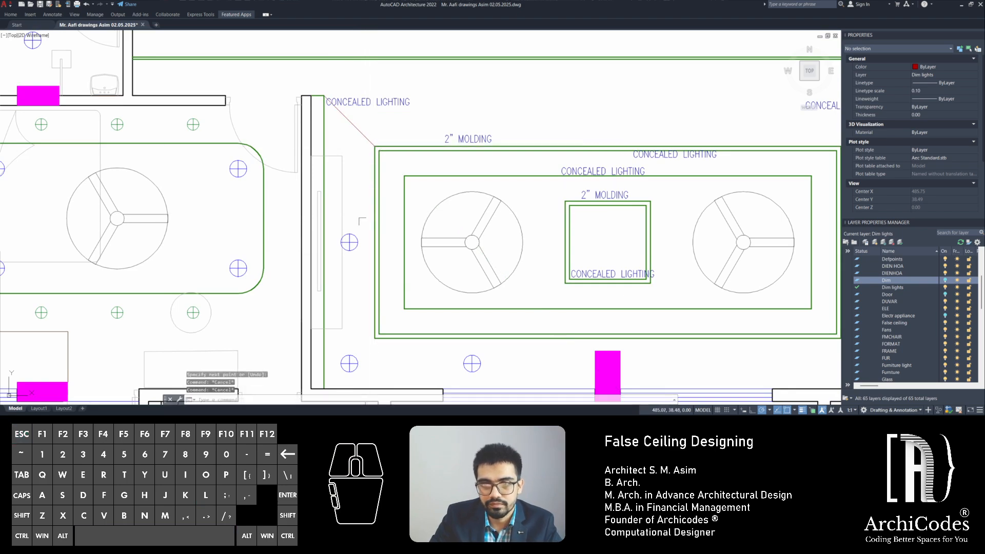
Move the light beside the left fan up to the midpoint of the diagonal guide line
click(349, 242)
text(m)
key(space)
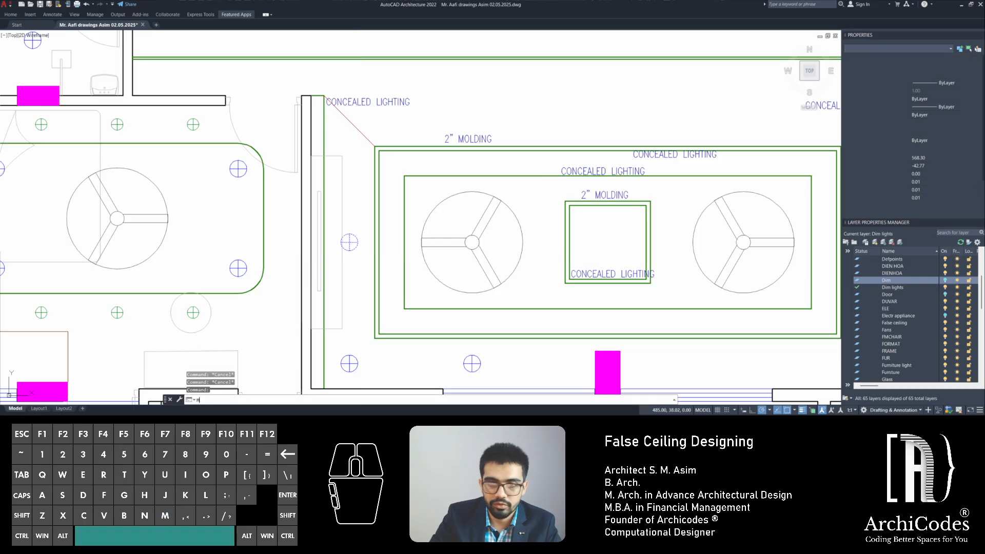
click(349, 242)
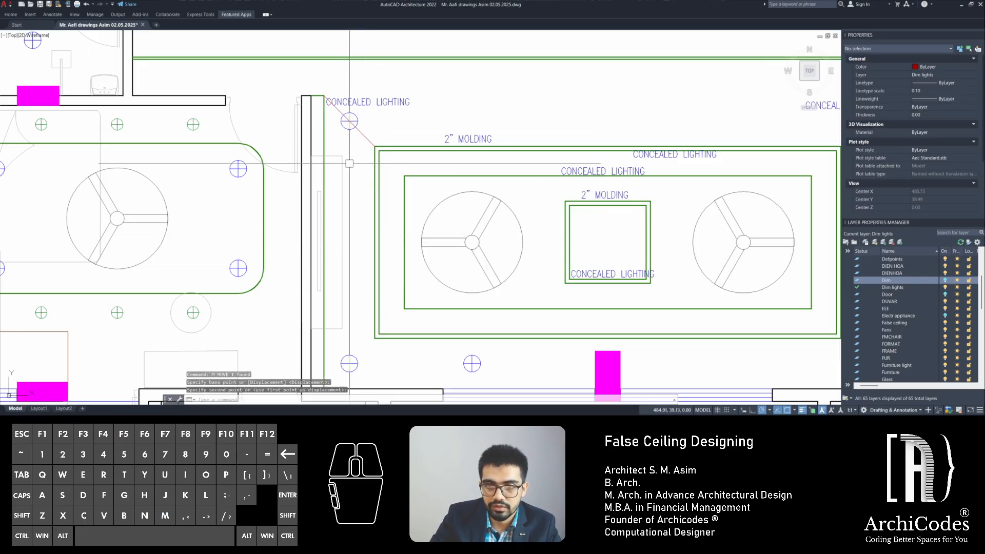
key(Escape)
Delete the diagonal guide line at the outer moulding's upper-left corner
click(363, 136)
mouse_move(362, 139)
middle_down()
mouse_move(393, 128)
mouse_move(403, 140)
middle_up()
key(Delete)
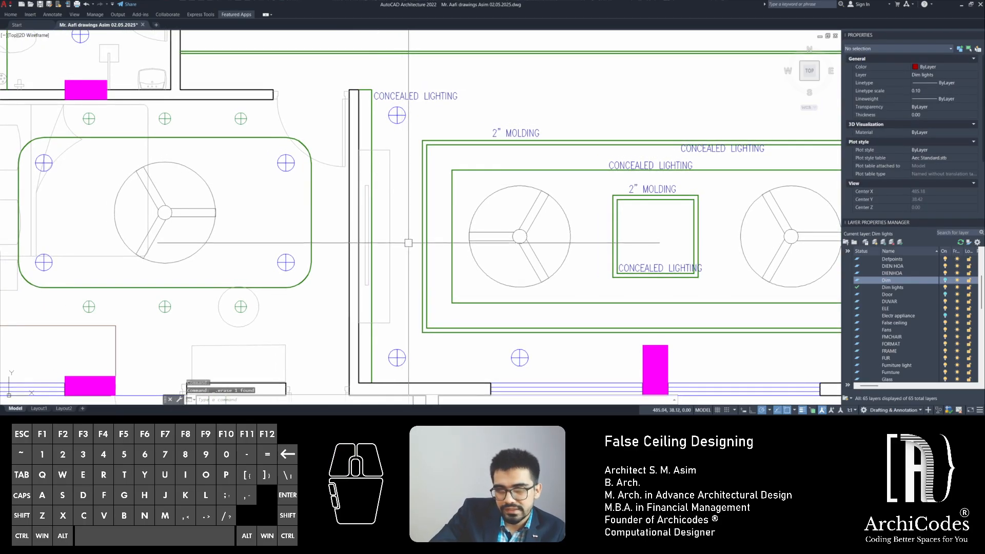
Draw a vertical guide line from the middle room's lower-left corner light to its upper-left corner light
text(l)
key(Return)
click(397, 366)
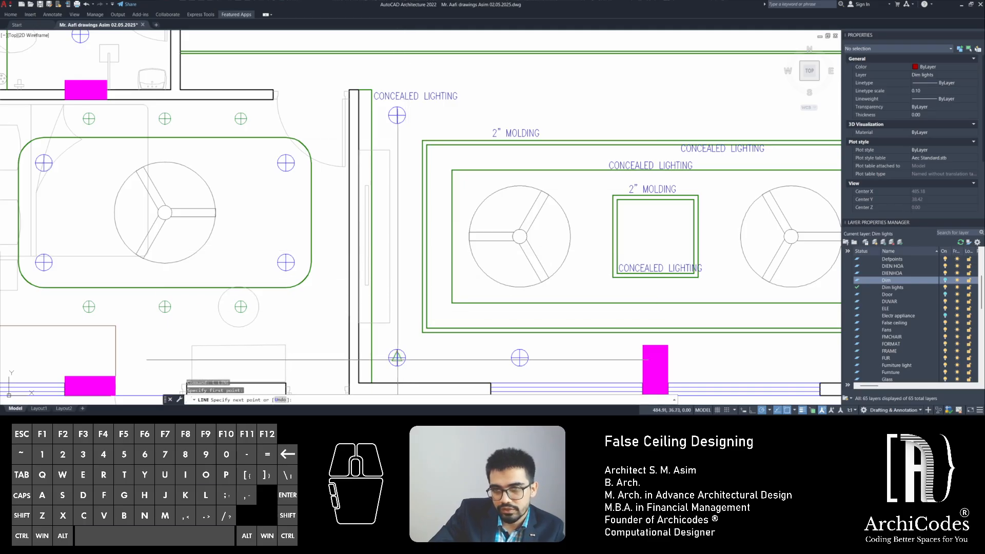
click(397, 115)
key(Return)
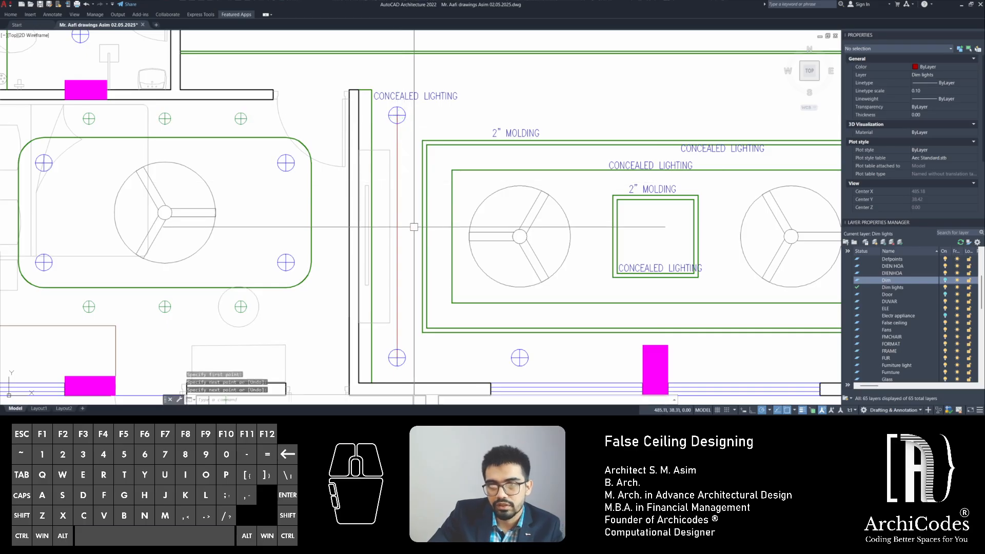
Divide the vertical guide line between the two left corner lights into 3 equal segments
text(div)
key(Return)
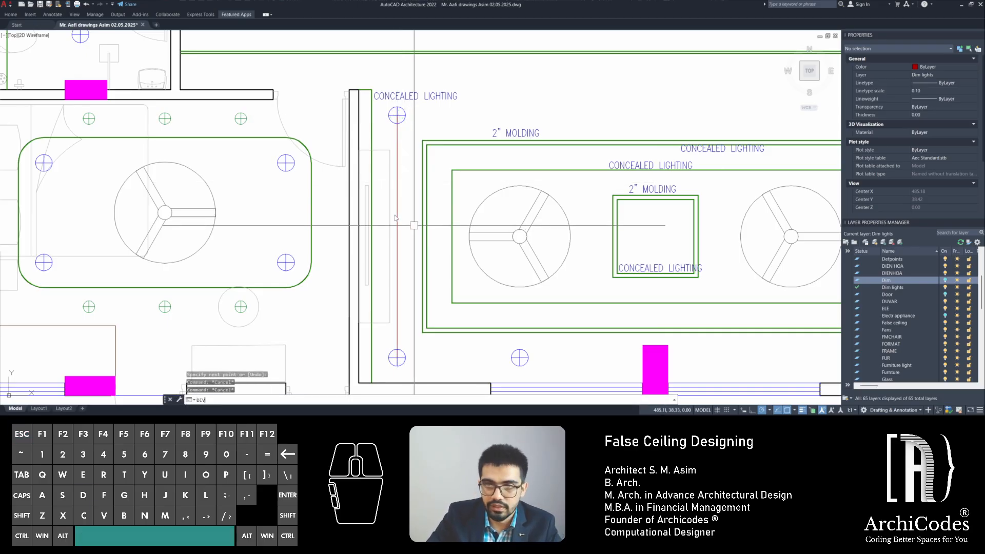
click(396, 194)
key(Return)
key(Escape)
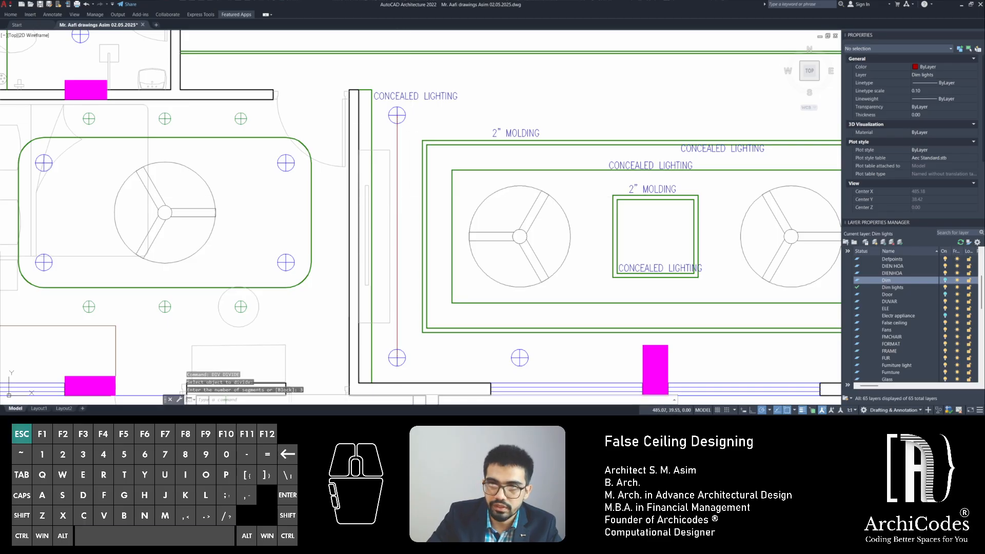
Copy the upper-left corner light onto the two division points of the vertical guide line
click(405, 116)
text(c)
key(Return)
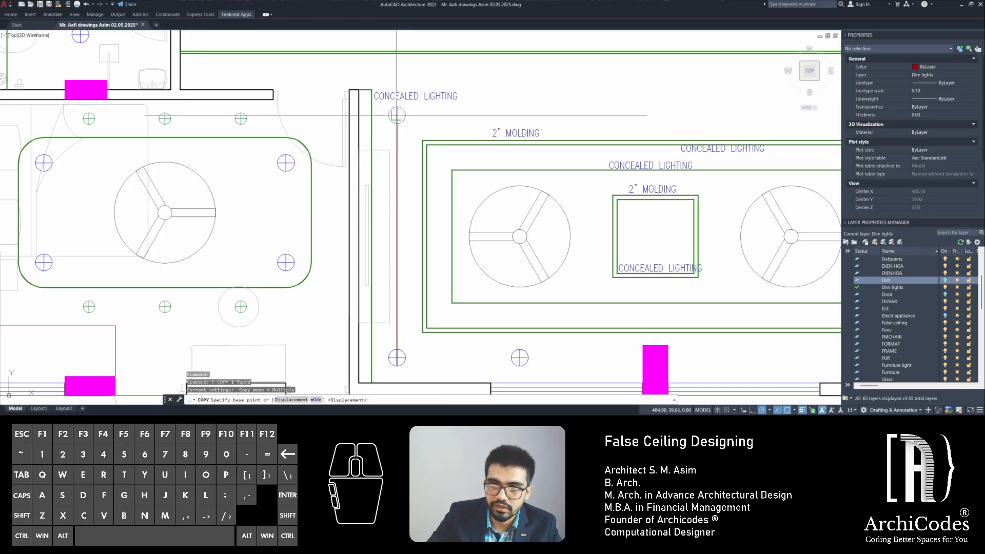
click(396, 115)
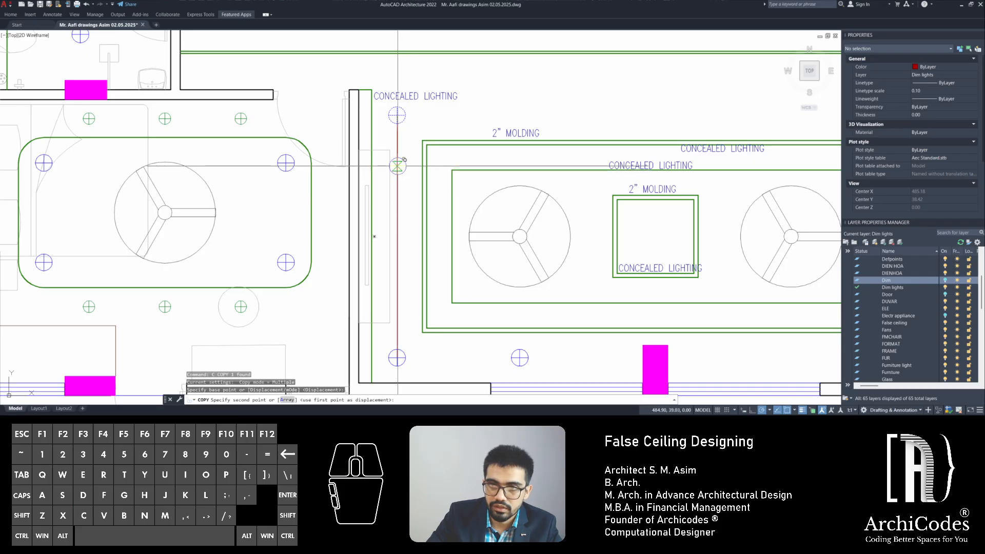
click(397, 196)
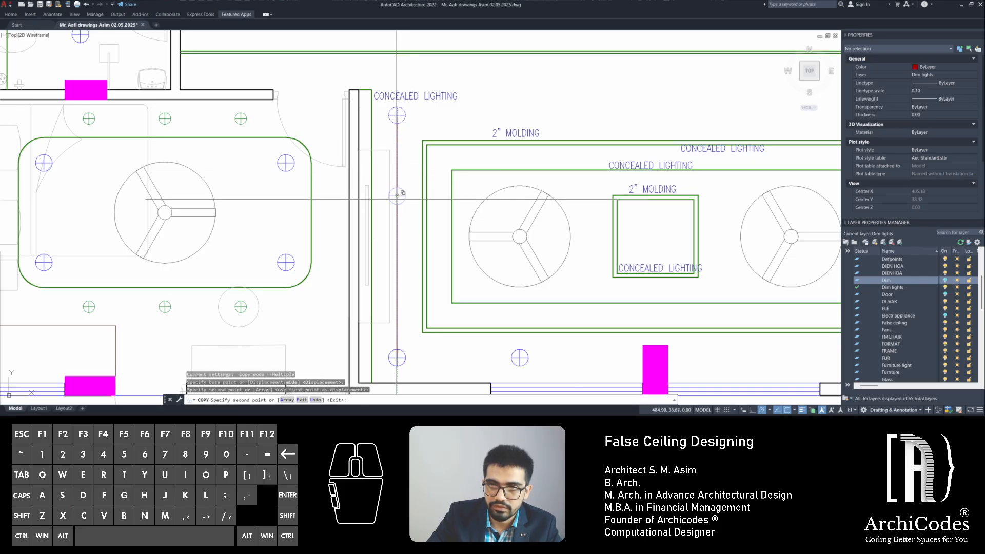
click(397, 276)
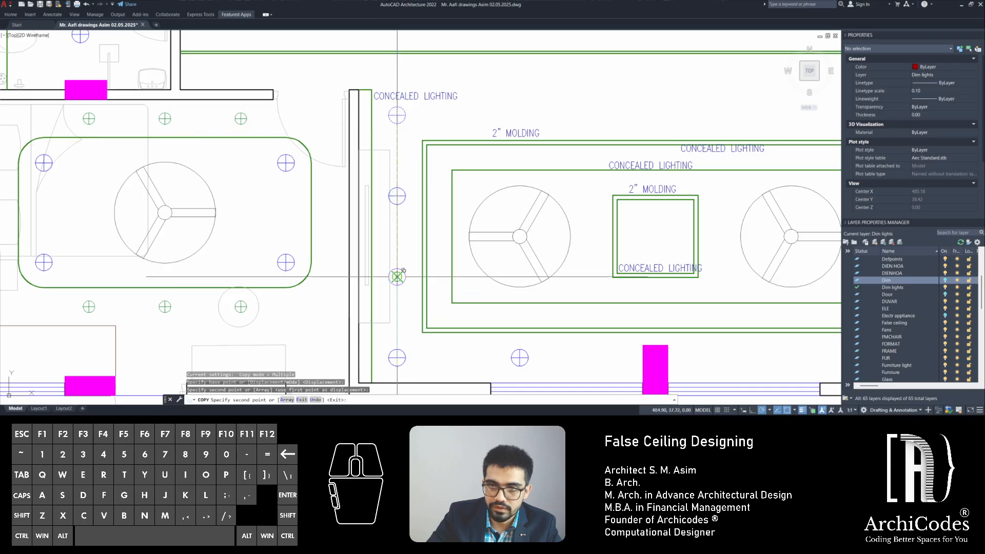
key(Escape)
key(Escape)
Delete the vertical guide line running through the middle room's left column of lights
click(397, 226)
key(Delete)
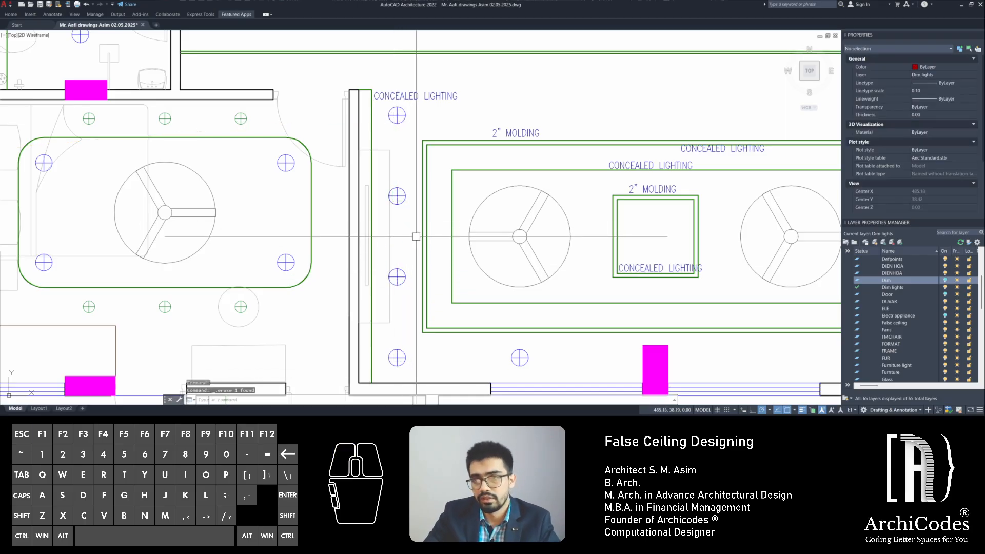
middle_drag(408, 236, 332, 222)
key(Escape)
key(Escape)
key(Escape)
middle_drag(399, 255, 256, 222)
key(Escape)
key(Escape)
key(Escape)
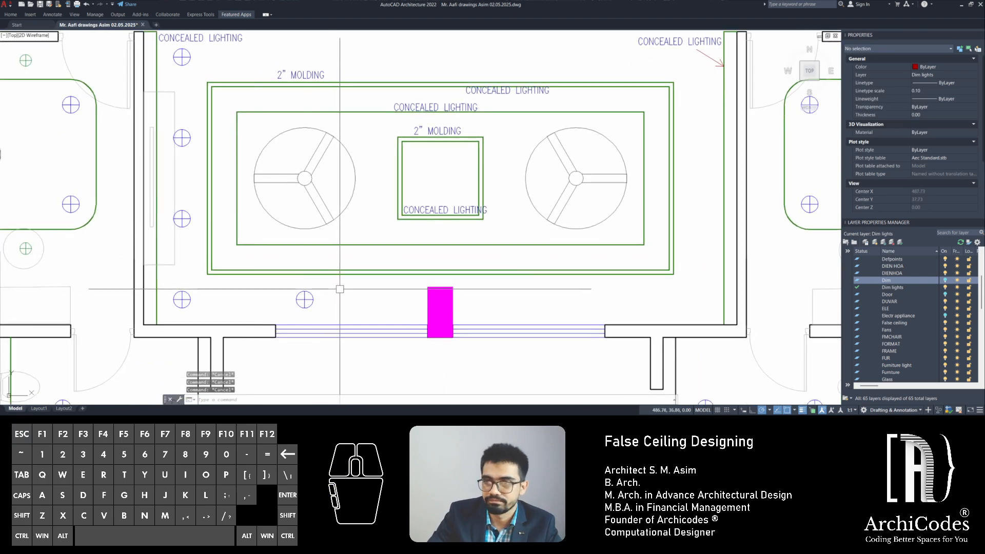
Try to mirror the light below the left fan about the fan's horizontal centreline
click(342, 284)
click(285, 307)
middle_drag(285, 306, 259, 297)
text(mb)
key(space)
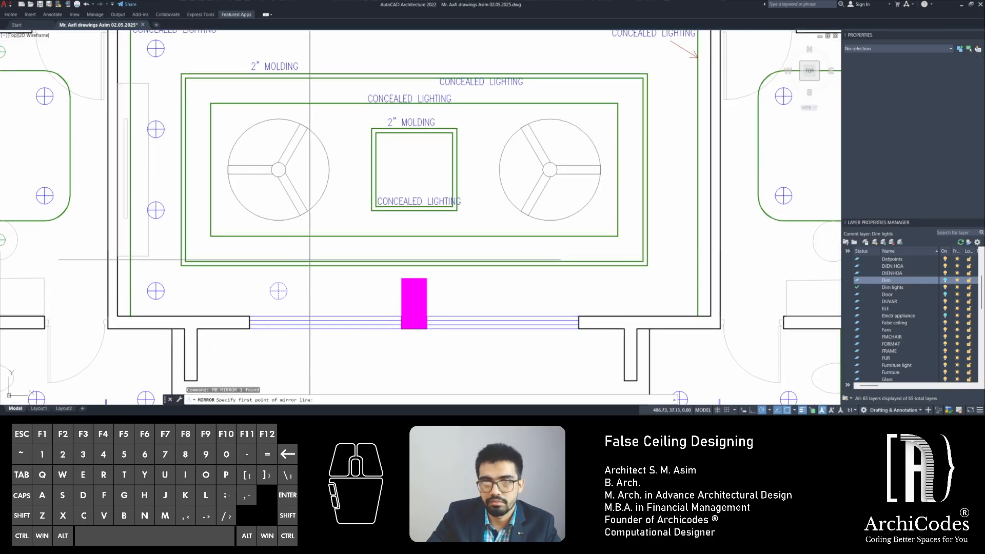
click(278, 170)
click(348, 171)
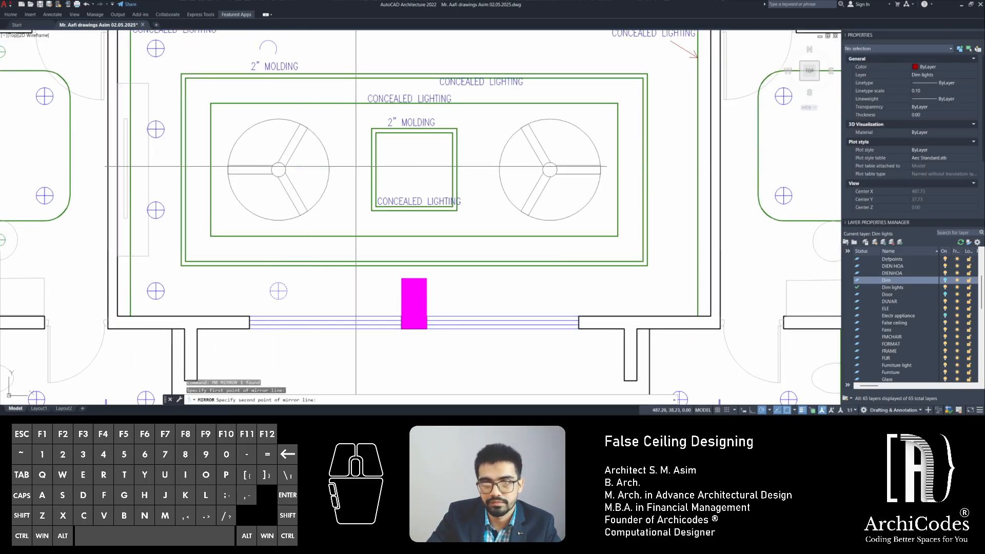
key(space)
key(ctrl+z)
key(Escape)
key(Escape)
Mirror the light below the left fan about the fan's horizontal centreline, keeping the original
click(313, 292)
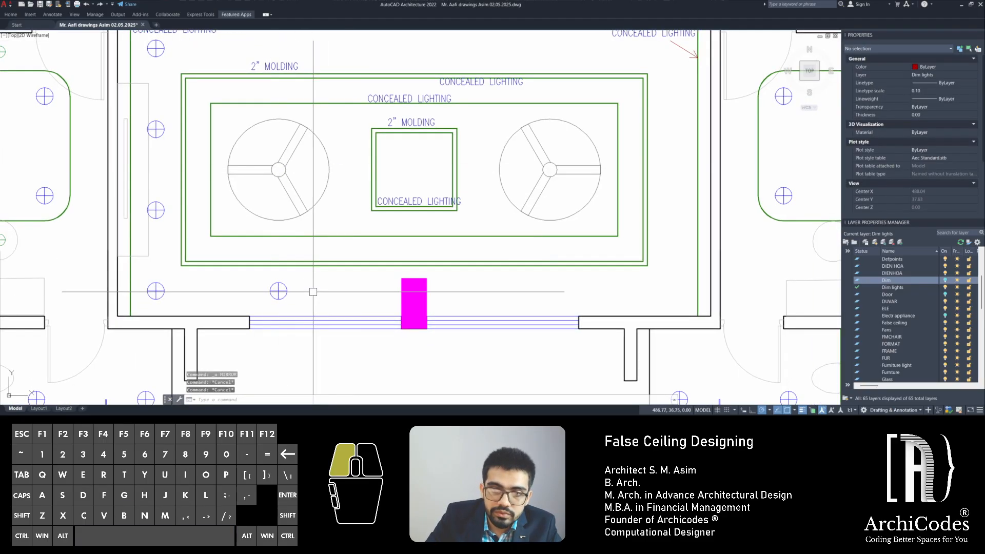
click(265, 301)
middle_drag(266, 300, 289, 308)
text(mb)
key(space)
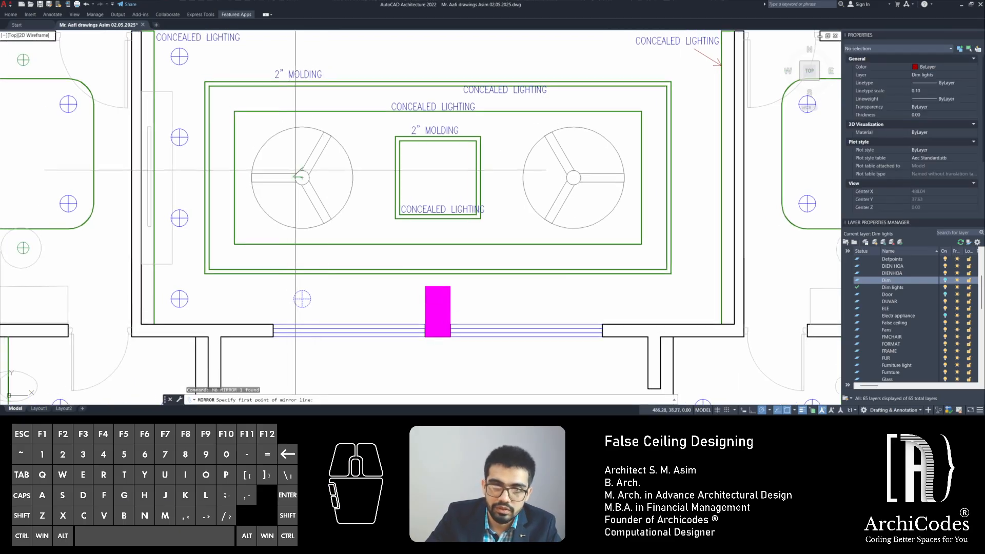
click(303, 178)
click(362, 178)
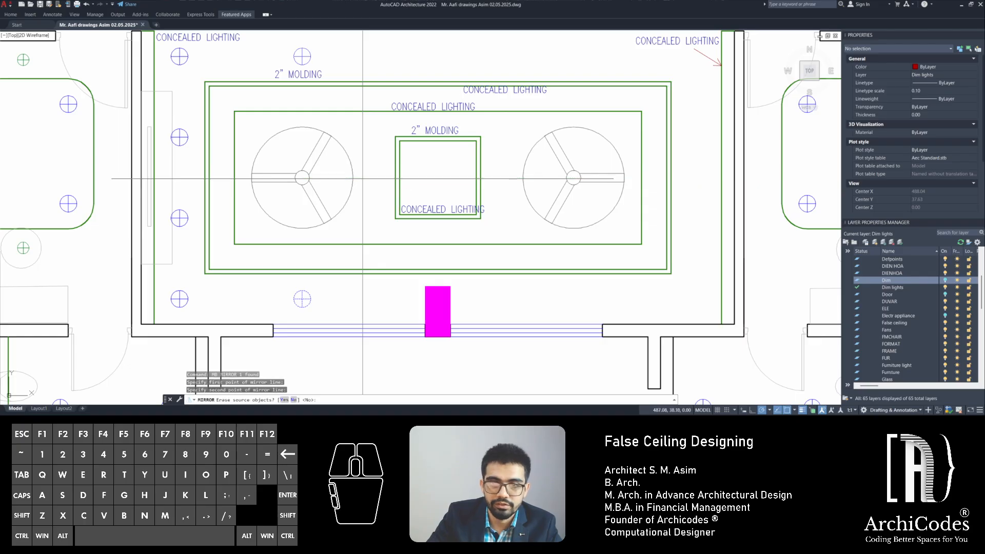
key(space)
middle_drag(363, 199, 346, 242)
key(Escape)
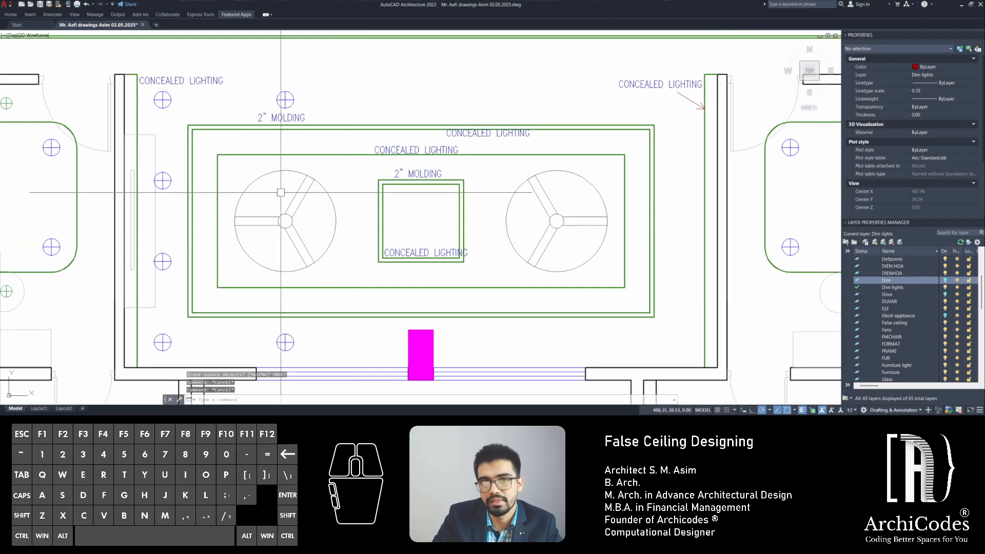
Mirror the middle room's six left-hand lights about the vertical centreline of the central square, keeping the originals
middle_drag(281, 192, 334, 200)
click(340, 108)
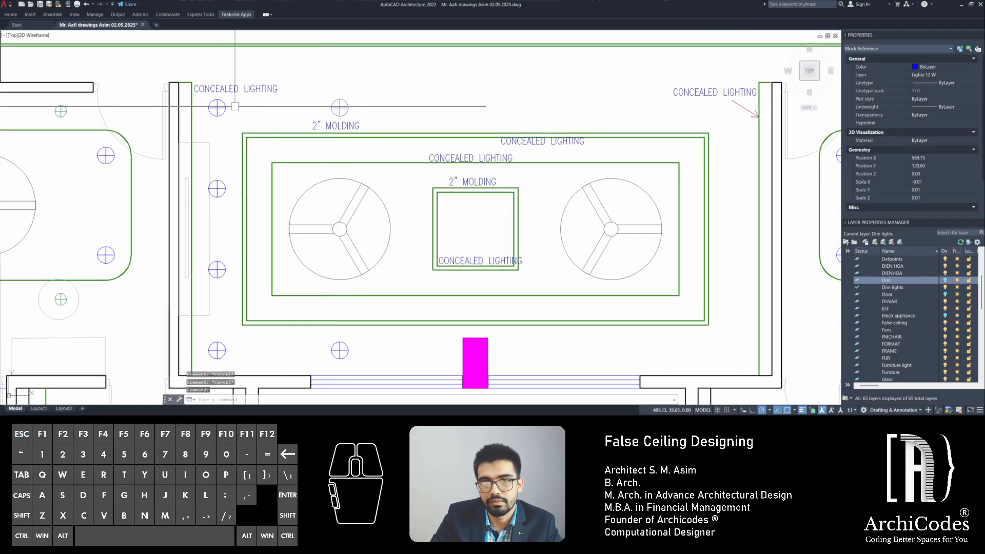
click(218, 107)
click(223, 180)
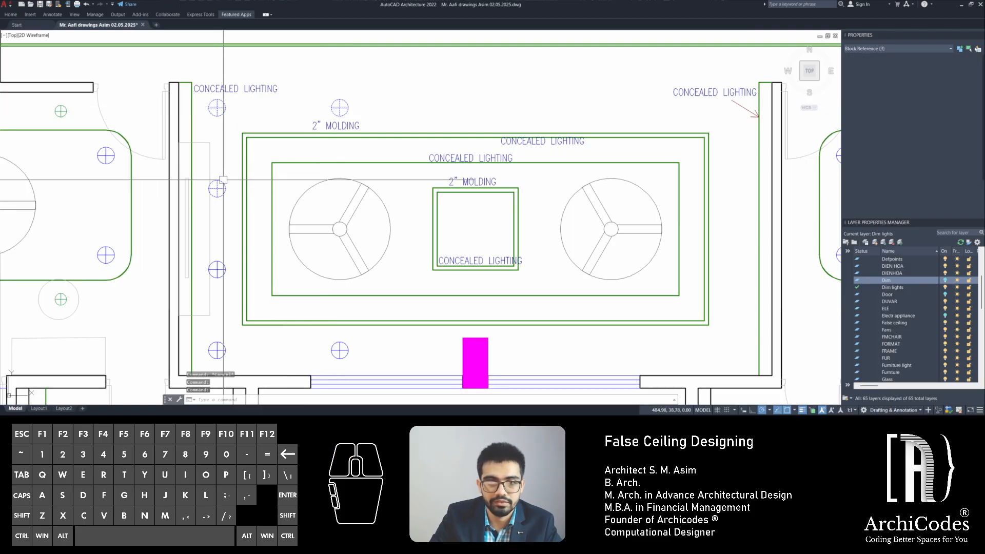
click(217, 269)
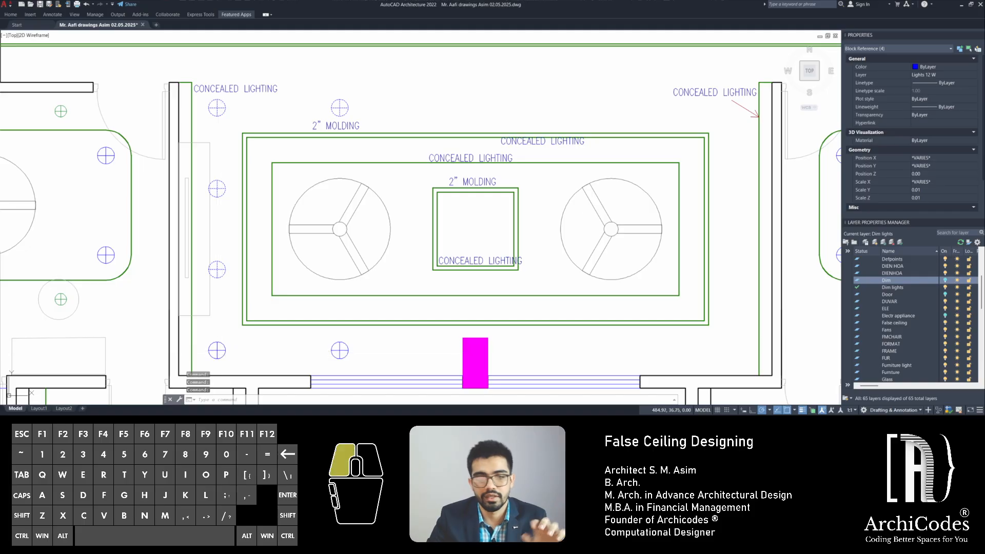
click(217, 350)
click(339, 348)
text(MI)
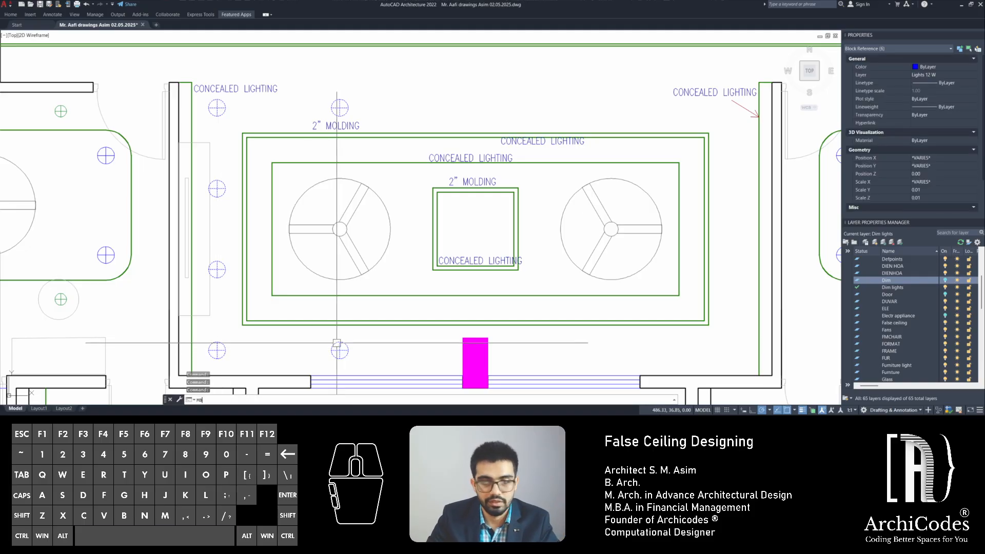
key(Return)
click(475, 229)
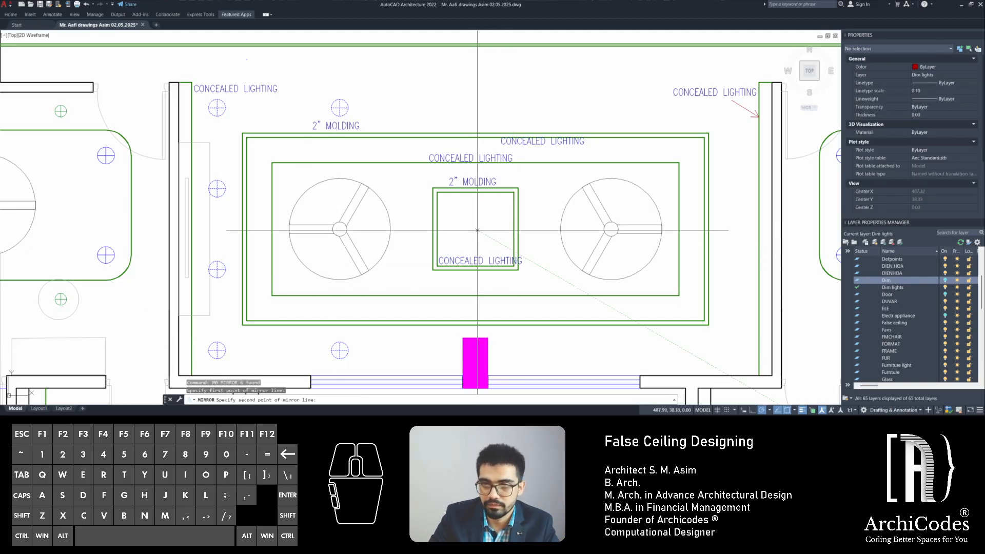
click(475, 202)
key(Return)
scroll(569, 262, down, 5)
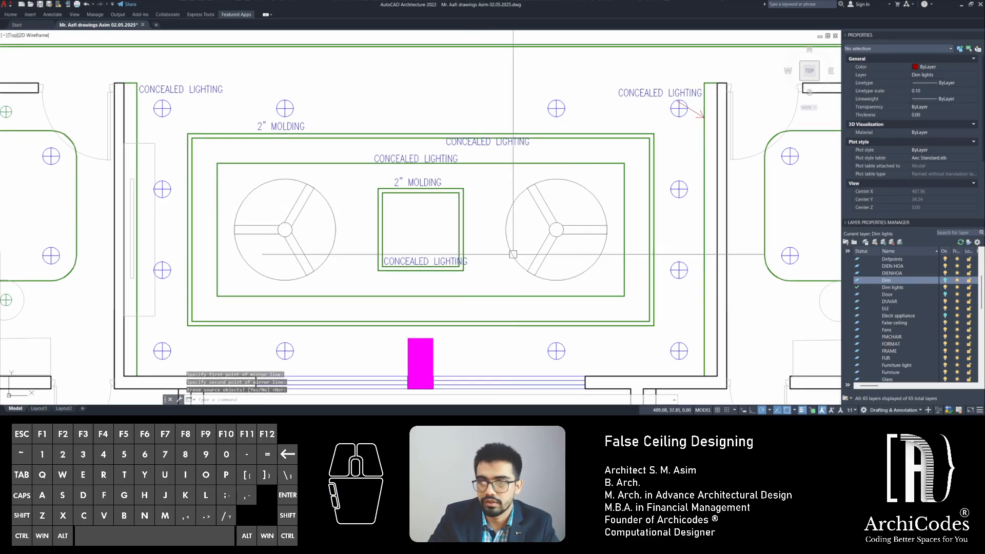
key(Escape)
key(Escape)
key(Escape)
Copy the light above the left fan to the middle of the upper light row, aligned with the central square's centre
scroll(427, 276, up, 5)
middle_drag(431, 184, 428, 281)
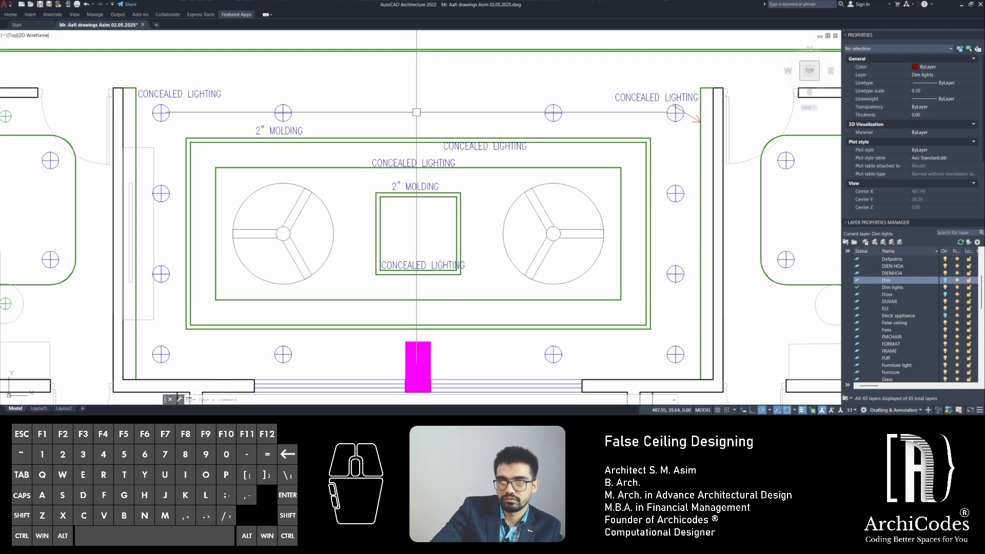
click(293, 112)
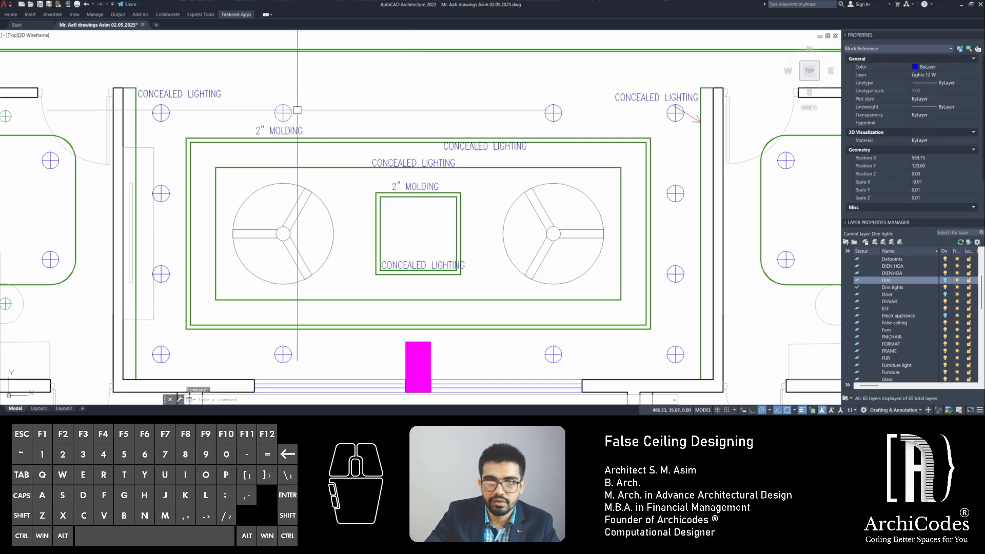
text(c)
key(Return)
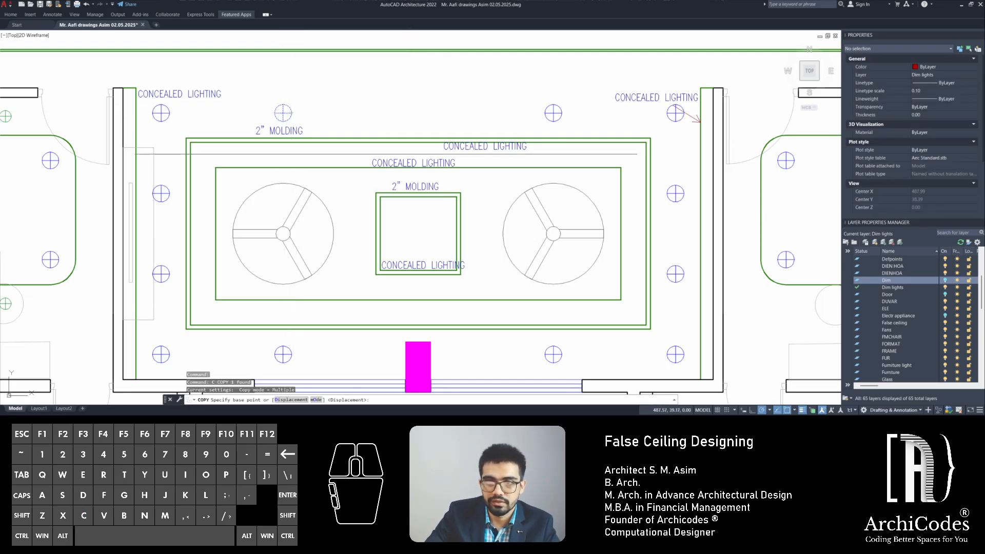
click(283, 112)
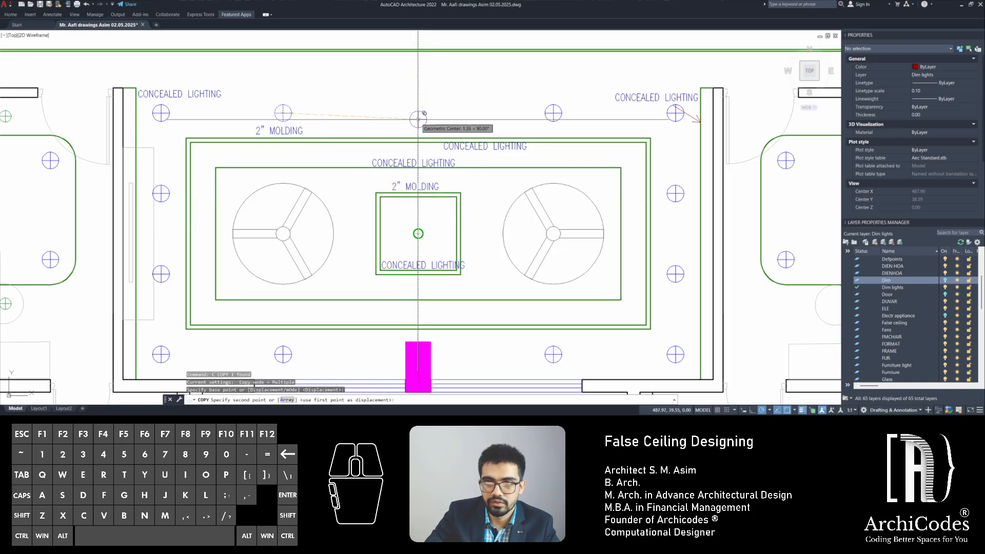
click(418, 112)
key(Escape)
key(Escape)
key(Escape)
Delete the rounded false ceiling outline around the fan in the right-hand bedroom
scroll(473, 230, down, 5)
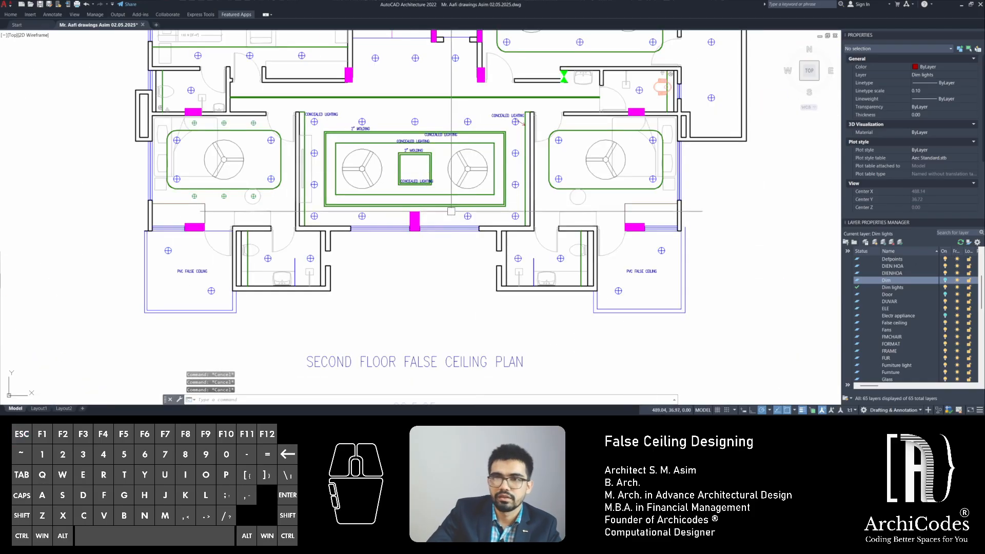
scroll(473, 263, up, 3)
middle_drag(473, 263, 462, 313)
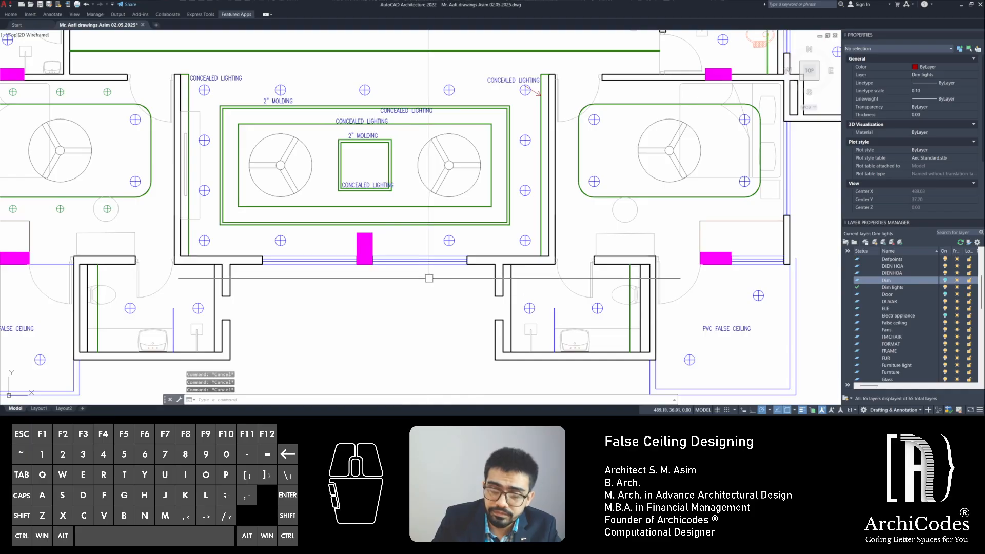
middle_drag(437, 273, 289, 343)
mouse_move(437, 242)
middle_down()
mouse_move(319, 261)
mouse_move(293, 218)
mouse_move(264, 216)
middle_up()
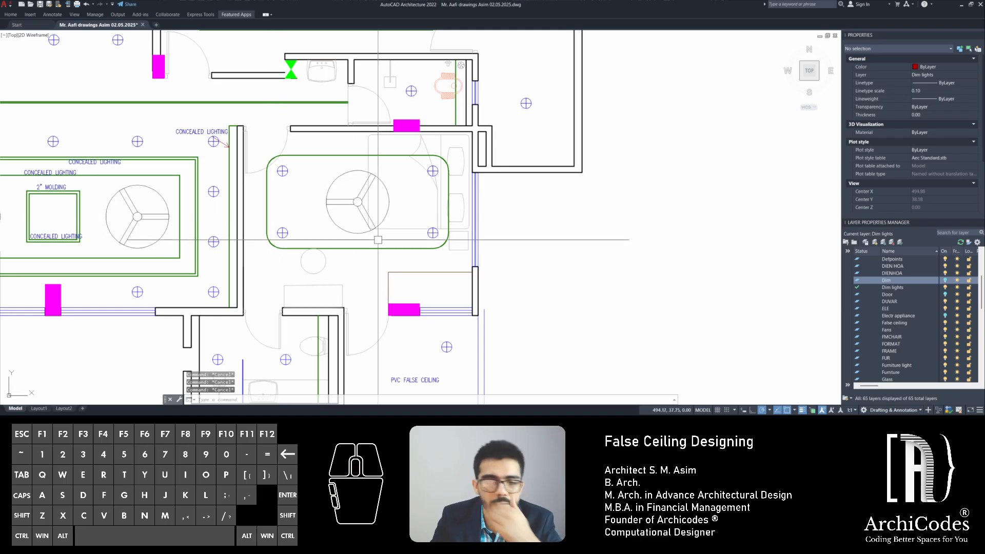
click(367, 248)
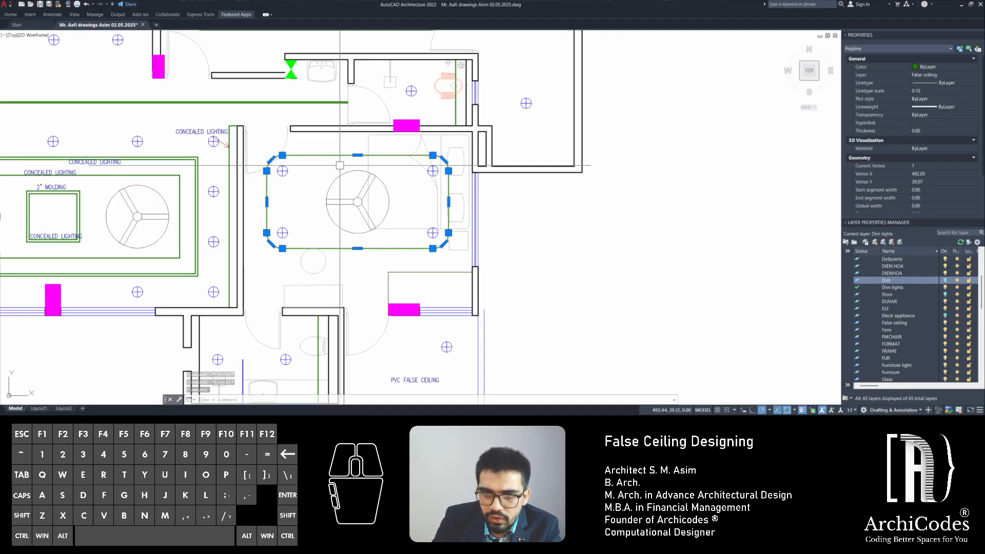
key(Delete)
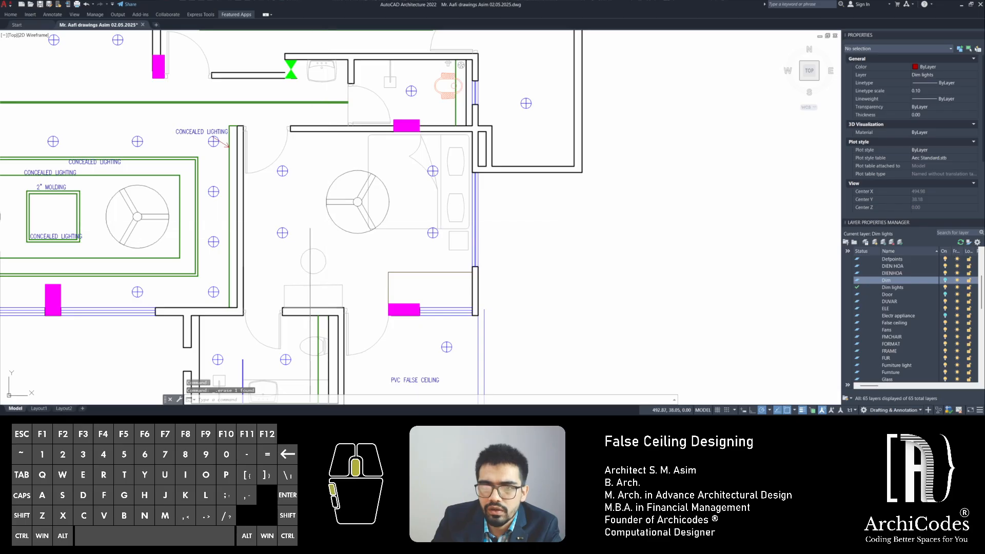
mouse_move(309, 224)
middle_down()
mouse_move(482, 223)
mouse_move(596, 246)
mouse_move(686, 240)
middle_up()
scroll(687, 239, up, 3)
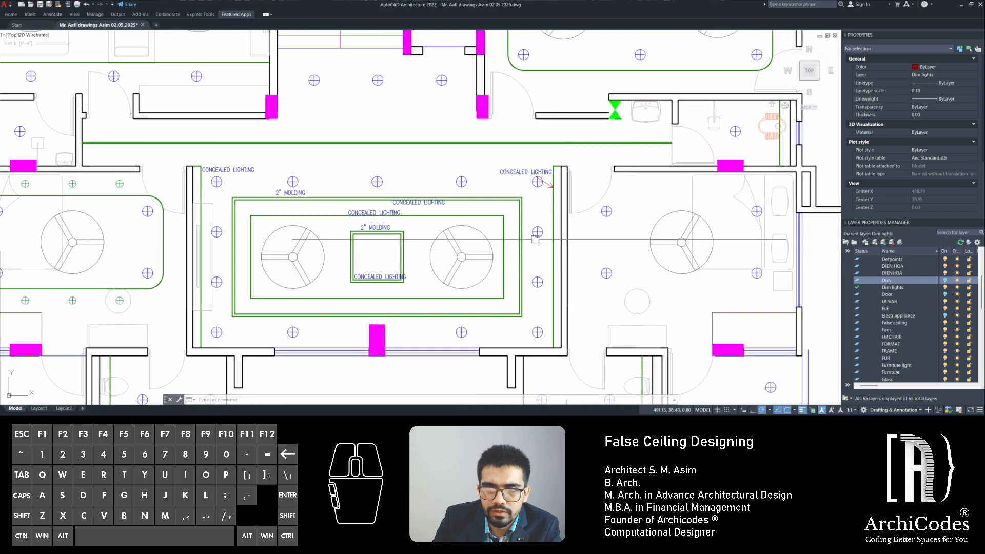
Copy the CONCEALED LIGHTING label from the middle room's upper-left corner to just above the long double line in the corridor
middle_drag(89, 147, 247, 197)
click(222, 197)
text(c)
key(space)
click(247, 198)
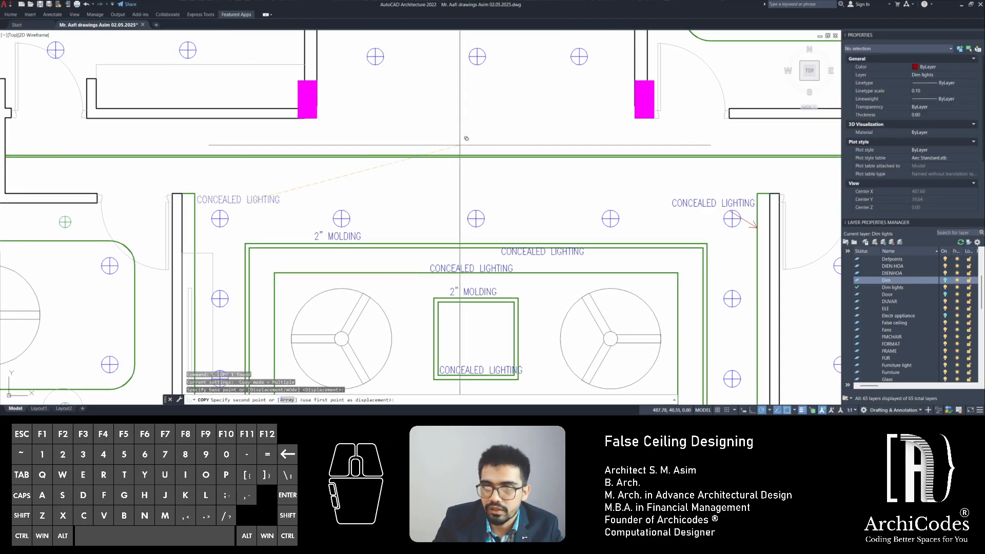
scroll(460, 146, up, 2)
key(Escape)
Change the text of the copied label above the corridor's double line to PROFILE LIGHTING
click(424, 154)
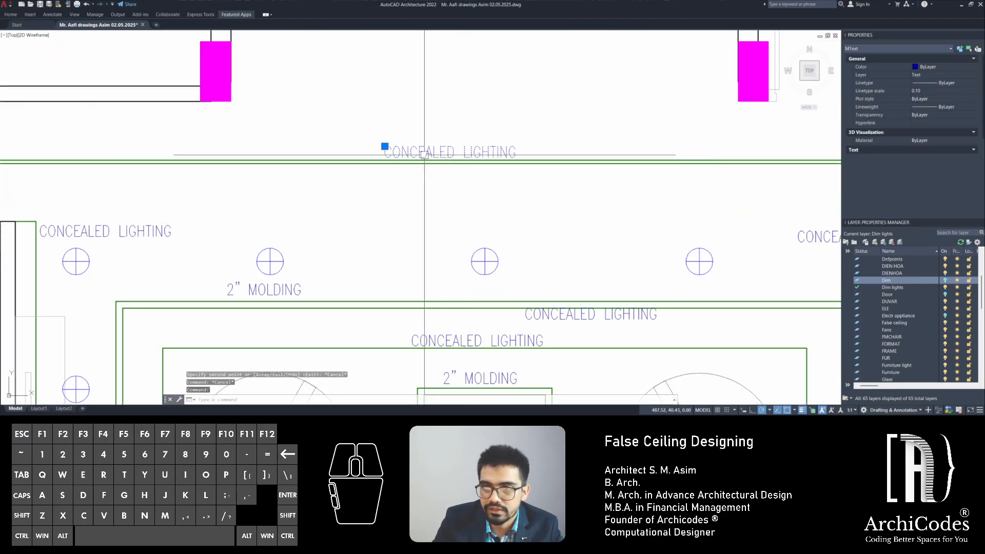
double_click(395, 157)
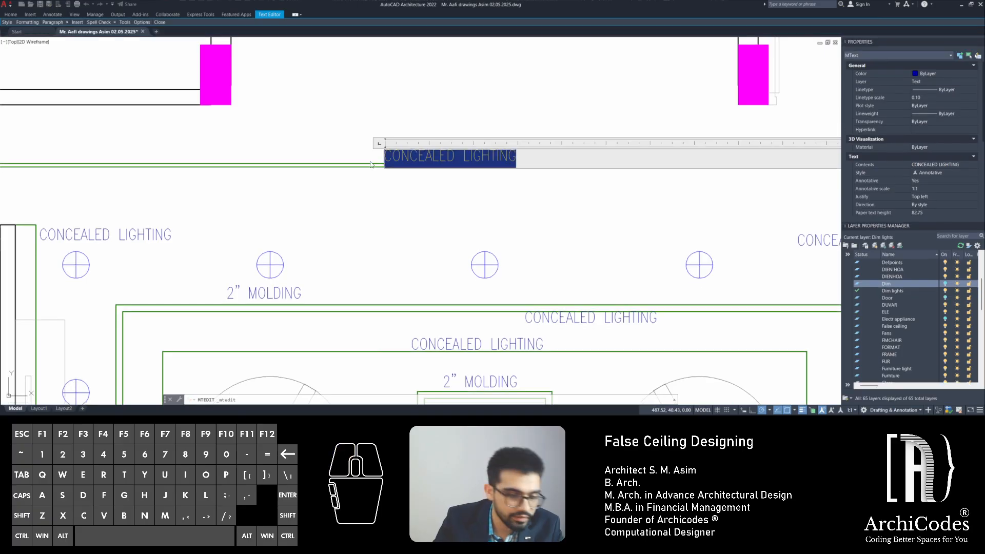
text(PROFILE LIG)
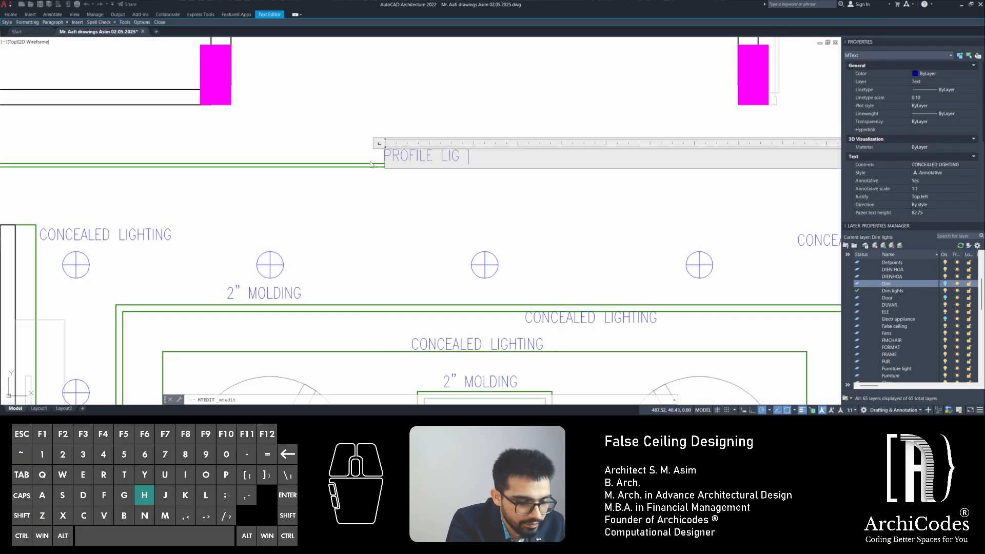
click(323, 186)
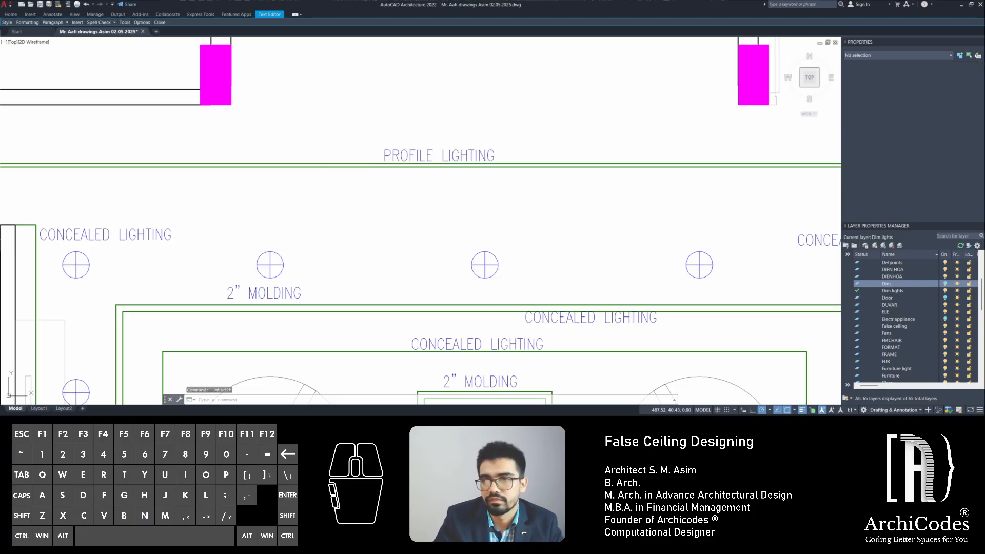
key(Escape)
scroll(349, 184, down, 5)
scroll(349, 184, up, 3)
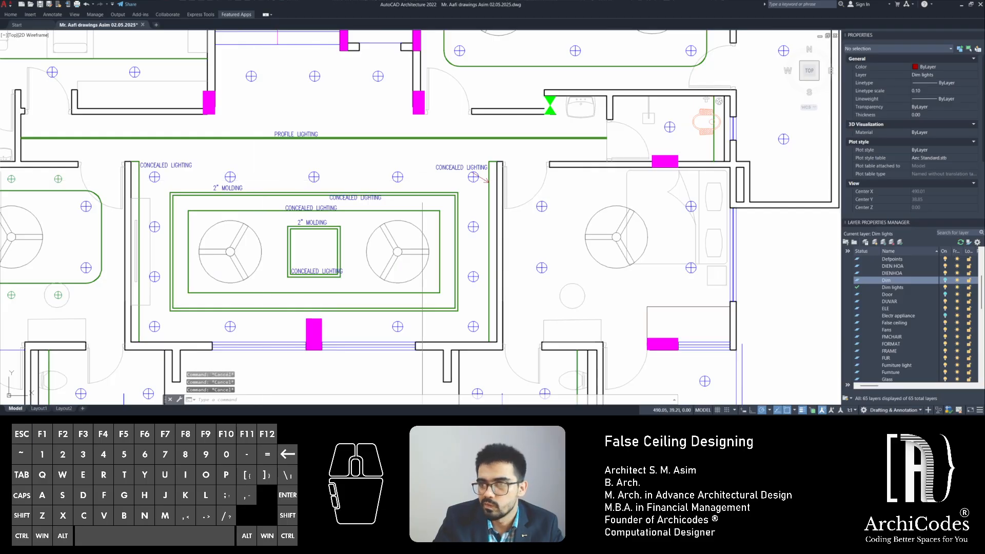
Copy the 2" MOLDING label to the upper-right and lower-right parts of the middle room's outer ceiling rectangle
middle_drag(422, 200, 304, 199)
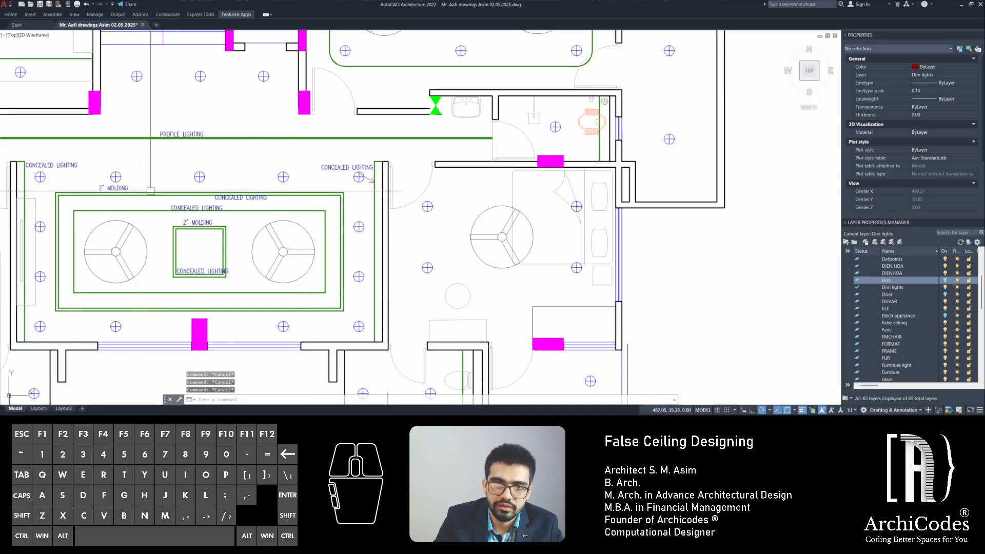
scroll(65, 185, up, 1)
click(138, 189)
text(c)
key(Return)
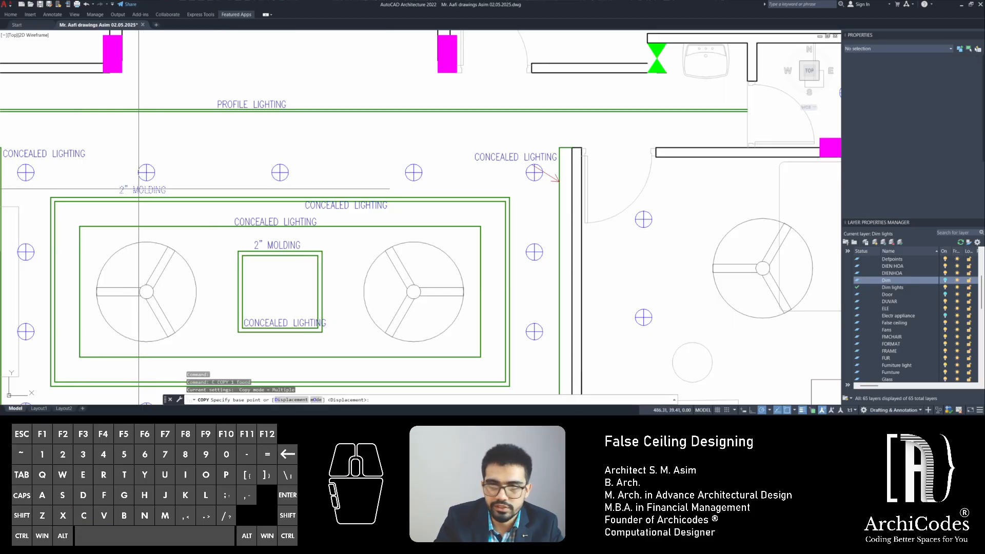
click(138, 189)
scroll(451, 188, up, 4)
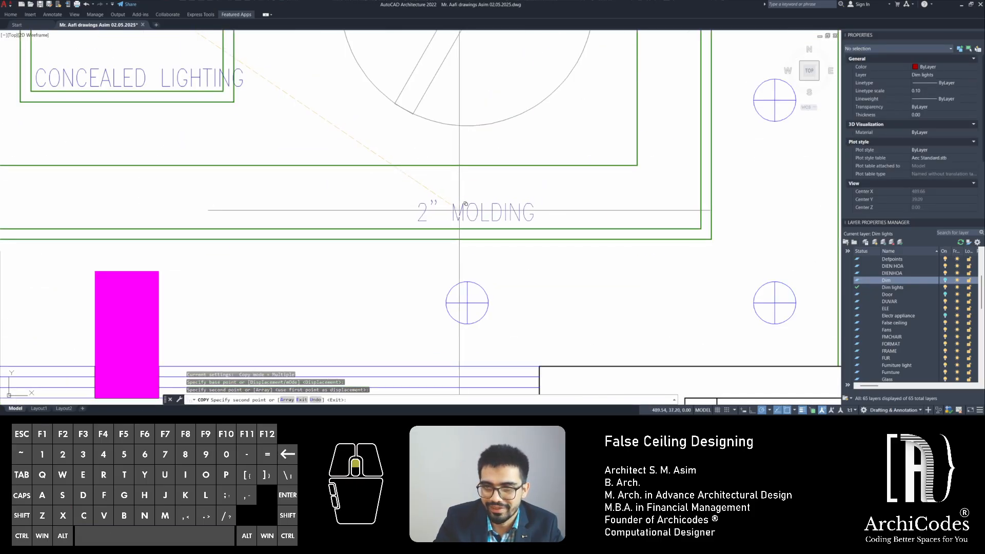
click(465, 203)
Place further copies of the 2" MOLDING label at the outer ceiling rectangle's lower-left part and beside its left edge
scroll(456, 205, down, 4)
scroll(431, 204, up, 3)
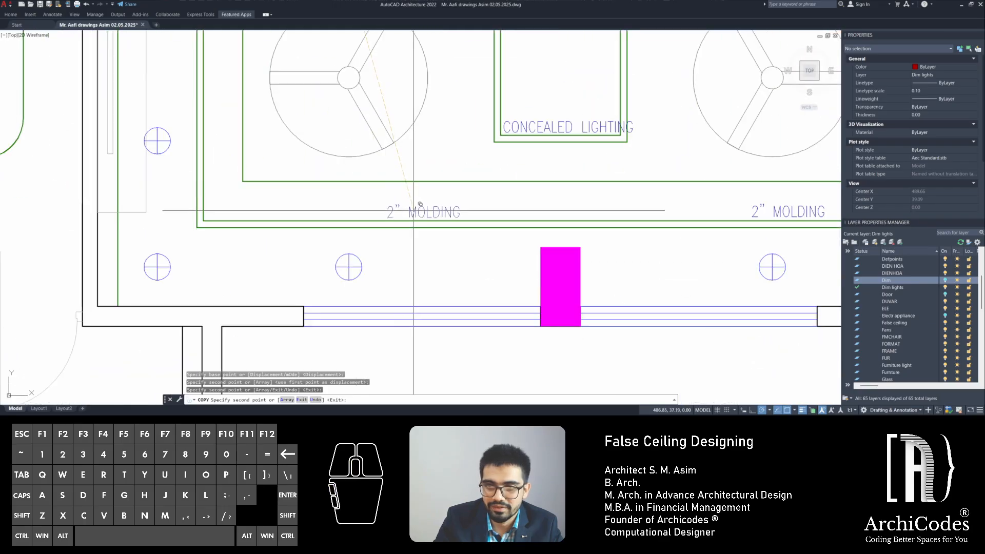
click(414, 210)
scroll(414, 210, down, 2)
scroll(300, 203, up, 4)
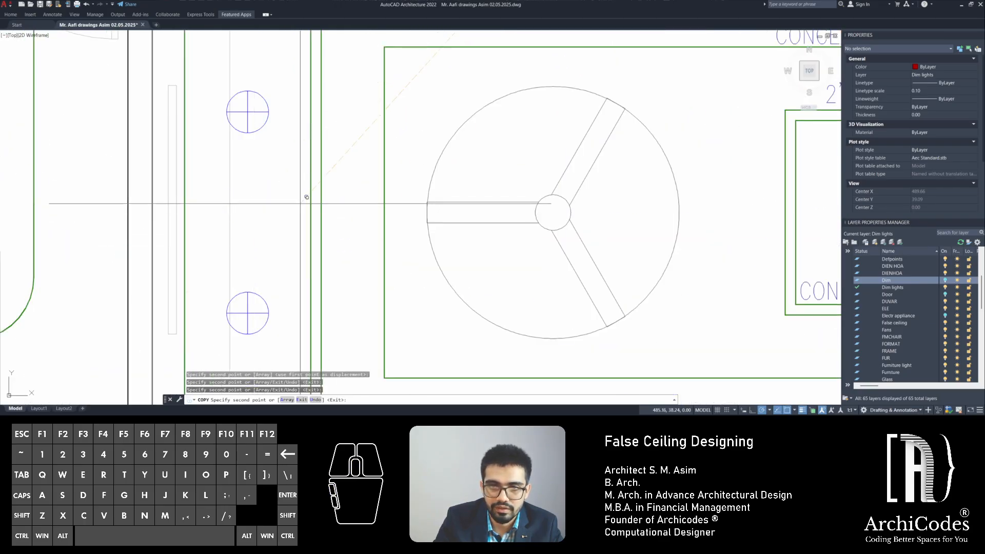
click(278, 197)
key(Escape)
key(Escape)
key(Escape)
scroll(409, 207, down, 6)
middle_drag(511, 223, 325, 208)
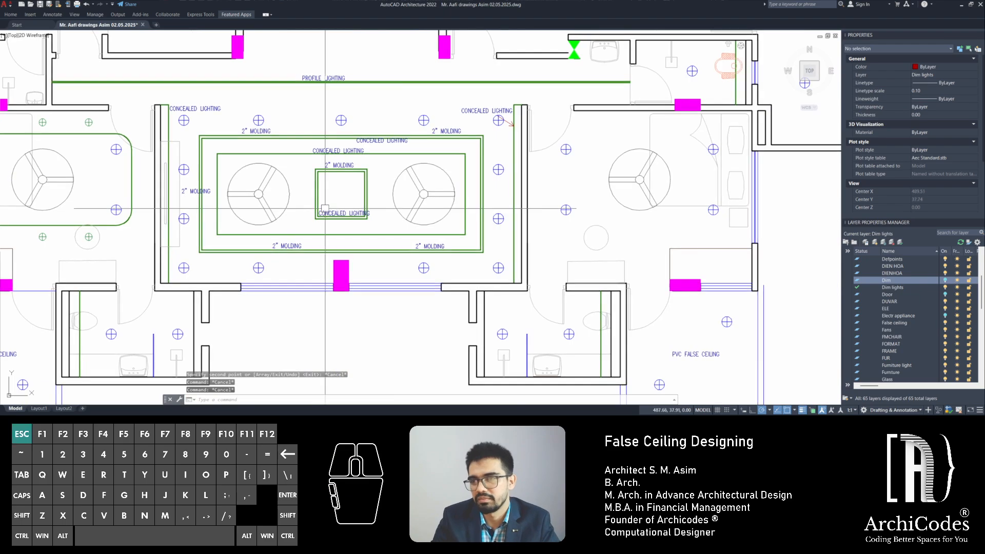
scroll(325, 208, down, 6)
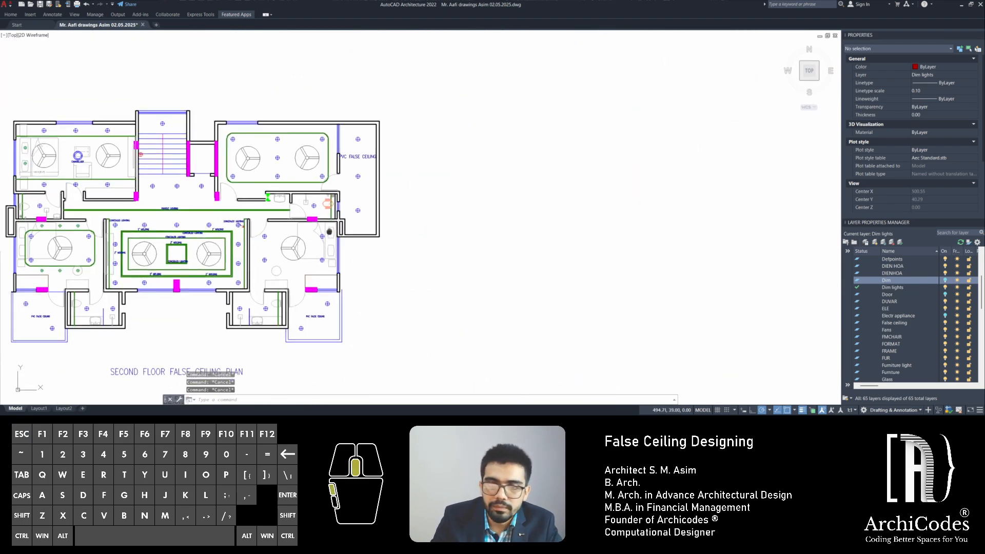
Try offsetting the lower-right bedroom's upper wall line 0.1 into the room
scroll(329, 231, up, 6)
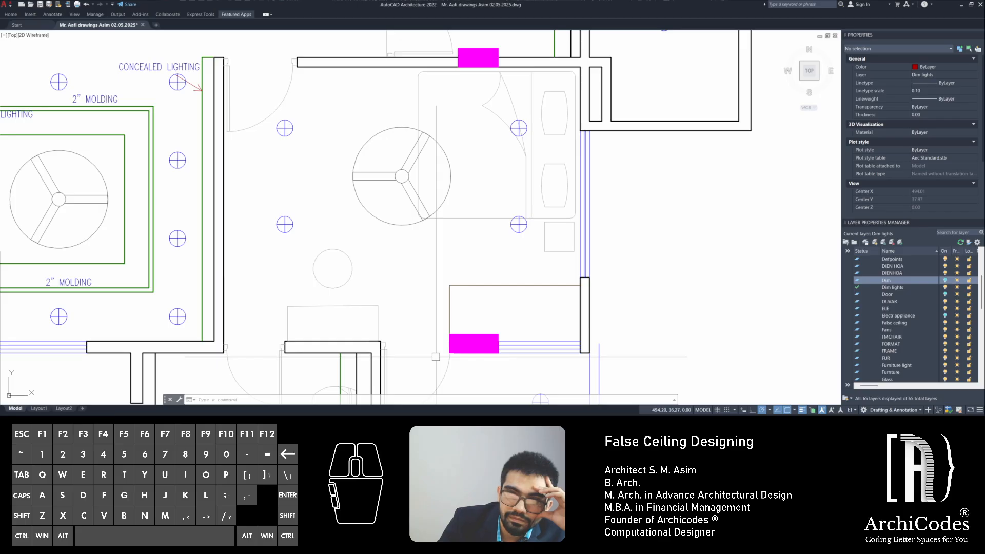
middle_drag(367, 244, 440, 290)
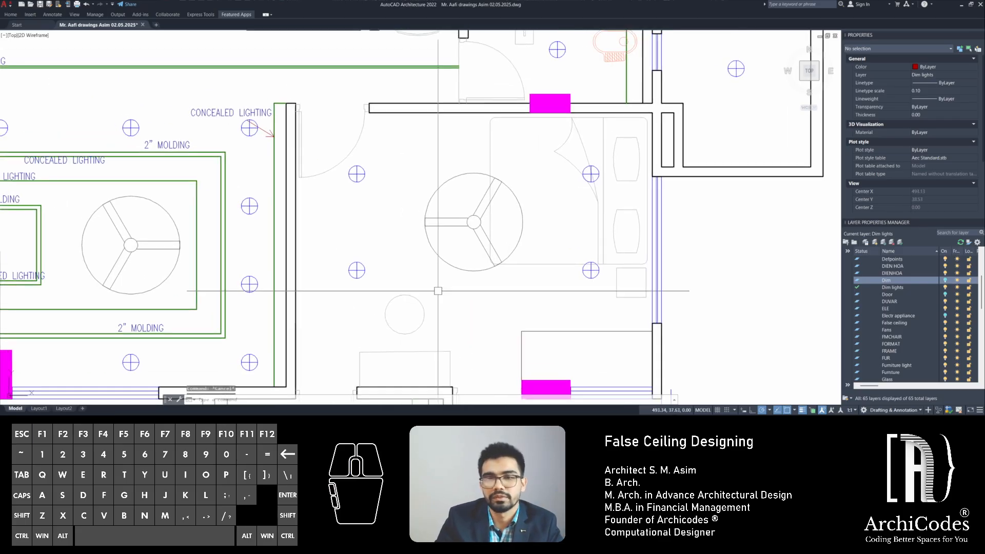
key(Escape)
middle_drag(411, 200, 385, 228)
text(o)
key(space)
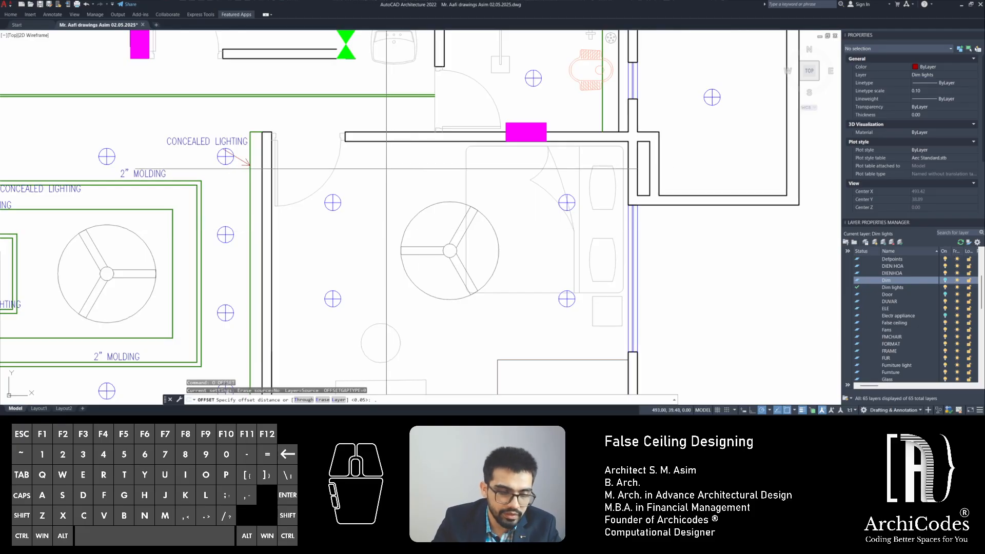
text(.1)
key(space)
scroll(397, 143, up, 1)
click(392, 140)
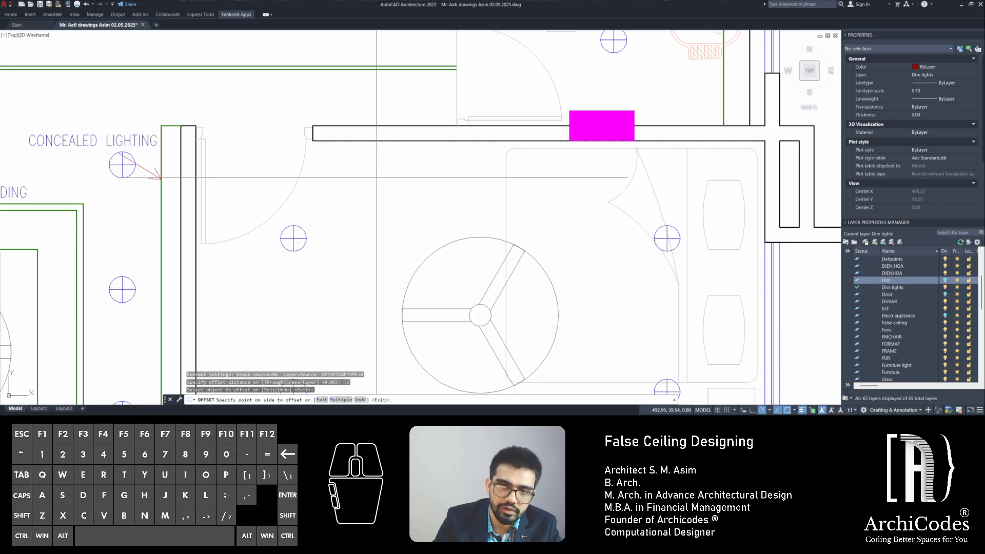
click(376, 176)
key(Escape)
key(Escape)
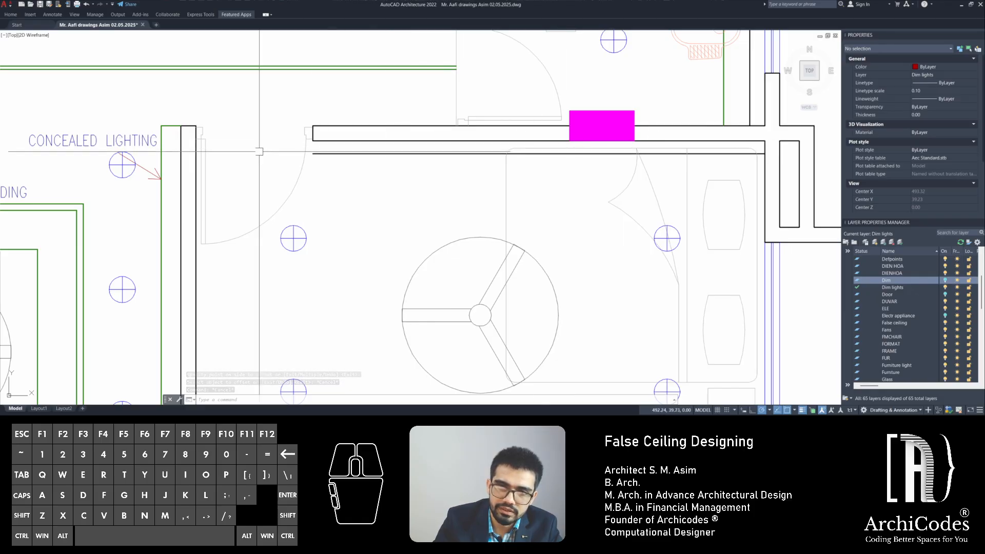
key(Escape)
key(Escape)
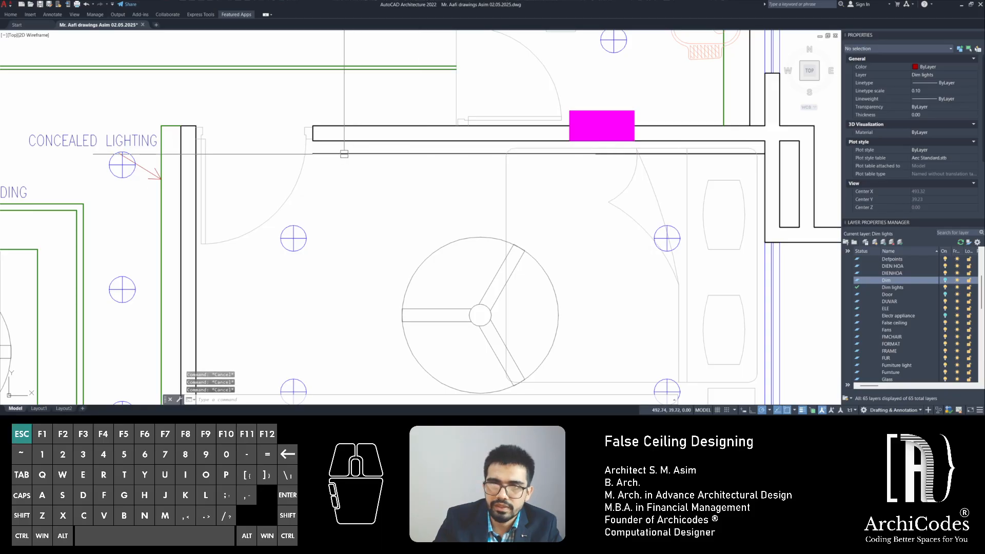
Delete the trial offset line below the bedroom's upper wall
click(345, 154)
mouse_move(344, 154)
middle_down()
mouse_move(367, 154)
mouse_move(326, 154)
middle_up()
key(Delete)
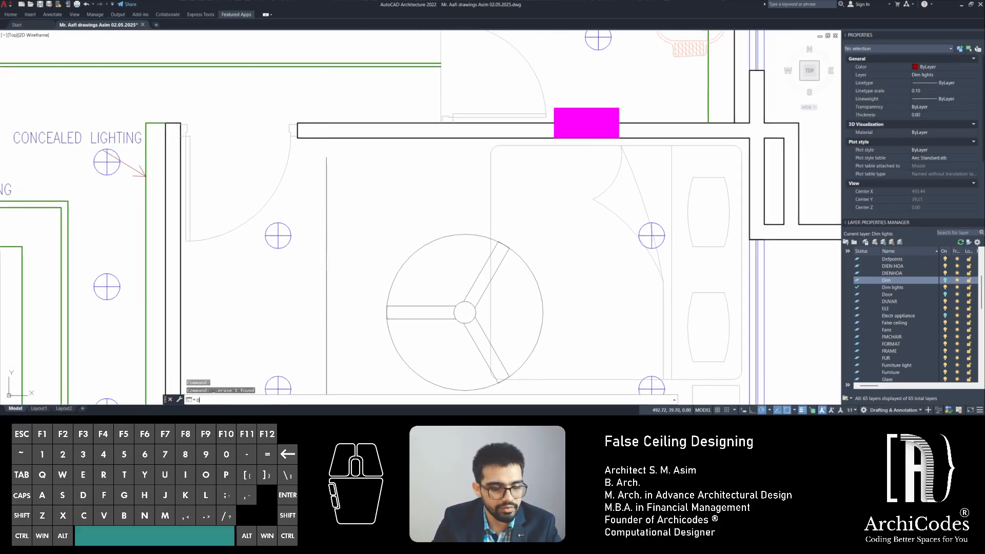
Offset the bedroom's upper wall line 0.15 into the room
text(o)
key(space)
text(.15)
key(Return)
click(349, 137)
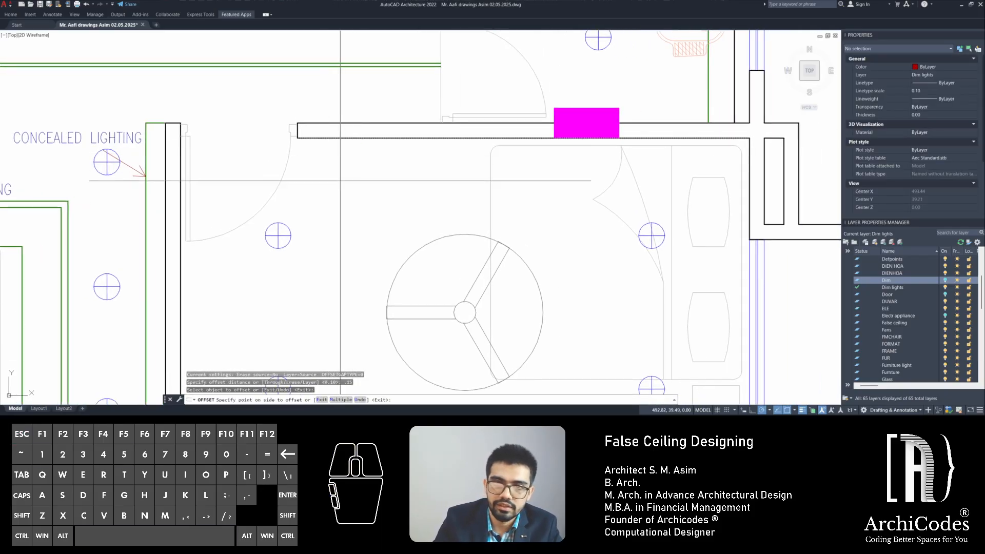
click(340, 185)
Offset the bedroom's left wall line into the room by the same 0.15 distance
middle_drag(198, 266, 223, 186)
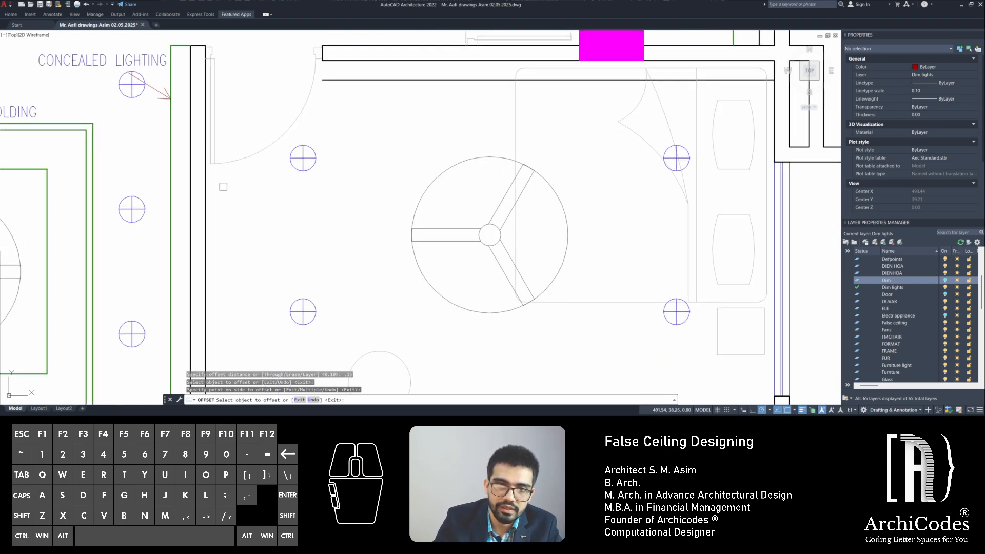
click(203, 212)
click(254, 213)
key(Escape)
key(Escape)
key(Escape)
middle_drag(292, 213, 315, 208)
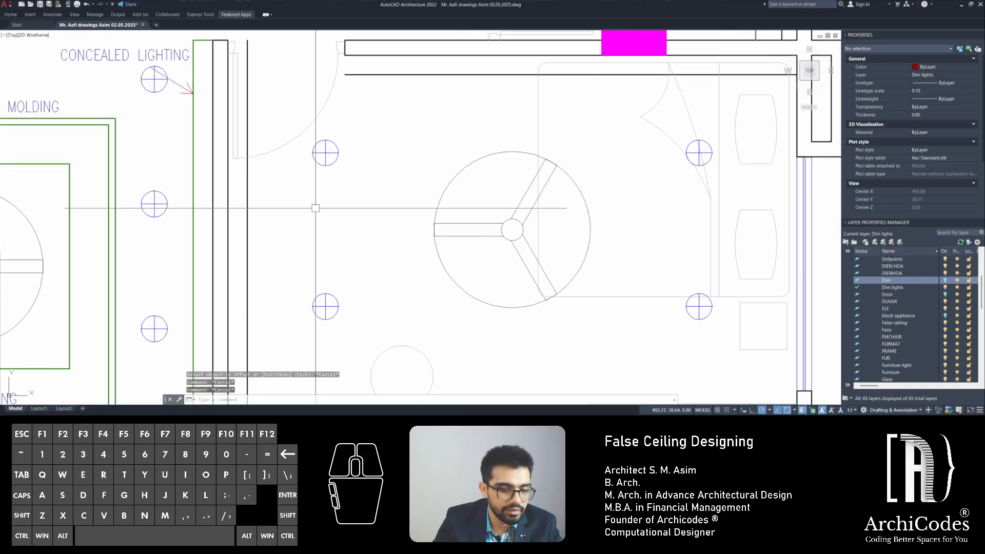
key(Return)
click(193, 160)
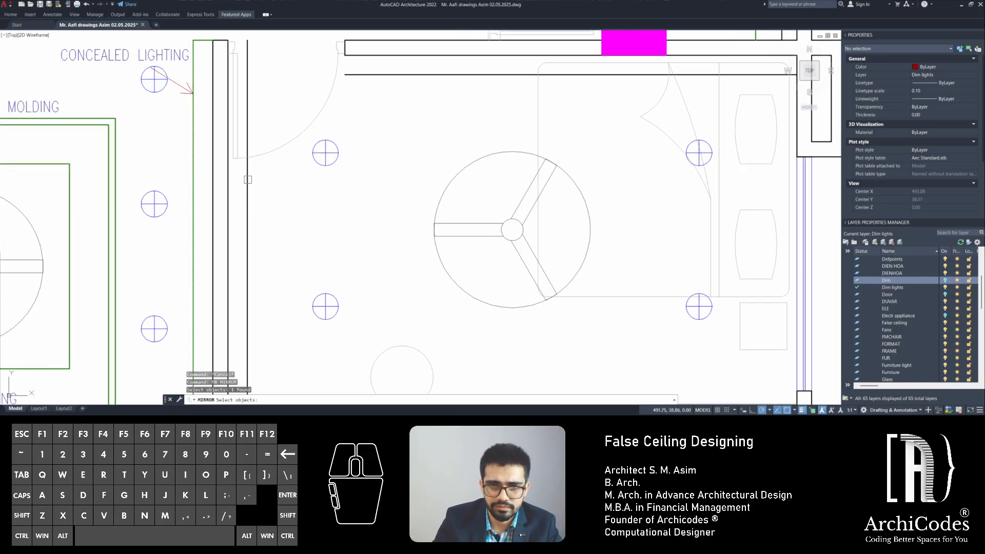
key(Escape)
key(Escape)
key(Escape)
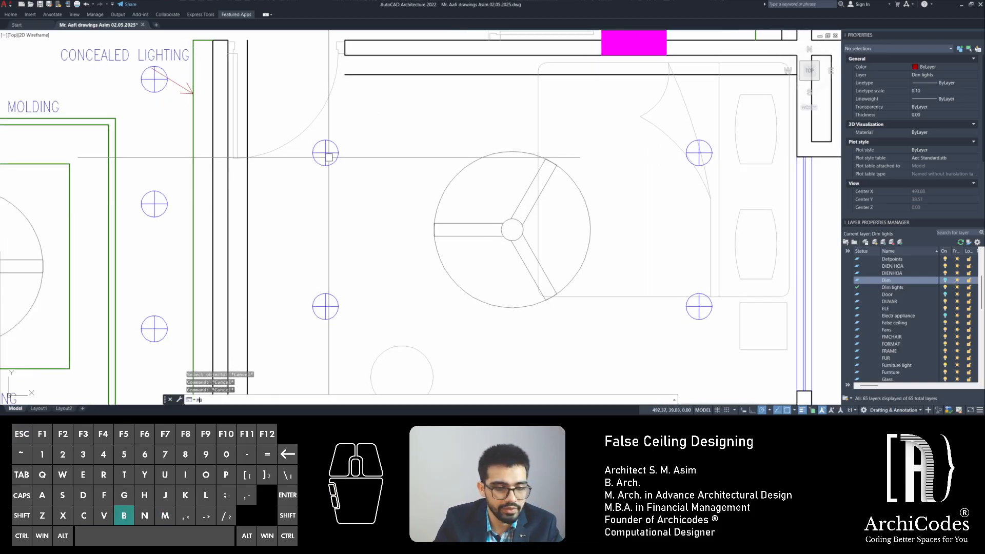
text(MB)
key(Return)
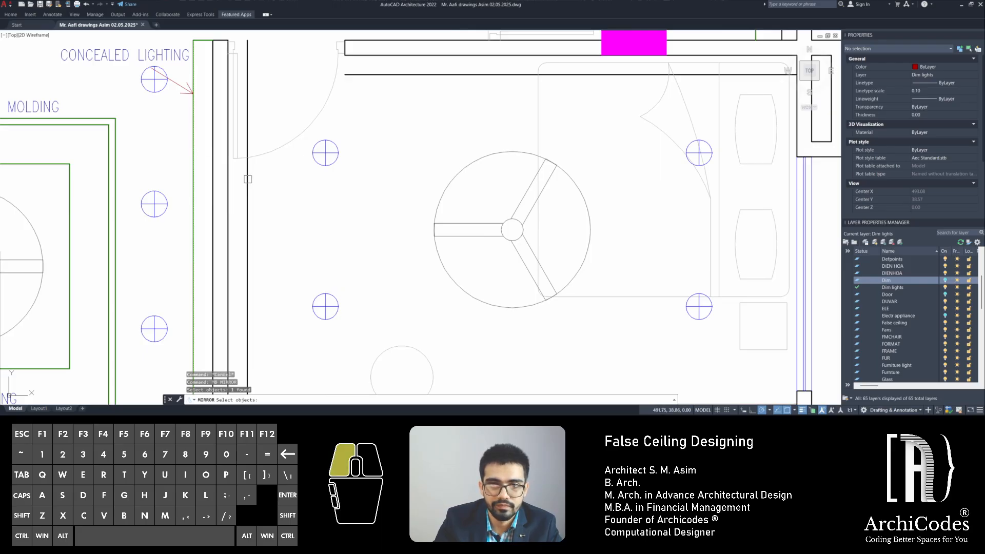
key(Escape)
key(Escape)
middle_drag(193, 135, 258, 163)
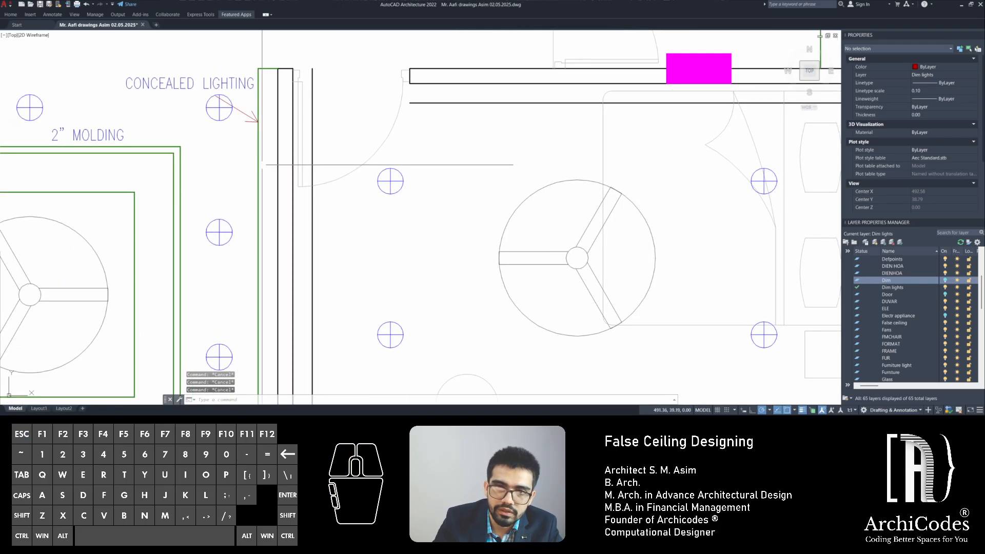
click(258, 163)
key(Escape)
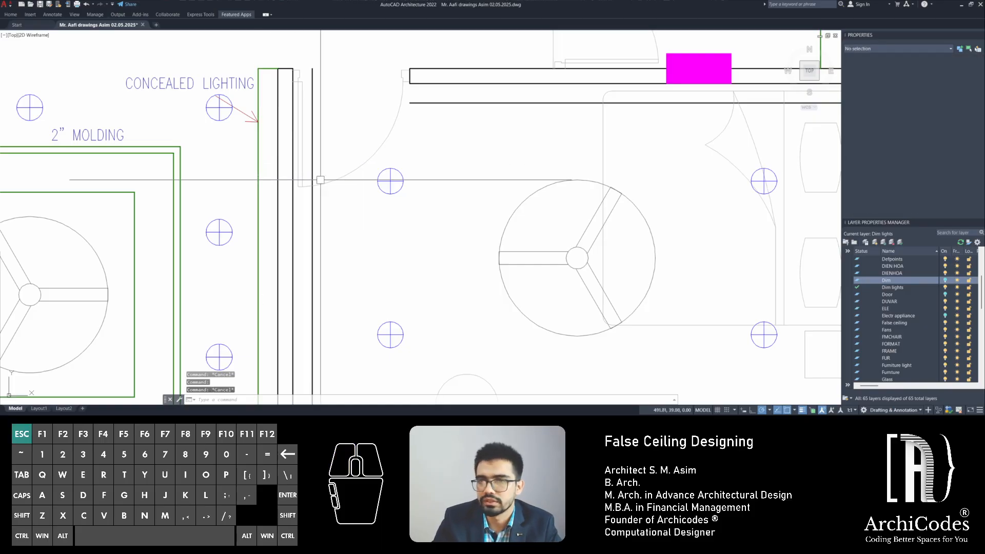
click(312, 204)
key(Escape)
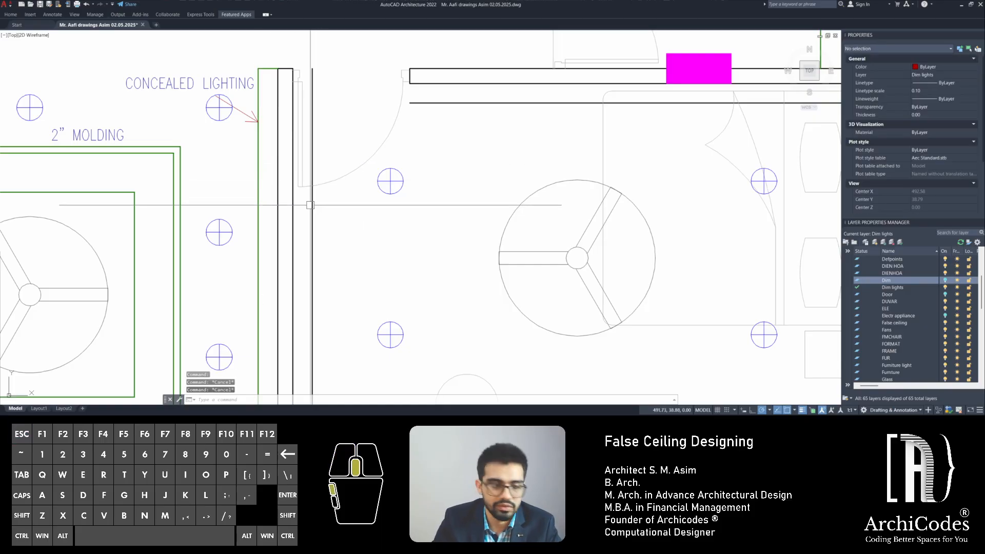
middle_drag(312, 204, 357, 189)
text(MB)
key(space)
click(372, 204)
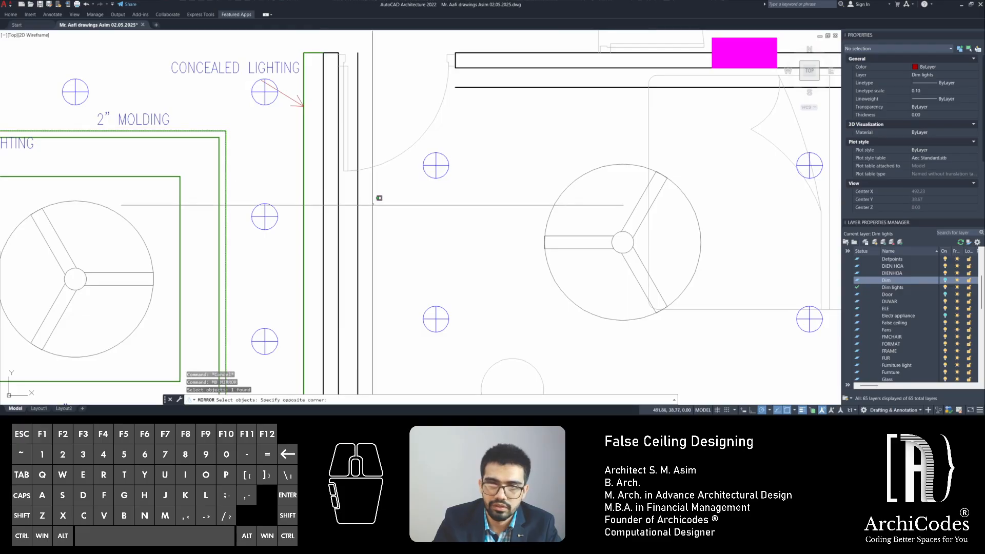
click(351, 205)
click(496, 117)
click(486, 79)
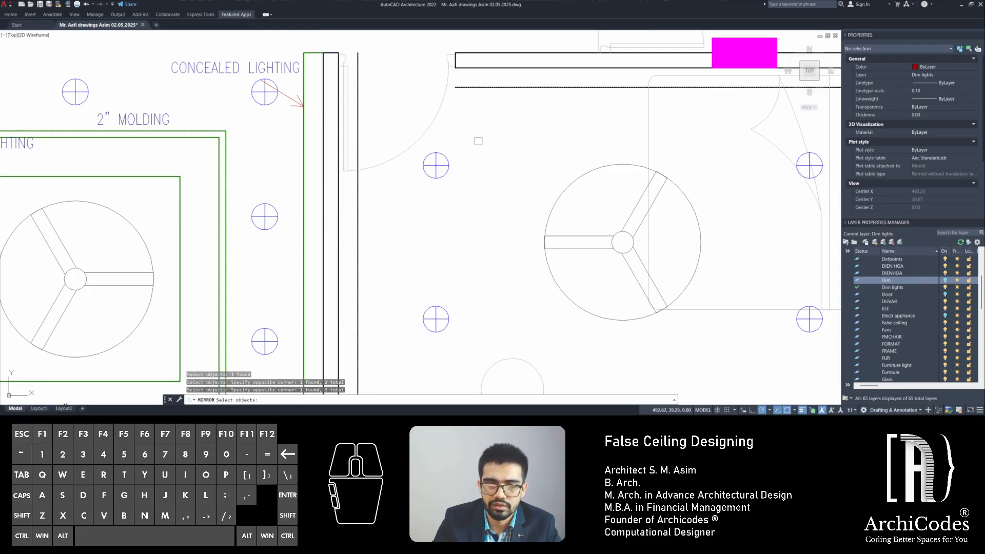
key(Escape)
key(Escape)
key(Escape)
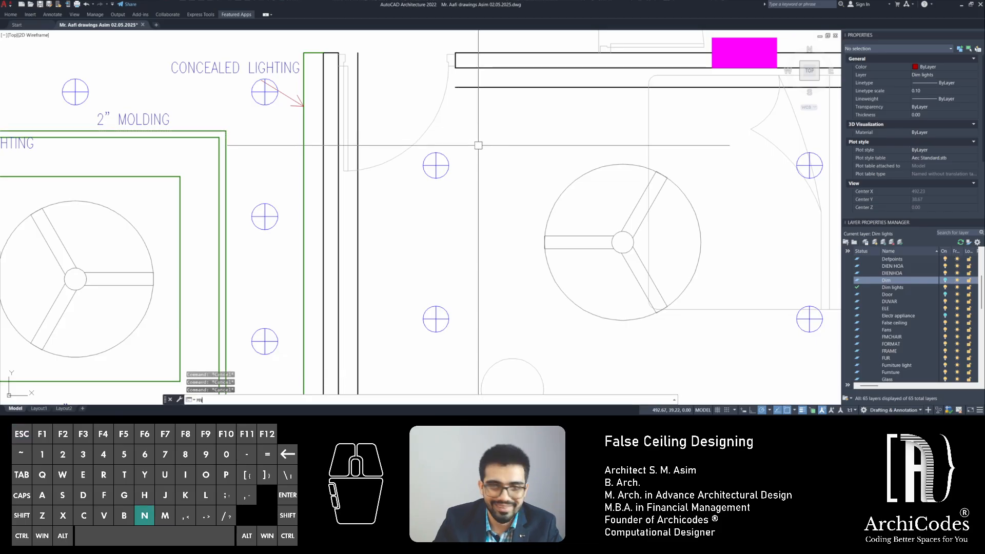
Match the properties of the green false ceiling line in the adjacent room onto both offset lines in the bedroom
key(Return)
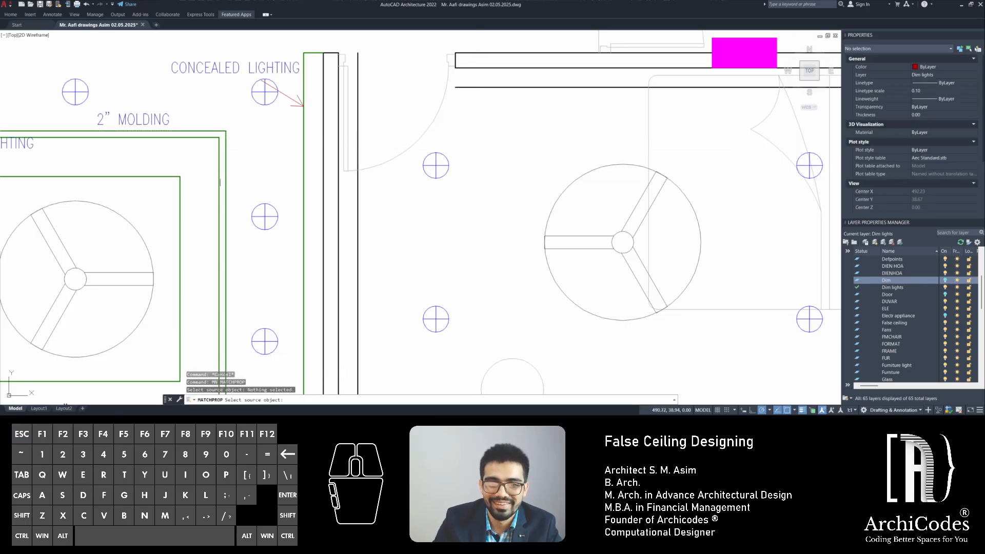
click(305, 192)
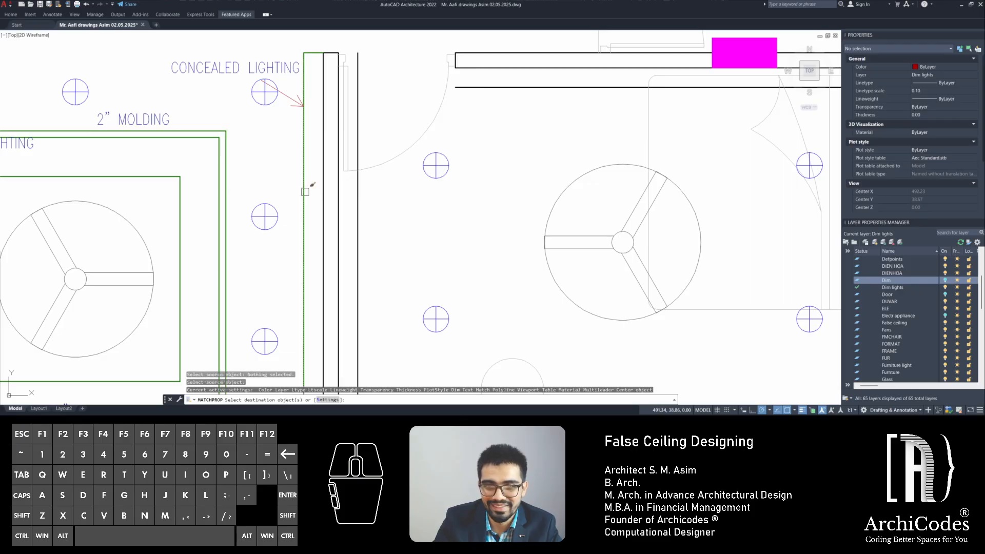
click(365, 204)
click(358, 206)
key(Escape)
key(Escape)
key(Escape)
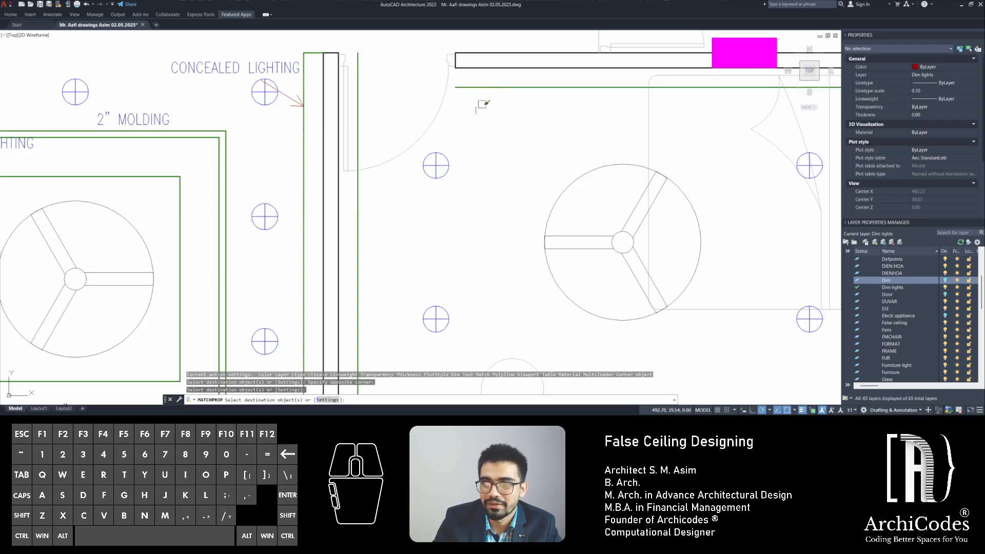
Extend the bedroom's upper green ceiling line across the door opening to the left green ceiling line
scroll(479, 102, down, 5)
scroll(389, 161, up, 4)
key(l)
mouse_move(389, 161)
middle_down()
mouse_move(392, 183)
mouse_move(403, 167)
middle_up()
key(Return)
key(Escape)
text(ex)
key(space)
key(space)
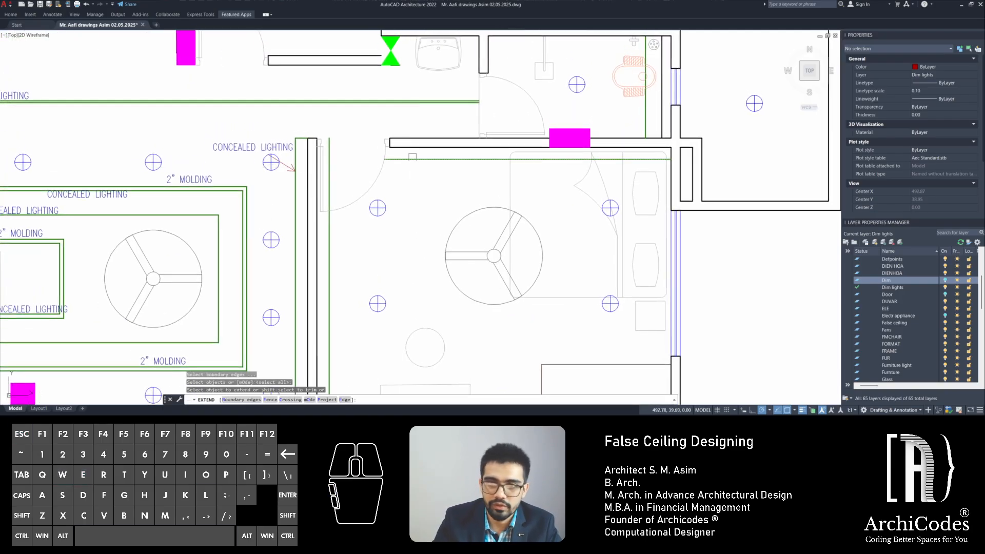
click(398, 161)
key(Escape)
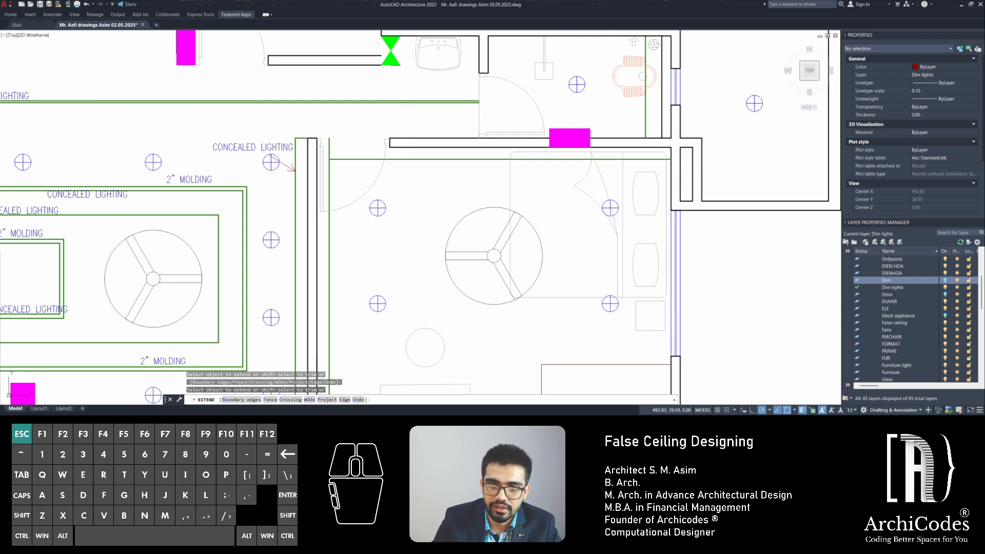
Trim the left green ceiling line where it projects above the upper one to form a clean corner
scroll(341, 159, up, 2)
text(tr)
key(space)
key(space)
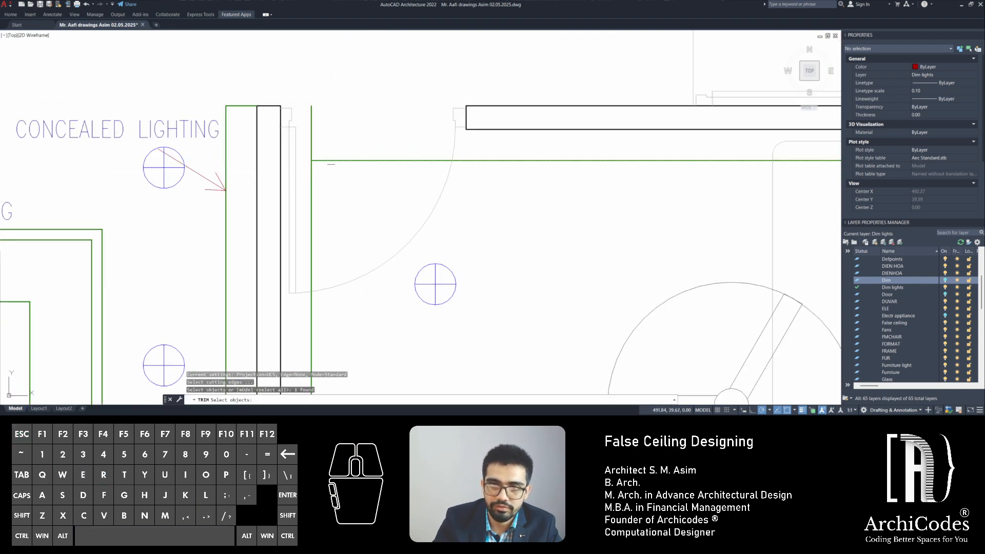
key(Escape)
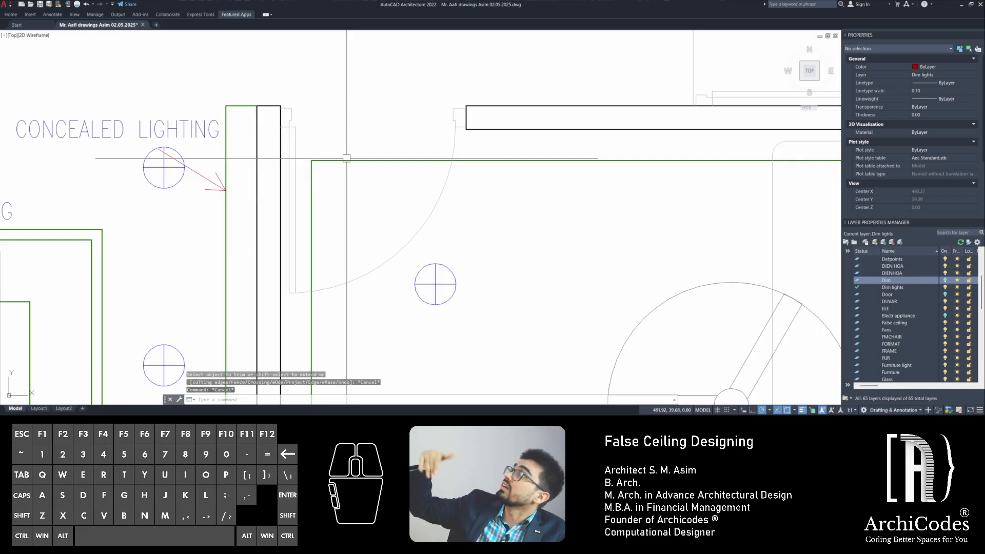
Delete the door block in the opening at the bedroom's upper-left corner
middle_drag(358, 163, 308, 216)
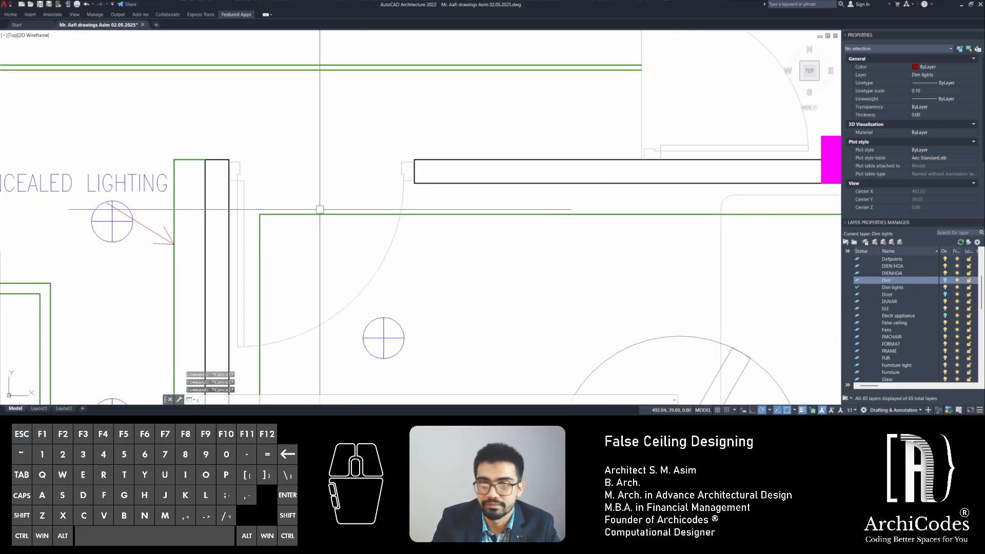
text(l)
key(space)
key(Escape)
key(Escape)
click(402, 187)
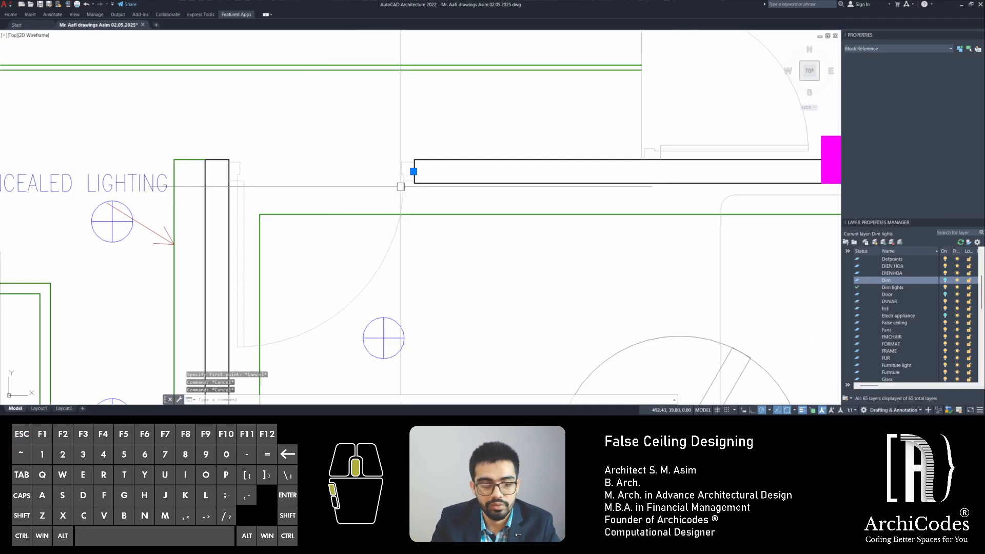
middle_drag(378, 198, 400, 216)
key(Escape)
Draw a line across the upper door opening from the wall's lower end corner to the left wall
text(l)
key(space)
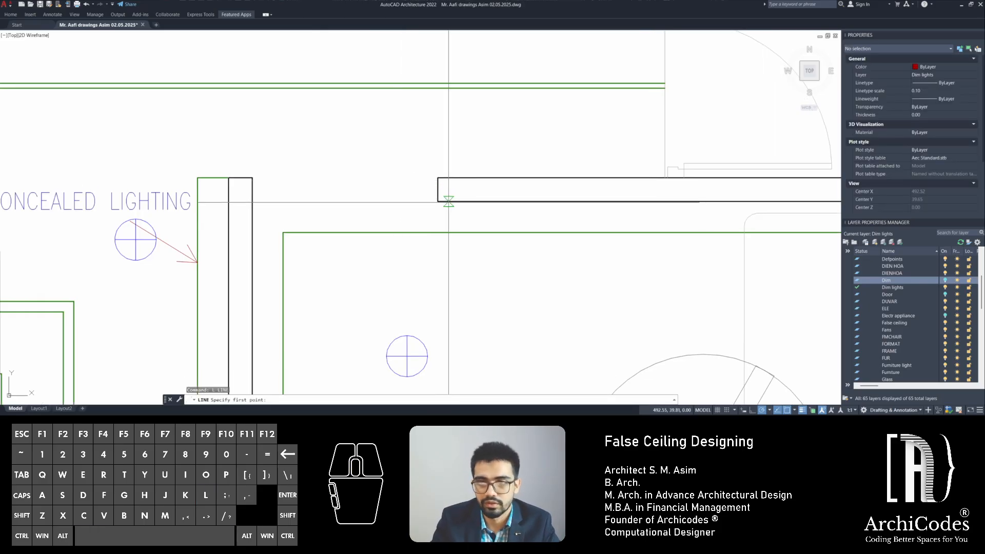
click(438, 201)
click(253, 201)
key(Escape)
key(Escape)
key(Escape)
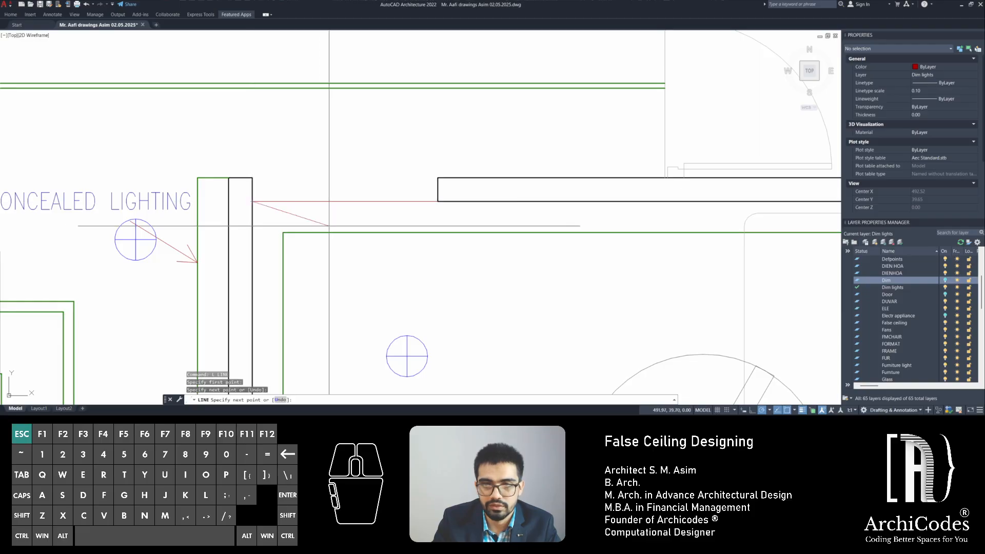
Match the properties of the round stool in the bedroom onto the line across the upper door opening
scroll(380, 227, down, 1)
scroll(318, 184, down, 3)
text(mn)
key(space)
scroll(359, 228, up, 1)
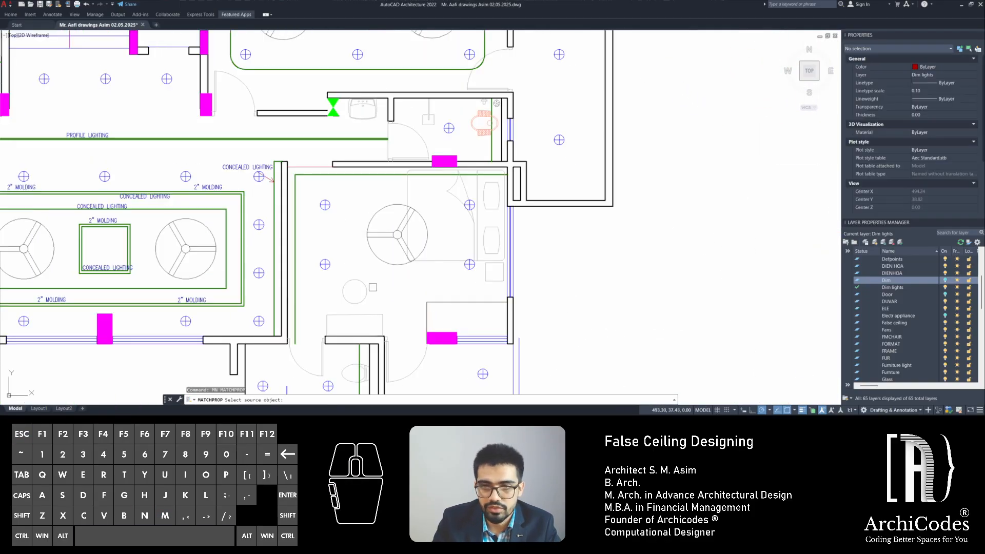
click(366, 289)
key(Escape)
key(Escape)
key(Escape)
scroll(333, 337, up, 3)
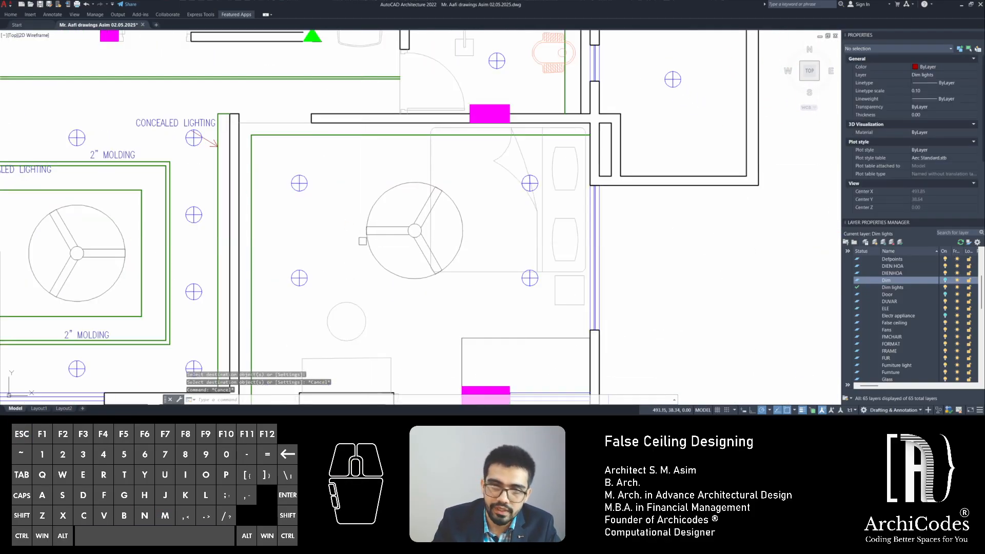
Draw a line across the bathroom door opening from the wall's upper end corner to the bedroom's left wall
scroll(279, 260, up, 2)
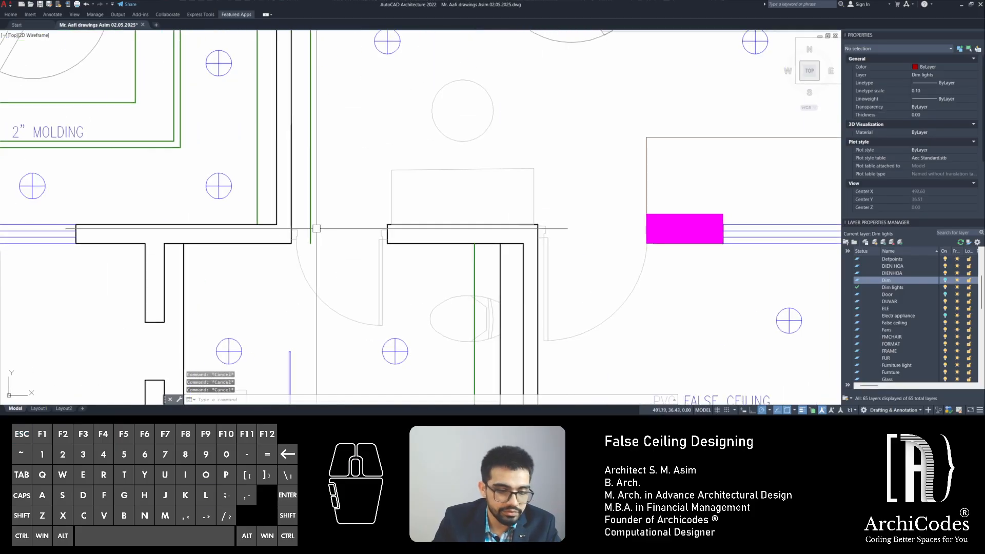
text(l)
key(space)
click(387, 225)
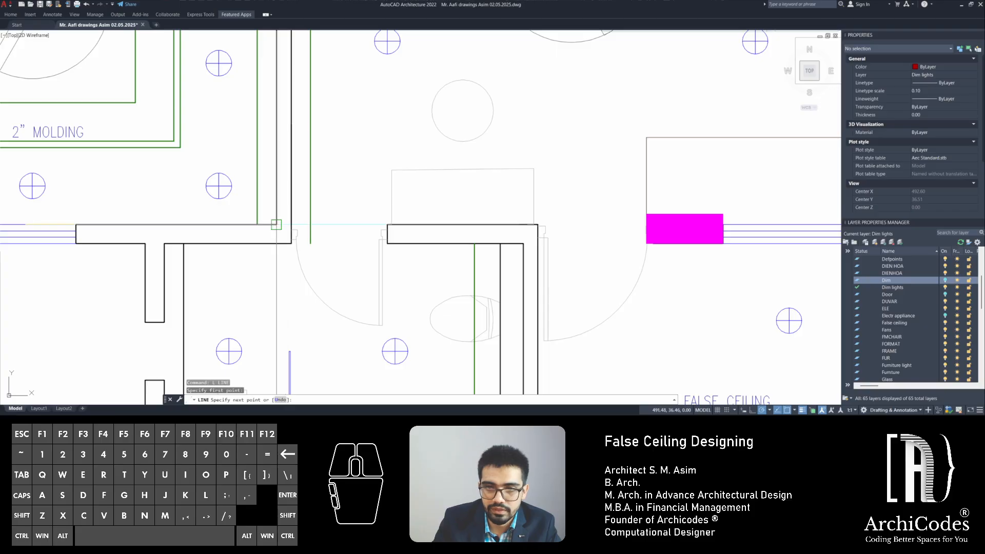
click(290, 224)
key(space)
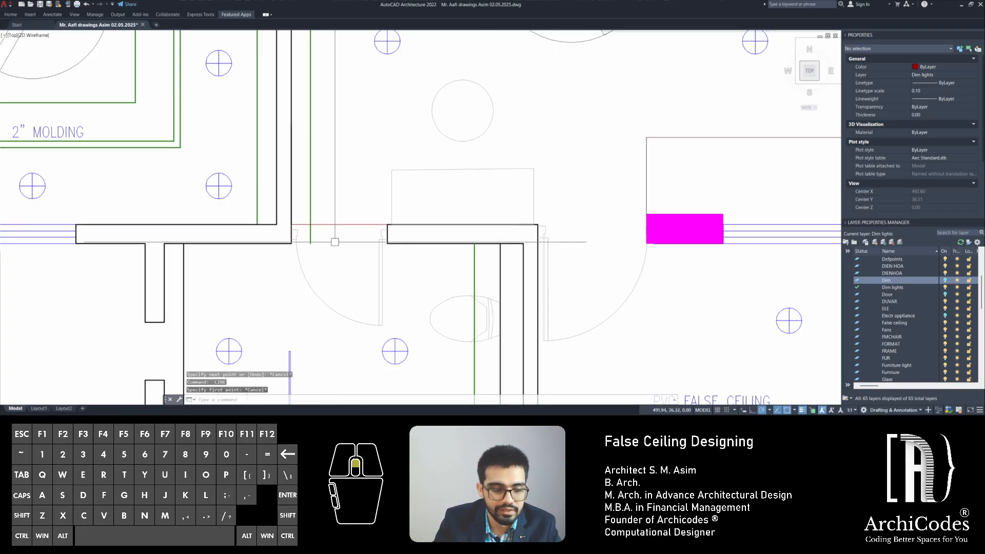
Match the properties of the rectangular furniture outline above the bathroom wall onto the line across the bathroom door opening
scroll(335, 242, up, 2)
text(ma)
key(space)
click(425, 168)
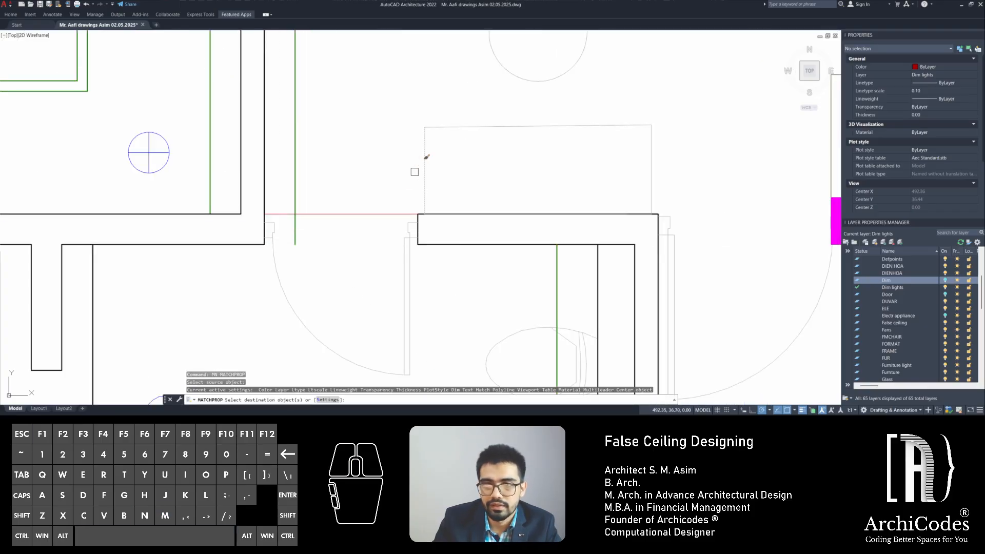
click(376, 214)
key(space)
Trim the green false ceiling line where it passes below the line across the bathroom door opening
text(tr)
key(space)
click(333, 214)
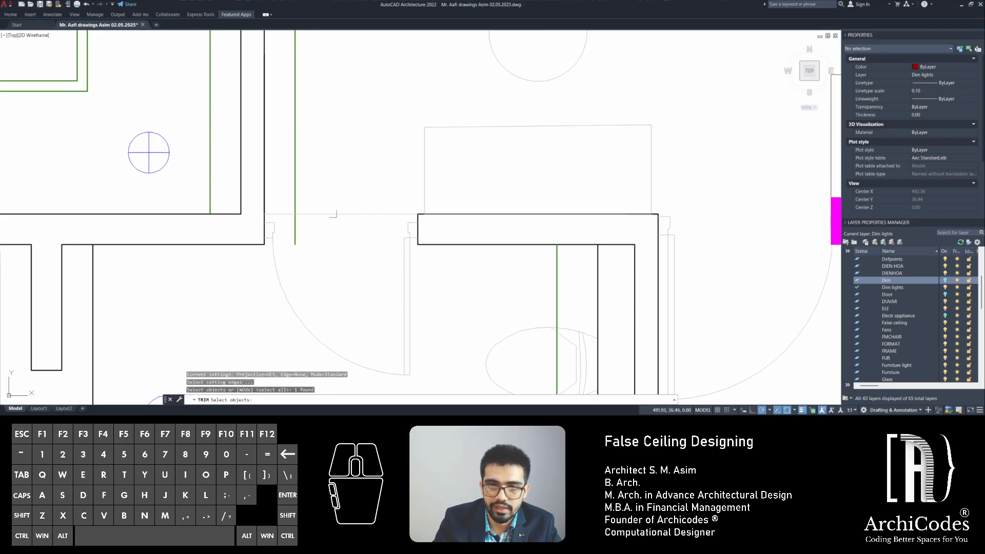
key(space)
scroll(311, 256, down, 5)
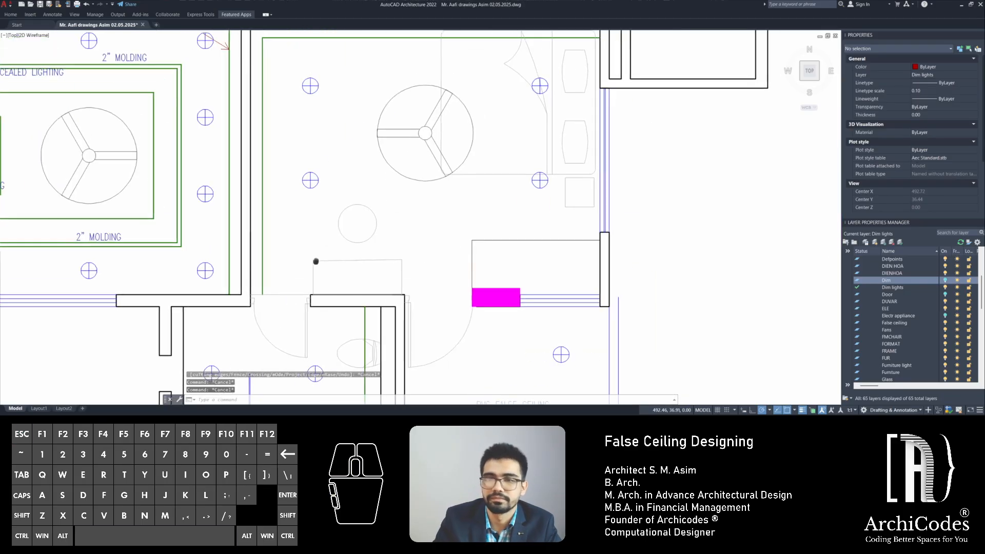
key(Escape)
key(Escape)
key(Escape)
key(Escape)
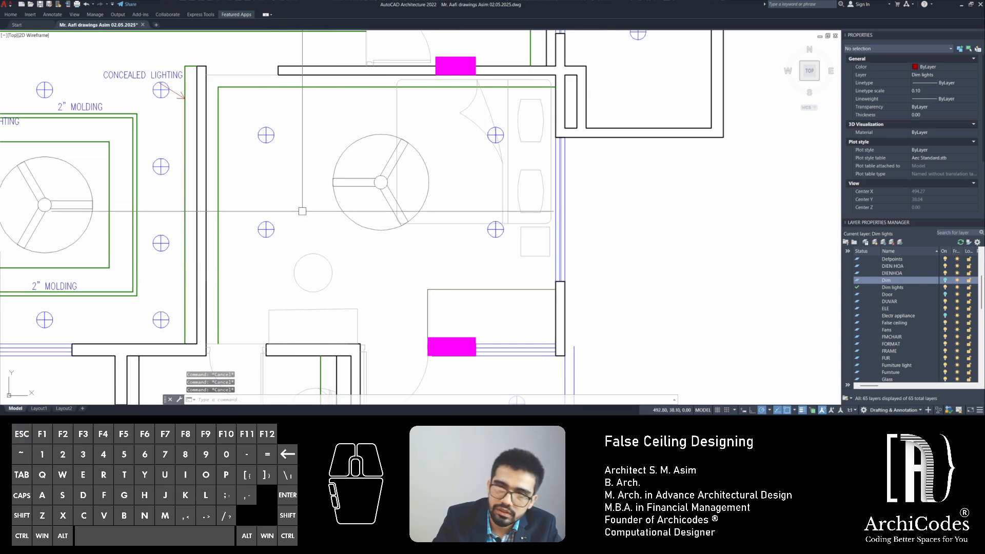
Move the bedroom's two left ceiling lights horizontally about 0.26 toward the fan
key(Escape)
click(285, 125)
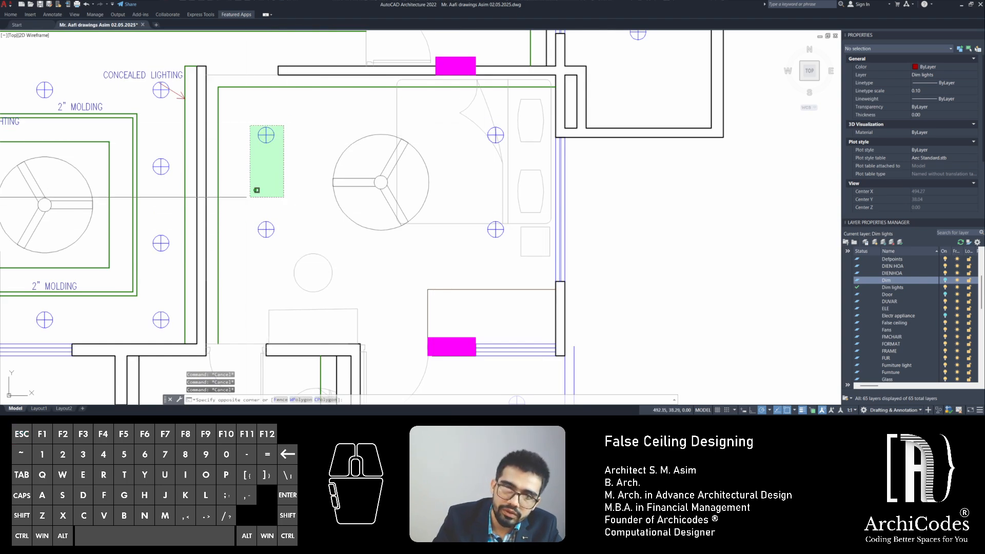
click(247, 235)
middle_drag(253, 220, 259, 204)
text(m)
key(space)
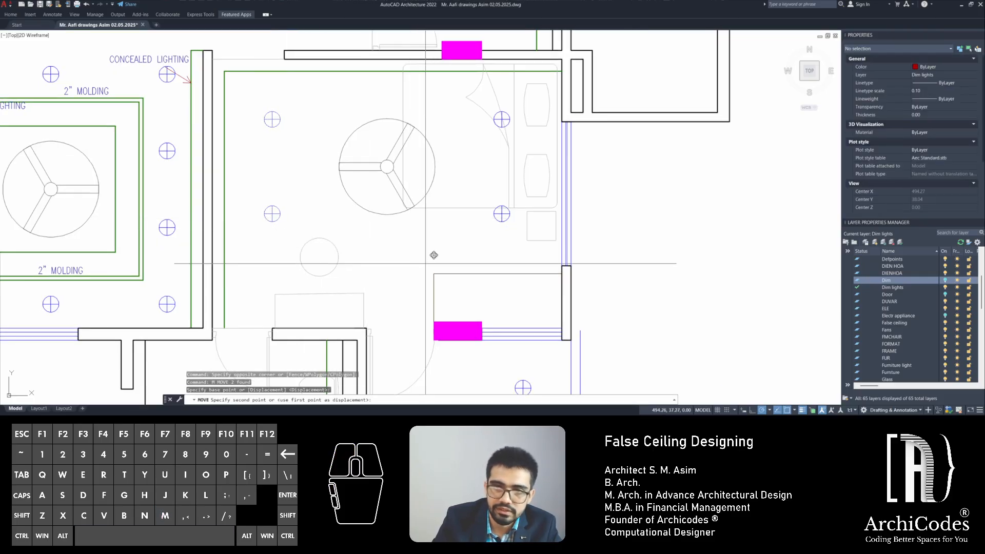
click(425, 263)
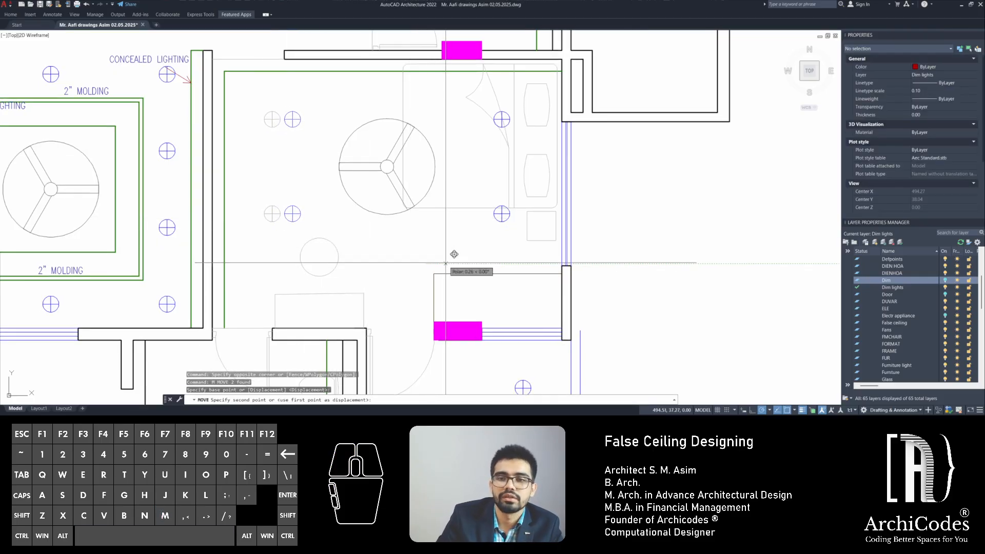
click(444, 264)
key(Escape)
key(Escape)
key(Escape)
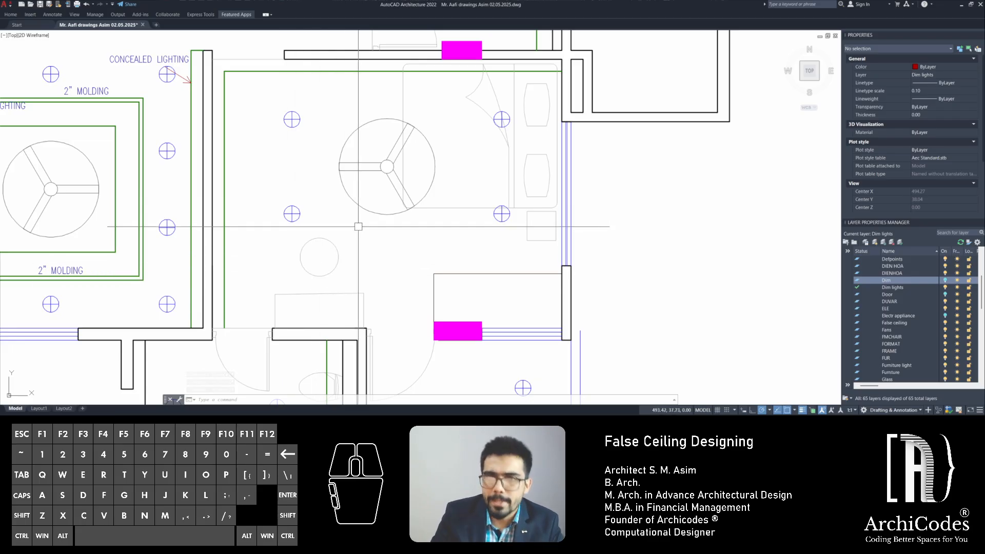
Try moving the bedroom's ceiling fan up and to the right so it sits over the bed near the pillows
scroll(315, 106, up, 2)
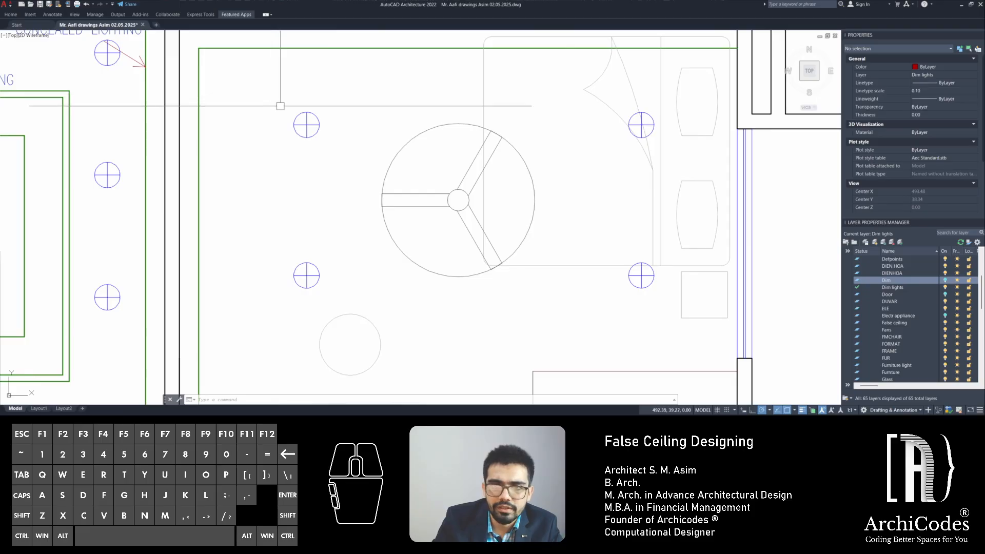
scroll(288, 109, down, 2)
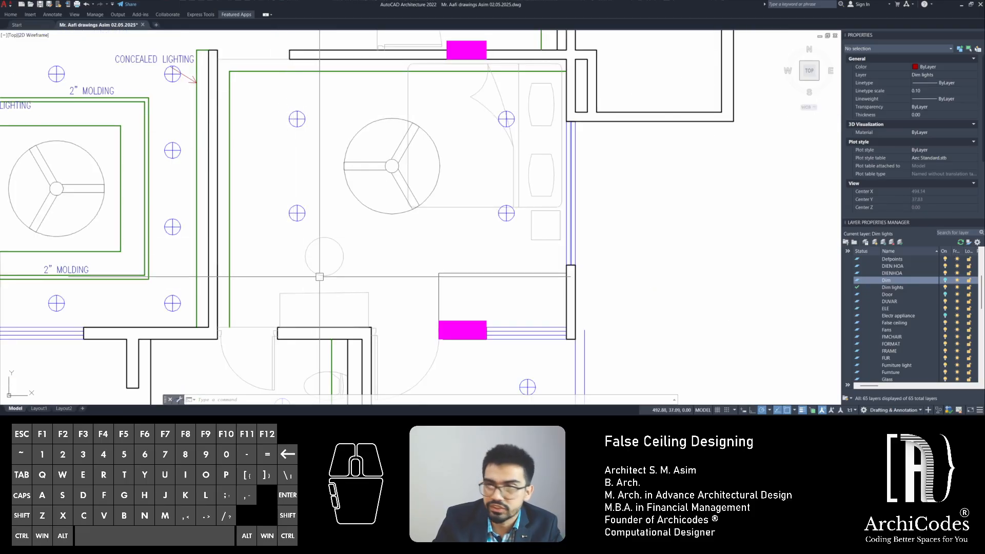
middle_drag(423, 228, 459, 233)
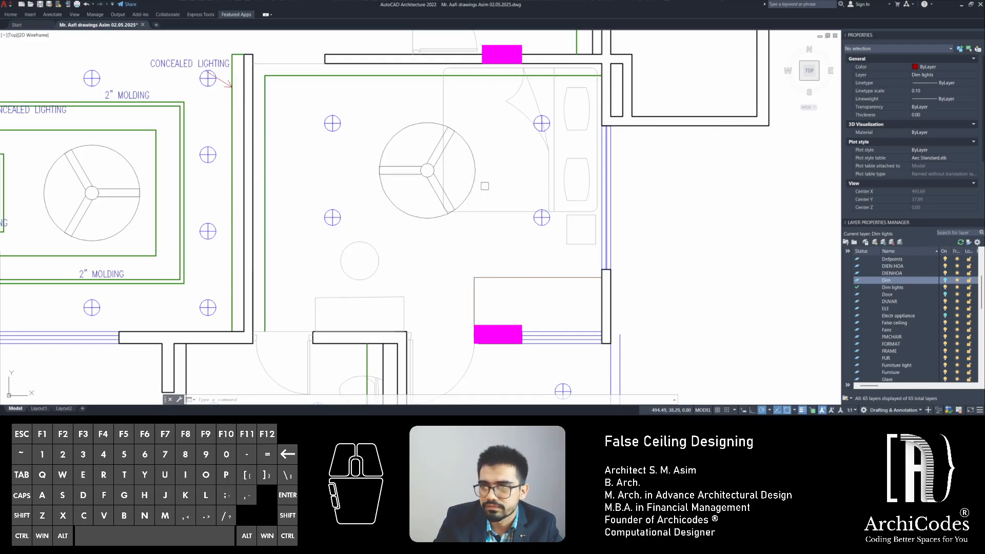
key(Escape)
key(Escape)
click(469, 147)
middle_drag(469, 147, 428, 137)
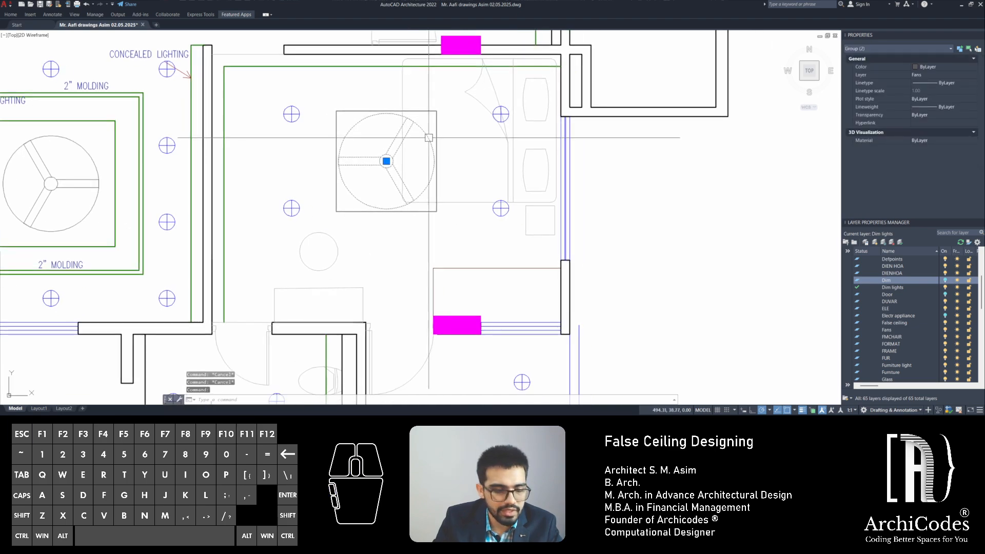
text(m)
key(Return)
click(386, 161)
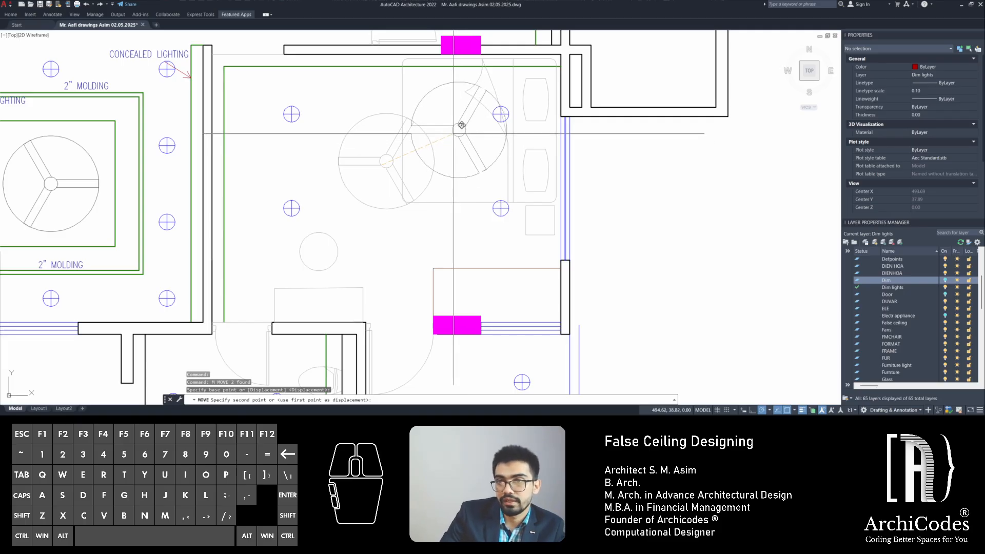
click(485, 132)
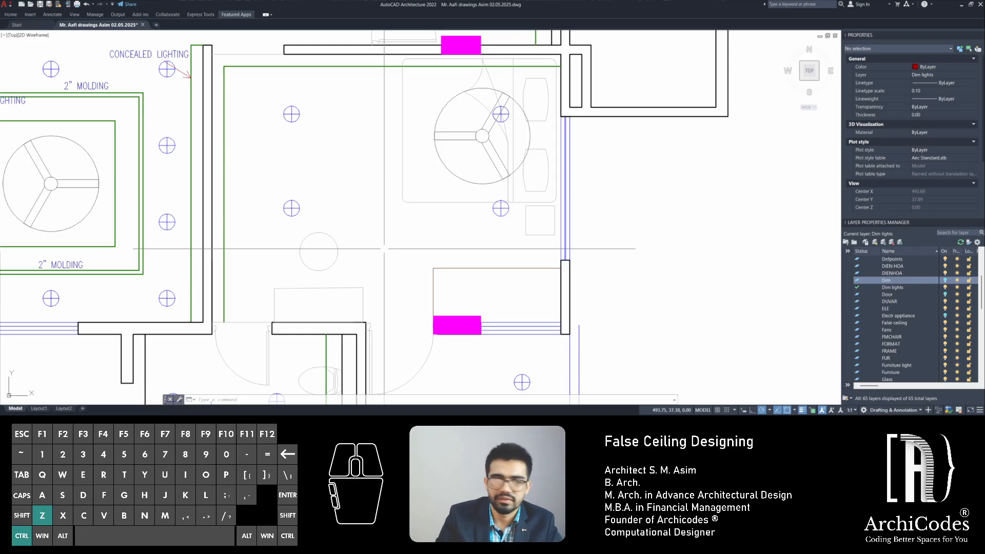
Undo the move of the ceiling fan
key(ctrl+z)
key(Escape)
key(Escape)
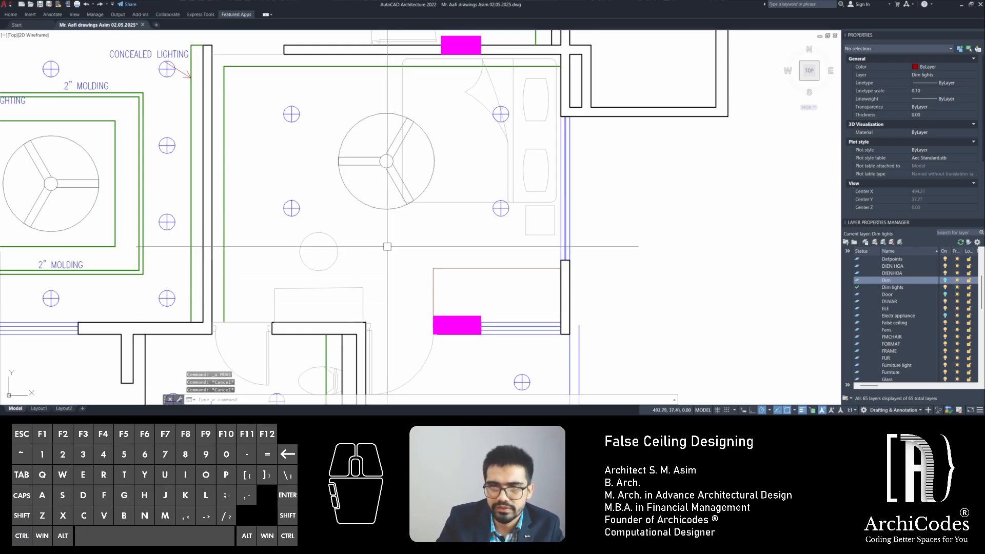
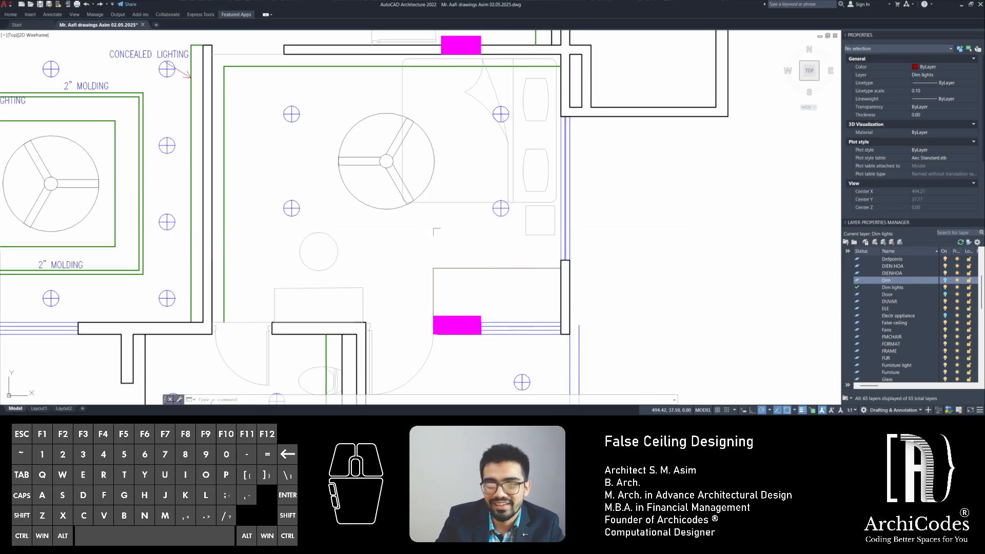
Delete the two ceiling lights to the right of the bedroom's fan
scroll(374, 166, up, 2)
key(Escape)
click(577, 83)
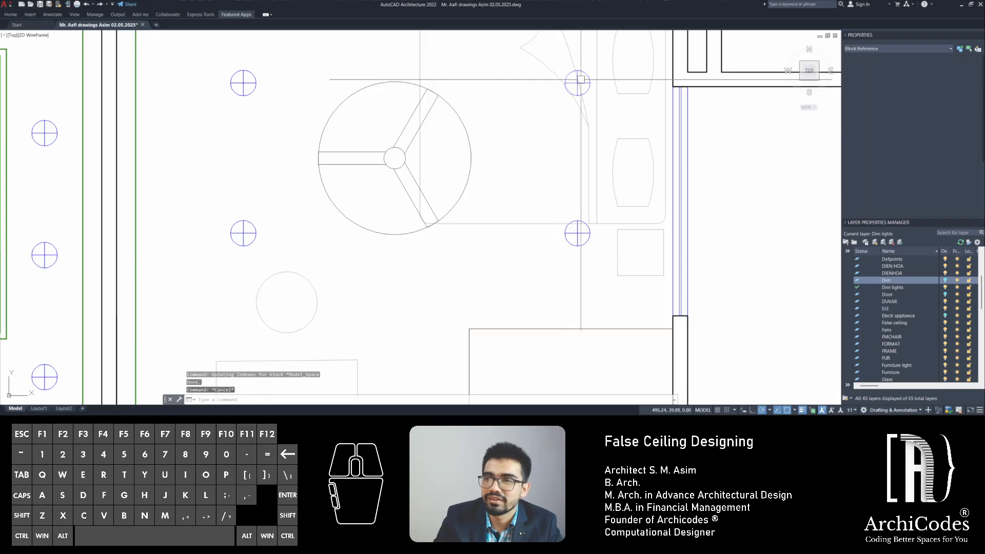
middle_drag(577, 83, 582, 71)
key(Delete)
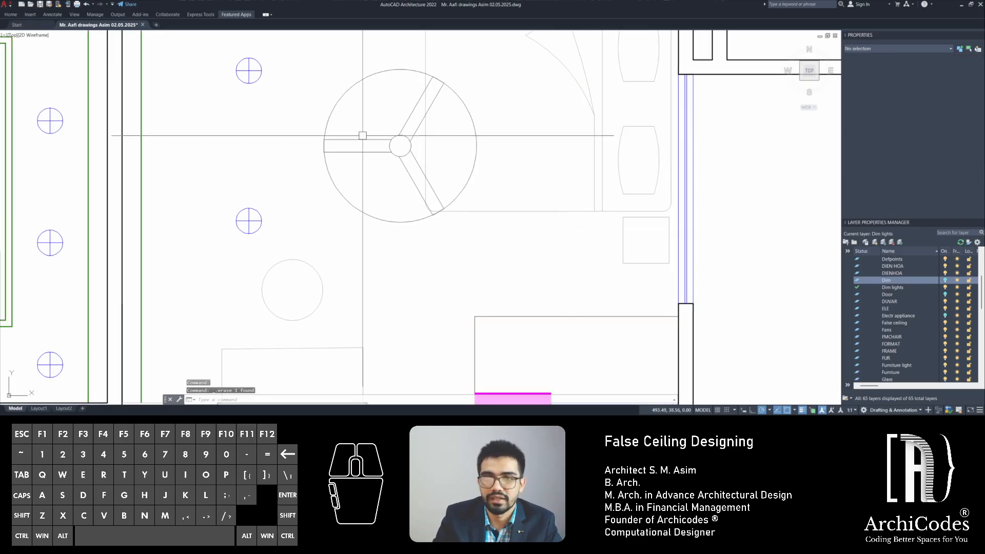
Mirror the two left ceiling lights across a vertical axis through the fan's centre, keeping the originals
click(265, 50)
click(212, 244)
middle_drag(212, 243, 185, 239)
text(mb)
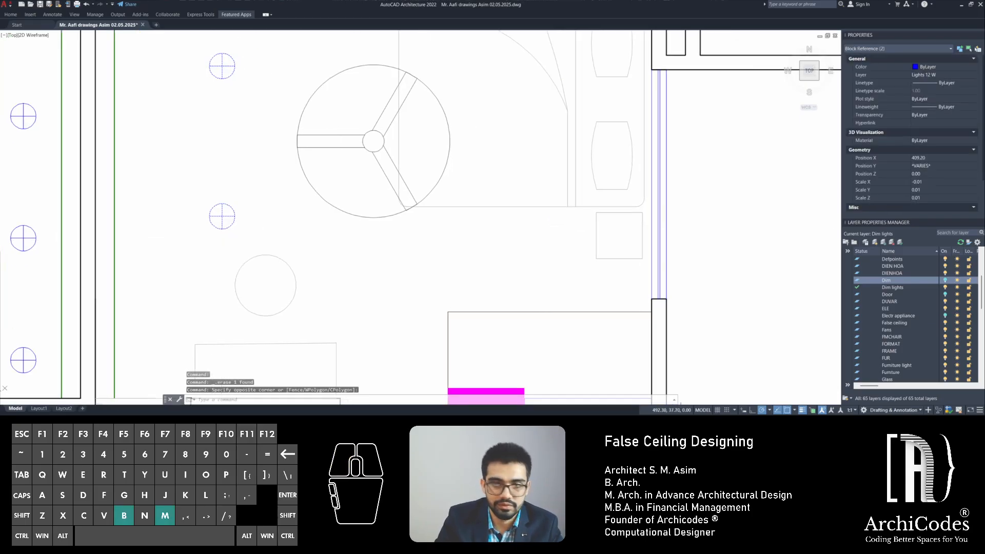
key(space)
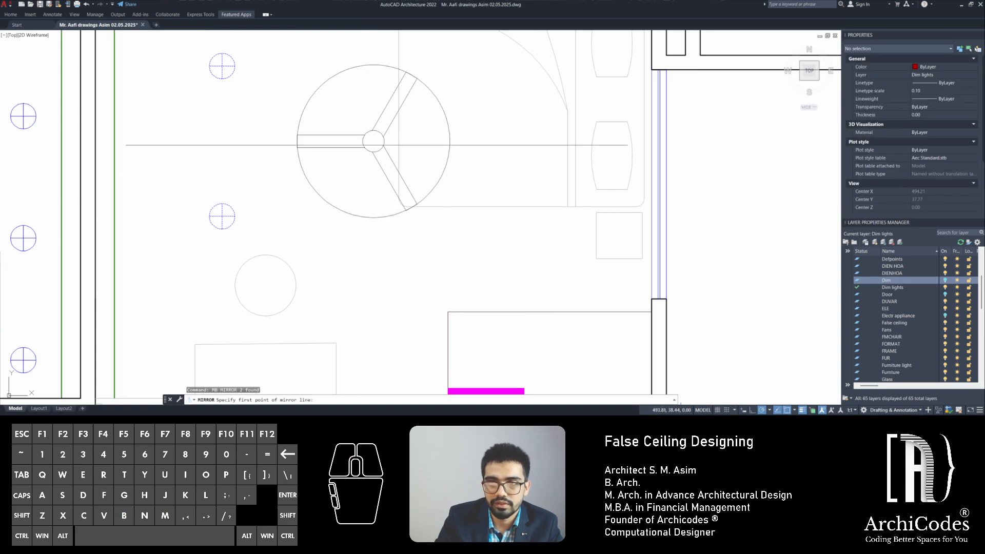
click(372, 141)
click(373, 260)
key(Return)
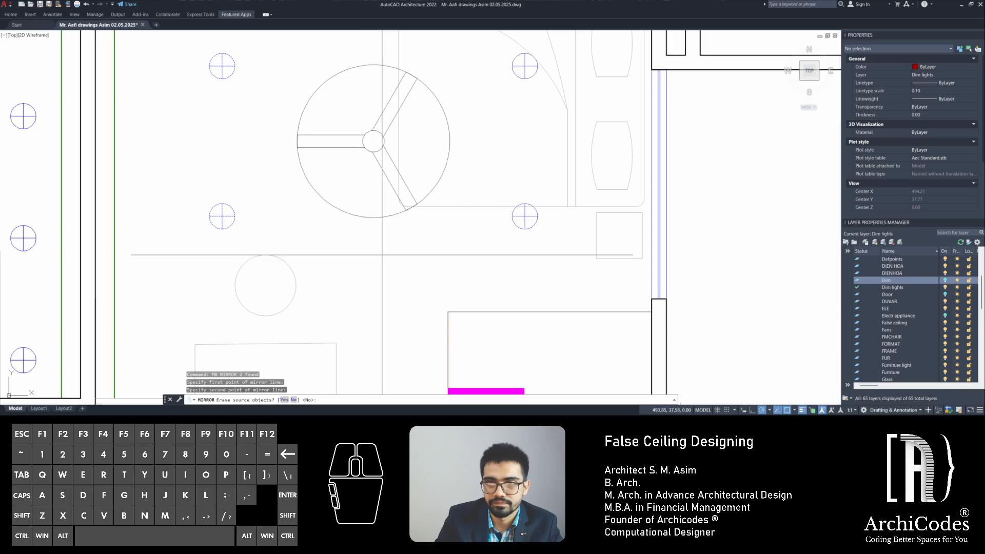
scroll(435, 224, down, 5)
key(Escape)
key(Escape)
key(Escape)
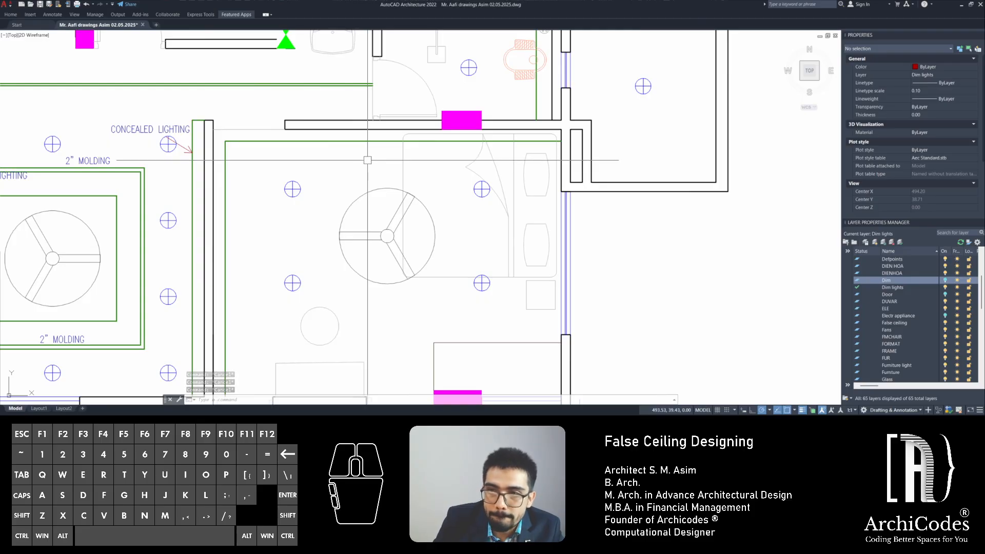
Draw a vertical line from the bedroom's upper-left ceiling light up to the green false ceiling edge
middle_drag(366, 162, 368, 82)
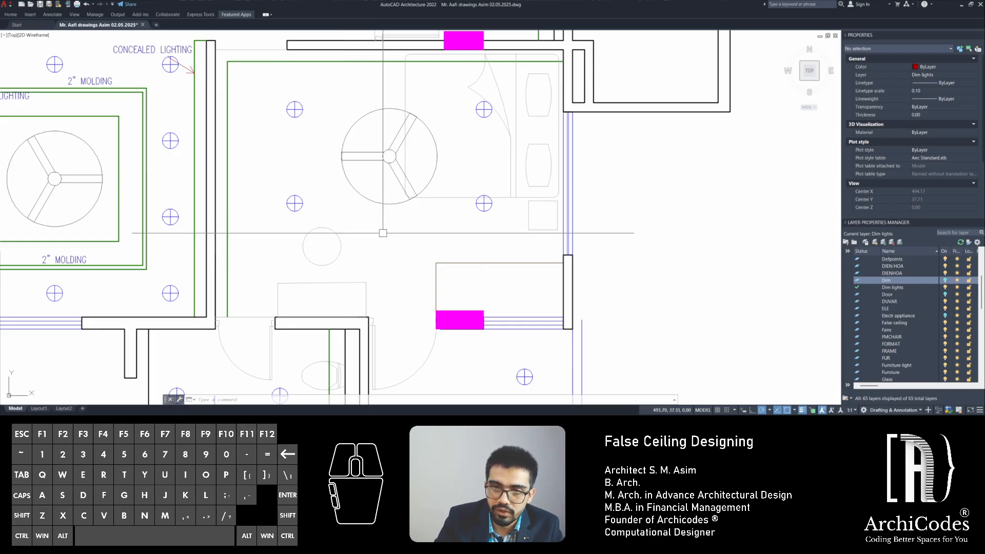
key(Escape)
text(l)
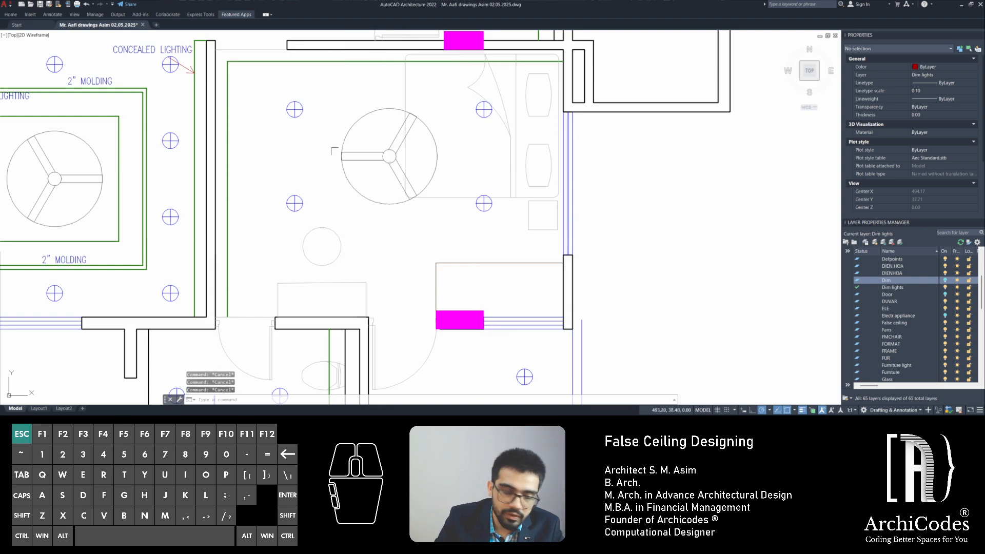
key(Return)
scroll(308, 154, up, 4)
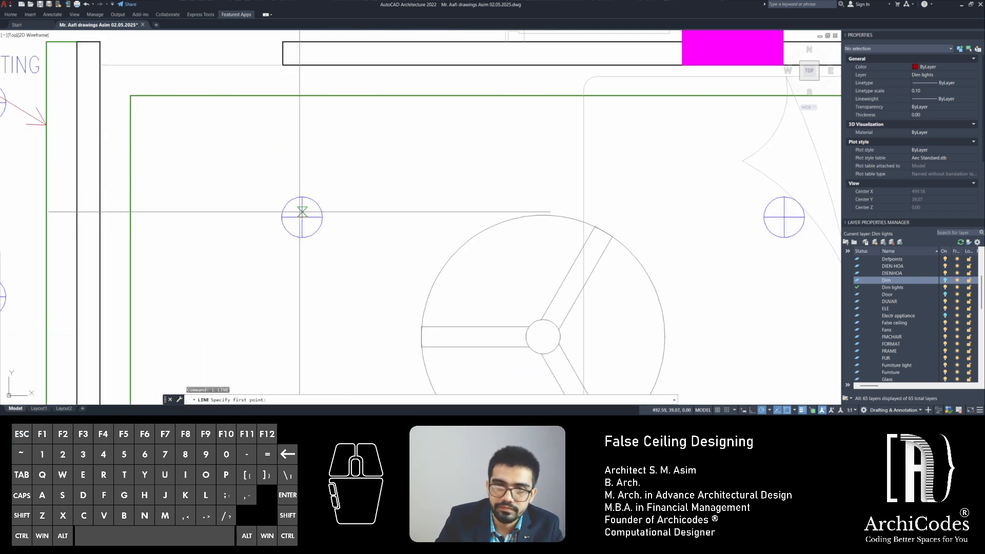
click(301, 217)
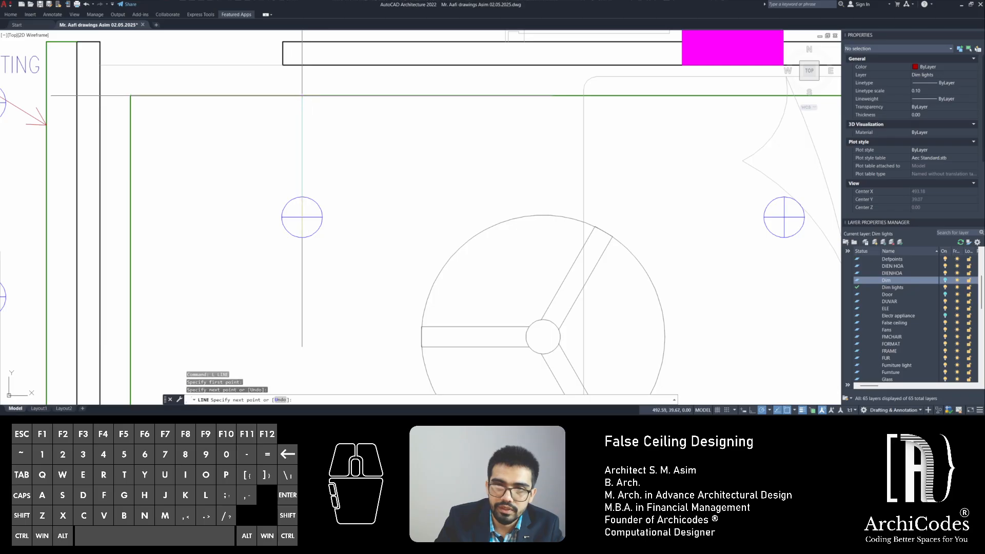
key(Return)
Draw a horizontal line from the vertical line's midpoint to the left ceiling edge and extend it to the bedroom's right wall
key(Return)
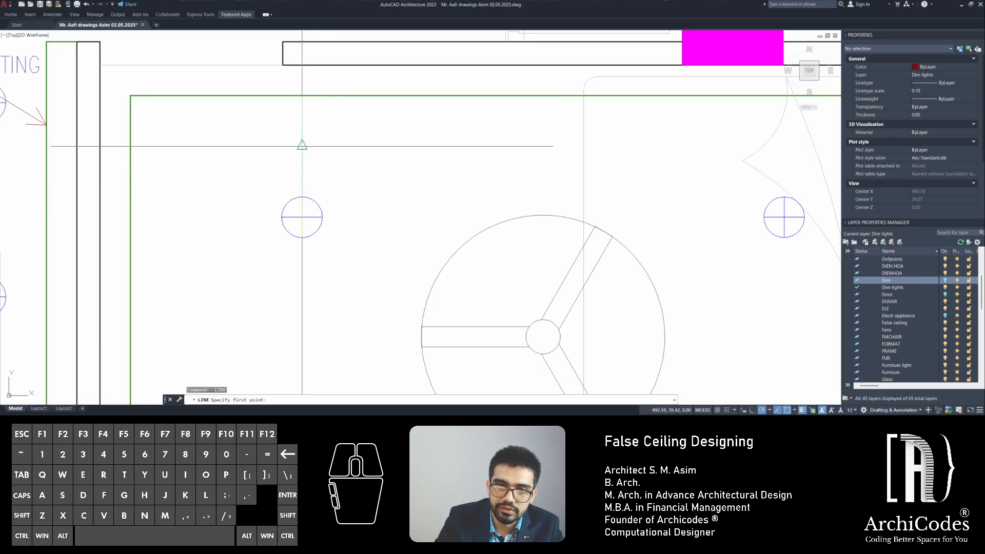
click(130, 146)
key(Escape)
scroll(312, 180, down, 2)
mouse_move(315, 176)
middle_down()
mouse_move(212, 172)
mouse_move(304, 162)
middle_up()
text(ew)
key(space)
scroll(459, 162, up, 1)
key(Return)
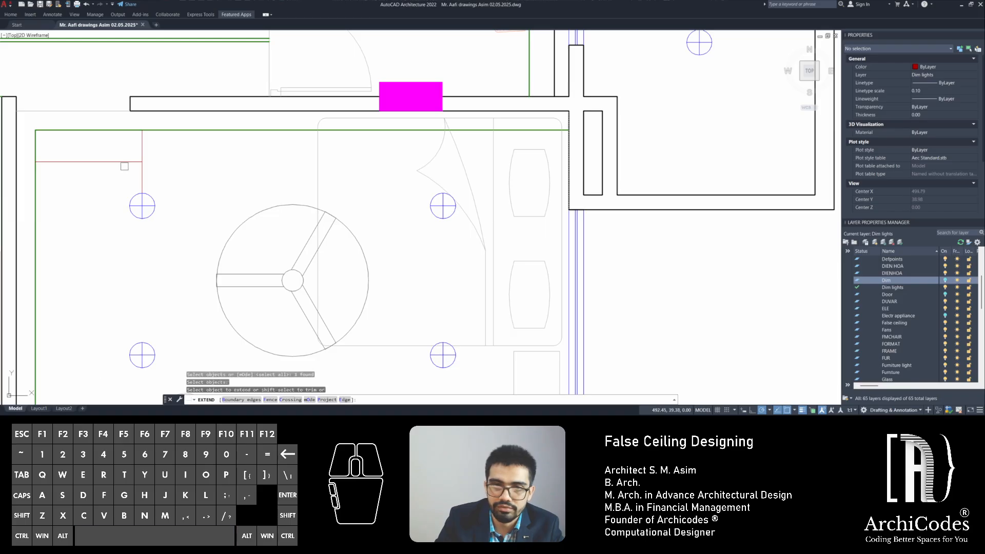
key(Escape)
Delete the short vertical helper line above the upper-left ceiling light
click(142, 174)
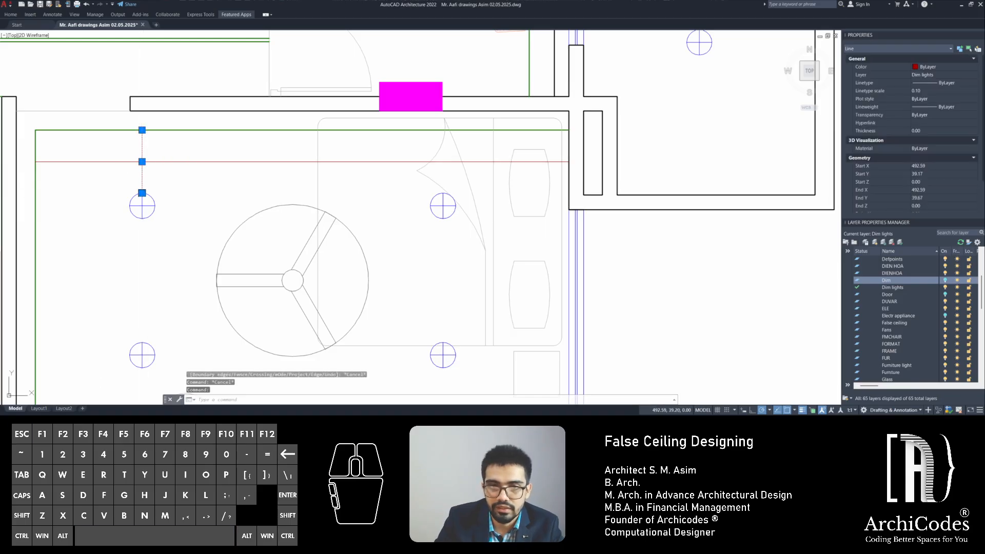
click(142, 193)
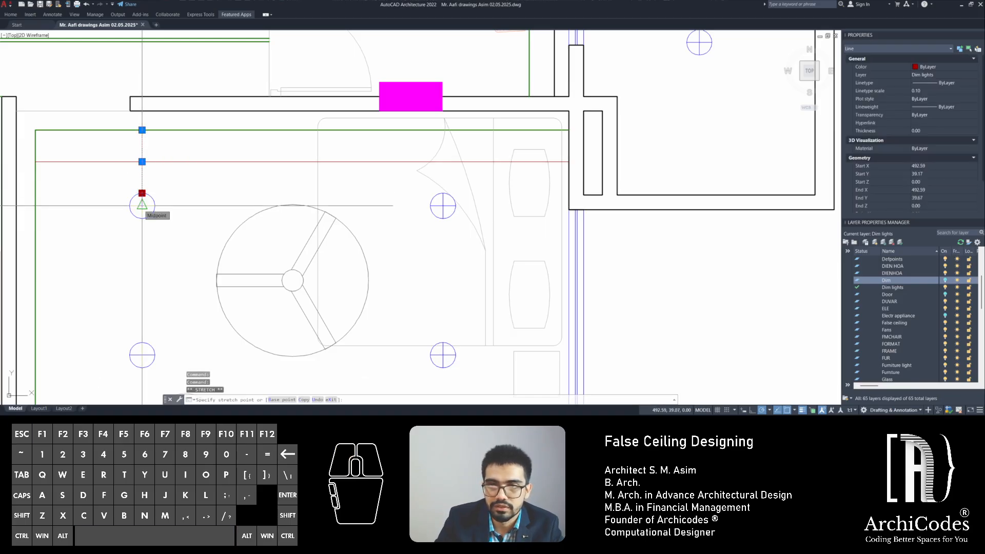
key(Escape)
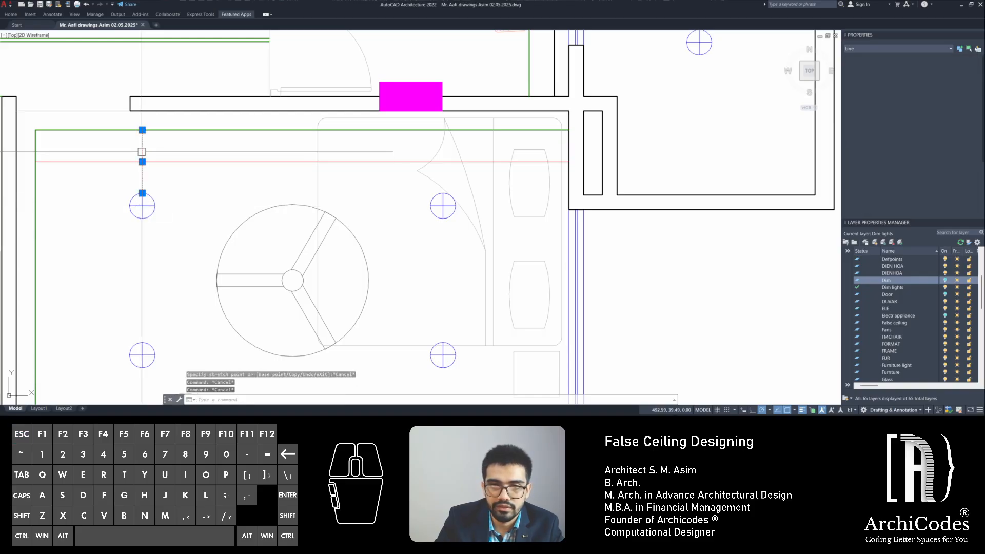
middle_drag(181, 203, 289, 215)
key(Delete)
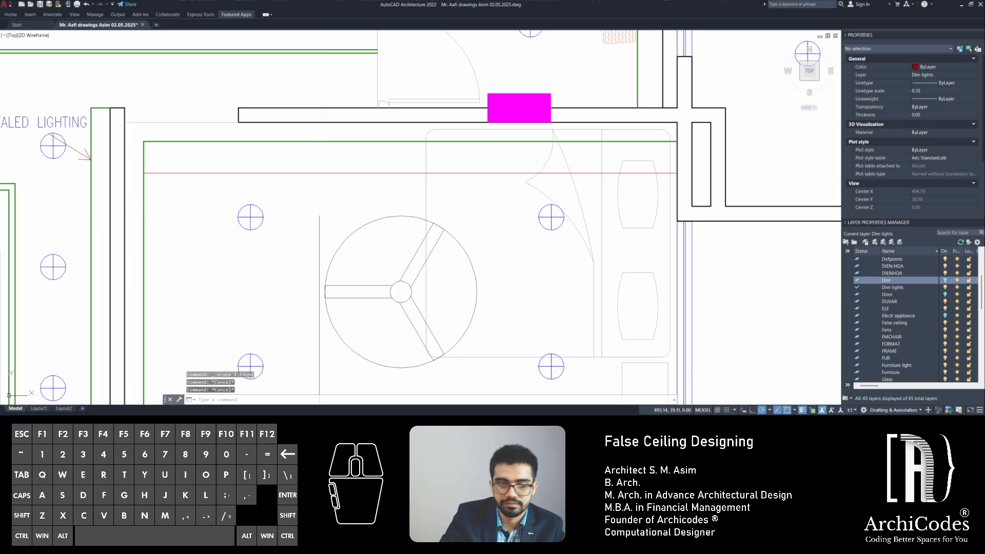
Offset the red horizontal line downward by 0.001
text(o)
key(Return)
text(.)
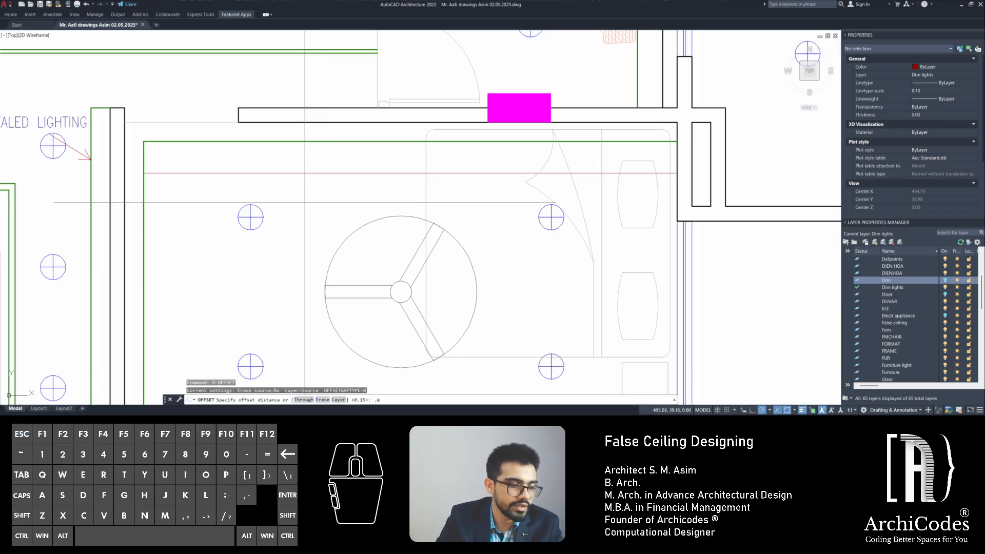
text(001)
key(space)
click(306, 175)
click(303, 209)
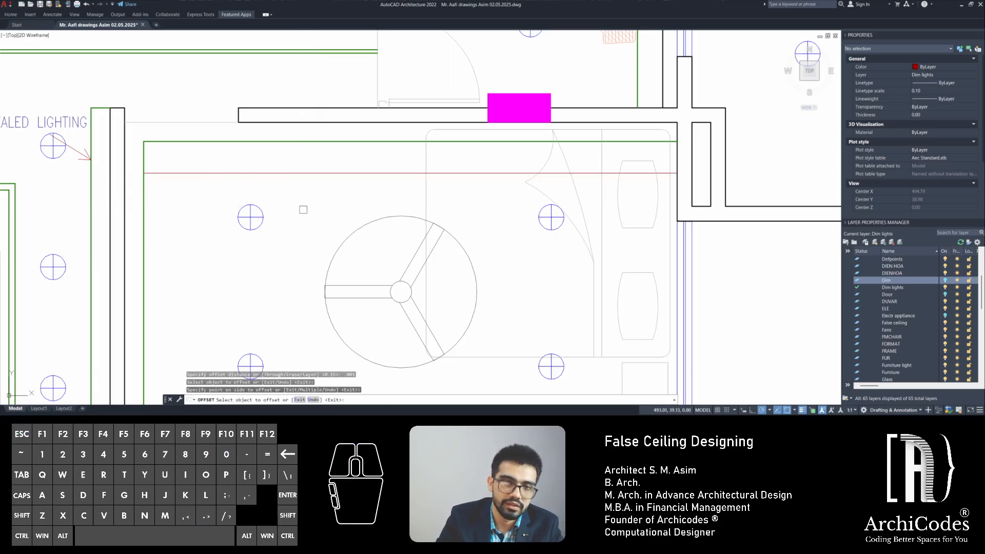
key(Return)
Offset the bedroom's red horizontal line downward by 0.01
text(o)
key(Return)
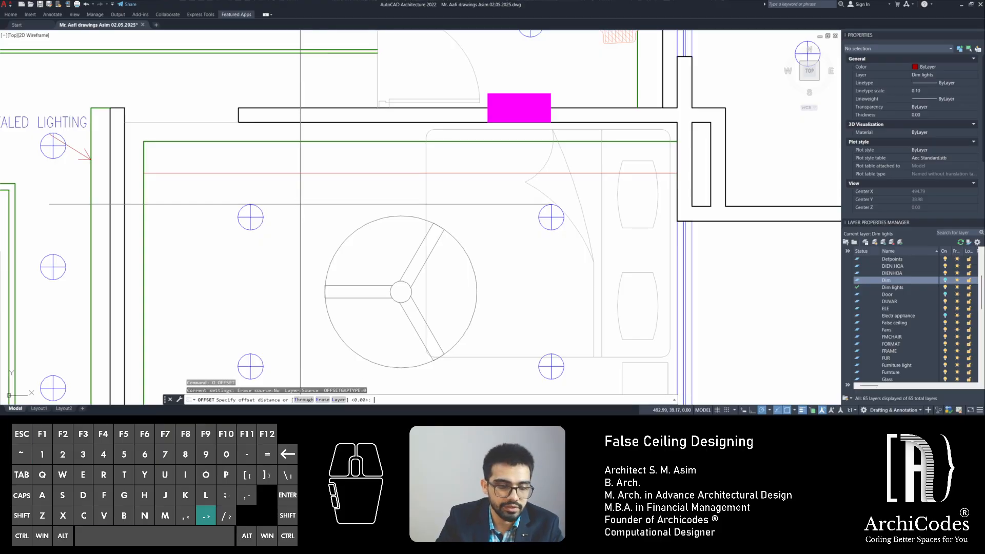
text(.0)
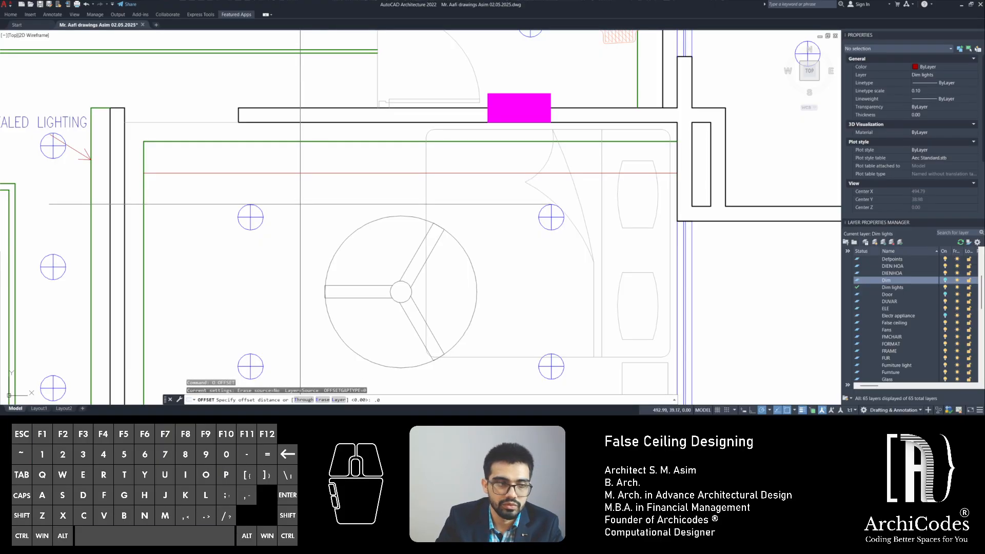
text(1)
key(space)
click(307, 172)
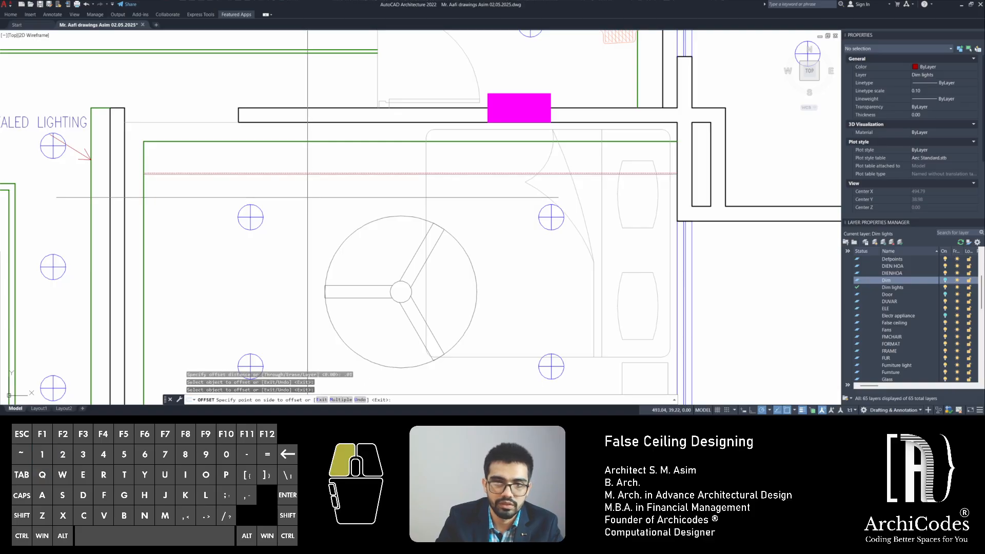
click(308, 197)
scroll(211, 169, up, 4)
key(Escape)
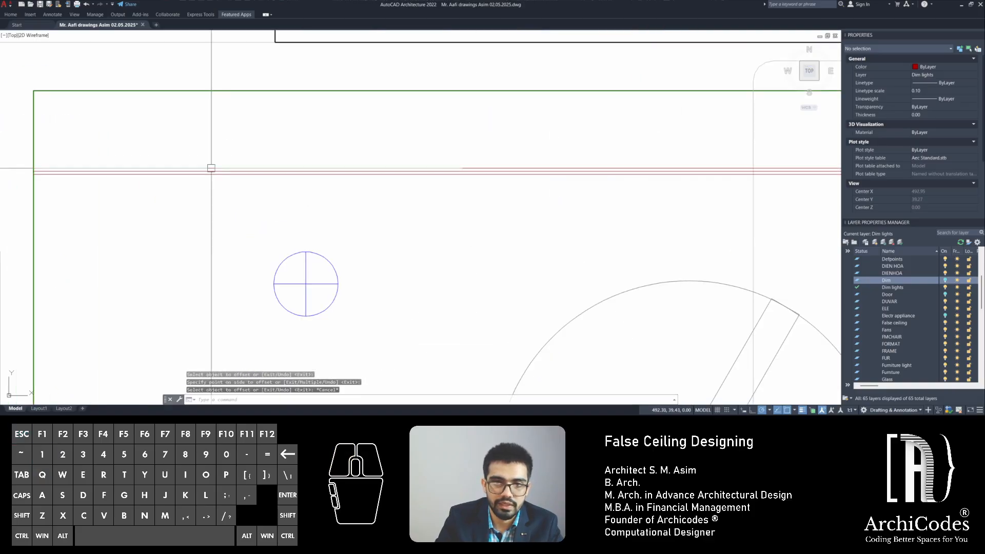
Delete the middle one of the three closely spaced red horizontal lines in the bedroom
scroll(210, 168, up, 2)
click(212, 171)
key(Delete)
scroll(261, 200, down, 3)
key(Escape)
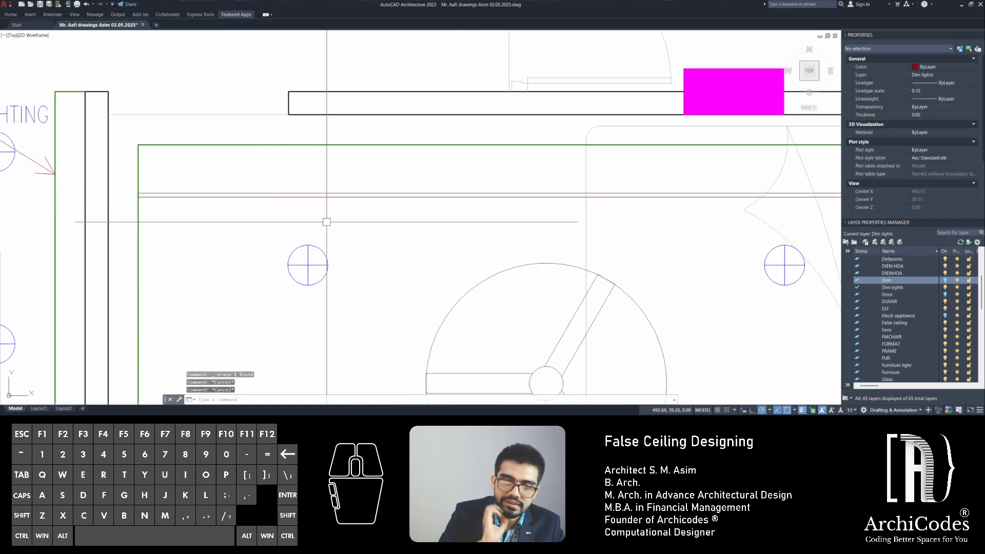
key(Escape)
Change the corridor's "PROFILE LIGHTING" label to read "25 MM PROFILE LIGHTING"
scroll(333, 226, down, 5)
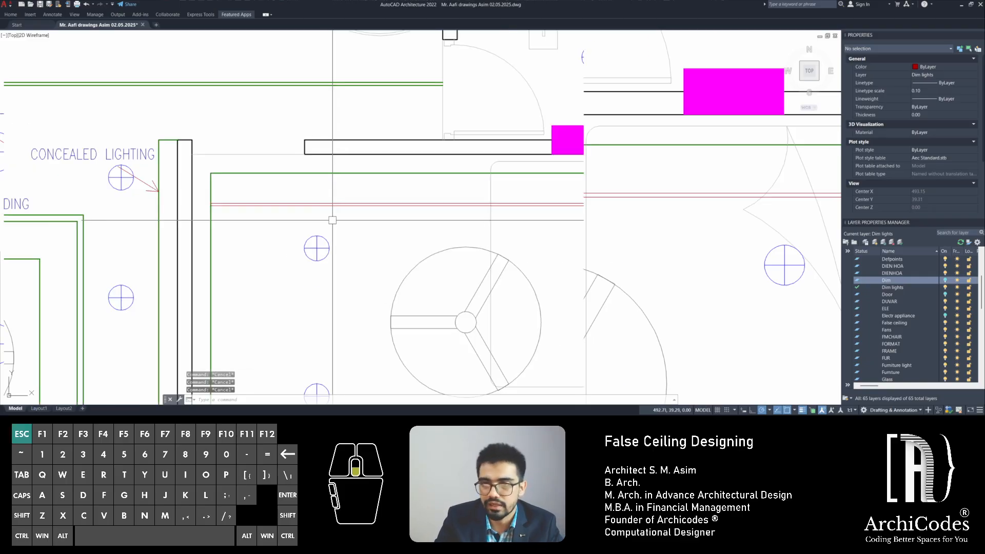
scroll(358, 118, up, 4)
click(321, 177)
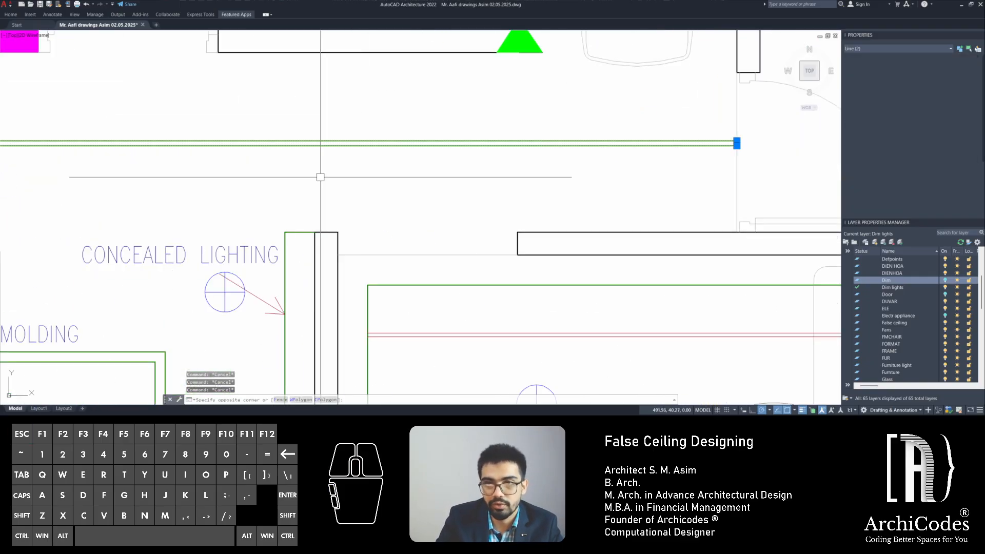
key(Escape)
scroll(425, 216, down, 2)
middle_drag(119, 214, 404, 247)
middle_drag(48, 208, 318, 214)
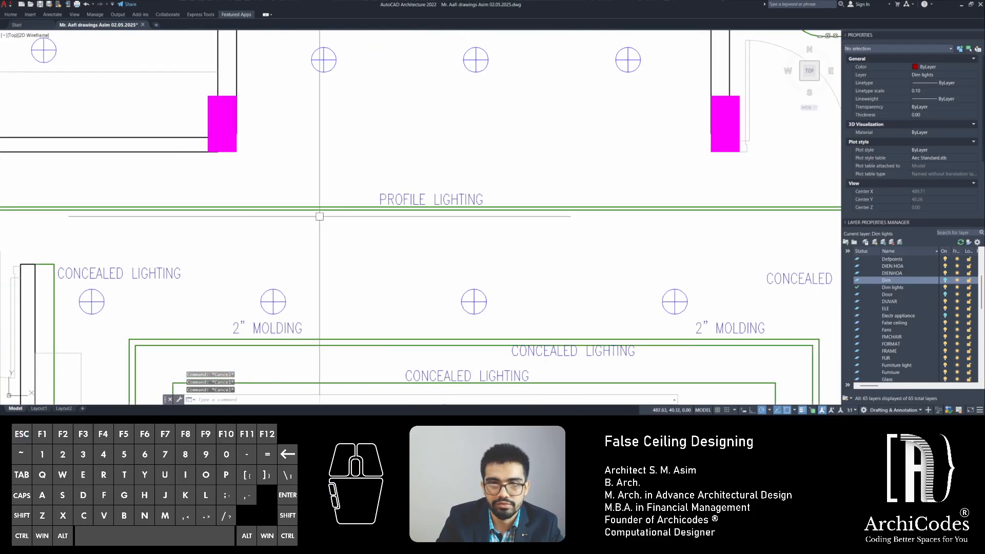
click(405, 200)
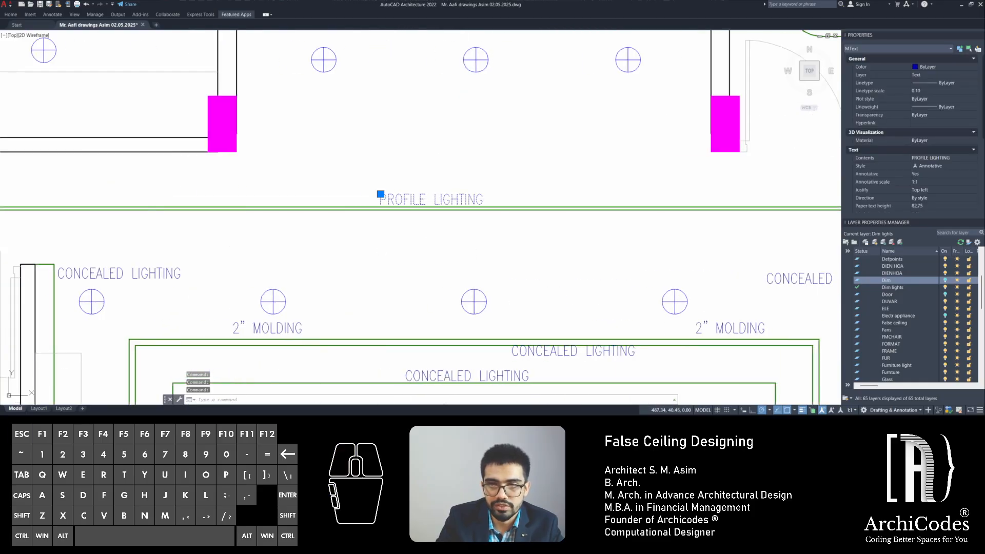
double_click(394, 200)
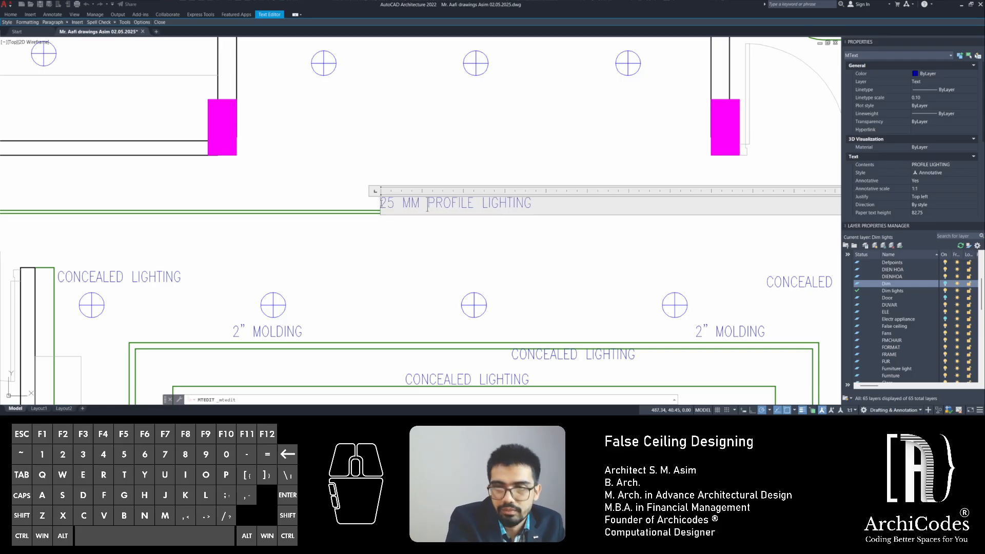
key(Escape)
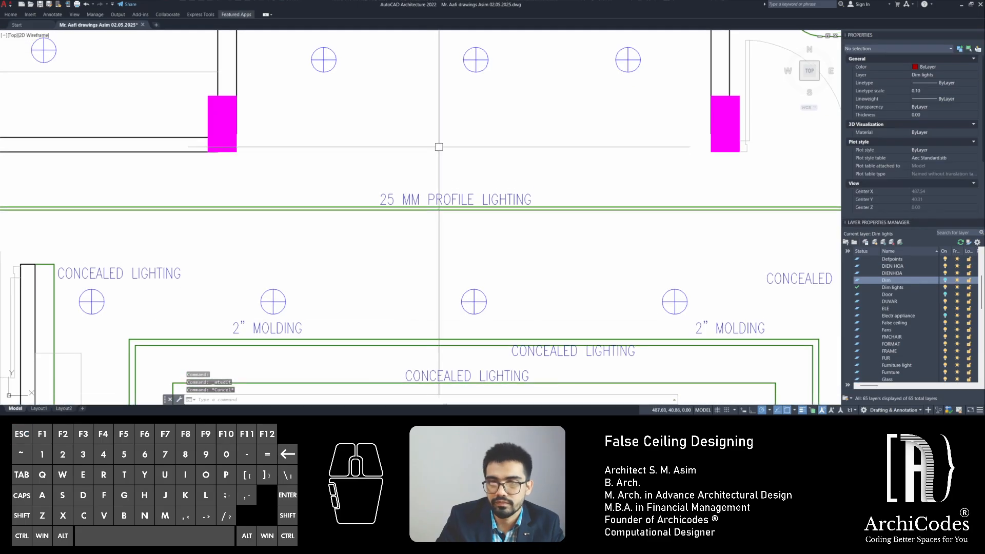
Copy the corridor's profile lighting label to just above the red double line in the lower-right bedroom
text(c)
key(space)
click(403, 198)
scroll(404, 200, down, 2)
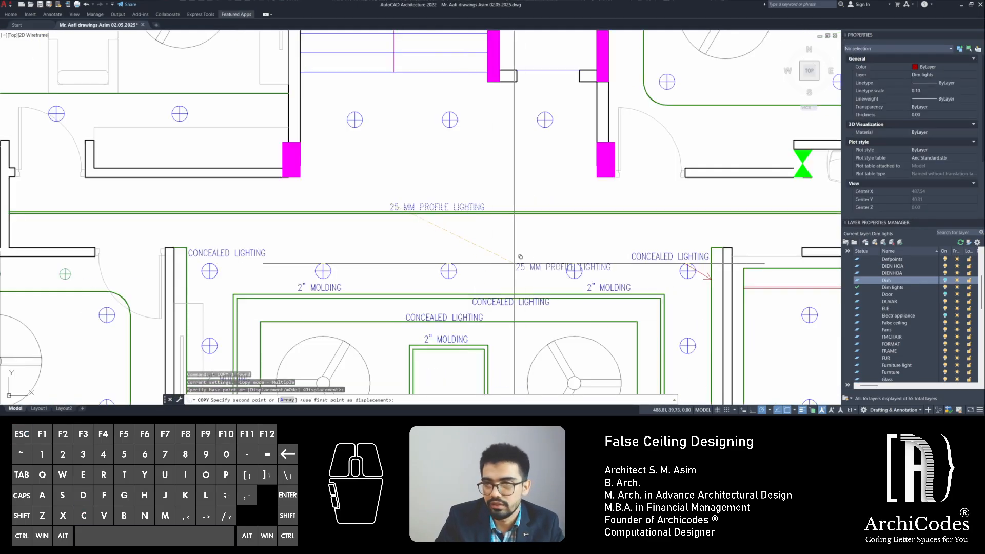
middle_drag(531, 268, 161, 184)
scroll(458, 181, up, 2)
click(519, 199)
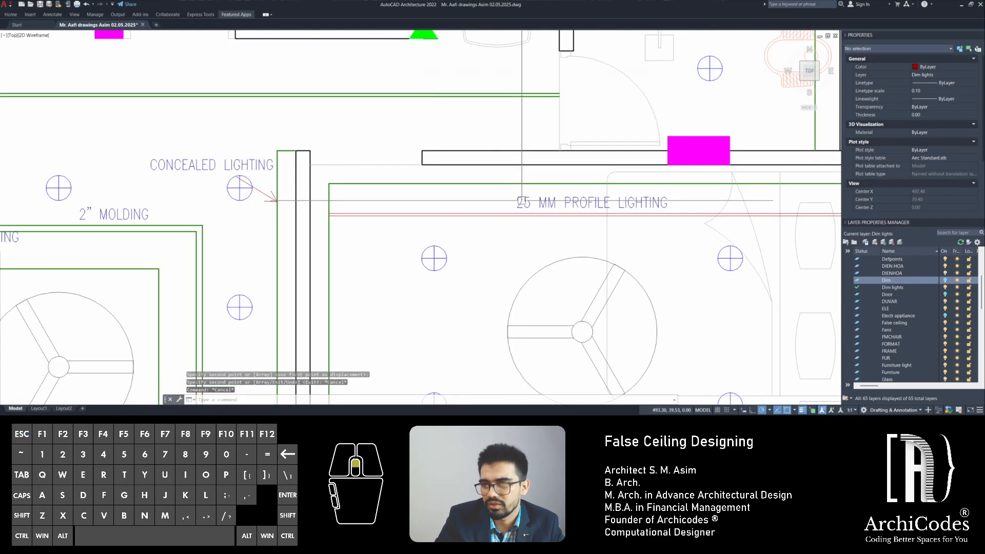
scroll(524, 201, up, 4)
key(Escape)
Edit the copied bedroom label to read "18 MM PROFILE LIGHTING"
double_click(526, 201)
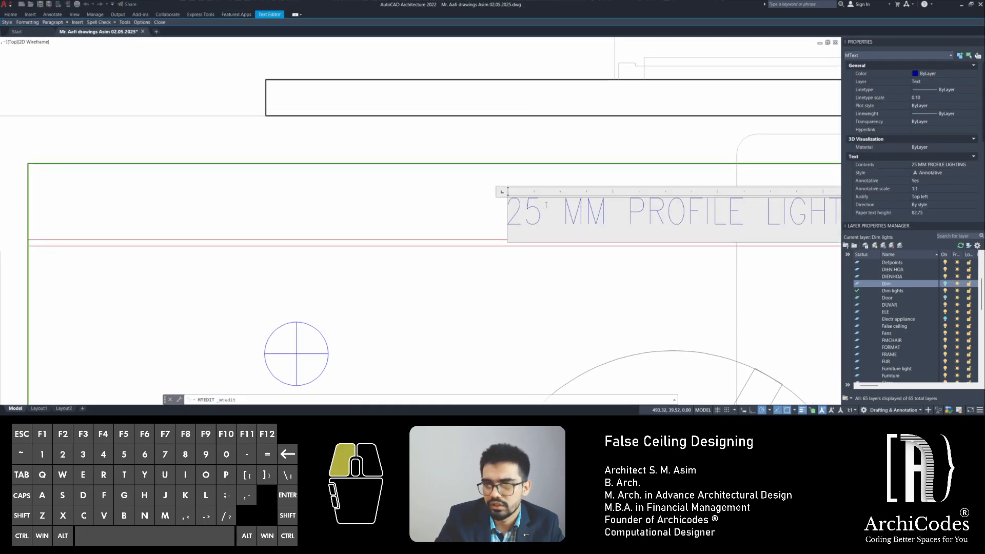
drag(544, 208, 473, 212)
text(18)
key(Escape)
key(Escape)
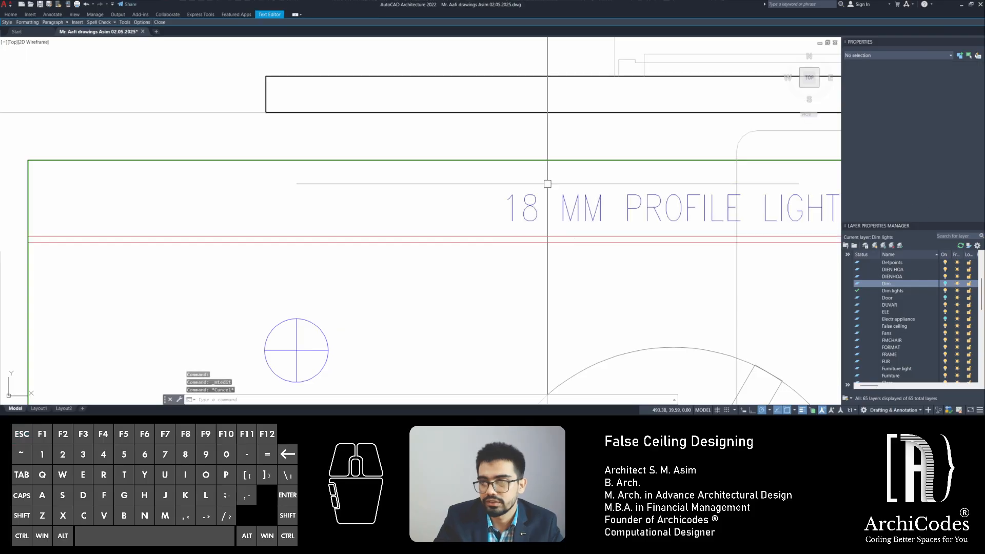
scroll(507, 205, down, 1)
middle_drag(502, 252, 376, 174)
scroll(376, 174, down, 3)
key(Escape)
Match the corridor's double profile lighting lines to the properties of the bedroom's red lines
scroll(359, 169, up, 2)
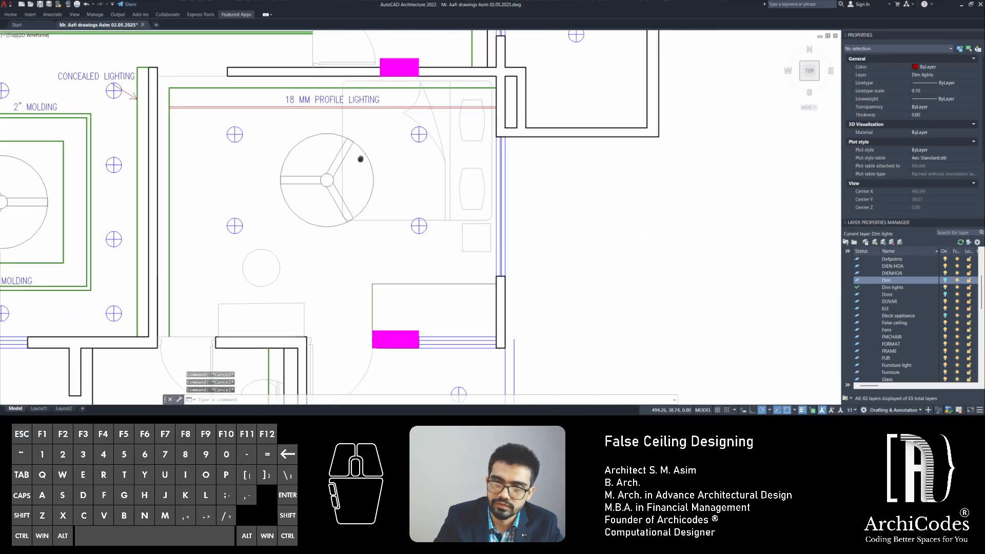
scroll(297, 94, up, 2)
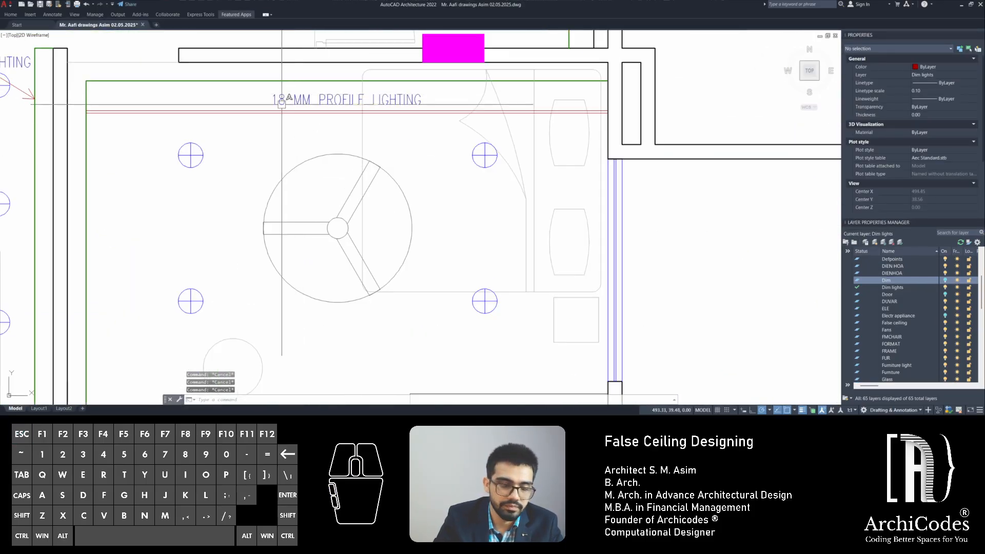
scroll(395, 191, down, 4)
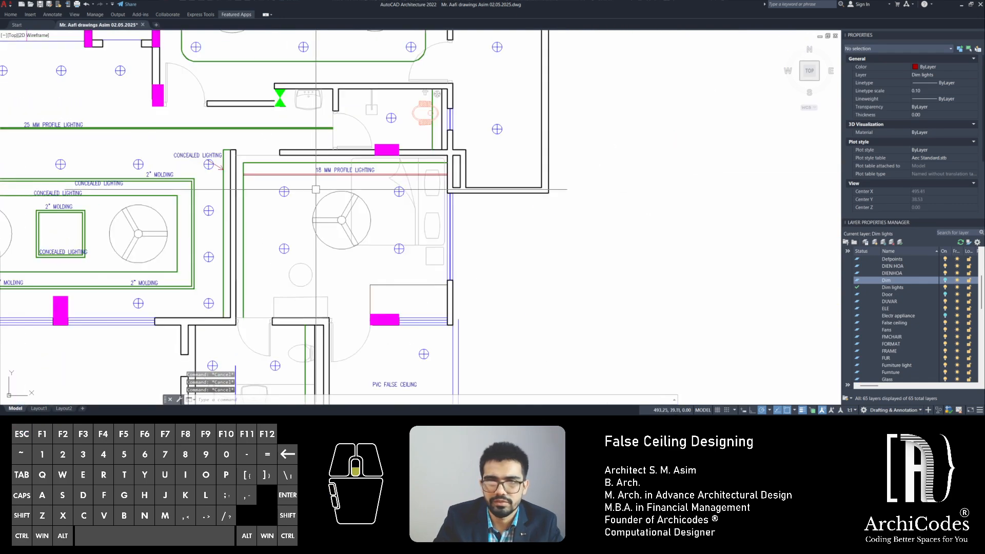
text(ma)
key(Return)
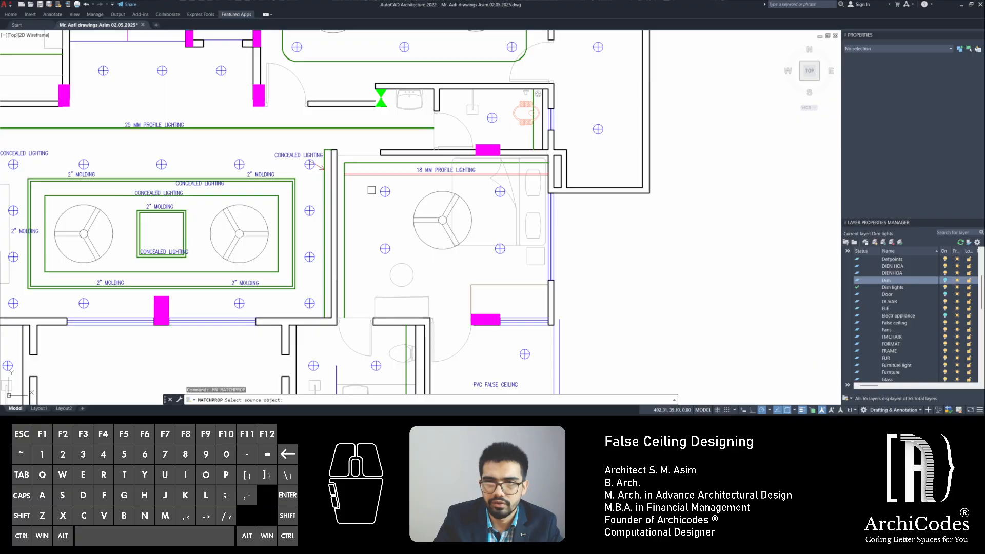
click(366, 175)
scroll(287, 121, up, 2)
click(247, 128)
scroll(227, 149, down, 4)
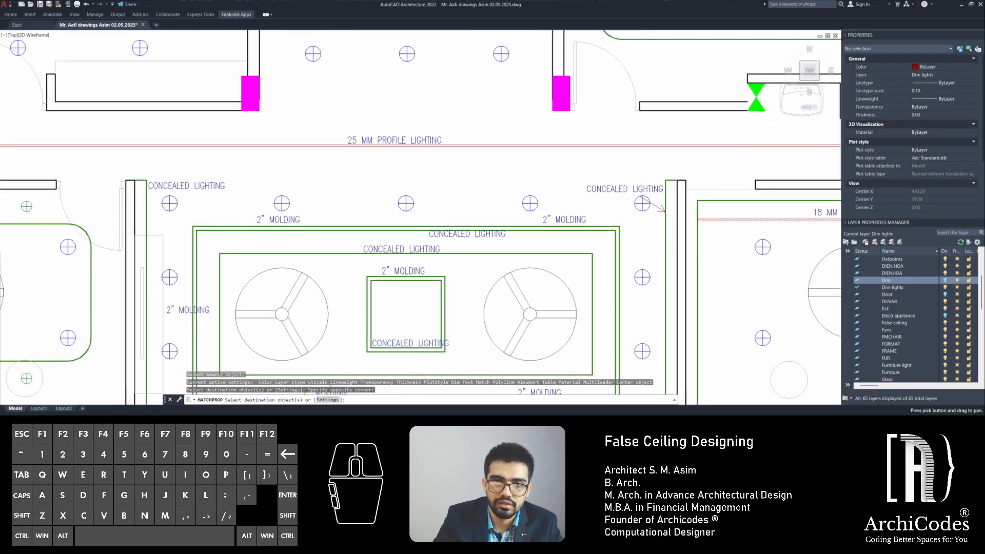
middle_drag(441, 198, 174, 195)
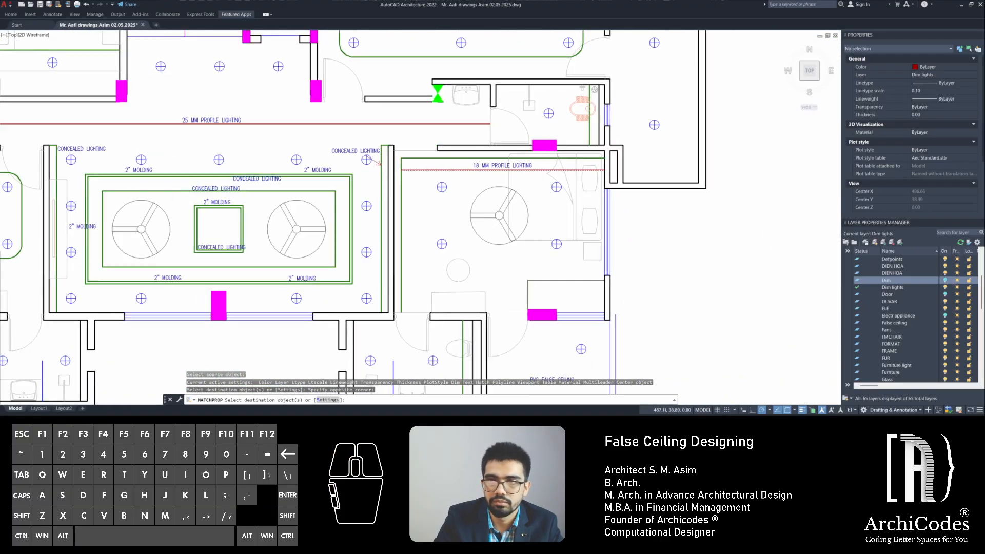
scroll(463, 192, up, 4)
key(Escape)
key(Escape)
key(Escape)
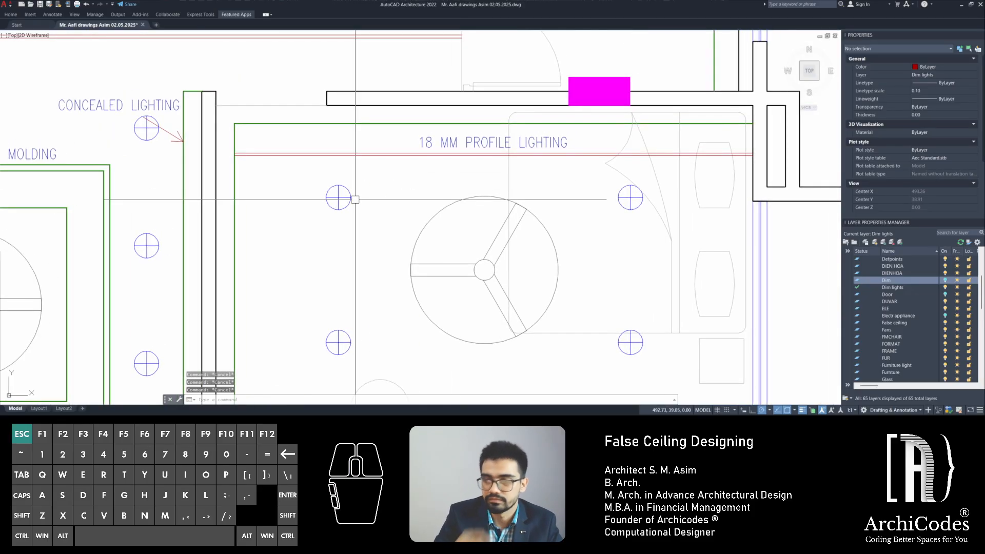
Match the bedroom's and corridor's red profile lighting lines to the properties of the bedroom's green false ceiling edge
scroll(369, 184, up, 2)
scroll(383, 169, down, 2)
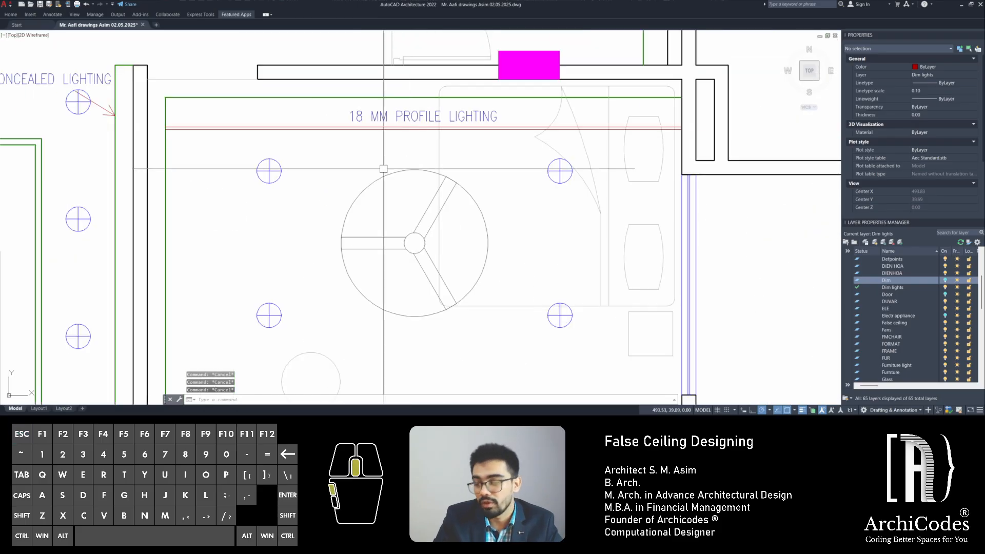
mouse_move(383, 169)
middle_down()
mouse_move(609, 212)
mouse_move(623, 226)
middle_up()
text(ma)
key(Return)
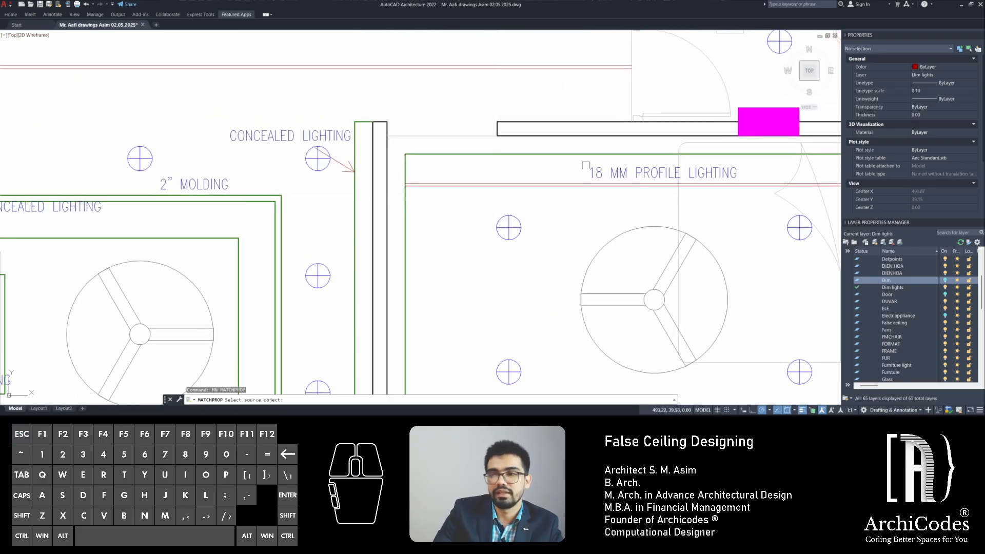
click(560, 155)
click(548, 184)
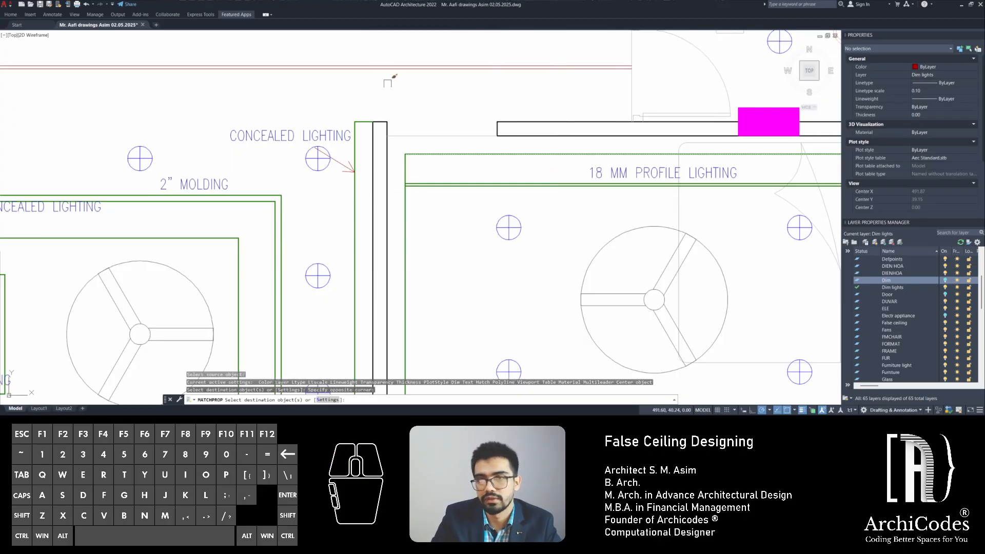
key(Escape)
key(Escape)
key(Escape)
scroll(404, 188, down, 4)
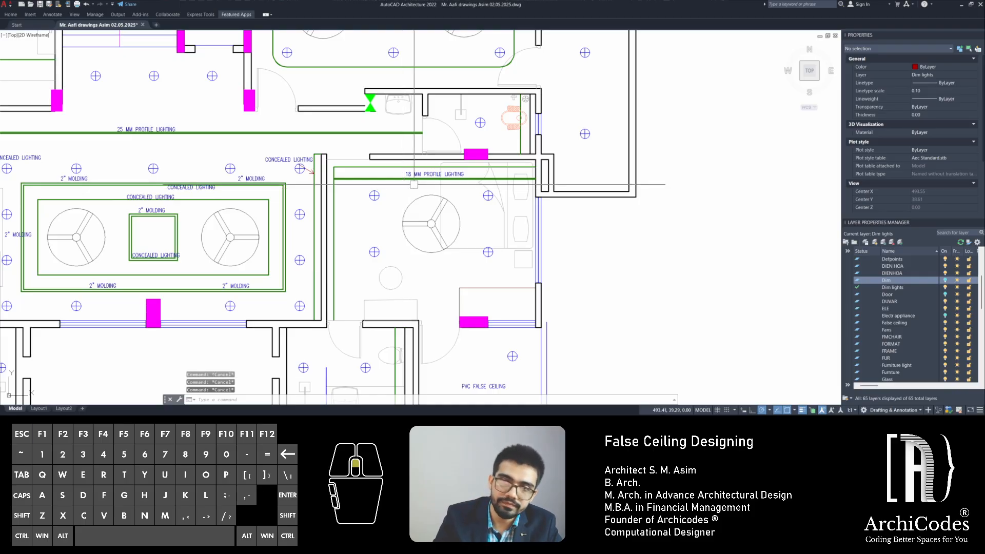
Mirror the bedroom's profile lighting label and double lines about a horizontal axis through the fan's centre, keeping the originals
scroll(404, 188, up, 8)
click(464, 169)
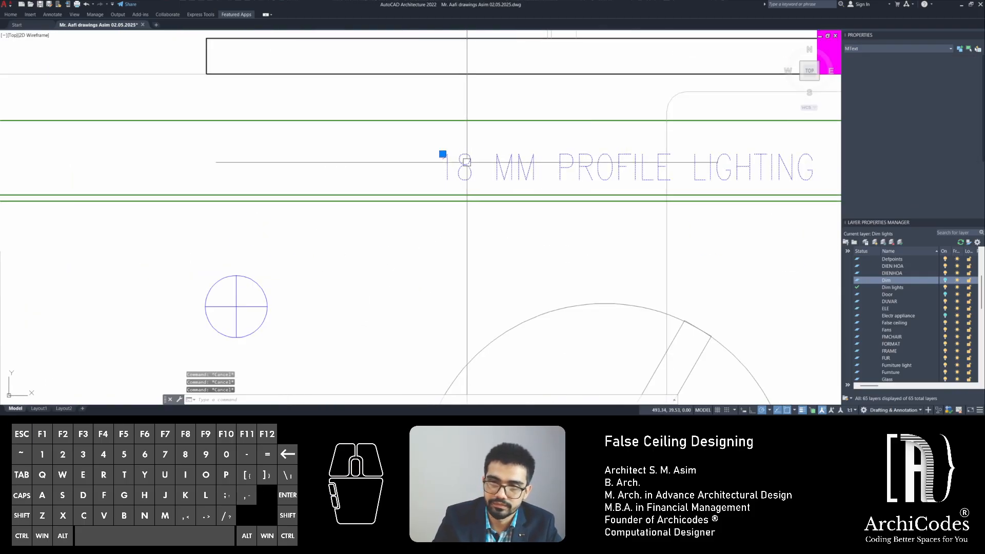
click(329, 200)
click(395, 204)
scroll(395, 204, down, 4)
text(mi)
key(Return)
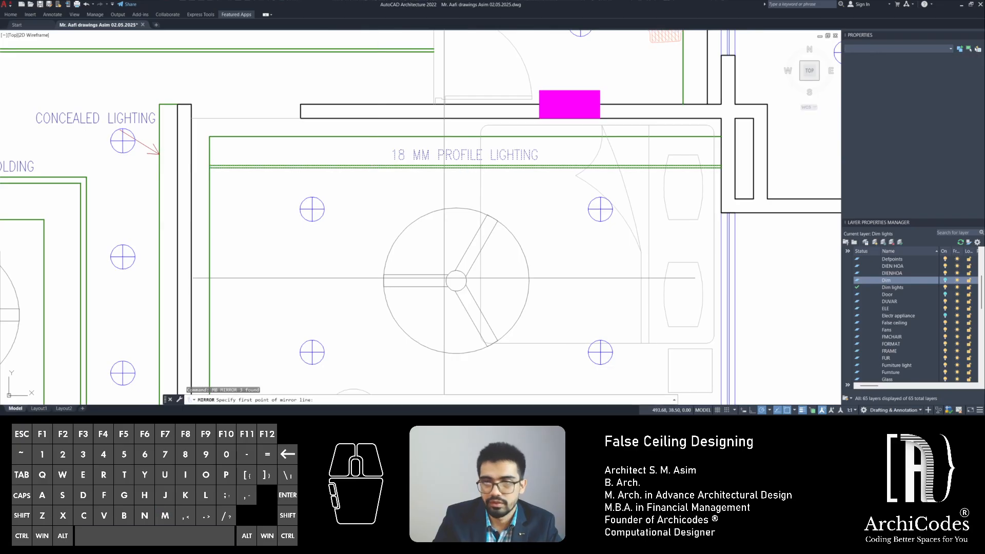
scroll(470, 320, up, 2)
click(447, 256)
click(518, 257)
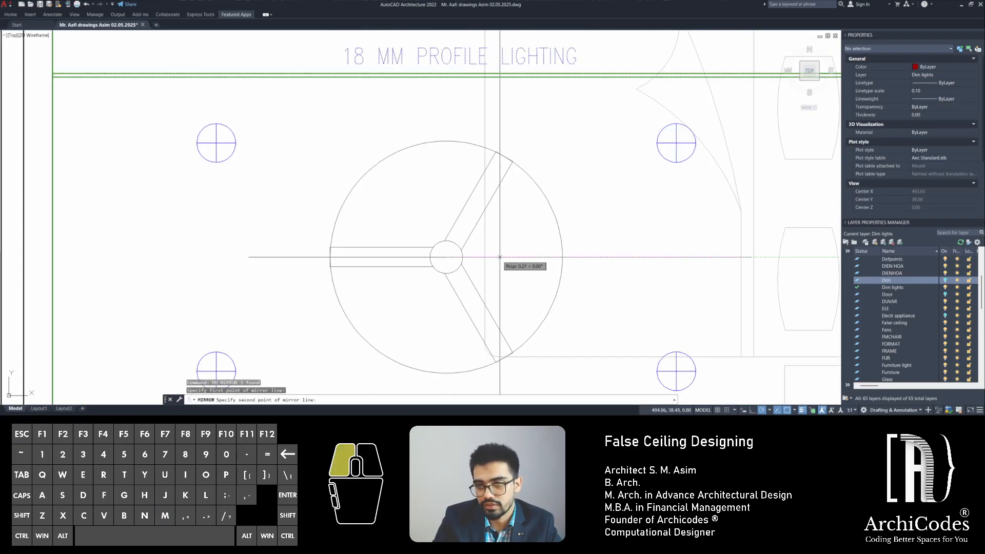
key(space)
key(Escape)
Move the mirrored 18 mm profile lighting label up to just above the lower double line
scroll(457, 236, down, 4)
scroll(457, 236, up, 3)
click(437, 239)
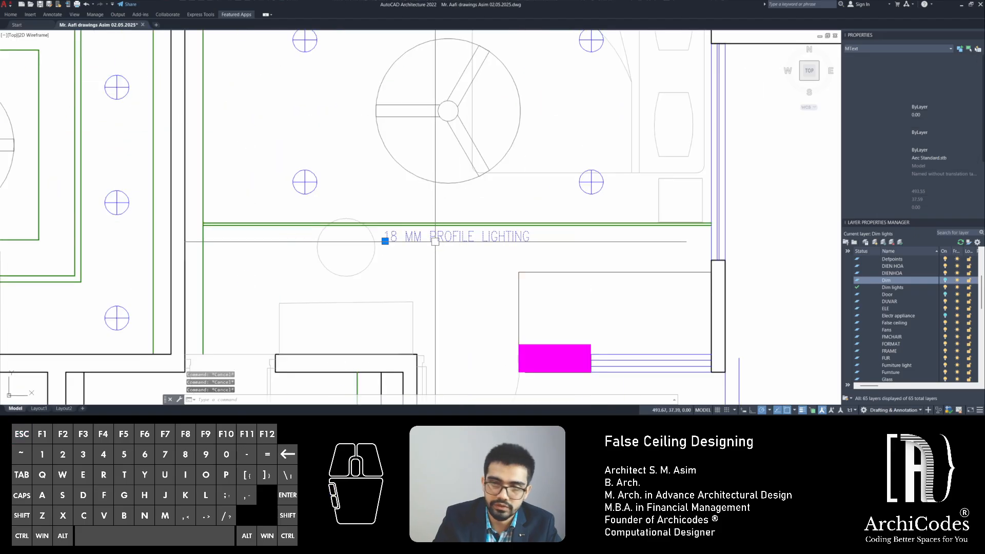
middle_drag(435, 241, 438, 229)
text(m)
key(space)
click(450, 285)
click(451, 266)
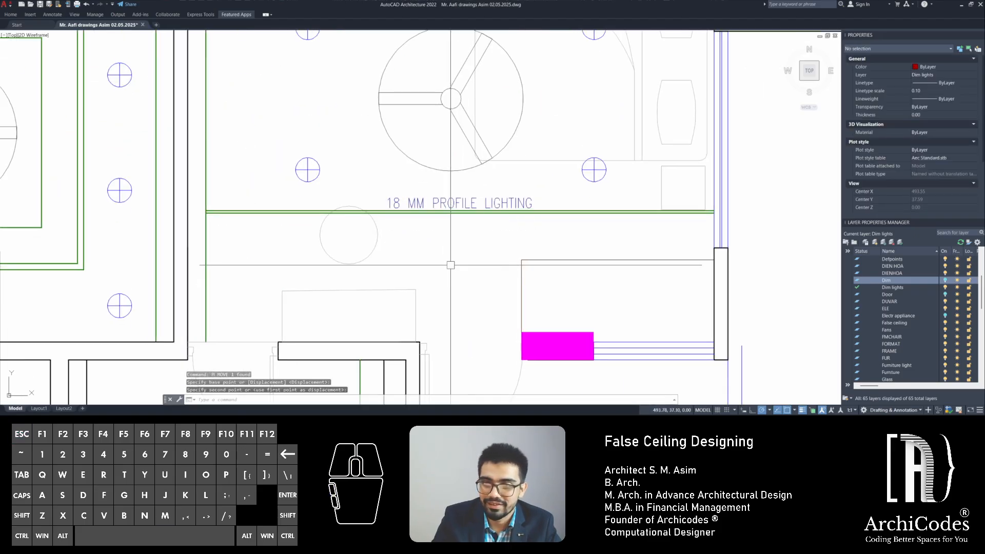
key(Escape)
key(Escape)
key(Escape)
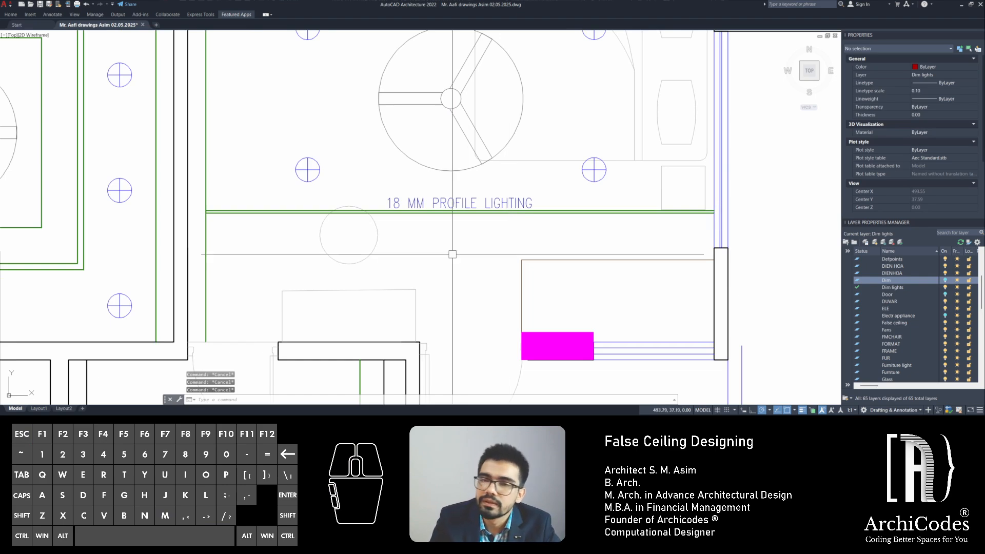
Copy one small green light from above the left bedroom's rounded ceiling onto the small circle below the right bedroom's lower profile lighting line
scroll(446, 259, down, 2)
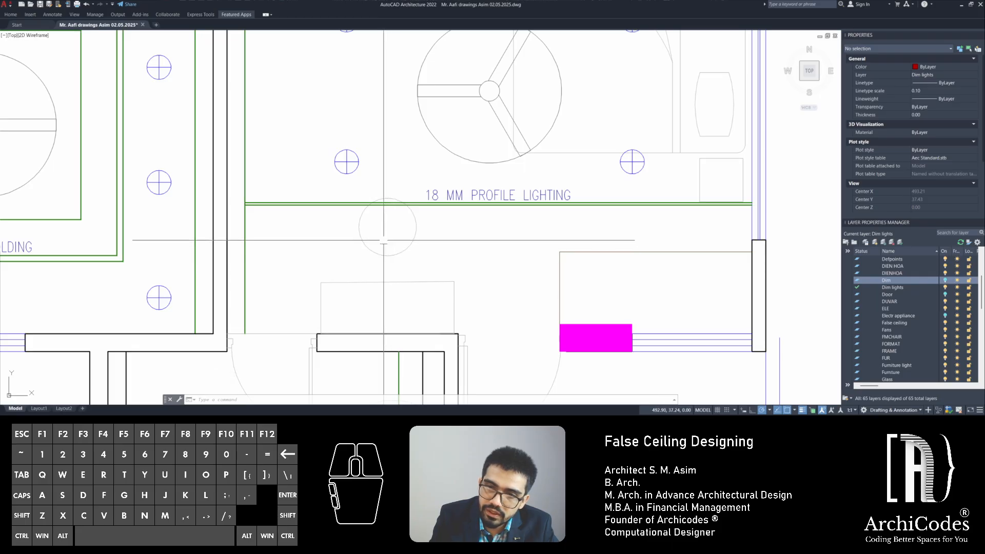
scroll(401, 243, down, 6)
key(Escape)
middle_drag(324, 240, 476, 258)
key(Escape)
scroll(252, 261, up, 2)
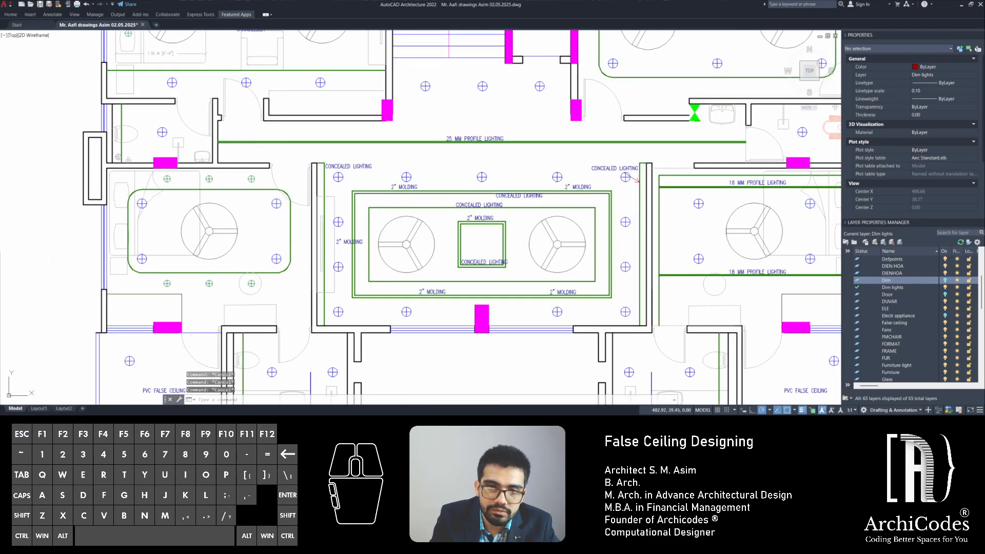
click(248, 182)
scroll(253, 180, up, 1)
text(c)
key(space)
scroll(246, 181, up, 1)
click(254, 175)
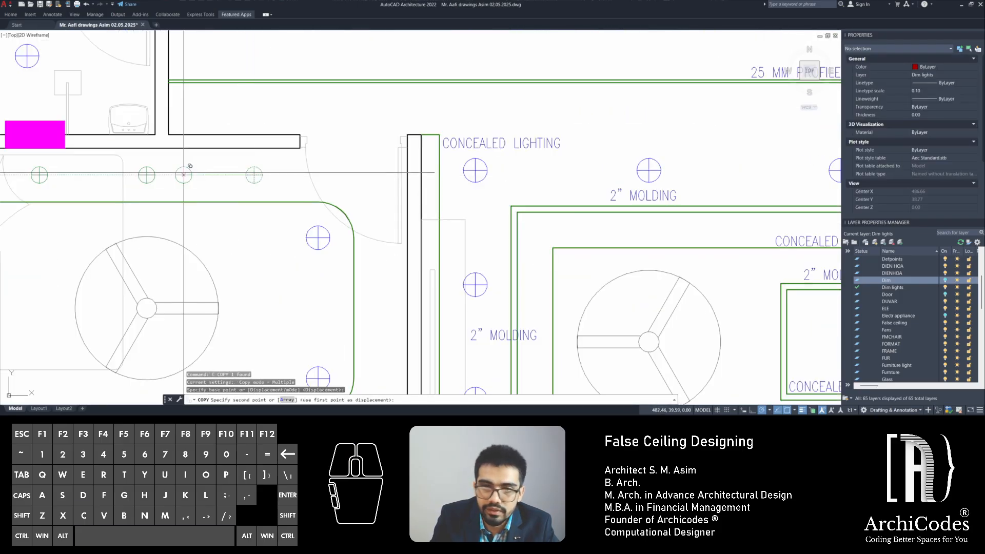
scroll(183, 172, down, 3)
scroll(507, 225, up, 4)
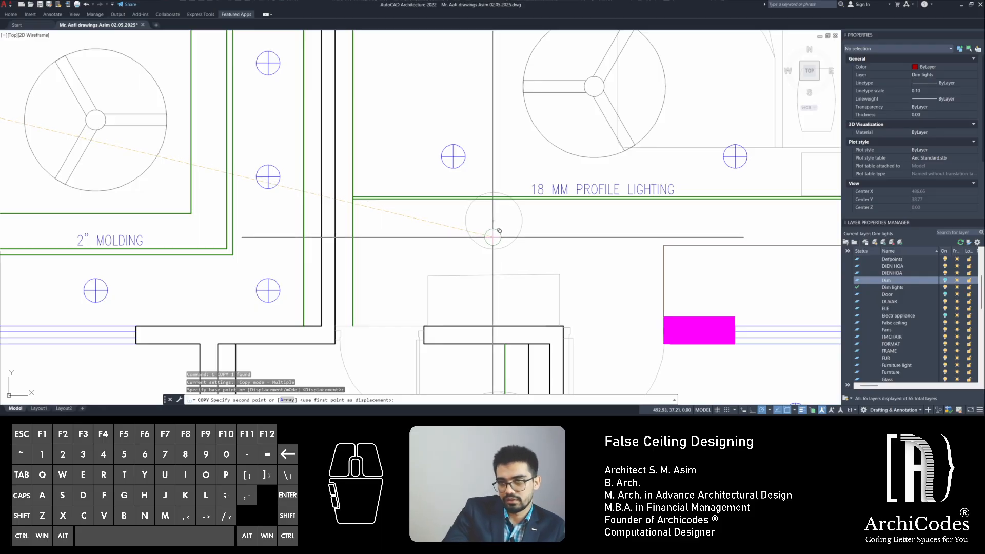
click(493, 237)
key(Escape)
key(Escape)
key(Escape)
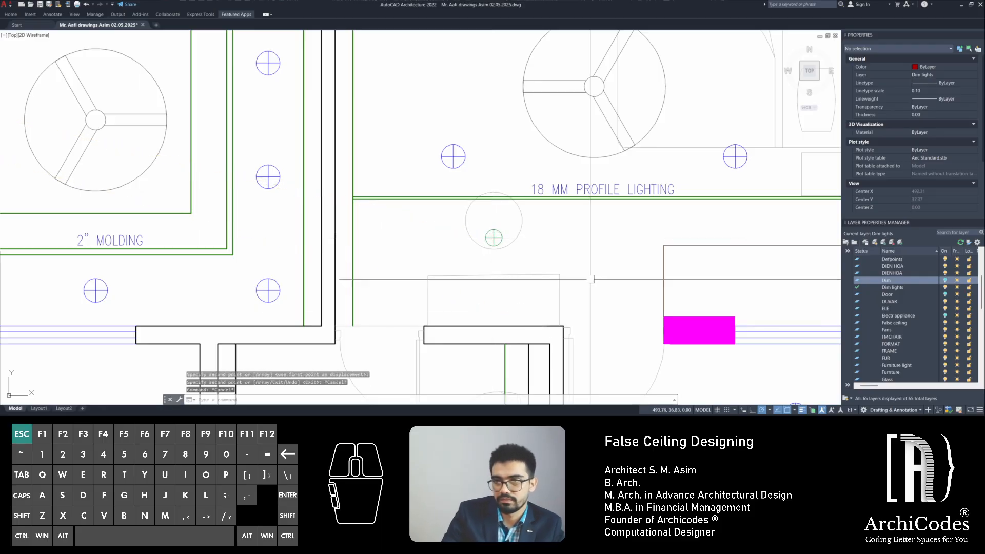
scroll(429, 250, down, 2)
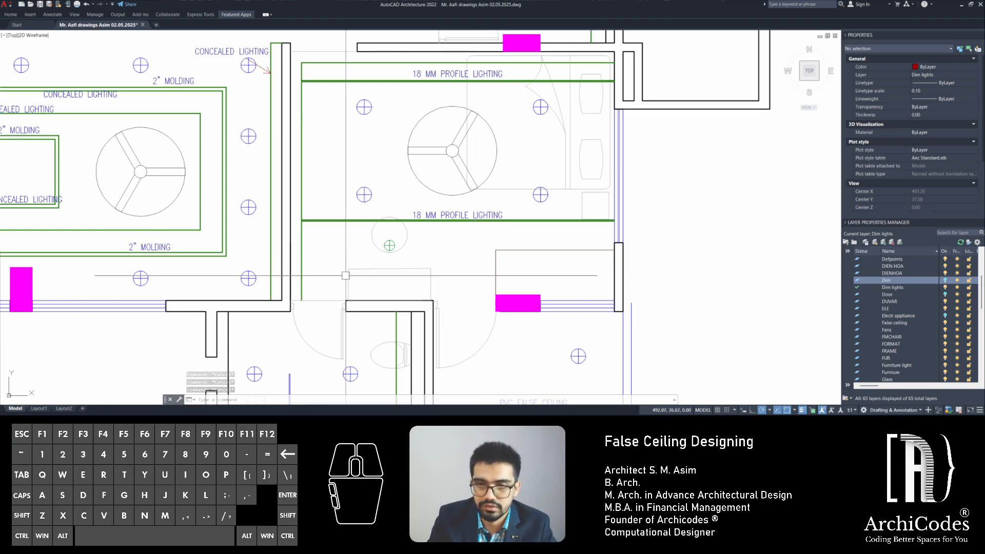
key(Escape)
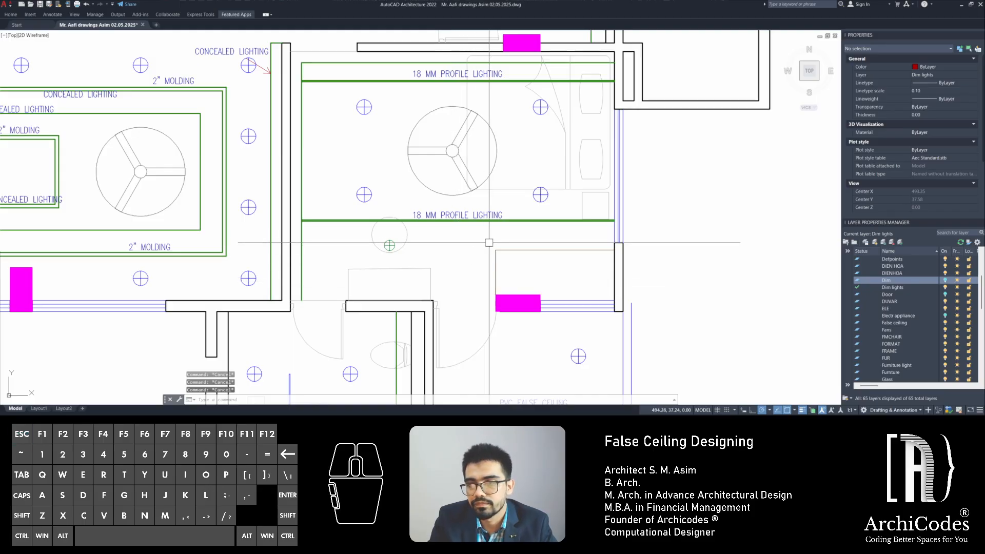
Copy the hall's CONCEALED LIGHTING label to just above the upper false ceiling edge of the lower-right bedroom
key(Escape)
scroll(448, 301, down, 2)
middle_drag(451, 266, 613, 323)
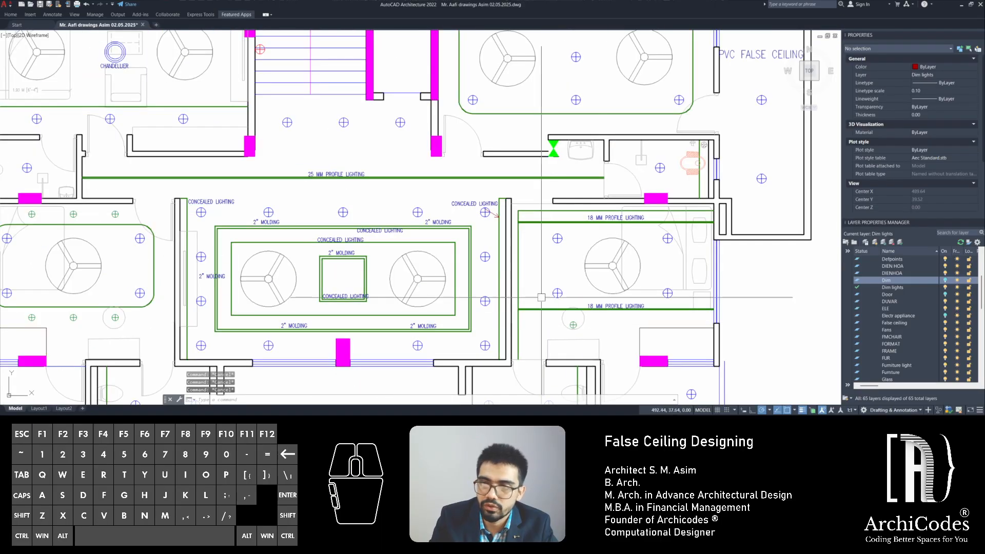
middle_drag(539, 277, 441, 272)
scroll(251, 241, up, 5)
click(251, 241)
text(c)
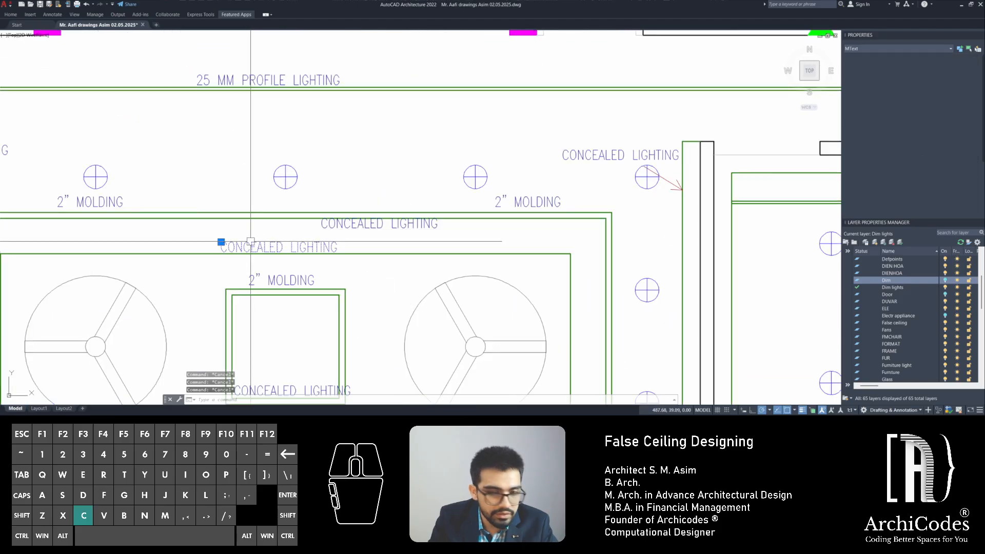
key(space)
click(248, 250)
middle_drag(699, 267, 356, 245)
scroll(562, 123, up, 2)
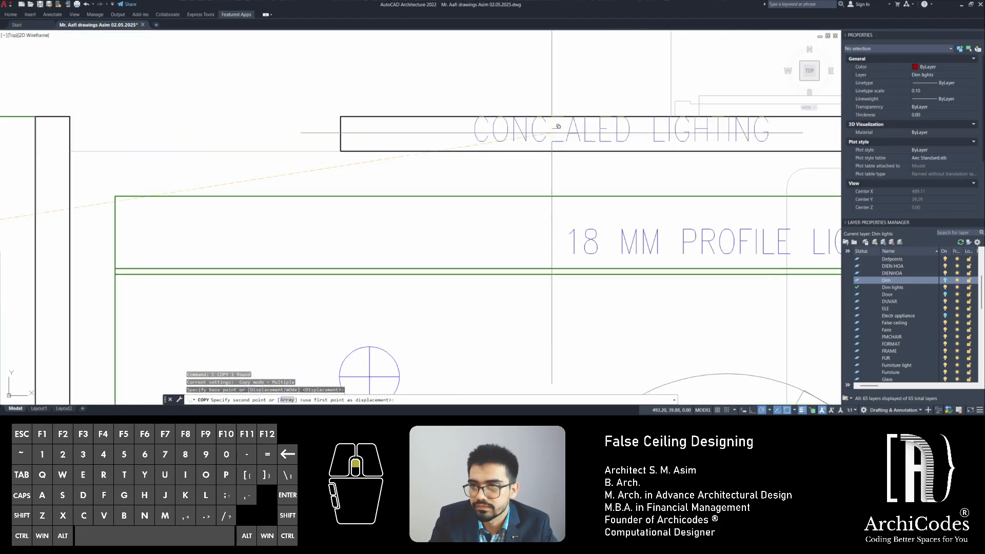
click(486, 177)
Place another copy of the CONCEALED LIGHTING label across the lower-right bedroom's left false ceiling edge, between the two left lights
scroll(592, 166, down, 1)
middle_drag(440, 260, 459, 41)
middle_drag(354, 215, 446, 222)
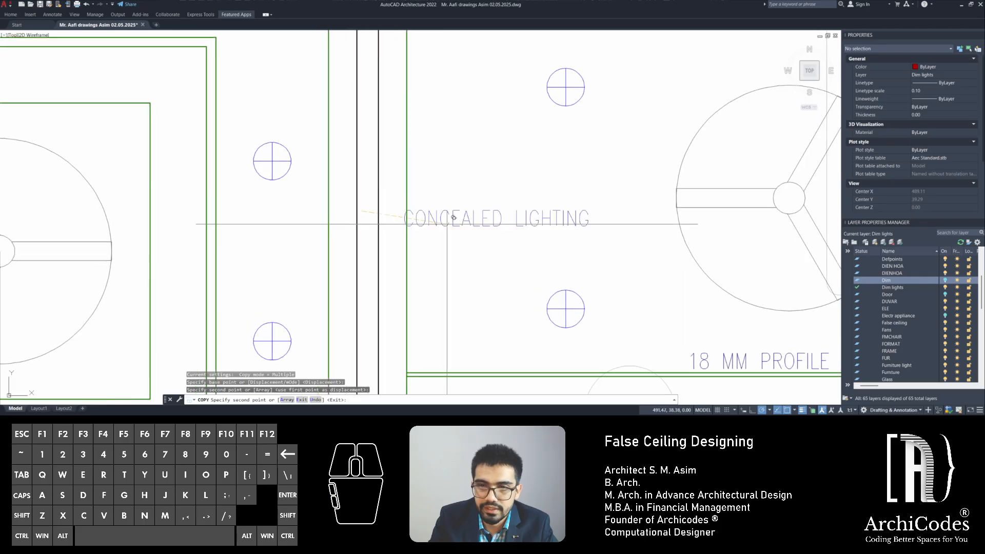
scroll(413, 180, up, 2)
click(443, 185)
key(Escape)
key(Escape)
key(Escape)
scroll(442, 188, down, 8)
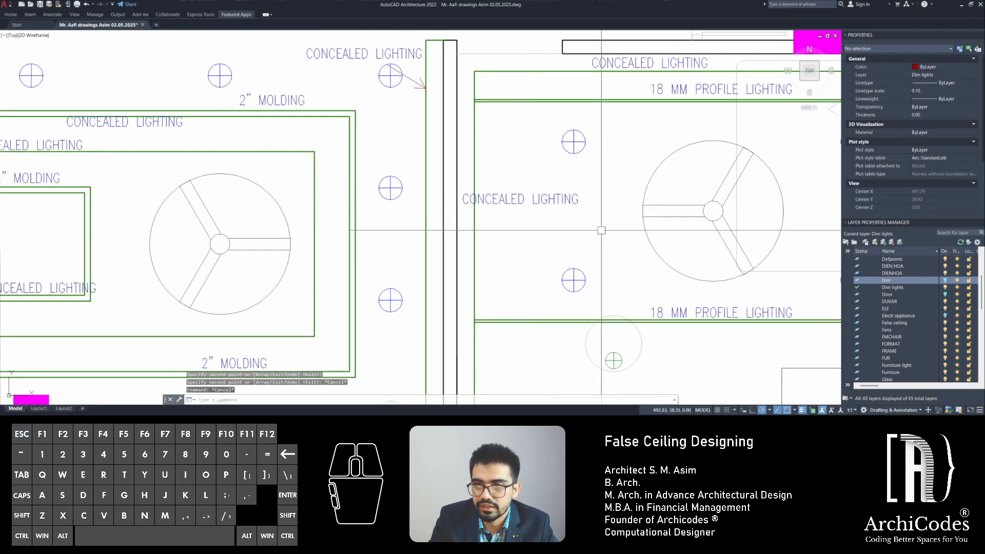
scroll(397, 207, up, 5)
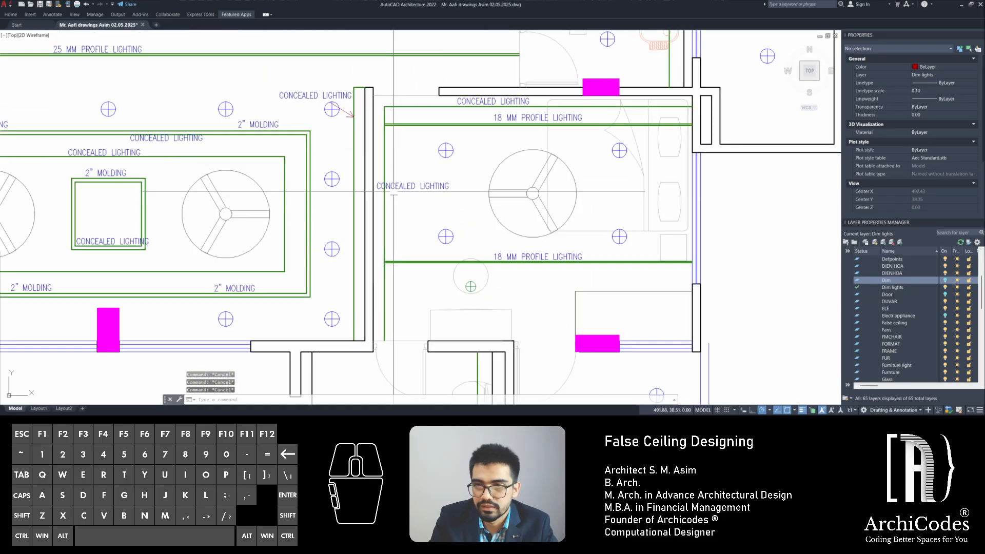
click(394, 187)
key(Escape)
key(Escape)
scroll(526, 228, down, 1)
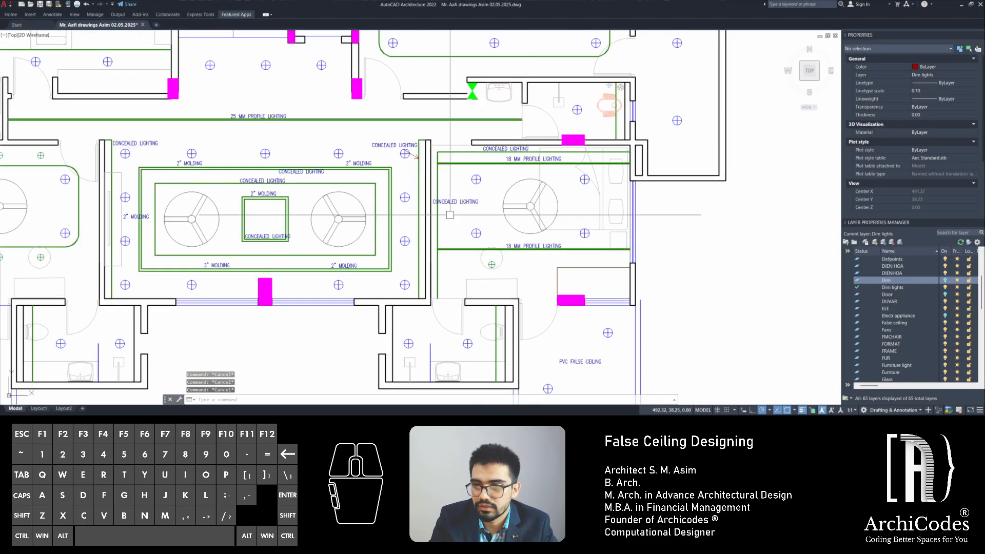
middle_drag(346, 216, 458, 232)
middle_drag(389, 225, 536, 268)
key(Escape)
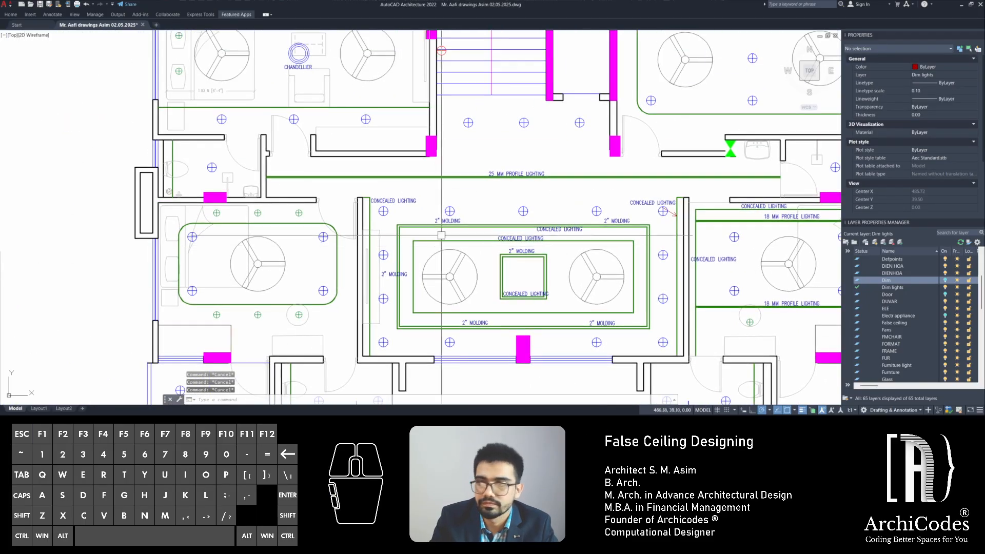
mouse_move(470, 187)
middle_down()
mouse_move(335, 269)
mouse_move(324, 258)
mouse_move(460, 308)
middle_up()
middle_drag(599, 243, 341, 257)
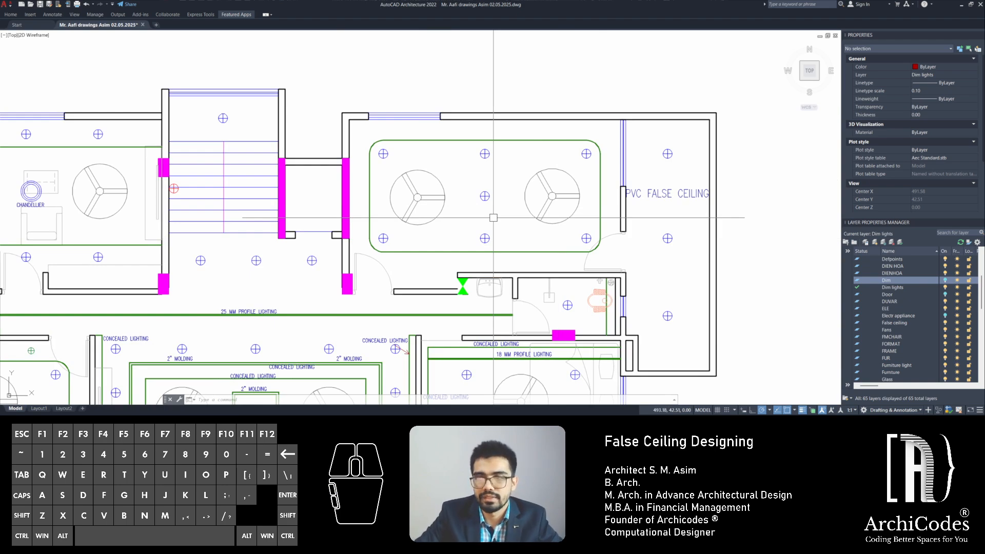
key(Escape)
key(Escape)
key(Escape)
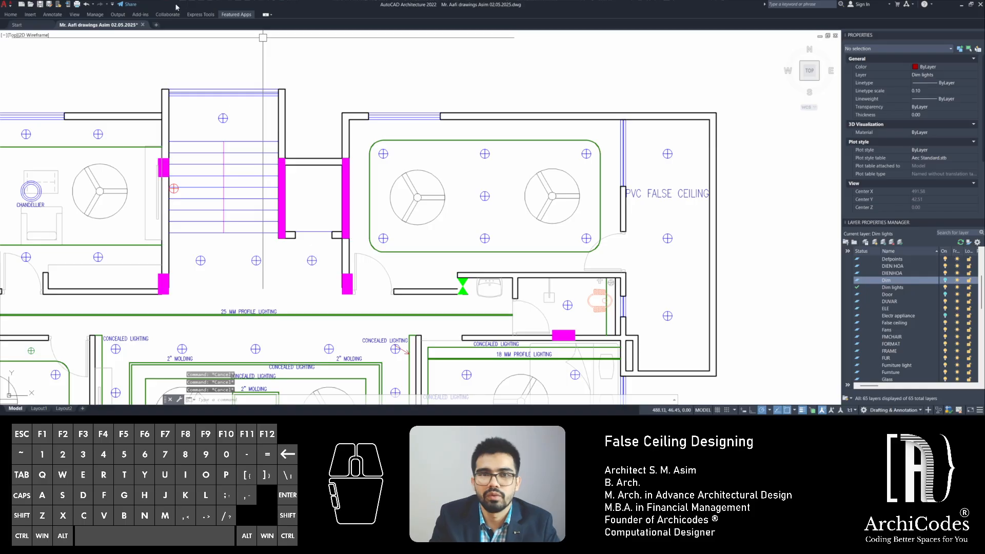
Open the reference image "2nd flr kitchen.jpg" from the desktop, examine its ceiling cove and spotlights, and return to the ceiling drawing
drag(293, 5, 292, 96)
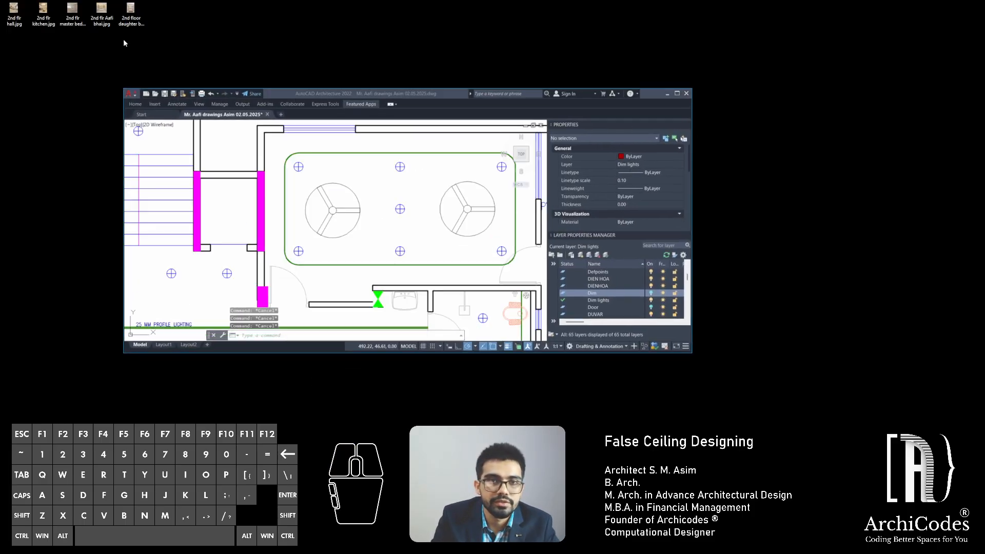
click(40, 18)
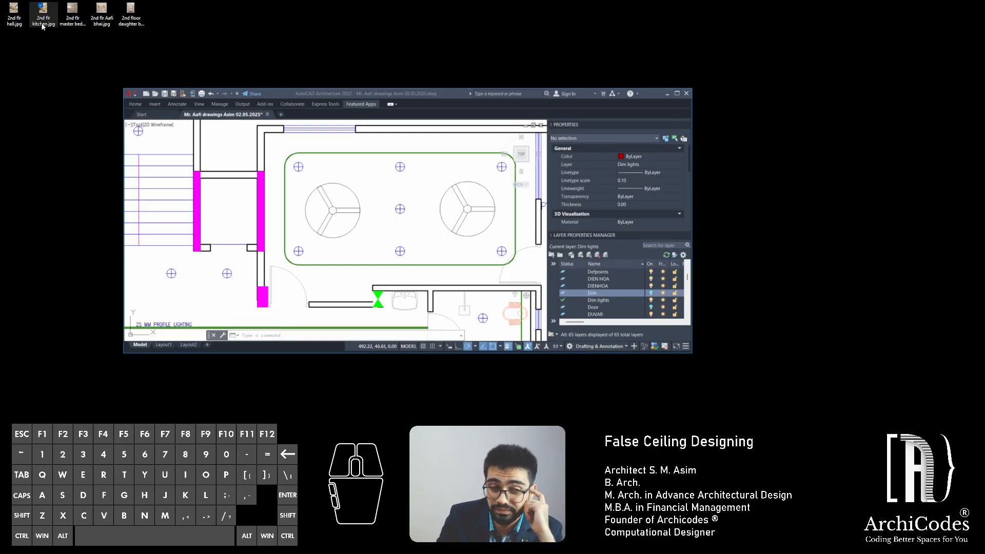
double_click(43, 10)
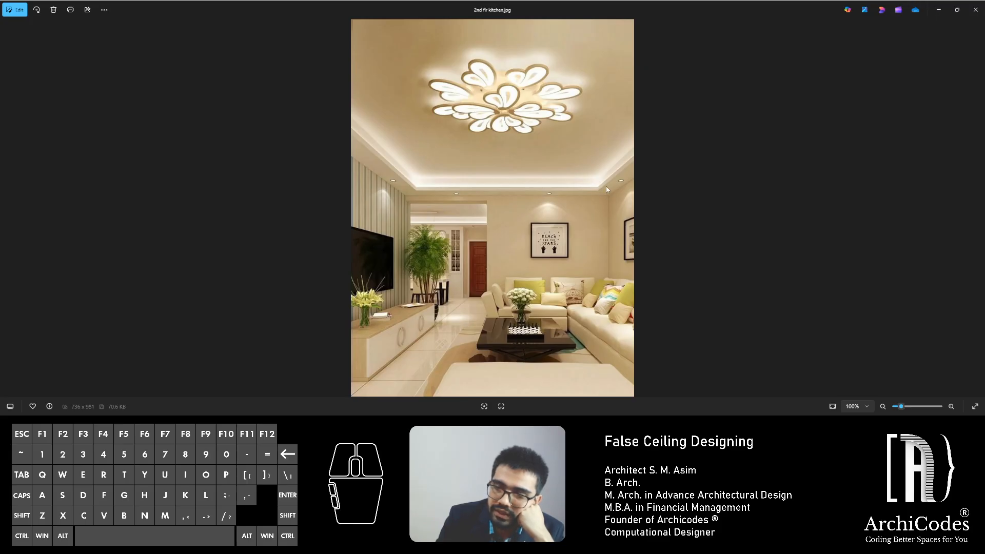
click(935, 12)
drag(419, 90, 422, 1)
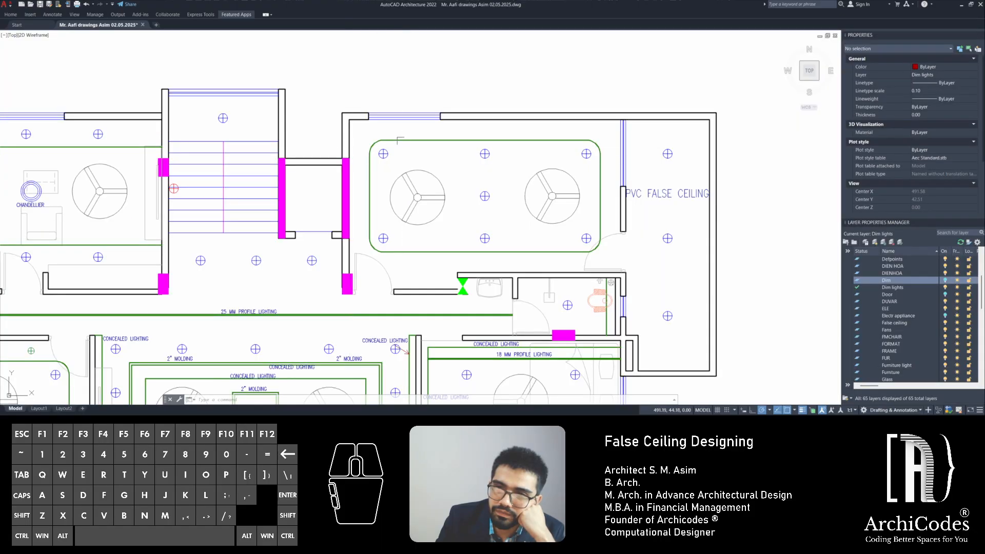
Measure the gap between the upper-right room's rounded false ceiling outline and the wall above it
scroll(357, 142, up, 2)
click(358, 146)
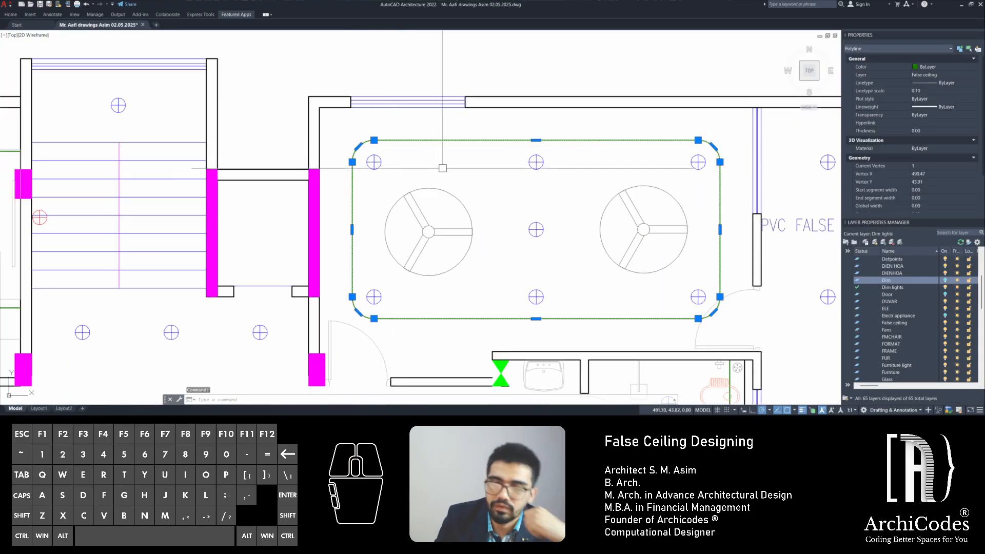
middle_drag(443, 167, 398, 189)
key(Escape)
key(Escape)
middle_drag(562, 202, 516, 213)
text(dim)
key(space)
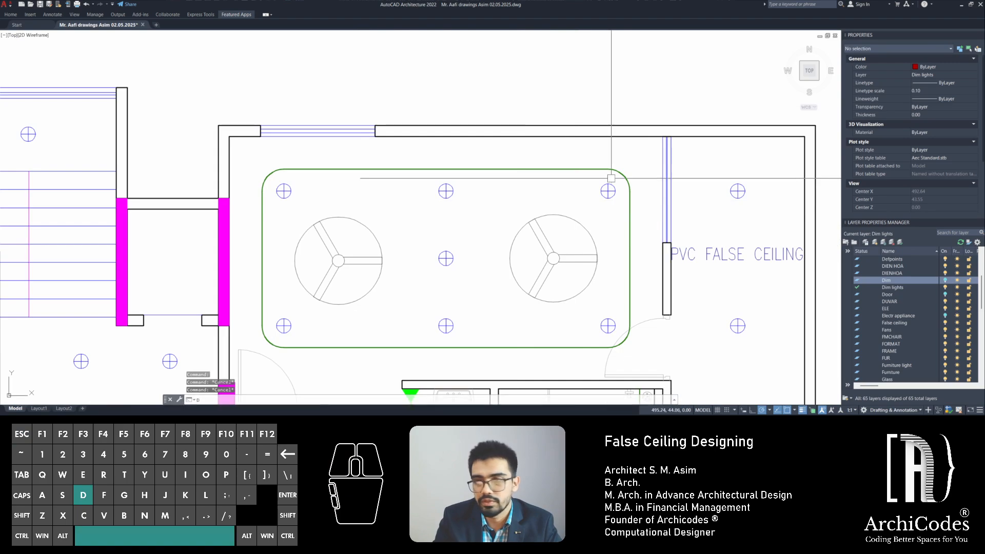
click(608, 169)
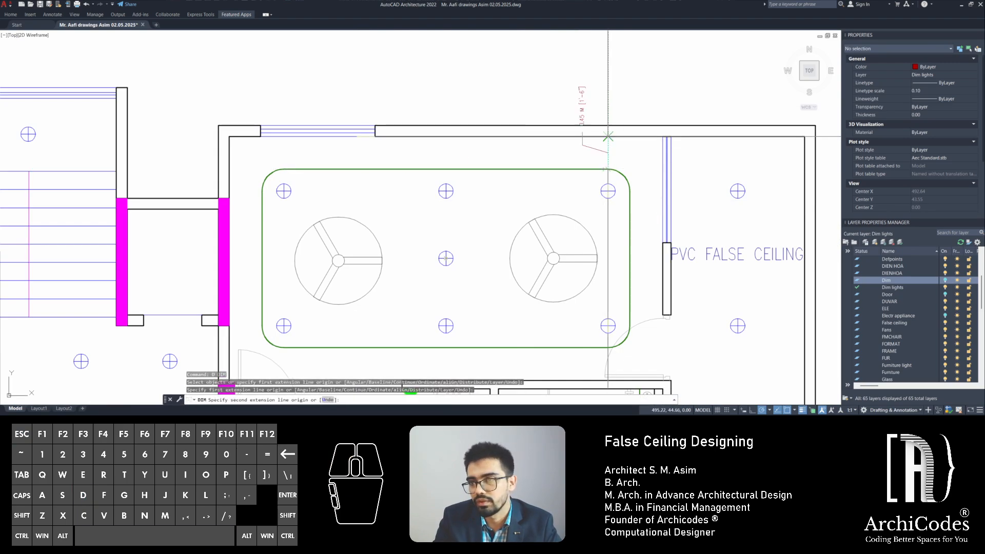
key(Escape)
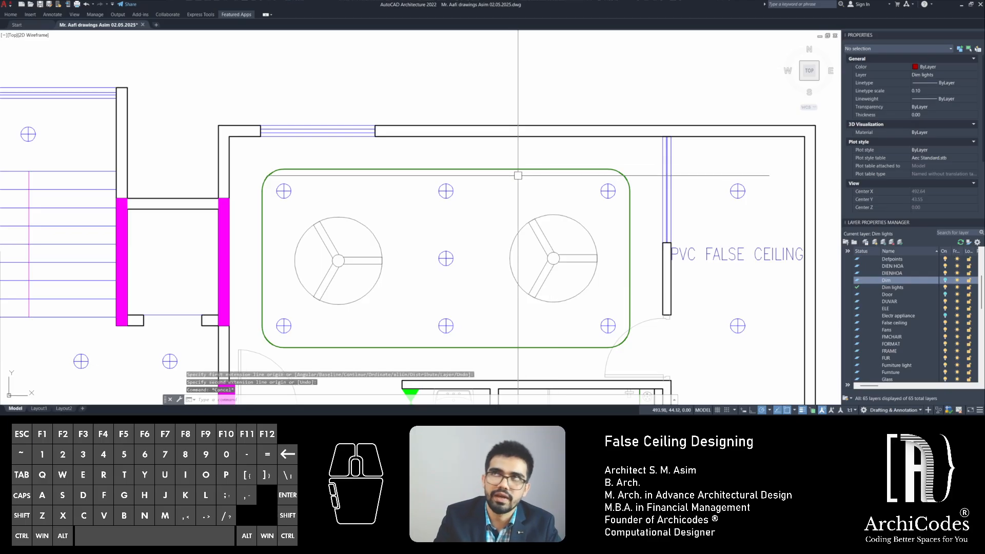
key(Escape)
key(Escape)
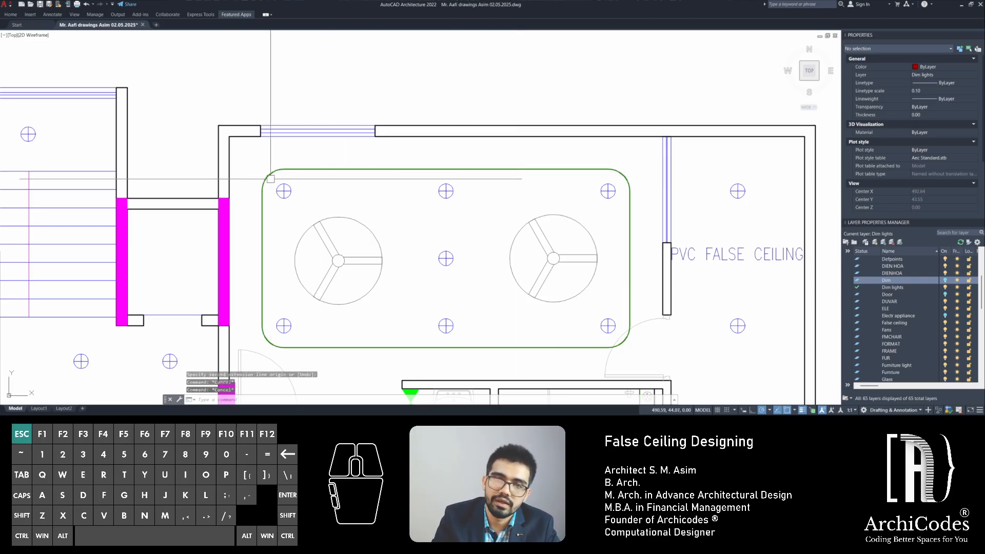
scroll(435, 180, down, 2)
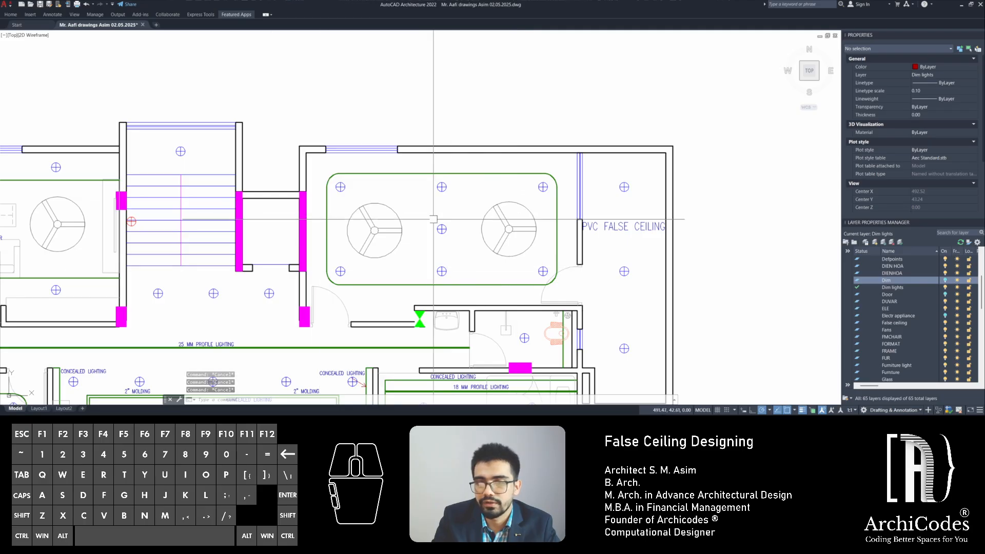
scroll(464, 251, down, 2)
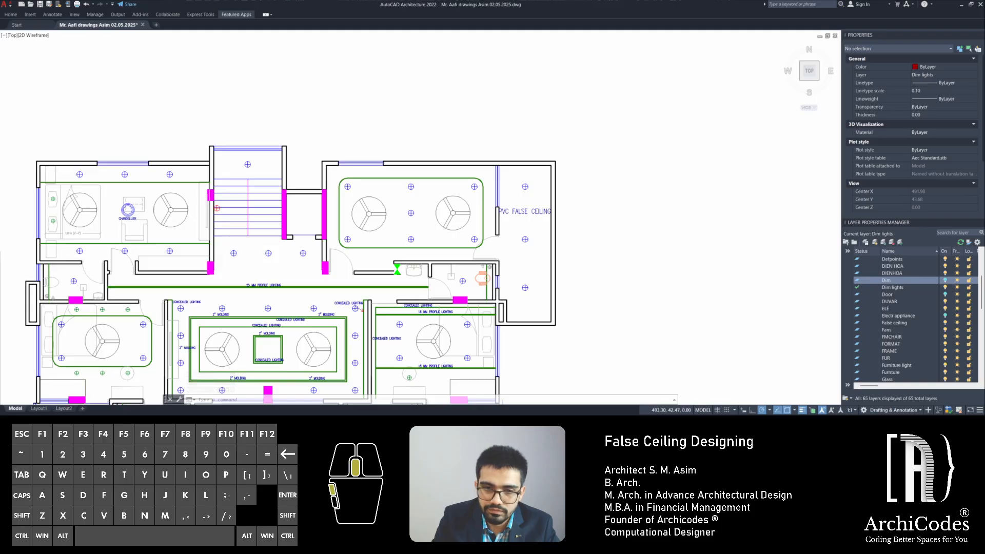
scroll(338, 174, up, 4)
click(343, 197)
mouse_move(347, 192)
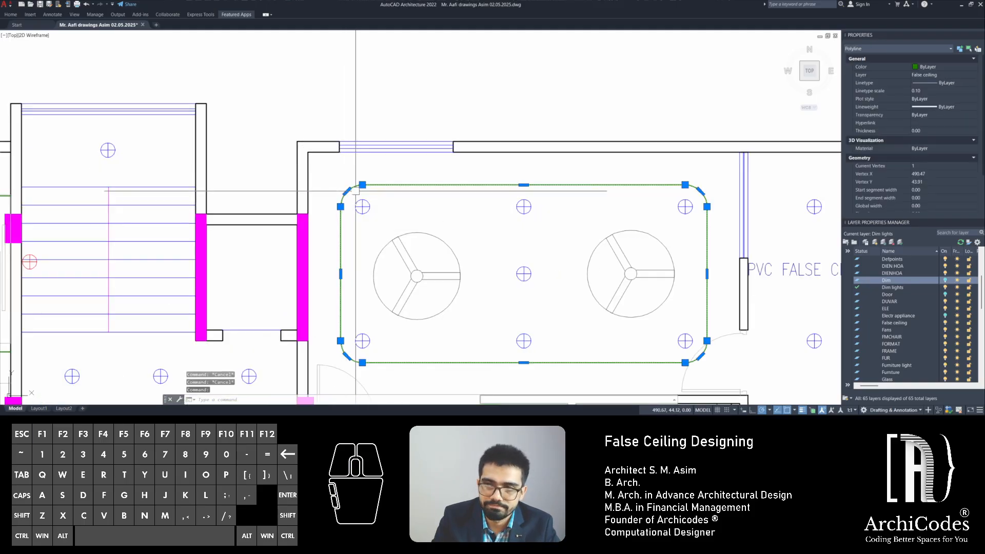
key(Escape)
click(406, 183)
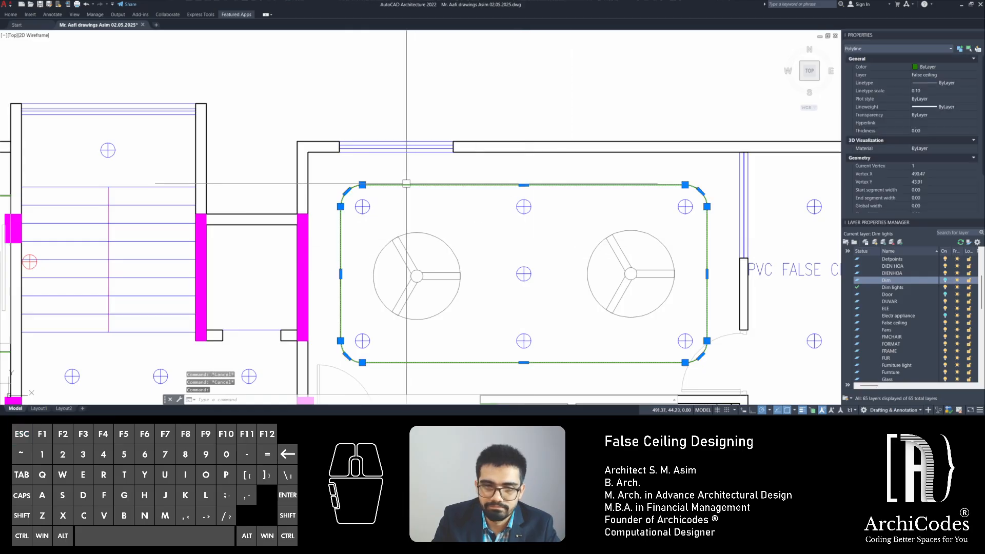
text(E)
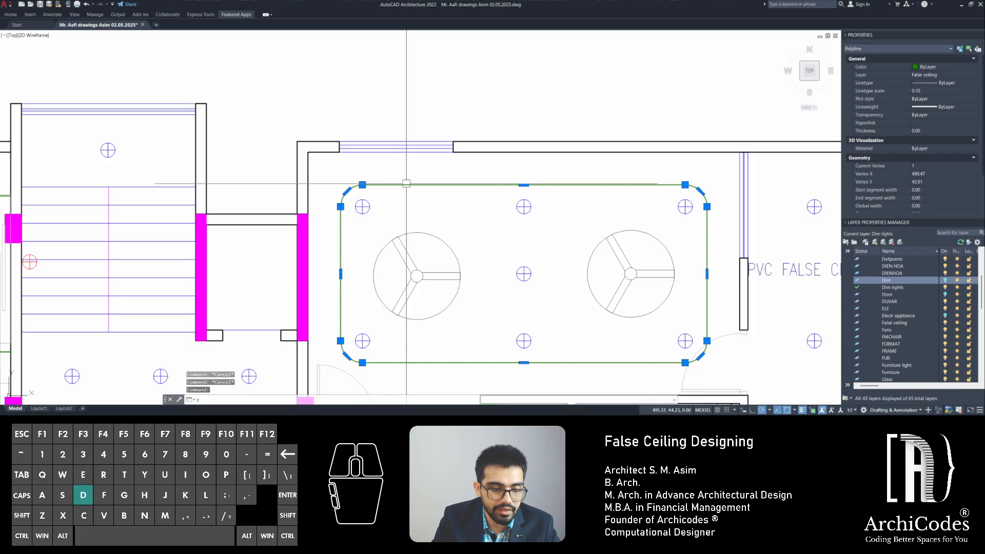
text(DIT)
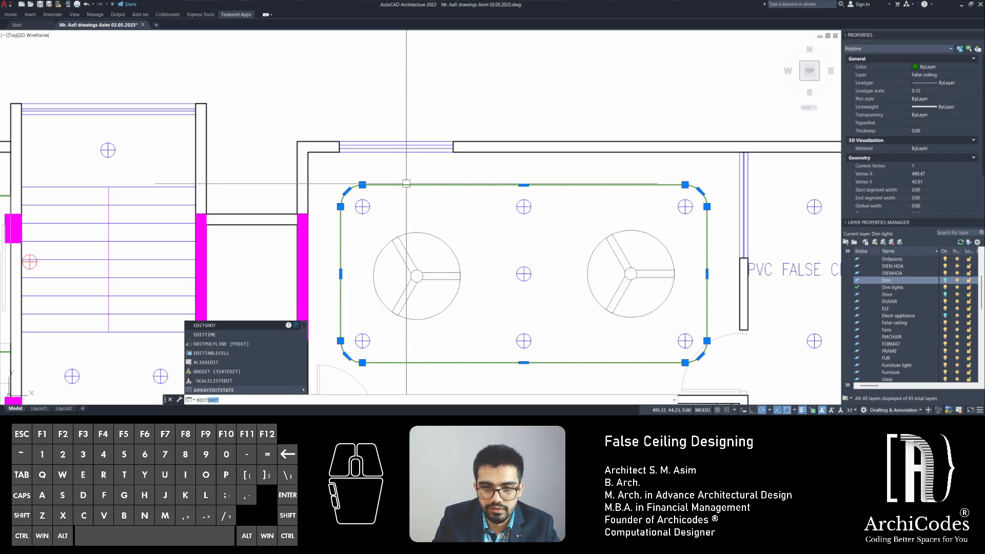
key(Escape)
key(Escape)
key(Escape)
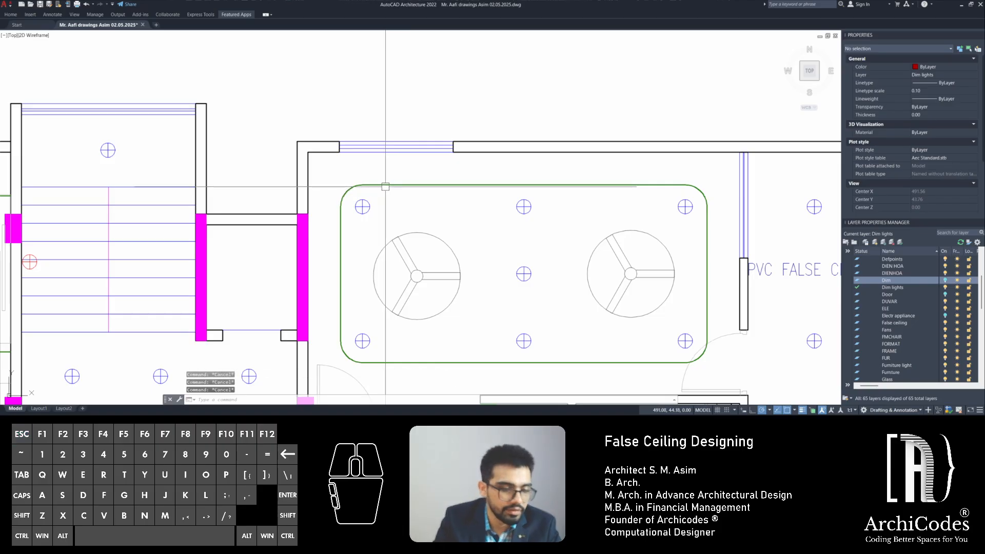
text(REC)
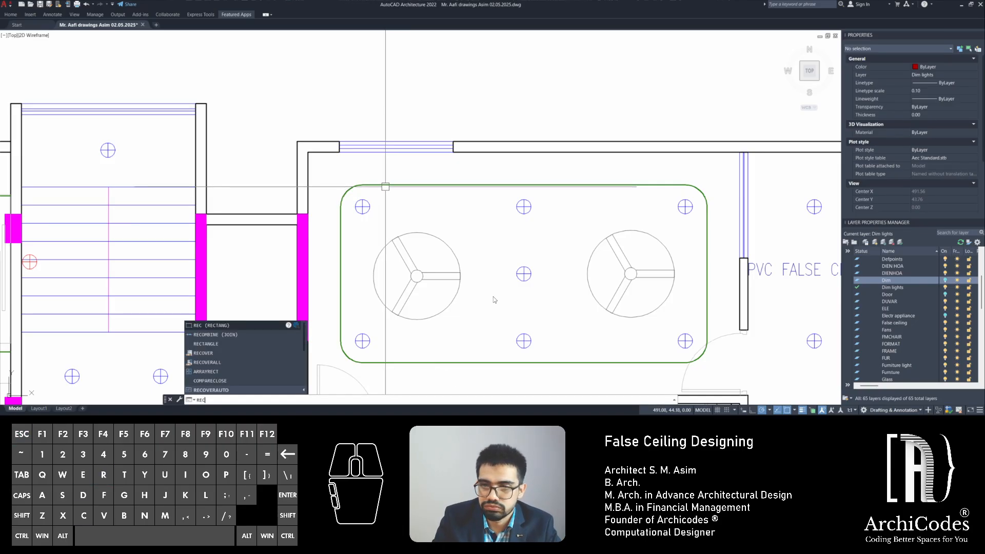
key(Escape)
middle_drag(633, 343, 451, 269)
text(L)
key(Return)
key(Escape)
Draw vertical construction lines through the left and right edges of the upper-right room's rounded false ceiling outline
text(x)
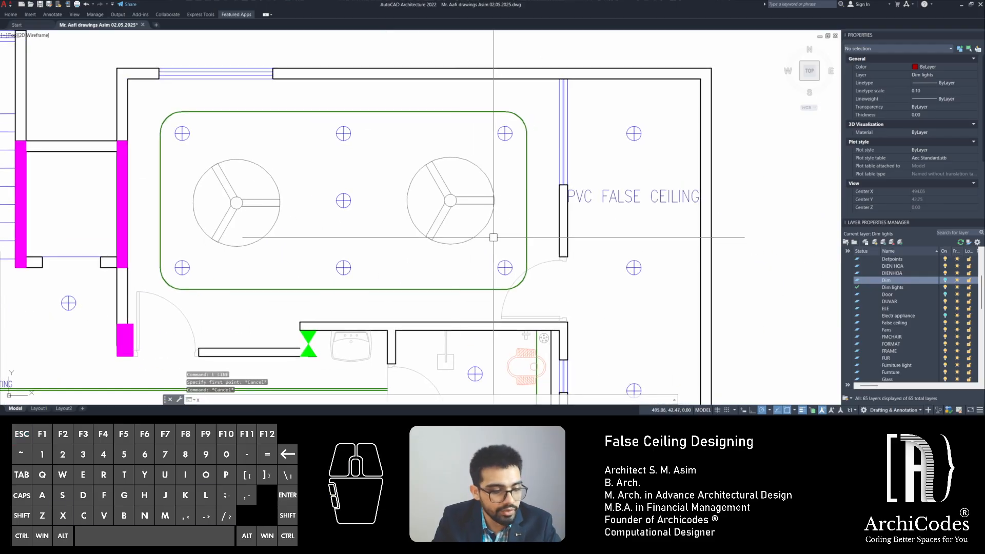
text(x)
key(space)
text(v)
key(space)
click(526, 213)
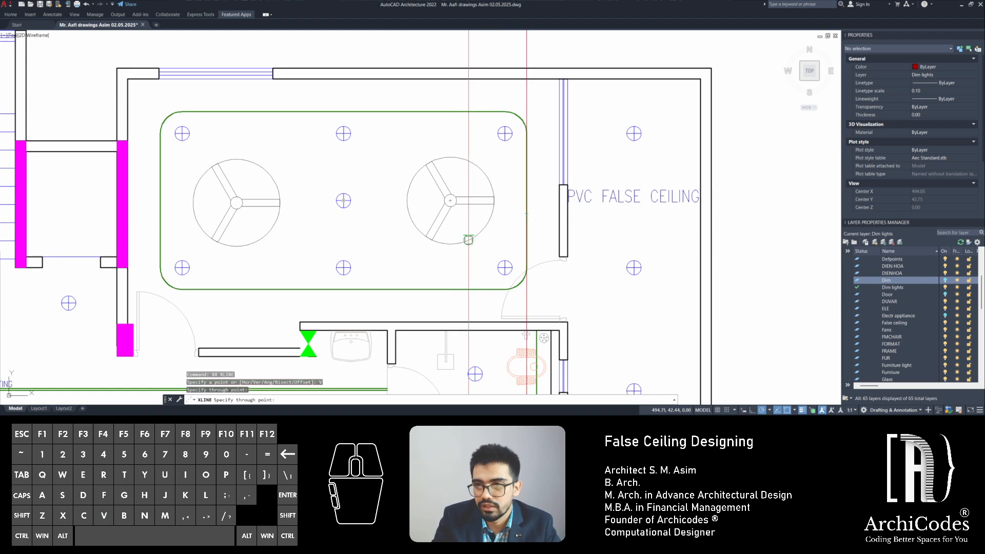
click(160, 205)
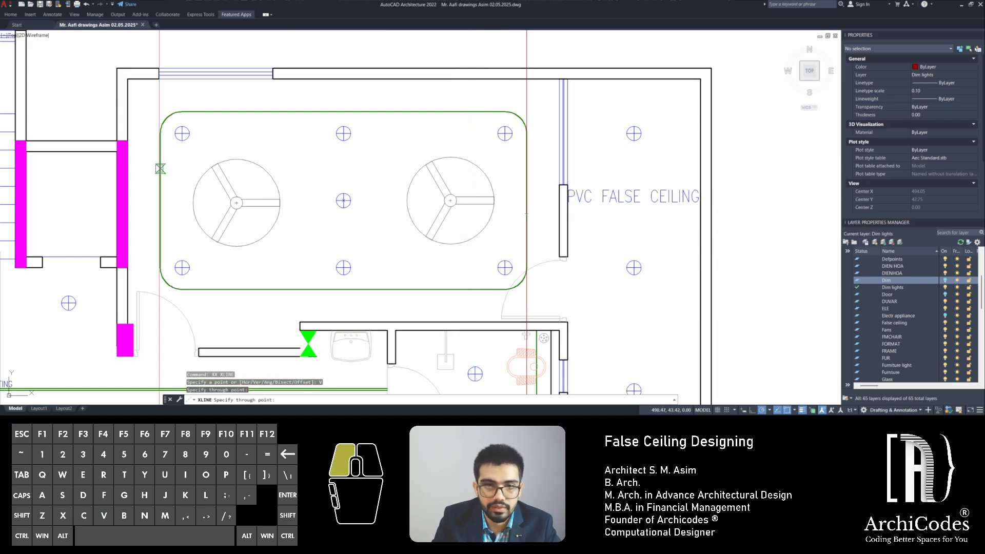
key(Escape)
Draw horizontal construction lines through the lower and upper edges of the rounded false ceiling outline
text(xx)
key(space)
text(H)
key(space)
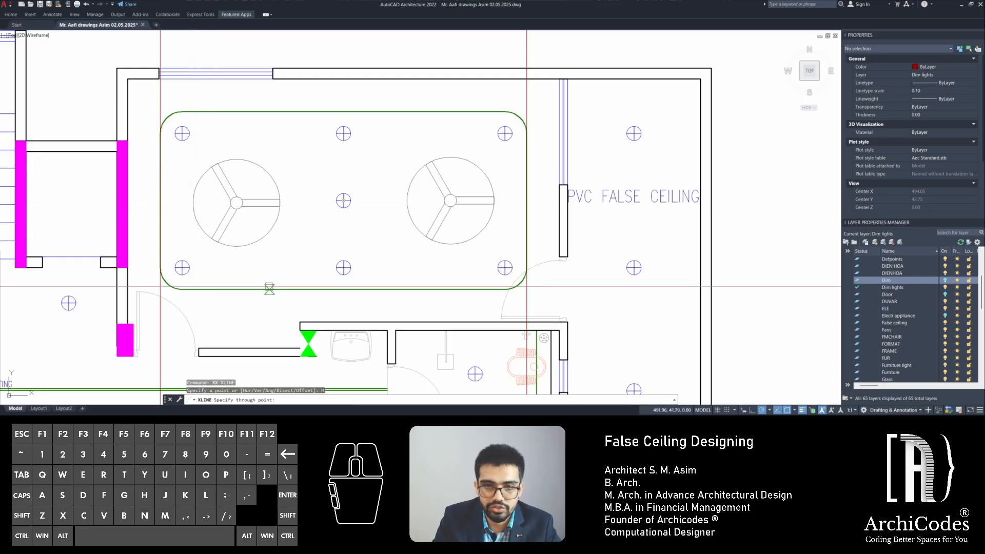
click(359, 289)
click(412, 111)
key(Escape)
key(Escape)
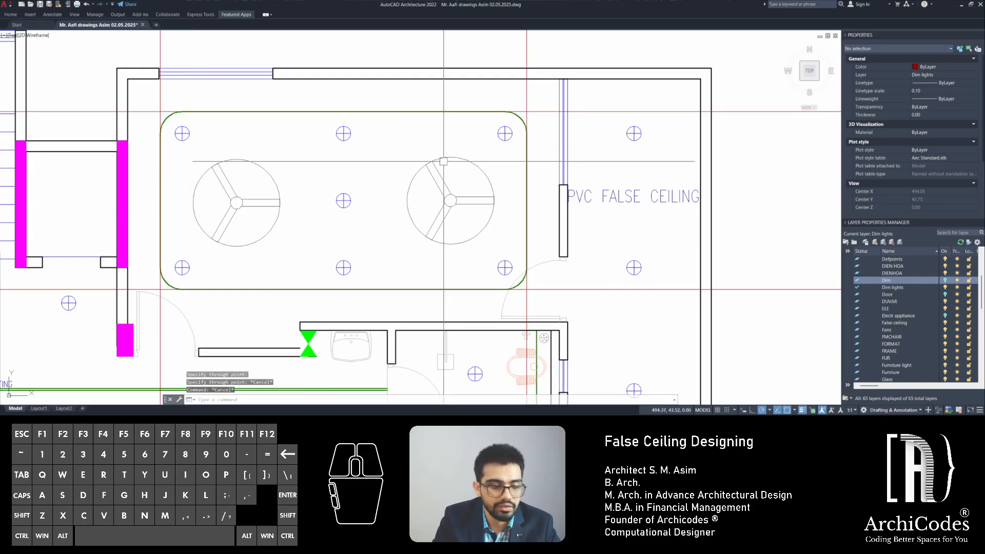
Draw a sharp-cornered rectangle around the rounded false ceiling outline between opposite intersections of the construction lines
text(RECT)
key(space)
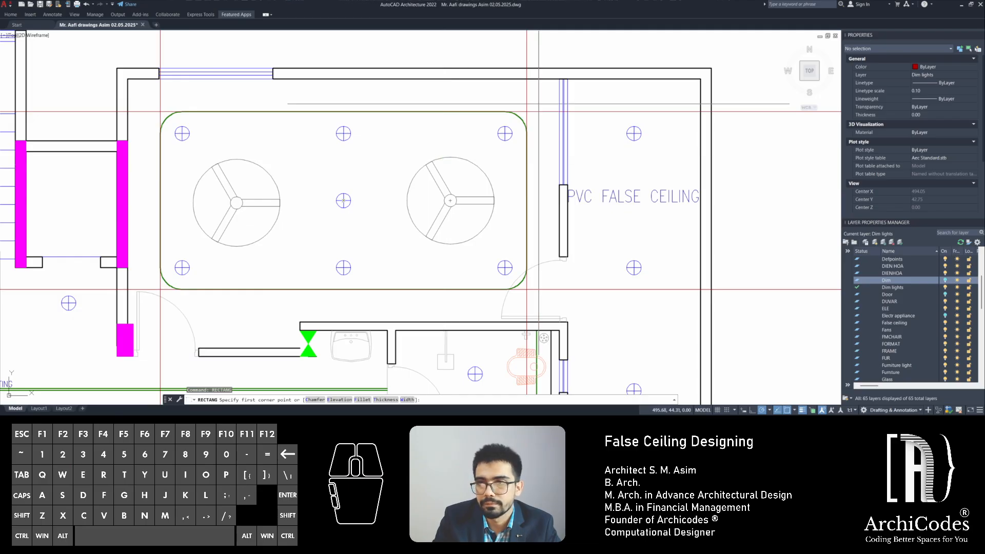
click(526, 112)
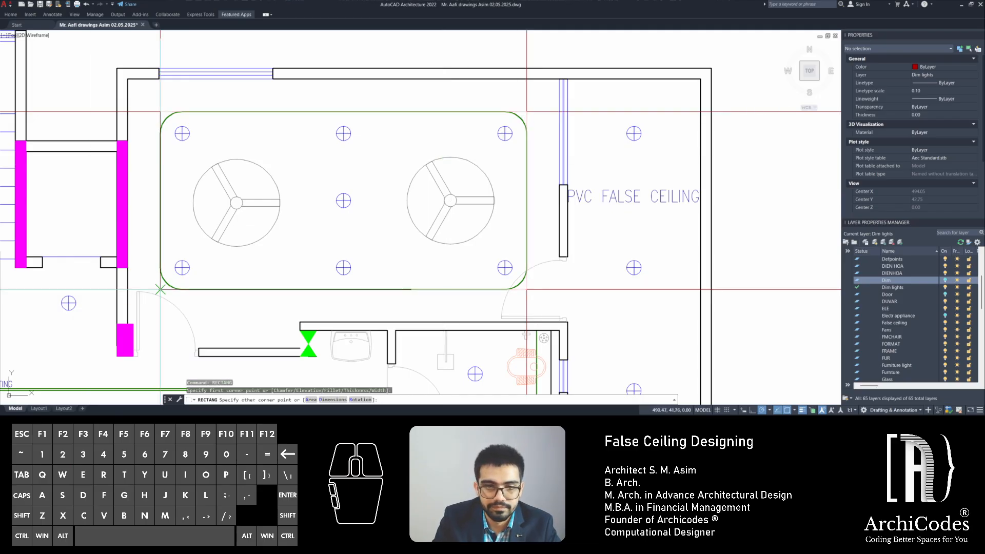
key(Escape)
key(Escape)
key(Escape)
Delete the two horizontal and two vertical construction lines around the upper-right room's false ceiling
click(569, 284)
click(543, 303)
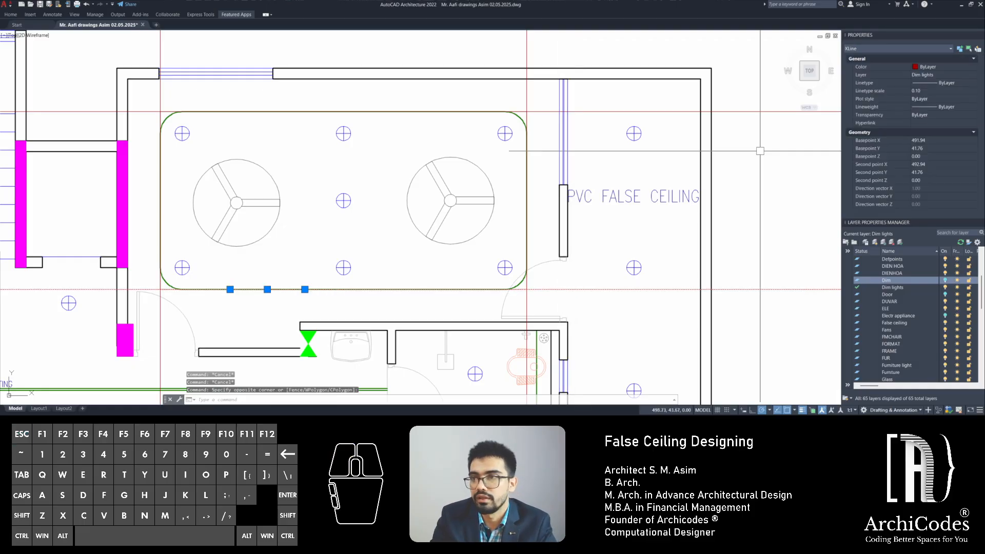
key(Delete)
click(756, 114)
key(Delete)
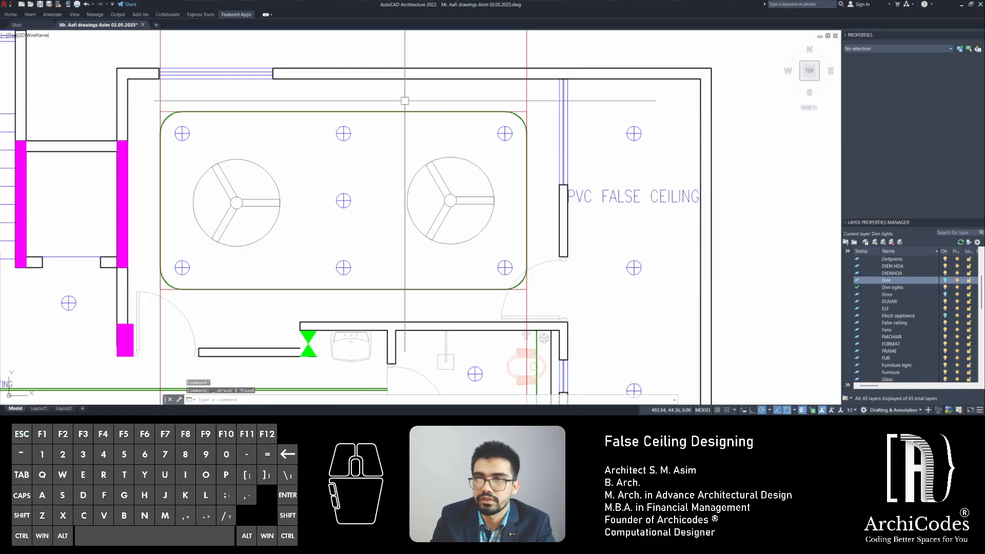
click(557, 43)
click(27, 35)
key(Delete)
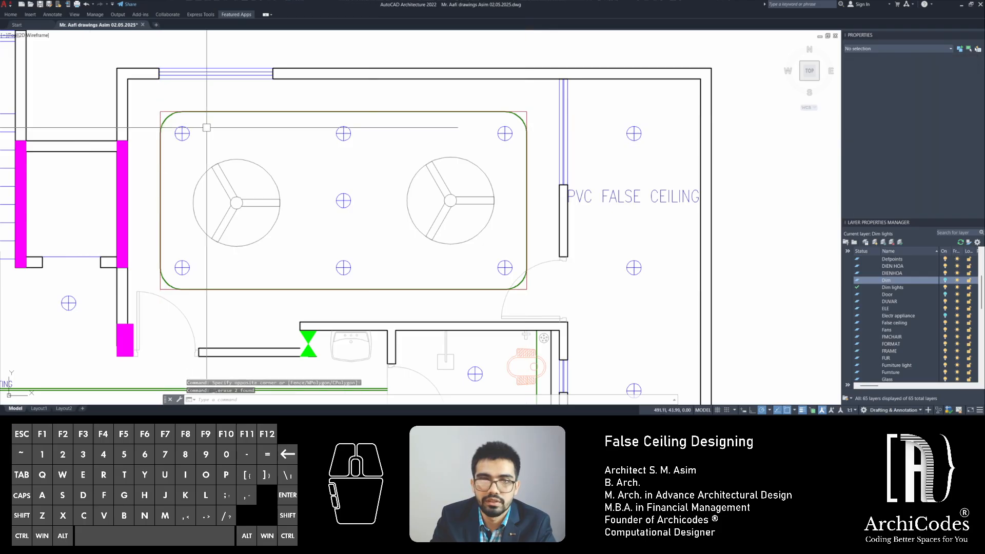
Match the new rectangle's properties to those of the rounded false ceiling outline
middle_drag(203, 139, 228, 156)
text(ma)
key(space)
scroll(191, 137, up, 2)
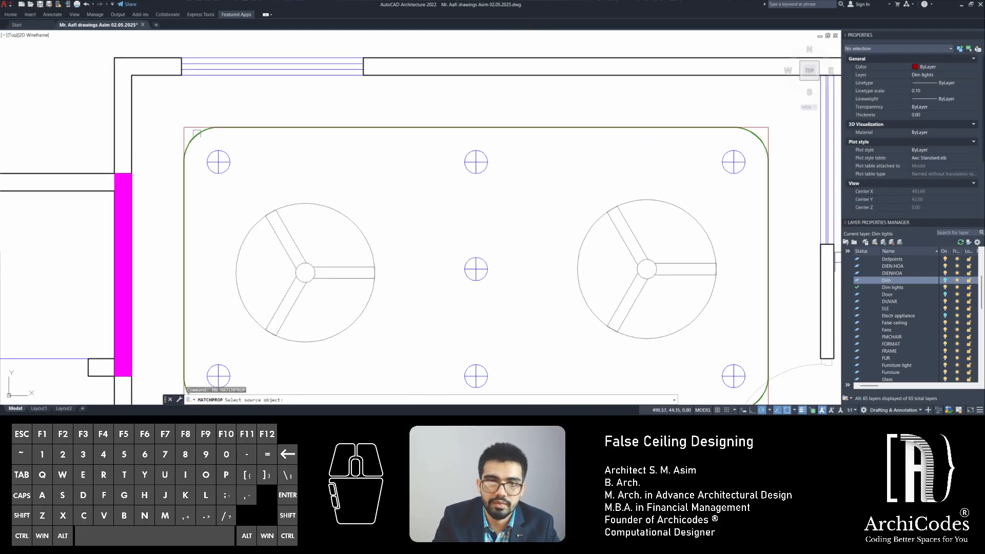
click(186, 132)
key(Escape)
Delete the rounded false ceiling outline, keeping the rectangle in the upper-right room
click(194, 137)
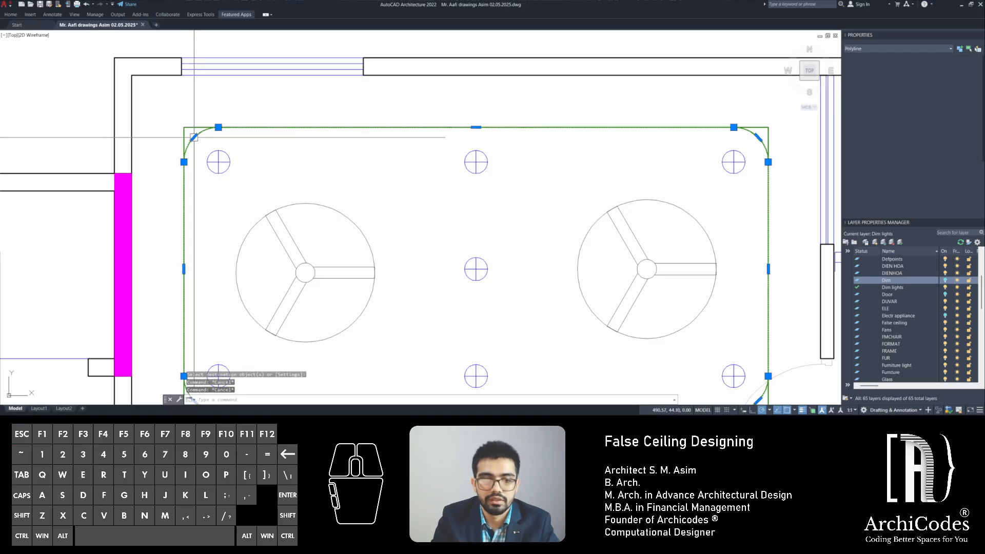
key(Delete)
key(Escape)
Compare the upper-right room's false ceiling with the kitchen reference image "2nd flr kitchen.jpg" and return to the drawing
scroll(343, 206, down, 1)
scroll(373, 233, down, 4)
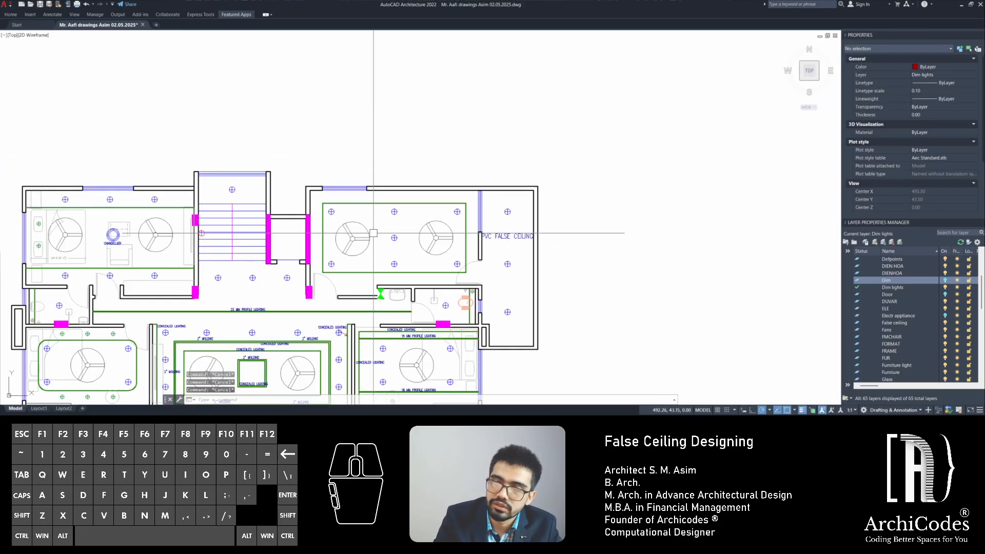
scroll(432, 266, up, 4)
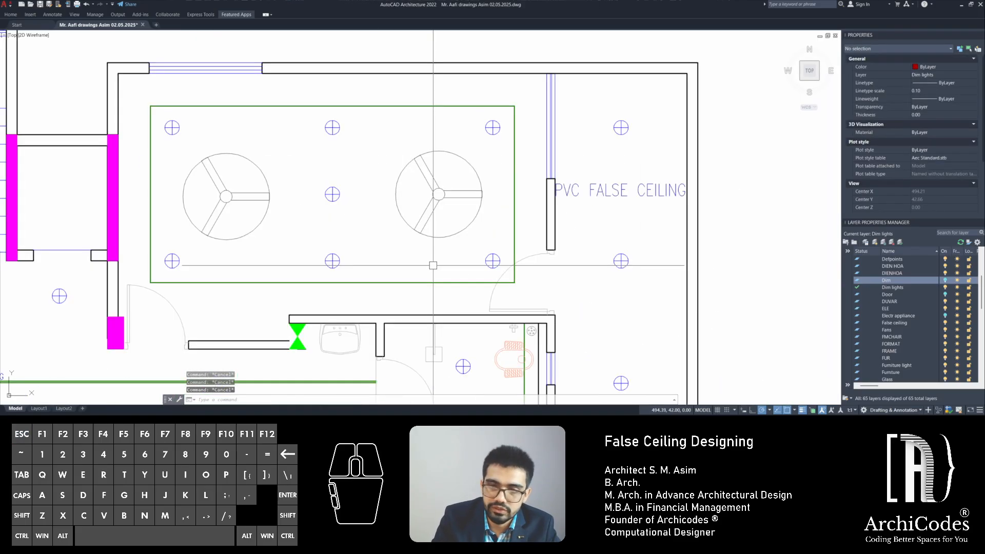
key(Escape)
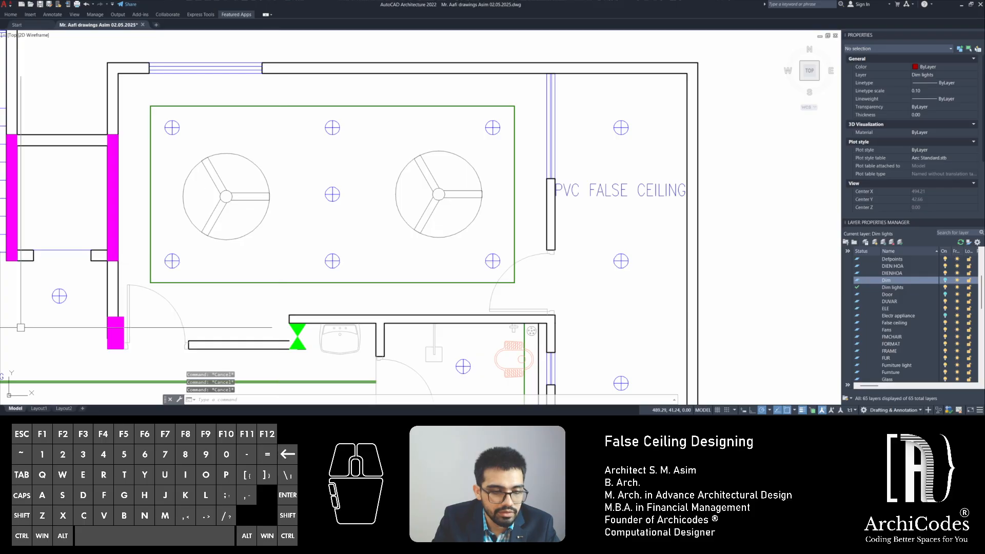
key(alt+Tab)
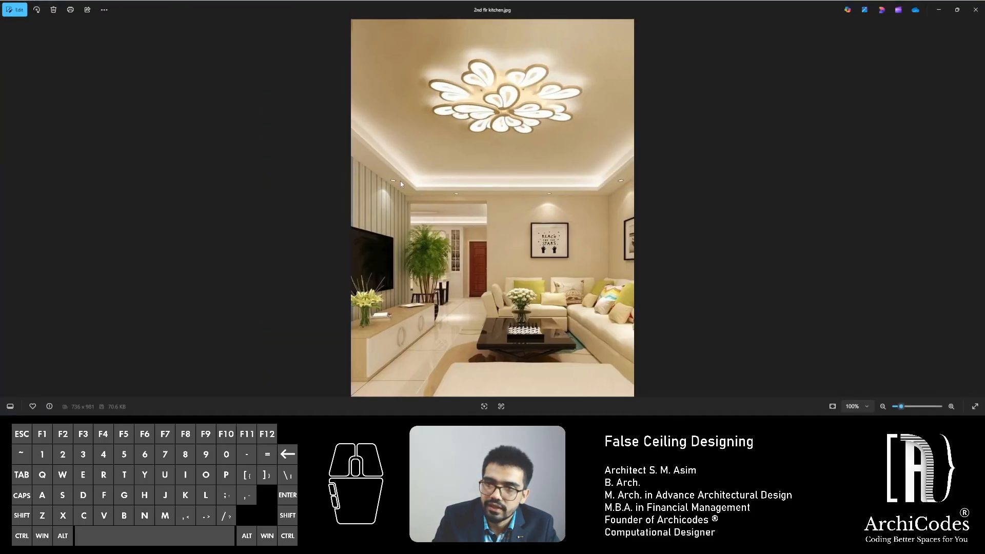
key(alt+Tab)
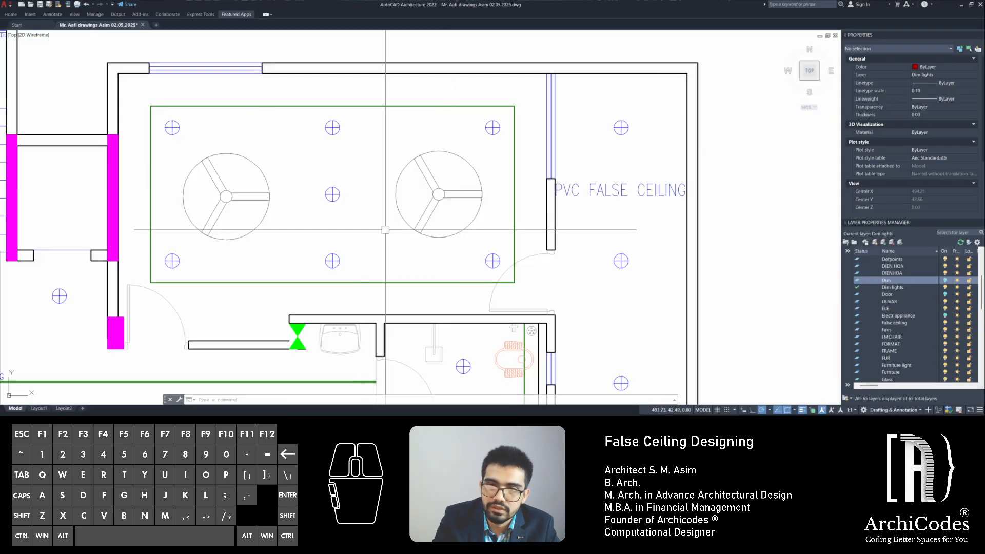
middle_drag(334, 248, 402, 240)
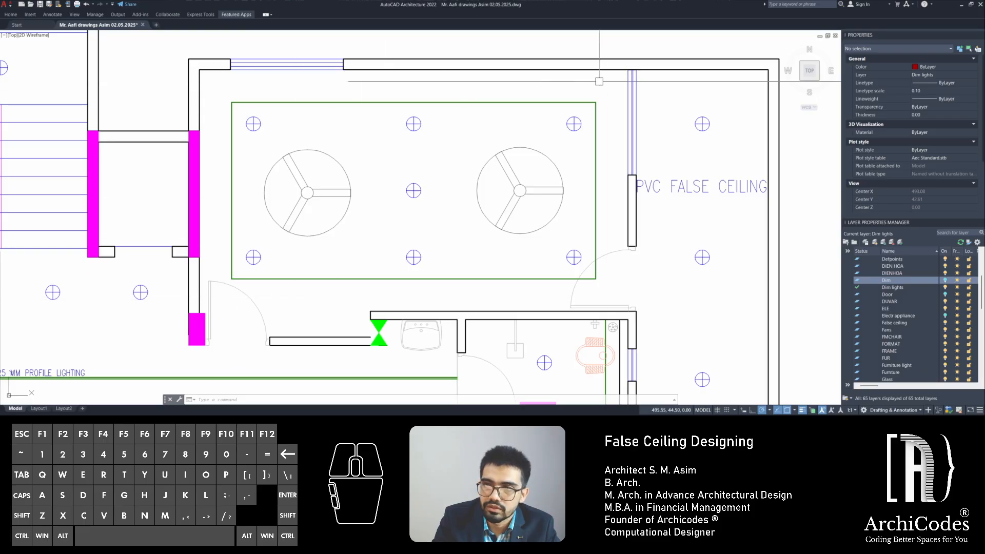
key(Escape)
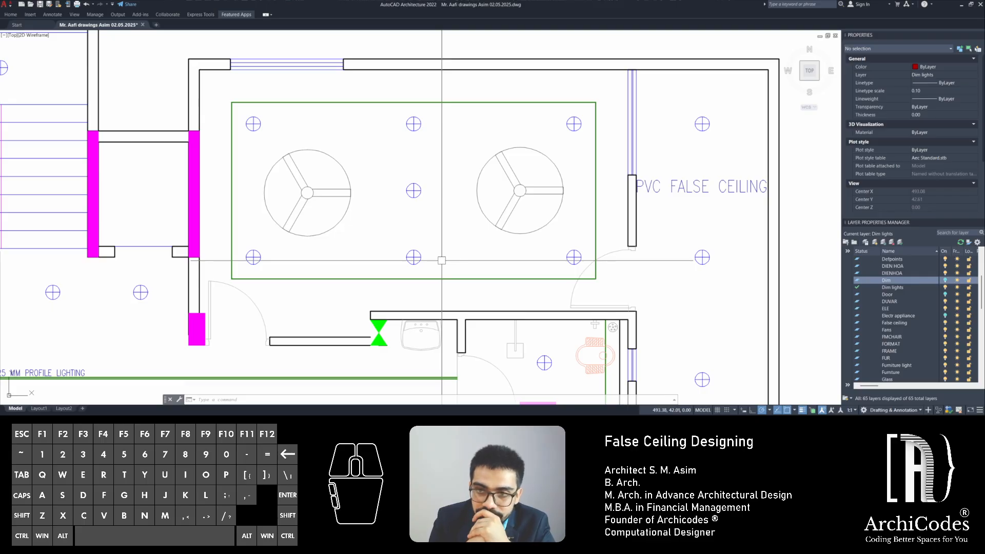
Delete the three lights in the middle column between the two fans of the upper-right room
click(447, 149)
click(413, 199)
key(Delete)
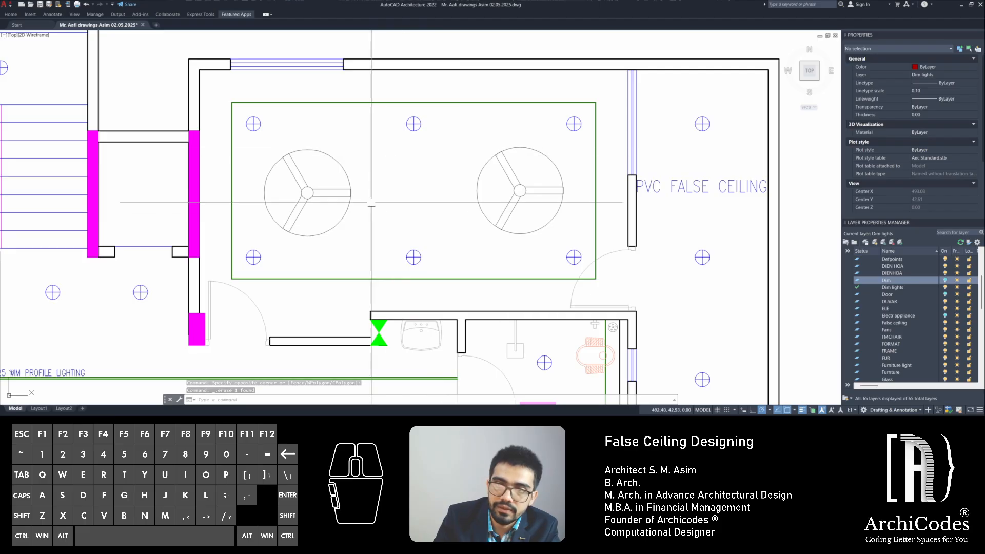
click(433, 119)
click(400, 145)
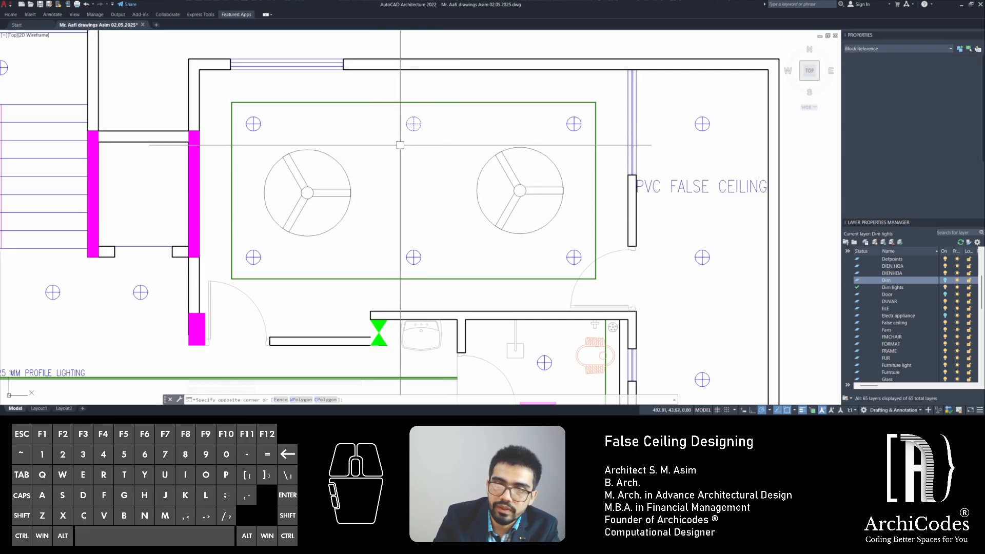
key(Delete)
click(430, 241)
click(399, 268)
key(Delete)
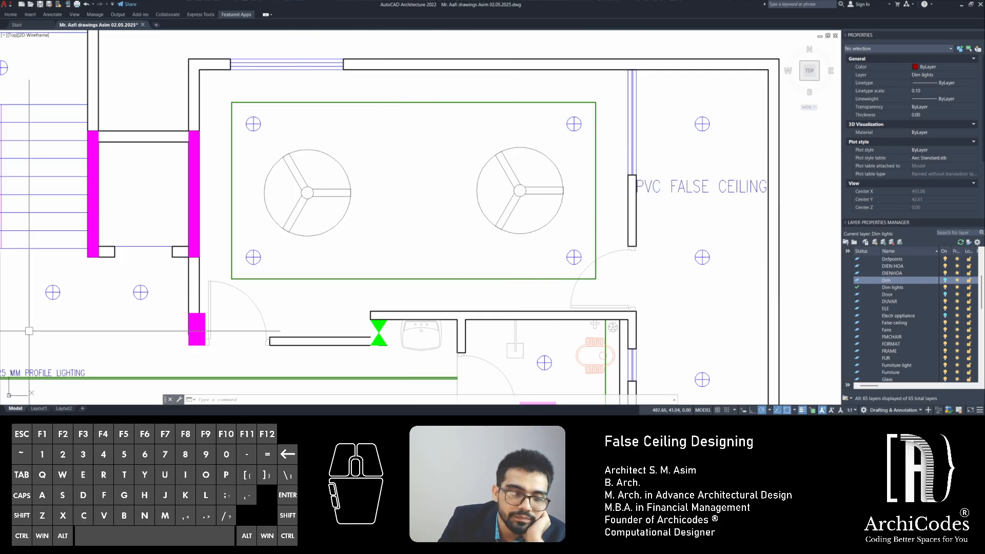
Examine the ceiling cove in the kitchen reference image again, minimize the image, and return to the whole ceiling plan
key(alt+Tab)
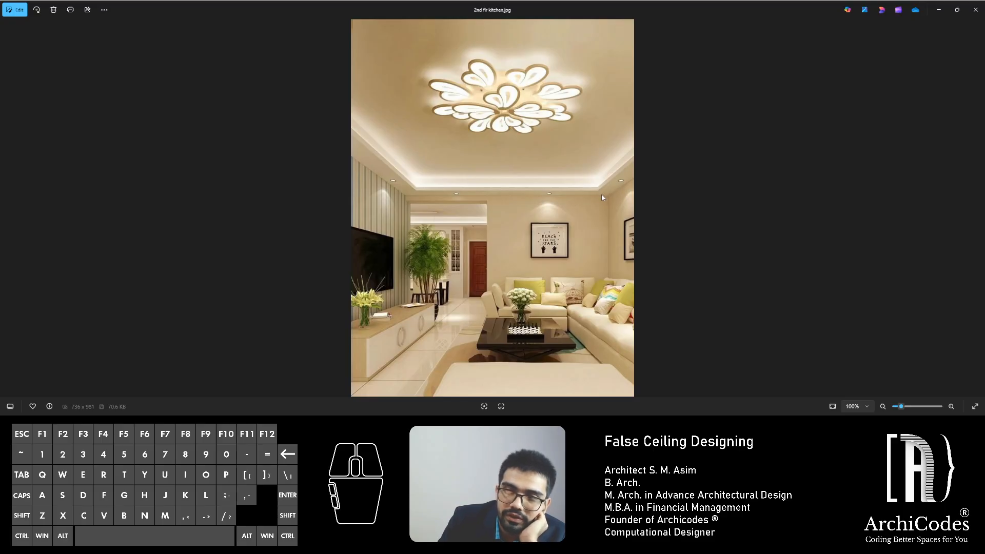
click(934, 9)
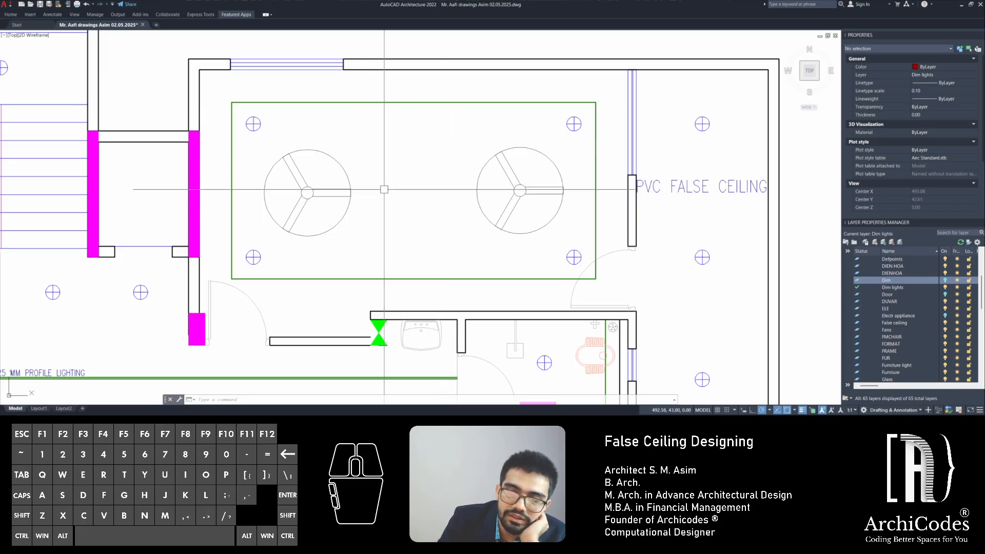
scroll(403, 180, down, 5)
middle_drag(406, 220, 392, 197)
key(Escape)
key(Escape)
key(Escape)
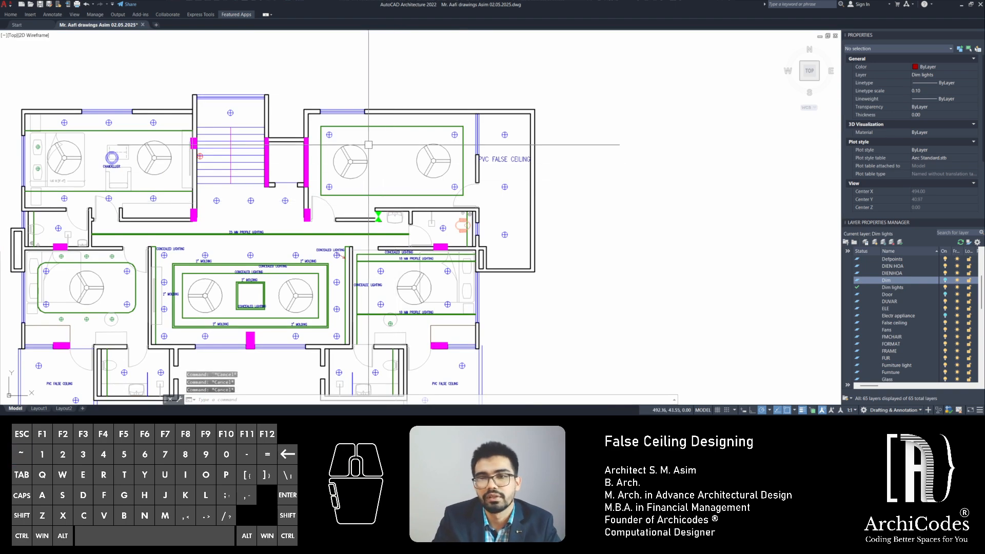
middle_drag(369, 145, 396, 145)
scroll(397, 145, up, 2)
text(o)
key(space)
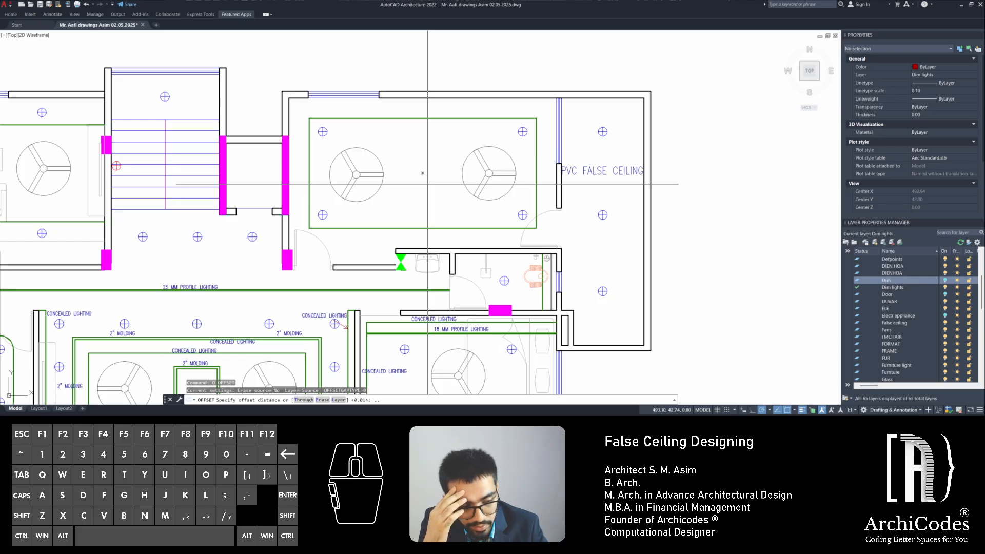
text(5)
key(space)
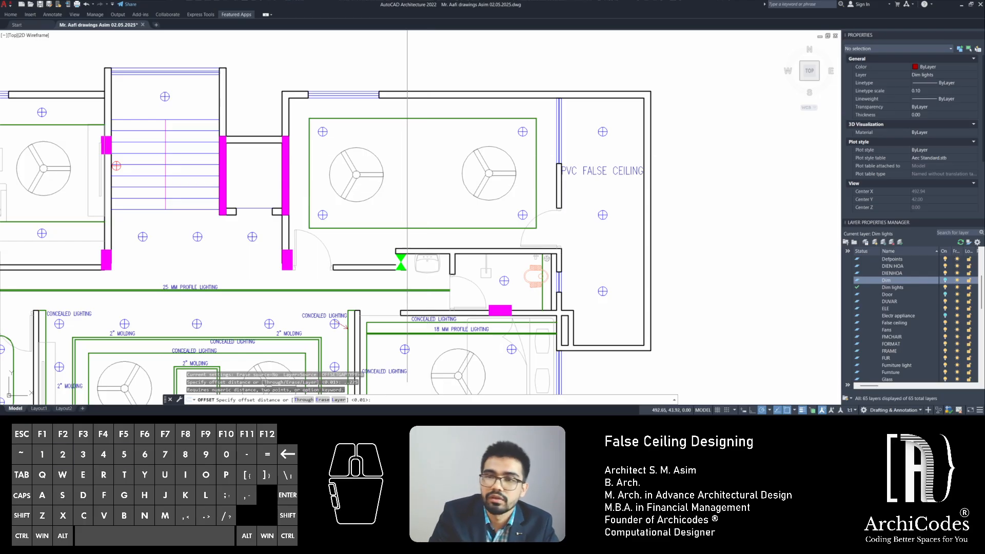
scroll(411, 144, up, 2)
key(space)
click(419, 103)
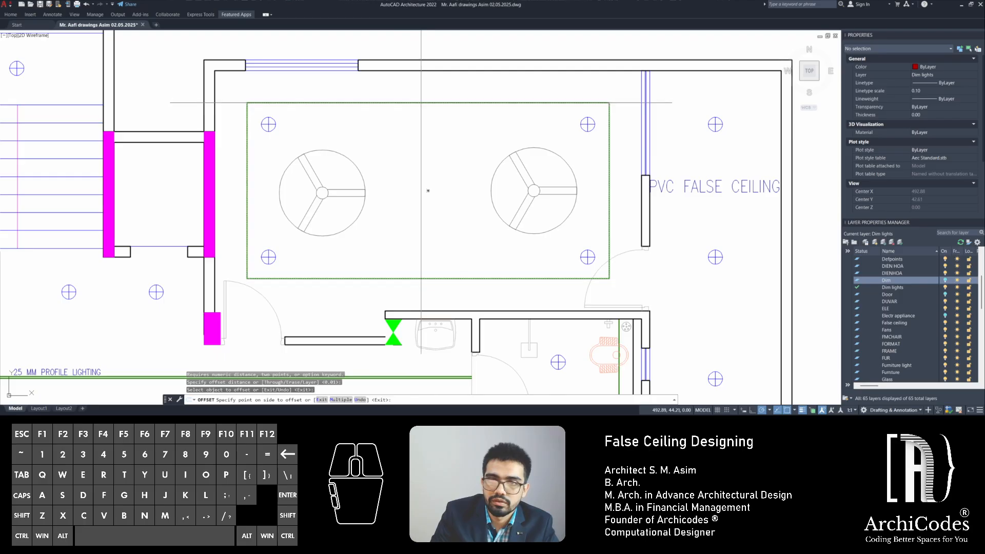
key(Escape)
key(Escape)
key(Escape)
Offset the upper-right room's false ceiling rectangle outward by 0.225
text(o)
key(space)
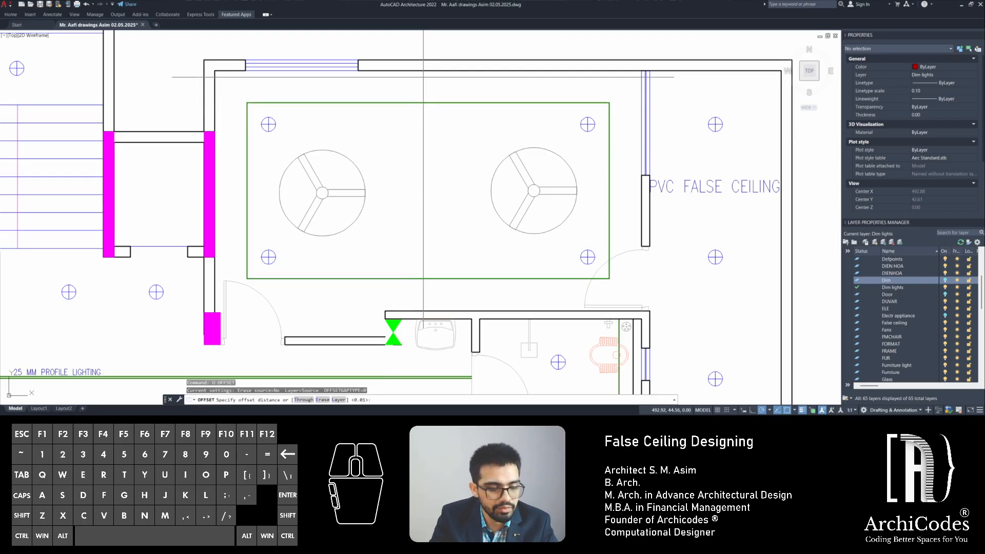
text(.225)
key(space)
click(420, 103)
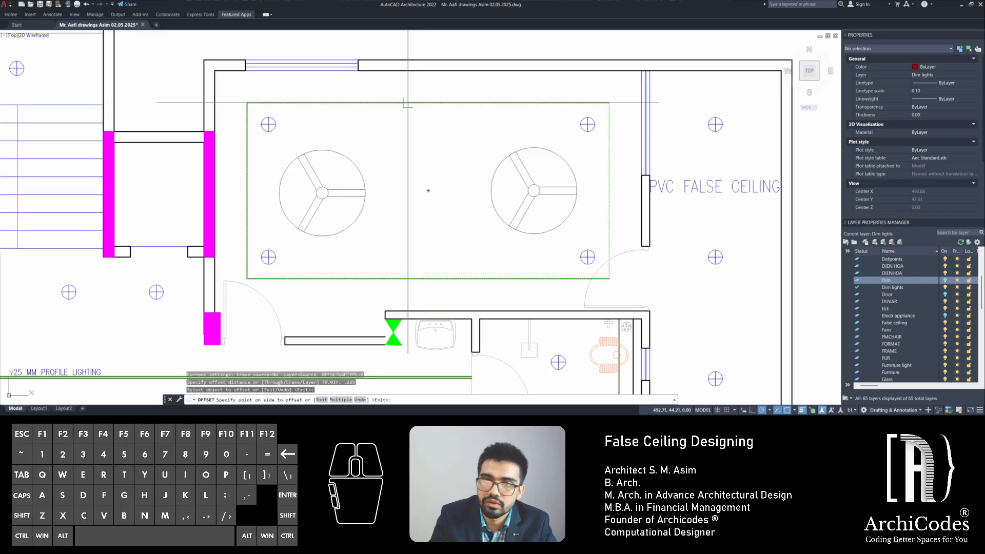
click(411, 77)
key(Escape)
key(Escape)
key(Escape)
Copy a small green bedside light from the upper-left room to the midpoint of the outer rectangle's upper edge in the upper-right room
scroll(659, 220, down, 3)
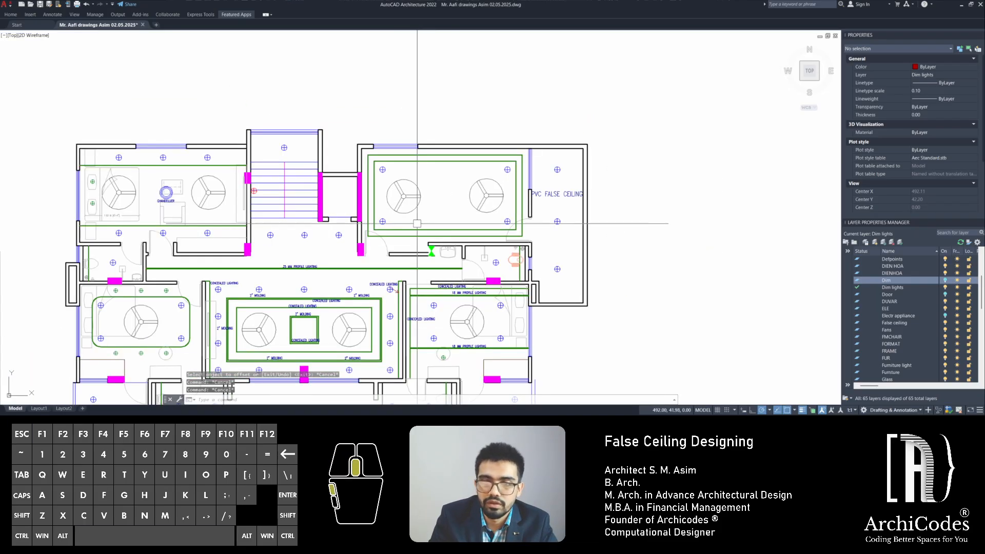
scroll(297, 263, down, 2)
scroll(174, 193, up, 4)
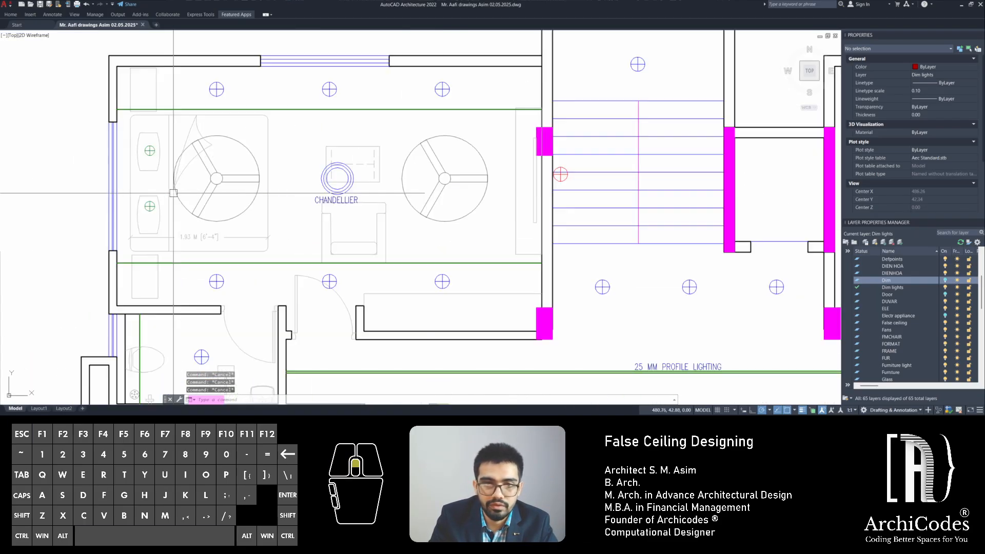
click(150, 206)
scroll(150, 206, up, 2)
text(c)
key(space)
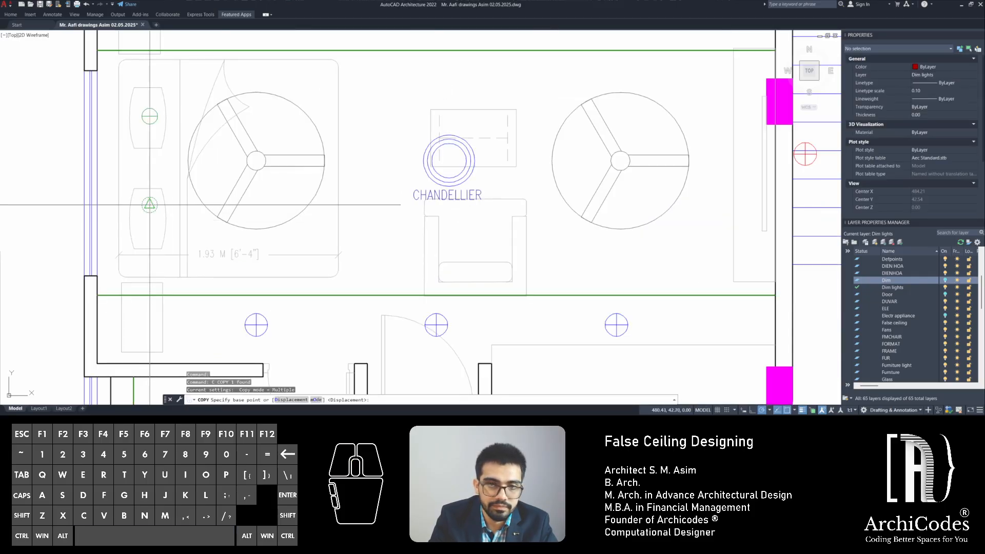
click(150, 206)
scroll(174, 236, down, 5)
scroll(533, 218, up, 4)
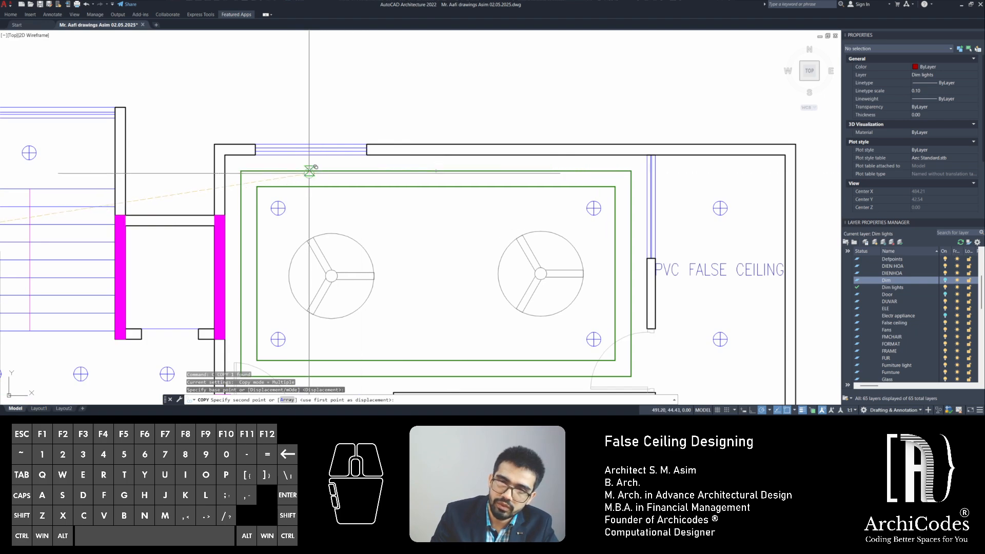
click(435, 171)
key(Escape)
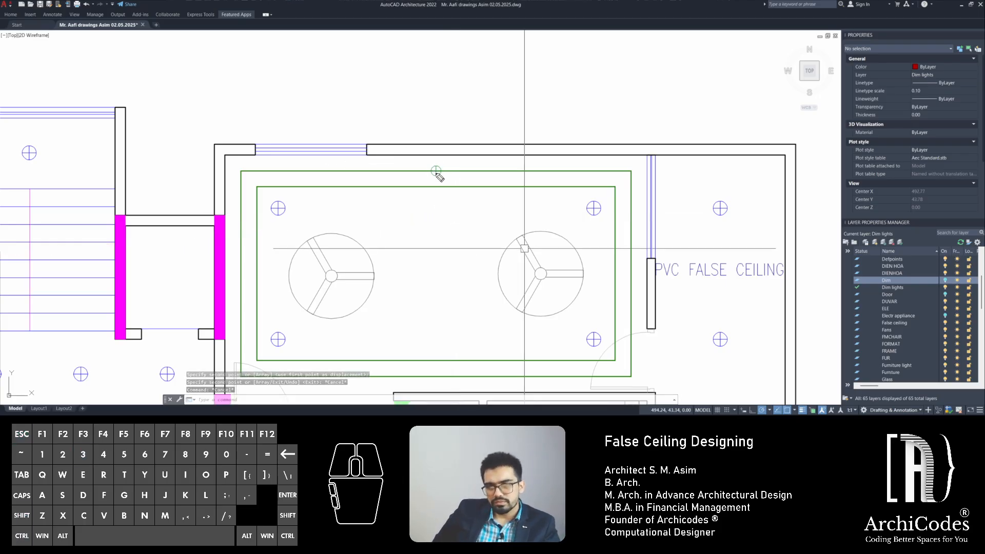
Copy the outer false ceiling rectangle in place, using its upper-right corner as both base and destination point
click(307, 171)
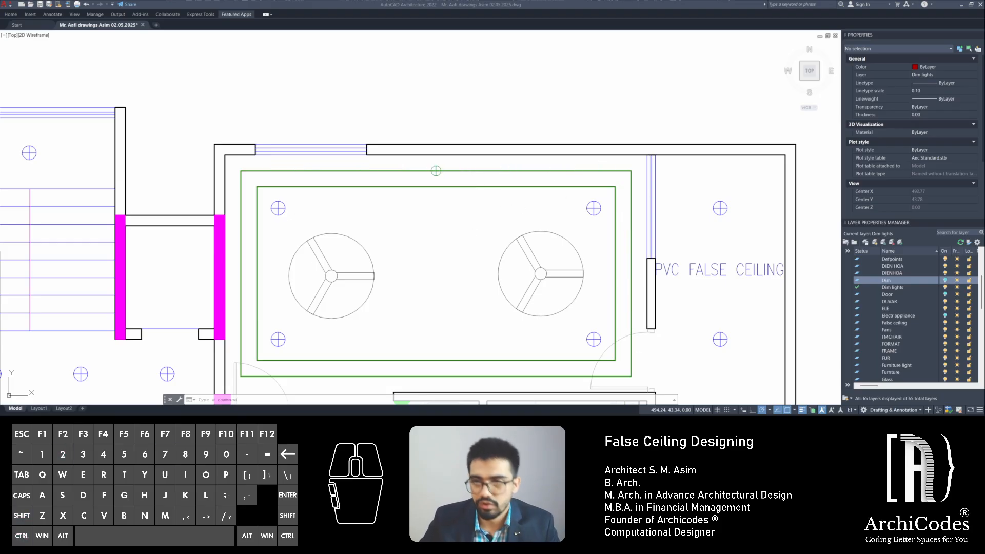
click(496, 172)
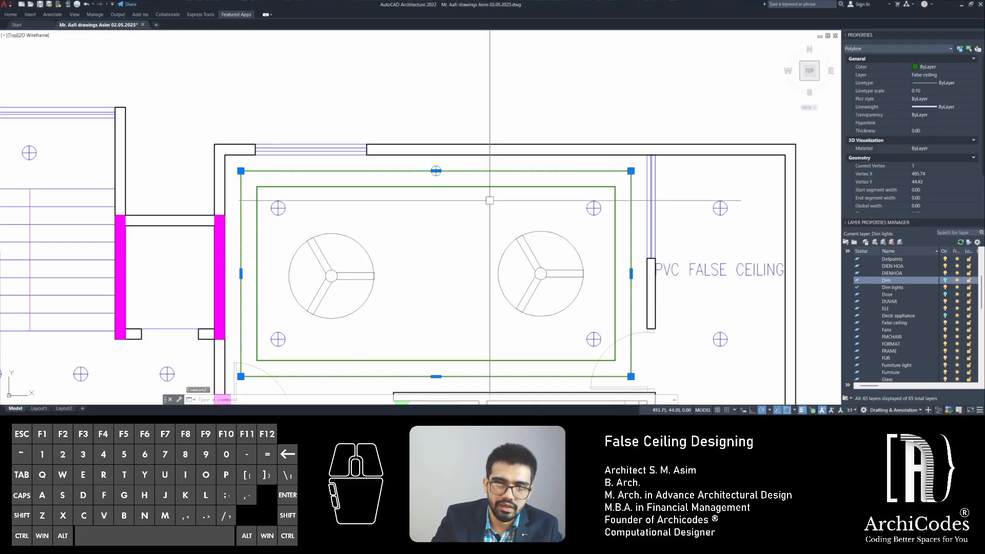
text(c)
key(space)
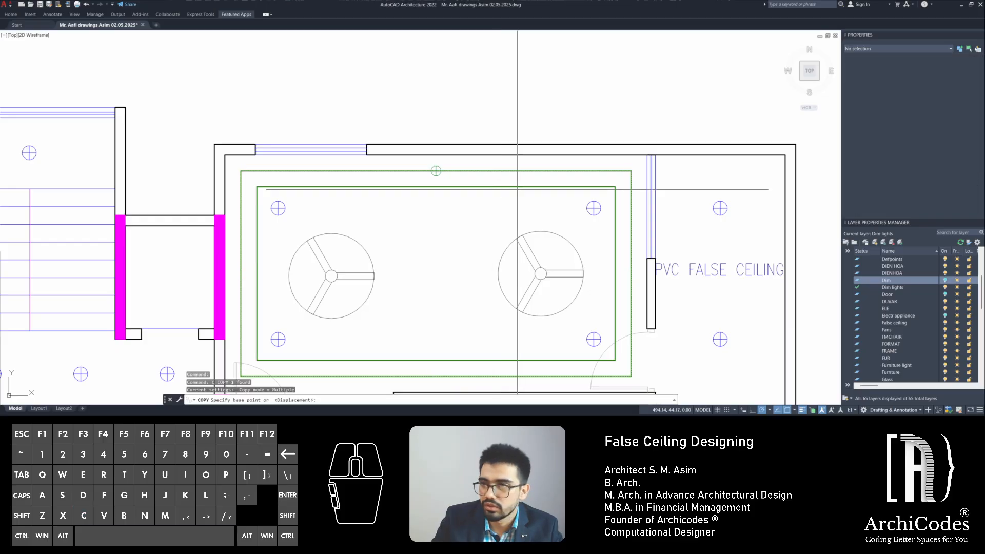
click(631, 171)
click(630, 170)
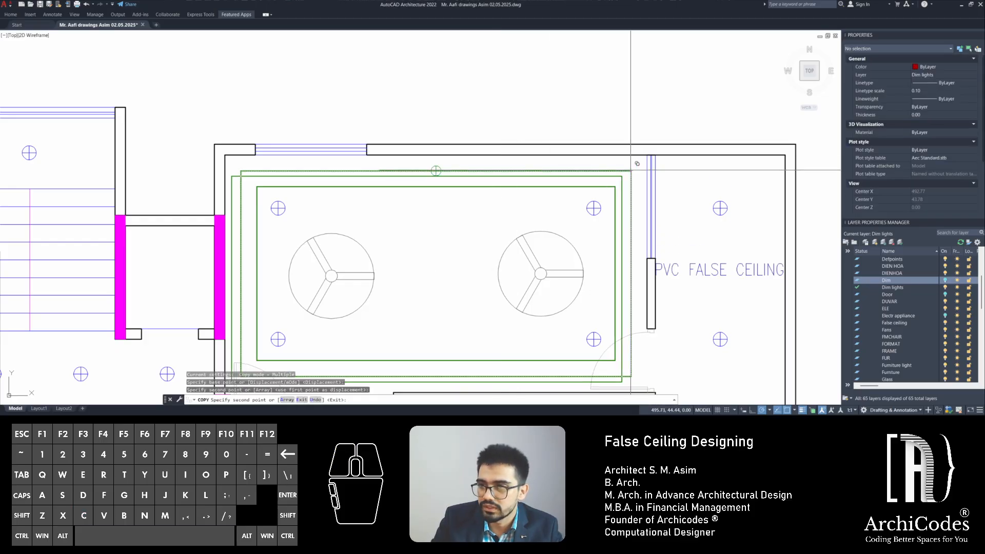
key(Escape)
key(Escape)
Explode one of the overlapping outer rectangles into separate lines
click(488, 170)
text(x)
key(space)
key(Escape)
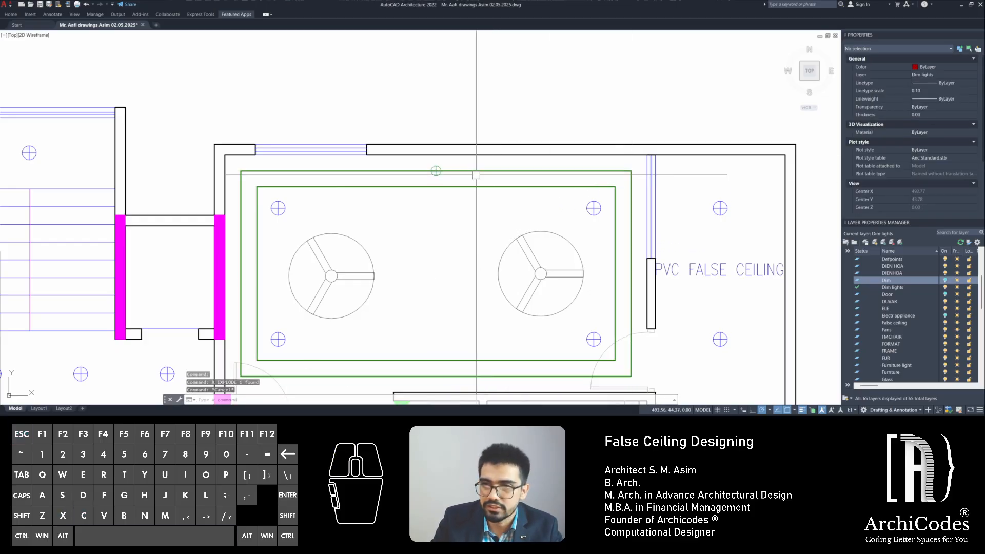
Divide the outer rectangle's upper edge line into 6 equal segments
text(di)
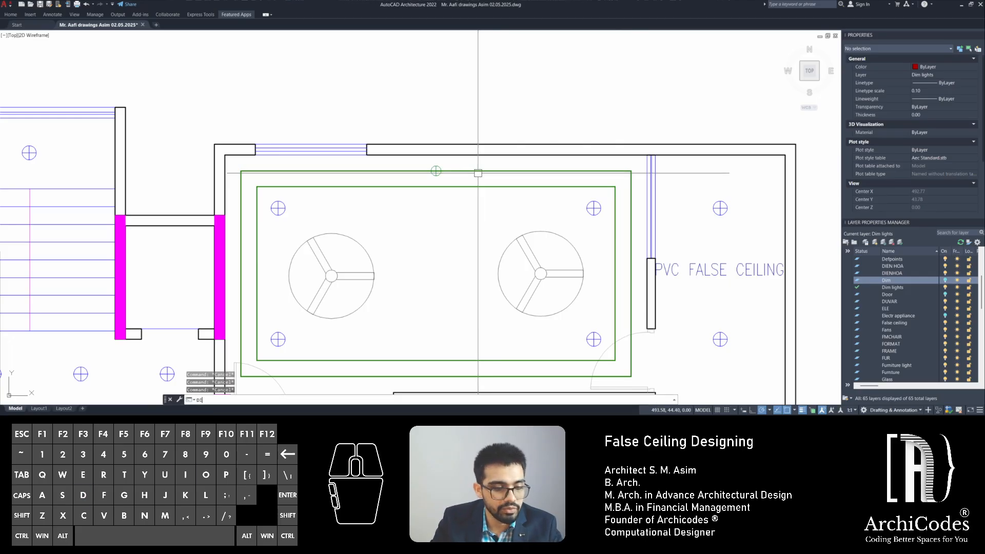
text(v)
key(space)
click(482, 170)
text(6)
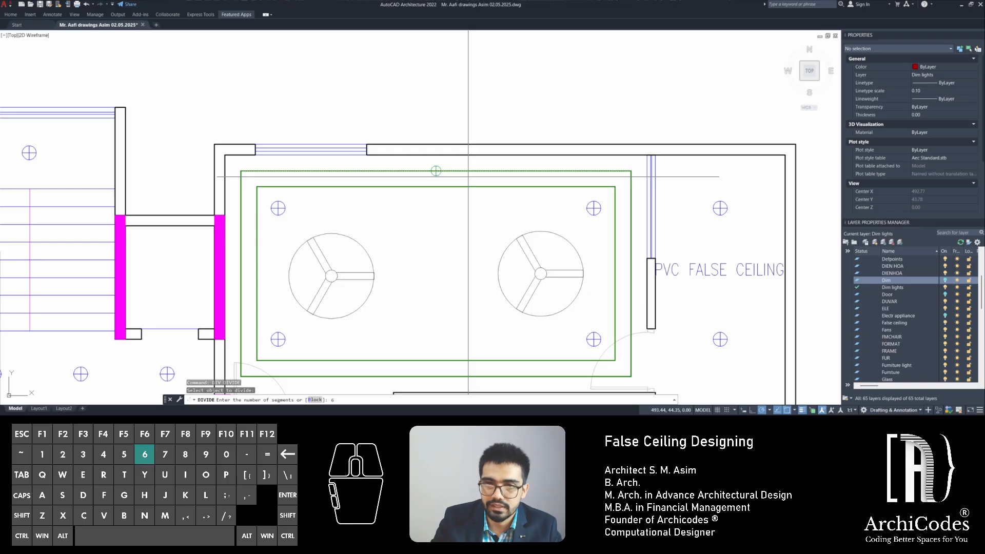
key(space)
key(Escape)
key(Escape)
Copy the small green light from the upper edge's midpoint to the two division points on its right
click(435, 172)
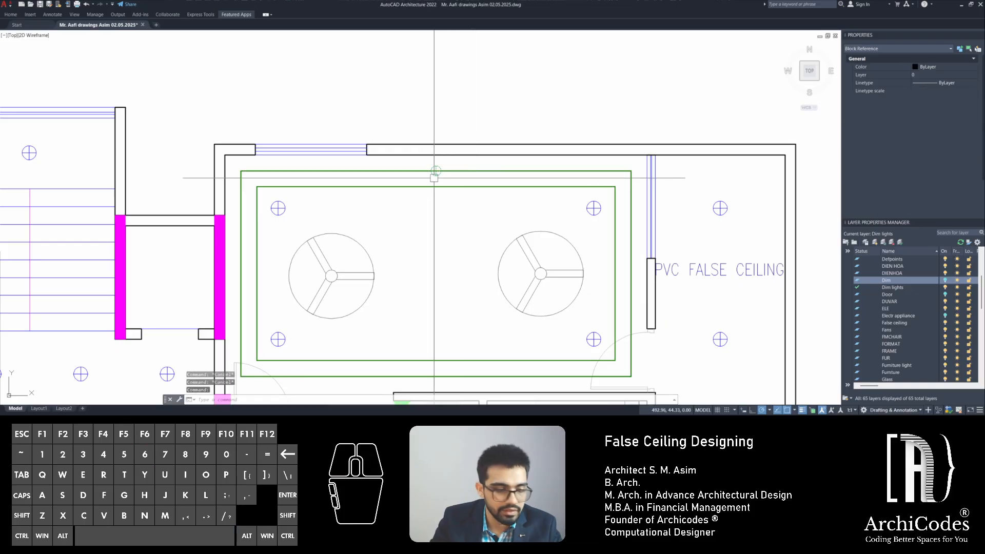
text(c)
key(space)
click(436, 170)
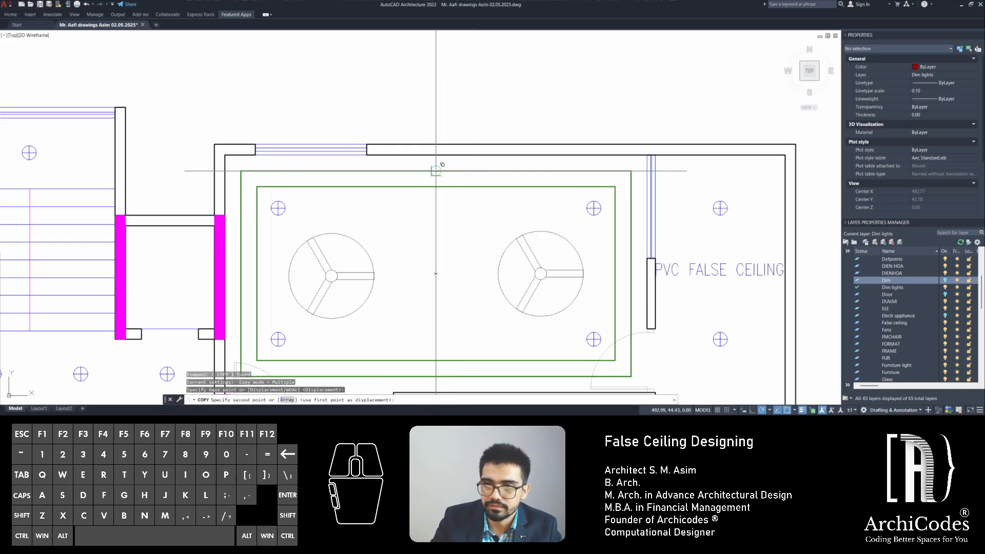
click(500, 170)
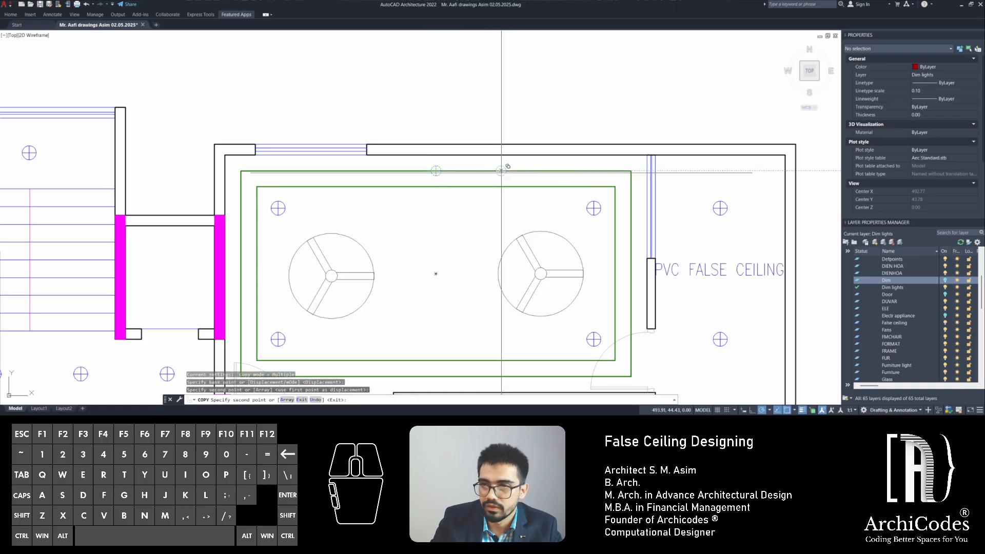
click(565, 170)
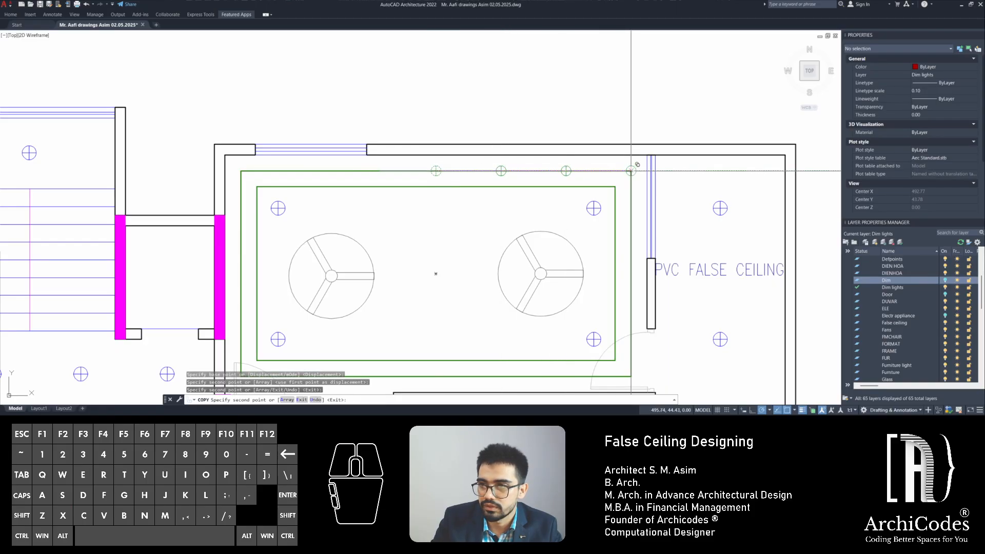
key(space)
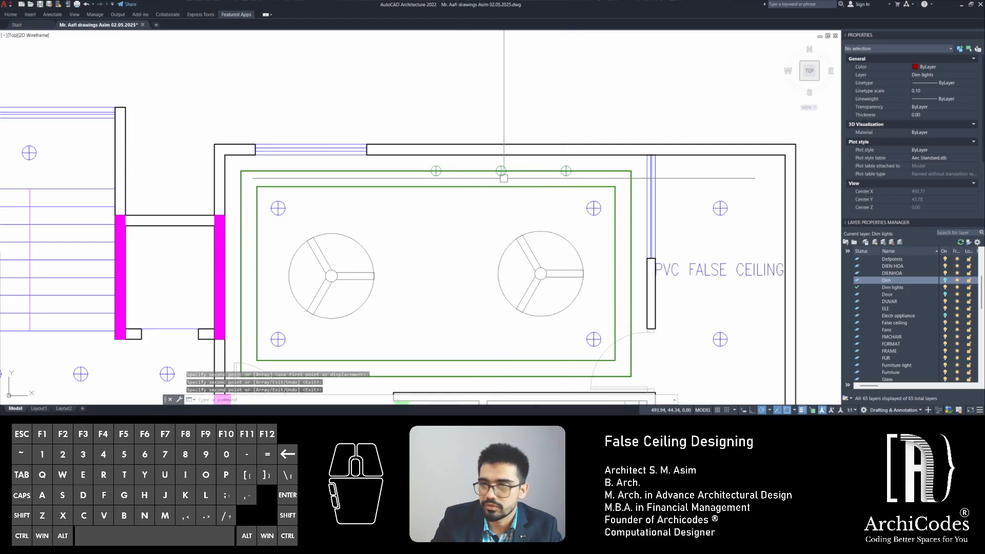
key(Escape)
key(Escape)
key(Escape)
Delete the duplicate exploded line along the outer rectangle's upper edge
mouse_move(519, 185)
middle_down()
mouse_move(453, 164)
mouse_move(417, 167)
middle_up()
key(Escape)
click(473, 160)
key(Delete)
key(Escape)
key(Escape)
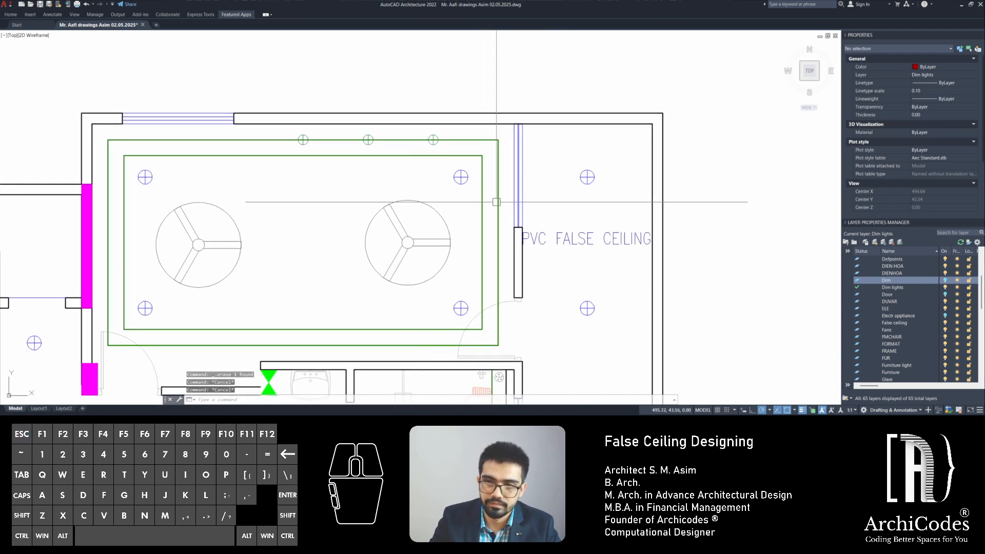
Divide the outer rectangle's right edge line into 4 equal segments
text(DIV)
key(Return)
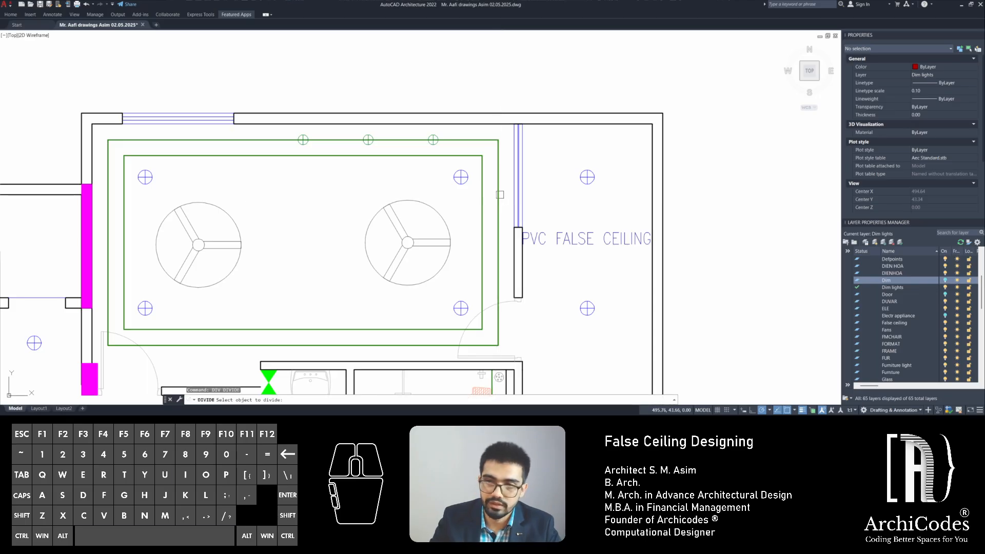
click(498, 193)
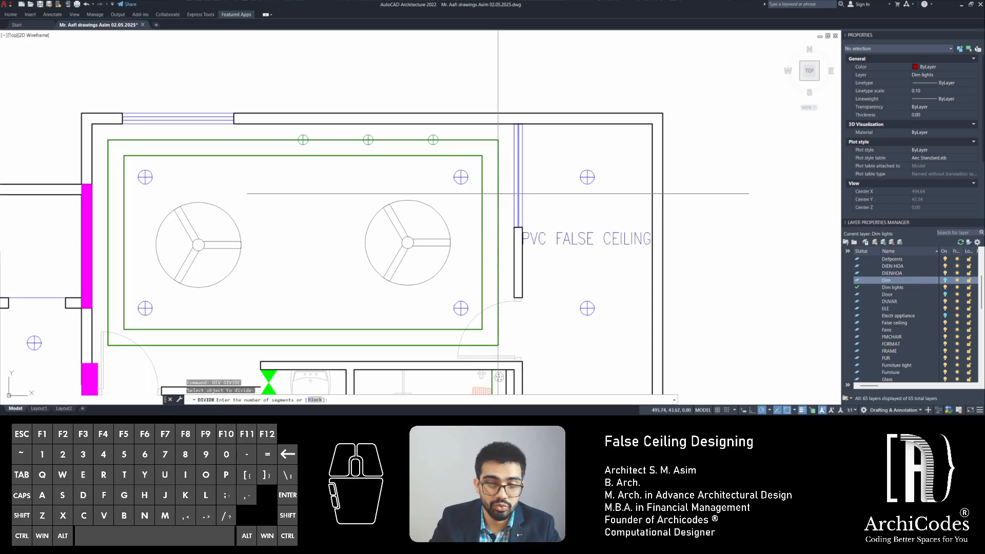
key(Escape)
Copy the rightmost small green light of the upper edge to the three division points on the outer rectangle's right edge
click(433, 144)
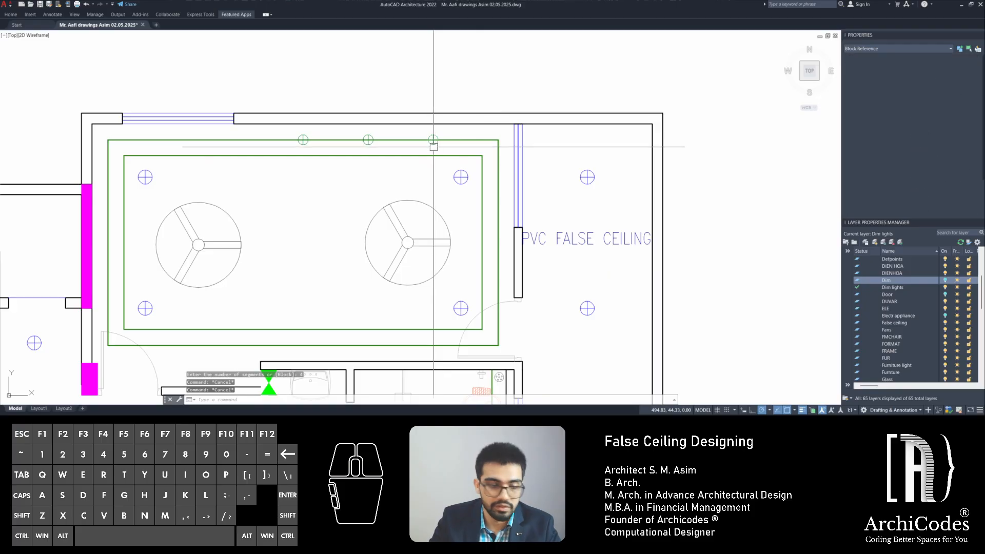
text(c)
key(Return)
scroll(434, 143, up, 2)
click(433, 140)
scroll(492, 174, up, 2)
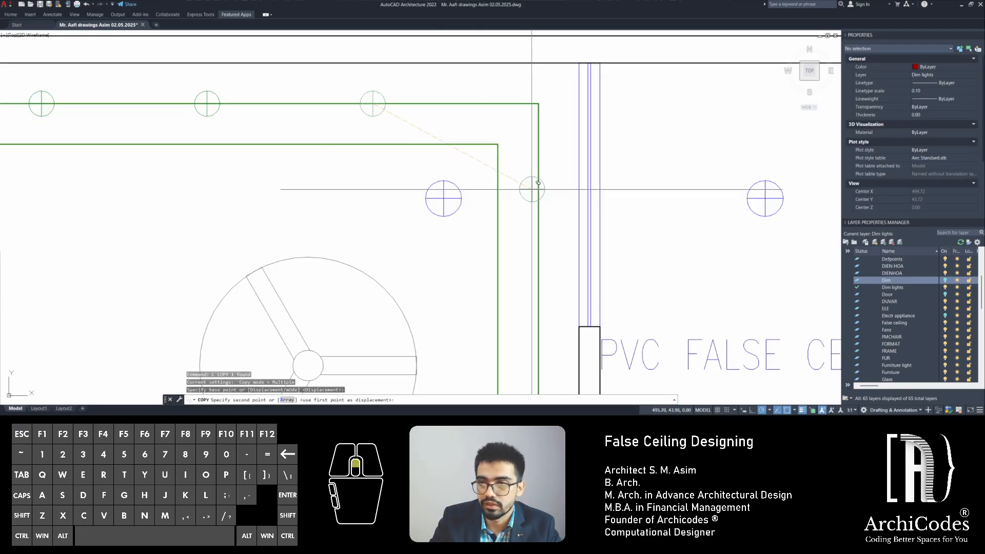
click(538, 240)
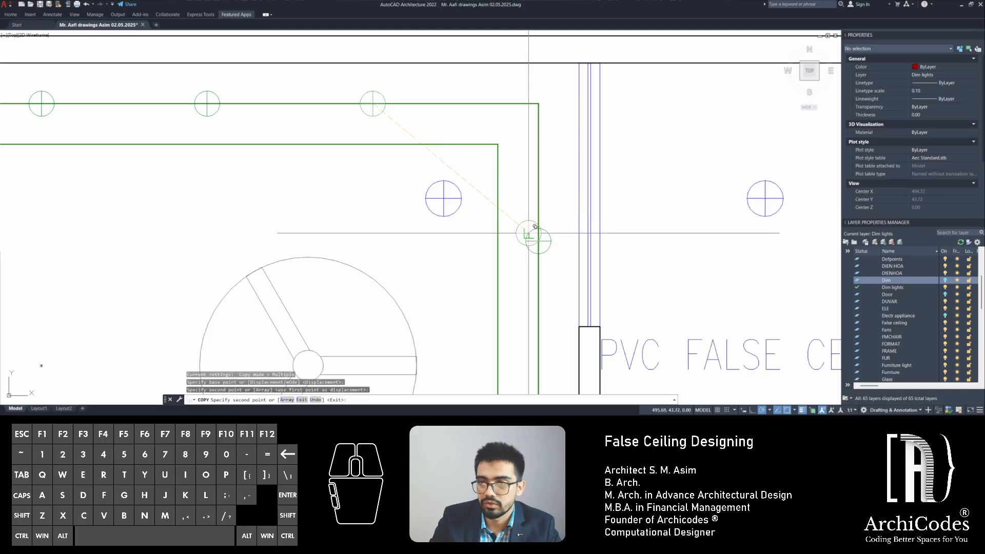
key(ctrl+z)
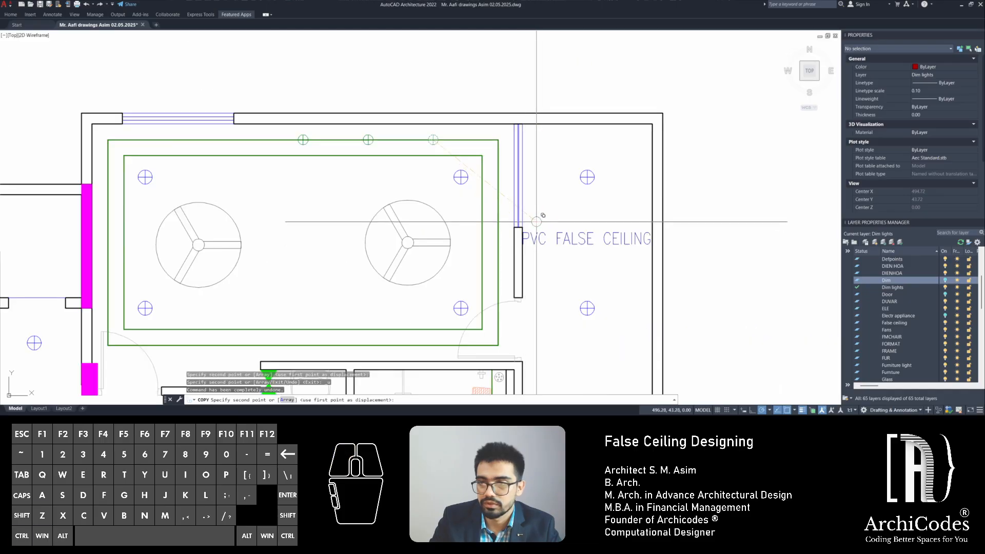
click(498, 191)
click(497, 242)
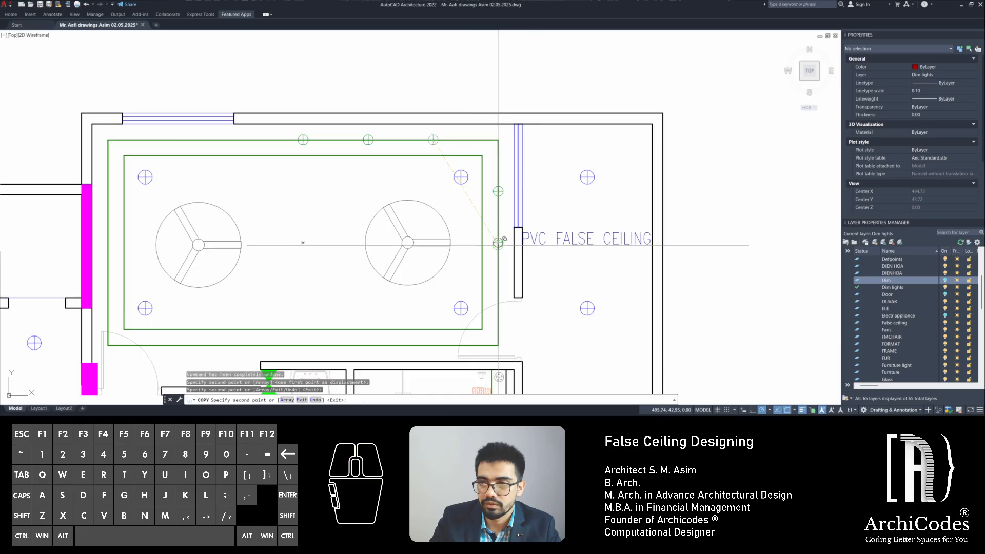
click(498, 294)
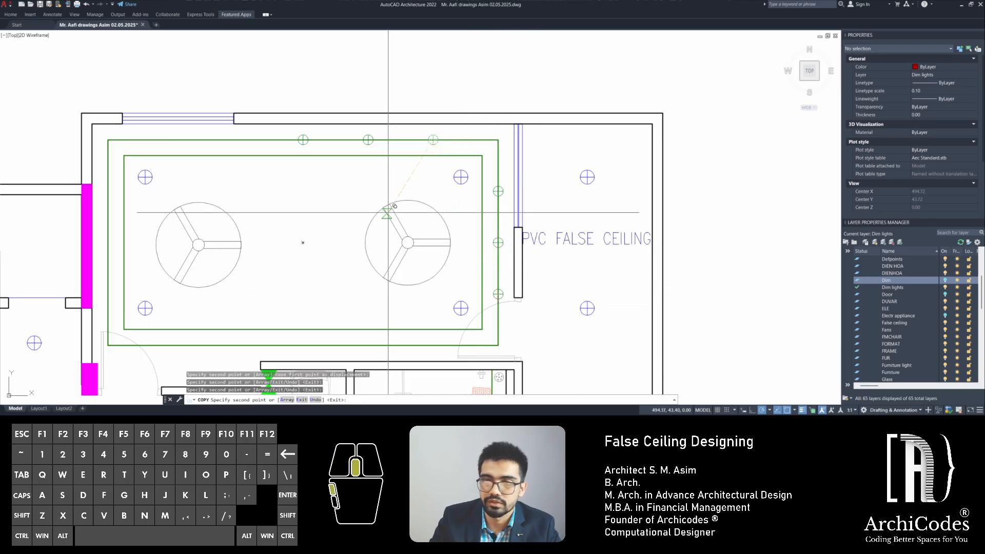
middle_drag(386, 211, 446, 202)
key(Escape)
key(Escape)
Mirror the three small green lights on the outer rectangle's upper edge about the room's horizontal centre line, keeping the originals
click(490, 137)
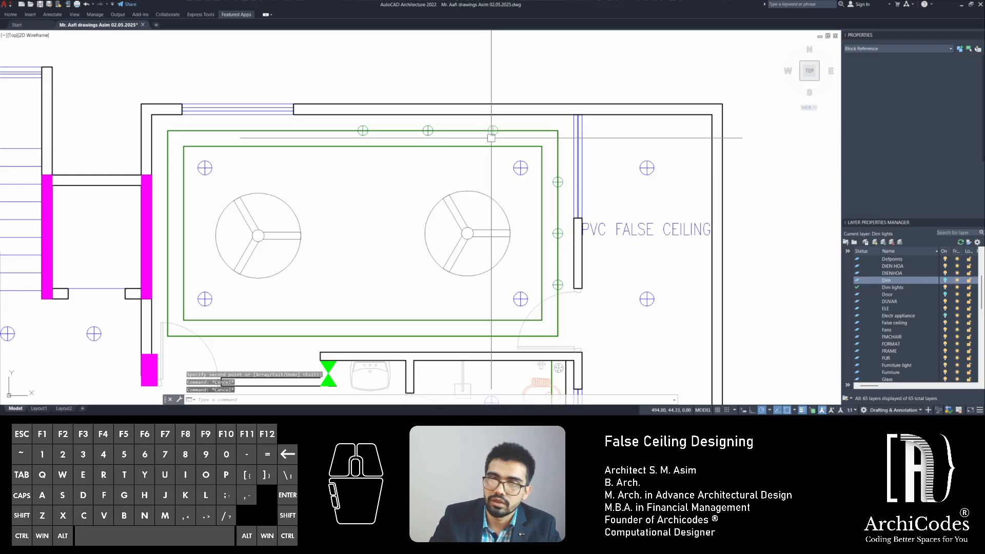
click(427, 136)
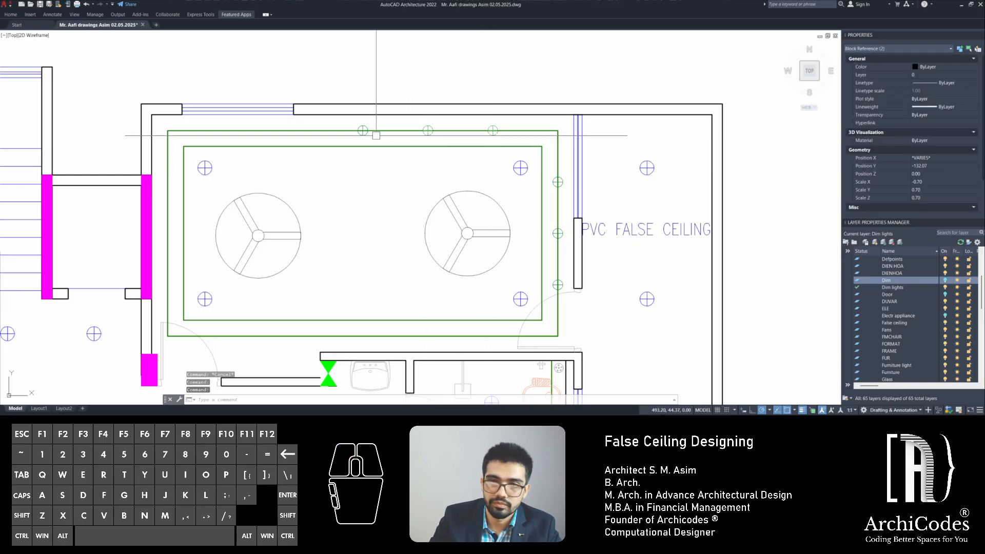
click(365, 137)
text(mi)
key(Return)
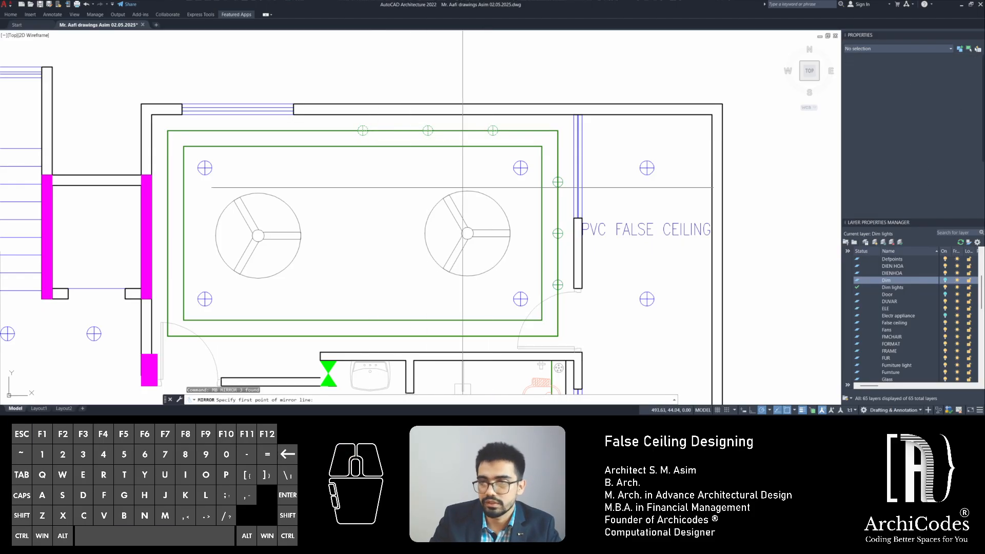
click(542, 233)
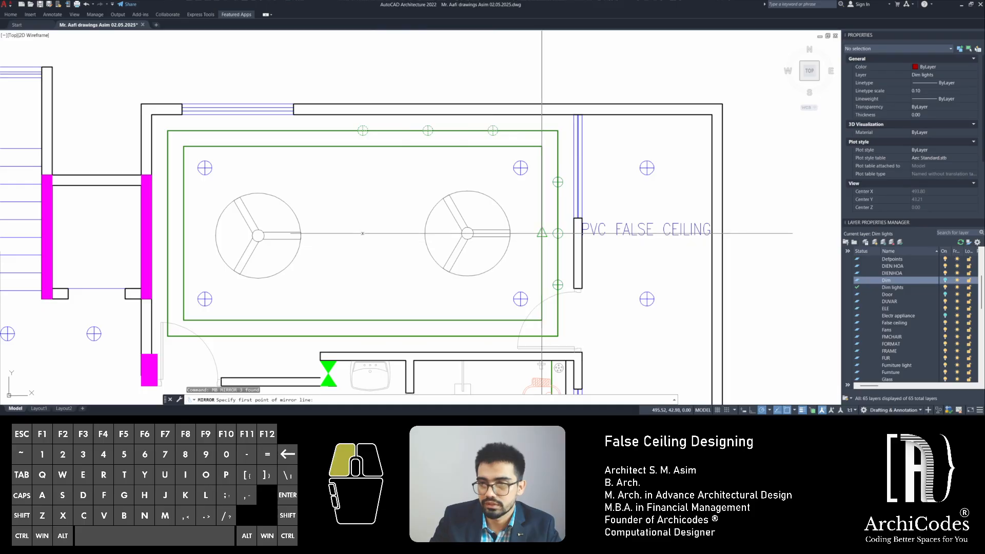
click(526, 233)
key(space)
key(Escape)
key(Escape)
key(Escape)
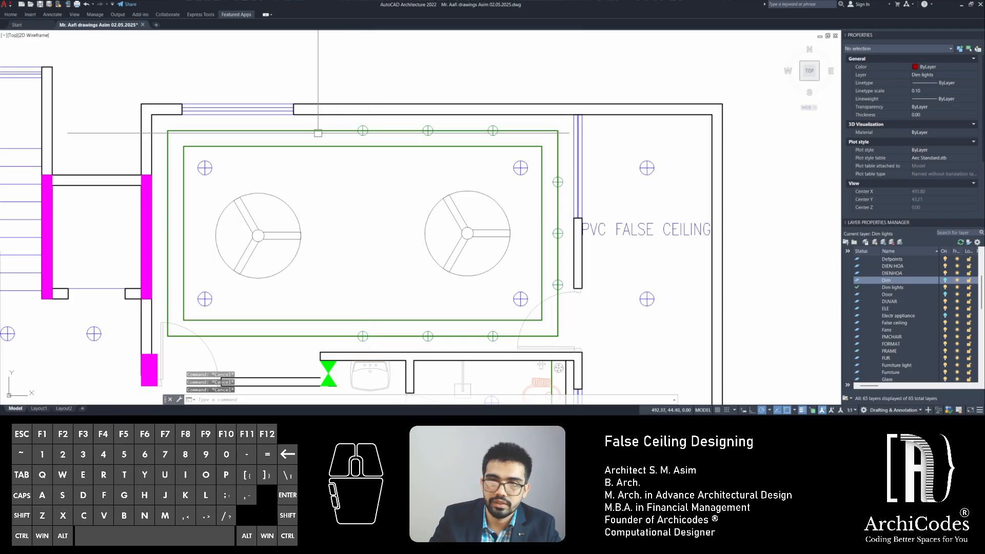
Delete the duplicate exploded lines along the outer rectangle's right, lower and left edges
click(557, 210)
key(Delete)
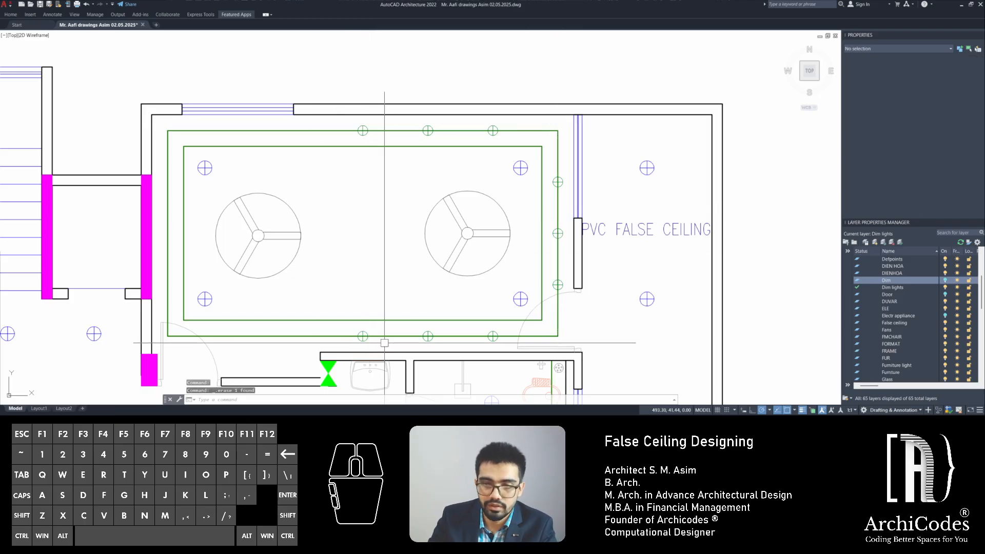
click(266, 337)
key(Delete)
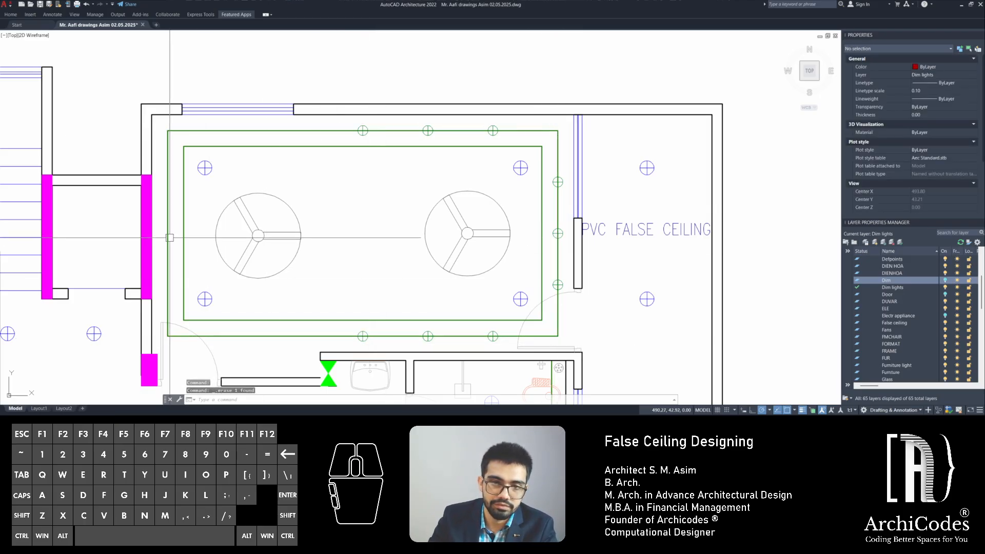
click(168, 241)
key(Escape)
key(Escape)
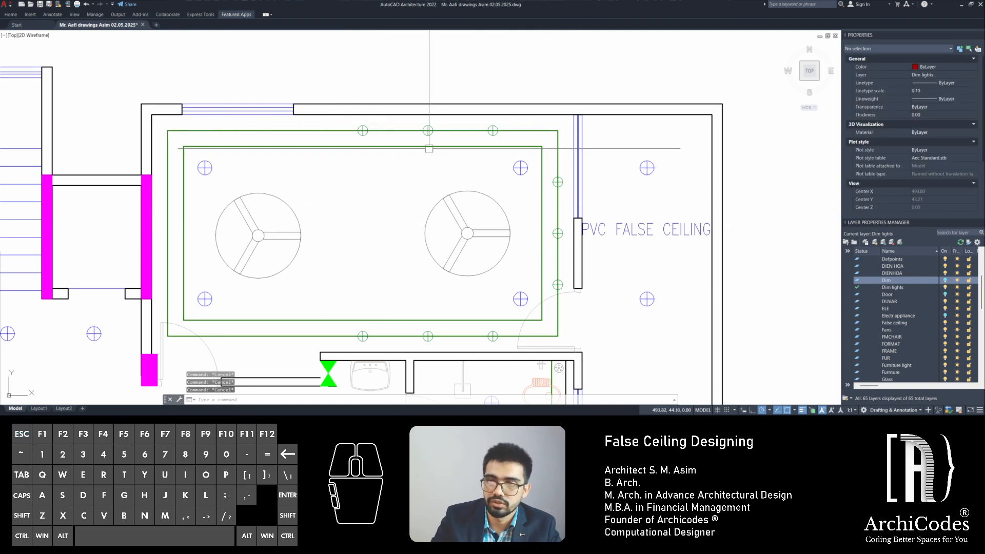
Mirror the small green lights on the upper, right and lower edges about the room's vertical centre line, keeping the originals
click(344, 122)
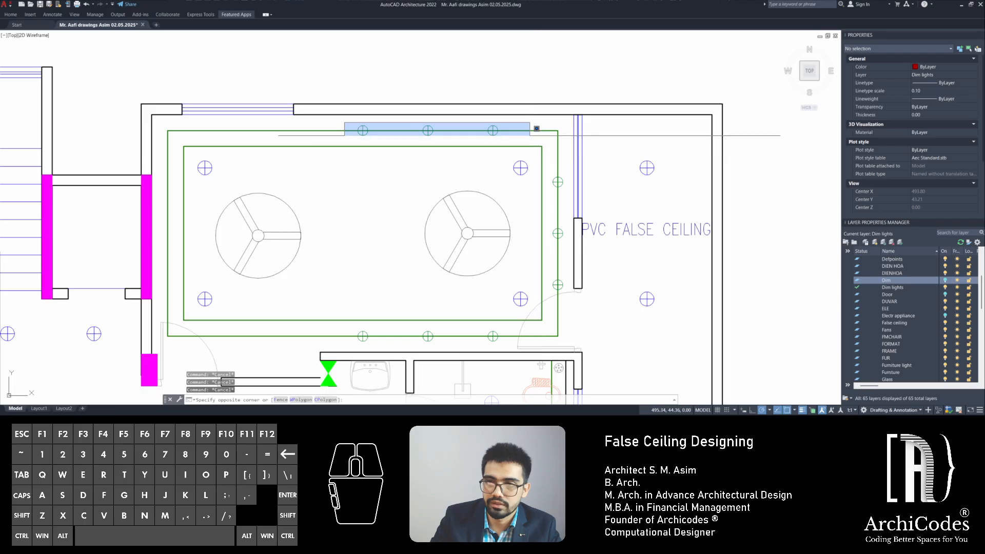
click(536, 136)
click(547, 166)
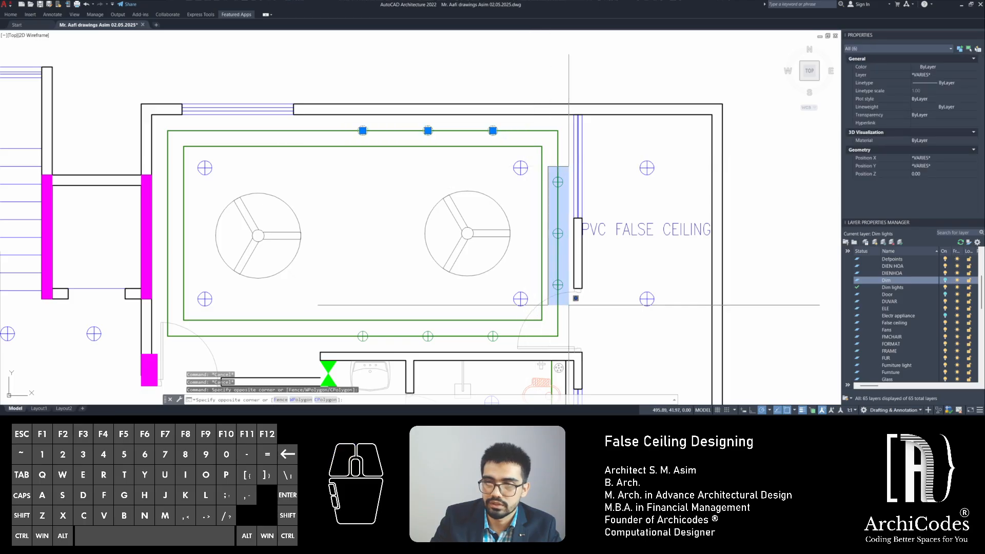
click(576, 298)
click(321, 326)
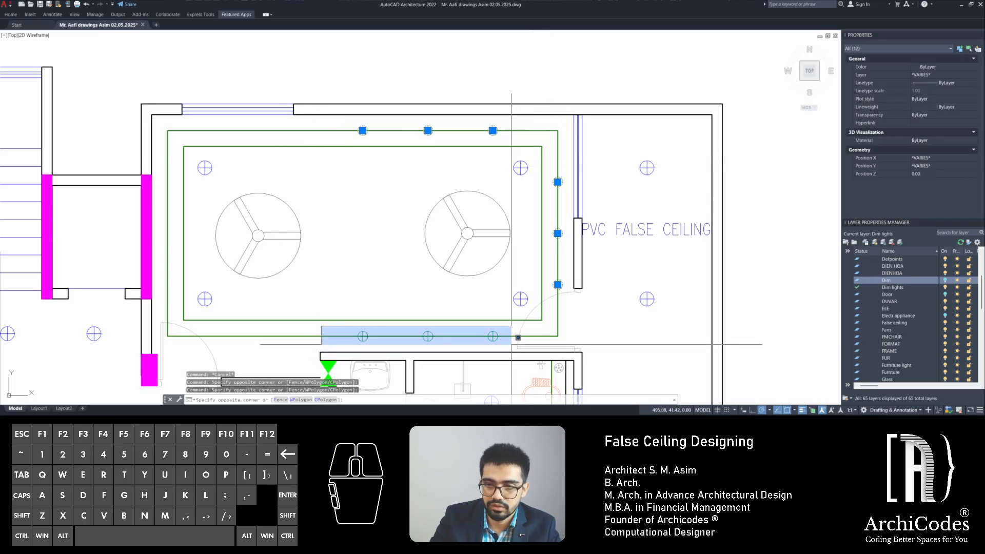
click(511, 353)
middle_drag(511, 354, 555, 346)
text(MB)
key(Return)
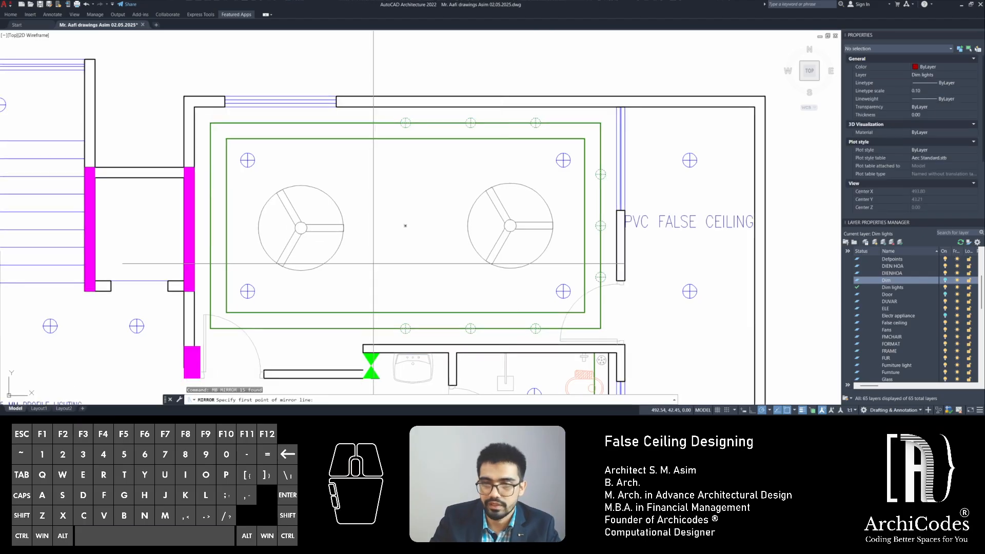
click(404, 223)
click(405, 255)
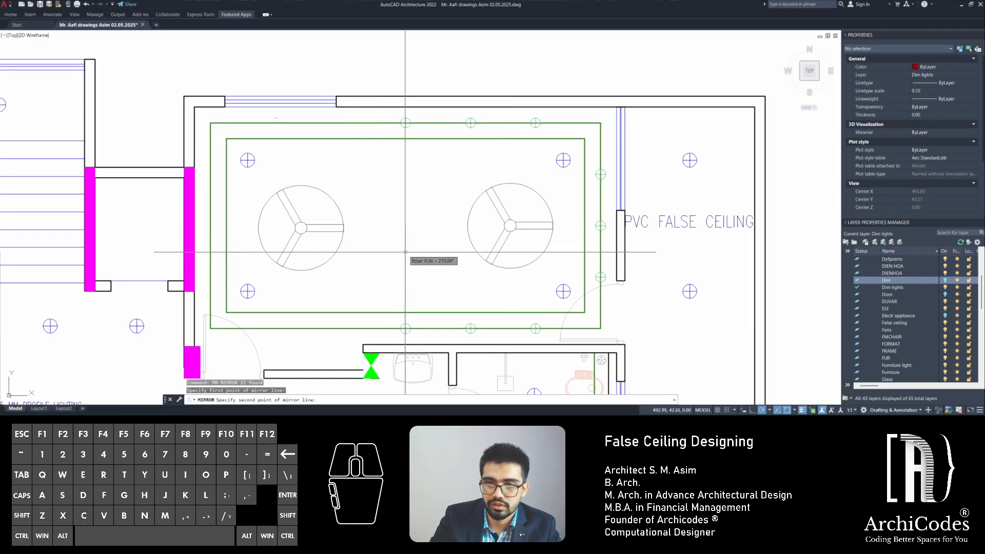
key(Return)
Delete the overlapping duplicate lights at the midpoints of the outer rectangle's upper and lower edges
key(Delete)
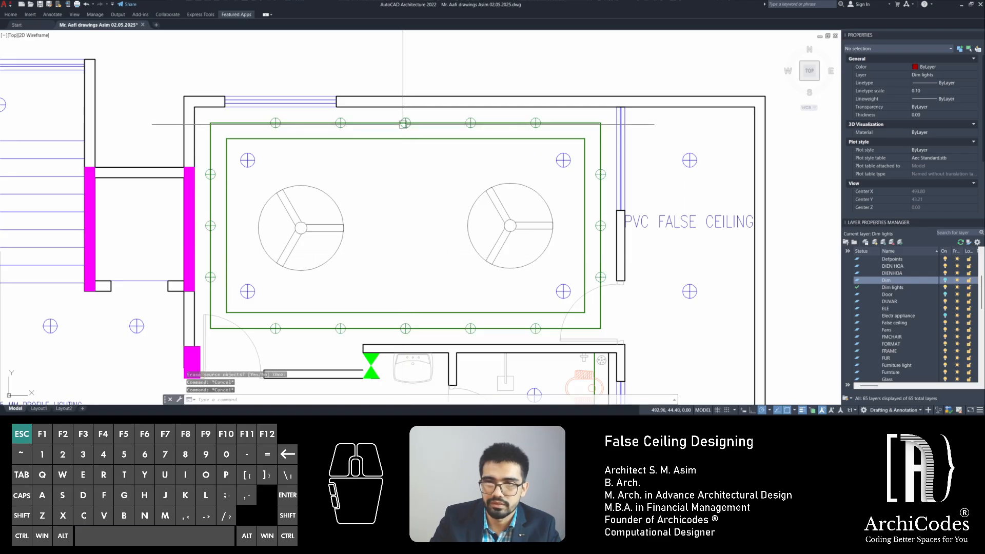
scroll(407, 251, up, 2)
scroll(405, 213, down, 5)
scroll(406, 231, up, 6)
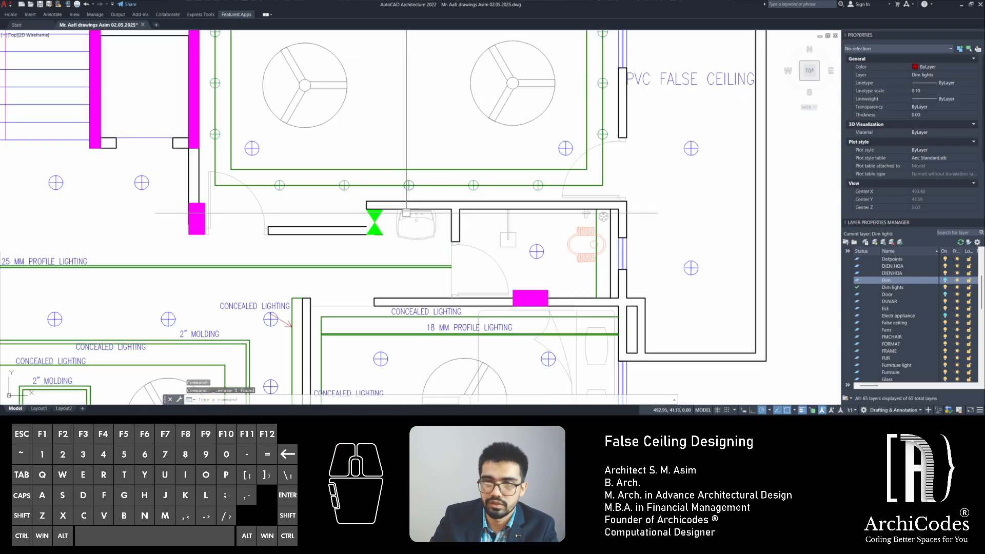
scroll(498, 233, down, 5)
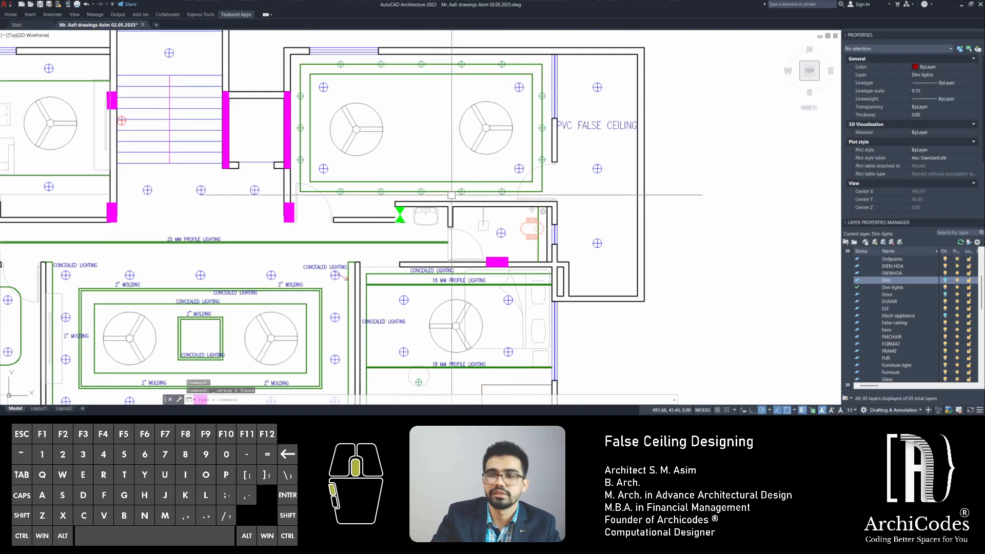
scroll(498, 233, up, 1)
key(Escape)
key(Escape)
key(Escape)
scroll(498, 233, up, 2)
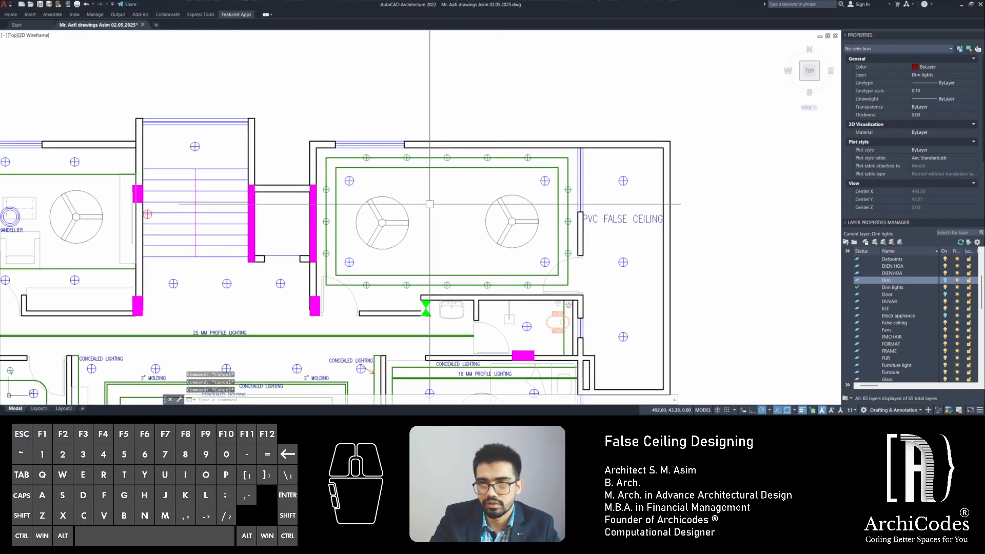
scroll(347, 179, up, 2)
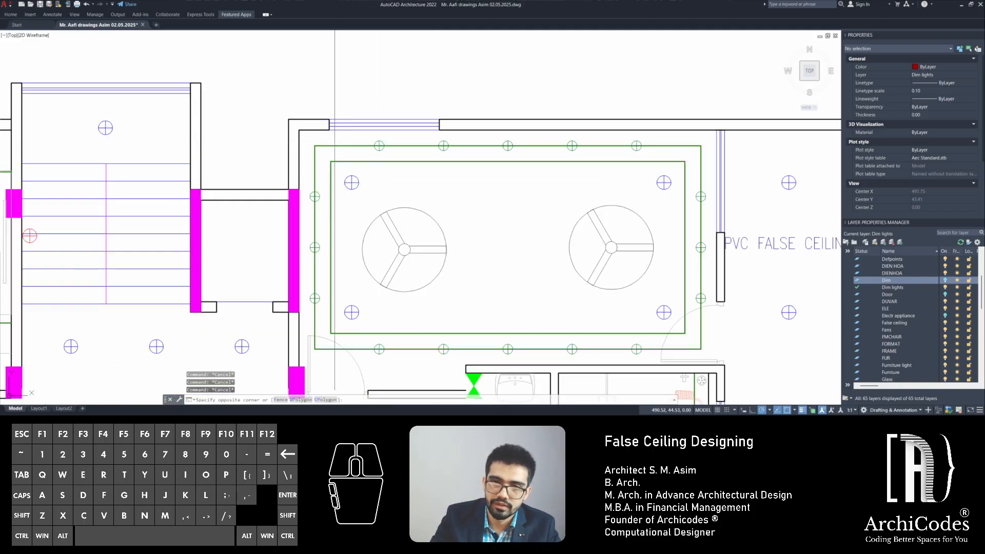
Delete the outer green guide rectangle running through the small lights in the upper-right room
click(323, 150)
key(Delete)
scroll(393, 213, down, 3)
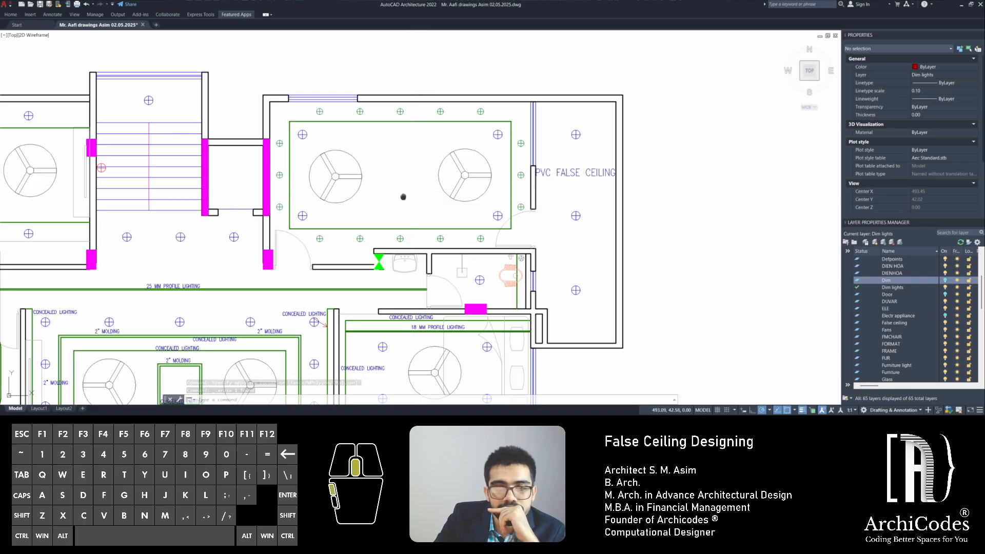
mouse_move(404, 194)
middle_down()
mouse_move(400, 212)
mouse_move(349, 203)
middle_up()
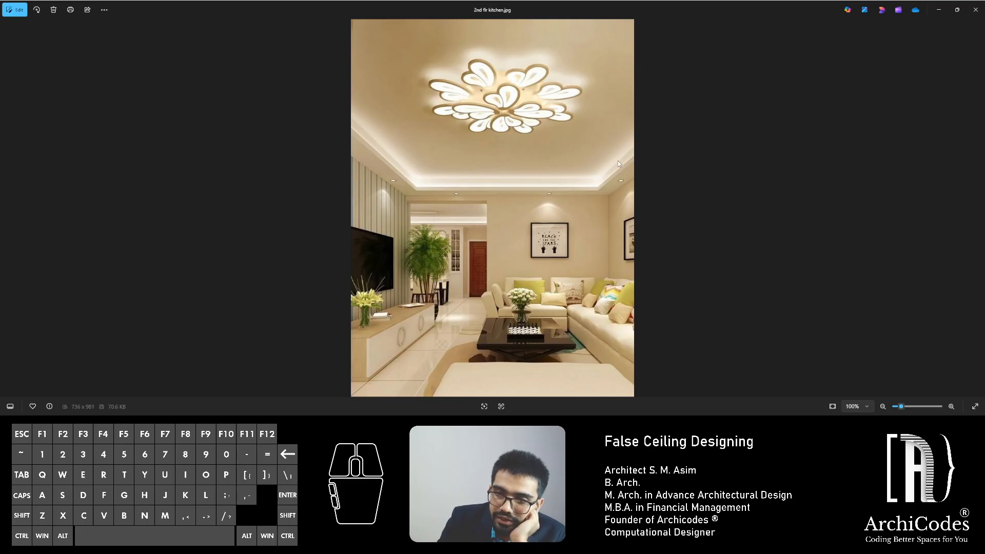
Leave the kitchen reference photo and undo the deletion of the outer green rectangle
click(936, 10)
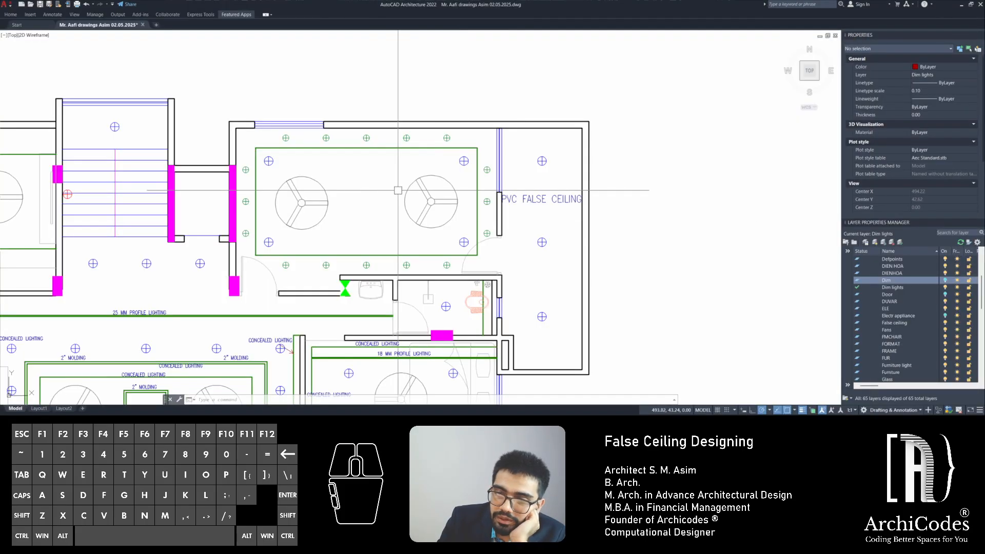
scroll(339, 197, up, 2)
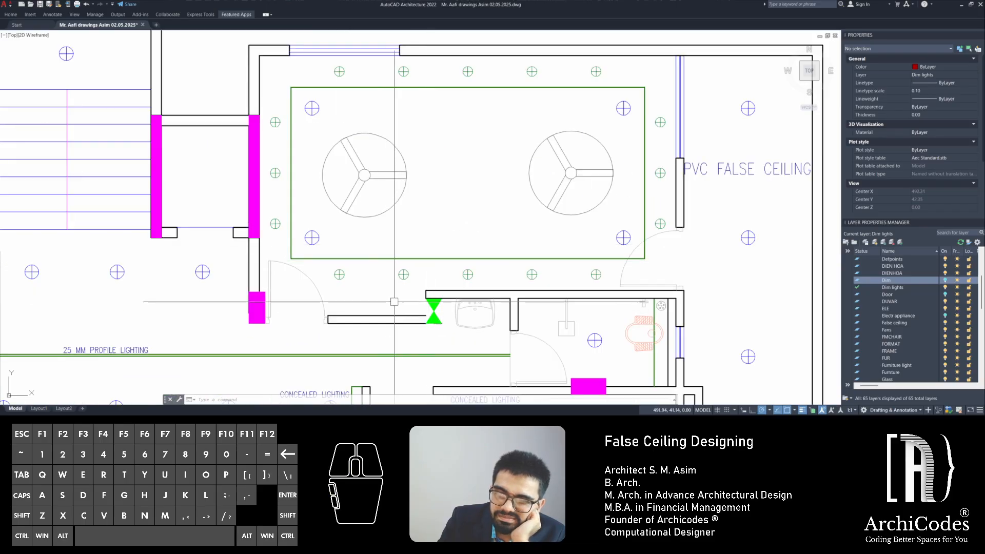
scroll(400, 278, up, 2)
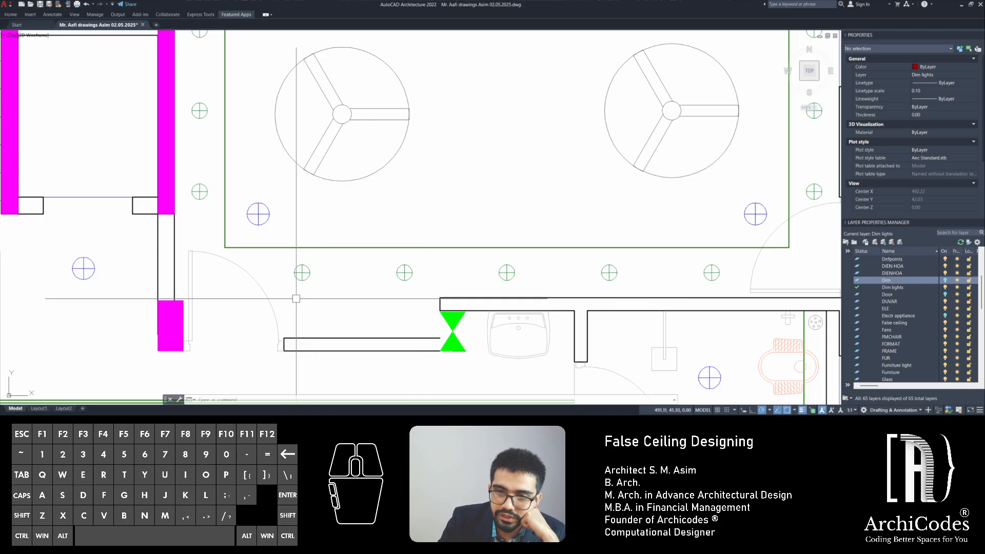
scroll(296, 299, down, 2)
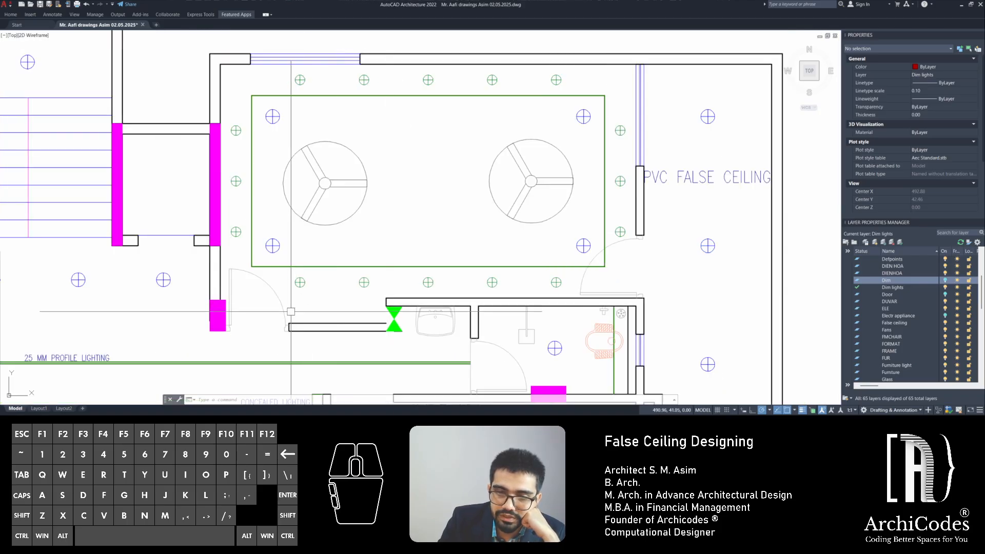
middle_drag(491, 229, 436, 277)
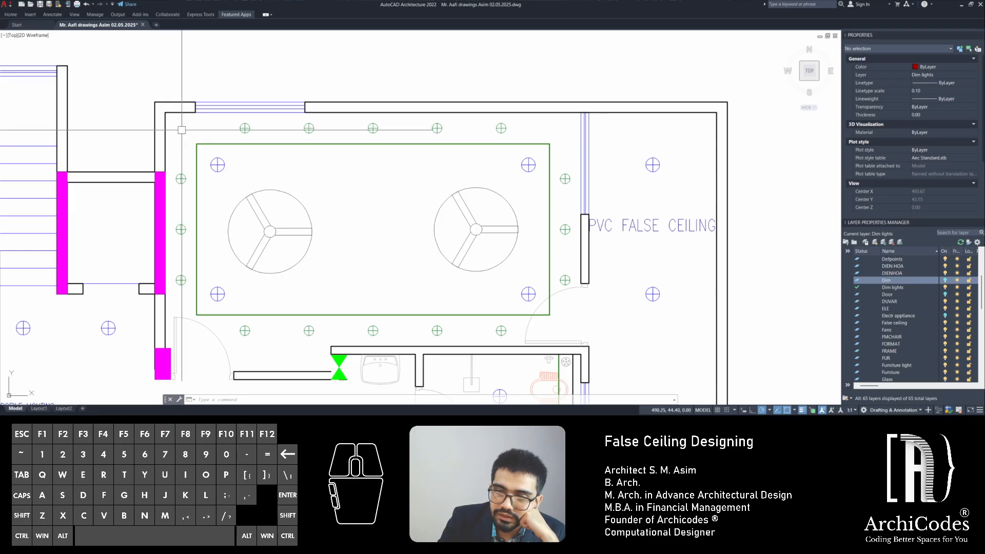
key(ctrl+z)
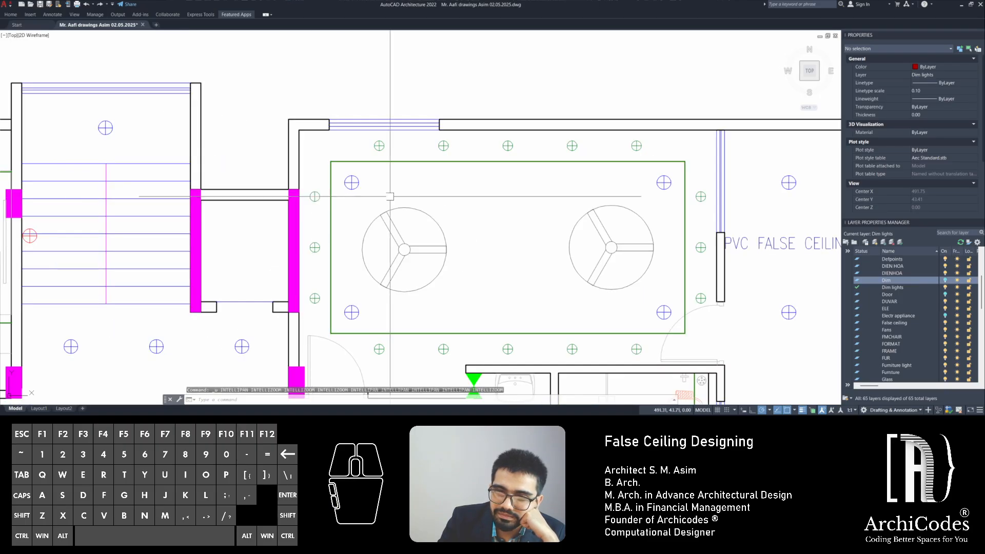
key(ctrl+z)
Copy the leftmost small green light of the upper edge to all four corners of the outer rectangle
scroll(399, 177, up, 2)
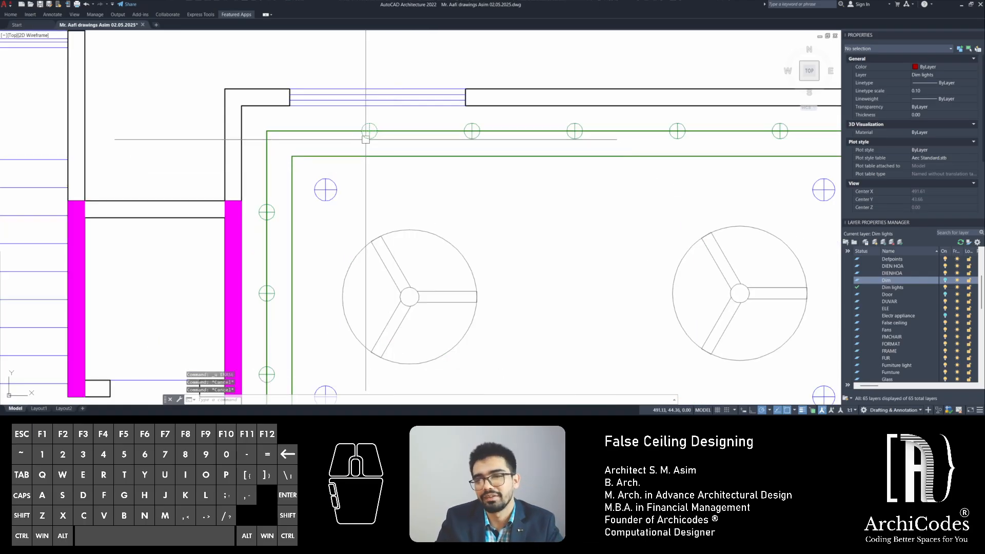
click(388, 145)
text(c)
key(Return)
click(388, 145)
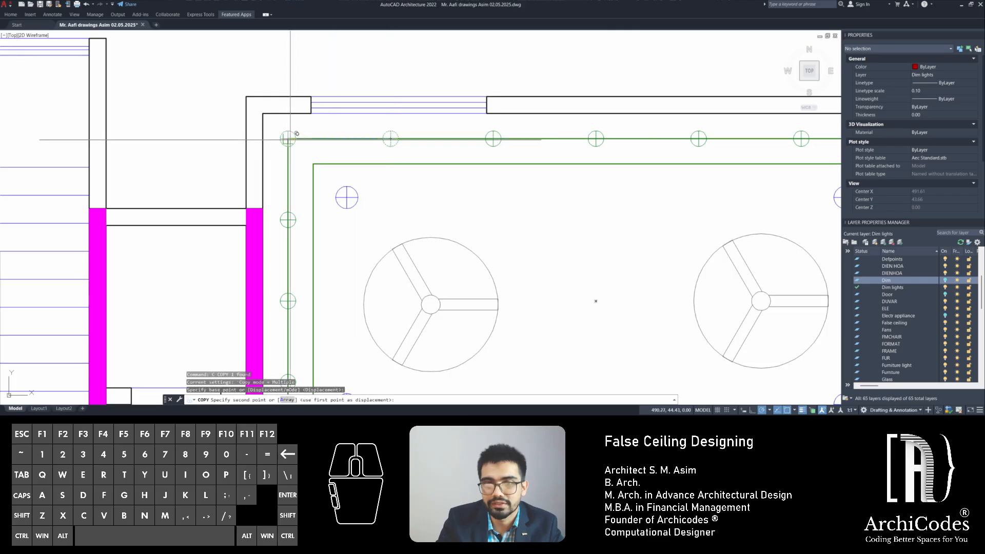
scroll(274, 175, down, 3)
click(522, 160)
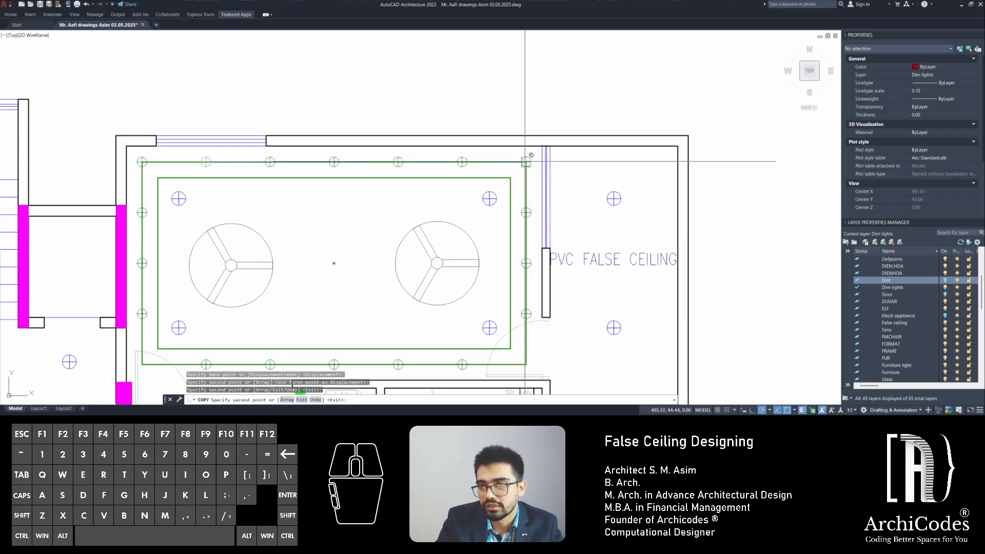
scroll(502, 231, up, 2)
click(495, 272)
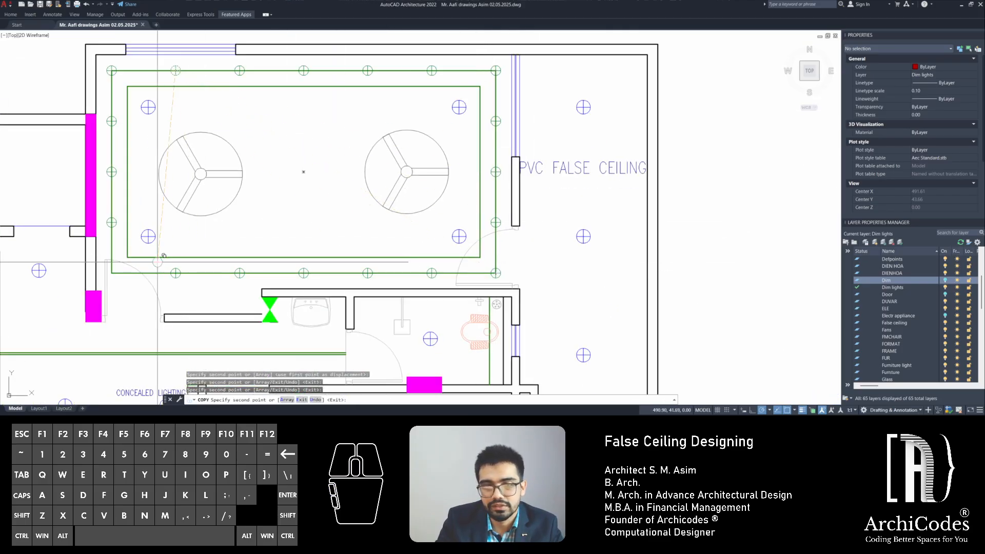
click(111, 273)
key(Escape)
key(Escape)
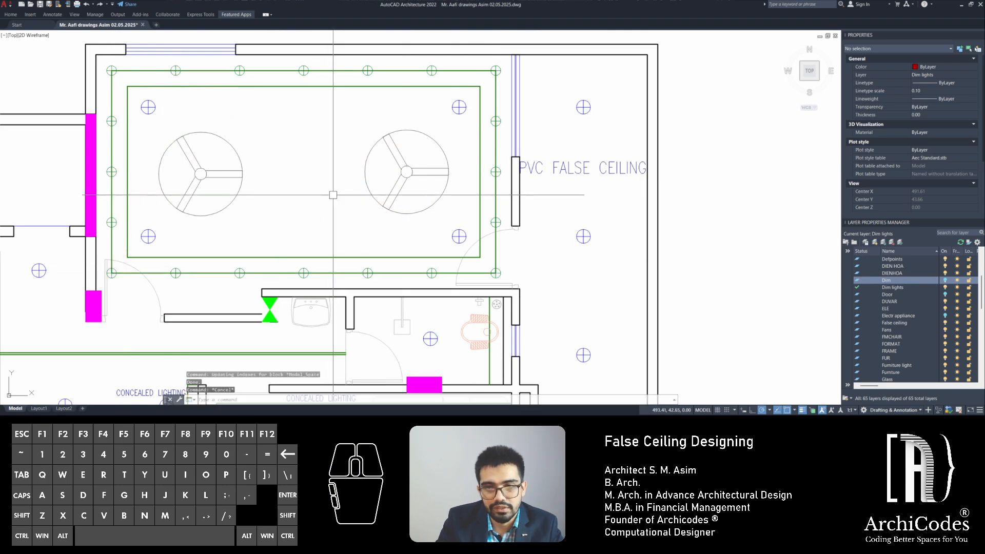
Delete the outer guide rectangle, leaving only the small lights around the inner cove rectangle
click(334, 269)
key(Escape)
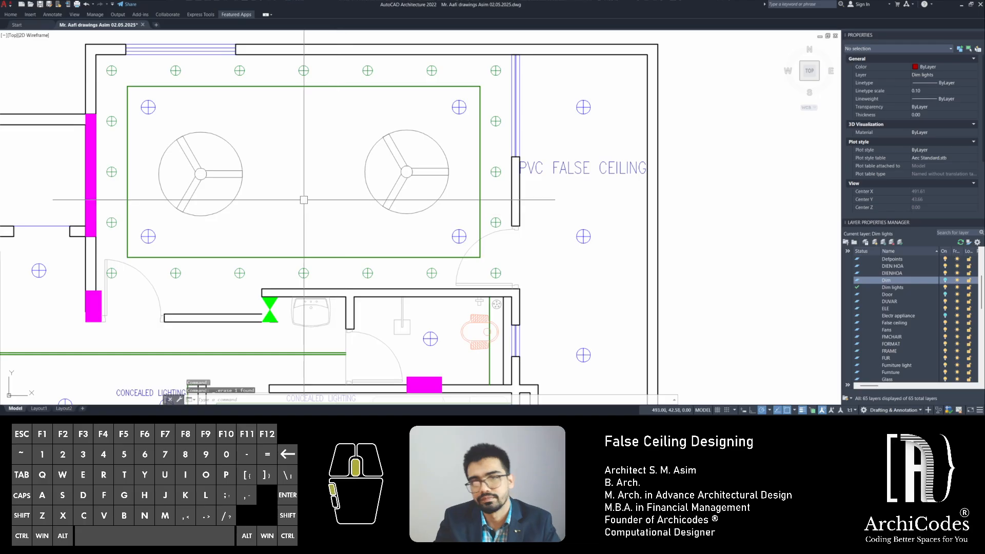
scroll(462, 204, down, 8)
Copy the CONCEALED LIGHTING label in the central room's small square up to the square's middle and select the copy
scroll(462, 204, up, 8)
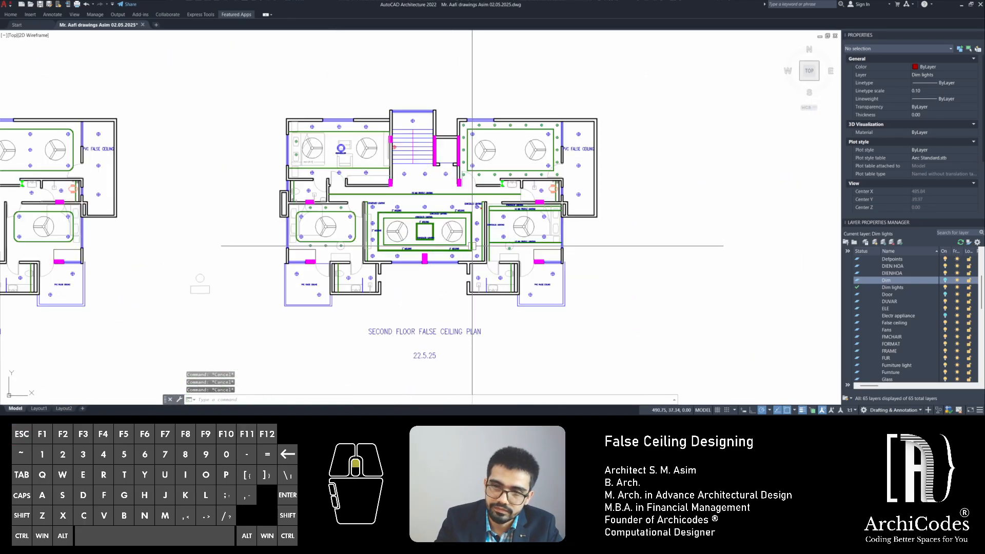
click(377, 249)
scroll(373, 248, up, 3)
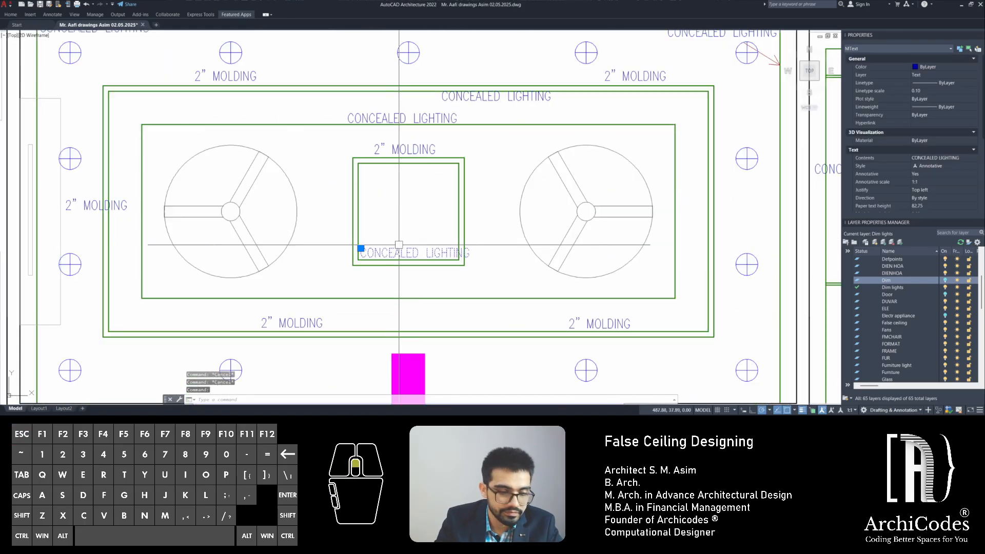
text(c)
key(Return)
click(398, 245)
click(403, 201)
key(Escape)
click(361, 200)
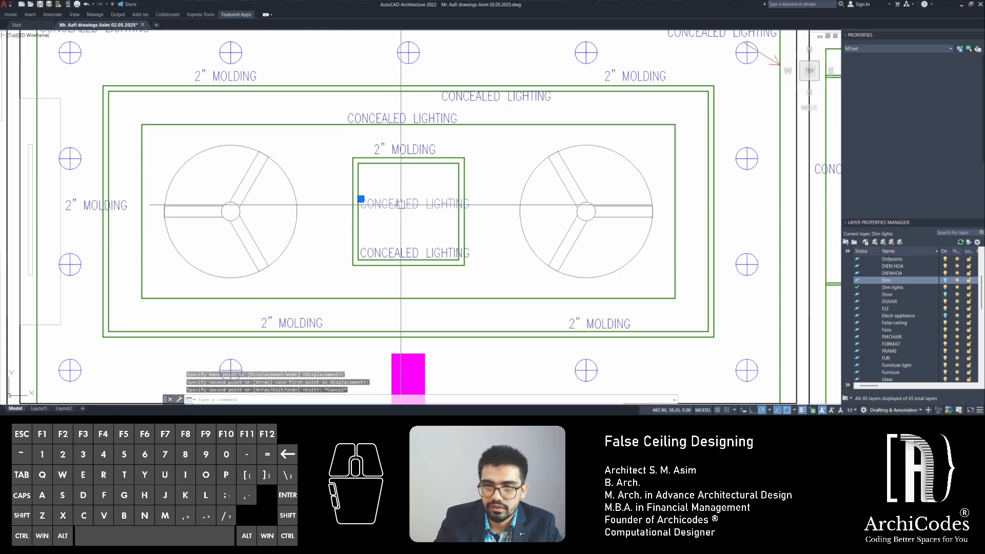
Change the text of the copied label in the middle of the central room's square to CHANDELIER
double_click(400, 205)
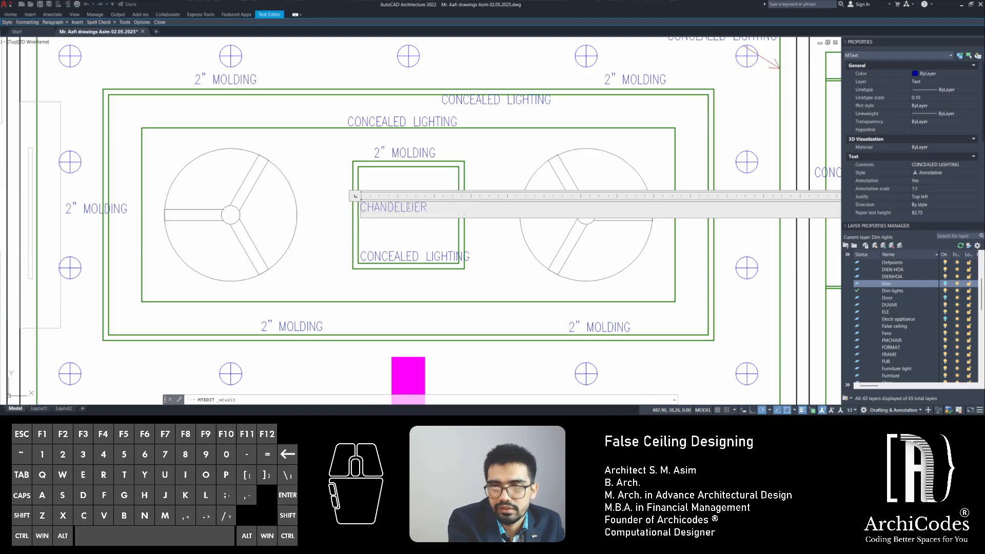
click(410, 234)
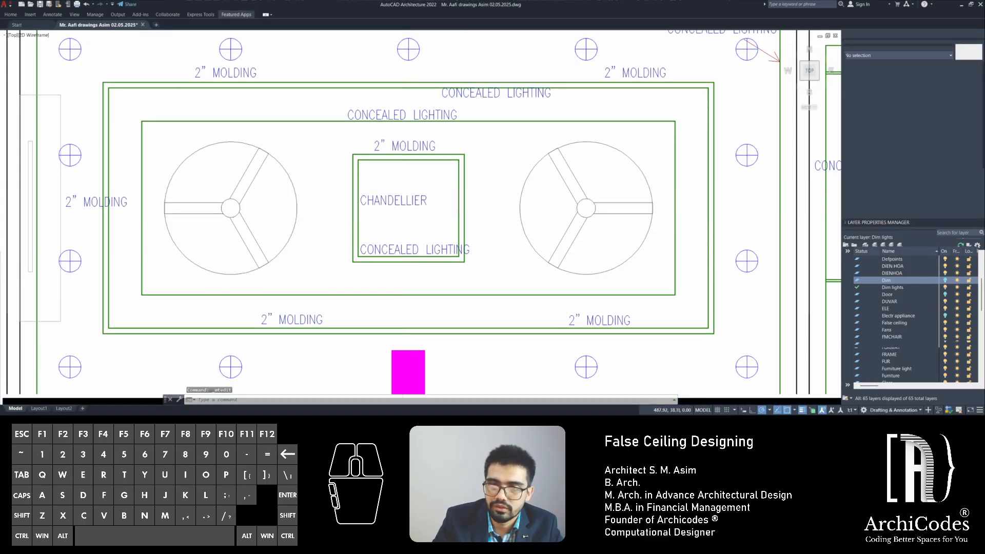
click(397, 201)
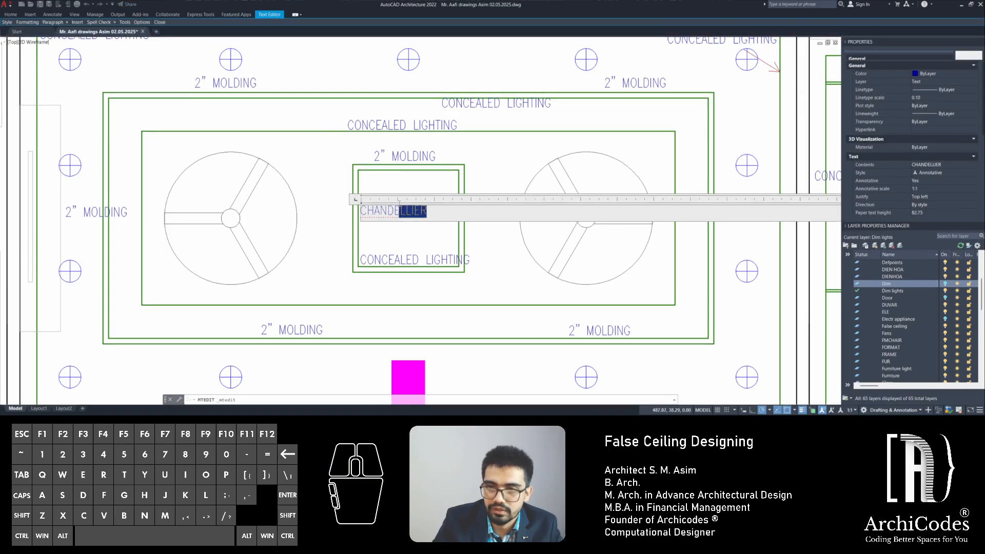
right_click(399, 205)
click(426, 156)
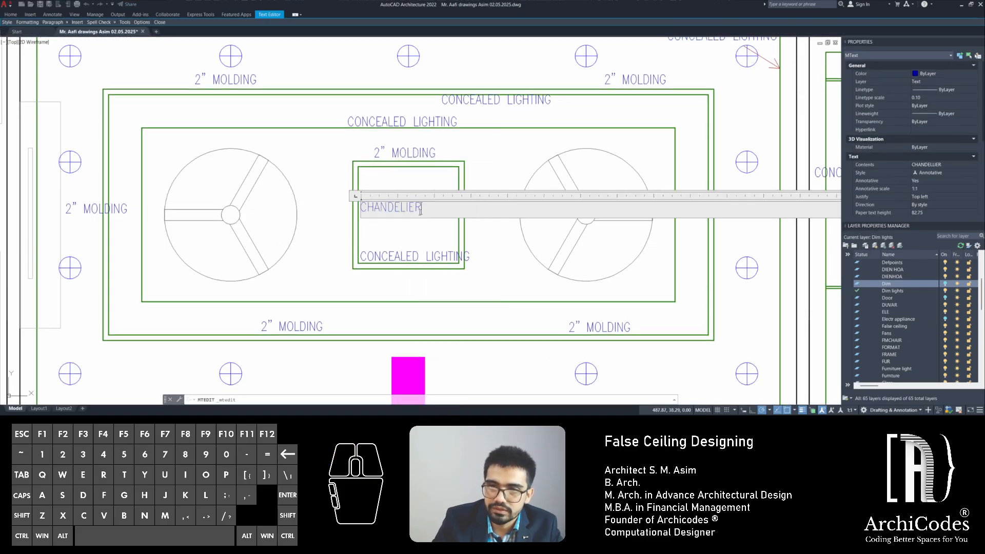
key(Escape)
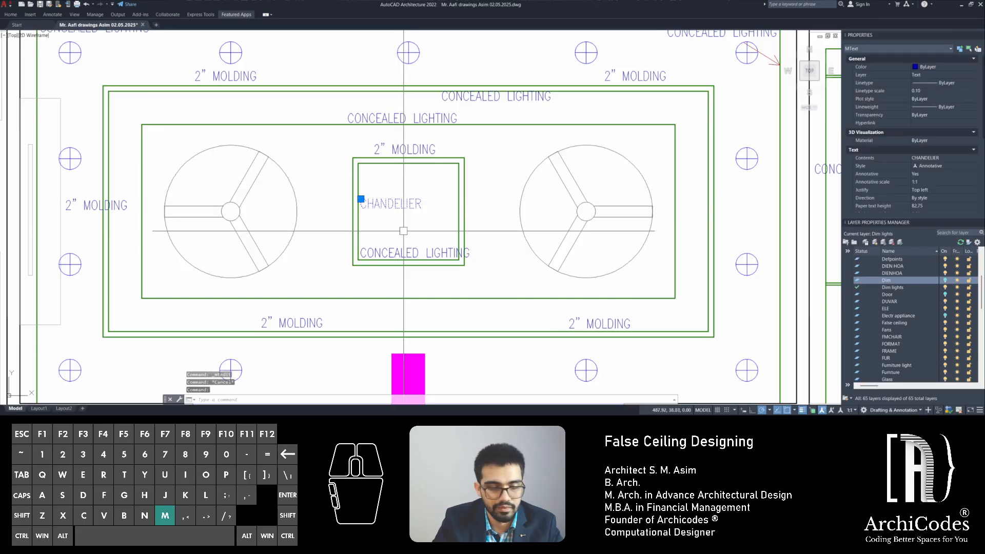
Move the CHANDELIER label sideways so it sits centred inside the central room's square
text(m)
key(Return)
click(403, 240)
click(421, 239)
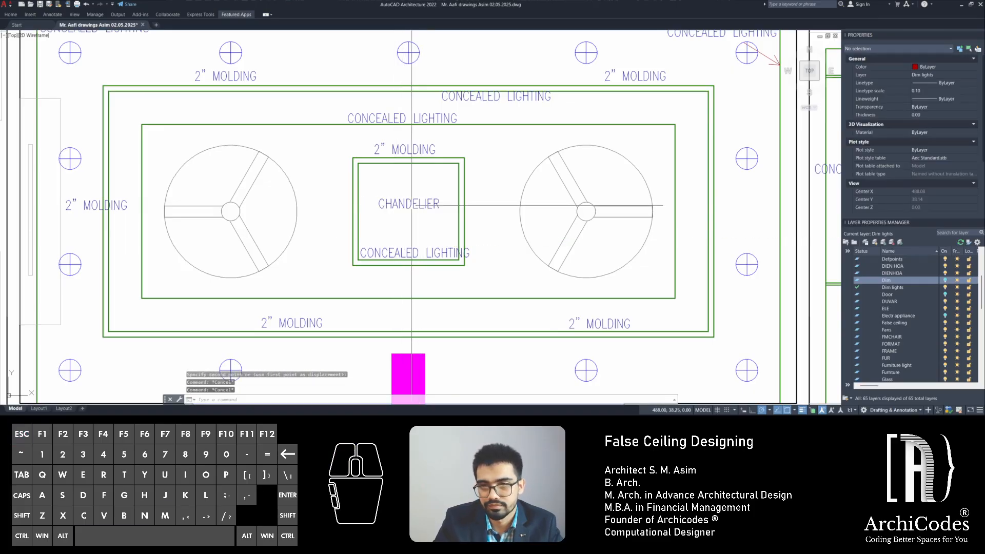
Copy the CHANDELIER label between the two fans of the bedroom beside the PVC false ceiling area
click(411, 204)
text(c)
key(space)
scroll(433, 254, down, 1)
click(411, 215)
middle_drag(456, 131, 321, 354)
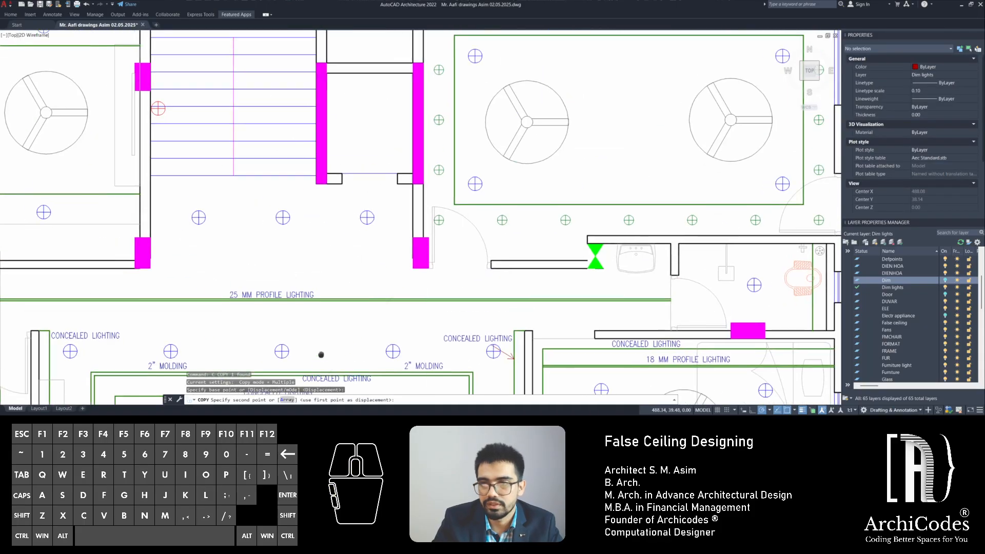
middle_drag(683, 127, 397, 274)
scroll(398, 274, up, 1)
click(320, 257)
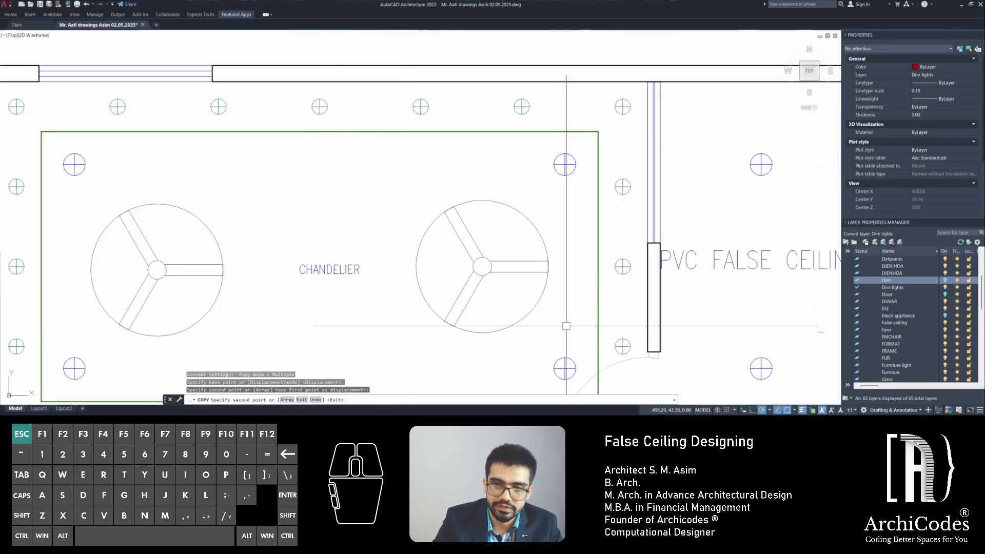
key(Escape)
key(Escape)
key(Escape)
scroll(564, 178, down, 2)
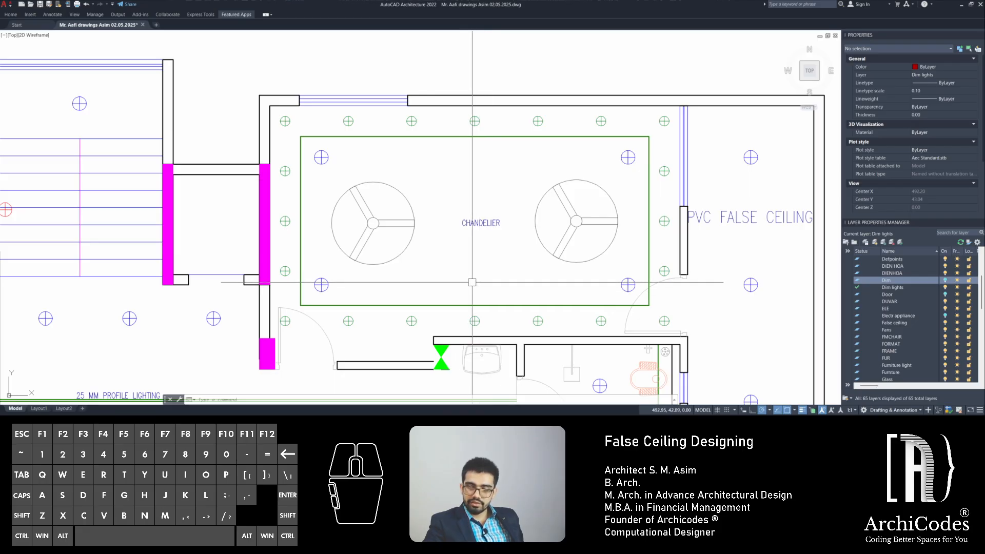
Draw a guide line between the centres of the two lower blue lights inside that bedroom's green rectangle
text(LO)
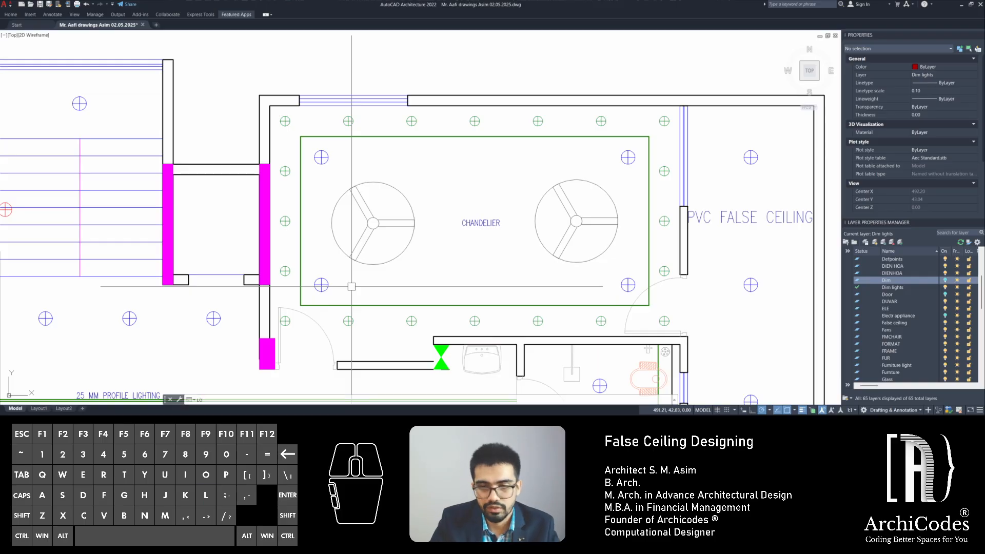
key(Return)
click(351, 286)
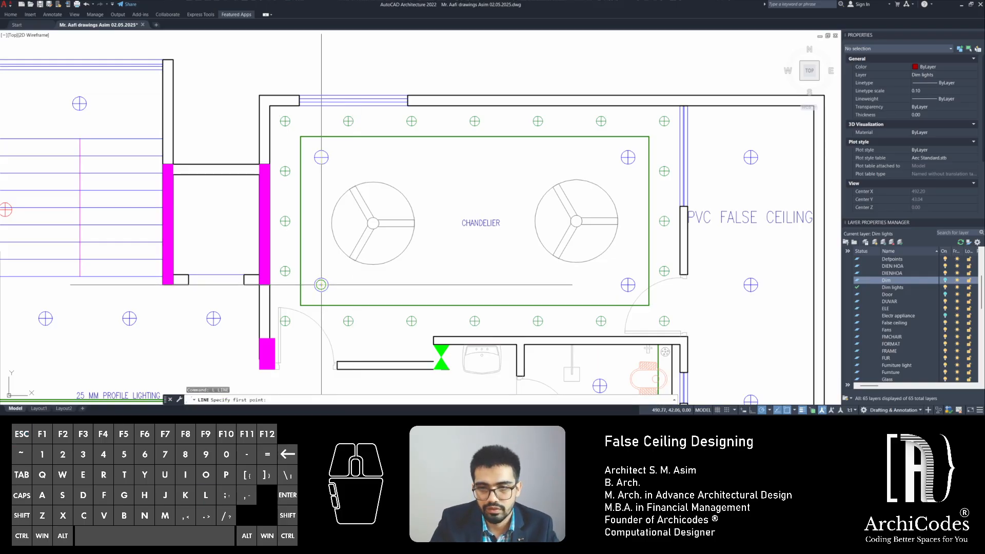
click(626, 285)
key(Escape)
key(Escape)
key(Escape)
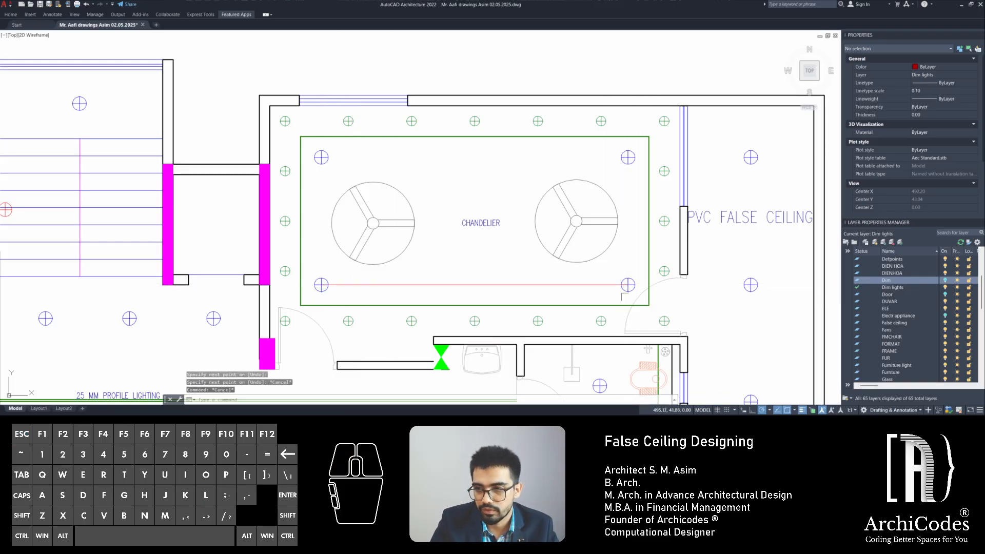
Copy the lower right blue light to the midpoint of the guide line
click(625, 293)
text(c)
key(space)
click(628, 285)
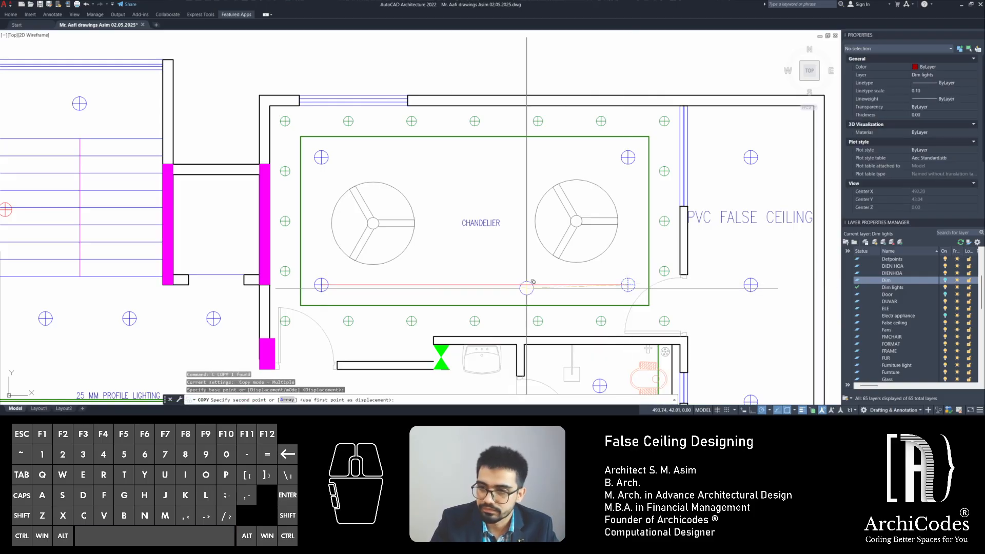
click(474, 285)
key(Escape)
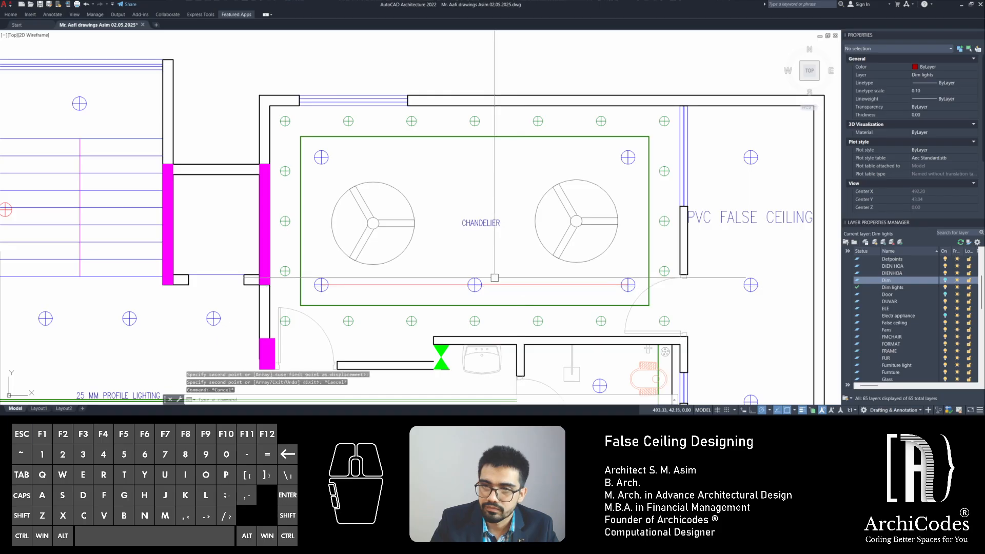
Mirror the middle blue light about the horizontal axis through the fan centre, keeping the original
click(474, 283)
text(mb)
key(space)
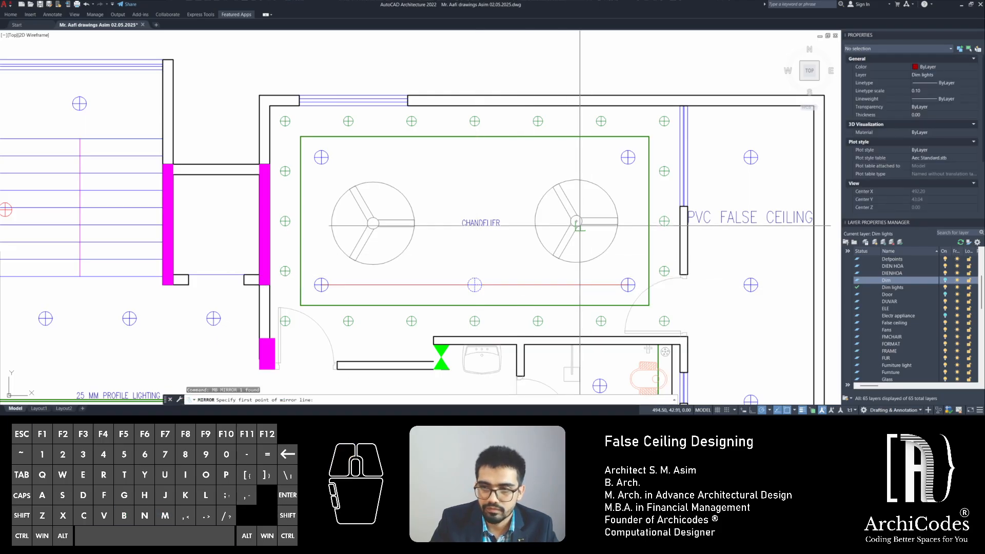
click(577, 223)
click(503, 223)
key(Return)
key(Escape)
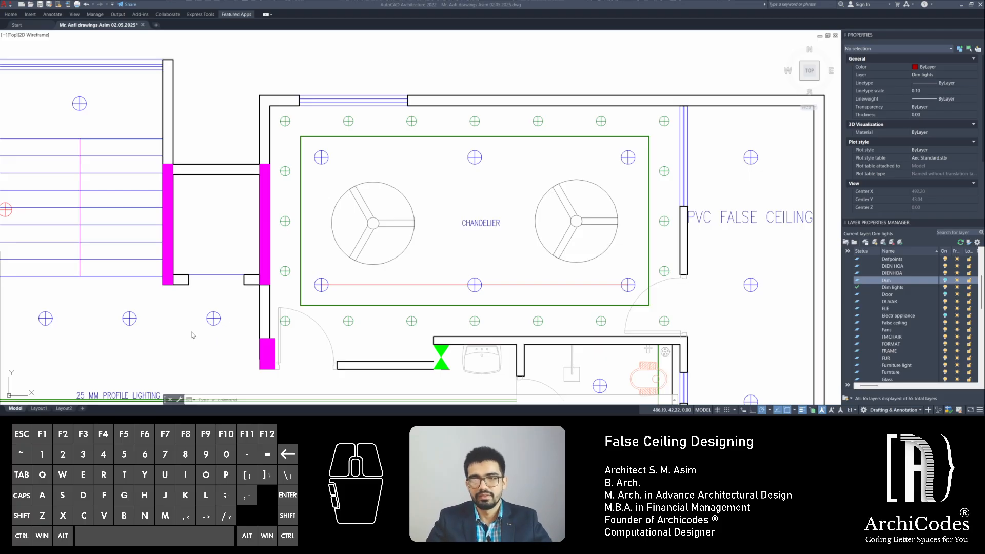
Delete the red guide line between the lower blue lights
scroll(502, 277, down, 5)
scroll(503, 277, up, 5)
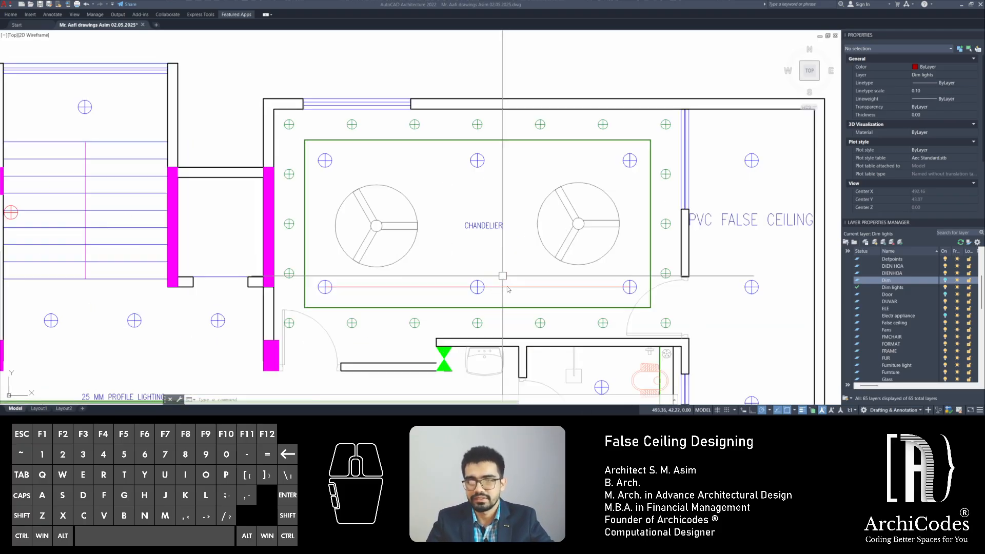
click(505, 287)
key(Delete)
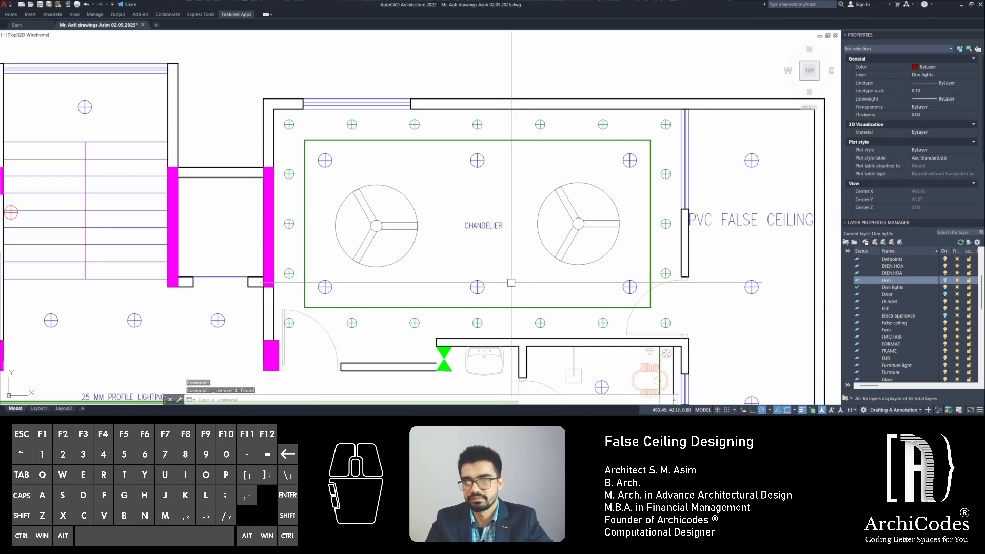
scroll(510, 282, down, 5)
key(Escape)
key(Escape)
key(Escape)
Examine the ceiling in the master bedroom reference photo and compare it with the upper-left bedroom of the plan
scroll(566, 287, up, 5)
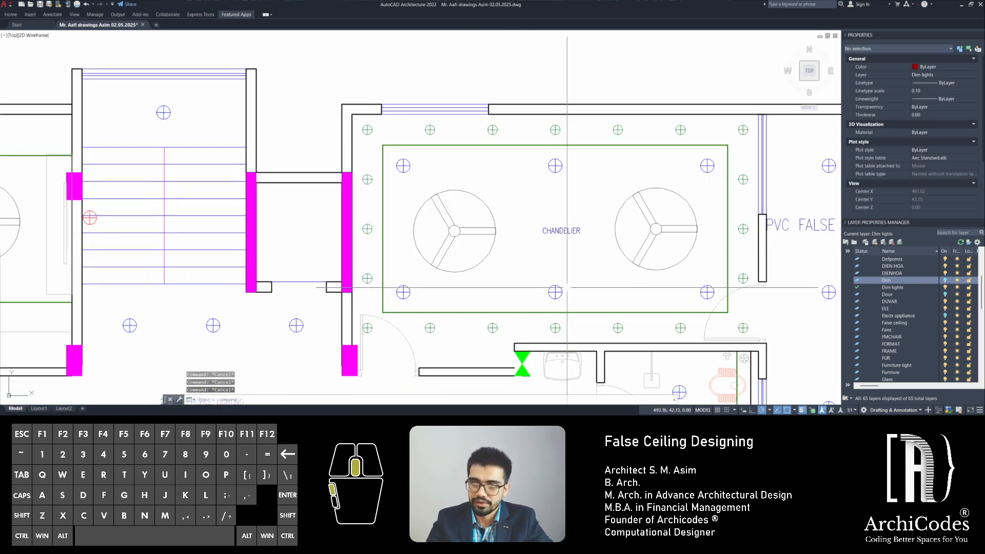
mouse_move(559, 291)
middle_down()
mouse_move(515, 295)
mouse_move(705, 296)
middle_up()
middle_drag(158, 246, 365, 247)
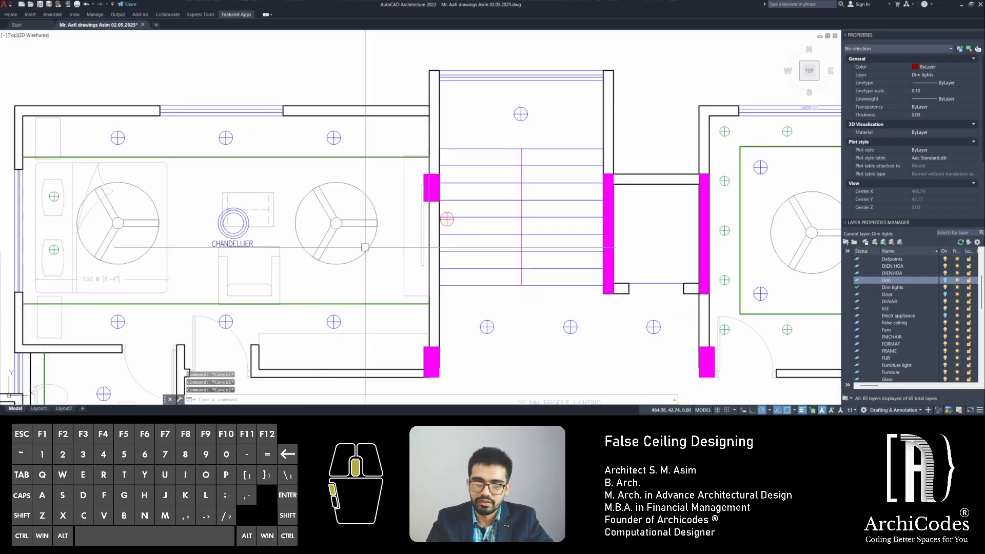
scroll(364, 247, down, 5)
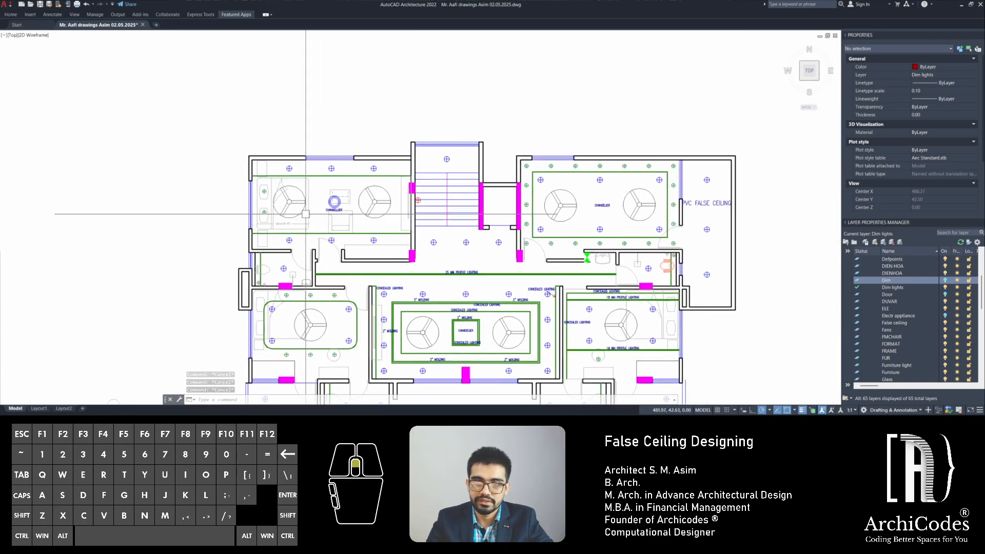
scroll(305, 214, up, 4)
click(970, 4)
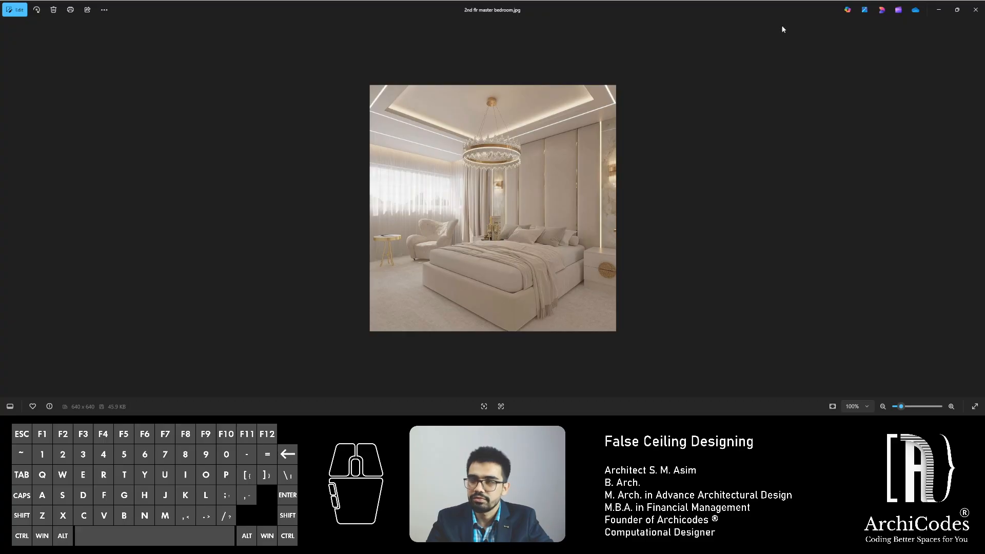
click(938, 11)
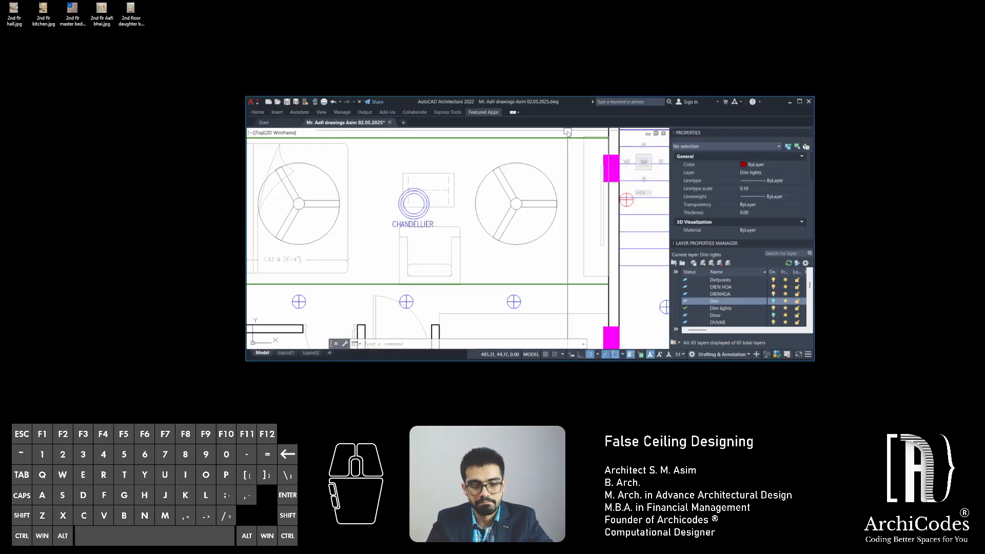
drag(473, 96, 410, 1)
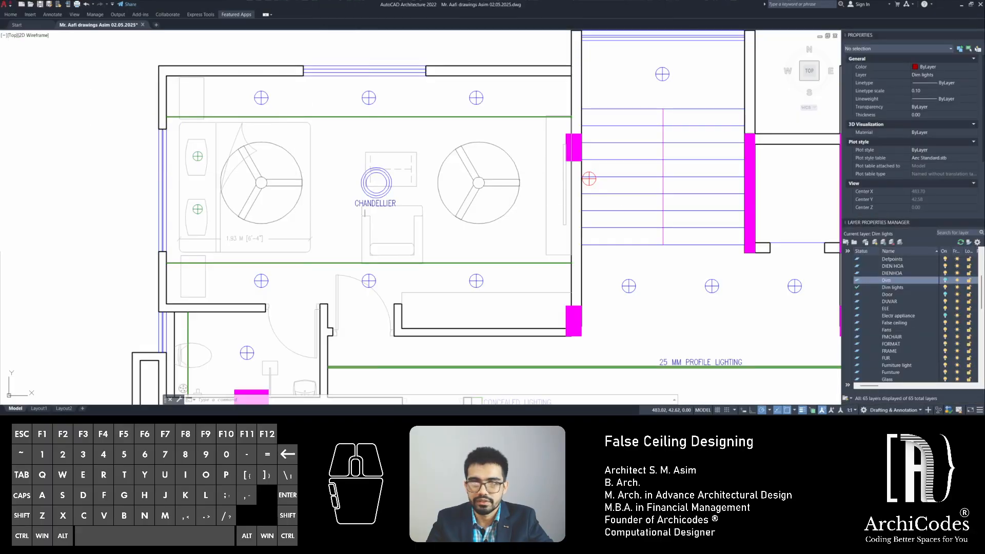
middle_drag(310, 183, 343, 197)
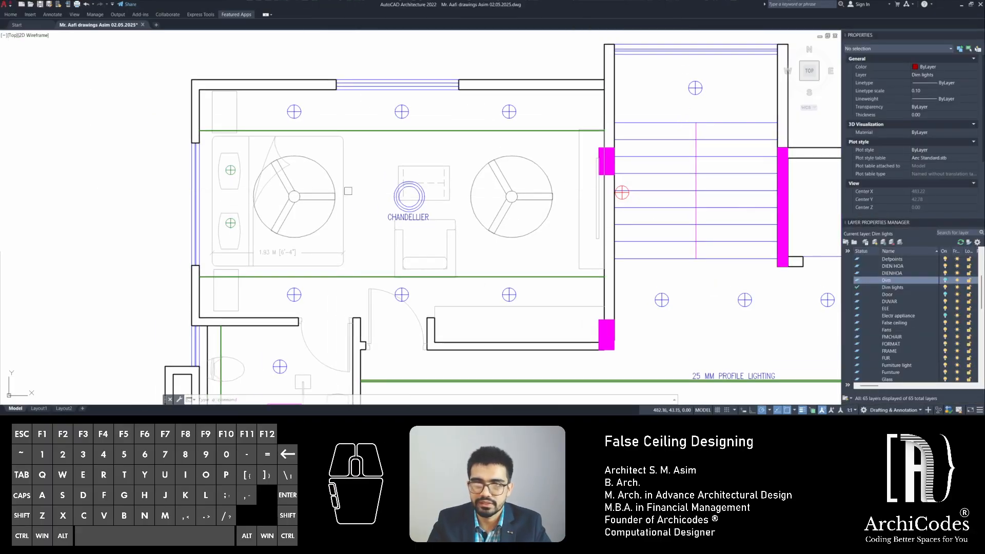
middle_drag(385, 170, 402, 147)
key(Escape)
key(Escape)
key(Escape)
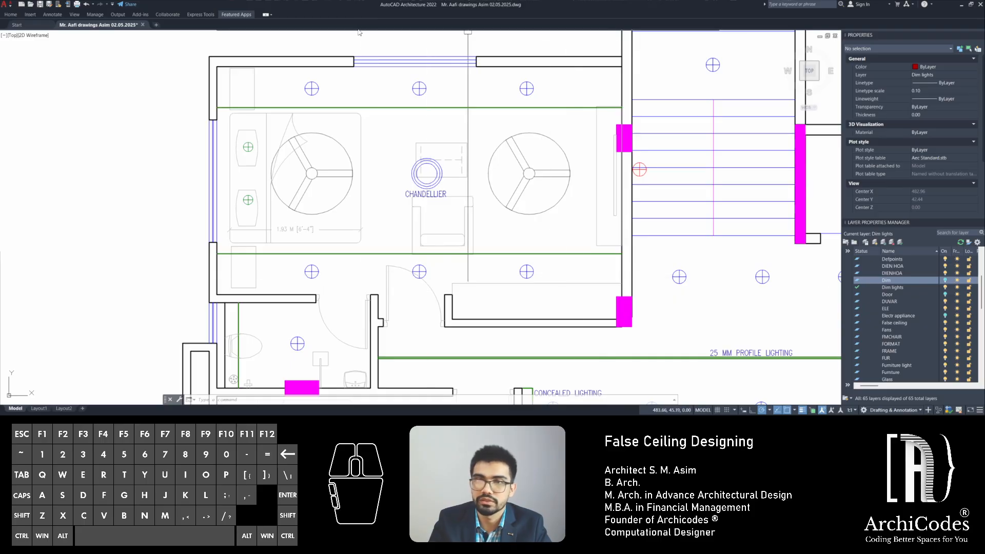
Offset the inner wall line beside the upper-left bedroom's top window by 0.15 into the room
key(Escape)
key(Escape)
key(Escape)
middle_drag(366, 84, 411, 96)
text(o)
key(Return)
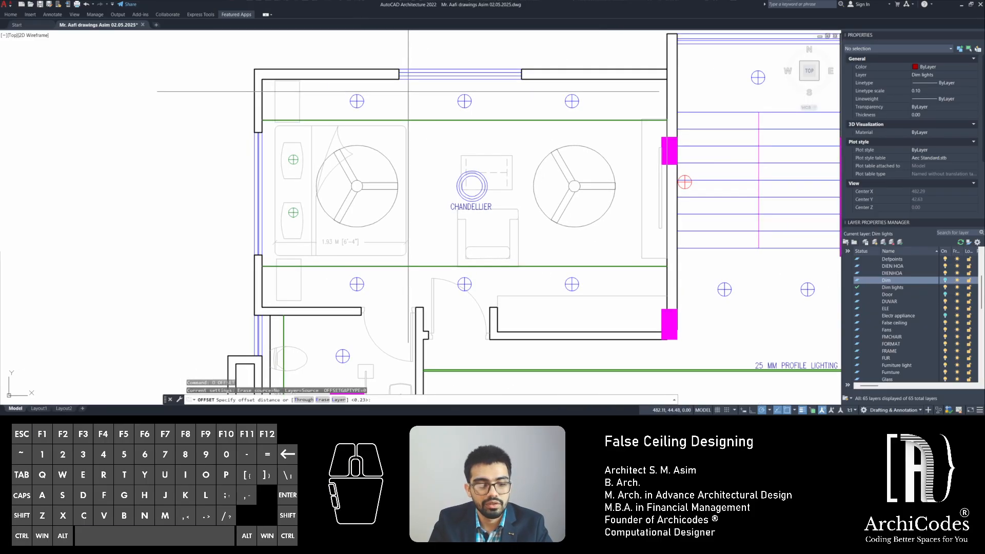
text(.15)
key(Return)
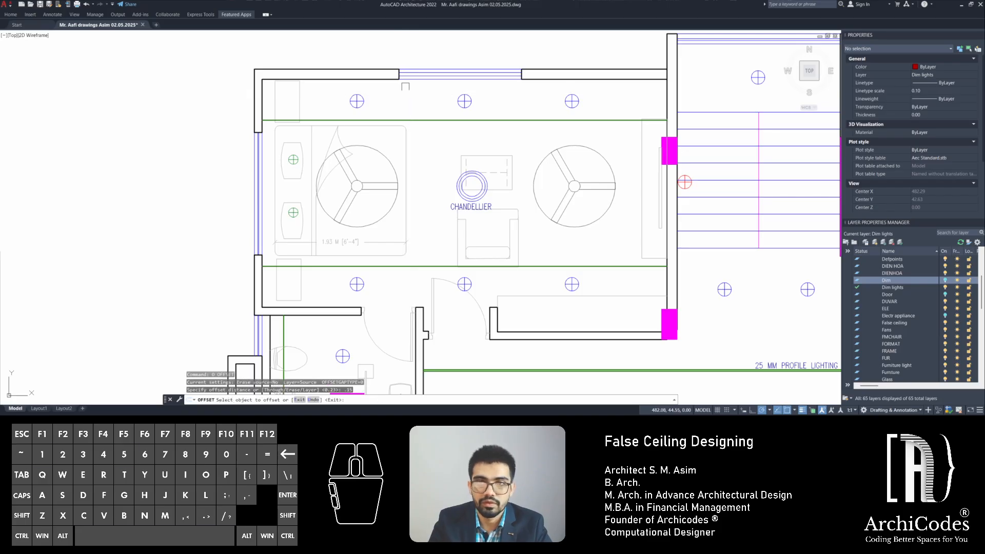
key(Escape)
key(Escape)
key(Escape)
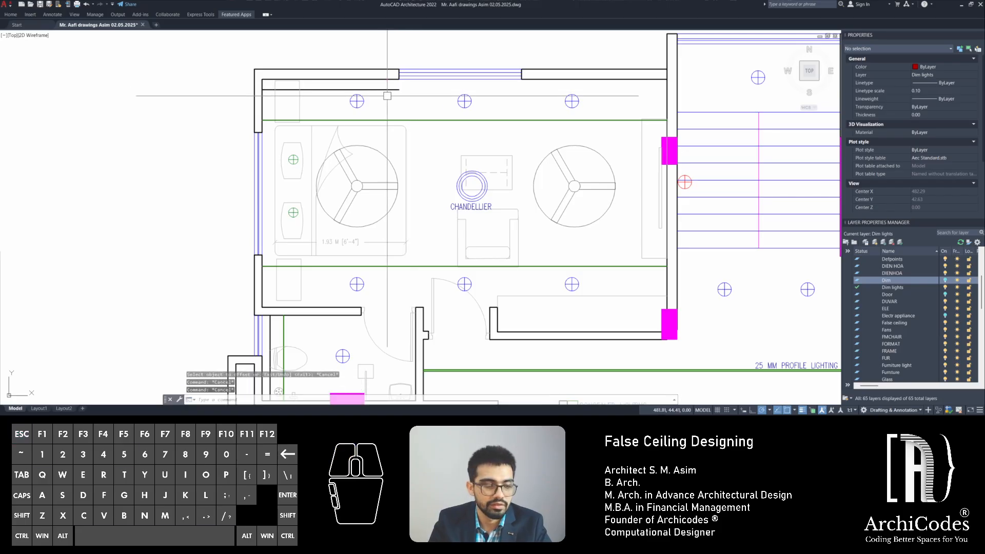
Extend the offset line across the upper-left bedroom to the wall beside the staircase
text(ex)
key(Return)
key(Escape)
key(Escape)
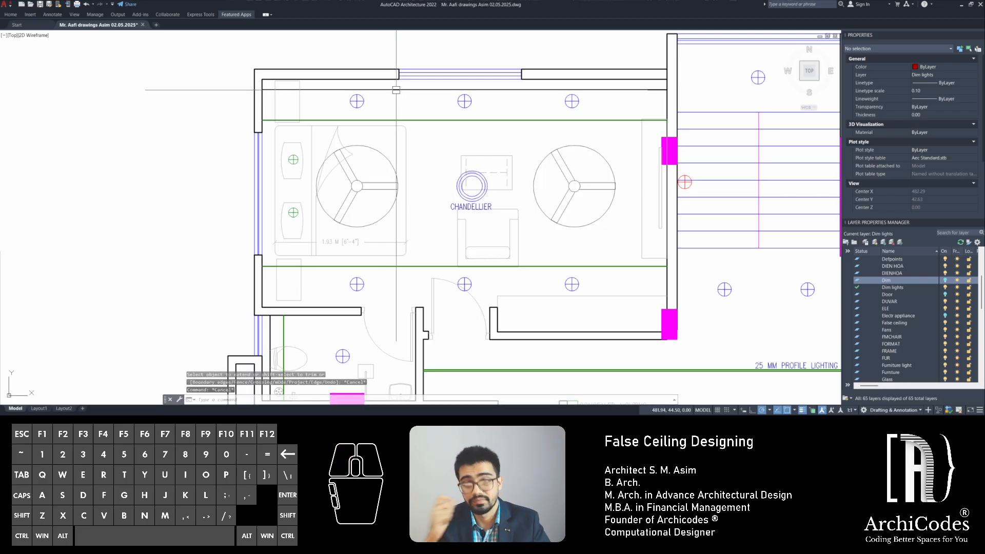
Match the extended line's properties to the bedroom's upper green ceiling line
middle_drag(423, 123, 452, 134)
text(ma)
key(Return)
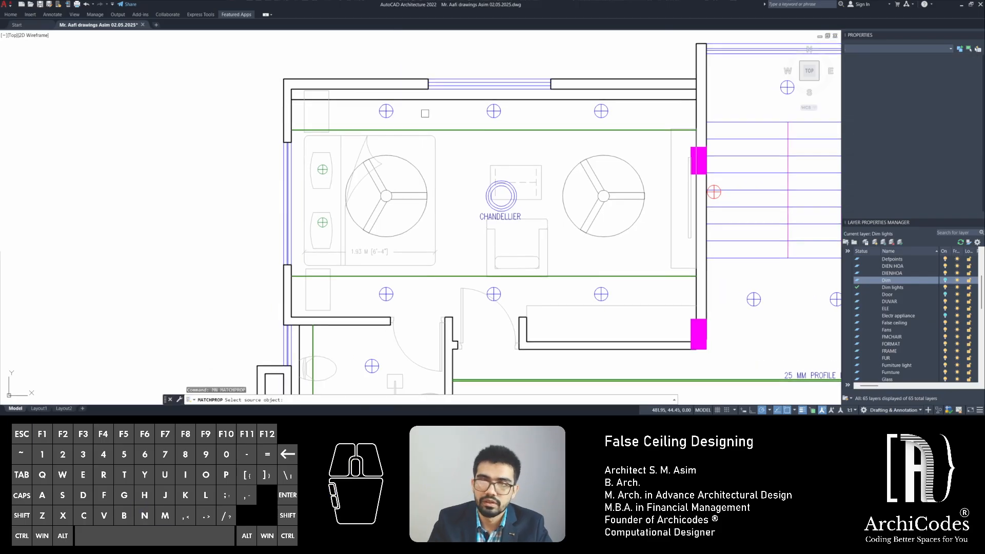
click(452, 130)
click(451, 99)
key(Escape)
key(Escape)
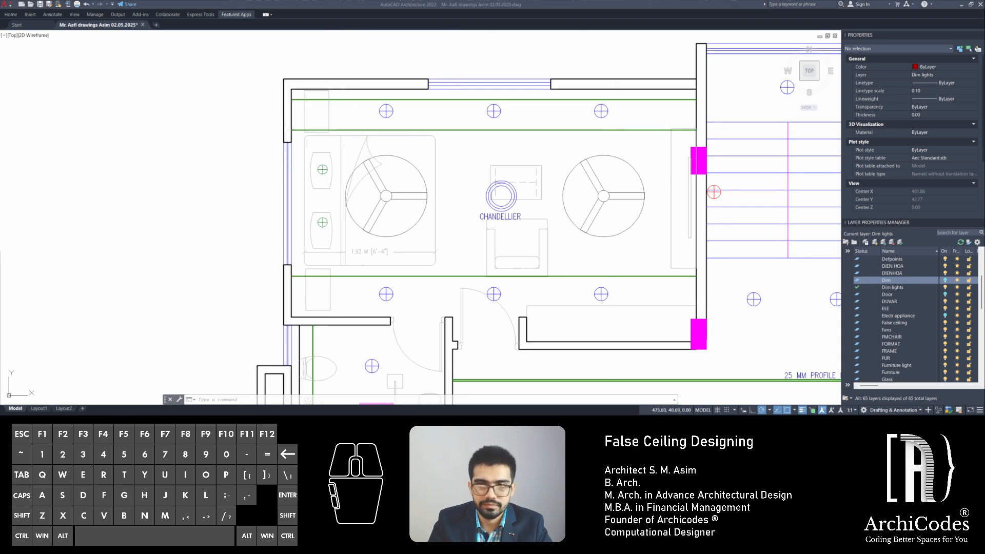
Check the ceiling lighting lines in the master bedroom reference photo against the bedroom plan
key(alt+Tab)
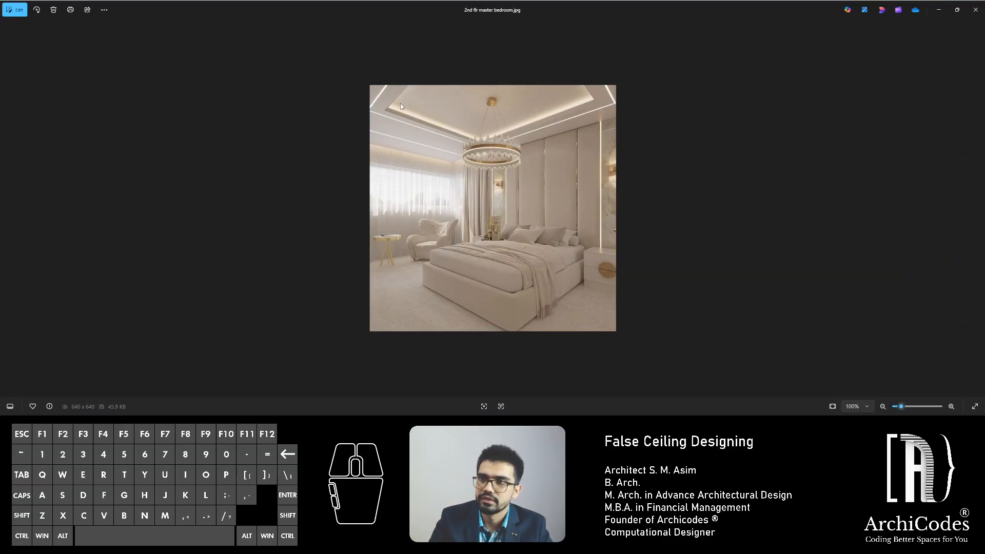
click(934, 14)
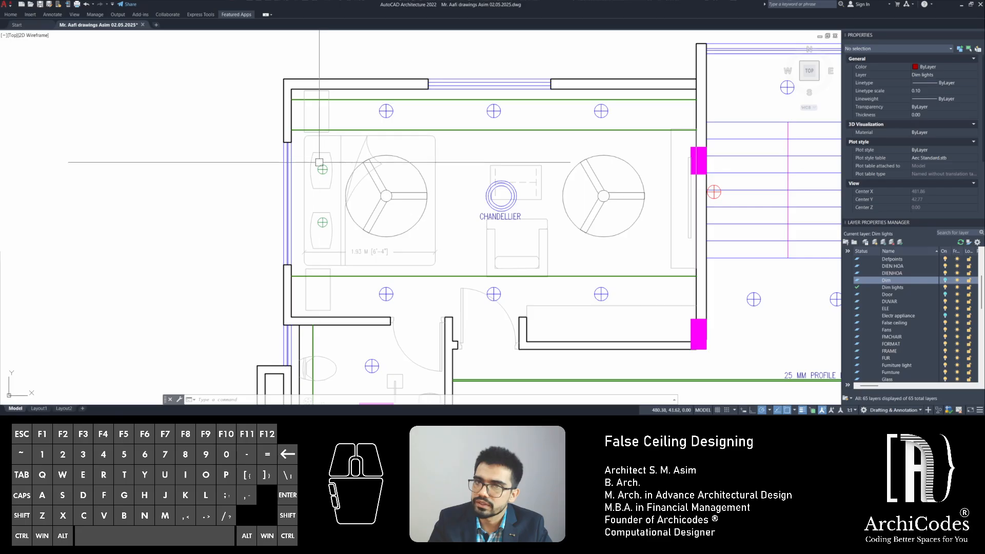
double_click(27, 305)
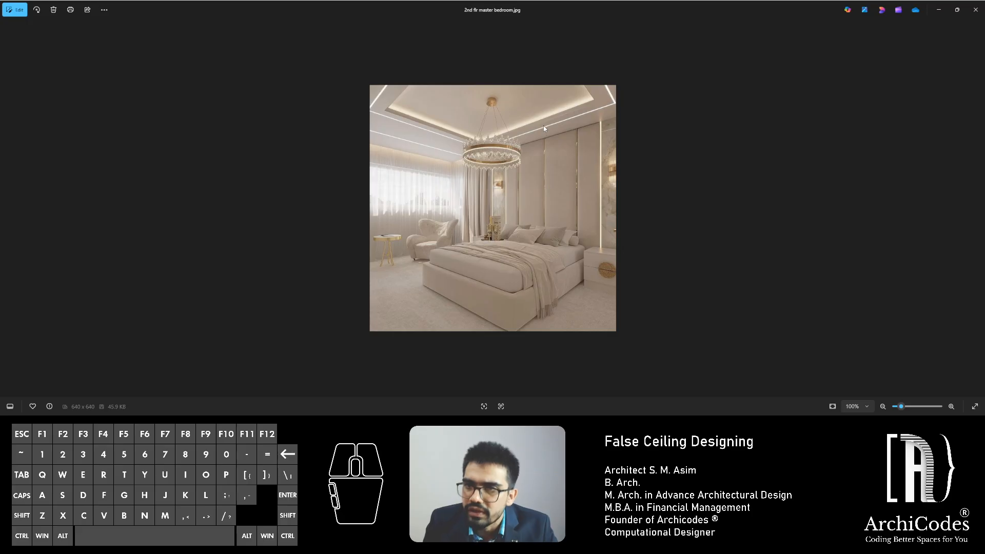
Offset the bedroom's upper ceiling line and the left wall's short inner line by 0.45 into the room
click(975, 9)
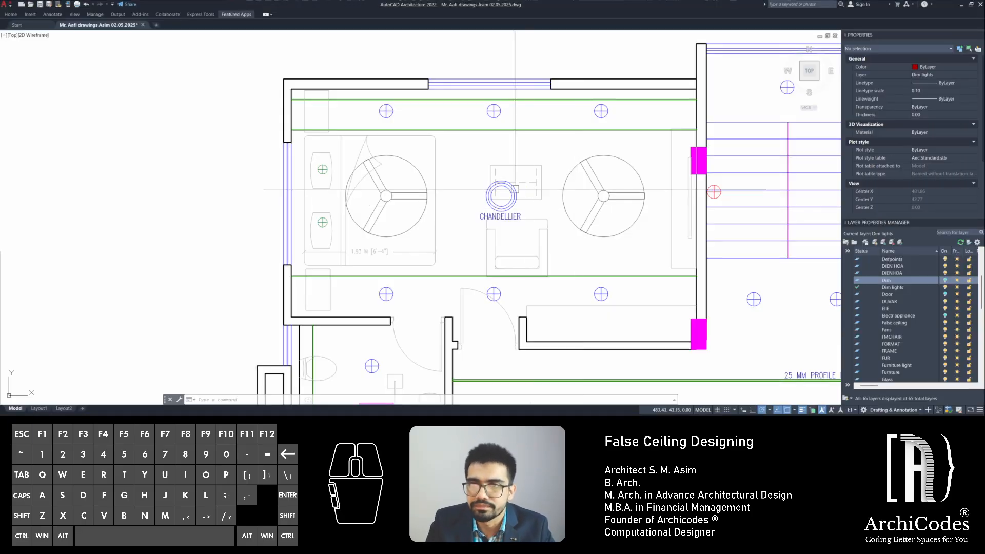
text(o)
key(Return)
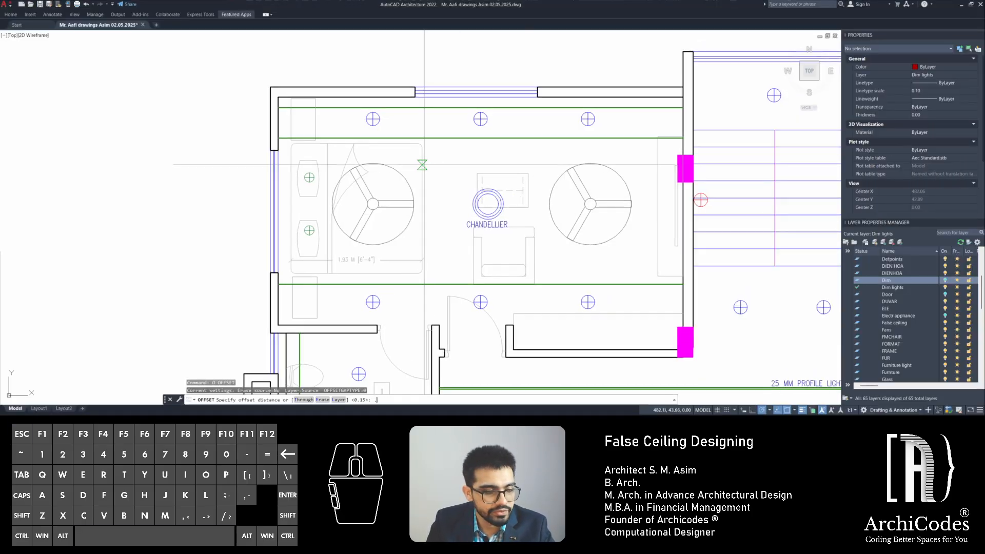
text(.45)
key(space)
click(413, 108)
click(411, 137)
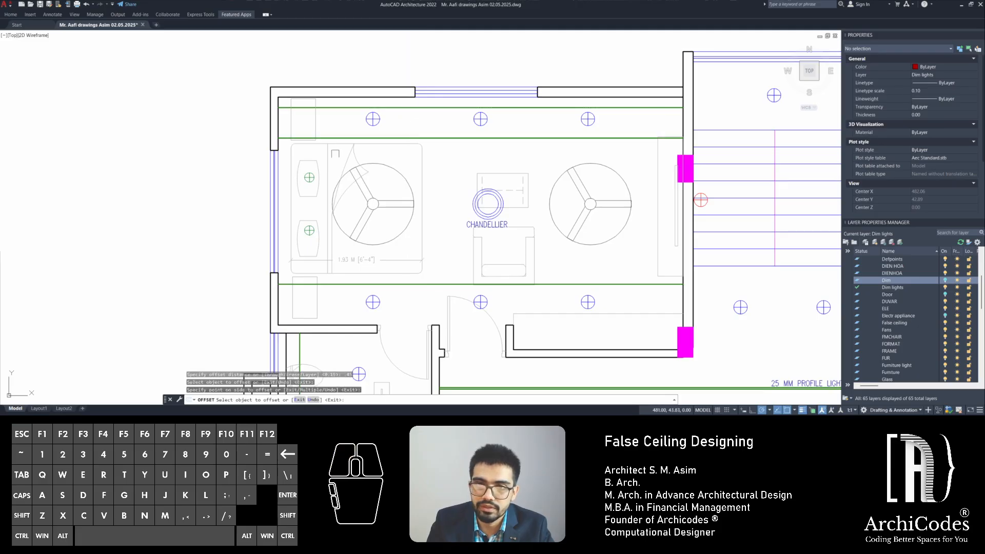
scroll(285, 174, up, 4)
key(Escape)
key(Escape)
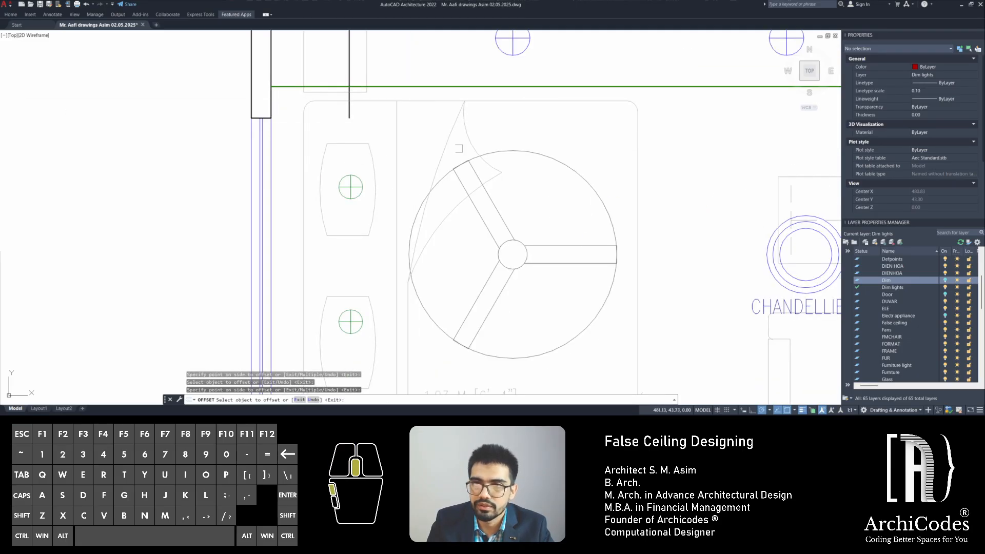
Delete the extra offset line overlapping the bedroom's second horizontal ceiling line below the top window
mouse_move(466, 64)
middle_down()
mouse_move(376, 121)
mouse_move(379, 140)
mouse_move(400, 142)
middle_up()
click(376, 130)
key(Delete)
text(tr)
key(space)
key(Escape)
key(Escape)
key(Escape)
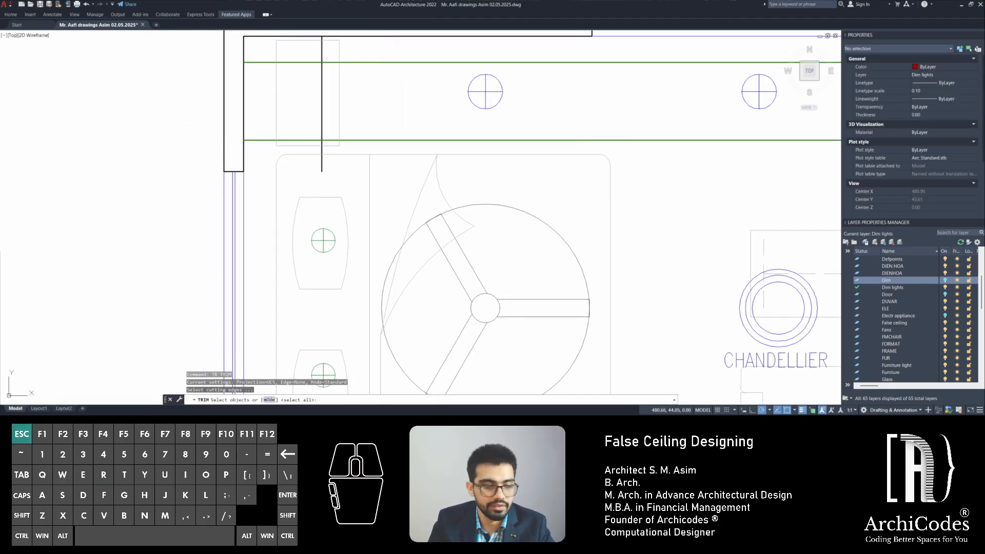
Try to fillet the short vertical offset line with the bedroom's upper inner ceiling line
text(f)
key(space)
click(364, 141)
click(323, 150)
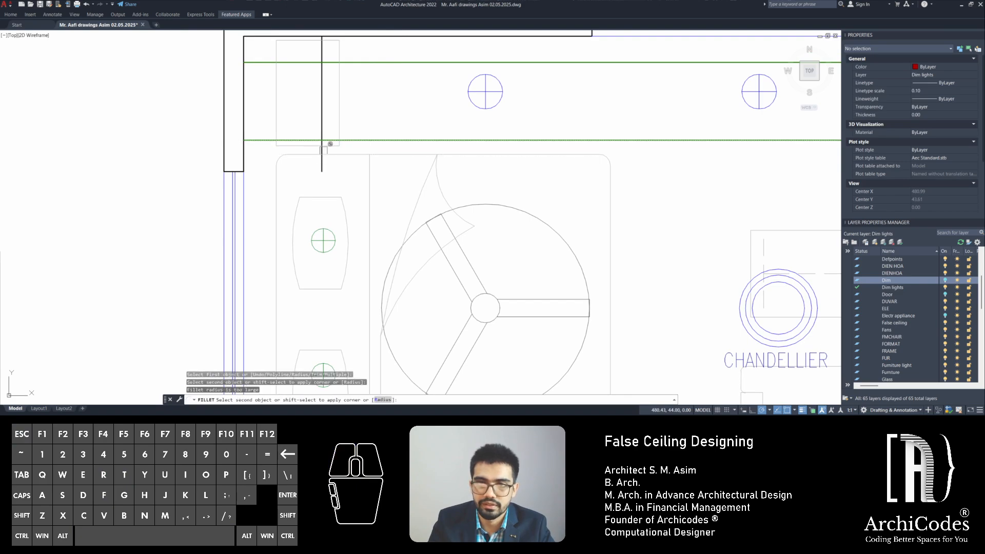
key(Escape)
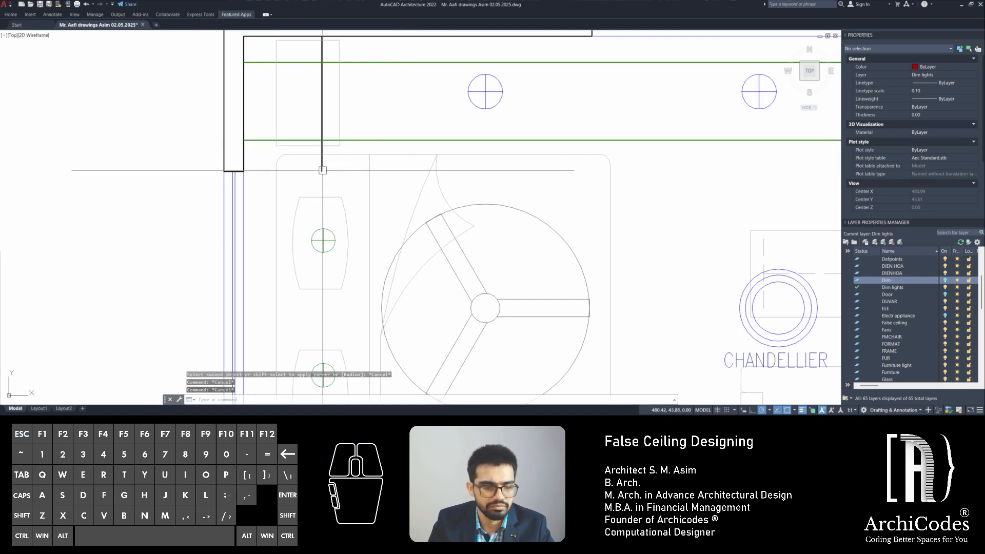
text(f)
key(space)
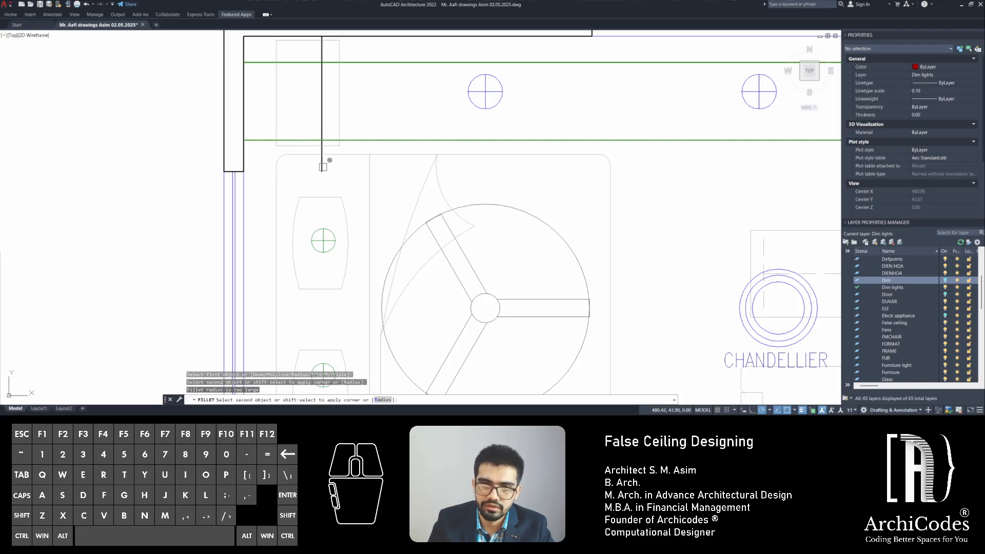
key(Escape)
key(Escape)
click(251, 140)
scroll(101, 208, down, 3)
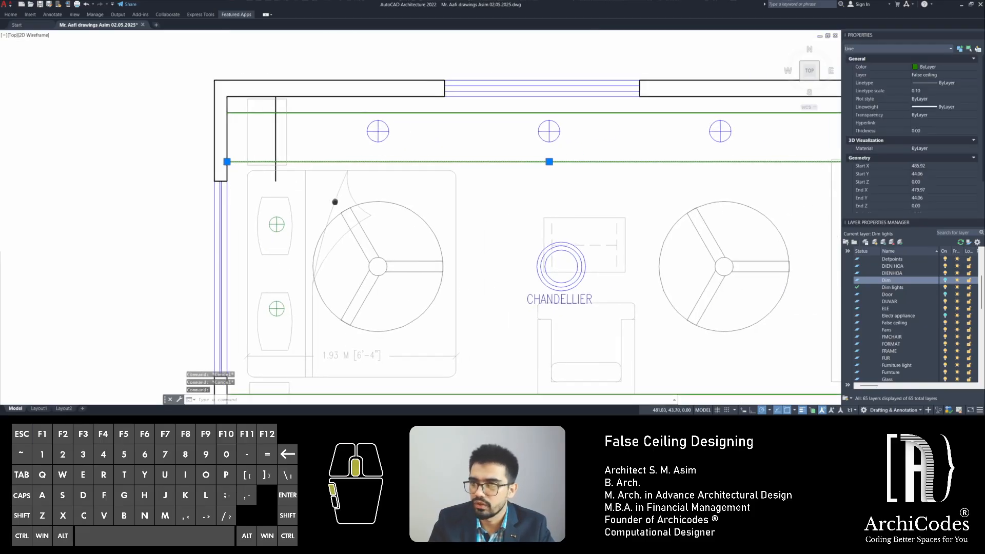
Fillet the upper inner ceiling line and the short vertical offset line with radius 0 to form a square corner
key(Escape)
text(f)
key(space)
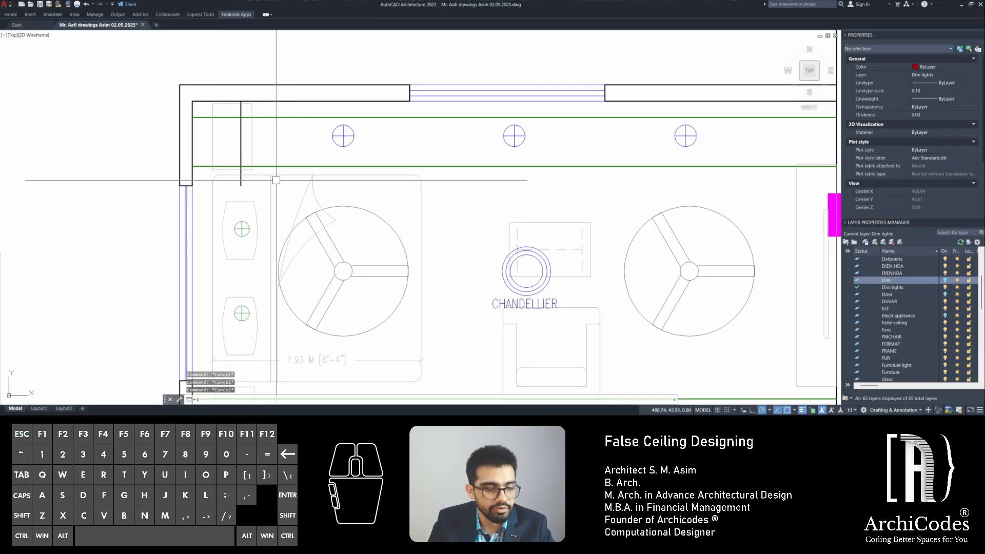
text(r)
key(space)
text(0)
key(space)
scroll(261, 172, up, 2)
click(262, 162)
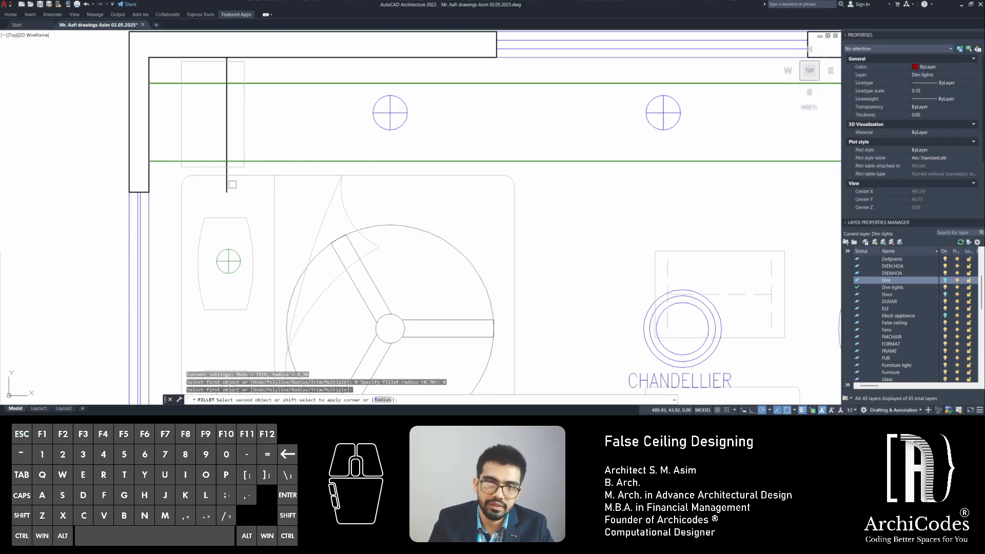
key(Escape)
key(Escape)
key(Escape)
scroll(233, 180, down, 4)
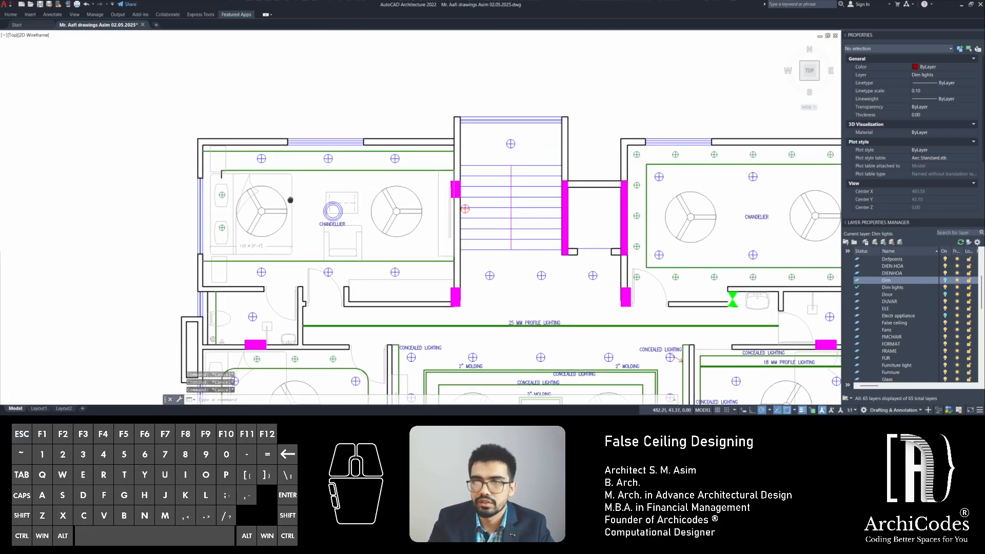
scroll(240, 174, up, 2)
key(Escape)
middle_drag(213, 180, 227, 121)
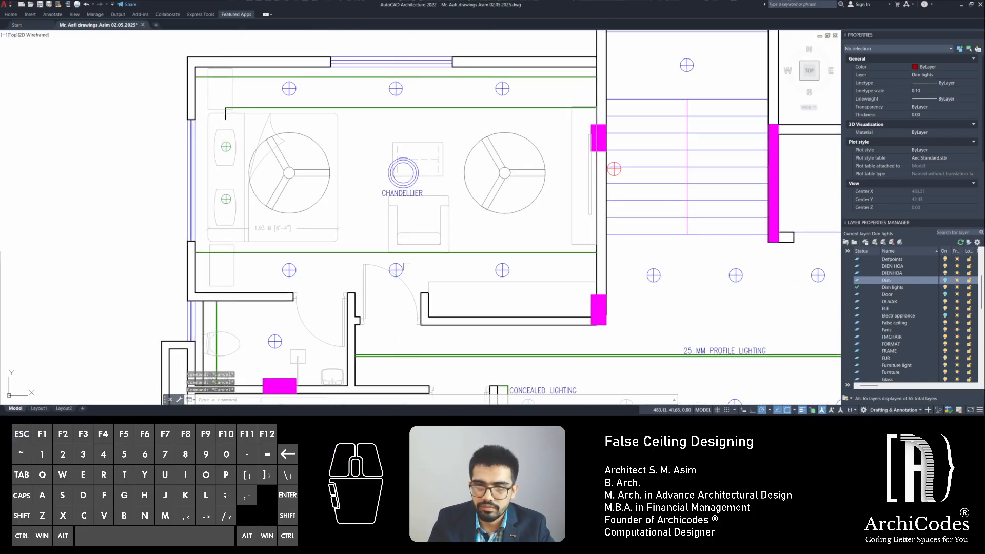
click(362, 253)
middle_drag(430, 255, 421, 253)
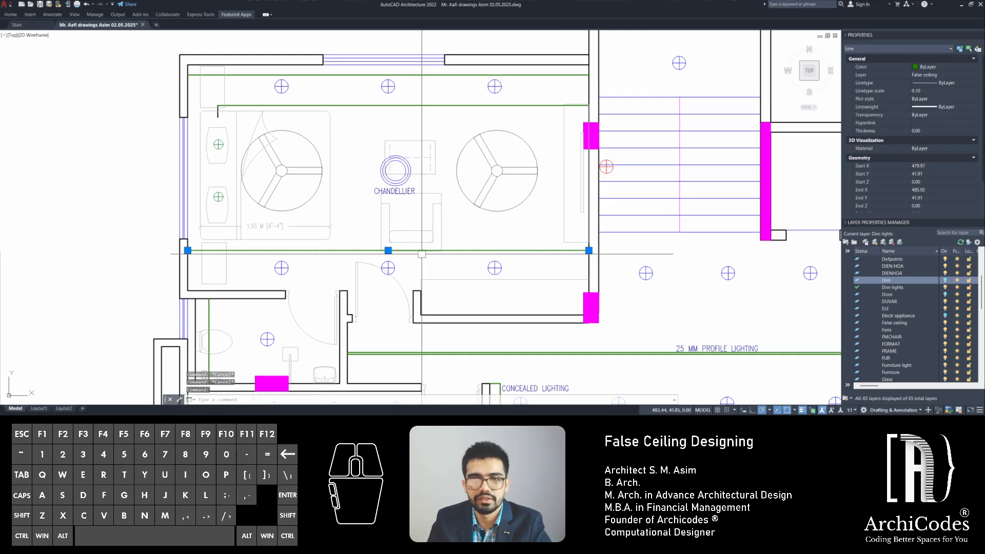
middle_drag(356, 253, 436, 244)
key(Escape)
key(Escape)
middle_drag(364, 215, 414, 231)
Extend the short vertical line beside the bed down to the bedroom's lower green ceiling line
text(e)
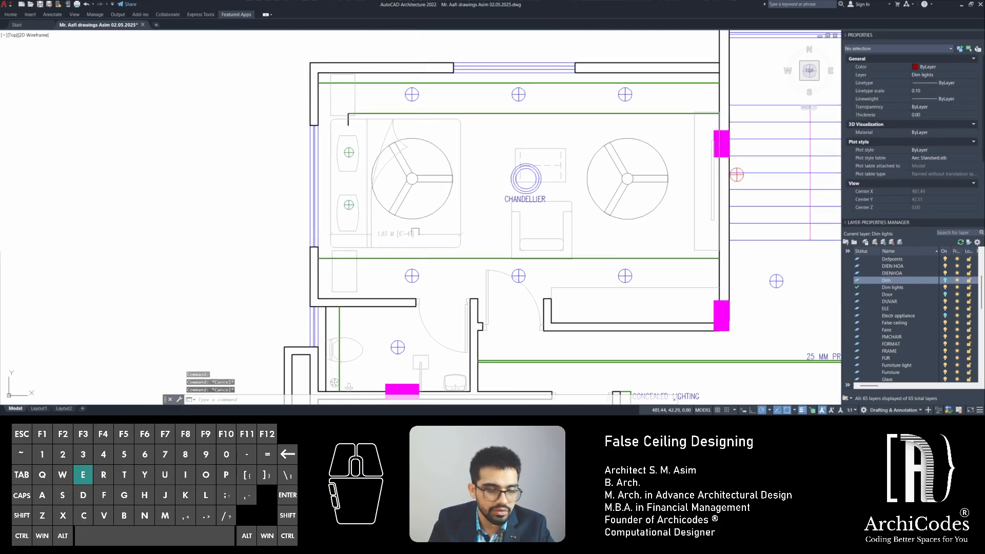
key(space)
scroll(415, 232, up, 5)
scroll(367, 190, down, 6)
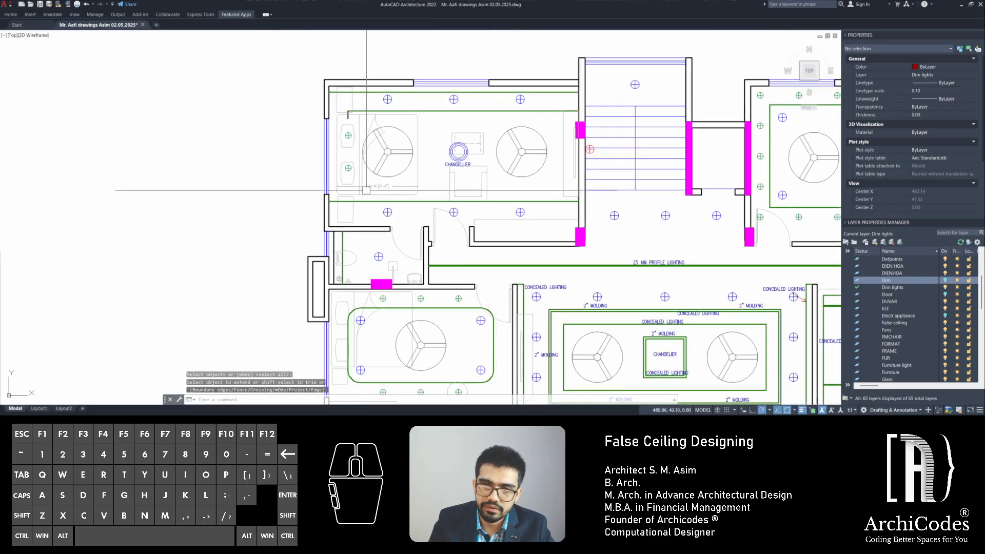
scroll(366, 190, up, 2)
key(space)
click(358, 219)
key(space)
scroll(357, 220, down, 2)
scroll(348, 141, up, 1)
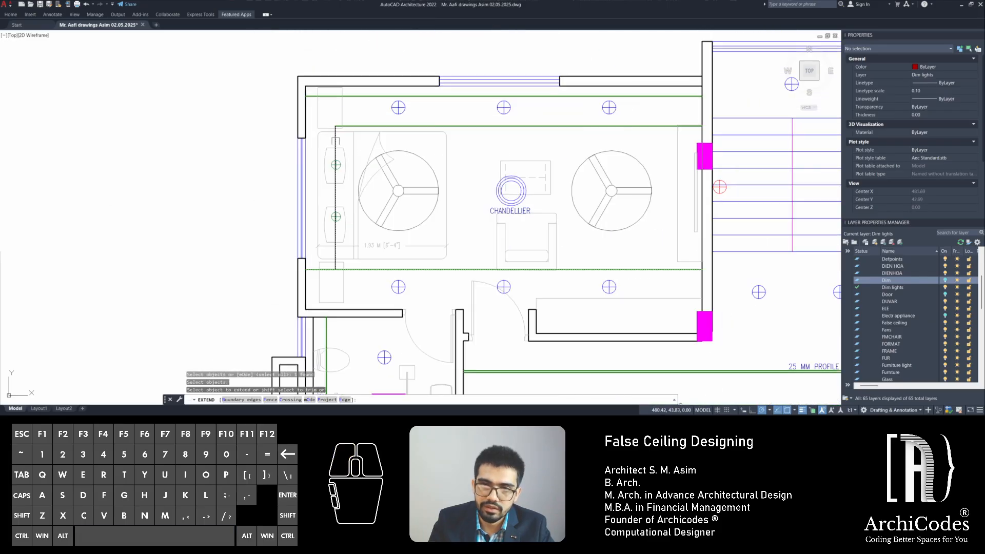
key(Escape)
key(Escape)
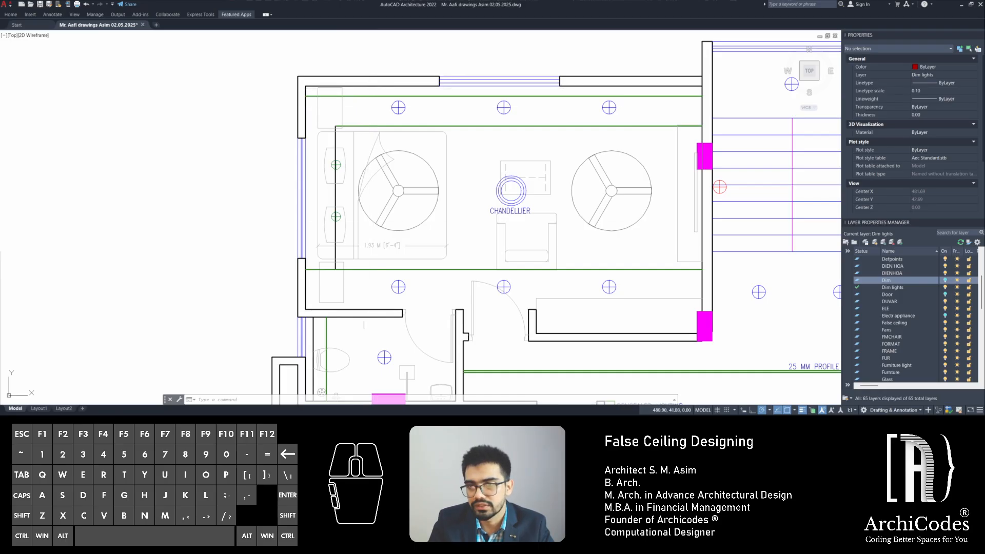
key(Escape)
key(Escape)
key(Escape)
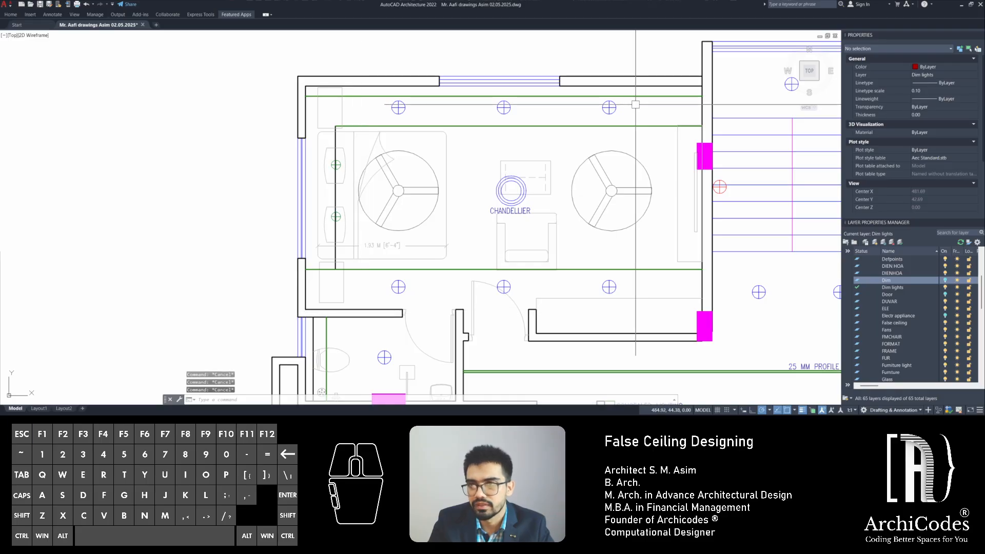
Move the three lights near the top window slightly down, midway between the two upper ceiling lines
click(635, 105)
click(333, 110)
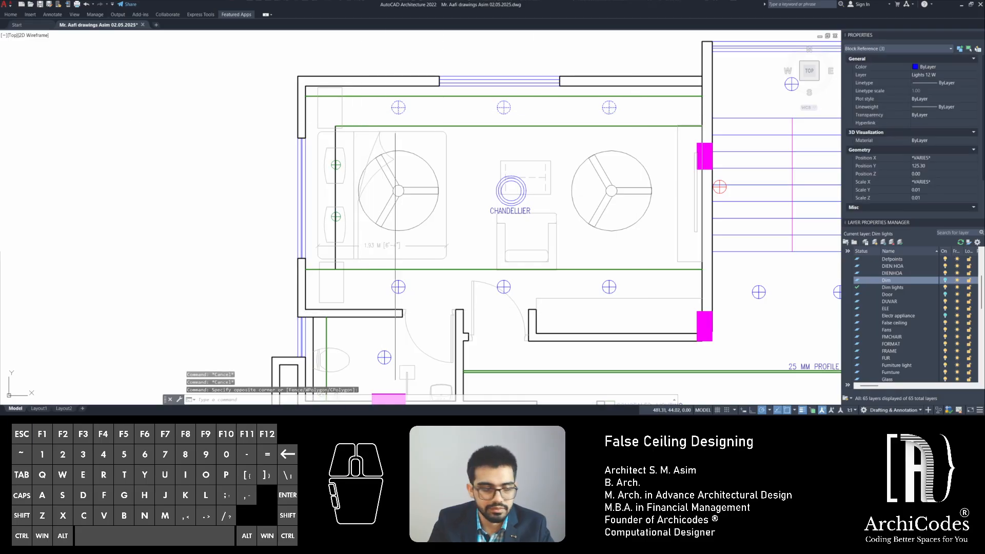
text(m)
key(space)
click(506, 158)
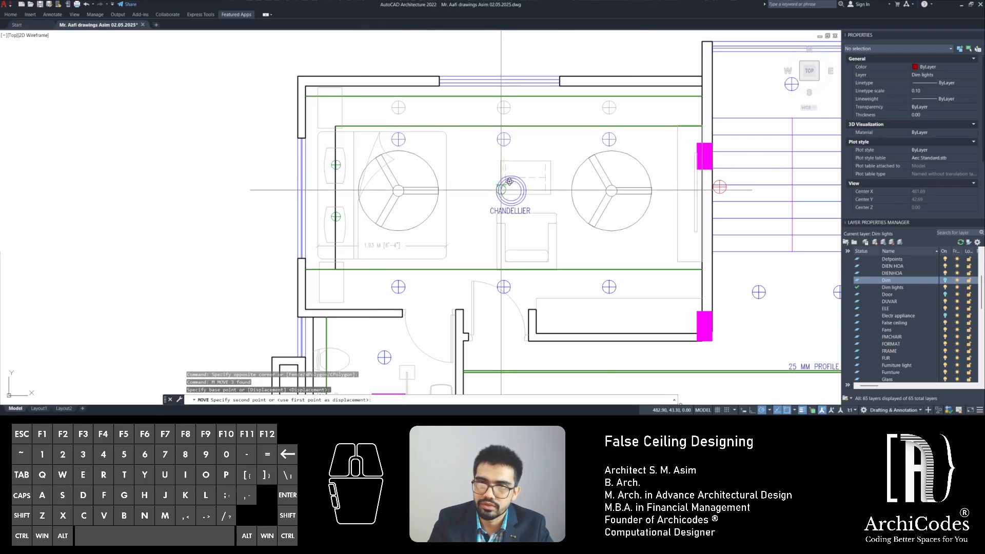
click(504, 160)
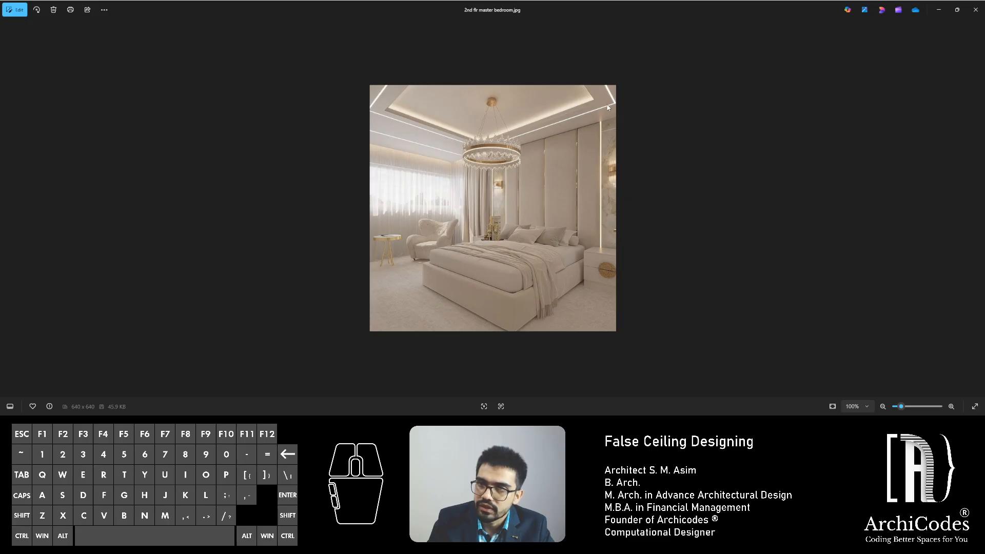
Delete the three lights between the bedroom's two upper ceiling lines
click(938, 6)
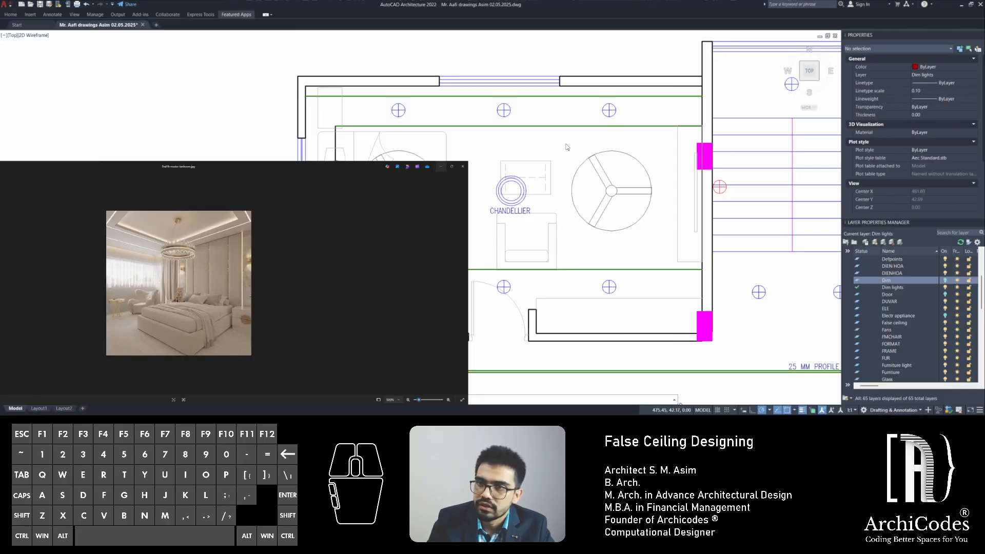
click(634, 105)
click(390, 105)
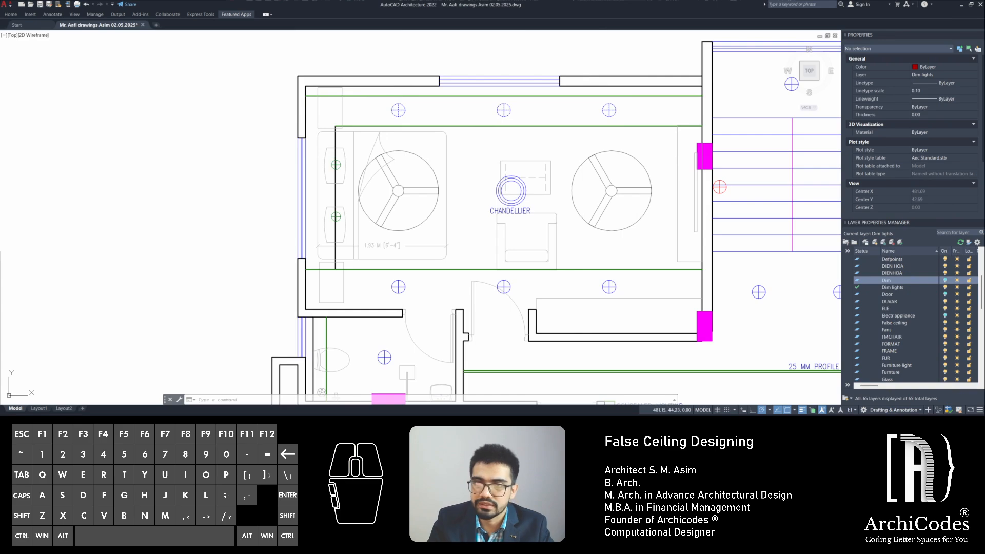
key(Delete)
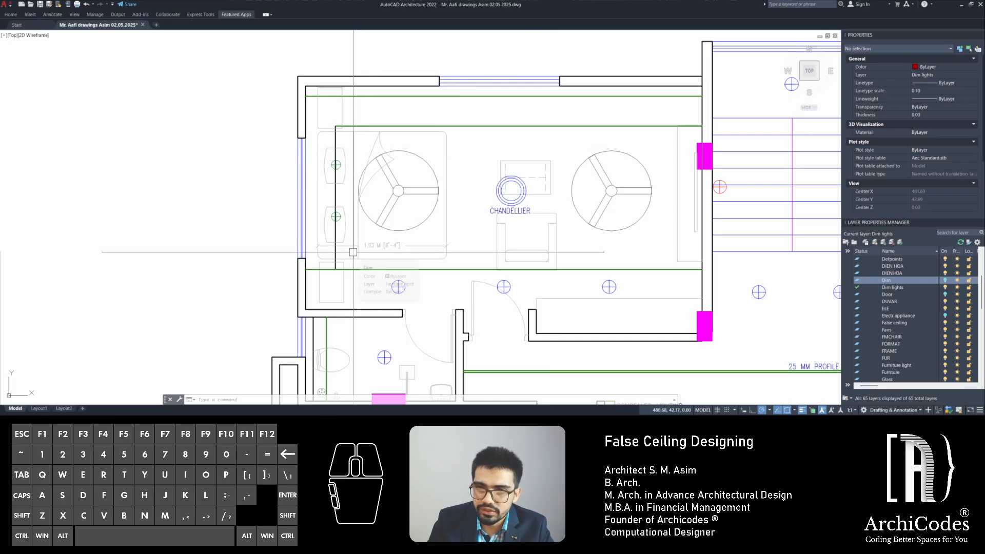
key(Escape)
key(Escape)
key(Escape)
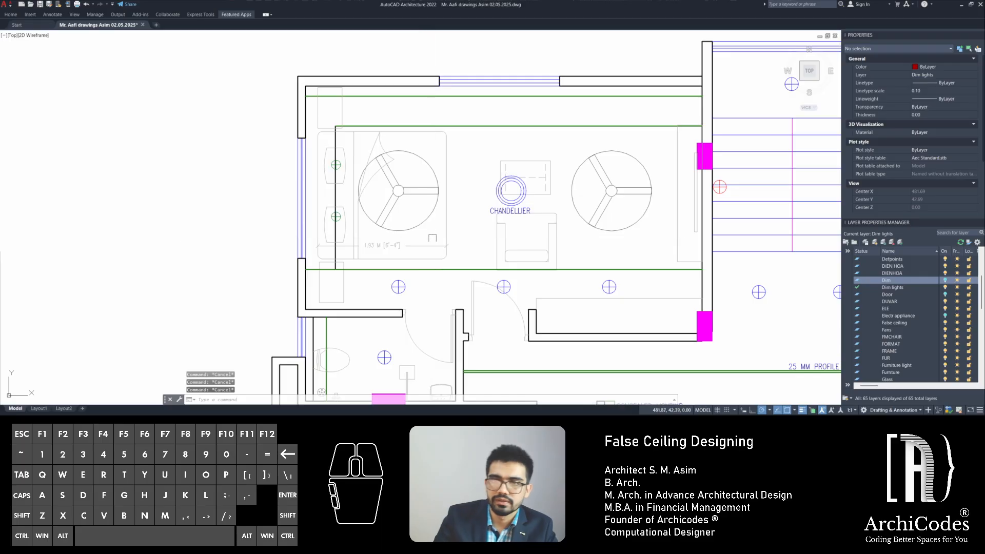
key(Escape)
key(Escape)
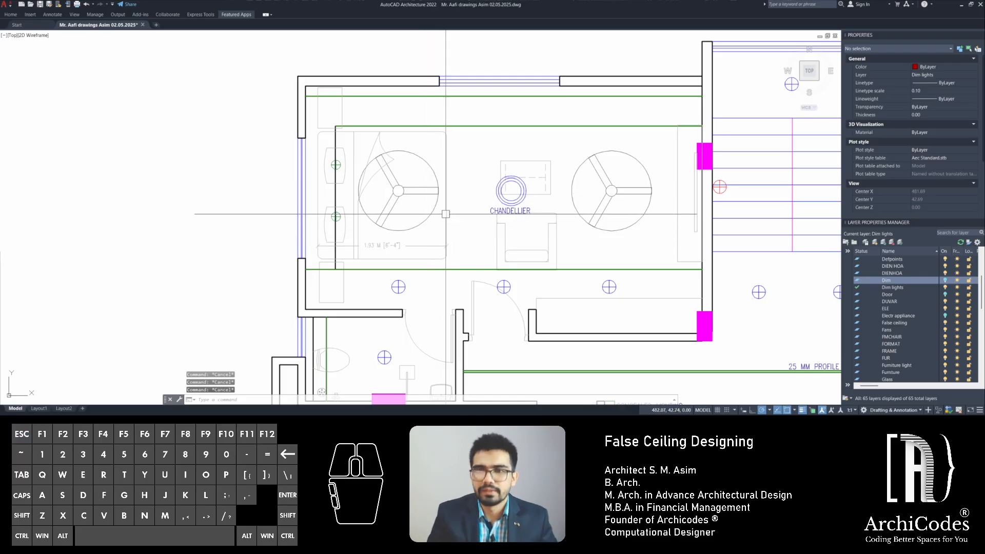
Try to dimension the strip from the inner ceiling corner to the outer upper ceiling line
key(Escape)
middle_drag(446, 213, 483, 214)
text(d)
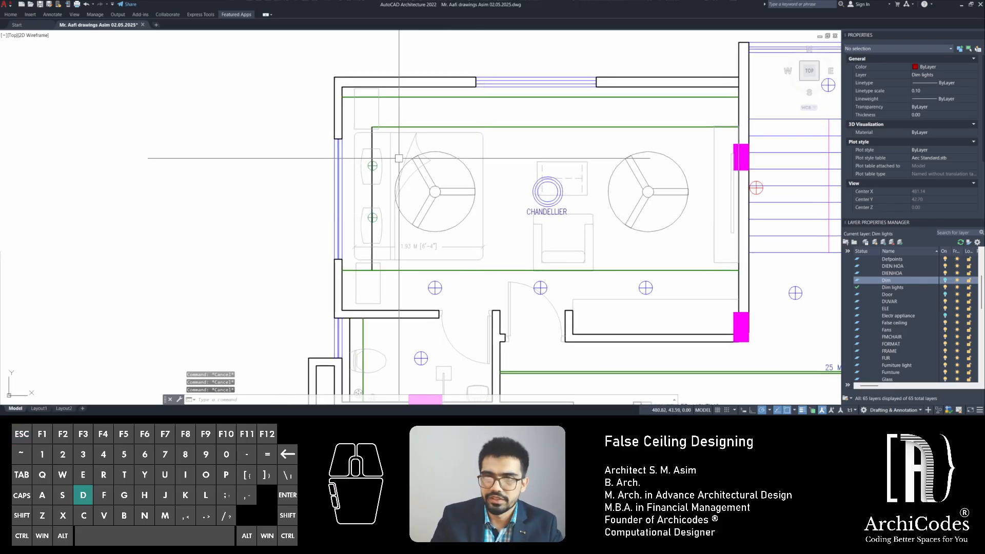
key(Return)
scroll(378, 127, up, 4)
click(372, 127)
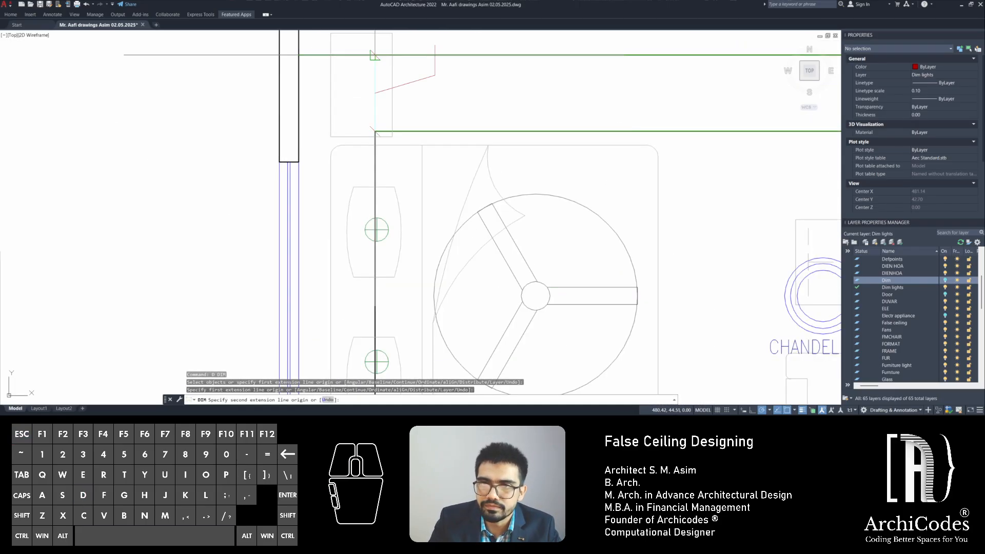
scroll(375, 55, down, 5)
key(Escape)
key(Escape)
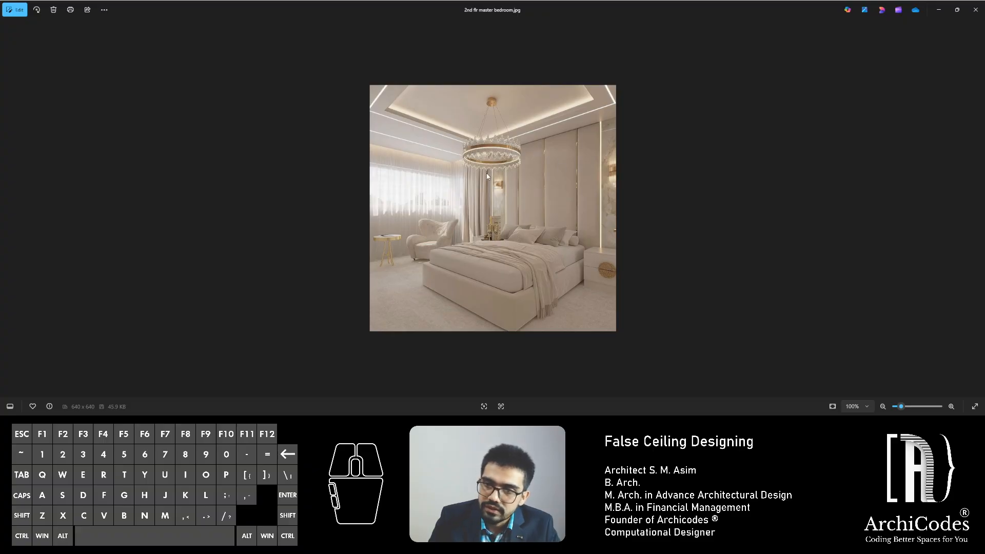
Examine the bedroom's inner ceiling outline on the plan against the master bedroom reference photo
click(938, 11)
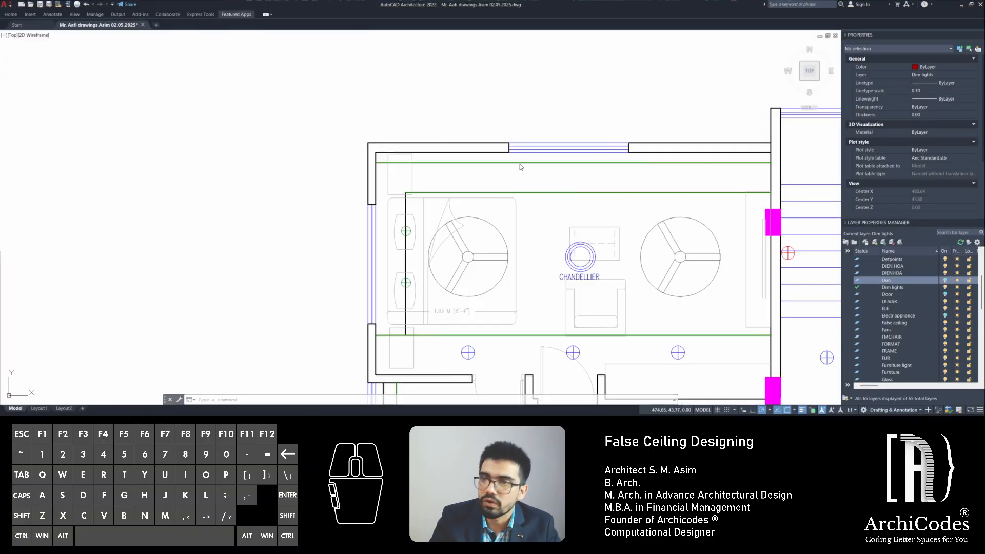
scroll(435, 101, up, 3)
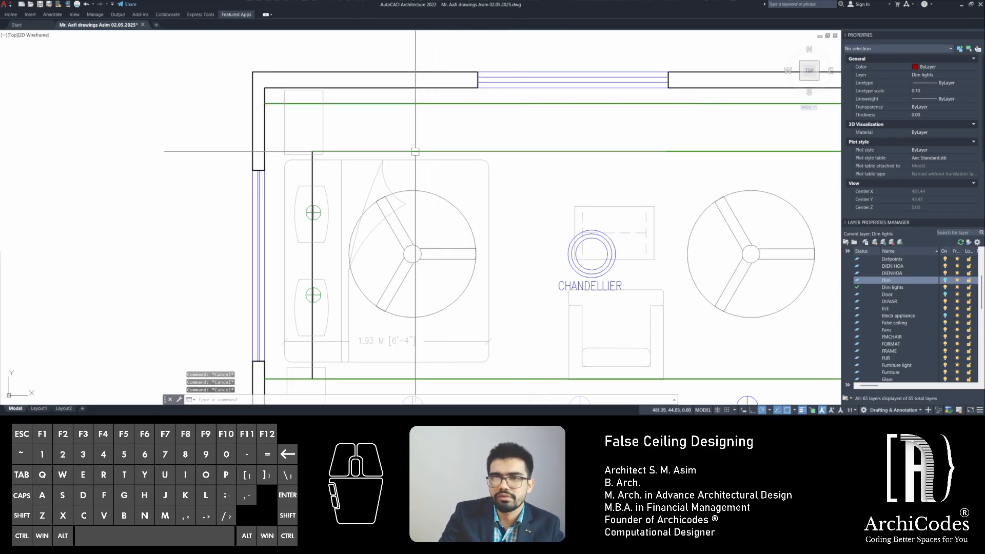
middle_drag(426, 127, 460, 72)
mouse_move(354, 96)
middle_down()
mouse_move(358, 152)
mouse_move(336, 173)
middle_up()
key(Escape)
key(Escape)
key(Escape)
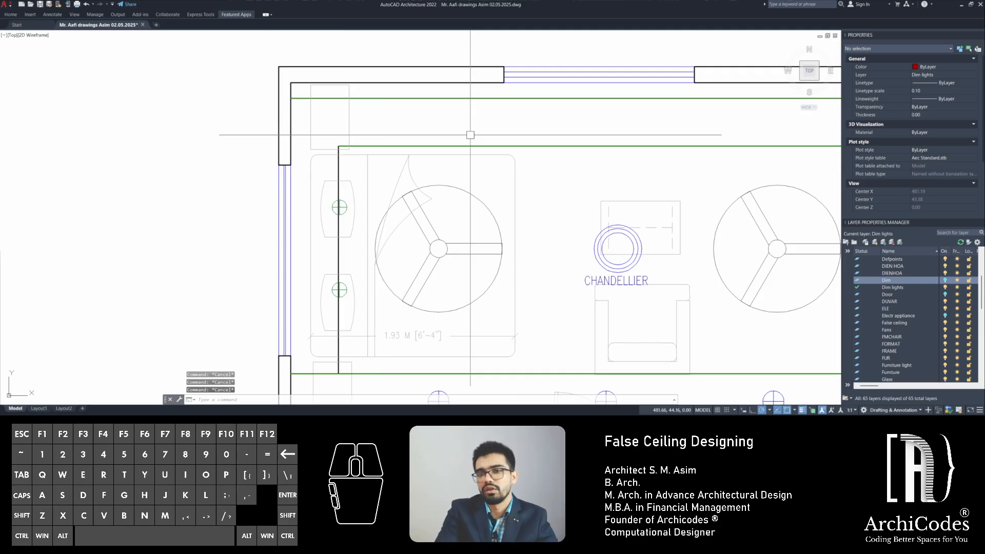
scroll(470, 134, down, 2)
middle_drag(466, 134, 391, 134)
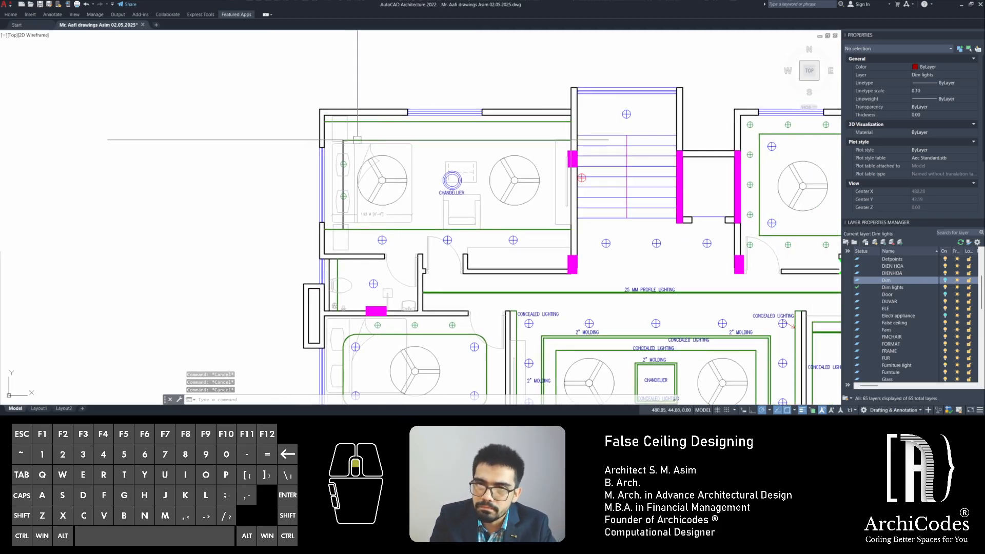
scroll(353, 142, up, 1)
key(Escape)
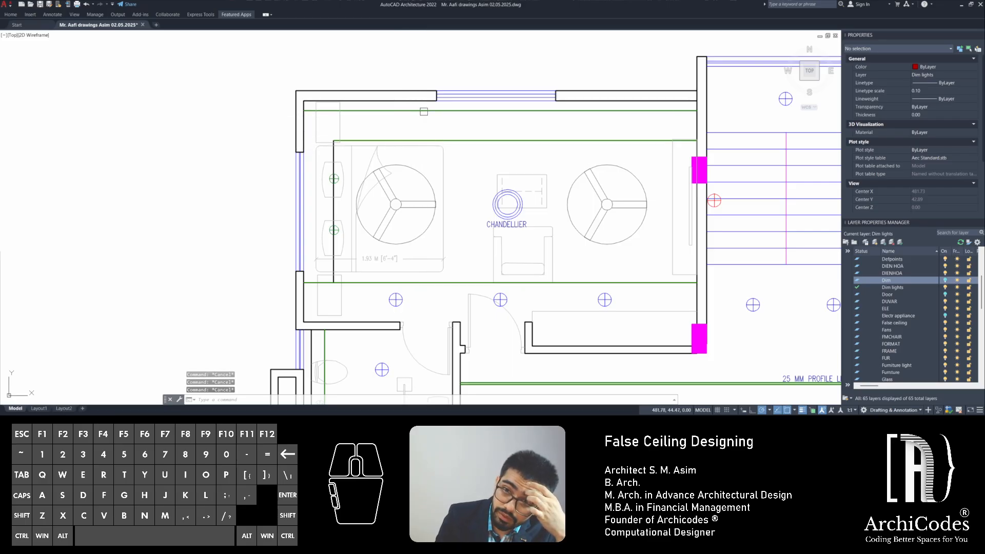
Measure the strip from the inner ceiling's upper-left corner up to the top wall's inner face
text(d)
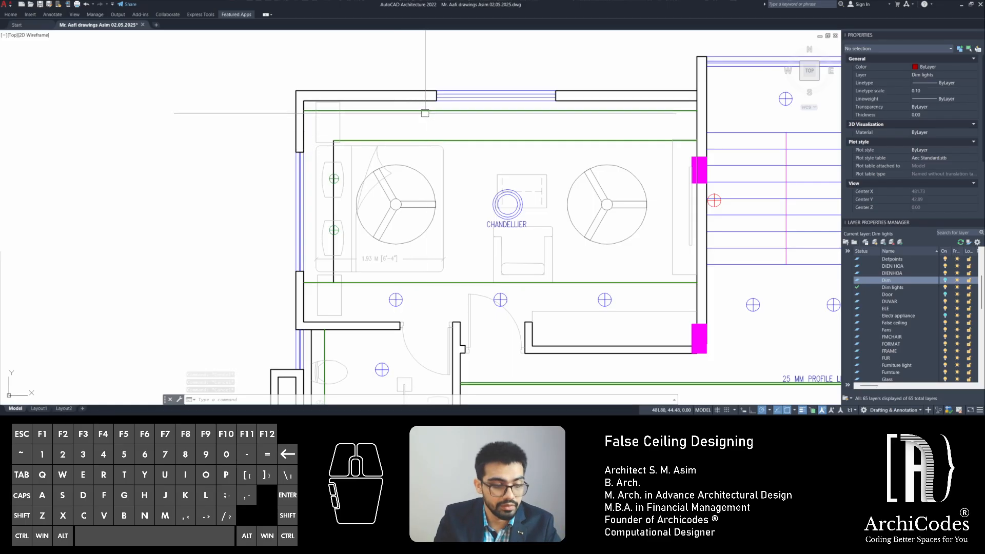
key(Return)
scroll(364, 112, up, 2)
click(315, 157)
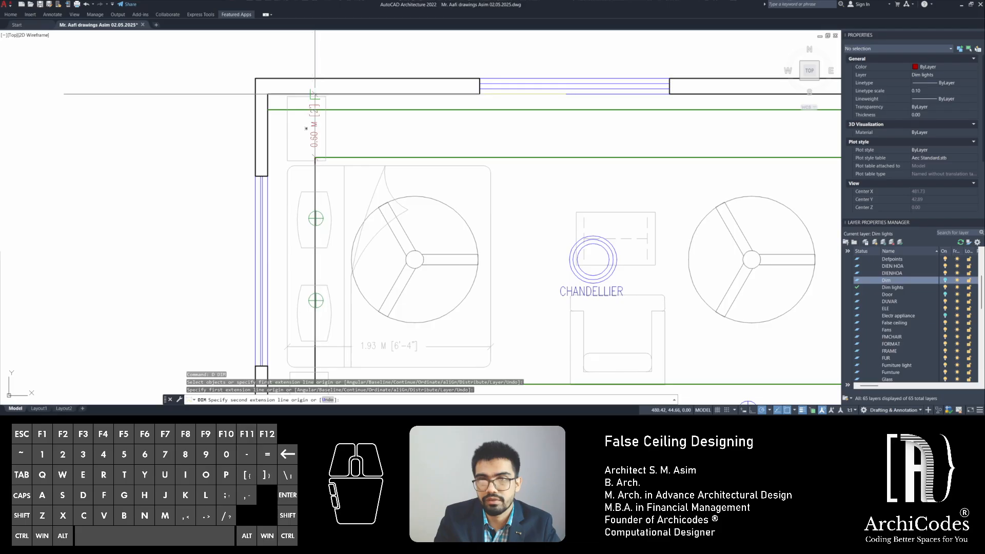
key(Escape)
key(Escape)
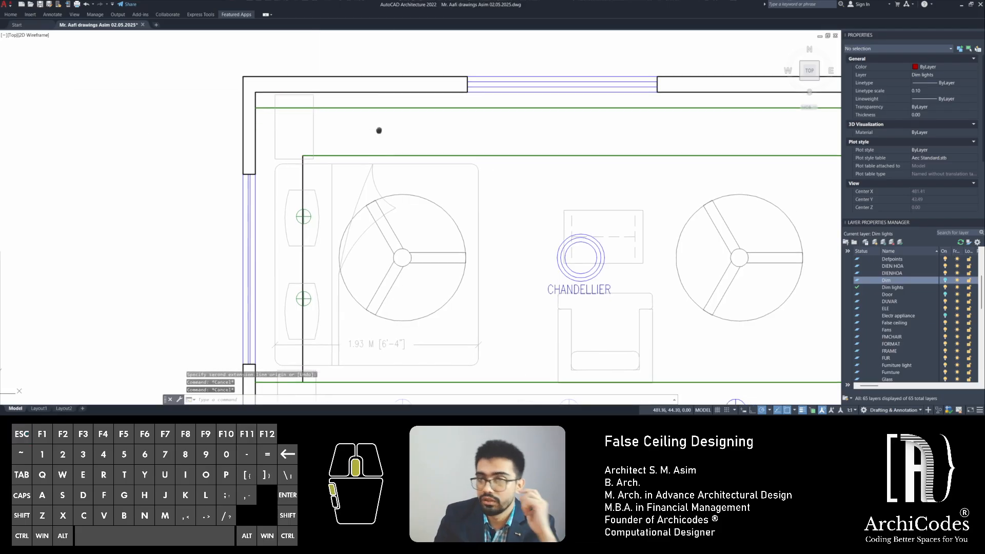
middle_drag(393, 131, 329, 116)
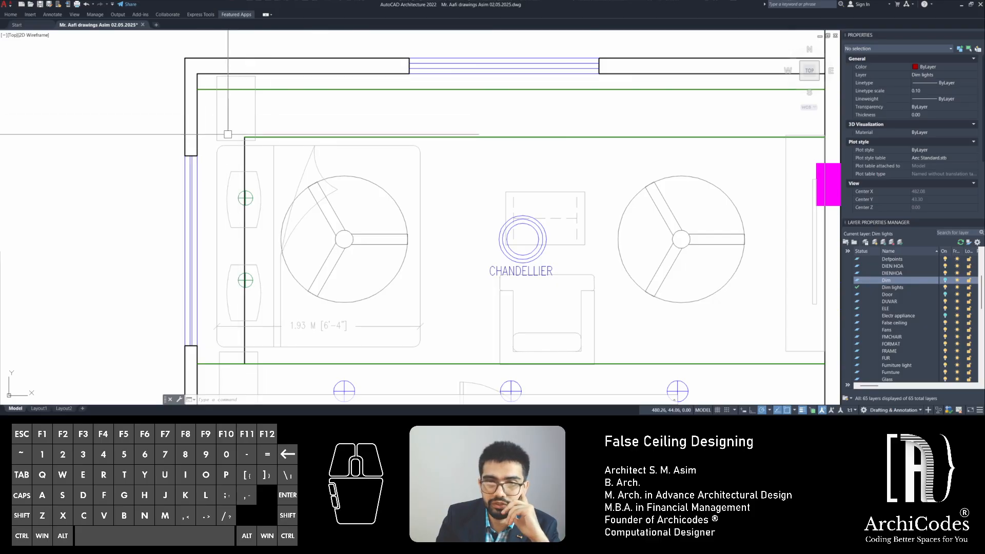
middle_drag(221, 228, 227, 131)
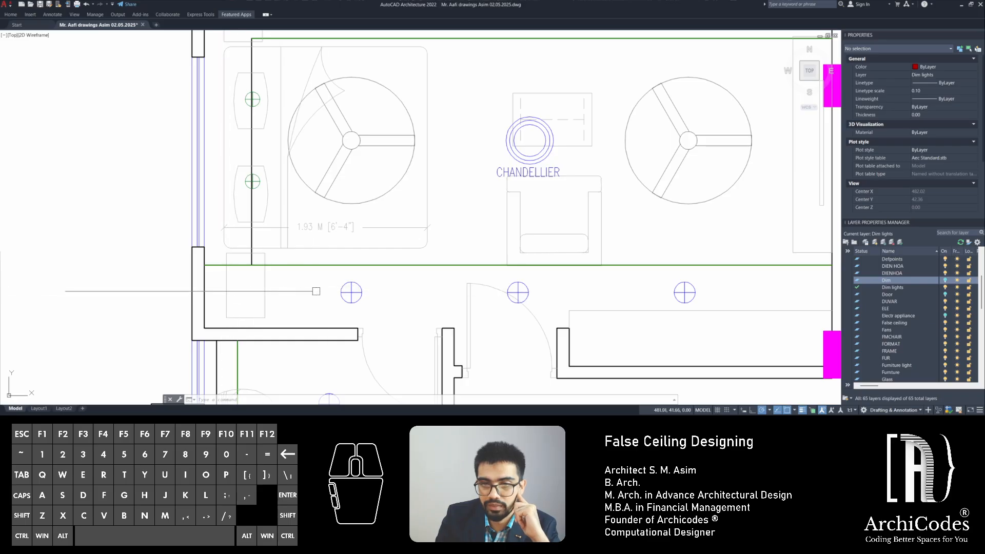
scroll(316, 291, down, 3)
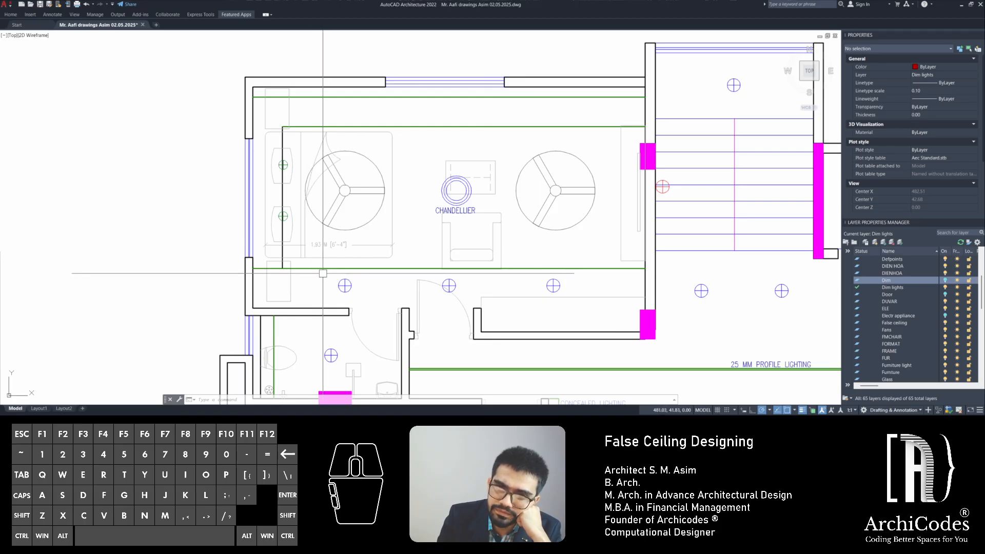
middle_drag(316, 270, 305, 269)
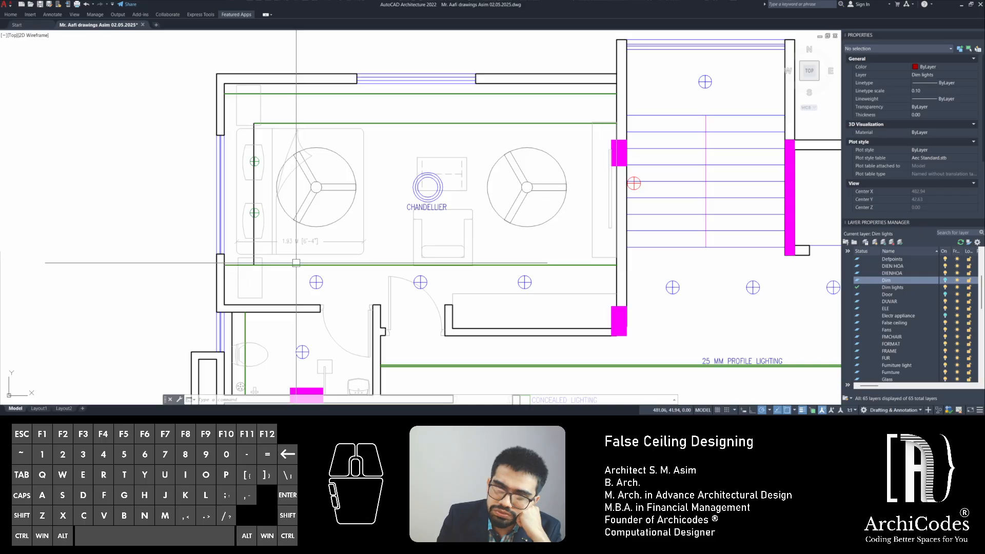
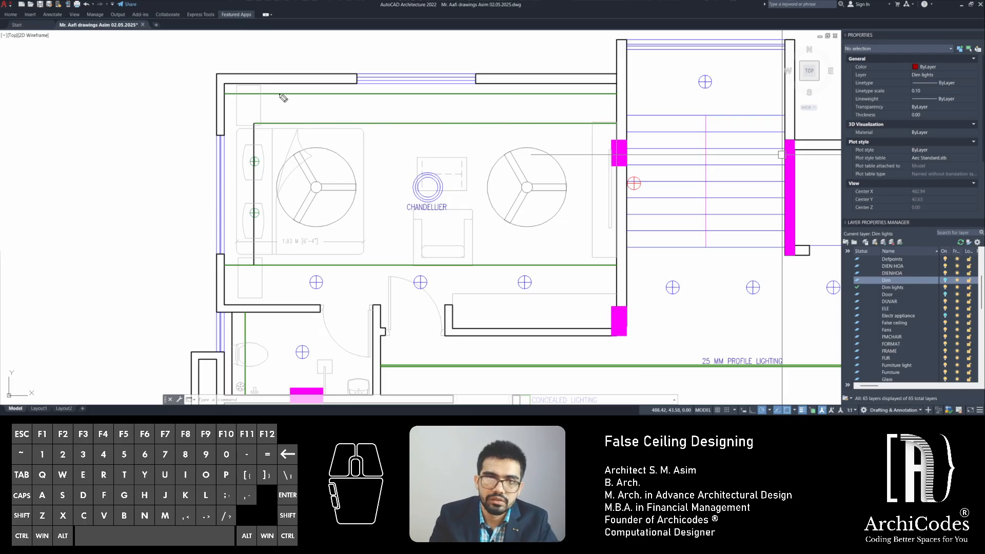
Mark an inward arrow at the inner ceiling's left edge and a pen line along the bedroom's left wall
click(251, 138)
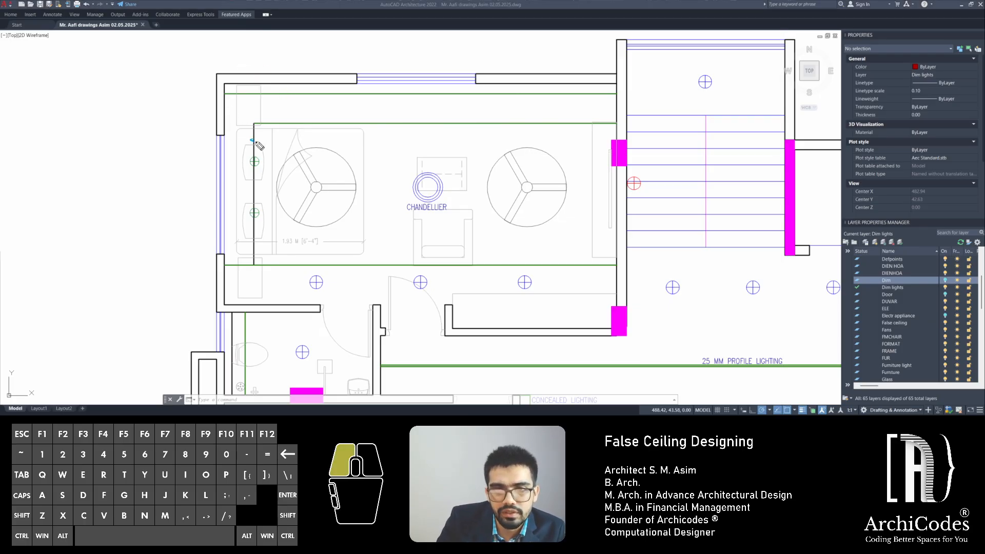
drag(287, 146, 288, 145)
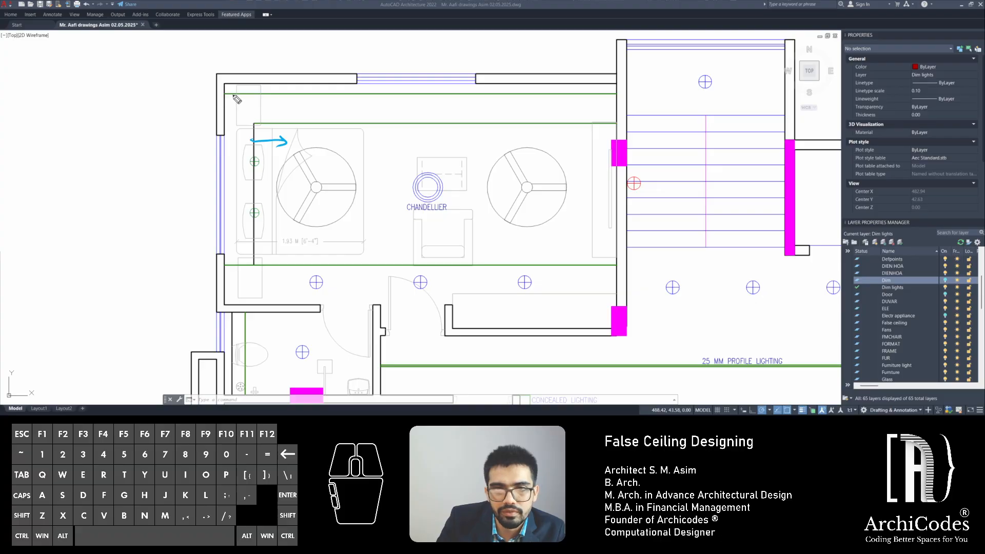
drag(233, 97, 234, 103)
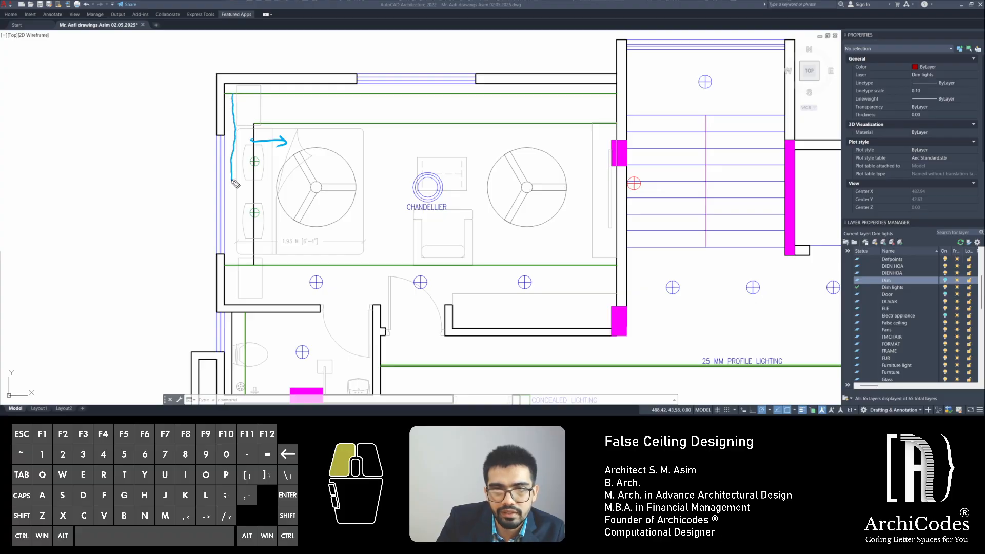
drag(236, 234, 233, 300)
drag(230, 252, 235, 299)
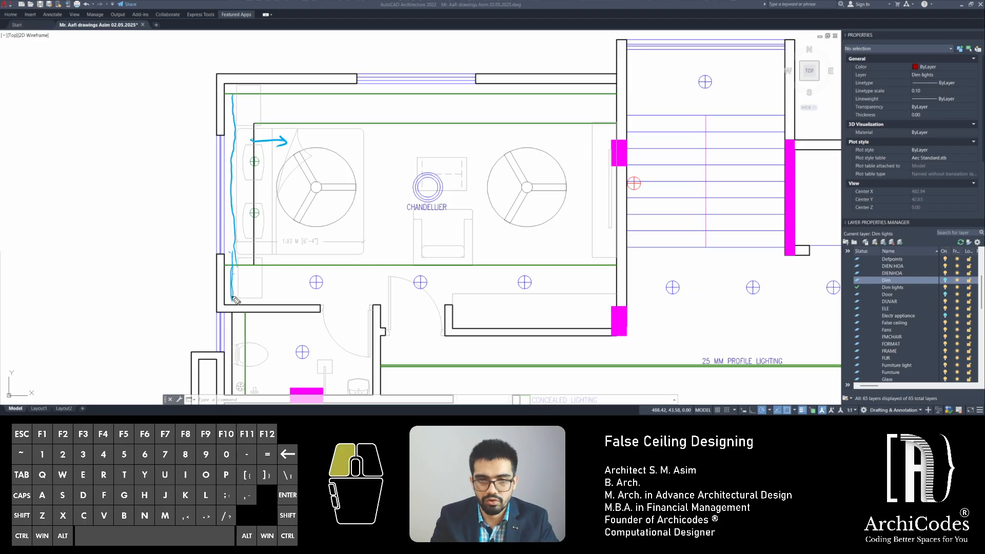
Mark pen lines along the bedroom's bottom wall and through the lower and upper ceiling strips
mouse_move(365, 296)
mouse_down()
mouse_move(377, 301)
mouse_move(241, 302)
mouse_move(374, 301)
mouse_up()
mouse_move(295, 303)
mouse_down()
mouse_move(228, 301)
mouse_move(378, 300)
mouse_up()
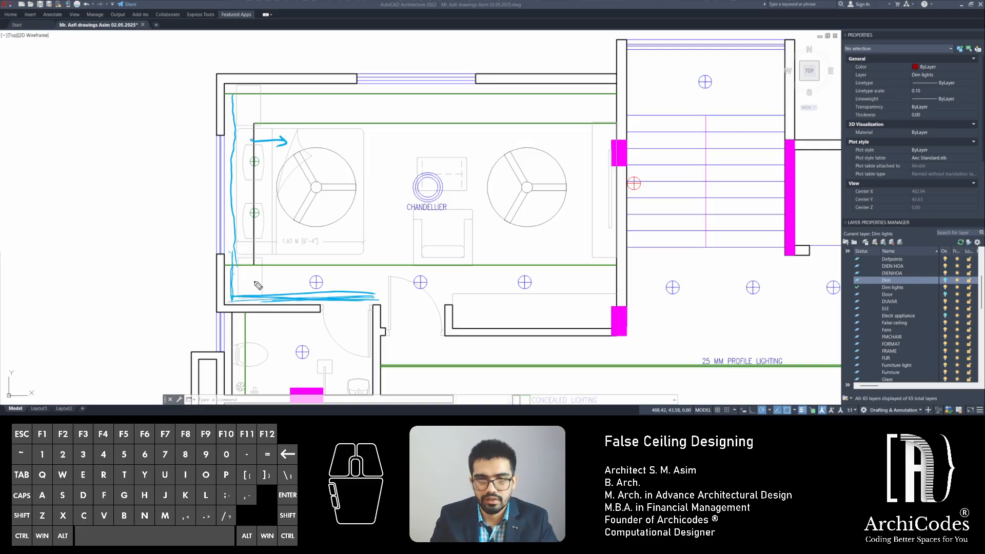
drag(249, 286, 260, 287)
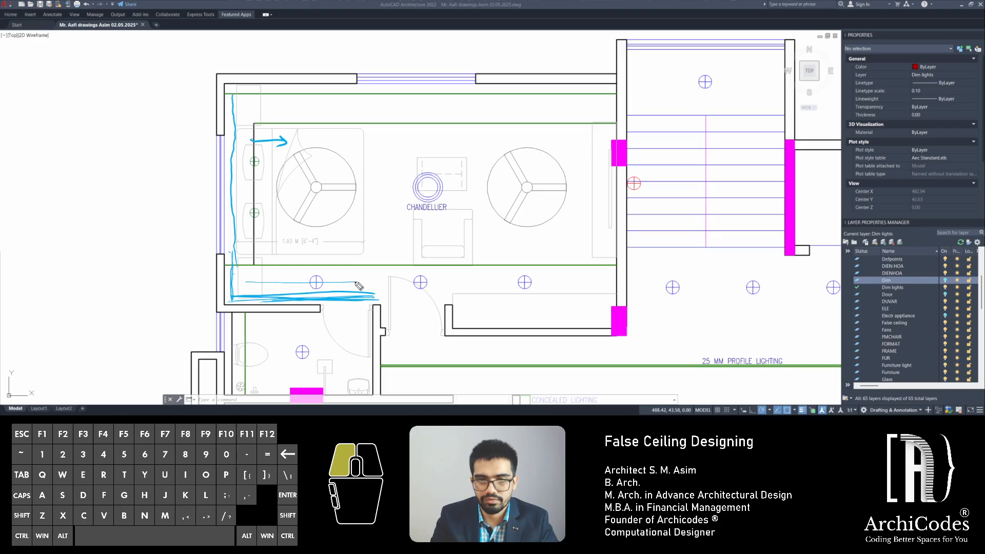
drag(568, 287, 617, 289)
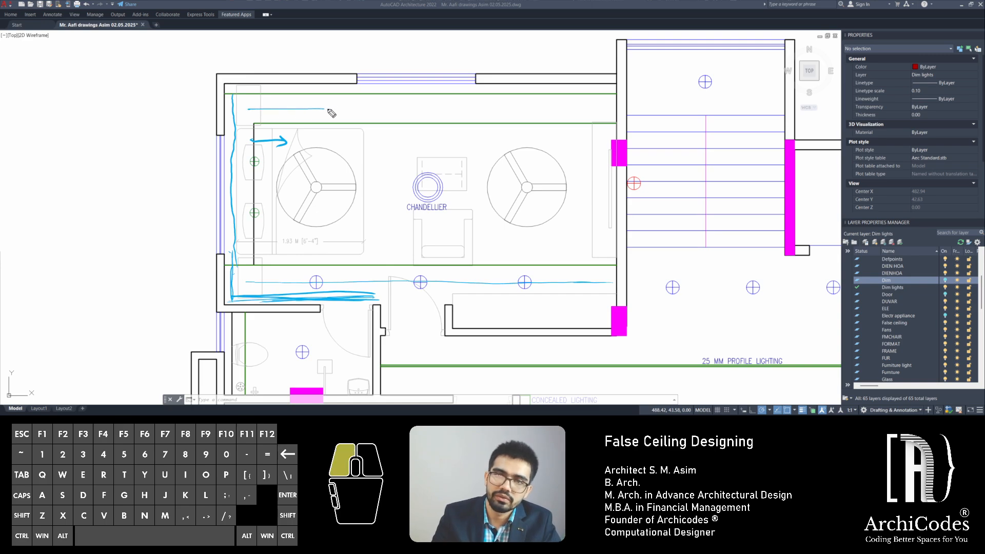
drag(531, 110, 590, 109)
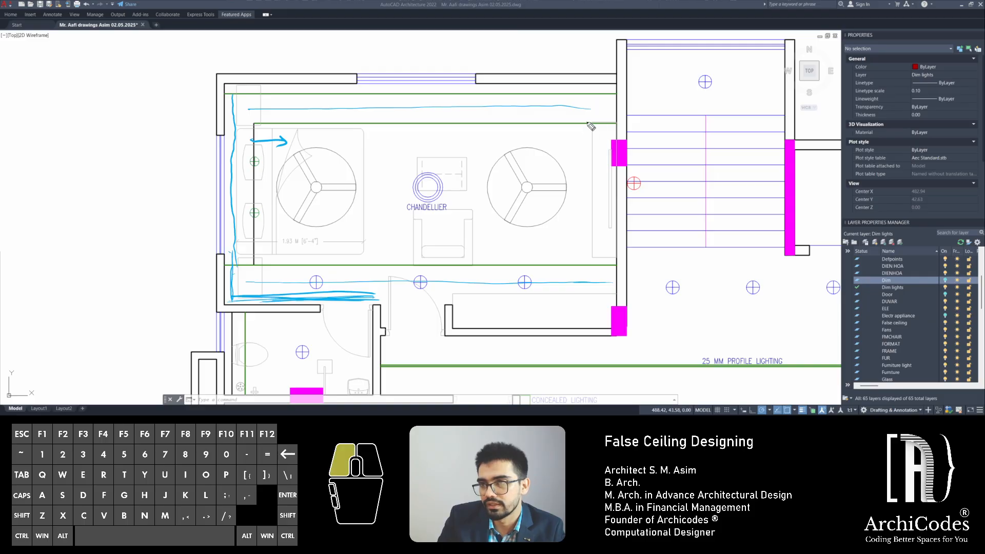
Mark a vertical pen line across the inner ceiling near the bedroom's right wall and note 1.5 beside it
mouse_move(587, 124)
mouse_down()
mouse_move(583, 149)
mouse_move(589, 123)
mouse_move(585, 137)
mouse_up()
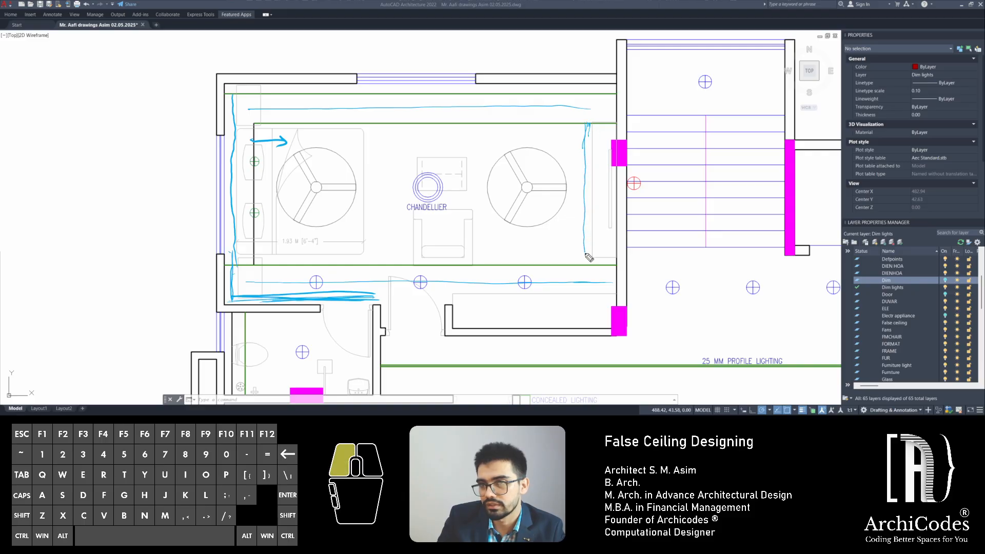
drag(587, 265, 588, 265)
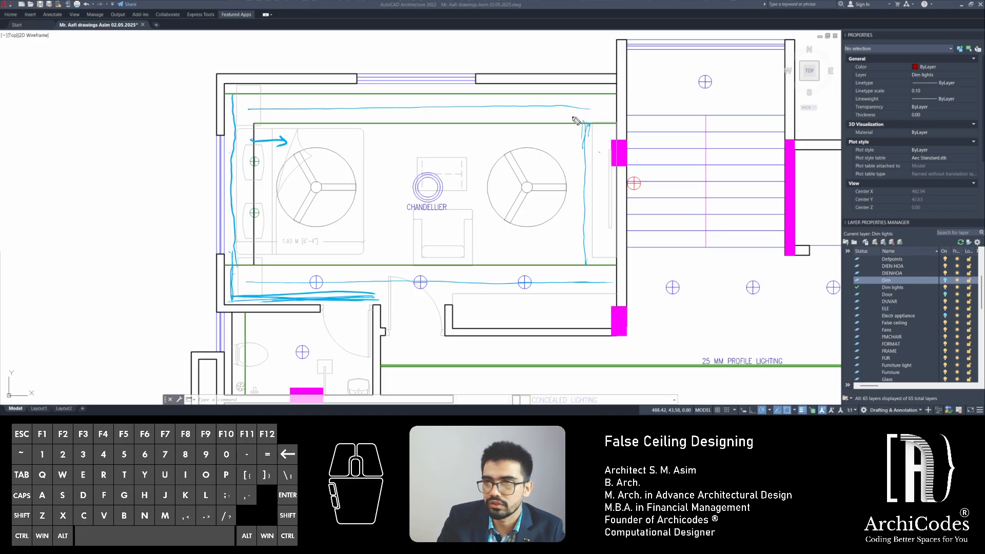
drag(583, 124, 584, 129)
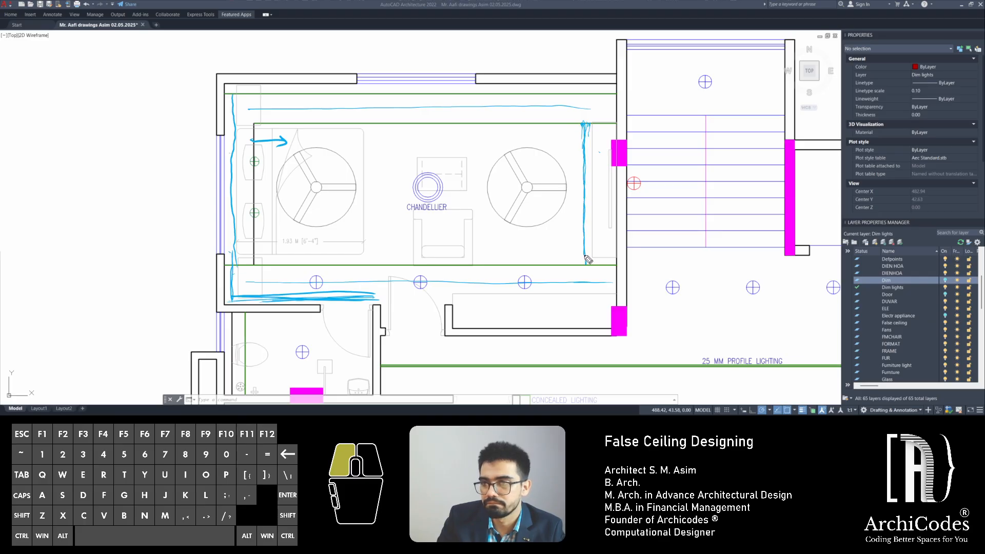
mouse_move(587, 259)
mouse_down()
mouse_move(609, 236)
mouse_move(606, 247)
mouse_up()
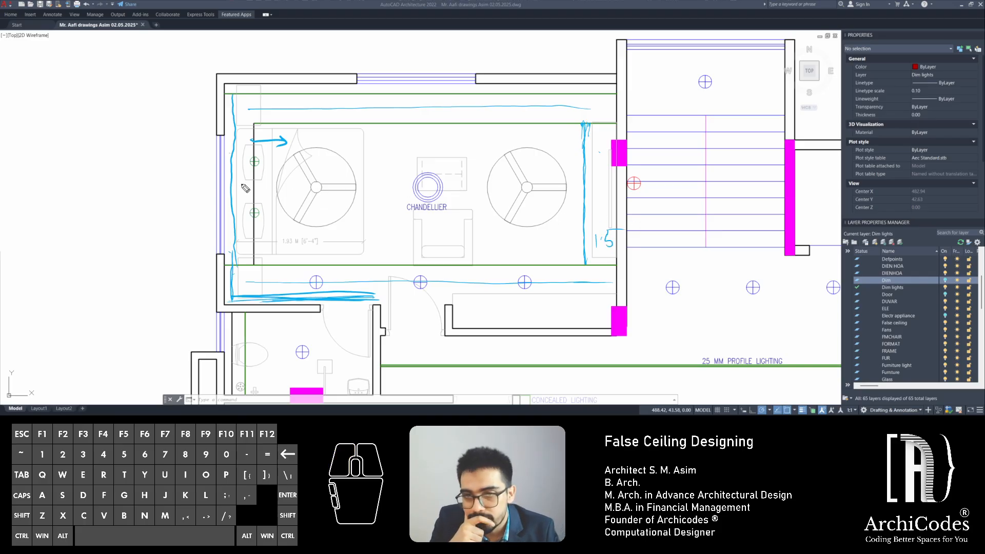
Mark the left window's middle and the bedroom's lower-right recess with pen strokes, and clear all pen markup
drag(245, 188, 255, 184)
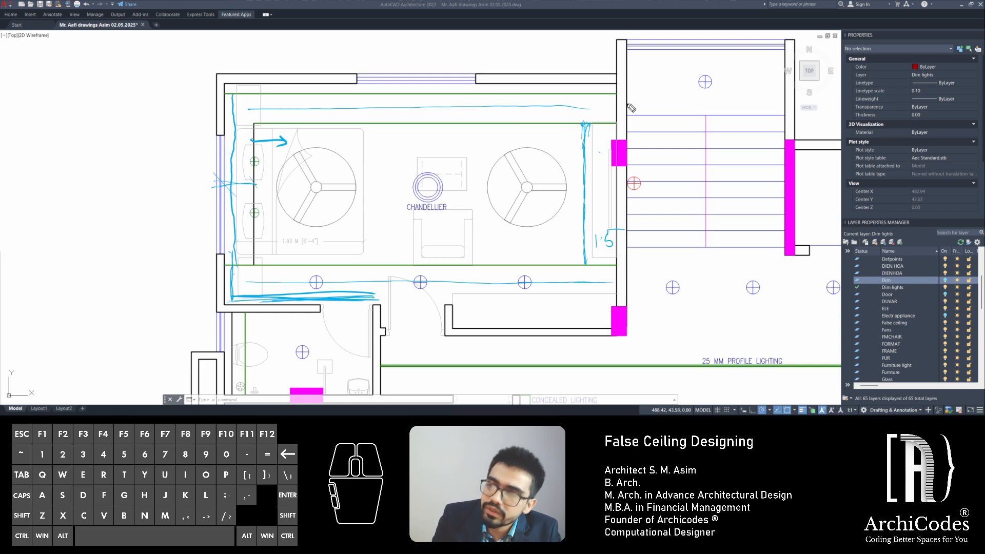
click(614, 292)
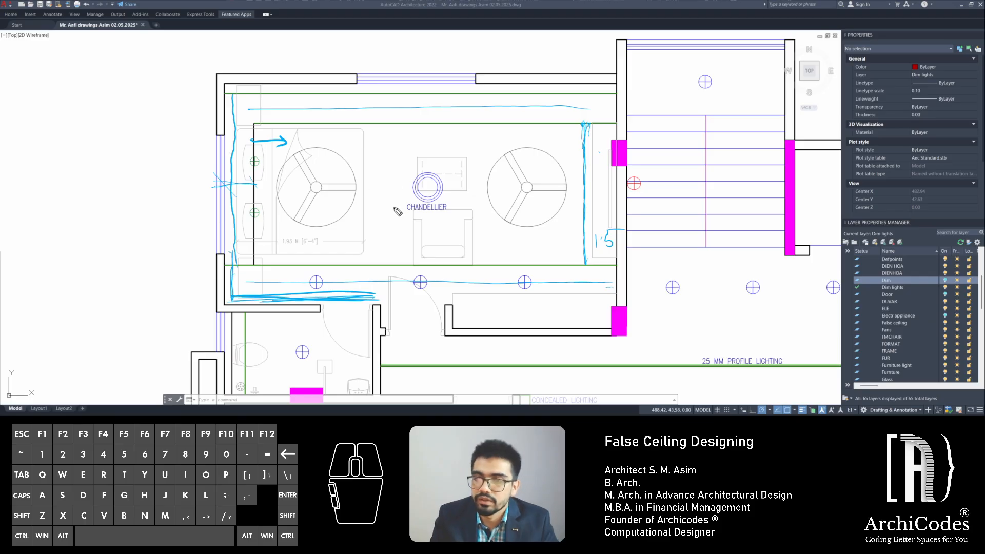
click(455, 293)
mouse_move(551, 287)
mouse_down()
mouse_move(613, 288)
mouse_move(454, 292)
mouse_up()
drag(453, 293, 502, 294)
drag(602, 299, 458, 300)
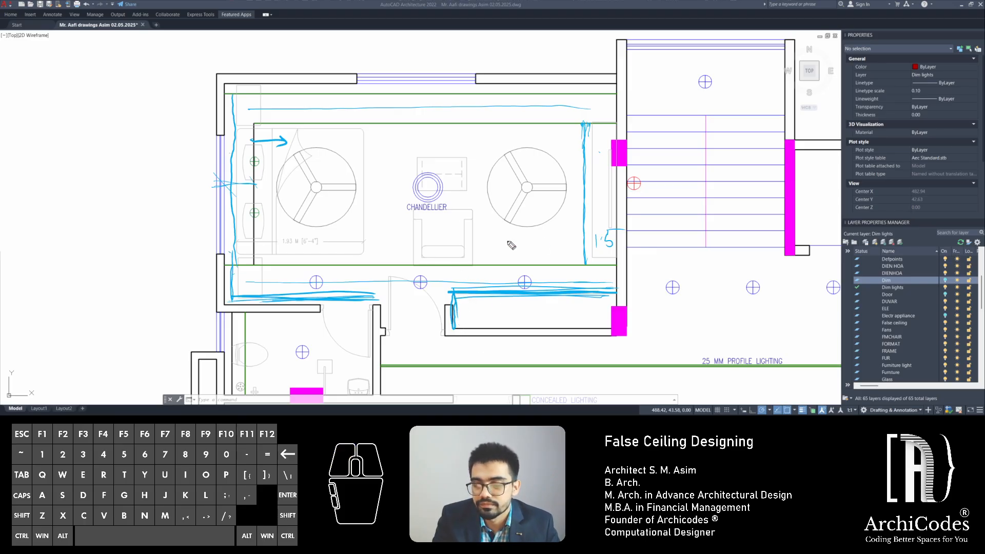
key(ctrl+shift+2)
key(ctrl+shift+7)
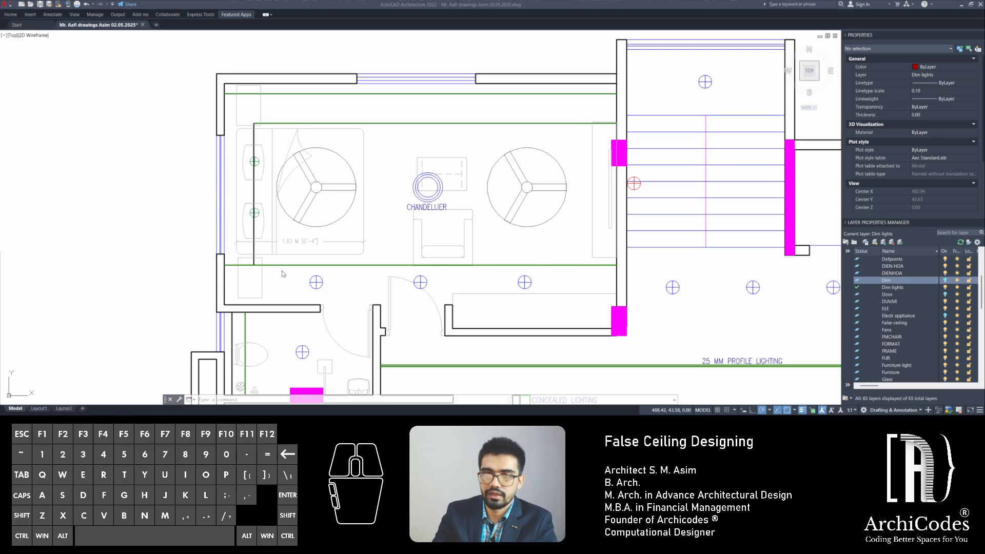
Offset the bedroom's upper-left wall face 0.15 into the room
scroll(395, 205, up, 4)
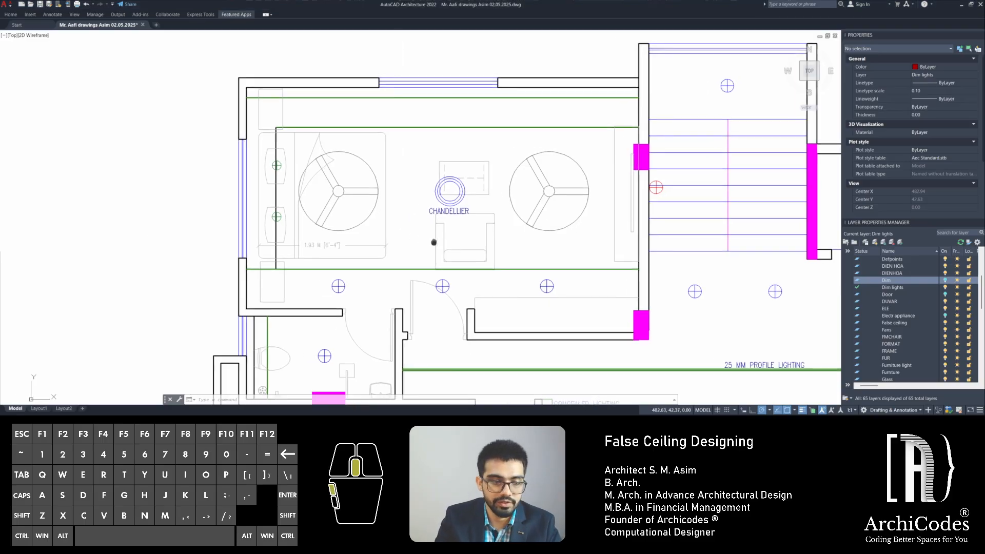
scroll(377, 216, down, 3)
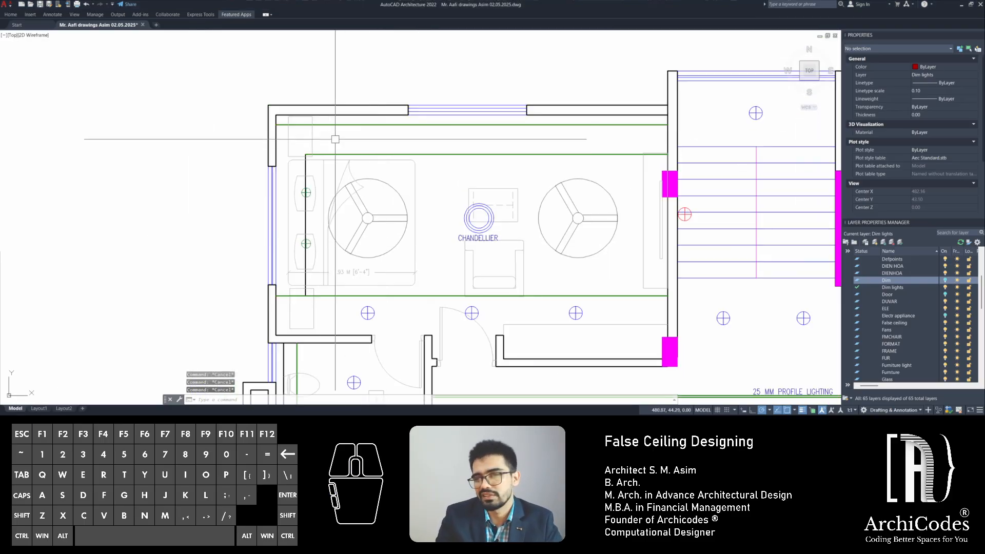
scroll(343, 177, up, 3)
middle_drag(343, 177, 334, 142)
key(Escape)
text(o)
key(Return)
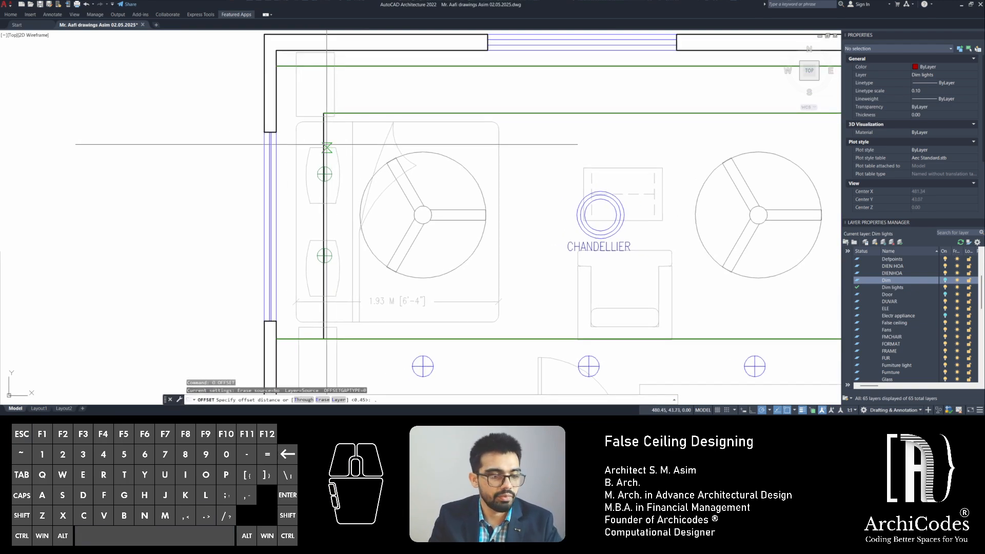
text(.15)
key(Return)
click(278, 84)
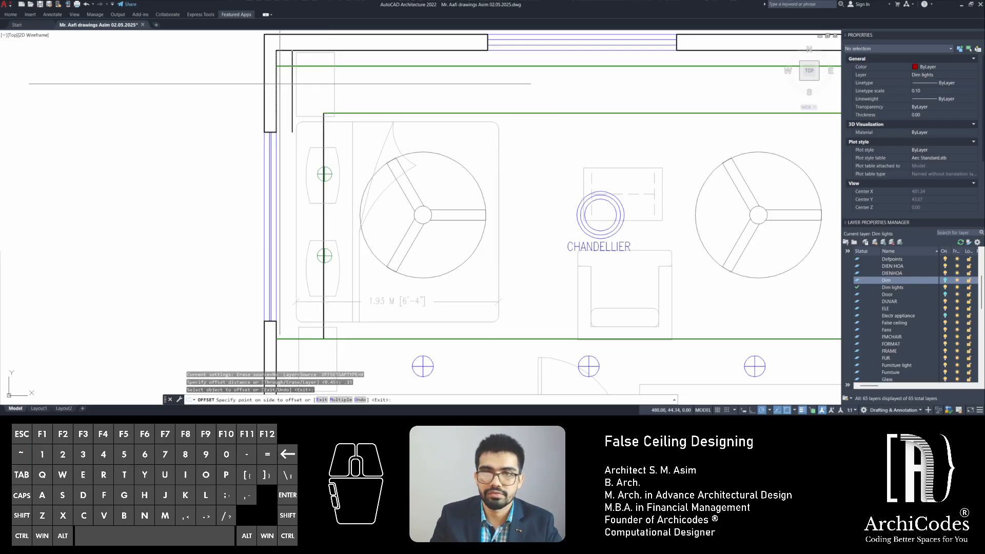
click(306, 95)
key(Escape)
key(Escape)
Extend the offset line along the left wall down to the bedroom's bottom wall
middle_drag(294, 140, 309, 91)
text(ex)
key(space)
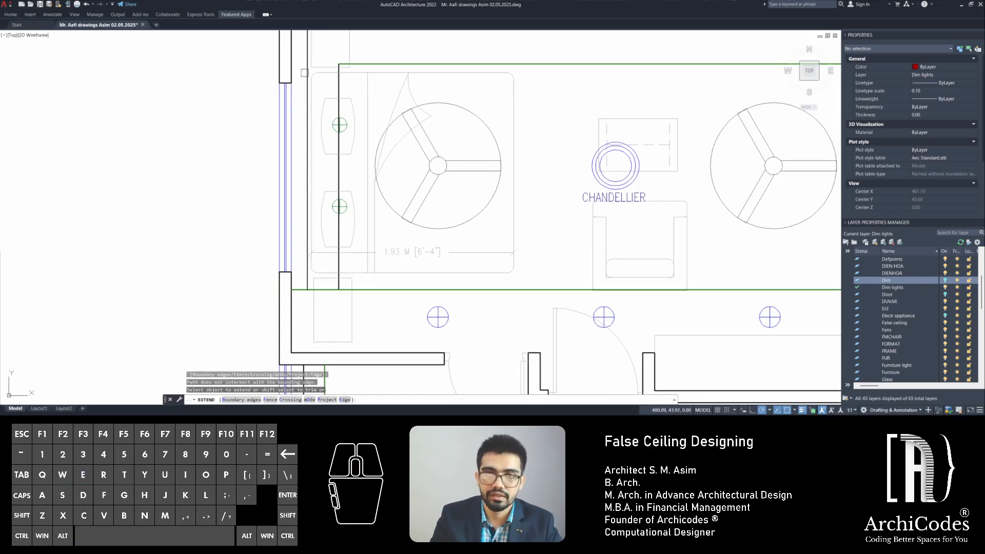
click(307, 283)
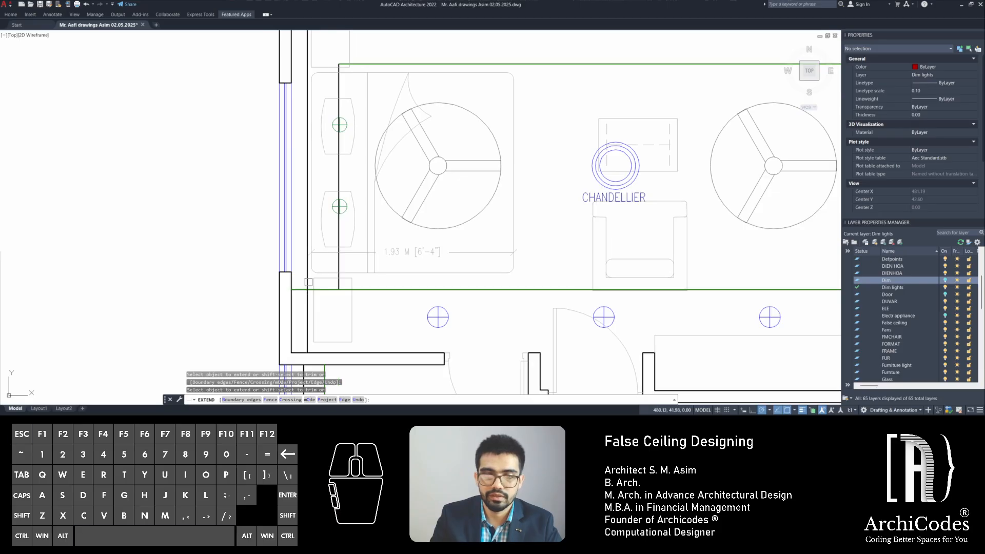
key(Escape)
key(Escape)
key(Escape)
Offset the inner face of the bedroom's bottom-left wall 0.15 upward into the room
scroll(310, 285, up, 3)
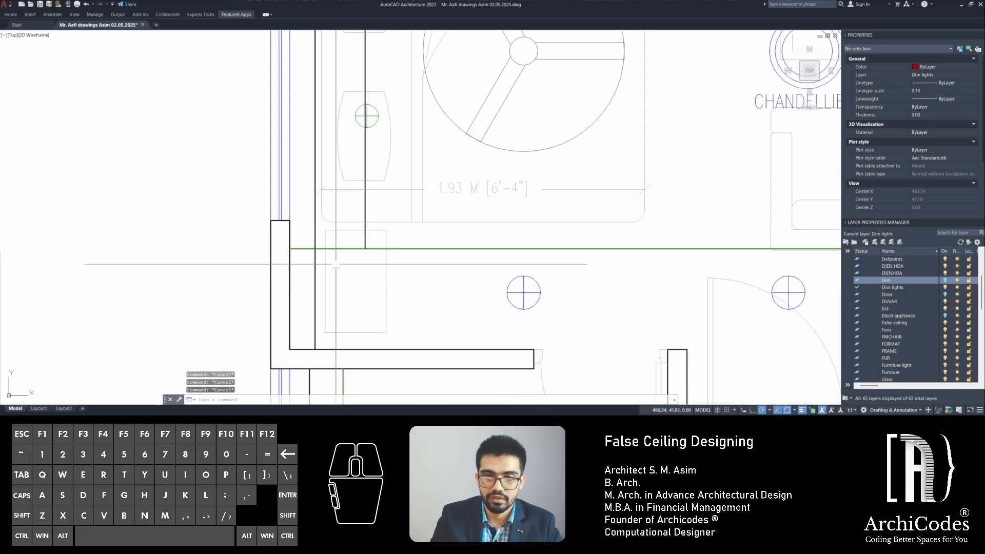
middle_drag(411, 274, 418, 262)
text(o)
key(Return)
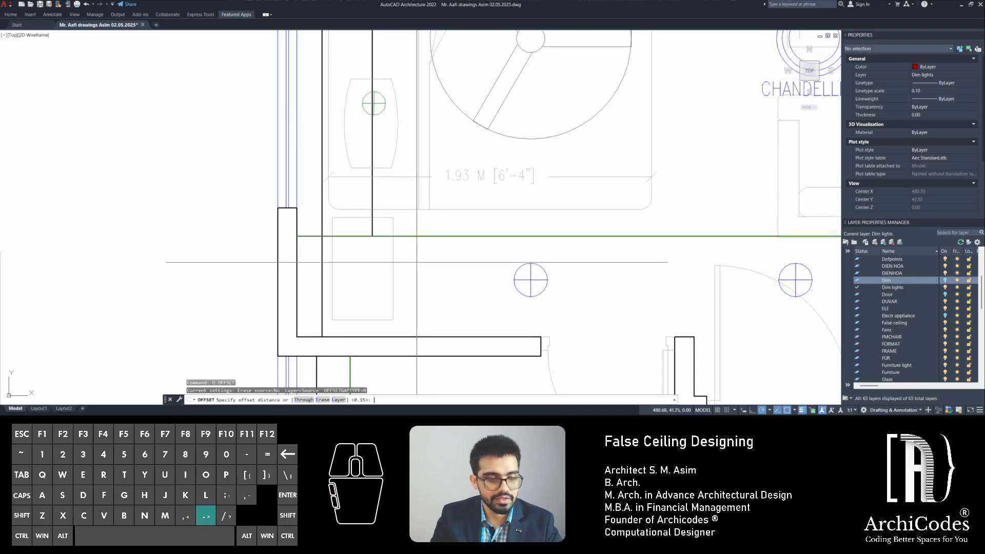
text(.15)
key(Return)
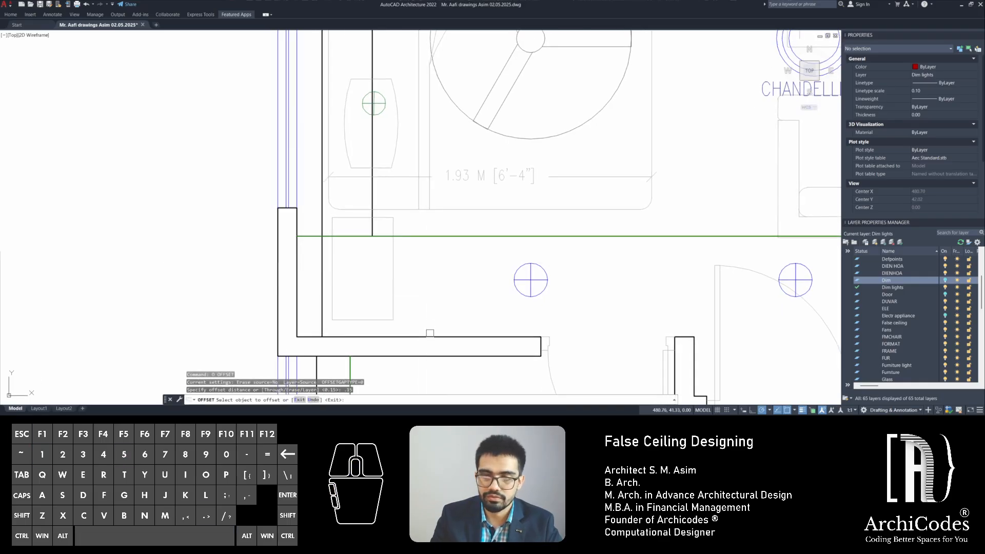
click(430, 336)
click(433, 297)
key(Escape)
Fillet the left and bottom offset lines into a sharp corner at the bedroom's lower-left corner
scroll(245, 349, up, 2)
text(f)
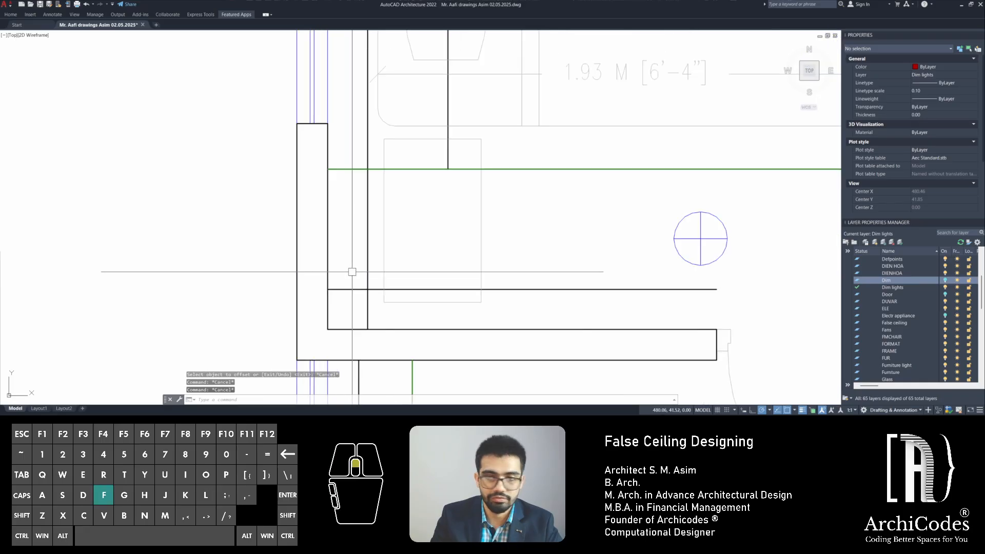
key(Return)
click(373, 289)
click(367, 272)
scroll(420, 275, down, 2)
key(space)
middle_drag(452, 278, 339, 279)
key(Escape)
key(Escape)
key(Escape)
scroll(528, 305, up, 1)
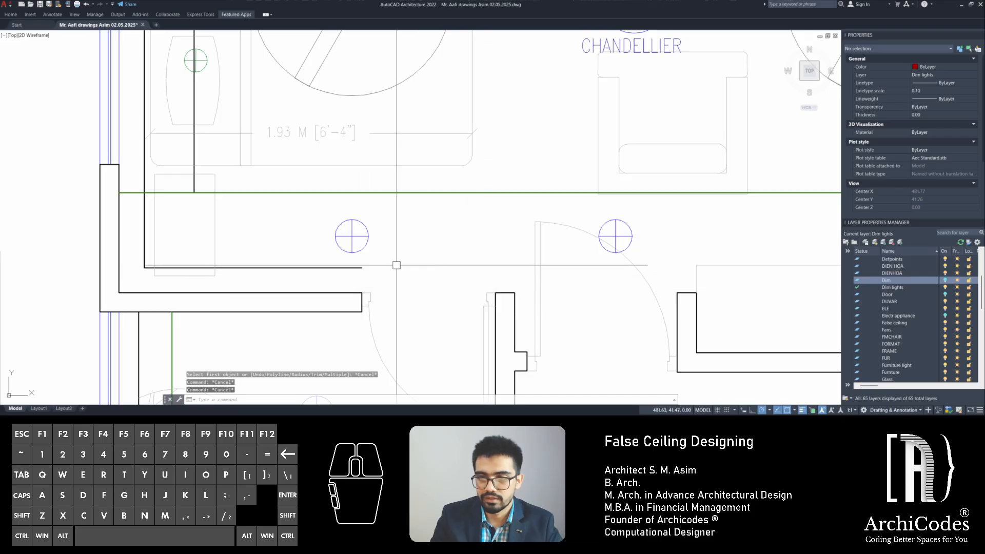
Fillet the bottom offset line to the wall face beyond the bathroom door, and trim the vertical piece running down along that wall
key(space)
click(369, 266)
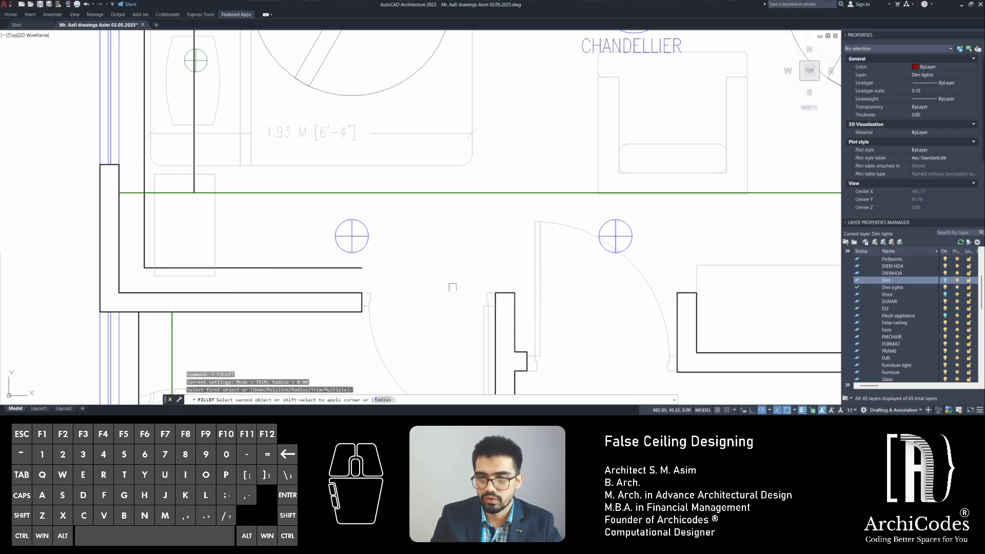
click(516, 296)
scroll(593, 298, up, 2)
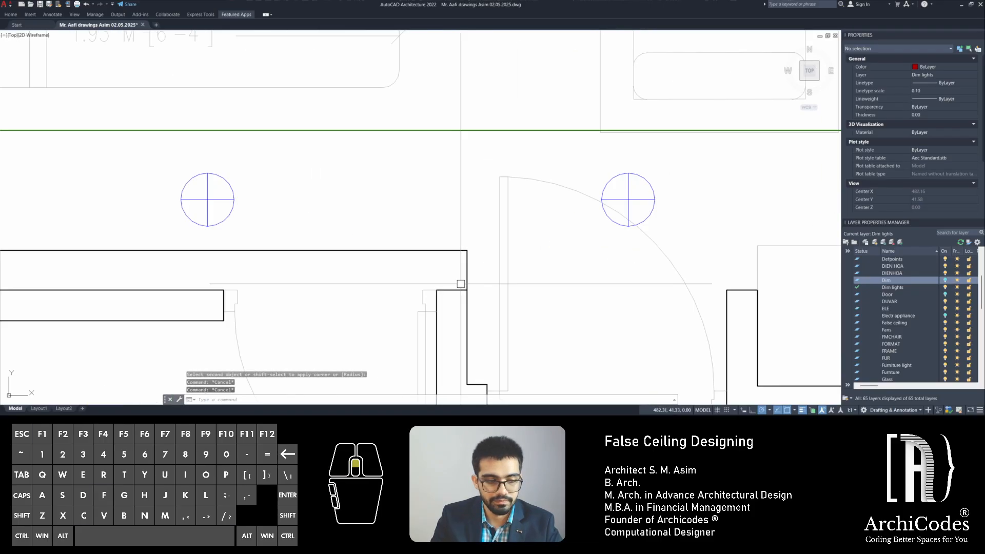
text(tr)
key(space)
click(467, 272)
key(Escape)
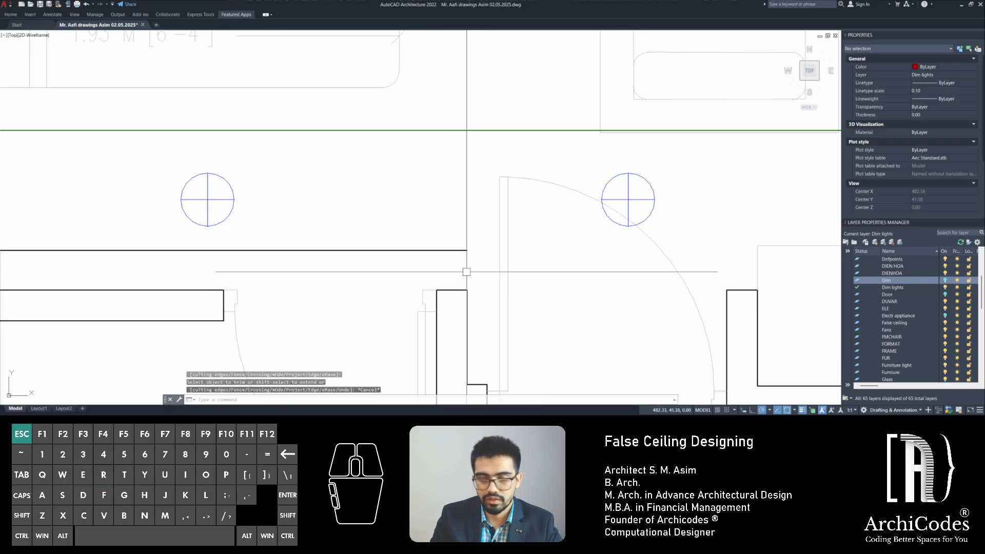
Draw a short vertical line from the bottom offset line's end down to the corner of the wall beside the bathroom door
text(l)
key(space)
click(467, 250)
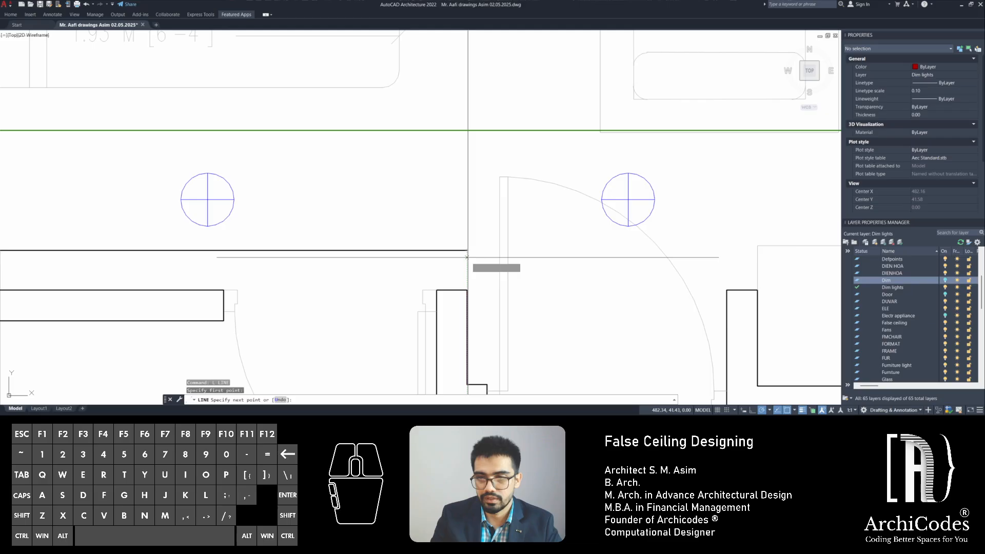
click(467, 289)
key(Escape)
key(space)
key(Escape)
middle_drag(459, 235, 463, 242)
Match the green false ceiling line's properties onto the new offset outline along the bedroom's bottom and left walls
text(ma)
key(space)
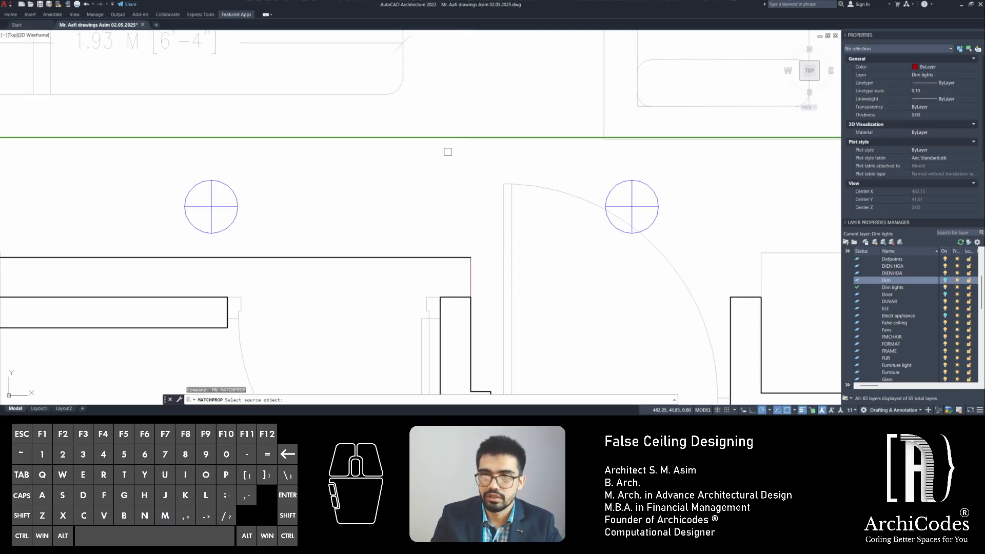
click(438, 137)
click(482, 246)
click(446, 269)
mouse_move(221, 230)
middle_down()
mouse_move(531, 251)
mouse_move(650, 303)
middle_up()
key(Escape)
key(Escape)
Stretch the left end of the lower inner ceiling line back to the inner vertical line beside the bed
middle_drag(329, 210, 318, 250)
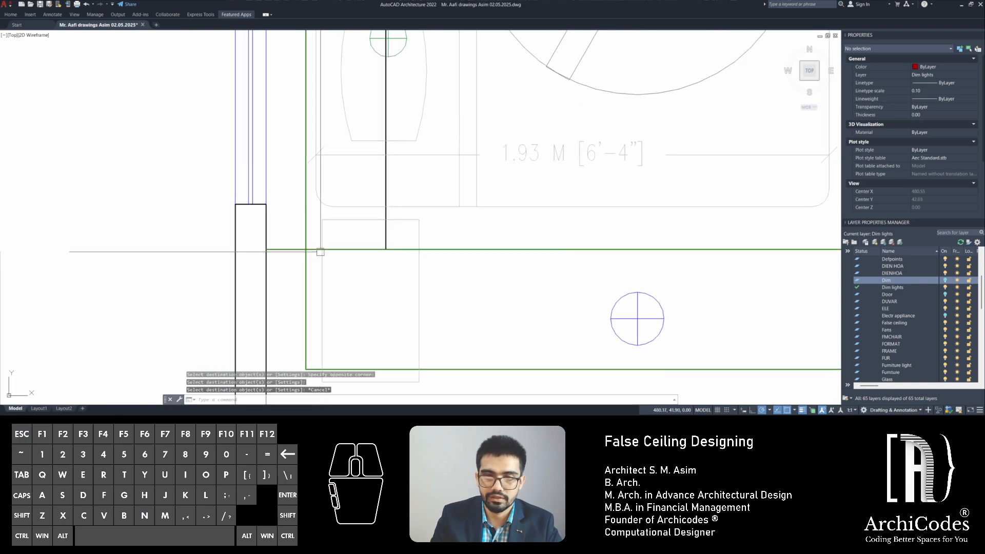
click(280, 249)
click(266, 249)
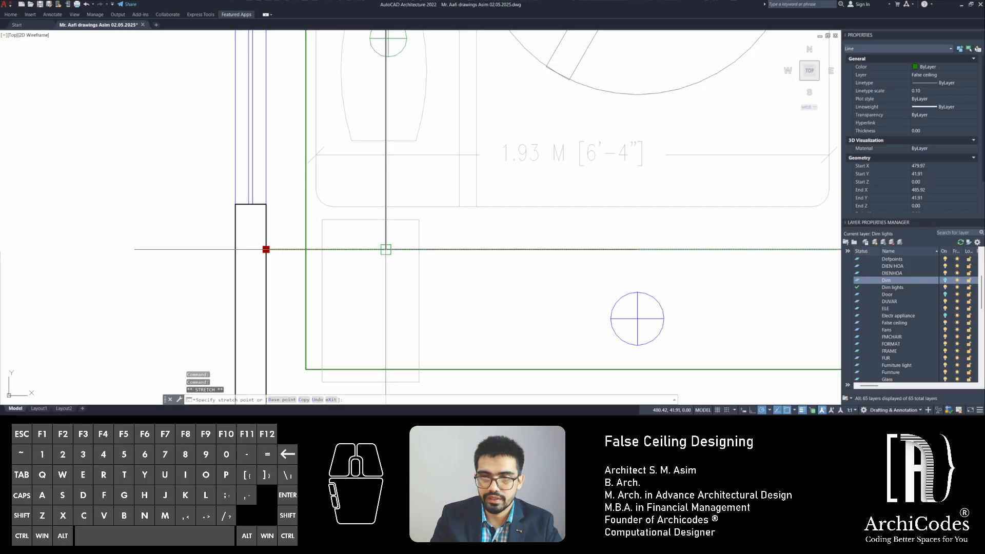
click(385, 249)
key(Escape)
key(Escape)
scroll(400, 256, down, 4)
middle_drag(578, 246, 475, 330)
key(Escape)
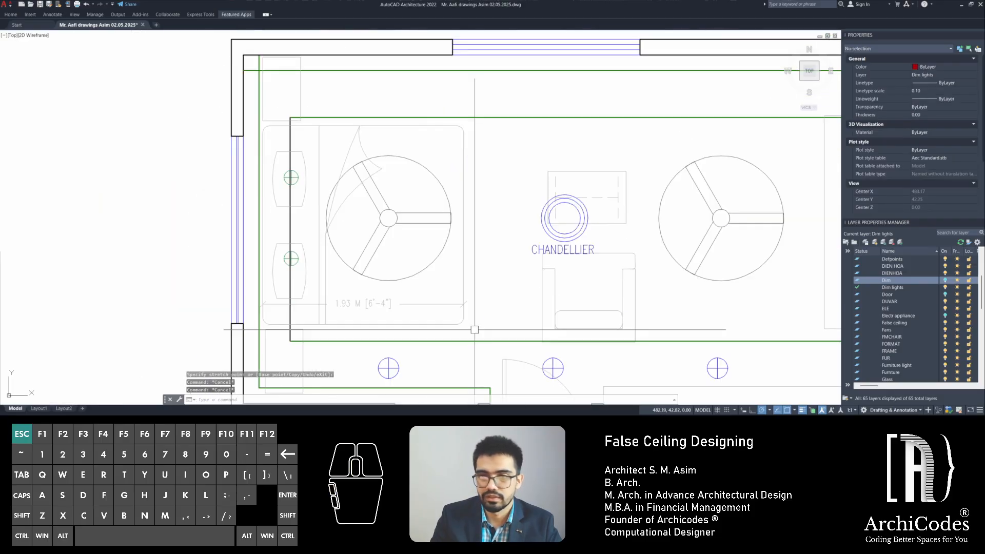
Match the green ceiling line's properties onto the inner vertical line at the bed's headboard side
middle_drag(307, 284, 347, 273)
text(MA)
key(space)
scroll(335, 105, up, 2)
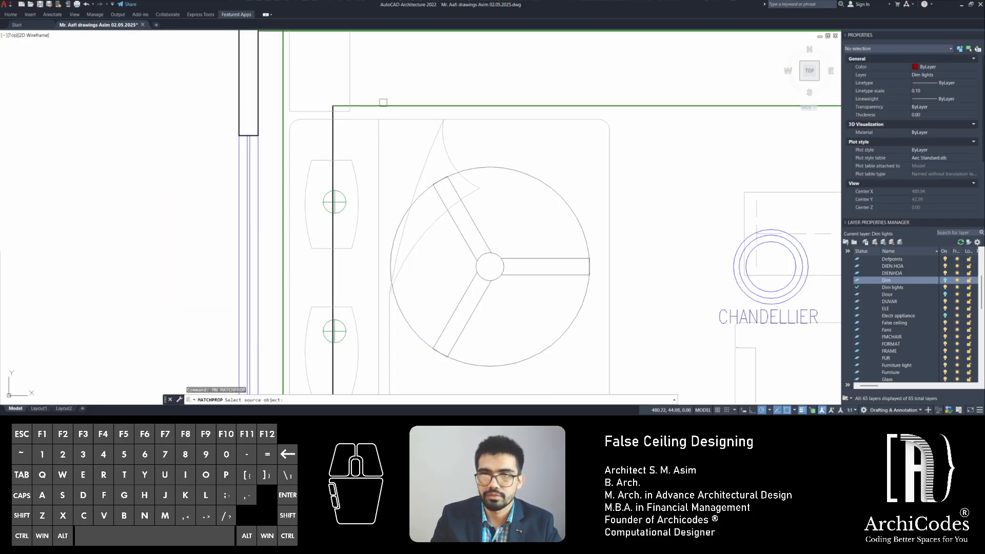
click(384, 106)
key(Escape)
scroll(347, 281, down, 2)
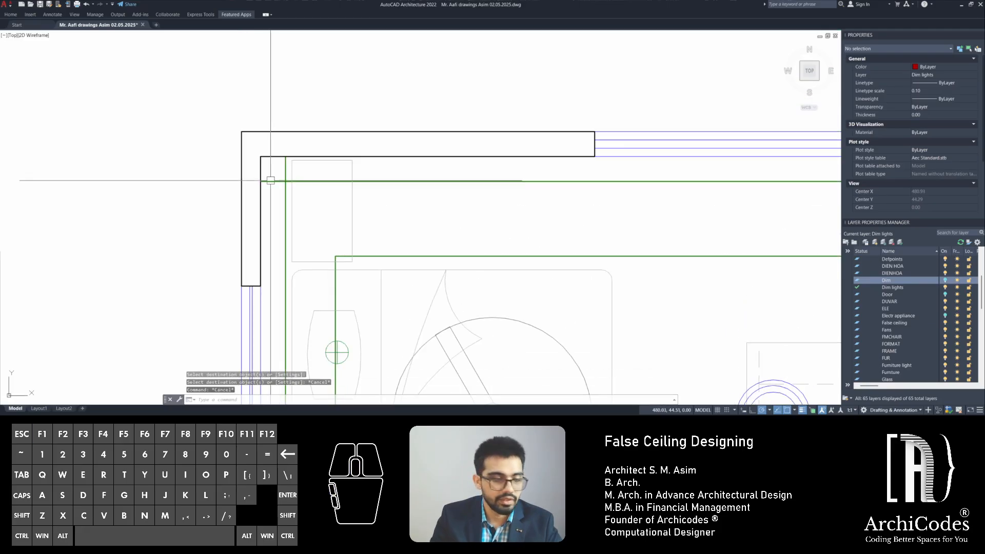
Fillet the top and left outer ceiling lines into a sharp corner at the bedroom's upper-left corner
scroll(285, 198, up, 3)
text(F)
key(space)
key(Escape)
key(Escape)
scroll(329, 215, down, 4)
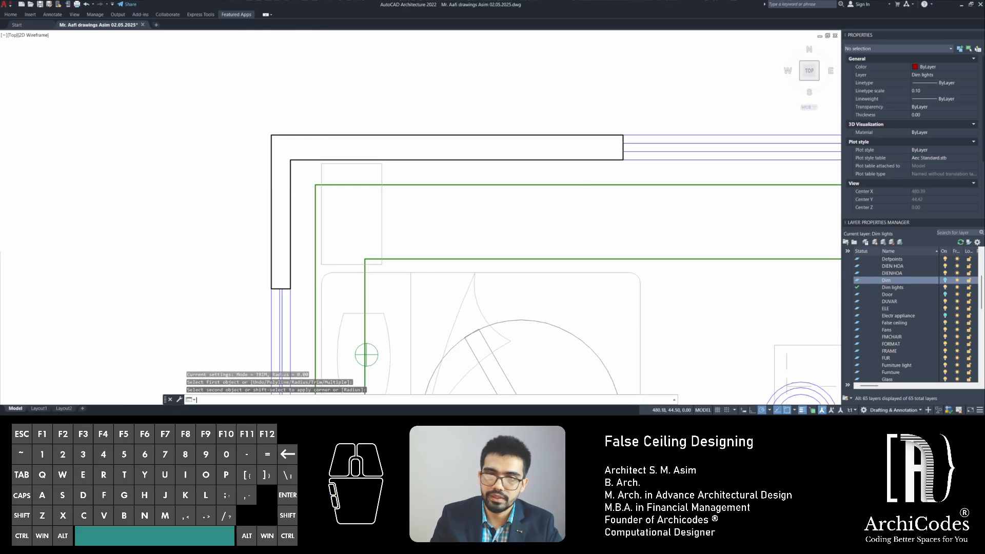
middle_drag(363, 290, 381, 268)
scroll(451, 207, down, 2)
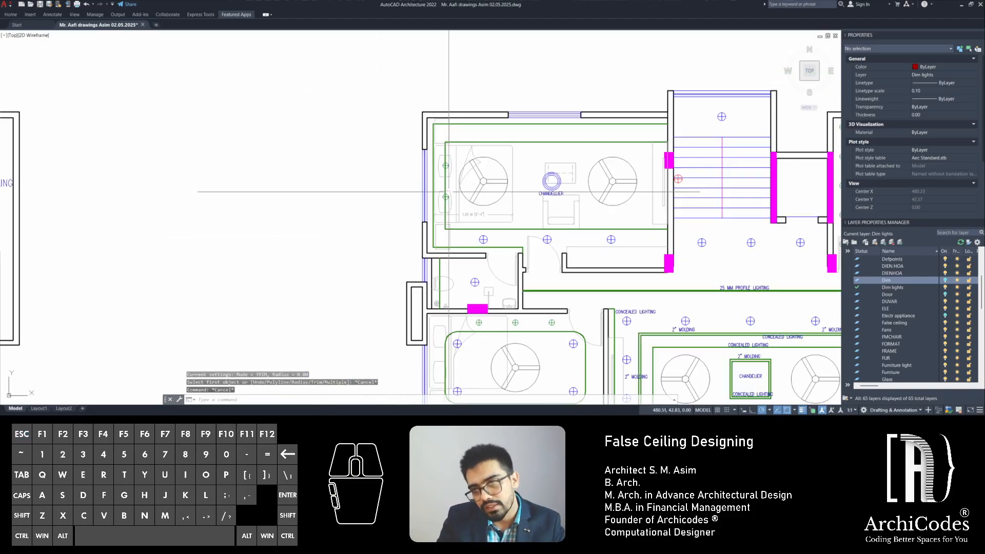
Move the bed to the right so its headboard edge sits on the inner vertical ceiling line
key(Escape)
key(Escape)
scroll(451, 207, up, 3)
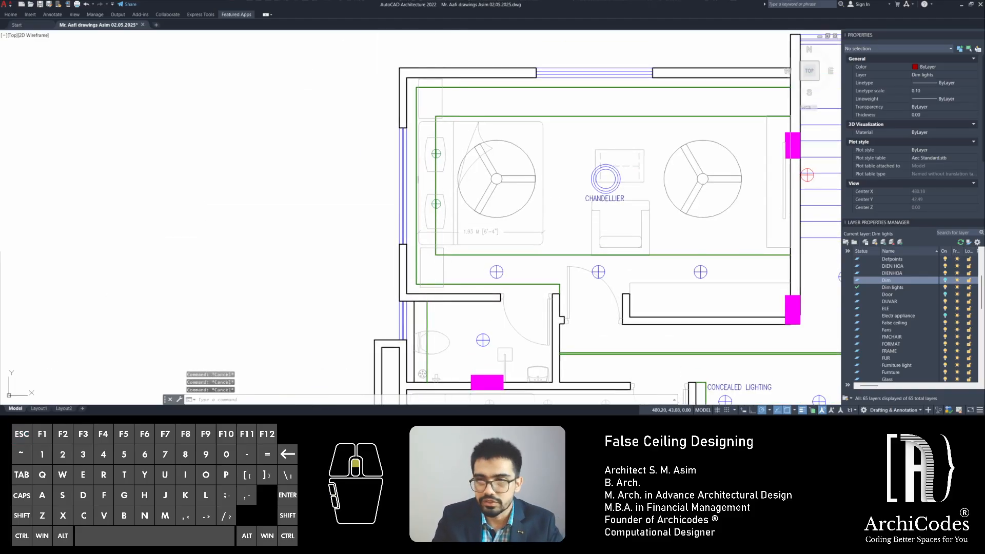
click(419, 178)
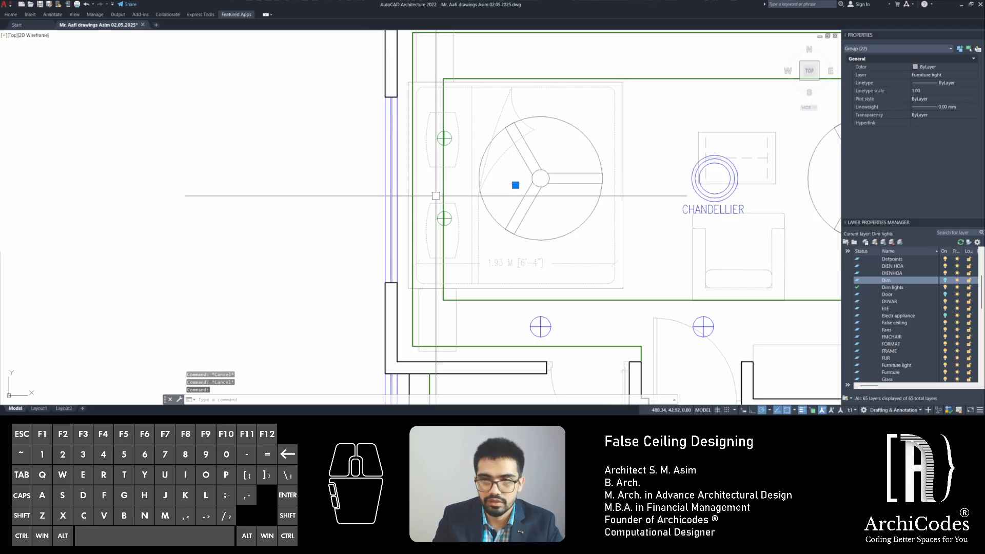
text(m)
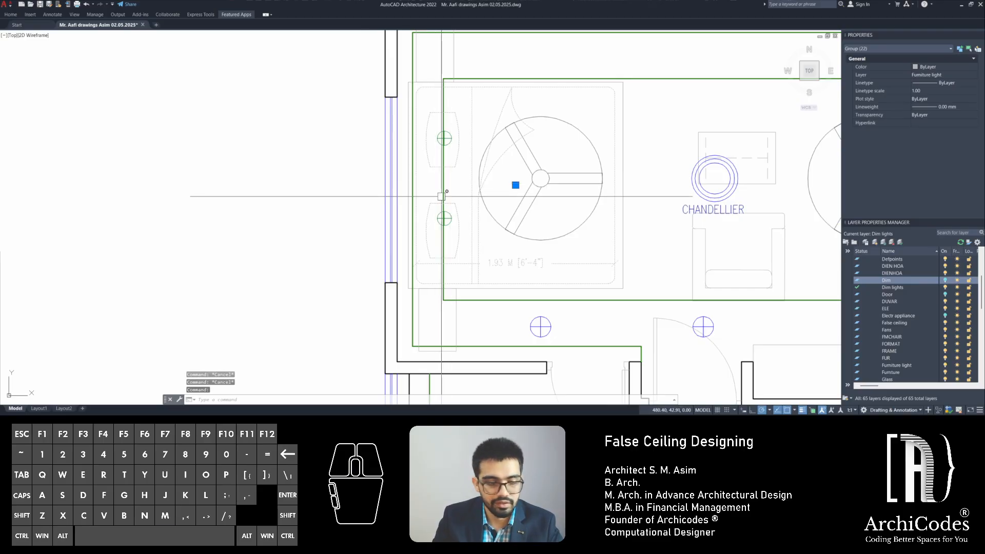
key(space)
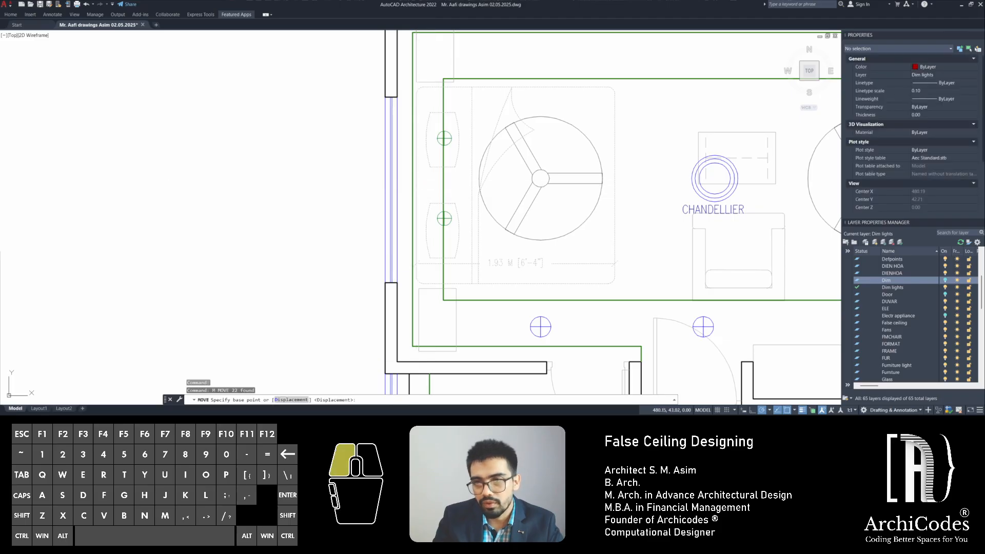
click(416, 184)
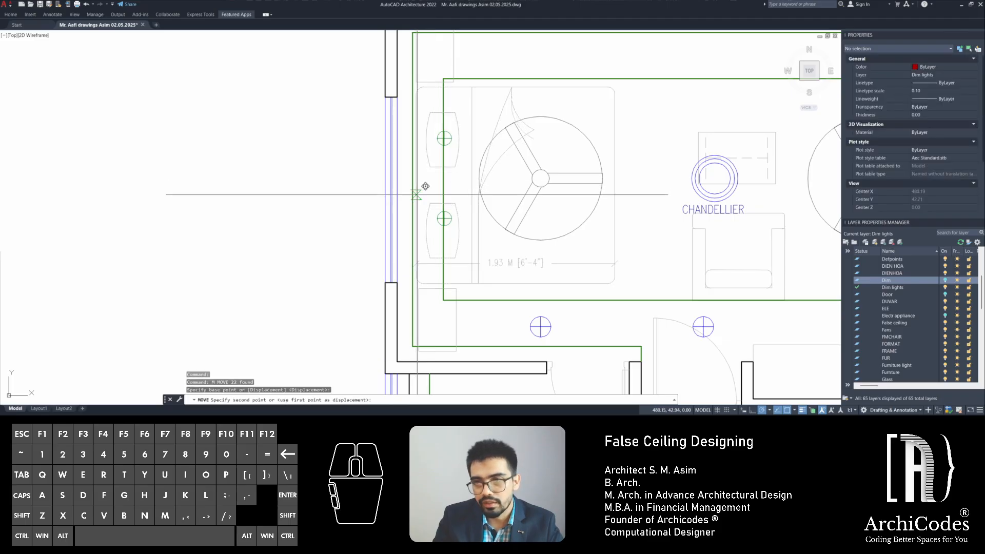
click(443, 190)
key(Escape)
key(Escape)
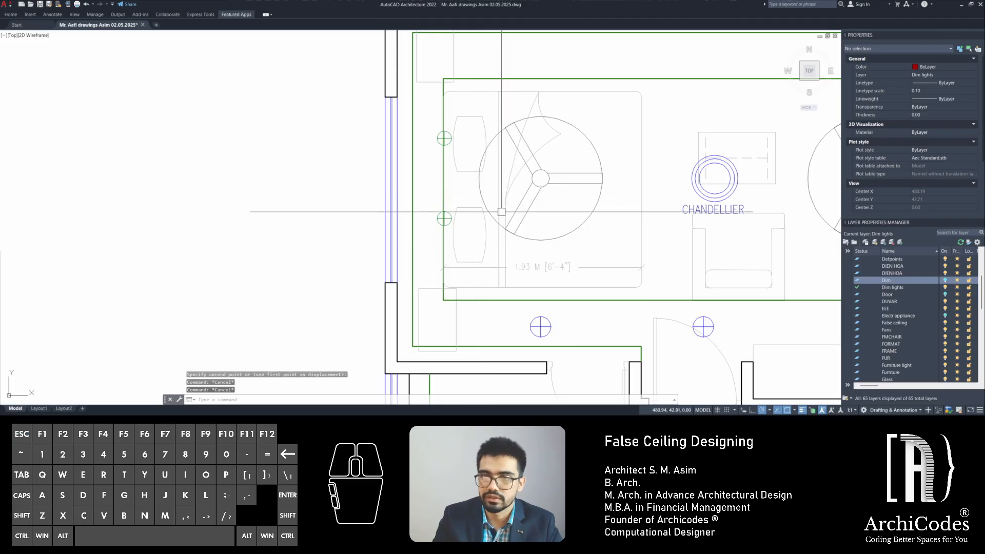
mouse_move(508, 228)
middle_down()
mouse_move(438, 217)
mouse_move(428, 195)
middle_up()
scroll(516, 234, down, 2)
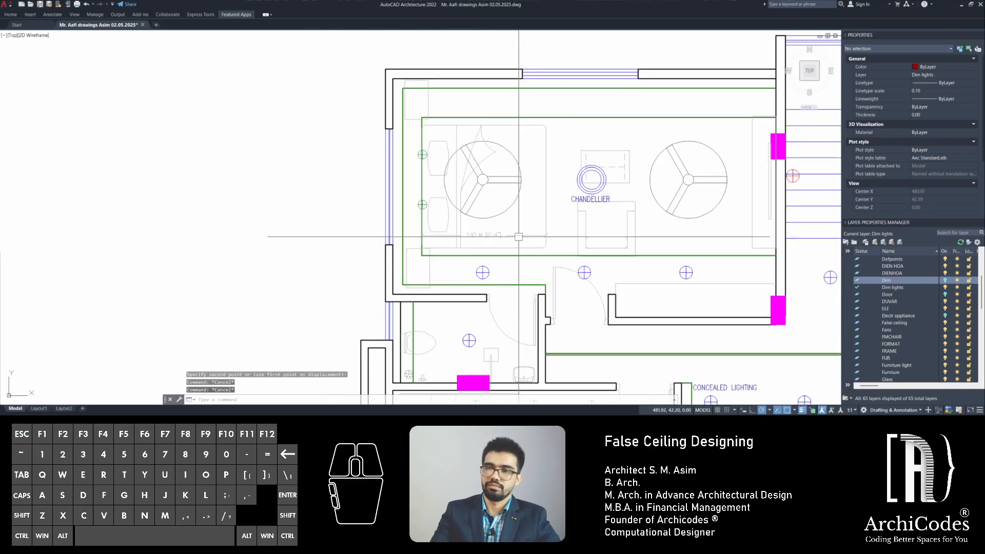
key(Escape)
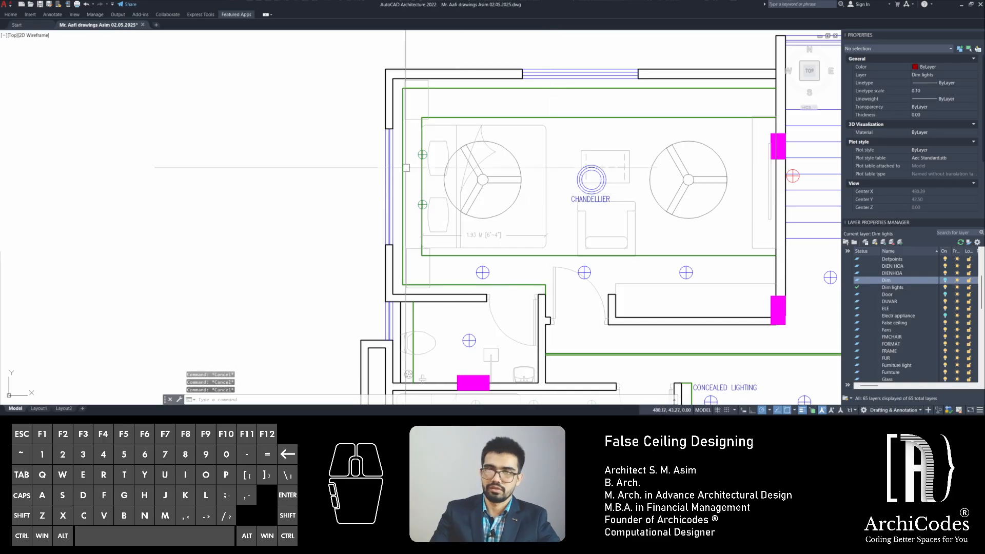
Draw a horizontal centre line across the bedroom from the left wall's midpoint to the right wall
text(l)
key(Return)
click(393, 188)
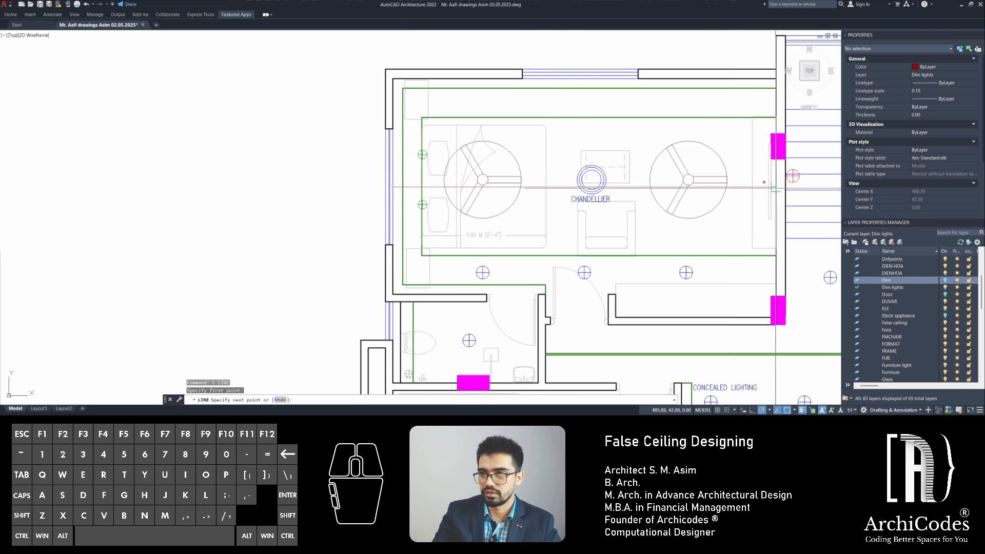
scroll(790, 180, up, 4)
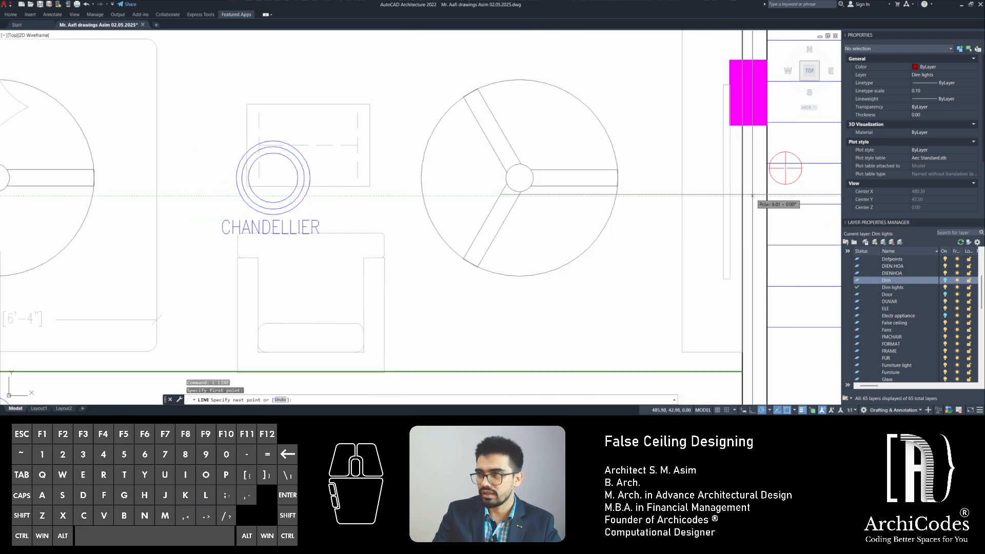
click(752, 184)
key(space)
scroll(459, 204, down, 2)
scroll(460, 204, down, 3)
key(Escape)
key(Escape)
key(Escape)
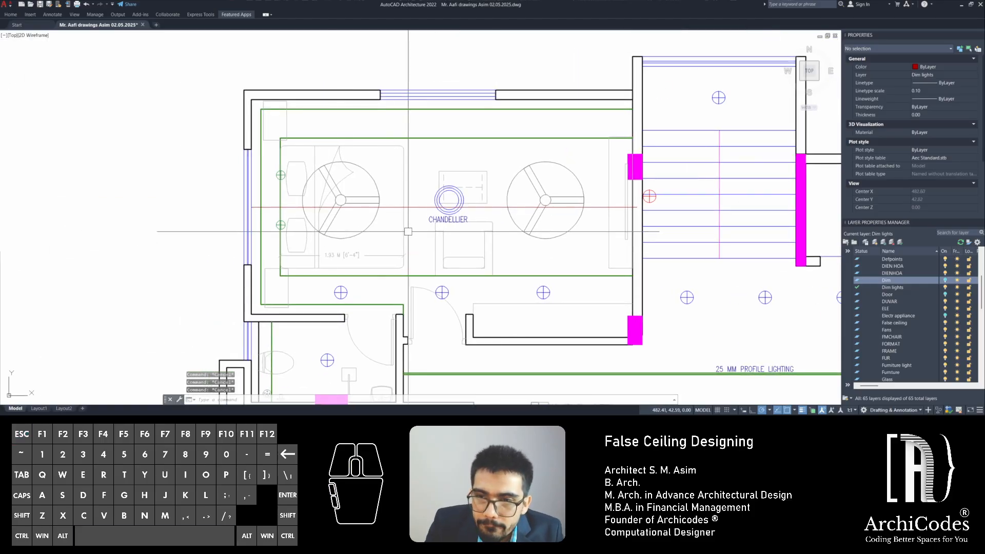
Move the bed by its headboard midpoint to where the centre line meets the left outer ceiling line
middle_drag(340, 205, 395, 207)
key(m)
key(space)
scroll(333, 208, up, 4)
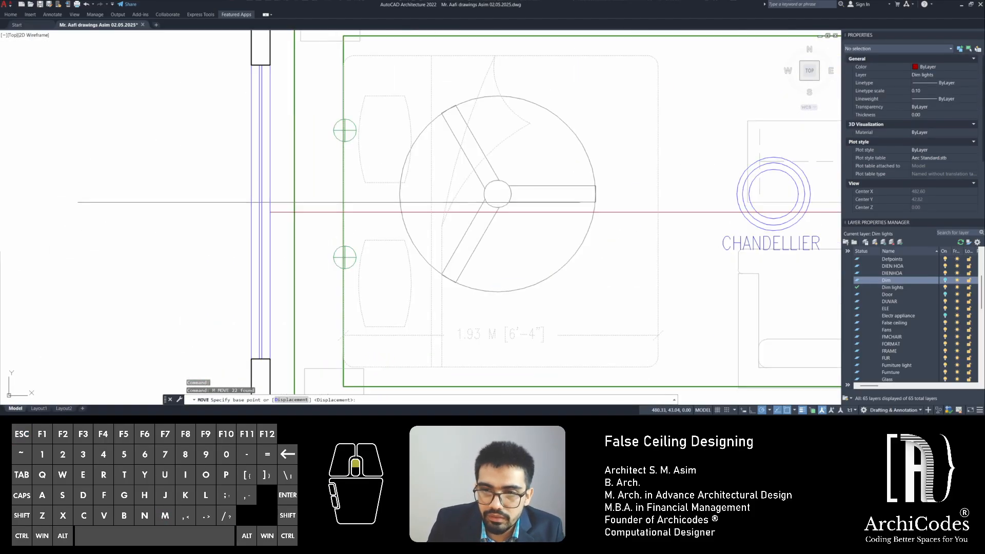
click(351, 202)
scroll(359, 205, down, 4)
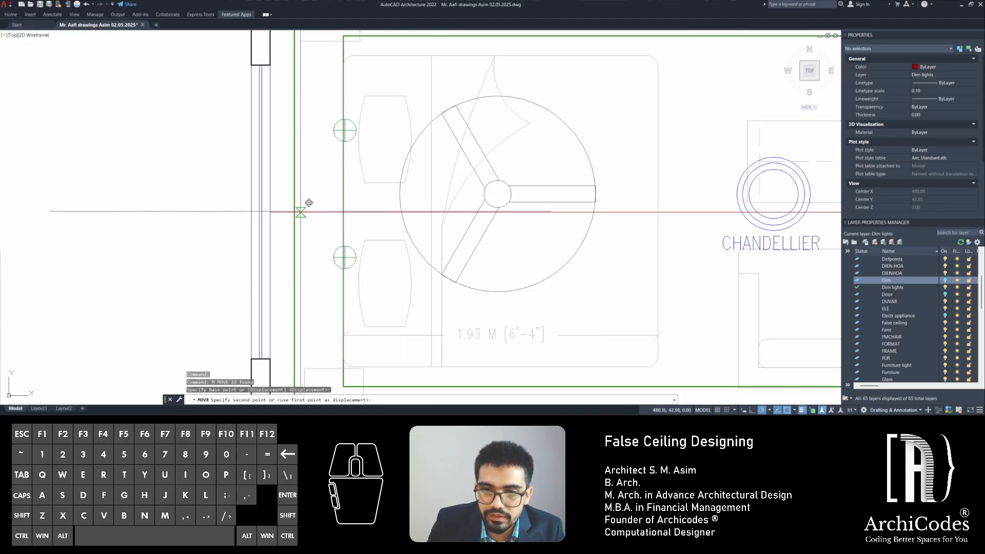
key(Escape)
middle_drag(501, 242, 442, 241)
key(Escape)
middle_drag(508, 238, 428, 227)
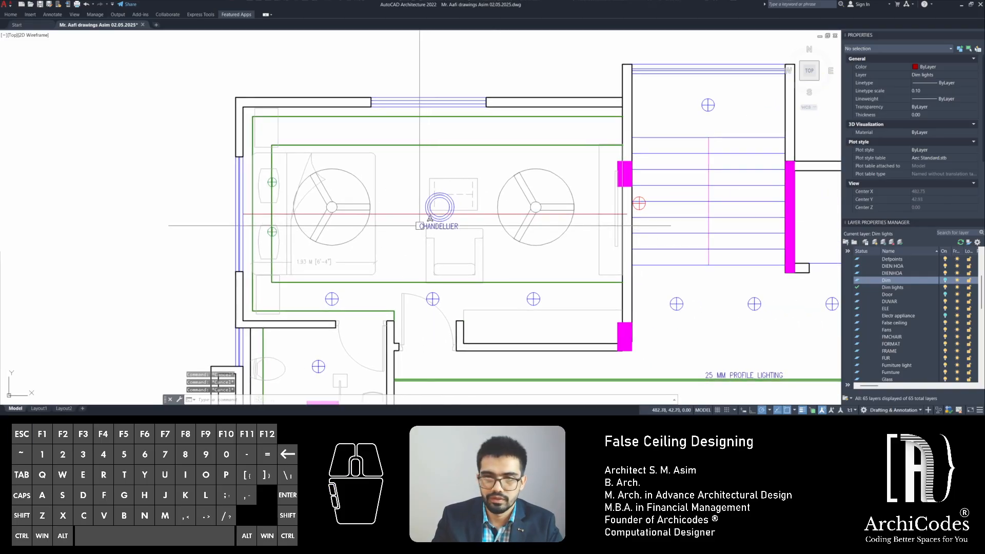
Select the two bedside lights, both fans, the chandelier with its label and the wall unit, leaving out the bed
scroll(267, 186, up, 2)
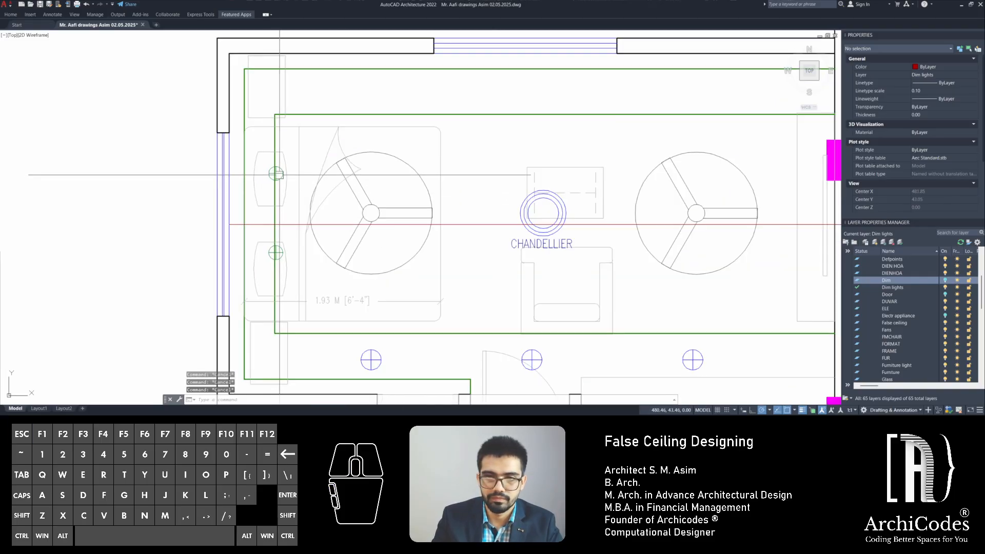
click(280, 174)
click(283, 254)
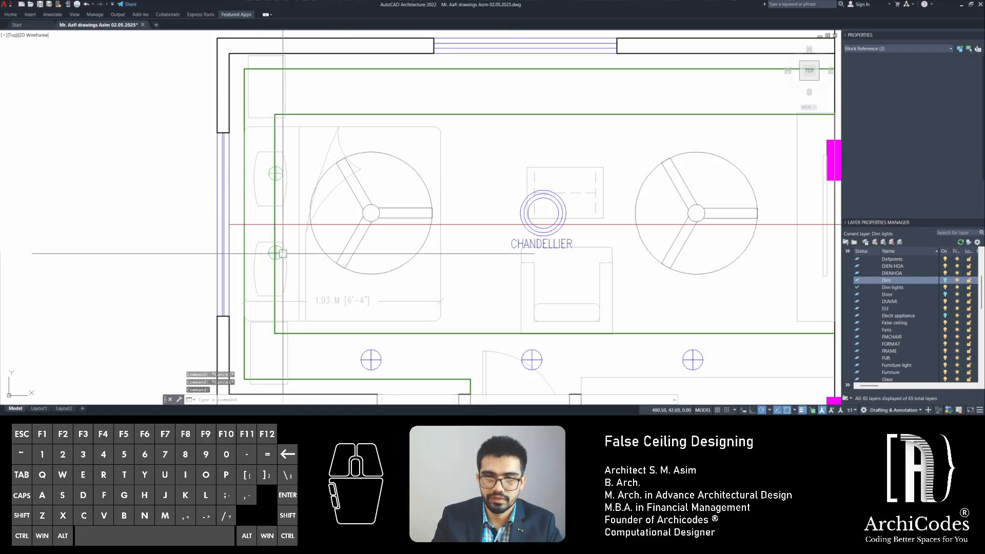
click(346, 157)
click(410, 164)
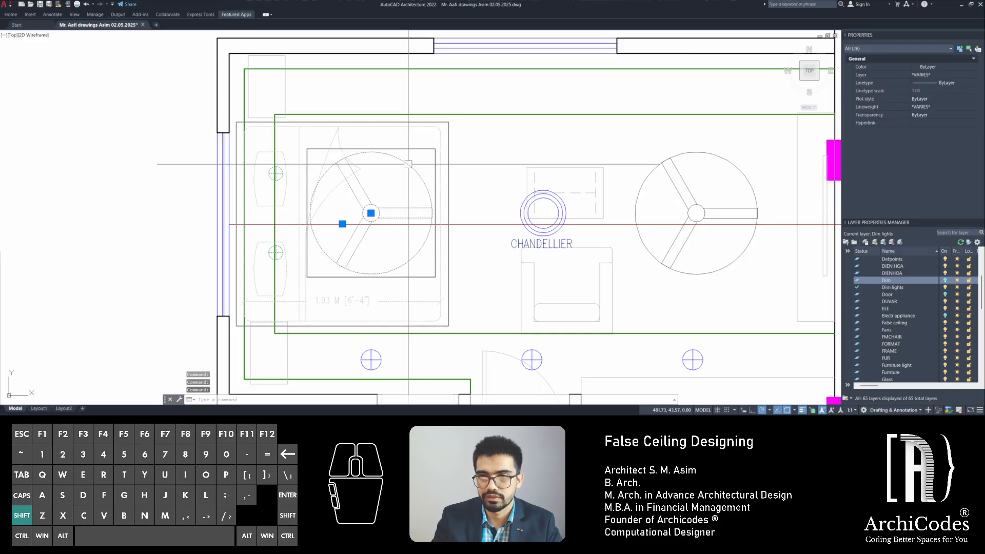
shift+click(438, 133)
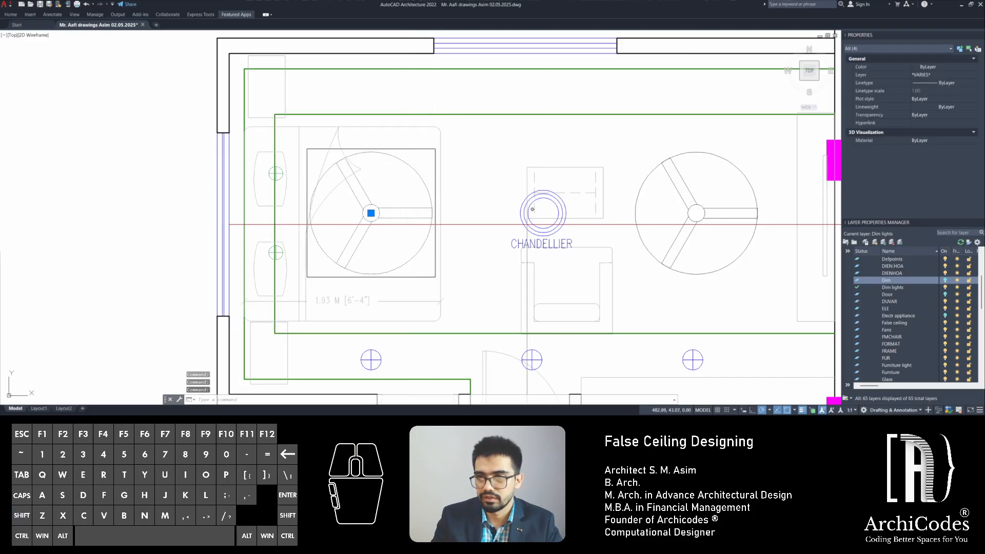
click(520, 213)
scroll(519, 214, up, 3)
click(532, 206)
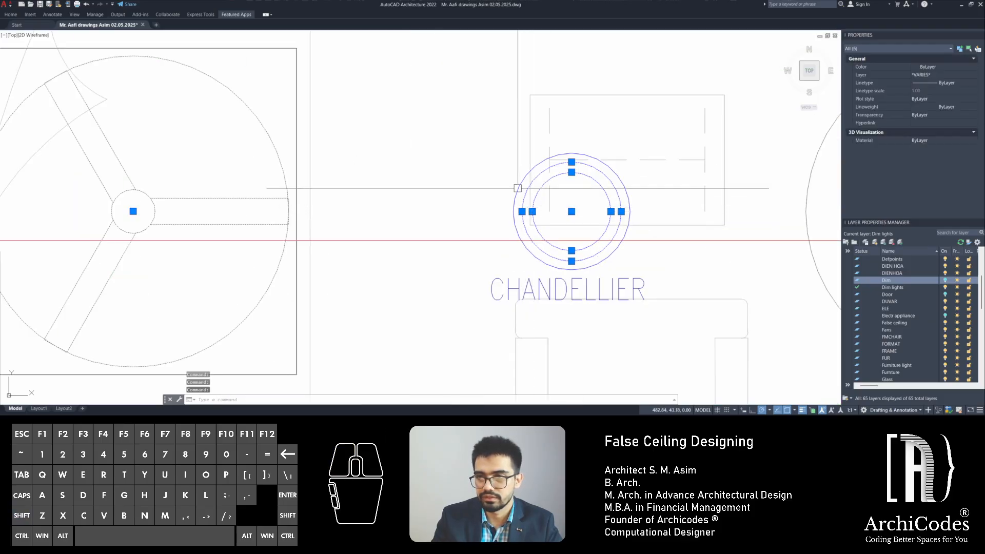
click(517, 189)
click(509, 284)
scroll(504, 238, down, 1)
middle_drag(505, 239, 295, 231)
click(495, 163)
scroll(462, 196, down, 2)
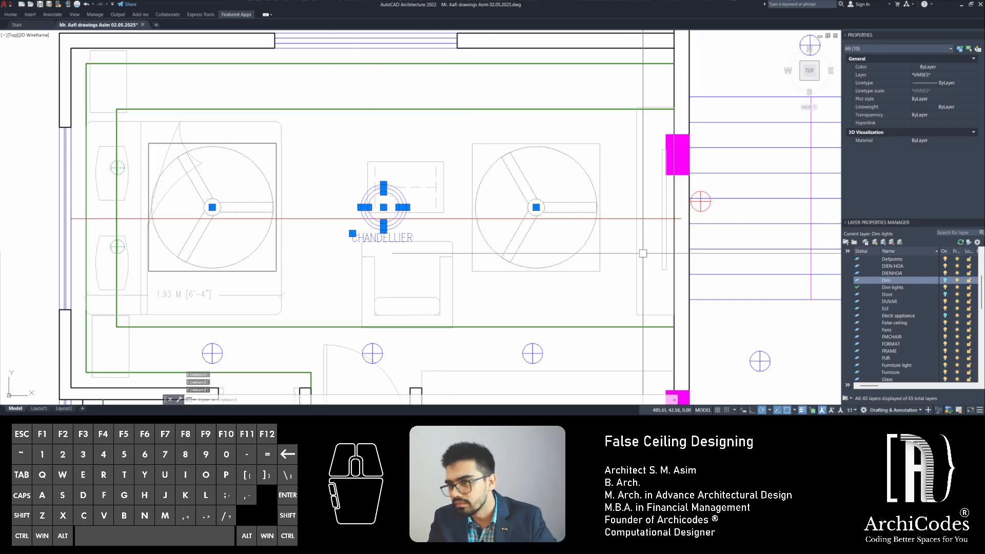
click(636, 216)
text(m)
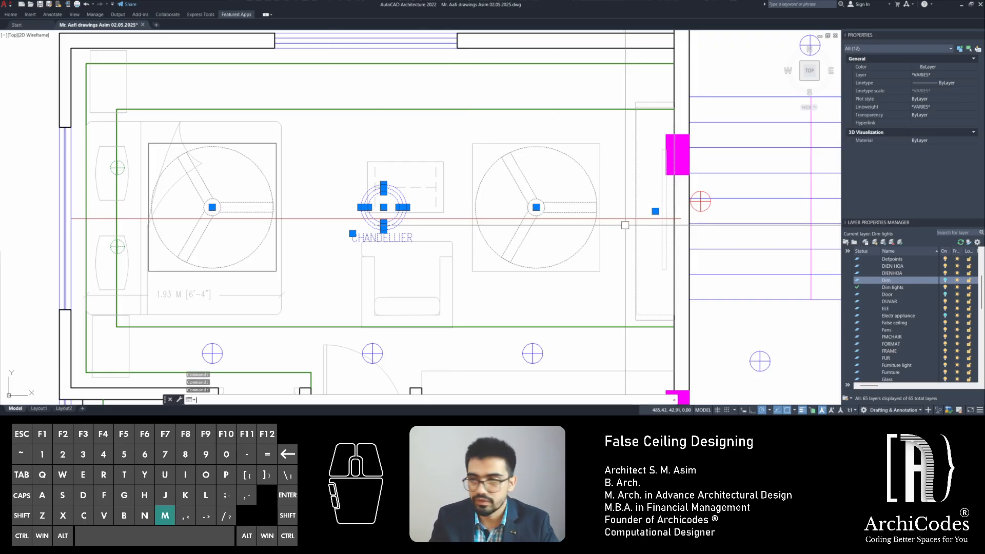
key(Return)
scroll(664, 218, up, 2)
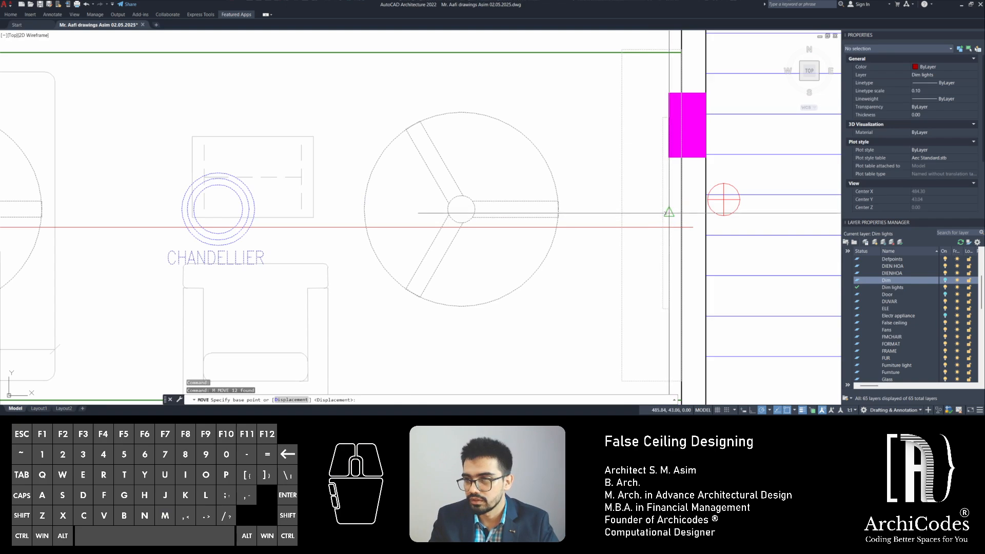
click(667, 221)
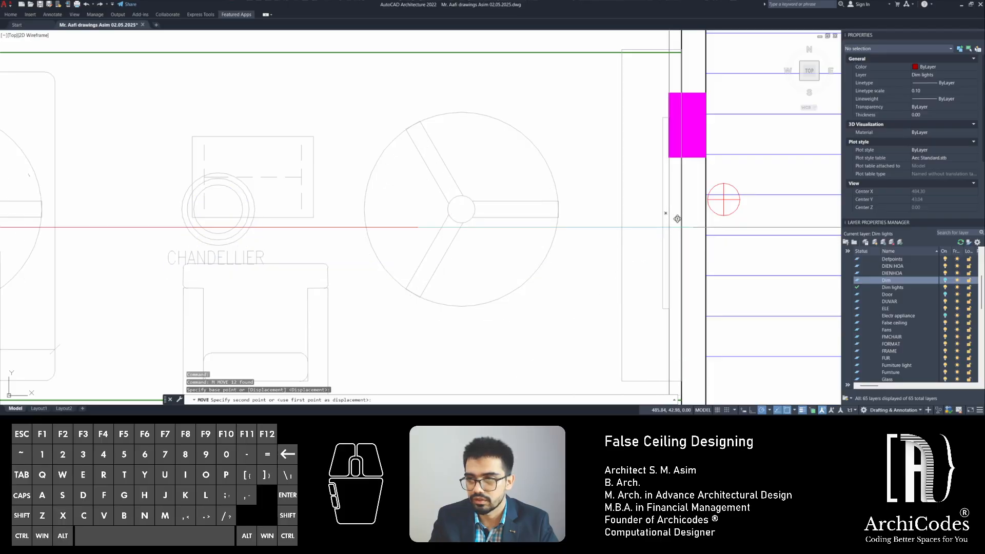
key(Escape)
key(Escape)
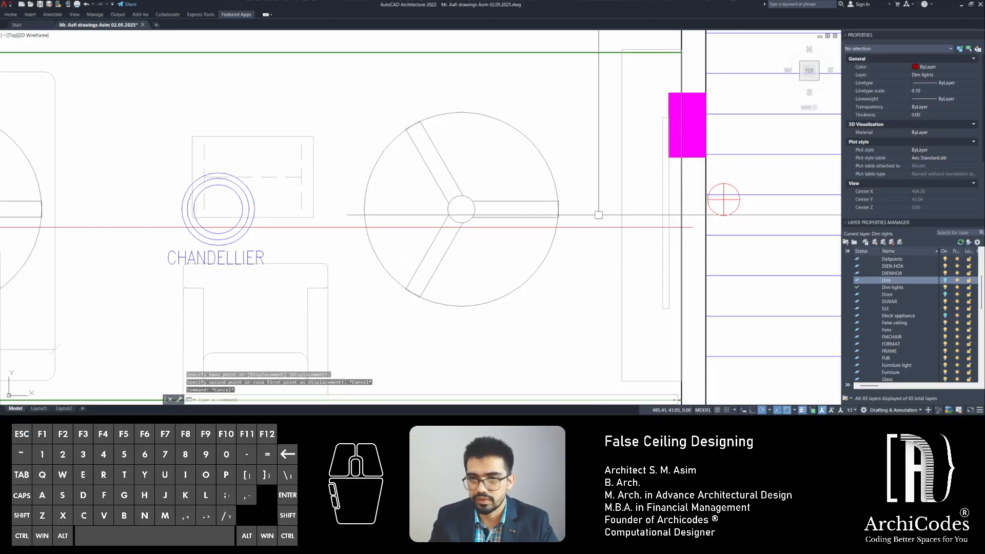
Move the previously selected lights, fans, chandelier and wall unit by the wall unit's midpoint straight down onto the red centre line
text(m)
key(Return)
text(p)
key(Return)
key(Return)
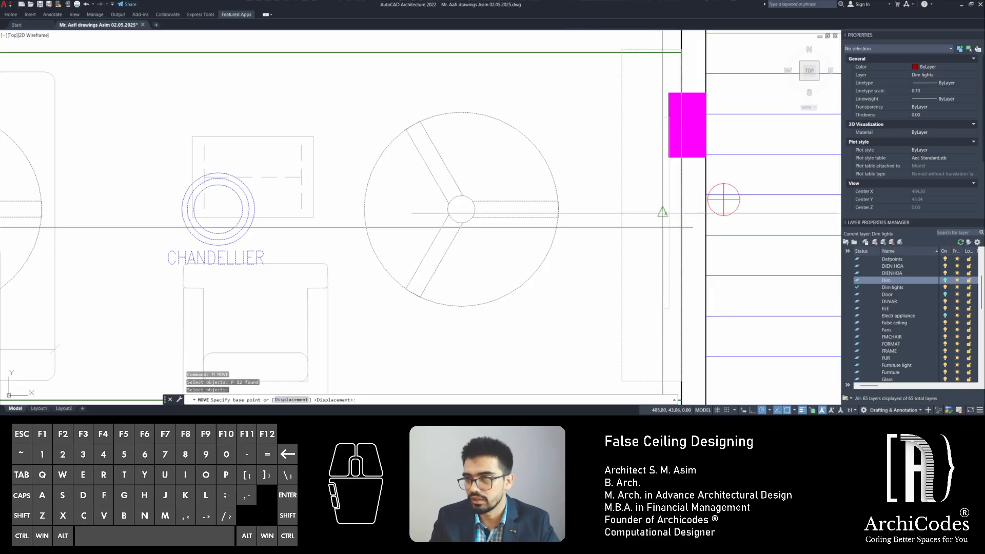
click(668, 212)
click(677, 219)
Move the fan over the bed straight down so its centre sits on the bedroom's red centre line
scroll(677, 219, down, 6)
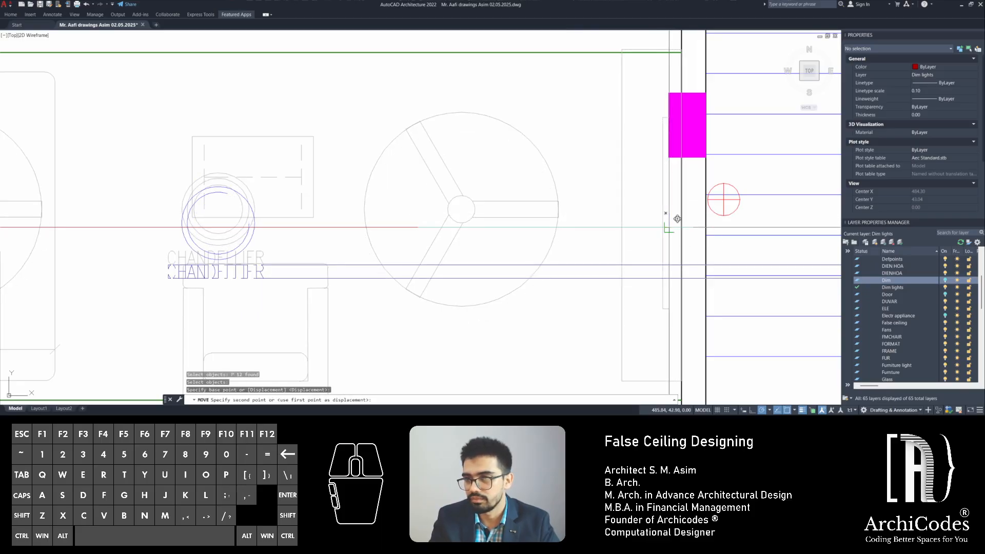
scroll(667, 213, up, 2)
scroll(396, 213, up, 4)
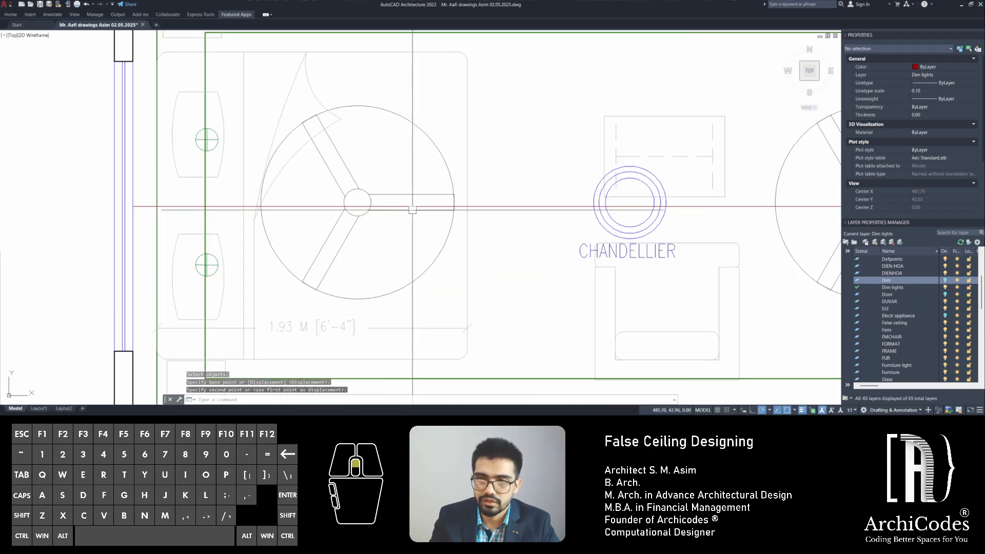
key(Escape)
key(Escape)
click(382, 211)
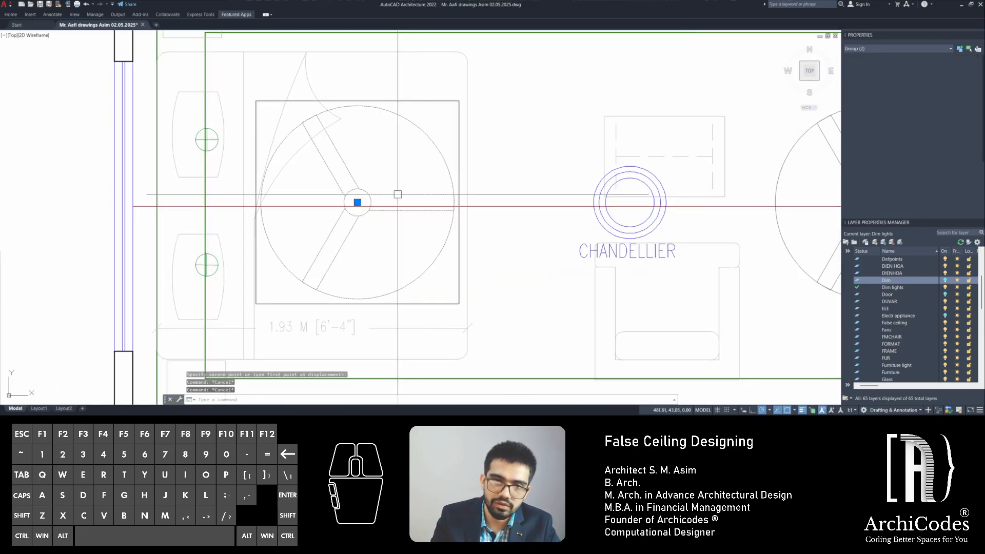
click(358, 203)
click(358, 206)
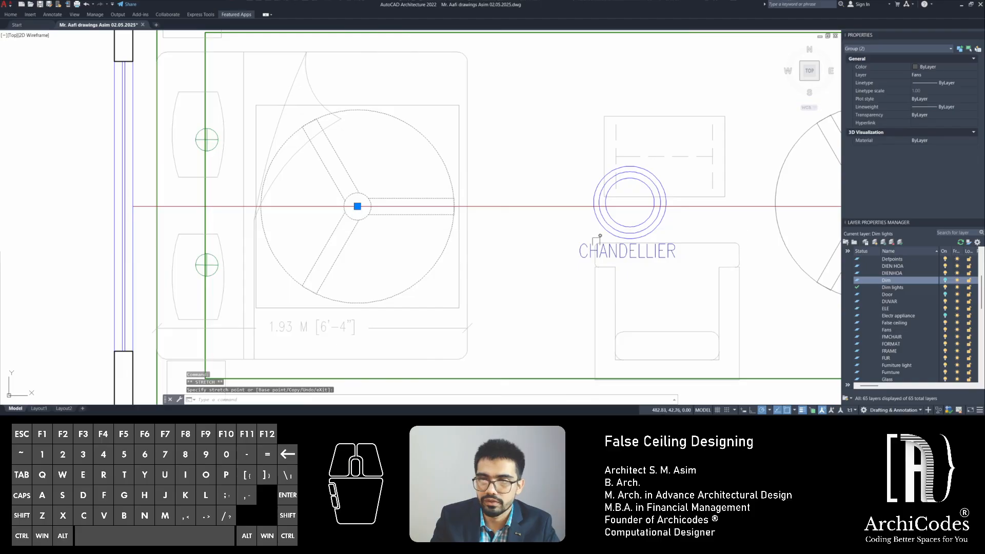
Move the fan near the wall unit straight down so its centre sits on the red centre line
middle_drag(597, 240, 325, 209)
click(587, 155)
click(594, 169)
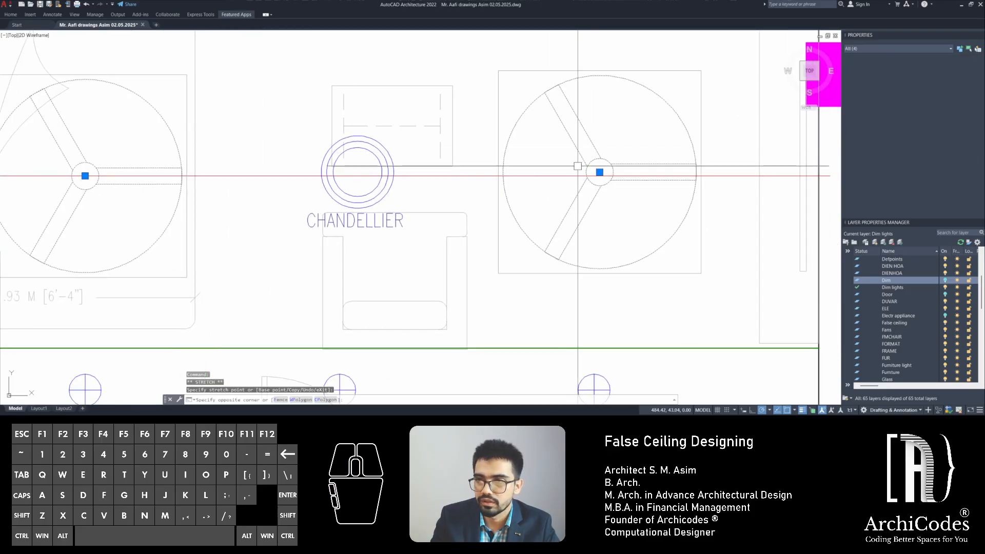
click(599, 172)
click(599, 175)
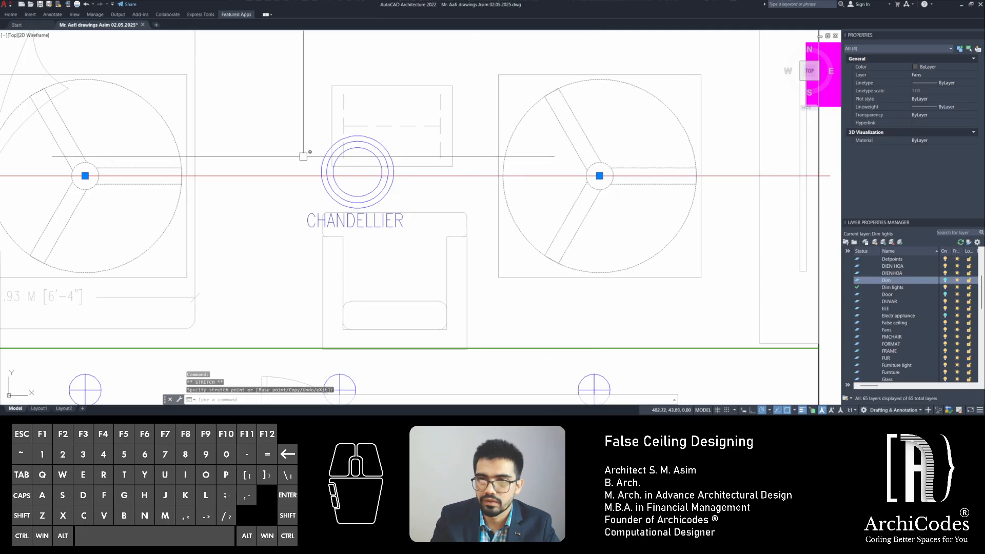
key(Escape)
key(Escape)
Move the chandelier circles and their CHANDELLIER label by the circle centre straight down onto the red centre line
click(420, 190)
click(320, 195)
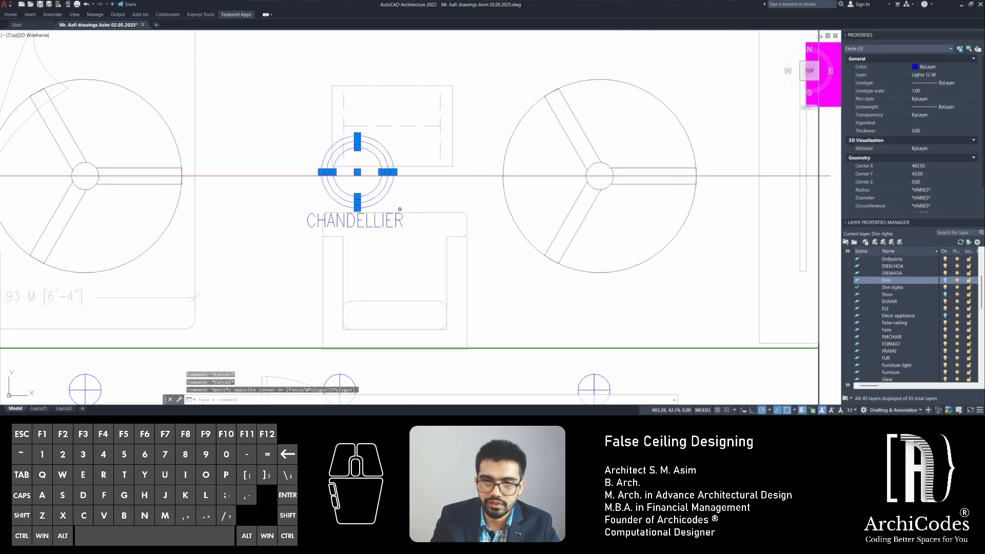
text(m)
key(Return)
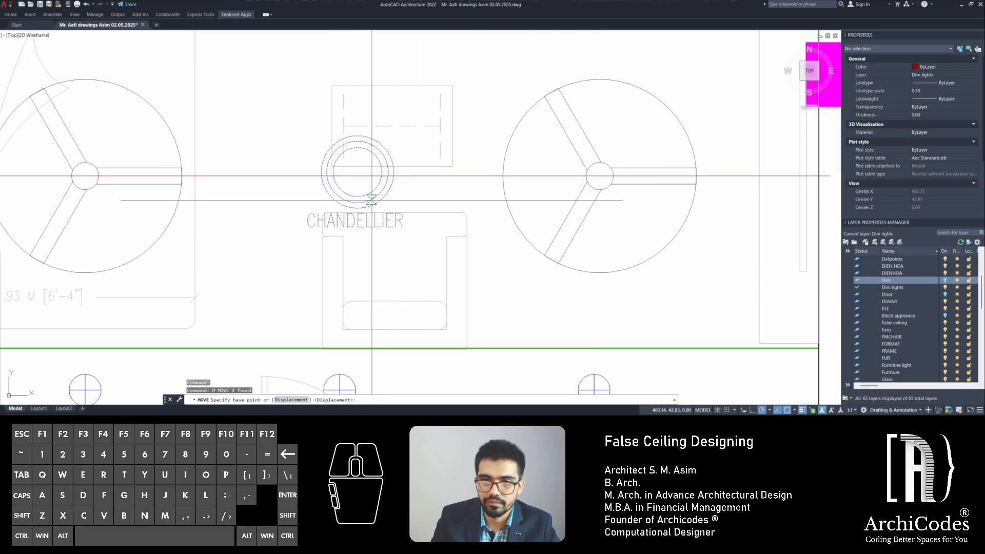
click(357, 172)
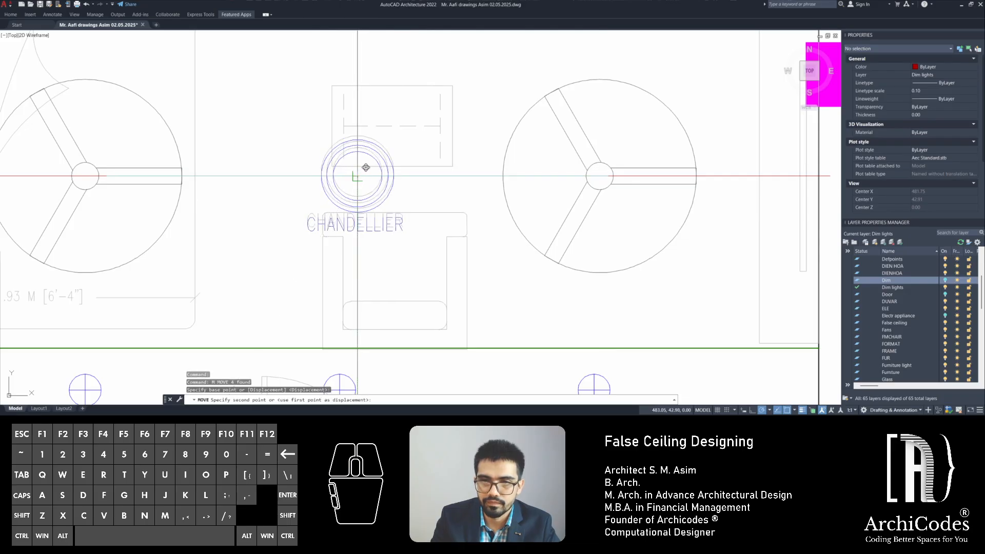
key(Escape)
Delete the horizontal red centre line running across the bedroom
scroll(469, 224, down, 6)
key(Escape)
scroll(469, 224, up, 6)
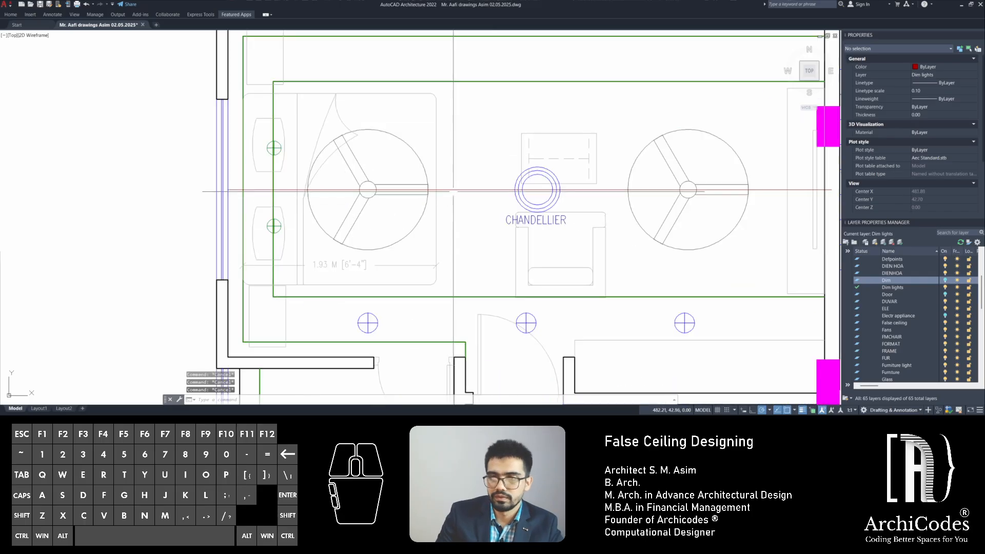
click(452, 190)
key(Delete)
scroll(452, 228, down, 4)
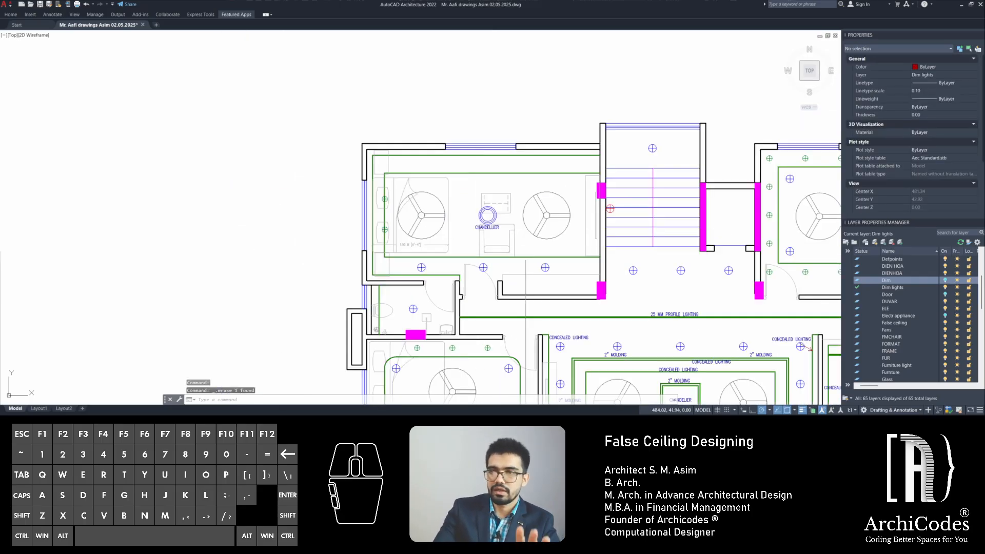
Delete the three ceiling lights between the bedroom's lower inner and outer false ceiling lines
middle_drag(468, 252, 442, 235)
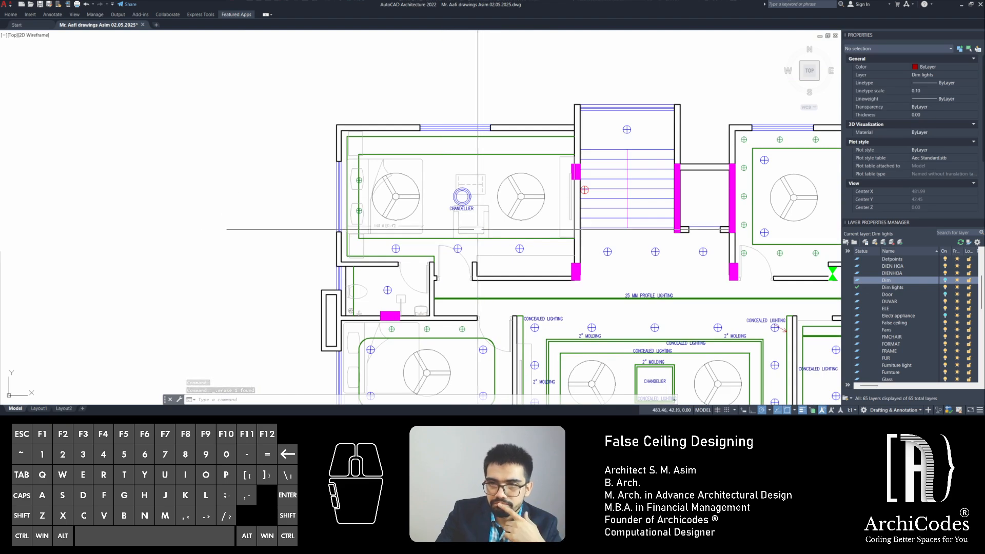
scroll(459, 250, up, 2)
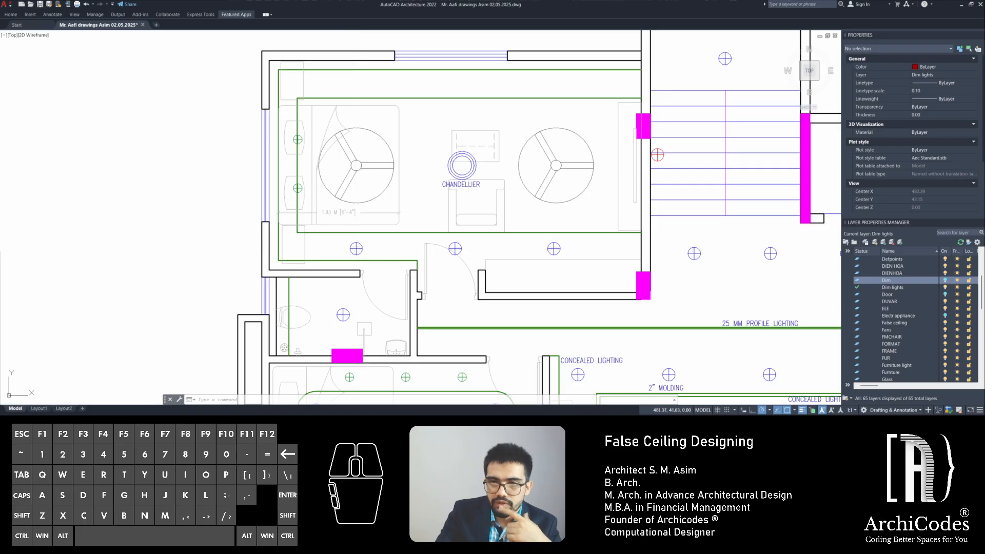
click(365, 246)
key(Delete)
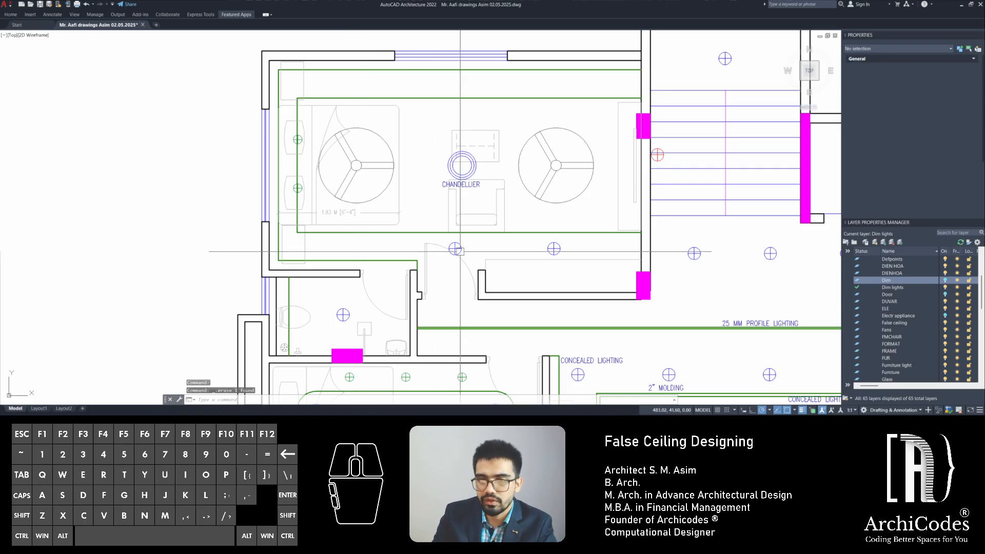
click(456, 249)
key(Delete)
click(555, 251)
key(Delete)
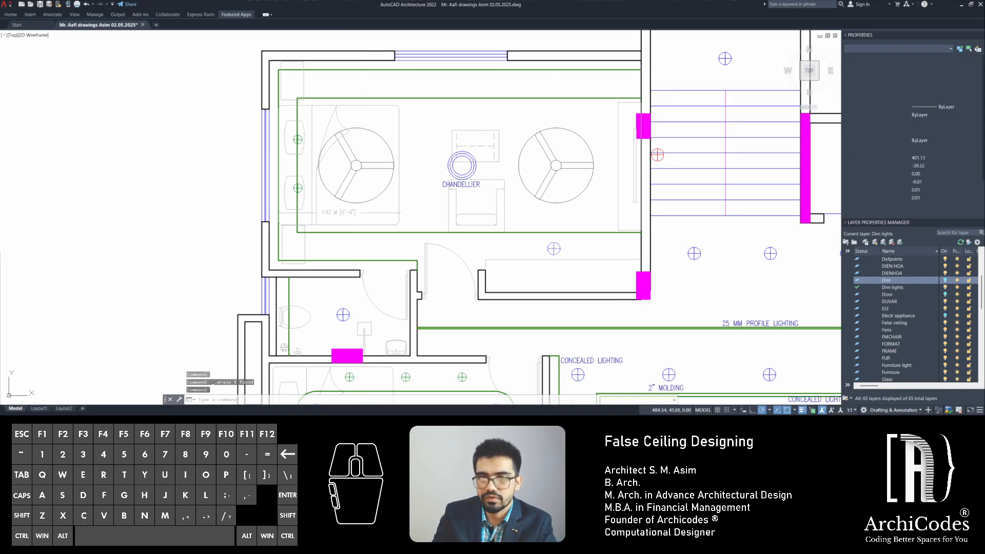
middle_drag(446, 248, 483, 232)
key(Escape)
key(Escape)
key(Escape)
scroll(352, 233, up, 1)
scroll(351, 233, down, 1)
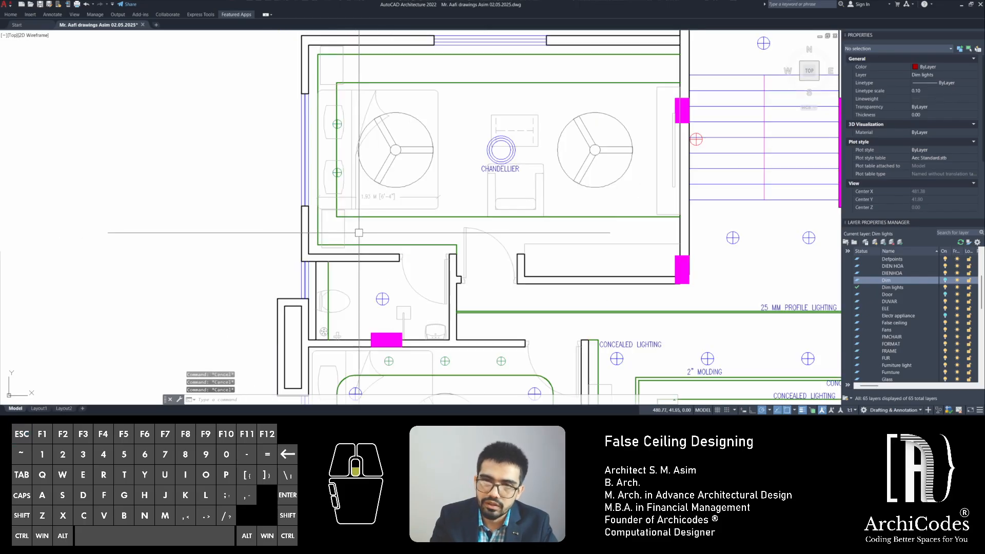
middle_drag(359, 232, 315, 252)
key(Escape)
scroll(299, 208, up, 1)
click(289, 153)
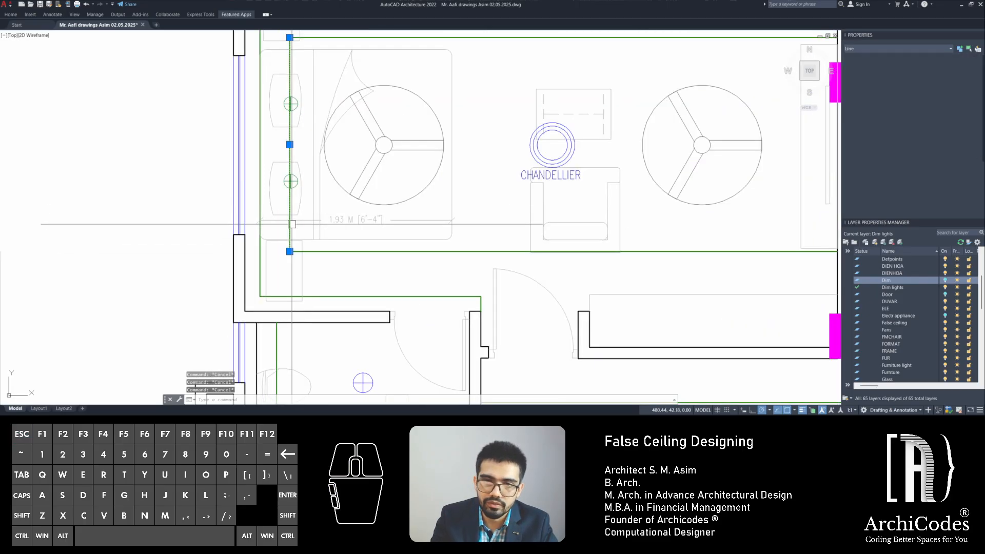
click(290, 144)
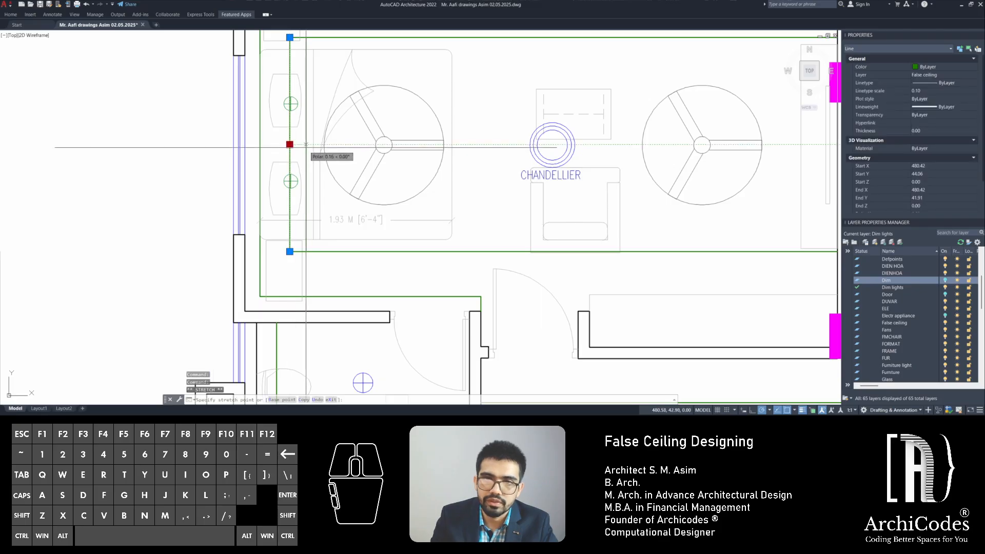
key(Escape)
key(Escape)
middle_drag(306, 145, 335, 150)
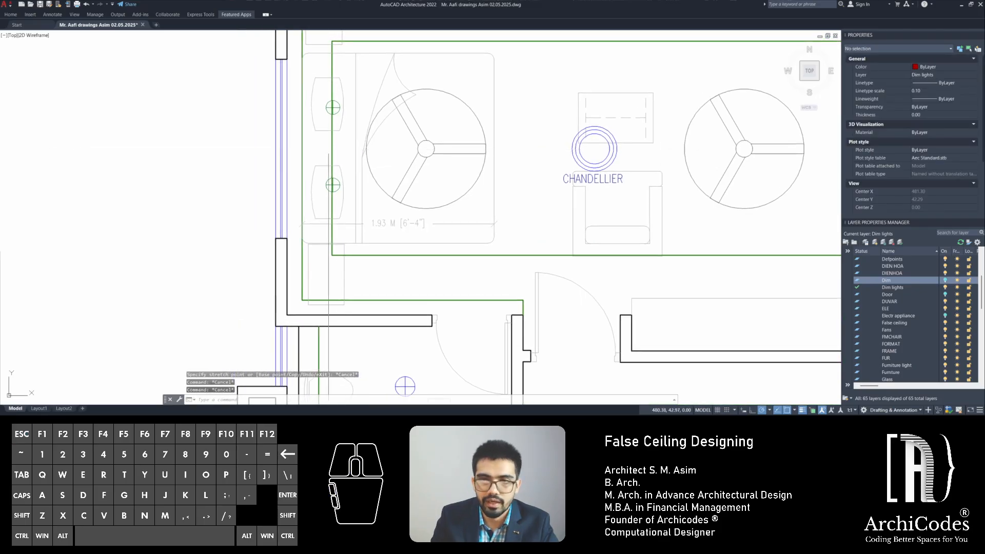
Move the inner false ceiling line at the bed's headboard 0.15 toward the middle of the room
key(m)
key(Return)
click(332, 148)
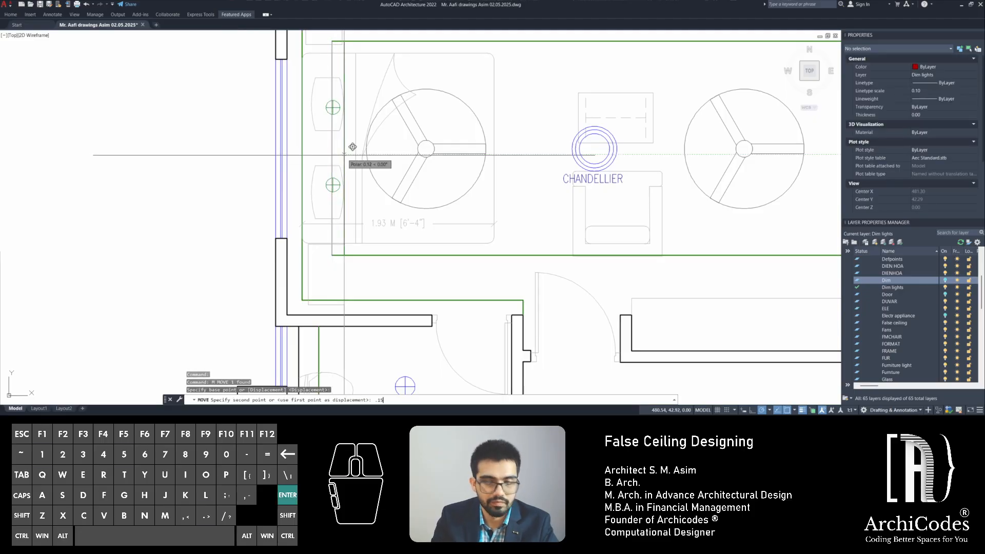
key(Return)
Trim the ends of the two horizontal ceiling lines that overhang the moved line beside the bed
text(tr)
key(Return)
middle_drag(338, 64, 342, 134)
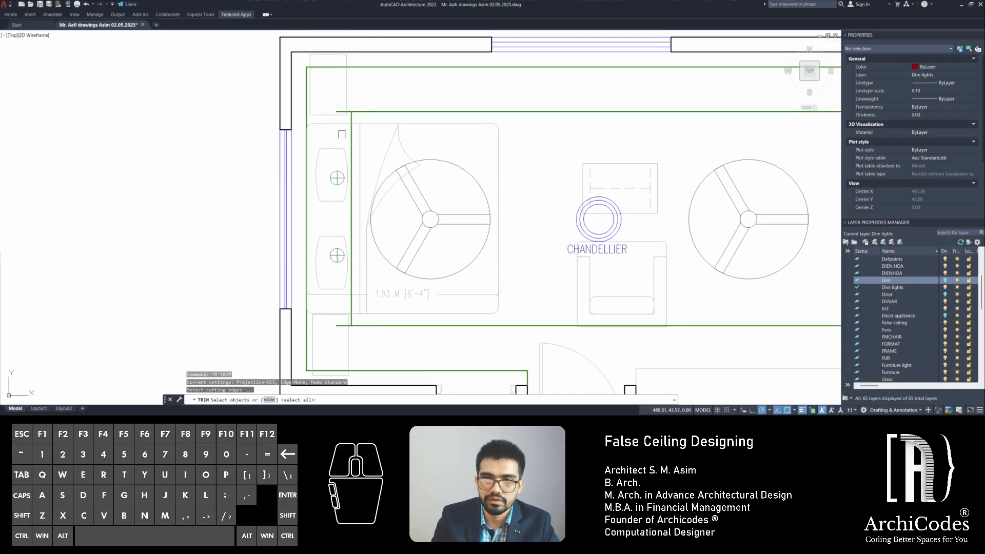
key(Return)
scroll(341, 134, up, 4)
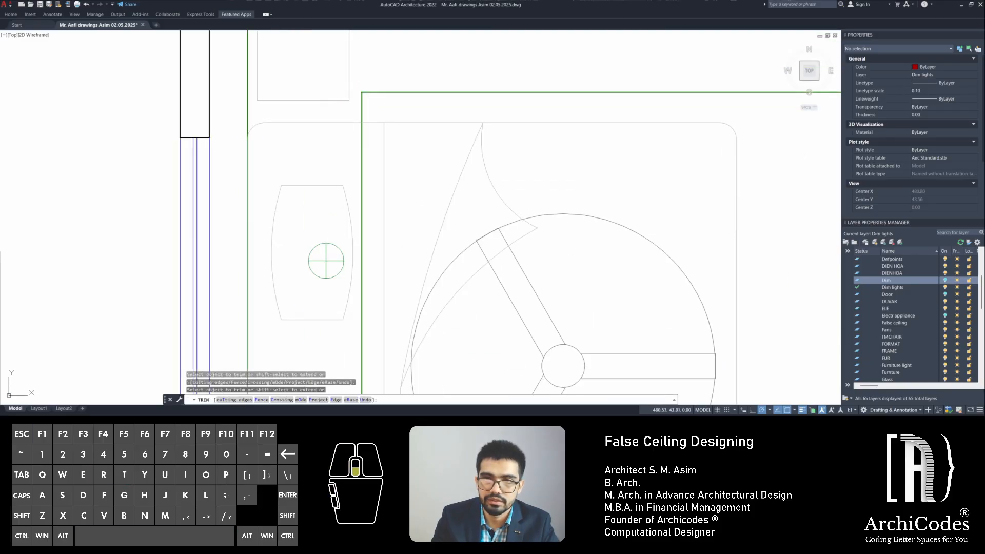
scroll(364, 155, down, 2)
middle_drag(367, 207, 369, 101)
click(355, 351)
scroll(356, 343, up, 4)
middle_drag(356, 342, 377, 232)
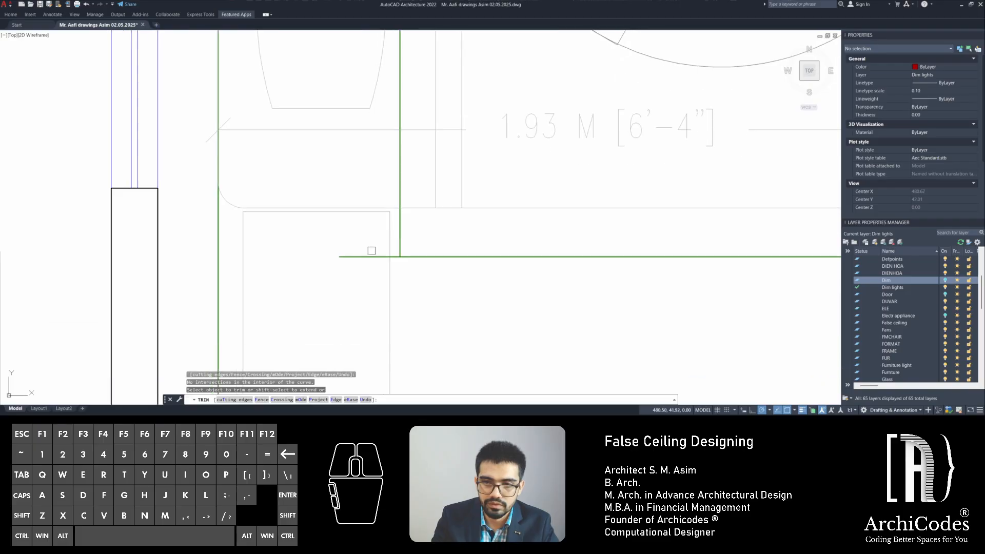
key(Escape)
key(Escape)
key(Escape)
scroll(359, 215, down, 4)
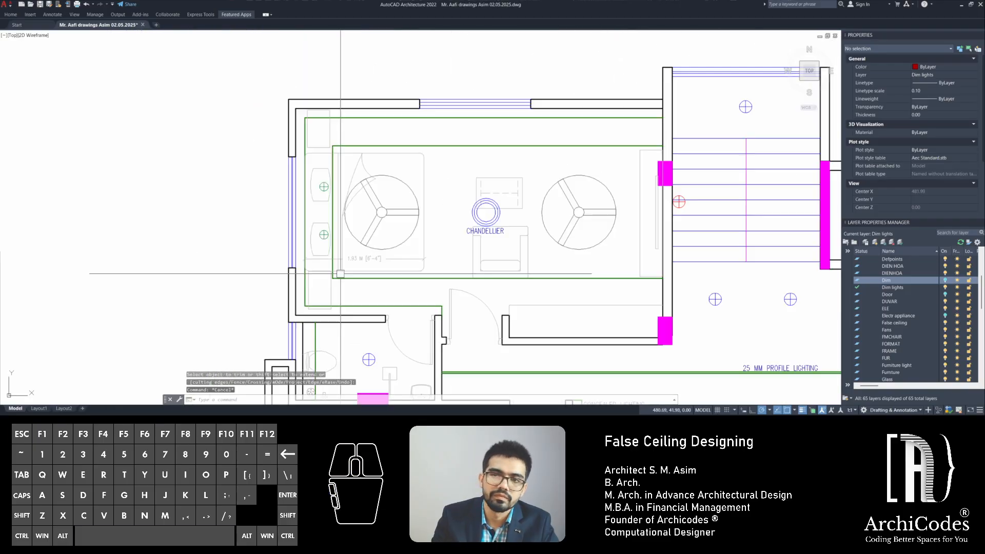
Delete the two ceiling lights above the bed pillows
scroll(330, 180, up, 2)
click(330, 180)
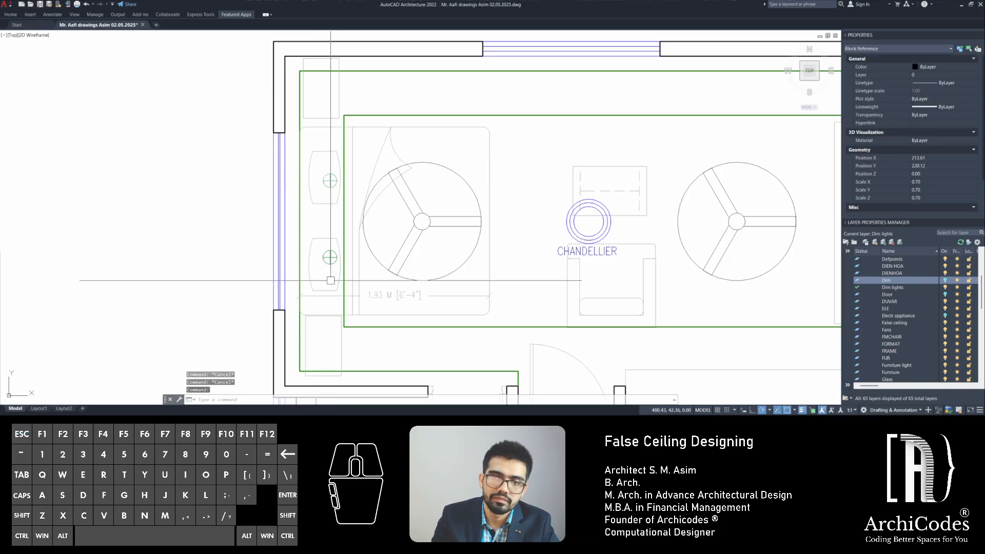
click(331, 263)
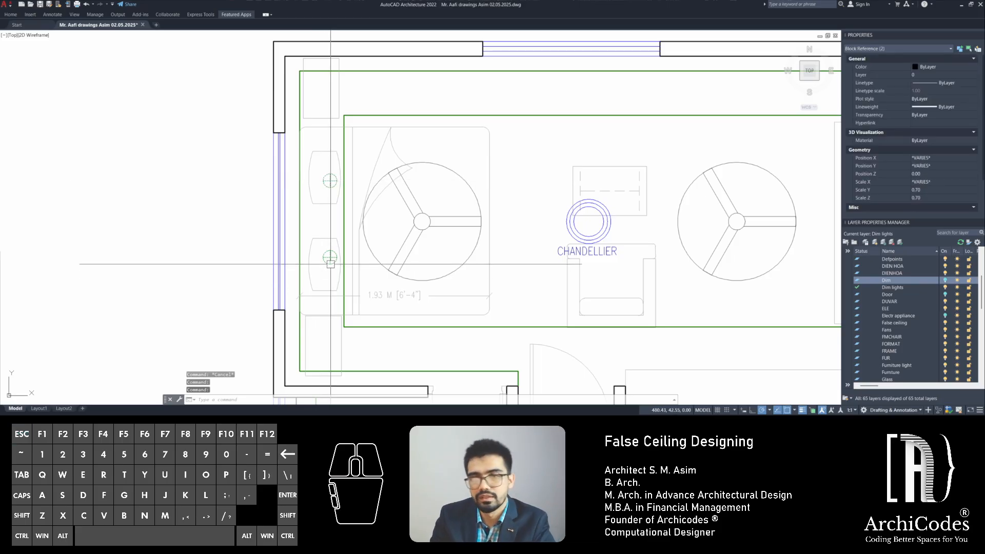
key(Delete)
middle_drag(361, 243, 337, 259)
scroll(289, 203, down, 2)
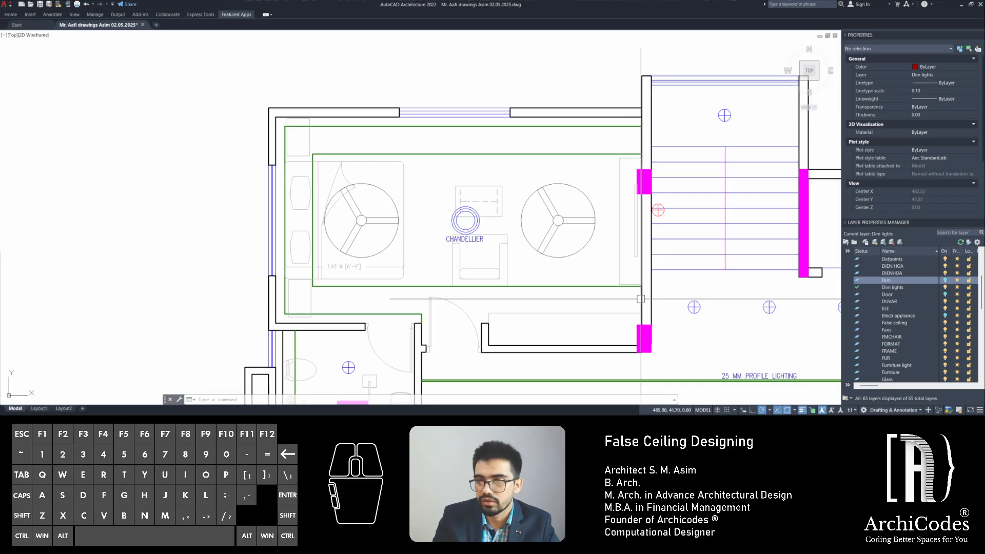
middle_drag(629, 299, 534, 298)
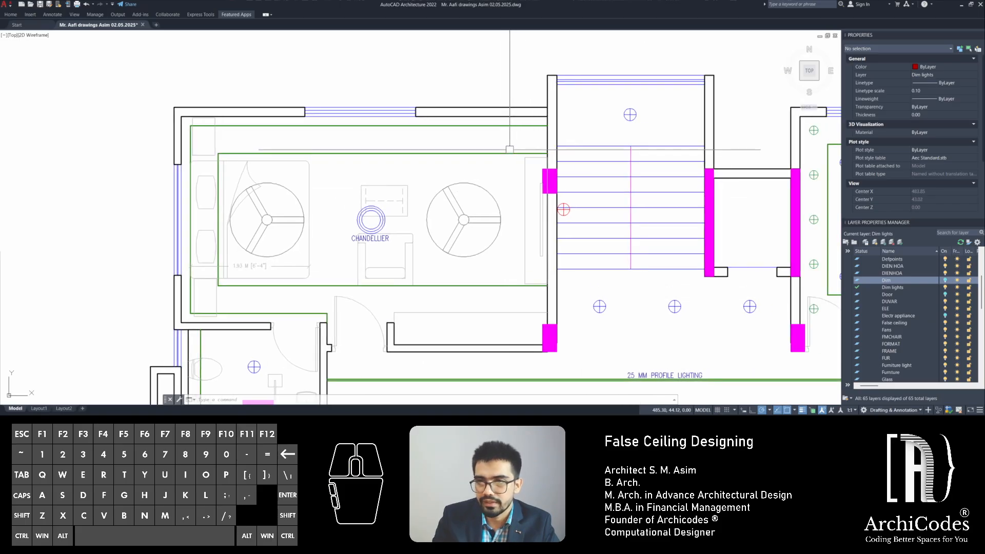
key(Escape)
key(Escape)
text(o)
key(space)
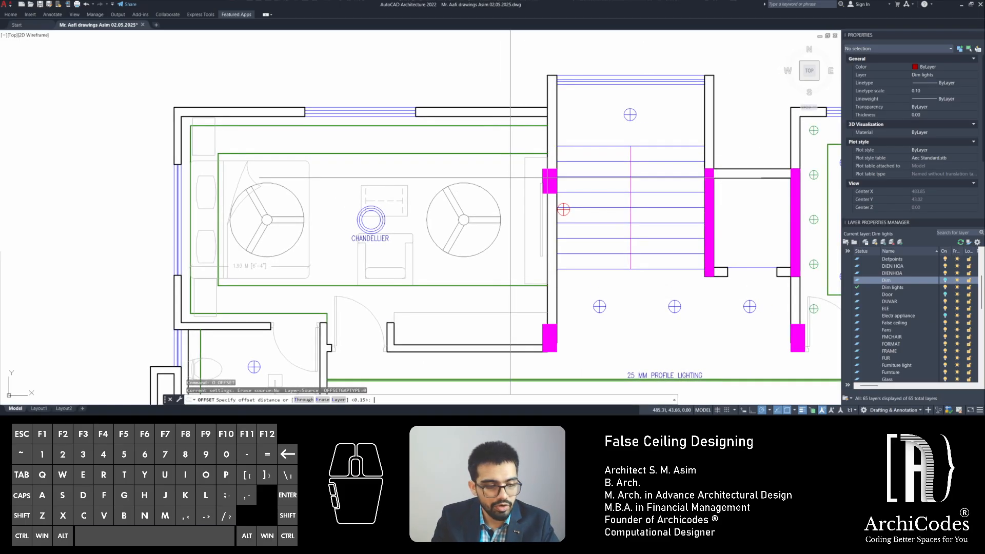
text(.15)
key(Return)
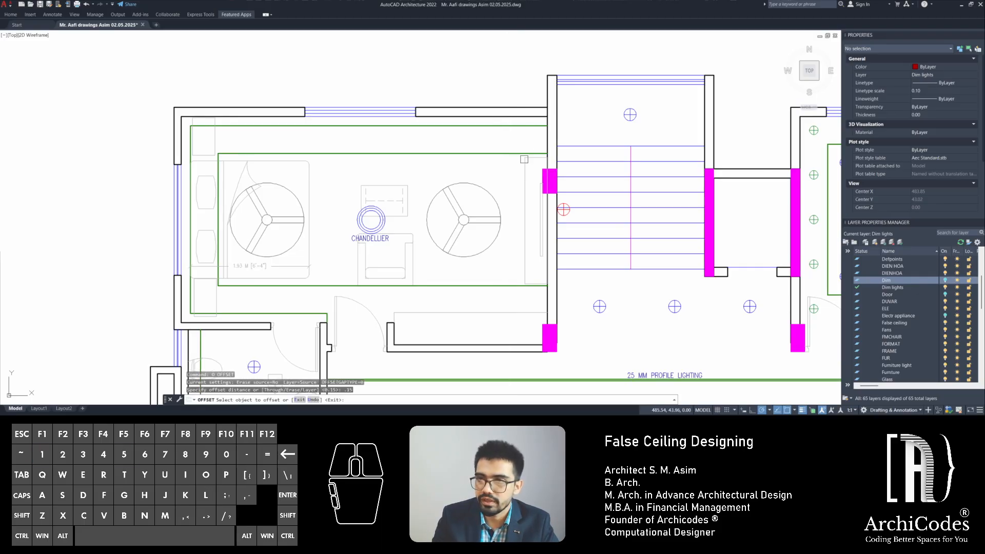
key(Escape)
key(Escape)
Offset the inner face of the bedroom wall beside the staircase 0.6 into the room
key(space)
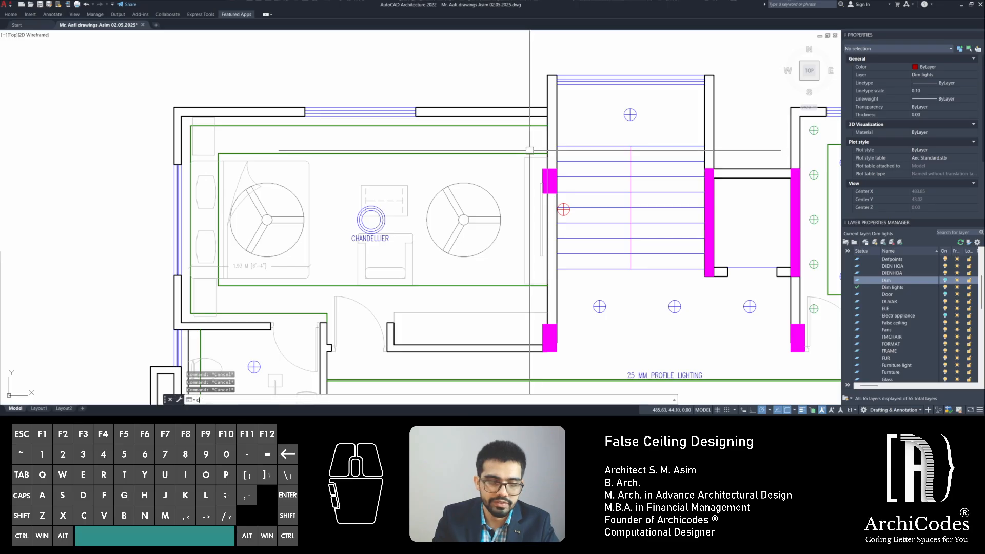
text(.6)
key(Return)
click(545, 141)
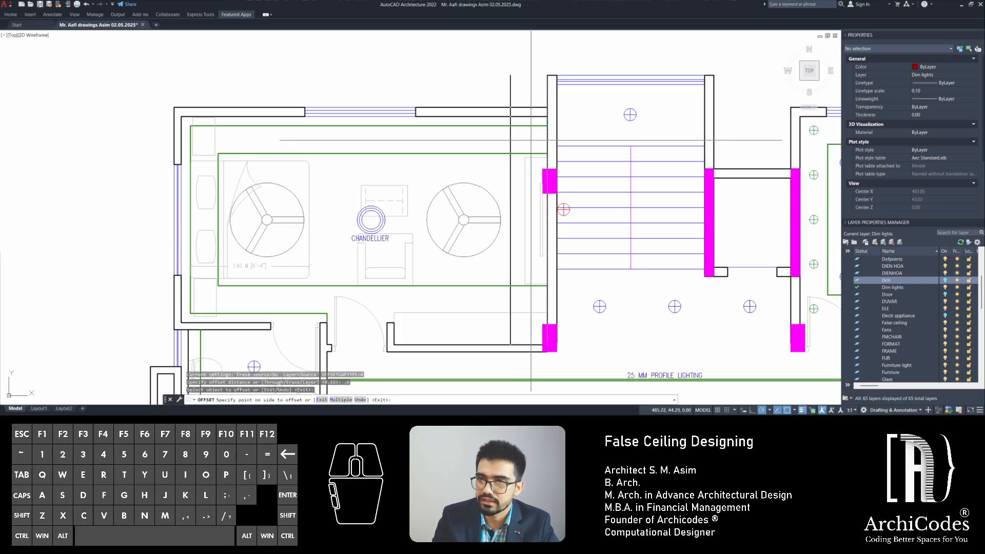
click(500, 149)
key(Escape)
key(Escape)
key(Escape)
middle_drag(486, 226, 436, 235)
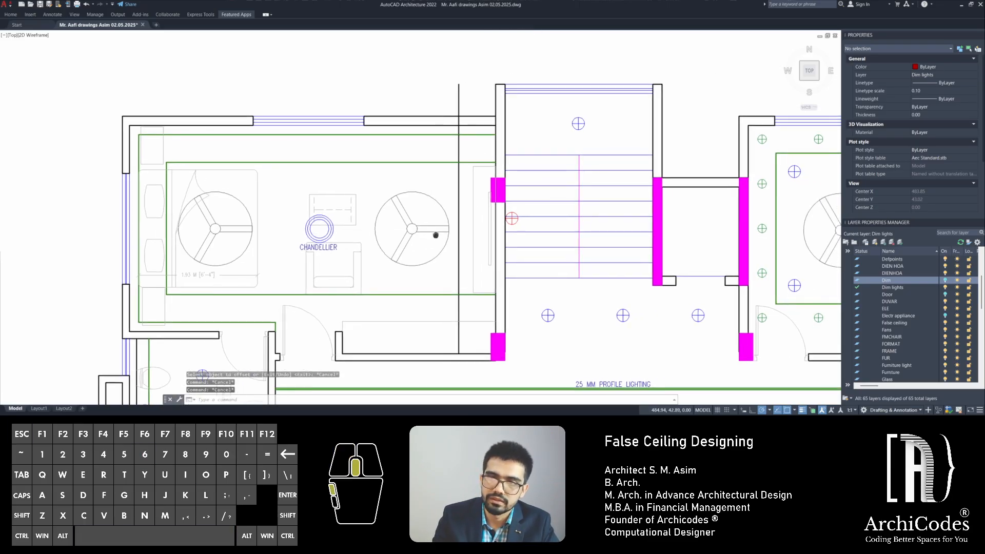
key(Escape)
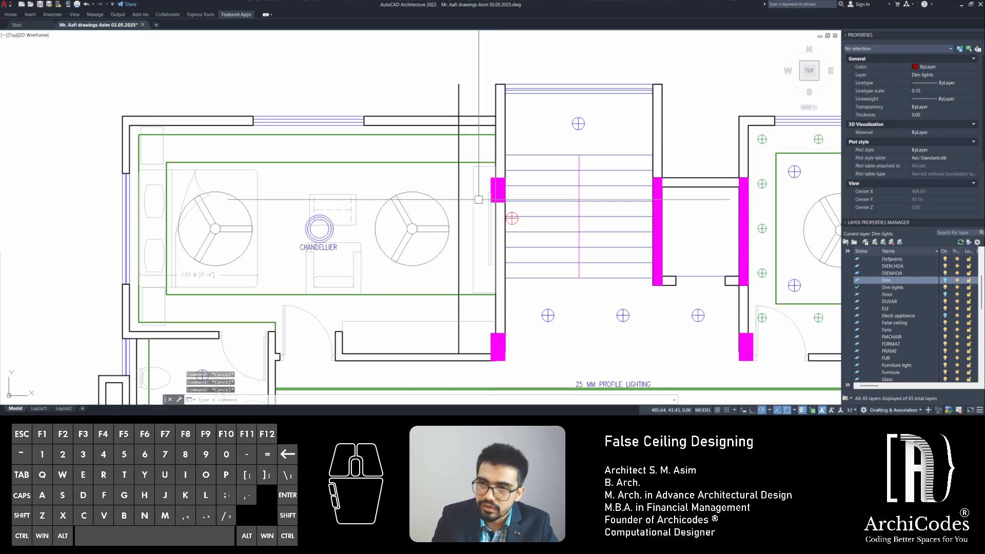
Draw a guide line 0.45 long from the column corner into the bedroom, with a short segment running down from its end
scroll(479, 194, up, 2)
middle_drag(480, 195, 491, 208)
text(l)
key(space)
click(497, 171)
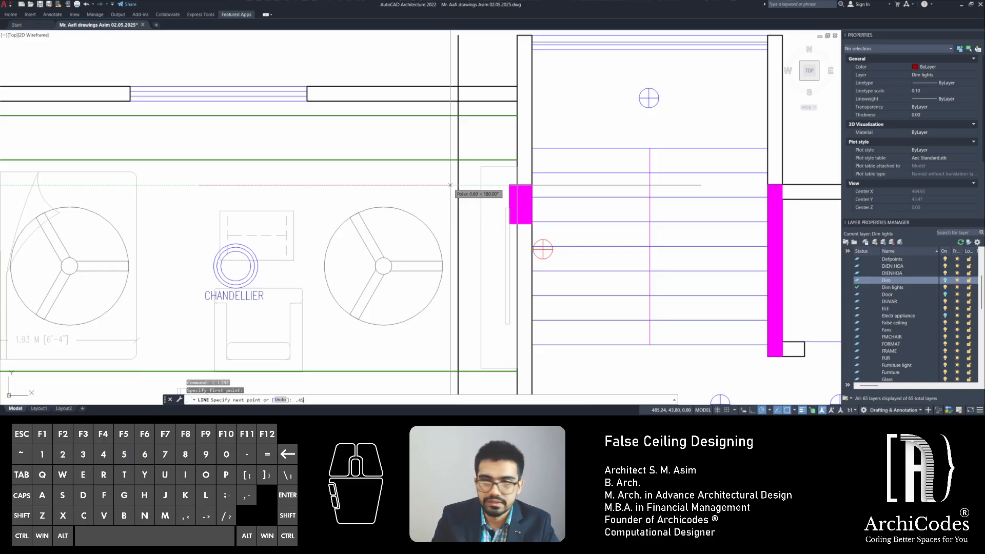
key(Return)
click(464, 209)
key(Escape)
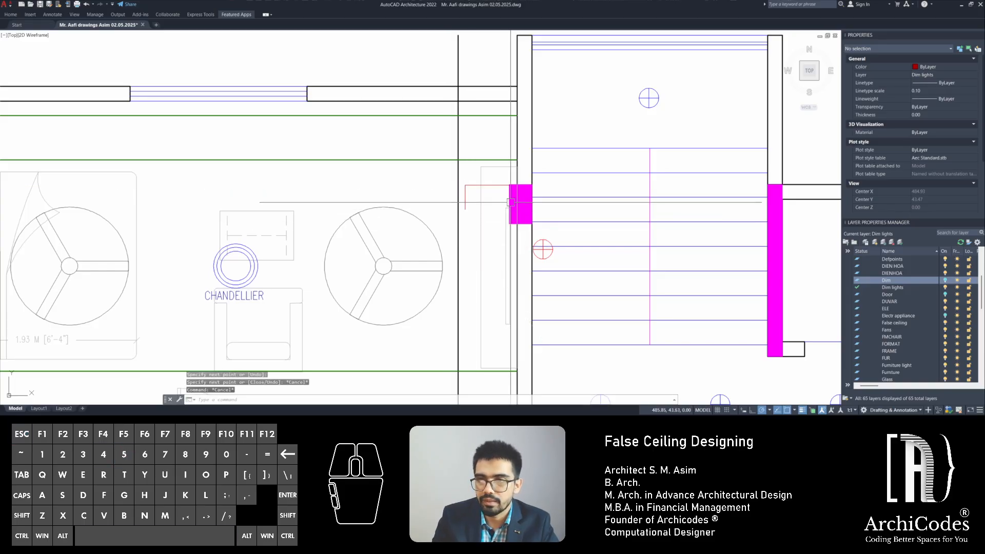
Move the two guide lines at the column slightly away from the wall
scroll(511, 202, up, 4)
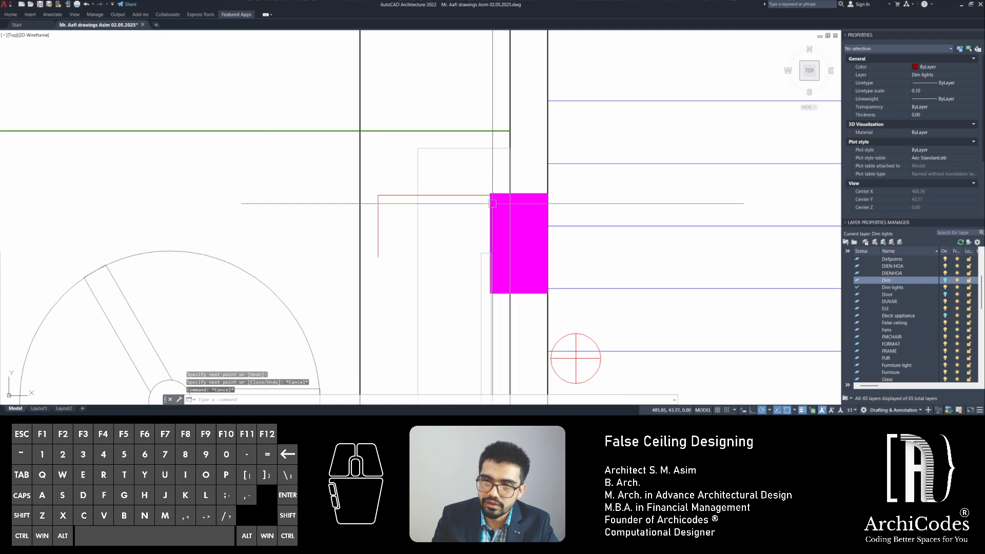
mouse_move(493, 203)
middle_down()
mouse_move(495, 115)
mouse_move(477, 112)
mouse_move(568, 187)
middle_up()
scroll(477, 88, up, 3)
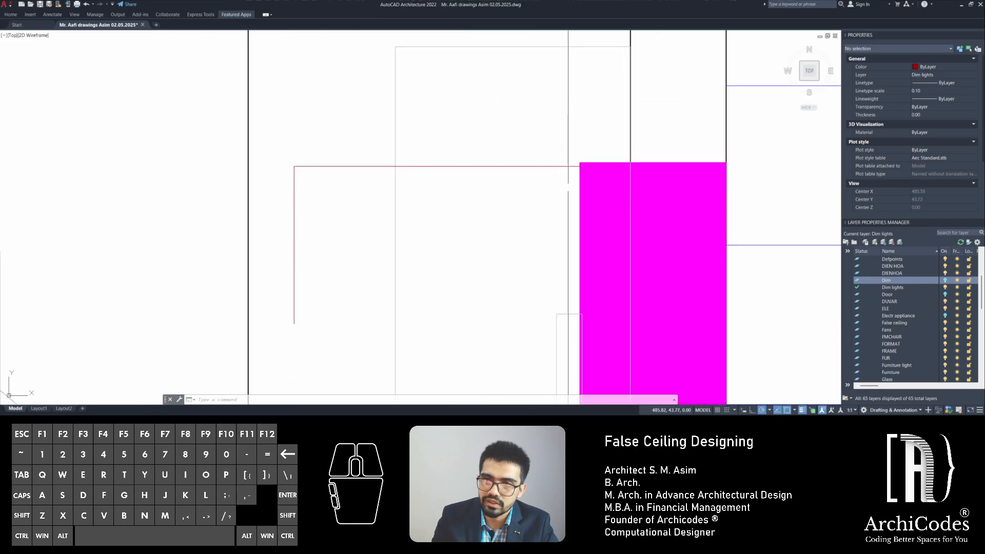
scroll(568, 238, down, 3)
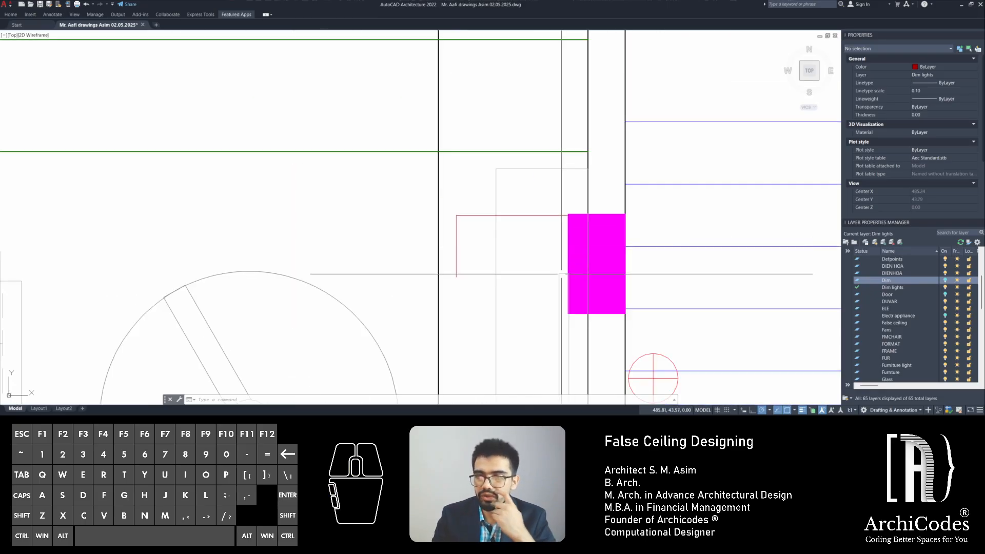
middle_drag(567, 237, 555, 213)
scroll(554, 182, up, 2)
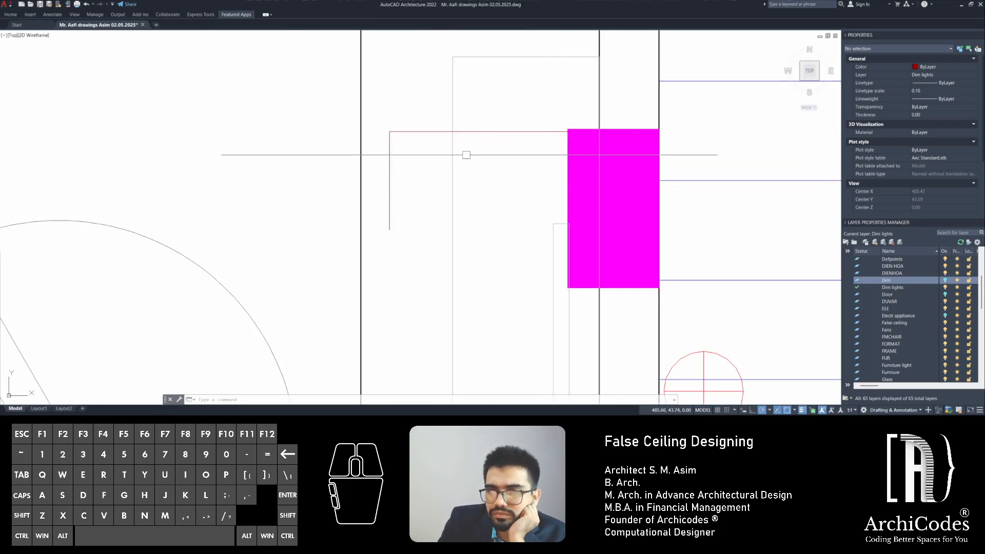
click(466, 154)
click(374, 145)
text(m)
key(Return)
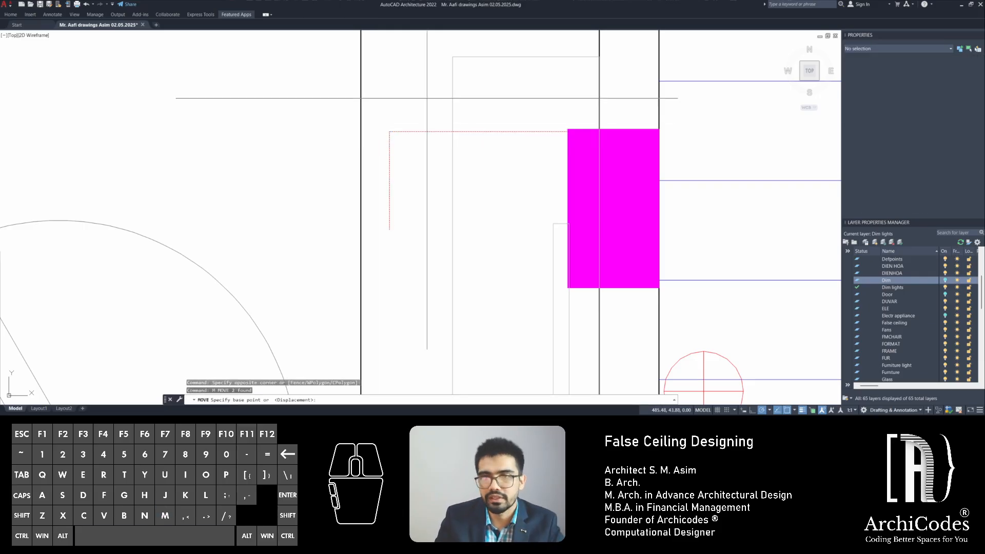
click(410, 96)
scroll(413, 167, down, 3)
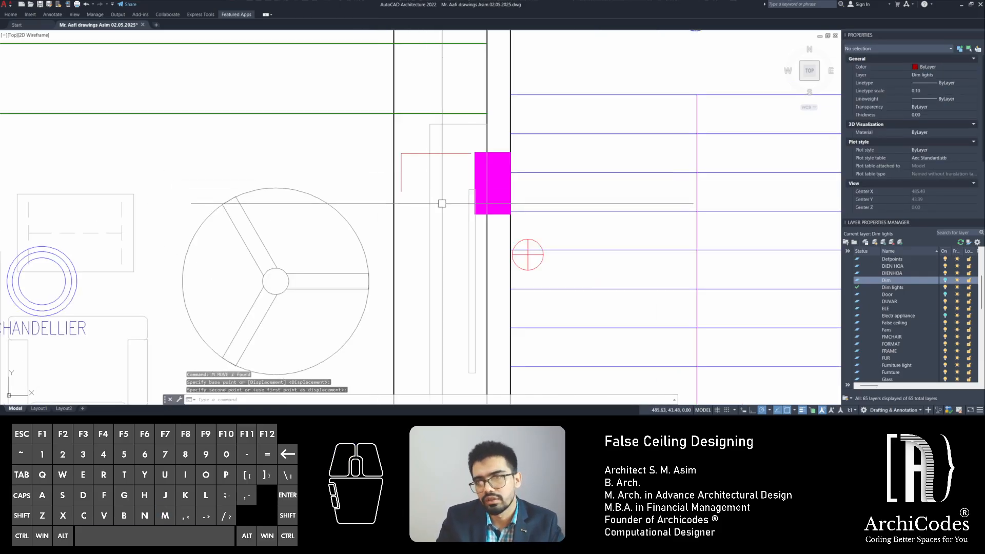
scroll(441, 203, up, 2)
key(Escape)
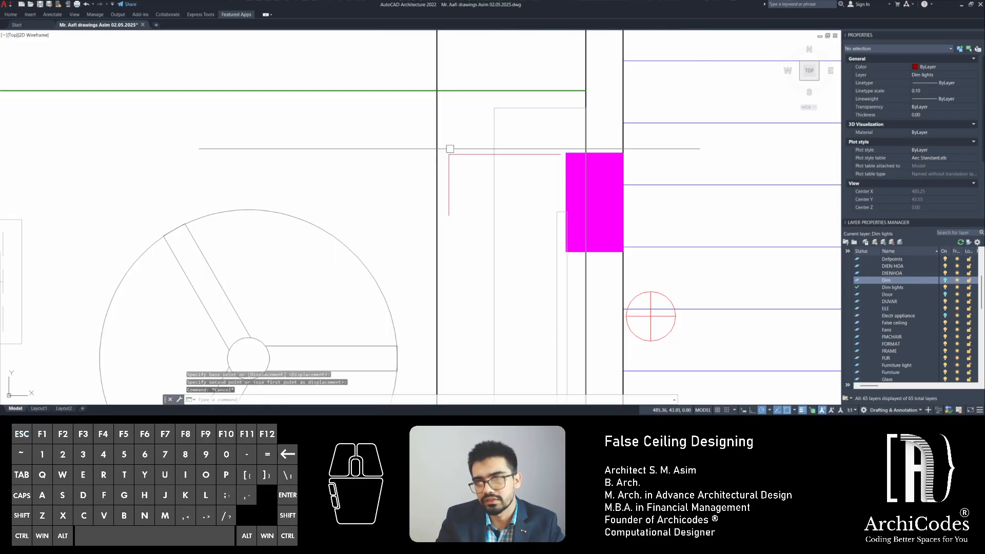
Erase the two guide lines beside the column
click(456, 135)
click(438, 186)
key(Delete)
scroll(500, 203, down, 5)
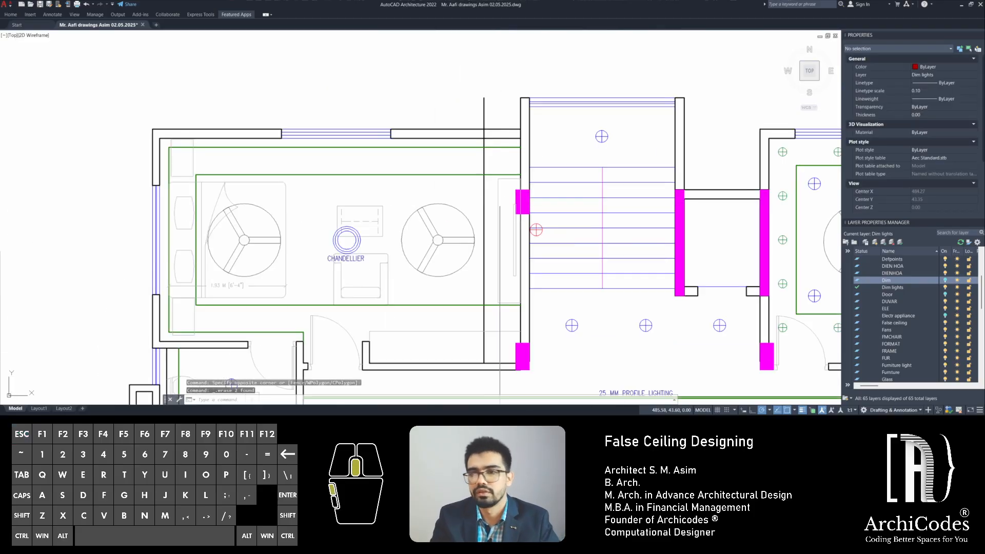
middle_drag(500, 203, 548, 154)
key(Escape)
key(Escape)
Fillet the inner ceiling outline's upper and lower edges to the vertical line offset from the staircase wall, forming square corners
middle_drag(532, 246, 534, 226)
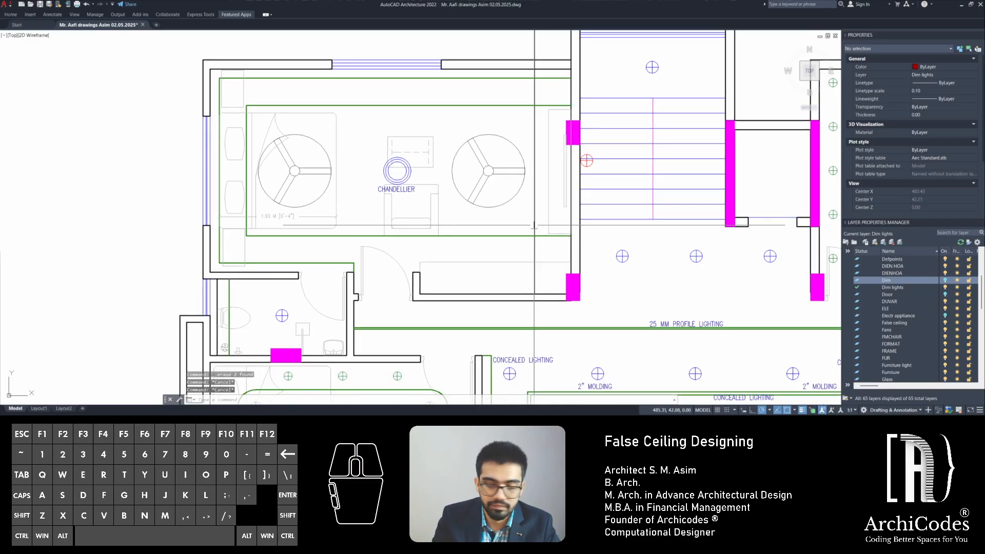
scroll(534, 225, up, 2)
text(f)
key(Return)
click(522, 228)
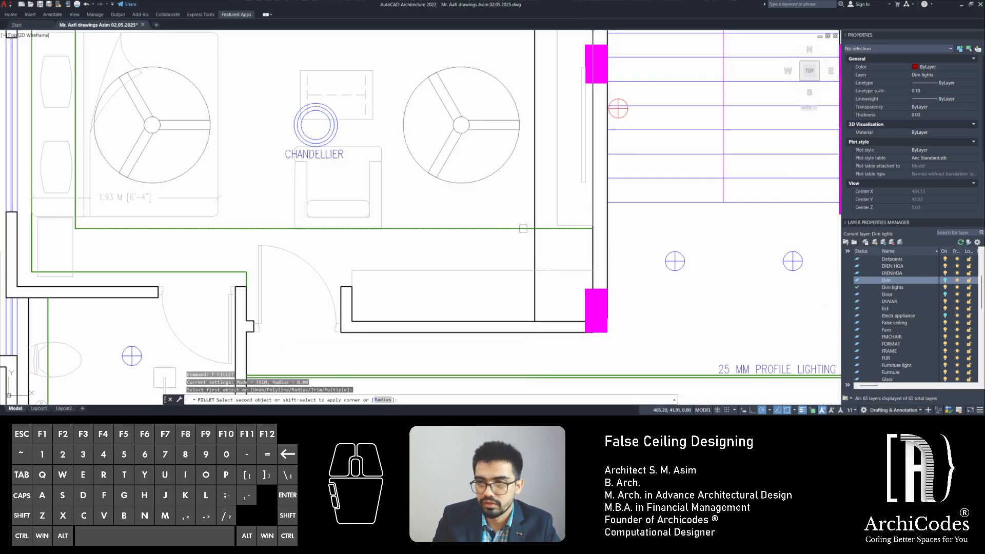
click(534, 205)
scroll(541, 290, down, 3)
scroll(533, 188, up, 5)
key(space)
click(542, 156)
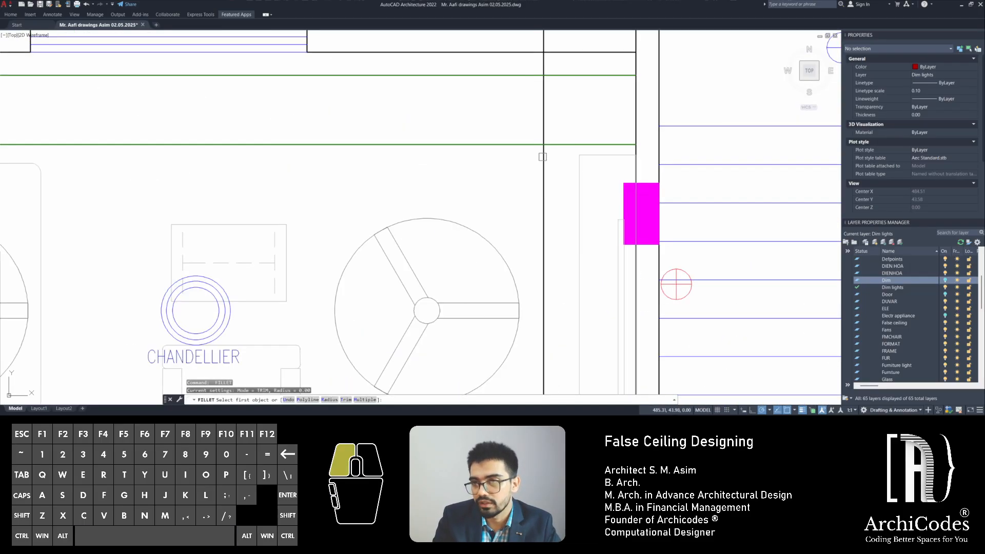
key(Escape)
key(Escape)
key(Escape)
Match the properties of the new vertical closing edge to those of the green inner ceiling outline
scroll(518, 164, down, 4)
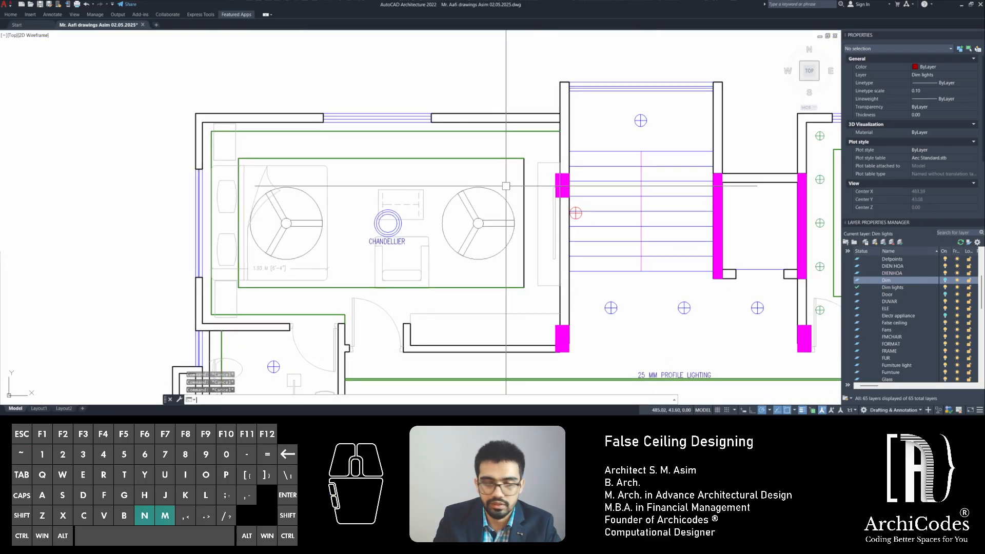
text(ma)
key(Return)
click(514, 158)
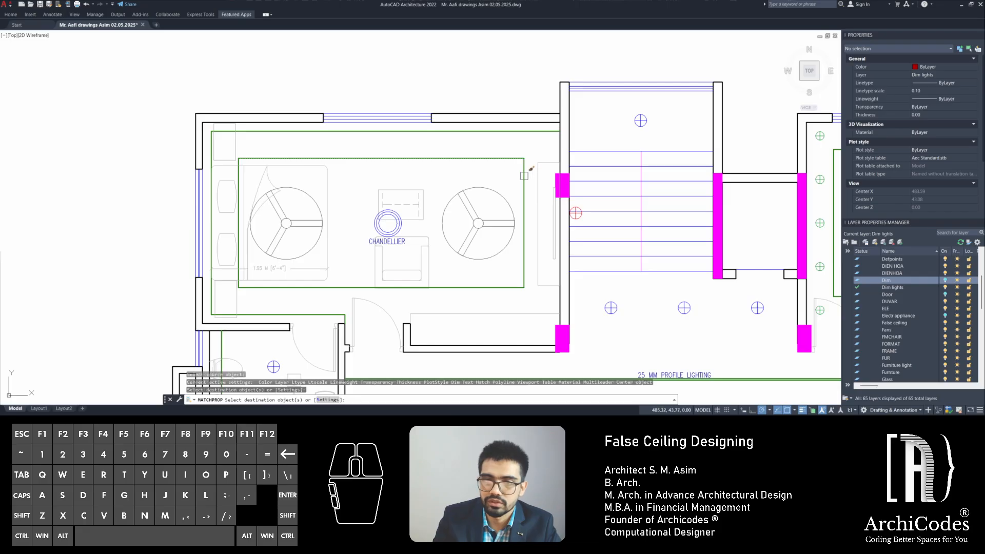
key(space)
key(Escape)
key(Escape)
scroll(534, 175, up, 3)
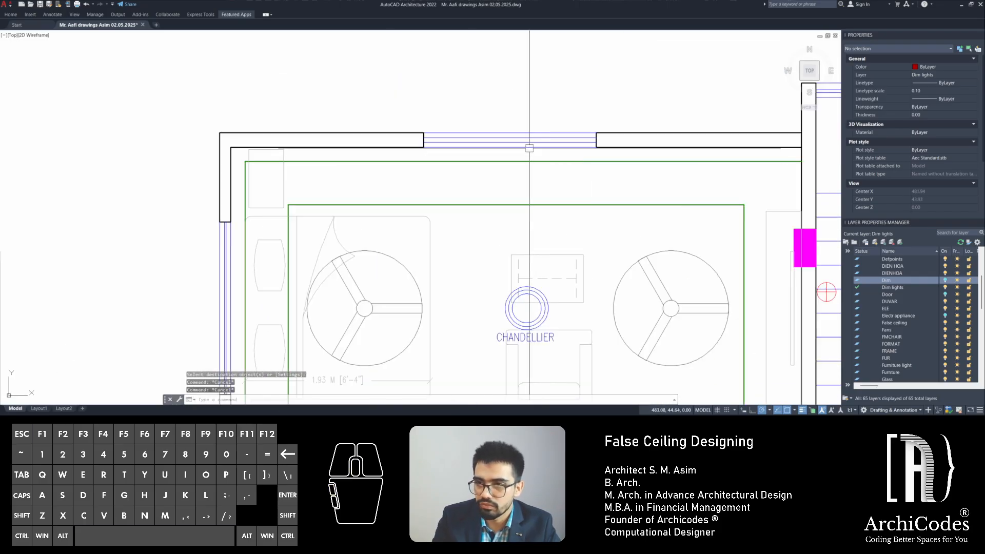
middle_drag(734, 237, 452, 139)
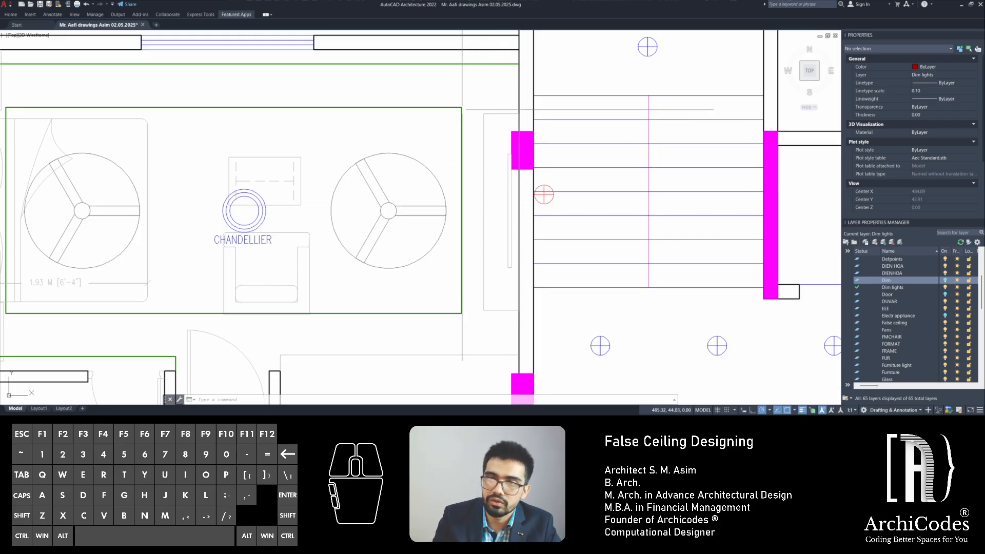
middle_drag(379, 176, 488, 268)
scroll(290, 151, up, 4)
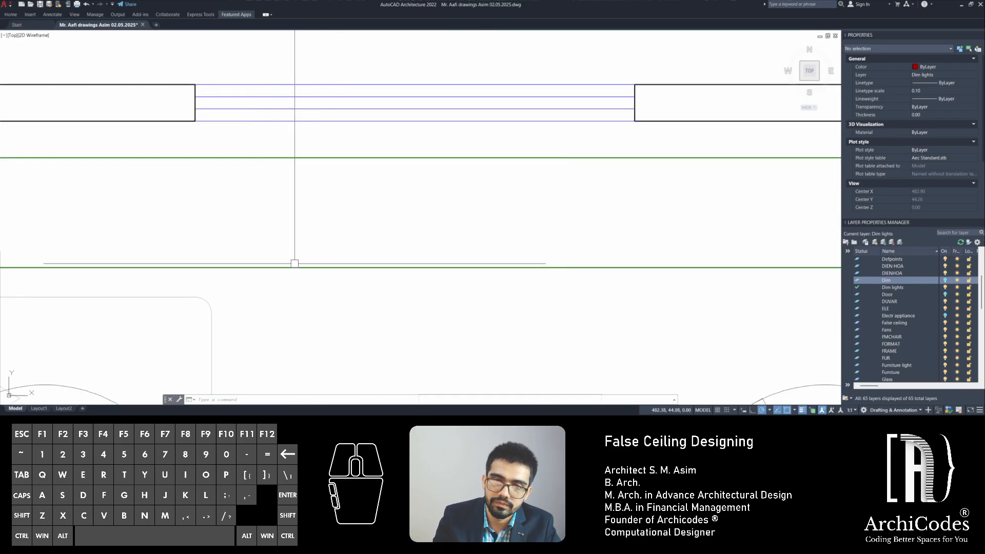
scroll(465, 217, down, 5)
key(Escape)
key(Escape)
key(Escape)
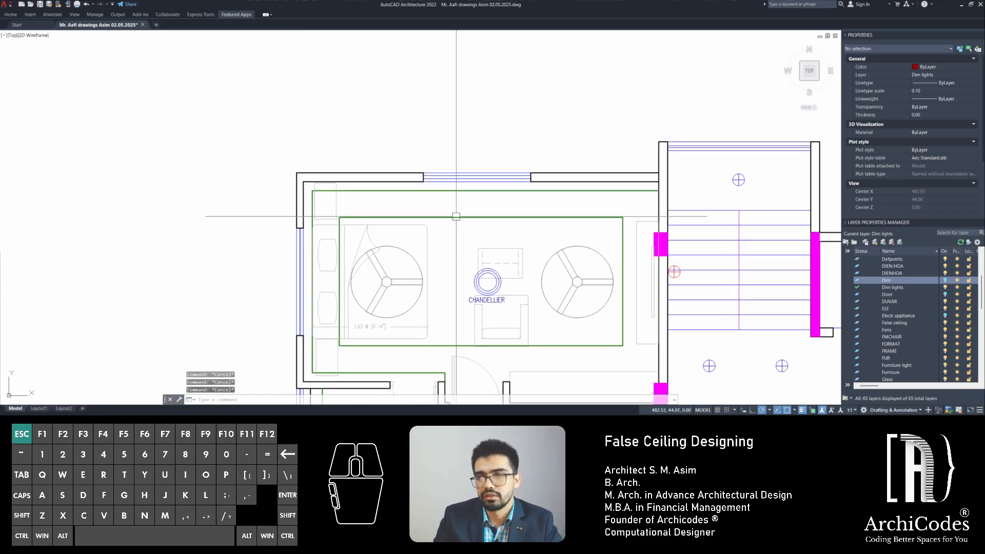
Try to offset the inner ceiling outline's upper edge 0.75 outward
text(o)
key(Return)
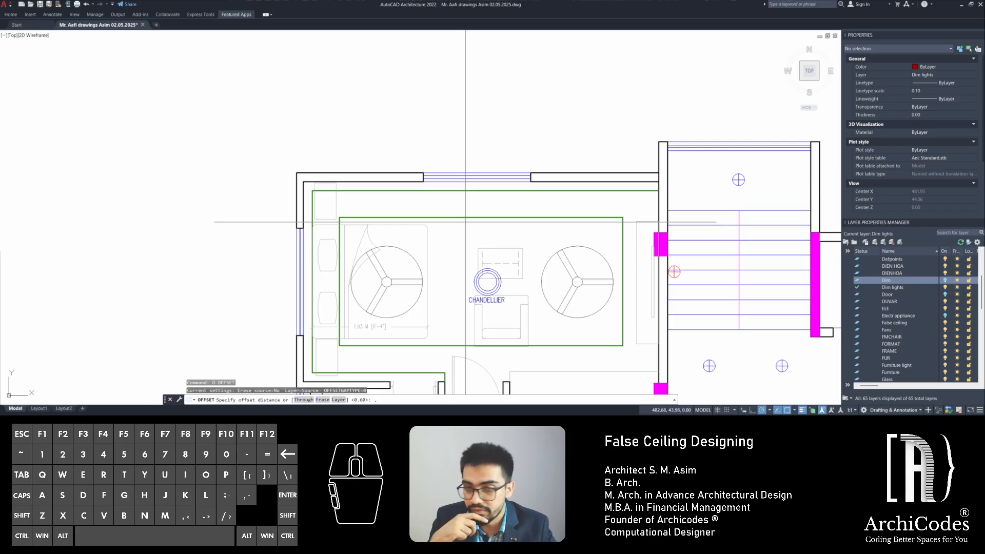
text(75)
key(Return)
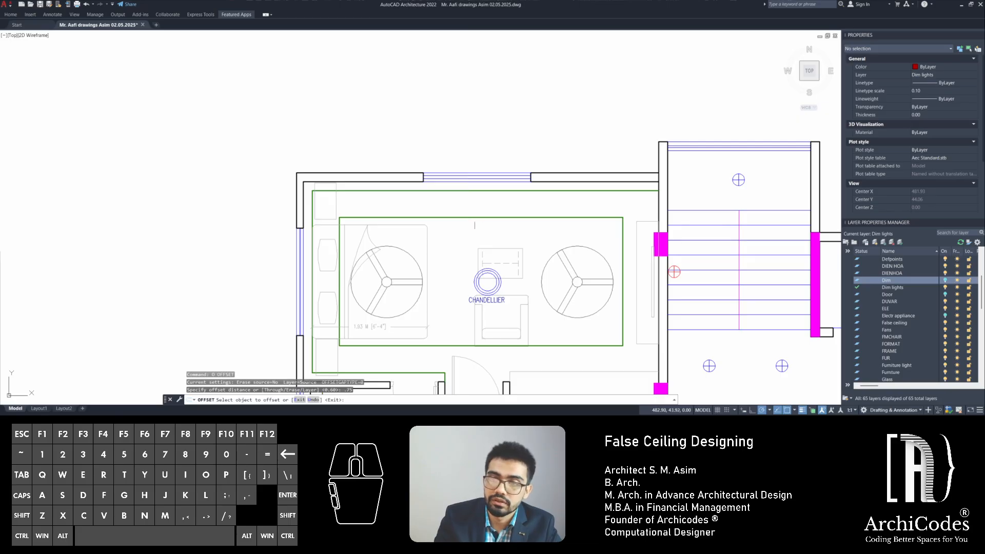
click(474, 218)
click(474, 203)
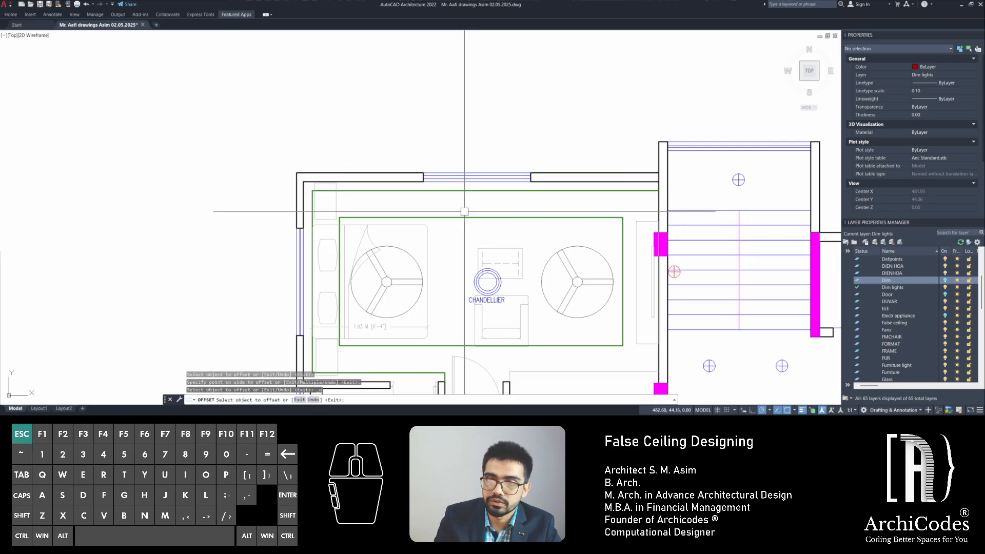
key(Escape)
text(o)
key(Return)
text(.7)
key(Return)
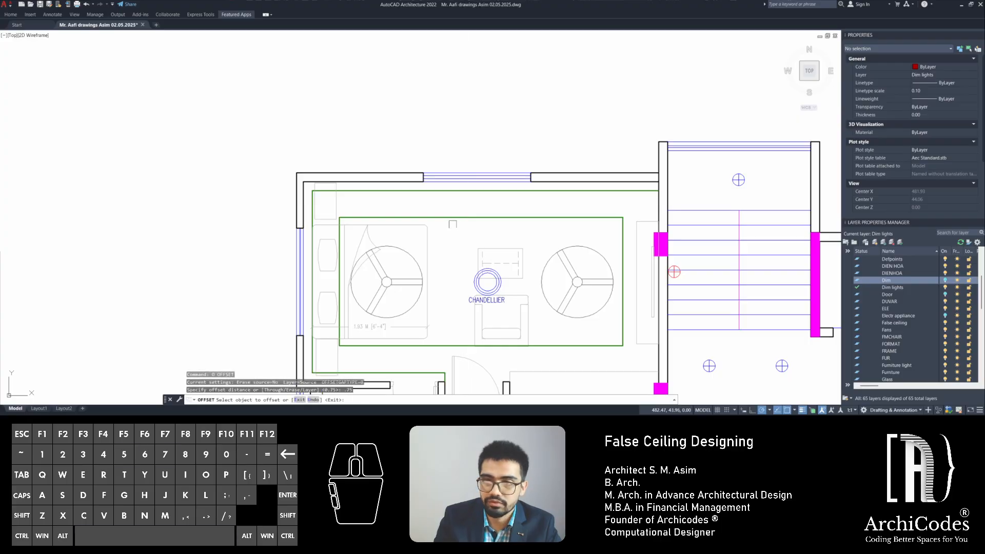
click(457, 218)
key(Escape)
key(Escape)
key(Escape)
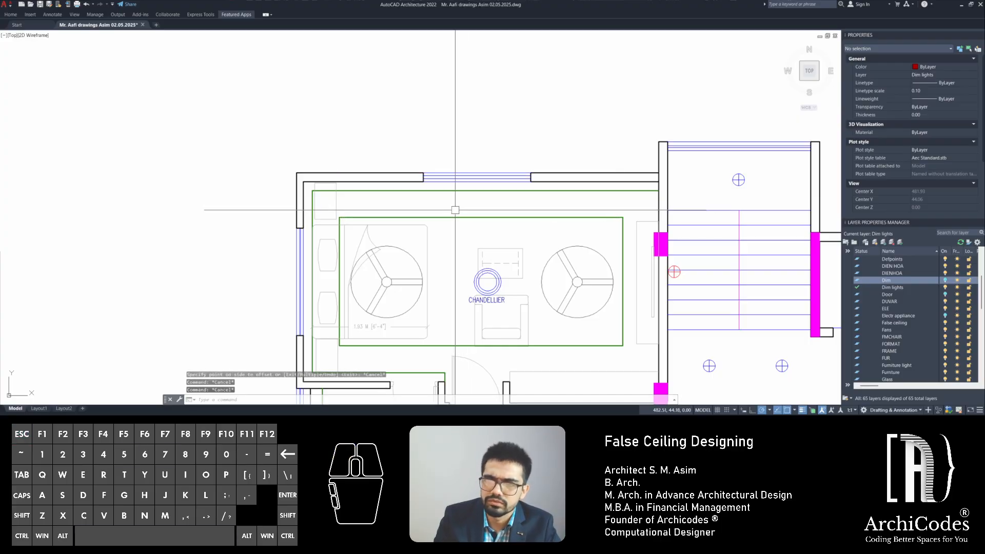
text(o)
key(Return)
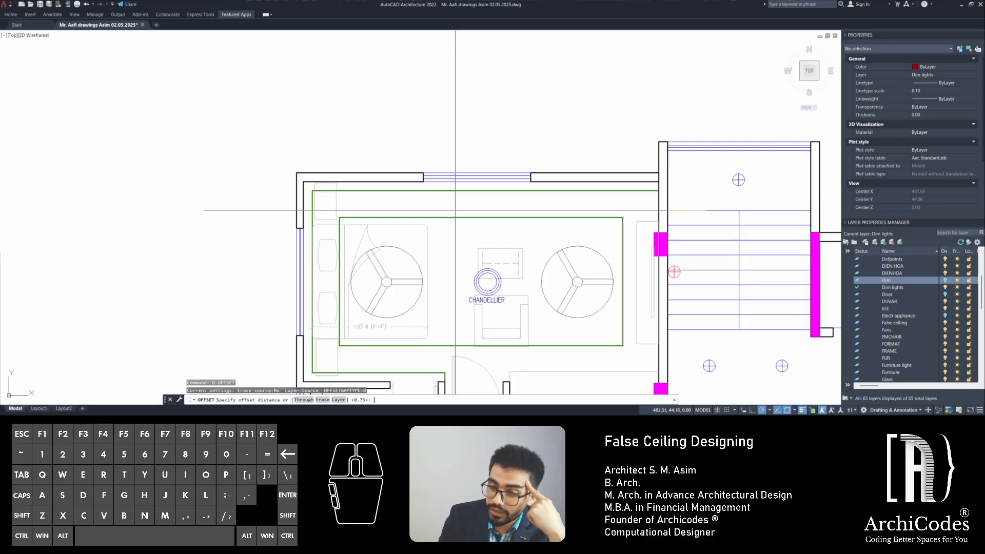
key(Escape)
middle_drag(451, 204, 487, 202)
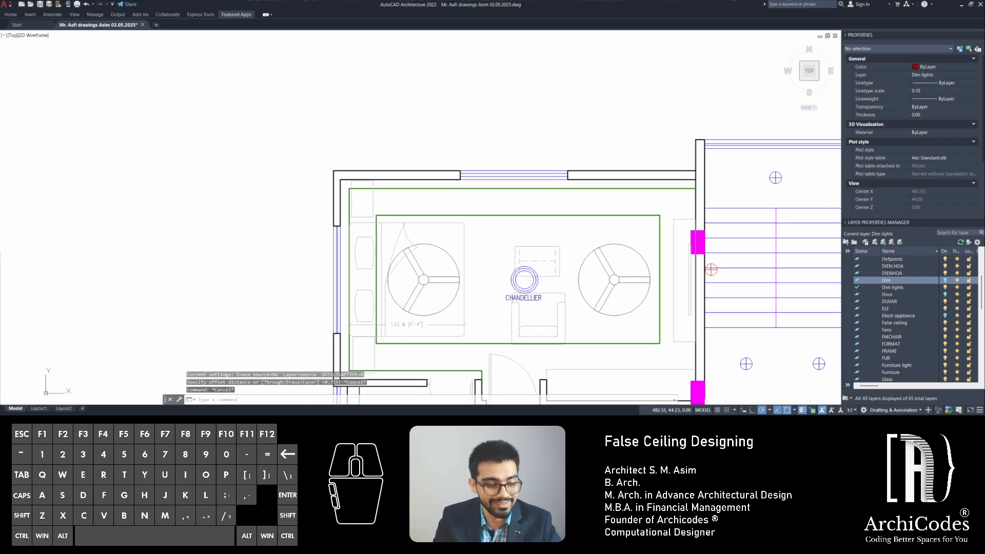
Try to dimension the gap between the inner and outer ceiling outlines near the bedside corner
text(d)
key(space)
scroll(377, 200, up, 4)
click(373, 237)
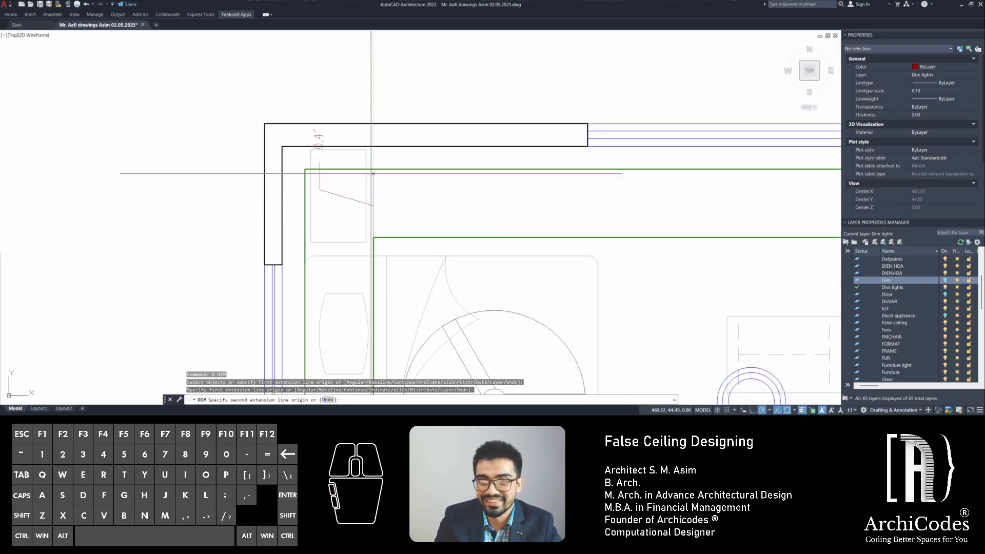
key(Escape)
middle_drag(464, 198, 435, 196)
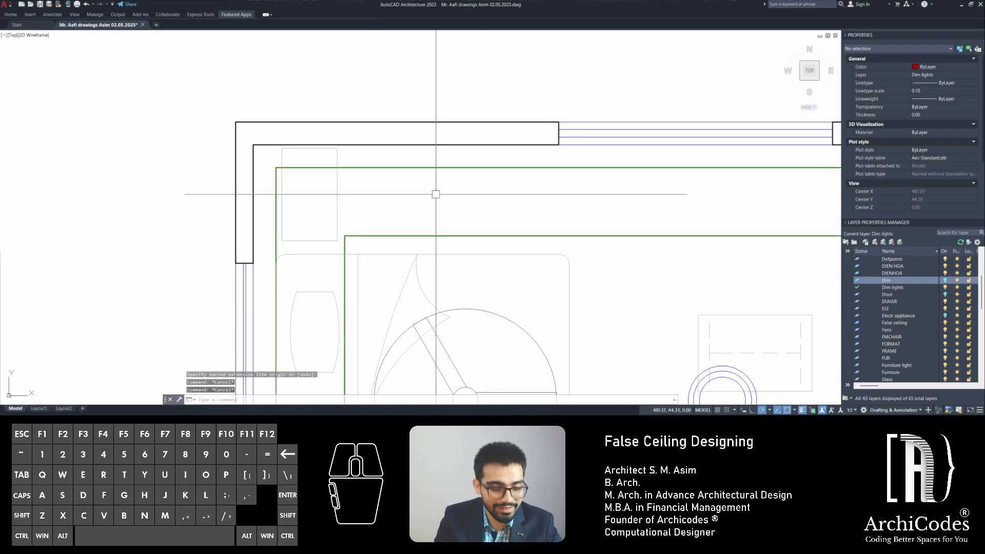
Try offsetting only the inner ceiling outline's upper edge 0.225 outward, and undo that offset
text(o)
key(space)
key(Return)
click(454, 236)
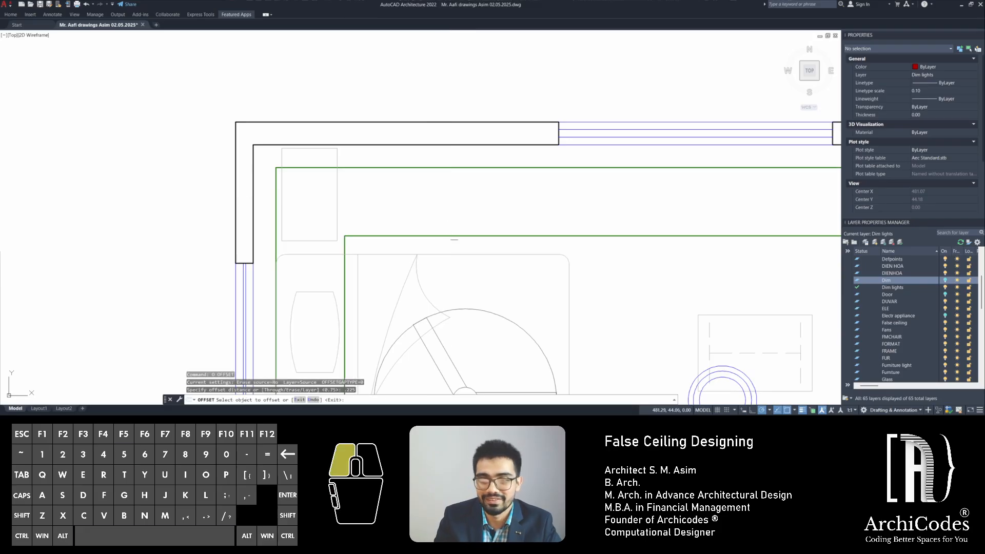
click(455, 199)
key(Escape)
key(Escape)
key(Escape)
scroll(389, 215, down, 3)
scroll(473, 224, up, 2)
key(Escape)
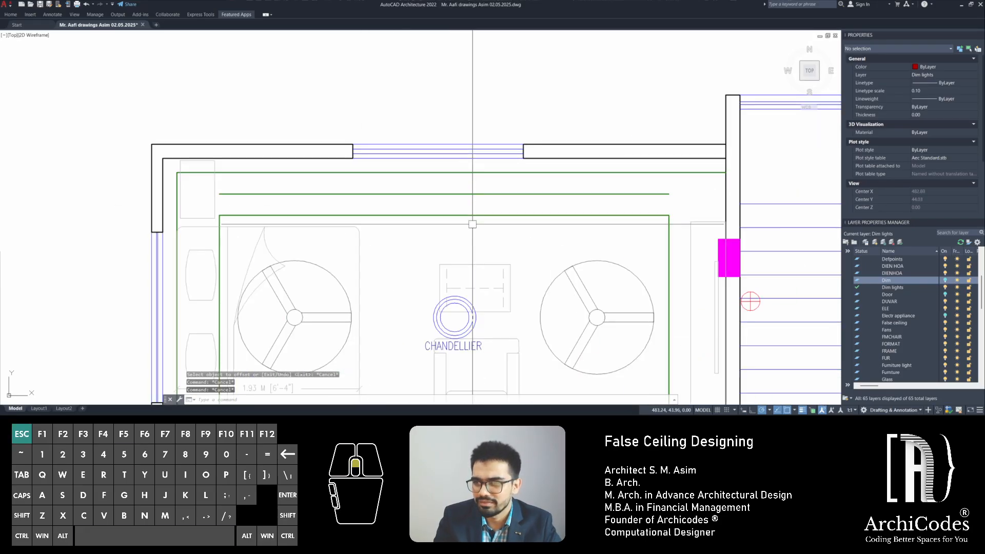
key(ctrl+z)
key(ctrl+z)
Join the four edges of the inner ceiling outline into one closed polyline
click(470, 236)
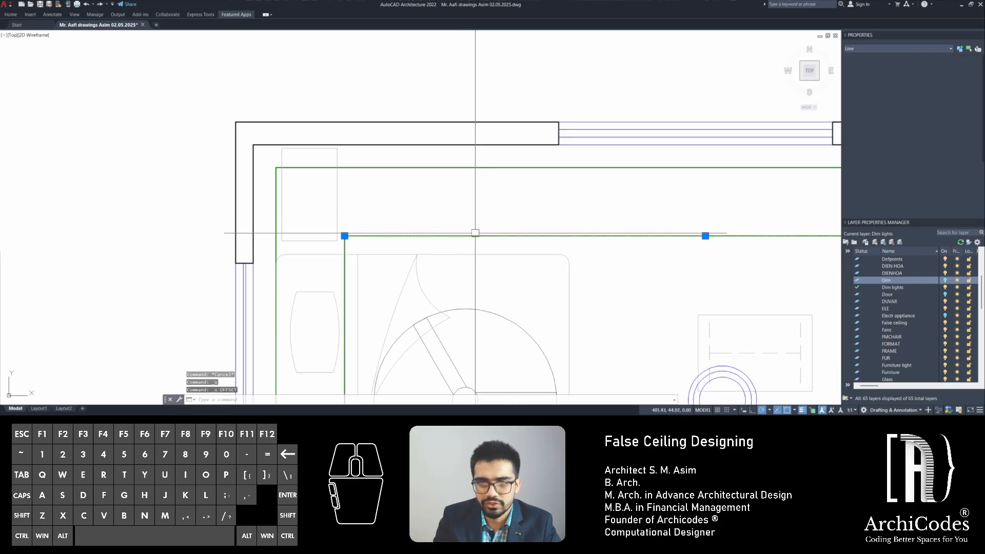
click(344, 244)
scroll(344, 244, down, 3)
scroll(628, 186, up, 5)
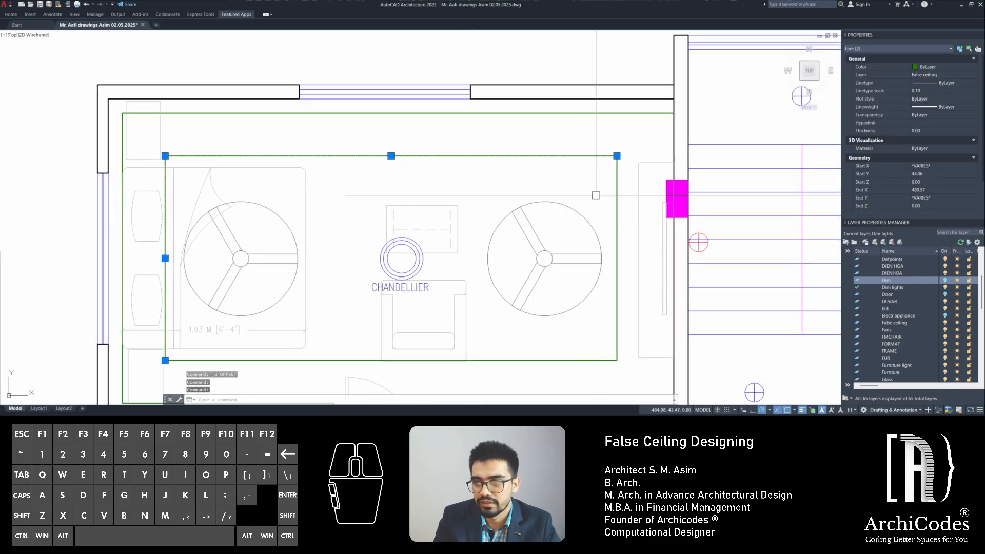
click(626, 186)
middle_drag(569, 325, 583, 198)
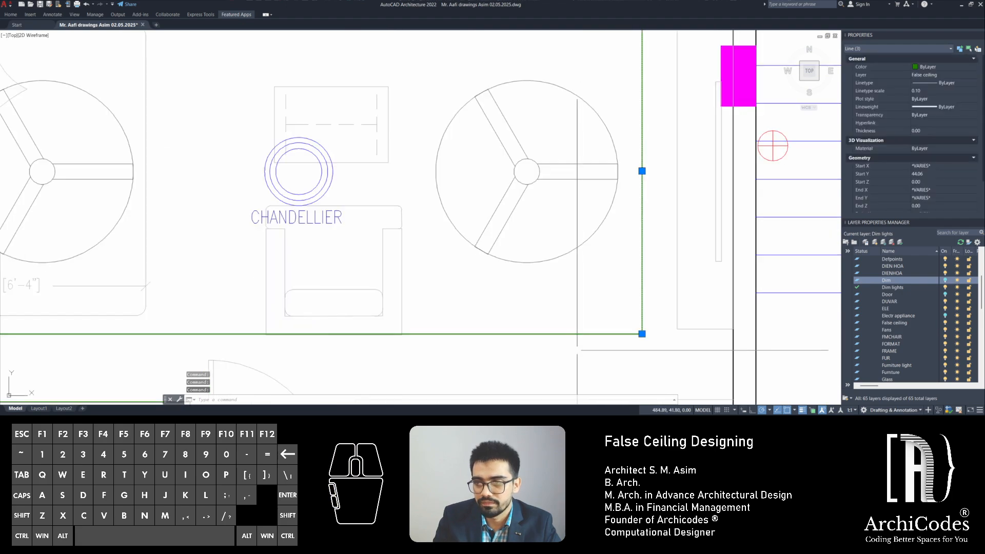
click(573, 334)
middle_drag(513, 291, 557, 293)
key(Escape)
key(Escape)
key(Escape)
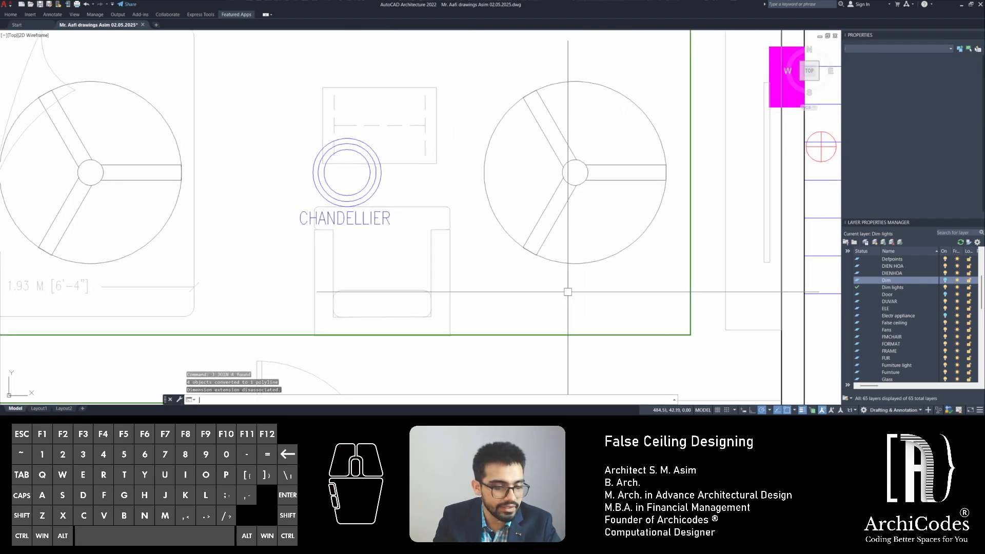
scroll(555, 321, down, 4)
text(o)
key(space)
key(space)
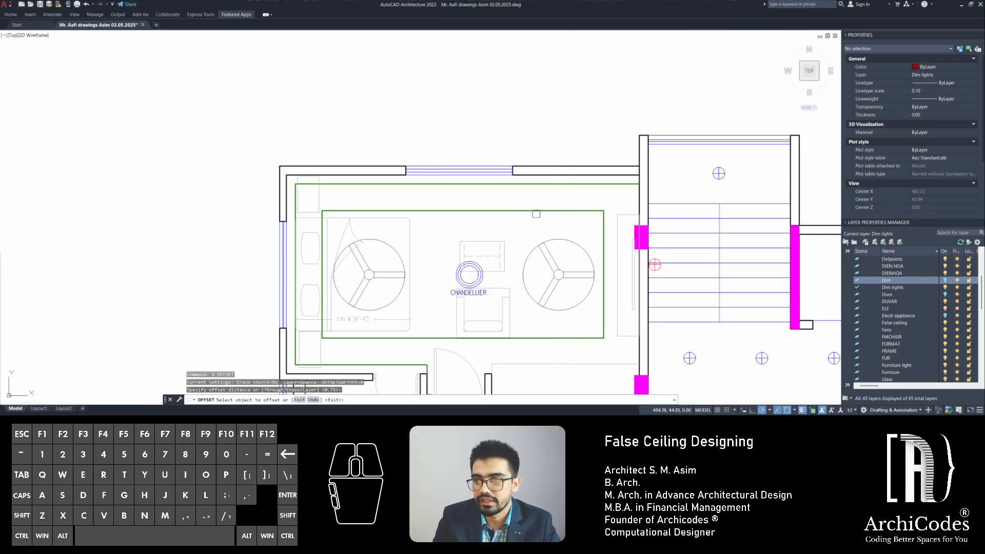
click(536, 211)
key(Escape)
Offset the joined inner ceiling outline 0.23 outward
text(o)
key(space)
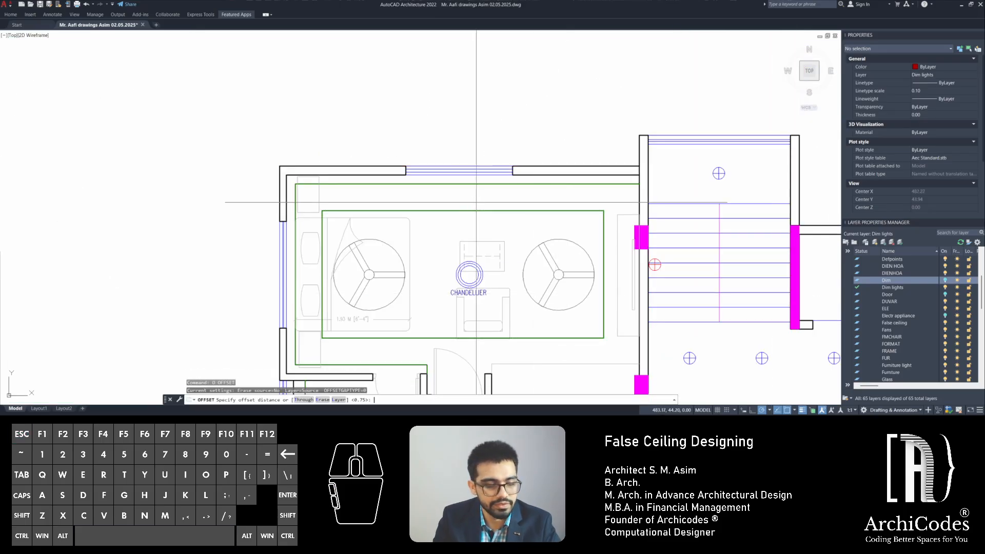
text(.23)
key(space)
click(480, 211)
click(484, 199)
key(Escape)
key(Escape)
key(Escape)
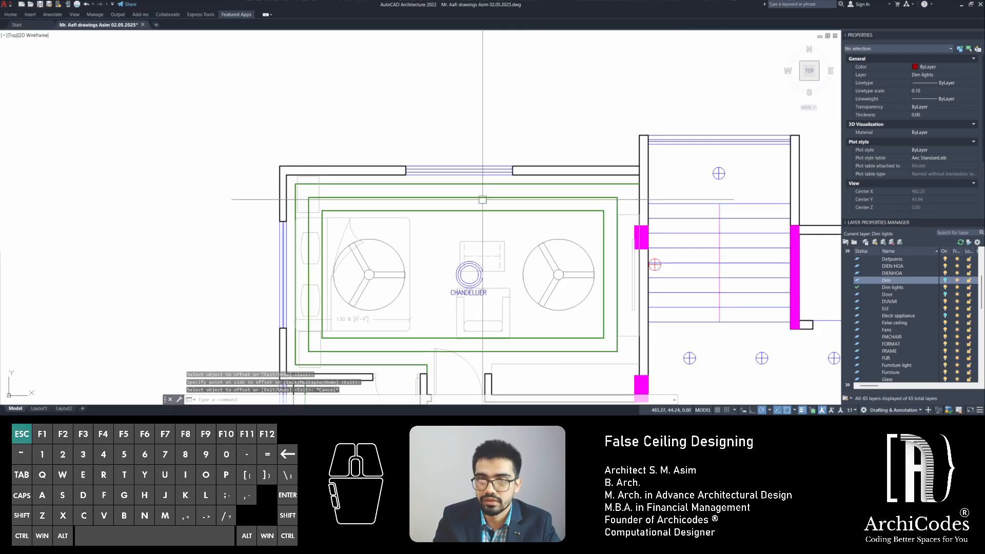
Offset the joined inner ceiling outline outward again by 0.224 for a second line just inside the first offset
text(o)
key(space)
text(.)
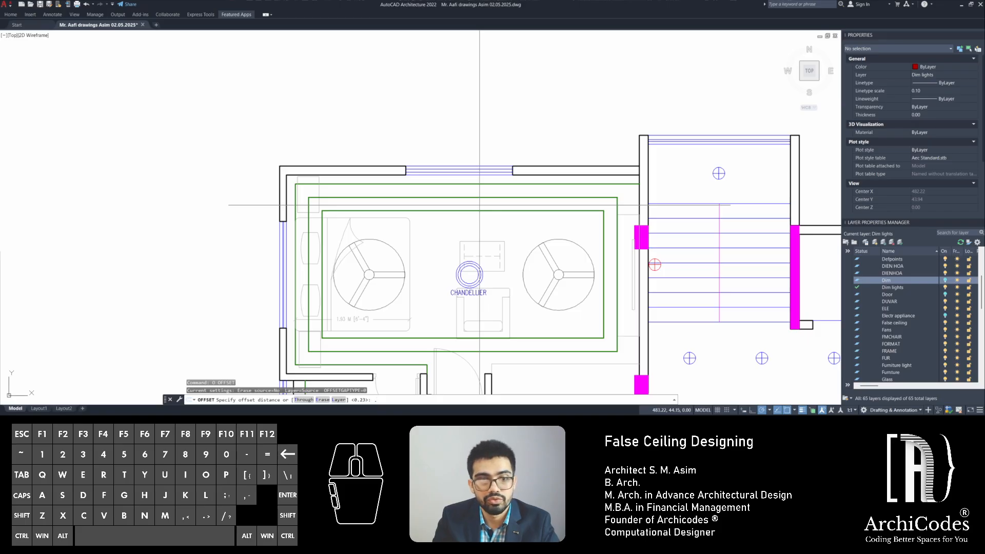
text(22)
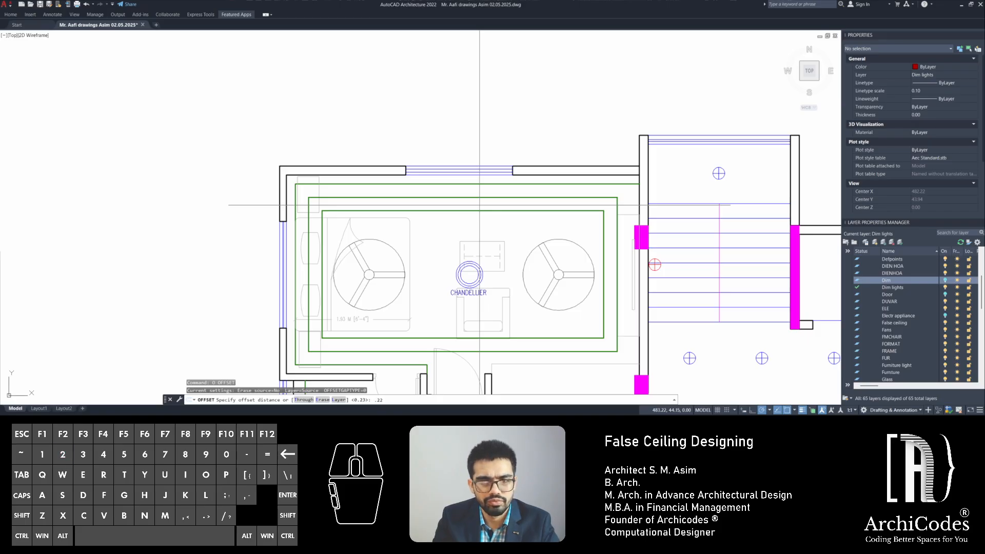
text(4)
key(space)
click(480, 211)
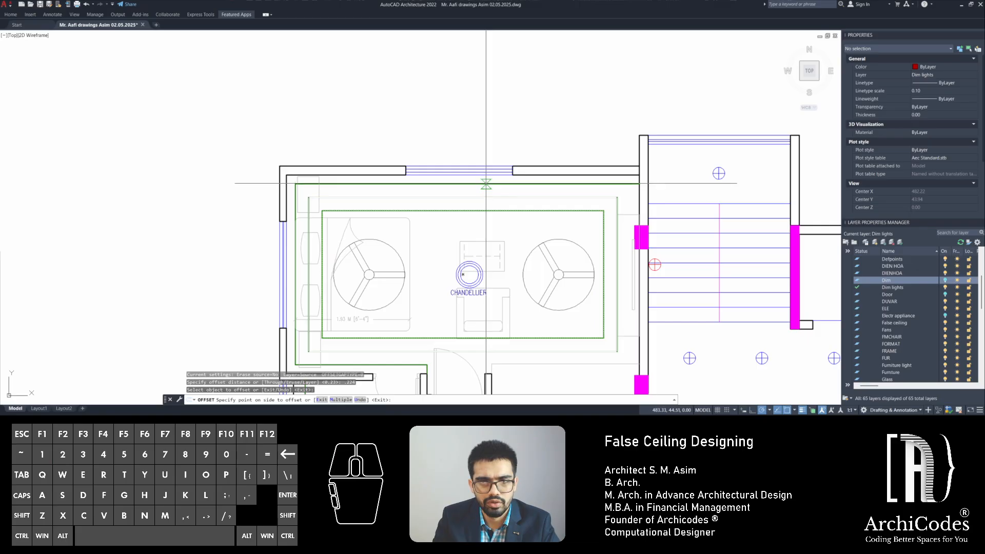
click(486, 183)
scroll(347, 200, up, 6)
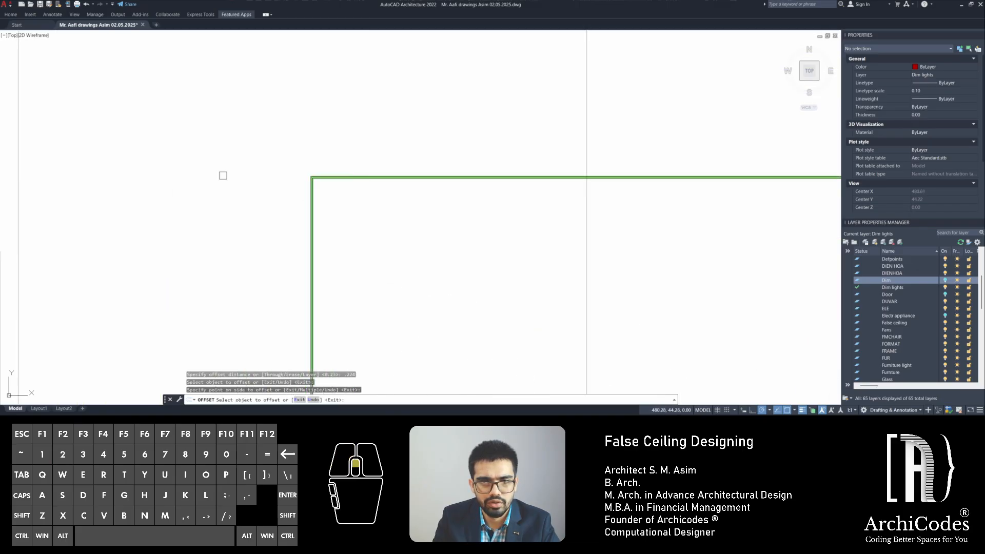
scroll(222, 176, up, 2)
scroll(358, 194, down, 3)
key(Escape)
key(Escape)
key(Escape)
scroll(383, 195, up, 1)
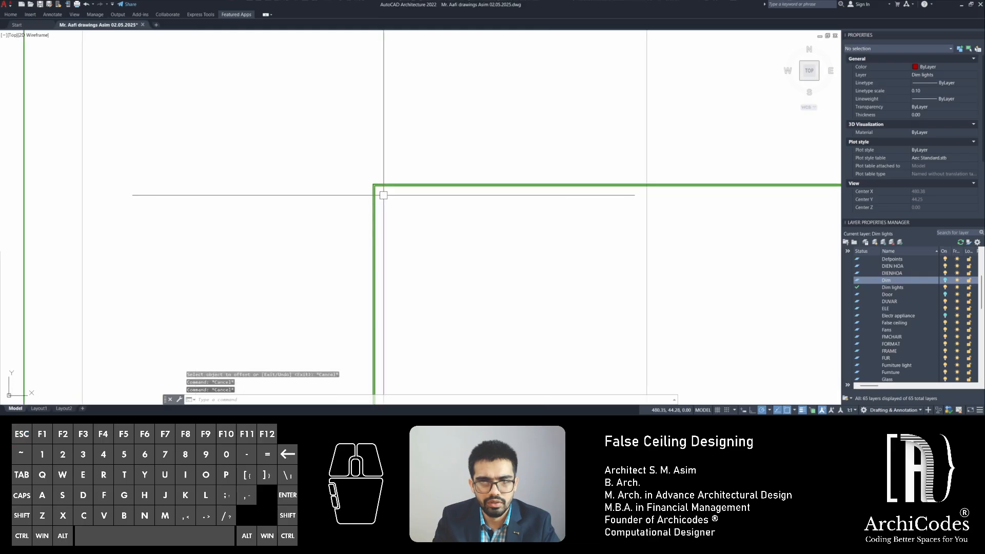
scroll(384, 194, up, 3)
text(o)
key(Return)
text(.)
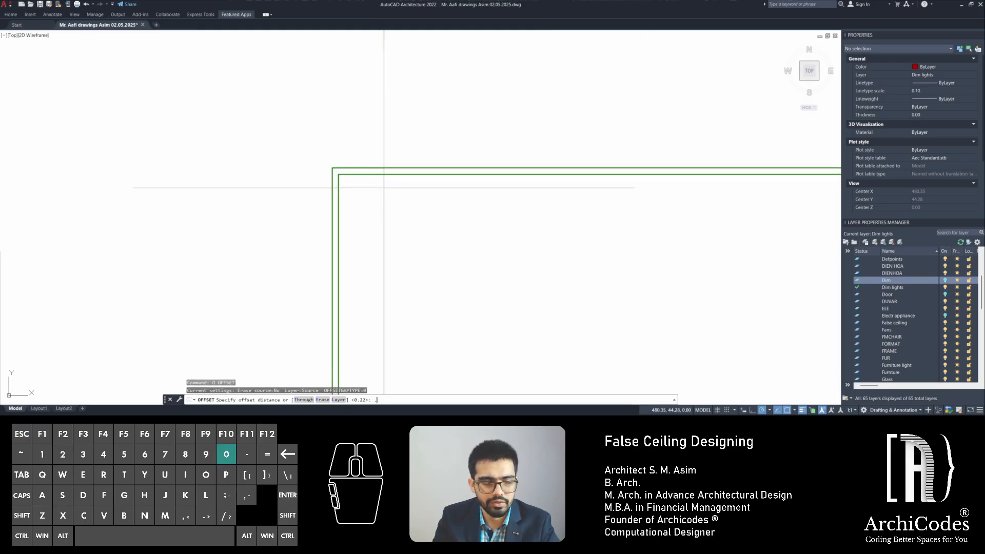
key(Return)
click(385, 176)
key(Escape)
key(Escape)
key(Escape)
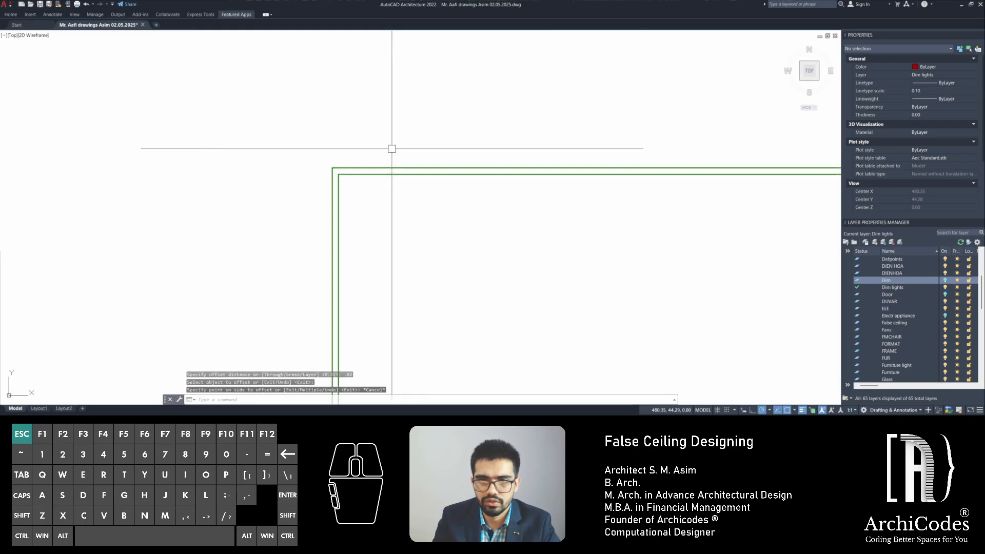
scroll(390, 150, down, 4)
scroll(393, 159, down, 3)
scroll(400, 228, up, 2)
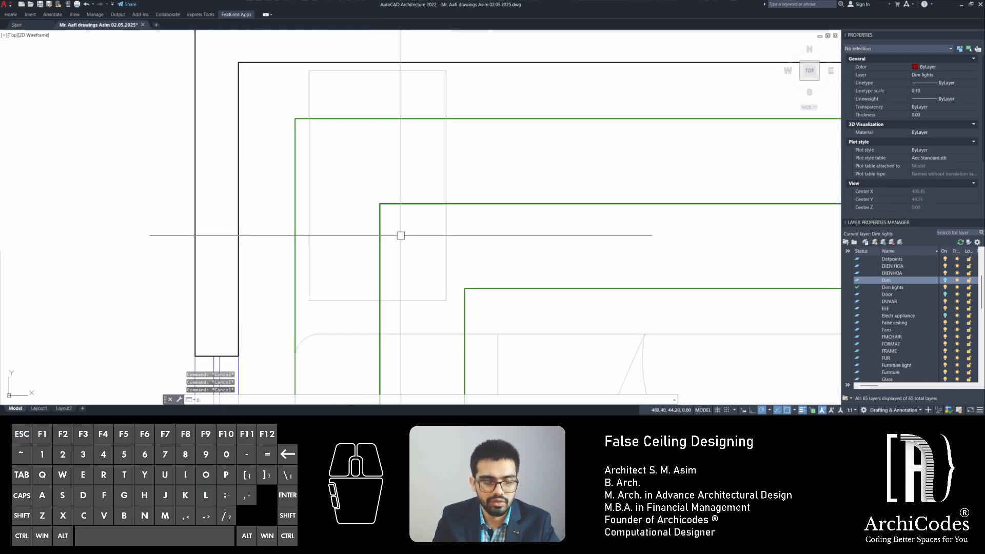
text(o)
key(Return)
text(.00)
text(2)
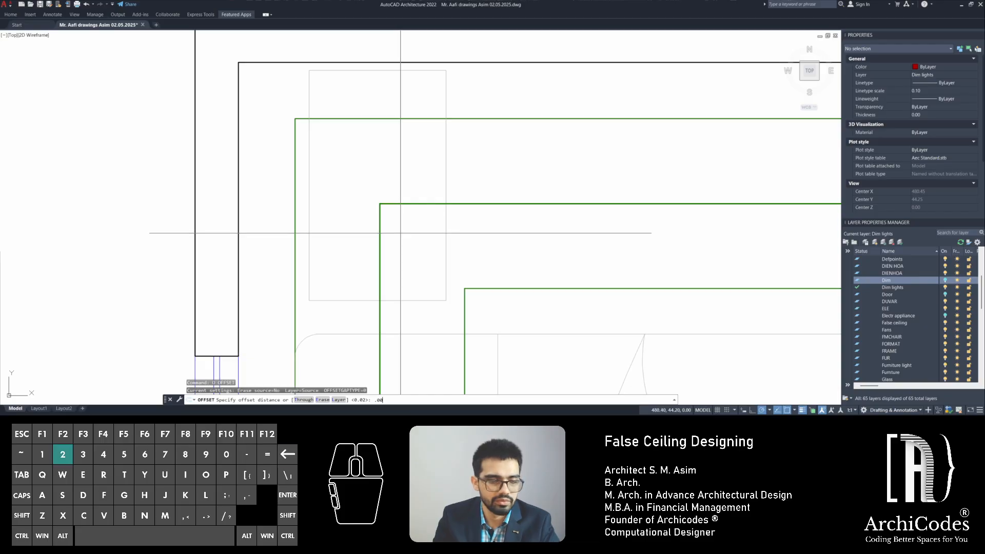
key(space)
scroll(398, 215, up, 3)
key(Escape)
key(Escape)
key(Escape)
Delete the outer of the two nearly coincident offset outlines around the inner ceiling outline
scroll(331, 172, up, 3)
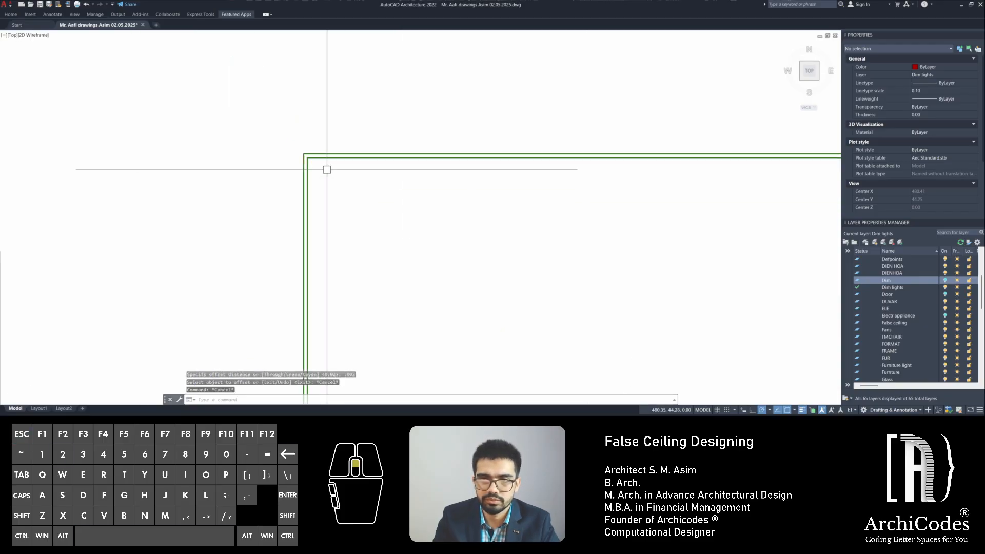
click(328, 152)
key(Delete)
scroll(364, 196, down, 1)
scroll(450, 258, down, 2)
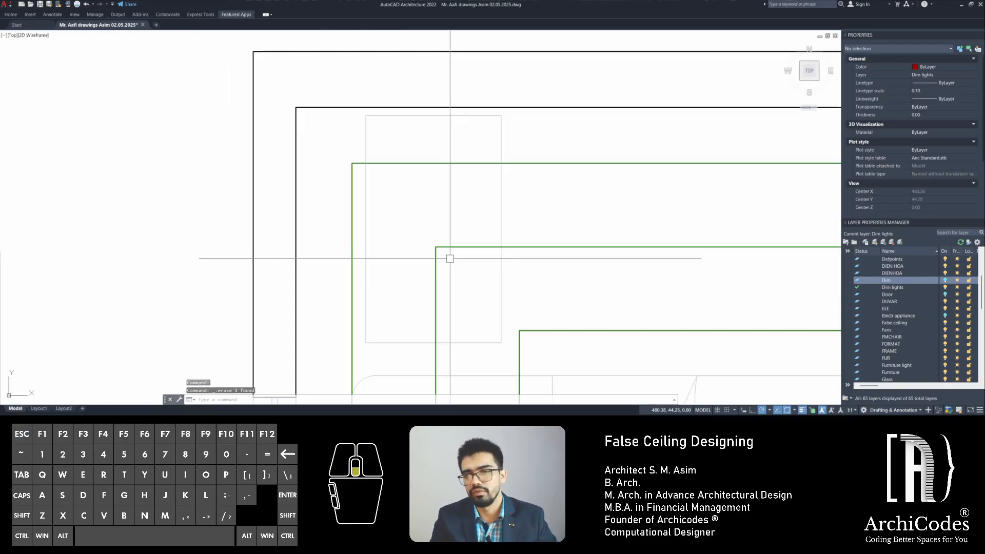
scroll(464, 287, down, 3)
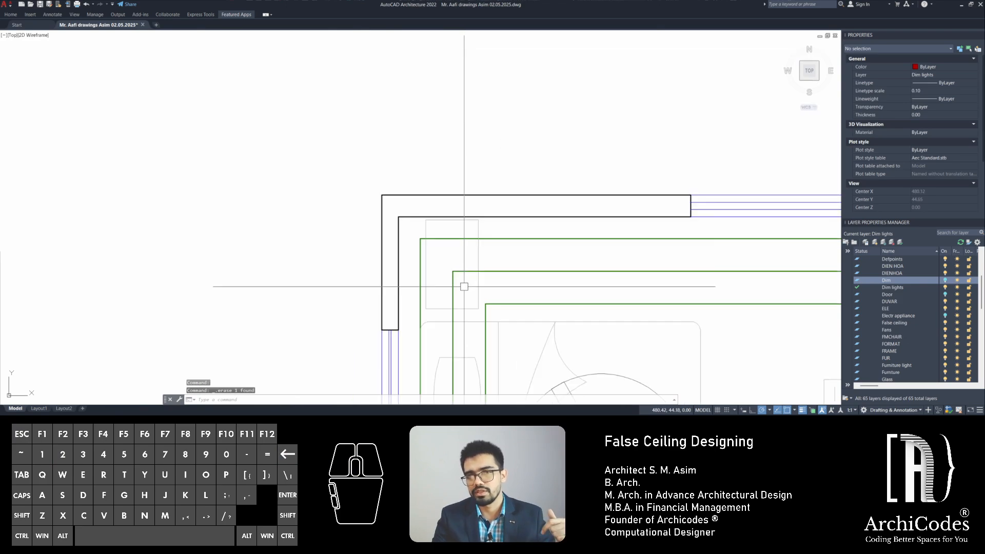
scroll(473, 259, up, 2)
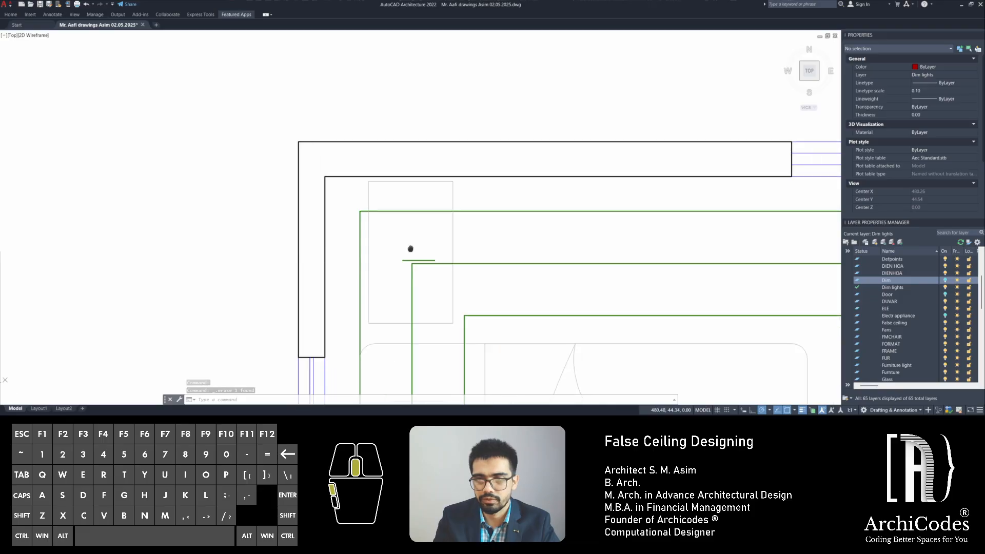
Offset the middle ceiling outline 0.02 outward
key(Escape)
key(Escape)
scroll(411, 249, up, 3)
text(o)
key(space)
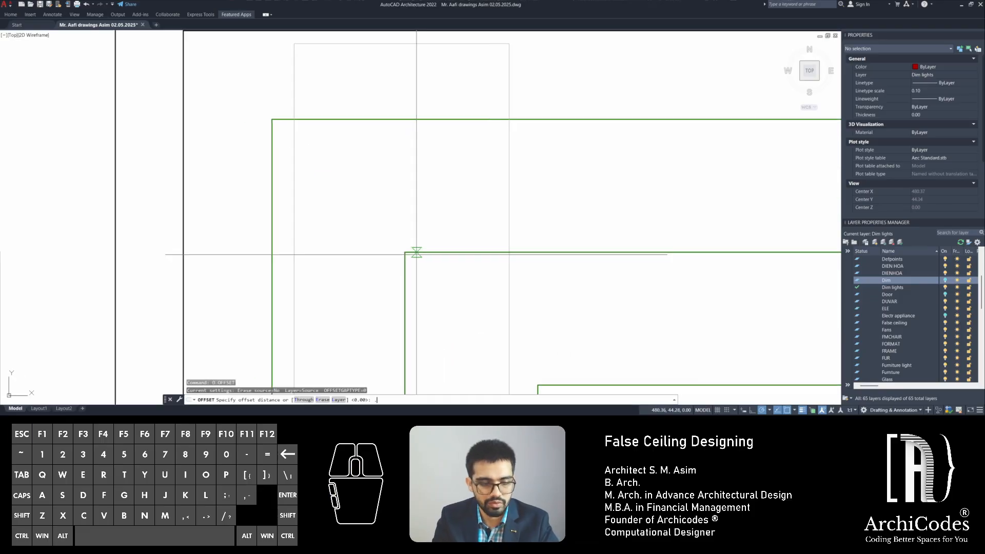
text(.02)
key(space)
click(425, 252)
click(427, 206)
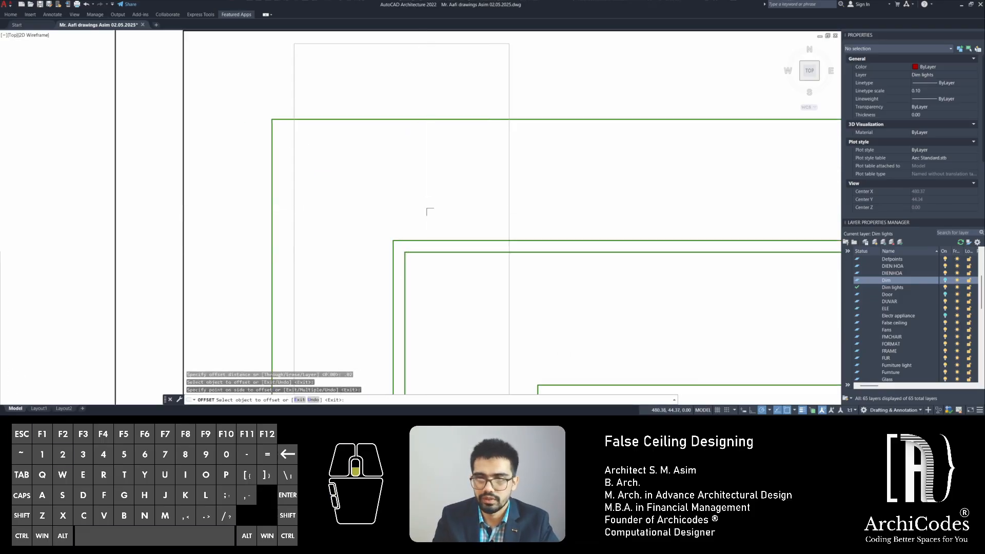
scroll(497, 256, down, 6)
scroll(769, 318, up, 3)
key(Escape)
key(Escape)
key(Escape)
Offset the middle ceiling outline 0.01 outward and 0.01 inward
scroll(292, 210, up, 4)
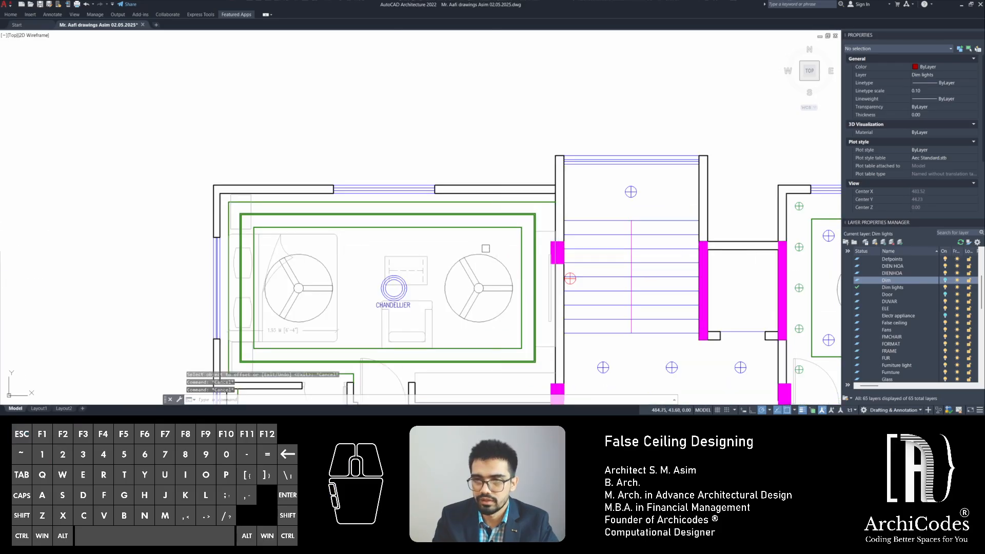
scroll(197, 214, up, 6)
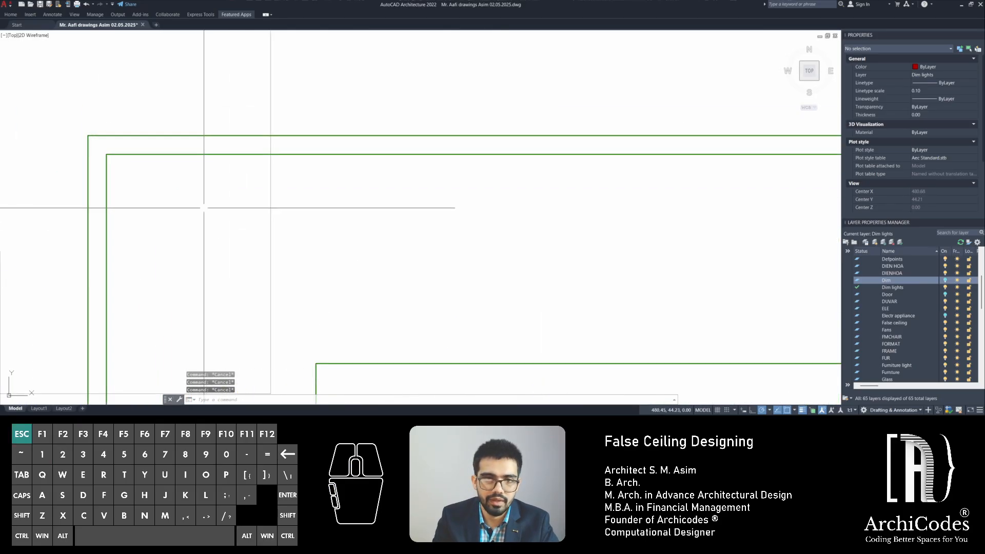
text(o)
key(space)
text(.)
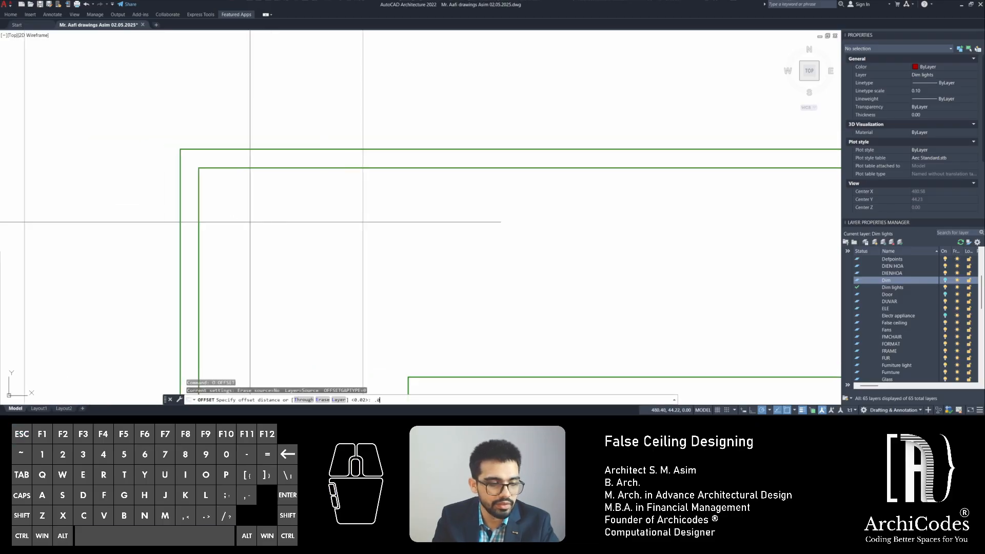
key(space)
click(230, 168)
click(239, 150)
scroll(226, 159, up, 2)
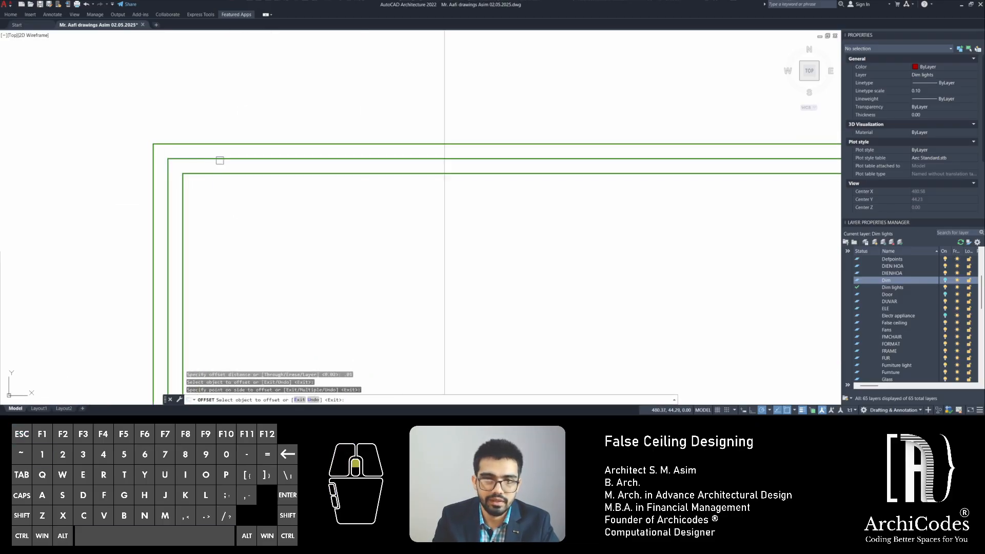
click(208, 172)
click(220, 238)
key(Escape)
key(Escape)
Delete the original middle ceiling outline and the outermost 0.02 offset, keeping only the pair of 0.01 offsets
click(192, 172)
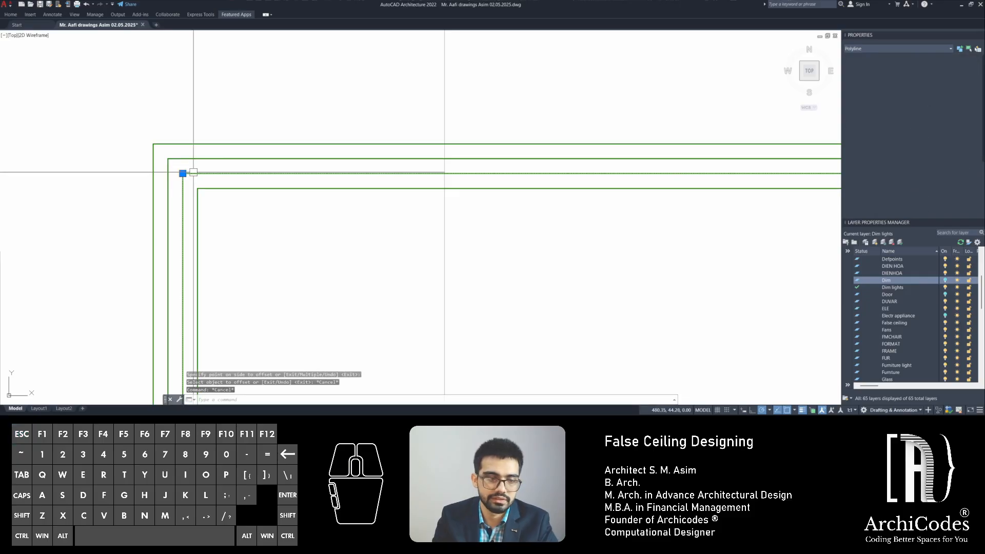
key(Delete)
click(214, 142)
key(Delete)
key(Escape)
key(Escape)
scroll(300, 195, down, 5)
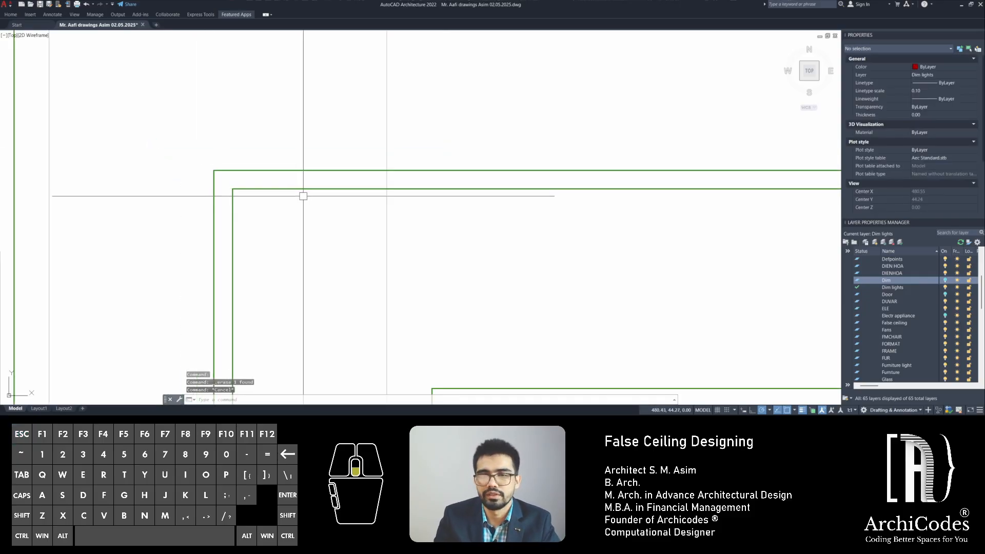
scroll(385, 263, down, 6)
key(Escape)
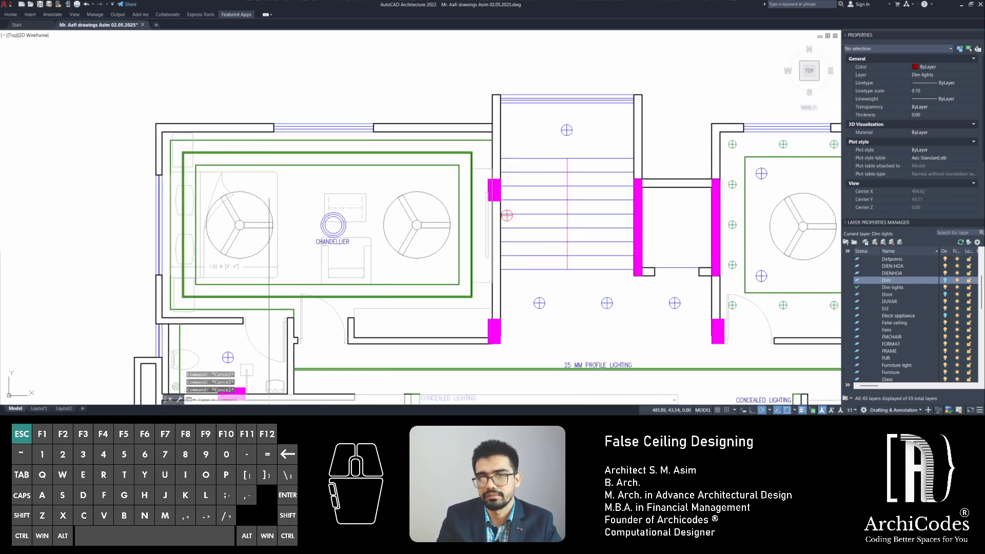
Copy the lower-left 12 W light of the bedroom beyond the stairs to this bedroom, matching the lower-left corners of the inner ceiling outlines
middle_drag(372, 277, 412, 258)
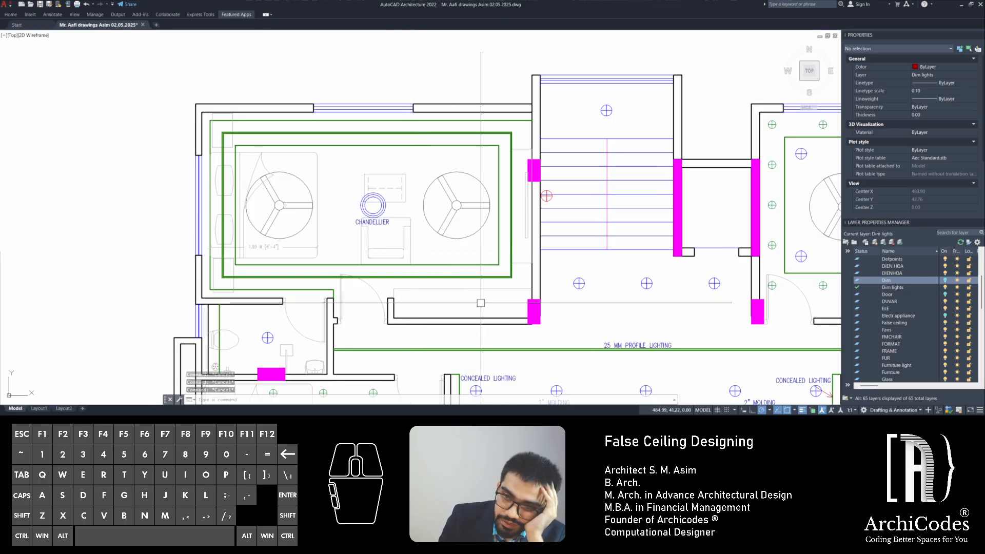
scroll(411, 255, up, 3)
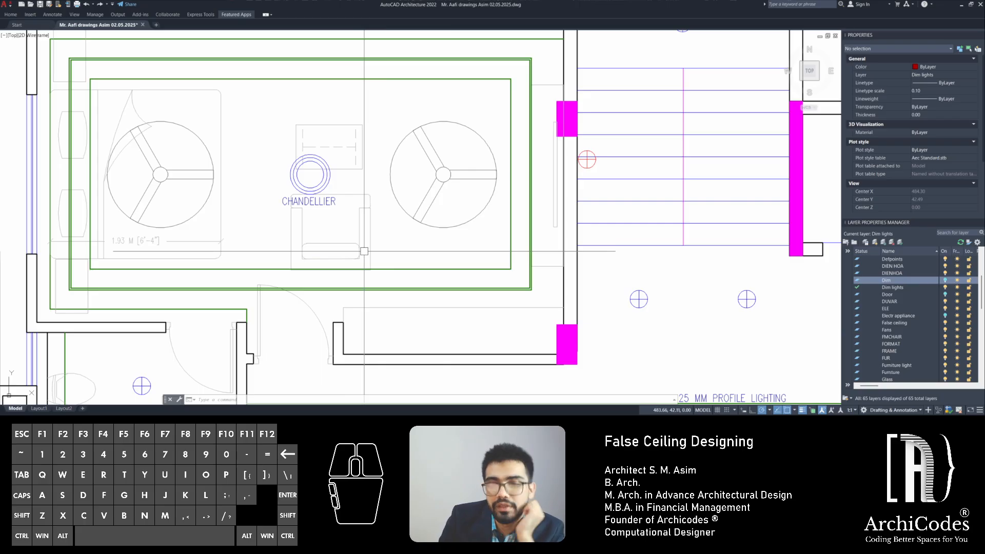
scroll(365, 251, down, 6)
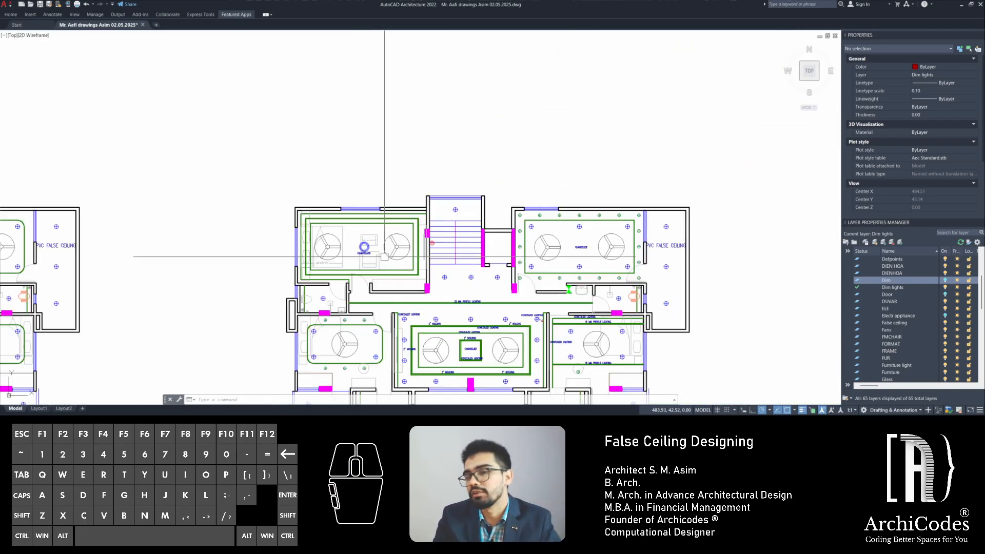
scroll(467, 238, up, 4)
click(416, 224)
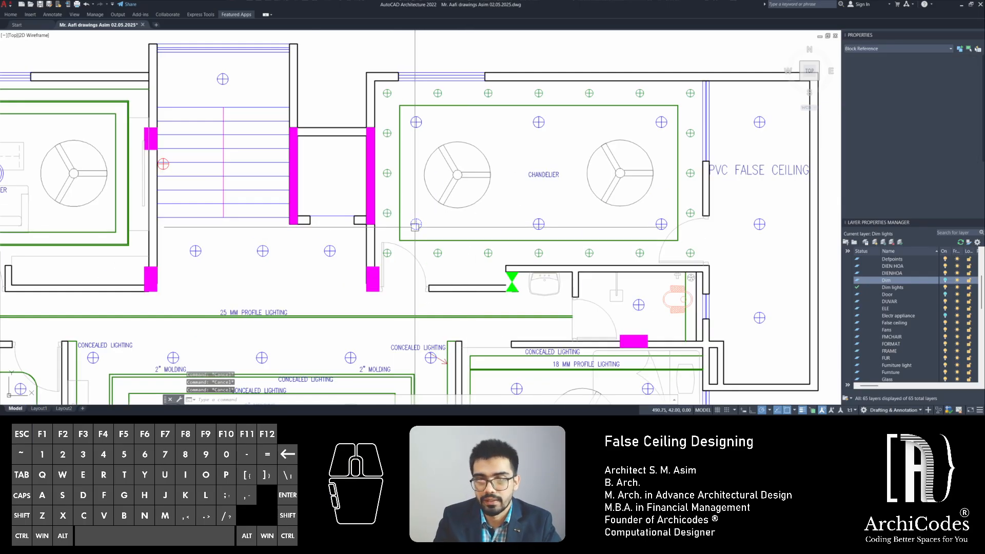
text(c)
key(Return)
click(400, 240)
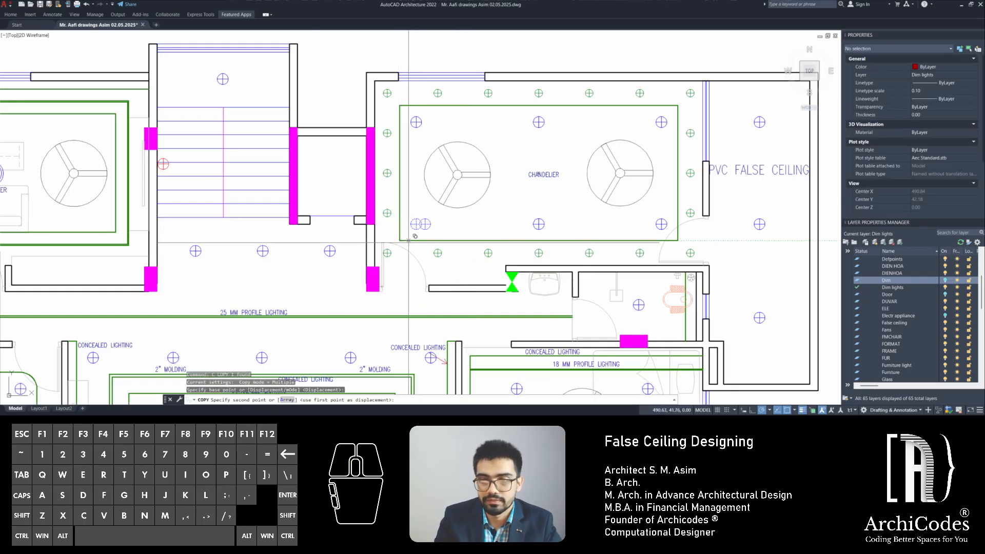
scroll(451, 235, down, 4)
scroll(216, 235, up, 3)
scroll(290, 239, up, 3)
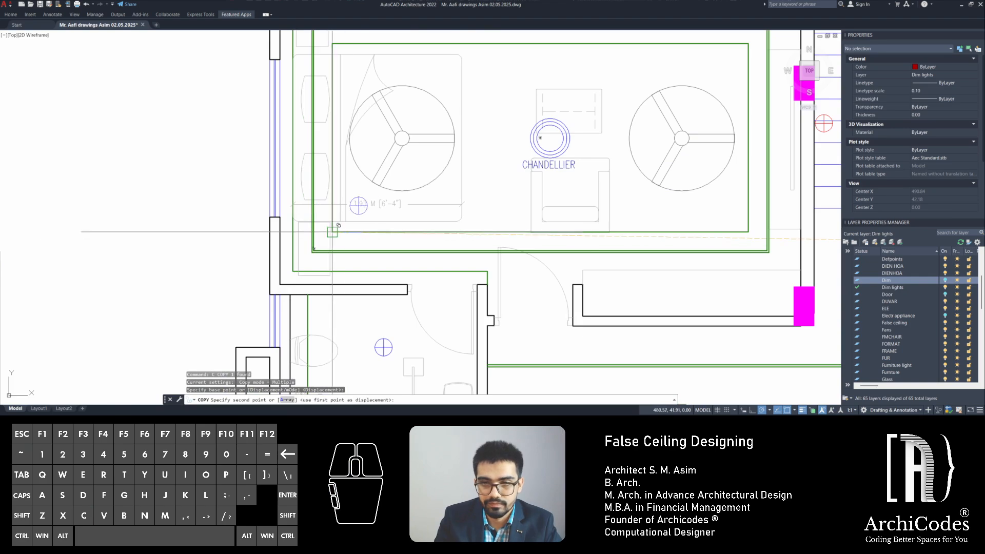
click(359, 205)
key(Escape)
Mirror the copied light across a horizontal line through the chandelier's centre, keeping the original
click(360, 212)
middle_drag(360, 215, 321, 234)
text(mb)
key(space)
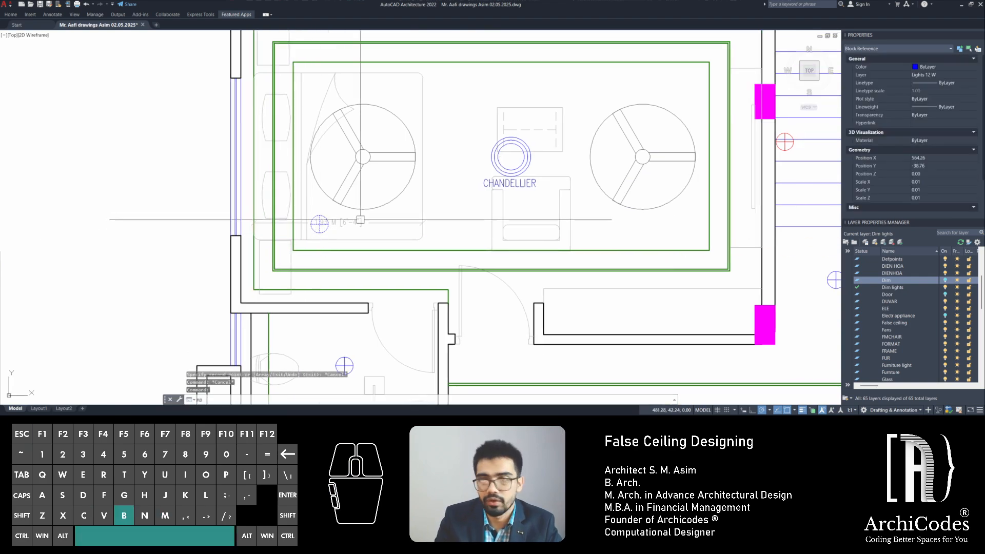
click(510, 156)
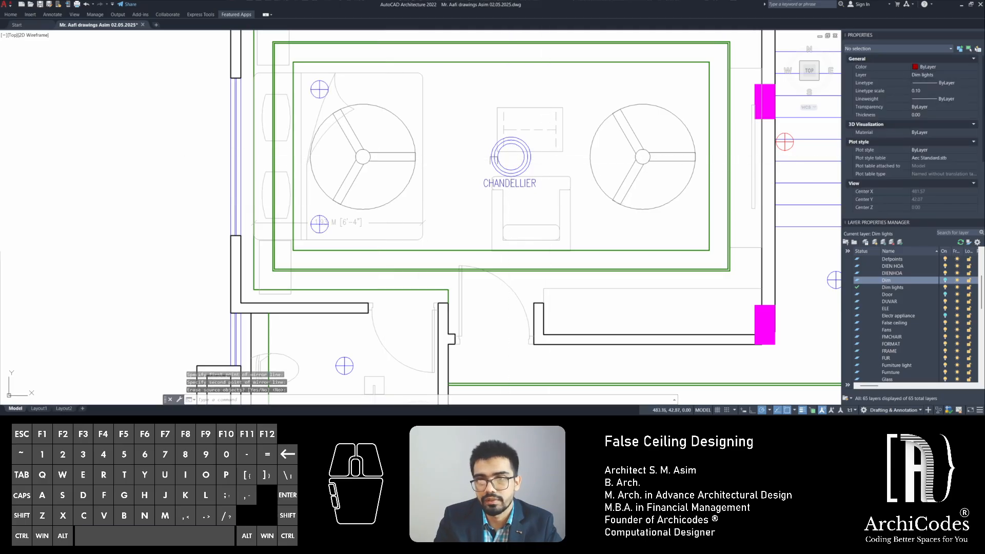
key(Return)
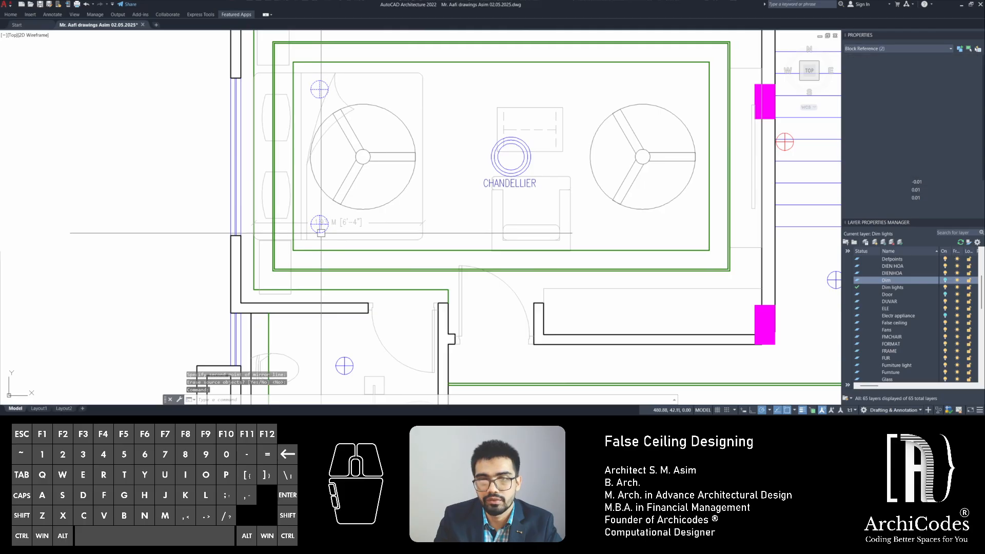
Mirror both lights across a vertical line through the chandelier's centre to the room's other end, keeping the originals
text(mb)
key(space)
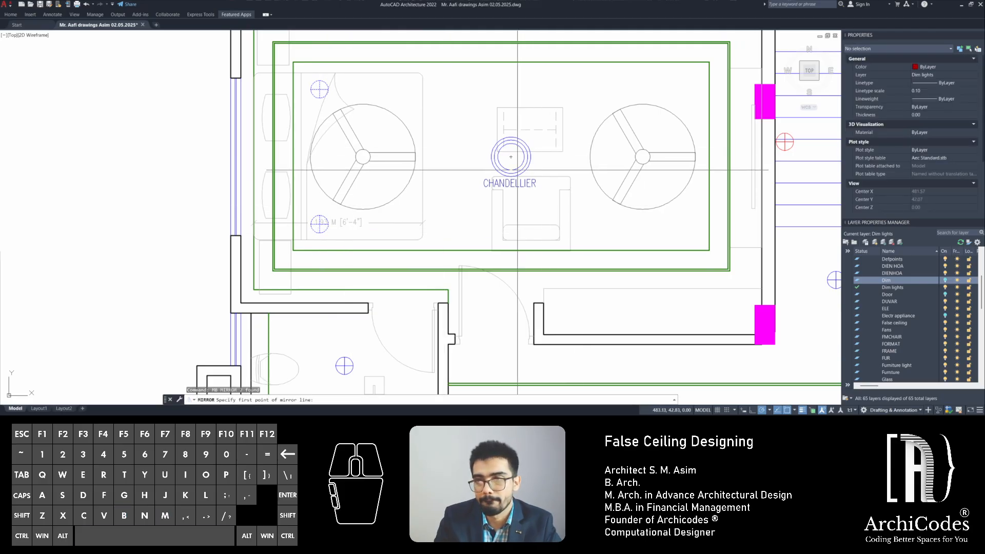
click(511, 156)
click(511, 216)
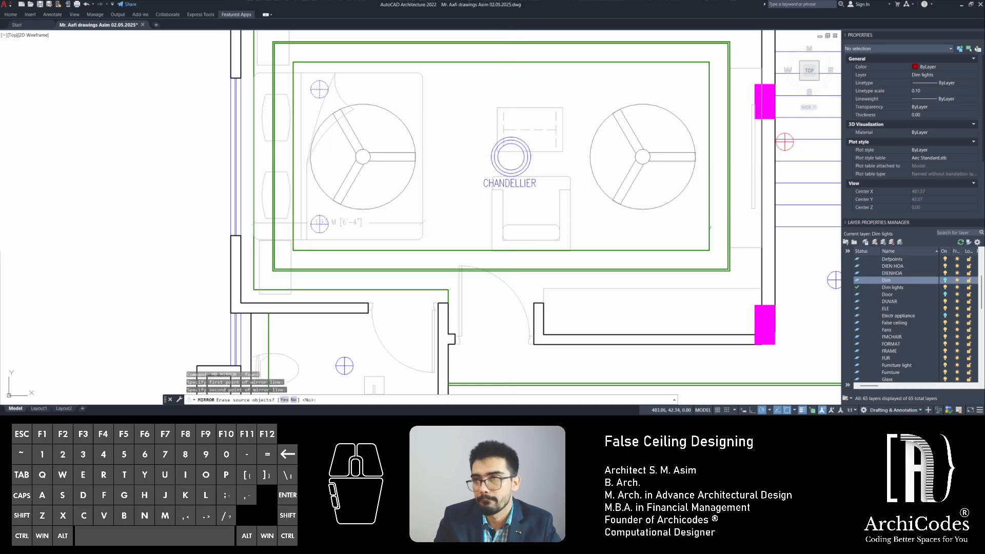
key(Escape)
middle_drag(554, 218, 499, 219)
key(Escape)
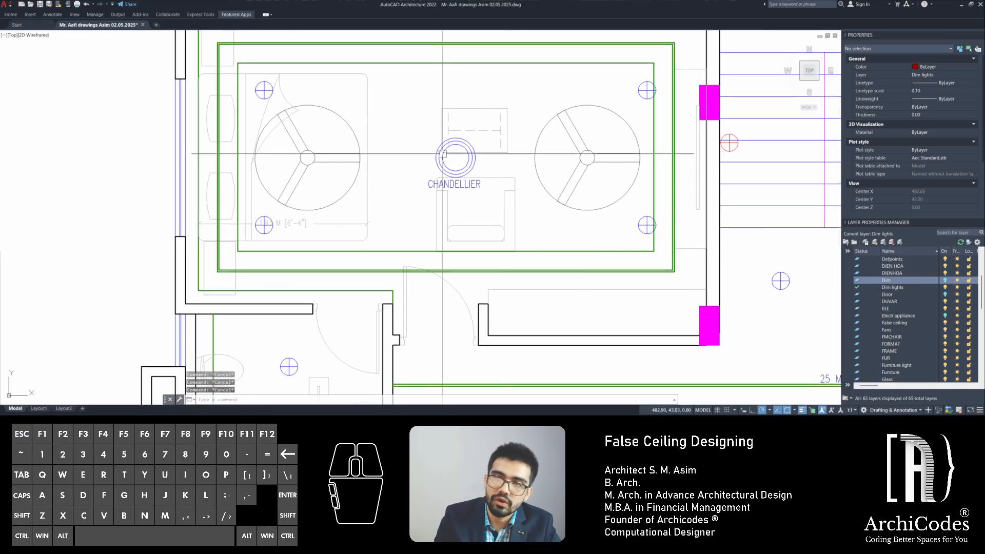
Move the chandelier symbol and its label horizontally to the centre of the inner ceiling outline
click(453, 170)
click(425, 160)
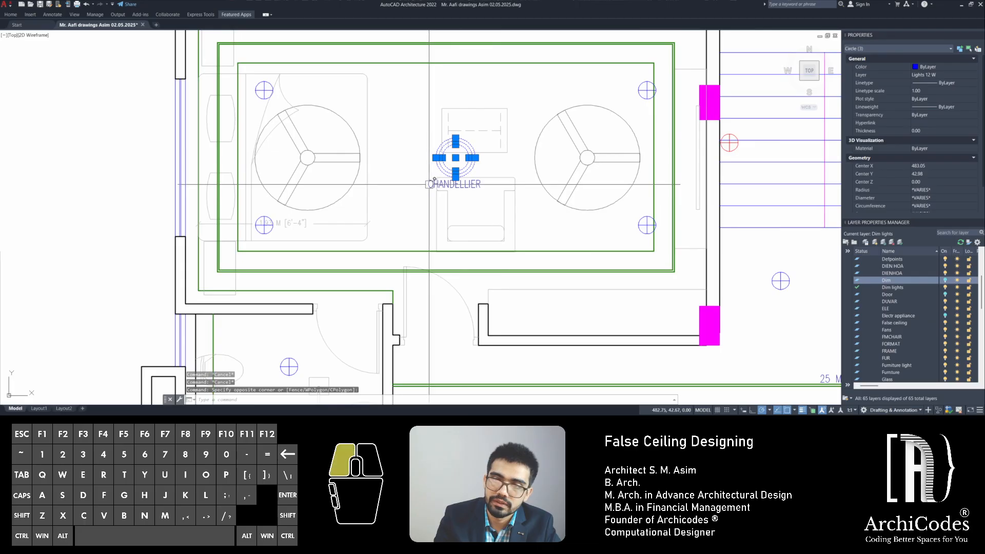
text(m)
key(Return)
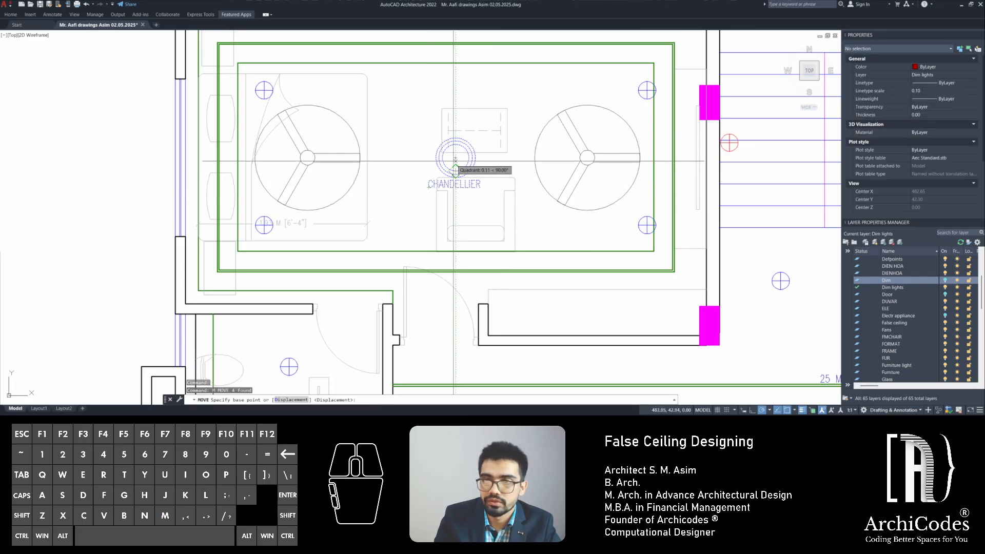
click(455, 169)
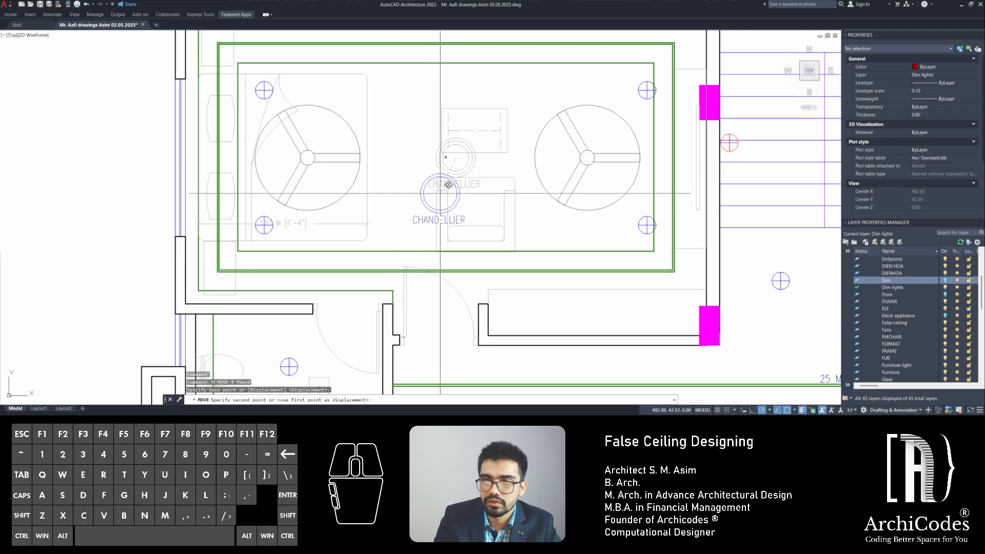
click(444, 154)
key(Escape)
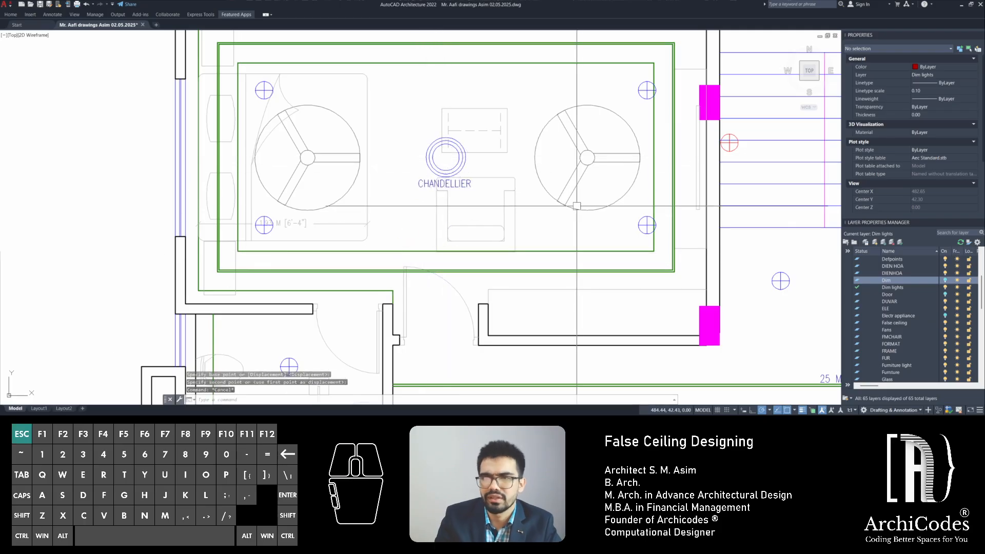
key(Escape)
key(Escape)
Delete the two mirrored lights beside the fan nearest the staircase
middle_drag(552, 183, 530, 194)
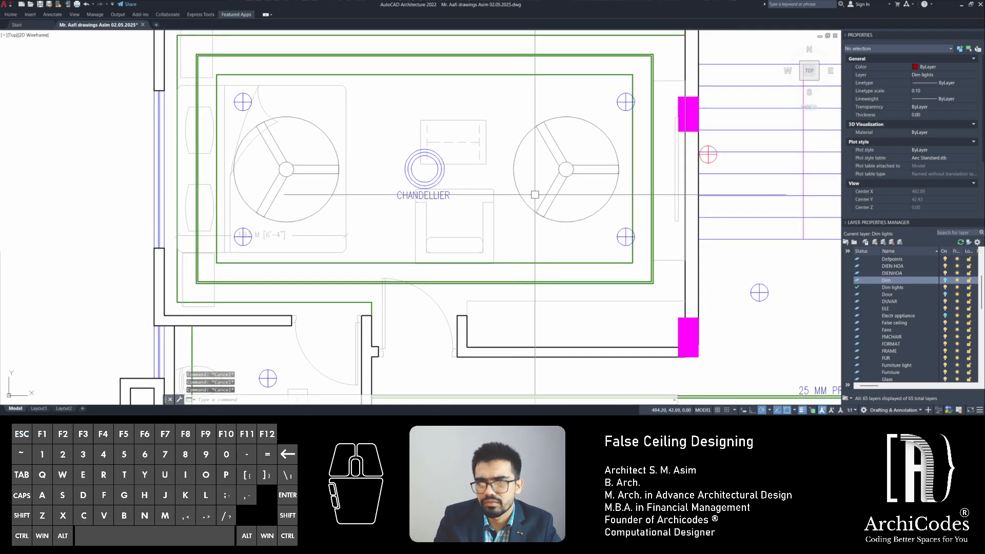
key(Escape)
click(528, 198)
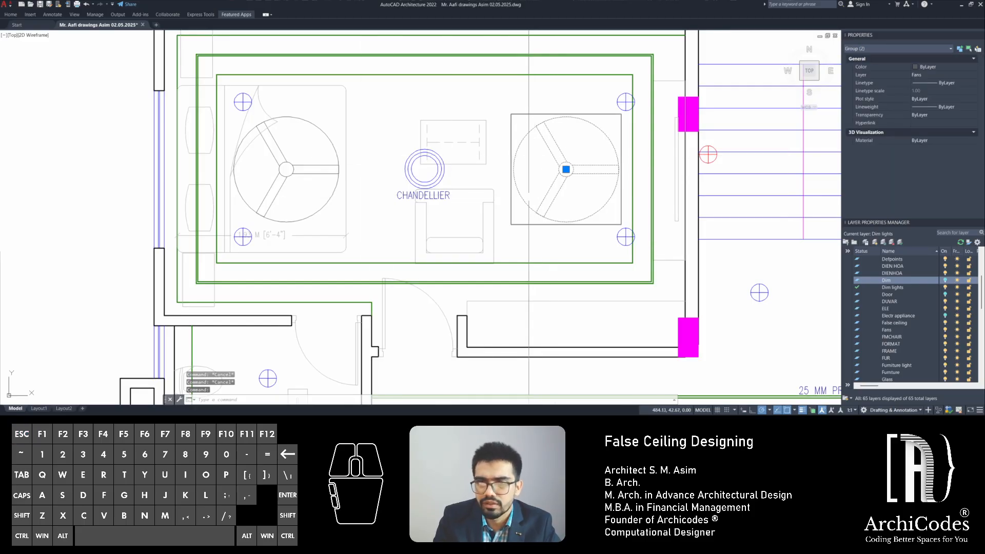
middle_drag(527, 198, 557, 200)
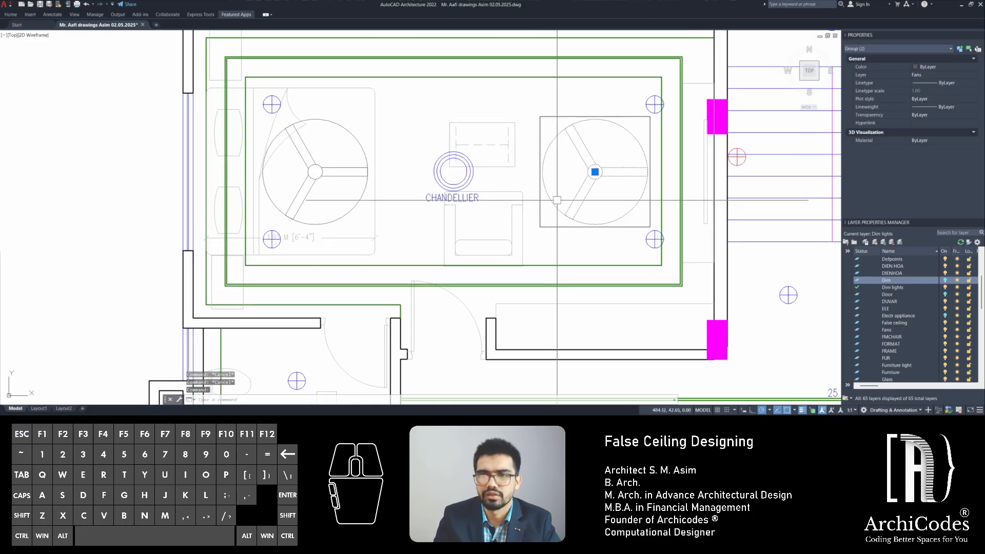
key(Escape)
click(651, 244)
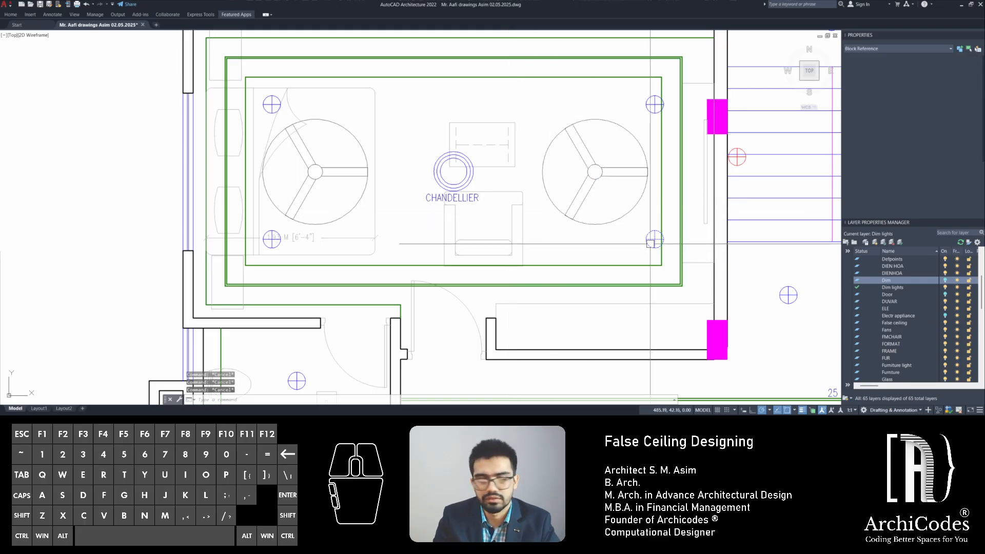
key(Delete)
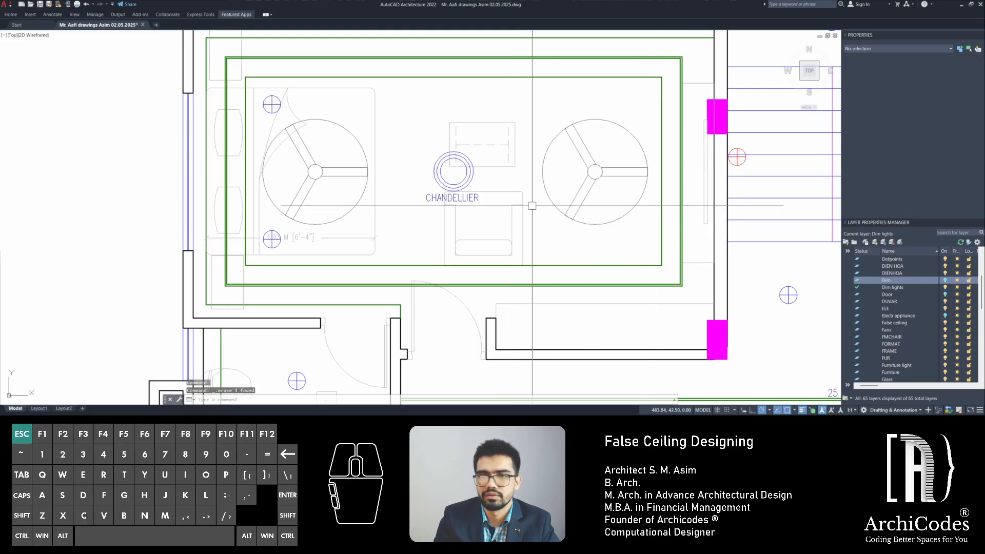
Mirror the two ceiling lights at the bed end across a vertical line through the chandelier's centre, keeping the originals
key(Escape)
click(272, 104)
click(270, 245)
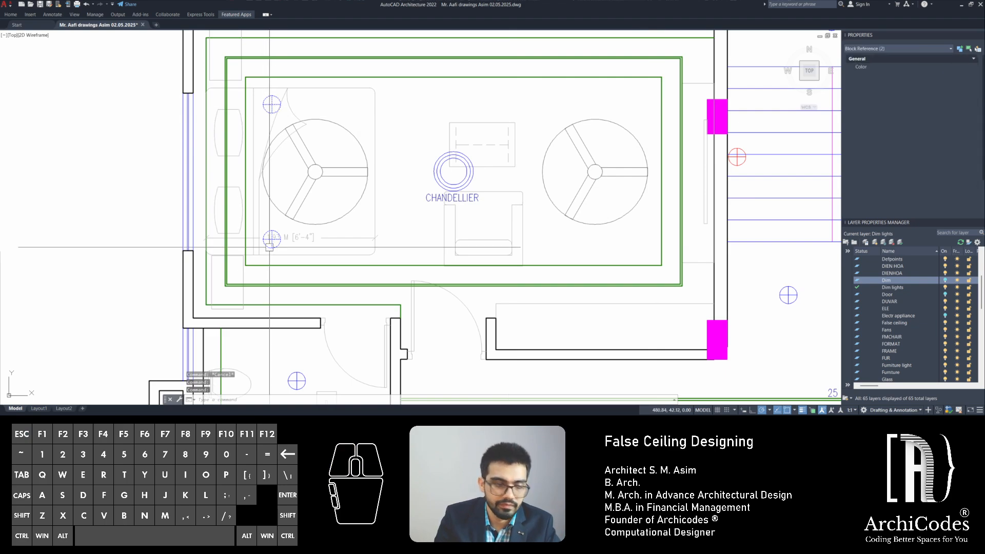
text(mi)
key(Return)
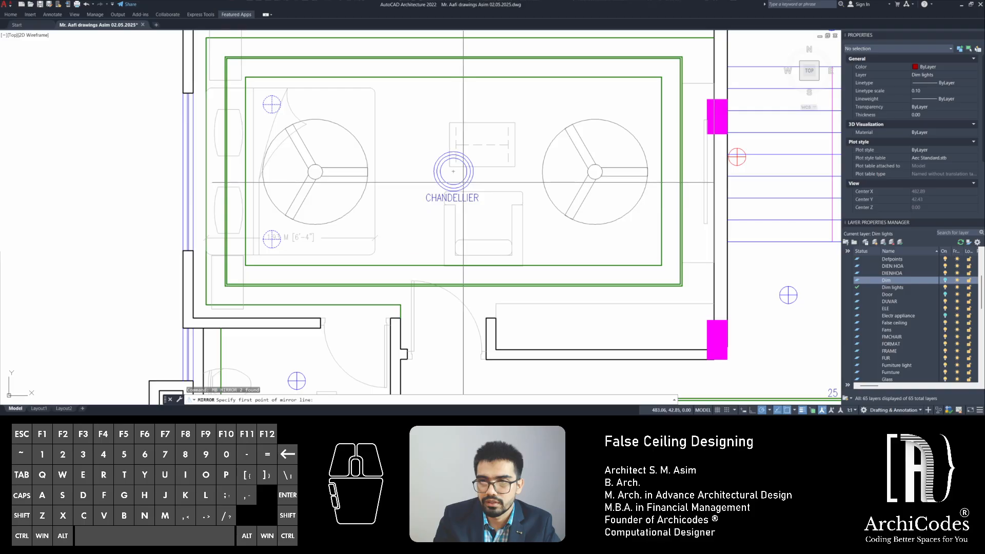
click(463, 182)
click(464, 220)
key(space)
key(Escape)
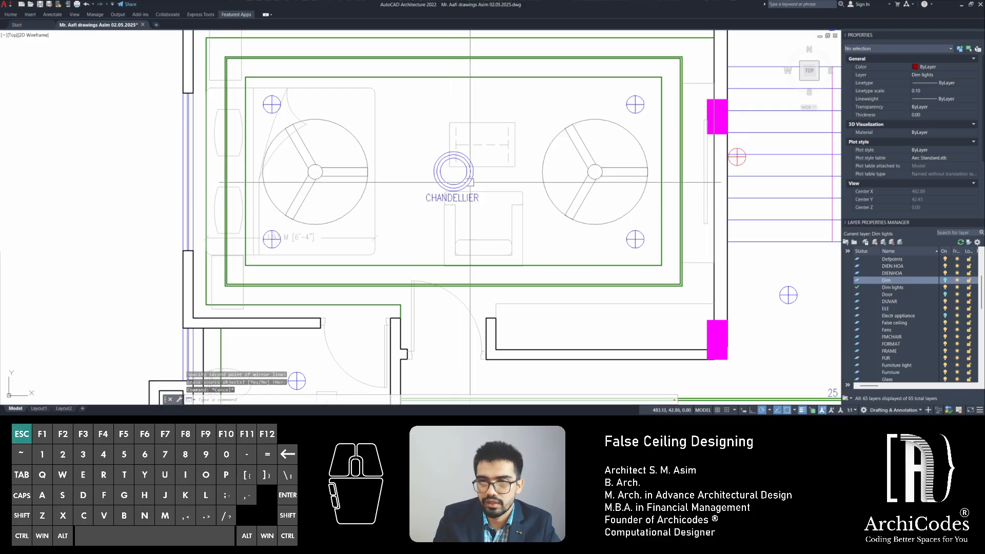
key(Escape)
Group the chandelier's three concentric circles
click(481, 166)
click(451, 179)
text(grou)
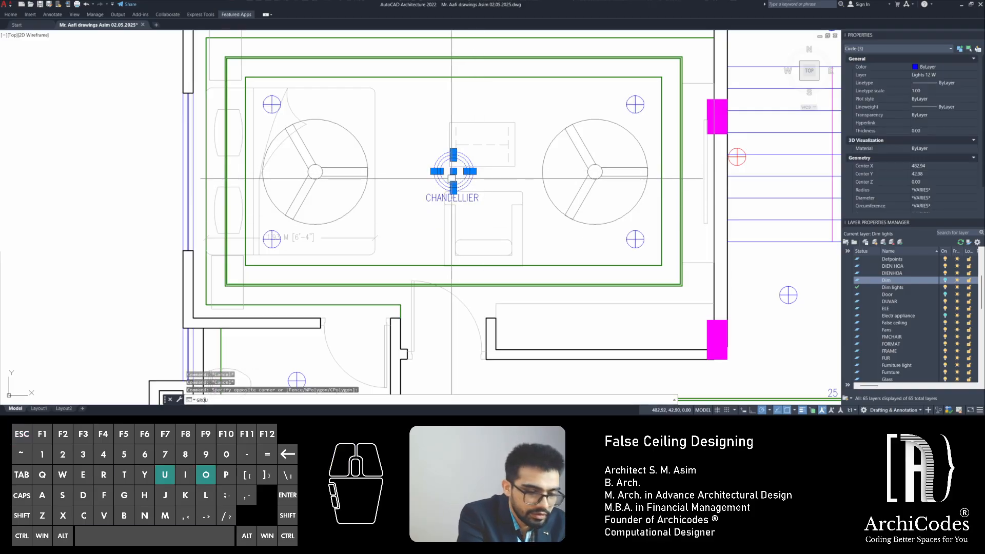
text(p)
key(Return)
key(Escape)
key(Escape)
Correct the spelling of the bedroom's chandelier label to CHANDELIER
scroll(451, 179, up, 2)
click(461, 207)
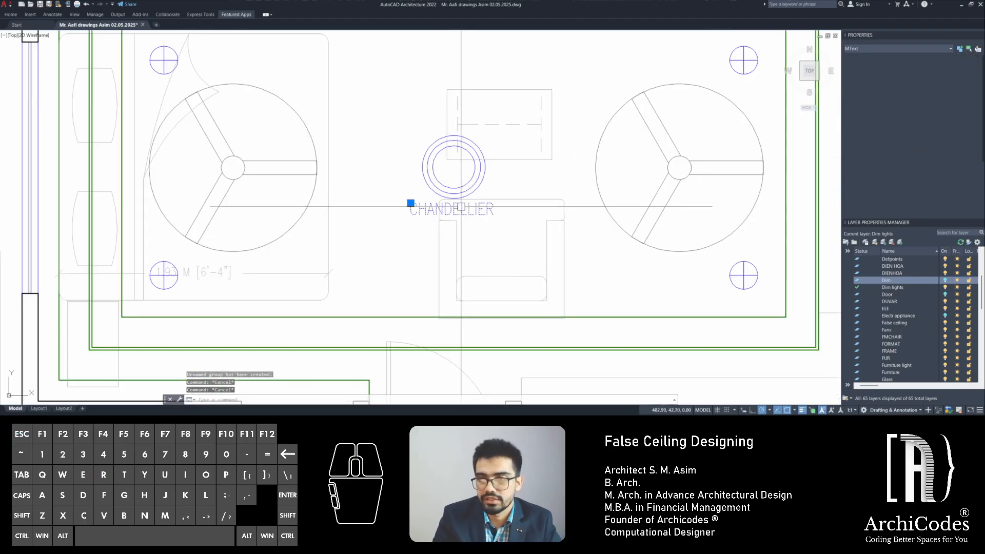
double_click(461, 207)
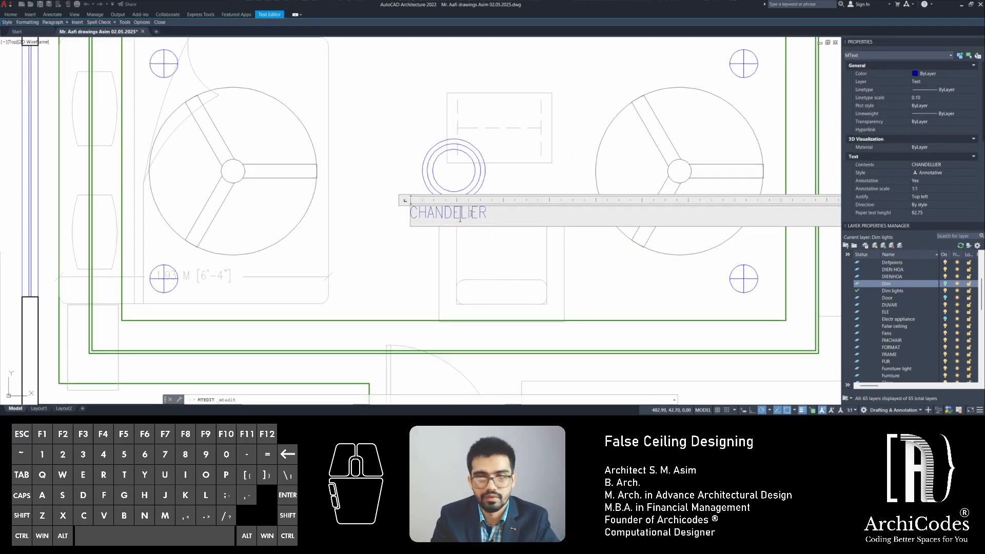
key(BackSpace)
key(Escape)
key(Escape)
Copy the chandelier group by its centre to the middle of the room across the staircase and into the central hall's molded square
click(436, 189)
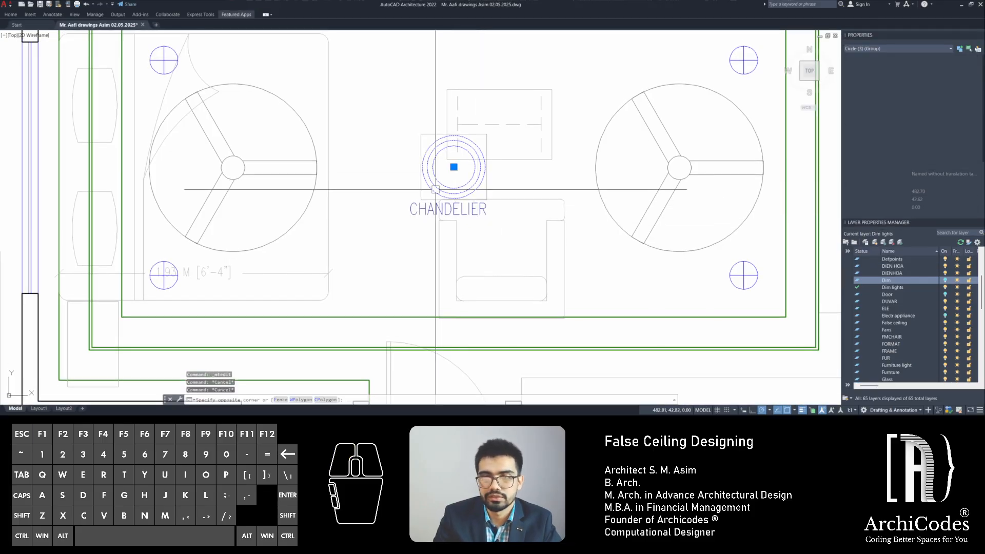
text(c)
key(space)
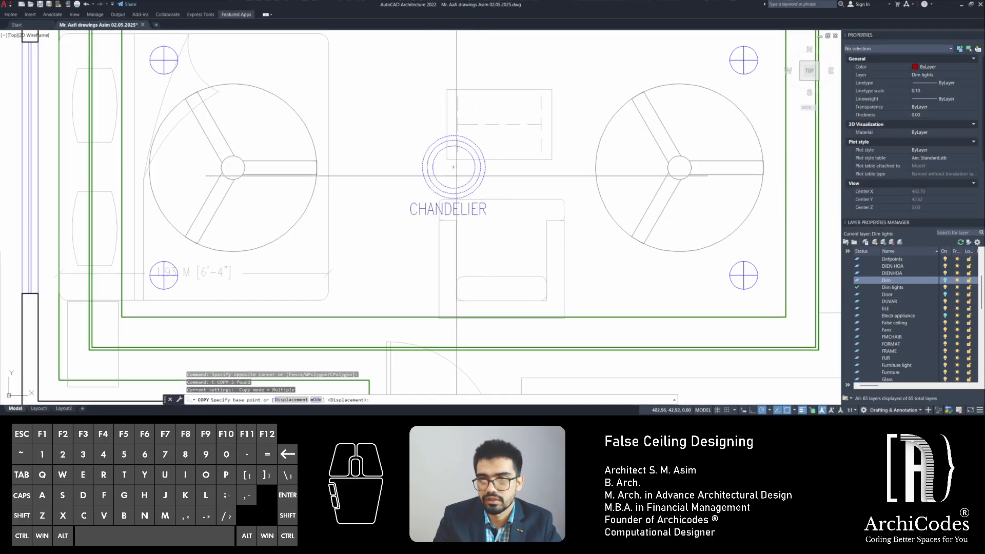
click(453, 167)
scroll(418, 169, down, 3)
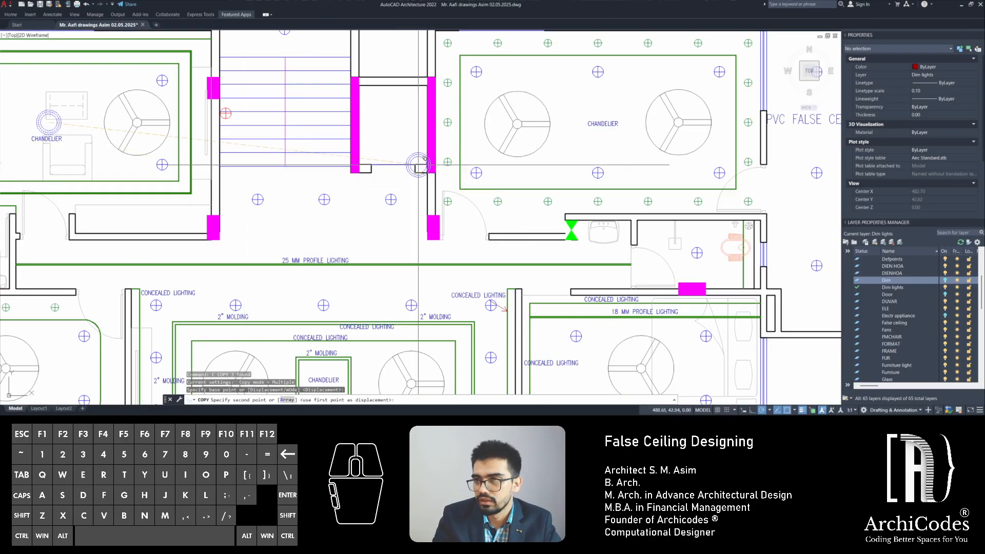
scroll(418, 165, down, 2)
scroll(466, 187, up, 4)
scroll(409, 242, down, 5)
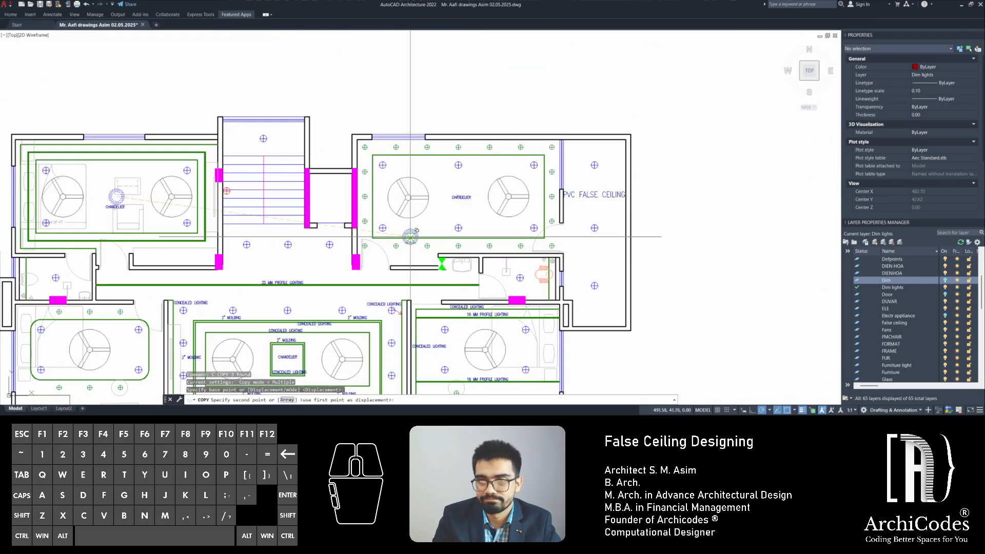
click(458, 196)
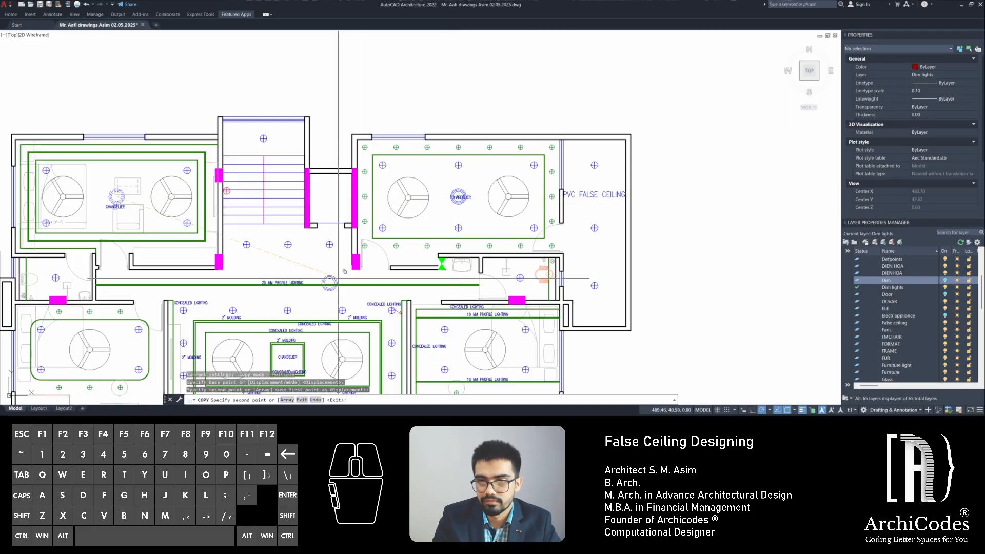
middle_drag(338, 278, 498, 171)
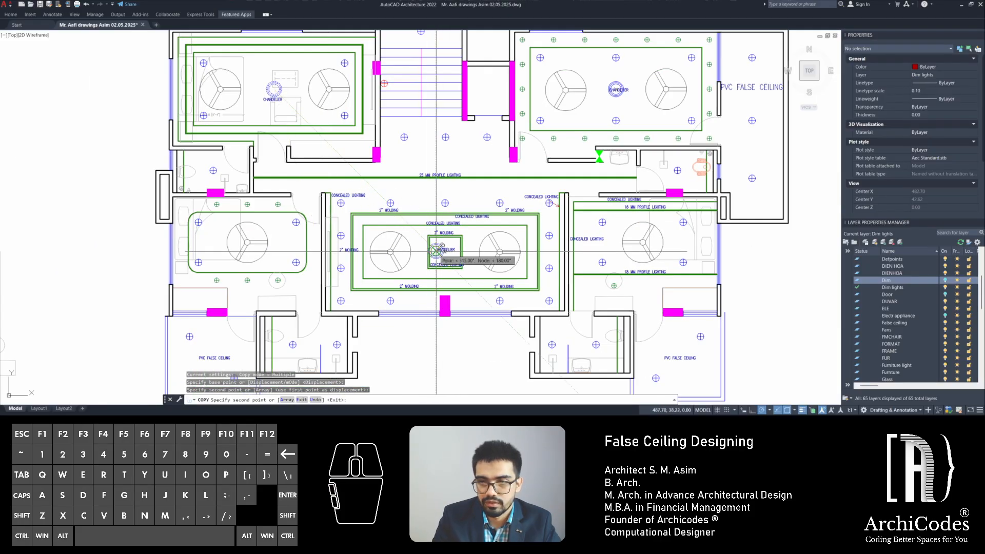
key(Escape)
key(Escape)
Move the CHANDELIER label in the central hall's molded square straight up, above the chandelier circles
scroll(459, 255, up, 6)
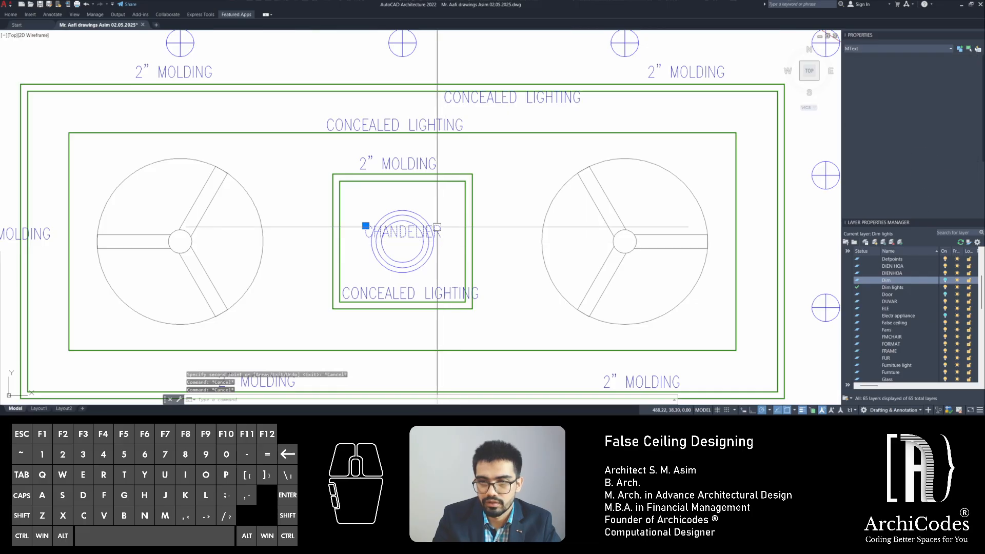
click(481, 227)
key(m)
key(Return)
click(481, 227)
click(481, 197)
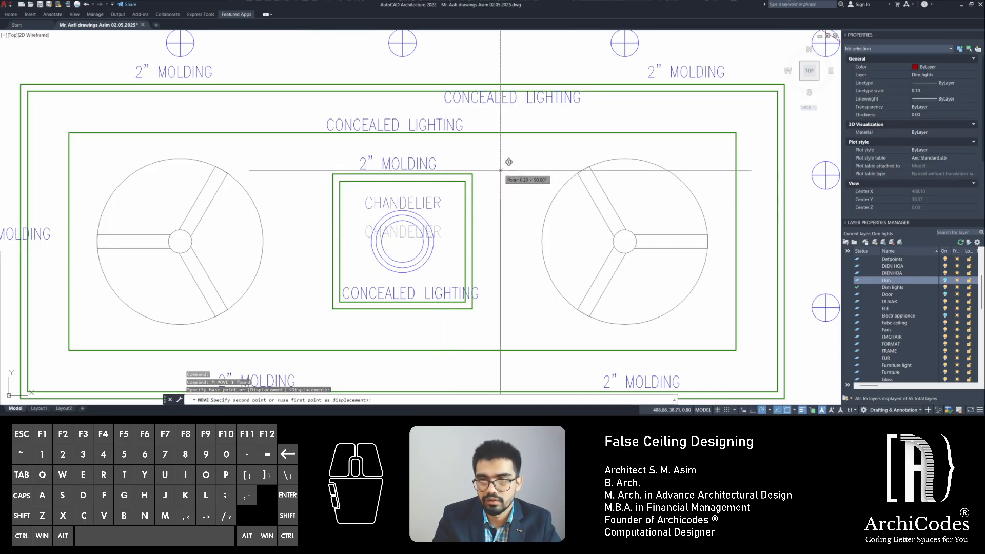
key(Escape)
key(Escape)
key(Escape)
Move the CHANDELIER label in the room across the staircase below its chandelier symbol
scroll(420, 215, down, 5)
scroll(420, 215, up, 3)
scroll(420, 216, up, 5)
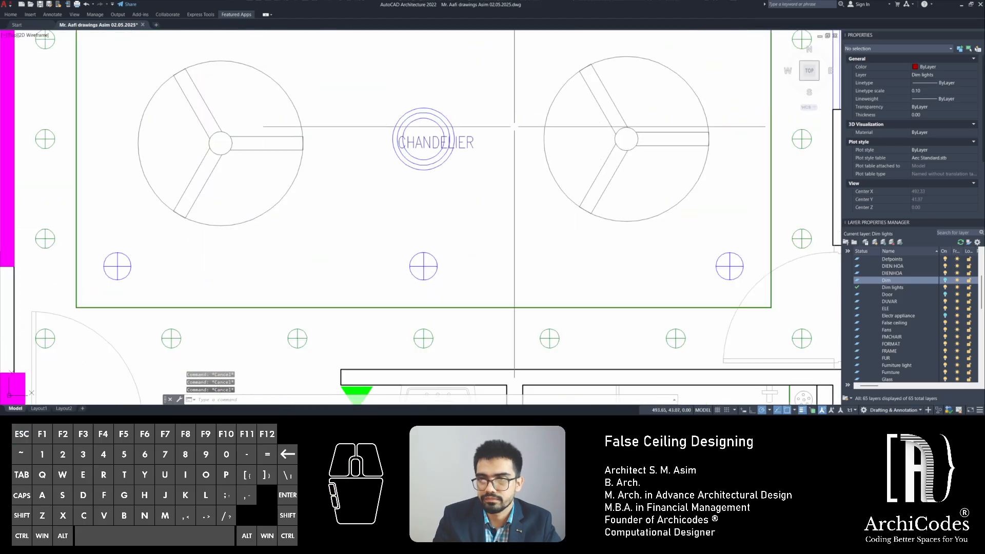
click(472, 144)
key(m)
key(Return)
click(492, 205)
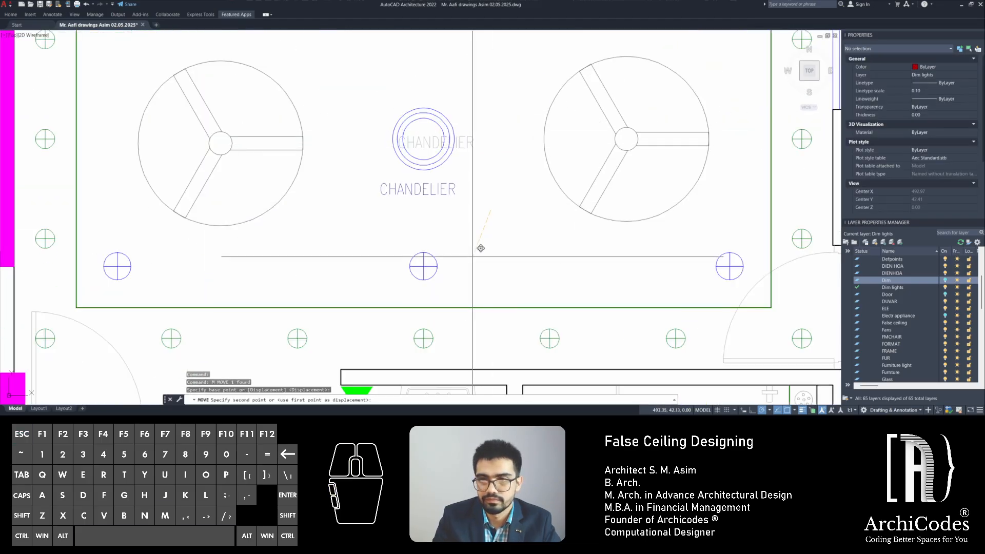
key(Escape)
key(Escape)
scroll(483, 247, down, 5)
scroll(315, 234, up, 5)
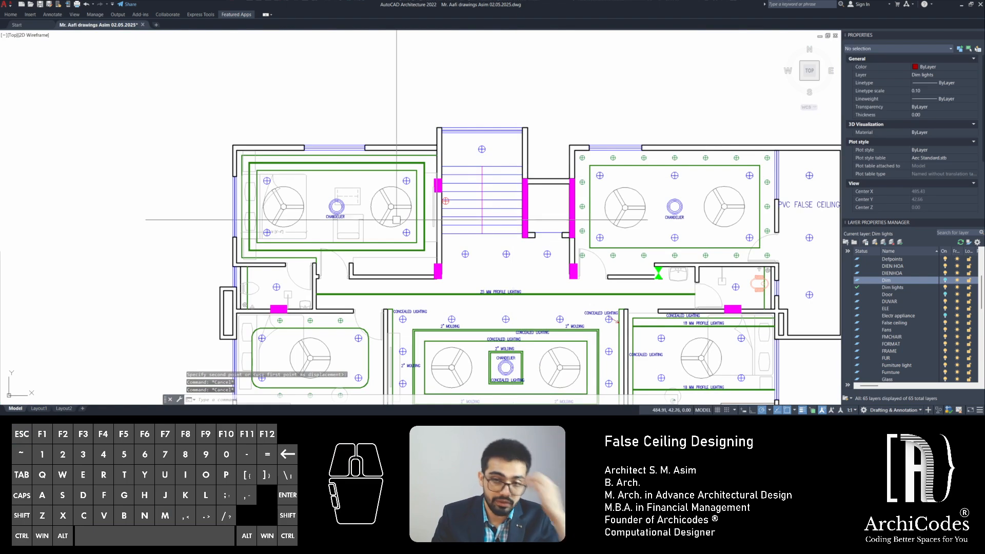
middle_drag(315, 234, 430, 235)
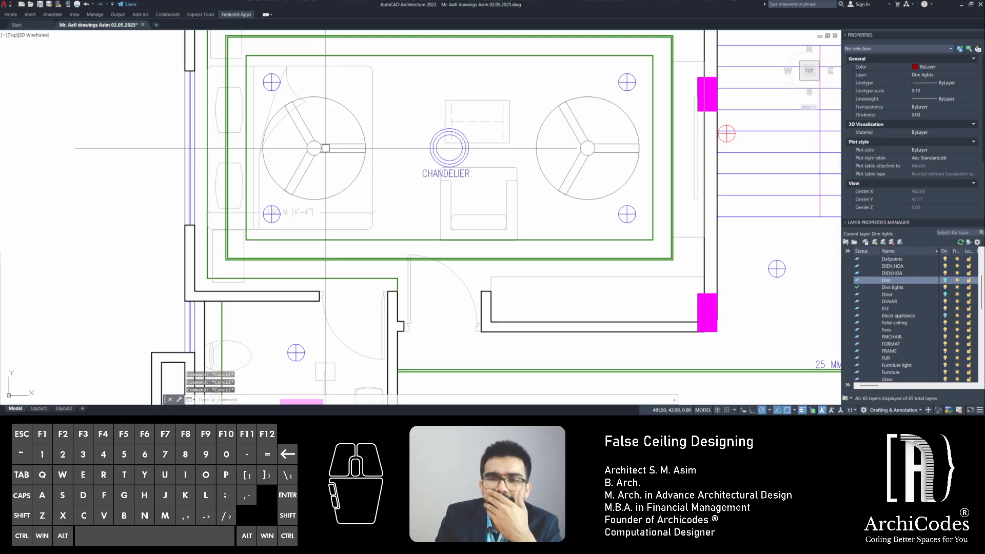
middle_drag(325, 149, 331, 171)
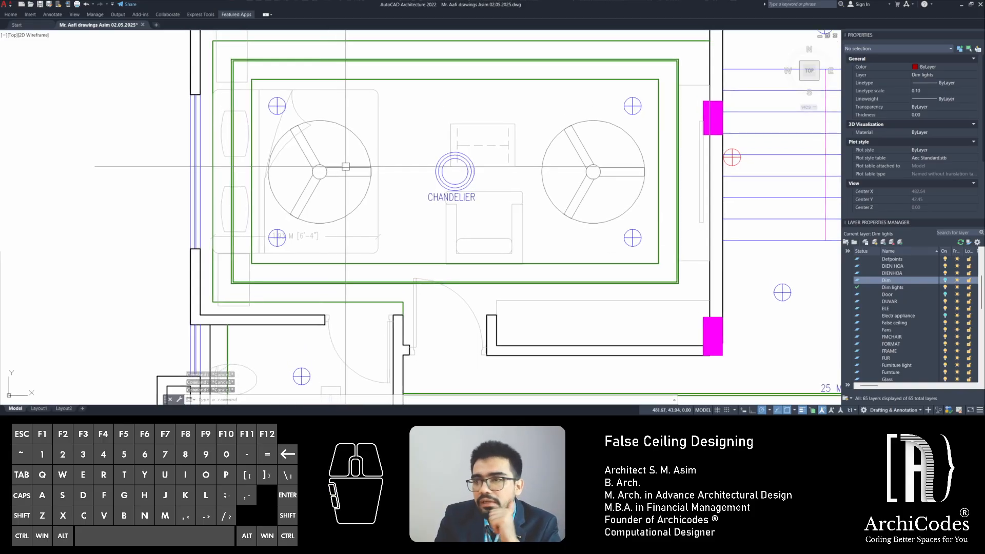
mouse_move(398, 186)
middle_down()
mouse_move(367, 188)
mouse_move(341, 225)
middle_up()
click(327, 191)
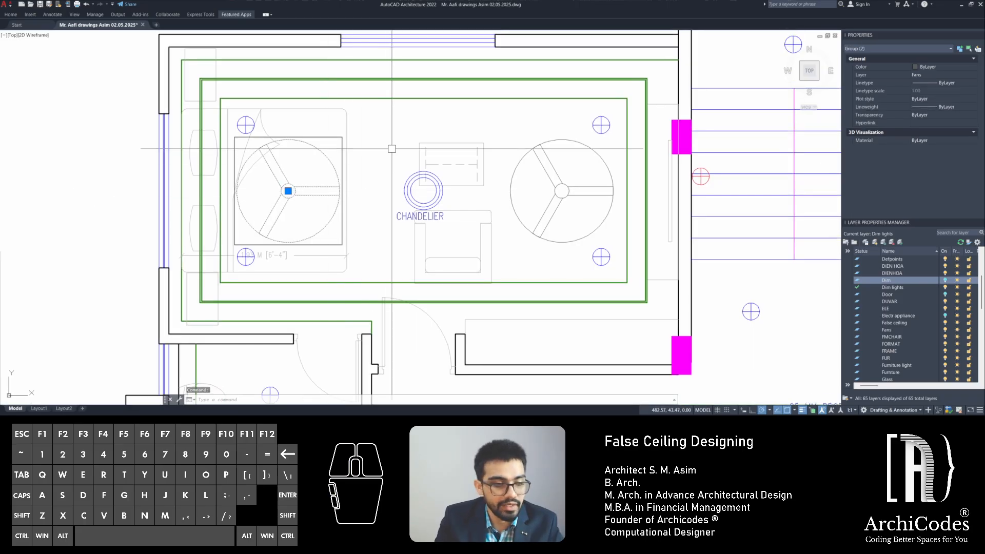
text(tm)
key(Return)
key(Escape)
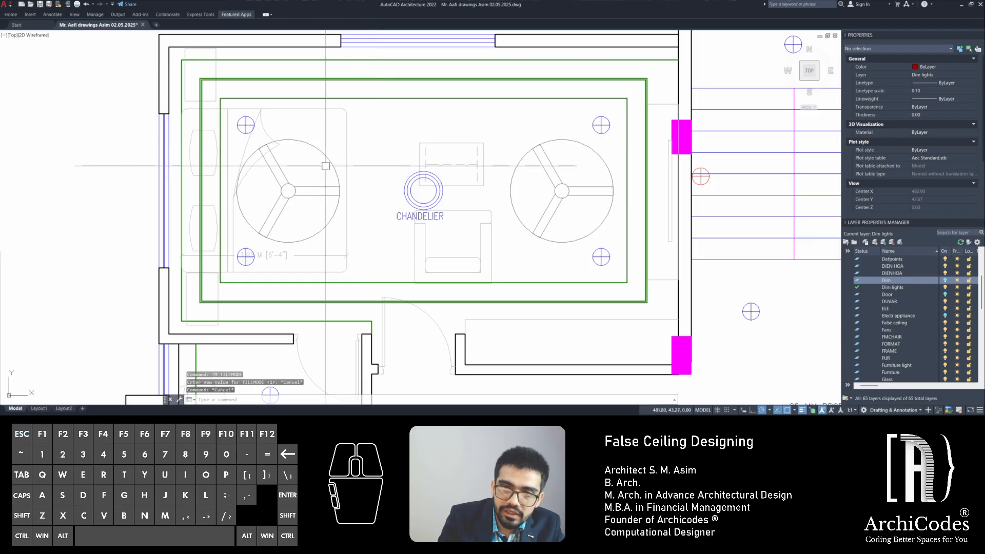
Move the bedroom's fan over the bed a short distance horizontally towards the chandelier
click(327, 158)
text(m)
key(space)
click(401, 141)
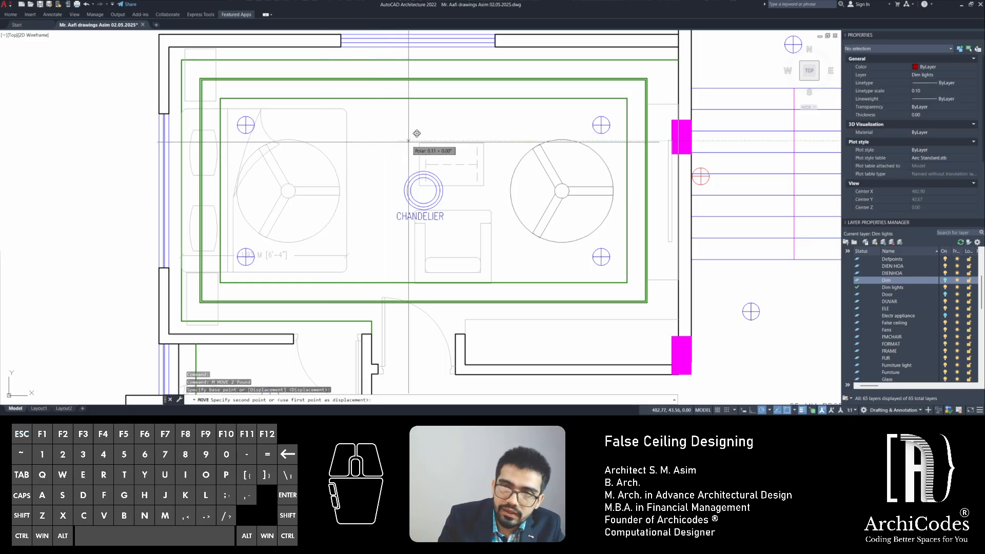
click(411, 141)
key(Escape)
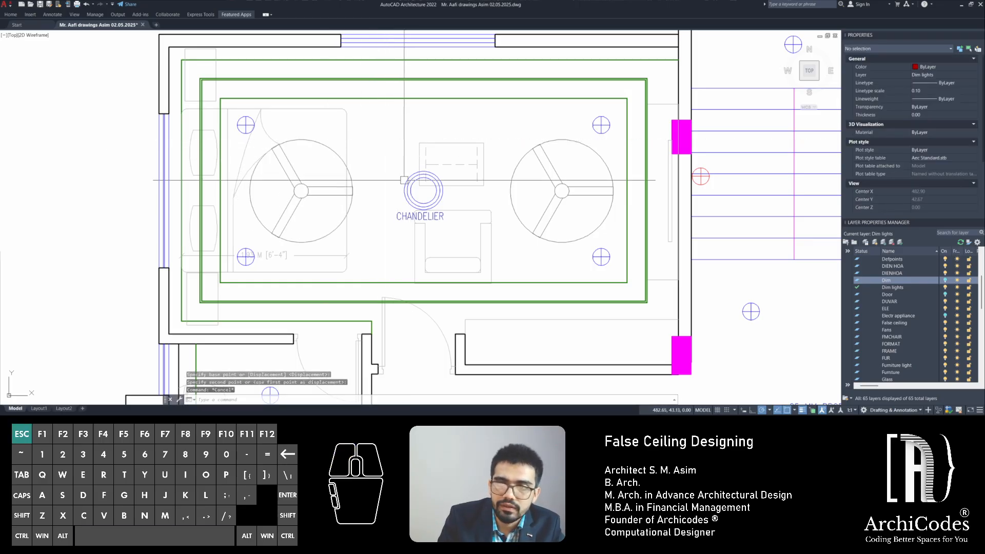
Replace the fan nearest the staircase with the bed-side fan mirrored across a vertical line through the chandelier's centre
click(521, 165)
key(Delete)
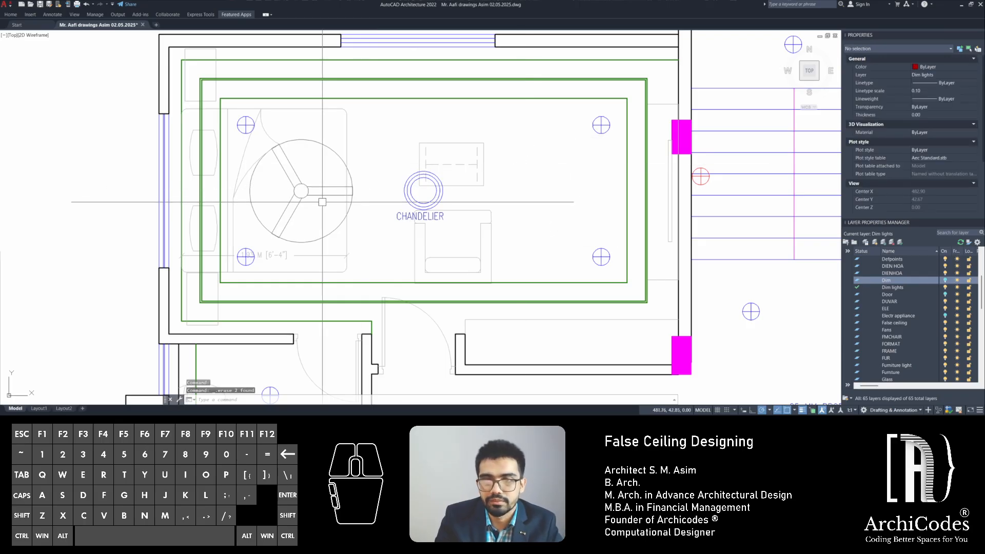
click(354, 192)
text(mi)
key(Return)
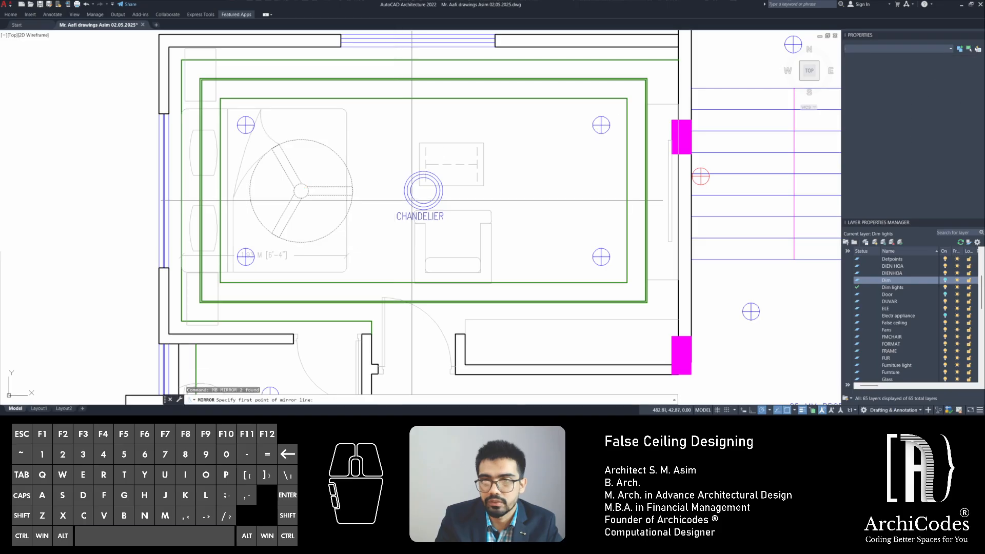
click(423, 190)
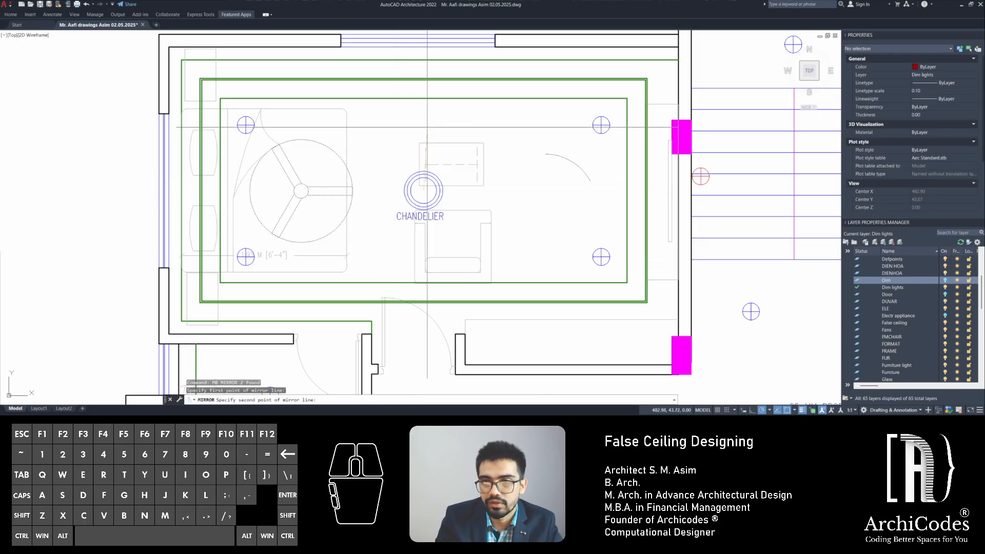
click(422, 121)
key(Escape)
key(Escape)
key(Escape)
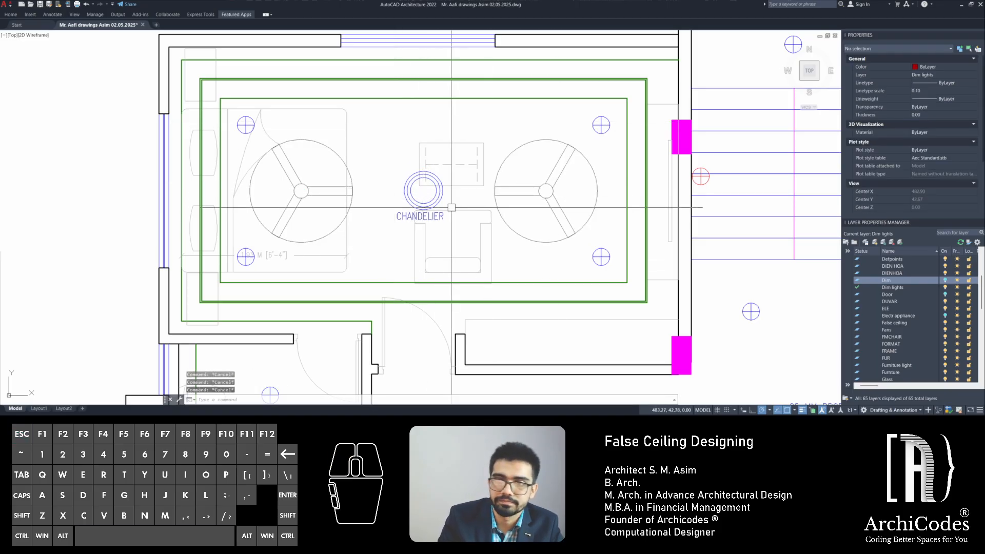
Mirror the two bed-end lights across a vertical line through the bed-side fan's centre, keeping the originals
middle_drag(450, 205, 423, 214)
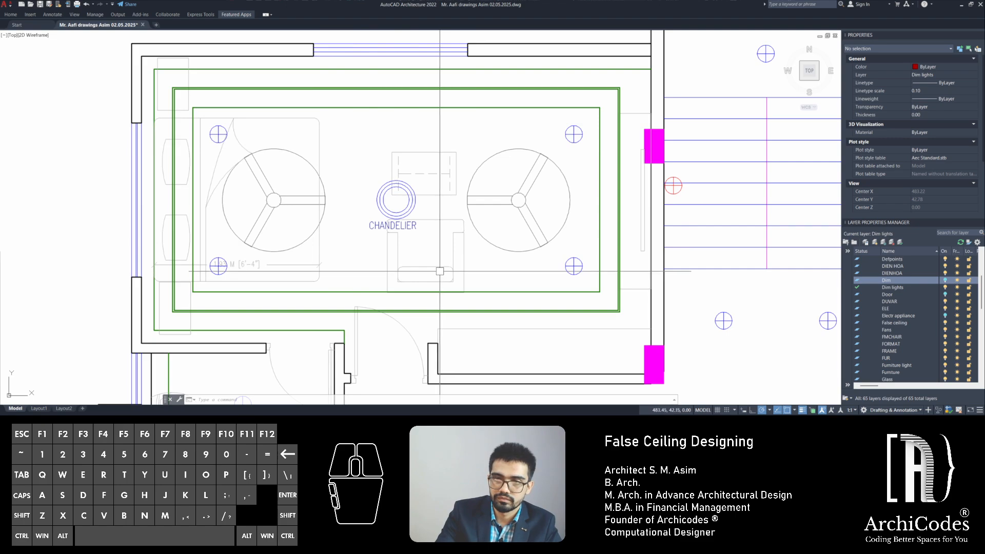
key(Escape)
key(Escape)
key(Escape)
scroll(209, 257, up, 2)
click(211, 270)
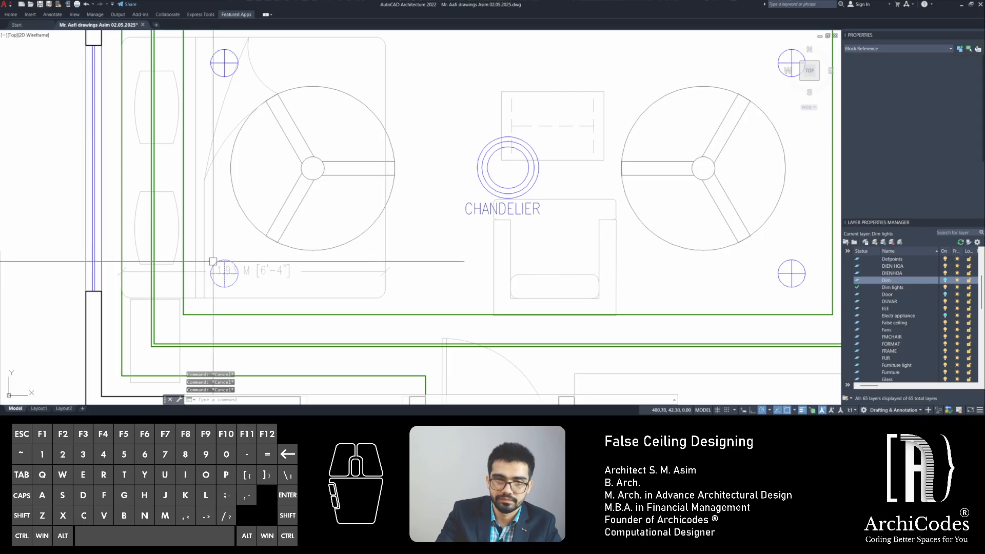
click(217, 75)
text(m)
key(space)
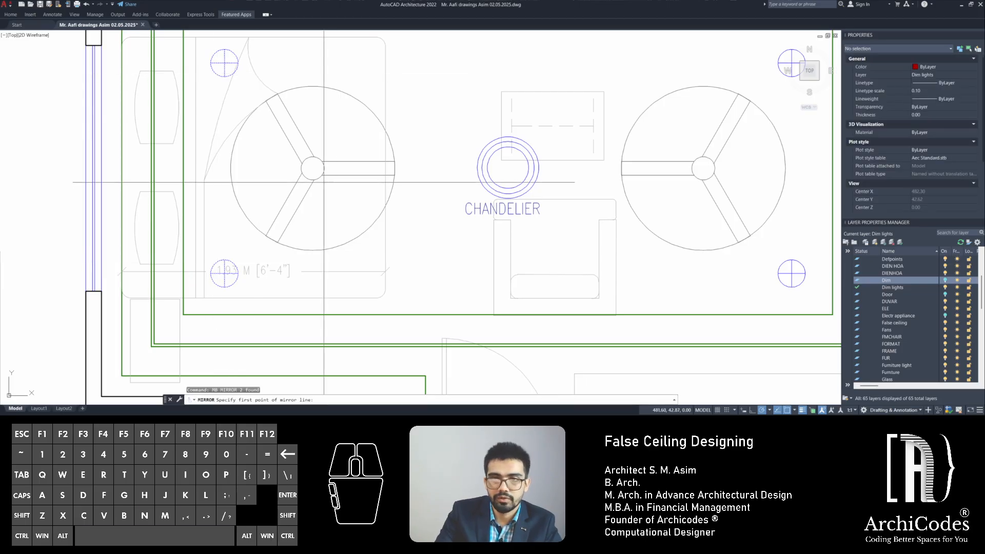
click(312, 161)
click(314, 113)
key(space)
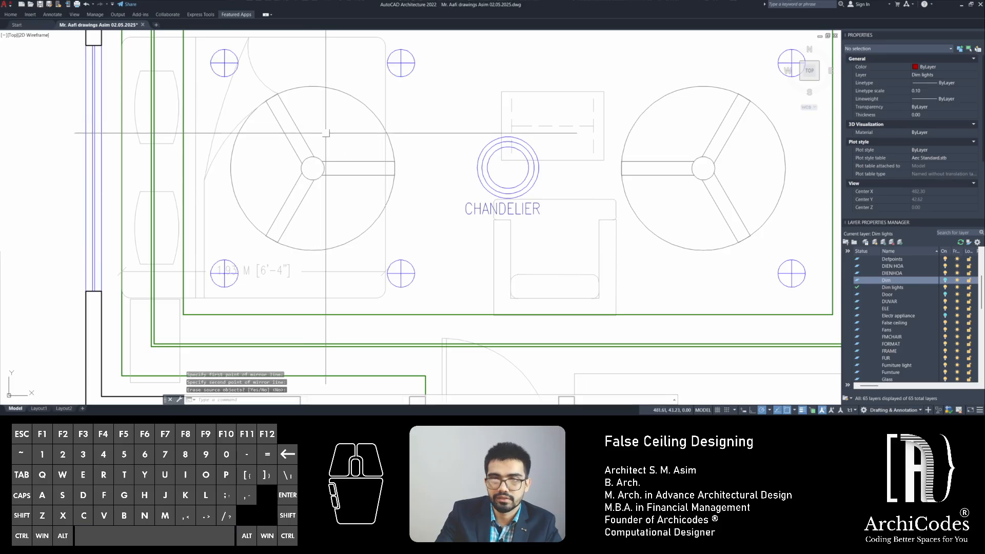
key(Escape)
key(Escape)
Mirror the two lights between the bed-side fan and the chandelier across a vertical line through the chandelier's centre, keeping the originals
click(410, 270)
click(408, 64)
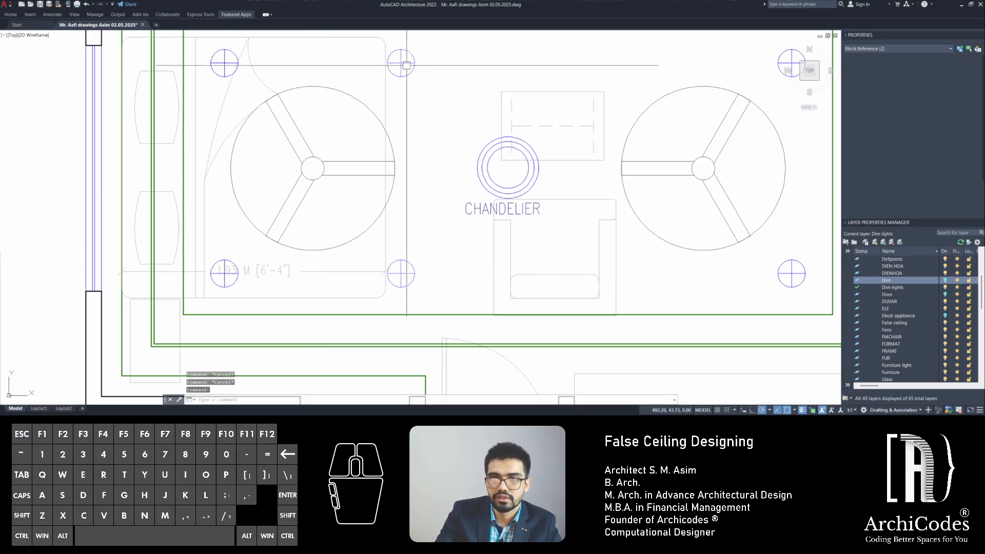
middle_drag(420, 115, 351, 117)
text(b)
key(space)
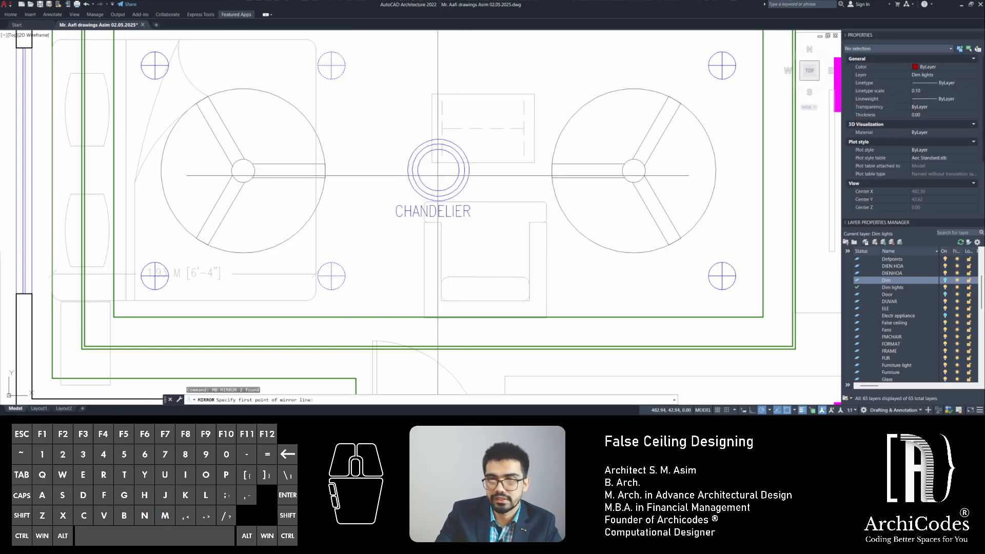
click(439, 170)
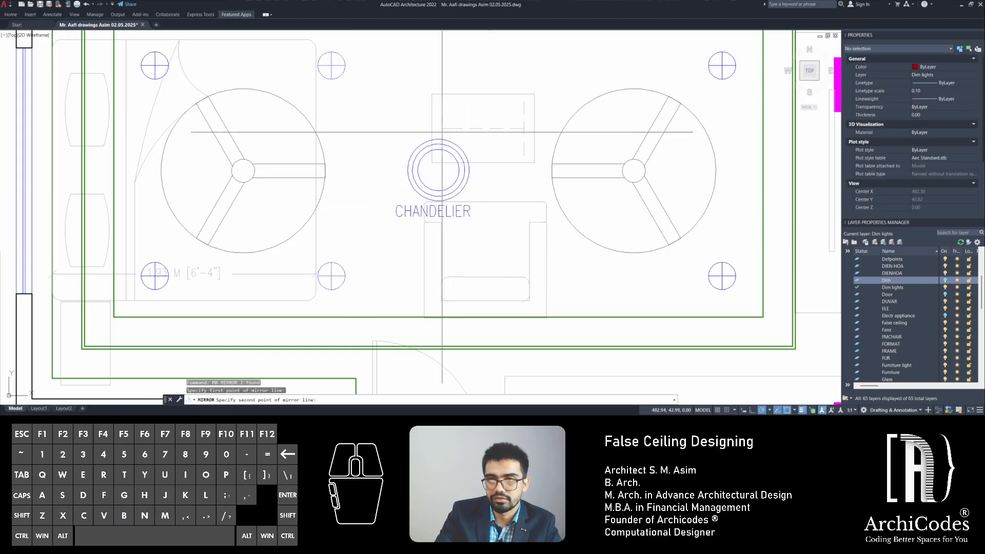
click(439, 65)
key(Return)
scroll(495, 183, down, 3)
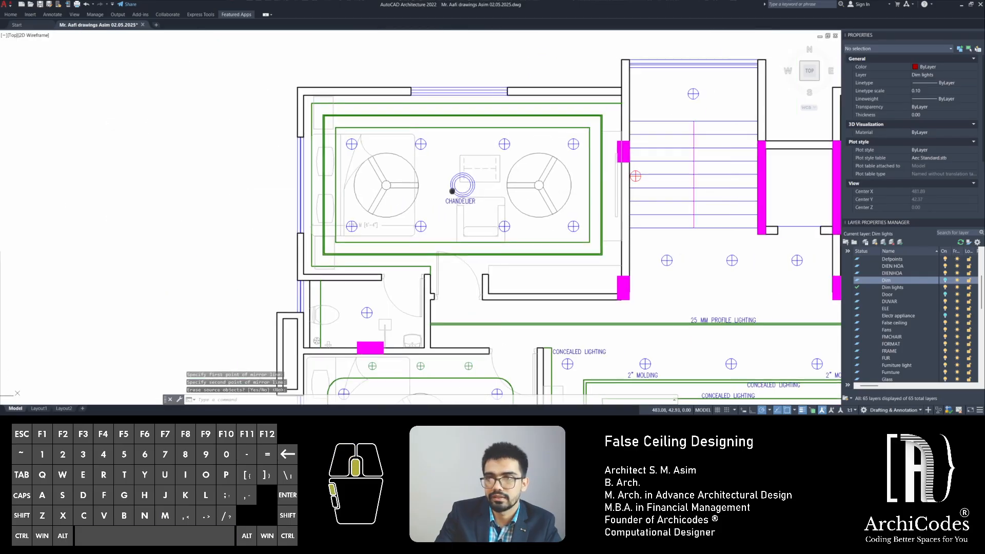
Draw a guide line between the centres of the two outermost lights in the bedroom's row nearest the door
scroll(466, 220, up, 3)
key(Escape)
key(Escape)
key(Escape)
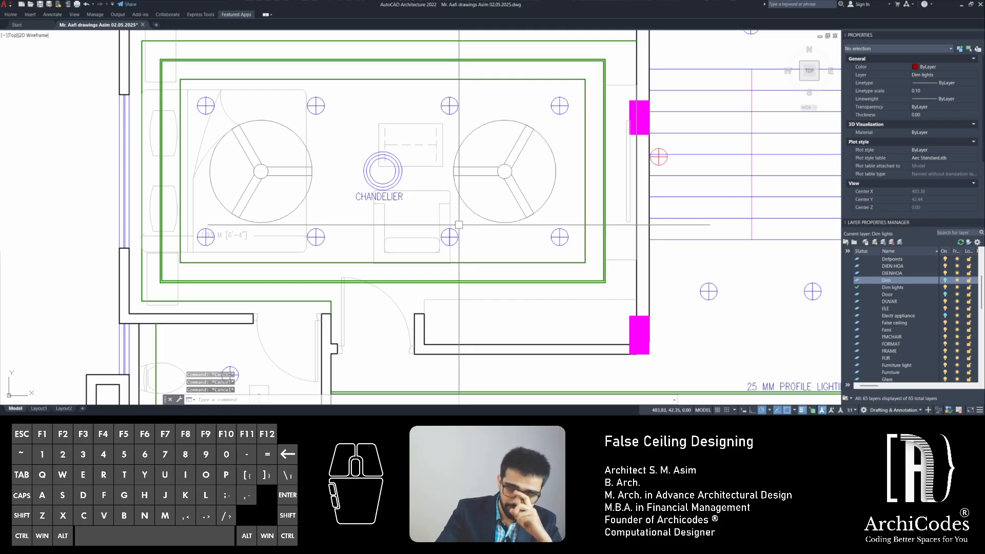
scroll(462, 241, up, 1)
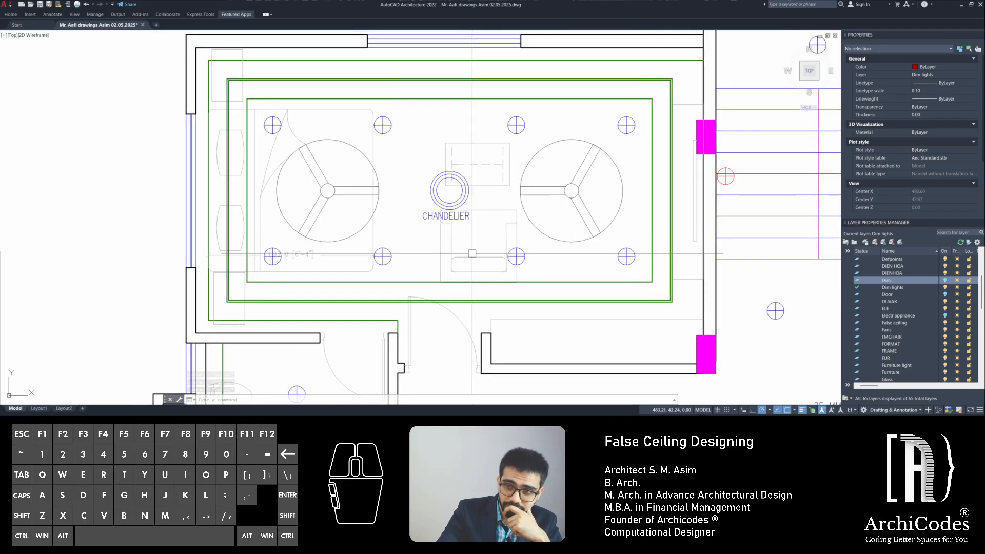
scroll(405, 258, up, 1)
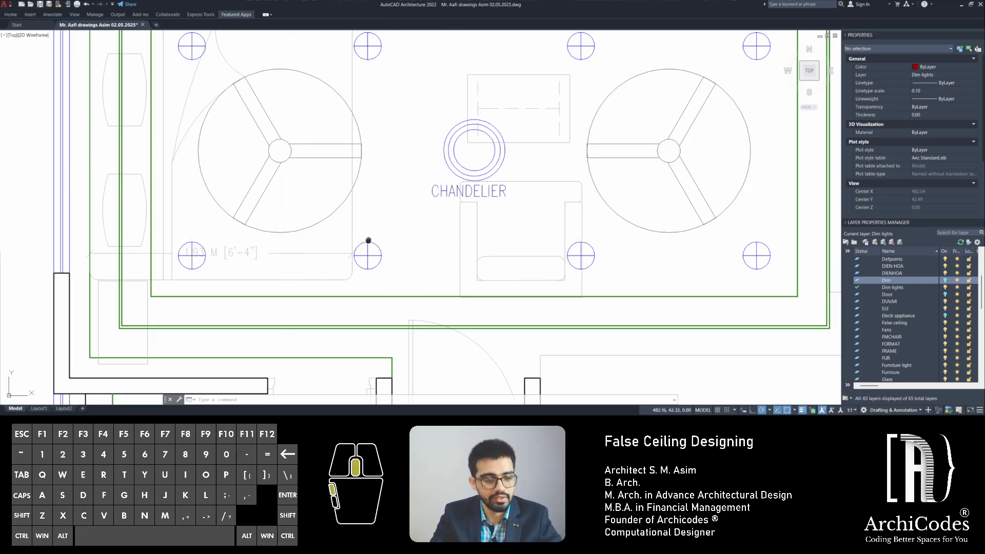
scroll(205, 259, up, 3)
text(l)
key(Return)
click(225, 248)
scroll(225, 249, down, 5)
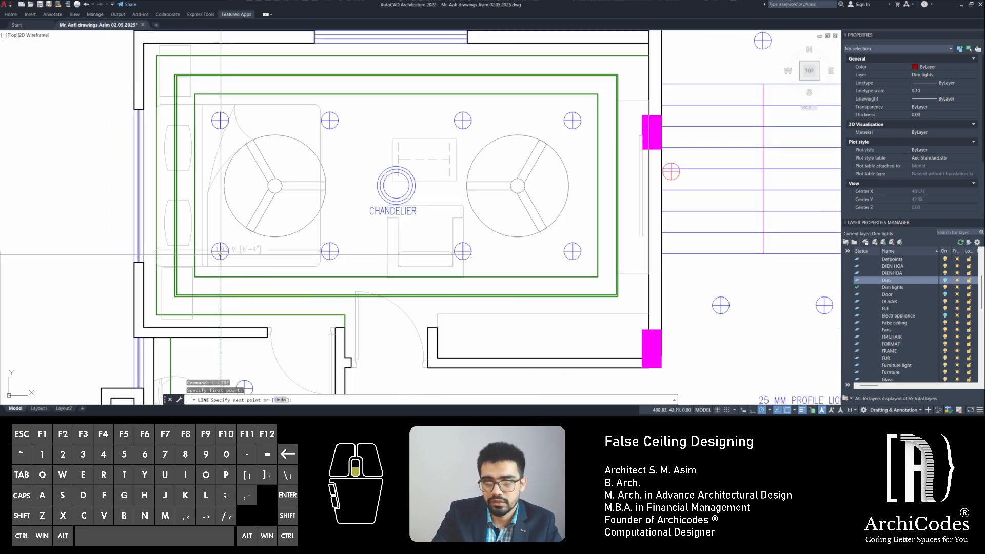
scroll(568, 250, up, 4)
click(568, 250)
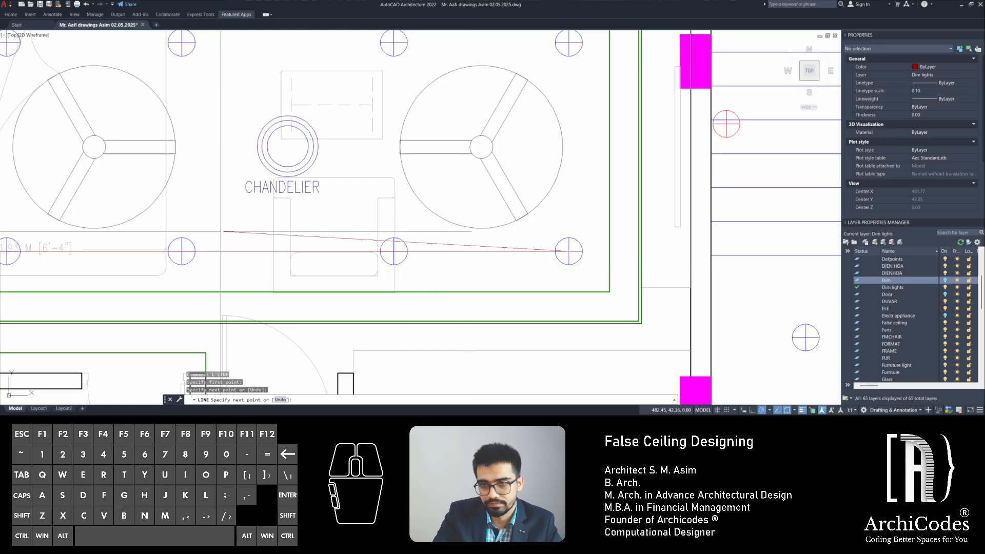
middle_drag(220, 231, 306, 224)
key(Escape)
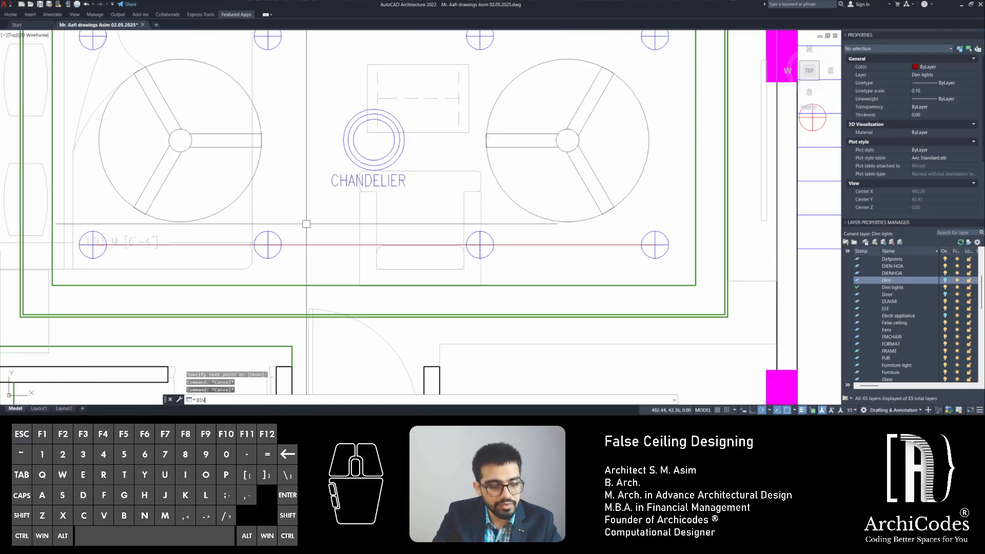
Divide the guide line through the door-side lights into three equal segments
text(DIV)
key(Return)
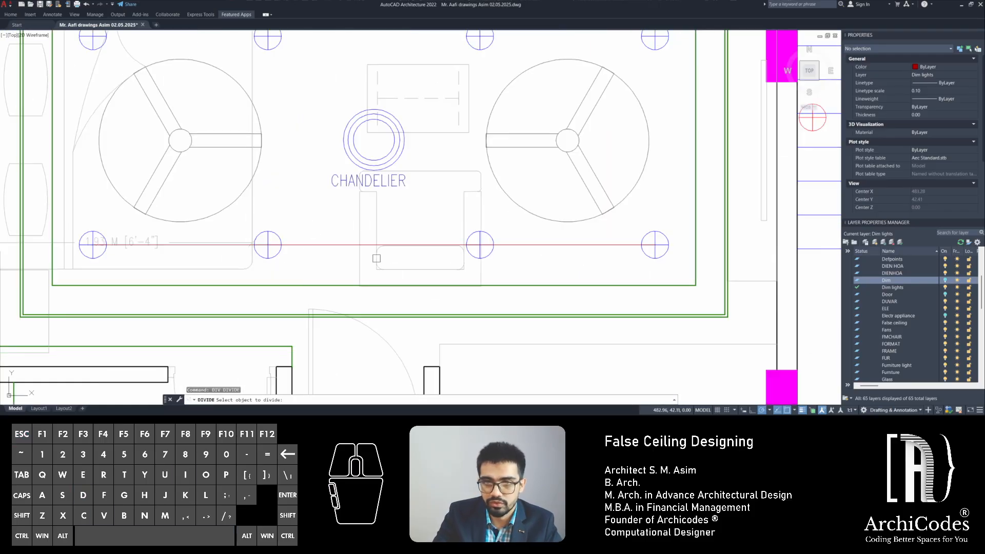
key(Escape)
key(Escape)
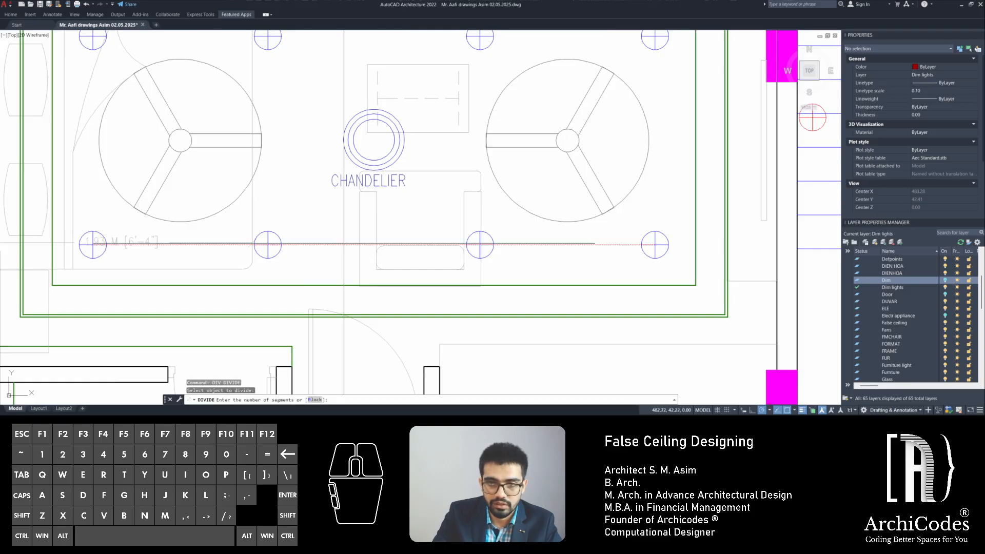
Move the inner door-side light nearest the bed from its centre onto the guide line's first division point
click(278, 233)
text(m)
key(space)
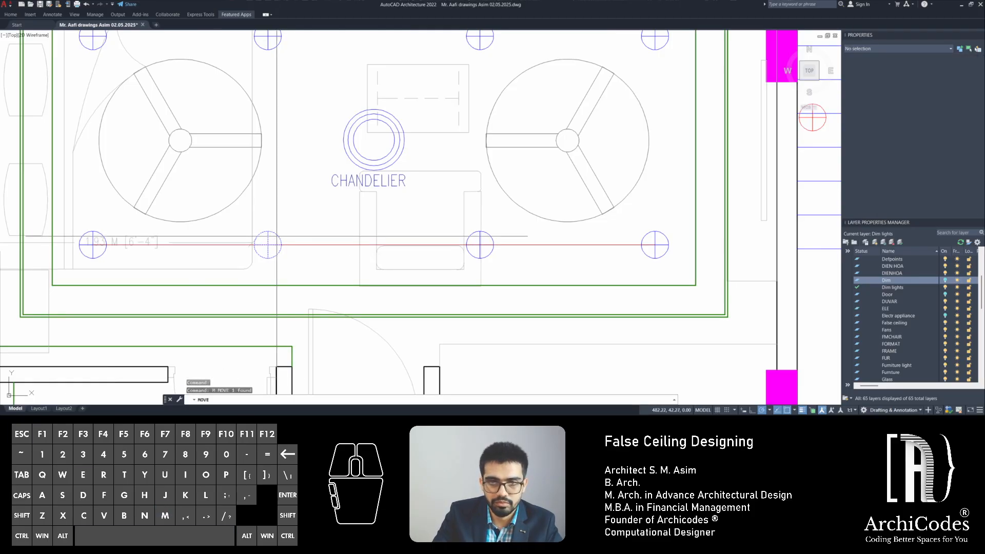
click(268, 245)
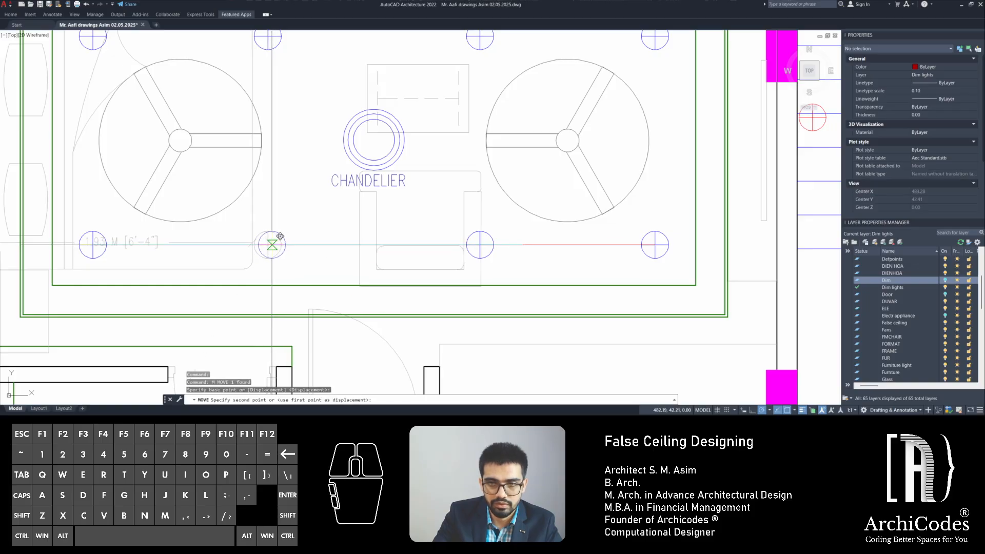
click(280, 244)
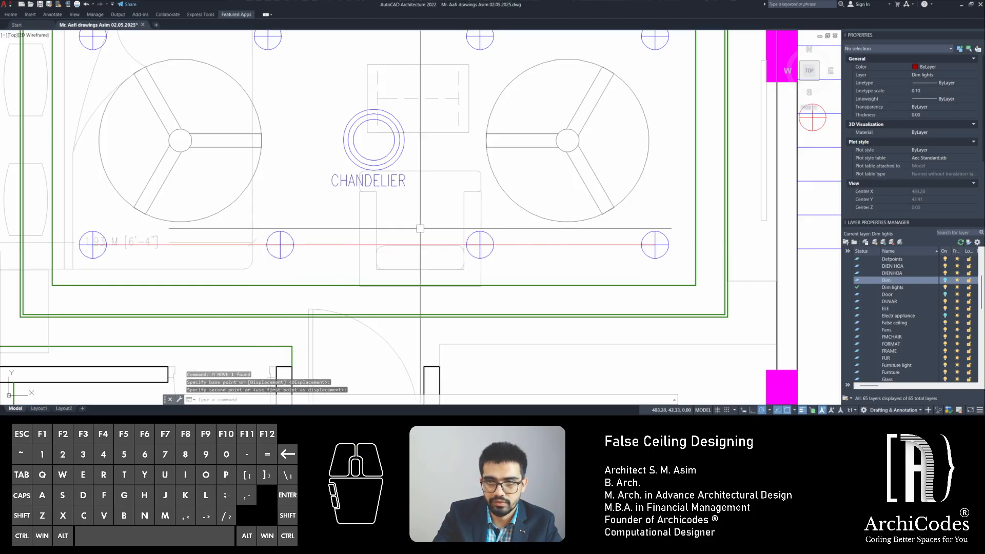
key(Escape)
key(Escape)
Replace the other inner door-side light with a copy of the repositioned light at the guide line's second division point
click(493, 235)
middle_drag(493, 235, 518, 224)
key(Delete)
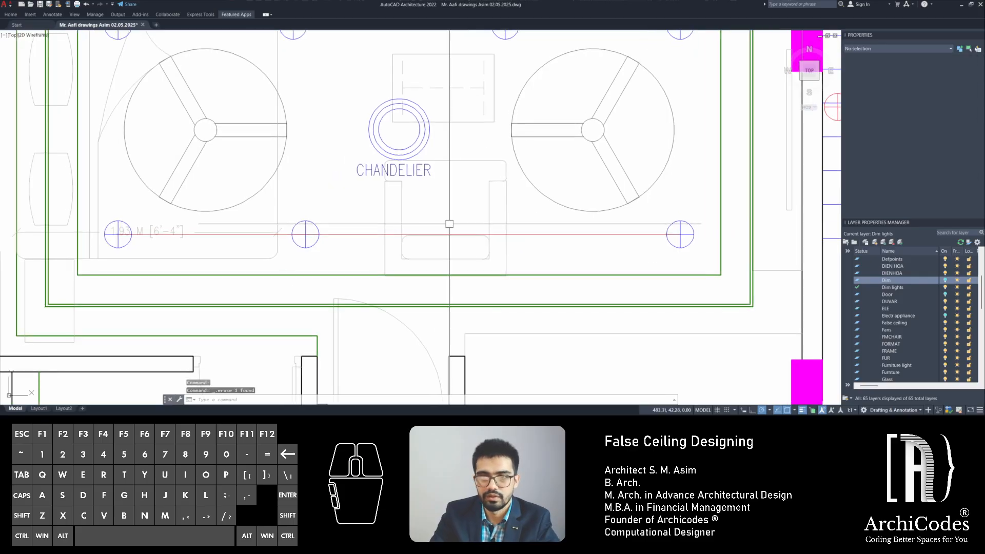
click(295, 224)
text(c)
key(space)
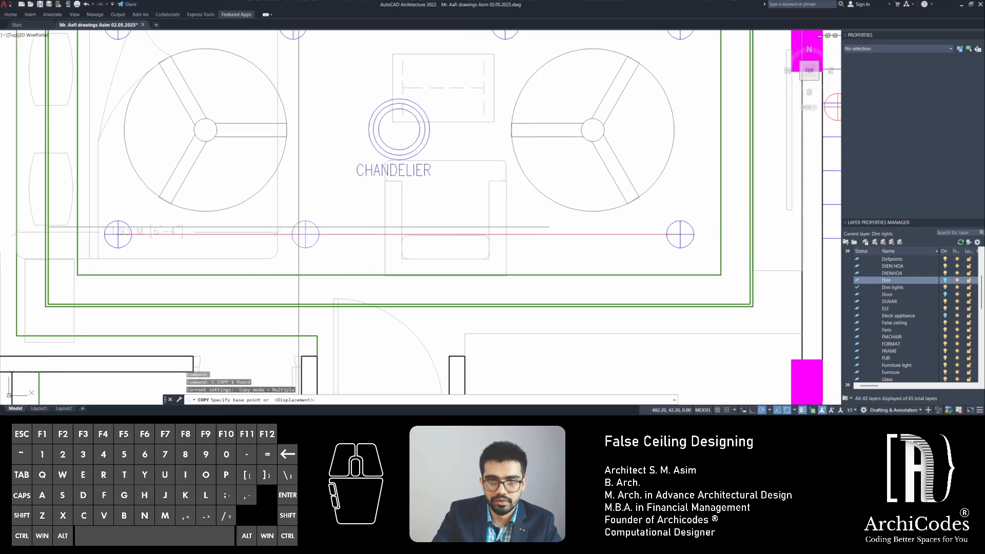
click(305, 235)
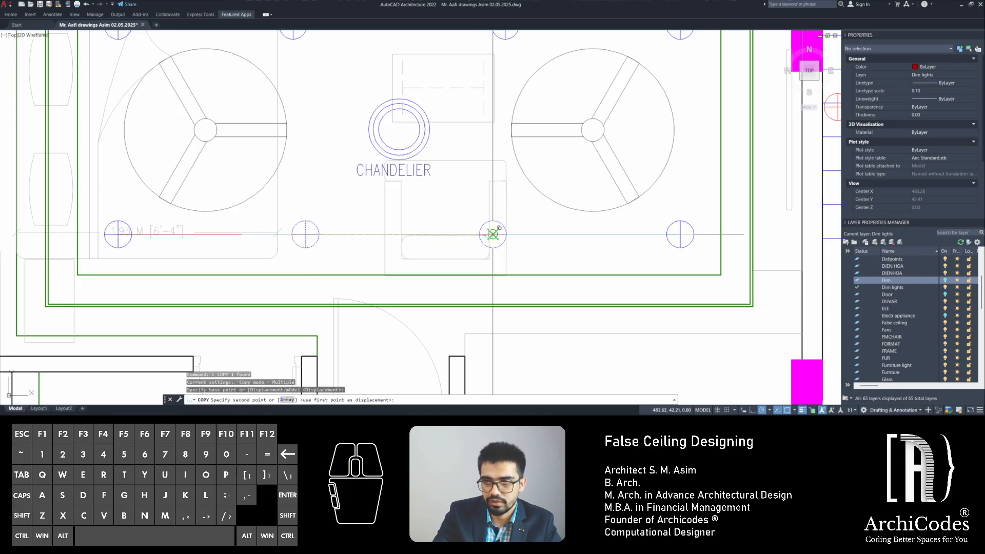
click(493, 234)
key(Escape)
key(Escape)
key(Escape)
key(Escape)
Delete the two inner lights from the bedroom's row along the window wall
middle_drag(423, 165, 439, 202)
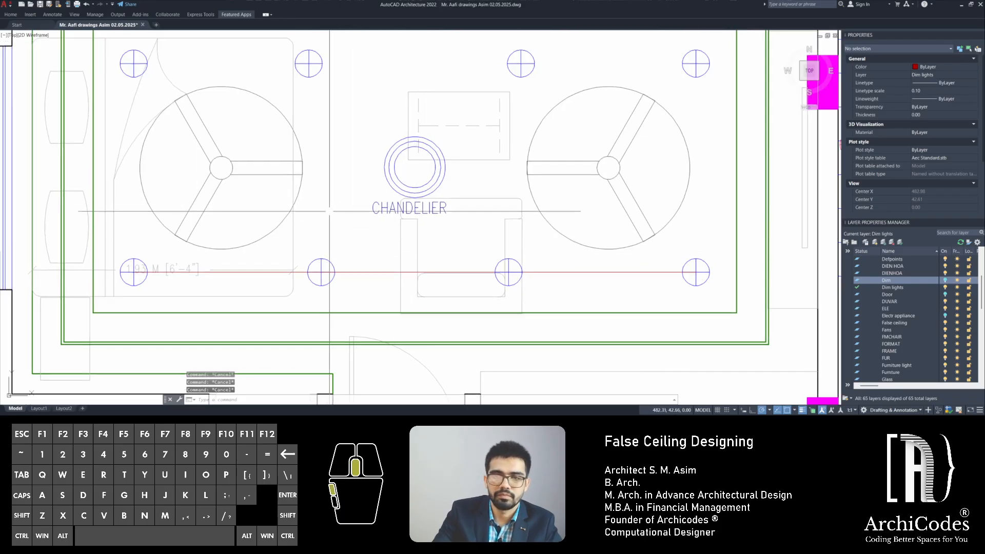
mouse_move(330, 217)
middle_down()
mouse_move(357, 252)
mouse_move(376, 253)
middle_up()
text(l)
key(Return)
key(Escape)
key(Escape)
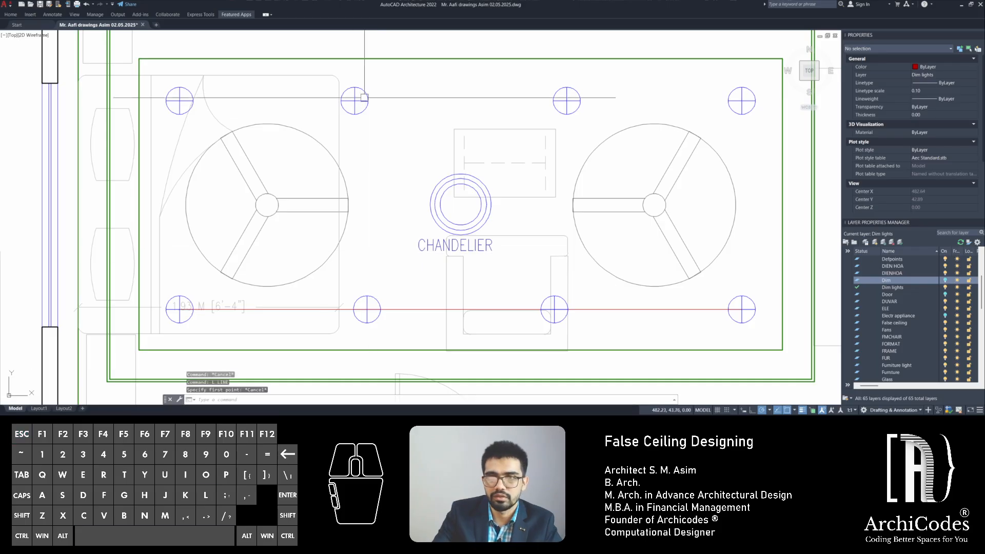
click(368, 96)
click(564, 103)
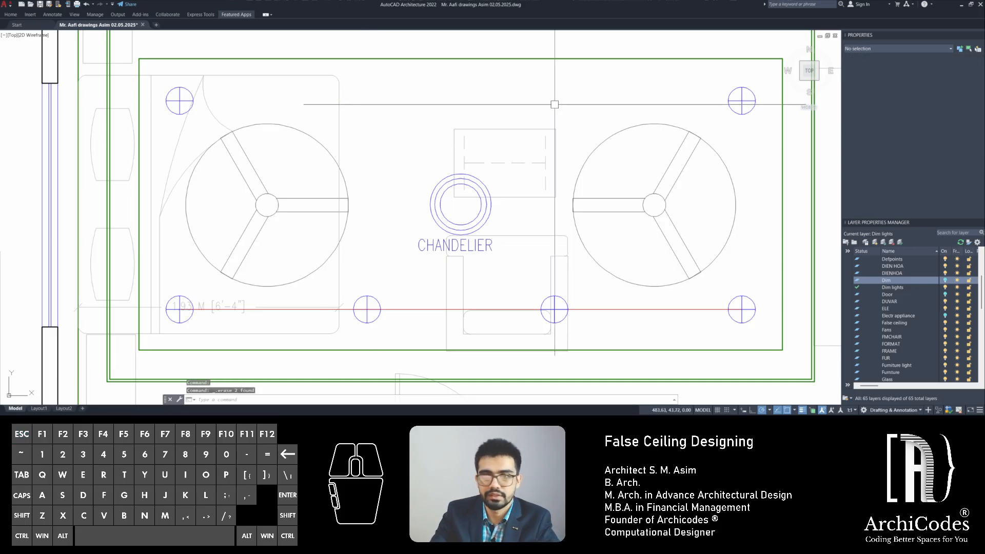
key(Delete)
Draw connected guide lines from the bed-side inner light through both window-side corner lights to the other inner light
text(l)
key(Return)
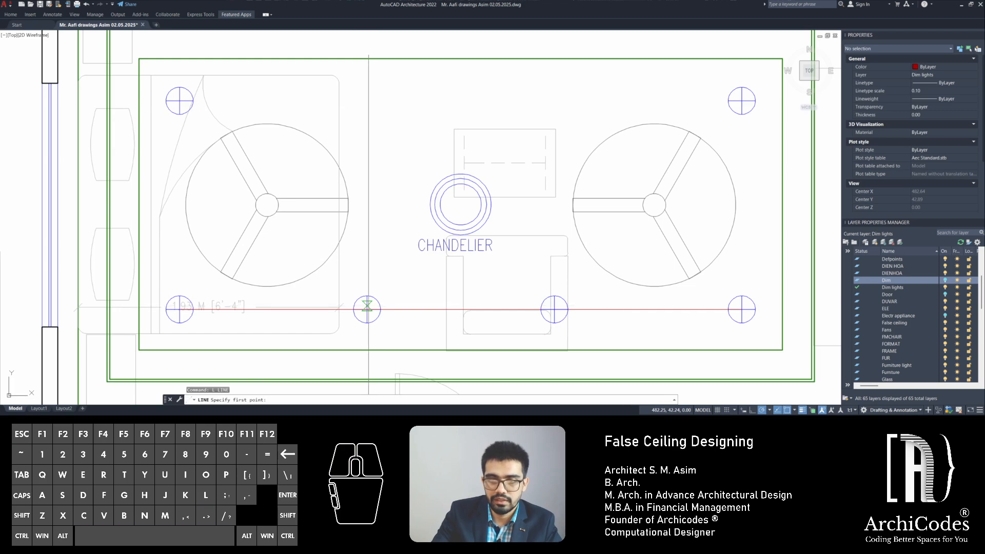
click(179, 101)
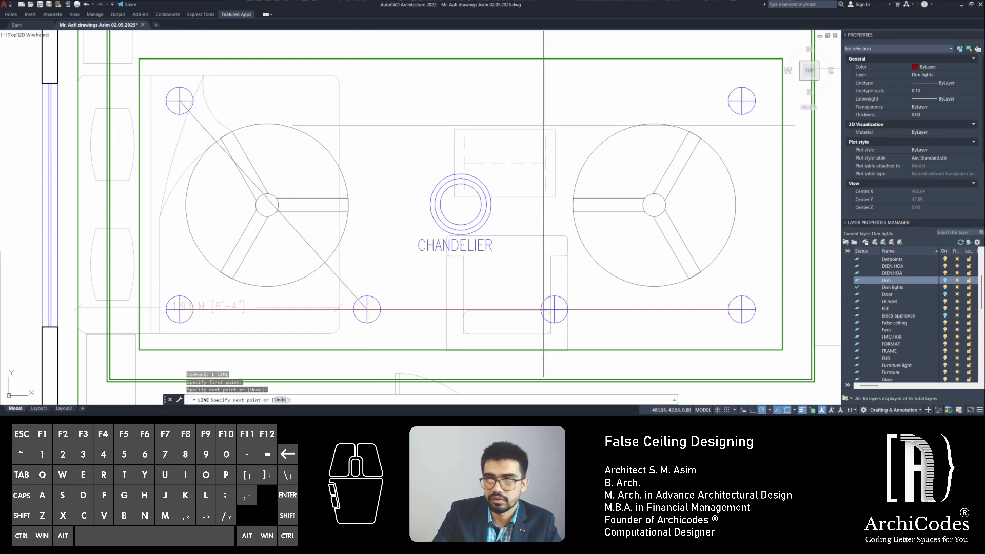
click(742, 101)
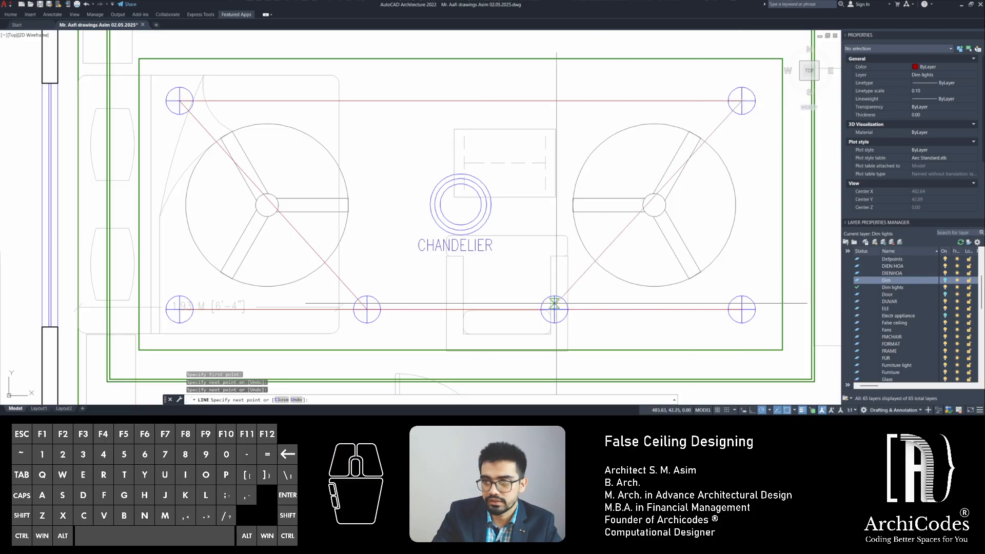
click(554, 309)
key(space)
key(Escape)
key(Escape)
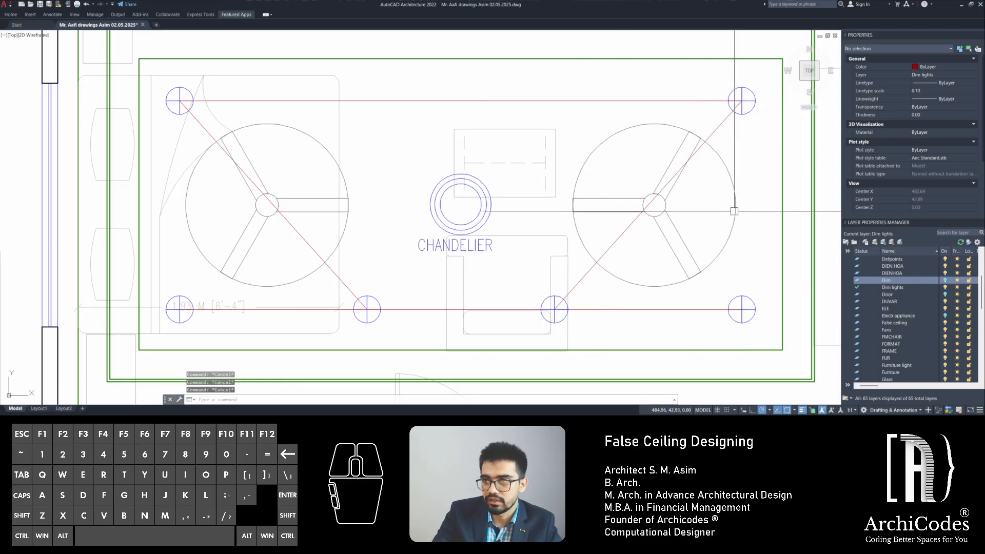
Move the fan nearest the staircase from its centre onto the midpoint of the diagonal guide line crossing it
click(733, 211)
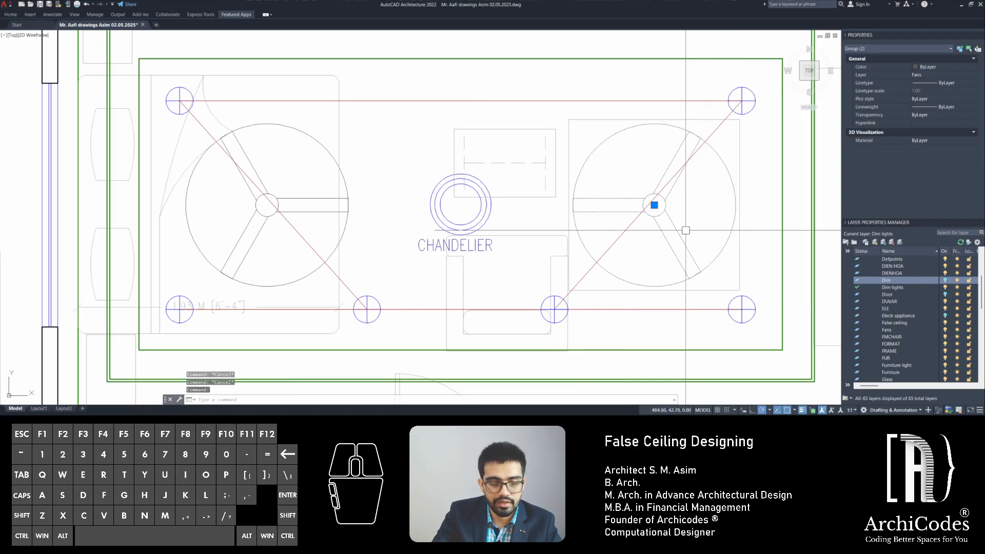
text(m)
key(space)
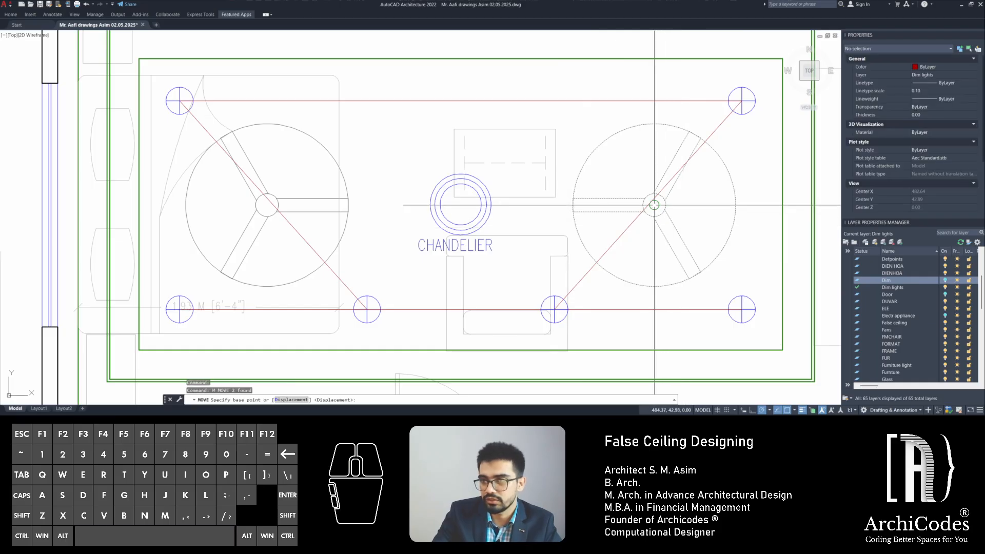
click(653, 204)
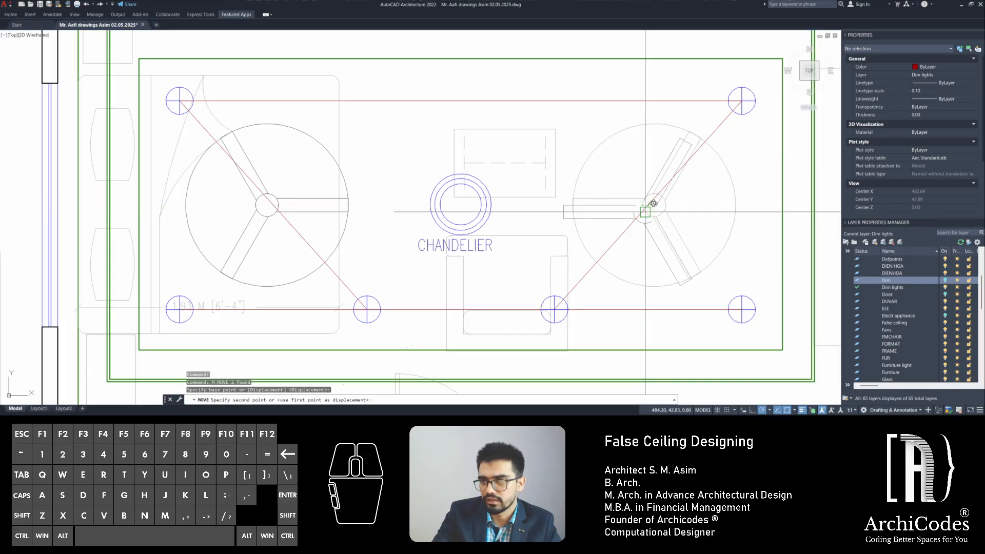
scroll(649, 197, up, 4)
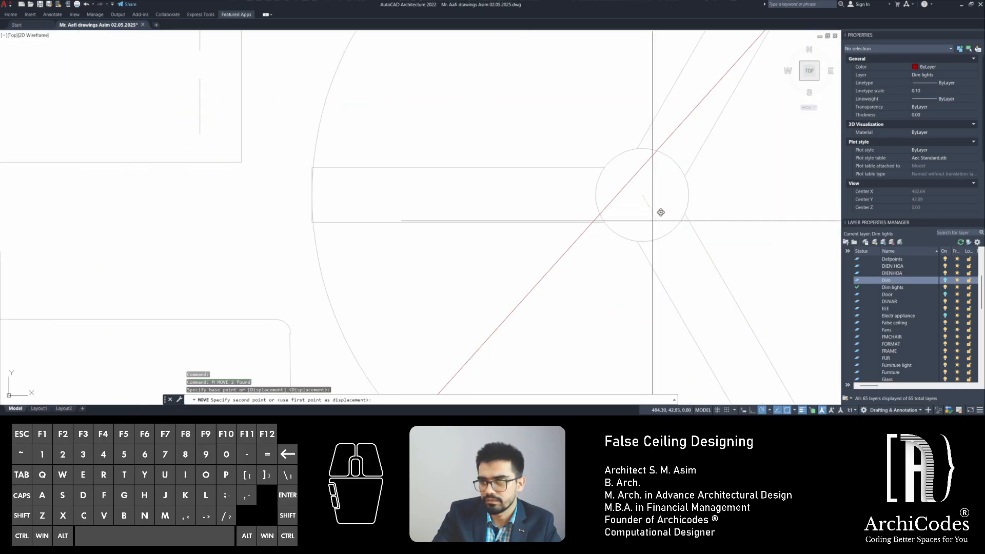
click(622, 191)
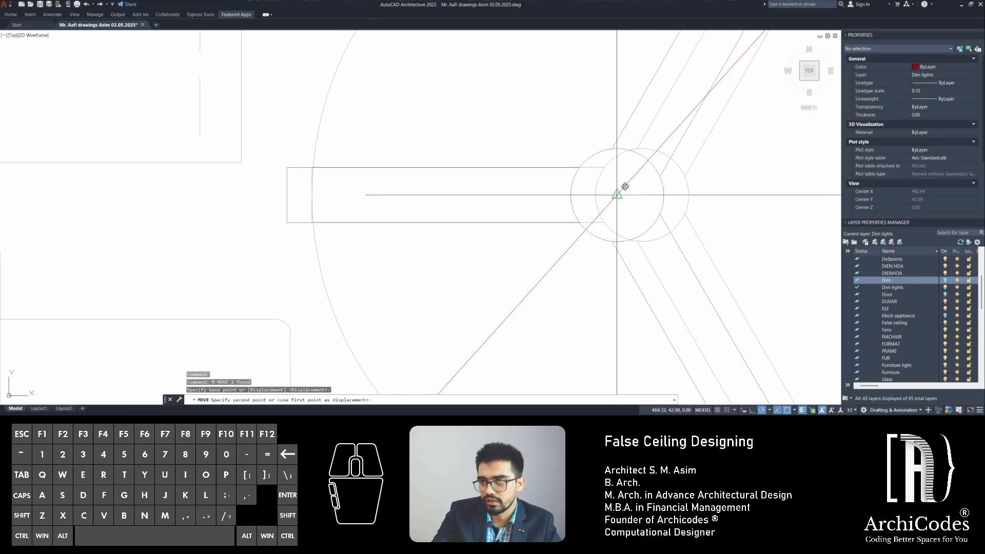
Move the bed-side fan from its centre onto the midpoint of its diagonal guide line
scroll(578, 207, down, 5)
scroll(570, 203, up, 1)
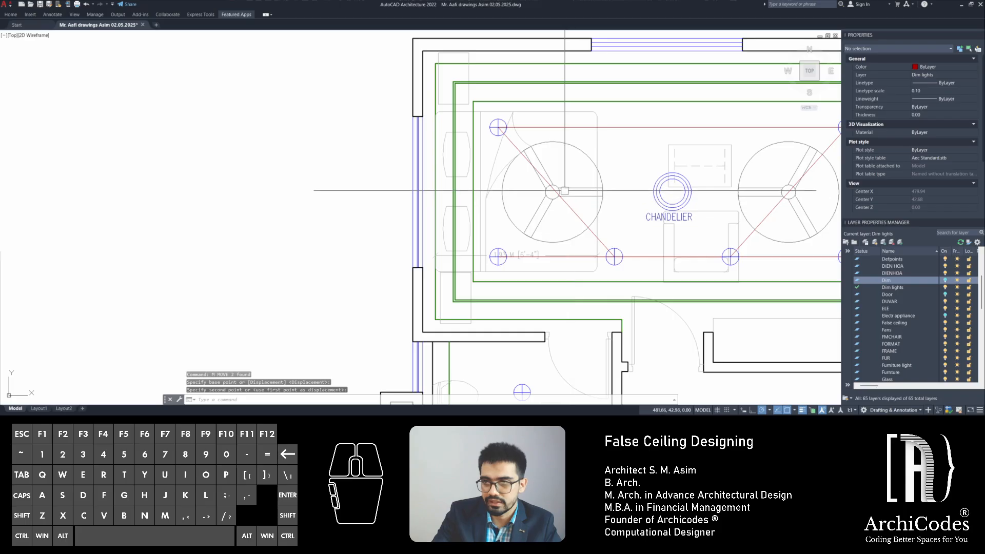
click(565, 191)
middle_drag(565, 191, 581, 192)
scroll(582, 191, up, 3)
text(m)
key(space)
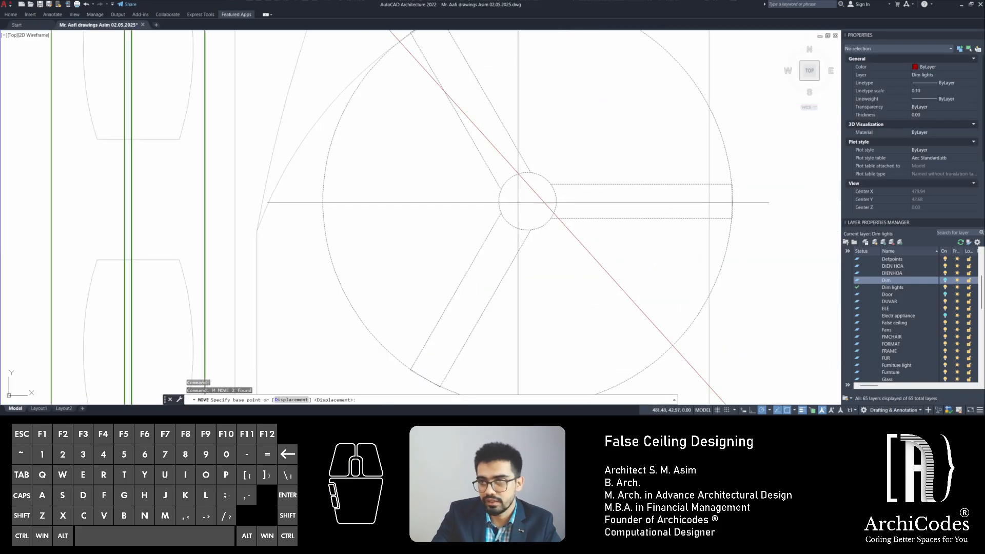
click(542, 202)
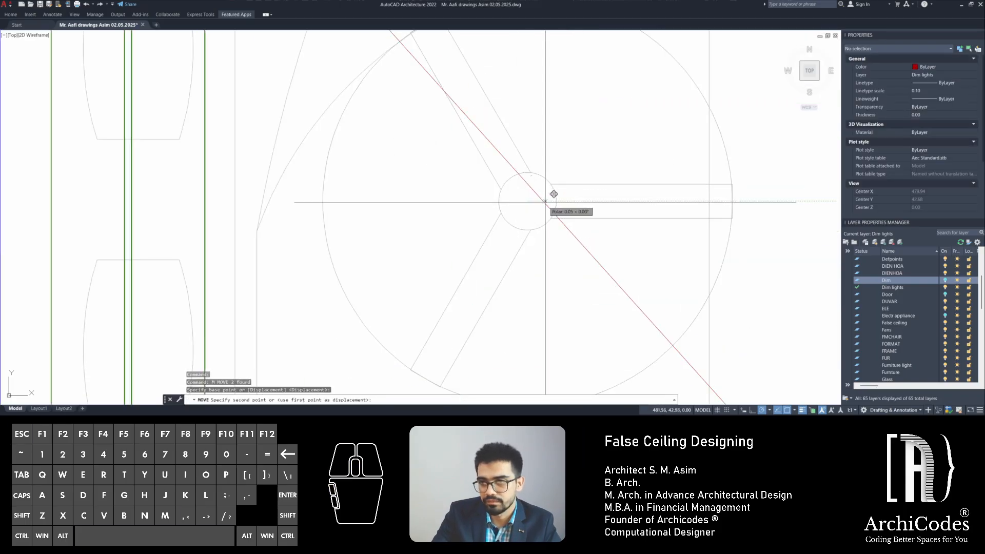
scroll(542, 201, down, 5)
key(Escape)
key(Escape)
key(Escape)
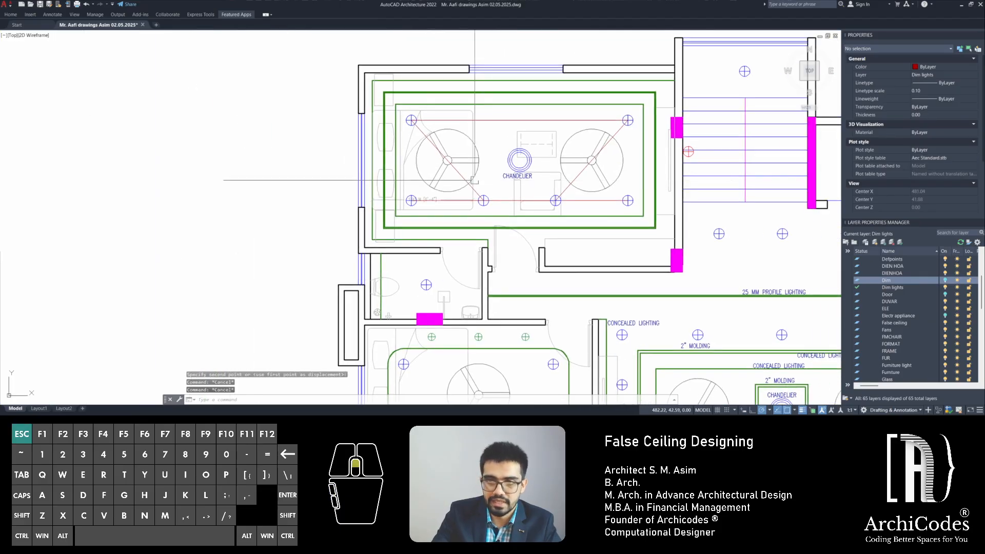
Delete the diagonal and horizontal guide lines drawn between the bedroom lights
click(470, 203)
middle_drag(689, 196, 650, 200)
key(Delete)
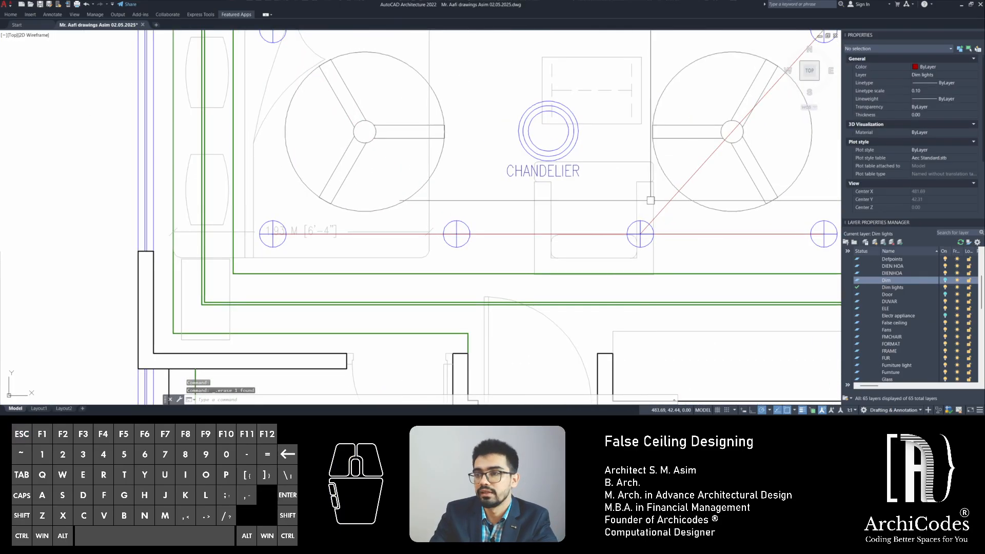
scroll(640, 231, down, 3)
middle_drag(606, 103, 522, 127)
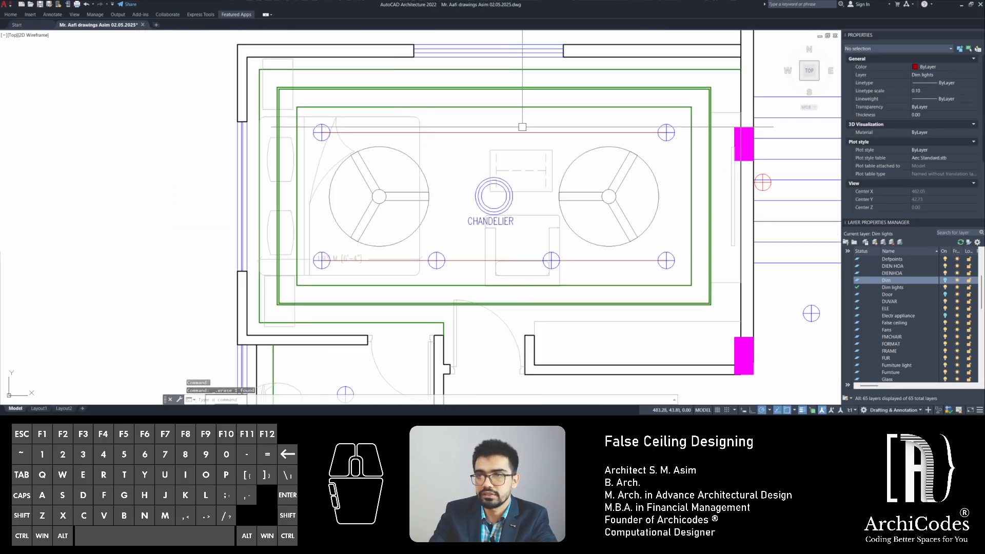
click(530, 133)
key(Delete)
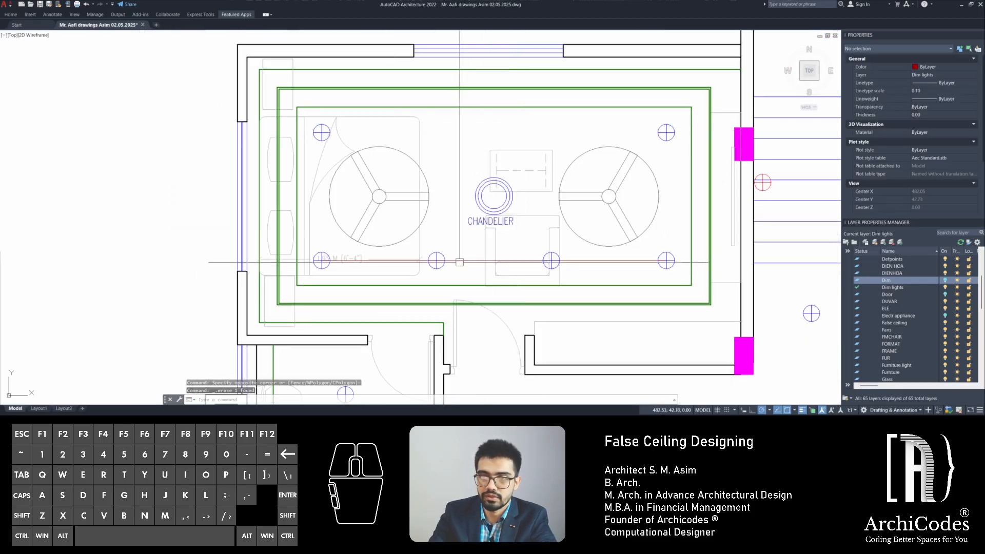
click(461, 259)
key(Delete)
click(444, 257)
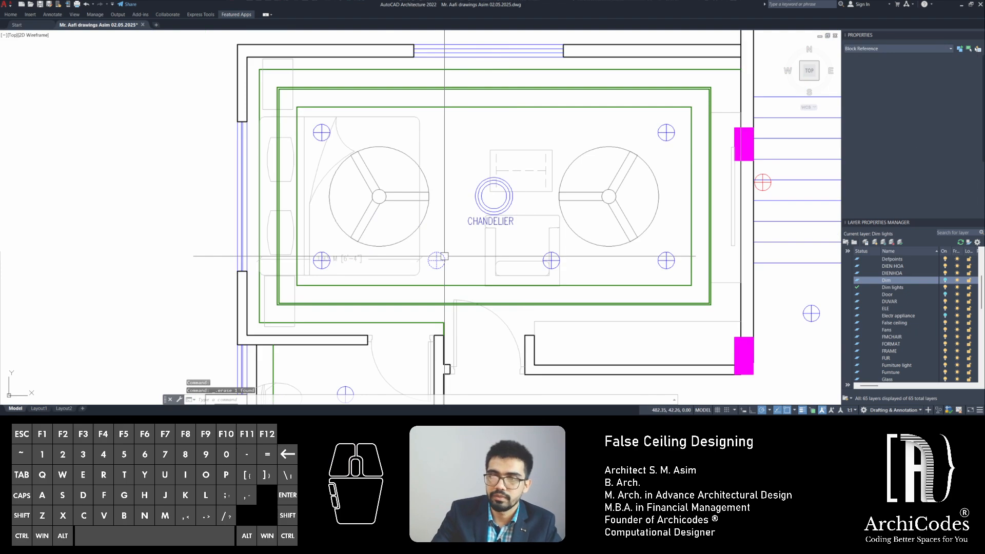
click(548, 257)
text(mi)
key(Return)
scroll(500, 198, up, 2)
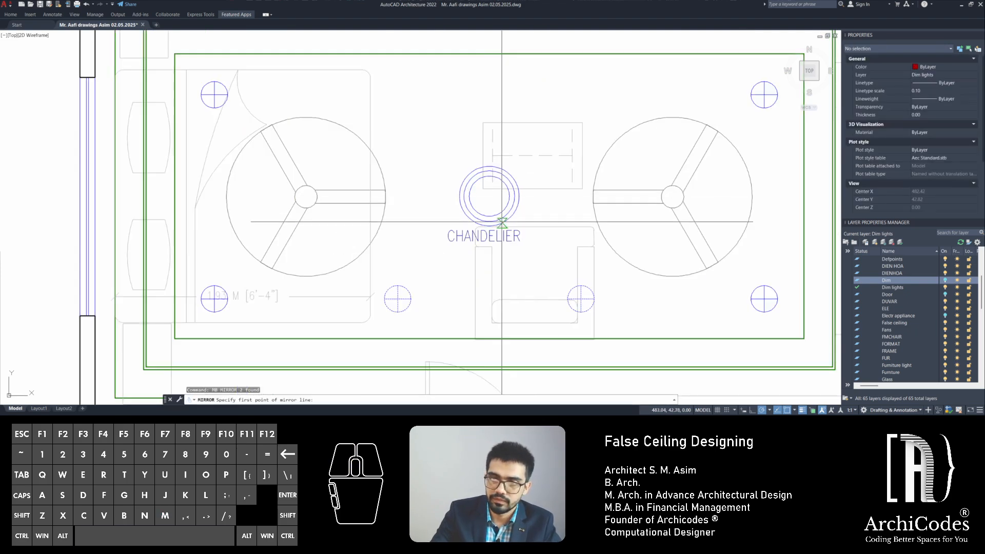
click(490, 197)
click(535, 201)
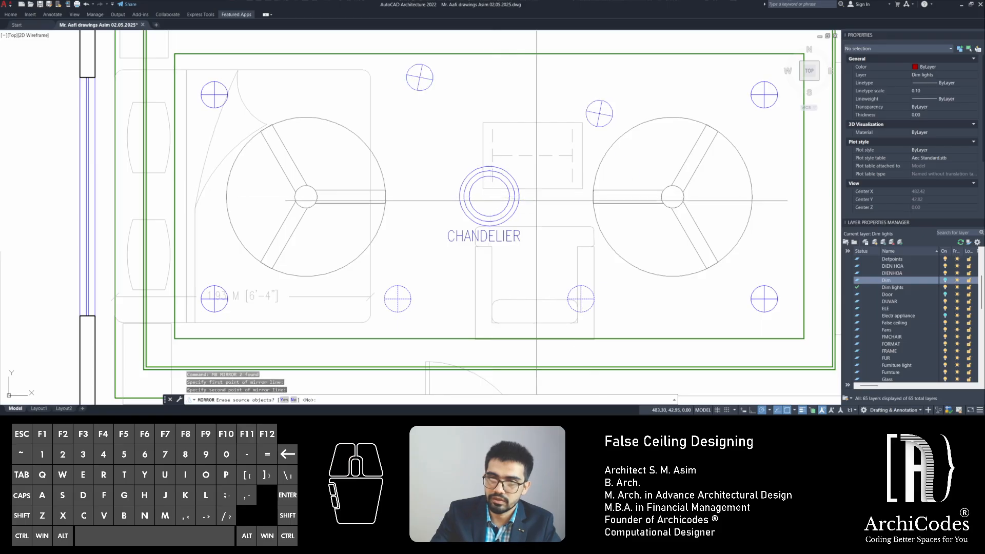
key(Escape)
key(Escape)
key(Escape)
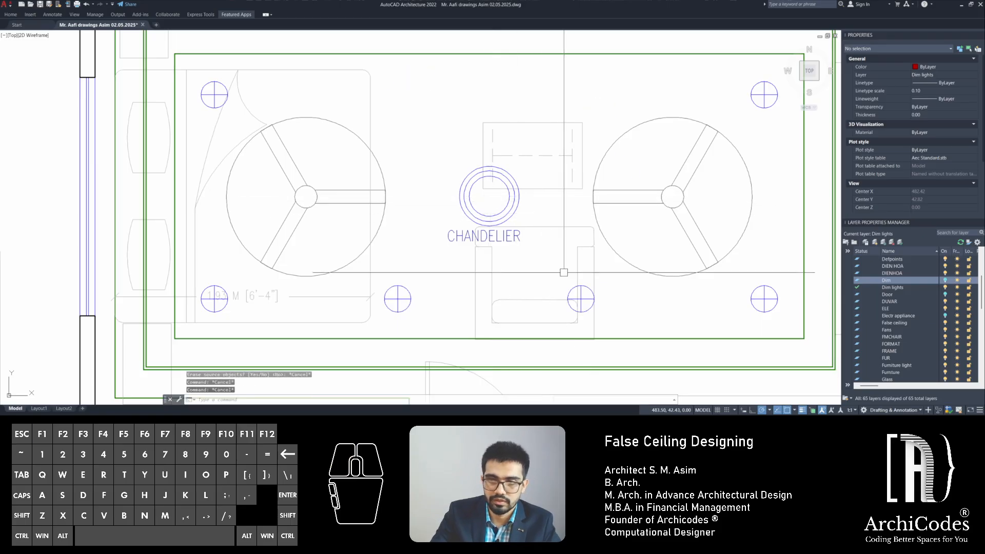
Mirror the two inner bedroom lights across a horizontal line through the chandelier's centre, keeping the originals
text(mb)
key(Return)
text(p)
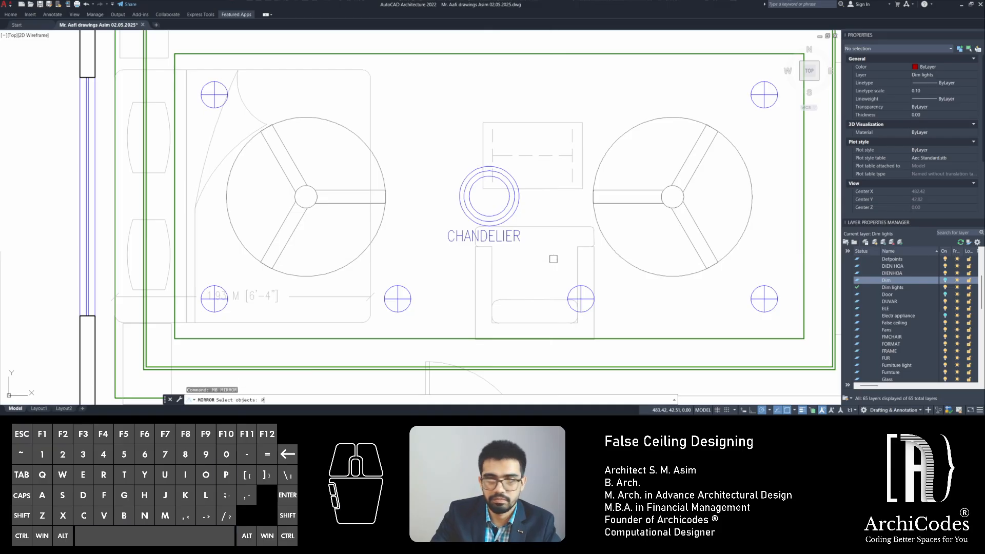
key(space)
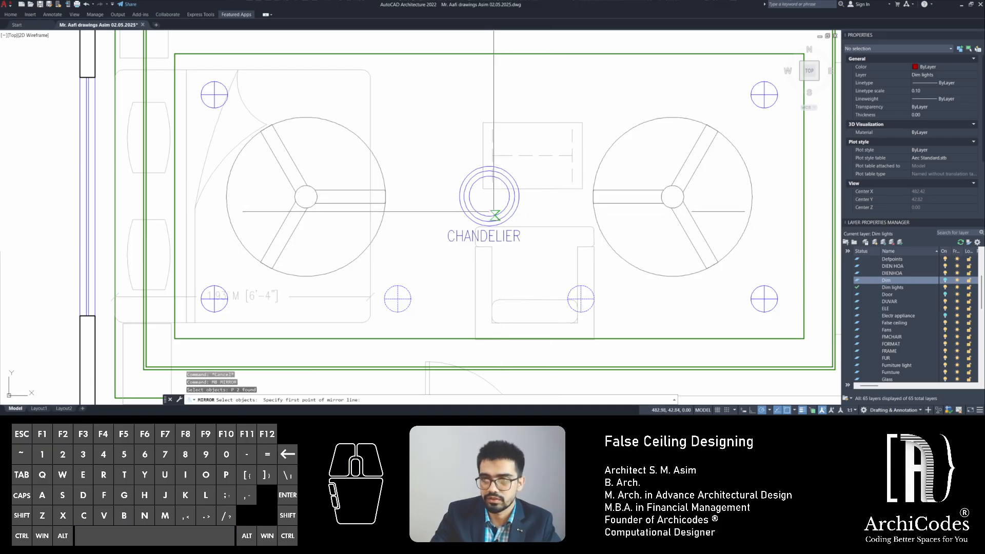
click(490, 198)
click(550, 210)
key(Return)
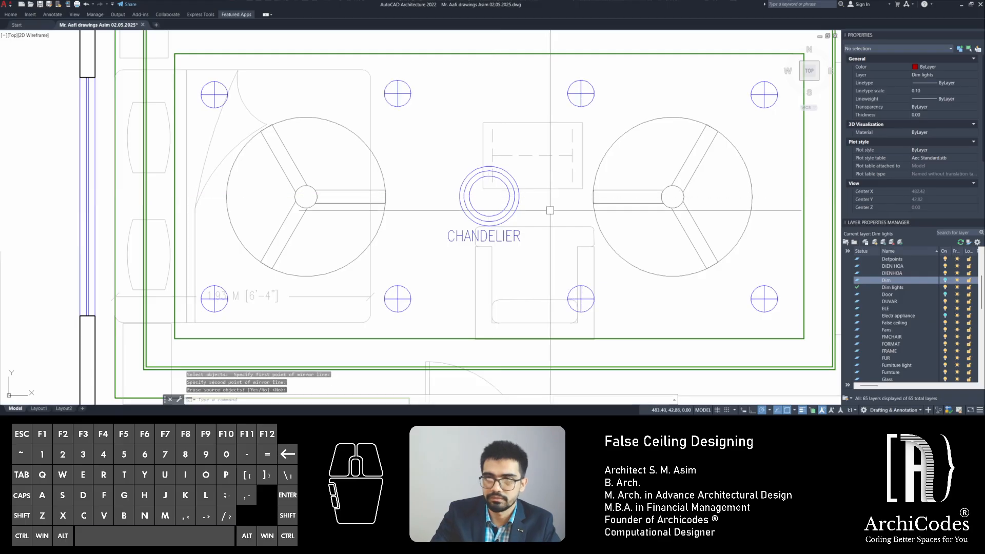
key(Escape)
key(Escape)
key(Escape)
Match the properties of the oversized PVC FALSE CEILING label to the CHANDELIER label in the neighbouring bedroom
scroll(470, 211, down, 3)
scroll(408, 219, down, 1)
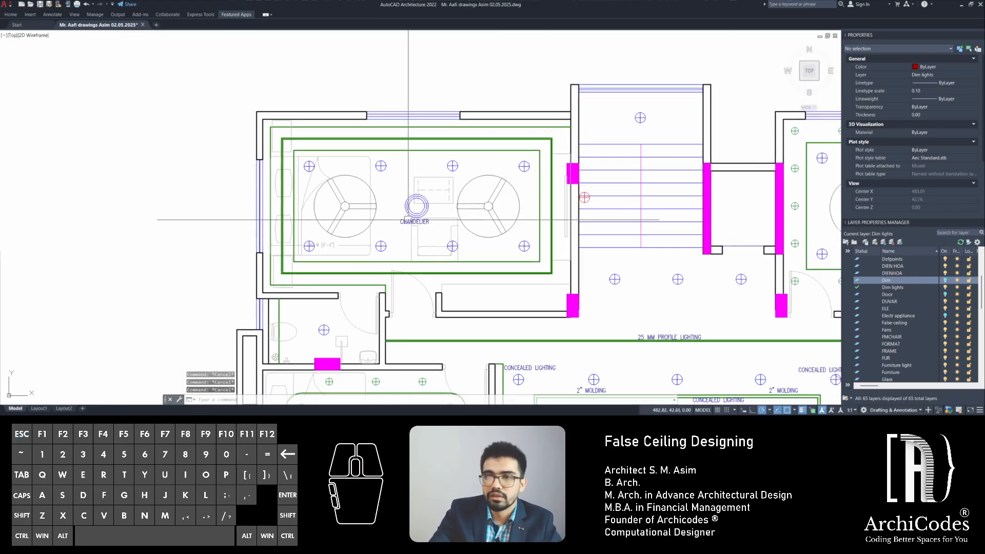
middle_drag(407, 248, 425, 248)
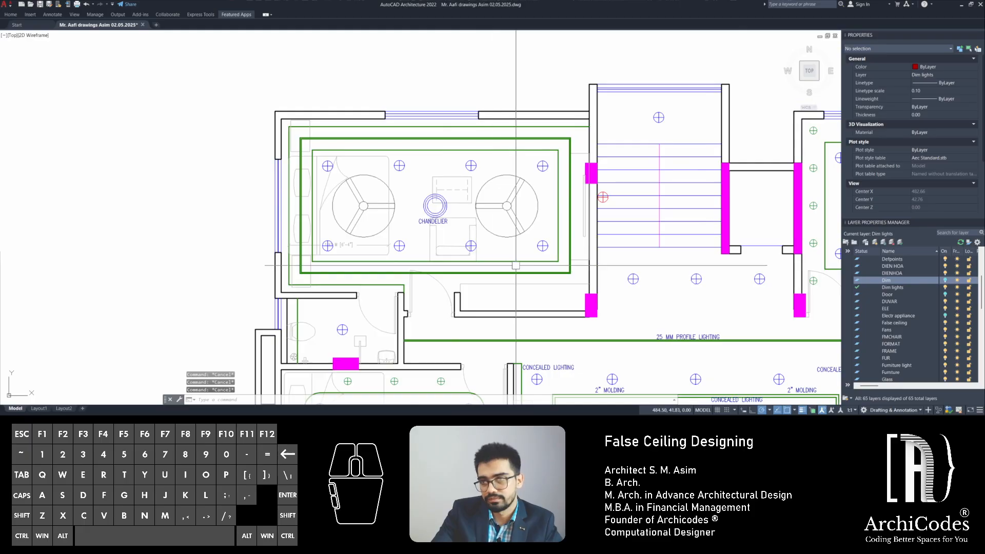
scroll(515, 265, down, 2)
middle_drag(515, 265, 394, 224)
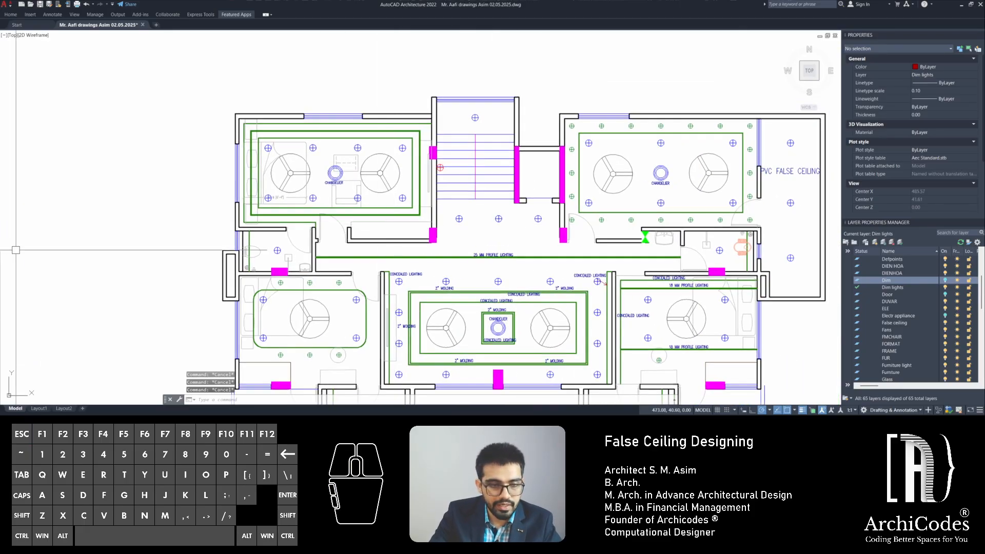
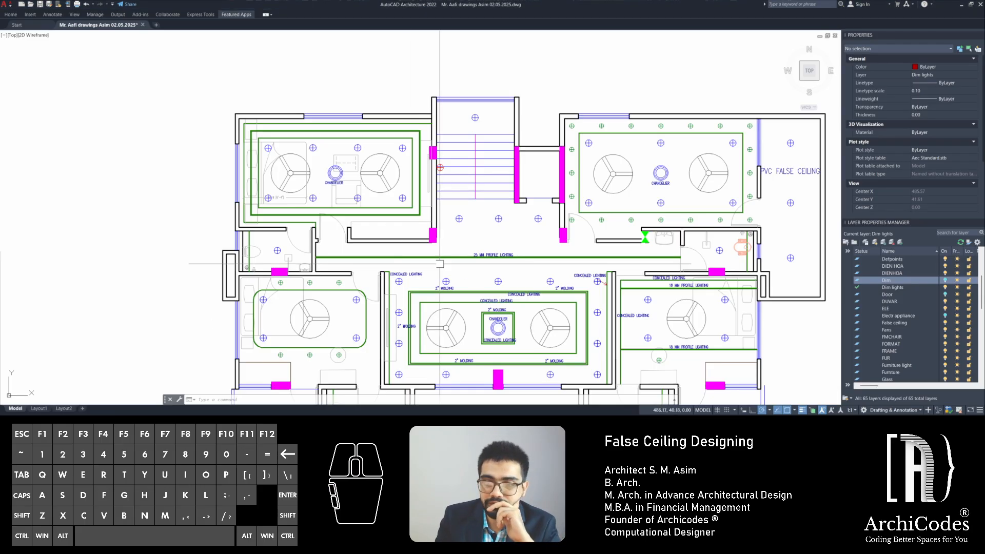
middle_drag(440, 264, 392, 234)
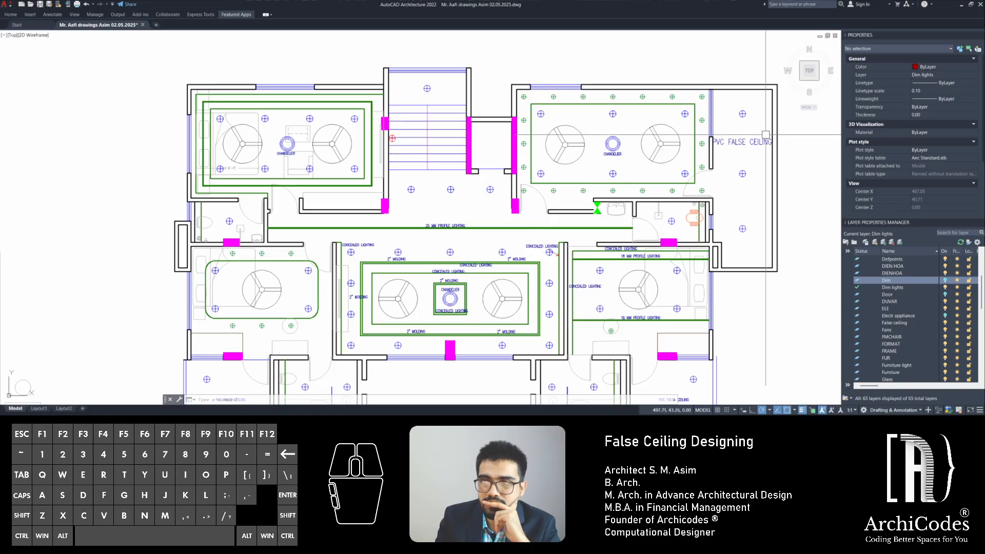
scroll(765, 135, up, 2)
click(724, 146)
scroll(725, 150, up, 2)
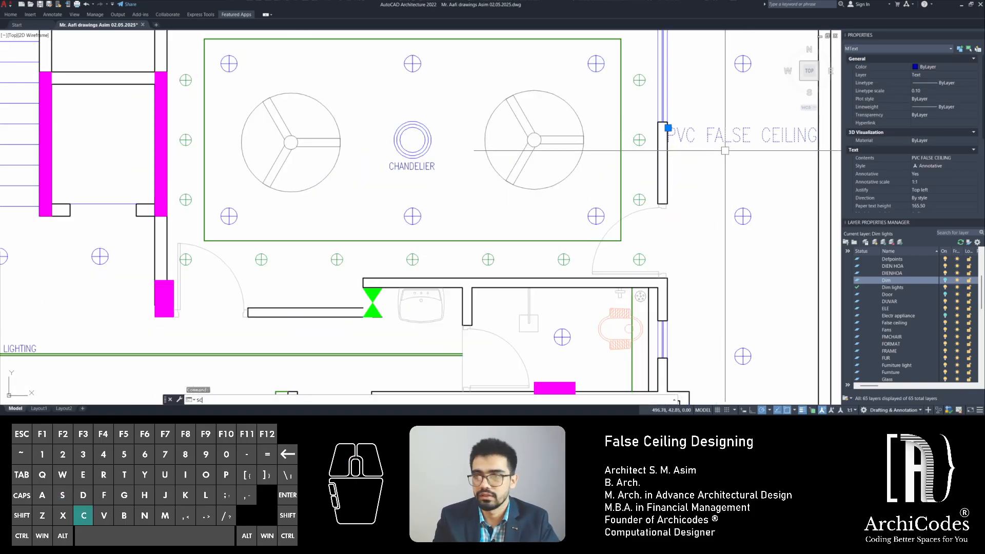
key(Escape)
text(ma)
key(Return)
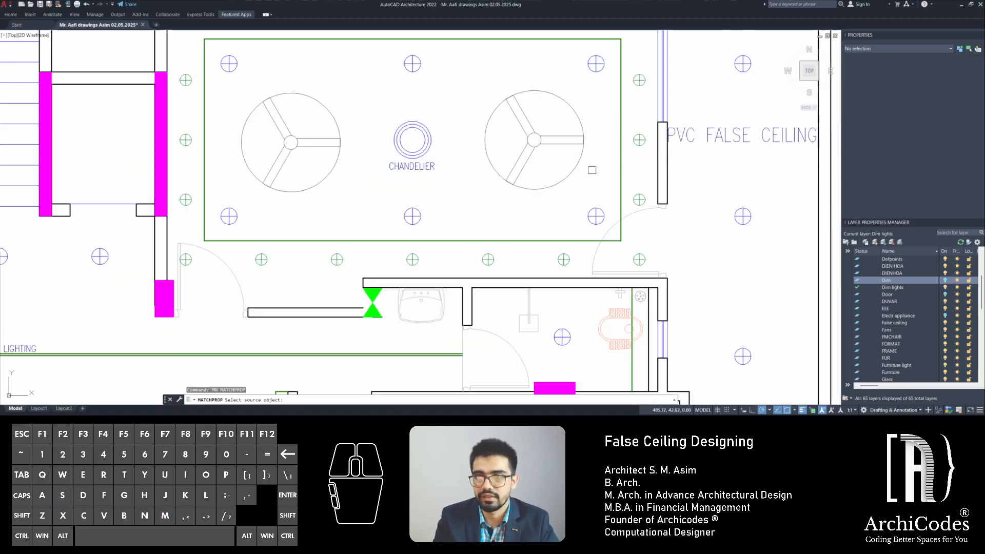
click(412, 166)
click(707, 135)
key(Escape)
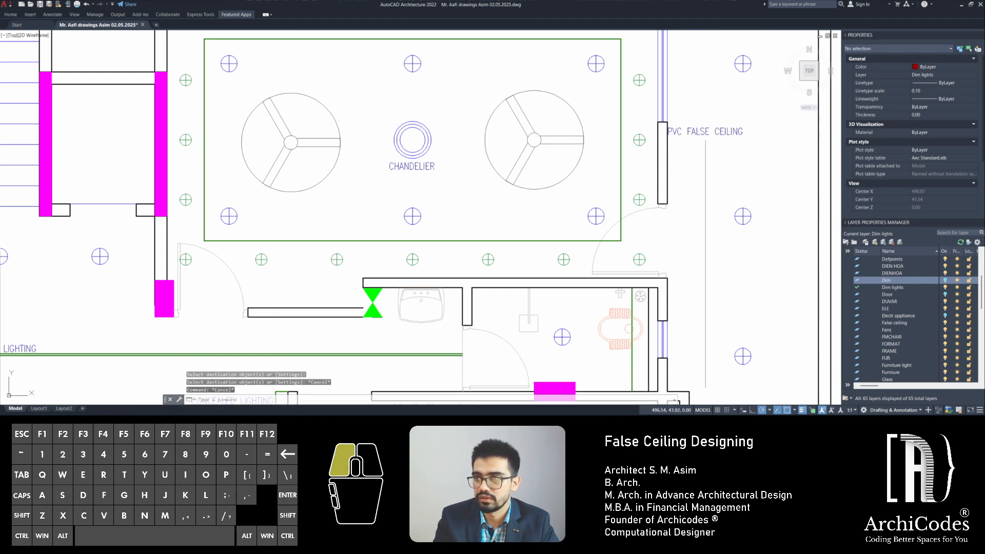
Move the resized PVC FALSE CEILING label into the middle of the balcony strip, clear of the wall
click(707, 132)
text(m)
key(Return)
click(724, 180)
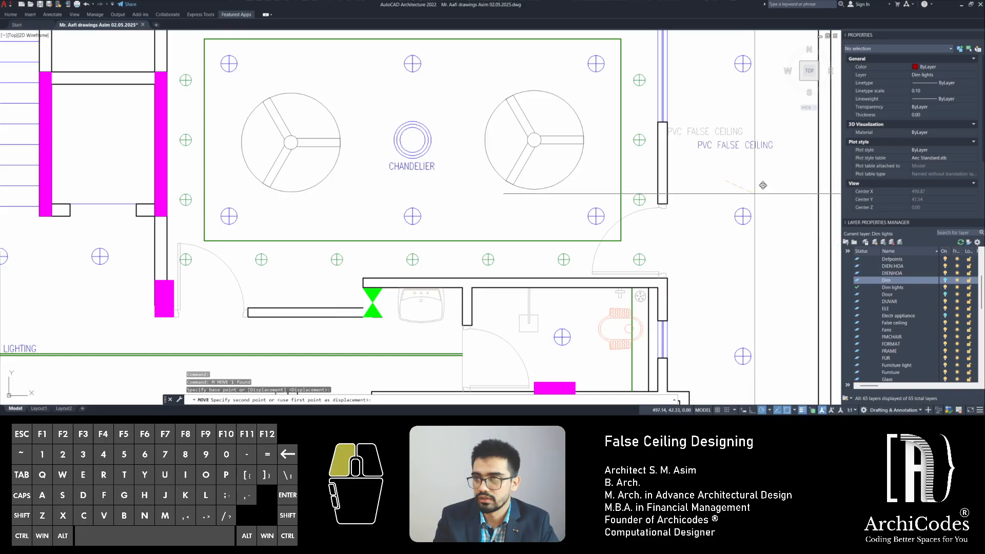
key(Escape)
key(Escape)
key(Escape)
scroll(510, 241, down, 5)
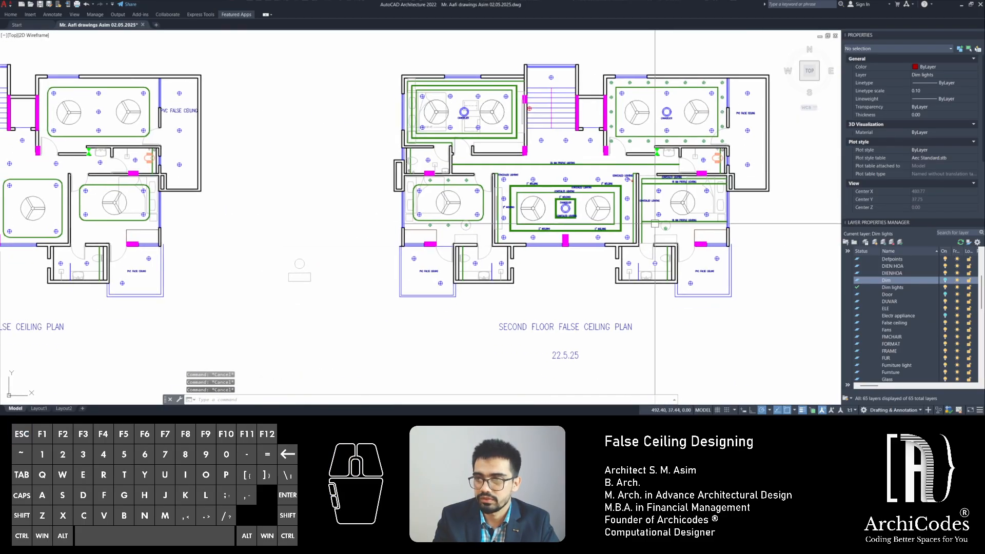
Delete the leftover green false ceiling lines inside the bathrooms of the second floor plan
scroll(661, 246, up, 4)
key(Escape)
click(651, 263)
middle_drag(641, 264, 666, 257)
key(Delete)
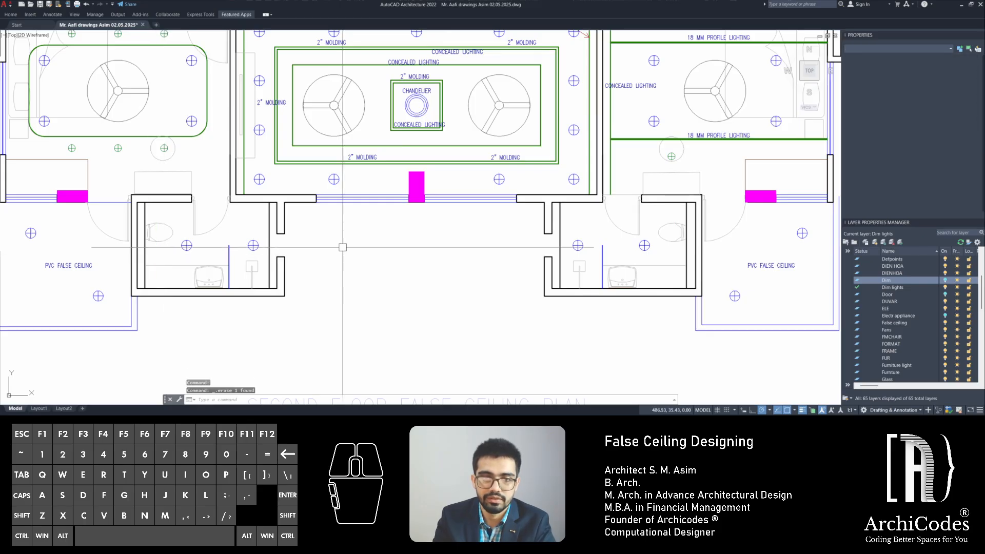
scroll(288, 390, down, 2)
scroll(605, 123, up, 2)
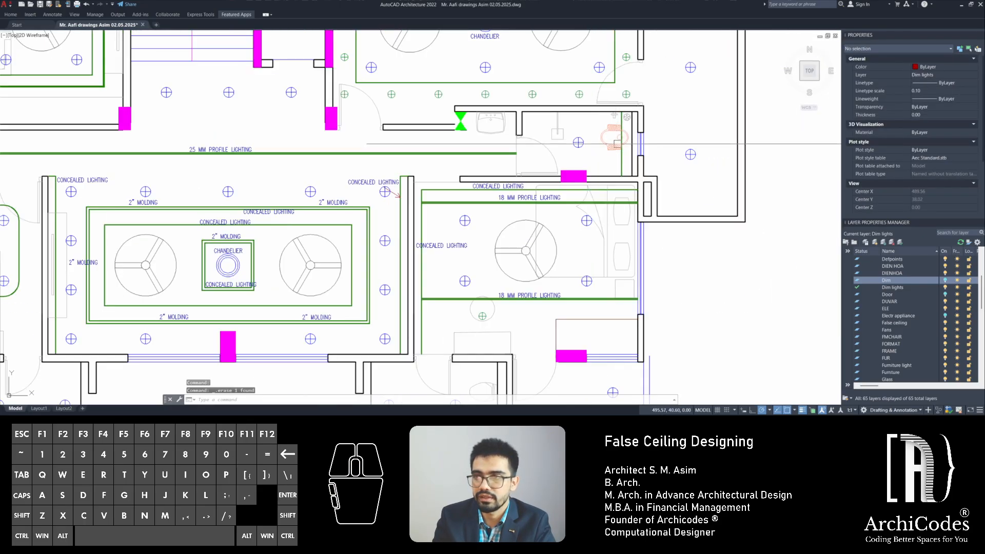
click(616, 146)
key(Escape)
middle_drag(619, 160, 841, 205)
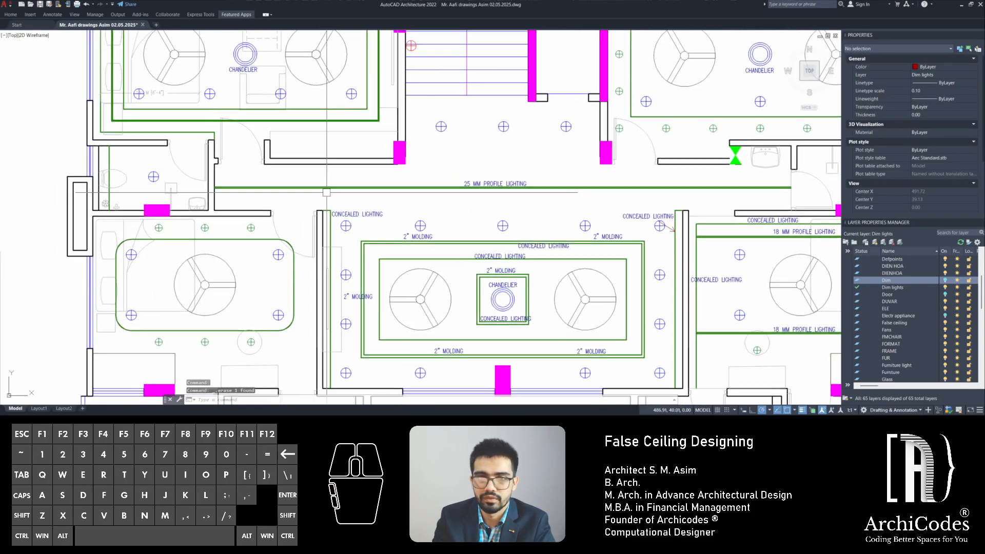
scroll(144, 227, up, 2)
click(94, 133)
key(Delete)
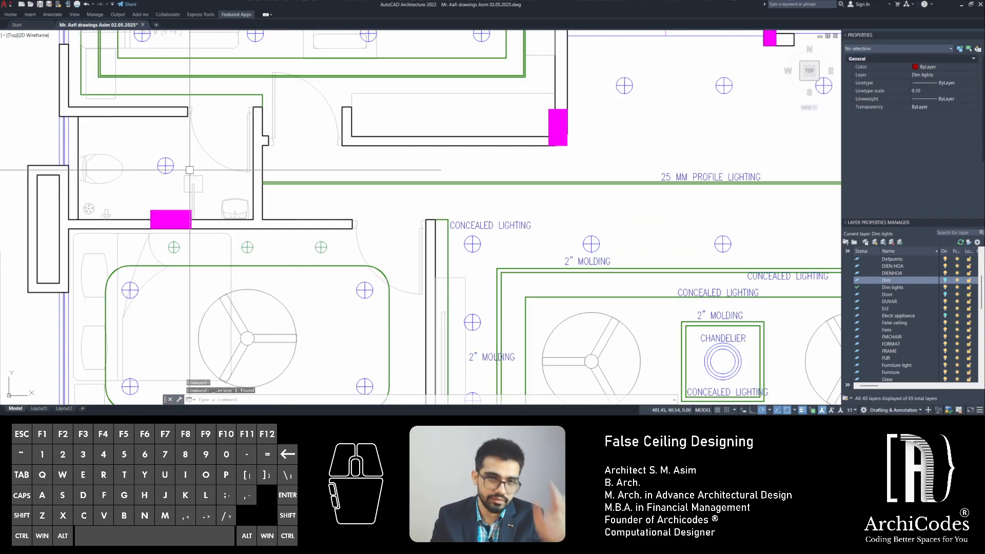
Review the second floor false ceiling plan, examining the lounge, bedrooms and bathrooms for remaining corrections
scroll(233, 196, down, 5)
key(Escape)
key(Escape)
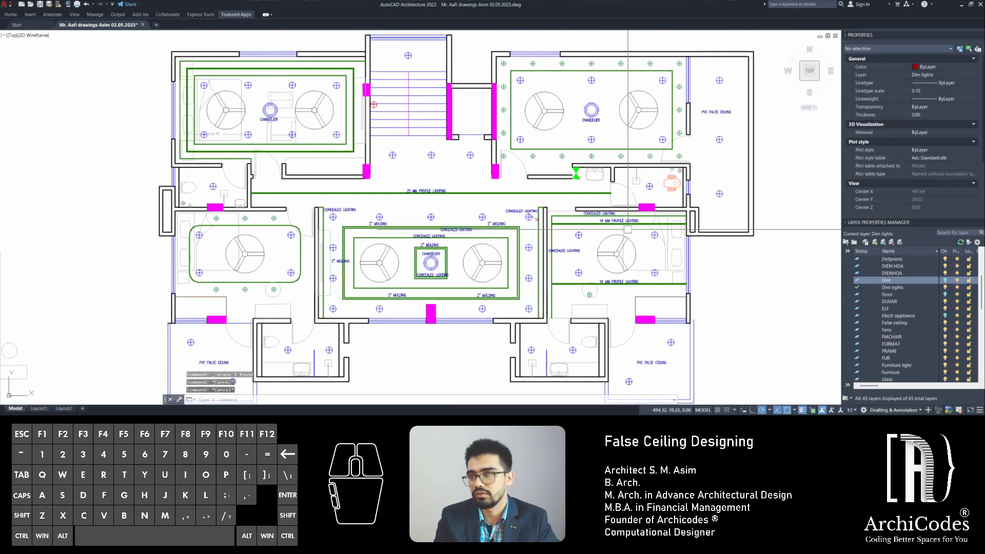
scroll(596, 200, up, 2)
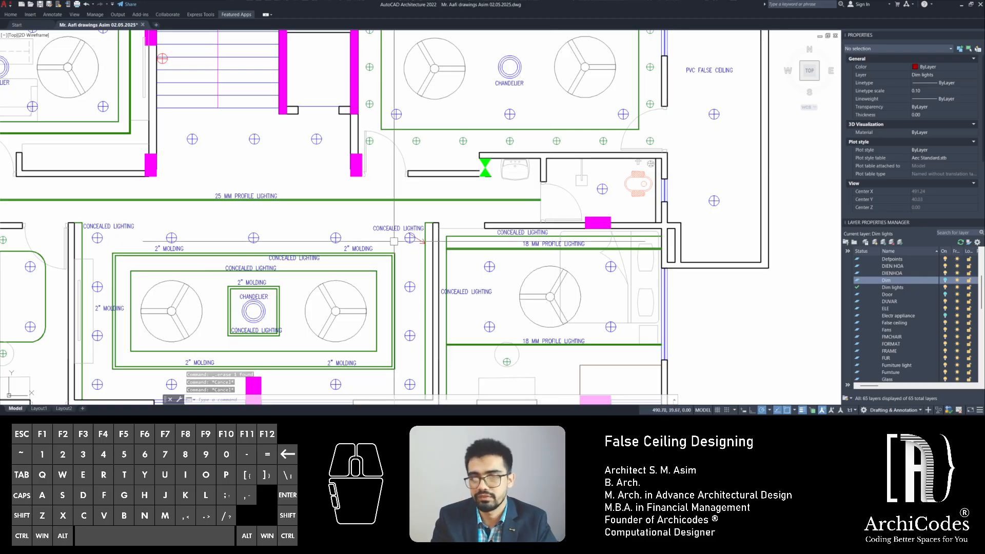
key(Escape)
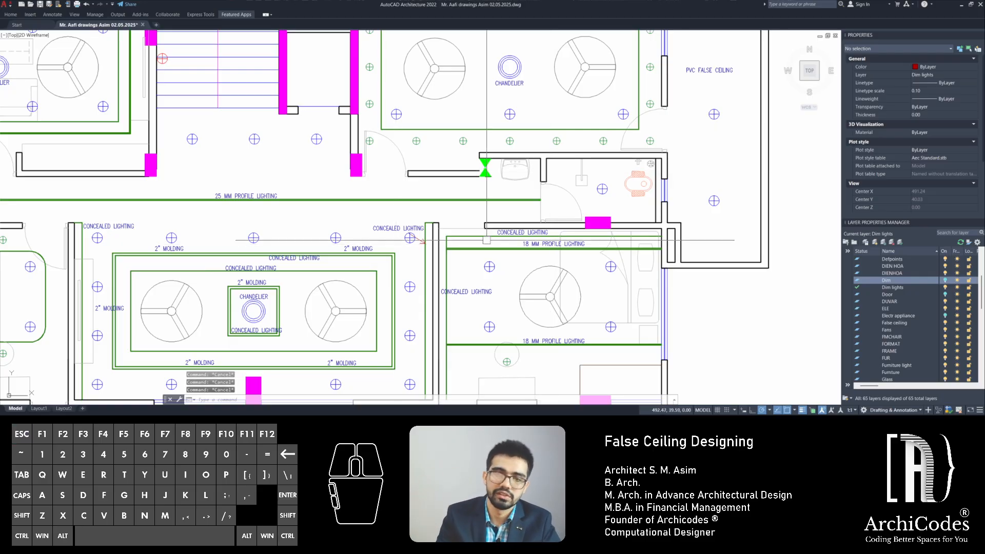
scroll(390, 246, down, 4)
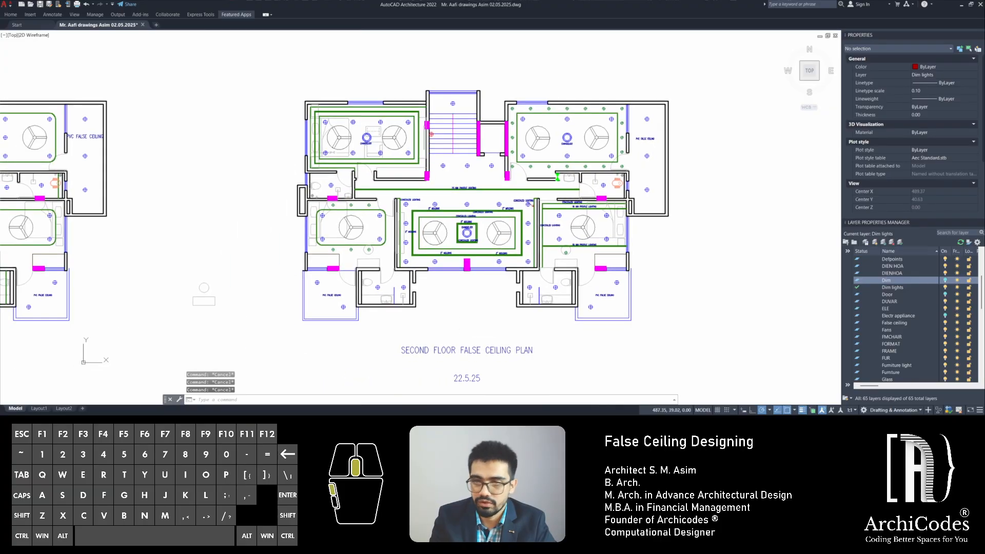
scroll(340, 328, up, 2)
scroll(648, 282, up, 2)
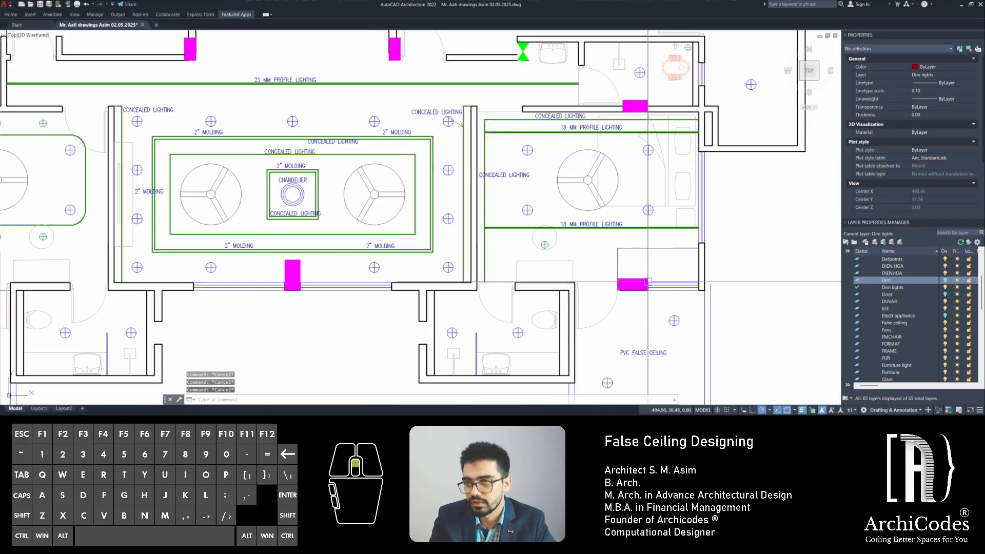
middle_drag(648, 281, 657, 325)
middle_drag(471, 266, 563, 295)
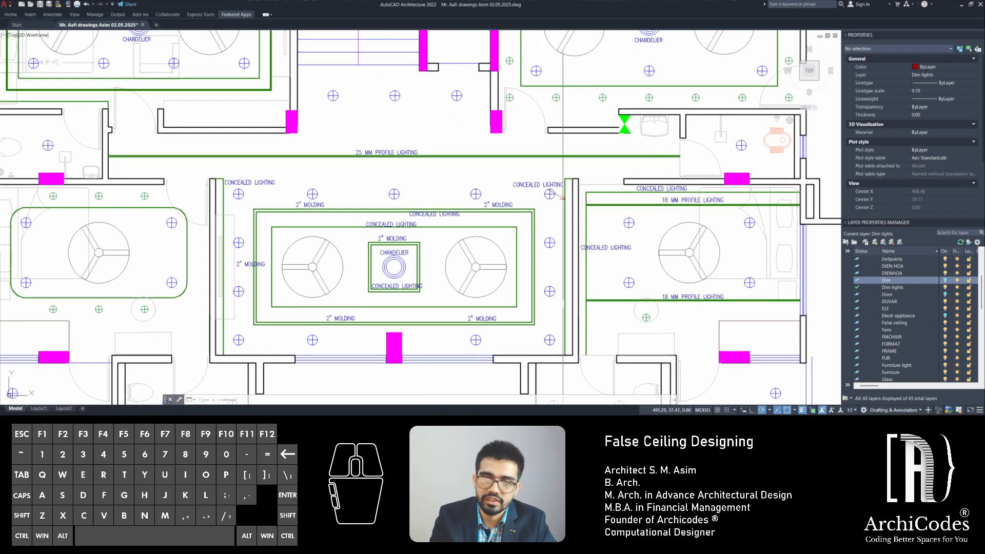
Turn on the Dim layer and make it the current layer
click(946, 281)
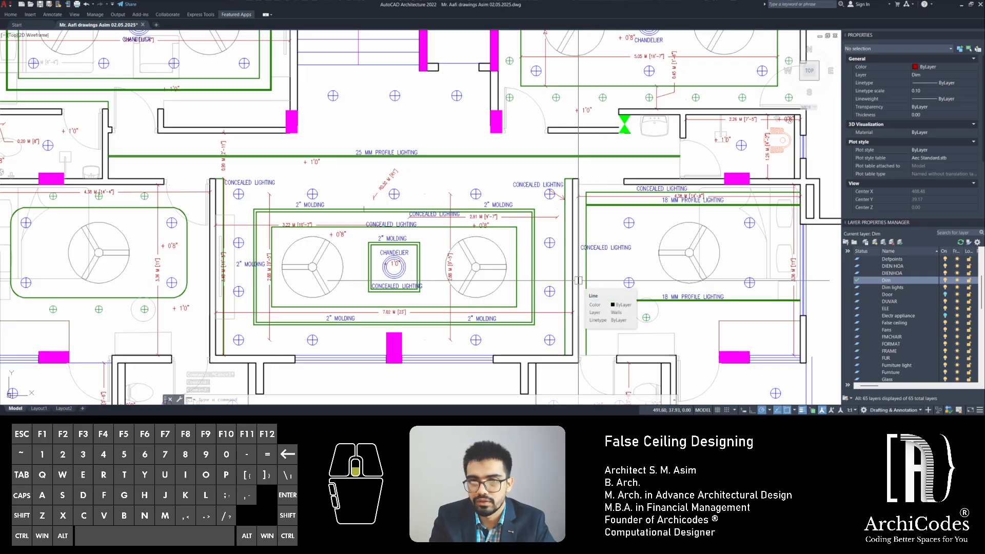
scroll(578, 281, down, 2)
mouse_move(412, 238)
middle_down()
mouse_move(378, 236)
mouse_move(383, 269)
middle_up()
key(Escape)
key(Escape)
key(Escape)
Reposition the bedroom's overall horizontal dimension from across the chandelier label to just outside the upper window wall
scroll(359, 256, up, 1)
scroll(372, 145, up, 4)
click(438, 221)
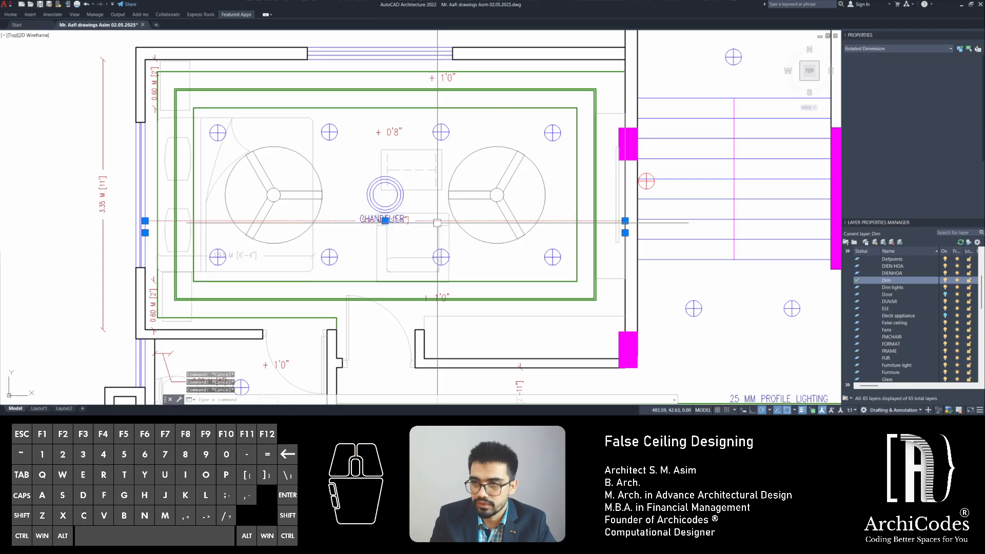
click(624, 220)
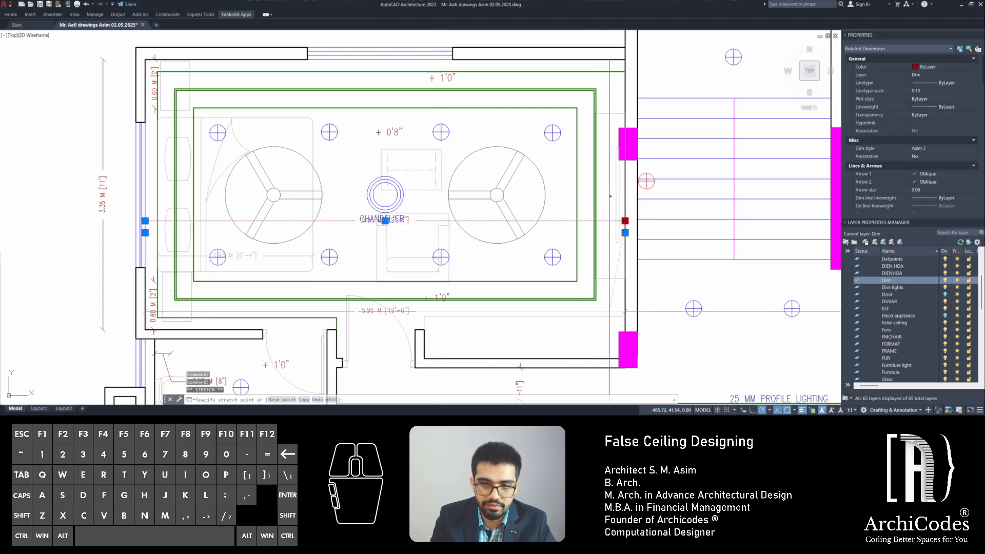
middle_drag(608, 195, 594, 312)
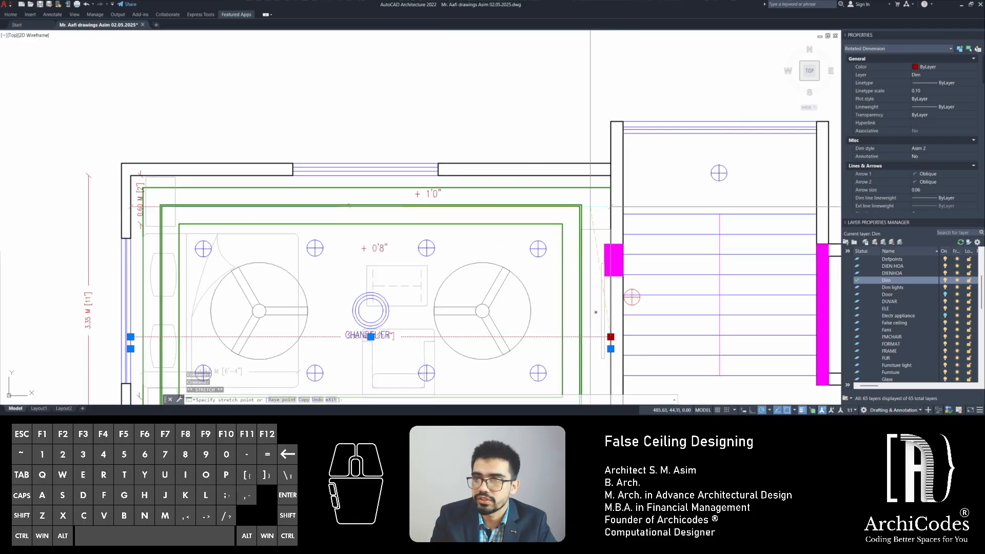
click(610, 153)
key(Escape)
key(Escape)
Delete the 0.60 M dimension at the bedroom's upper bed-side corner
scroll(305, 174, up, 4)
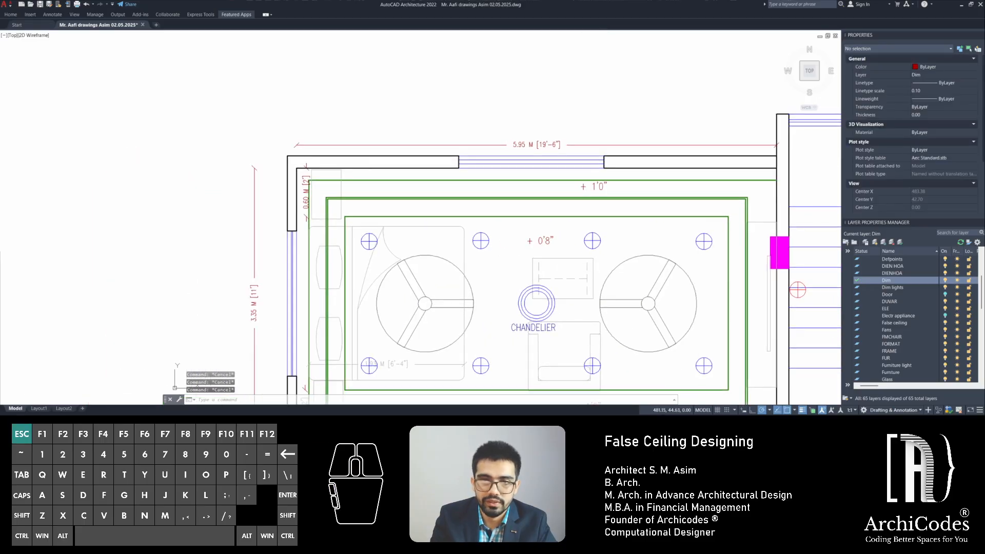
click(301, 186)
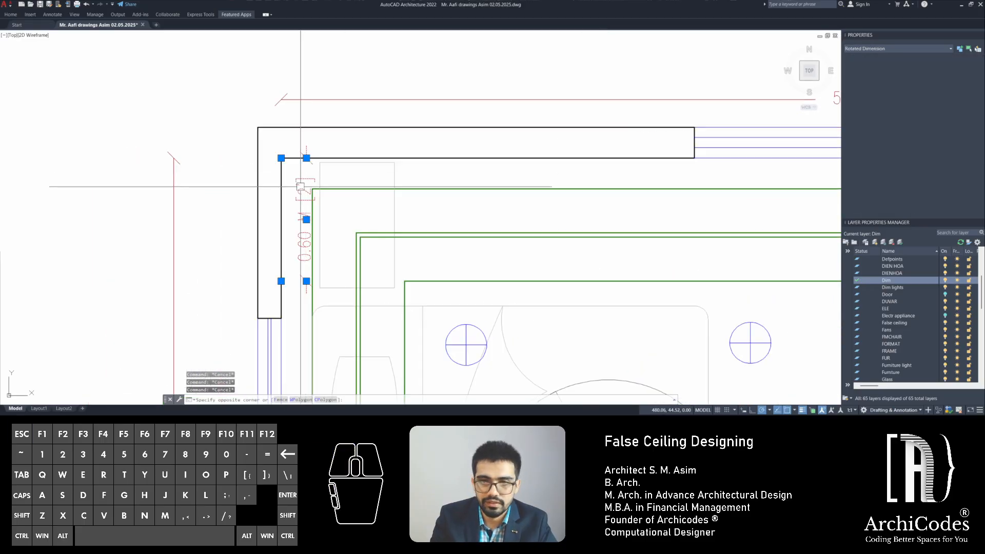
middle_drag(300, 186, 328, 143)
key(Delete)
Dimension the gap between the bedroom's upper wall and the outer ceiling line at the bed-side corner
middle_drag(337, 241, 320, 243)
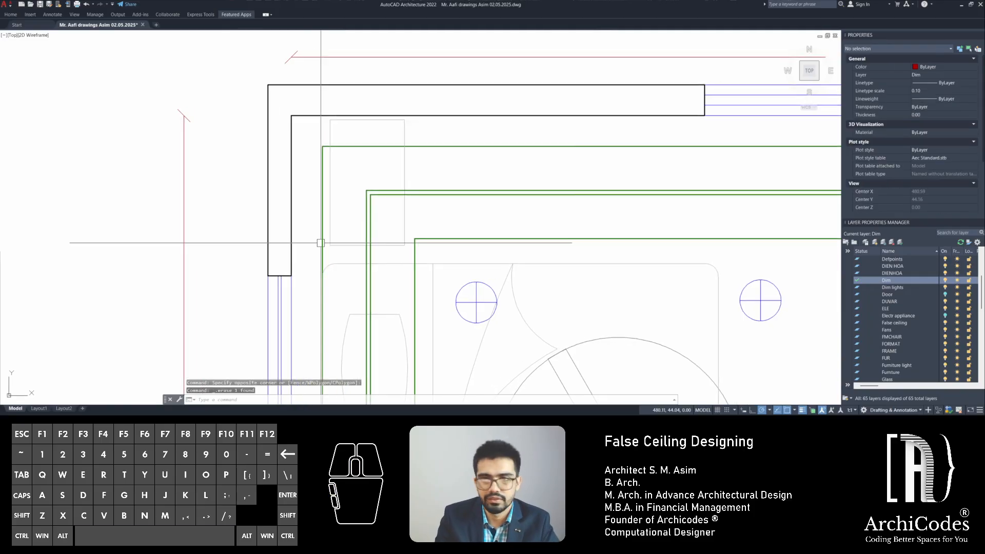
text(d)
key(space)
click(322, 146)
click(322, 115)
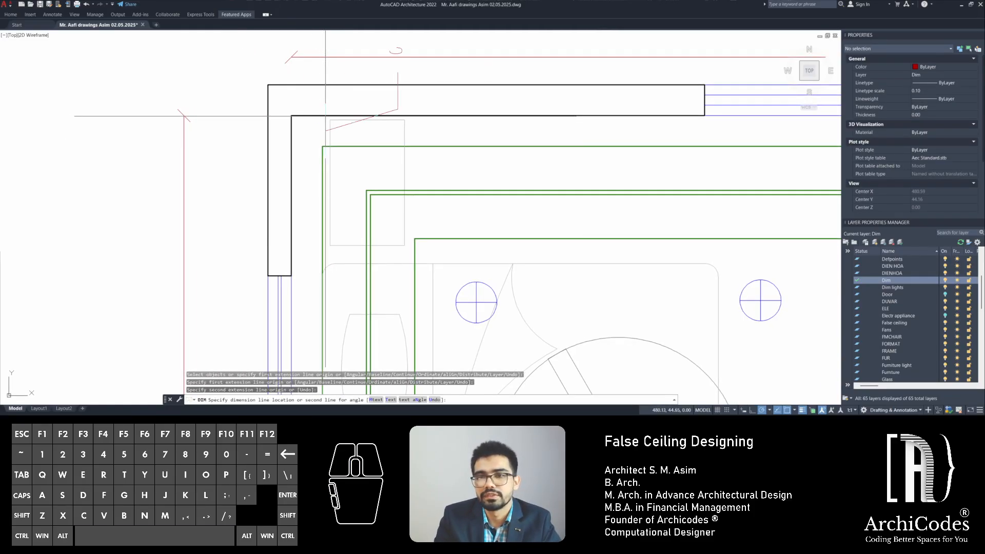
click(347, 131)
scroll(474, 196, down, 2)
middle_drag(440, 195, 340, 187)
key(Escape)
key(Escape)
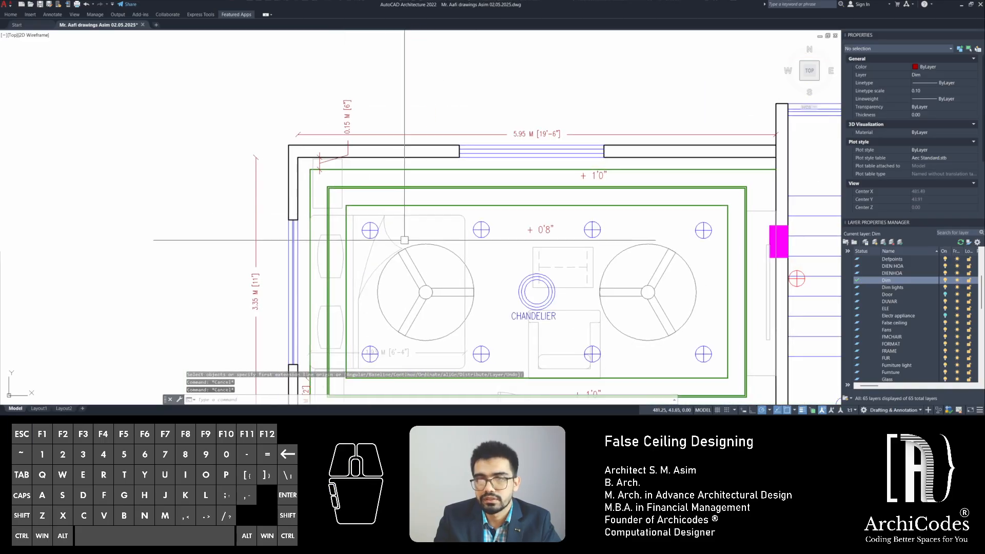
scroll(429, 245, up, 1)
scroll(474, 246, down, 4)
key(Escape)
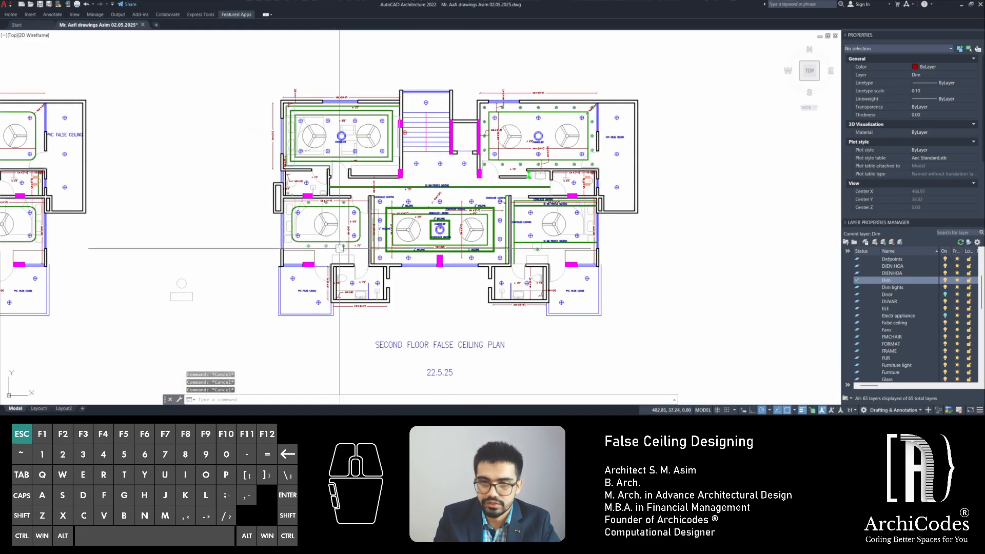
Copy a CONCEALED LIGHTING label from the lounge into the bedroom's strip just inside the upper window wall
scroll(451, 228, up, 2)
scroll(552, 95, up, 4)
click(532, 161)
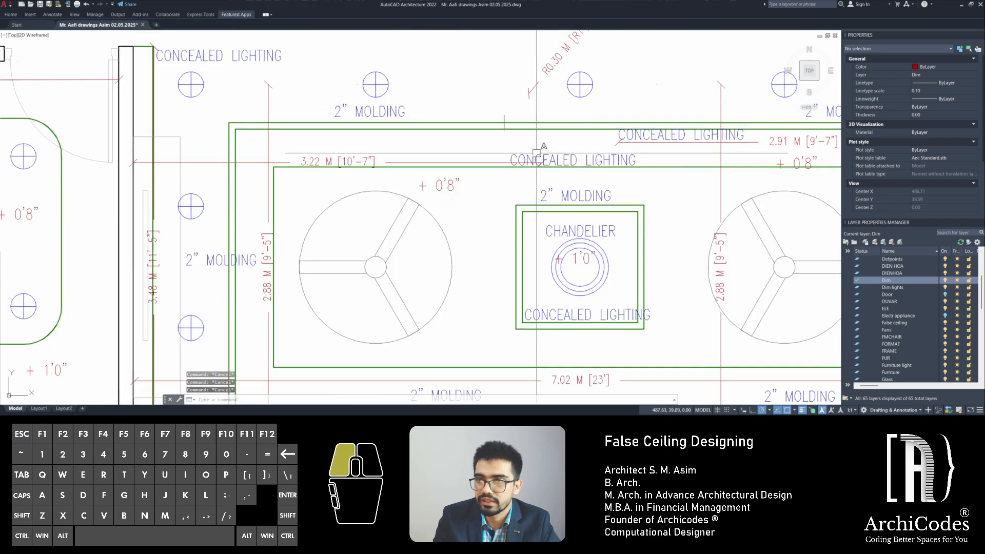
text(co)
key(space)
click(532, 162)
scroll(419, 94, down, 2)
middle_drag(419, 94, 487, 306)
middle_drag(319, 179, 504, 284)
middle_drag(303, 122, 338, 248)
scroll(382, 166, up, 2)
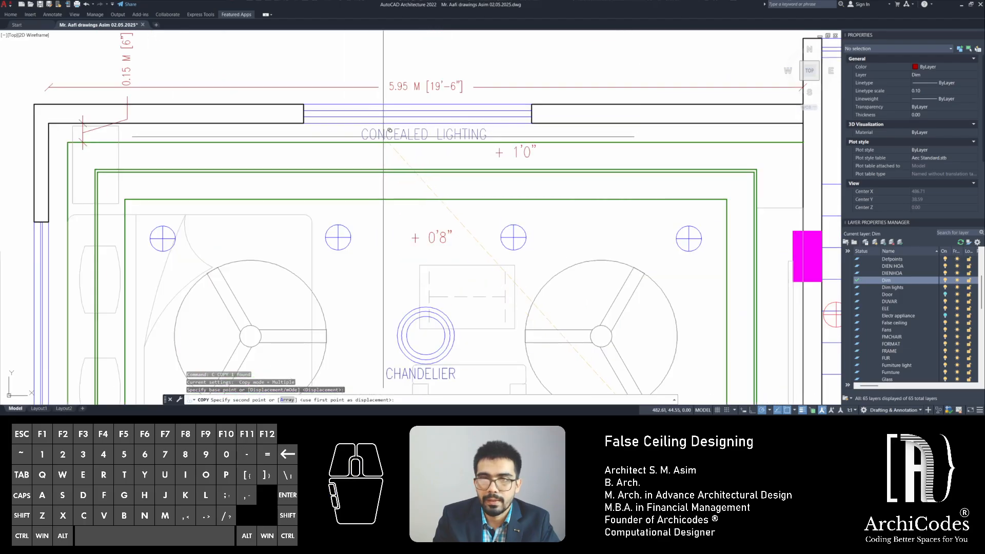
middle_drag(387, 206, 377, 134)
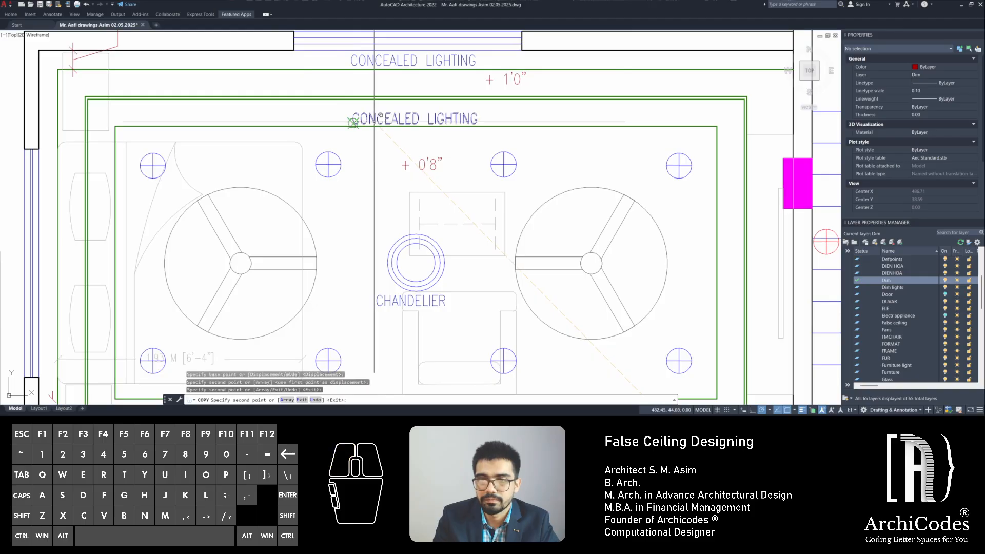
Place further CONCEALED LIGHTING copies along the bedroom's inner ceiling edges and beside the ceiling line above the bathroom
scroll(374, 122, down, 4)
scroll(359, 218, up, 3)
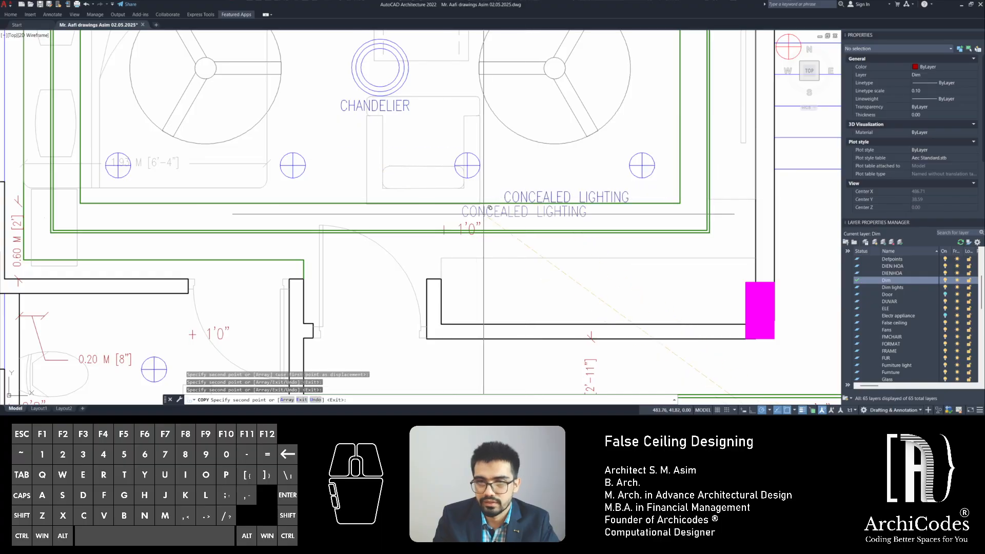
middle_drag(180, 235, 362, 203)
scroll(264, 220, up, 2)
scroll(331, 173, down, 6)
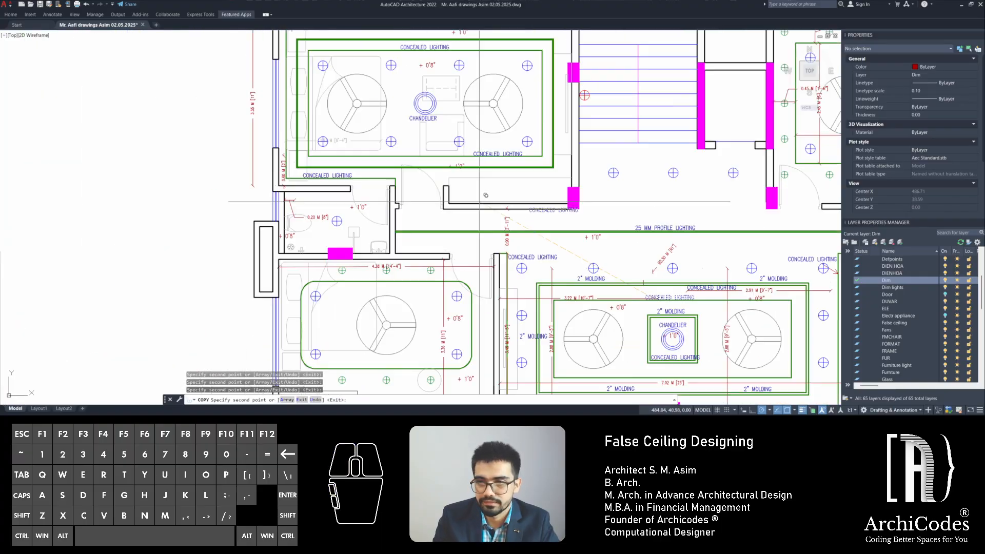
middle_drag(629, 226, 464, 189)
scroll(510, 240, up, 2)
key(Escape)
key(Escape)
key(Escape)
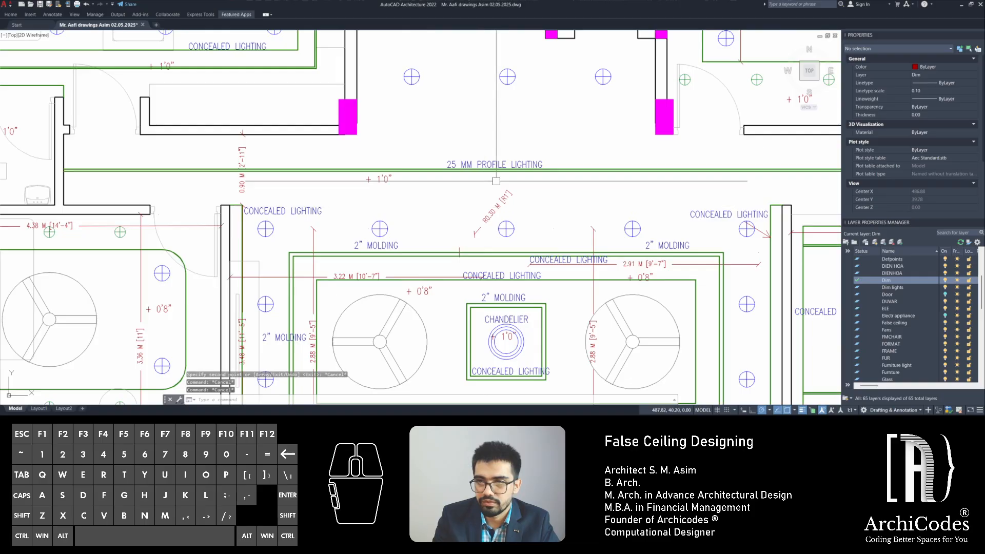
click(496, 159)
scroll(541, 209, down, 2)
middle_drag(567, 226, 262, 200)
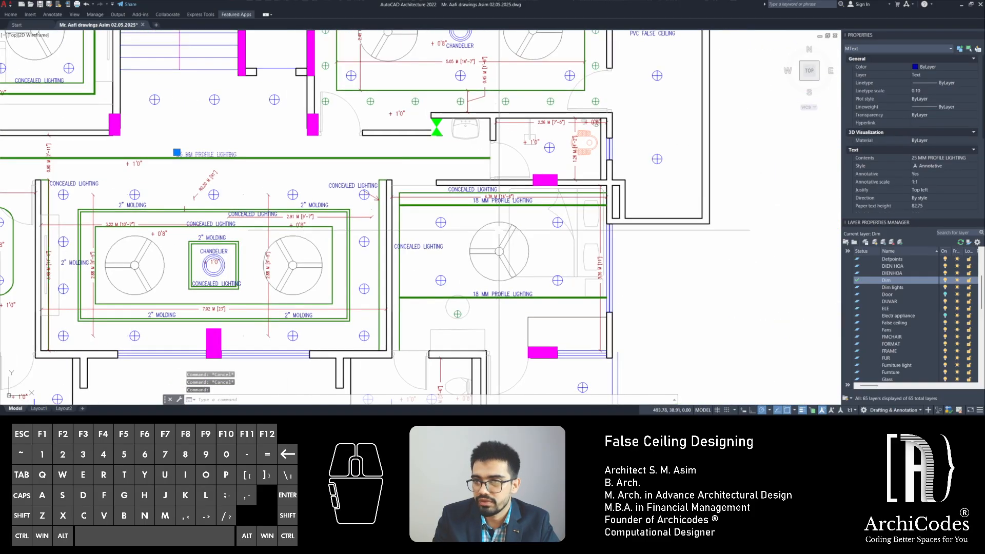
scroll(502, 222, up, 4)
key(Escape)
Copy the 18 MM PROFILE LIGHTING label from the opposite room to the bedroom's upper double profile line
scroll(454, 161, up, 2)
click(456, 160)
key(space)
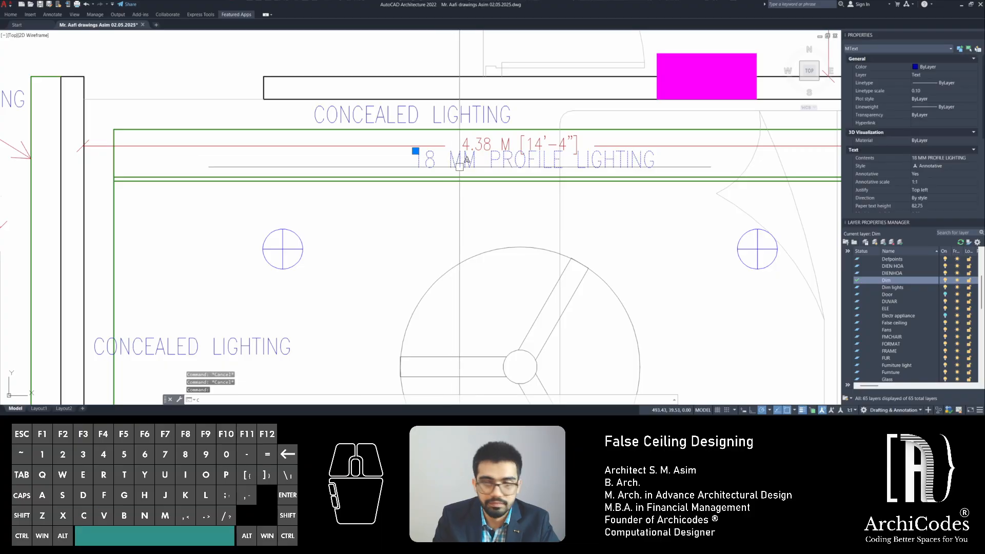
click(314, 106)
scroll(528, 246, down, 5)
scroll(482, 146, up, 2)
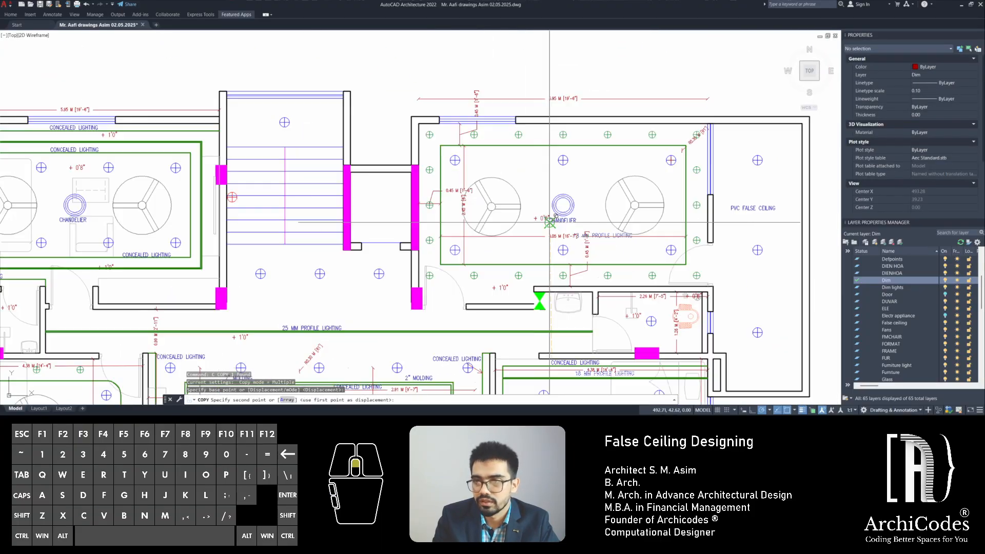
middle_drag(241, 193, 552, 182)
scroll(257, 131, up, 3)
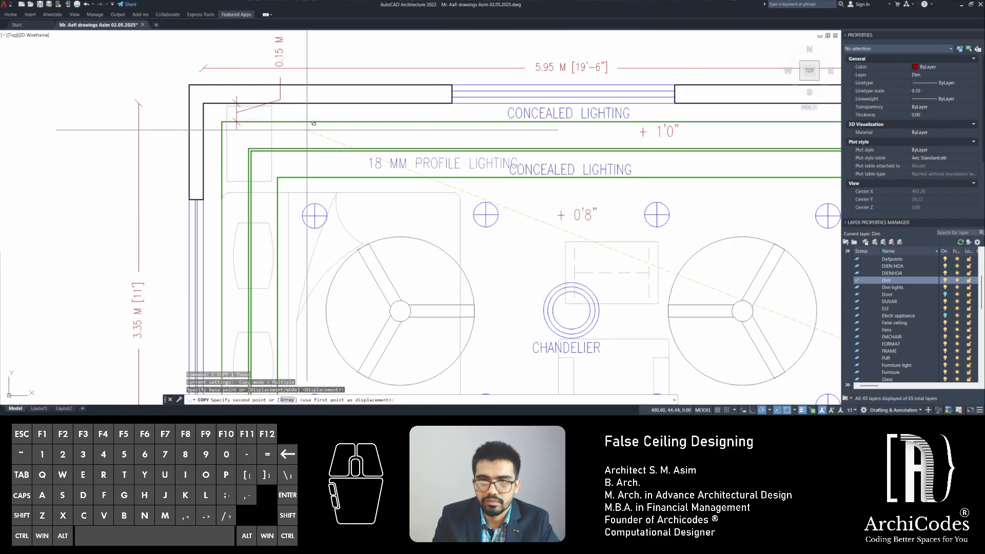
click(304, 103)
scroll(405, 162, down, 3)
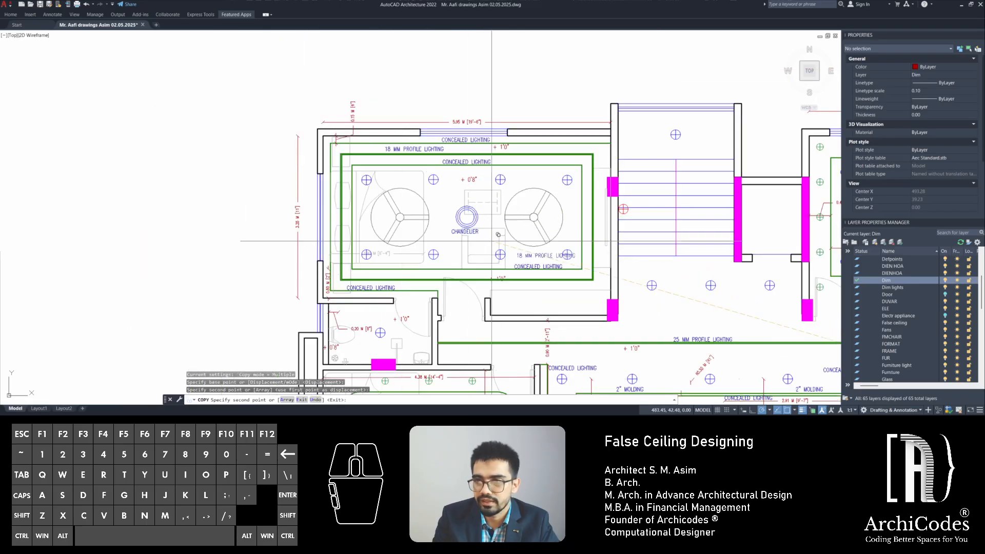
Place another 18 MM PROFILE LIGHTING copy along the bedroom's lower double profile line
middle_drag(498, 272, 457, 189)
scroll(456, 189, up, 3)
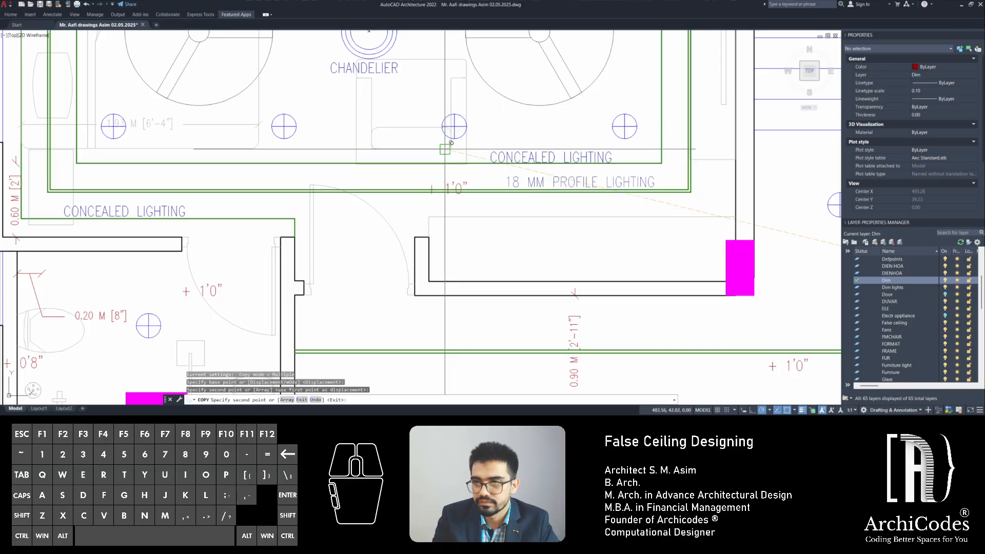
scroll(388, 204, down, 5)
scroll(539, 215, up, 1)
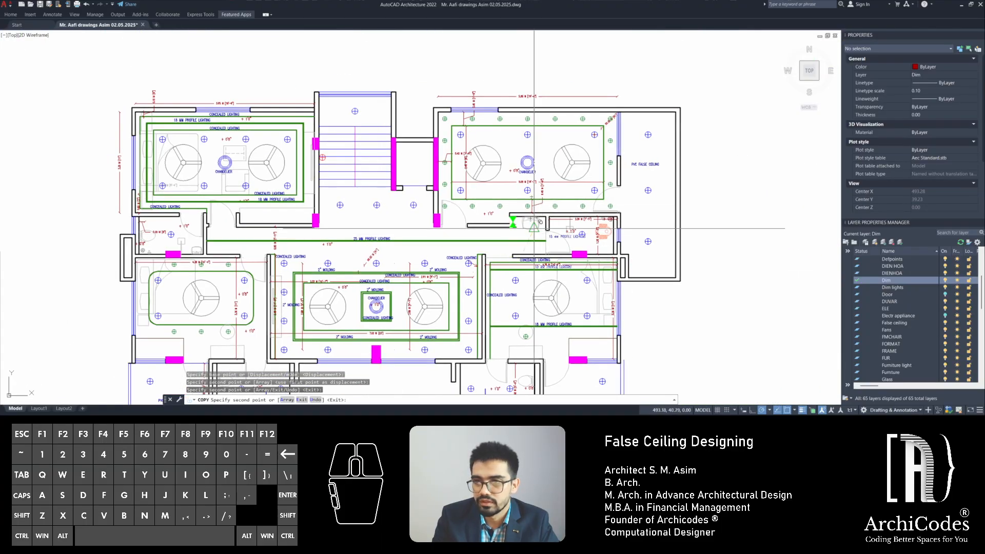
key(Escape)
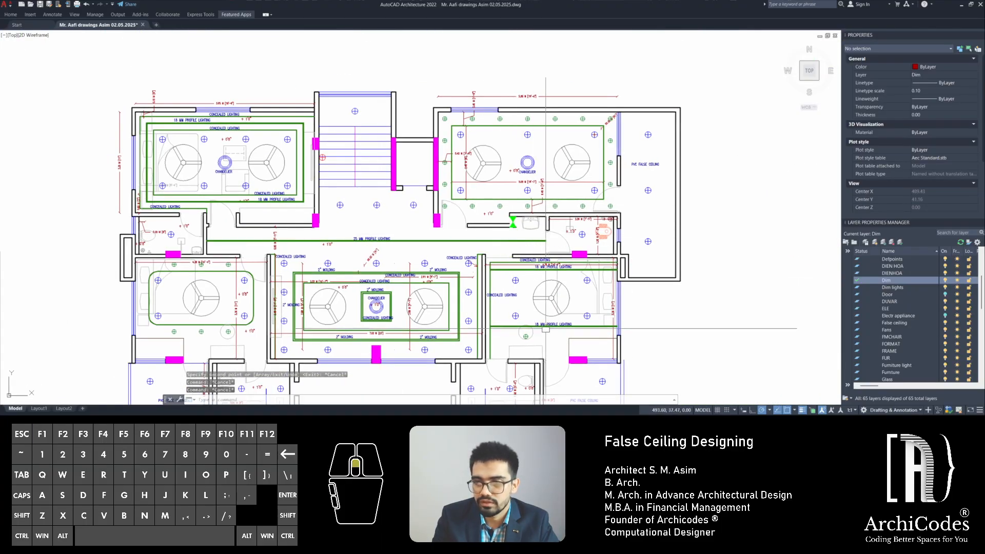
Copy the CONCEALED LIGHTING label above the profile light to the upper ceiling edge of the bedroom across the staircase
scroll(539, 272, up, 5)
click(503, 225)
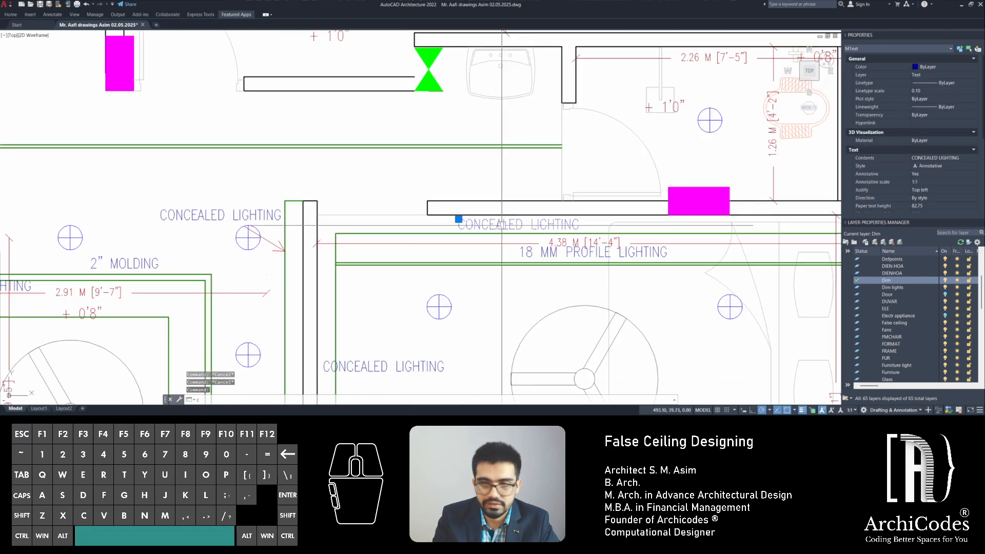
key(space)
scroll(502, 224, down, 1)
click(472, 209)
middle_drag(531, 152, 532, 279)
middle_drag(518, 59, 497, 200)
scroll(439, 133, up, 1)
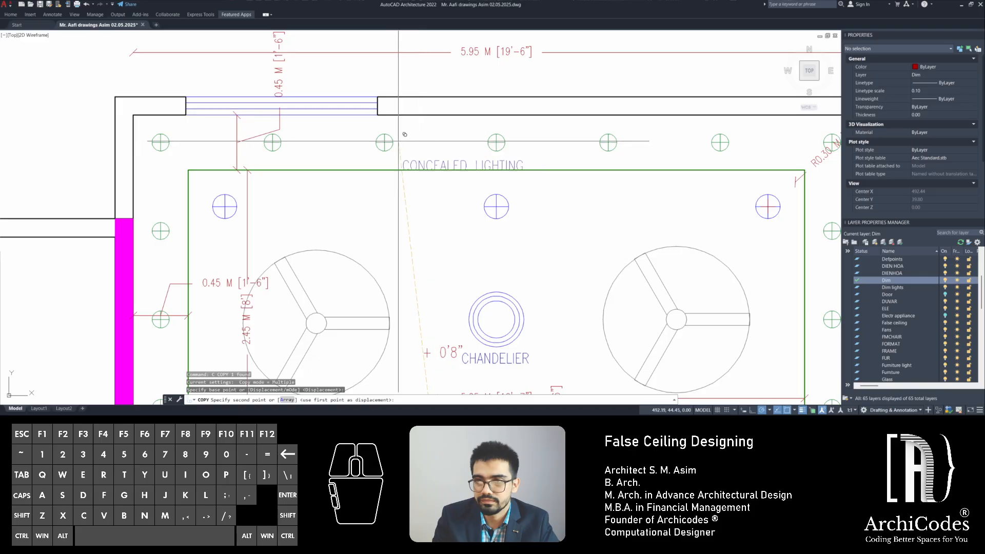
click(397, 134)
Place two more CONCEALED LIGHTING copies along the lower ceiling edge of that bedroom, one near each end
middle_drag(617, 316, 556, 129)
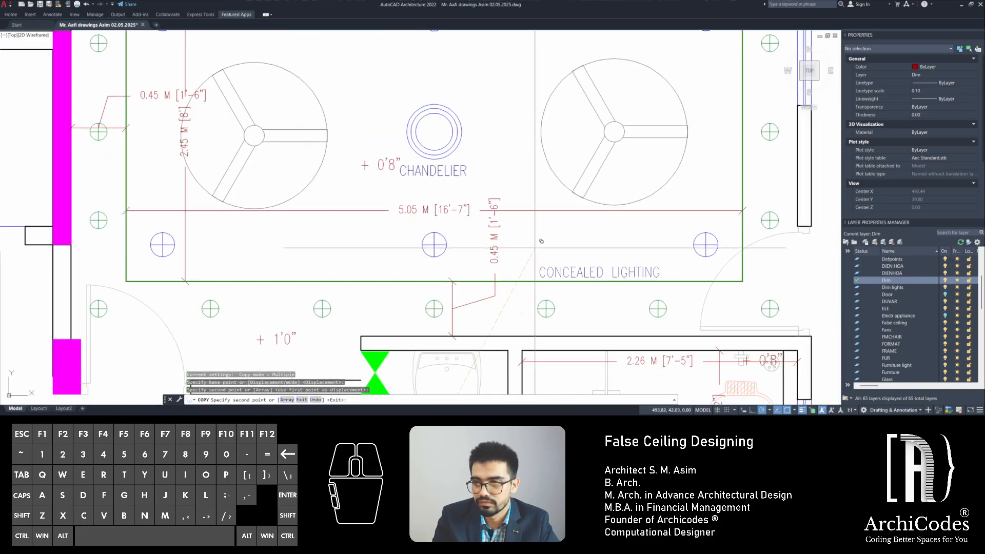
click(535, 248)
middle_drag(163, 220, 250, 242)
click(275, 270)
scroll(433, 225, down, 6)
key(Escape)
key(Escape)
key(Escape)
Dimension the gap between the outer ceiling line and the double profile line in the first bedroom's upper bed-side corner
middle_drag(34, 231, 182, 253)
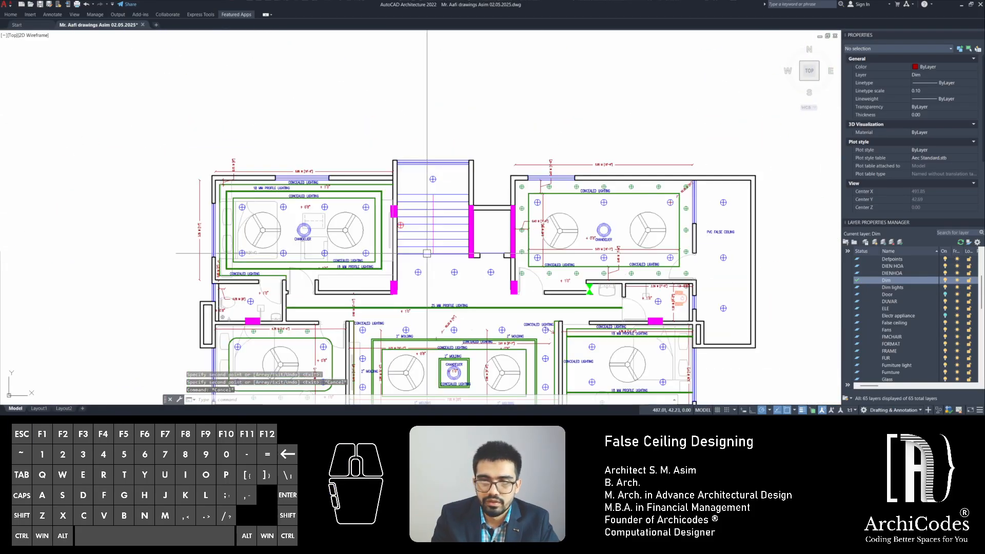
middle_drag(277, 242, 375, 242)
scroll(374, 242, up, 2)
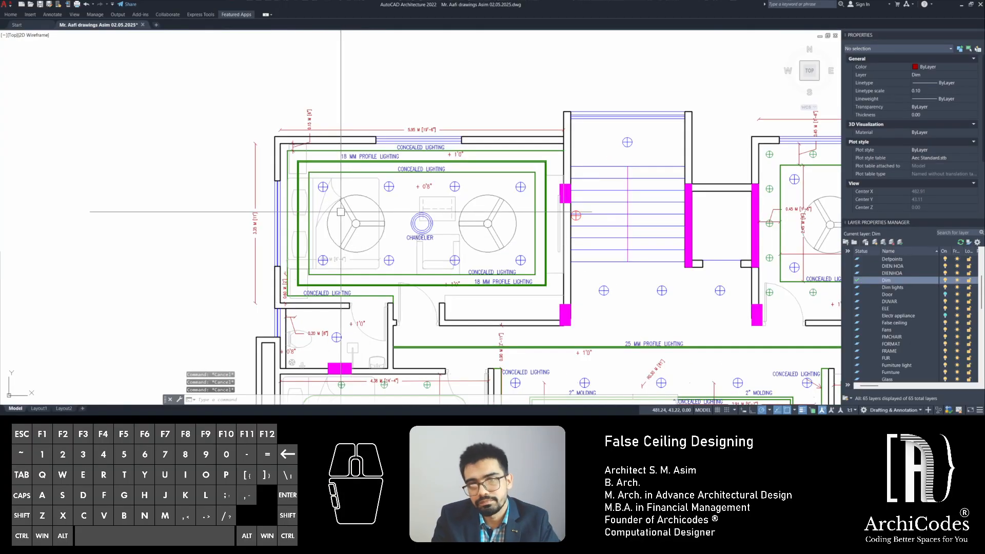
text(d)
key(Return)
scroll(306, 167, up, 6)
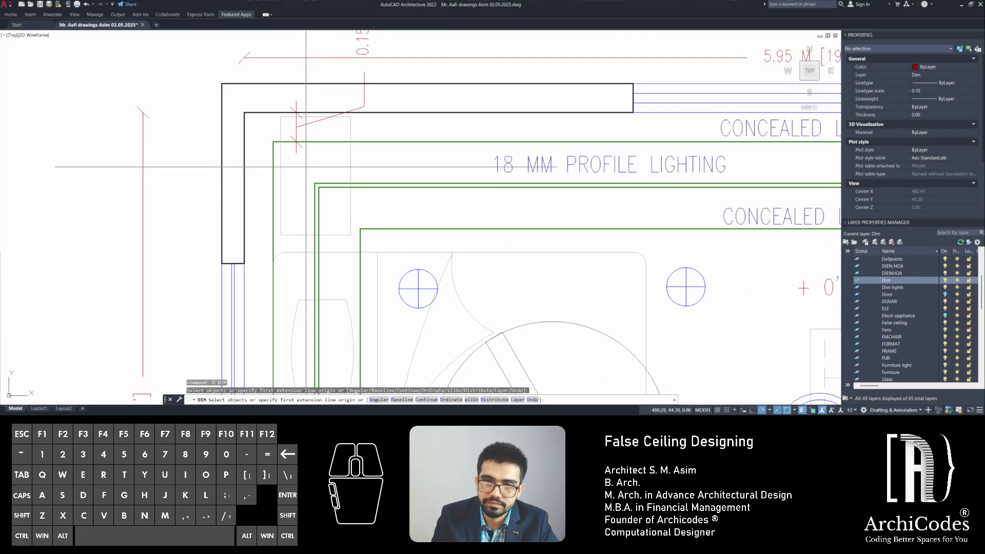
click(310, 182)
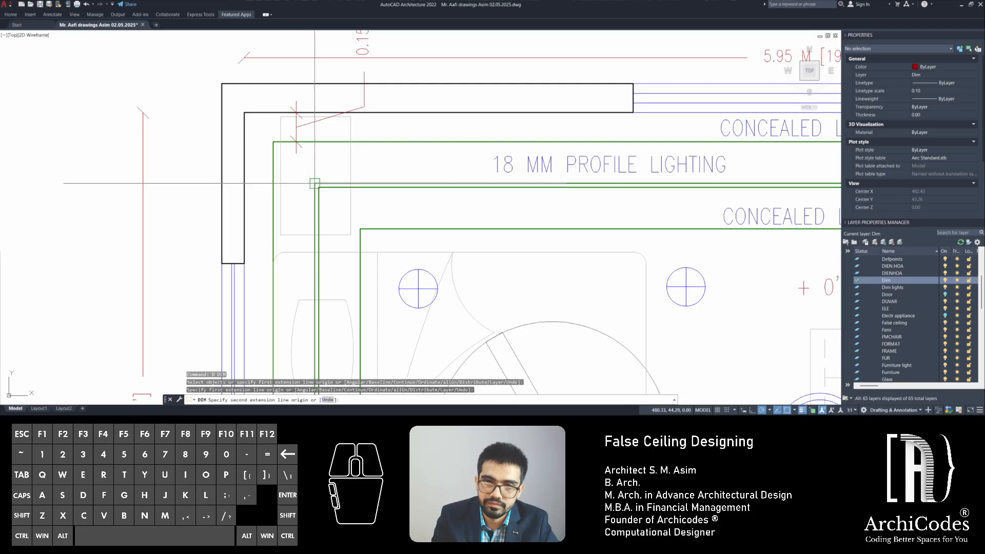
click(303, 143)
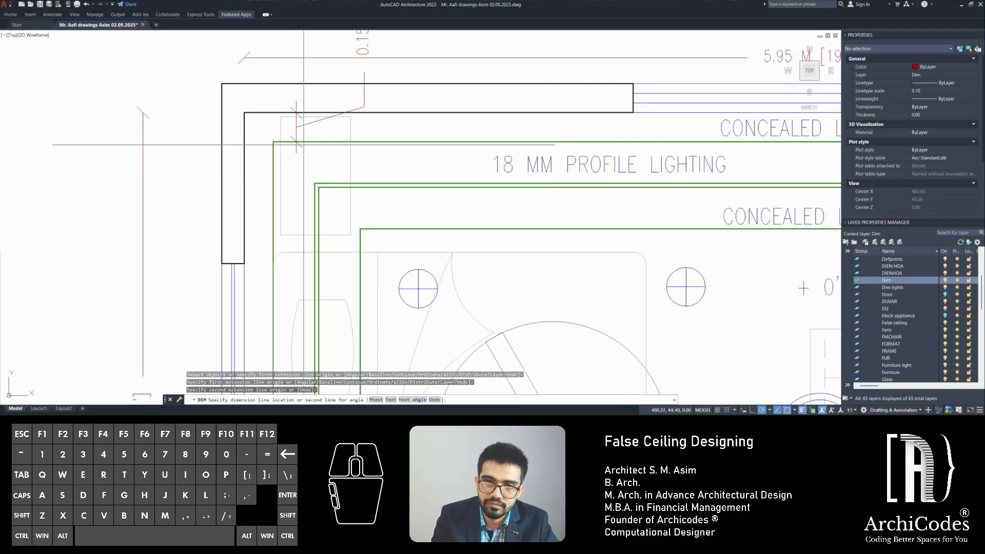
click(339, 158)
scroll(405, 205, down, 2)
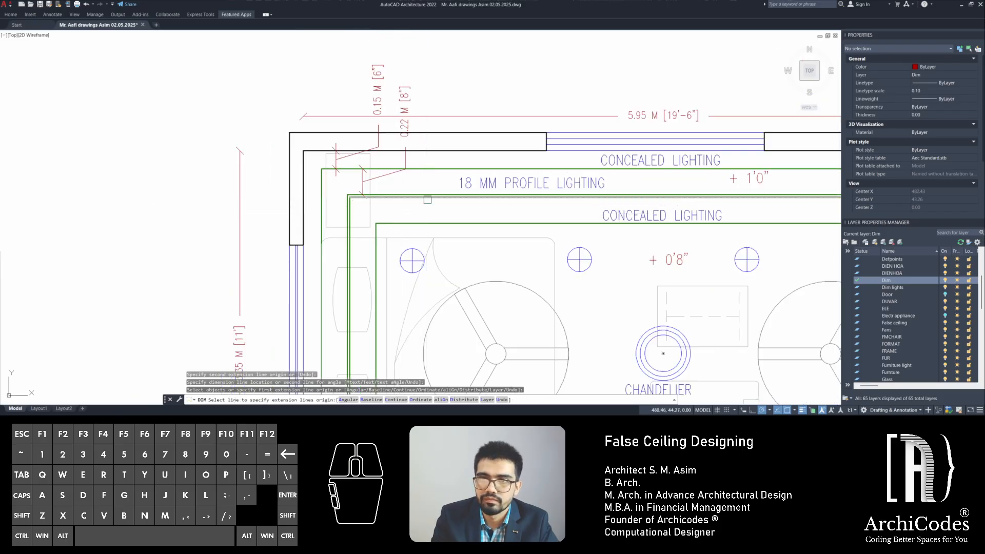
Dimension the gap between the double profile line and the inner ceiling line in the same corner
middle_drag(378, 214, 384, 191)
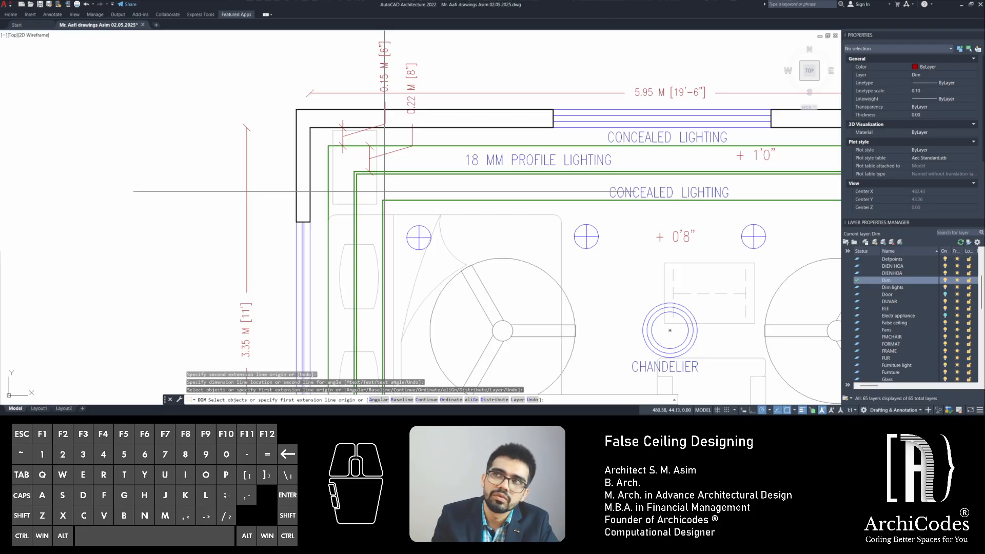
scroll(384, 194, up, 2)
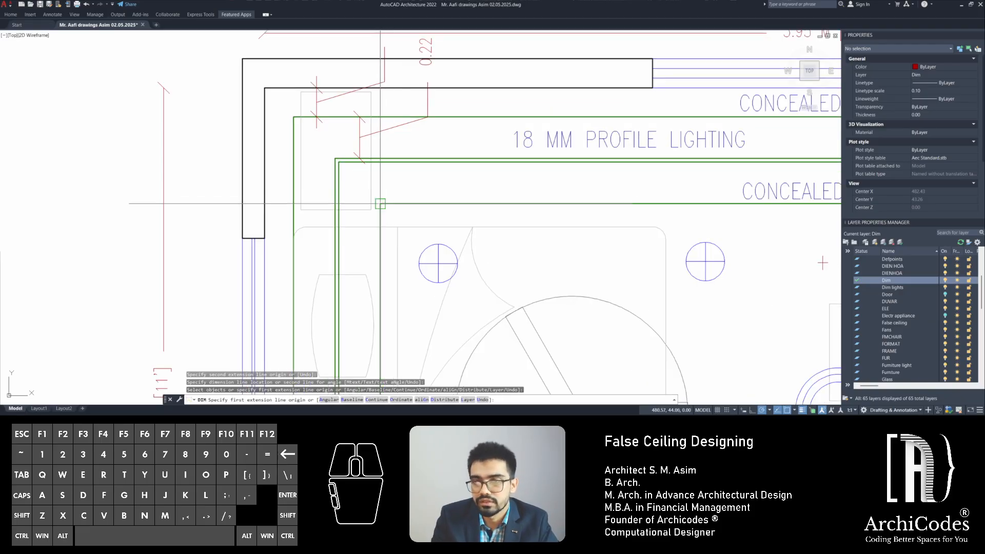
click(380, 174)
click(380, 162)
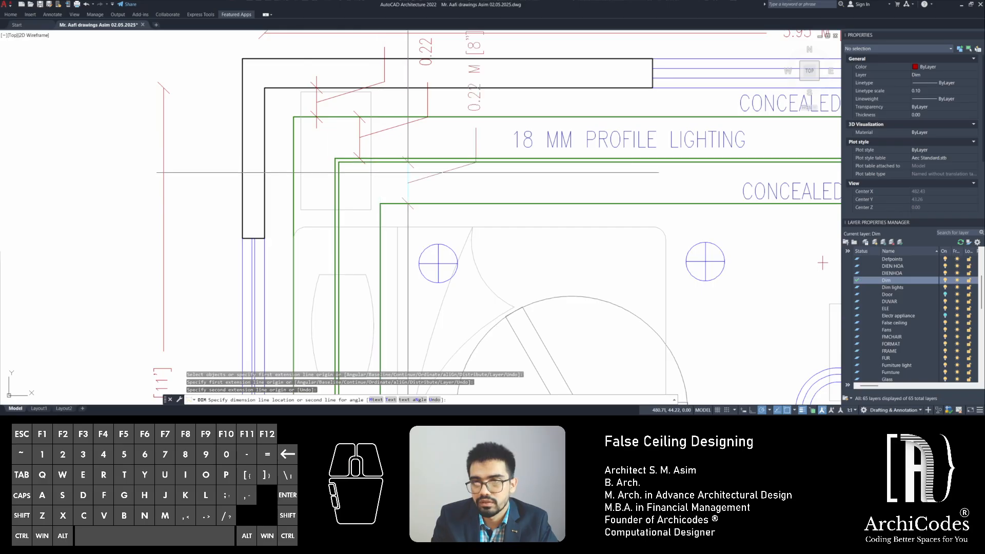
click(409, 173)
scroll(469, 190, down, 2)
middle_drag(468, 173, 428, 189)
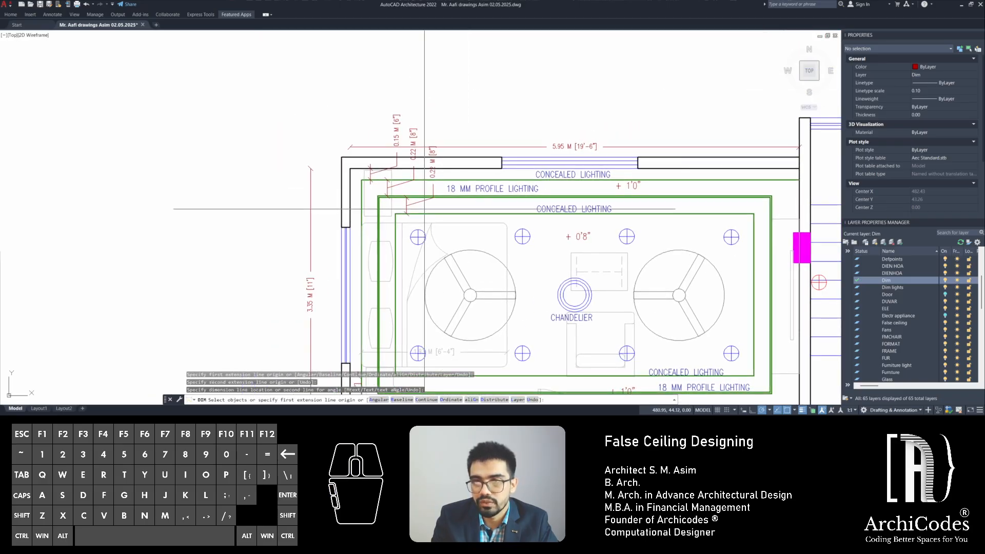
Dimension the full distance from the inner ceiling's upper corner on the staircase side to the outer ceiling line
scroll(427, 190, up, 1)
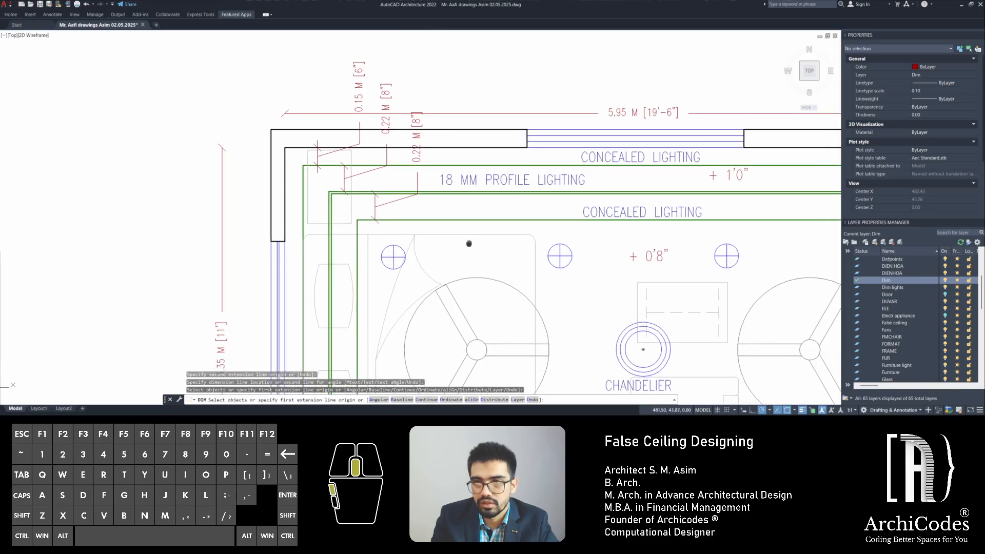
mouse_move(487, 251)
middle_down()
mouse_move(315, 194)
mouse_move(189, 240)
middle_up()
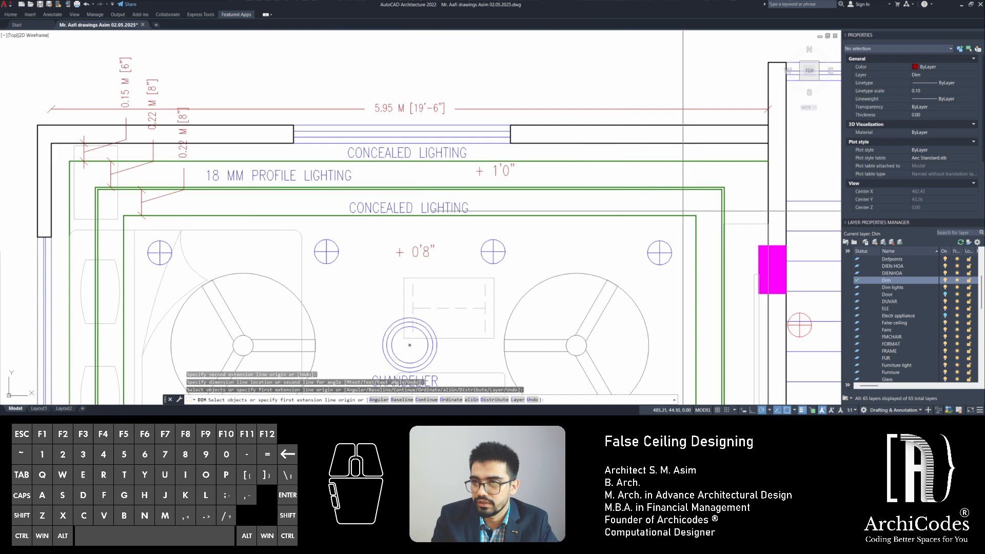
click(696, 216)
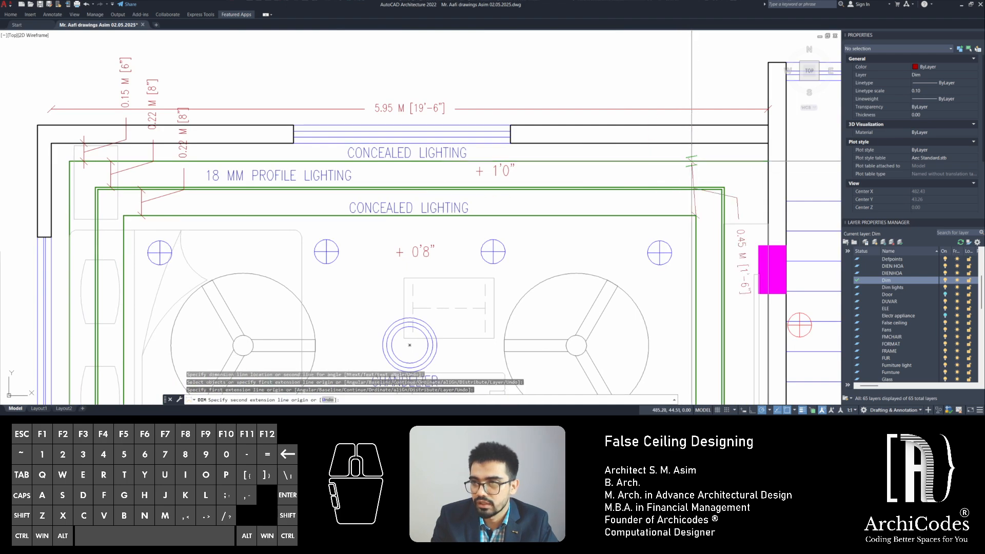
click(694, 162)
click(635, 191)
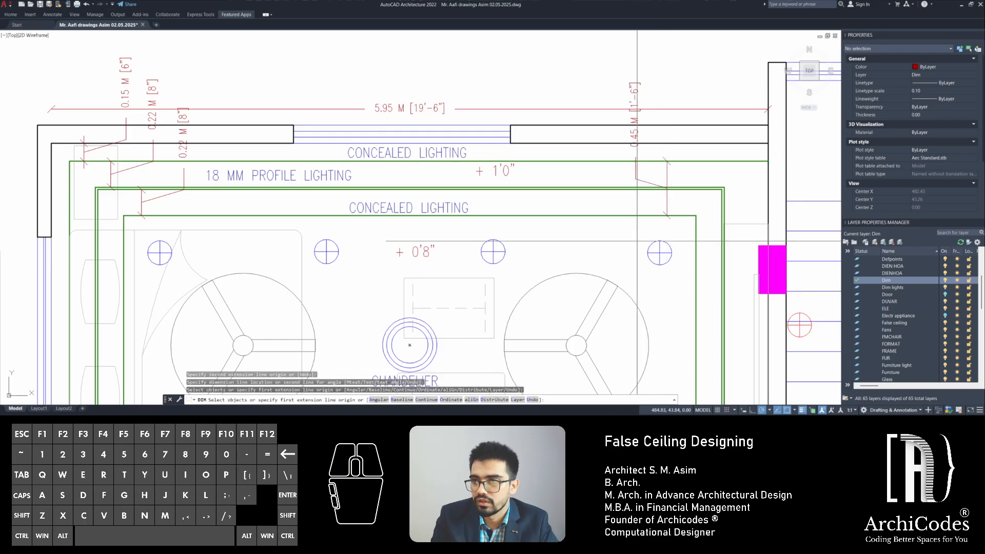
Dimension the full distance from the inner ceiling's upper staircase-side corner to the wall face in the first bedroom
middle_drag(623, 243, 538, 245)
click(607, 212)
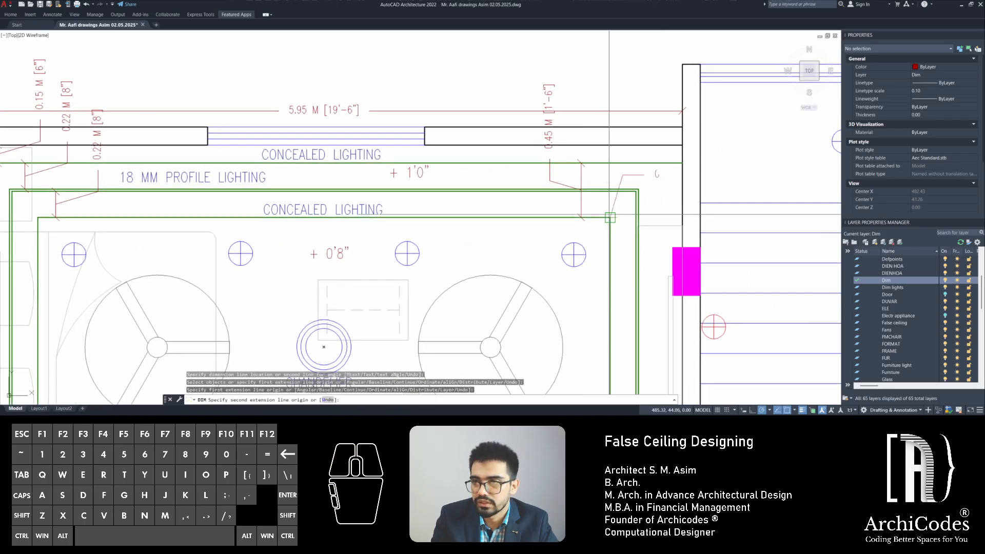
click(618, 145)
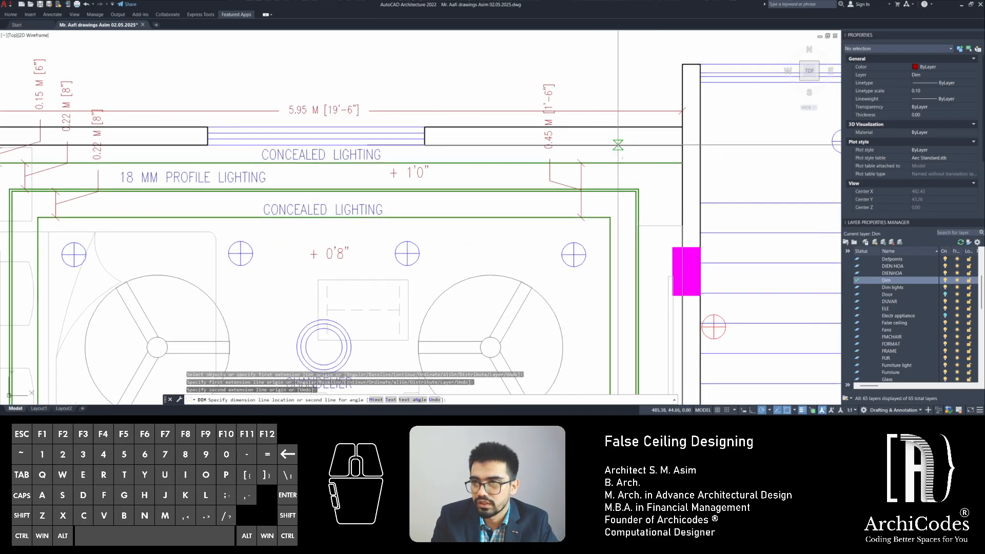
click(620, 145)
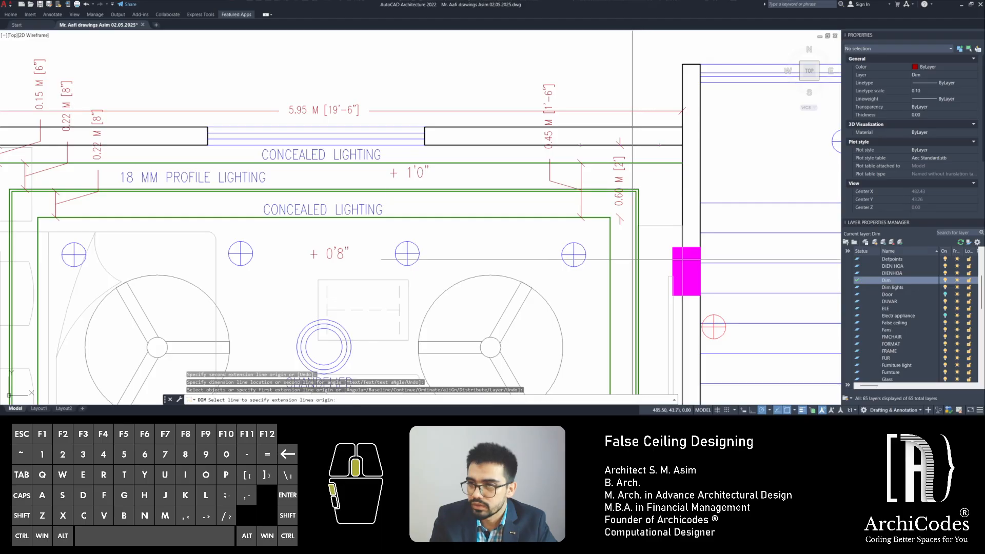
Dimension the horizontal gap between the inner ceiling line and the double profile line at the bedroom's lower staircase-side corner
middle_drag(632, 259, 578, 207)
scroll(577, 207, down, 1)
middle_drag(578, 247, 579, 213)
scroll(582, 262, up, 4)
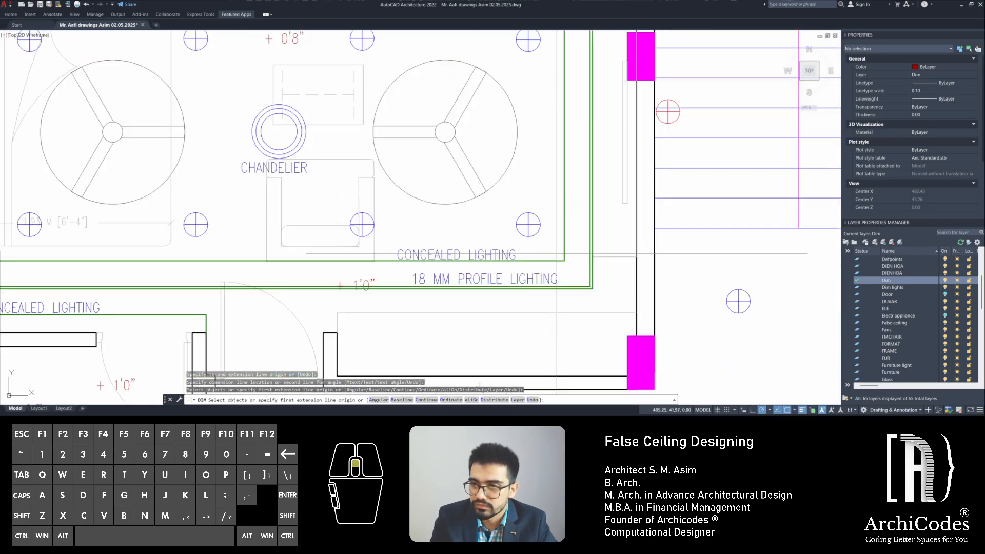
click(583, 265)
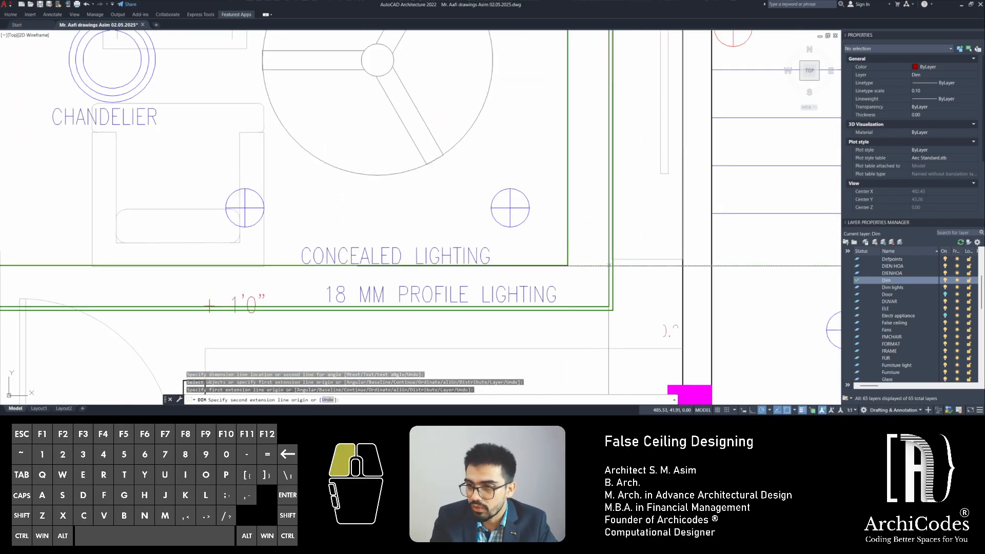
click(609, 265)
click(653, 200)
scroll(627, 242, down, 4)
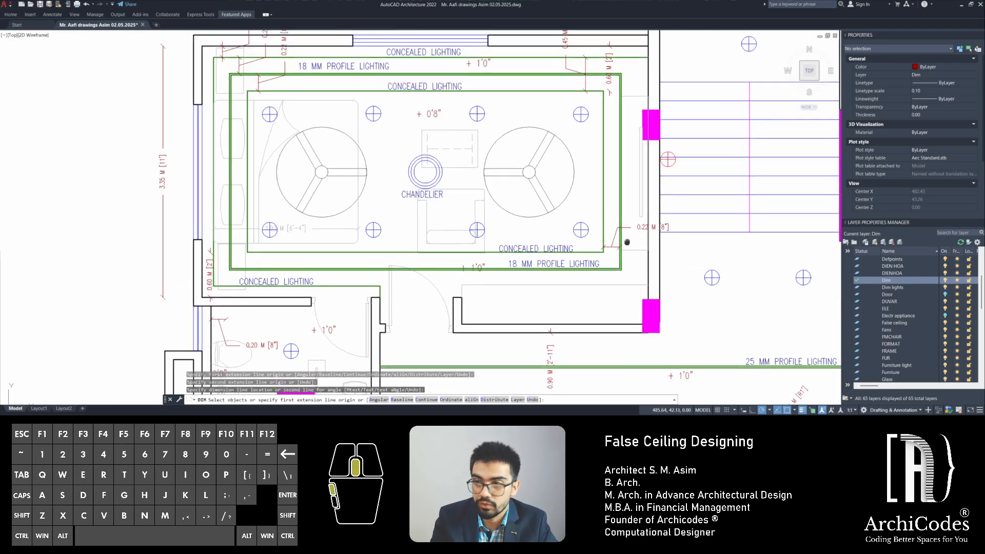
Move the text of the lower staircase-side gap dimension directly above its dimension line
middle_drag(627, 242, 560, 304)
scroll(596, 154, up, 1)
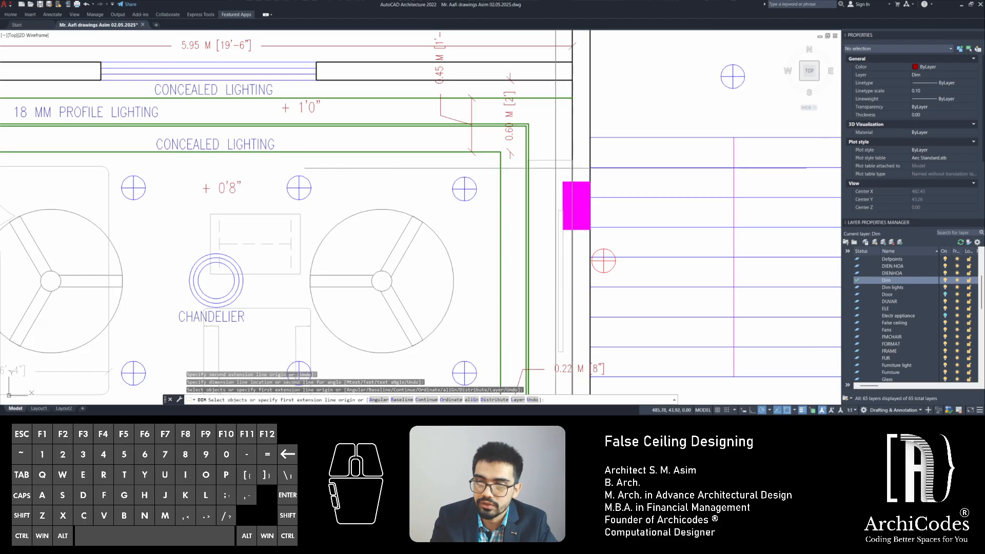
scroll(555, 168, down, 3)
scroll(575, 190, up, 3)
key(Escape)
click(575, 190)
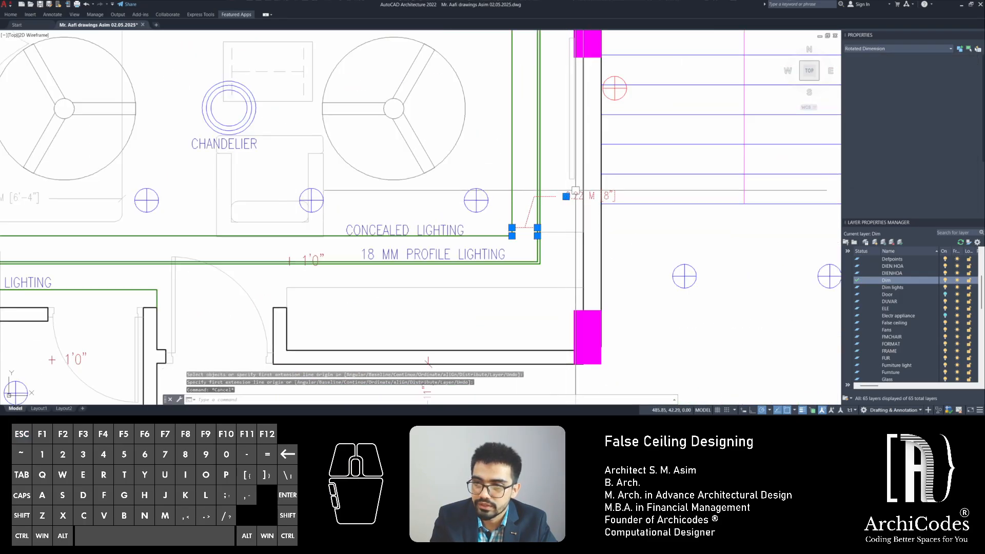
click(566, 196)
scroll(522, 223, up, 4)
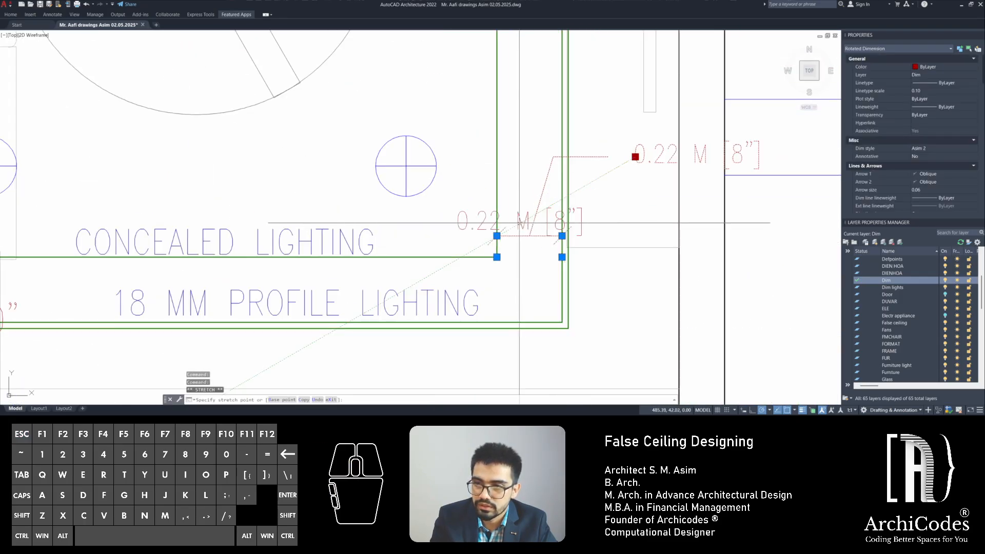
click(526, 211)
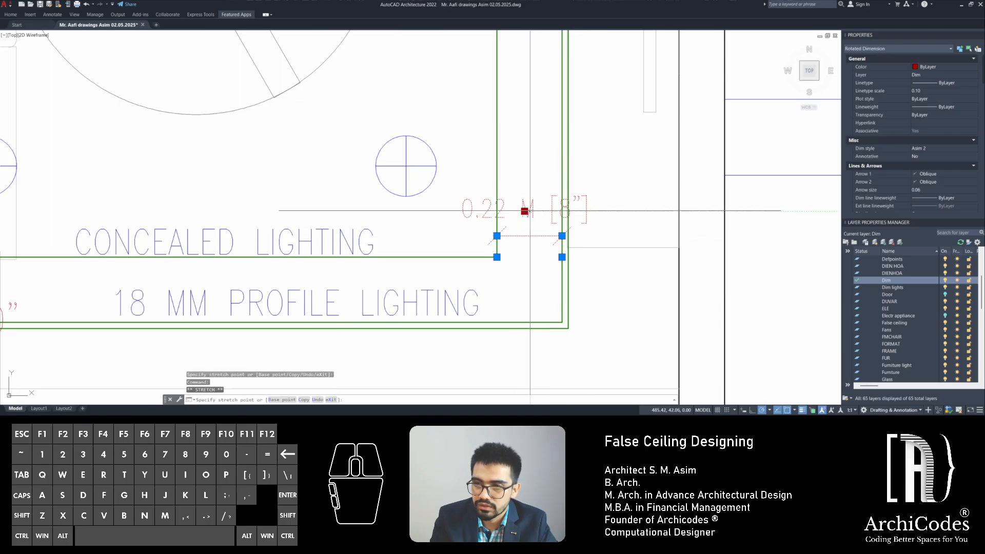
key(Escape)
key(Escape)
key(Escape)
scroll(544, 211, down, 2)
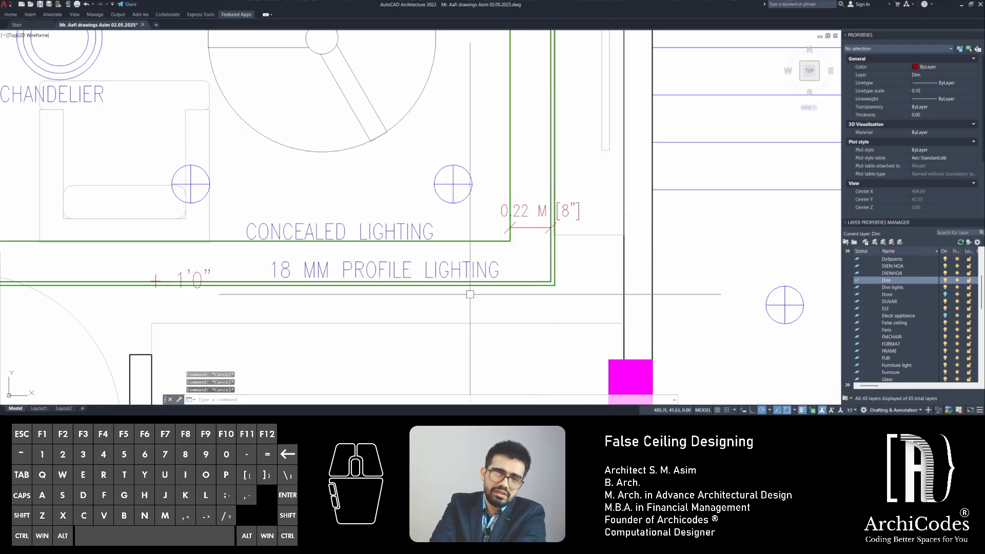
middle_drag(470, 294, 541, 297)
key(Escape)
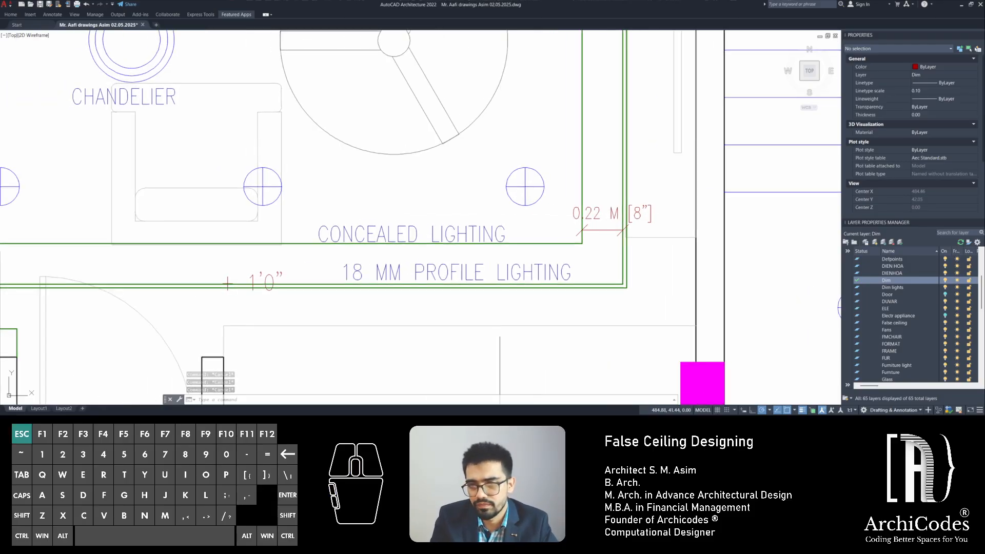
Delete the first bedroom's three ceiling level marks: the lower +1'0", the inner +0'8" and the upper +1'0"
scroll(242, 277, up, 1)
click(273, 278)
middle_drag(276, 276, 405, 279)
key(Delete)
scroll(416, 226, down, 1)
scroll(364, 267, down, 2)
click(416, 136)
key(Delete)
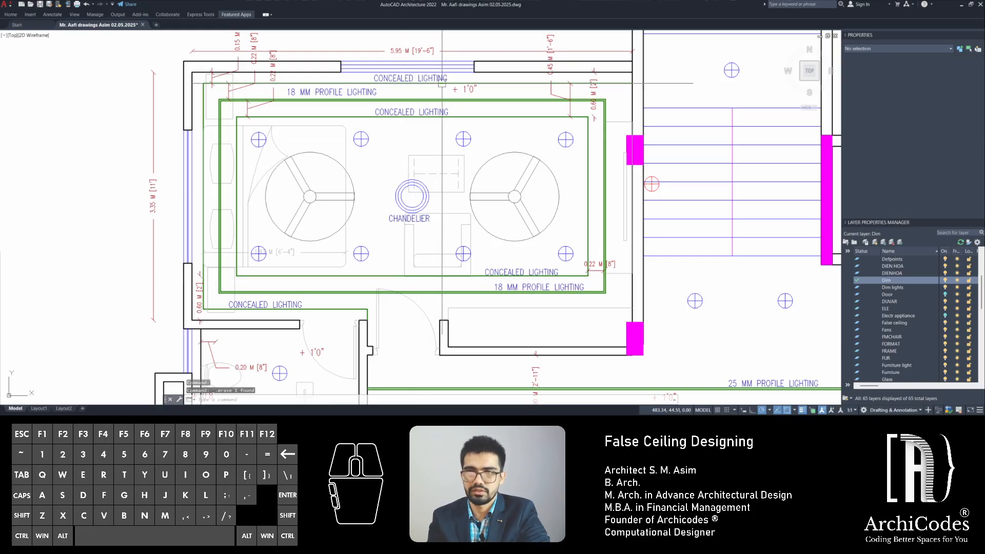
scroll(476, 78, up, 1)
click(464, 96)
key(Delete)
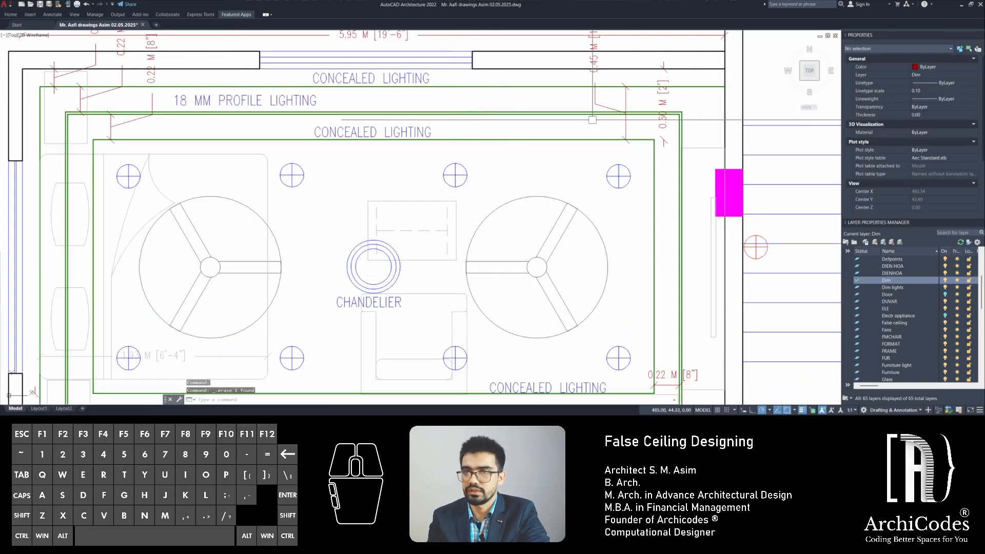
middle_drag(377, 224, 487, 101)
middle_drag(326, 272, 350, 235)
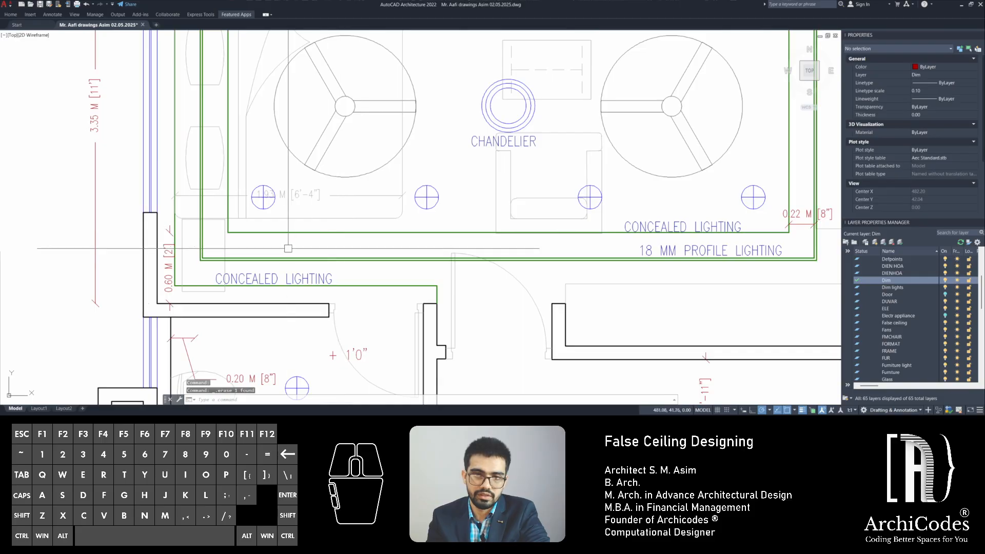
click(294, 200)
scroll(422, 246, down, 1)
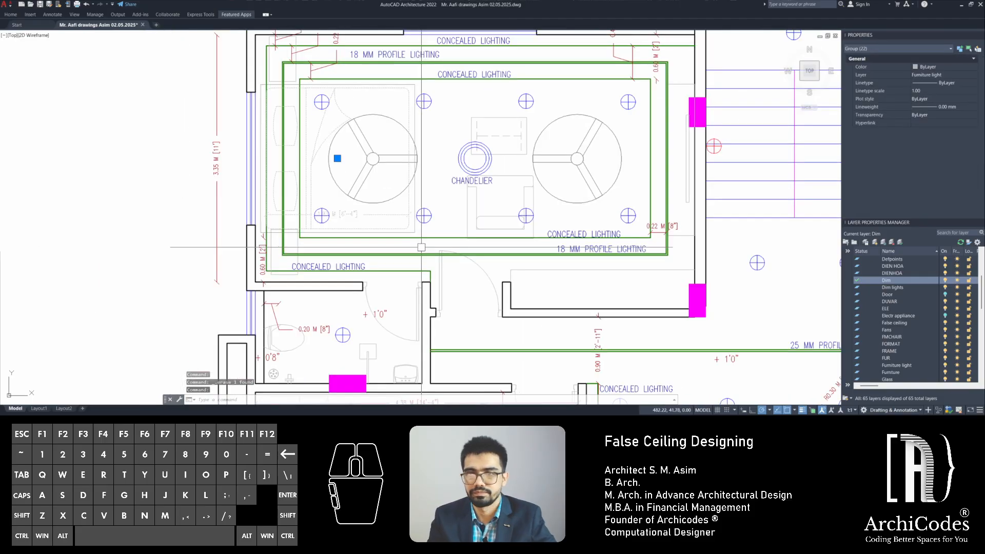
middle_drag(422, 246, 384, 249)
key(Escape)
key(Escape)
scroll(498, 239, down, 2)
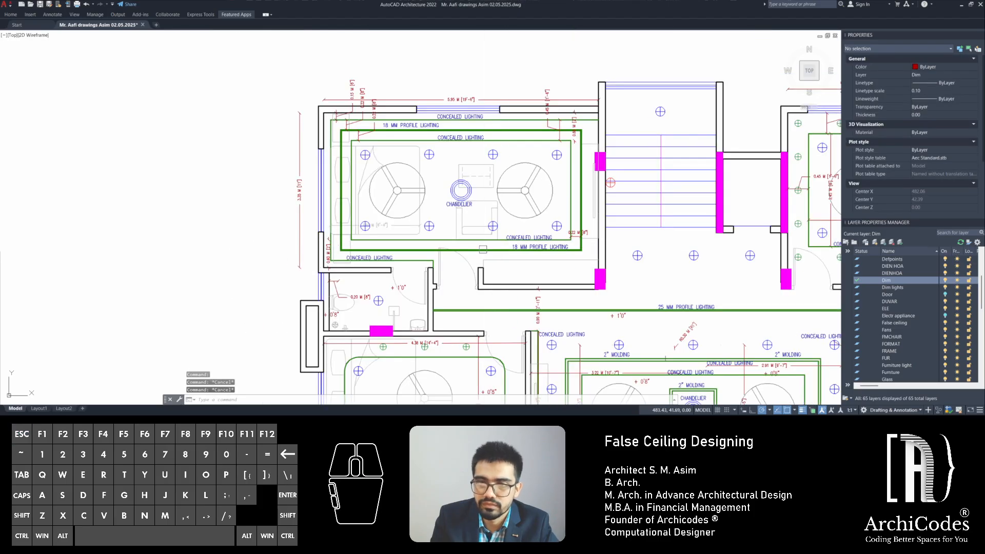
Move the bedroom's overall 3.35 M [11'] vertical dimension closer to the outer wall
scroll(303, 207, up, 2)
click(299, 209)
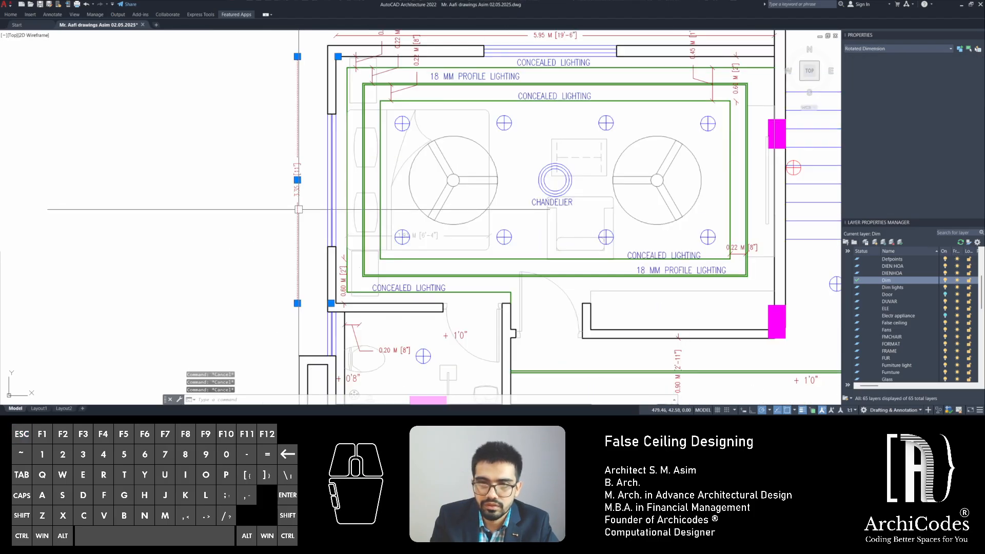
click(297, 303)
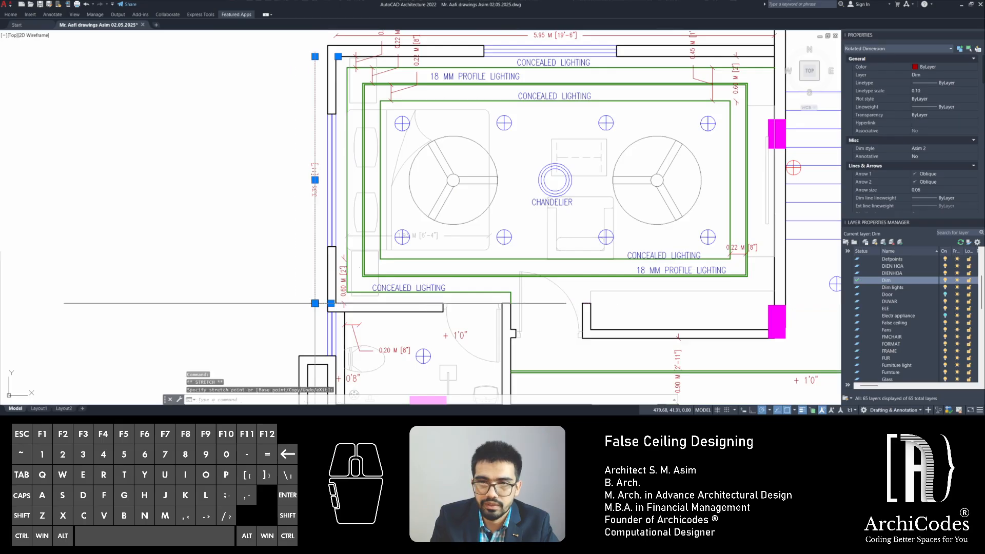
key(Escape)
key(Escape)
Dimension the bed-side edge lengths of the inner ceiling line and the surrounding double profile line in the first bedroom
middle_drag(508, 239, 431, 231)
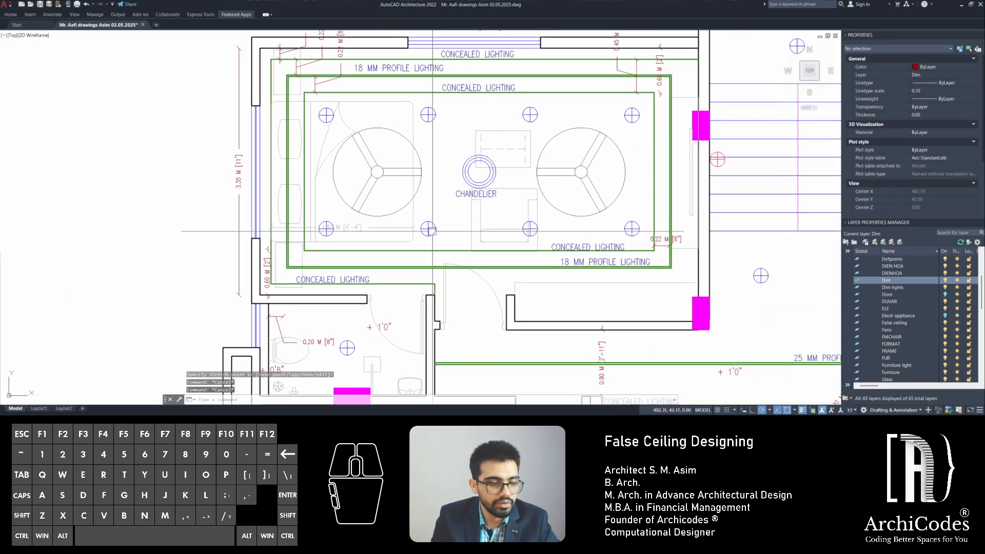
text(d)
key(Return)
scroll(279, 91, up, 2)
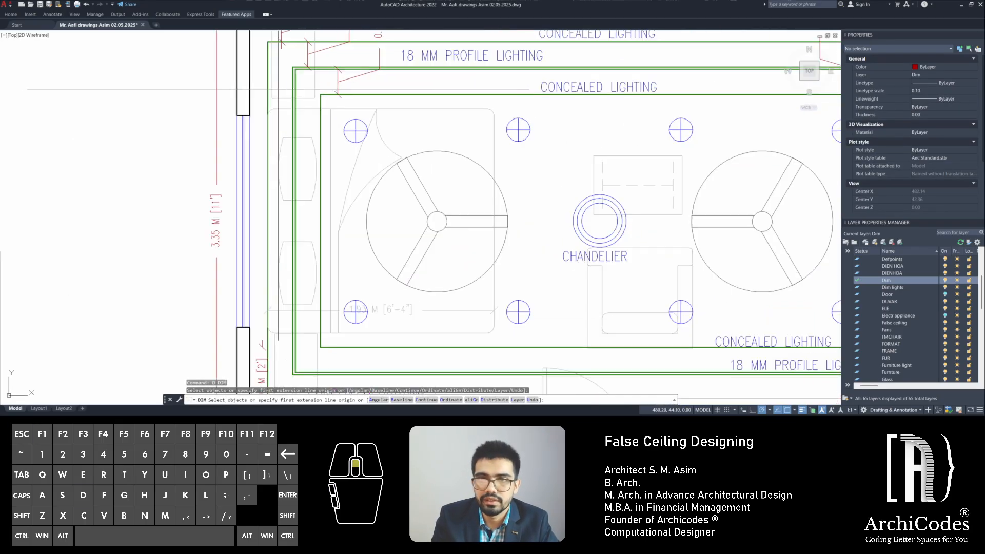
click(320, 124)
click(314, 131)
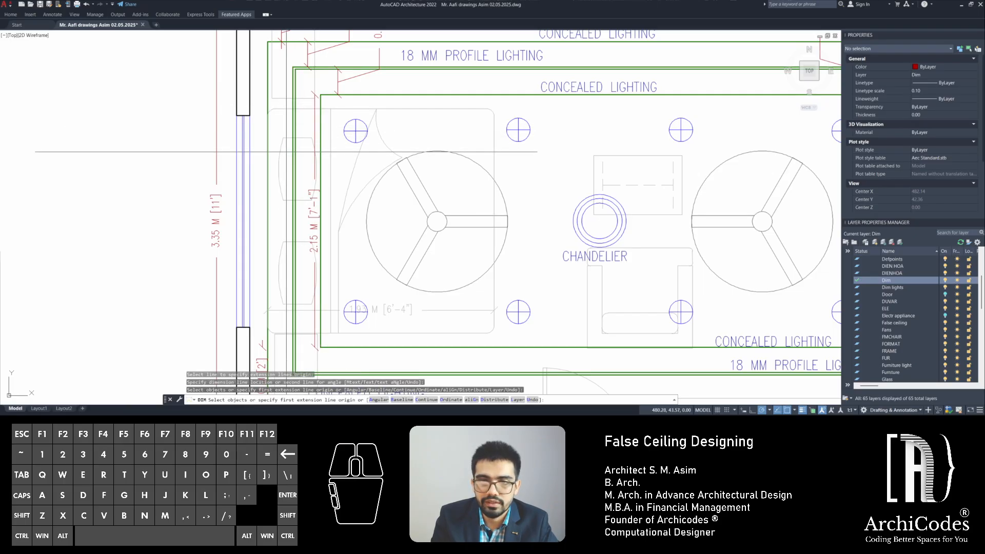
click(288, 159)
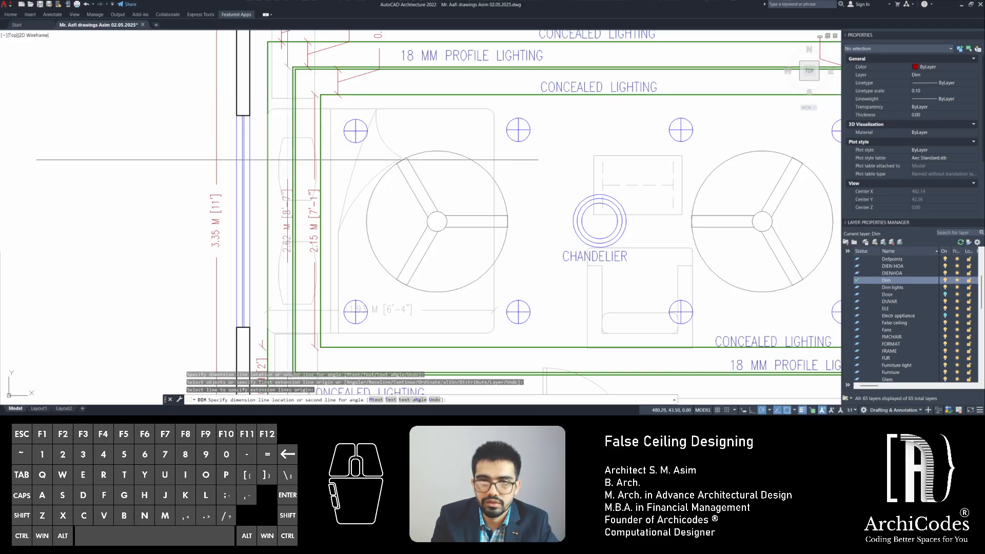
click(285, 160)
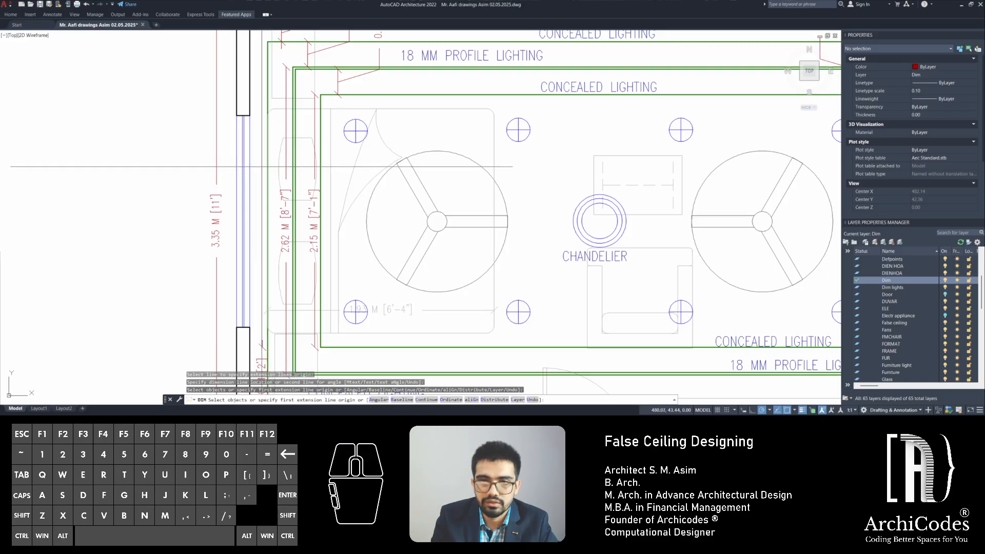
scroll(259, 166, down, 2)
scroll(323, 173, up, 2)
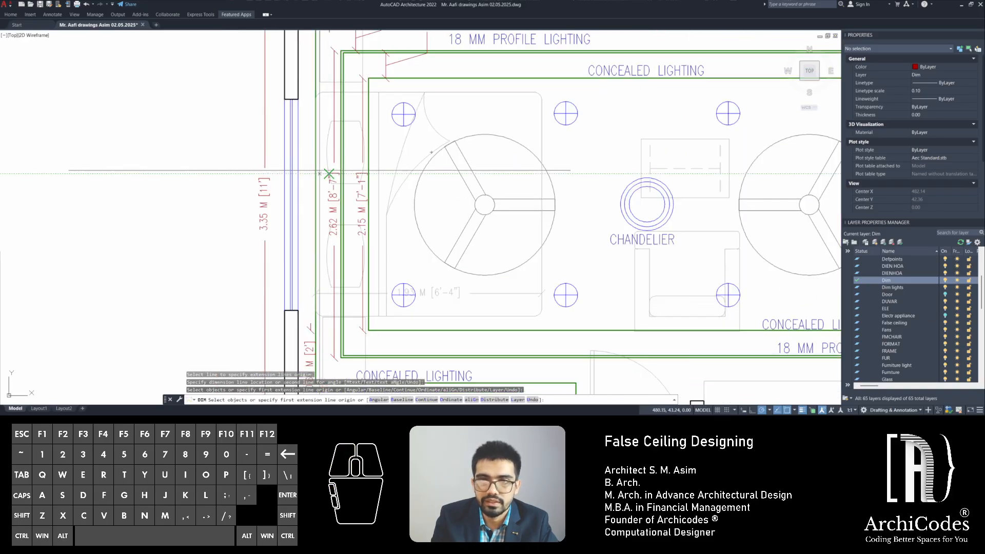
scroll(308, 170, down, 2)
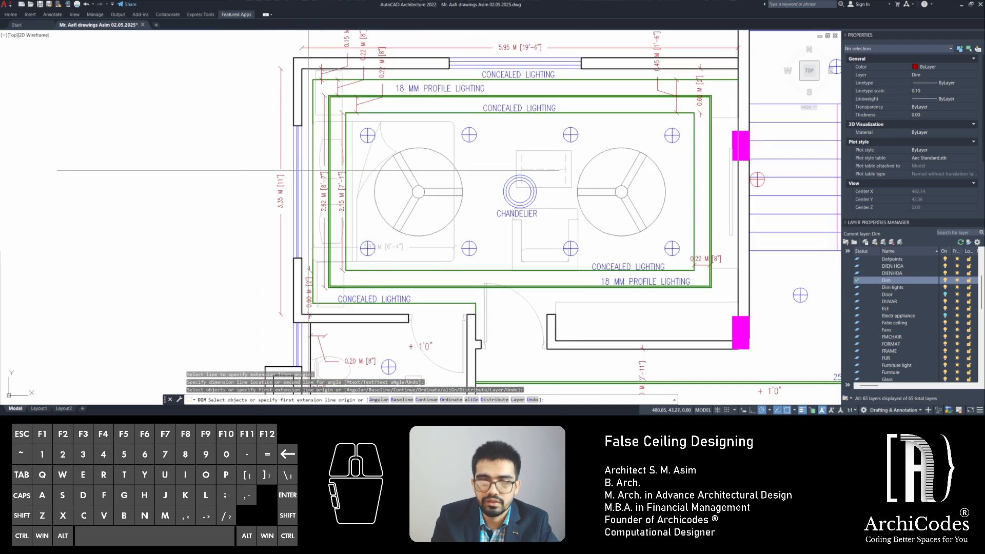
scroll(308, 170, up, 2)
key(Return)
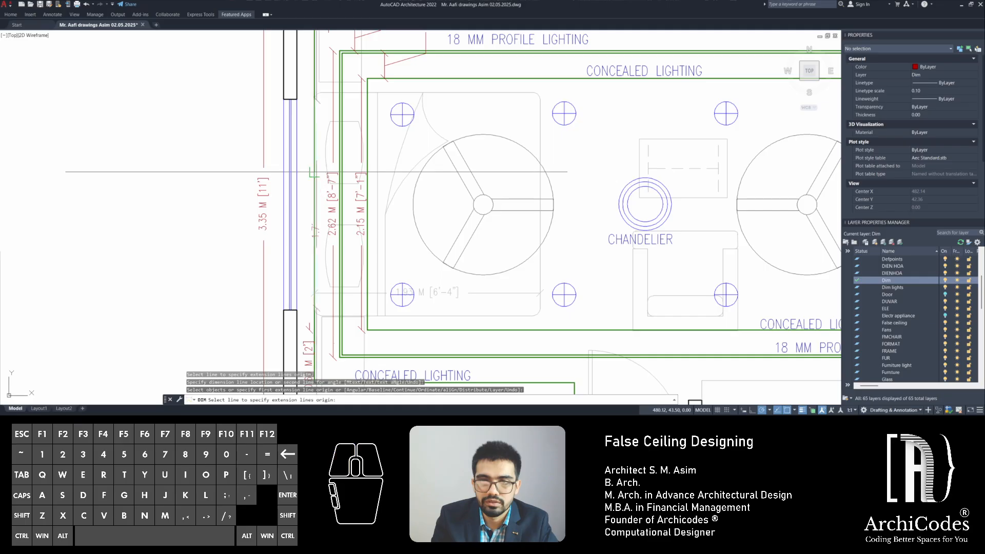
click(314, 172)
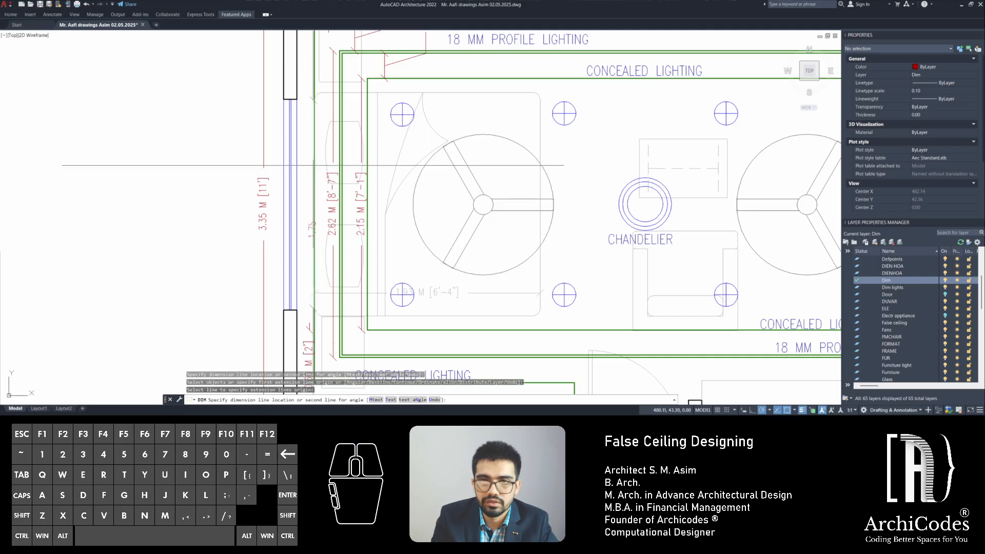
middle_drag(314, 166, 354, 208)
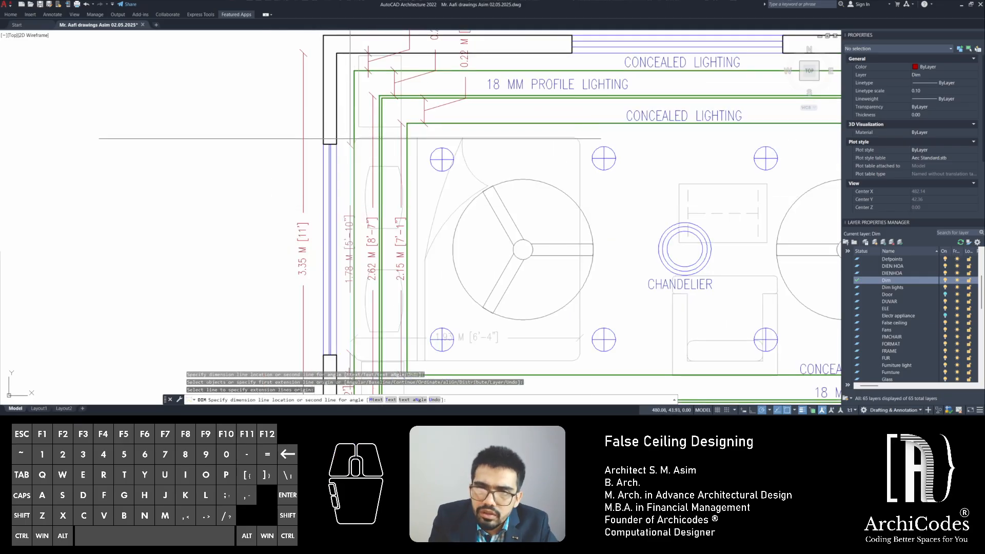
key(Escape)
Dimension the full length of the outer ceiling line on the bedroom's bed side, placing the dimension just outside that line
key(space)
key(space)
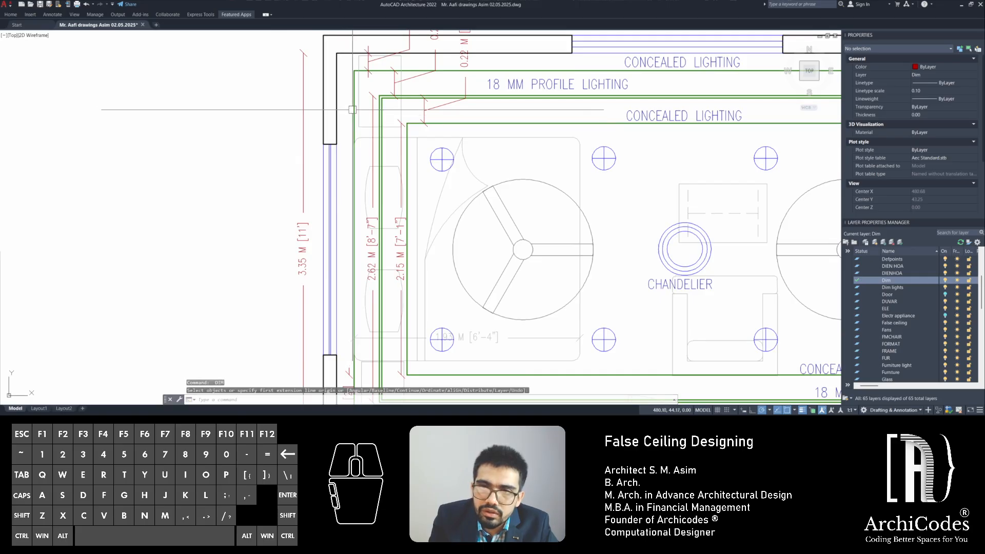
scroll(352, 109, up, 5)
click(362, 111)
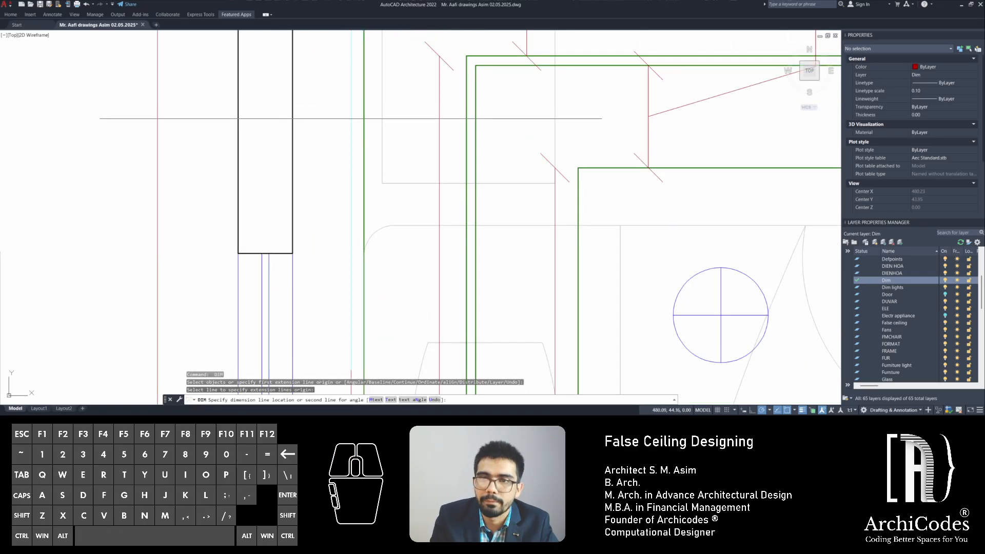
scroll(362, 151, down, 4)
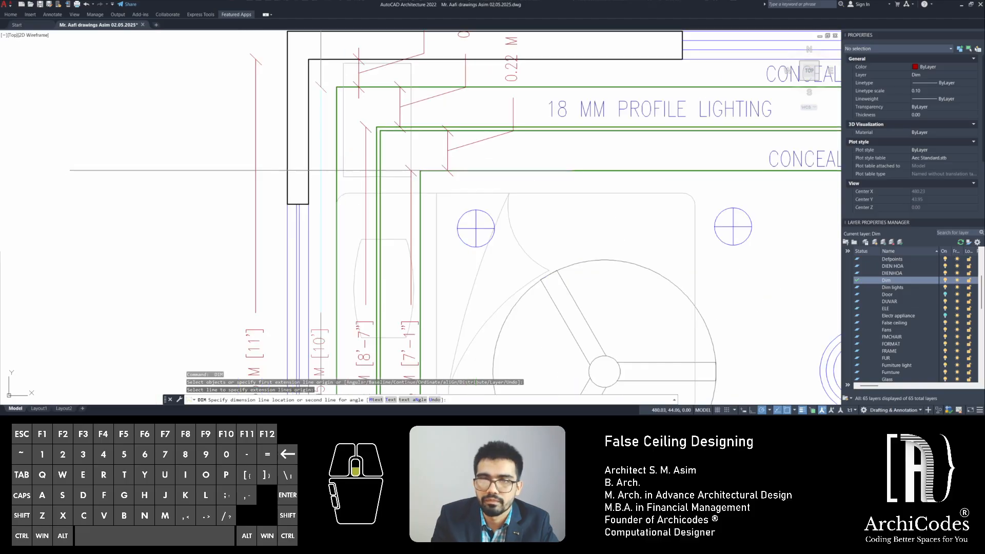
click(324, 172)
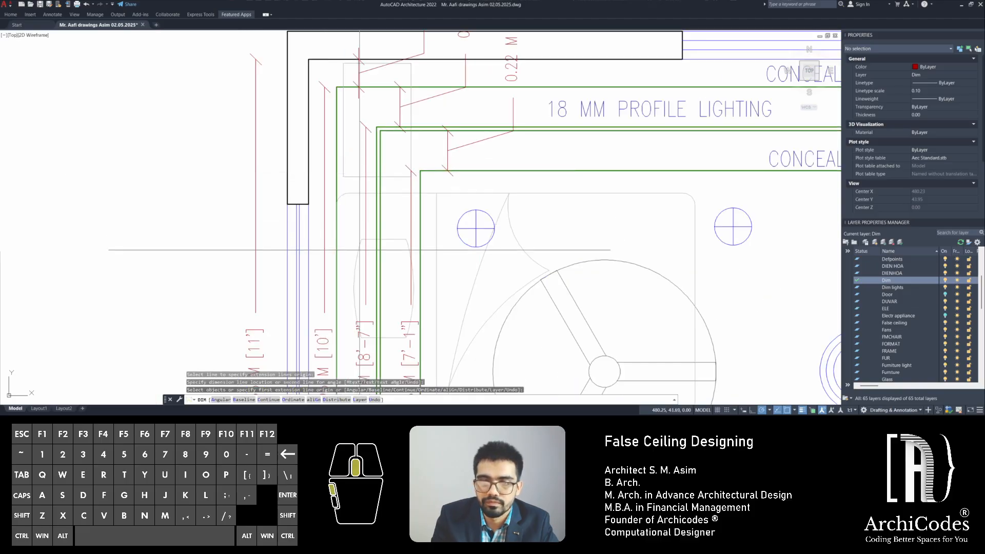
Delete the 0.60 M [2'] dimension in the first bedroom's corner between the window wall and the bathroom wall
middle_drag(405, 366, 406, 116)
middle_drag(379, 301, 372, 205)
key(Escape)
key(Escape)
scroll(340, 207, up, 2)
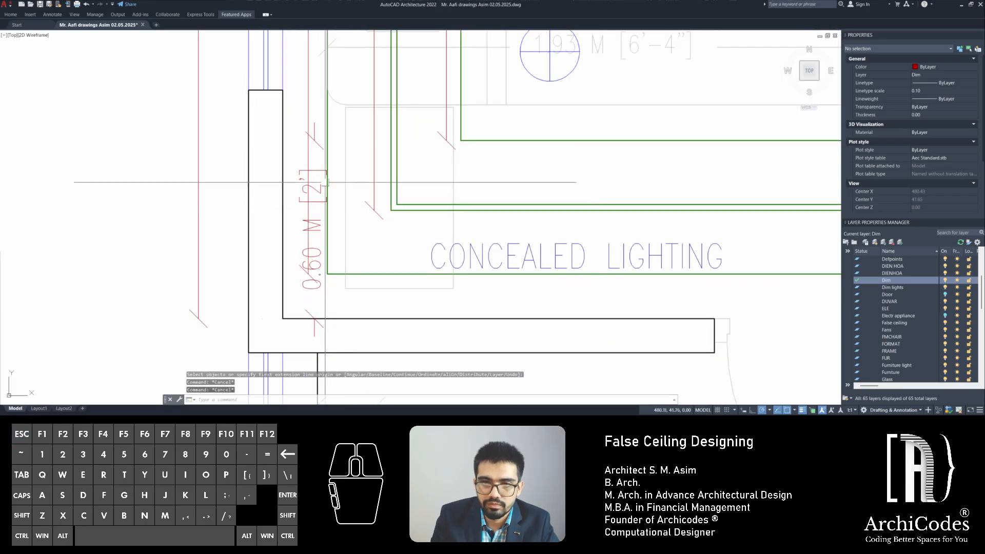
click(317, 174)
click(318, 173)
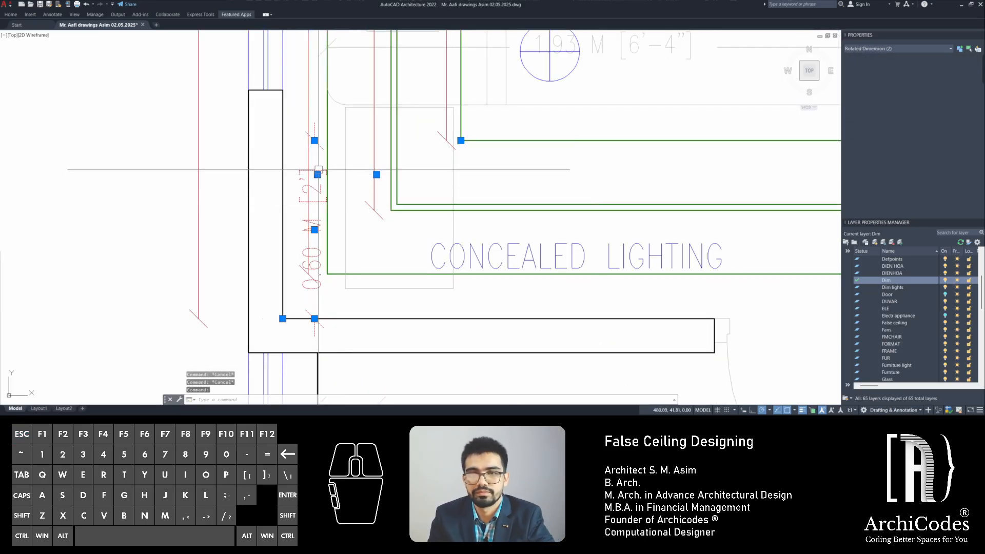
key(Escape)
click(319, 170)
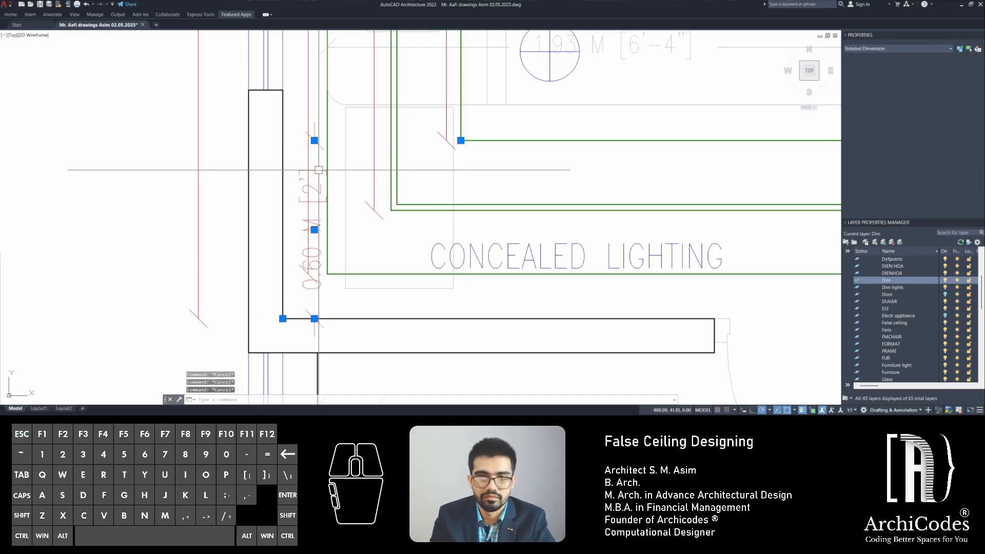
key(Delete)
click(317, 174)
scroll(318, 174, down, 2)
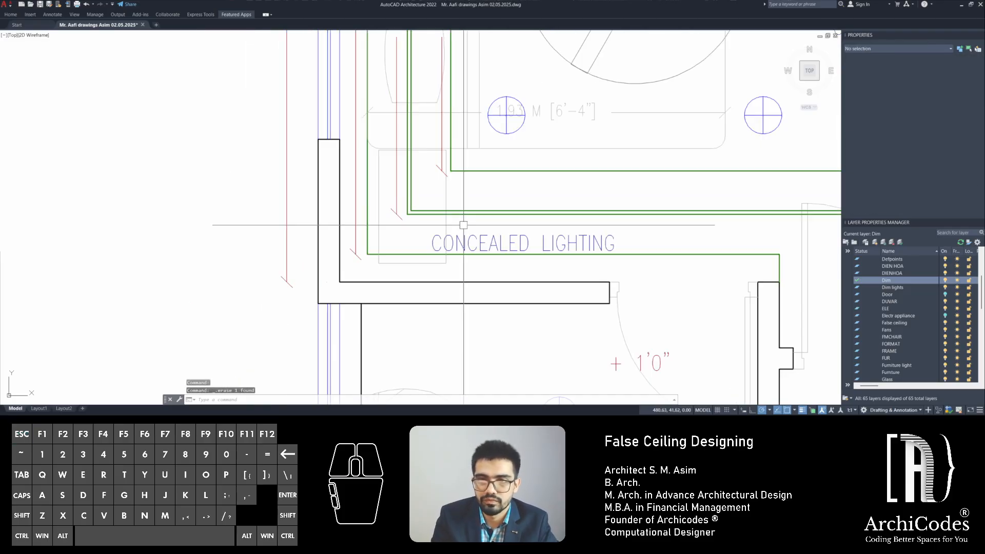
key(Escape)
key(ctrl+z)
scroll(449, 168, up, 3)
key(Escape)
key(Escape)
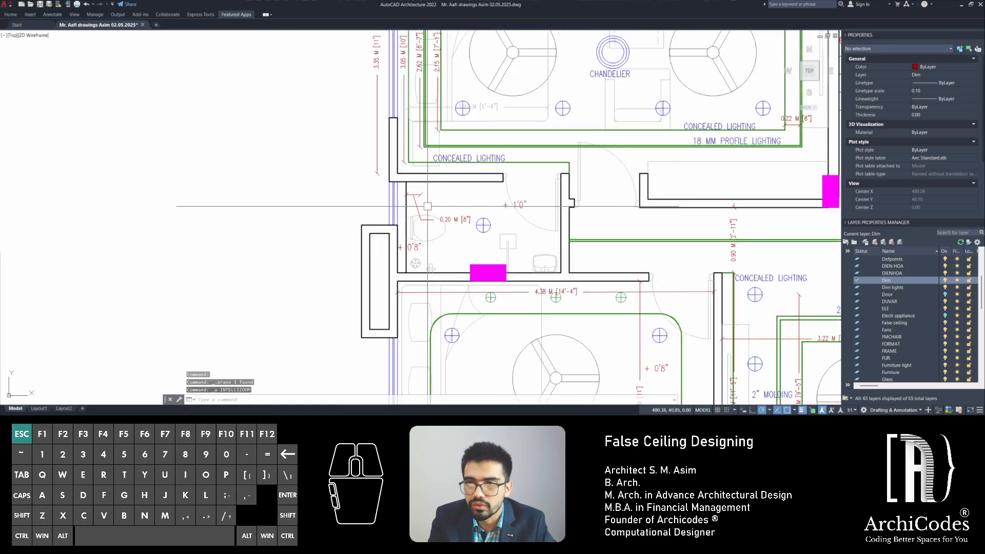
Delete the 0.20 M [8"] leader dimension in the bathroom below the first bedroom
click(421, 194)
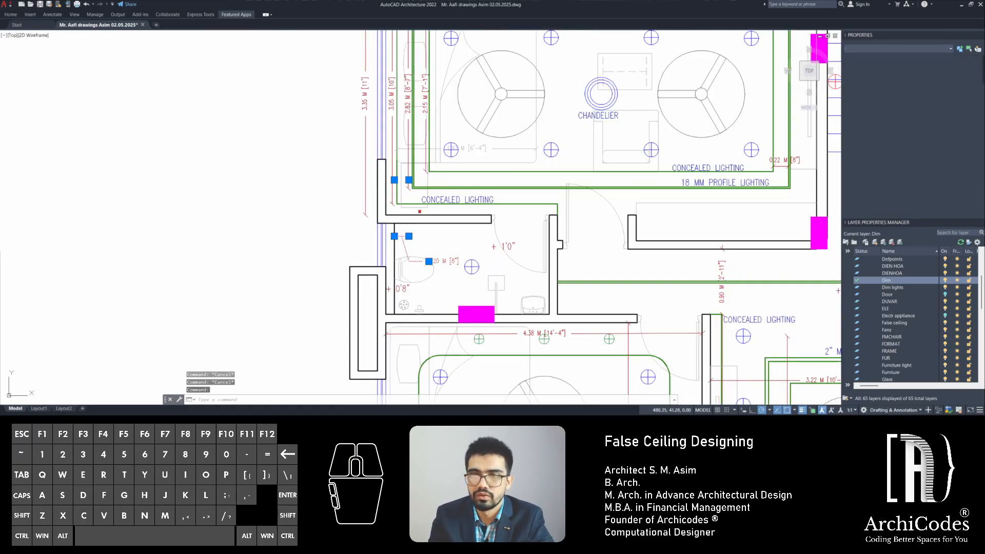
key(Delete)
scroll(446, 75, up, 2)
scroll(380, 256, down, 2)
mouse_move(426, 212)
middle_down()
mouse_move(380, 256)
mouse_move(392, 270)
middle_up()
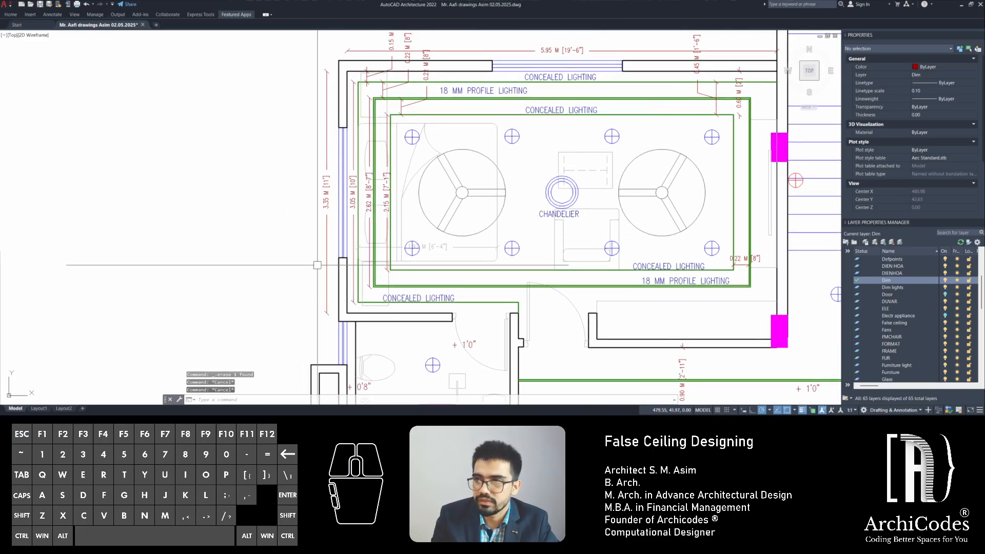
key(Escape)
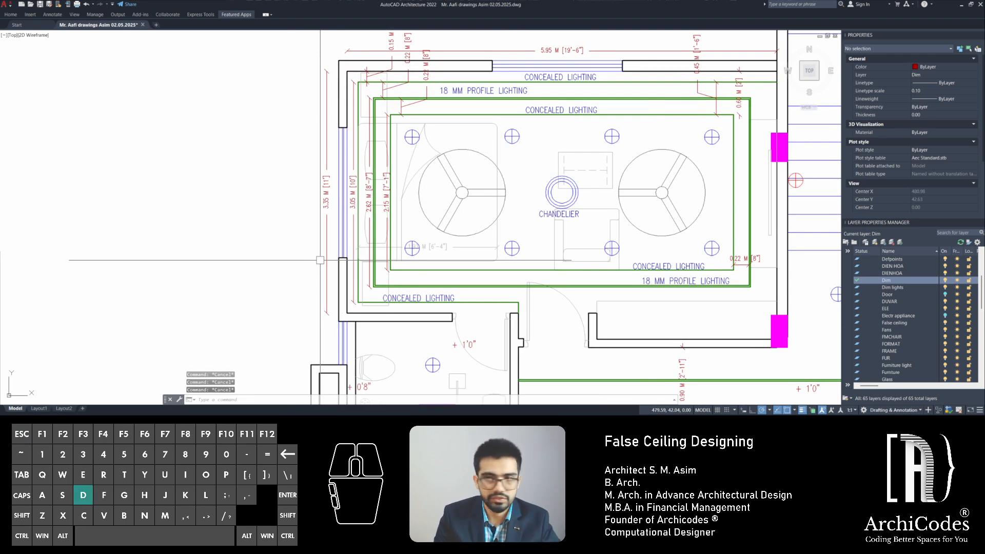
text(d)
key(Return)
middle_drag(536, 106, 473, 127)
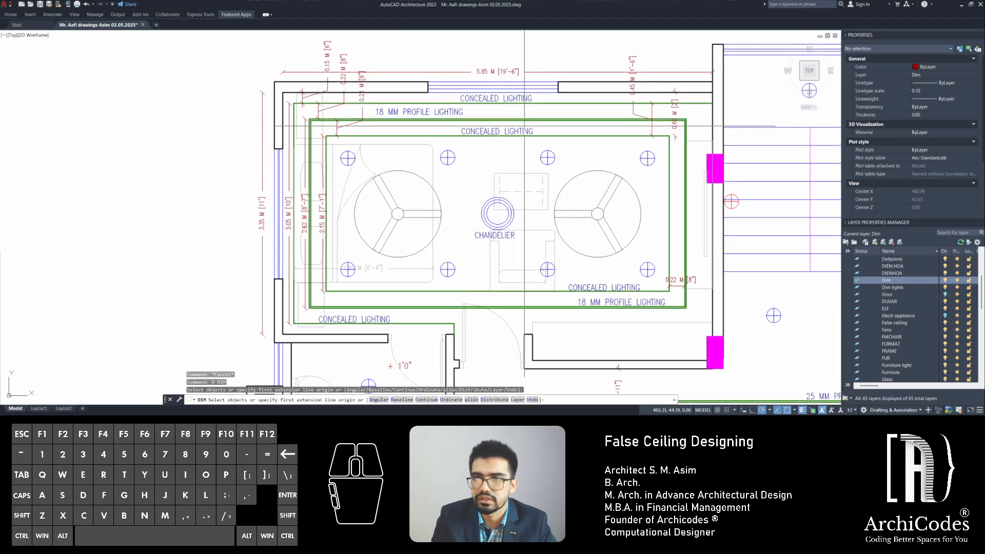
scroll(597, 105, up, 3)
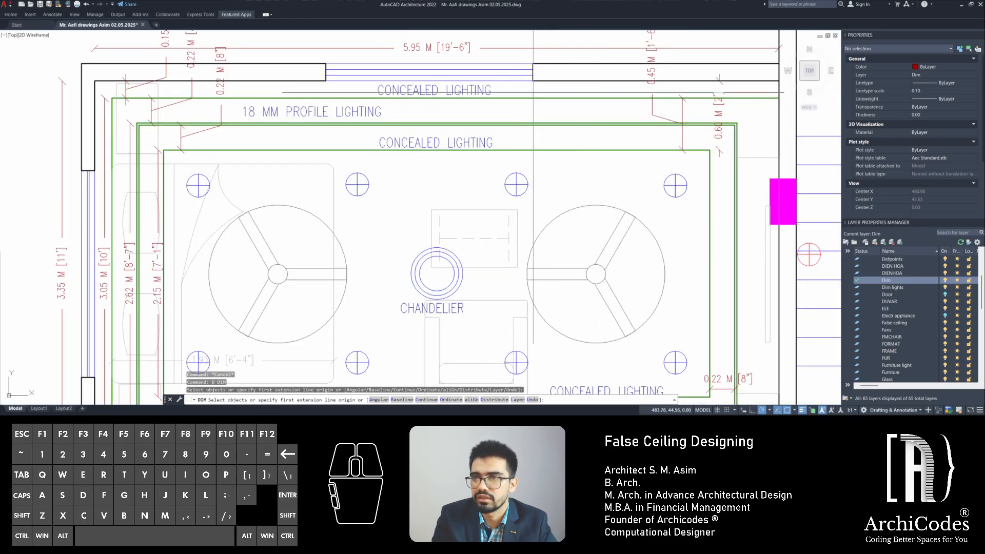
key(Escape)
key(Escape)
middle_drag(537, 117, 551, 116)
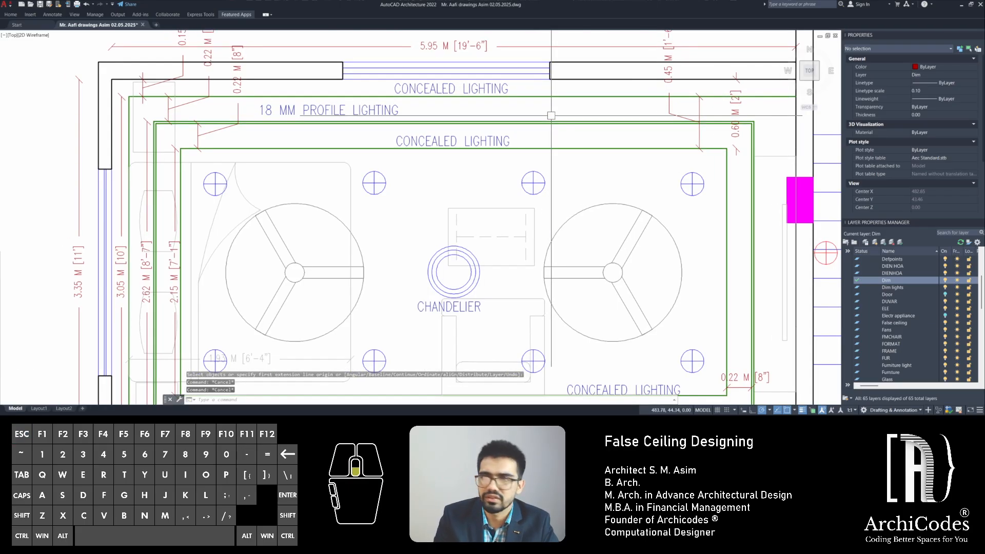
scroll(542, 118, down, 2)
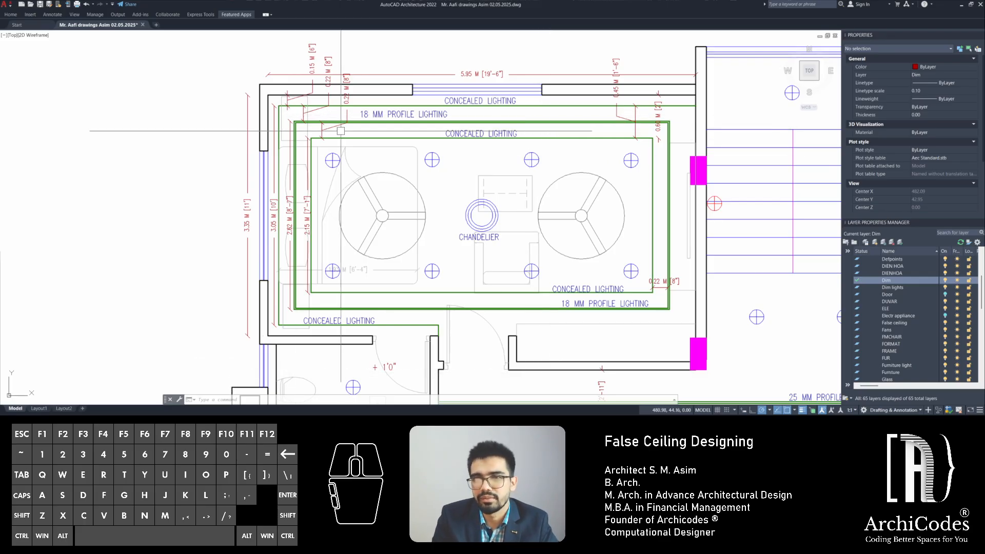
middle_drag(340, 131, 397, 157)
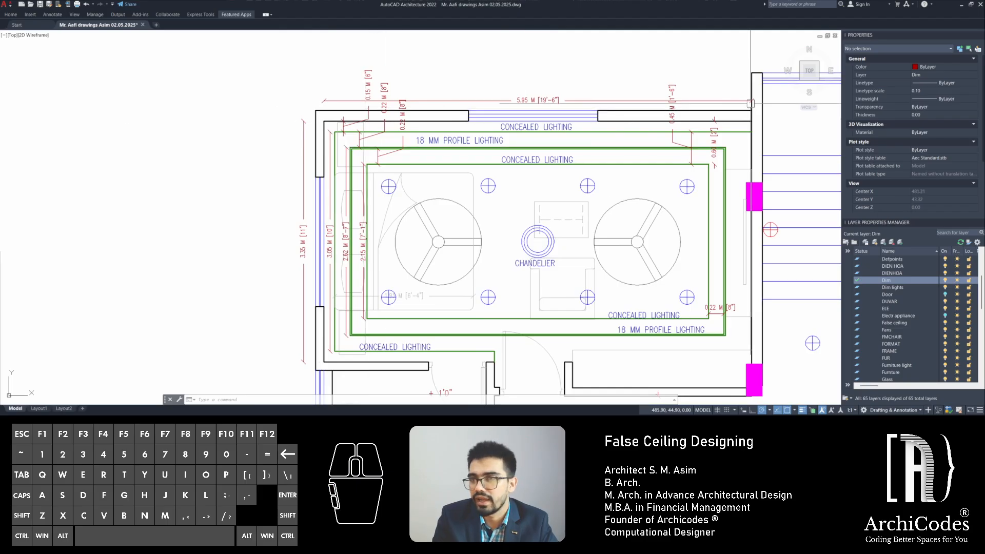
scroll(323, 126, up, 2)
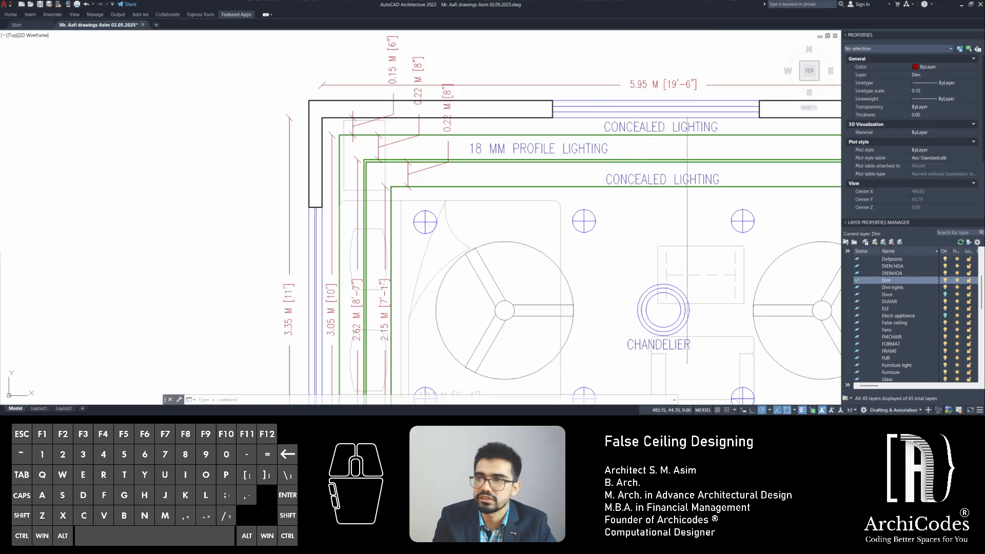
scroll(485, 121, down, 2)
middle_drag(488, 114, 435, 106)
text(d)
scroll(643, 143, up, 2)
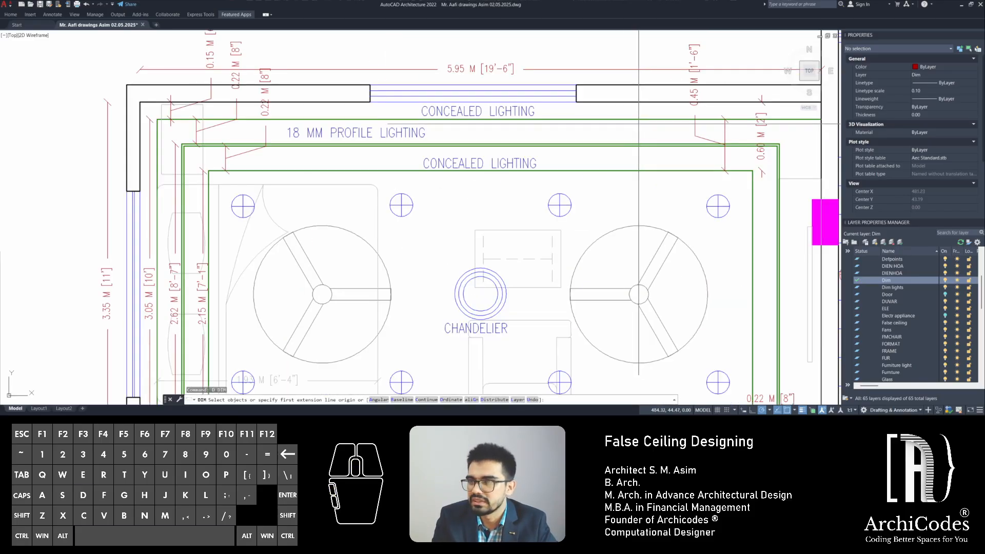
key(Return)
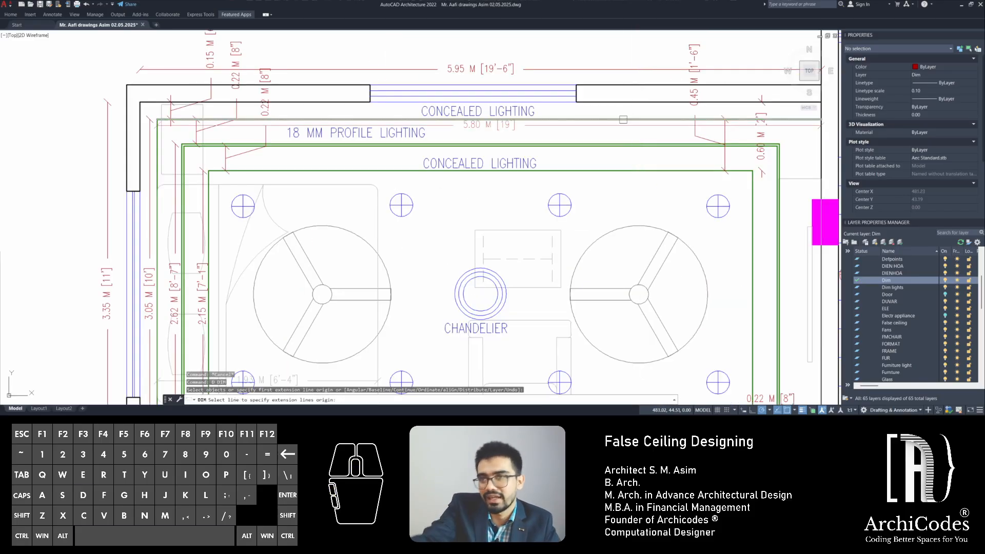
key(Escape)
key(Escape)
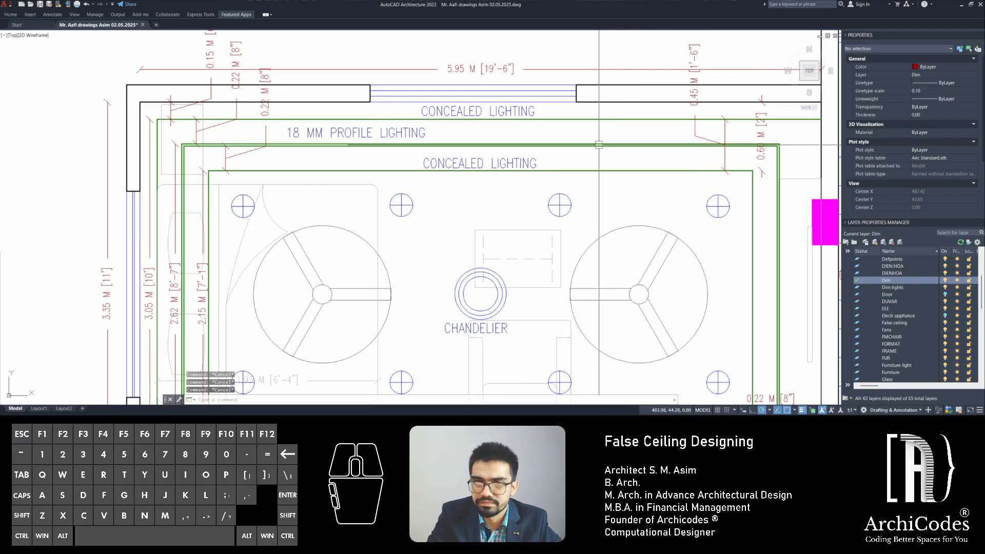
Dimension the inner ceiling line's long lower edge in the first bedroom, placing the dimension inside the ceiling just below the chandelier label
key(space)
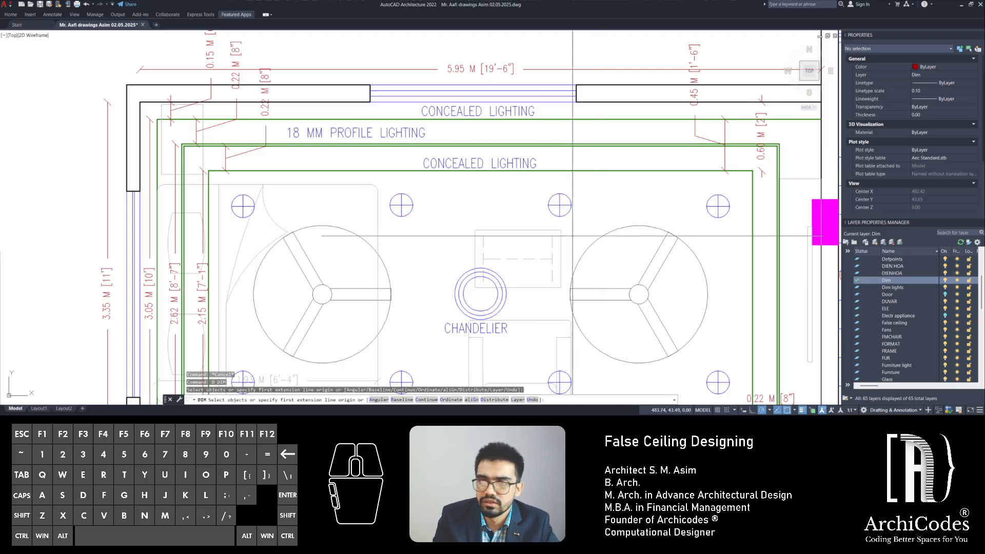
scroll(563, 187, down, 4)
scroll(533, 252, up, 2)
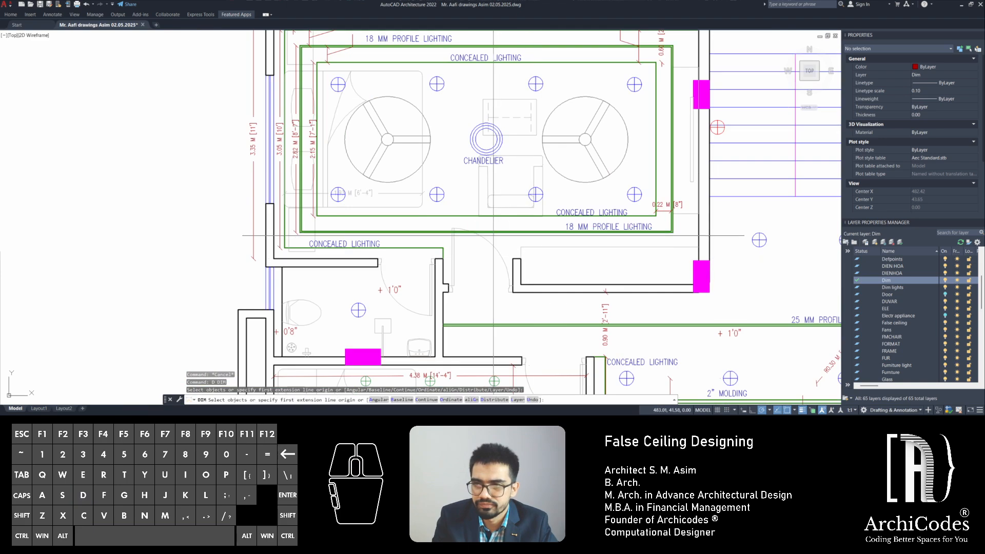
click(460, 216)
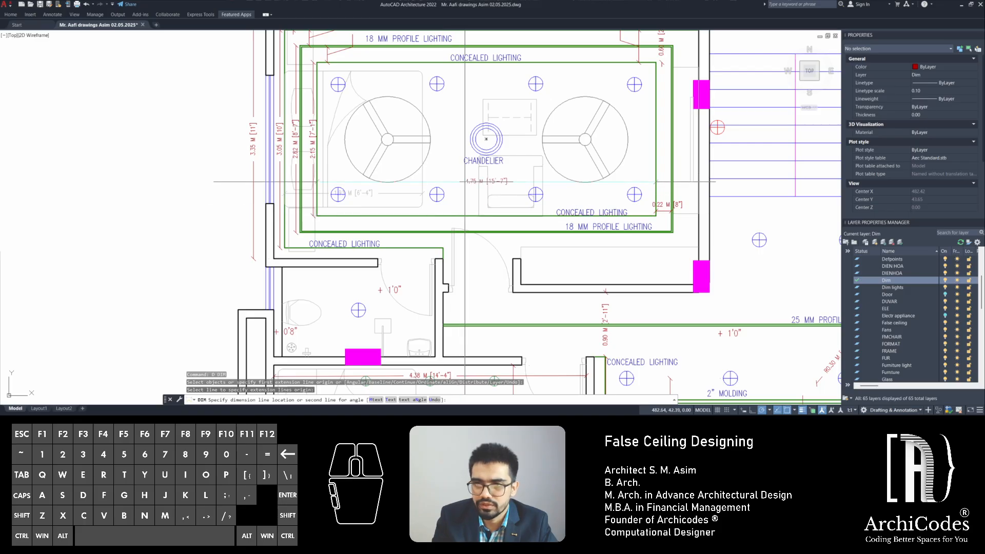
click(464, 181)
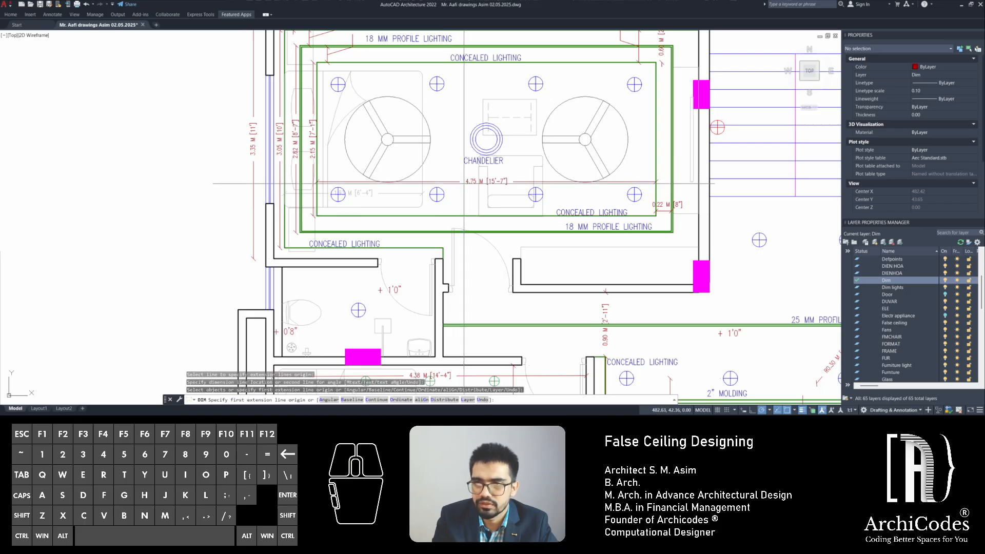
Try dimensioning the inner ceiling line's short edge opposite the bed, then delete that dimension
click(654, 99)
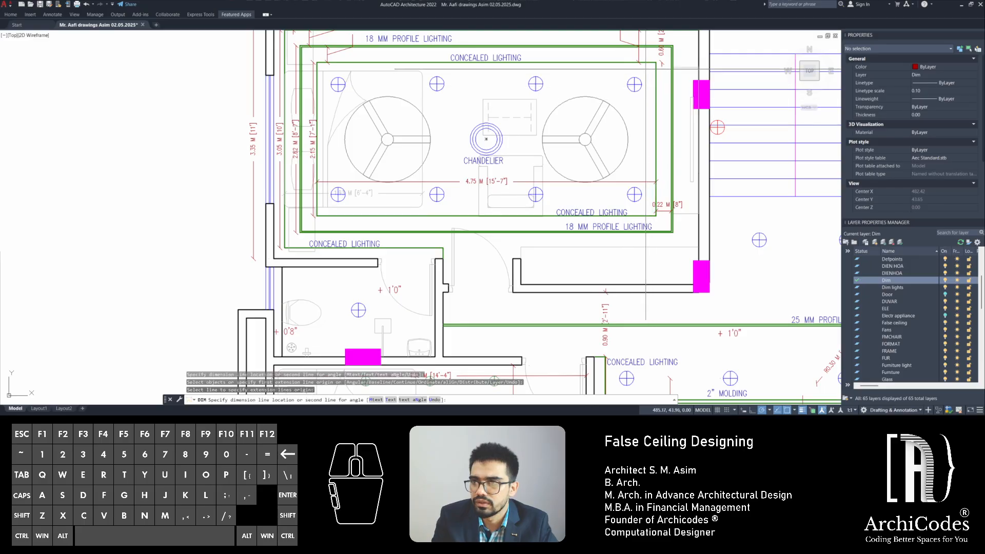
click(638, 208)
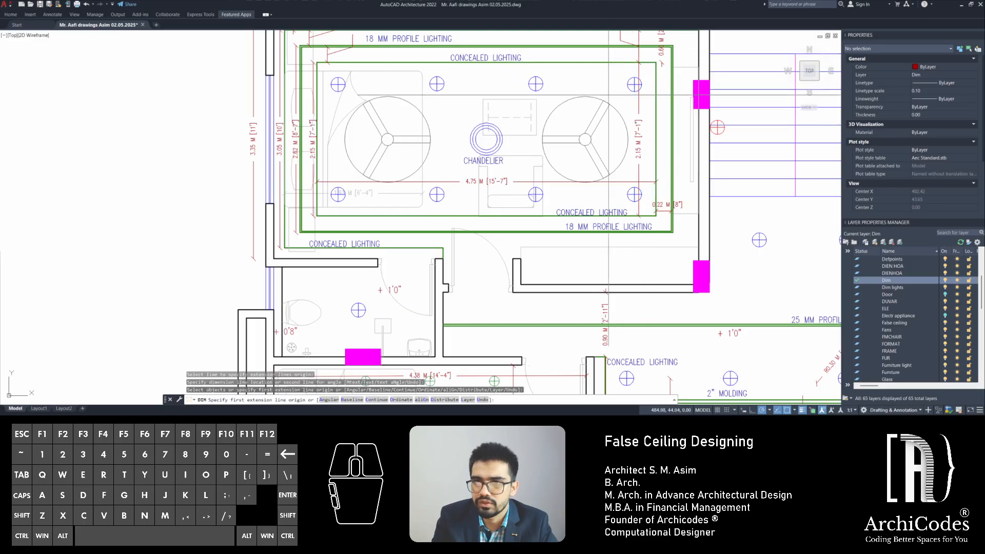
key(Escape)
key(Escape)
click(636, 126)
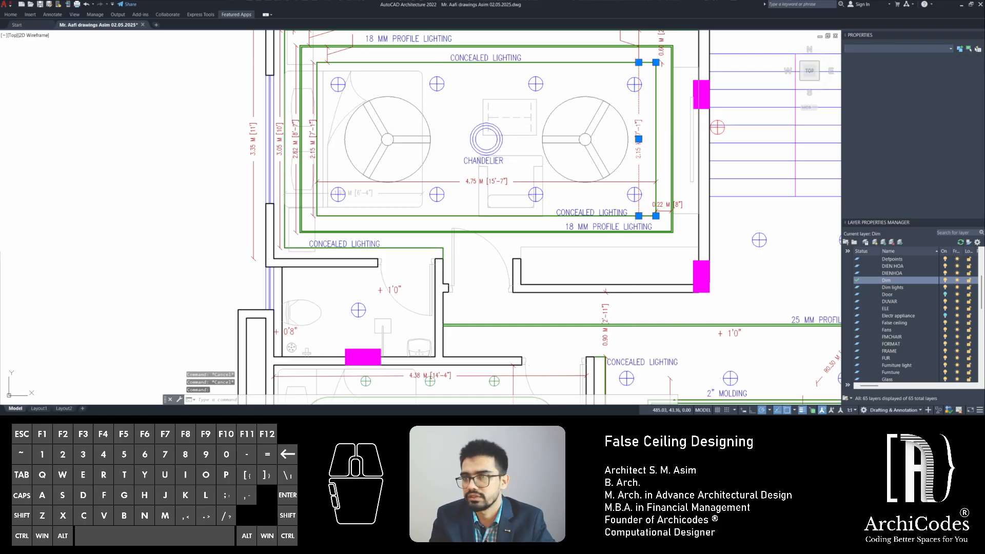
key(Delete)
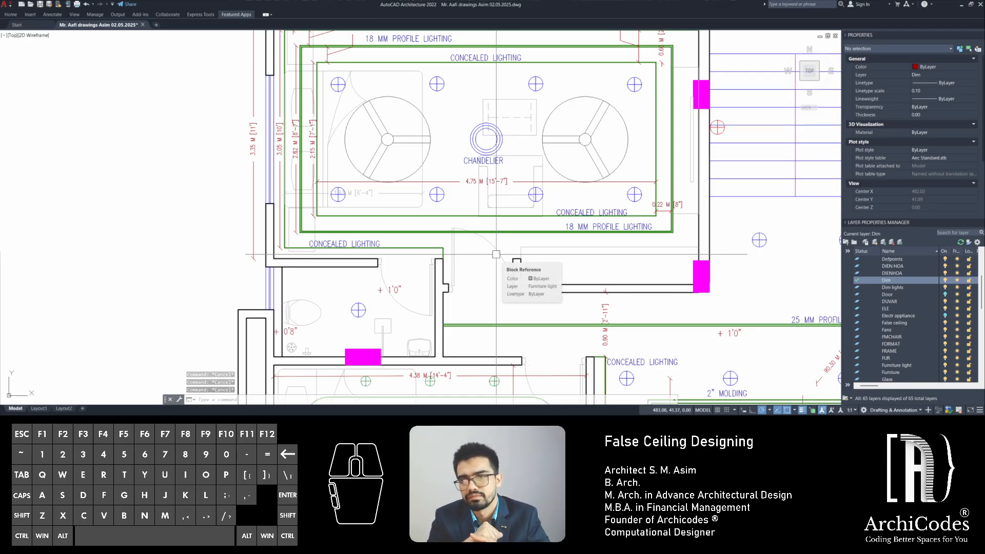
Dimension the short step of the outer ceiling line, from the wall end beside the bedroom door to the line's corner
scroll(464, 257, up, 4)
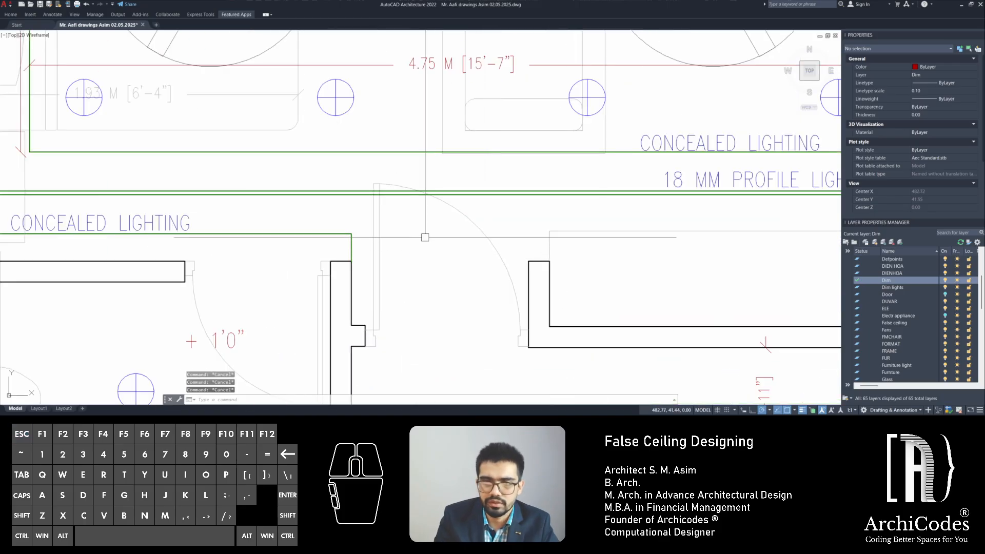
text(d)
key(Return)
scroll(430, 240, up, 2)
click(403, 265)
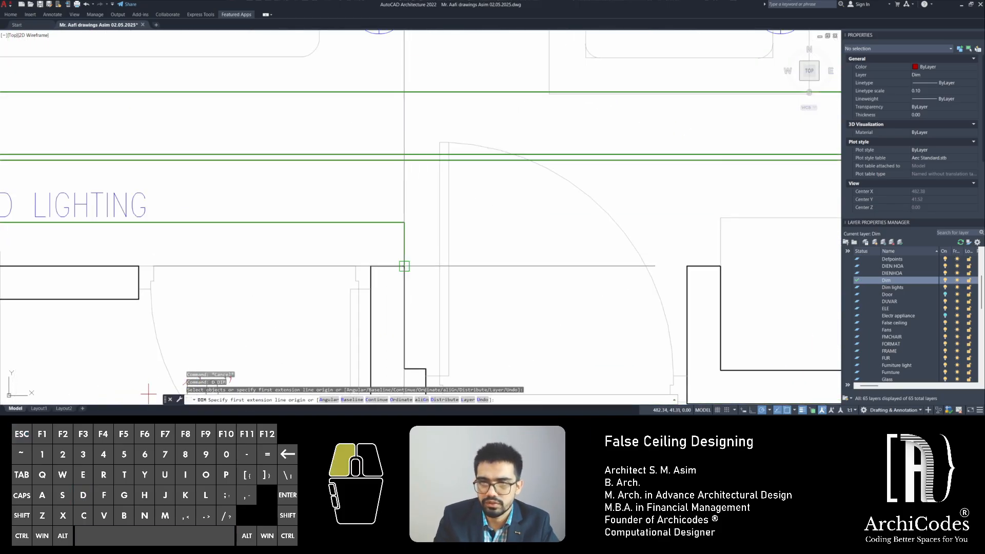
click(404, 222)
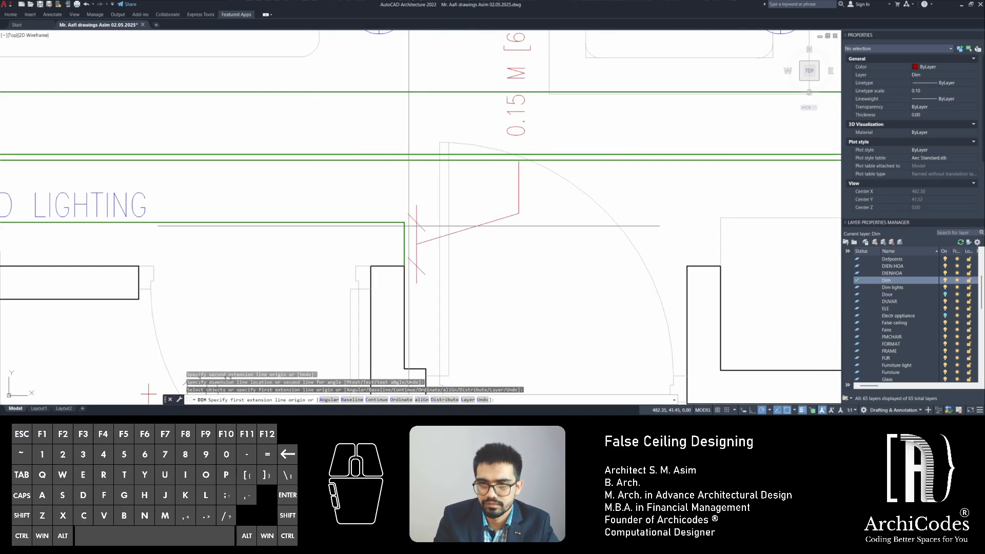
click(416, 241)
Dimension the vertical distance from the same wall end's bathroom-side corner to the double profile line
click(370, 265)
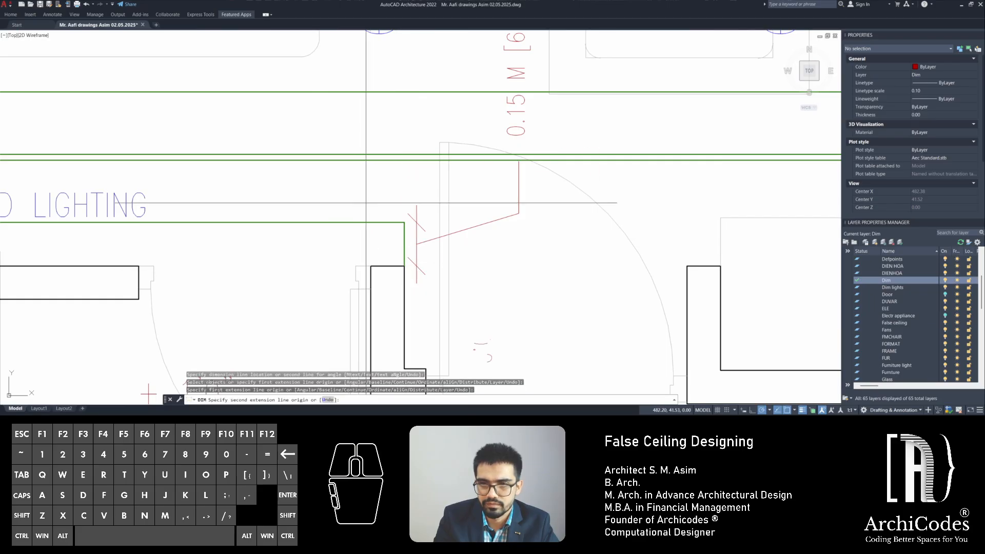
click(370, 163)
click(357, 212)
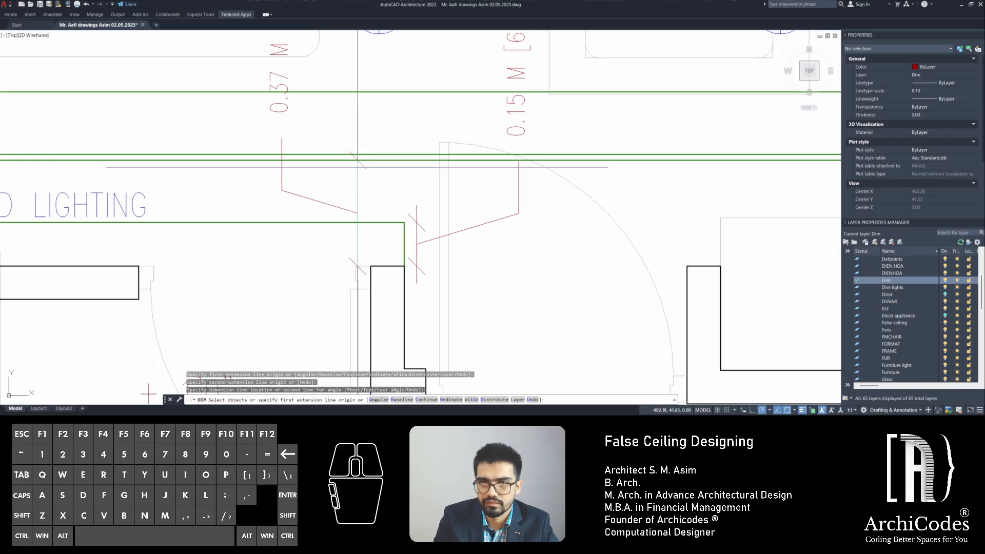
scroll(415, 240, down, 3)
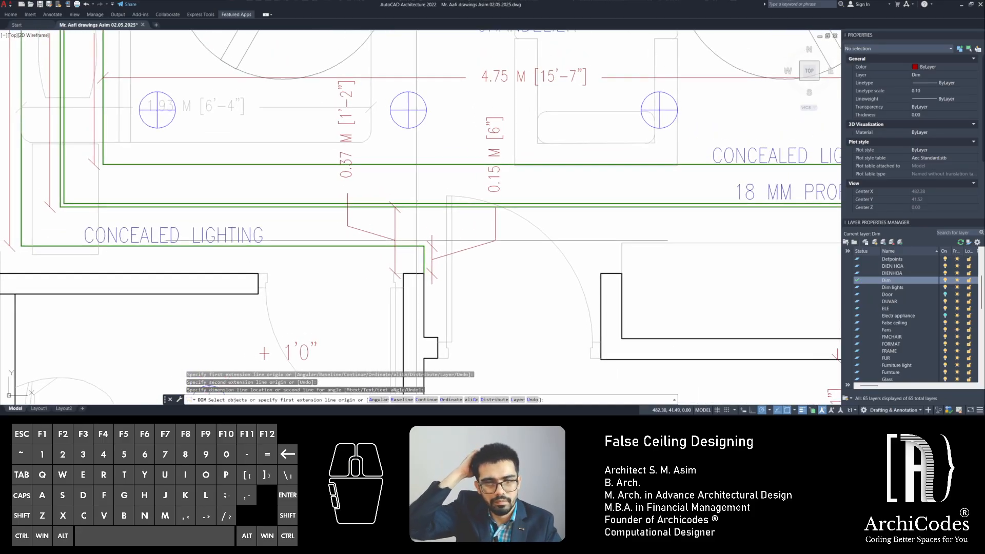
key(Escape)
key(Escape)
Stretch the wall-to-profile dimension's upper extension point to the inner ceiling line
click(389, 237)
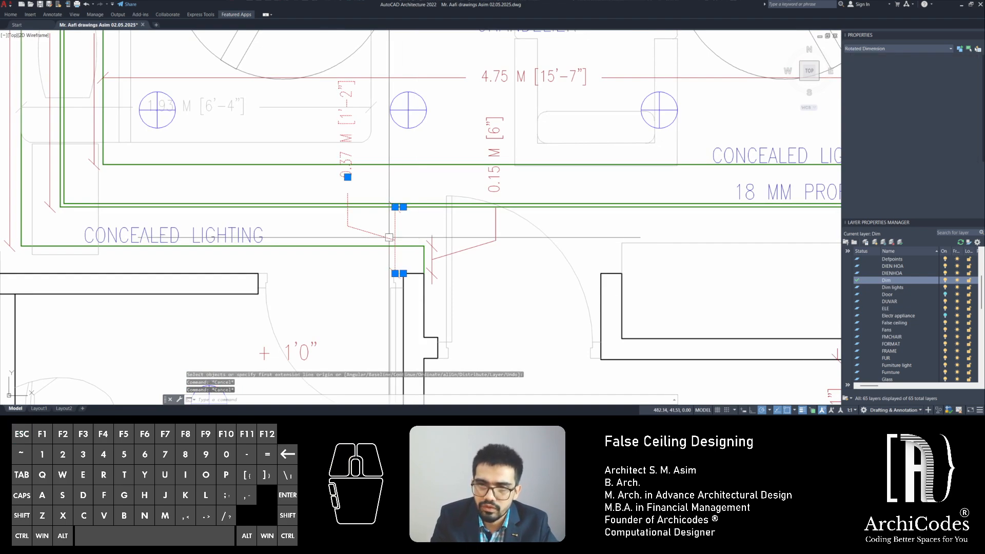
click(403, 206)
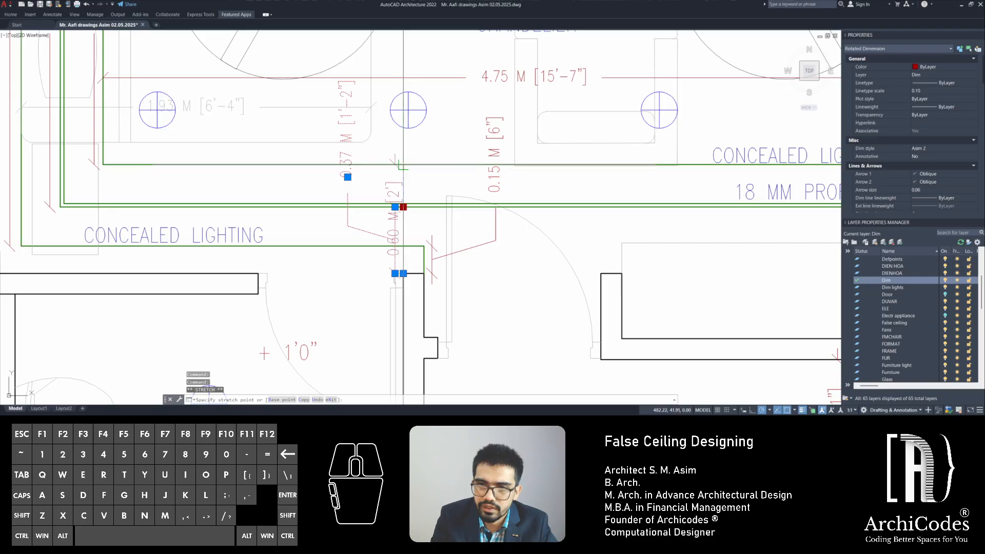
key(Escape)
key(Escape)
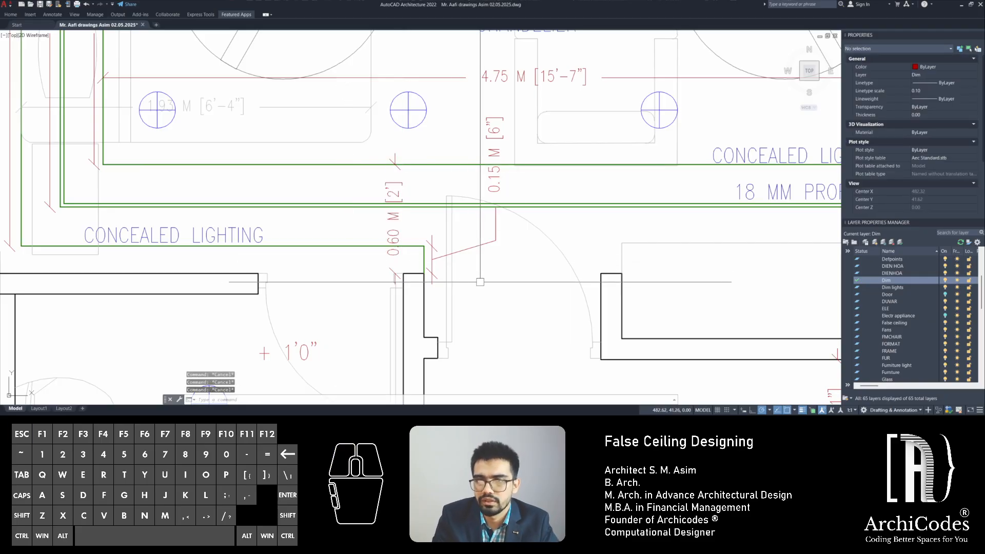
middle_drag(492, 297, 446, 312)
key(Escape)
middle_drag(299, 244, 544, 287)
key(Escape)
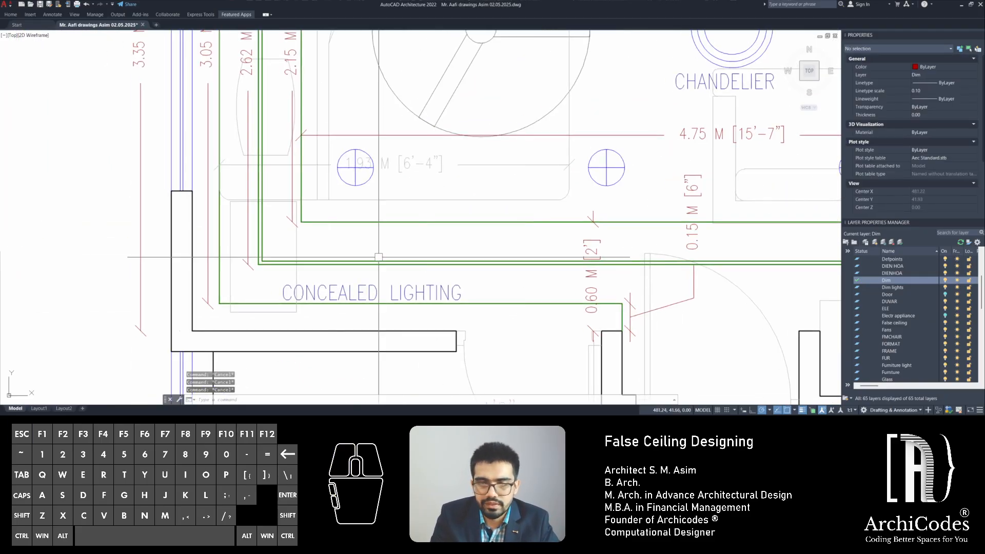
Copy the + 1'2" level marker from the first floor plan's dining area into the second floor's central hall, above the 2" molding
scroll(478, 231, down, 4)
key(Escape)
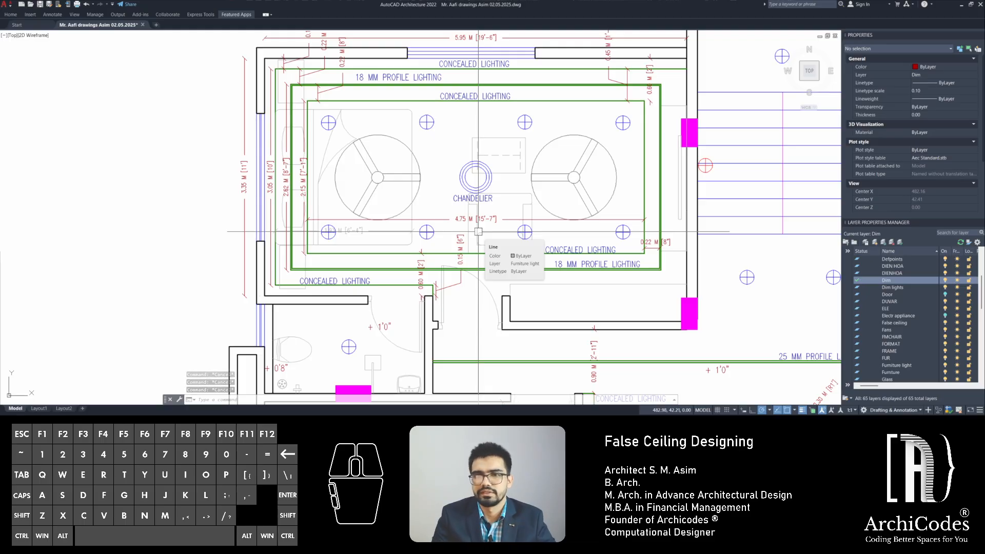
scroll(478, 231, down, 5)
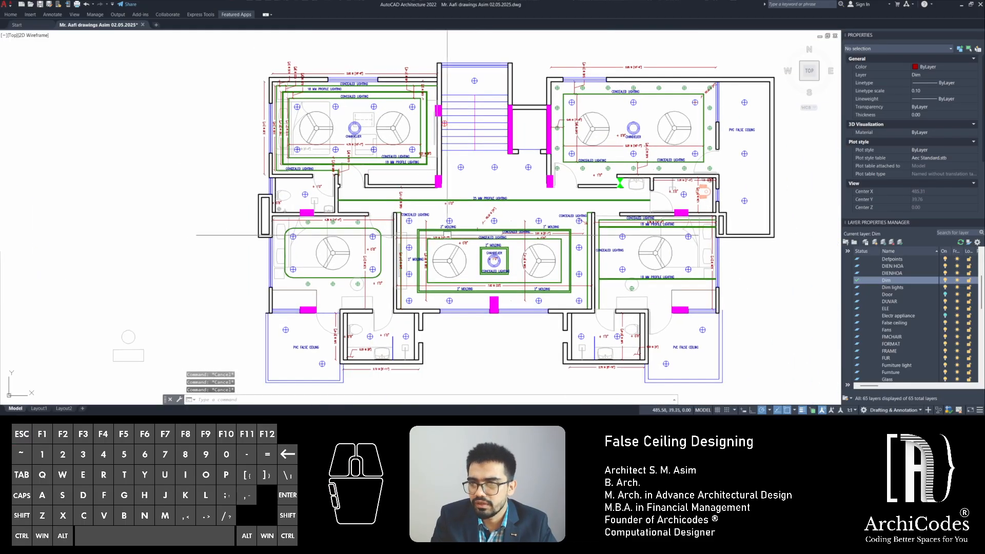
scroll(488, 206, down, 2)
middle_drag(310, 212, 601, 209)
scroll(524, 216, down, 2)
middle_drag(667, 172, 413, 280)
scroll(439, 251, down, 7)
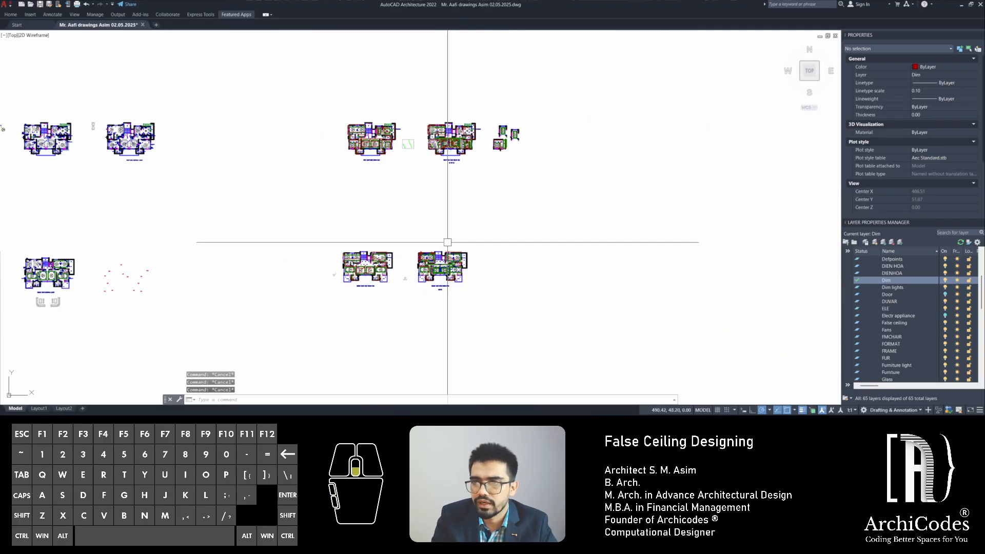
middle_drag(462, 124, 431, 181)
scroll(431, 180, up, 9)
middle_drag(396, 267, 418, 185)
scroll(444, 134, up, 5)
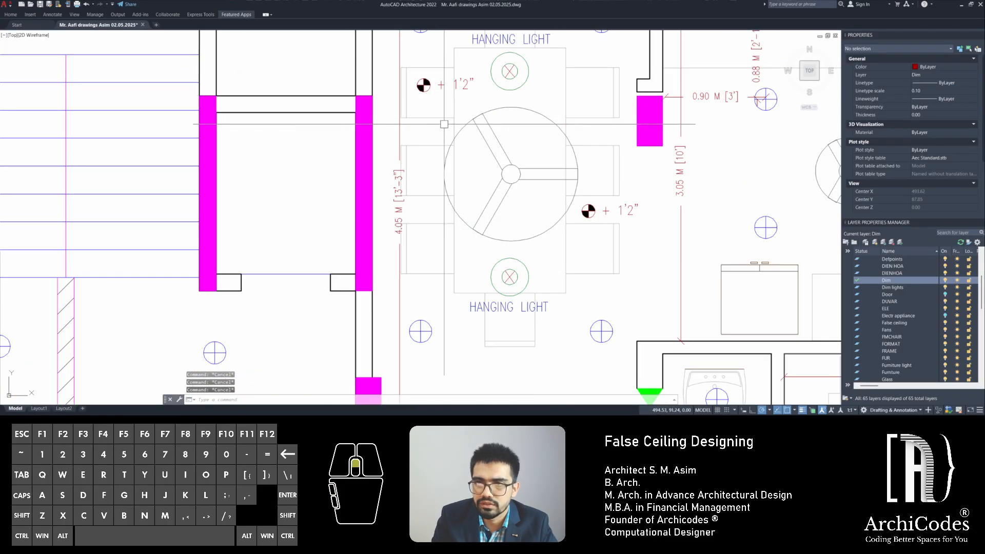
click(440, 84)
text(c)
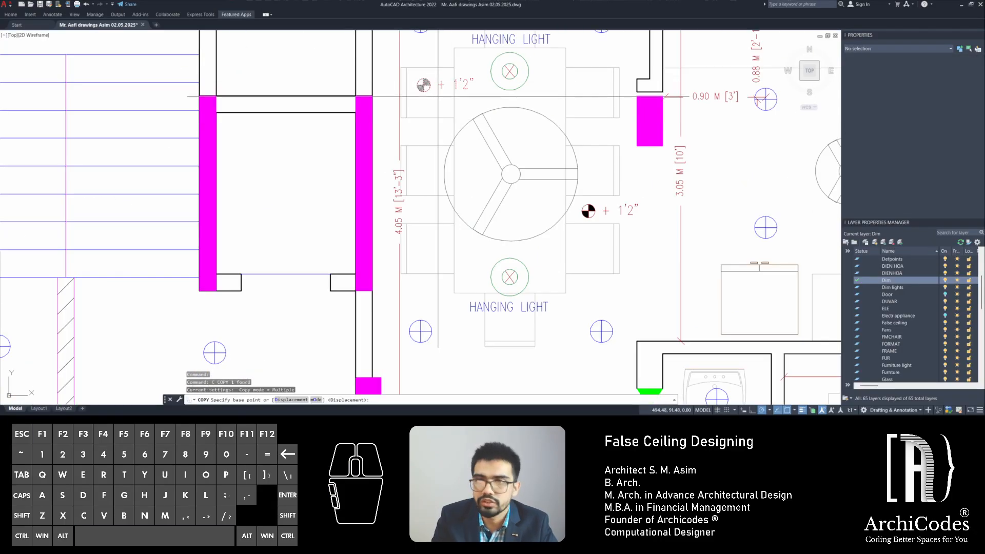
key(space)
click(439, 95)
scroll(527, 223, down, 6)
middle_drag(502, 321, 464, 184)
scroll(452, 274, up, 3)
scroll(454, 159, up, 4)
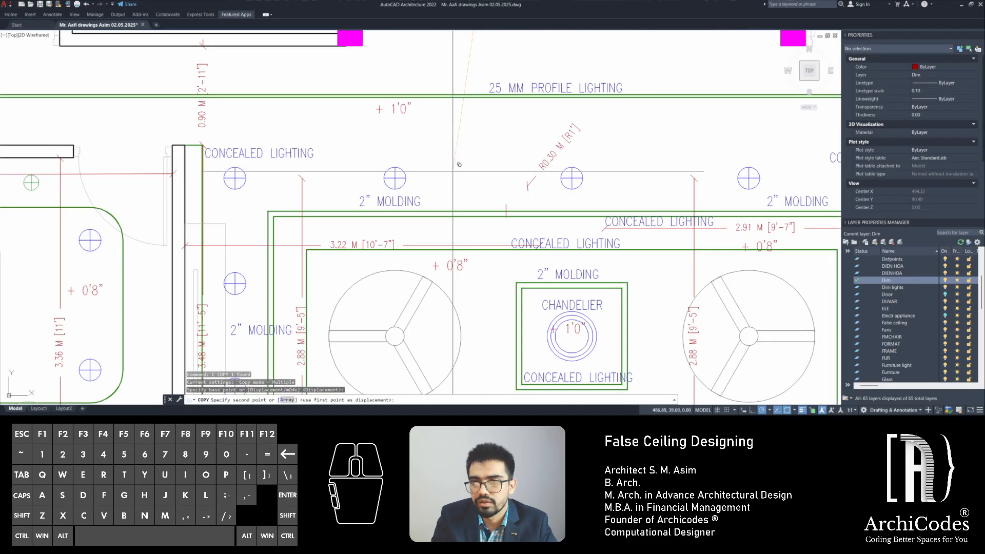
click(460, 165)
Place two more + 1'2" markers in the double-profile bedroom: inside the inner ceiling and beside the 18 MM PROFILE LIGHTING label
scroll(460, 165, down, 4)
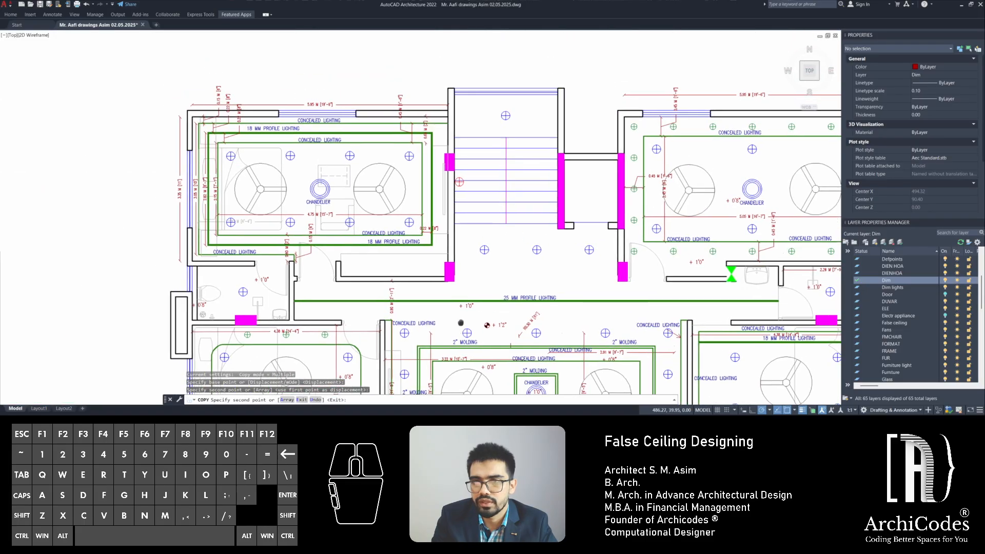
scroll(305, 168, up, 3)
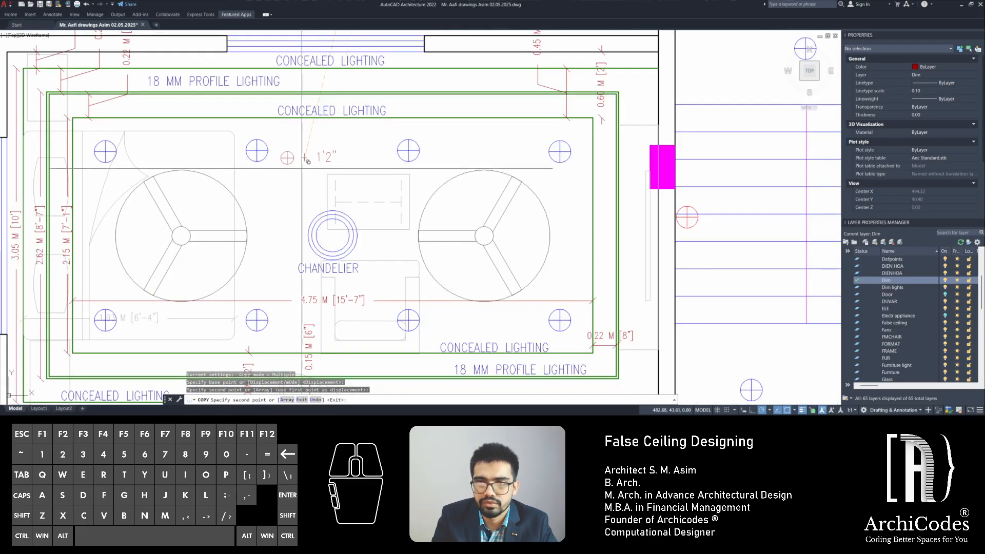
click(333, 159)
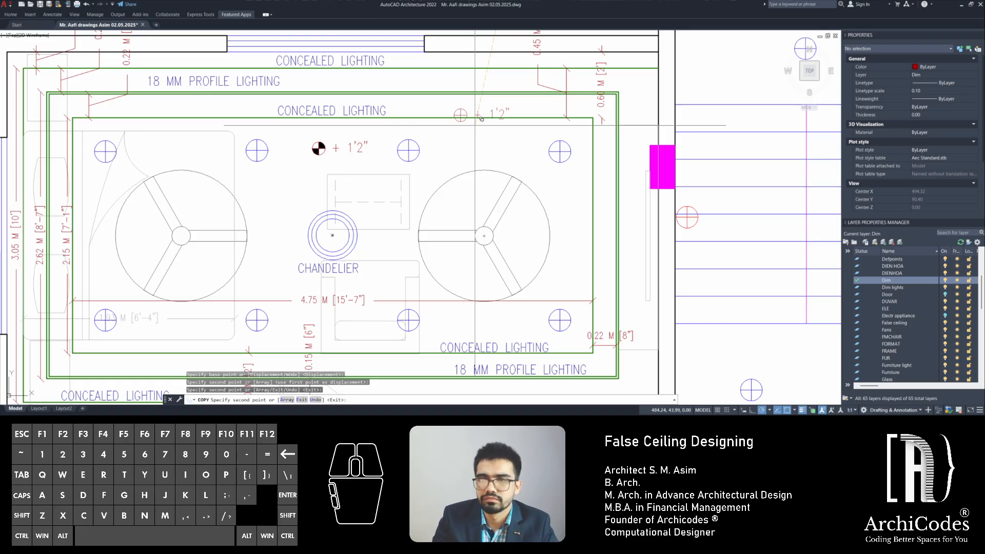
scroll(475, 124, up, 3)
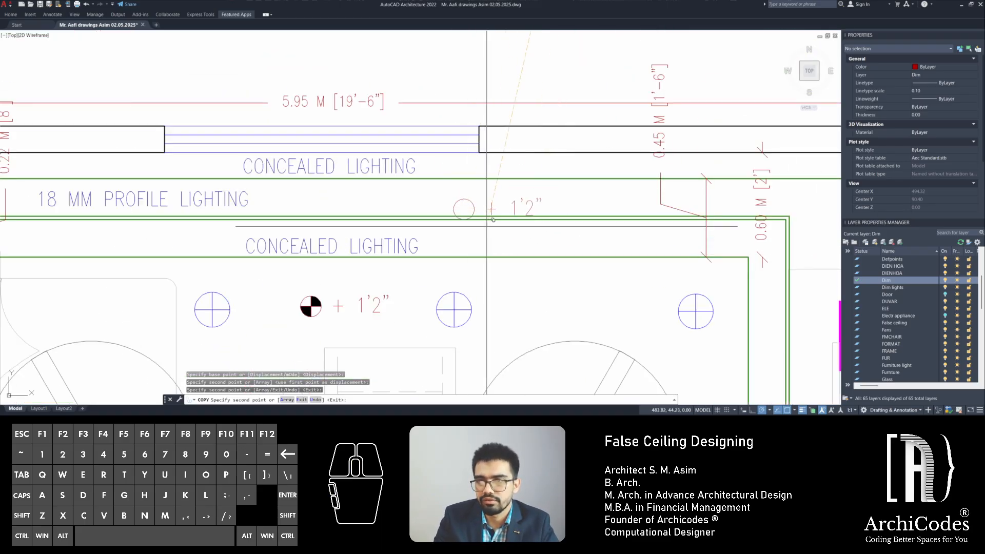
click(488, 221)
middle_drag(487, 220, 479, 174)
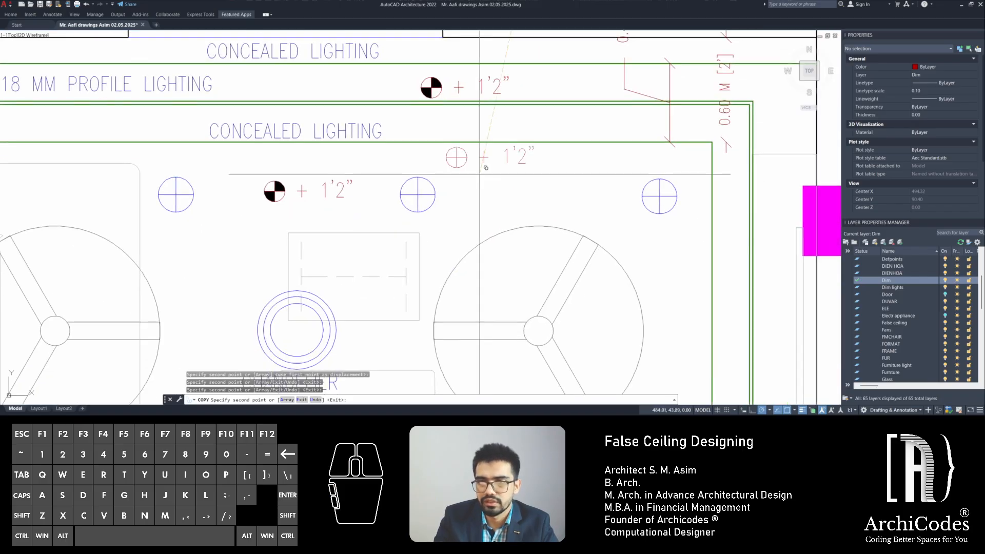
scroll(480, 175, down, 5)
key(Escape)
key(Escape)
Delete the + 1'2" level marker inside the bedroom's inner ceiling, above the chandelier
click(381, 189)
click(395, 189)
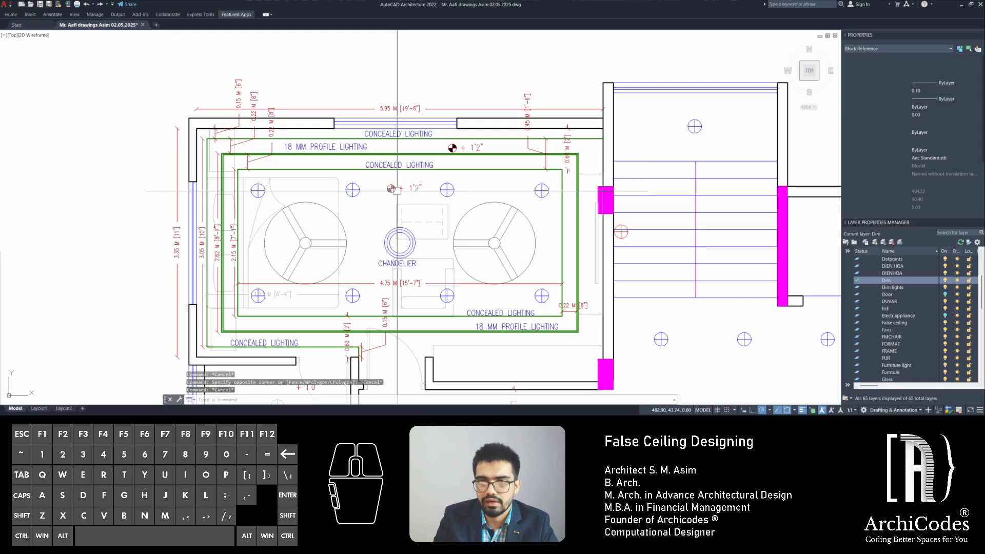
middle_drag(395, 189, 414, 187)
key(Delete)
key(Escape)
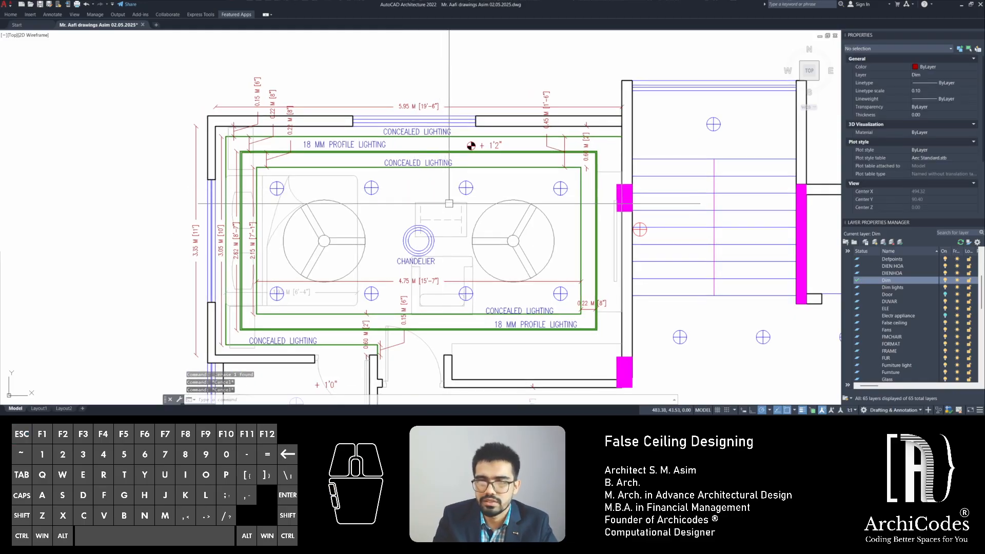
key(Escape)
Copy the + 10" level marker from the first floor's hatched cove light strip into the second floor bedroom's inner ceiling
scroll(462, 201, down, 5)
scroll(490, 262, up, 4)
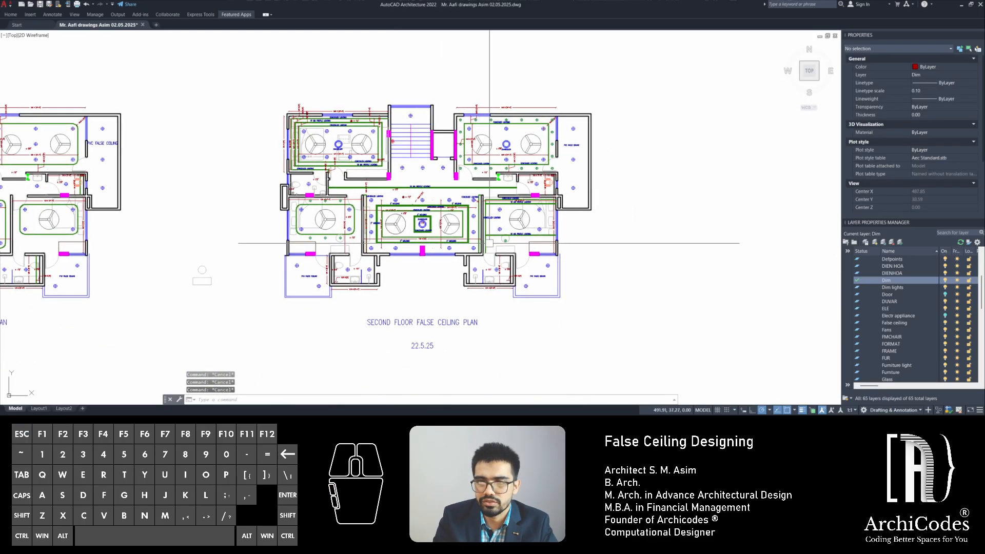
middle_drag(348, 233, 433, 337)
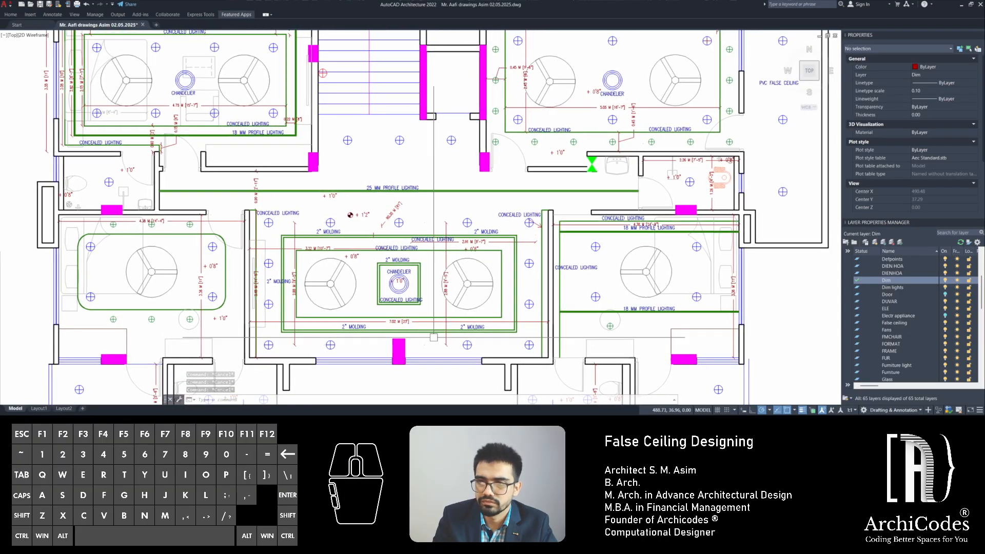
scroll(498, 243, down, 10)
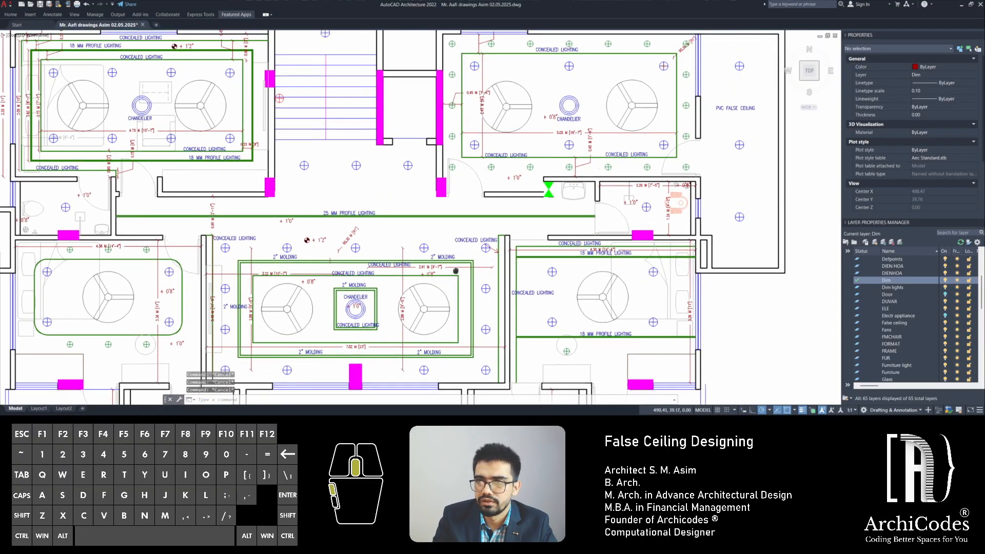
scroll(440, 196, up, 10)
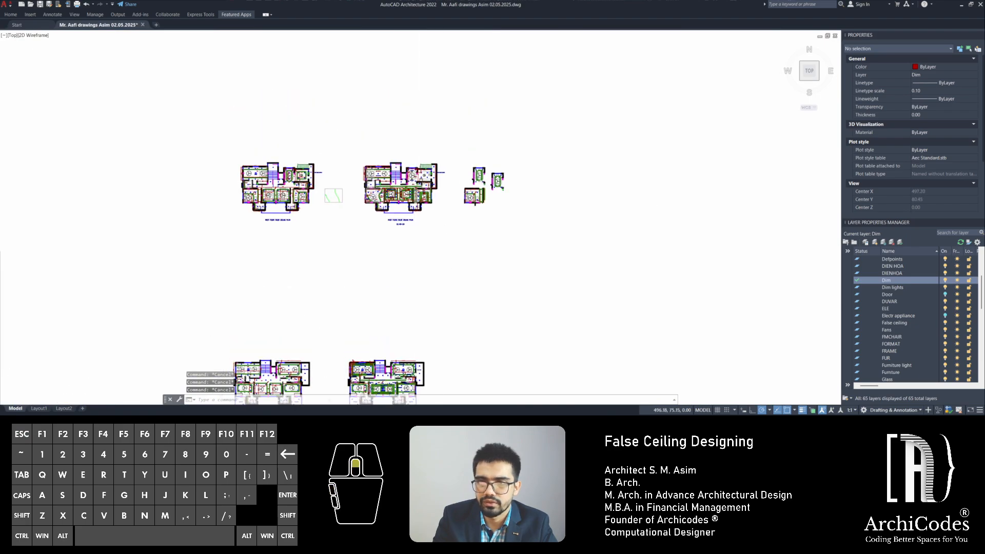
scroll(411, 222, up, 2)
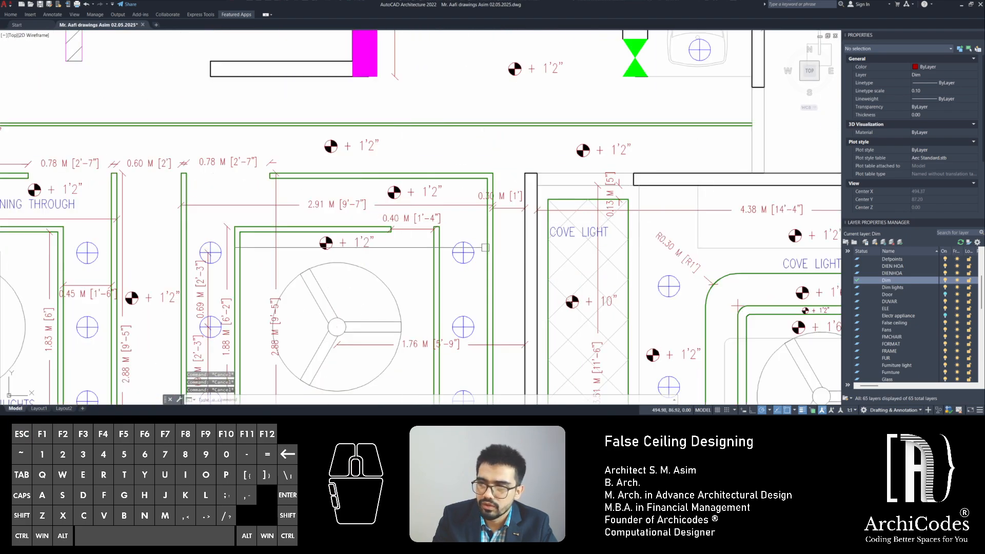
scroll(485, 247, down, 2)
middle_drag(554, 253, 432, 202)
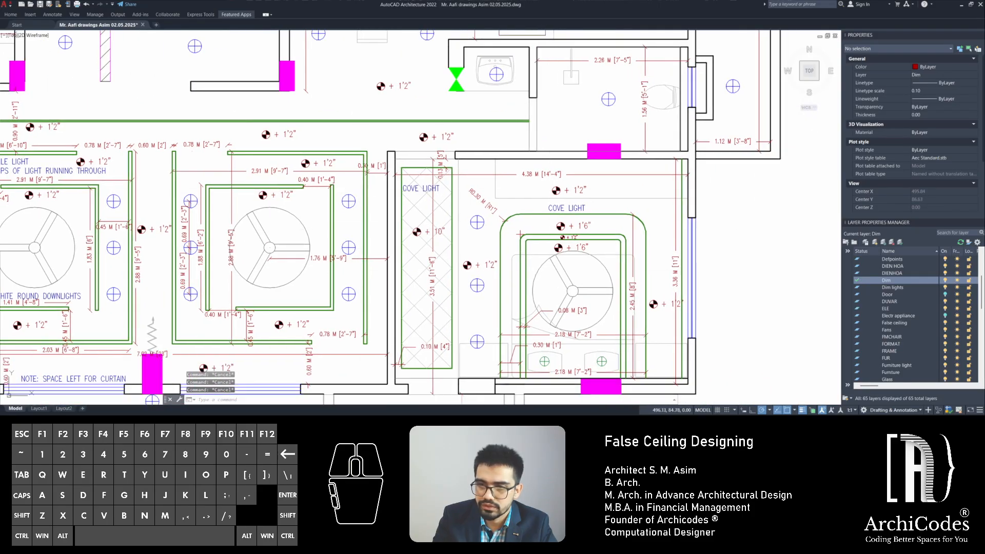
scroll(422, 228, up, 2)
click(417, 232)
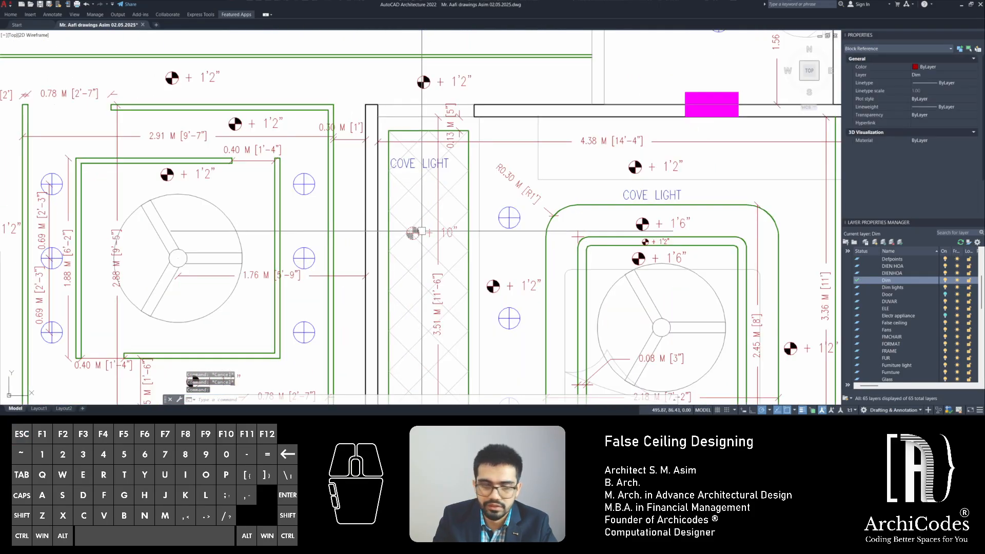
text(c)
key(Return)
scroll(564, 224, down, 10)
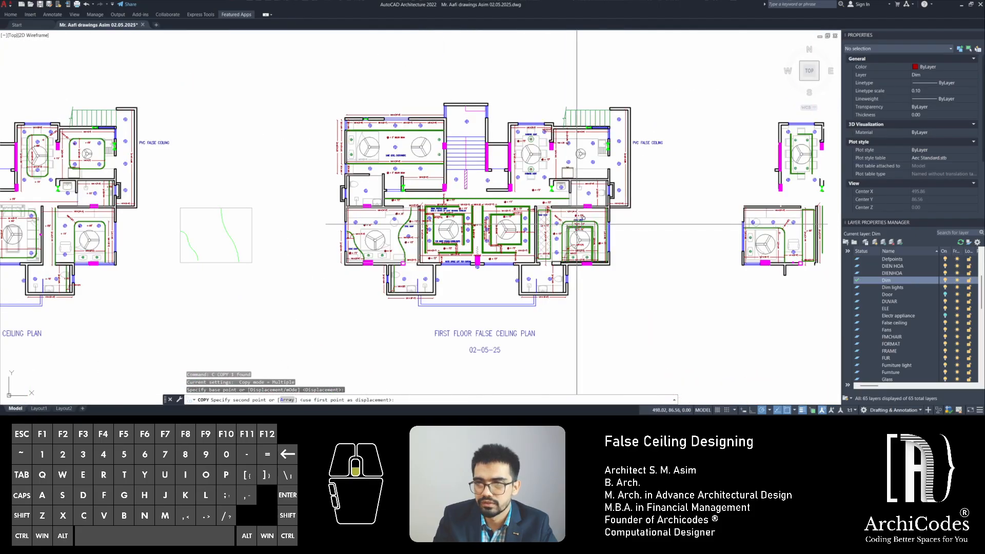
scroll(563, 259, up, 5)
scroll(562, 259, up, 8)
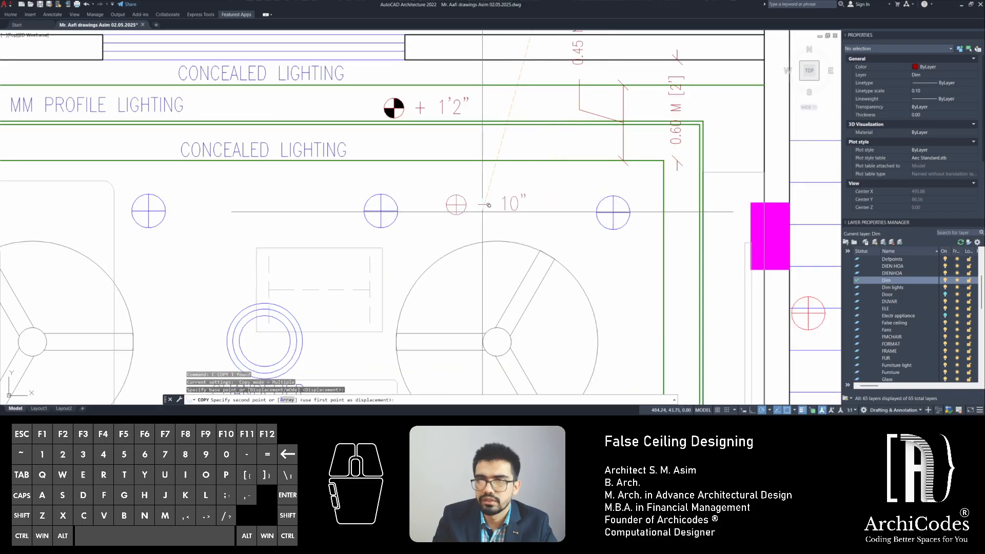
scroll(482, 92, up, 2)
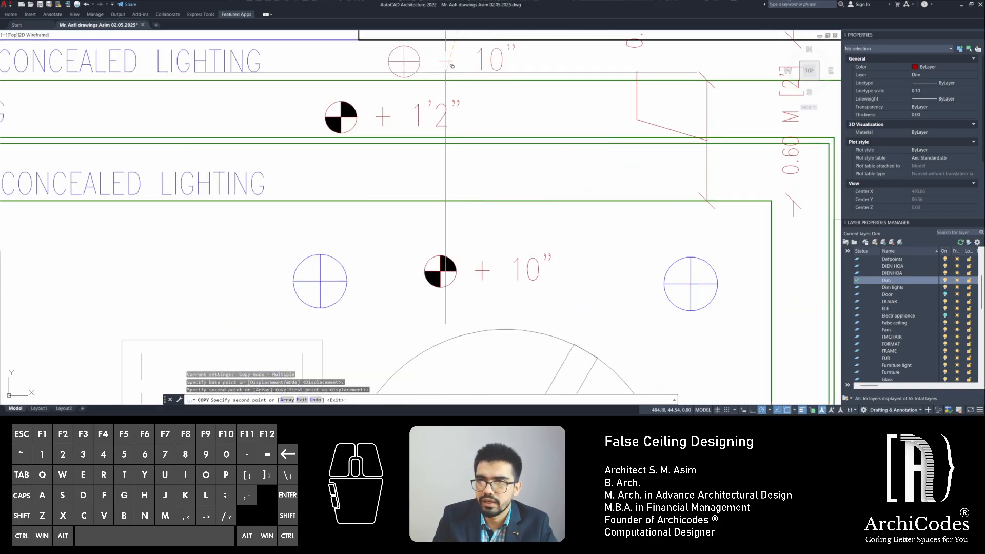
Place further + 10" markers in the bedroom's outer concealed lighting strip, along the window wall and along the bathroom wall
click(452, 66)
scroll(452, 65, down, 4)
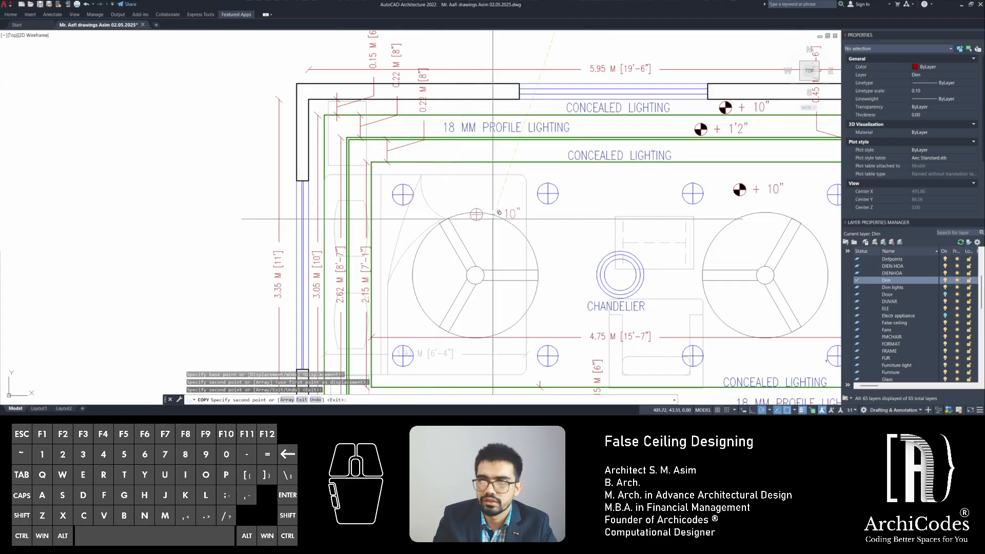
scroll(500, 219, down, 1)
mouse_move(517, 222)
middle_down()
mouse_move(416, 170)
mouse_move(444, 122)
middle_up()
scroll(414, 280, up, 1)
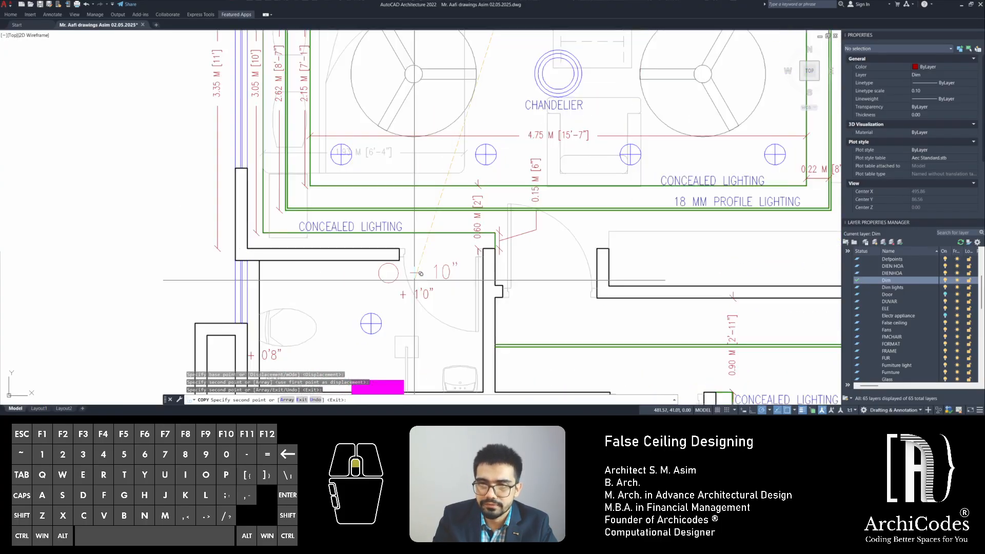
scroll(415, 280, up, 1)
click(293, 225)
key(Escape)
key(Escape)
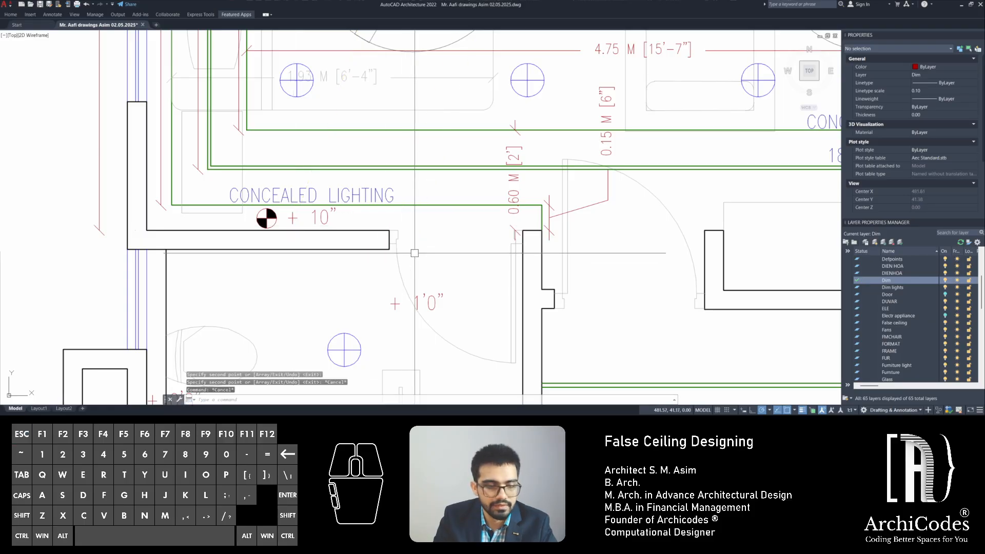
Draw a line across the bathroom door opening, joining the bedroom-side corners of the two wall ends
text(l)
key(space)
click(389, 231)
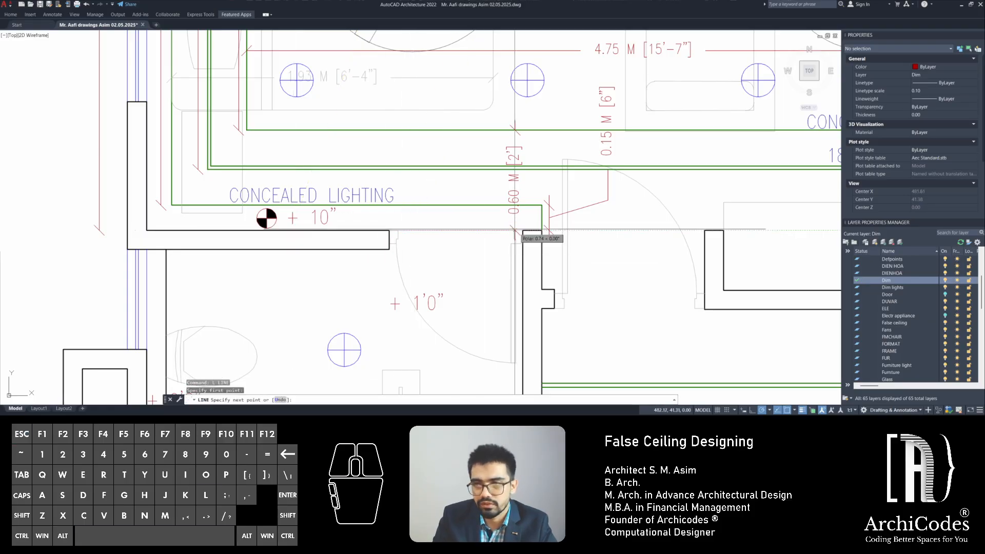
click(523, 231)
key(space)
key(Escape)
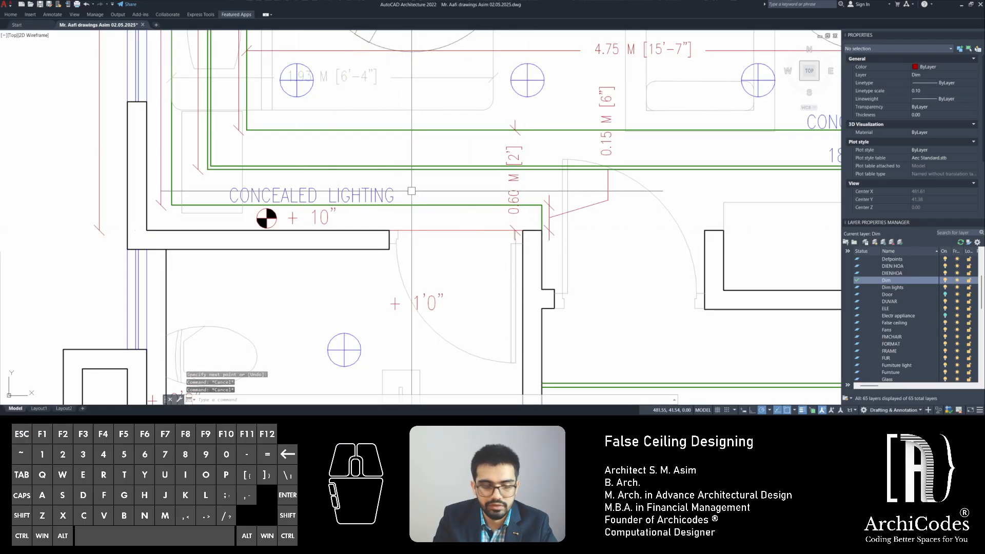
Match the new door opening line's properties to the bathroom door
middle_drag(411, 191, 387, 174)
text(mn)
key(space)
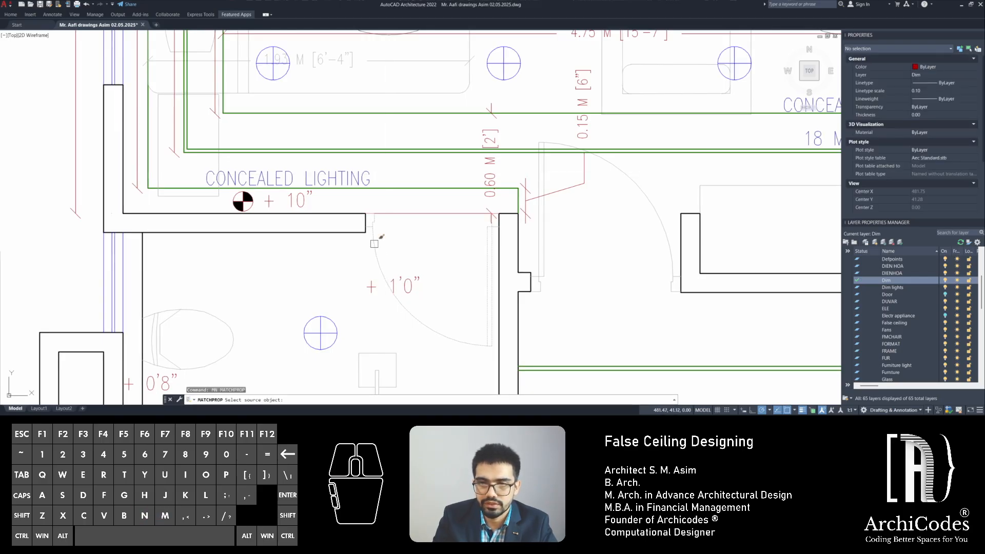
click(374, 243)
key(Escape)
key(Escape)
Delete the + 1'0" level text inside the bathroom beside the door swing
click(407, 286)
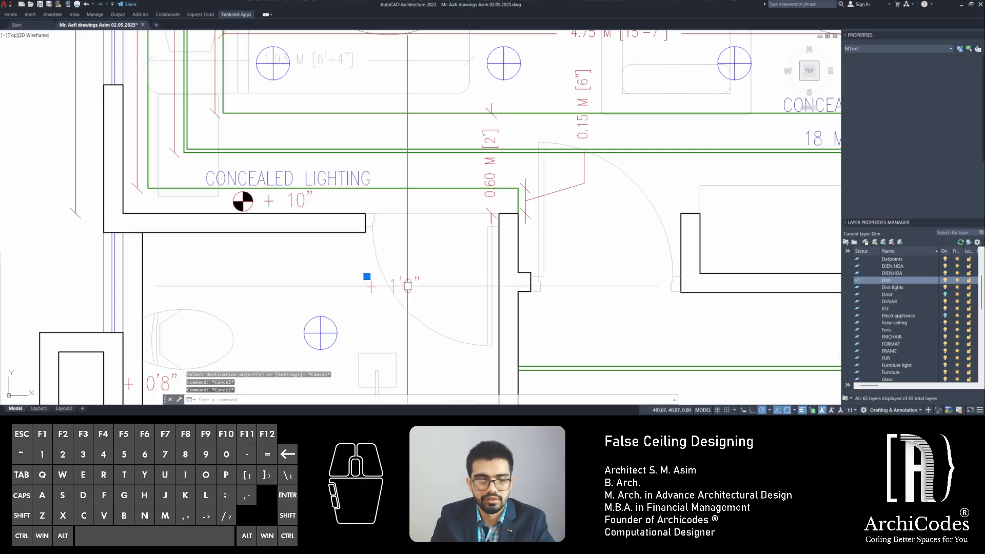
scroll(487, 237, down, 4)
key(Escape)
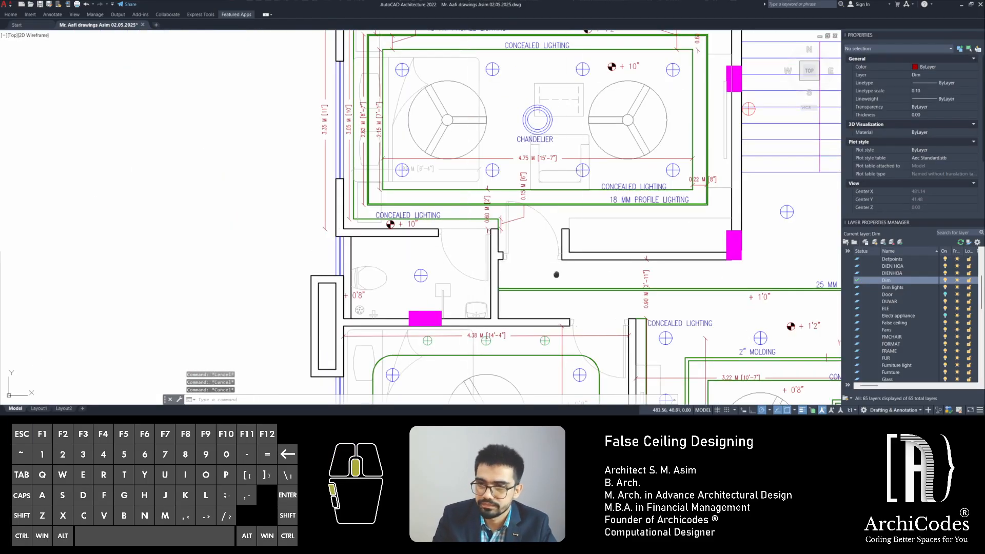
Copy the + 10" marker to three more spots in the bedroom's inner ceiling: beside the chandelier and near each fan's bathroom-side edge
middle_drag(556, 275, 468, 321)
scroll(469, 321, up, 2)
middle_drag(450, 205, 371, 283)
click(562, 112)
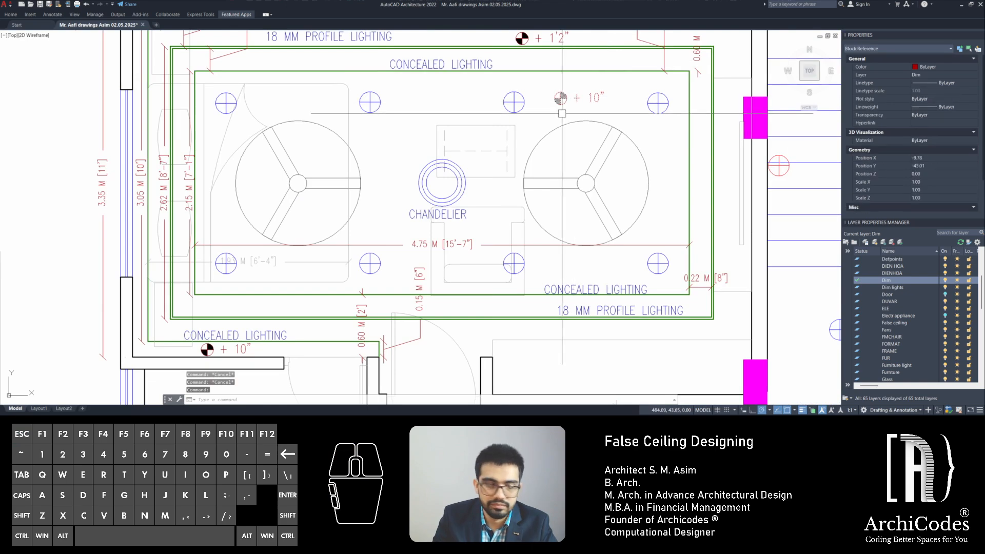
text(c)
key(space)
click(561, 98)
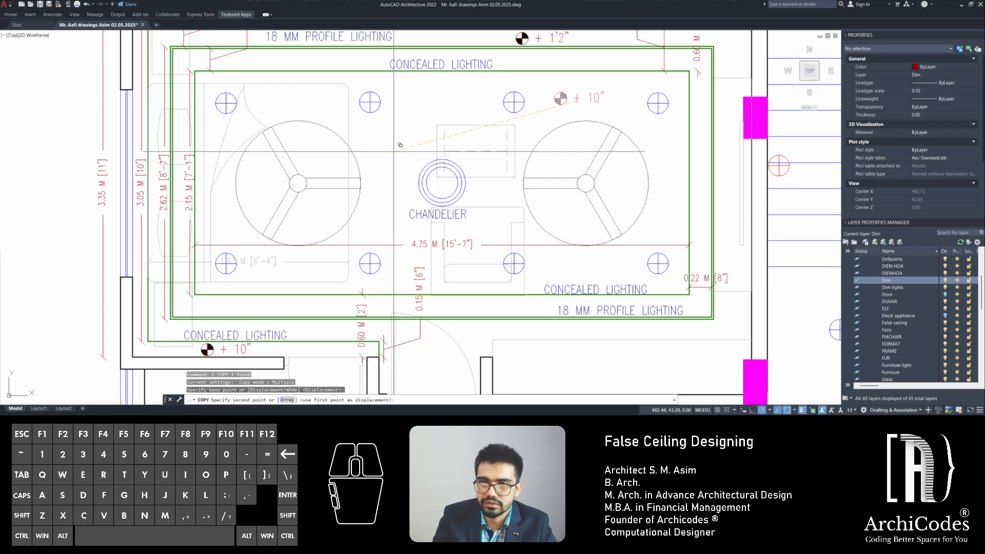
click(377, 148)
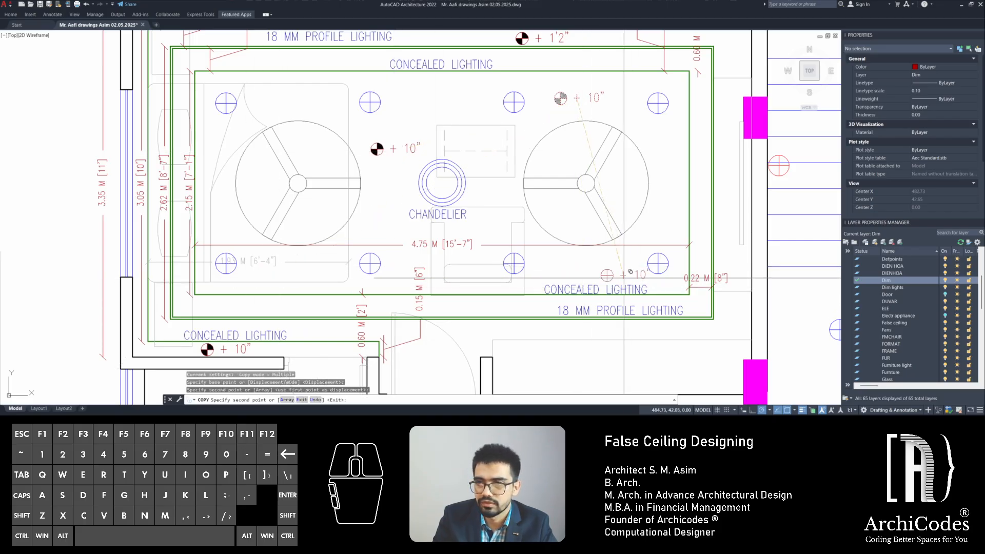
click(583, 267)
scroll(258, 163, down, 2)
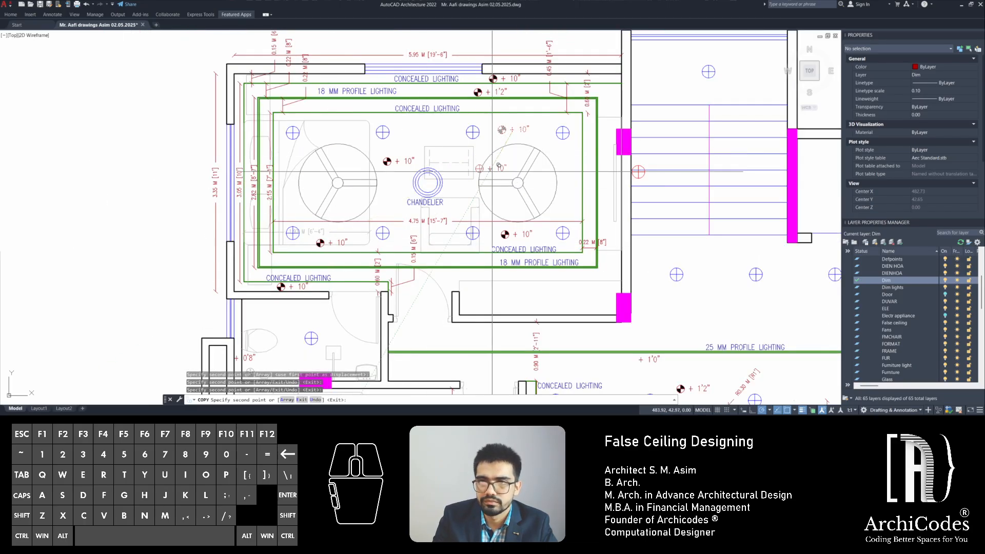
Copy the + 1'2" marker from the bedroom's upper border to the strip beneath the lower 18 MM PROFILE LIGHTING label
key(Escape)
key(Escape)
scroll(484, 80, up, 4)
click(481, 94)
text(c)
key(space)
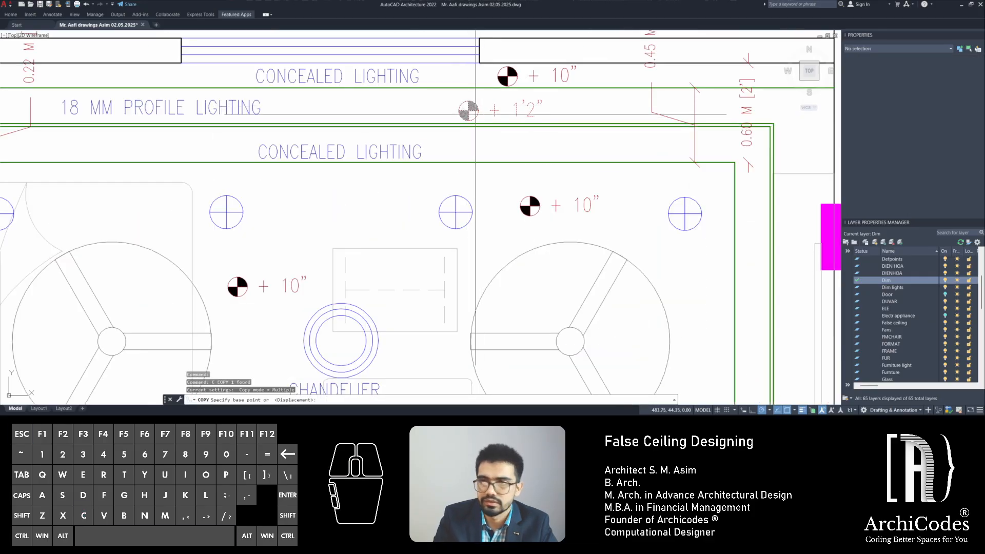
scroll(477, 117, down, 4)
click(472, 114)
middle_drag(616, 215, 504, 135)
scroll(429, 229, up, 4)
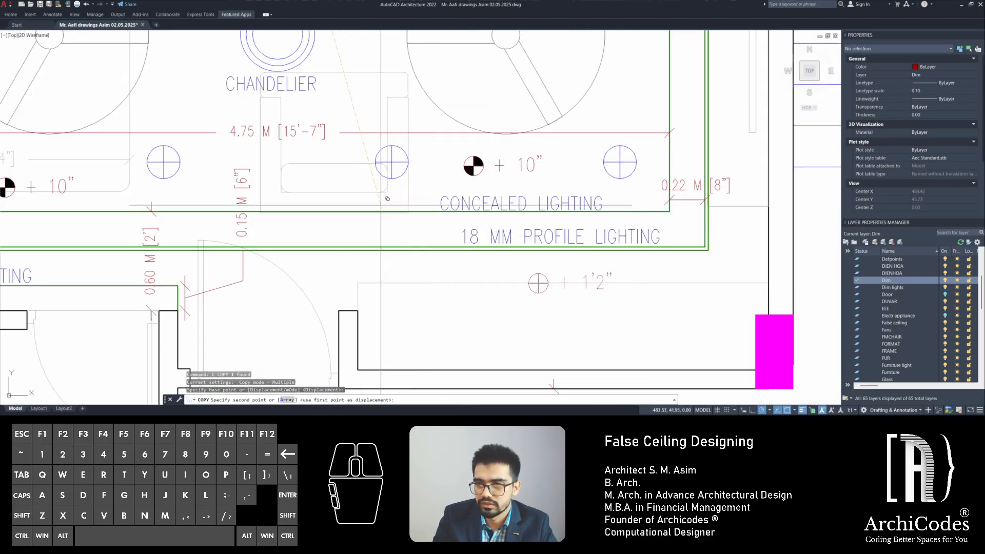
click(324, 191)
Place further + 1'2" marker copies at the bedroom door, in the passage outside it, and in the lounge below the 25 MM PROFILE LIGHTING line
scroll(307, 195, down, 2)
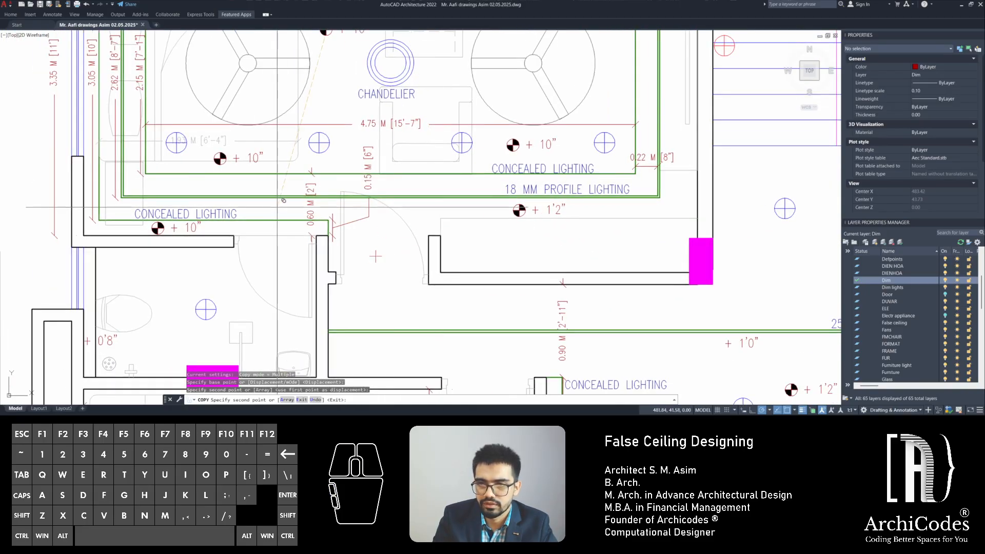
click(262, 220)
middle_drag(354, 268, 366, 194)
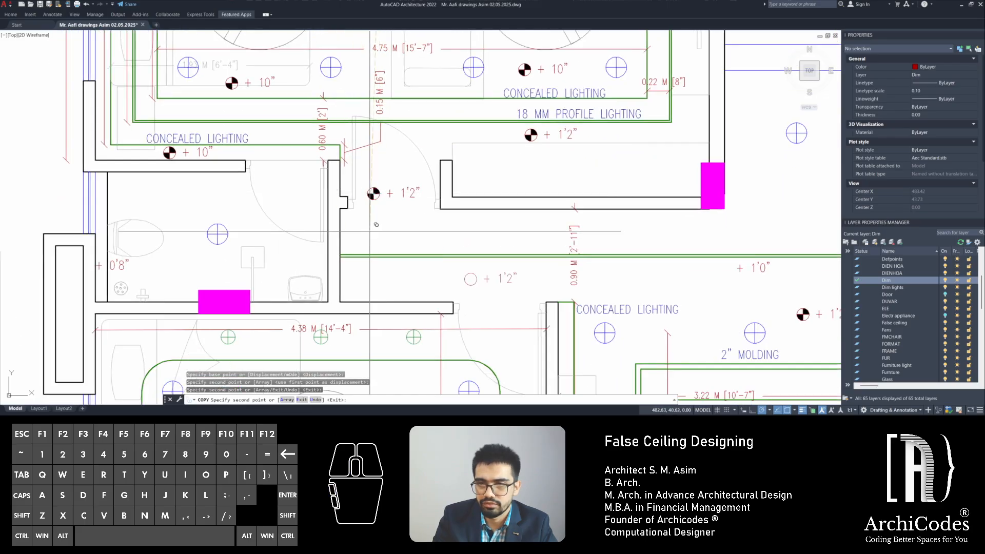
middle_drag(559, 231, 288, 212)
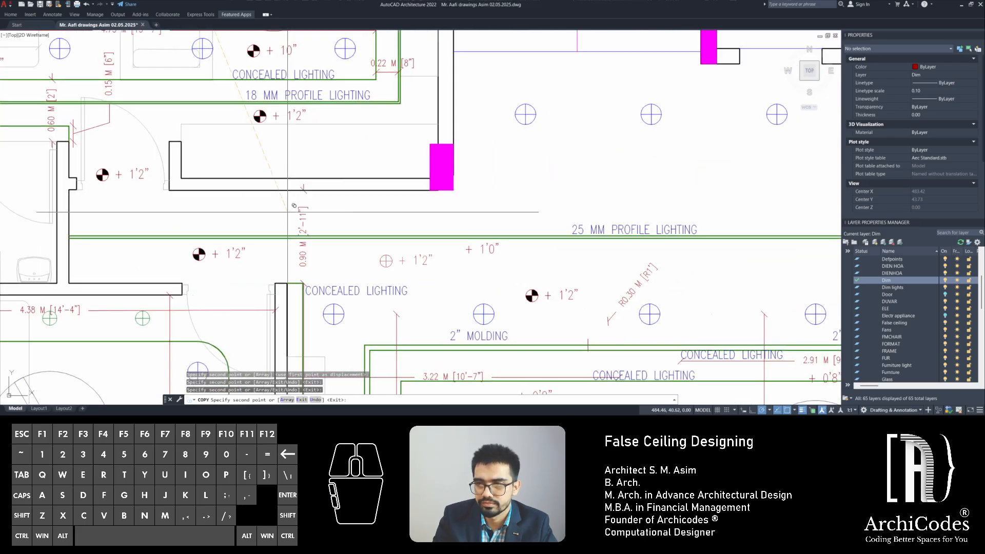
click(458, 209)
key(Escape)
Delete the + 1'0" text below the 25 MM PROFILE LIGHTING line and the + 0'8" text above the lounge's left fan
click(468, 250)
middle_drag(468, 249, 364, 212)
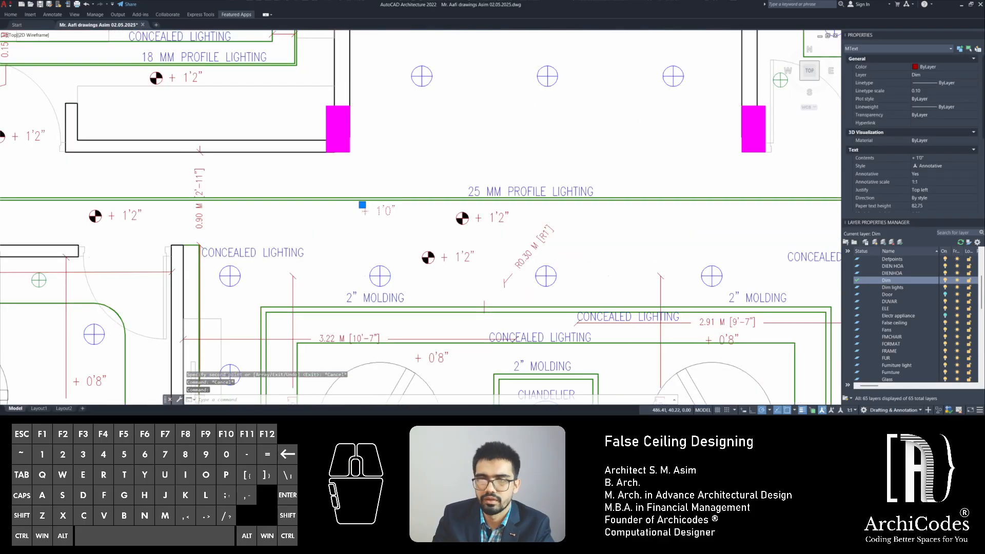
key(Delete)
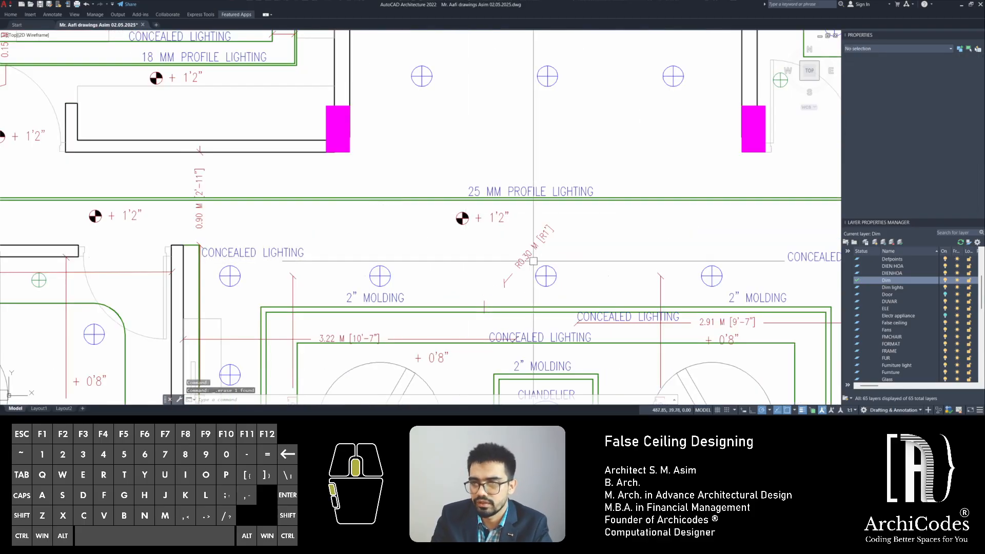
middle_drag(533, 261, 326, 103)
scroll(471, 216, down, 3)
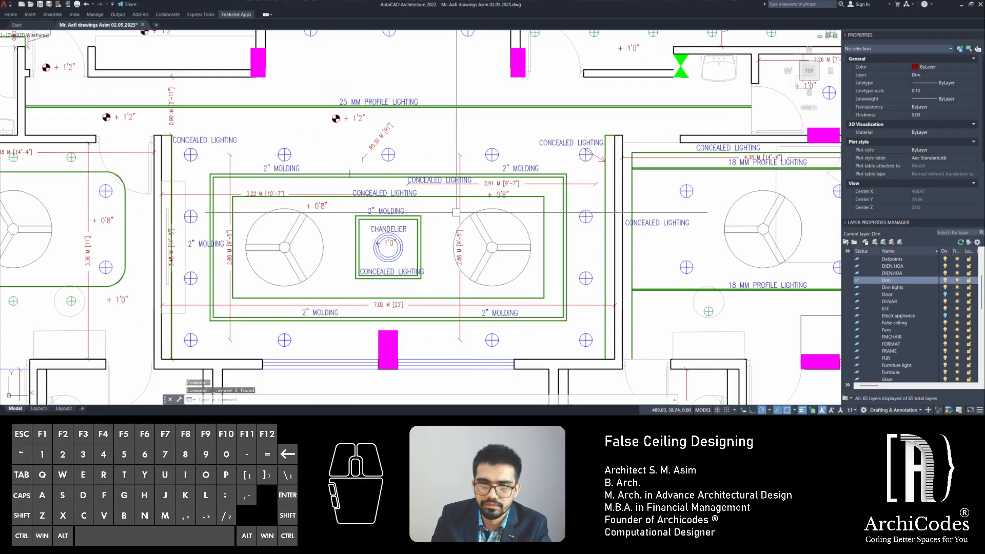
middle_drag(321, 207, 349, 203)
click(349, 204)
key(Delete)
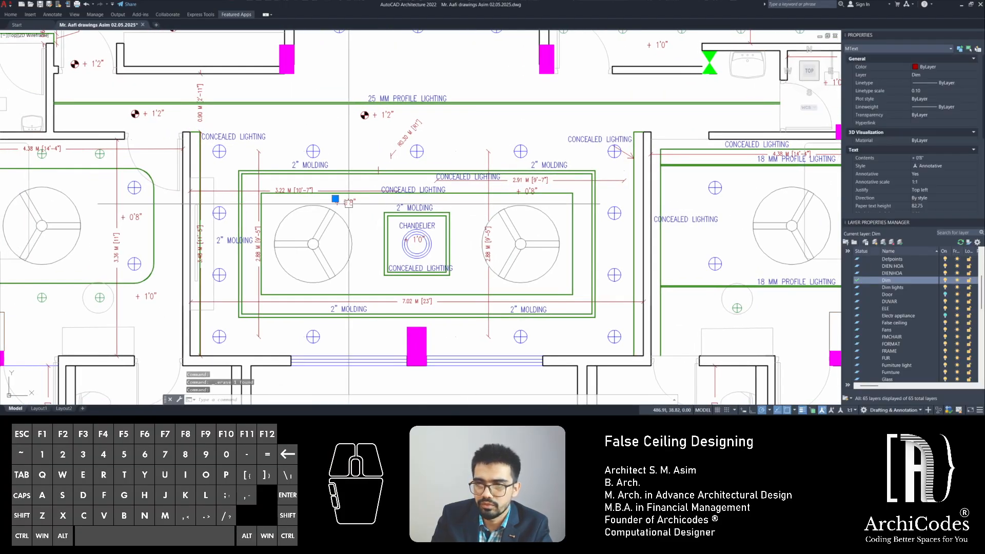
Delete the + 1'0" and + 0'8" level texts in the bathroom below the right-hand bedroom
mouse_move(643, 239)
middle_down()
mouse_move(386, 236)
mouse_move(407, 220)
middle_up()
scroll(462, 215, down, 3)
scroll(622, 167, up, 5)
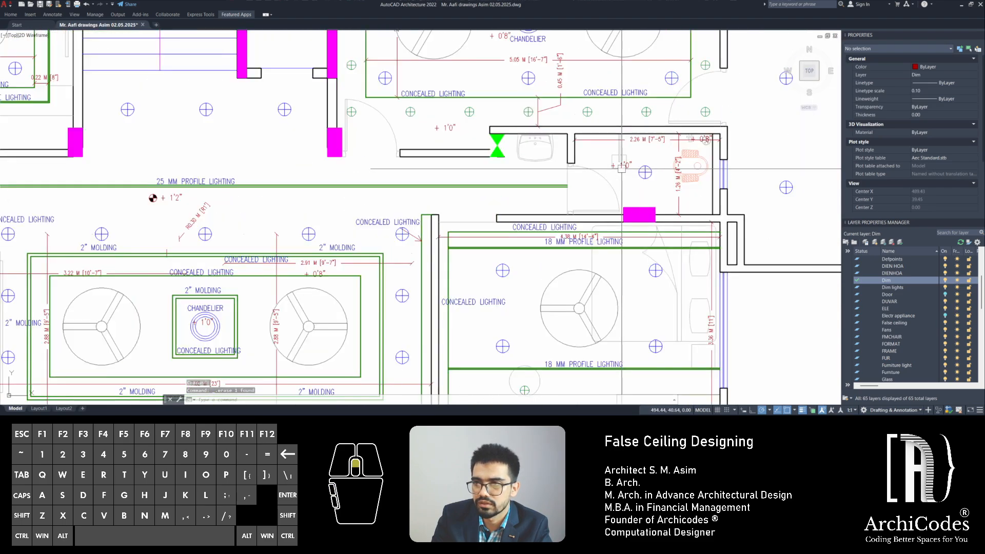
click(622, 165)
key(Delete)
scroll(610, 165, down, 2)
scroll(680, 140, up, 6)
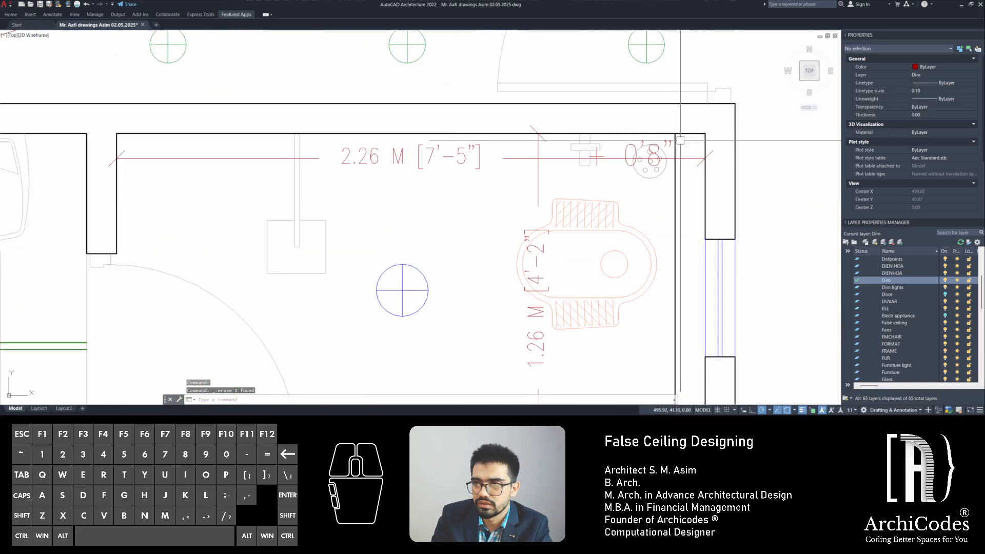
scroll(537, 241, down, 4)
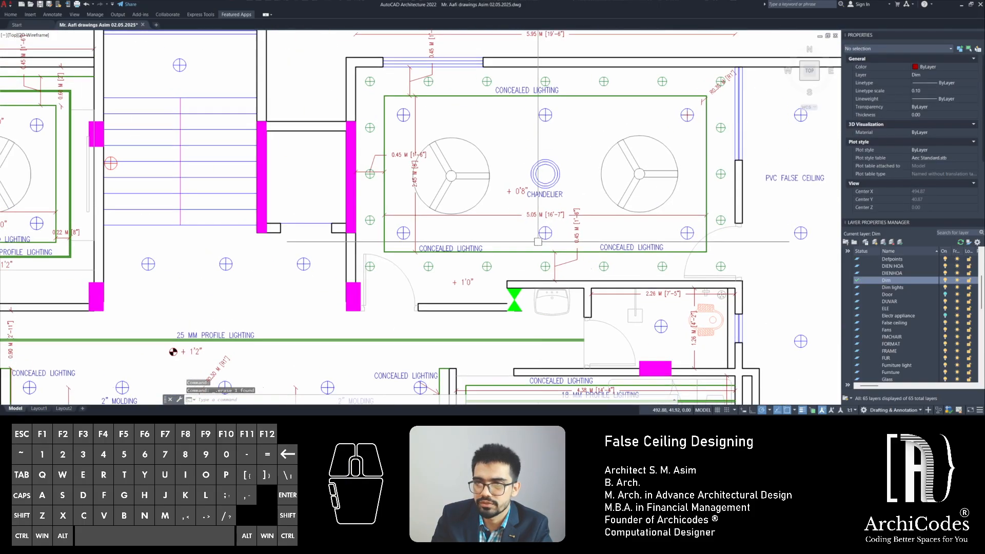
Delete the + 0'8" text beside the right-hand bedroom's chandelier and the radius dimension at its inner ceiling's upper right corner
click(518, 192)
key(Delete)
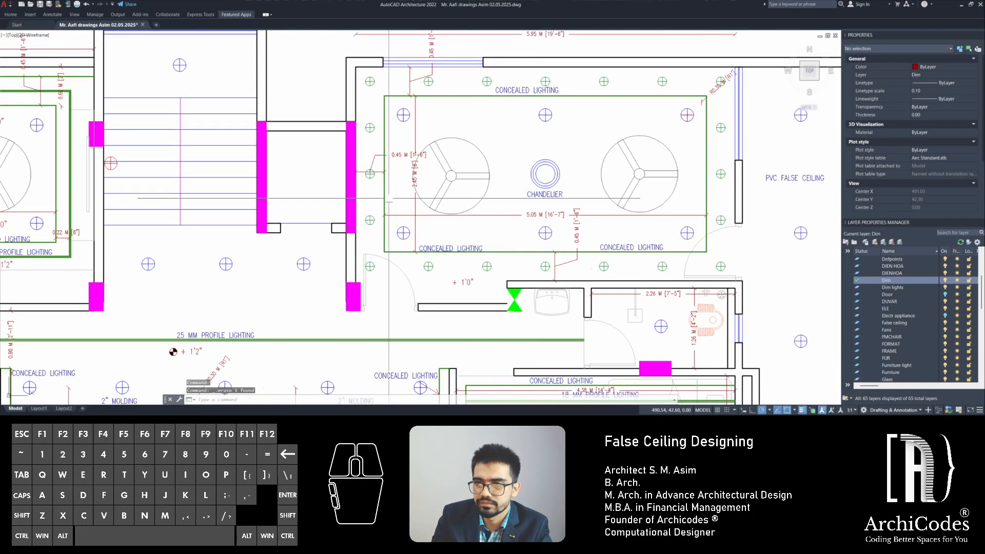
middle_drag(379, 199, 429, 200)
scroll(672, 130, up, 5)
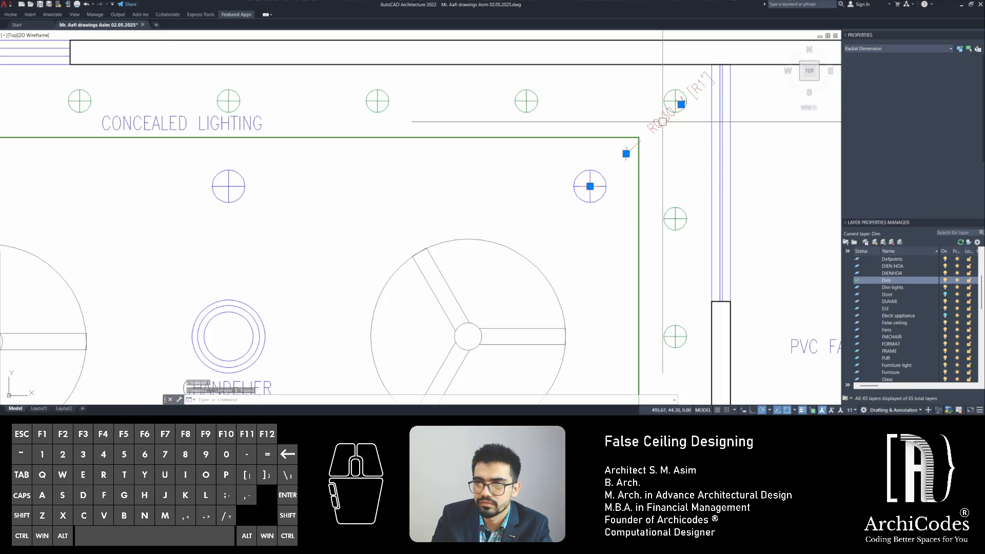
key(Delete)
scroll(451, 175, down, 5)
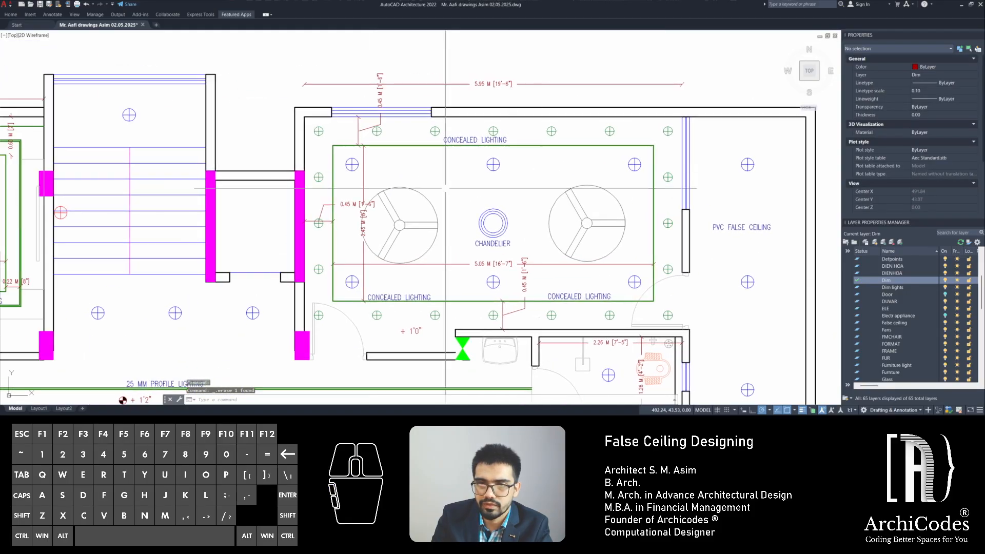
Move the 0.45 M [1'-6"] dimension on the right-hand bedroom's left border slightly up, clear of the small light
scroll(345, 212, up, 4)
click(333, 190)
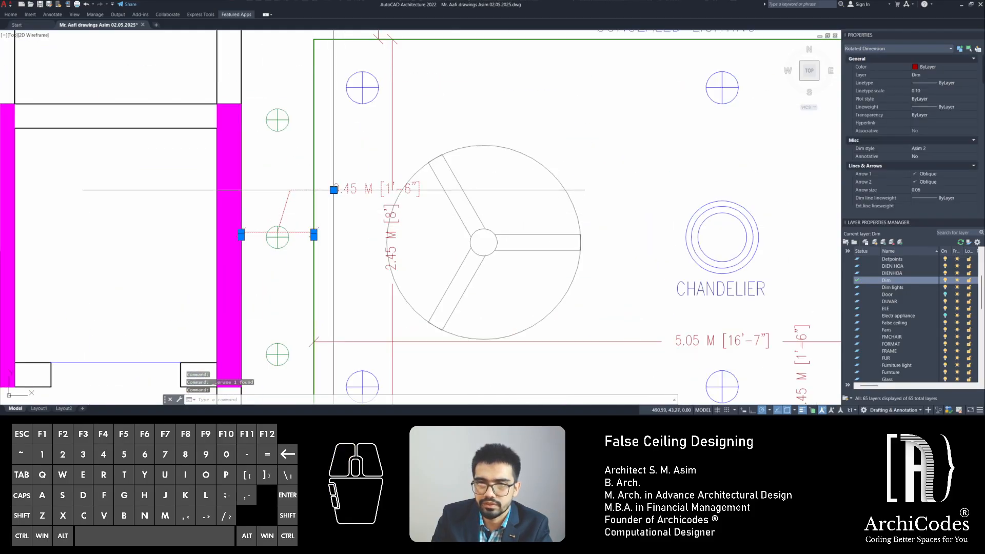
click(313, 207)
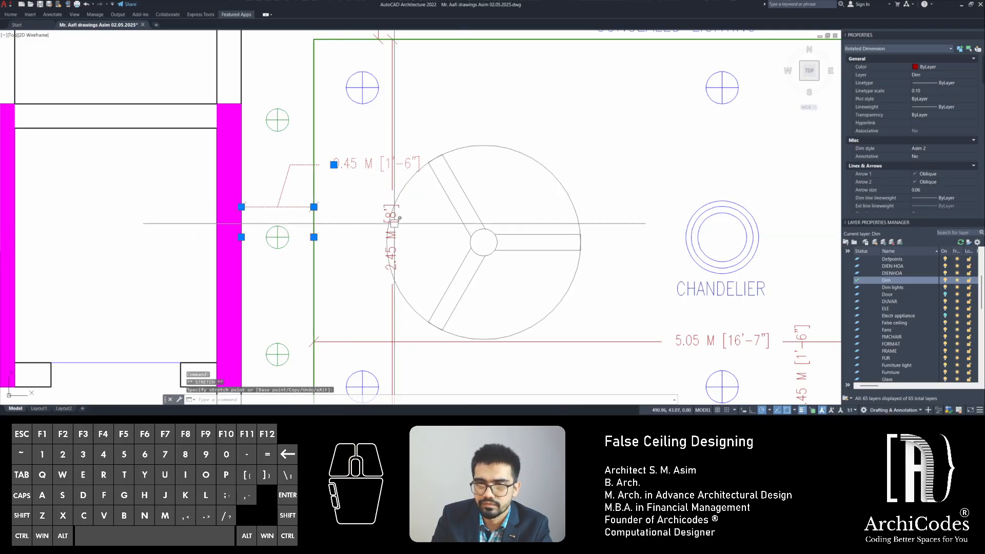
scroll(394, 223, down, 5)
key(Escape)
key(Escape)
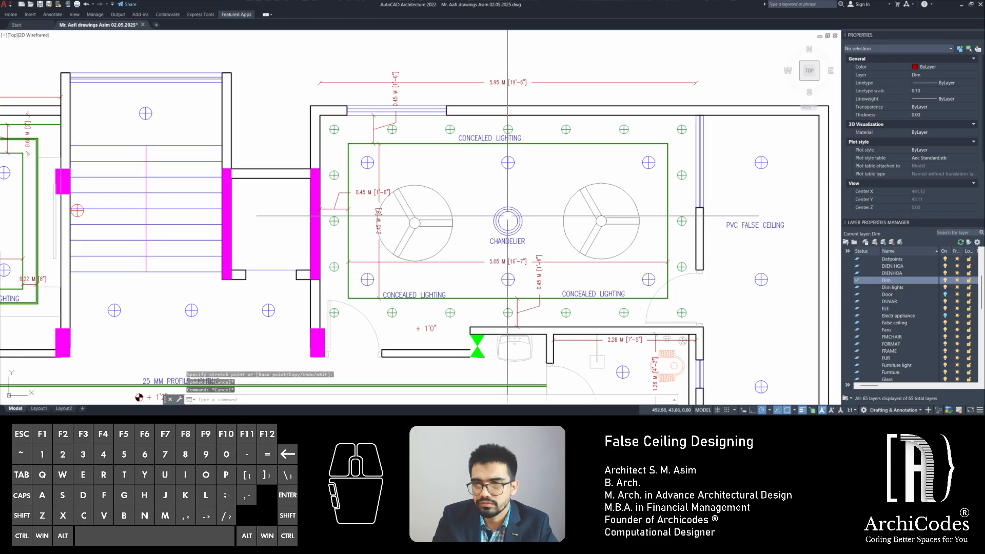
Review the left-hand bedroom's ceiling level markers for areas that still lack one
scroll(401, 253, down, 1)
middle_drag(401, 253, 706, 241)
scroll(706, 241, down, 1)
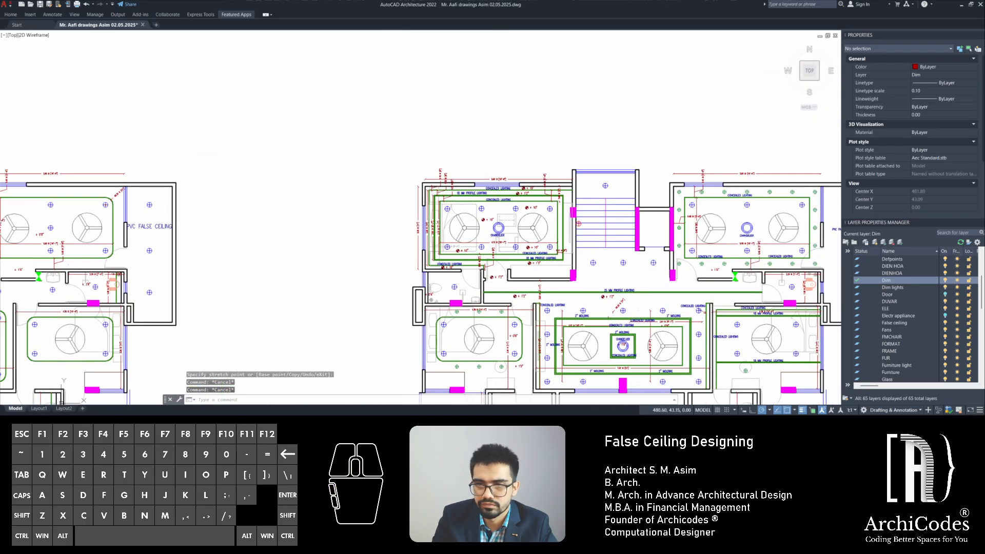
scroll(441, 229, up, 1)
key(Escape)
middle_drag(514, 239, 428, 211)
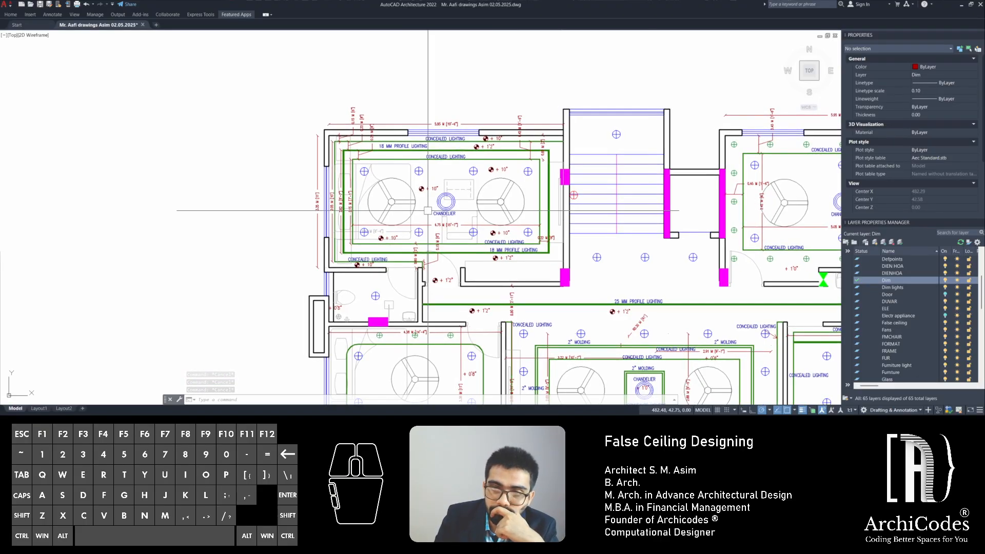
scroll(368, 244, up, 3)
scroll(454, 259, down, 4)
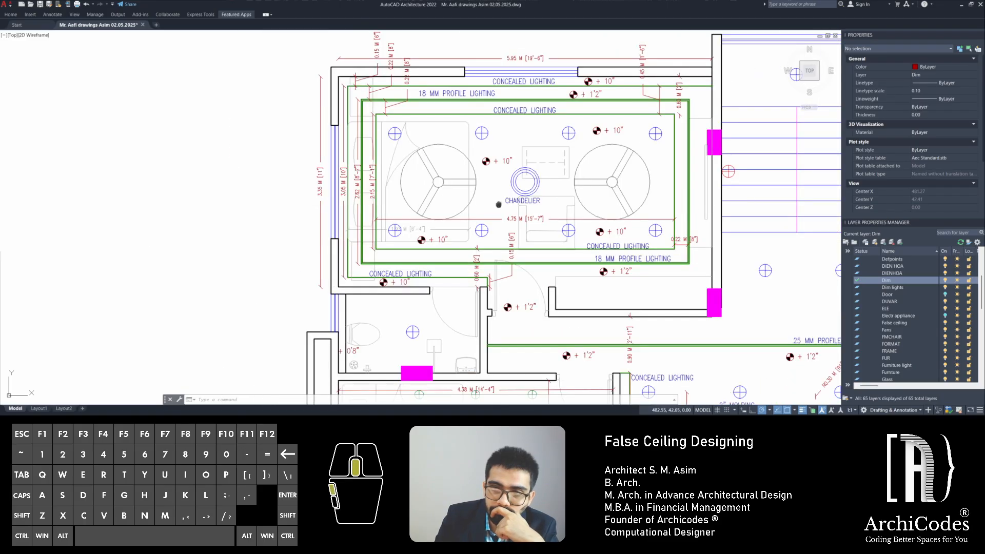
Copy the + 1'2" marker to the left-hand bedroom's lower left corner, between the inner ceiling and the profile lighting line
scroll(563, 152, up, 6)
click(563, 152)
middle_drag(563, 154, 573, 142)
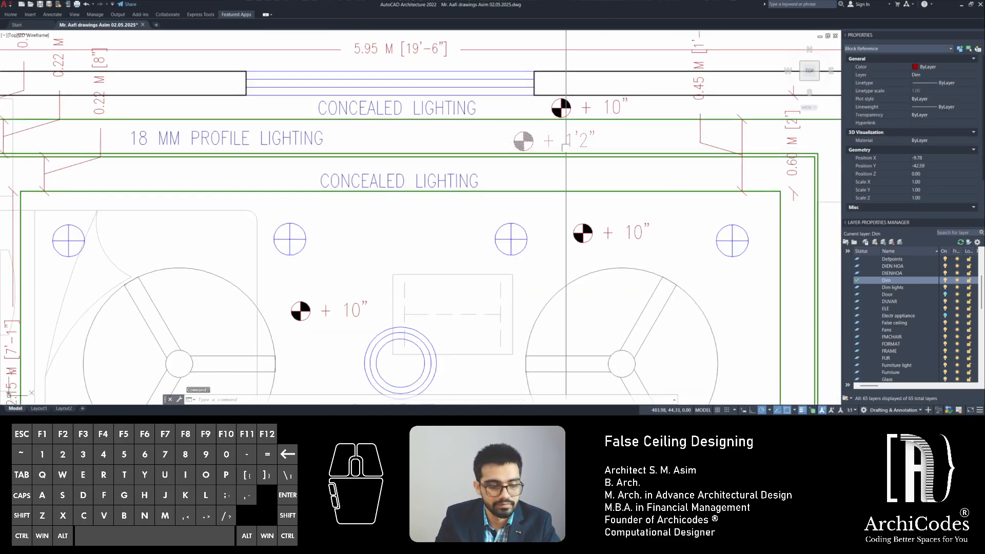
text(c)
key(space)
click(510, 133)
scroll(559, 154, down, 2)
middle_drag(519, 272, 548, 165)
scroll(474, 227, up, 1)
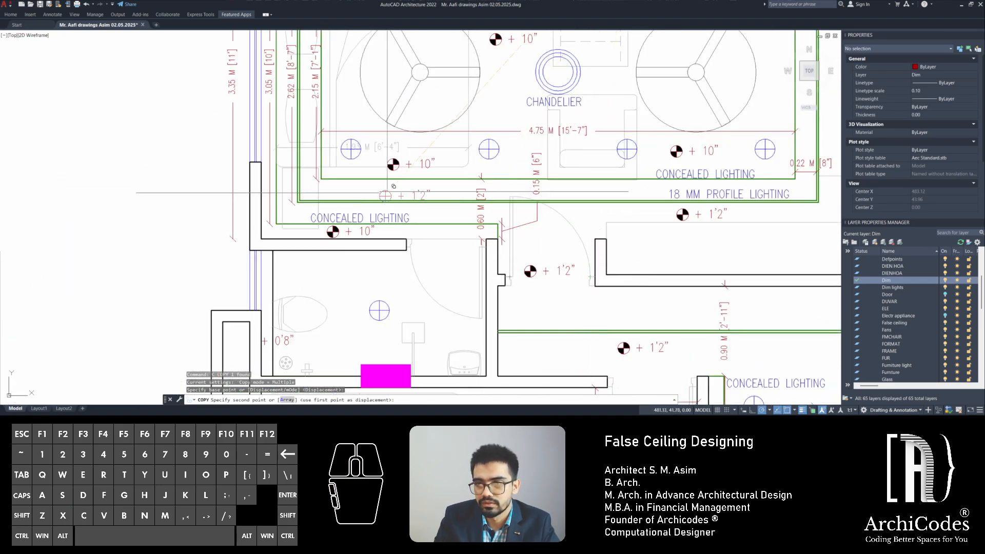
scroll(386, 193, up, 2)
click(348, 191)
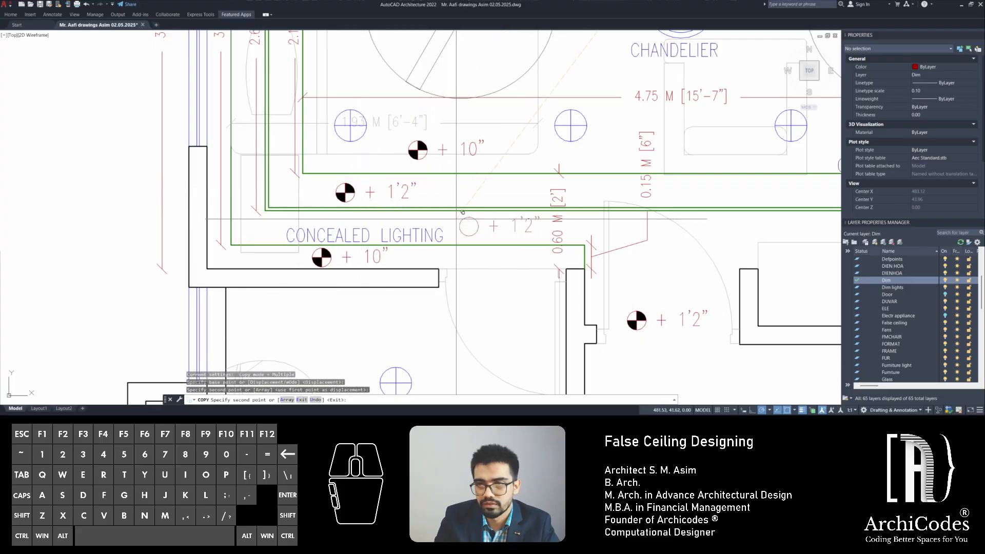
Place two more + 1'2" marker copies, one above the bathroom door and one on the left-hand bedroom's stair-side border
middle_drag(606, 251, 415, 253)
middle_drag(541, 255, 413, 260)
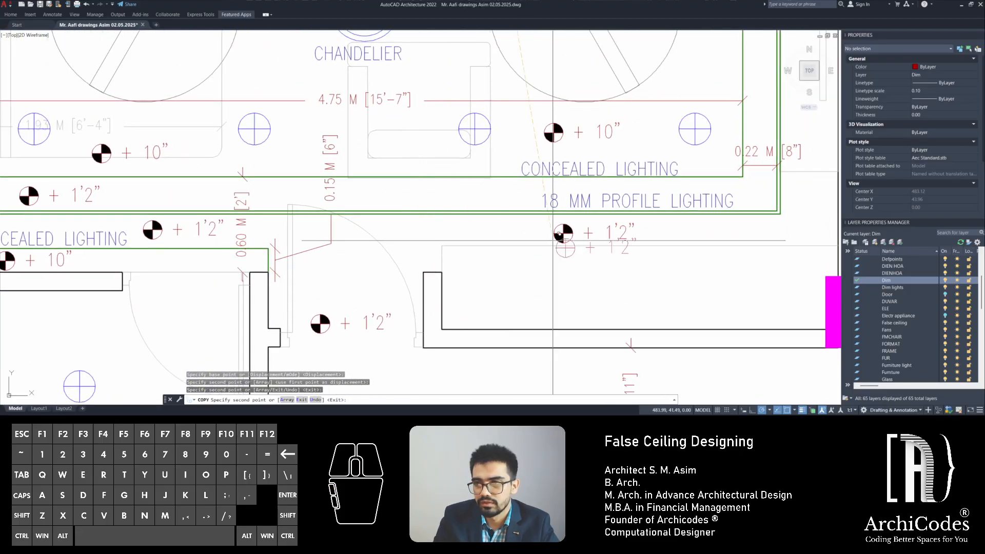
middle_drag(576, 235, 424, 285)
scroll(430, 279, down, 3)
scroll(477, 168, up, 3)
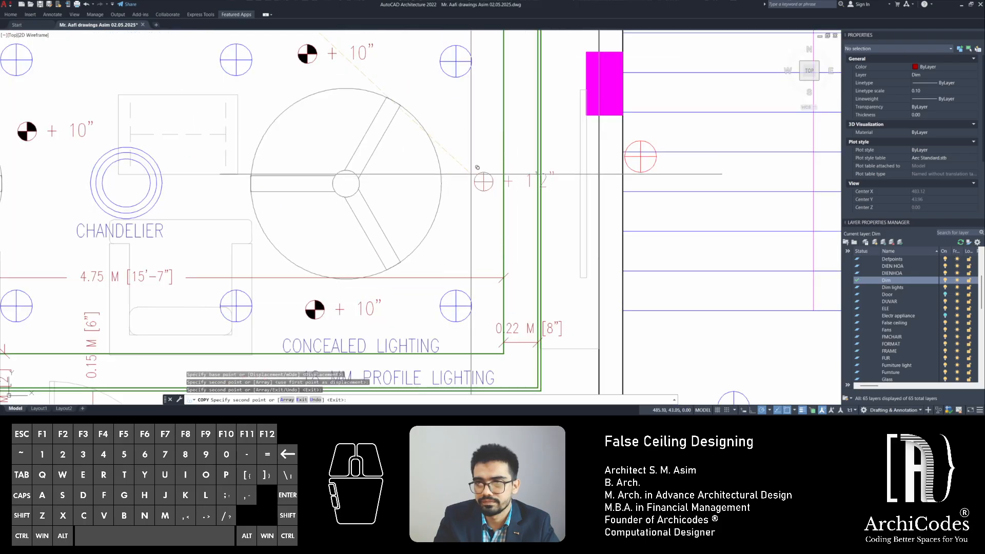
click(520, 176)
scroll(551, 228, down, 2)
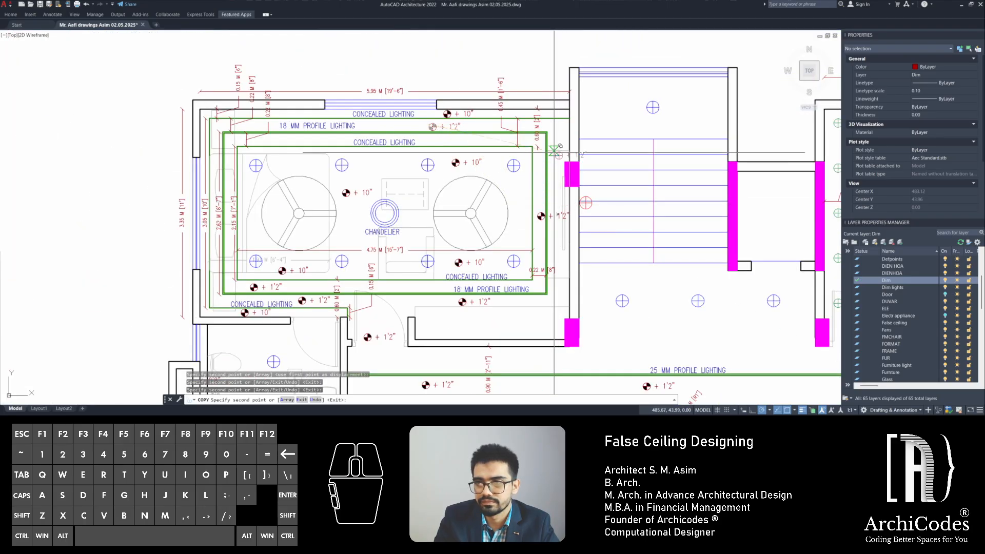
Copy the + 1'2" marker to four spots on the right-hand bedroom's border: entrance door, lower right, upper middle and upper left corner
scroll(467, 160, down, 4)
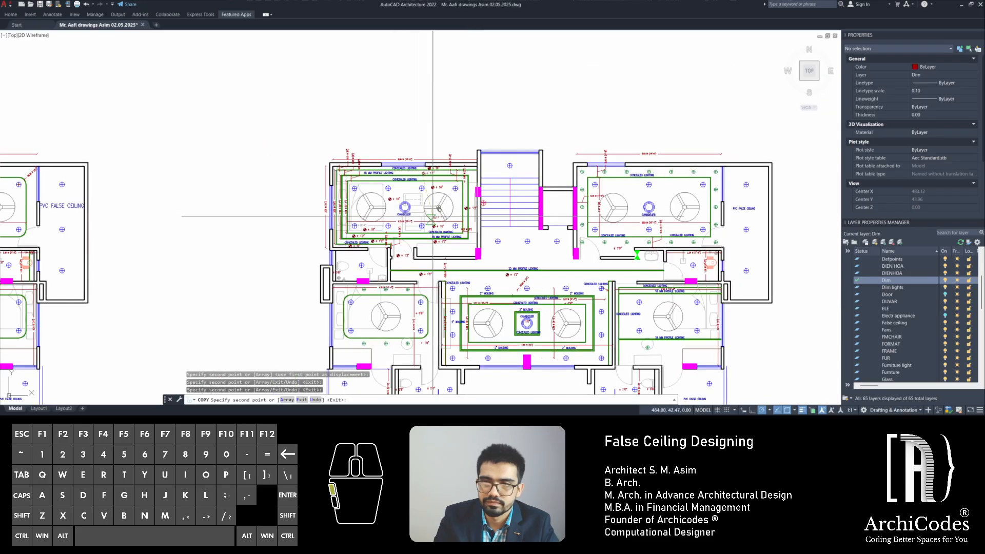
scroll(454, 195, up, 4)
scroll(396, 210, up, 2)
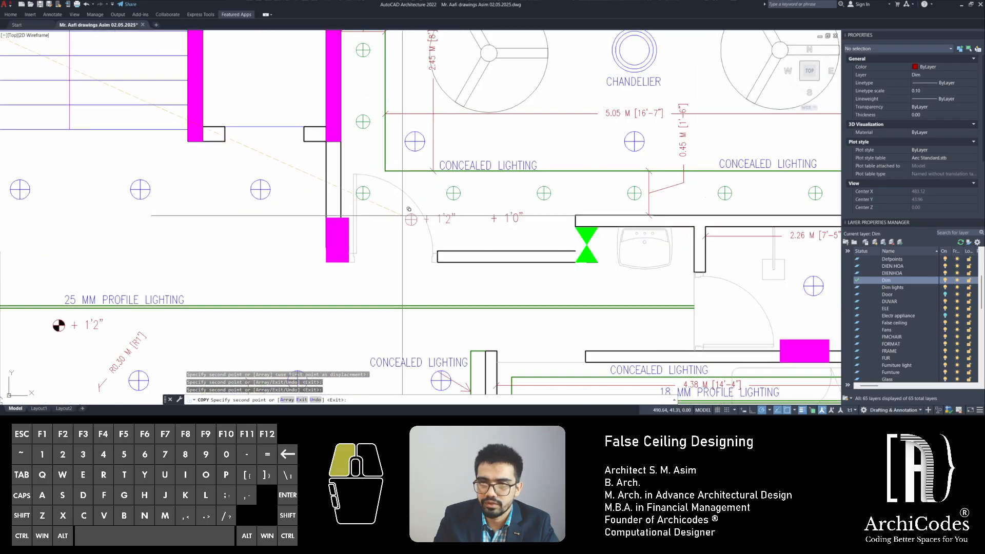
mouse_move(614, 216)
middle_down()
mouse_move(506, 237)
mouse_move(527, 296)
middle_up()
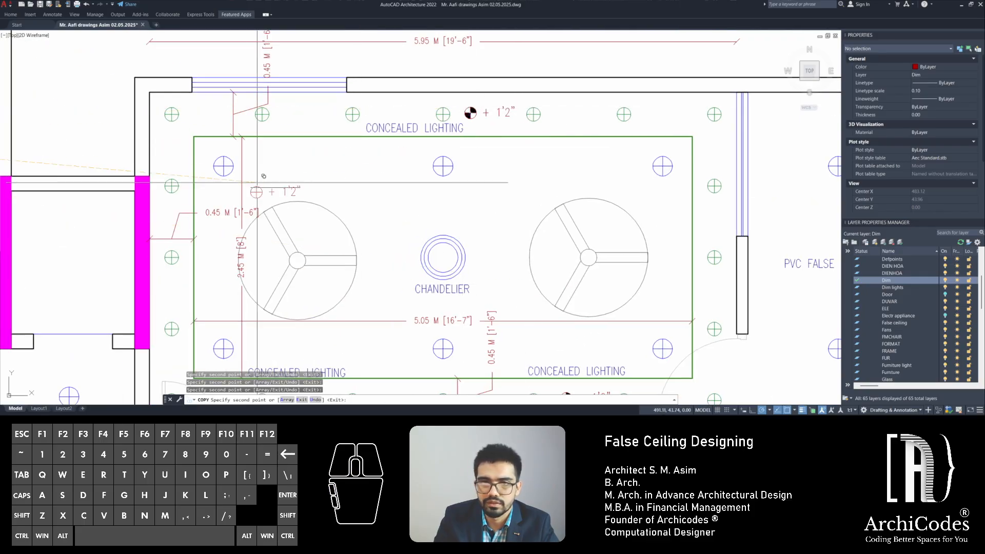
middle_drag(192, 159, 308, 177)
middle_drag(385, 276, 353, 152)
key(Escape)
Delete the + 1'0" text near the right-hand bedroom's entrance door
click(399, 314)
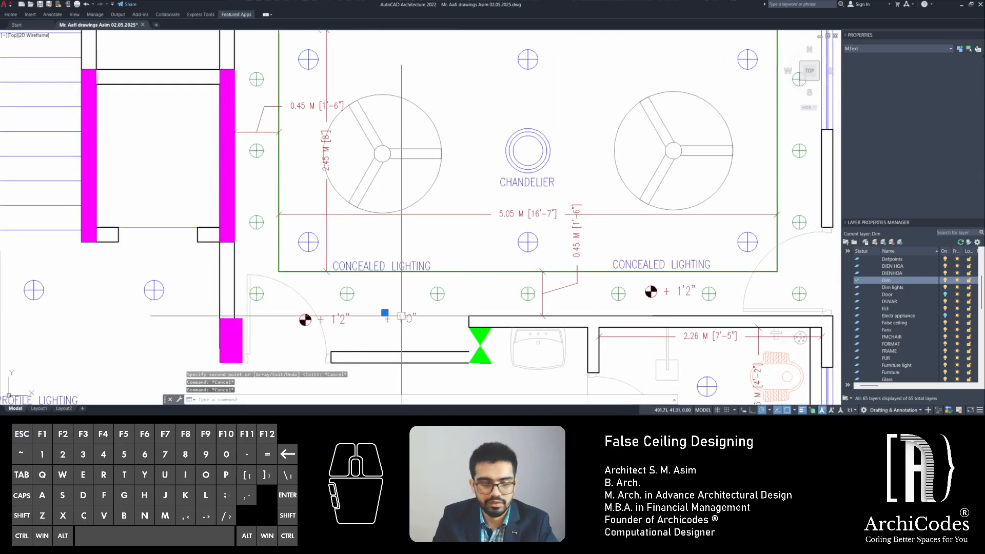
key(Delete)
scroll(585, 214, down, 5)
key(Escape)
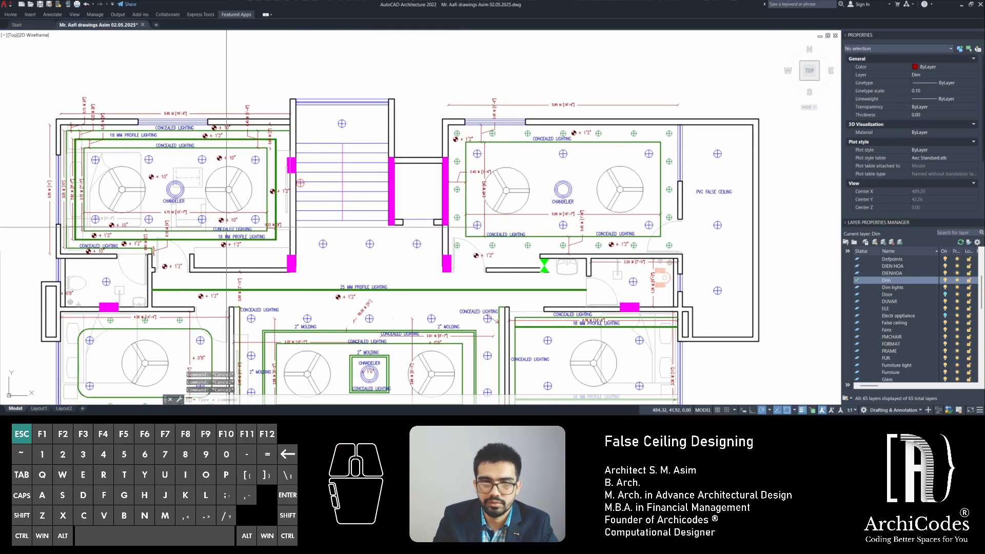
Copy the + 10" marker to three spots in the right-hand bedroom's inner ceiling: above and below the left fan's side and above the right fan
scroll(220, 220, up, 2)
click(219, 218)
text(c)
key(Return)
click(220, 218)
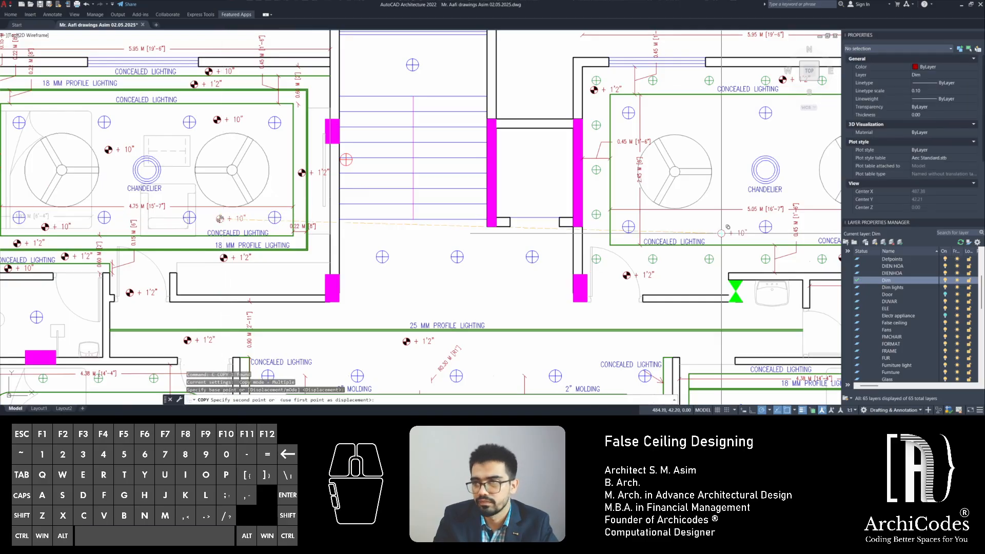
middle_drag(690, 233, 392, 268)
click(420, 169)
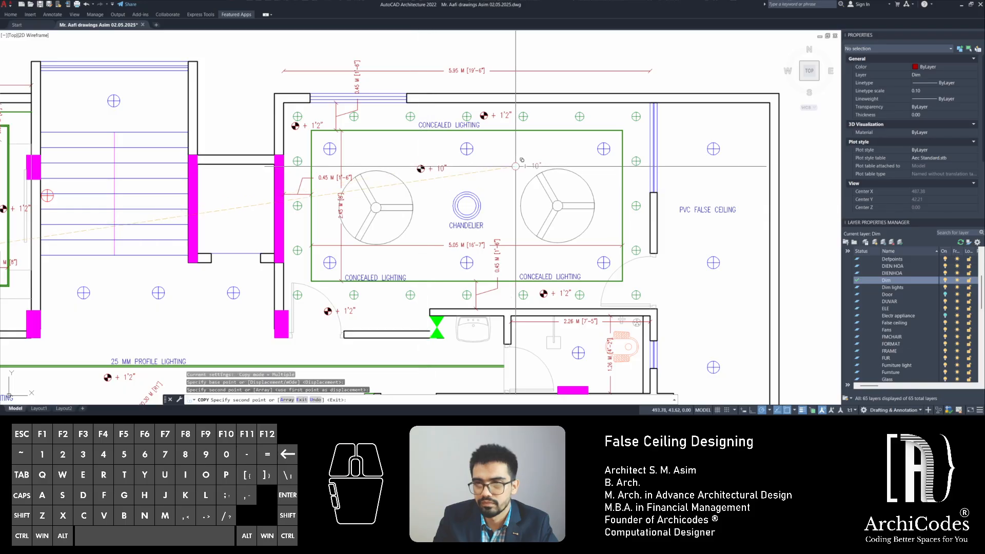
click(525, 154)
click(420, 255)
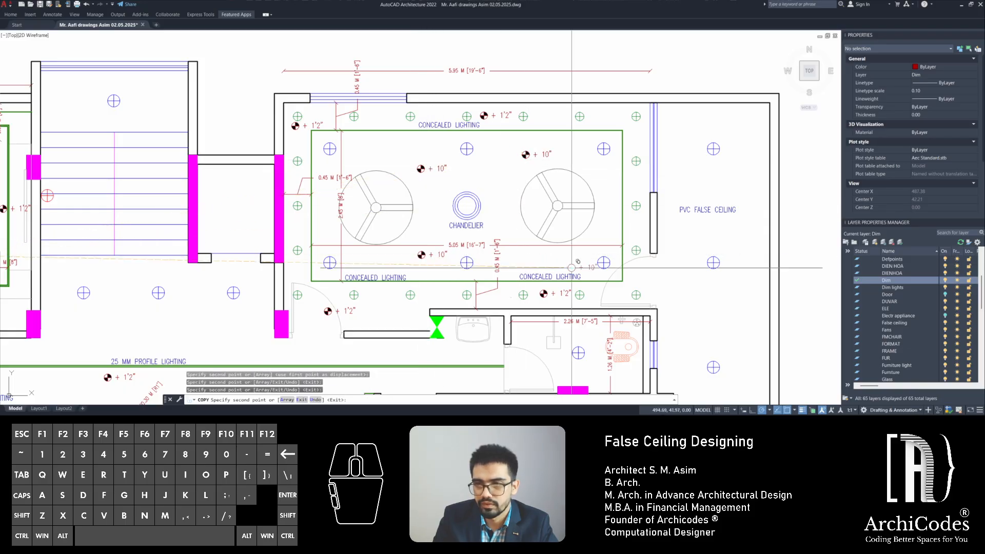
middle_drag(552, 327, 437, 201)
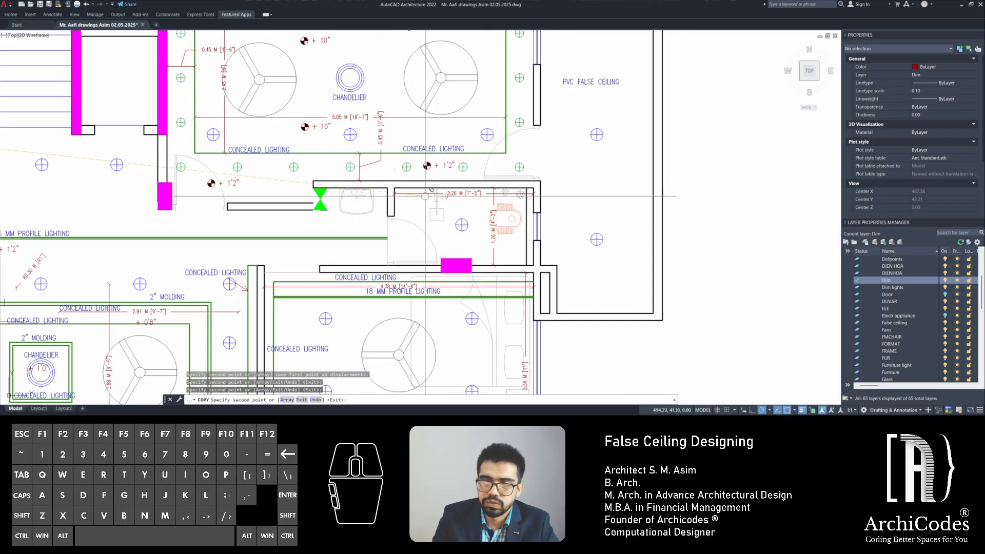
scroll(423, 233, down, 4)
middle_drag(545, 350, 509, 261)
scroll(510, 261, up, 1)
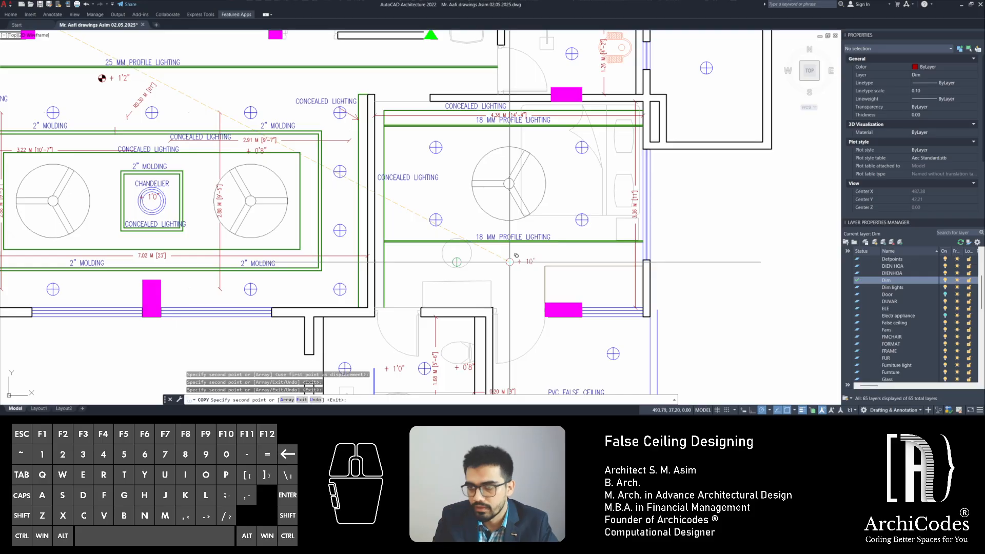
scroll(518, 263, down, 2)
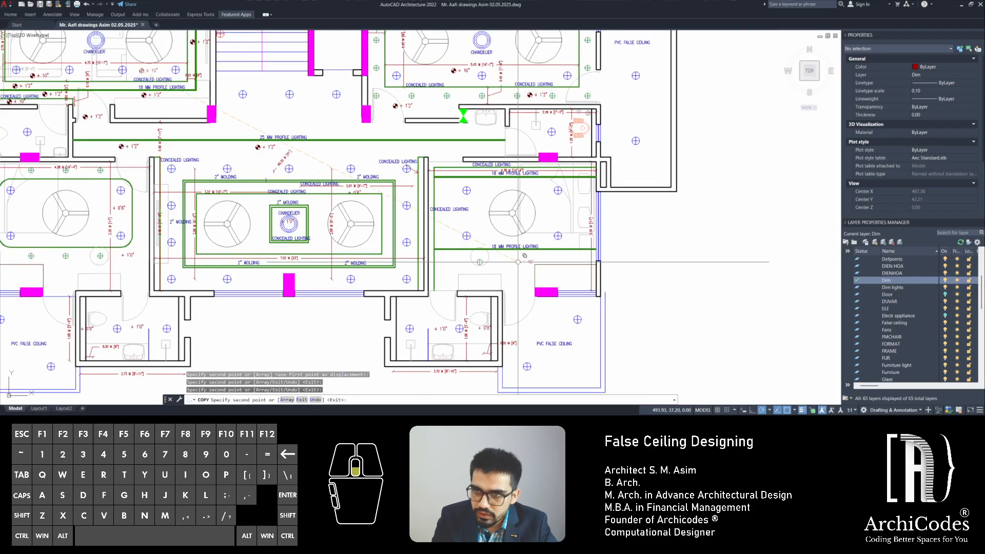
Place two copies of the + 10" level marker along the upper wall of the bedroom to the right of the hall
scroll(524, 260, up, 2)
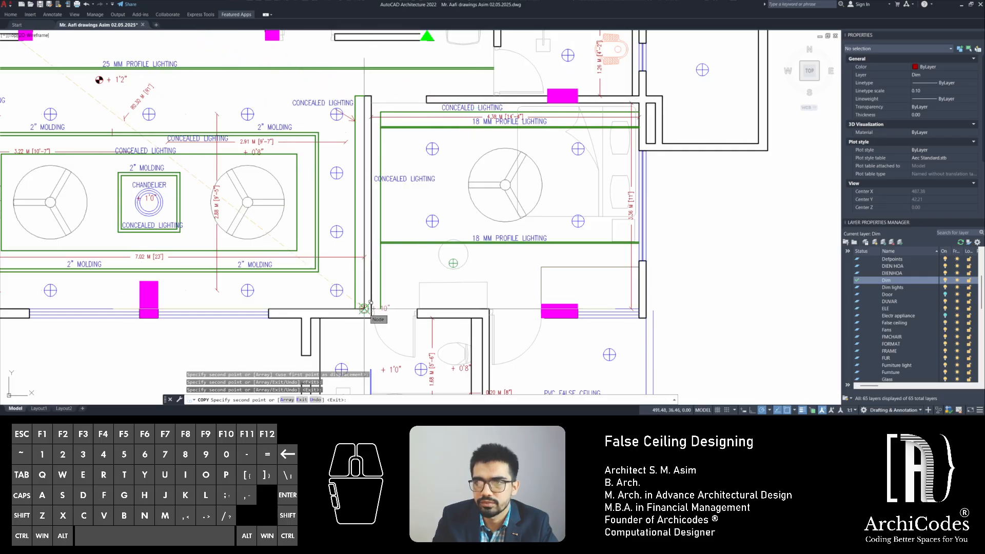
scroll(398, 102, up, 4)
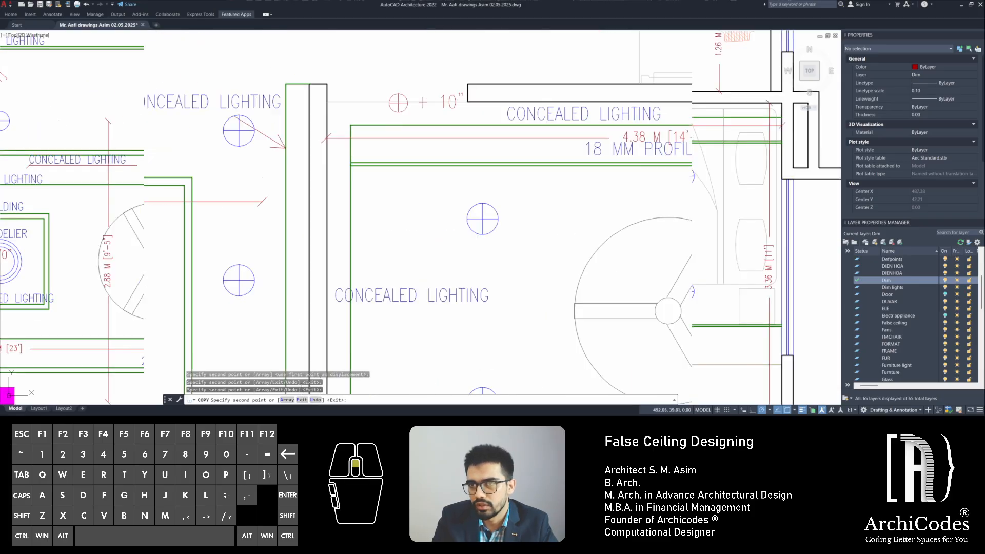
scroll(398, 103, up, 2)
scroll(405, 117, down, 5)
scroll(553, 136, up, 4)
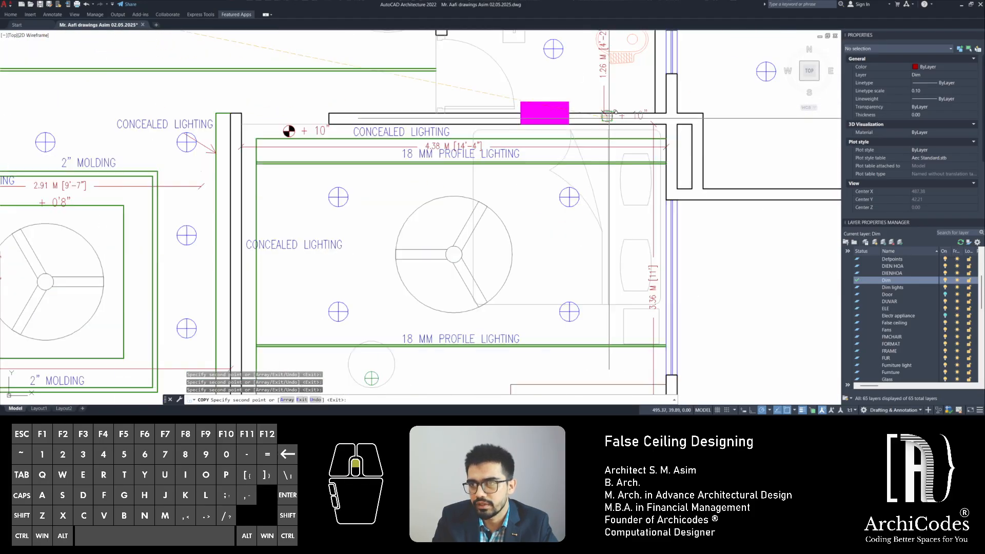
scroll(584, 152, down, 2)
middle_drag(351, 245, 526, 101)
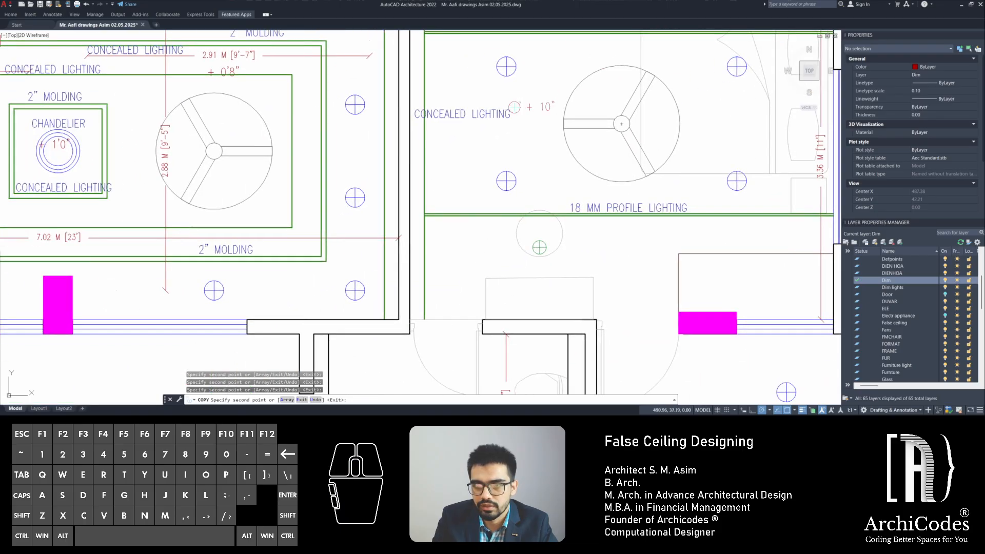
scroll(424, 317, up, 4)
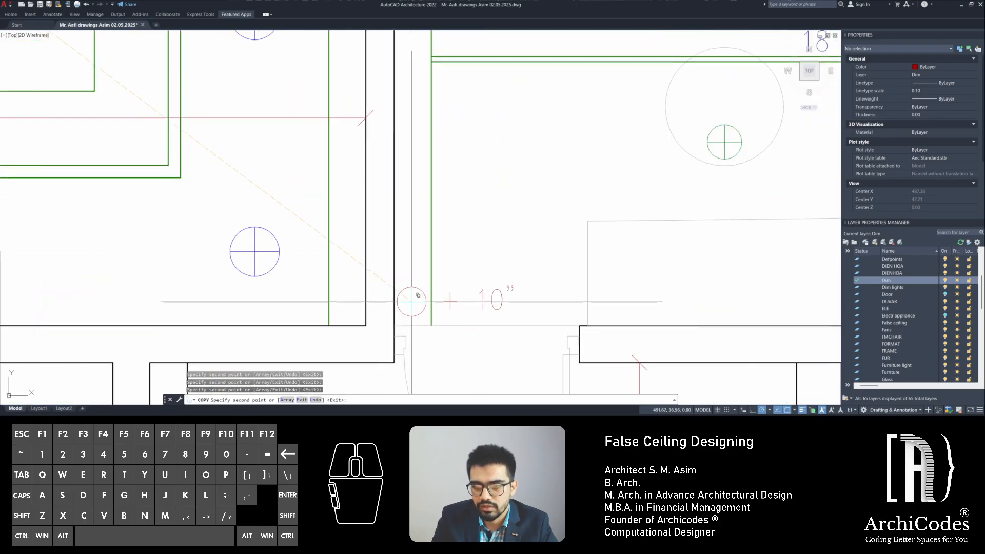
scroll(411, 302, down, 4)
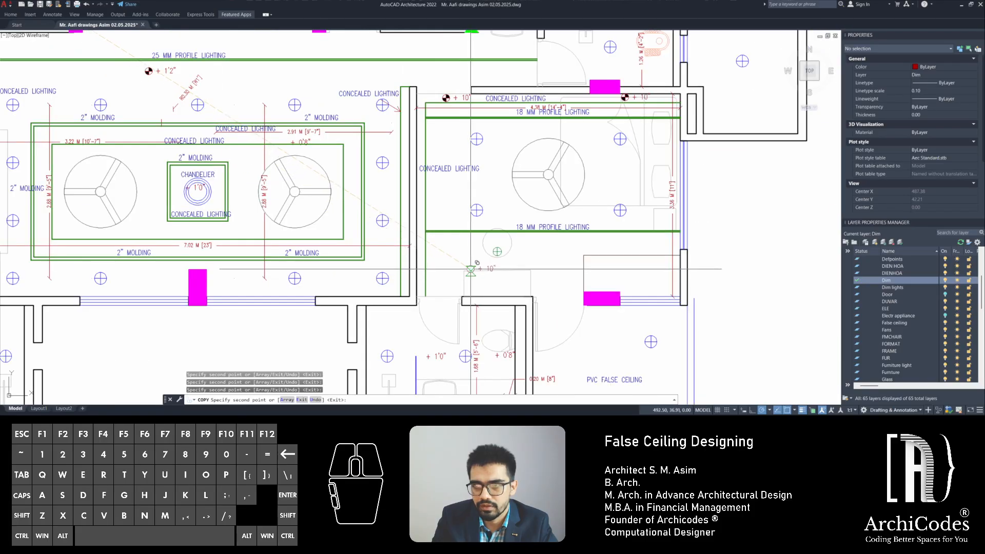
scroll(464, 282, down, 3)
scroll(420, 252, up, 3)
key(Escape)
key(Escape)
key(Escape)
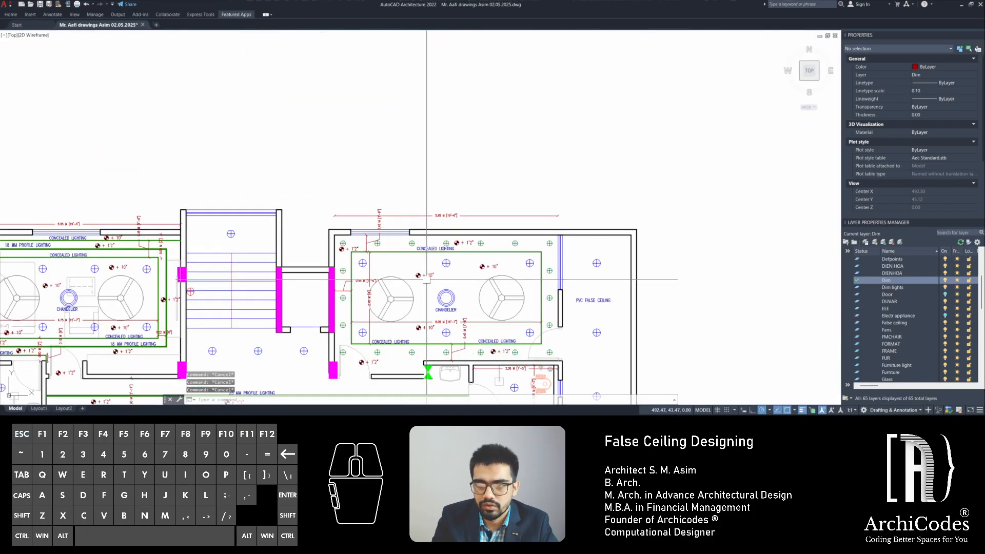
click(426, 276)
middle_drag(426, 276, 453, 201)
text(c)
key(space)
click(452, 199)
scroll(468, 232, down, 2)
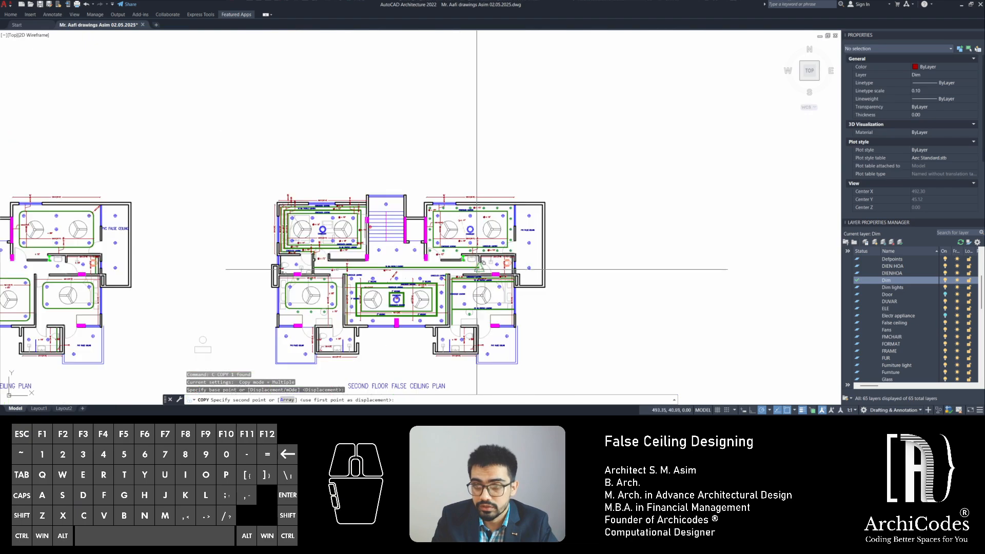
scroll(476, 269, up, 3)
key(Escape)
key(Escape)
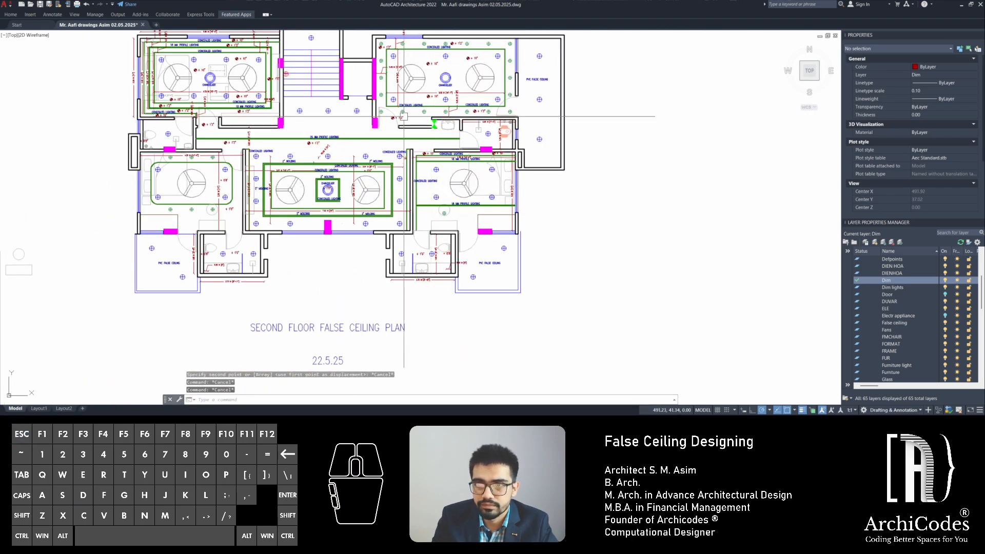
Copy the + 1'2" level marker into the right bedroom's ceiling, placing one on each side of the fan
click(403, 118)
text(c)
key(space)
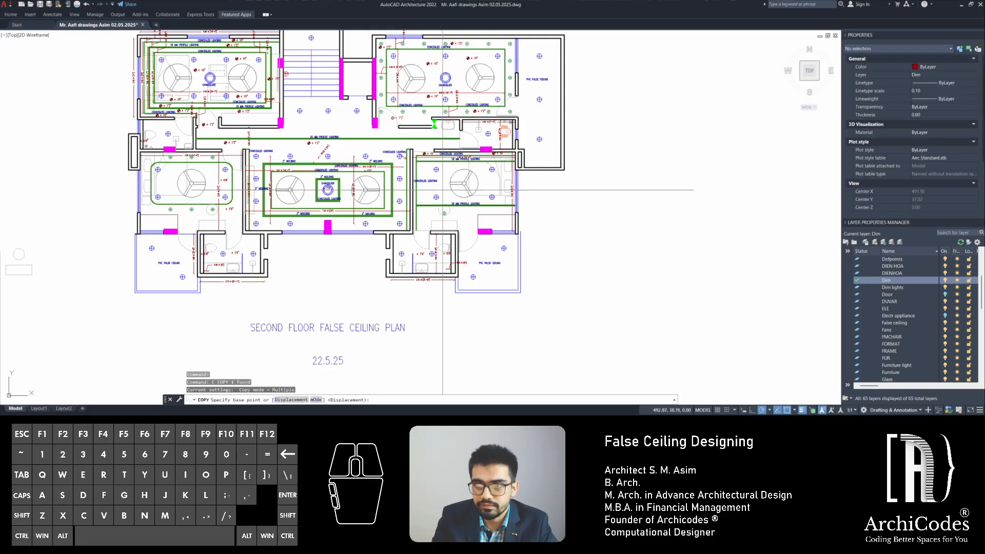
scroll(443, 190, up, 2)
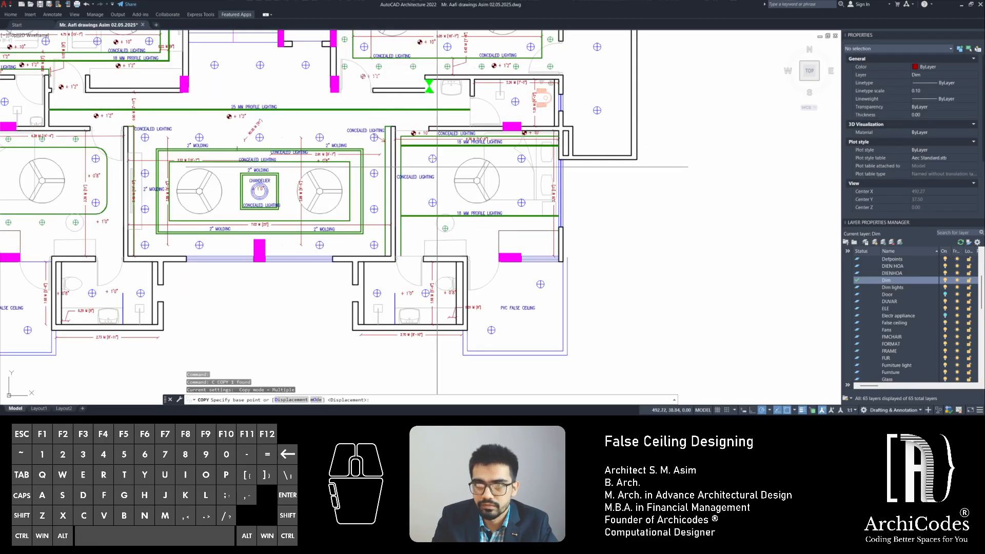
scroll(450, 169, up, 2)
scroll(429, 143, down, 2)
click(422, 76)
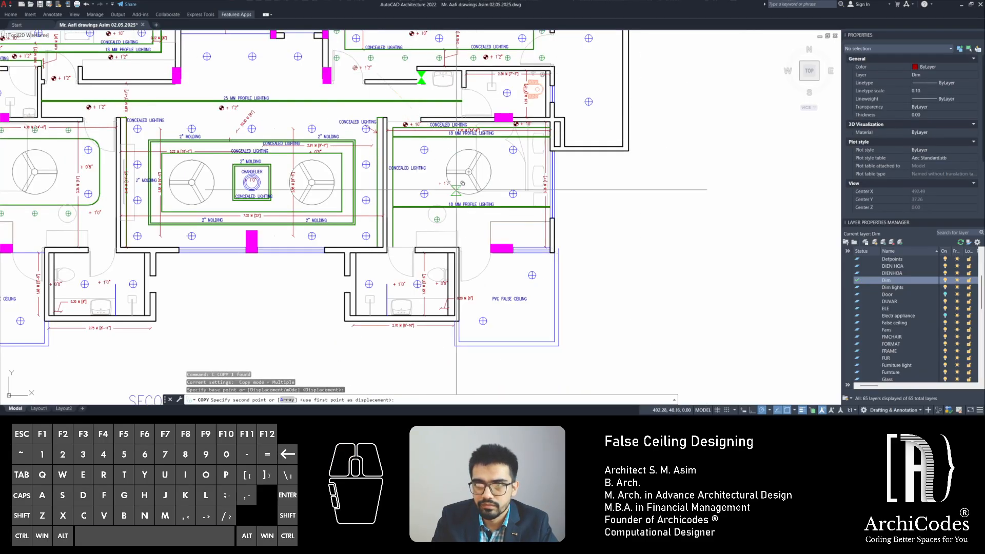
scroll(460, 198, up, 4)
click(630, 152)
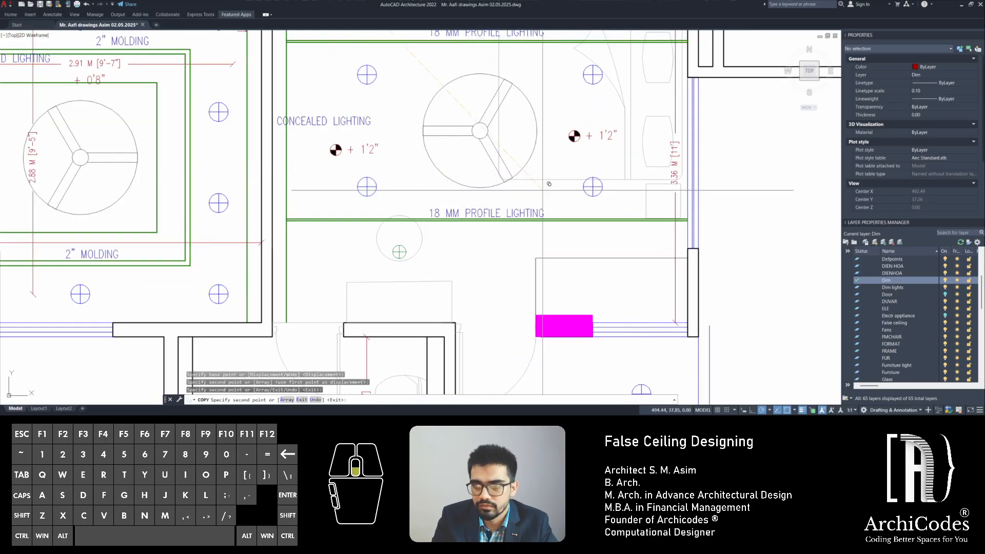
Place two more copies of the + 1'2" level marker on either side of the fan in the left bedroom
scroll(308, 185, down, 1)
middle_drag(308, 185, 686, 226)
middle_drag(306, 235, 500, 231)
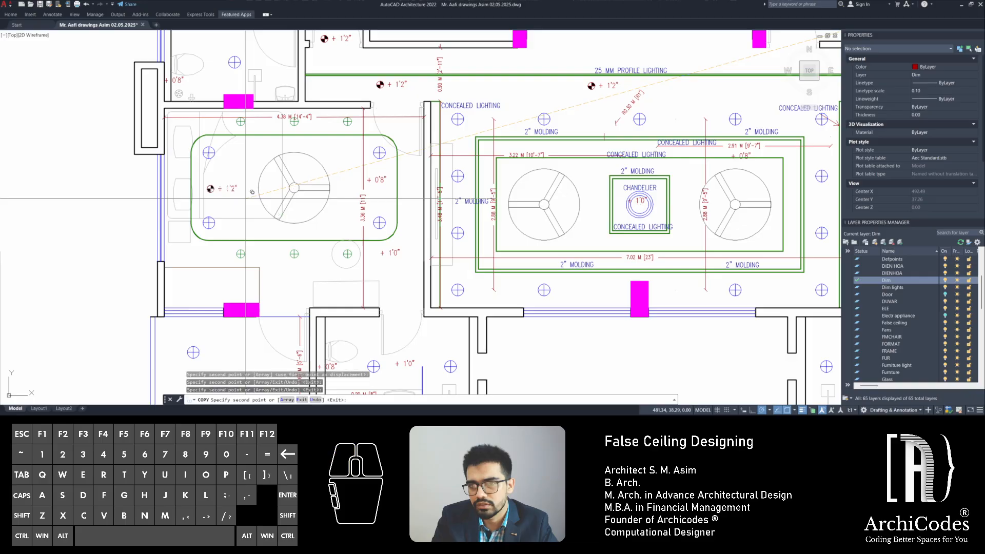
click(382, 195)
scroll(378, 179, up, 1)
key(Escape)
key(Escape)
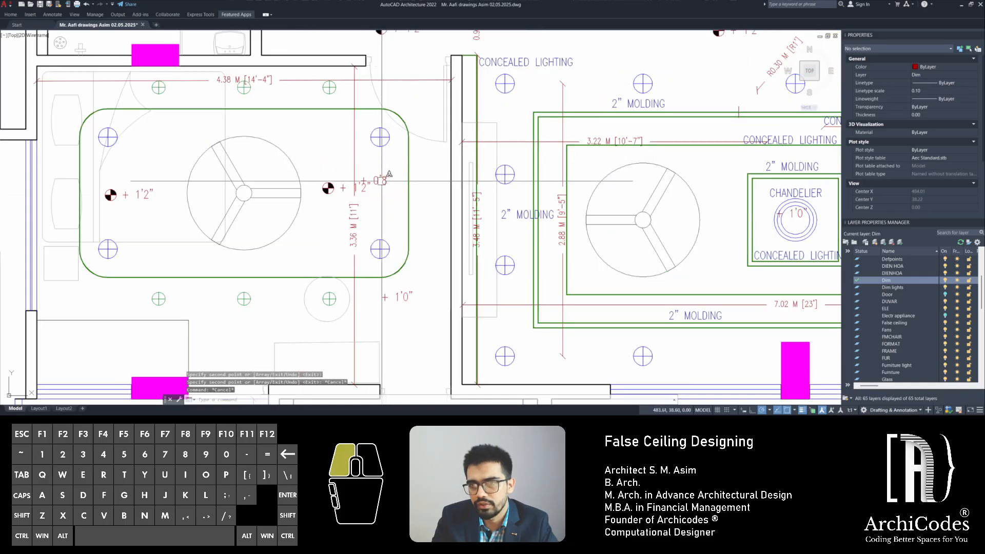
Delete the old + 0'8" and + 1'0" level texts from the left bedroom
click(381, 181)
key(Delete)
click(403, 294)
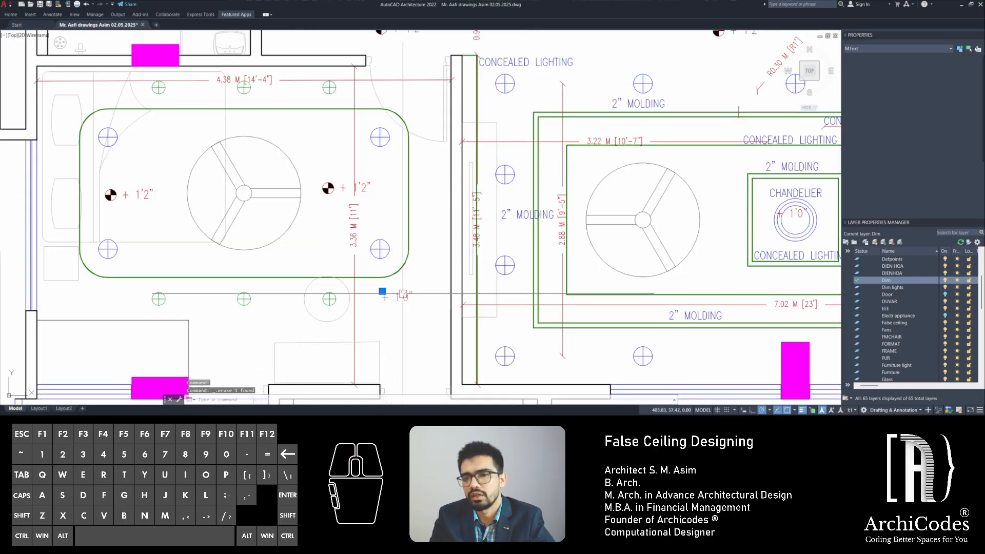
scroll(196, 238, down, 2)
key(Escape)
key(Escape)
scroll(529, 231, down, 2)
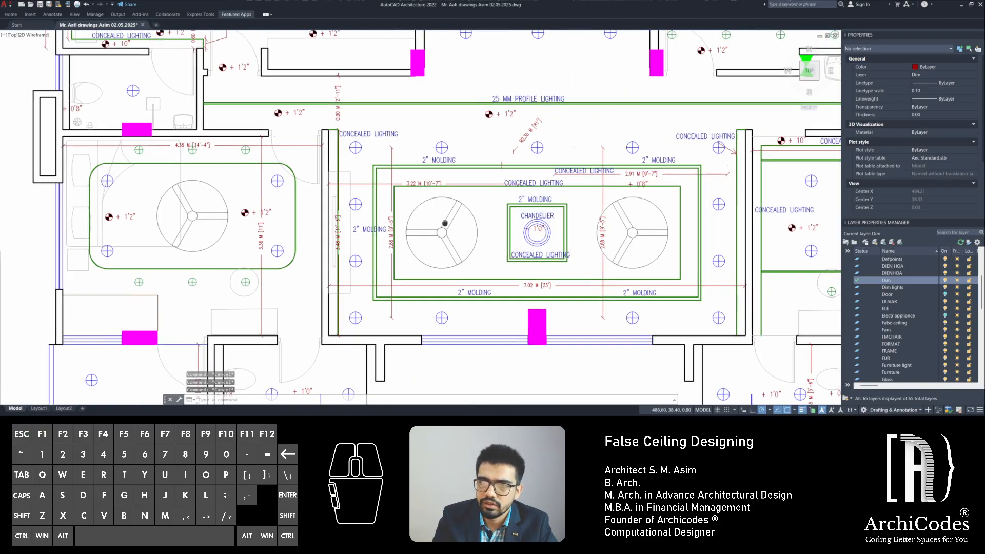
key(Escape)
Copy the + 10" level marker from the right bedroom to just above the rounded ceiling outline in the left bedroom
scroll(693, 182, up, 5)
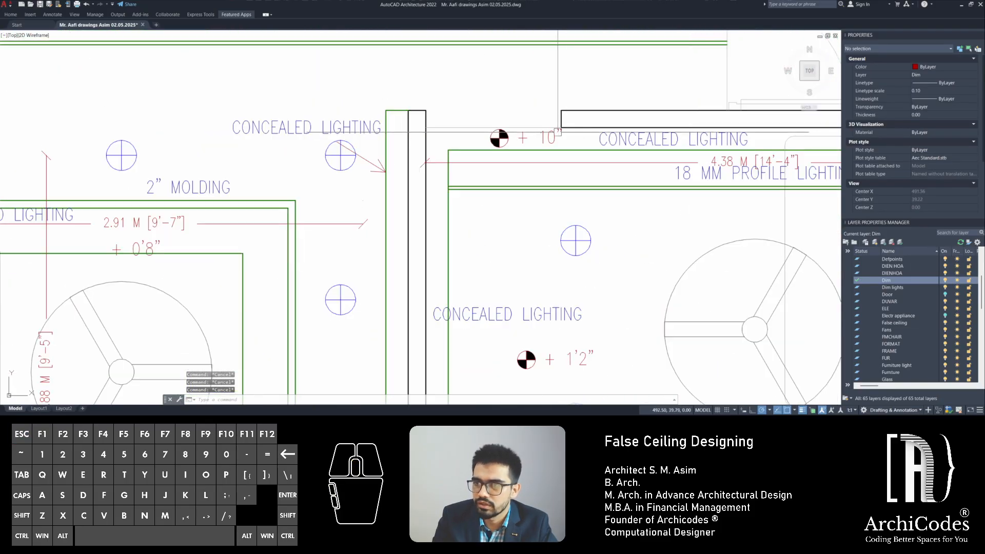
click(536, 141)
click(543, 139)
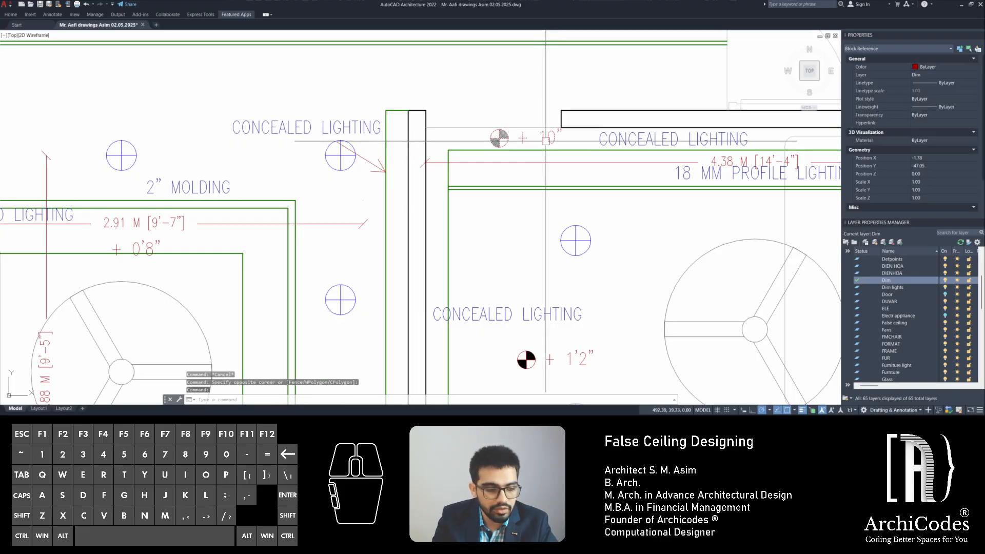
text(c)
key(space)
click(545, 143)
scroll(570, 155, down, 5)
middle_drag(397, 189, 559, 203)
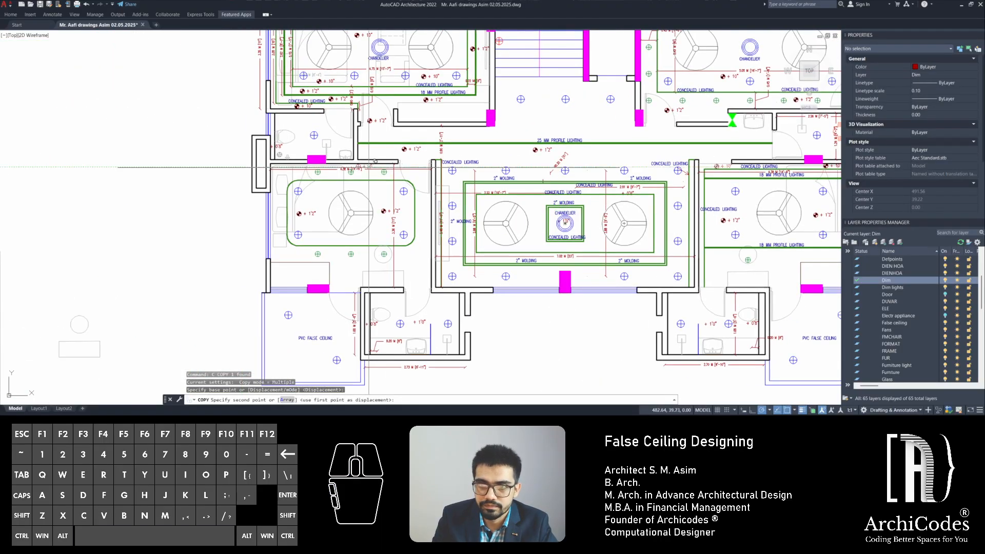
scroll(360, 166, up, 6)
click(378, 205)
Place two more + 10" level markers below the rounded ceiling outline, one near each side wall of the left bedroom
scroll(455, 237, down, 2)
middle_drag(488, 253, 384, 114)
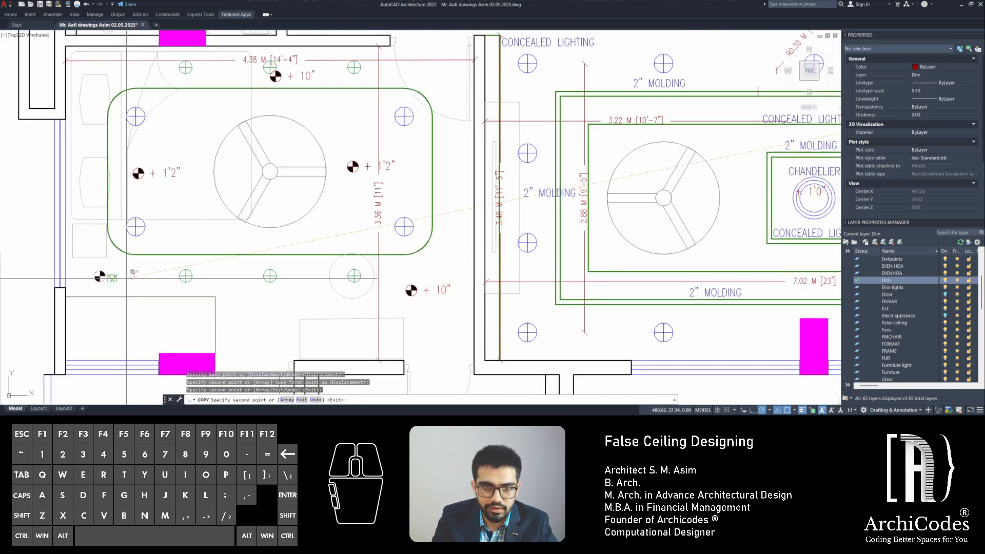
click(126, 278)
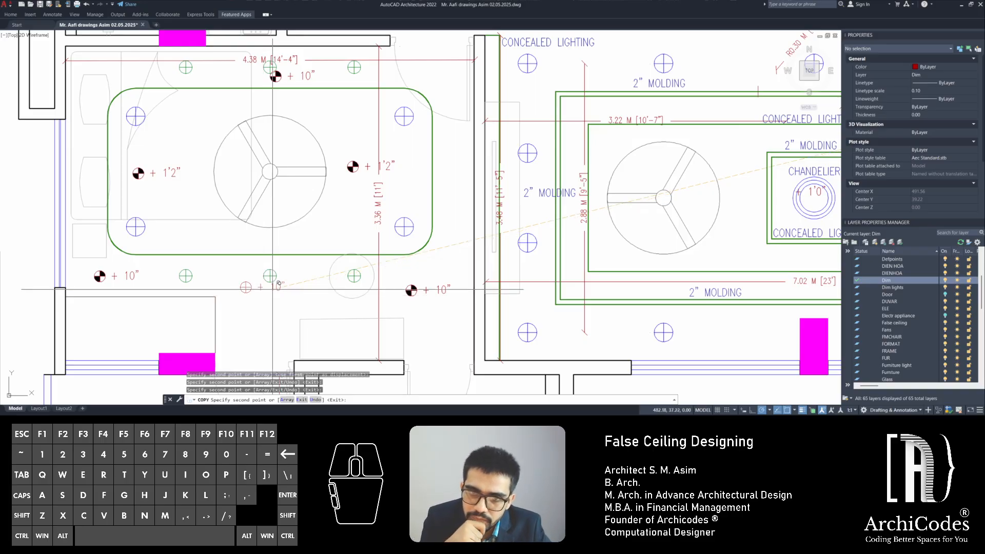
key(Escape)
key(Escape)
key(Escape)
Review the ceiling in the 2nd floor daughter bedroom reference picture, then return to the AutoCAD drawing
drag(228, 4, 378, 92)
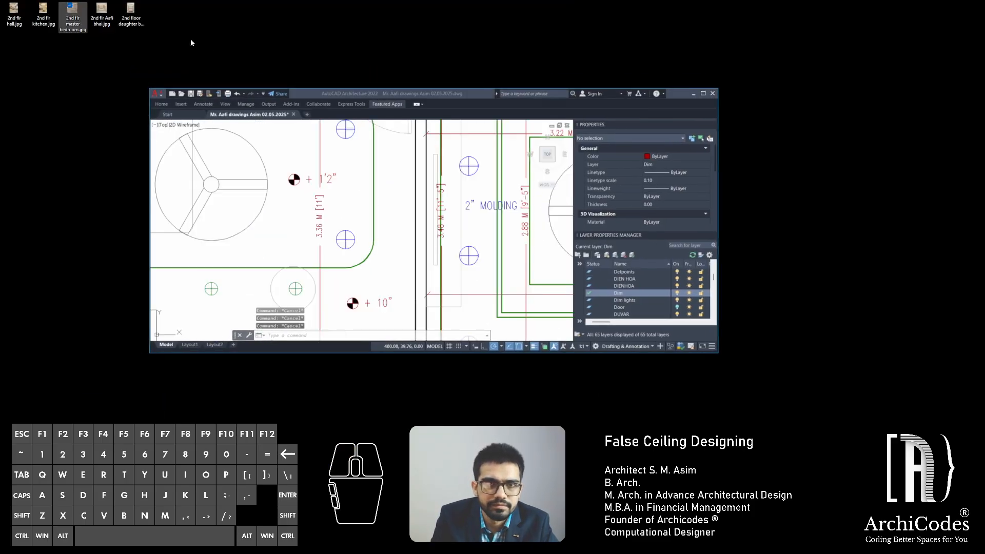
double_click(132, 16)
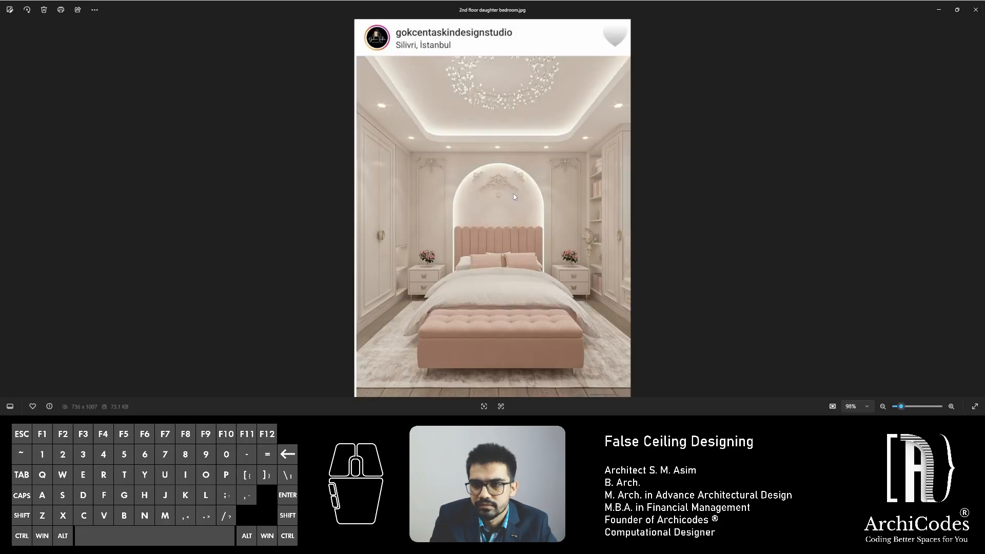
click(977, 9)
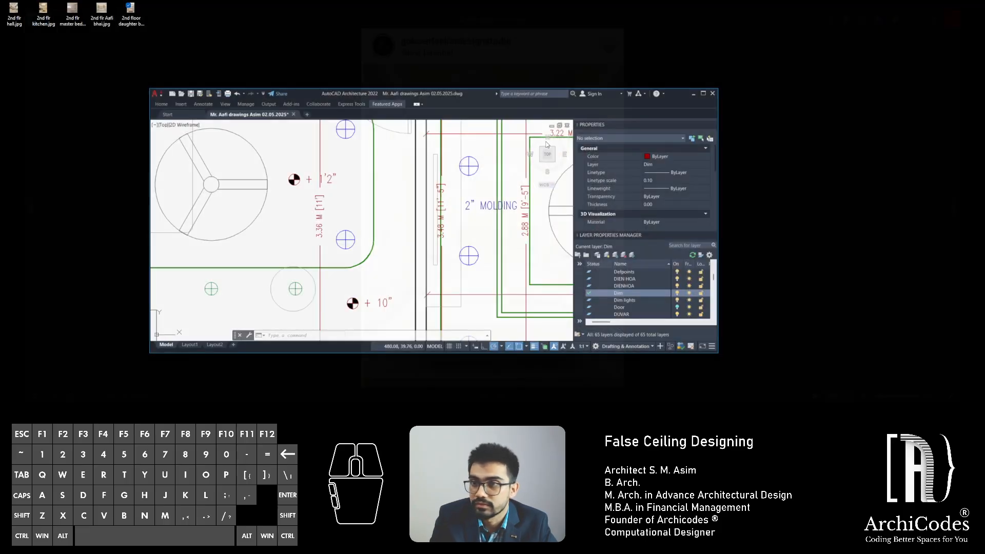
double_click(439, 96)
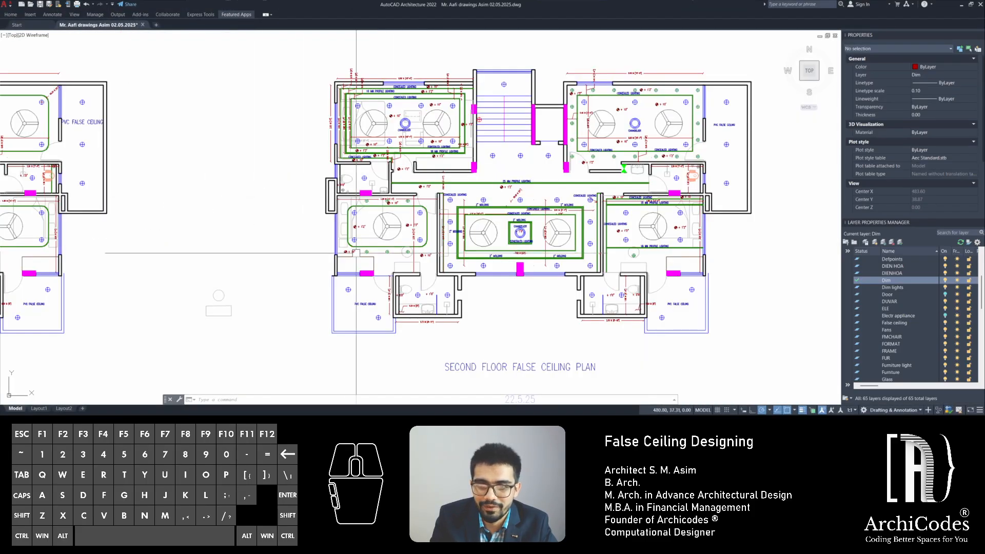
Copy the lower-left + 10" level marker to two spots inside the left bedroom's rounded ceiling outline
scroll(355, 253, up, 4)
key(Escape)
key(Escape)
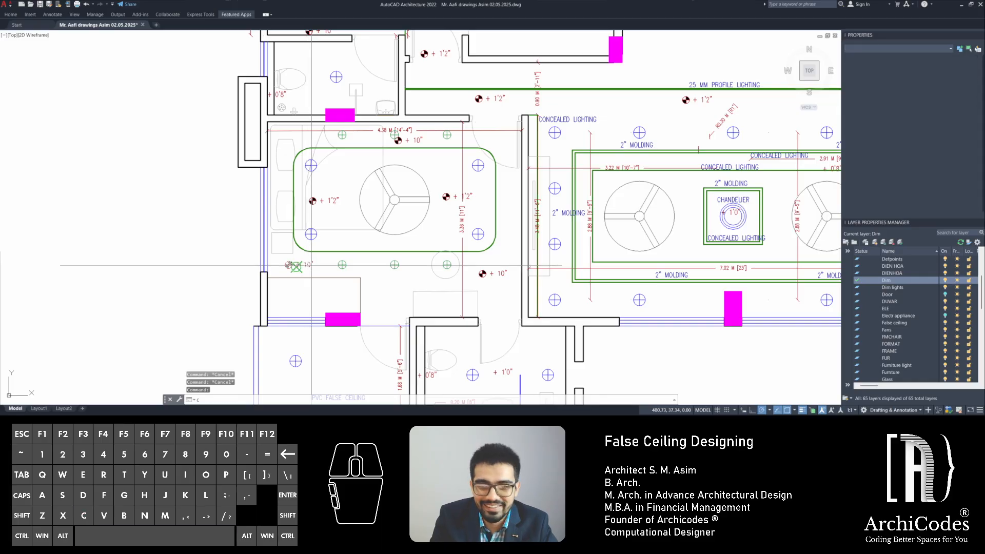
click(296, 266)
click(342, 229)
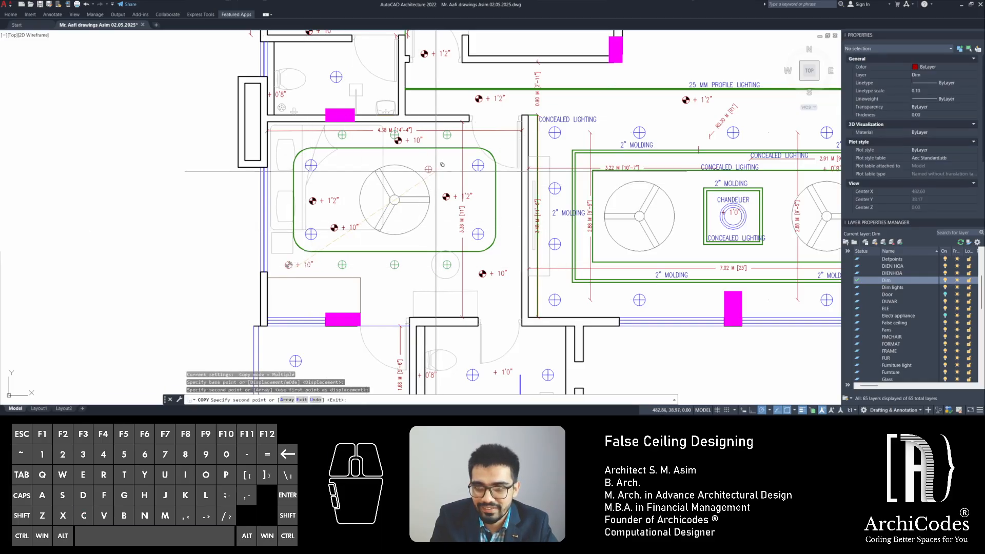
click(442, 166)
key(Return)
Move the + 1'2" level marker beside the fan to below the rounded ceiling outline, near the bedroom door
click(447, 196)
text(m)
key(Return)
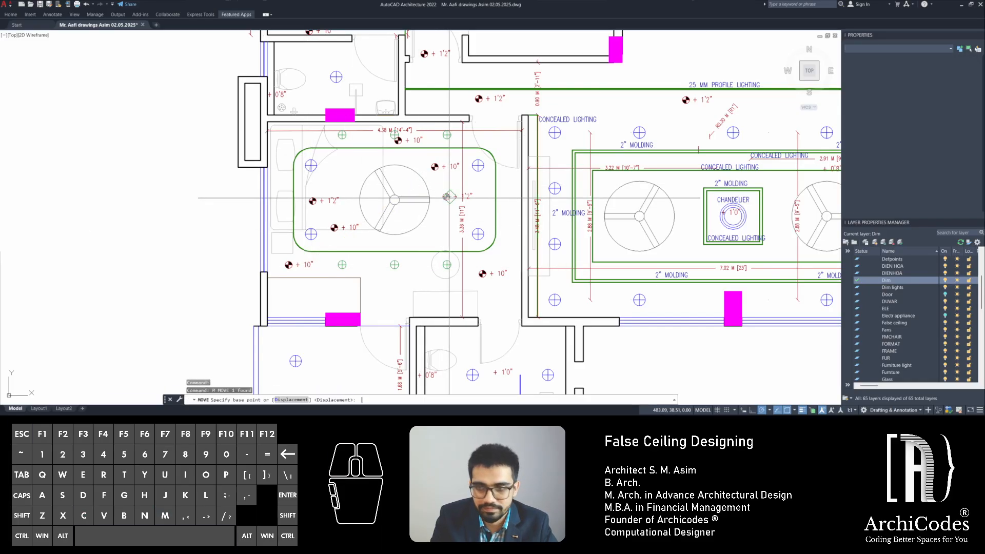
click(446, 197)
click(472, 261)
key(Escape)
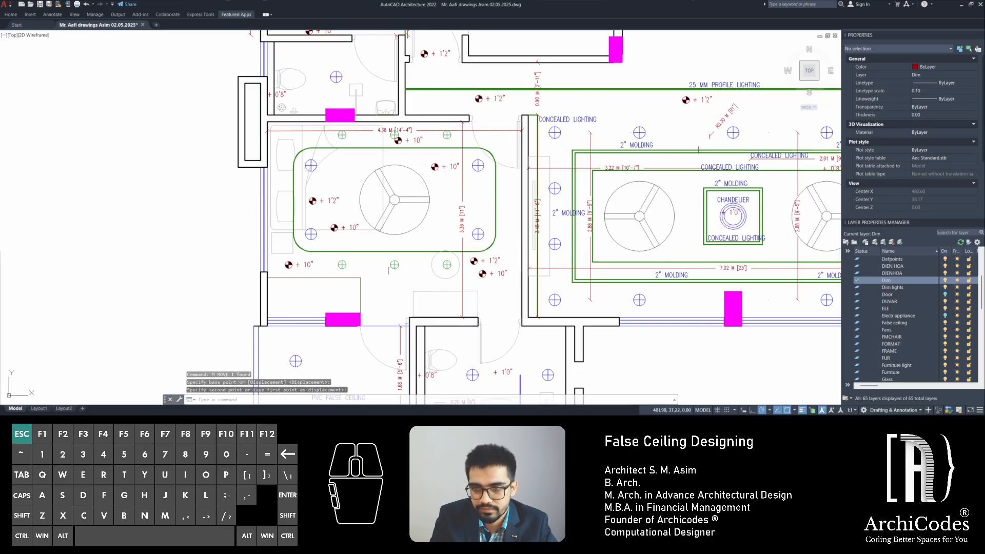
Delete the remaining + 1'2" marker inside the rounded ceiling outline and the three + 10" markers outside it
click(312, 200)
key(Delete)
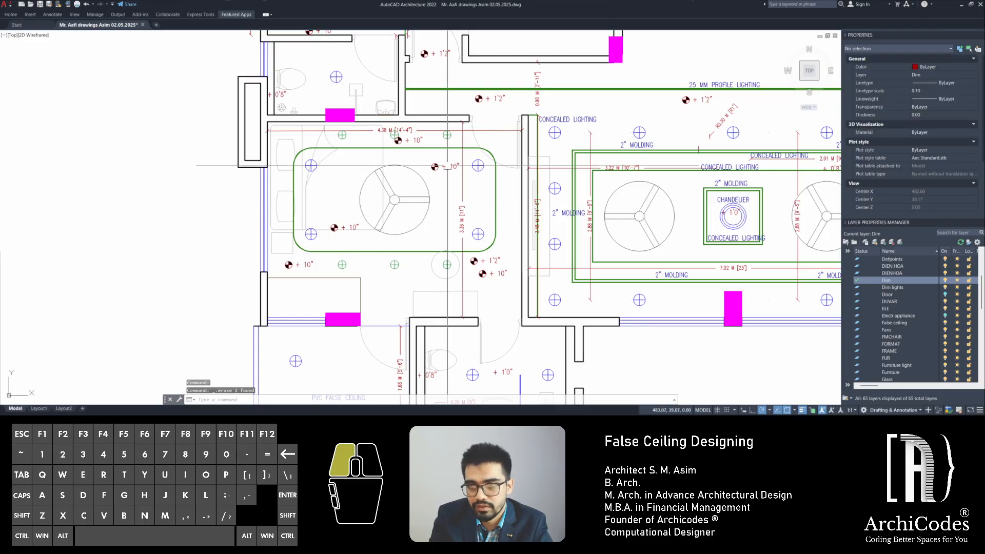
click(422, 139)
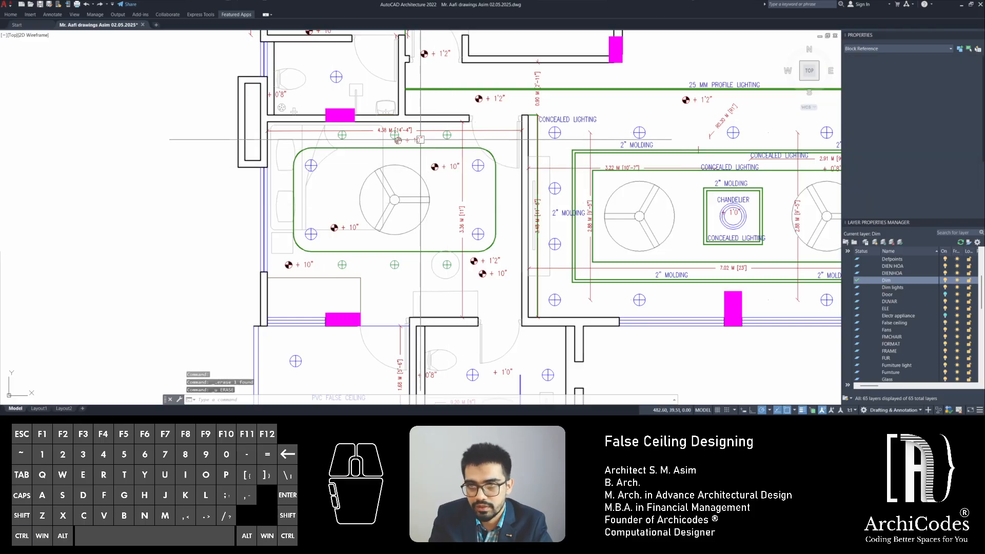
key(Delete)
click(305, 266)
key(Delete)
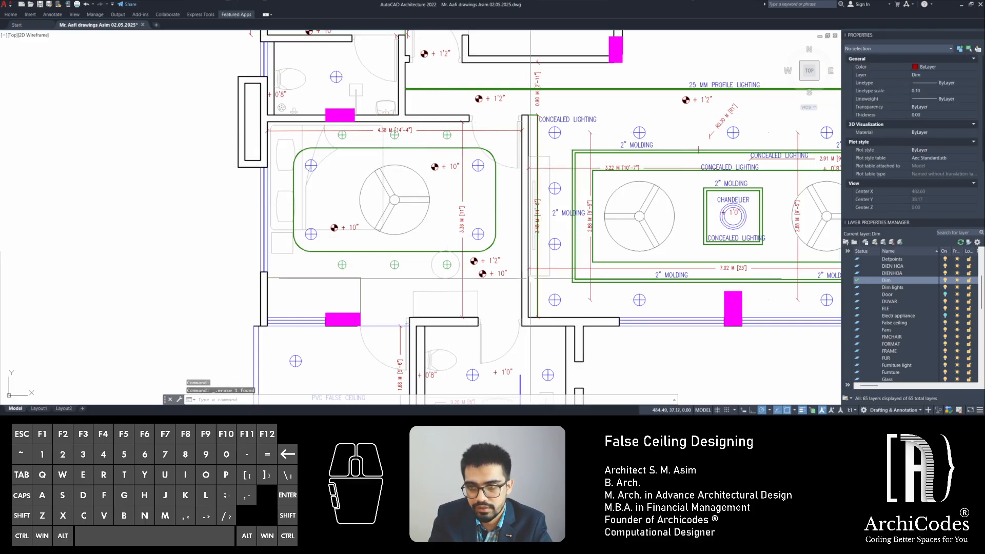
click(498, 273)
key(Delete)
Copy the + 1'2" level marker near the bedroom door to the lower-left corner and above the rounded ceiling outline
click(493, 262)
text(co)
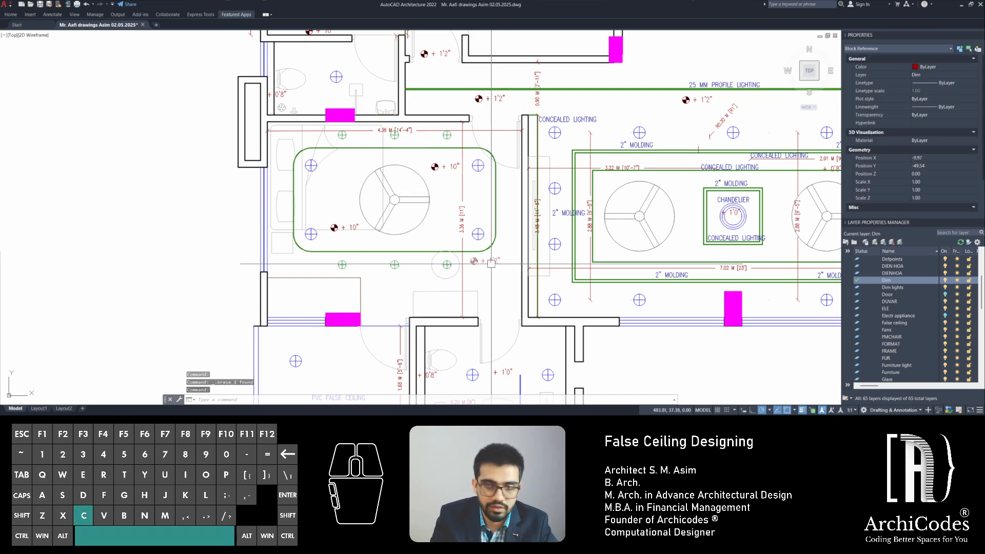
key(space)
click(485, 263)
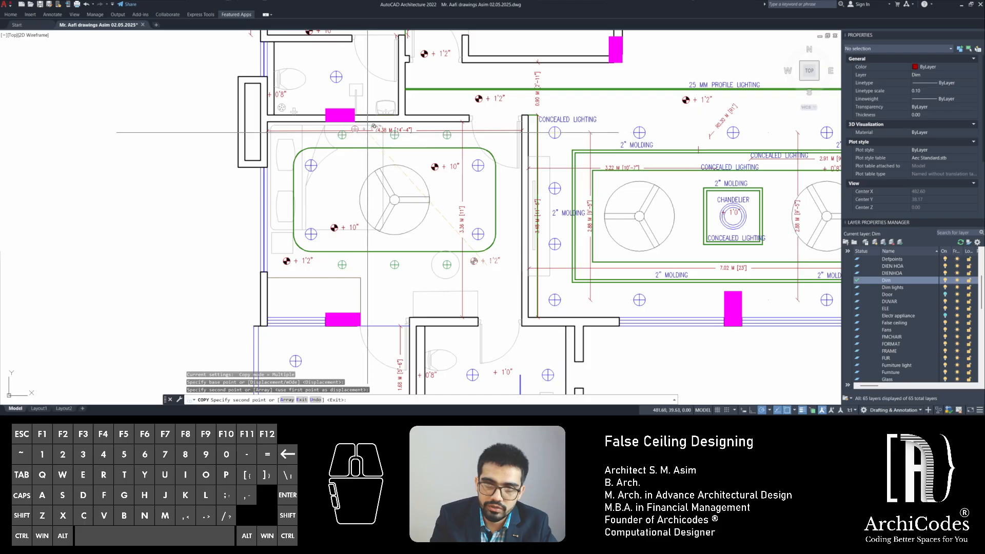
click(370, 140)
key(Escape)
key(Escape)
key(Escape)
scroll(404, 141, up, 4)
click(407, 116)
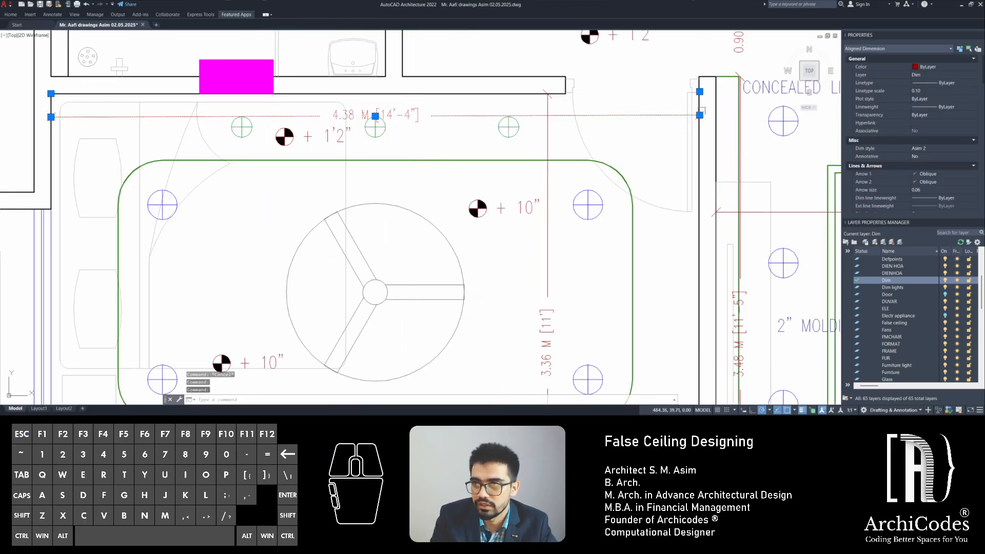
click(699, 115)
scroll(699, 115, up, 2)
key(Escape)
key(Escape)
key(Escape)
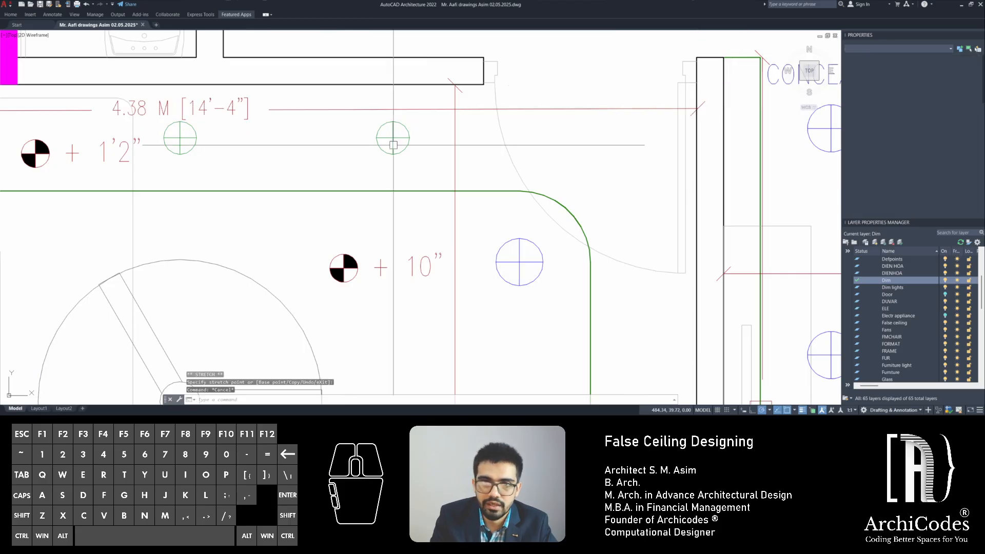
scroll(206, 123, down, 2)
middle_drag(131, 144, 290, 165)
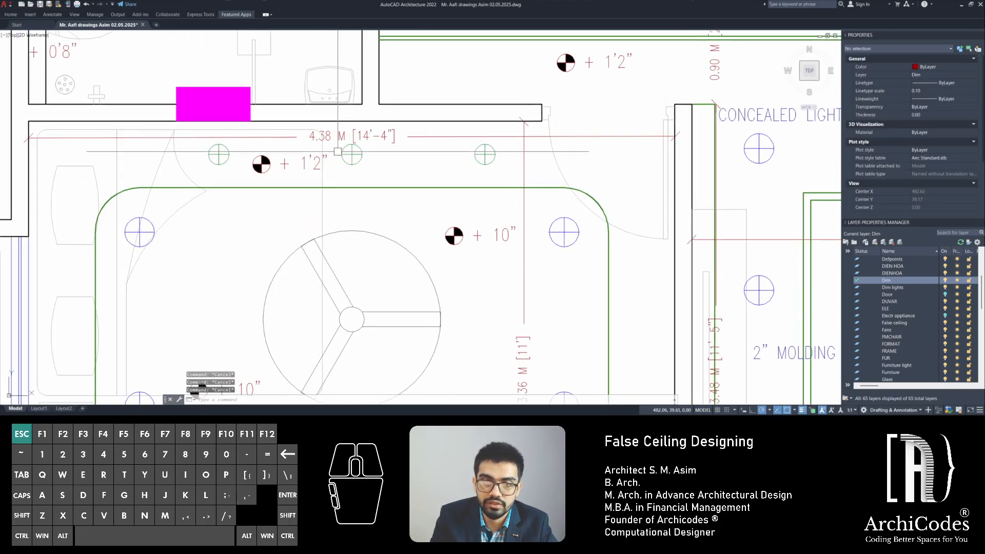
double_click(304, 166)
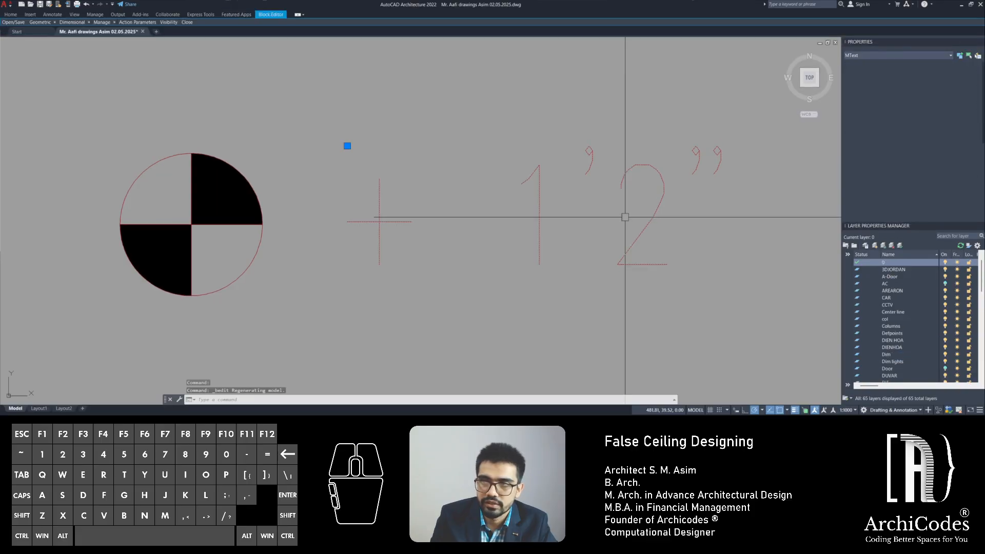
key(Escape)
key(Escape)
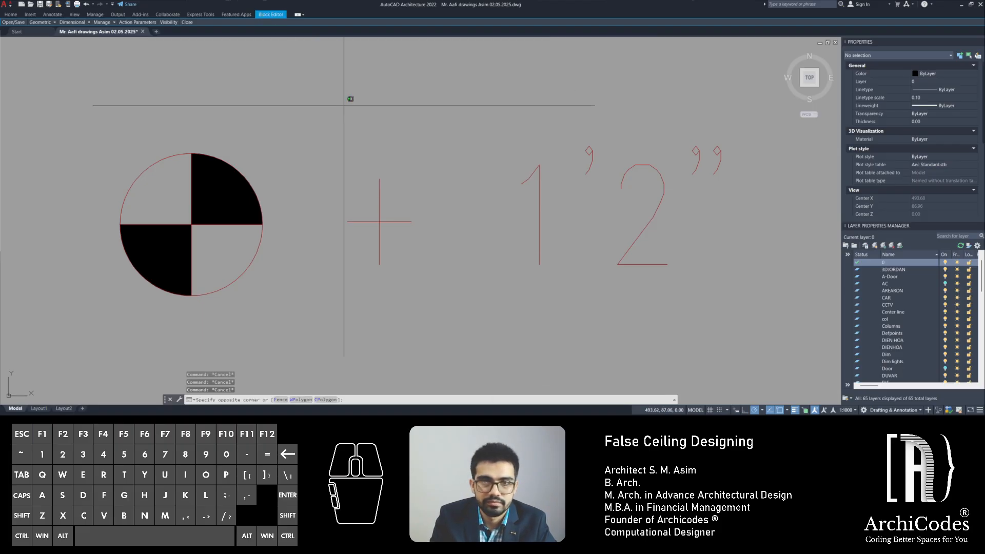
key(Escape)
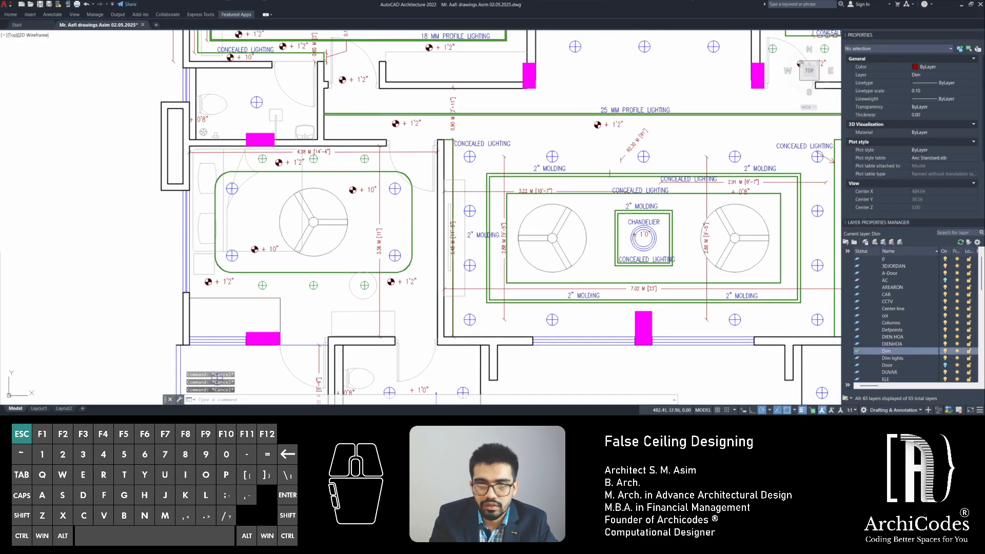
Dimension the gaps from the rounded ceiling outline to the bedroom's left wall and to its upper wall
text(d)
key(Return)
scroll(287, 233, up, 4)
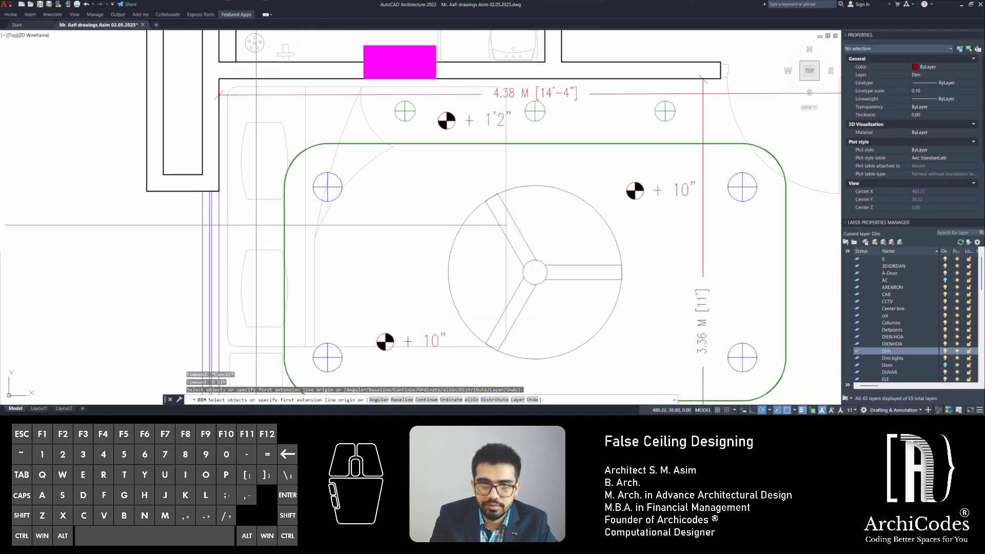
click(284, 232)
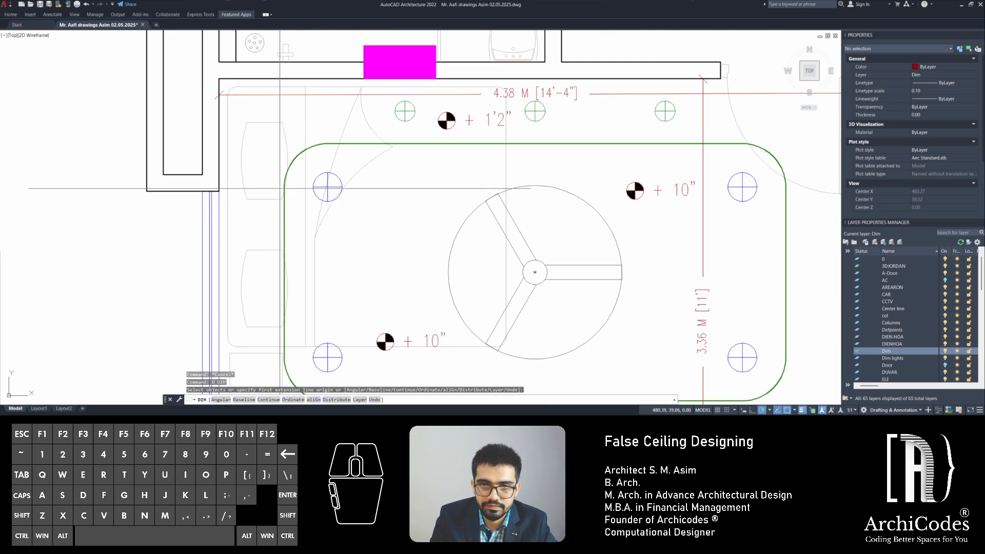
click(216, 188)
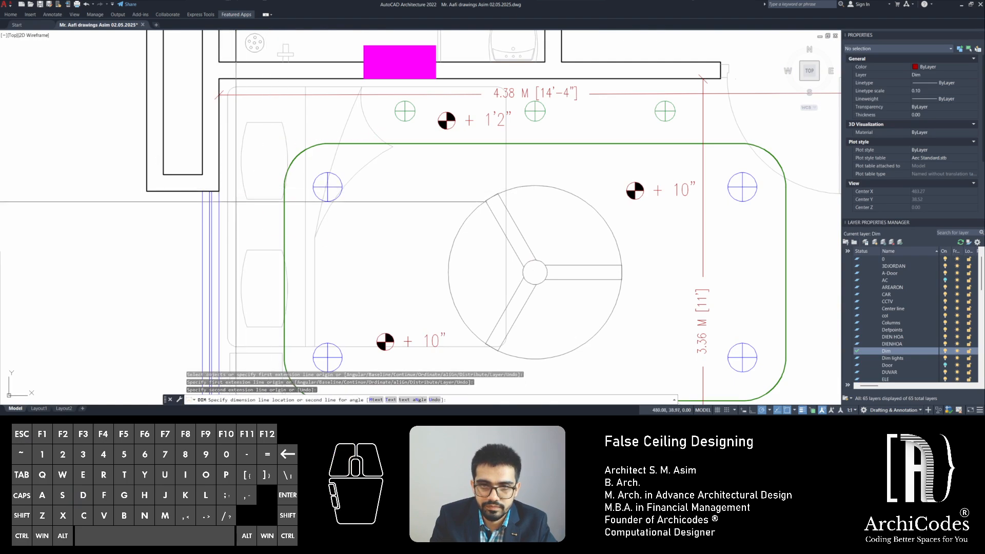
click(249, 209)
click(327, 144)
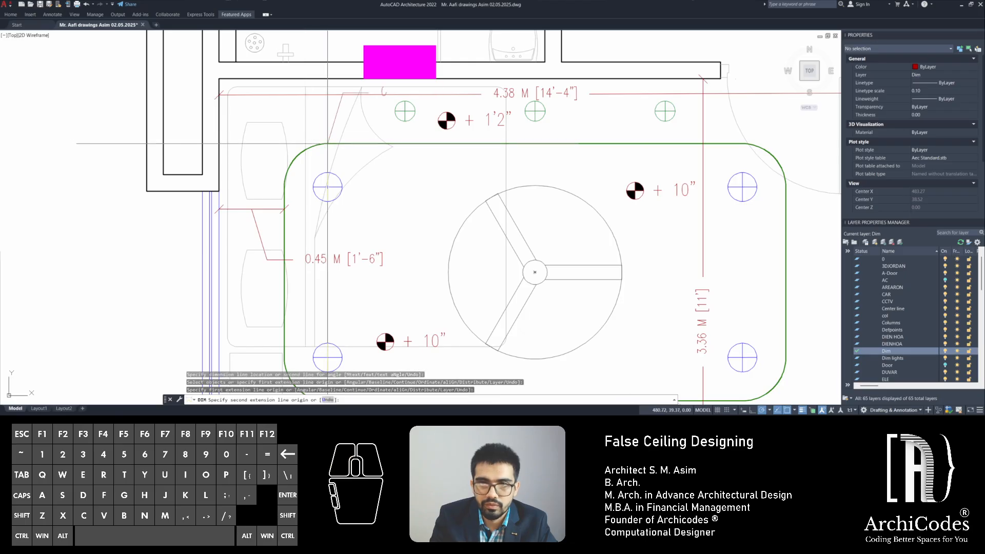
click(328, 79)
click(338, 98)
key(Escape)
key(Escape)
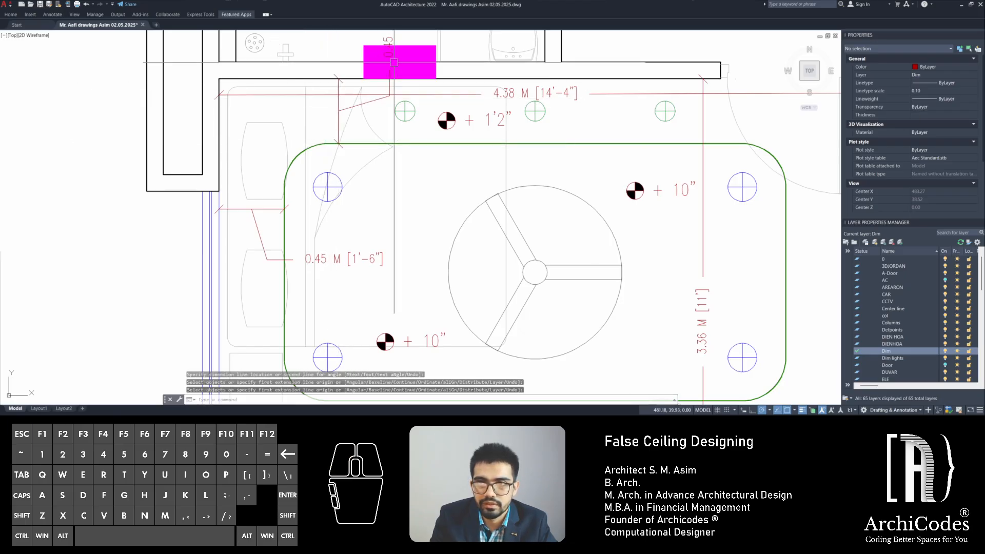
Move the text of the upper wall gap dimension back beside its vertical dimension line
click(391, 52)
click(390, 55)
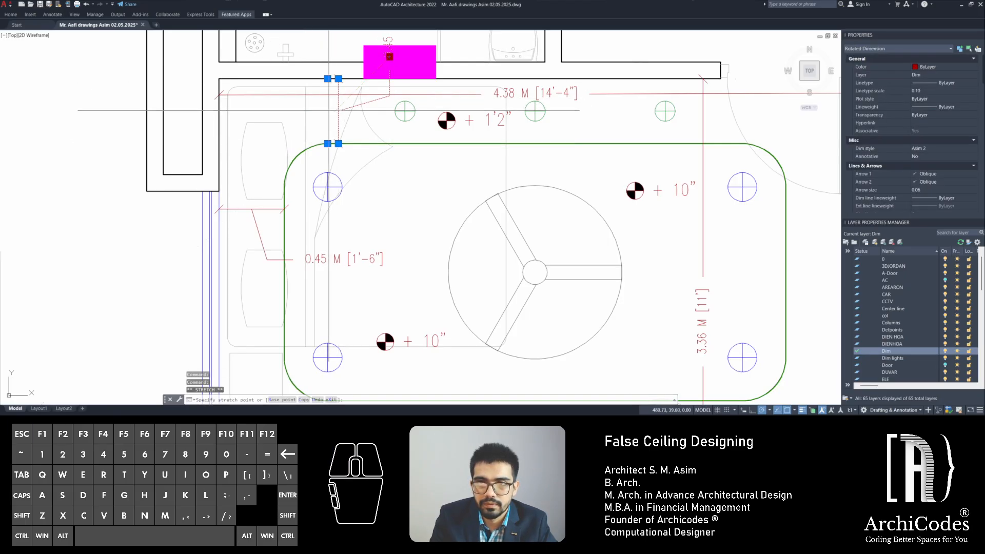
key(Escape)
key(Escape)
middle_drag(316, 193, 356, 193)
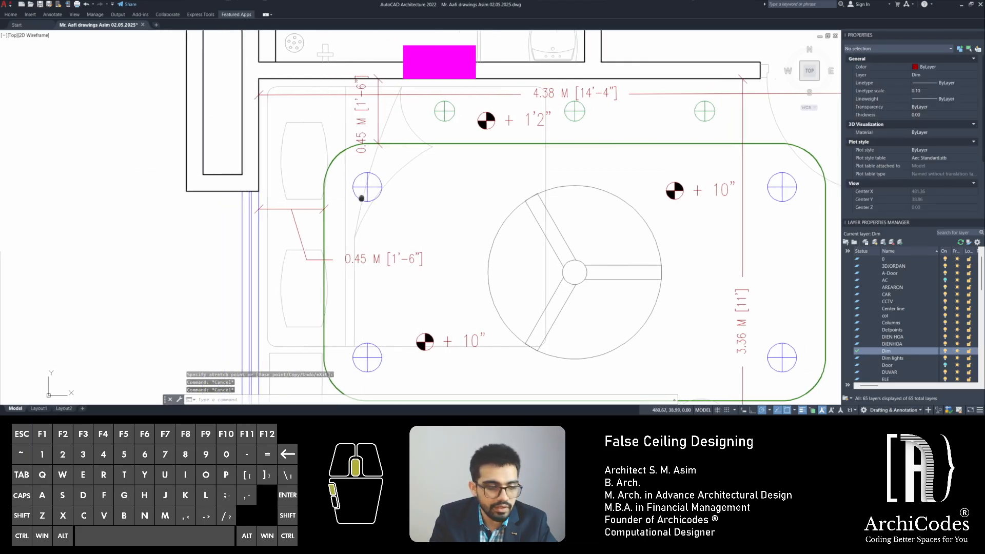
text(r)
key(space)
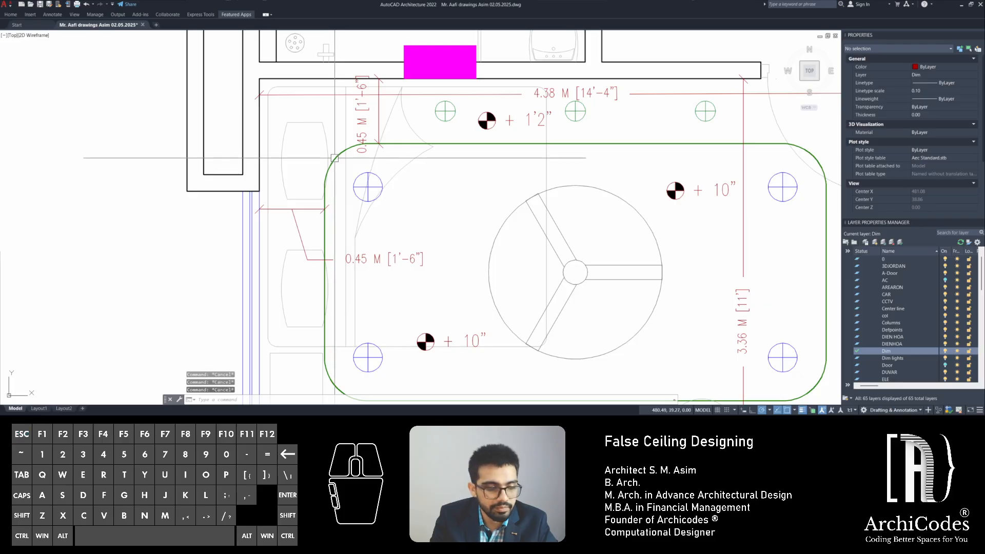
text(d)
key(Return)
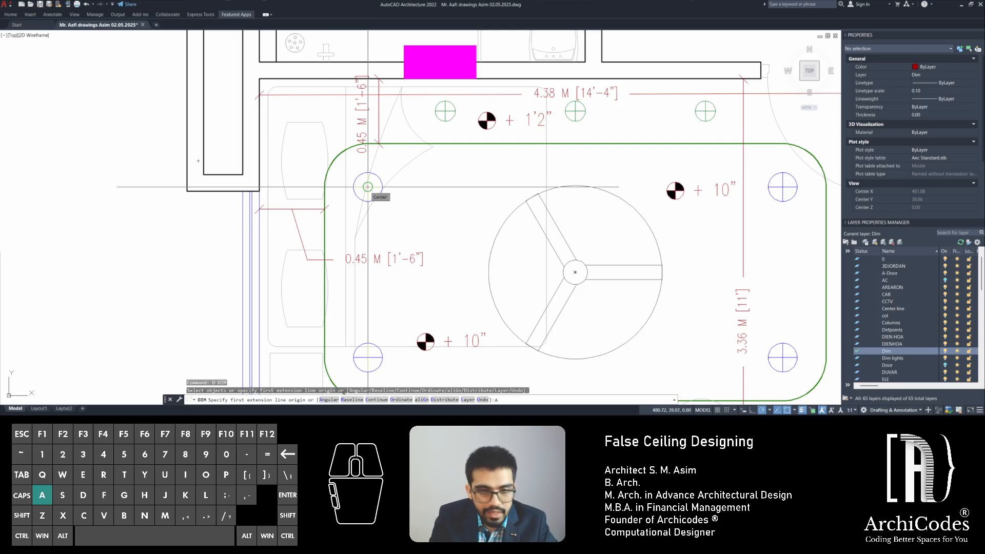
key(Return)
click(336, 157)
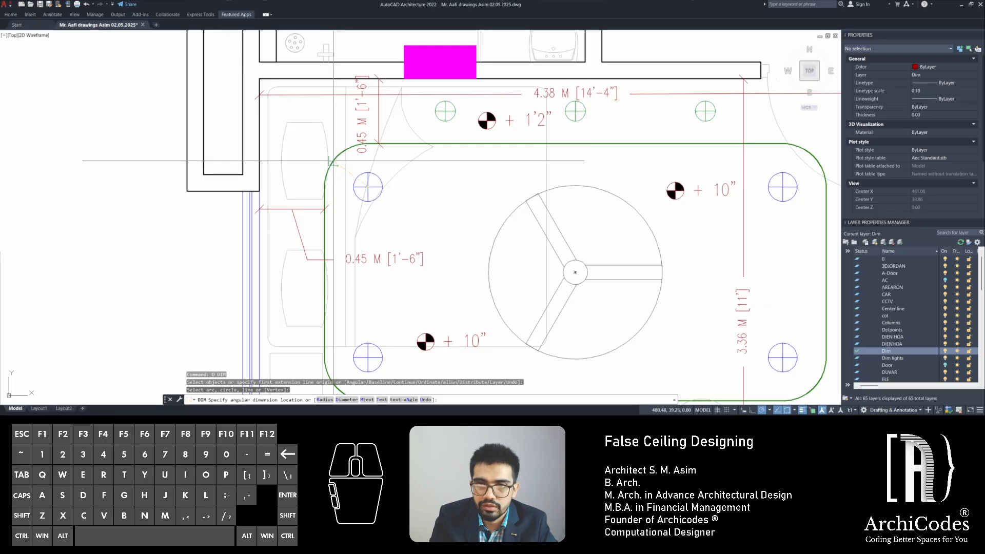
key(Escape)
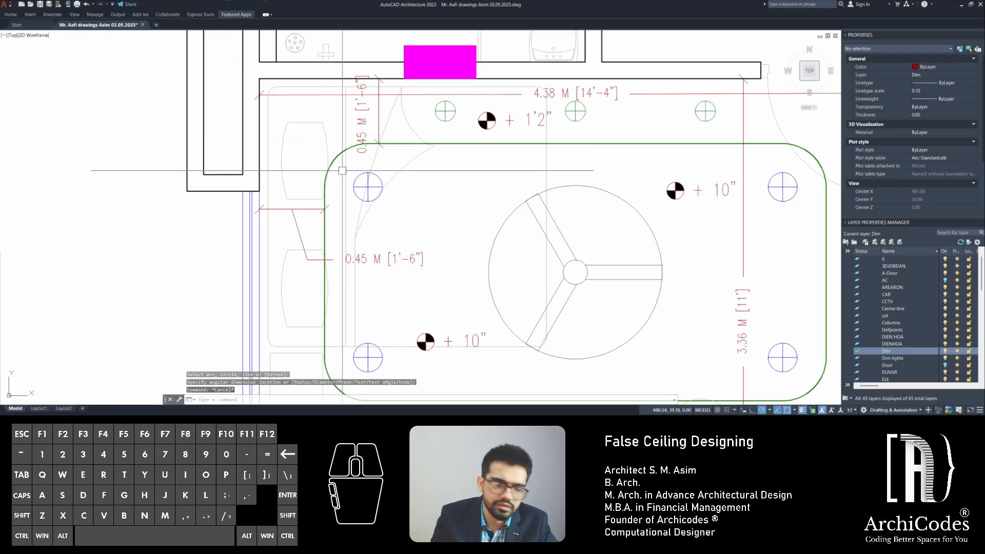
text(D)
key(Return)
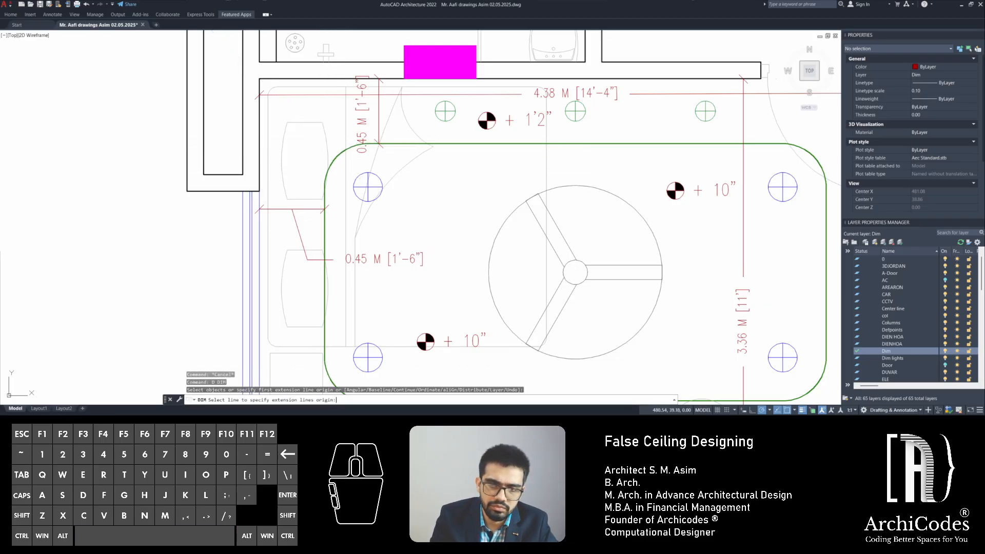
scroll(342, 171, up, 4)
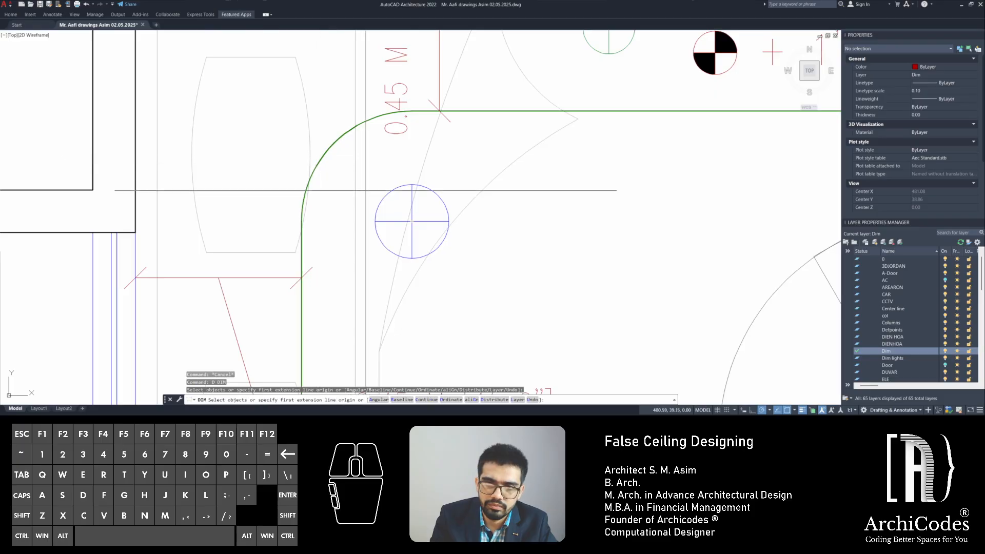
click(412, 221)
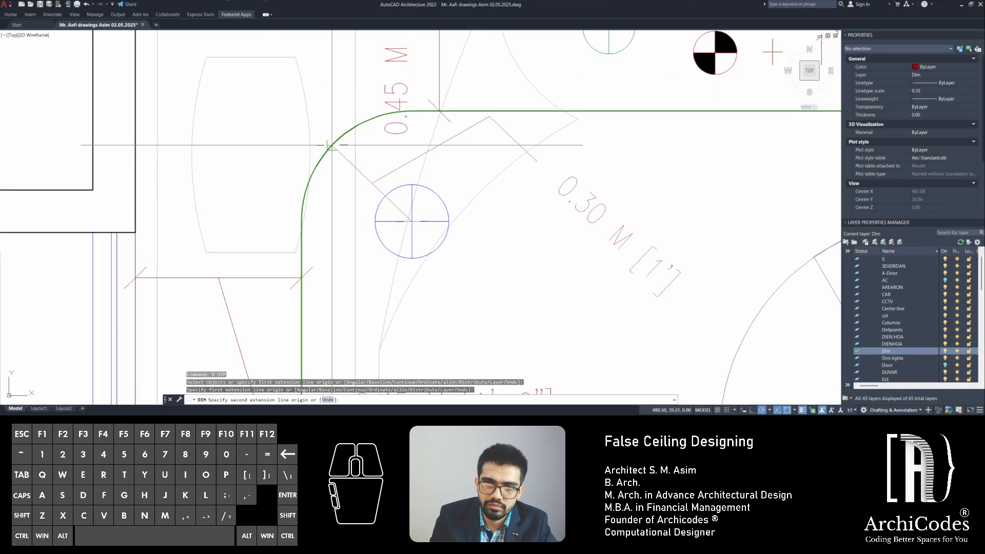
key(space)
Add a radius dimension to the upper-right rounded corner of the bedroom's ceiling outline, with its text toward the door
key(space)
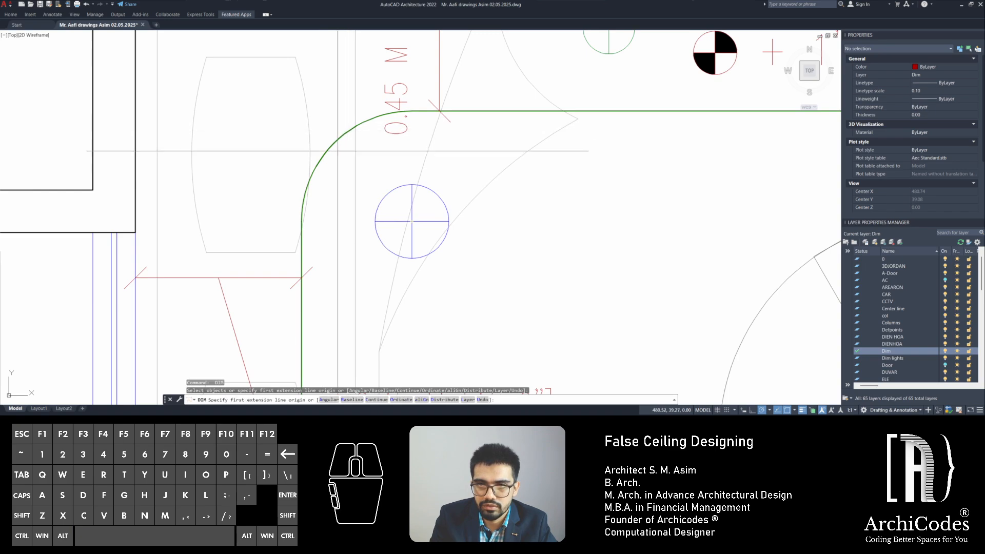
scroll(337, 151, down, 4)
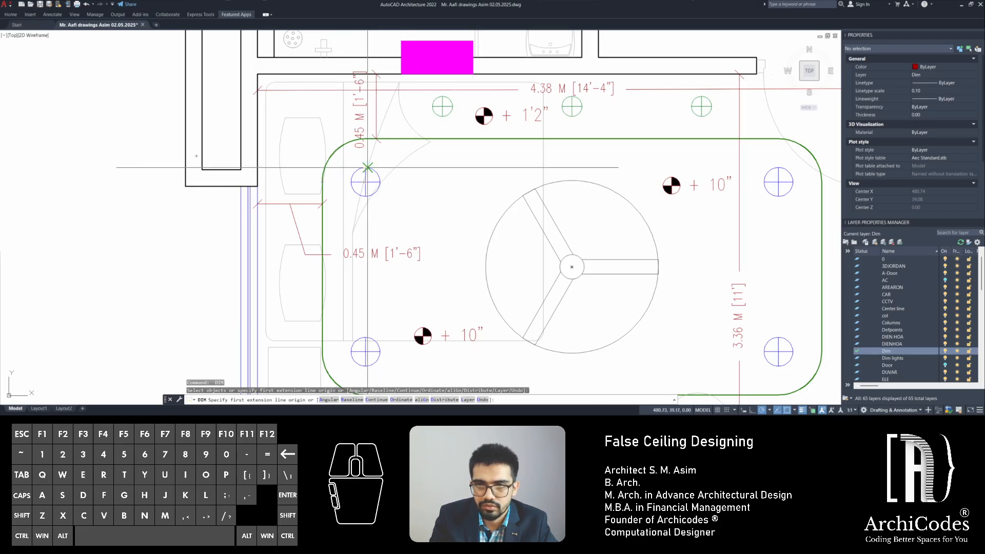
scroll(367, 168, up, 4)
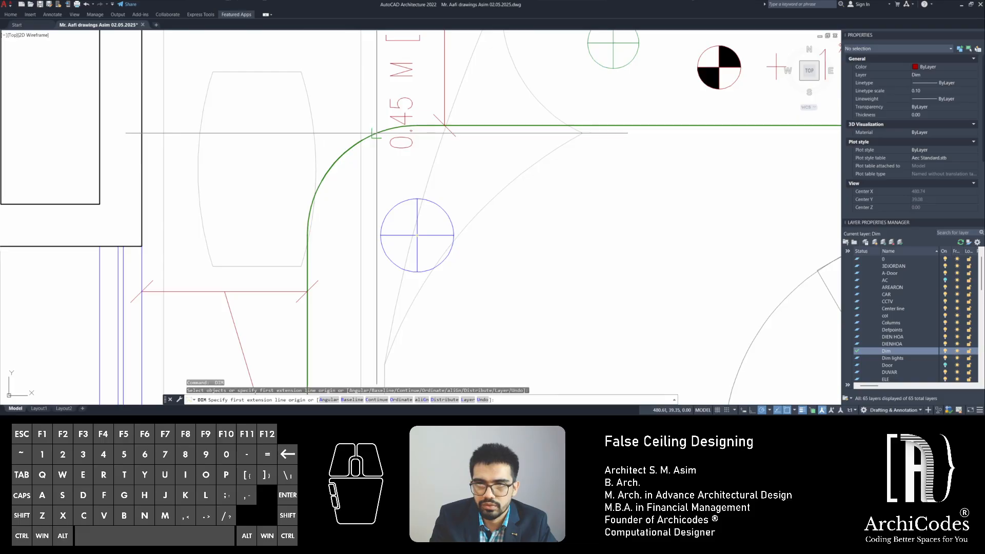
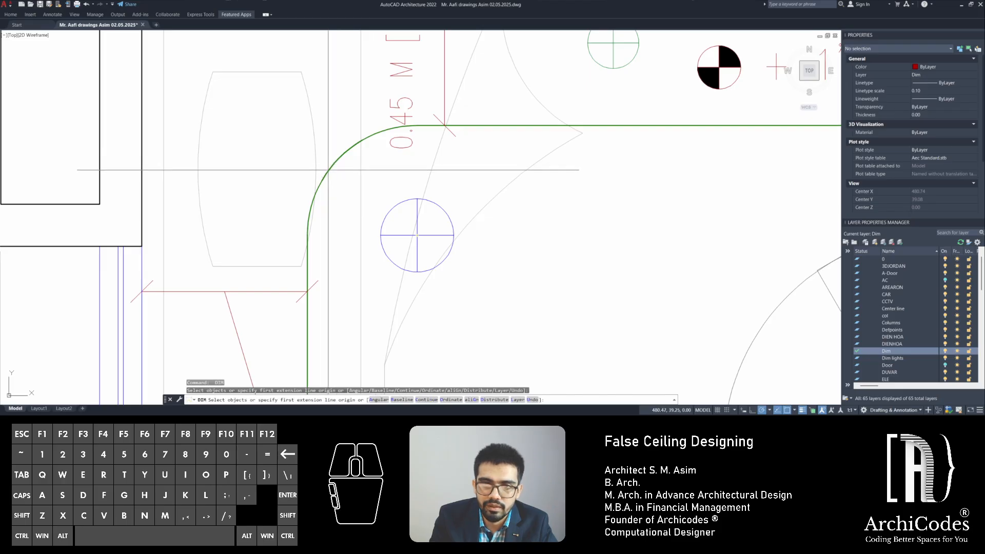
scroll(363, 148, down, 4)
middle_drag(408, 250, 257, 252)
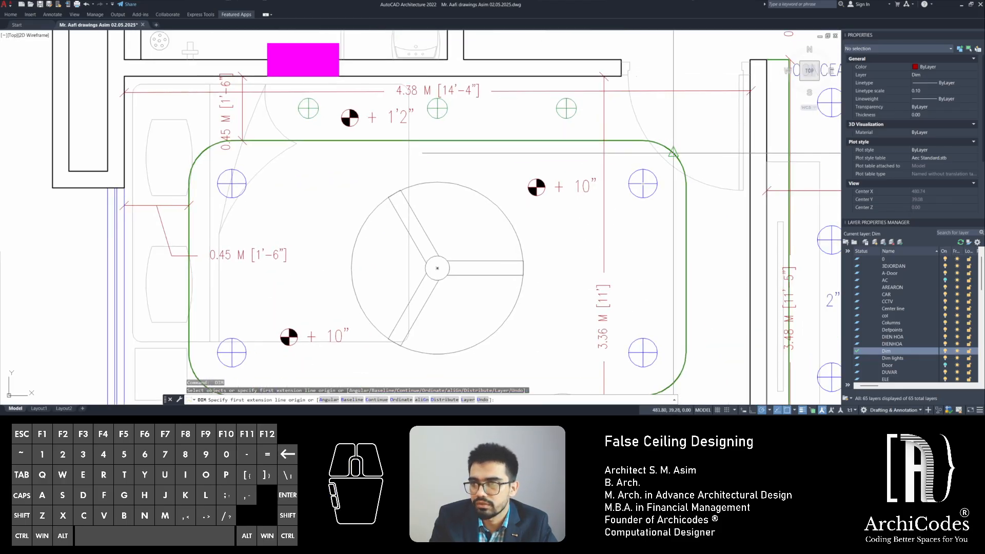
click(664, 142)
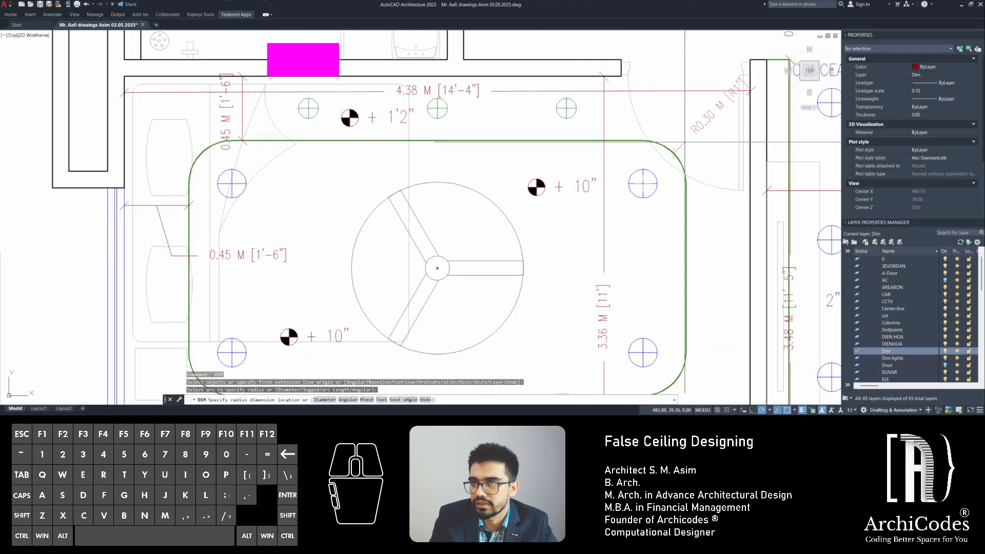
click(678, 132)
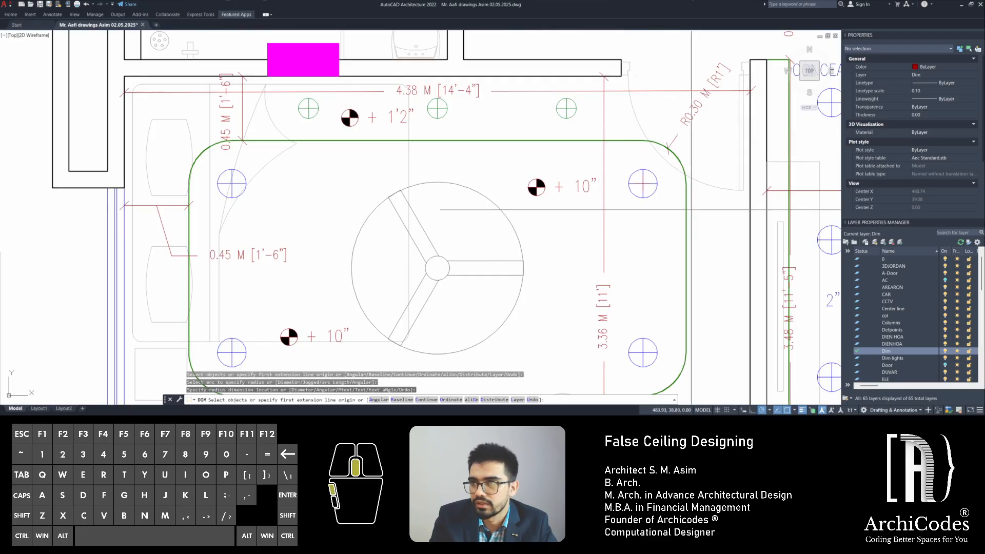
middle_drag(691, 210, 582, 214)
middle_drag(589, 293, 601, 152)
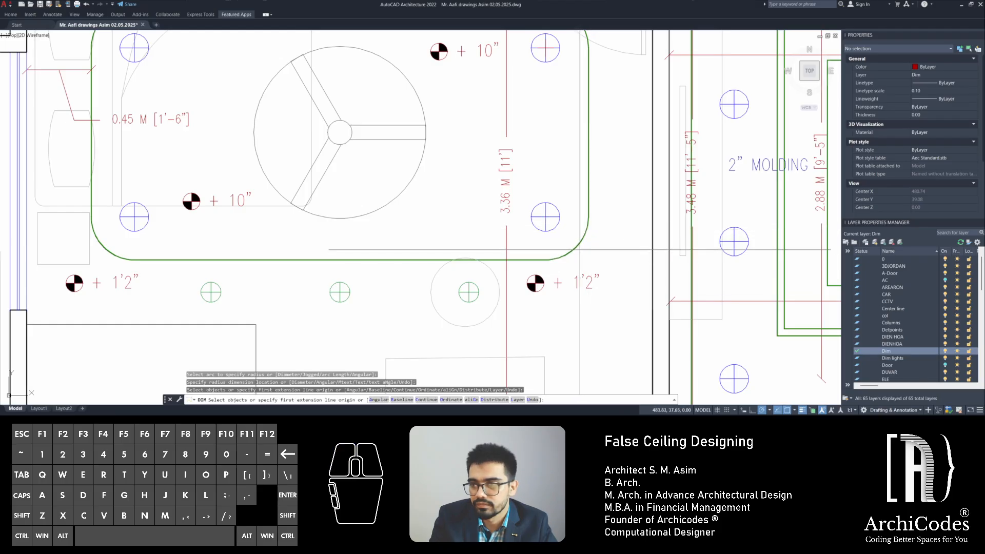
scroll(339, 132, down, 4)
key(Escape)
key(Escape)
key(Escape)
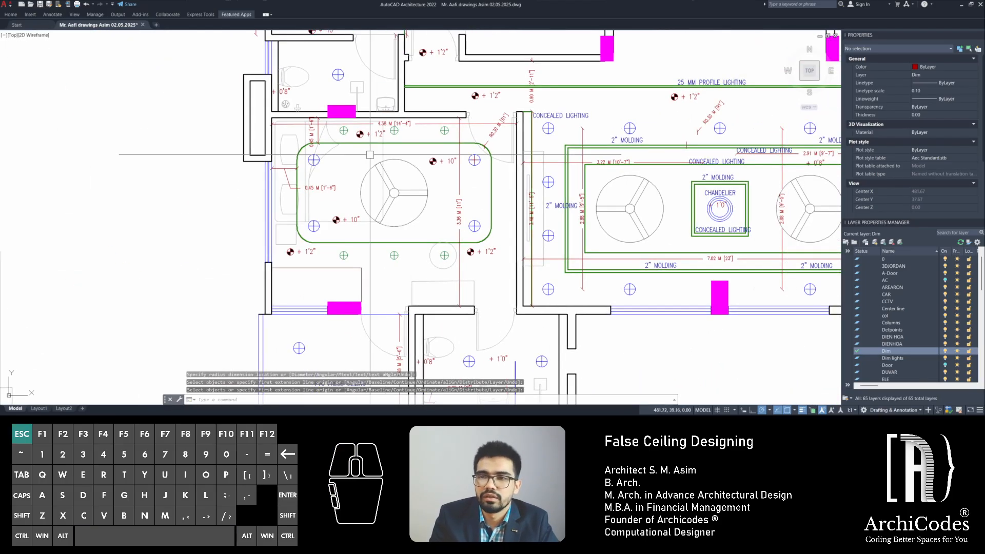
Dimension the overall height of the bedroom's rounded ceiling outline, placing the dimension line just beside the fan's centre
text(d)
key(Return)
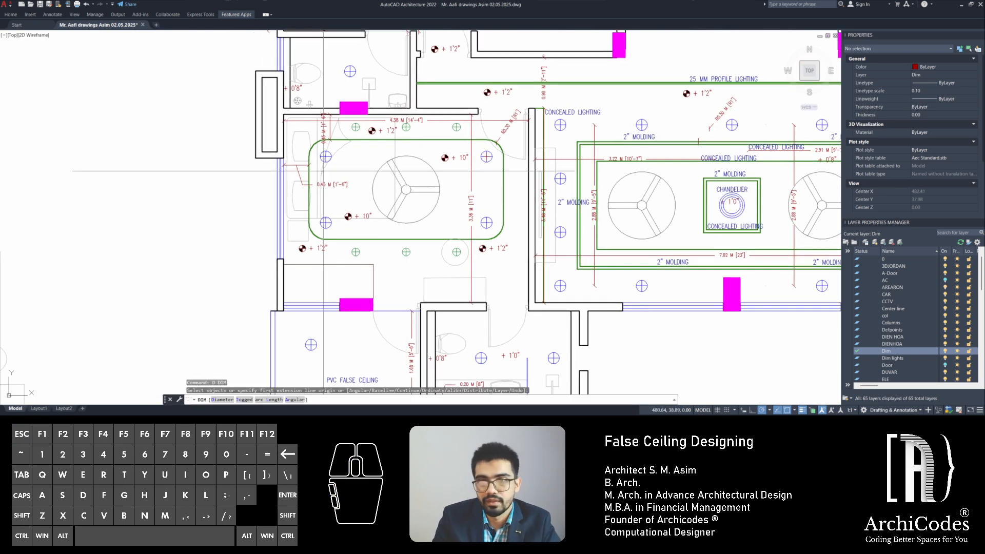
scroll(308, 157, up, 2)
click(459, 210)
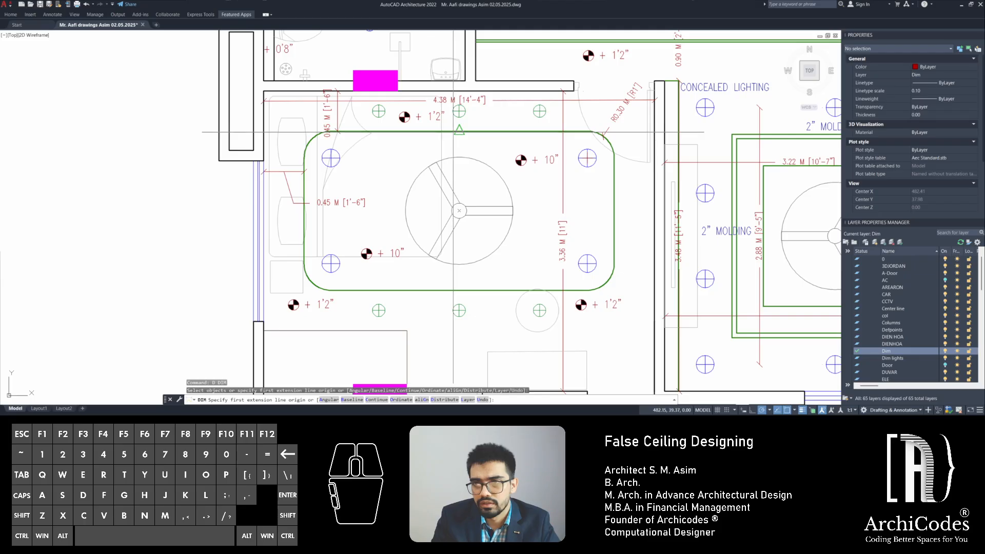
click(459, 290)
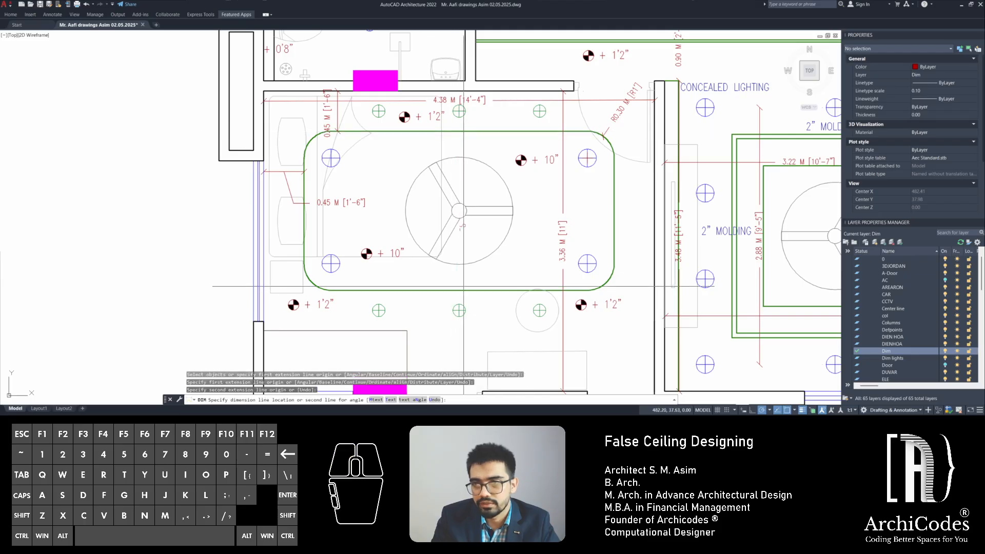
click(473, 208)
Dimension the overall width of the bedroom's rounded ceiling outline, placing the dimension line across the upper part of the fan
click(614, 211)
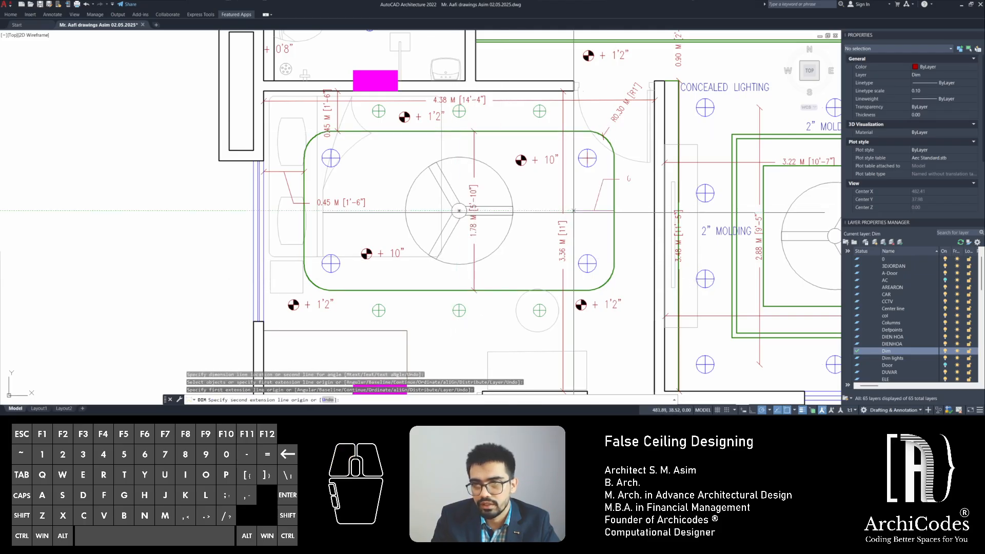
scroll(306, 210, up, 2)
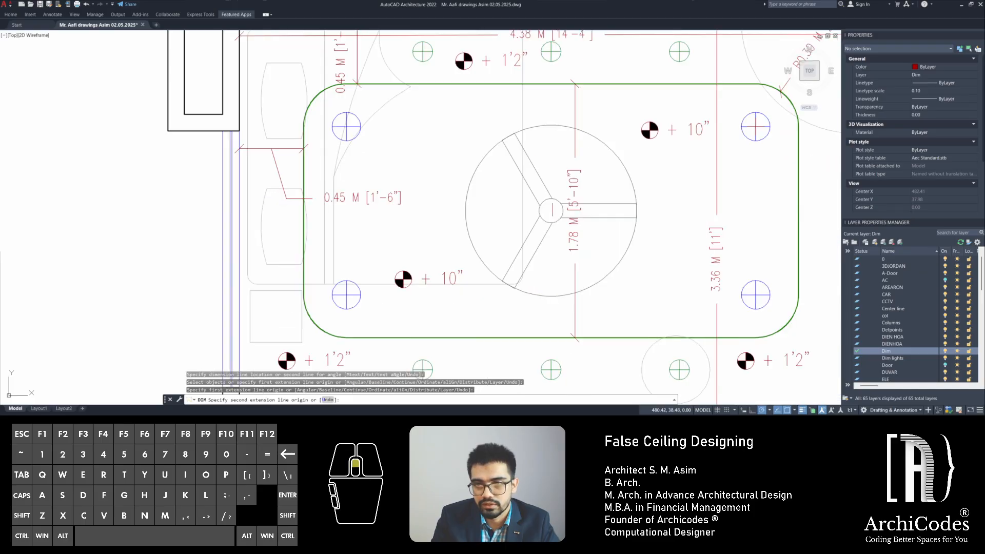
click(303, 210)
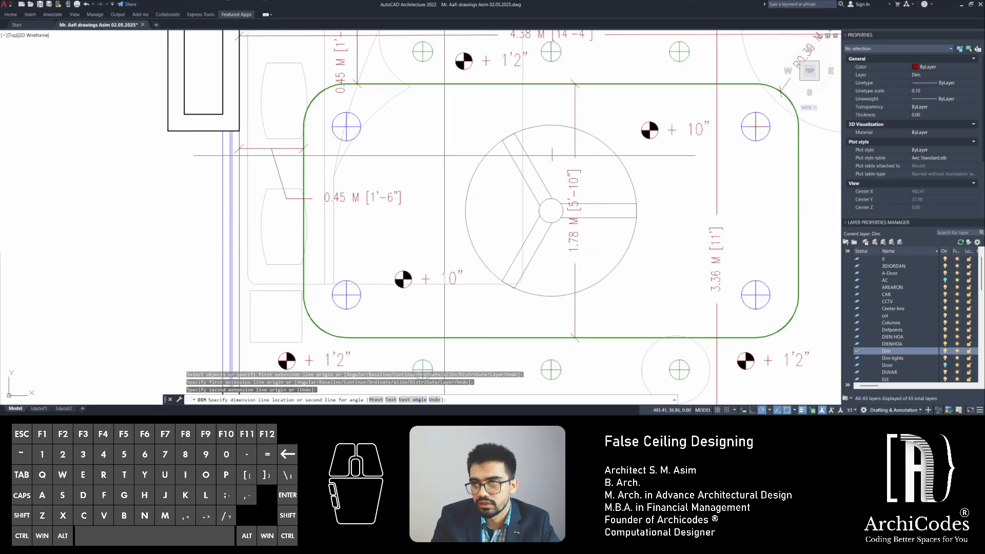
click(479, 156)
Dimension the vertical gap from the rounded ceiling outline's lower edge to the bathroom wall below it
scroll(580, 225, down, 2)
middle_drag(580, 226, 497, 186)
scroll(415, 266, up, 2)
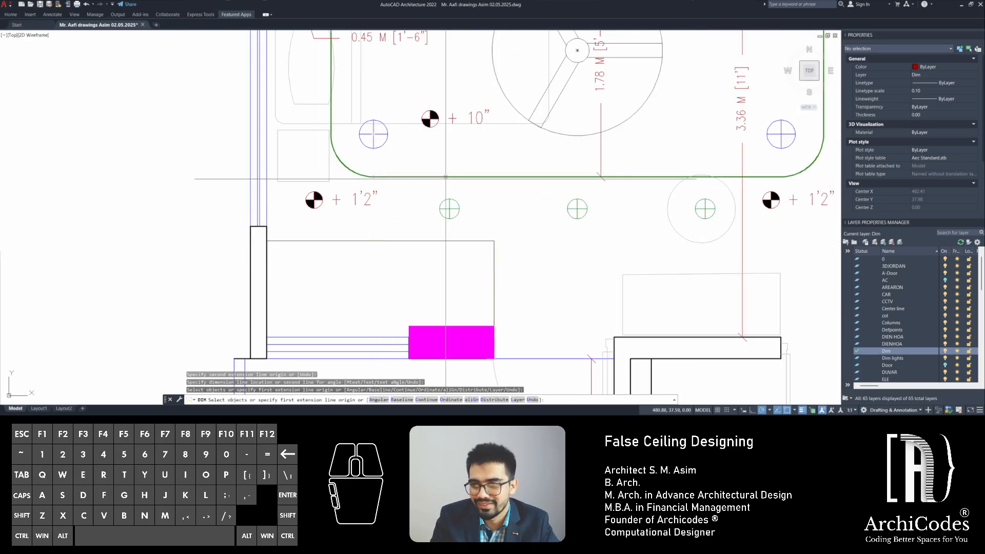
click(614, 338)
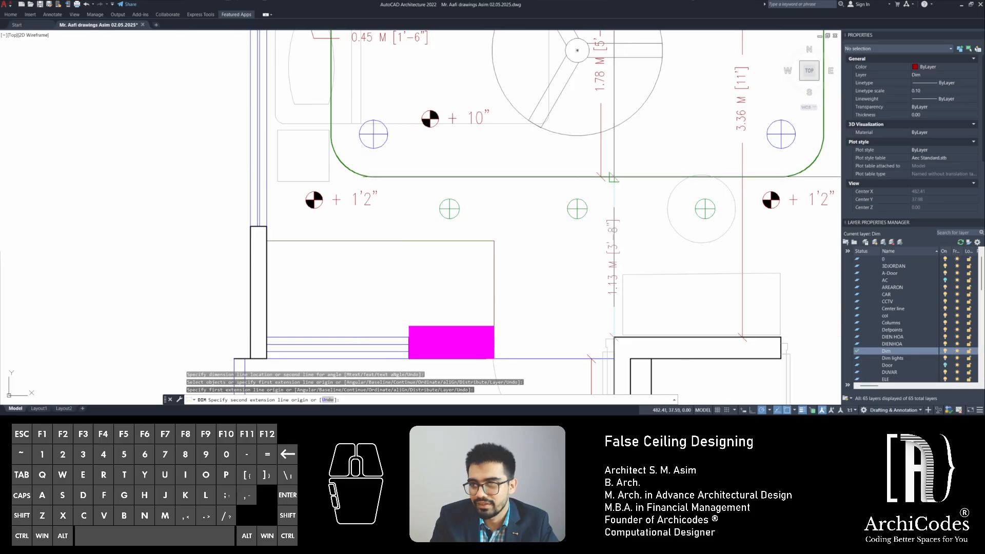
click(613, 178)
click(611, 256)
middle_drag(661, 252, 521, 249)
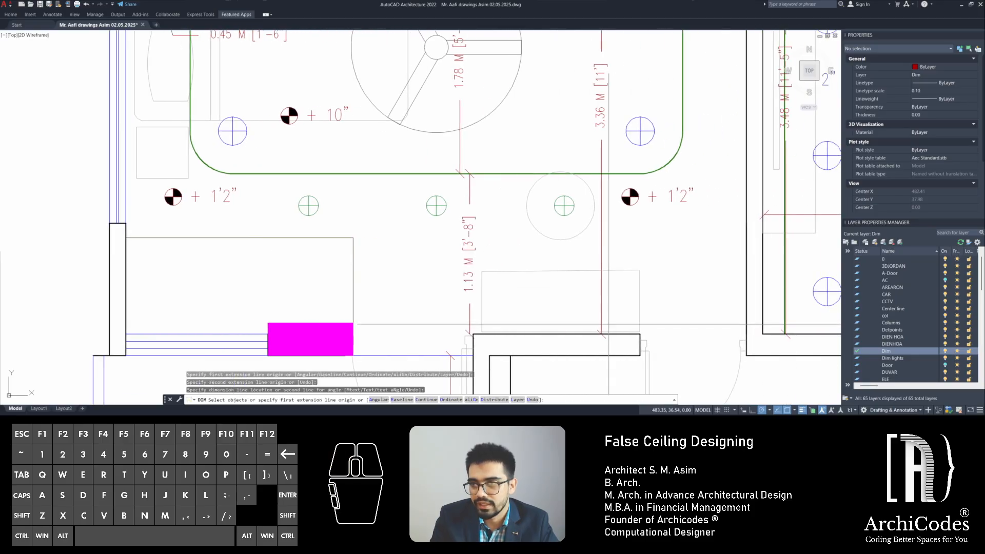
Dimension the horizontal gap from the rounded ceiling outline's right edge to the bedroom's right wall
middle_drag(618, 270, 494, 375)
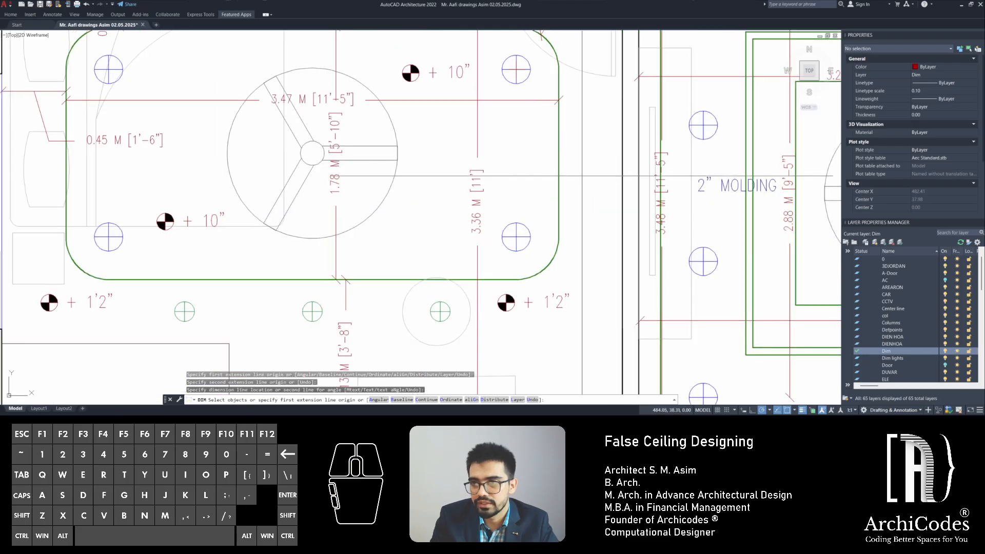
click(559, 152)
click(608, 158)
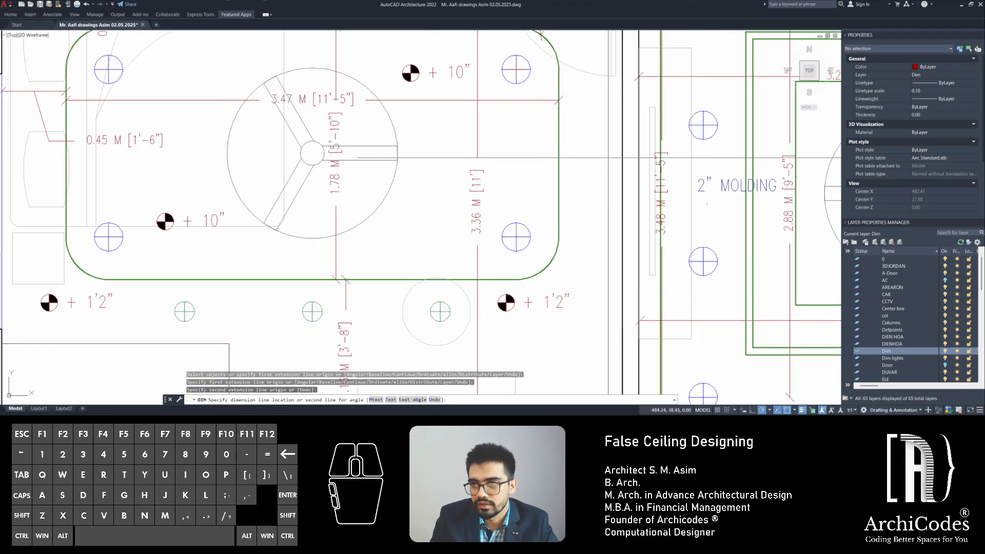
click(609, 158)
key(Escape)
Move the text of the right wall gap dimension back above its dimension line
click(599, 185)
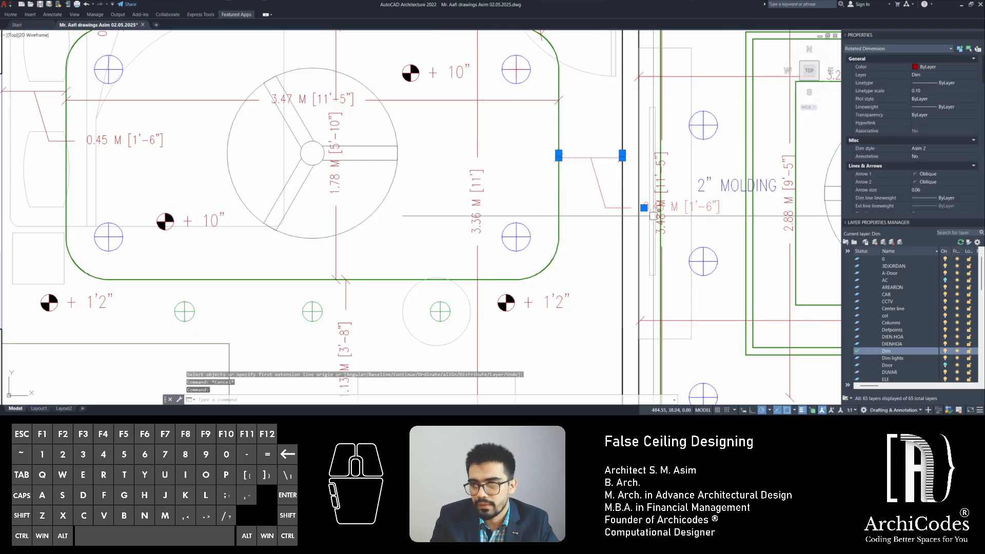
click(643, 207)
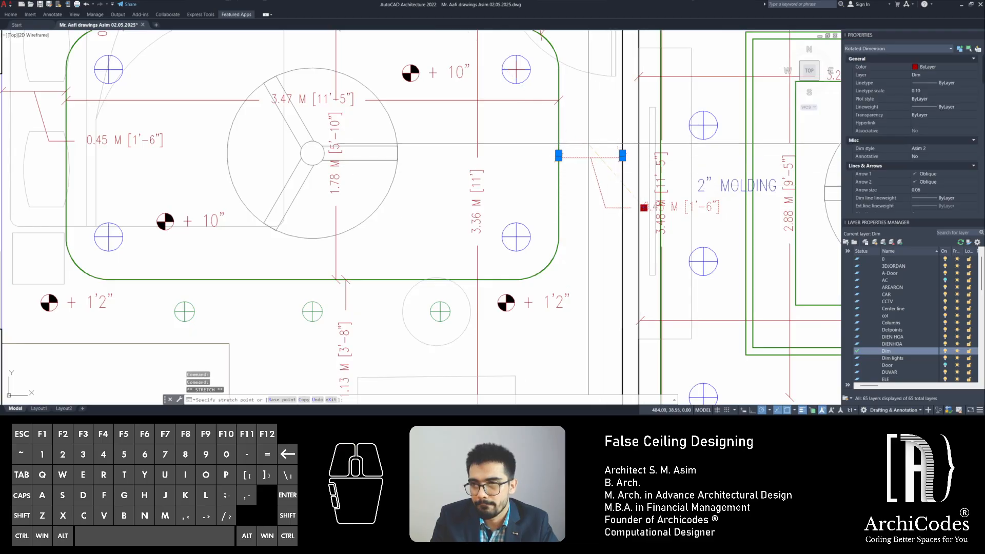
key(Escape)
key(Escape)
scroll(374, 217, down, 4)
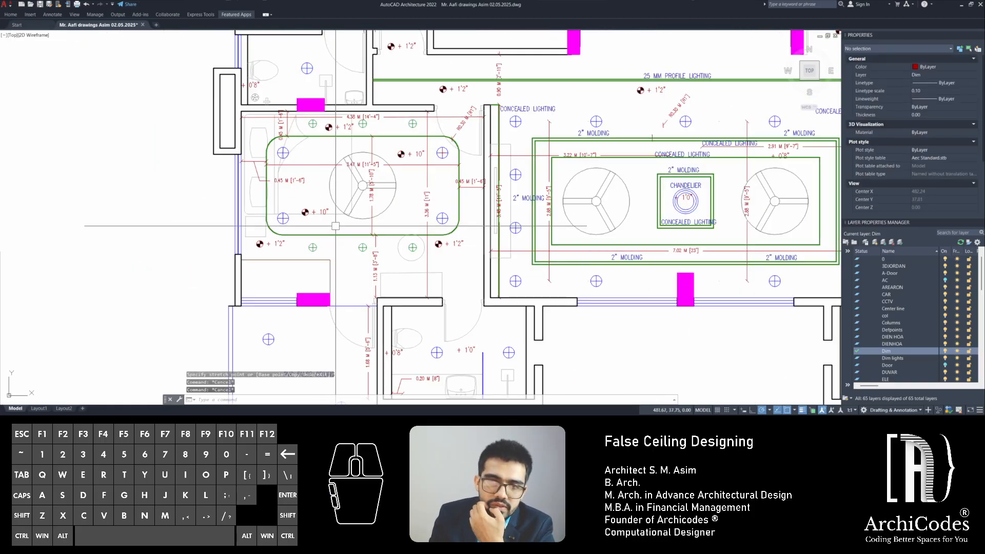
scroll(414, 197, up, 2)
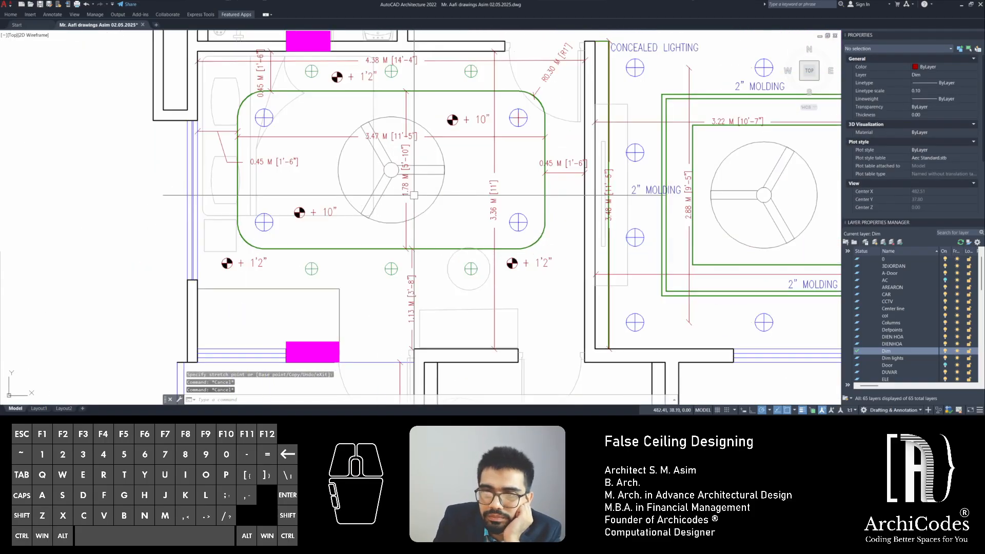
mouse_move(426, 99)
middle_down()
mouse_move(434, 129)
mouse_move(429, 88)
middle_up()
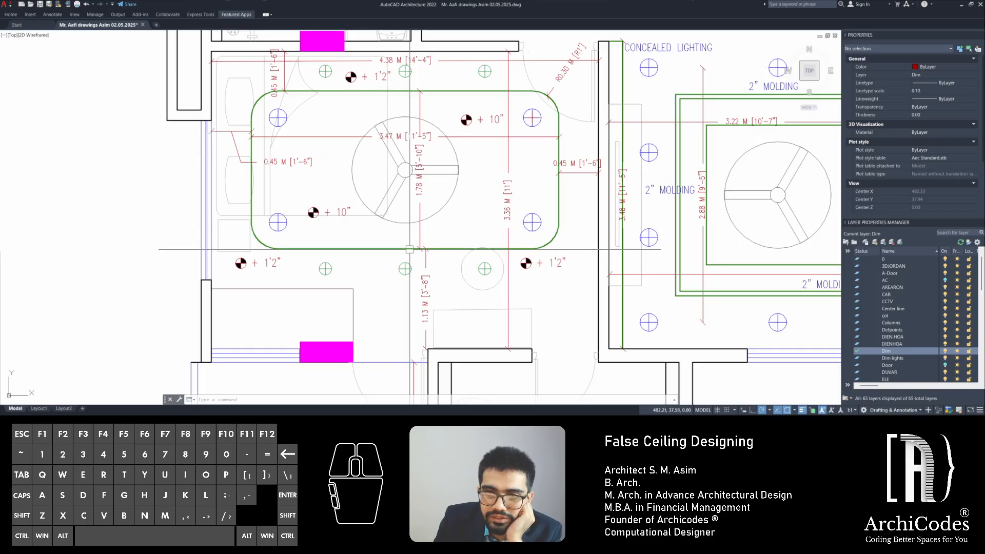
middle_drag(411, 250, 412, 213)
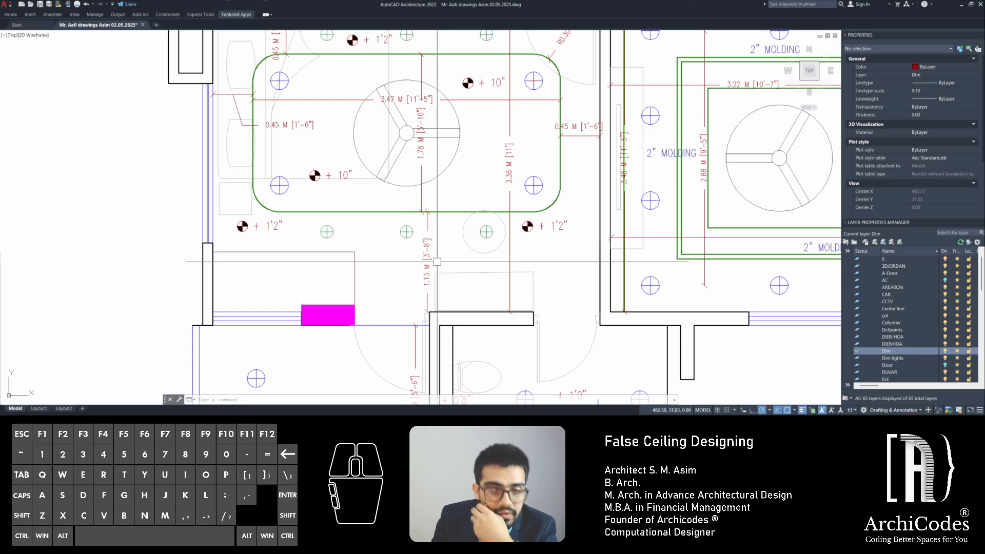
middle_drag(442, 255, 443, 273)
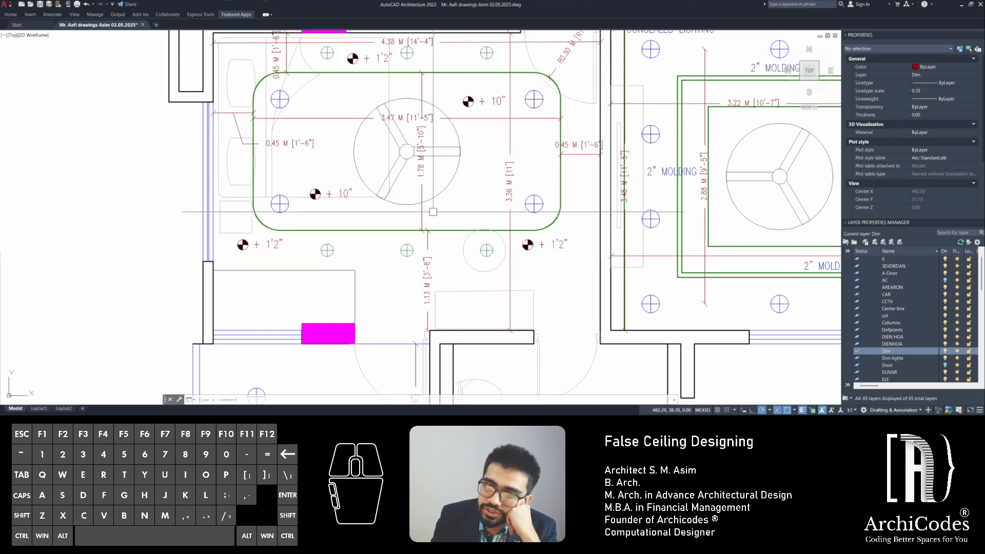
scroll(448, 255, down, 2)
middle_drag(448, 254, 338, 262)
middle_drag(362, 305, 280, 252)
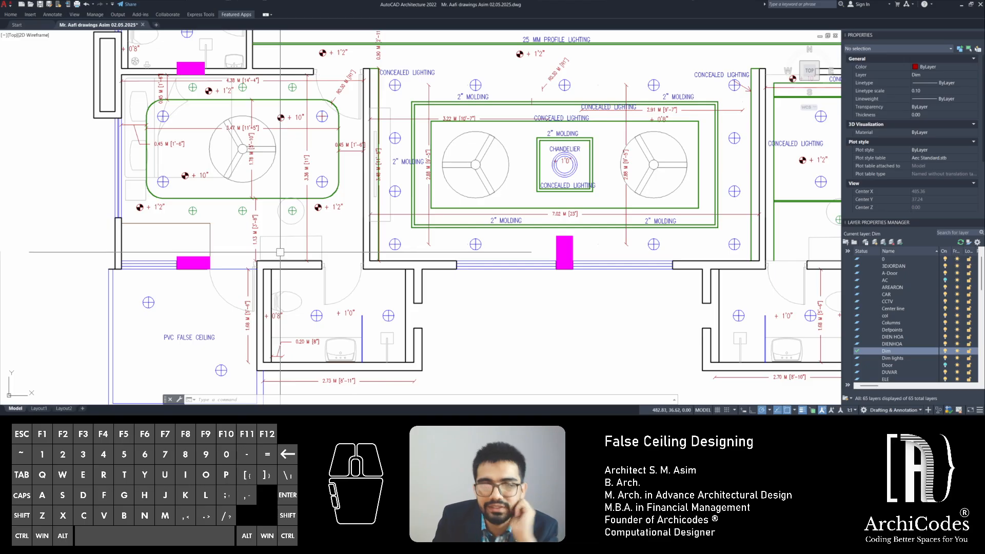
text(d)
key(Return)
middle_drag(342, 234, 316, 283)
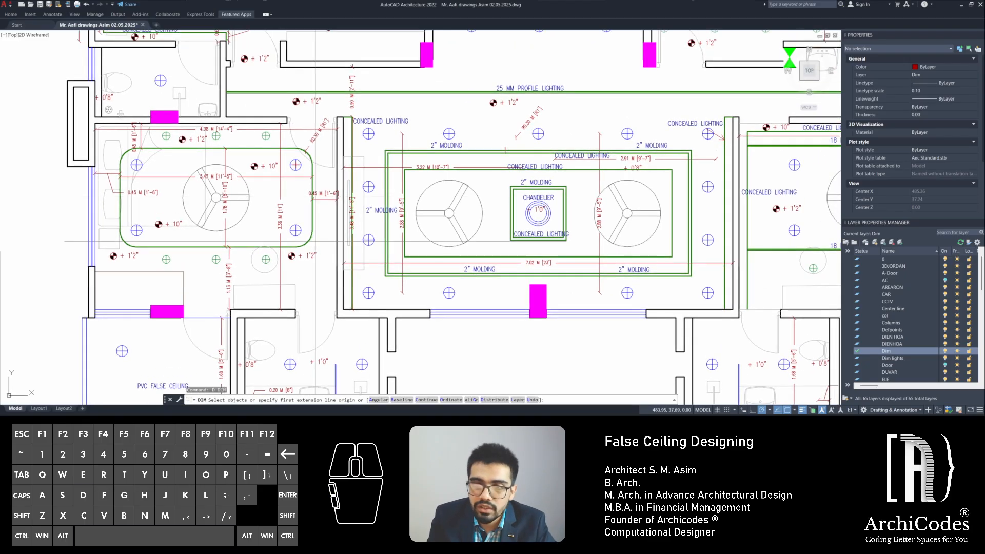
middle_drag(519, 180, 397, 190)
key(Escape)
key(Escape)
key(Escape)
key(Escape)
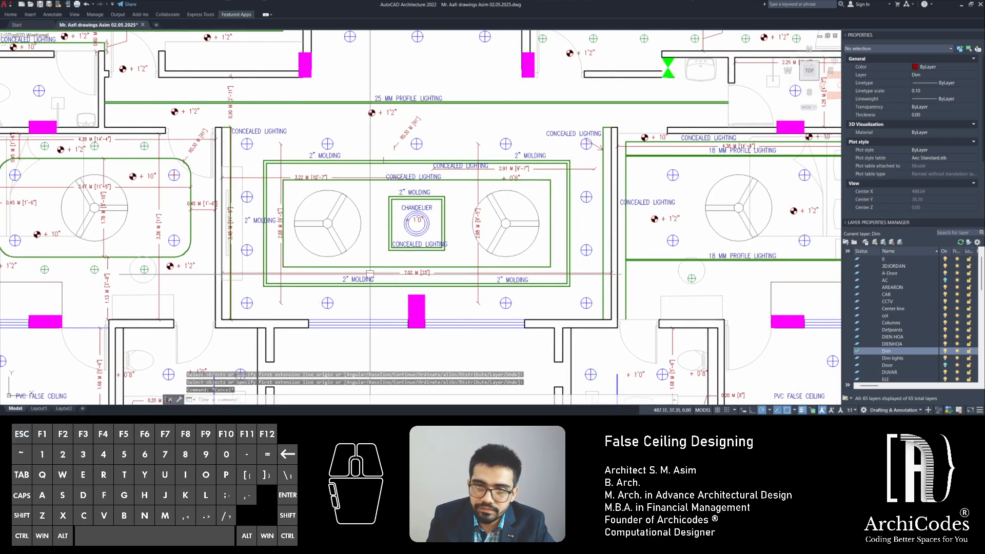
Delete the 2.88 M vertical dimension beside the left fan in the chandelier room
scroll(317, 268, up, 2)
middle_drag(317, 269, 374, 253)
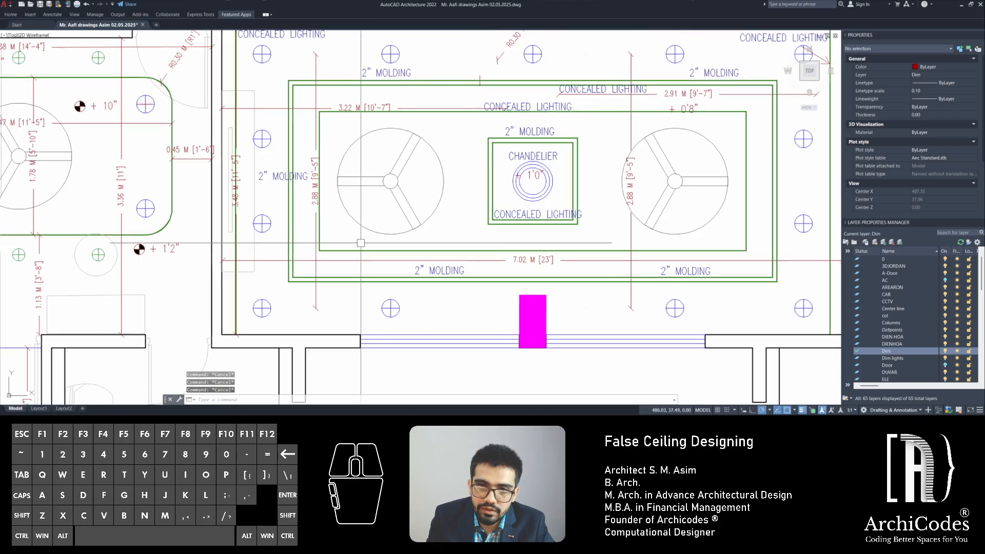
click(313, 246)
key(Delete)
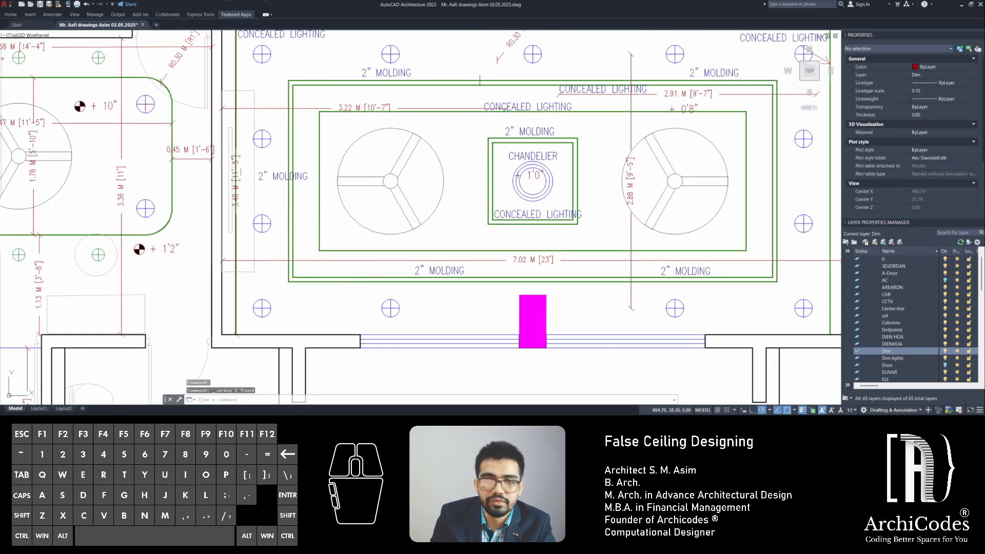
Move the chandelier room's 3.48 M vertical dimension line between the left wall and the green ceiling line
click(240, 157)
middle_drag(241, 156, 317, 211)
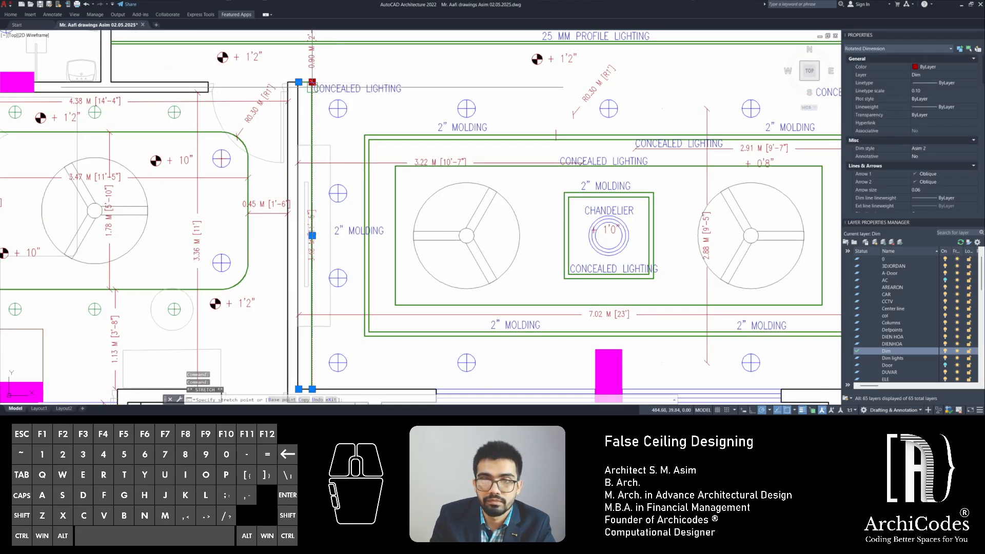
click(312, 82)
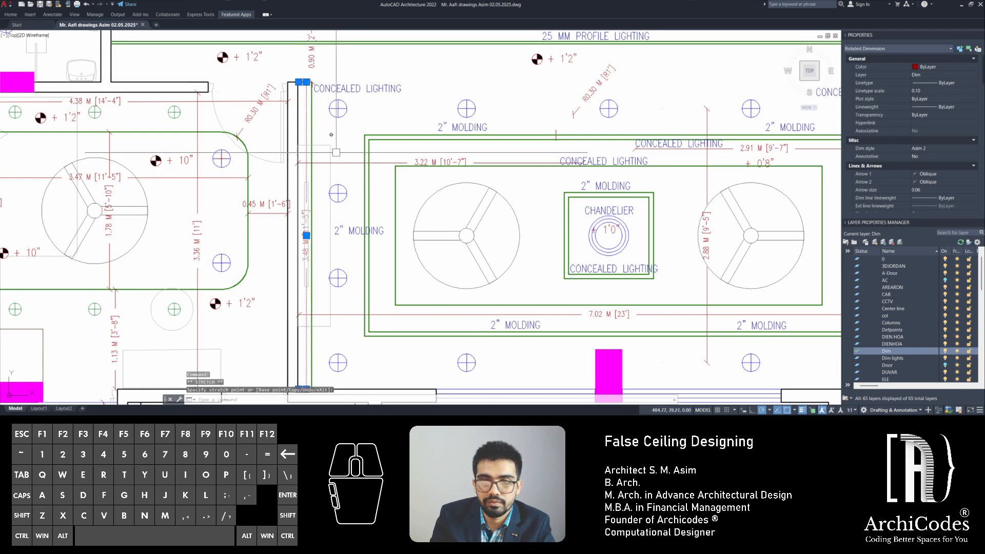
key(Escape)
key(Escape)
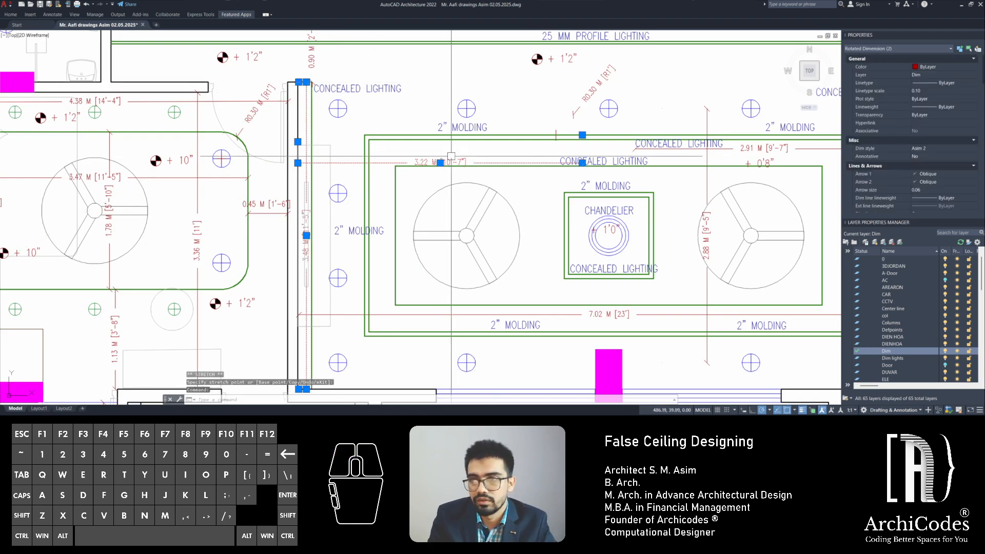
Delete the 3.22 M horizontal dimension and the R0.30 M radius dimension from the chandelier room's ceiling
click(450, 159)
key(Delete)
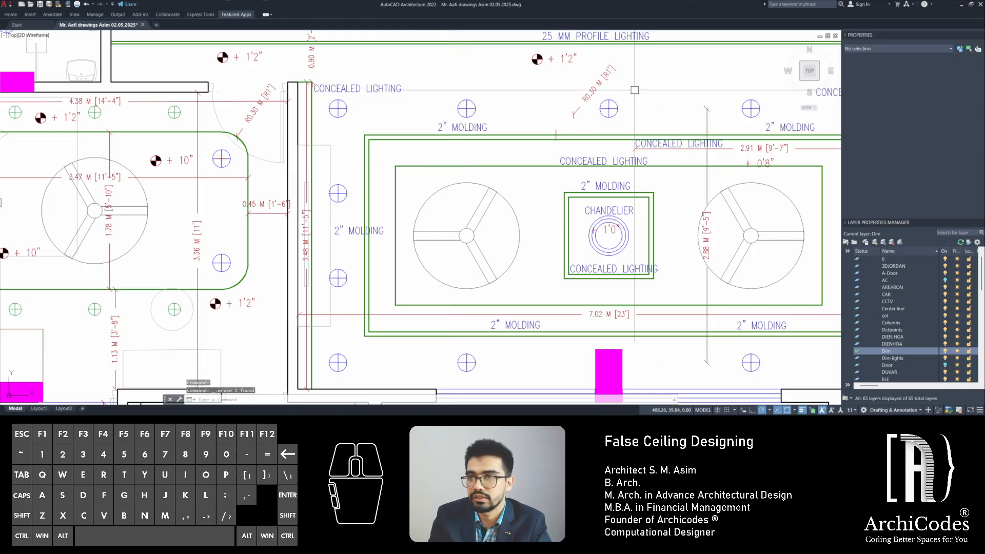
click(607, 71)
middle_drag(607, 70, 320, 69)
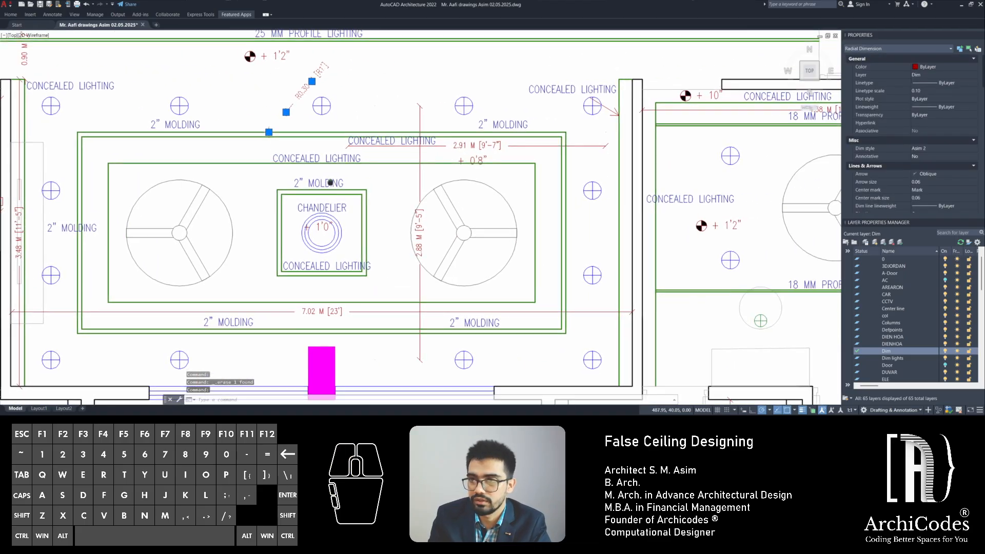
key(Delete)
Delete the 2.91 M and 2.88 M dimensions and the + 0'8" level text around the chandelier room's right fan
click(488, 146)
key(Delete)
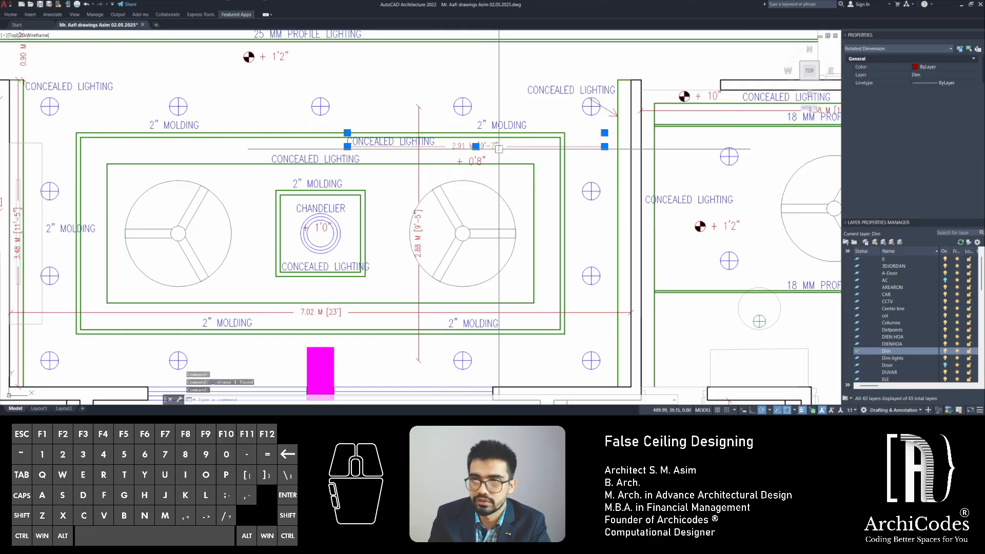
click(478, 153)
key(Delete)
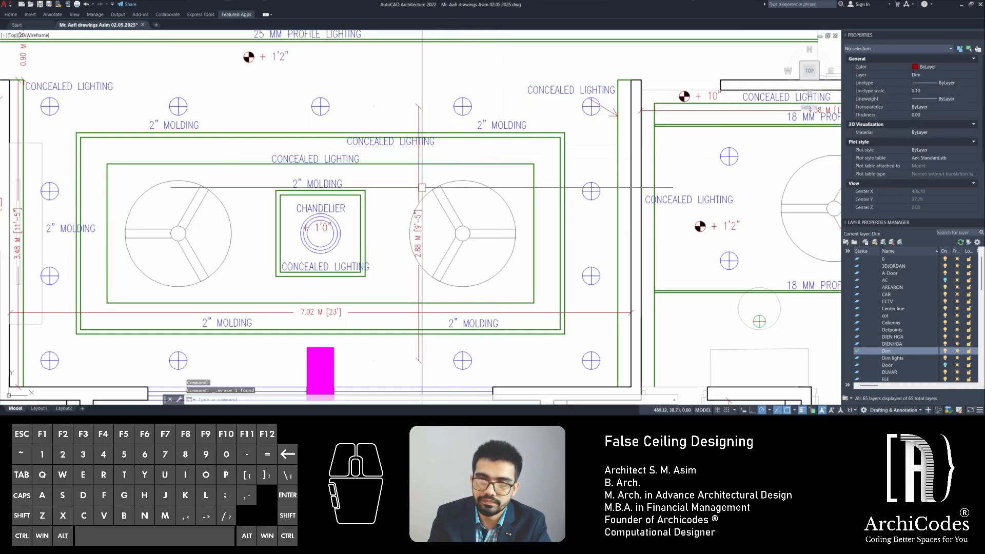
click(419, 184)
key(Delete)
Dimension the width of the chandelier room's outer ceiling outline, placing the dimension line just below its lower edge
scroll(503, 199, down, 1)
mouse_move(503, 202)
middle_down()
mouse_move(482, 210)
mouse_move(502, 192)
middle_up()
key(Escape)
key(Escape)
key(Escape)
text(d)
key(Return)
scroll(444, 301, up, 4)
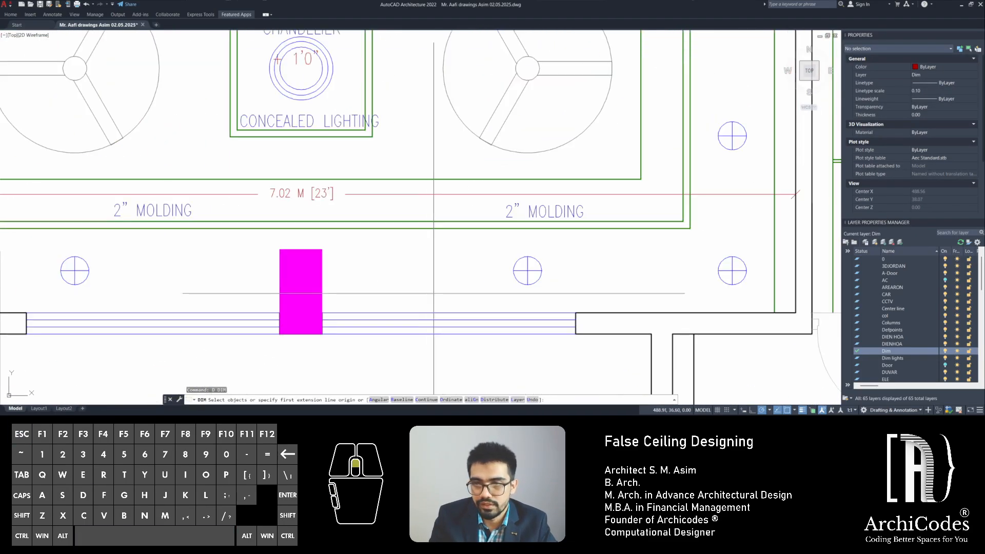
click(399, 226)
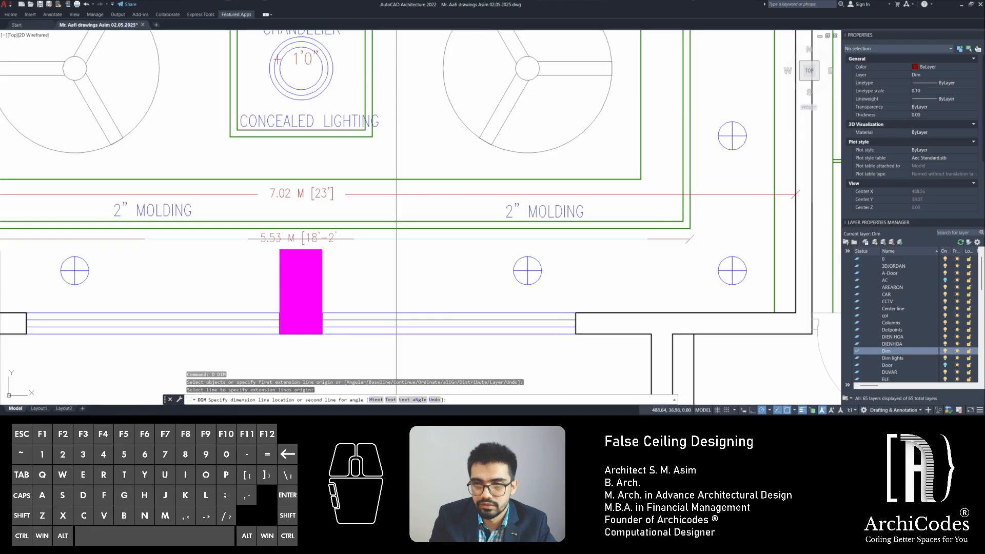
click(396, 238)
scroll(405, 251, down, 3)
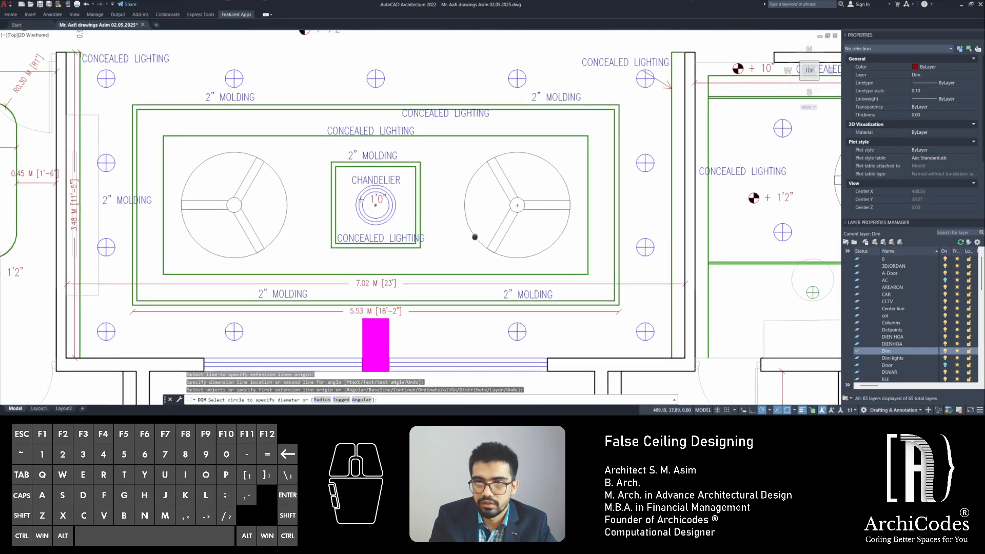
scroll(435, 284, up, 1)
key(Escape)
Move the chandelier room's overall 7.02 M width dimension line below the lower window wall
click(439, 285)
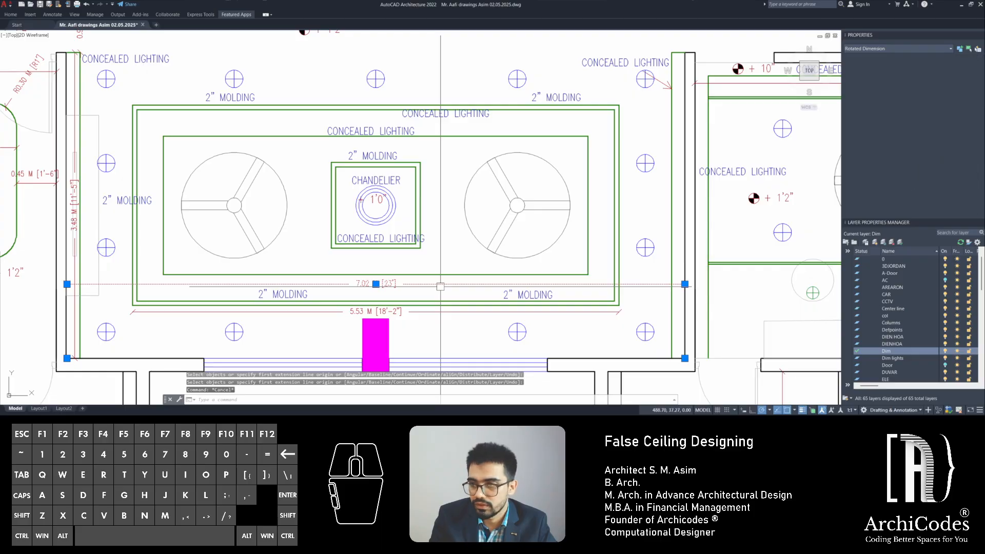
click(685, 284)
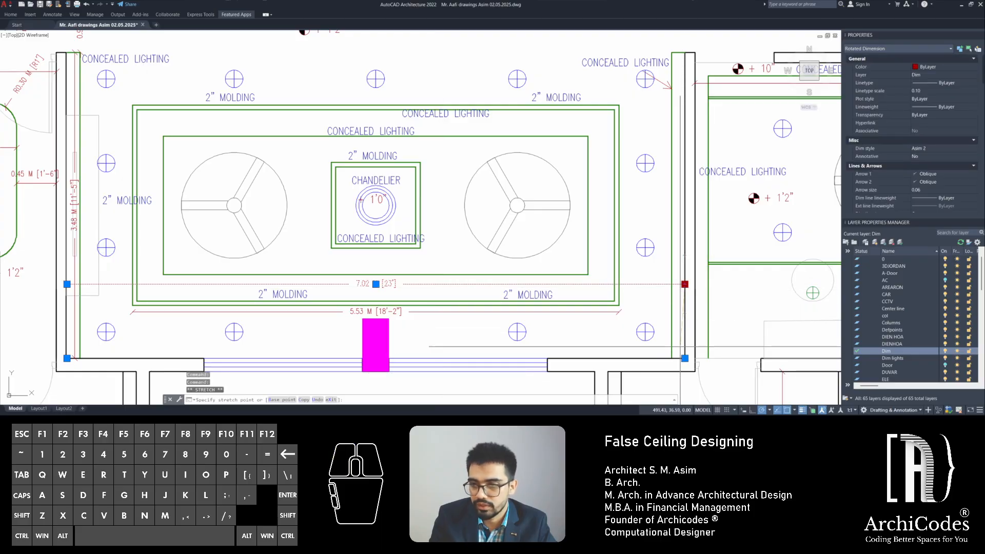
click(684, 380)
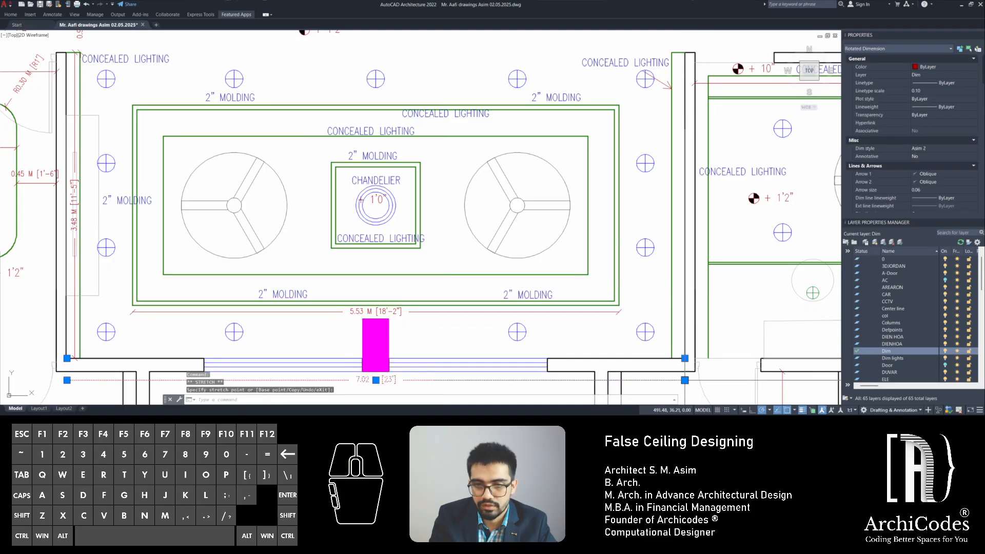
key(Escape)
Dimension the height of the chandelier room's outer ceiling outline, placing the dimension line just outside its right edge
text(d)
middle_drag(655, 269, 675, 267)
key(space)
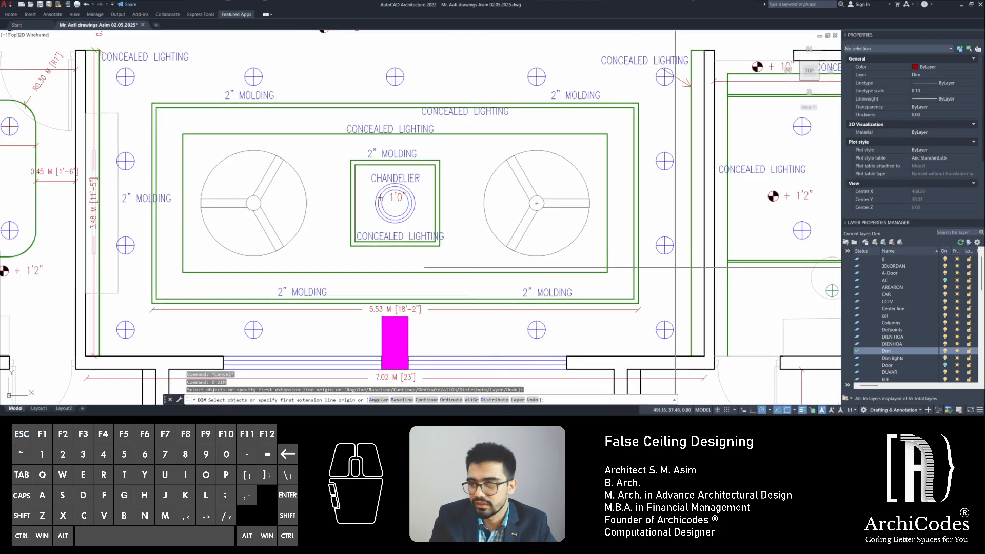
click(643, 273)
key(space)
key(space)
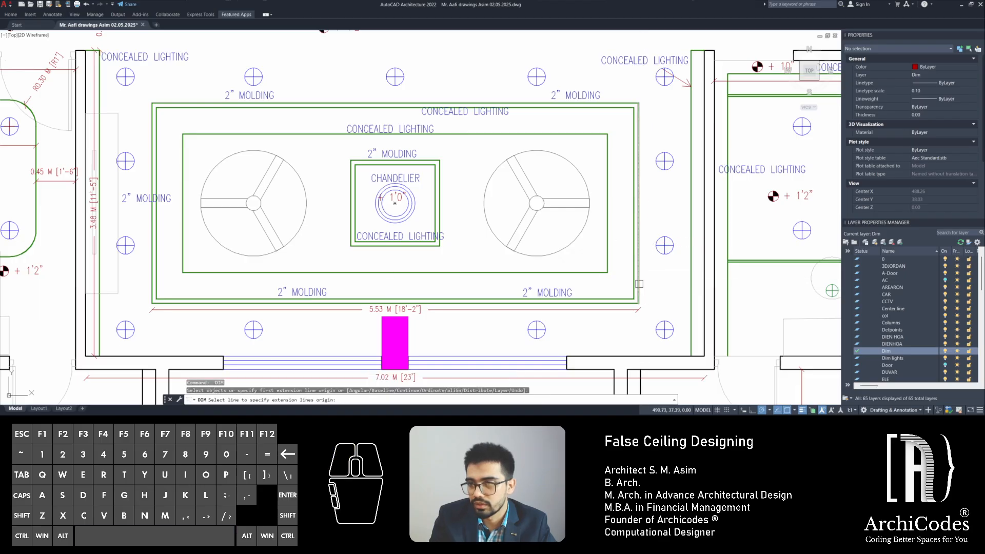
click(638, 284)
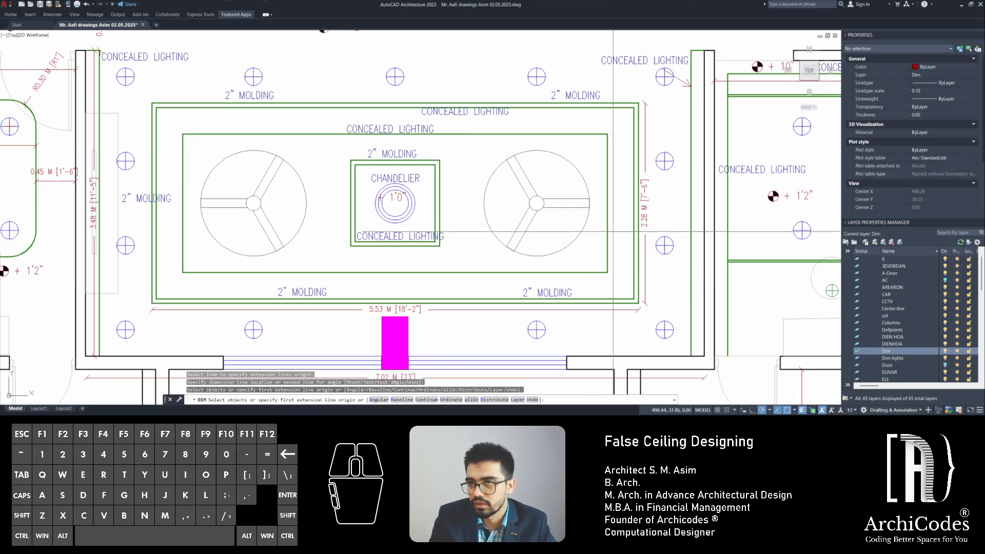
click(644, 230)
Dimension the height and width of the inner ceiling outline, with dimension lines just outside its right and lower edges
click(615, 231)
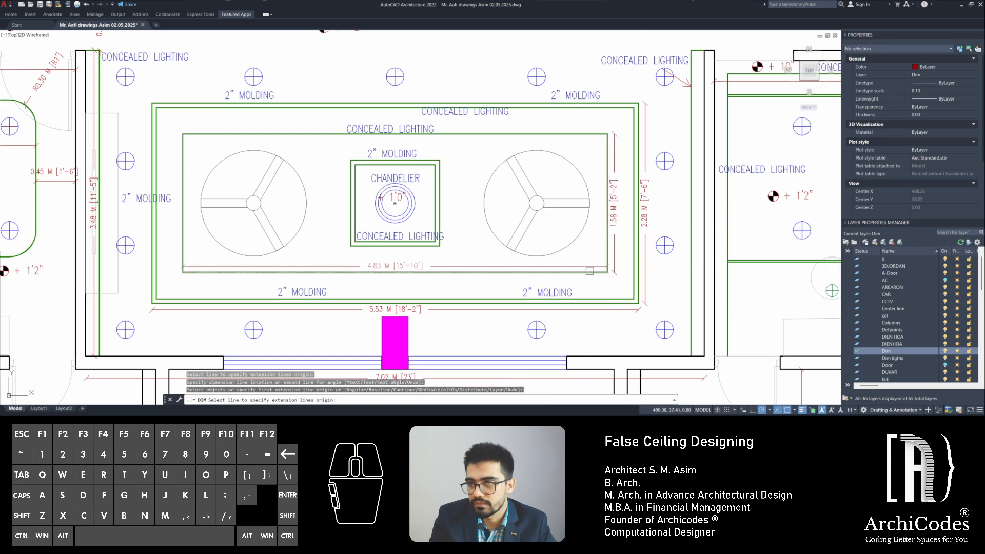
click(590, 272)
click(588, 279)
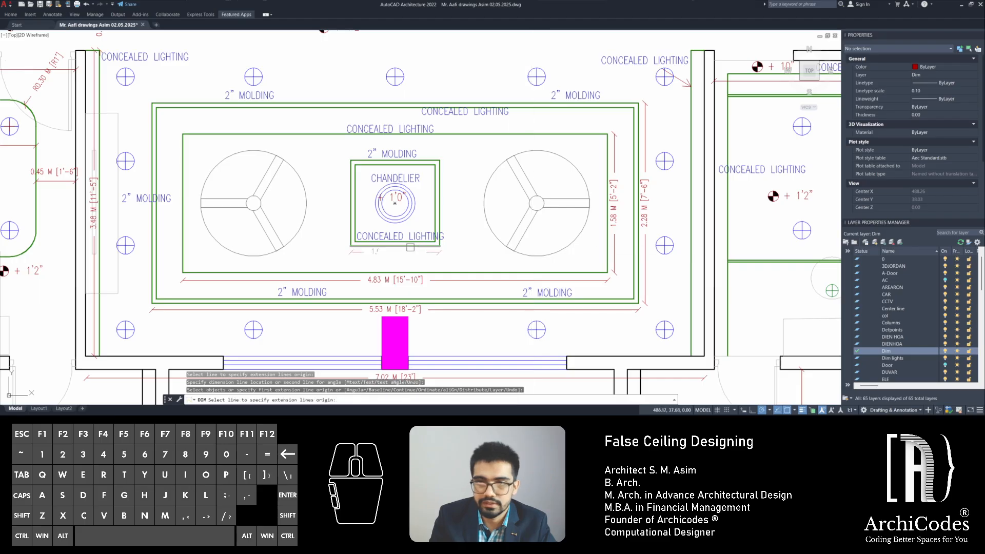
Dimension the width and height of the square outline around the chandelier, with dimension lines above it and to its right
key(Return)
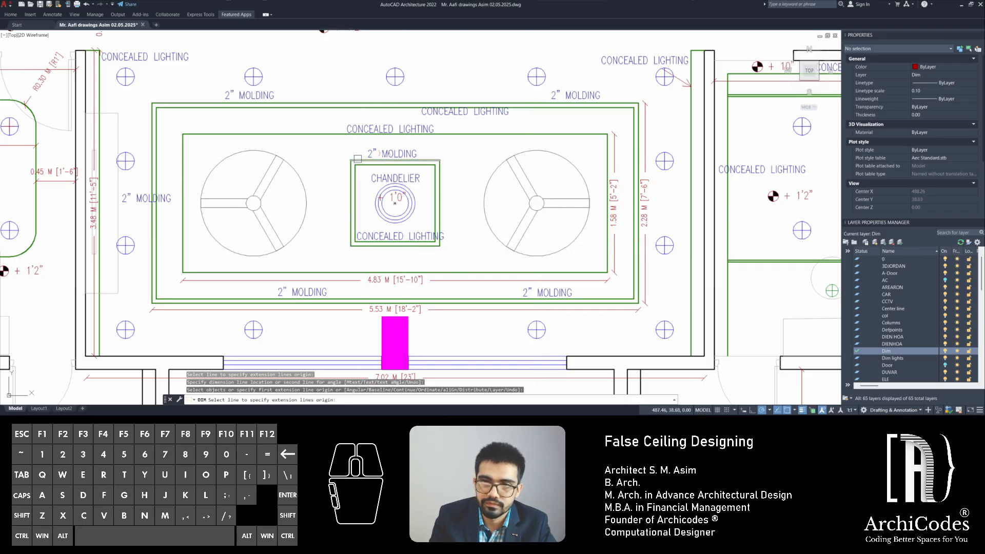
click(359, 160)
click(362, 142)
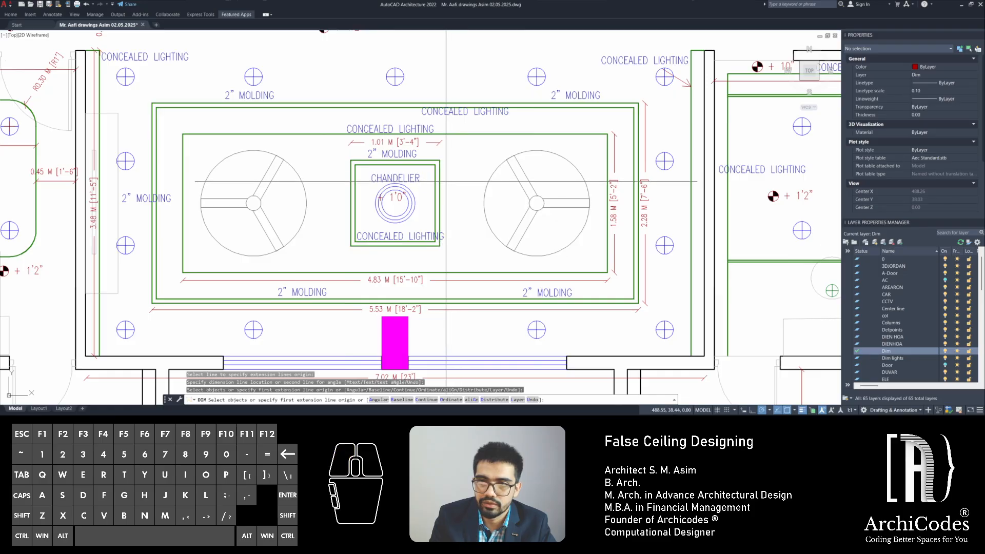
key(Return)
click(448, 182)
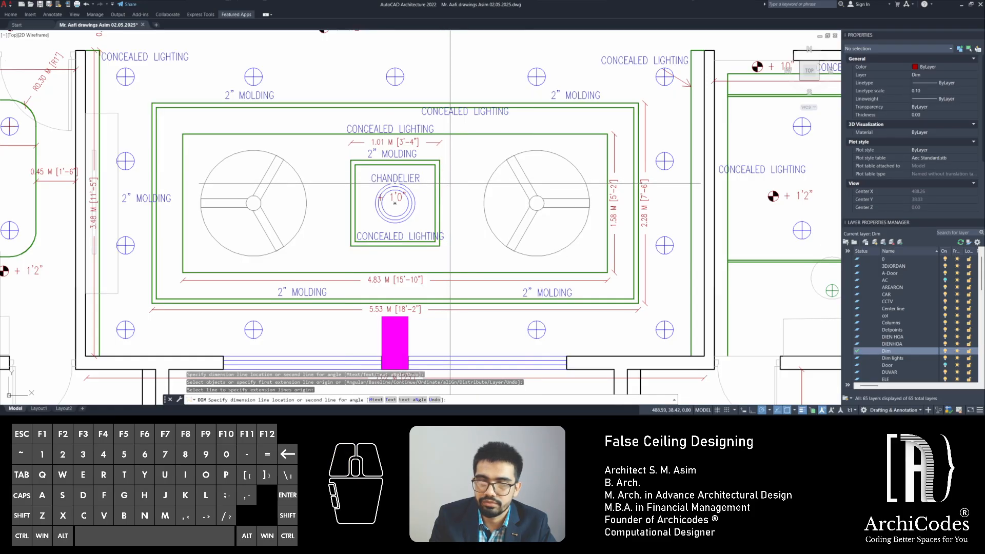
click(449, 183)
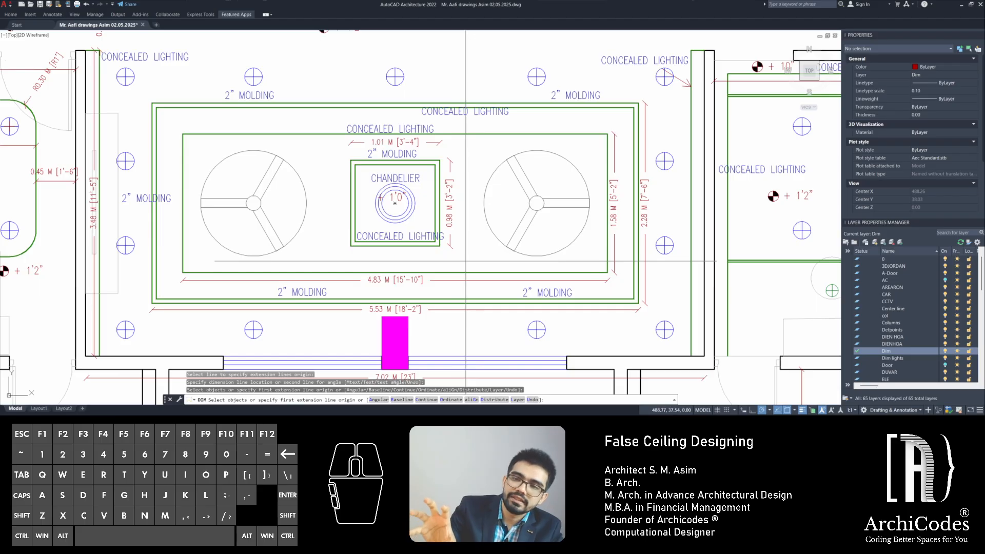
key(Escape)
key(Escape)
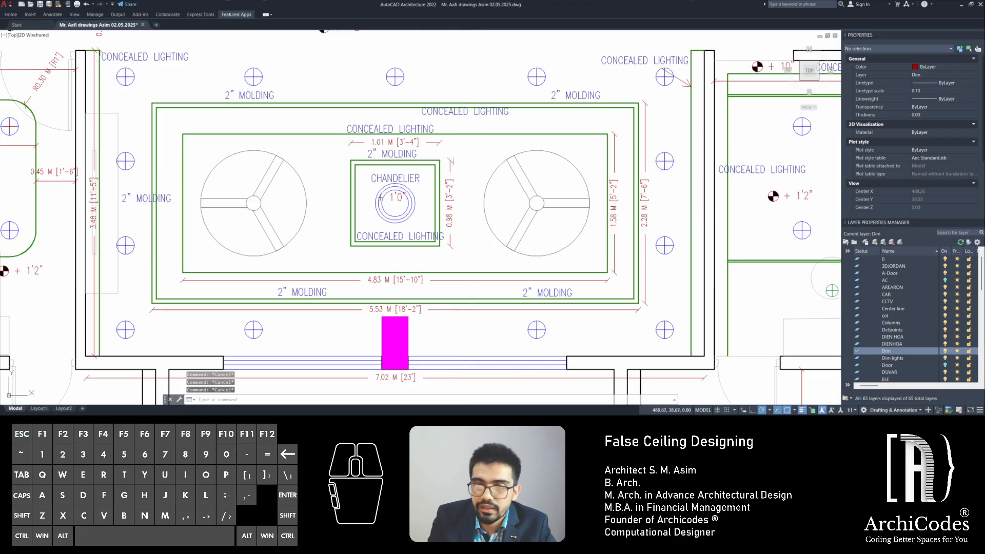
click(462, 156)
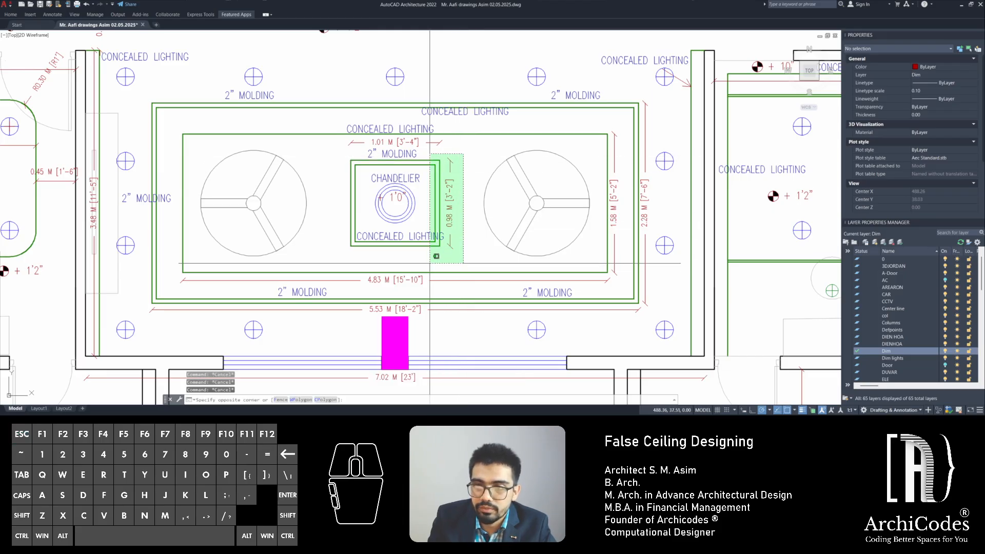
click(347, 265)
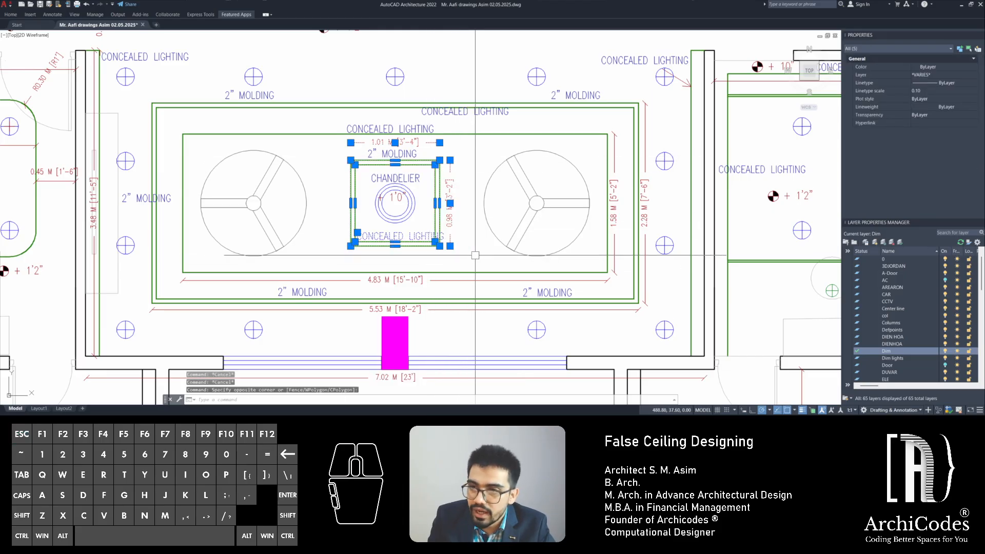
key(Escape)
Draw a vertical line across the inner ceiling outline between the chandelier square and the right fan
text(l)
key(Return)
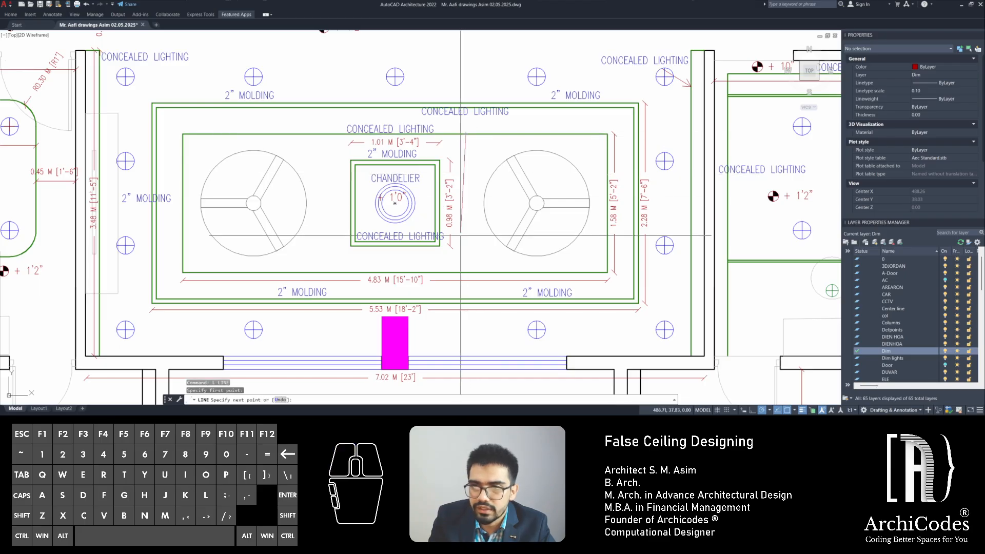
click(466, 263)
key(Escape)
key(Escape)
key(Escape)
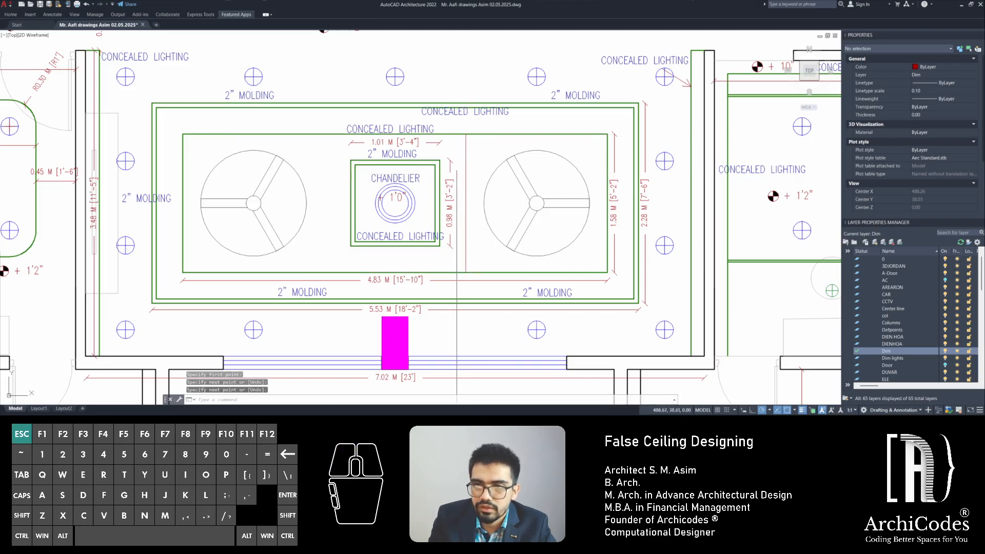
click(457, 149)
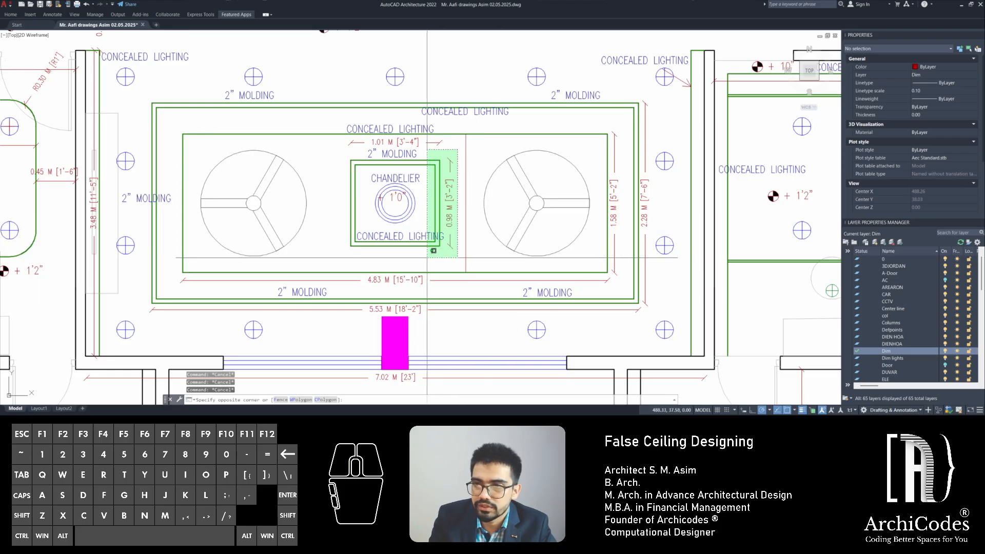
key(Escape)
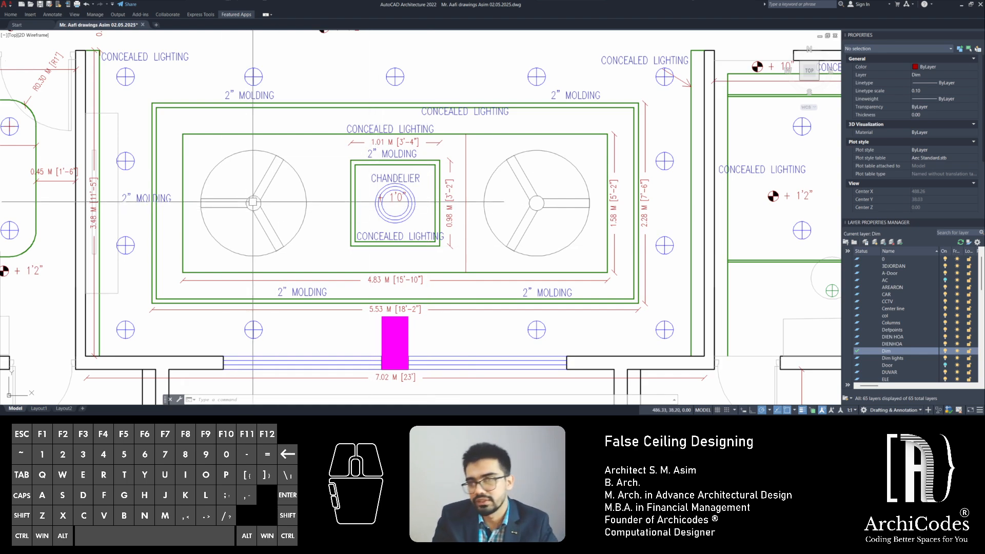
scroll(275, 206, down, 5)
scroll(377, 220, up, 2)
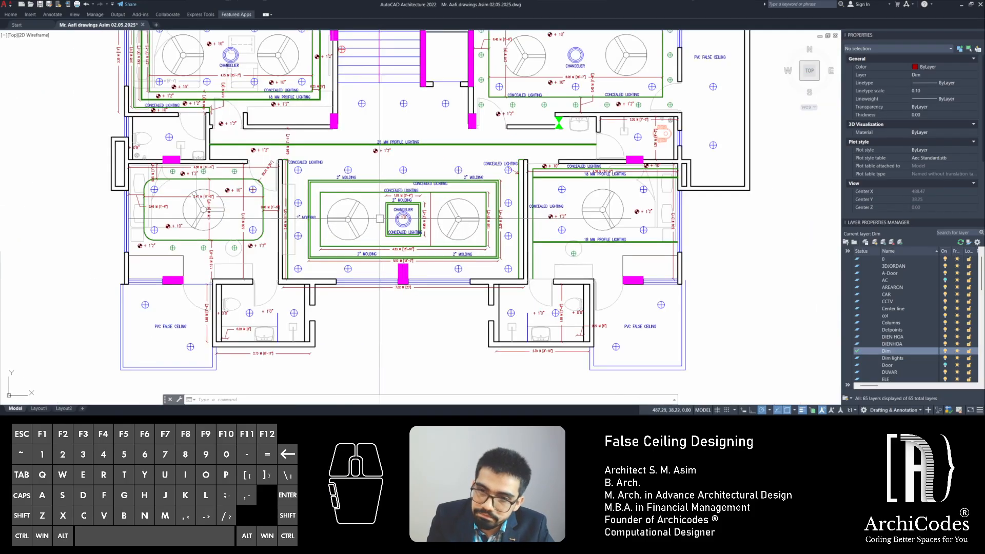
scroll(319, 219, up, 3)
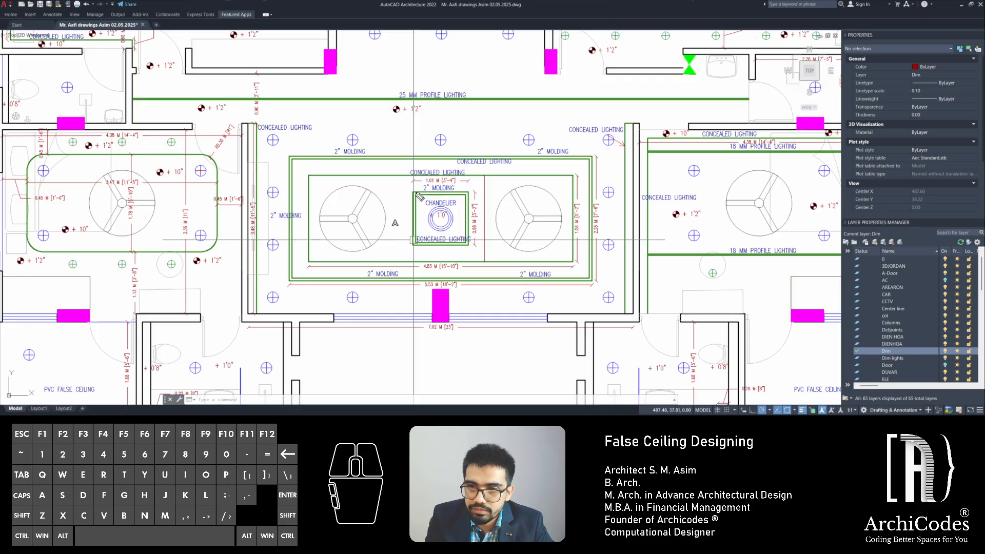
click(369, 223)
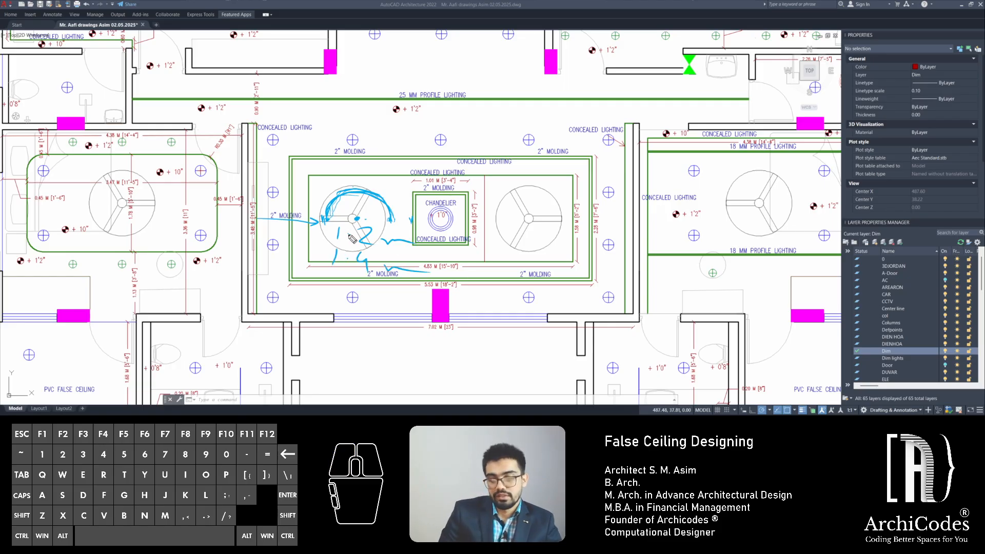
key(ctrl+shift+F2)
key(ctrl+shift+F7)
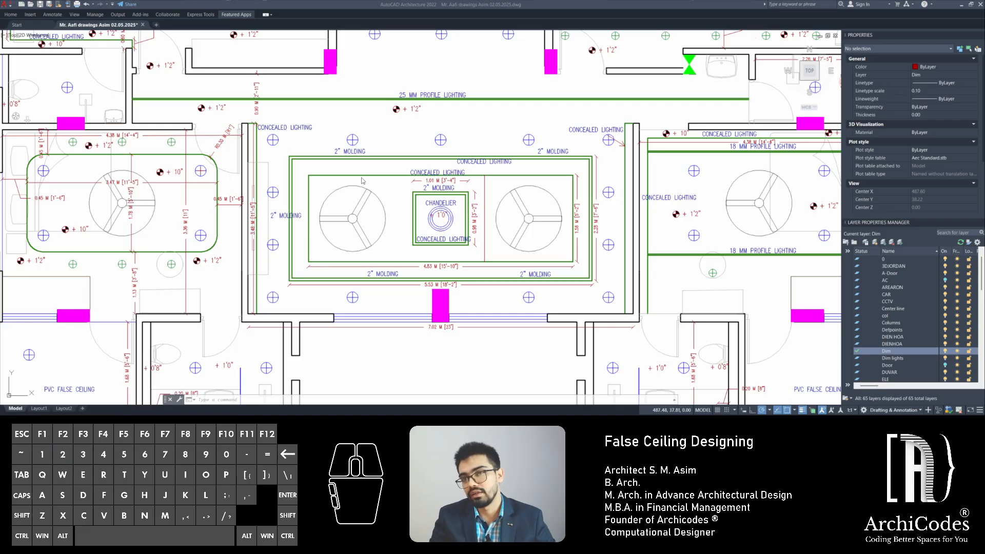
key(ctrl+shift+F2)
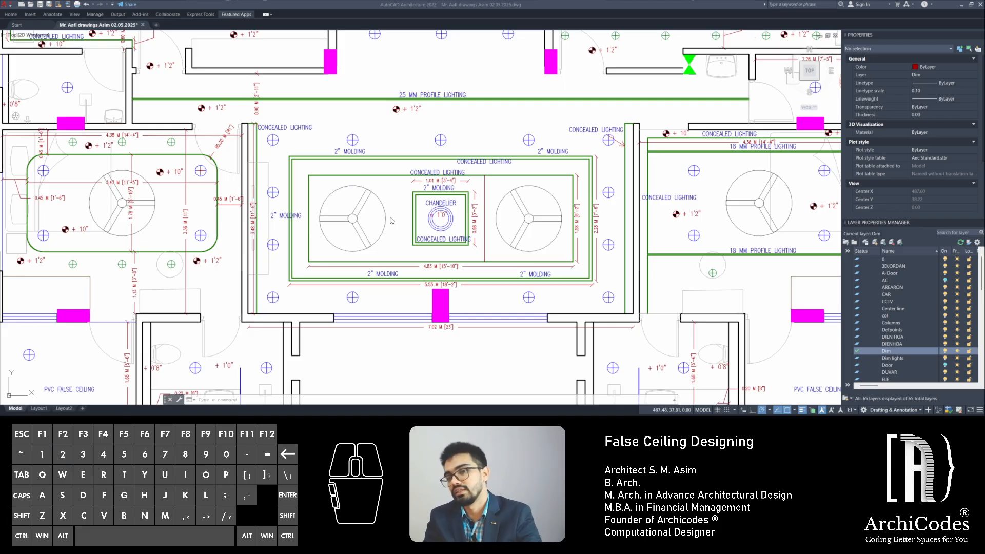
scroll(405, 226, up, 4)
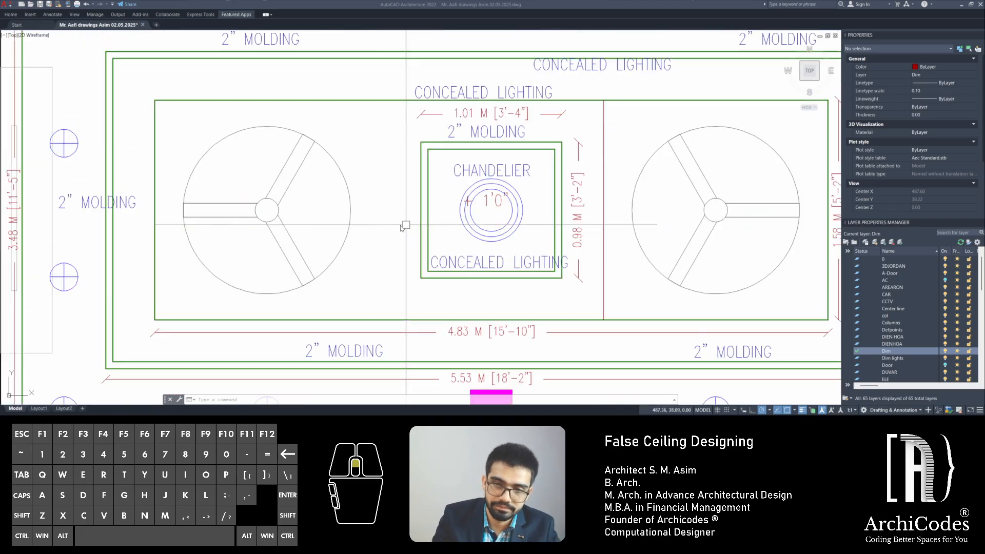
key(Escape)
key(Escape)
key(Escape)
scroll(410, 224, down, 2)
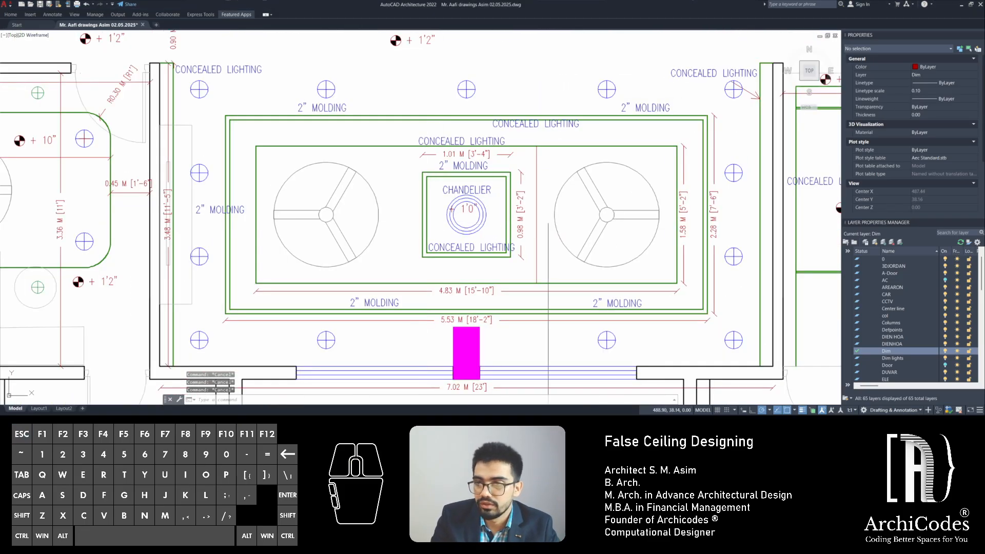
key(Escape)
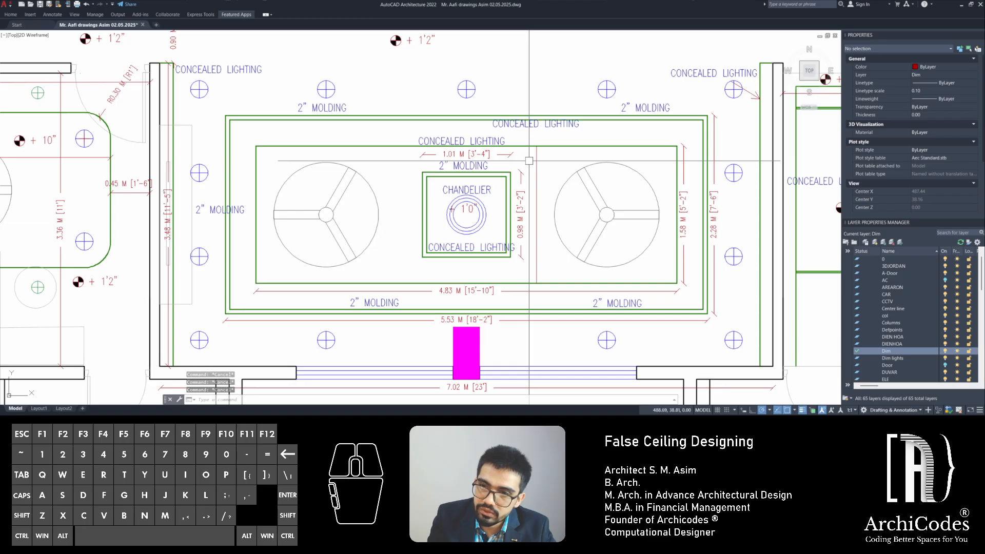
scroll(528, 160, up, 2)
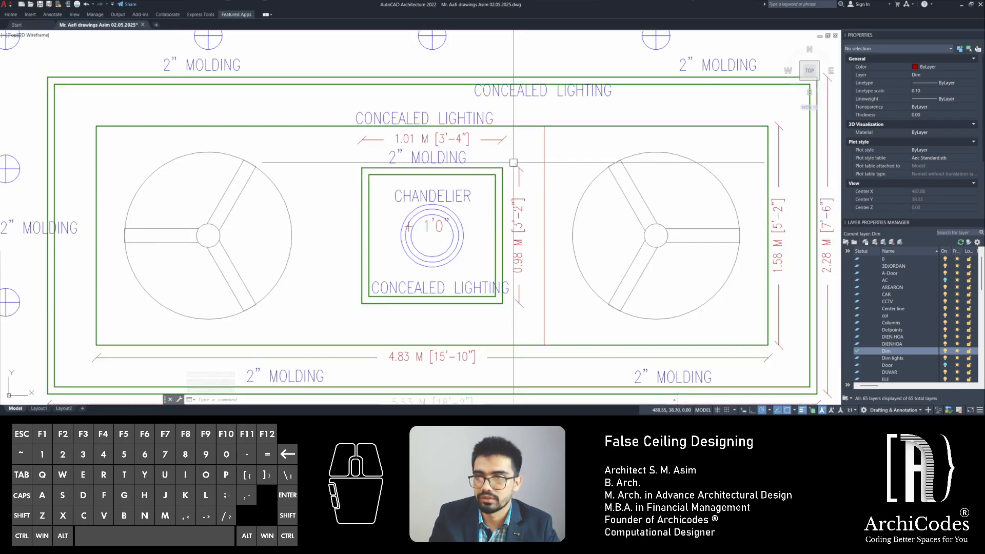
click(537, 142)
key(Escape)
key(Escape)
click(519, 182)
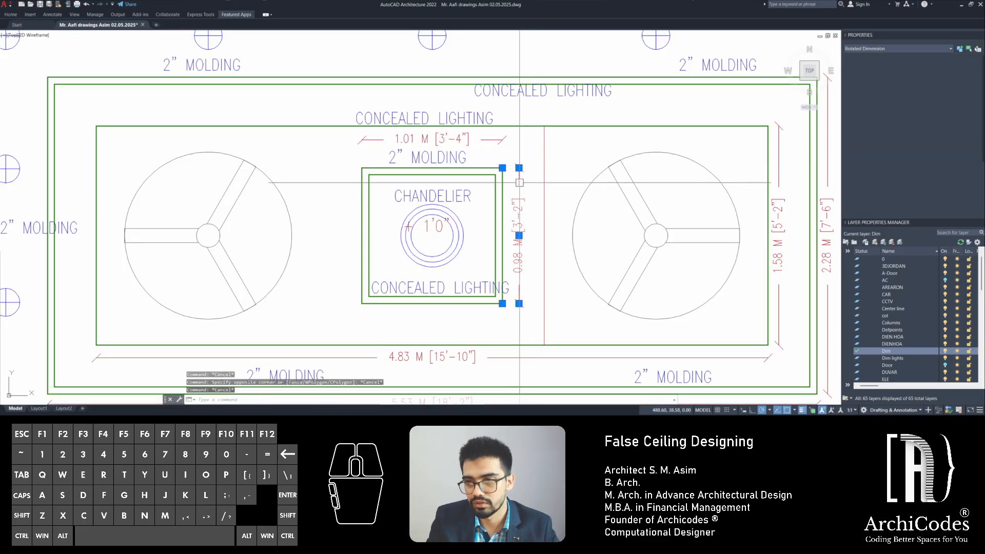
click(483, 142)
key(Escape)
key(Escape)
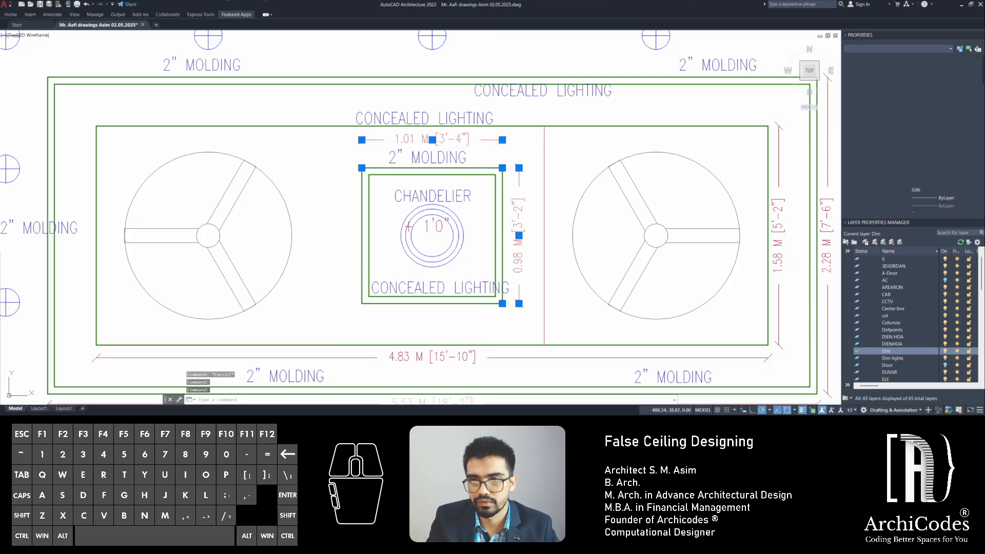
Stretch the left side of the chandelier's double square outline inward by 0.015
click(375, 152)
click(334, 310)
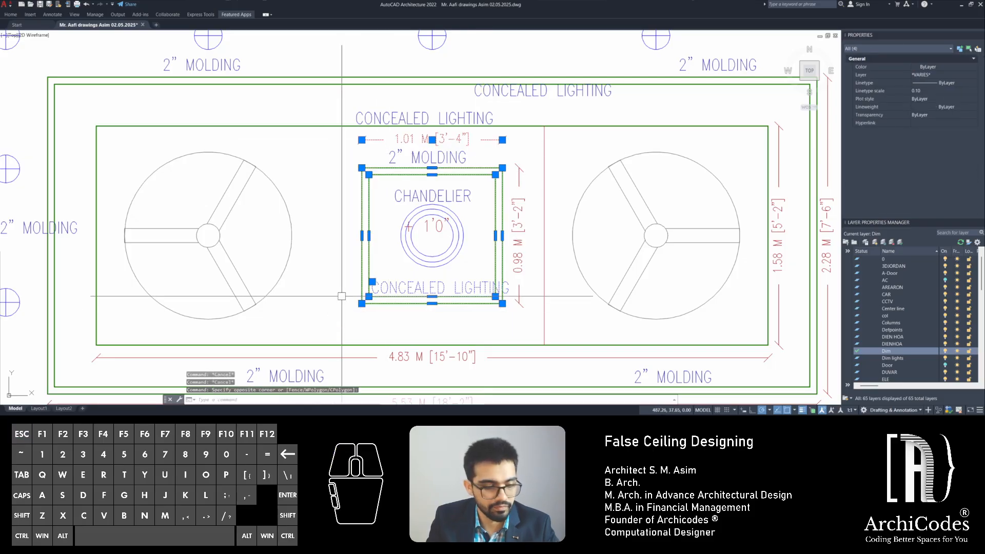
text(s)
key(space)
click(328, 224)
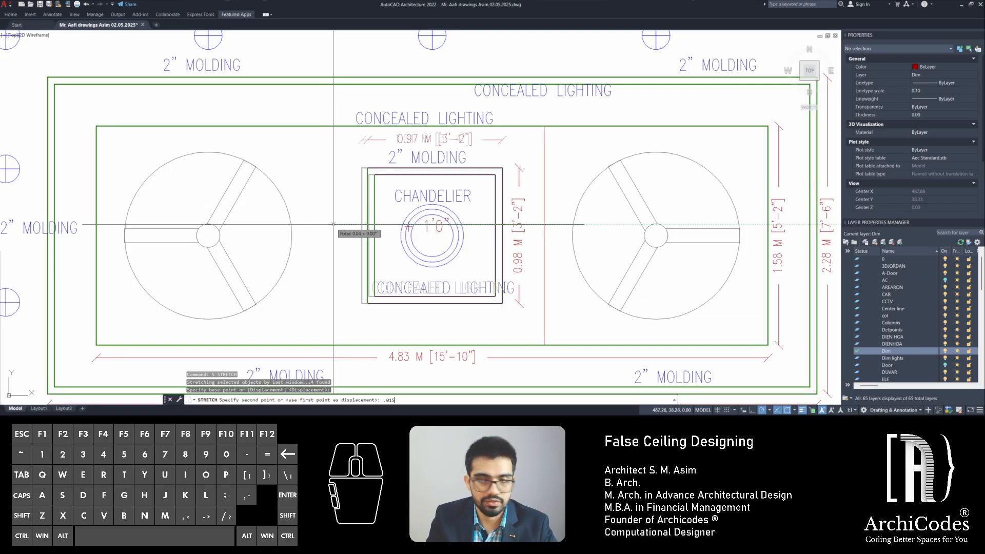
key(Return)
Stretch the right side of the chandelier's double square outline inward, narrowing it to 0.98 m [3'-3"]
click(537, 147)
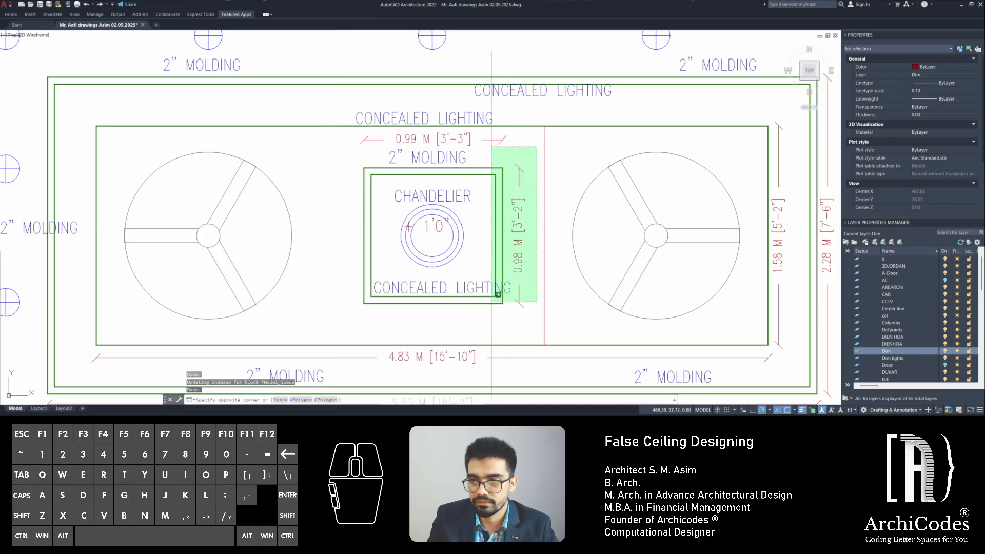
click(491, 302)
text(s)
key(space)
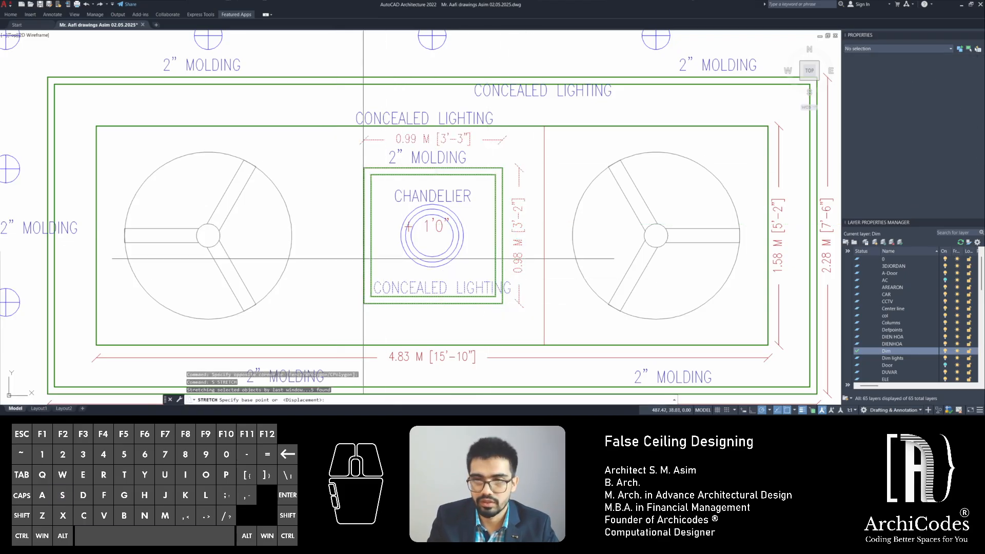
click(343, 200)
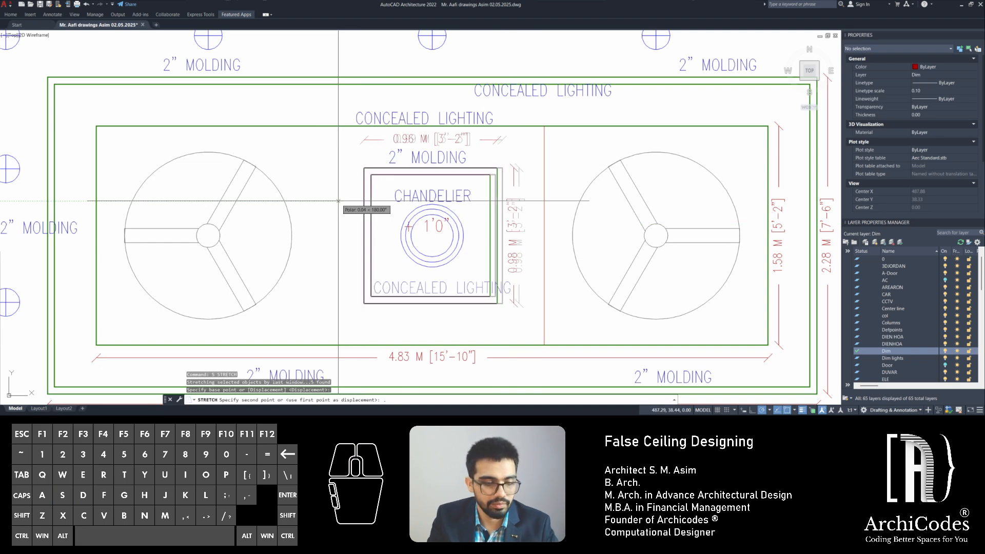
key(Return)
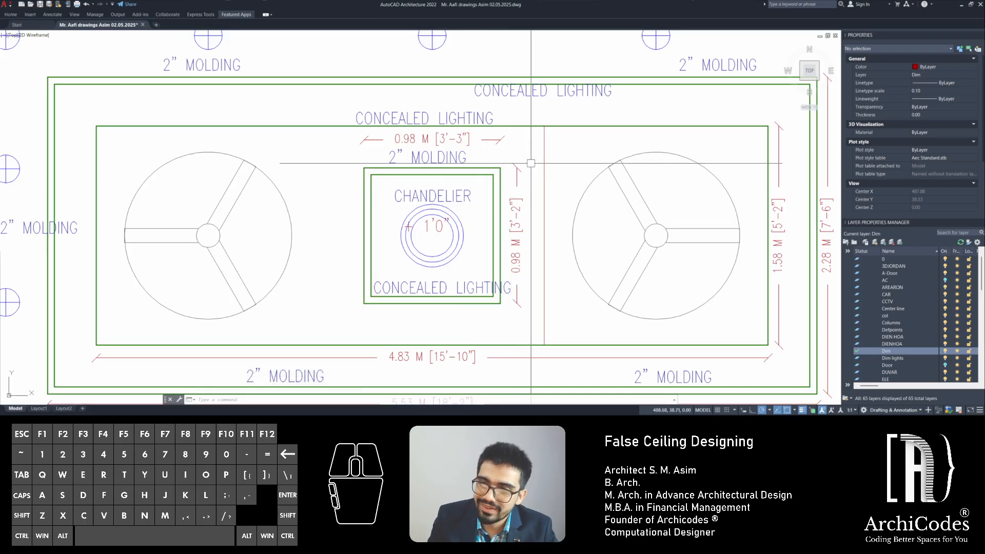
key(Escape)
key(Escape)
key(Escape)
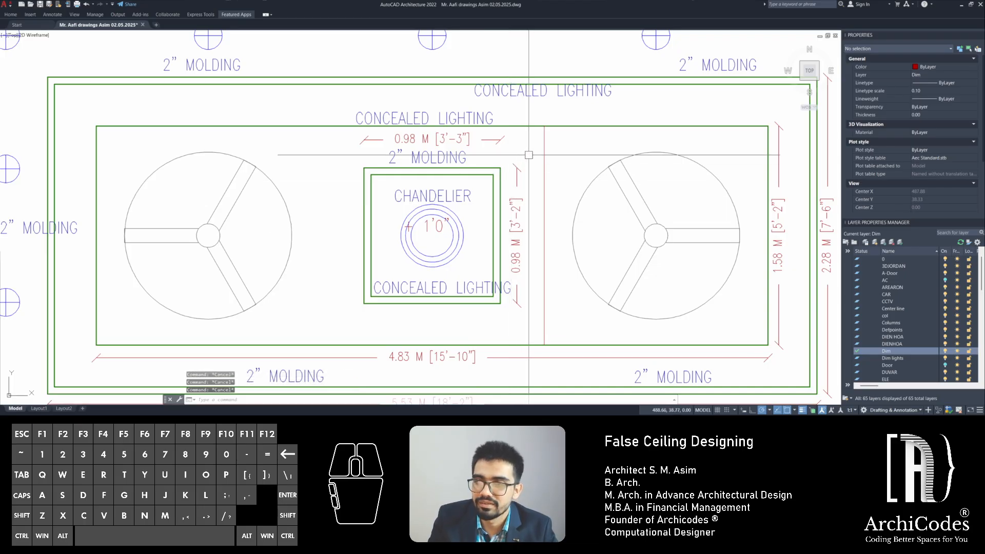
Stretch the right side of the chandelier's double square outline slightly further inward, to a width of 0.98 m [3'-2"]
click(528, 152)
click(393, 320)
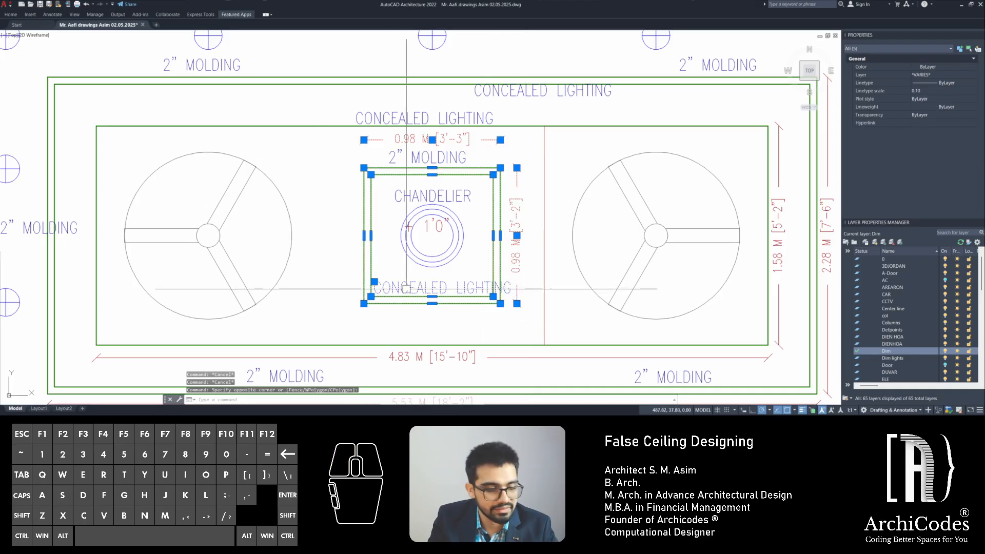
text(s)
key(space)
click(343, 211)
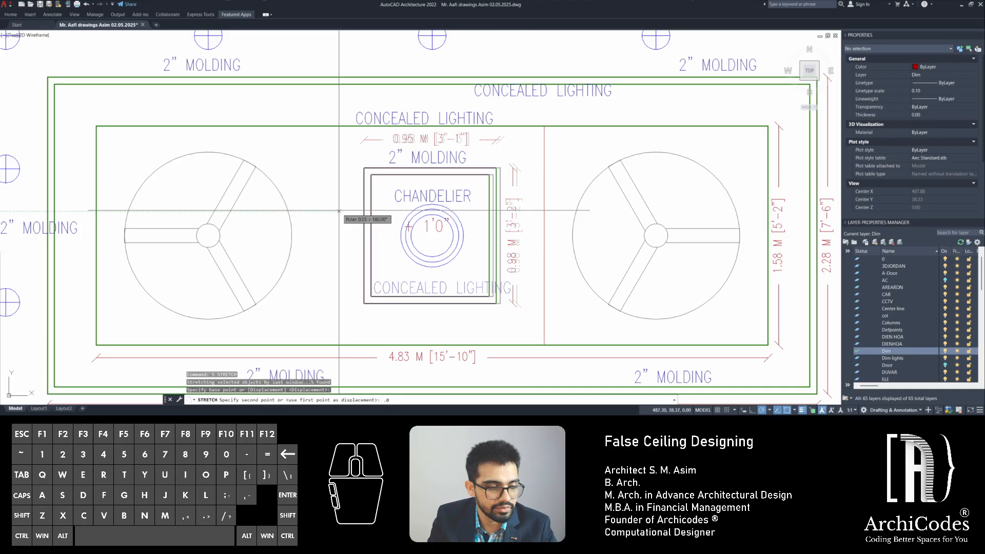
key(Return)
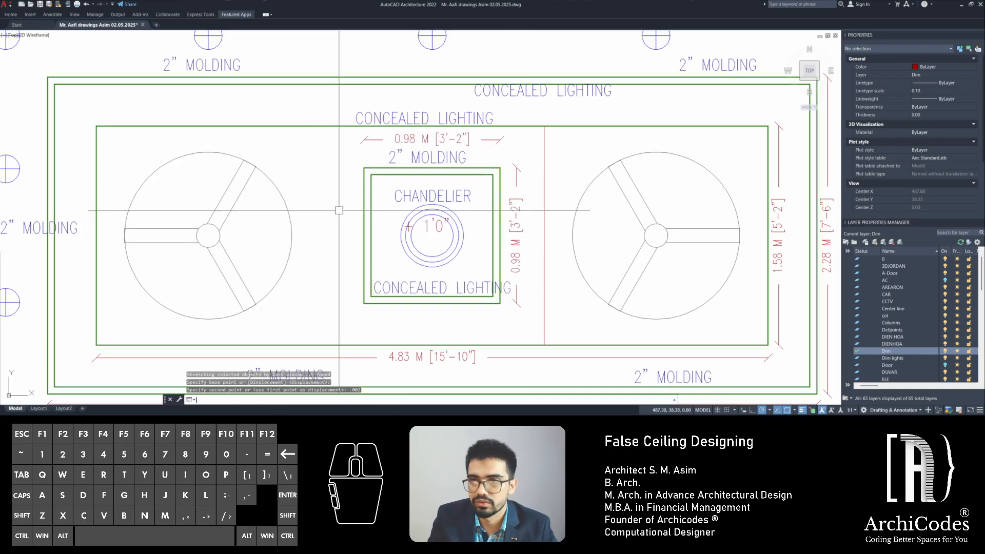
key(Escape)
key(Escape)
key(Escape)
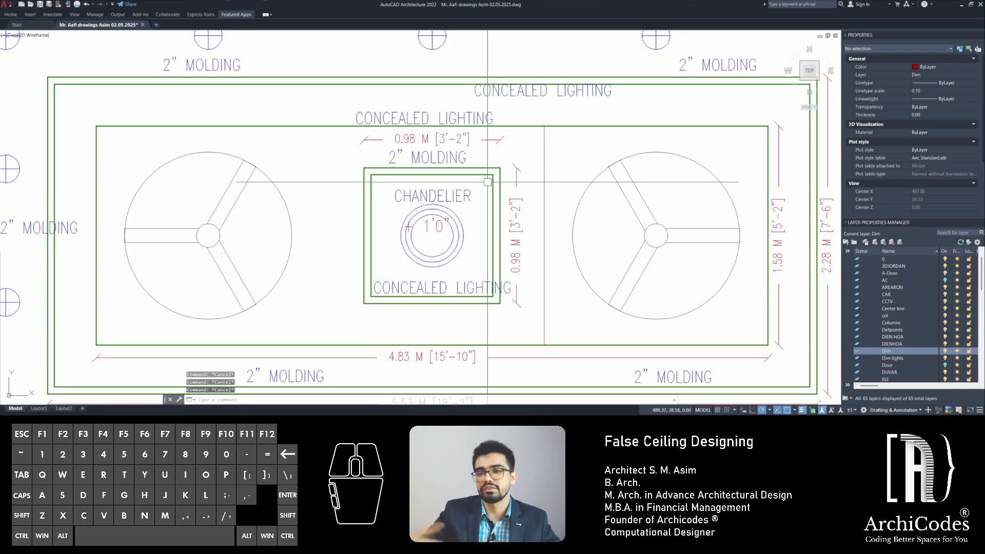
Draw a horizontal line from the midpoint of the chandelier square's left side to the left edge of the inner ceiling outline
scroll(487, 182, down, 5)
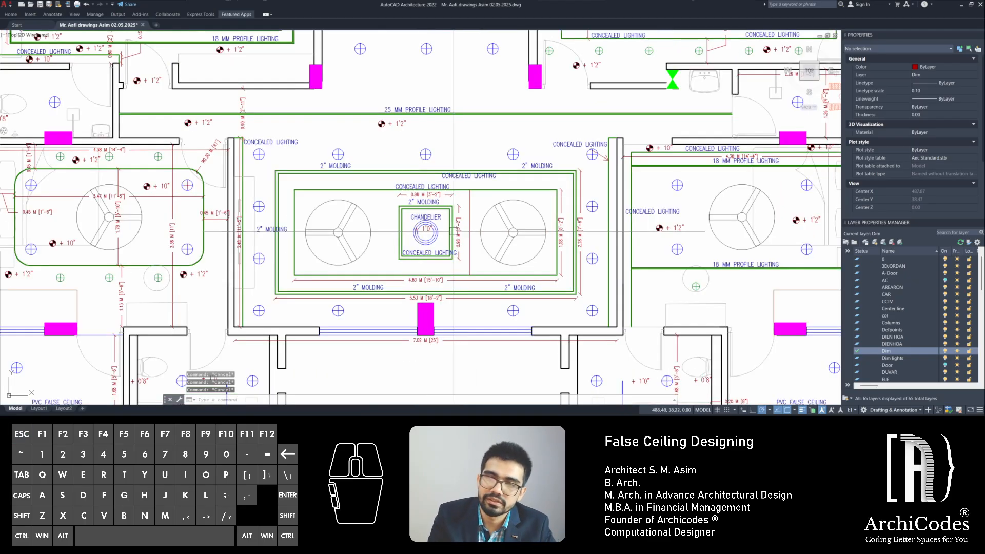
scroll(354, 223, up, 2)
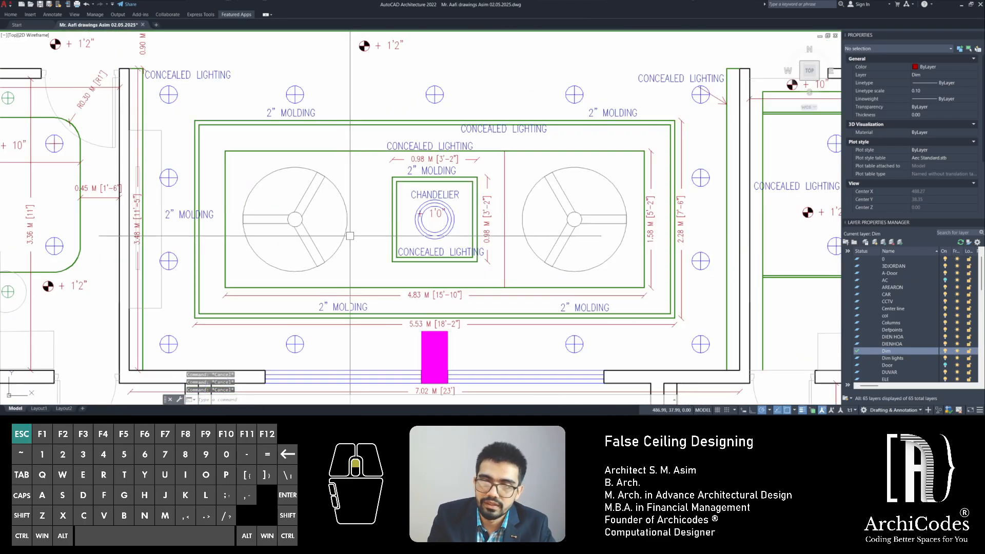
text(l)
key(space)
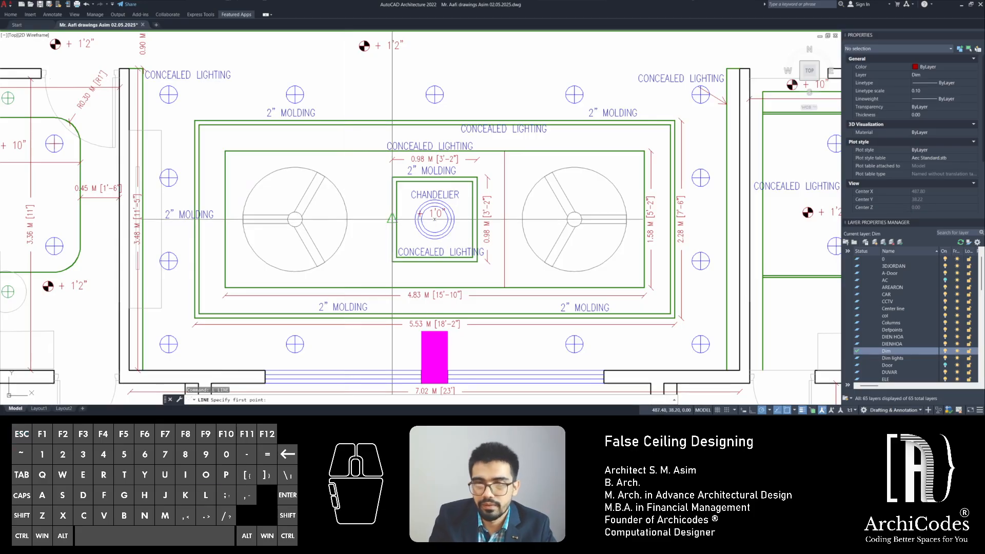
click(225, 219)
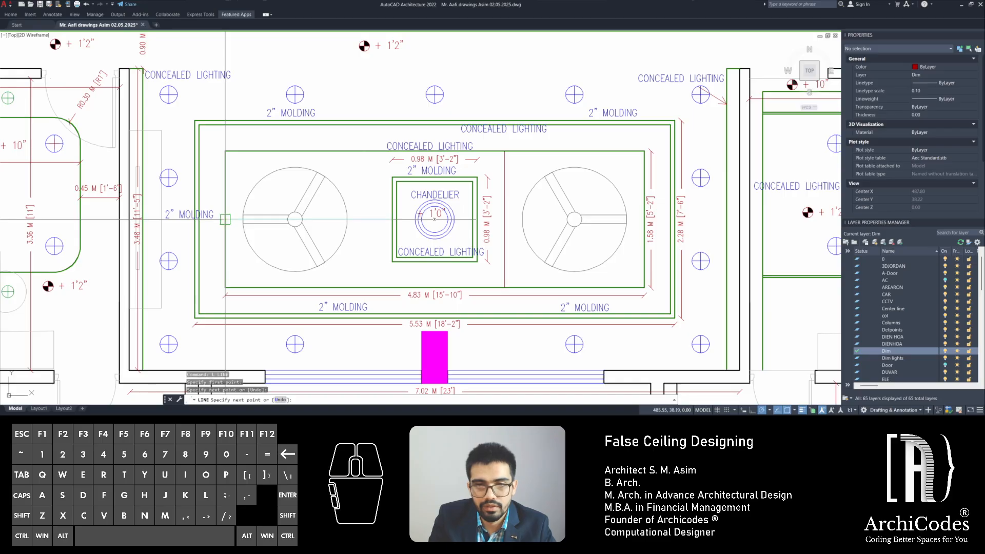
key(space)
key(Escape)
Move the left fan horizontally so its centre sits on the midpoint of the horizontal guide line
click(330, 188)
text(m)
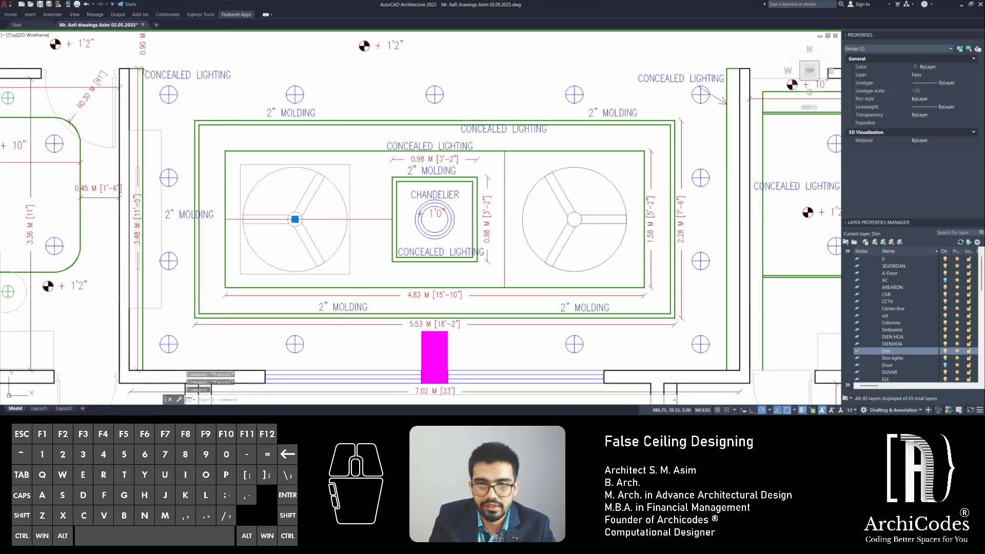
key(space)
click(311, 220)
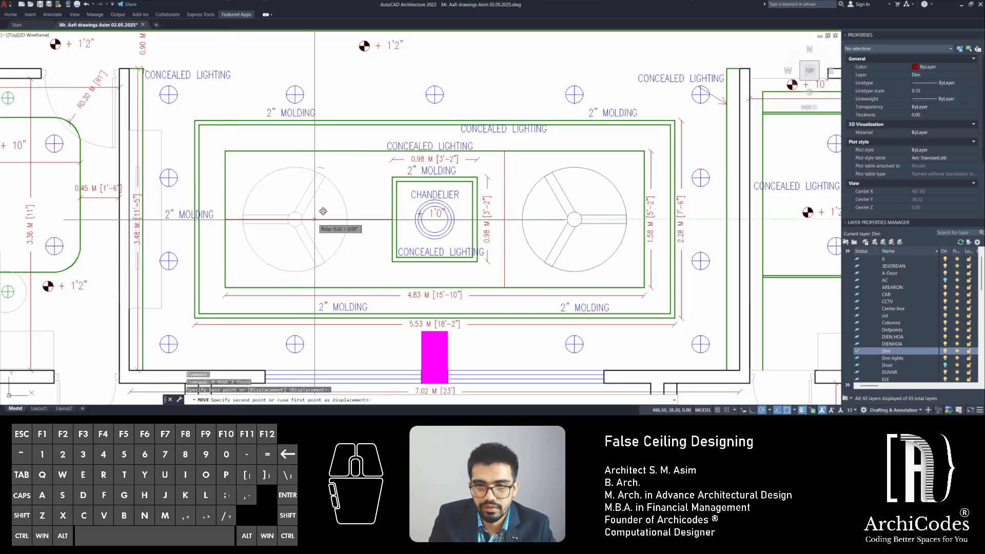
click(325, 220)
key(Escape)
key(Escape)
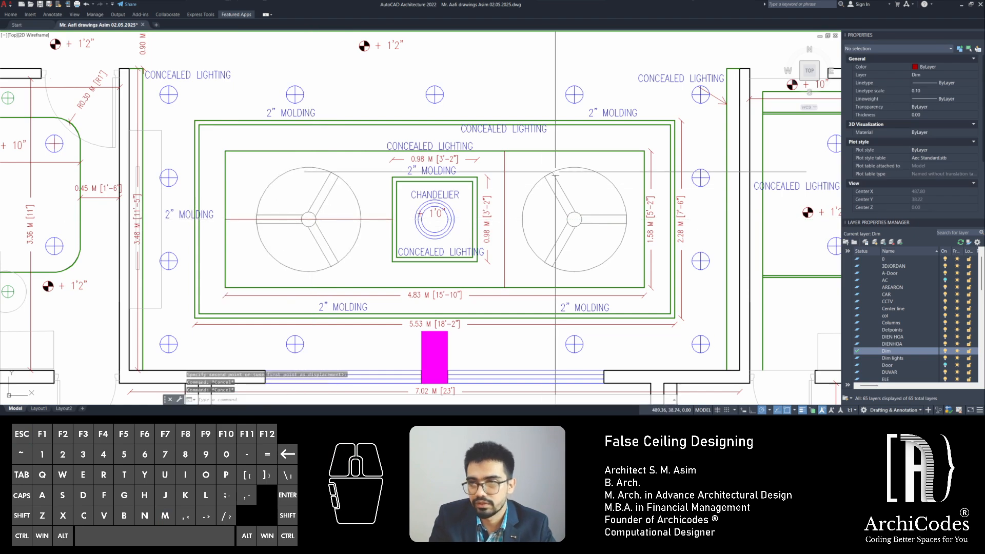
Delete the right fan and the vertical guide line beside the chandelier square
click(554, 170)
key(Delete)
click(504, 169)
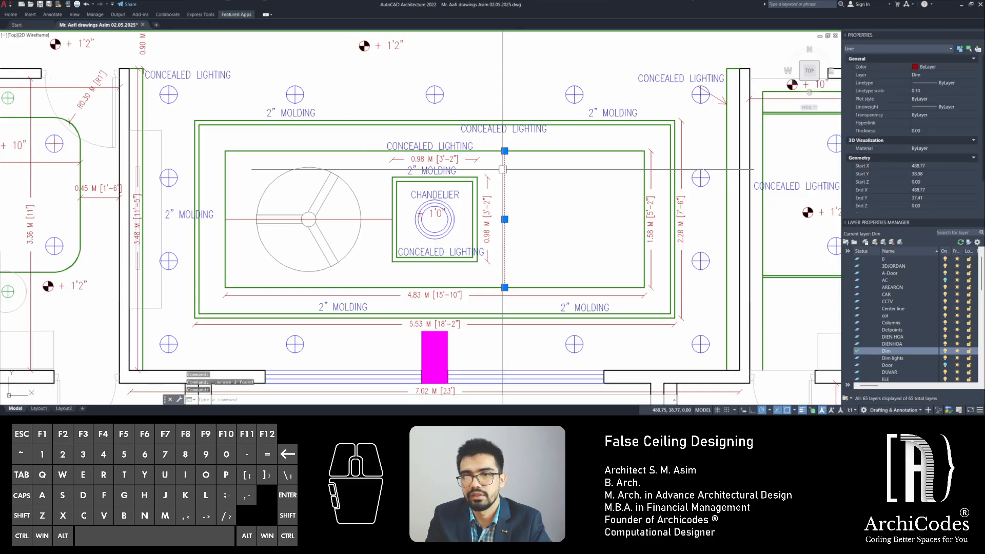
key(Delete)
Mirror the left fan about the vertical axis through the chandelier's centre, keeping the original fan
click(329, 181)
text(mb)
key(Return)
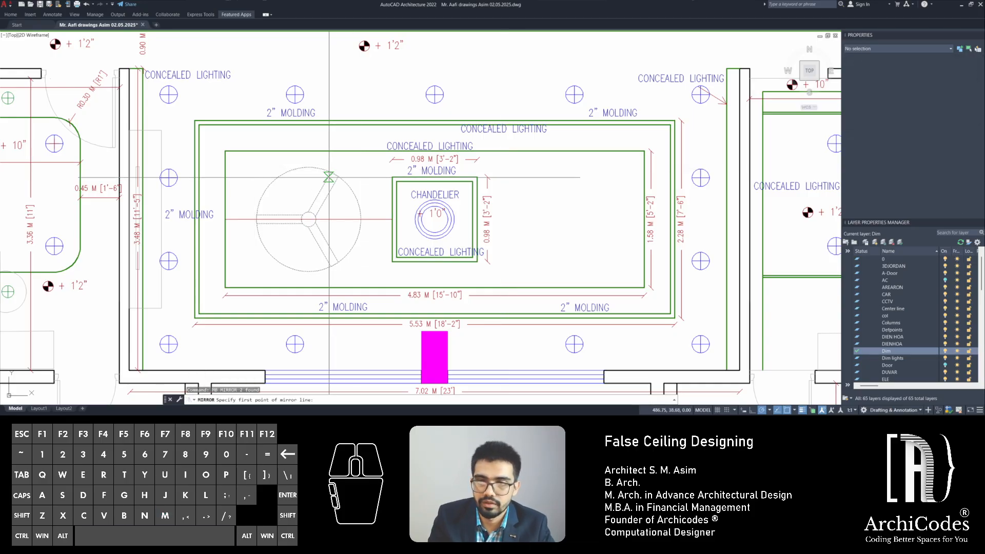
click(434, 219)
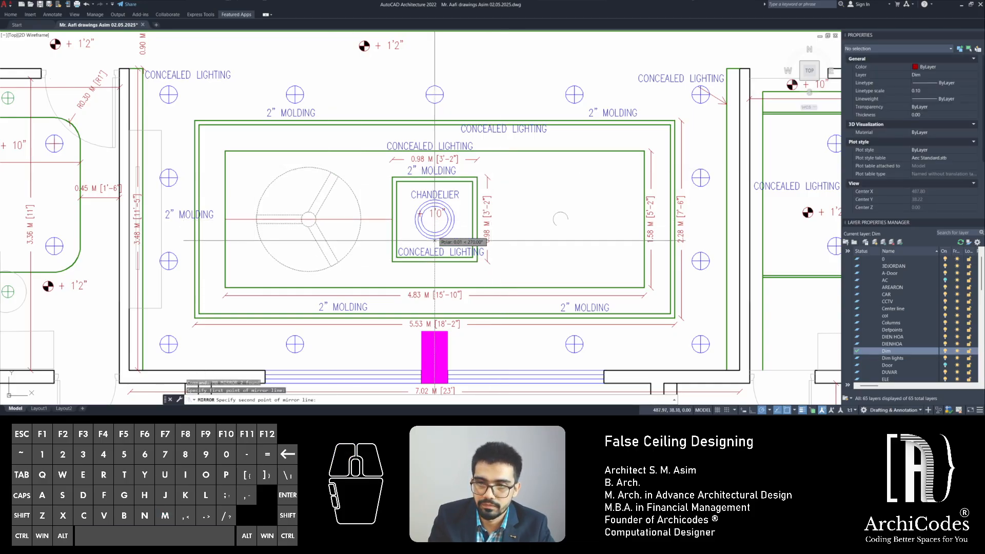
click(435, 277)
key(Return)
key(Escape)
key(Escape)
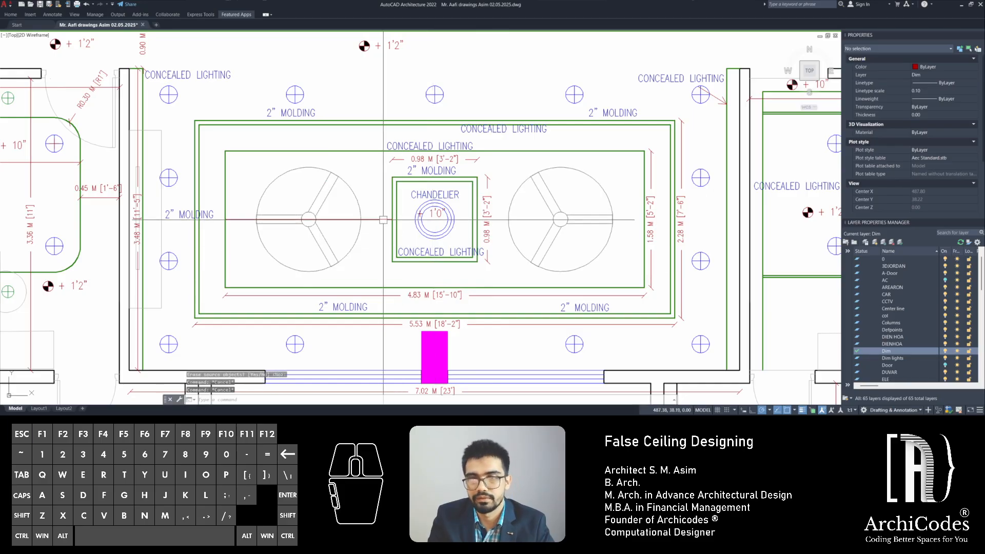
Delete the horizontal guide line running through the left fan to the chandelier square
click(380, 219)
key(Escape)
key(Escape)
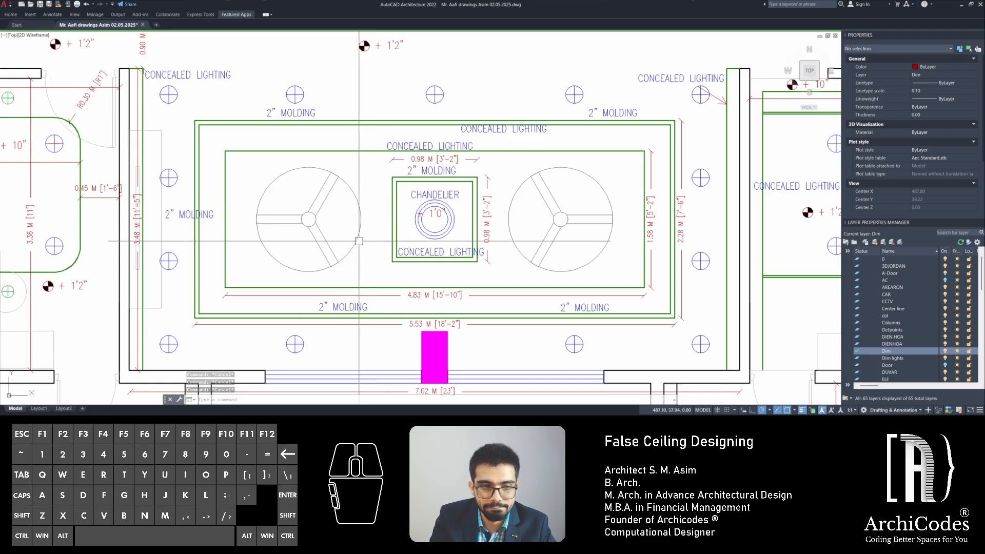
key(Escape)
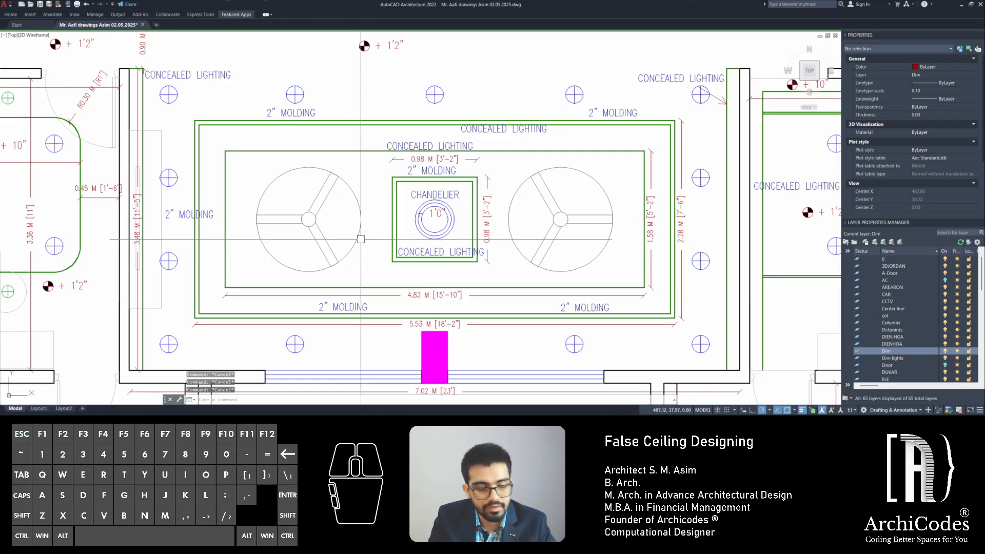
Dimension the horizontal distance from the chandelier square to the inner ceiling outline's left edge, in line with the square's width dimension
text(d)
key(space)
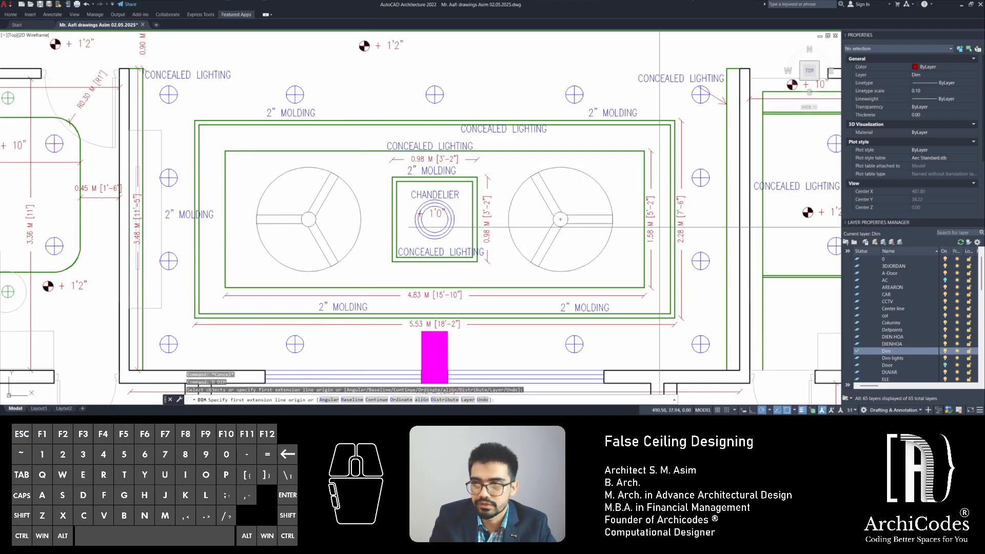
key(space)
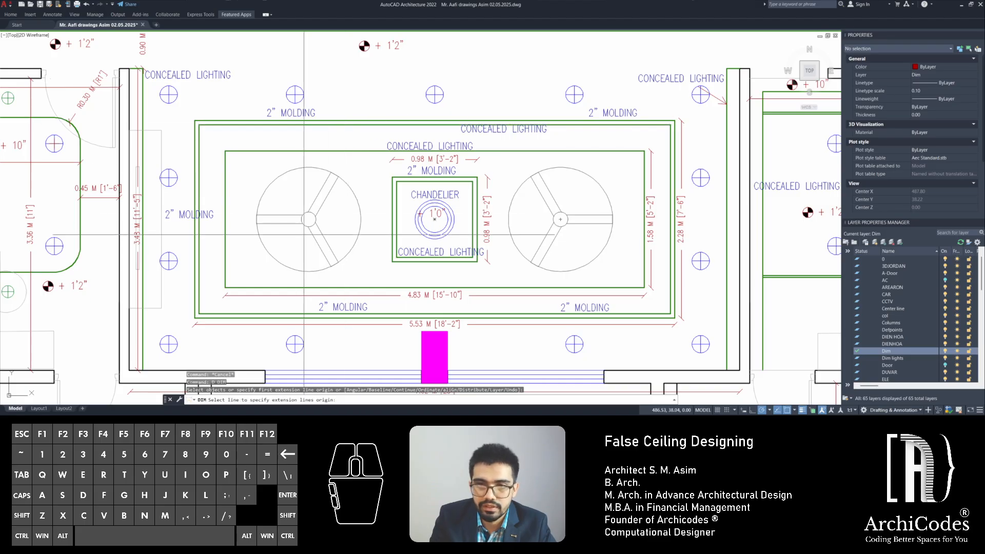
click(392, 178)
click(224, 177)
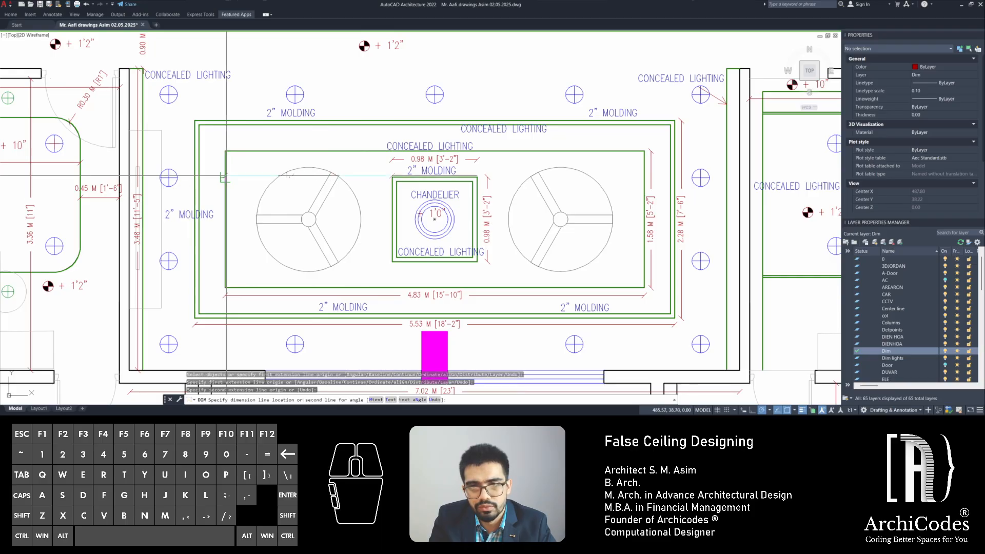
scroll(394, 158, up, 2)
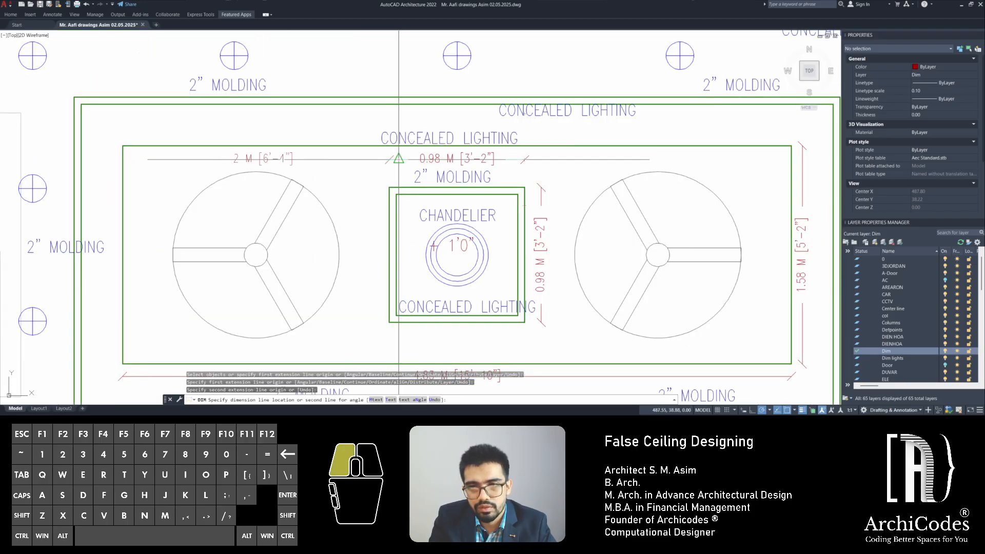
click(394, 159)
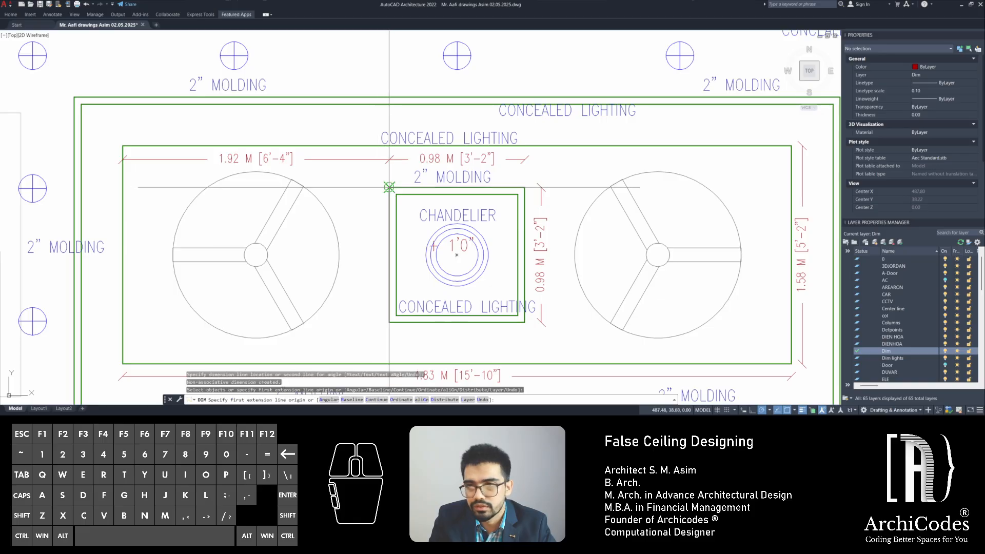
Dimension the horizontal gap between the inner ceiling outline and the surrounding outline on the left side, in line with the neighbouring dimension
middle_drag(321, 198, 422, 209)
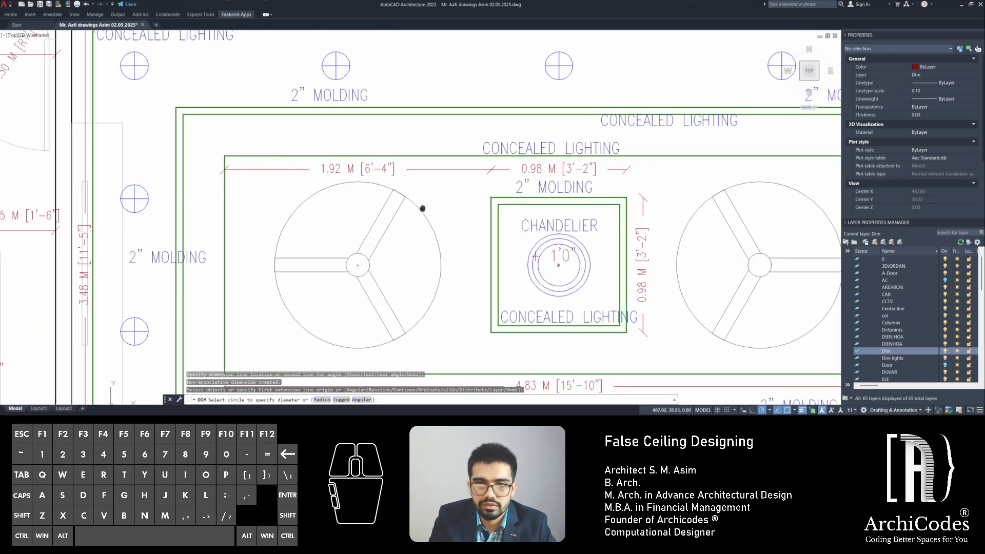
click(224, 169)
click(183, 169)
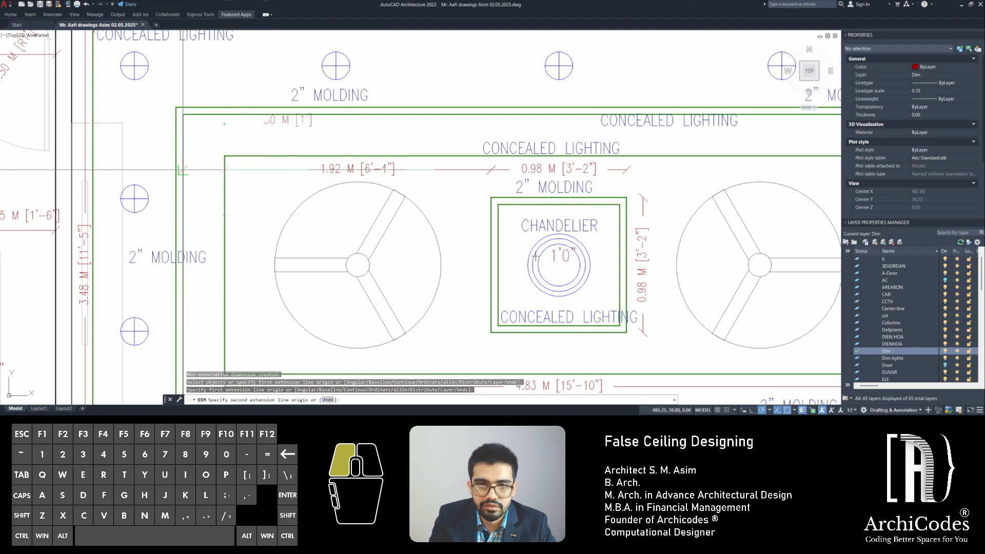
click(276, 121)
key(Escape)
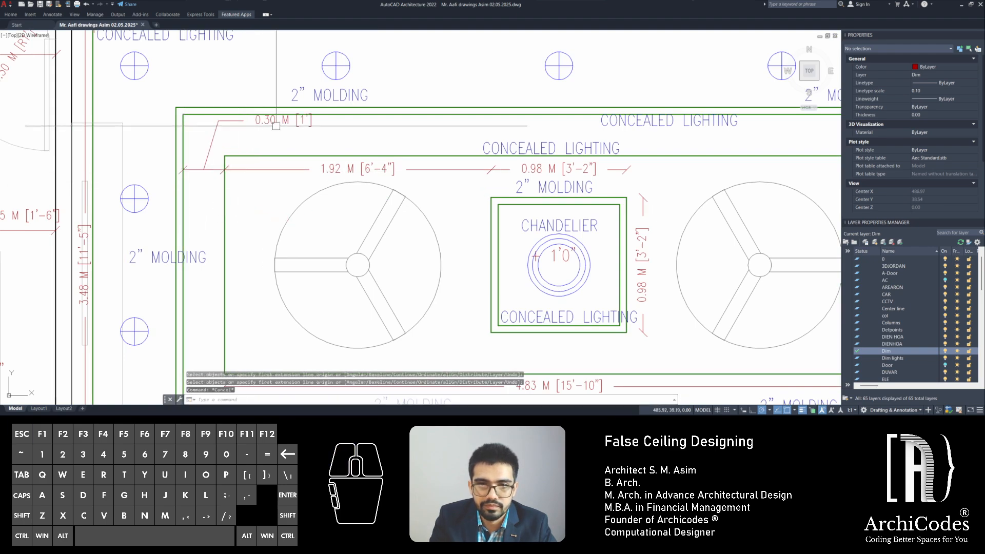
Move the text of the left gap dimension to just above its dimension line
click(277, 123)
click(256, 120)
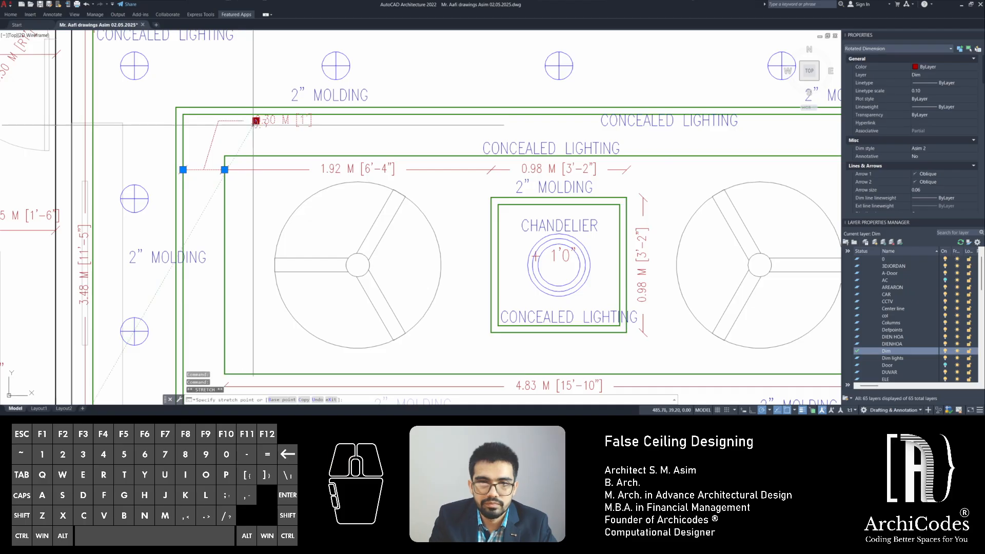
click(210, 149)
key(Escape)
key(Escape)
key(Escape)
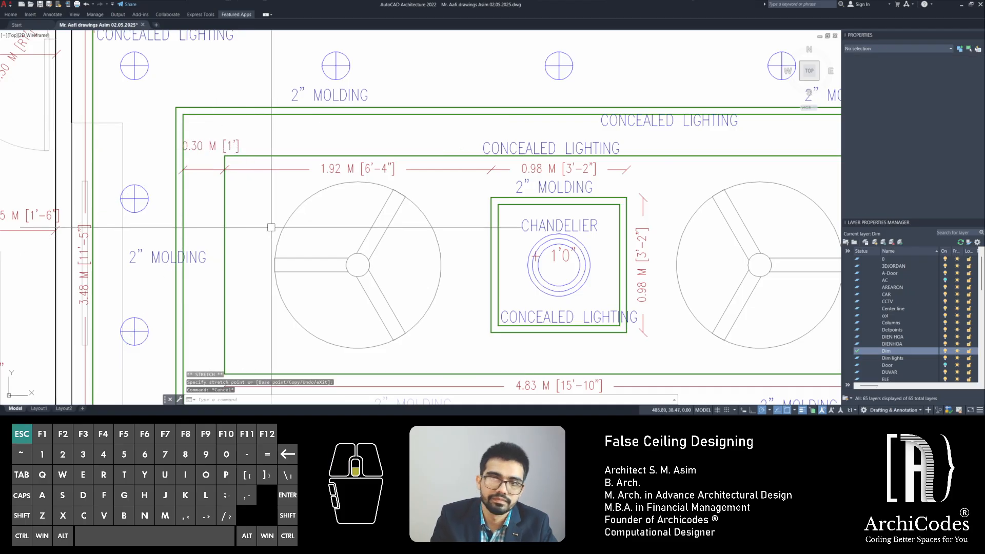
Move the upper-right 2" MOLDING label leftward along the outer ceiling outline, closer to the chandelier
scroll(272, 227, down, 3)
middle_drag(432, 205, 508, 203)
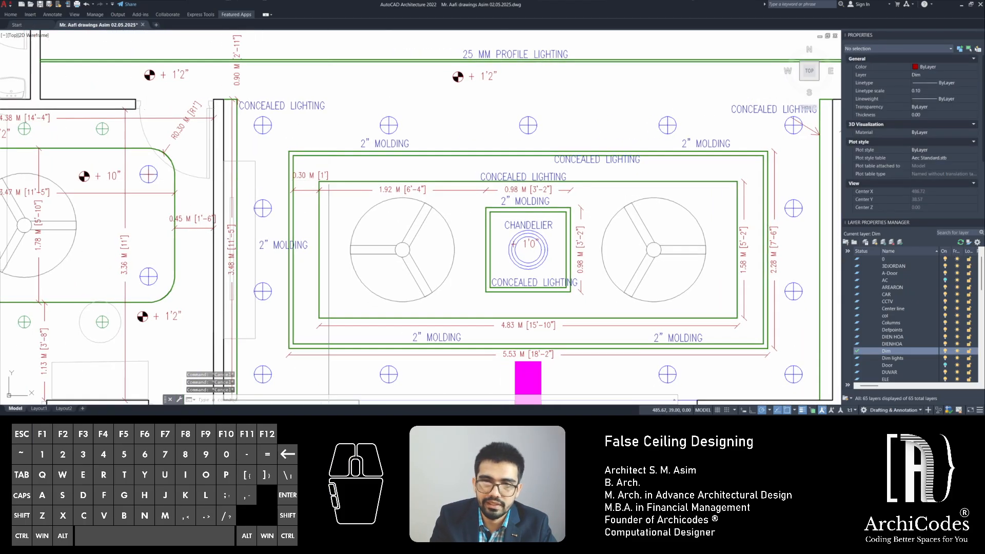
key(Escape)
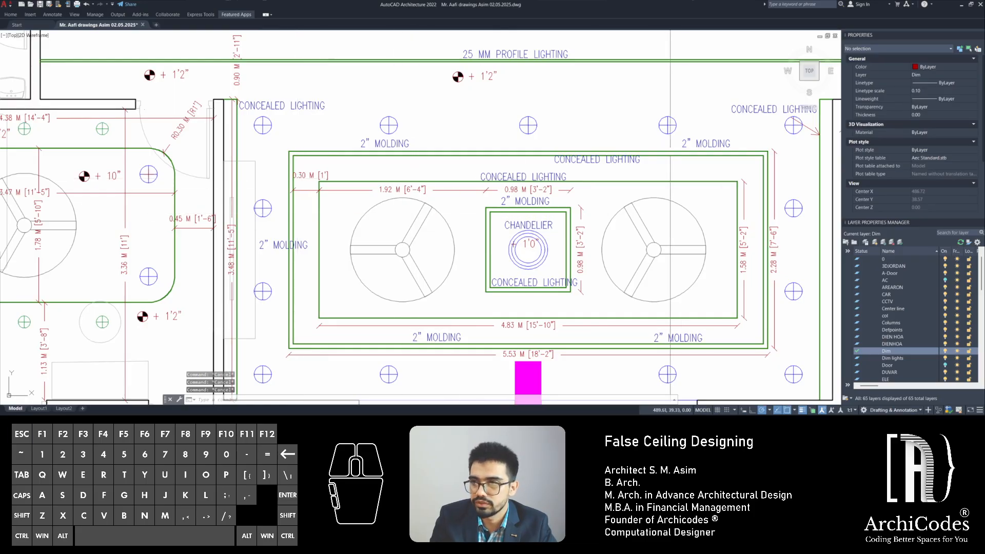
click(707, 144)
text(m)
key(space)
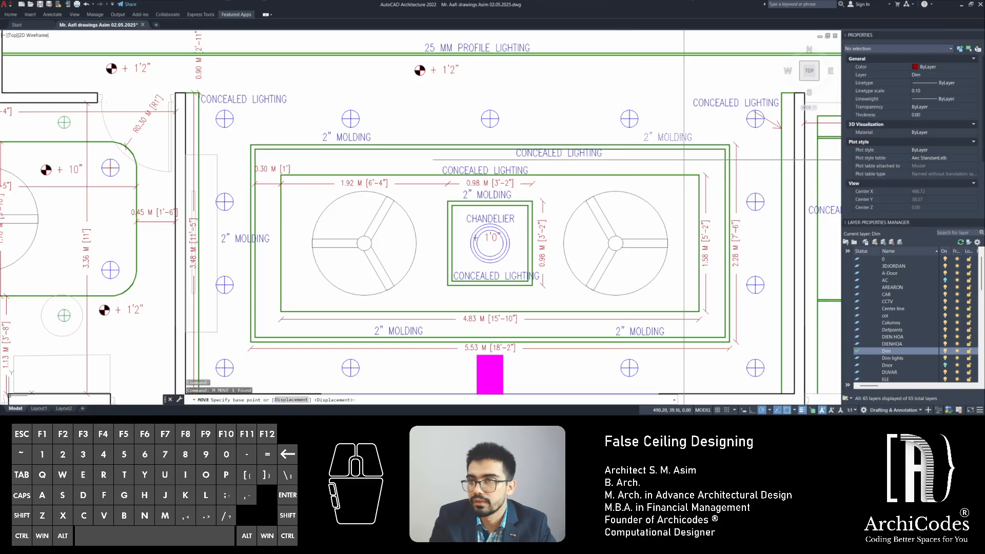
click(682, 146)
click(575, 152)
key(Escape)
Move the upper CONCEALED LIGHTING label slightly down so it sits between the outer and inner ceiling outlines
scroll(554, 152, up, 1)
click(551, 158)
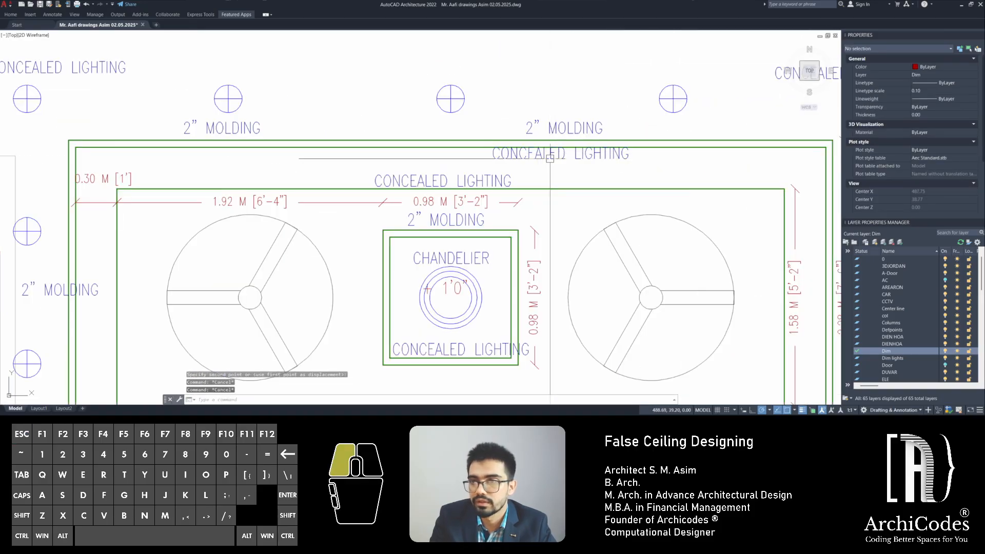
middle_drag(551, 159, 521, 165)
text(m)
key(space)
click(669, 168)
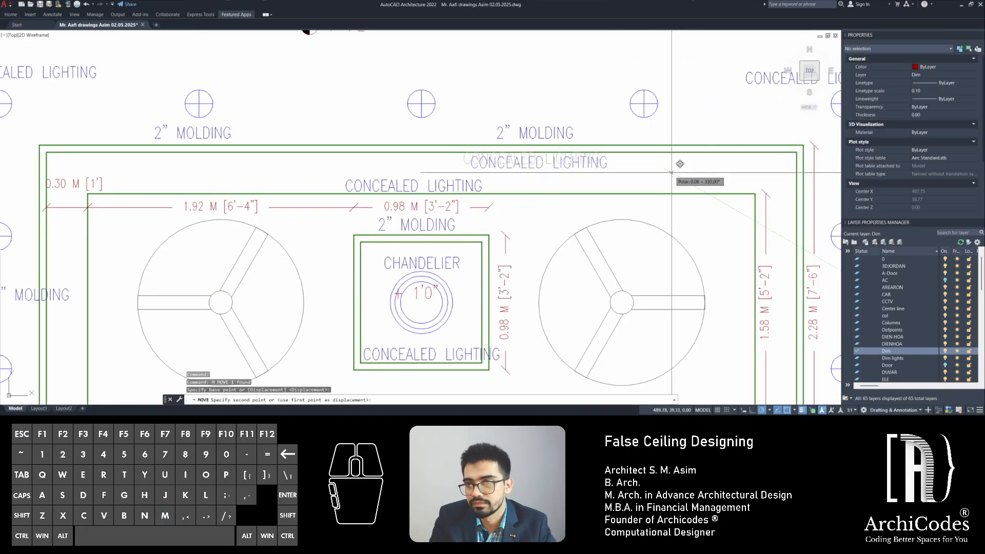
key(Escape)
key(Escape)
key(Escape)
Dimension the horizontal gap between the outer ceiling outline's upper-left corner and the lighting line along the left wall
scroll(579, 186, down, 4)
middle_drag(483, 192, 446, 190)
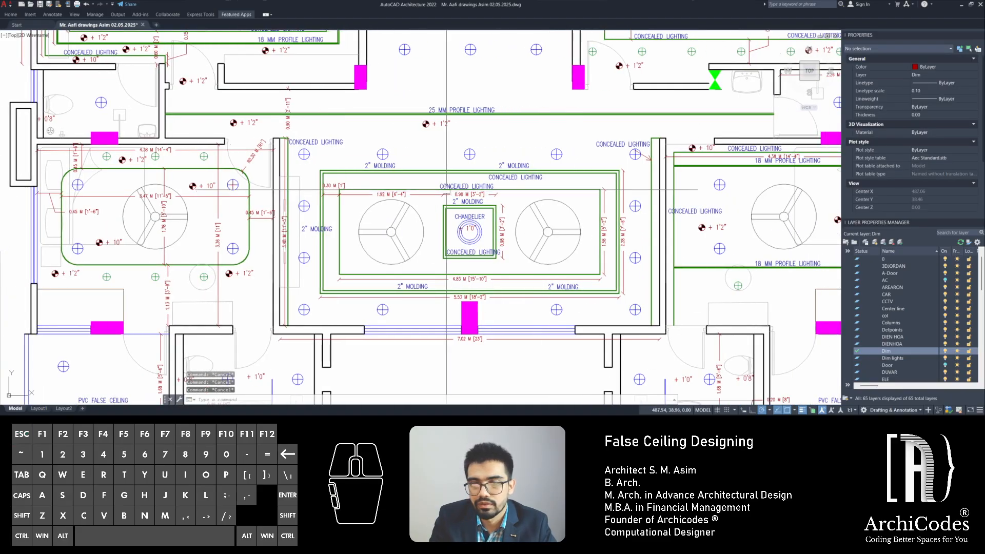
scroll(404, 171, up, 2)
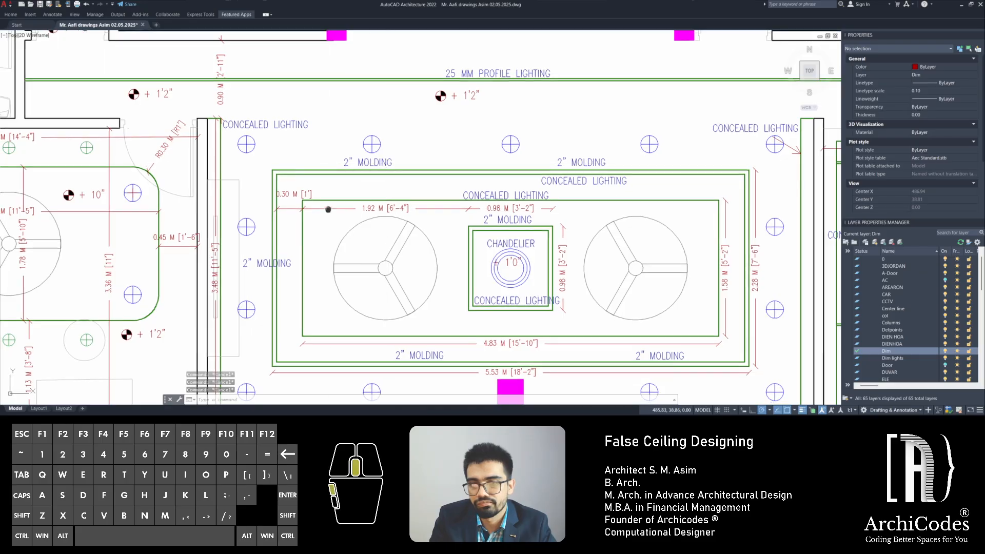
scroll(192, 303, up, 2)
click(346, 241)
mouse_move(394, 202)
middle_down()
mouse_move(420, 182)
mouse_move(418, 209)
mouse_move(463, 261)
middle_up()
key(Delete)
text(d)
key(Return)
click(401, 141)
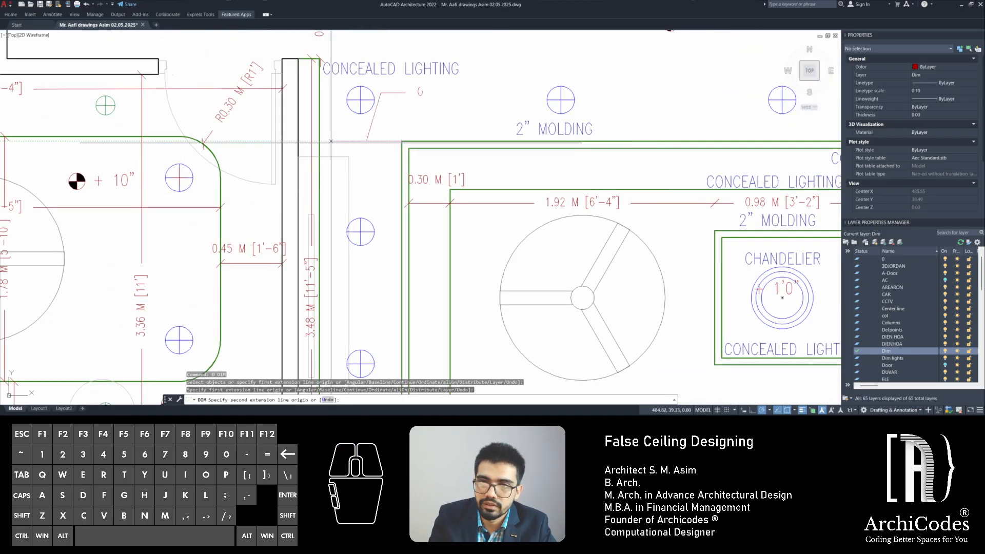
click(354, 141)
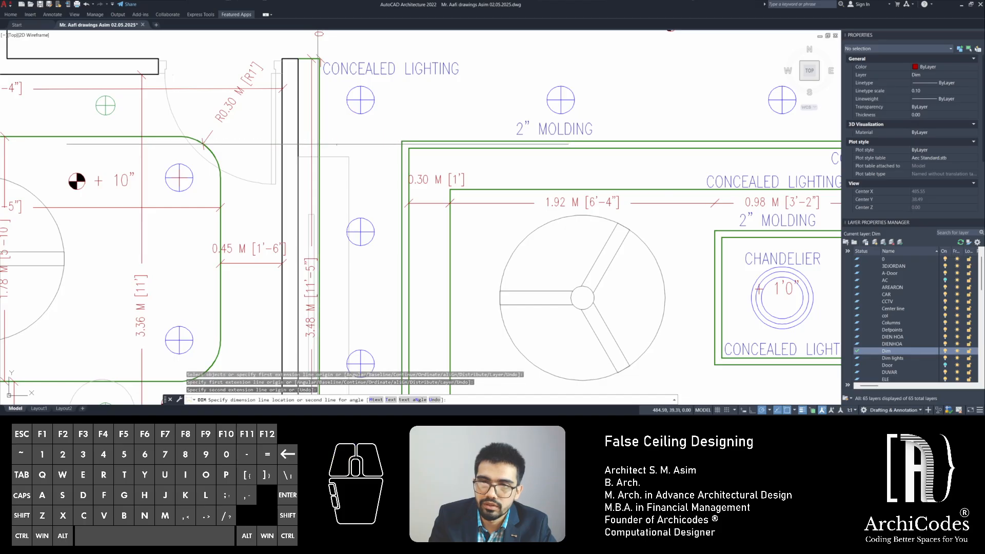
click(410, 194)
key(Escape)
key(Escape)
key(Escape)
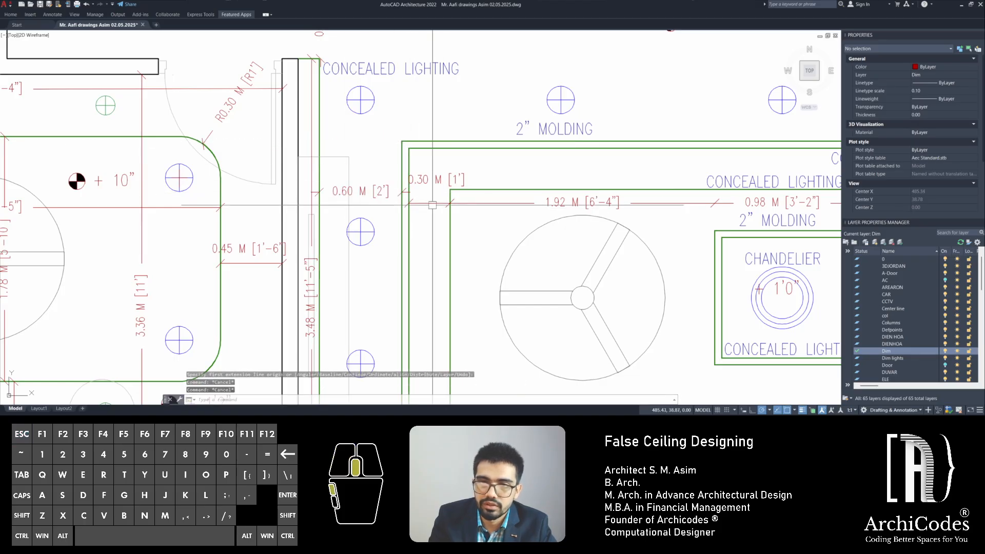
Raise the left gap dimension to just above the outer ceiling outline's upper-left corner
middle_drag(410, 194, 438, 202)
click(404, 195)
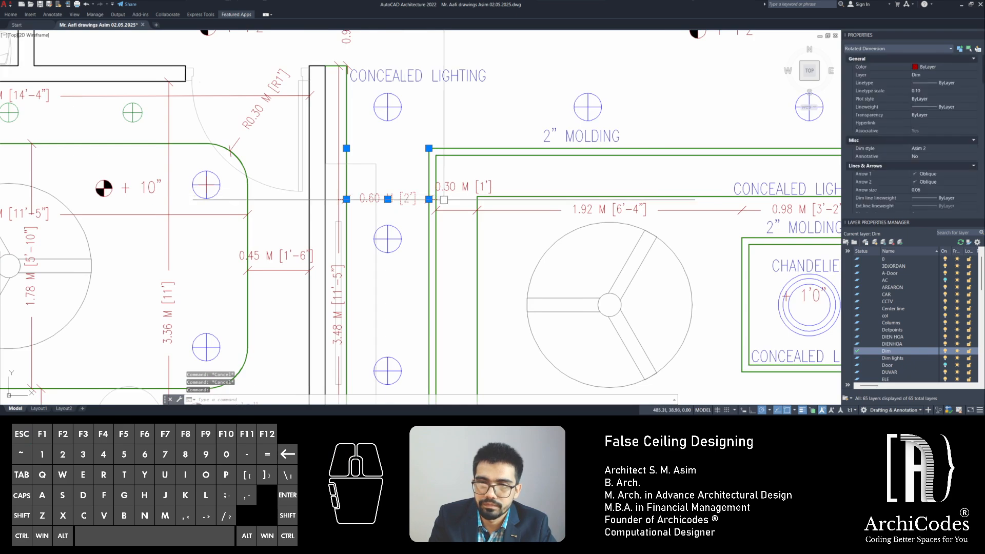
click(429, 199)
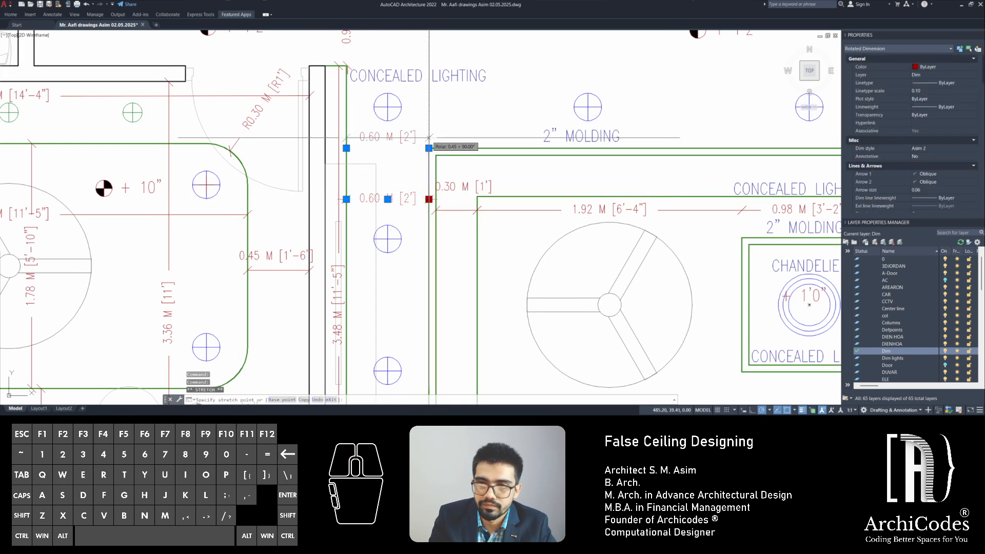
key(Escape)
key(Escape)
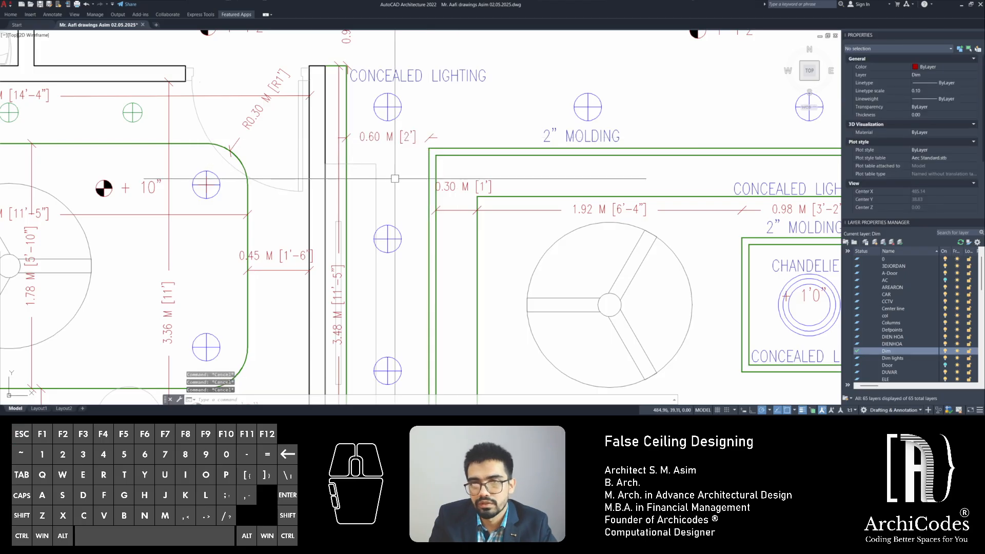
middle_drag(389, 144, 415, 152)
key(Escape)
scroll(421, 185, down, 3)
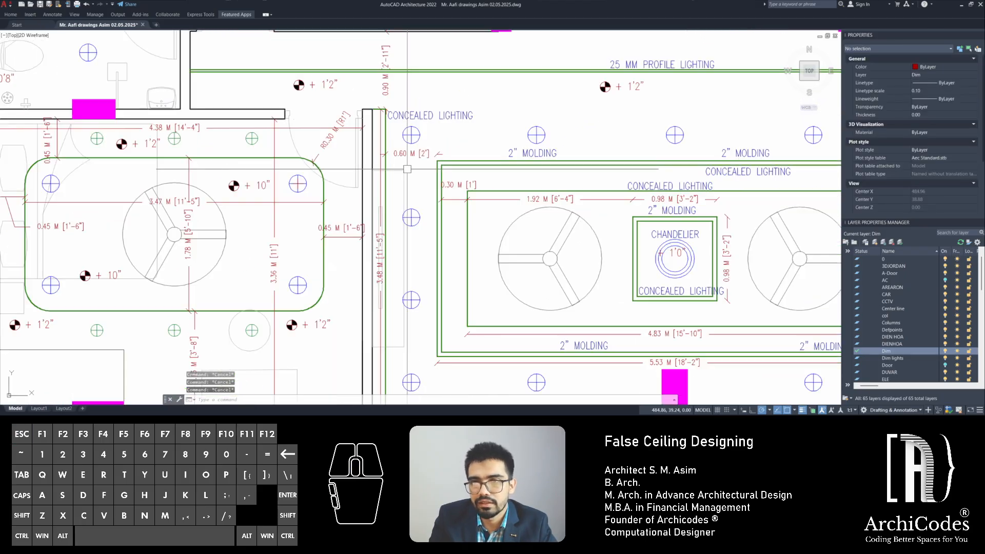
Shift the 0.90 M vertical dimension line above the left wall to the wall's left face
scroll(390, 93, up, 6)
click(388, 76)
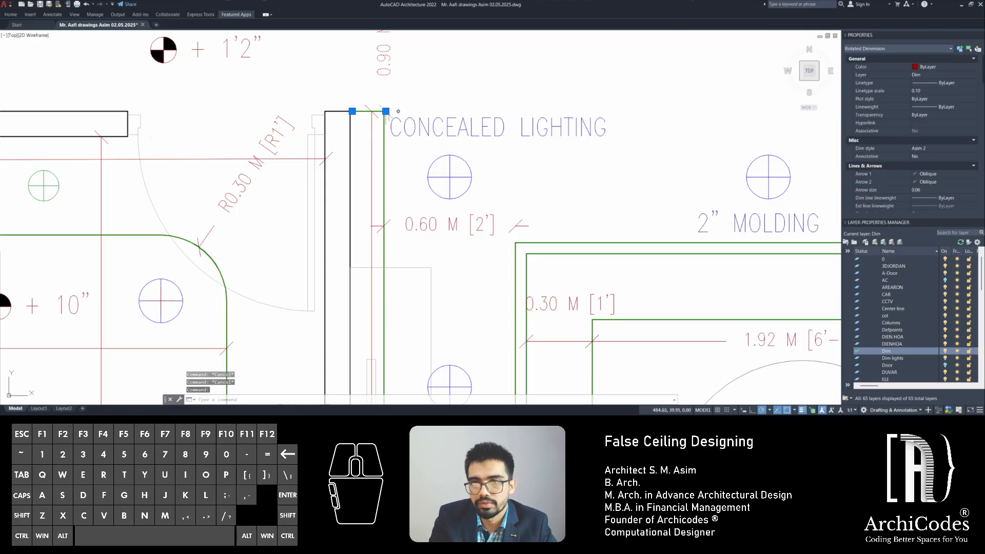
click(386, 111)
key(Escape)
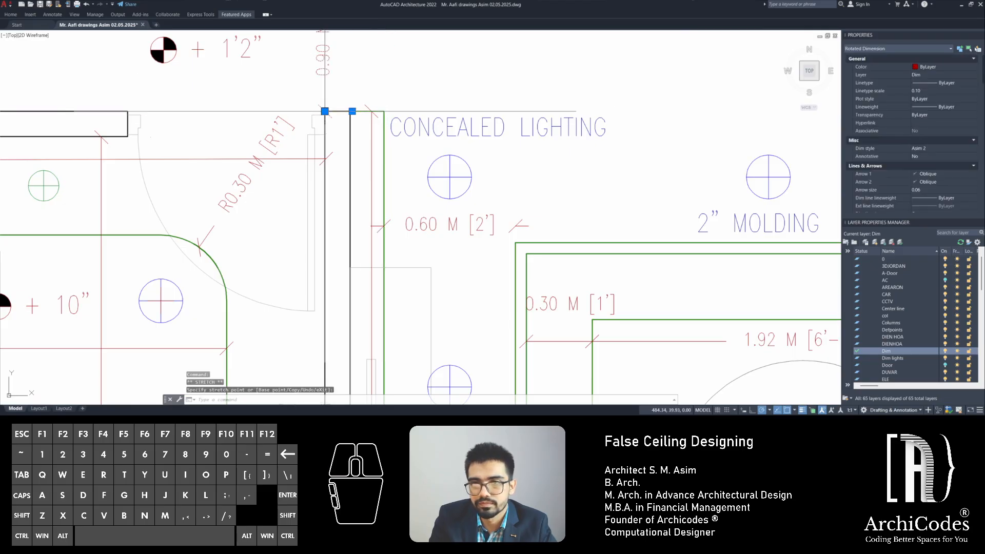
key(Escape)
Dimension the horizontal gap between the outer ceiling outline's upper-right corner and the lighting line along the right wall
scroll(432, 192, down, 5)
middle_drag(515, 213, 440, 182)
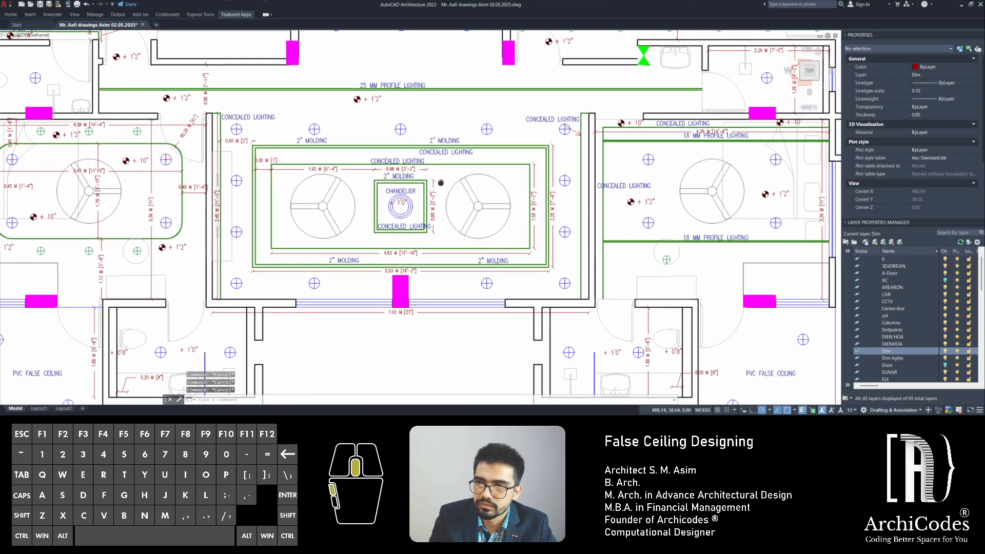
text(d)
key(space)
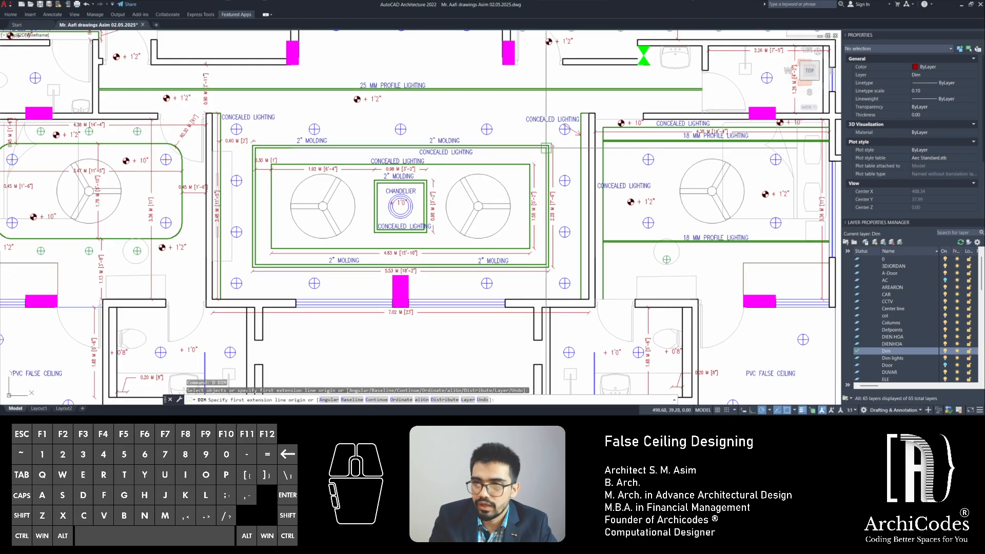
scroll(544, 139, up, 4)
click(559, 149)
click(639, 149)
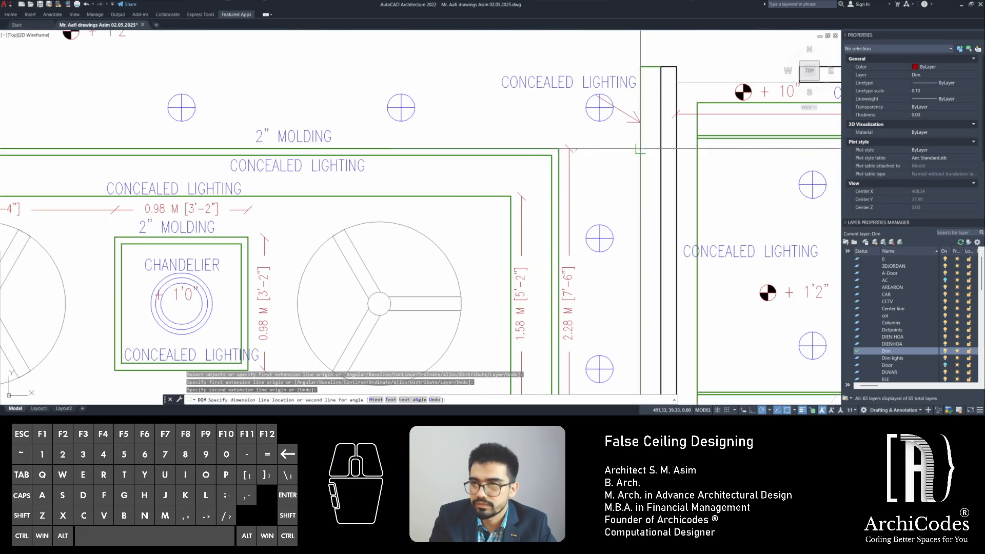
key(Escape)
key(Escape)
scroll(560, 237, down, 3)
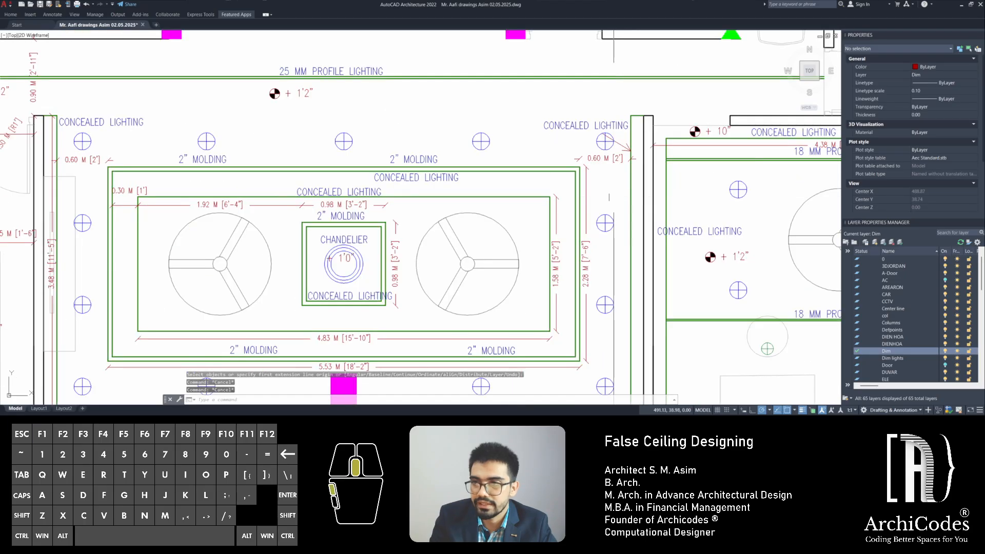
Dimension the width of the concealed lighting strip at the upper end of the right wall
middle_drag(602, 201, 525, 171)
scroll(551, 72, up, 2)
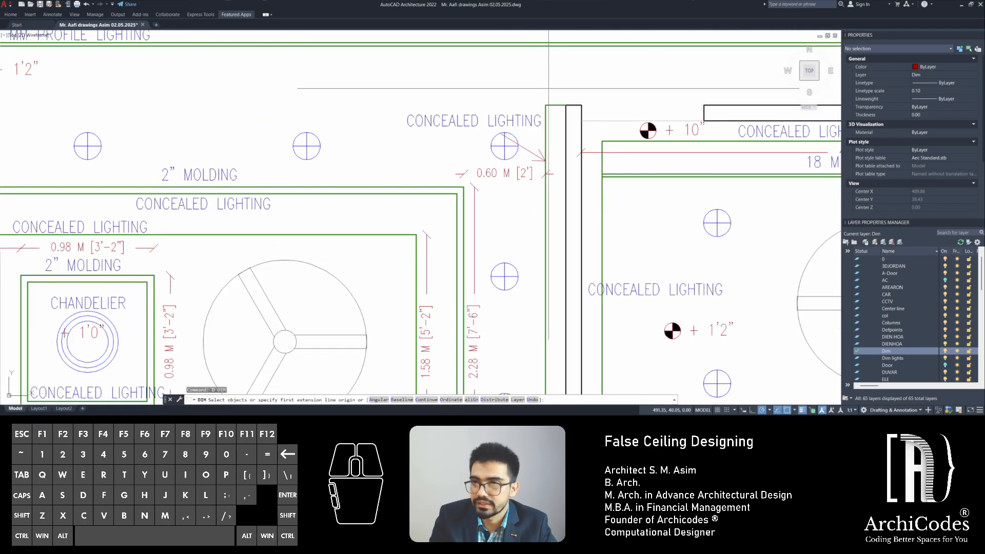
text(d)
key(space)
click(558, 106)
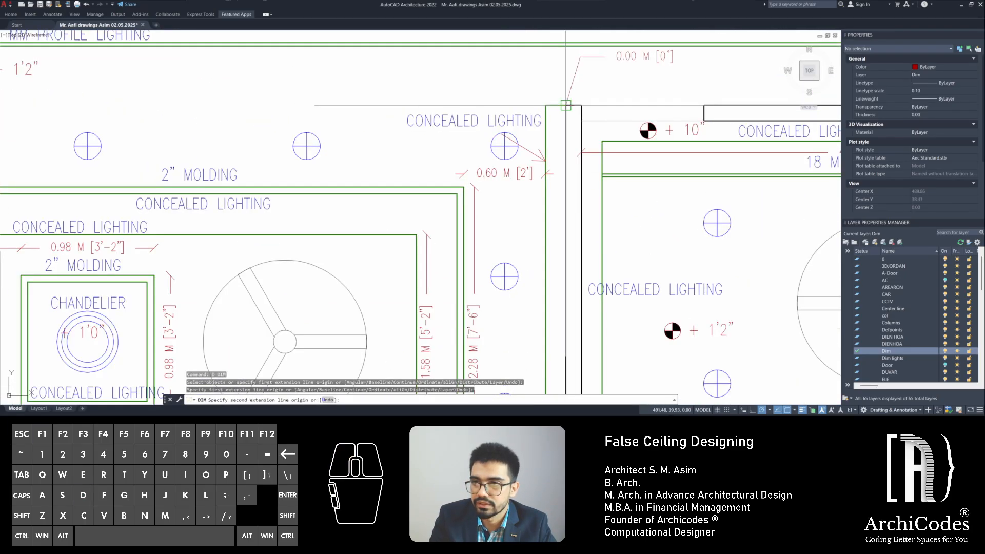
click(566, 105)
click(585, 64)
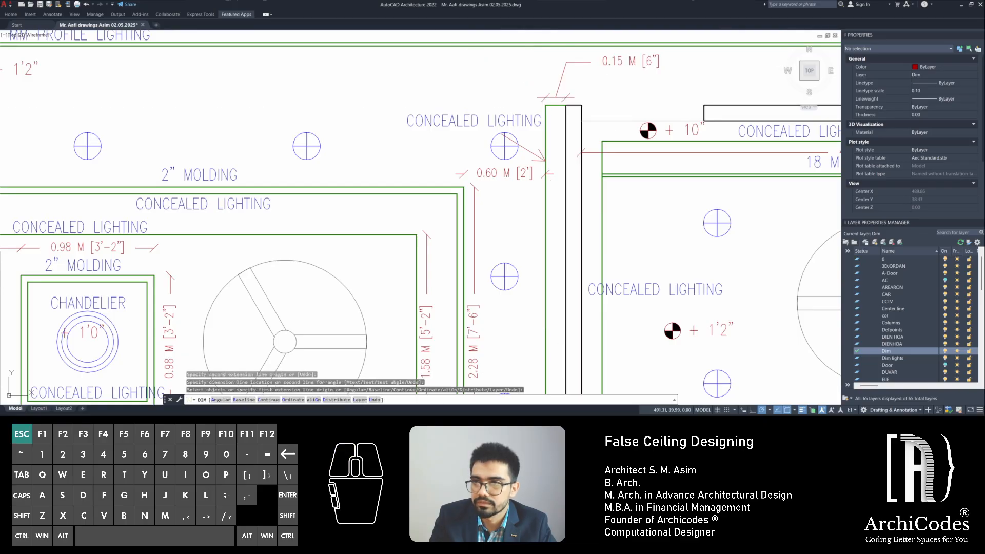
key(Escape)
Move the text of the right strip's width dimension to directly above its dimension line
click(585, 64)
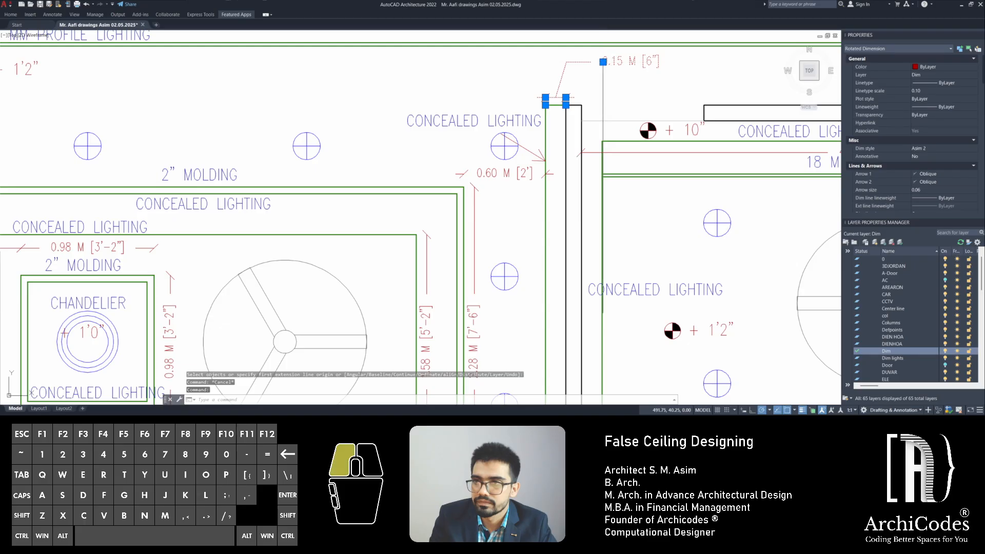
click(603, 62)
key(Escape)
key(Escape)
scroll(428, 169, down, 4)
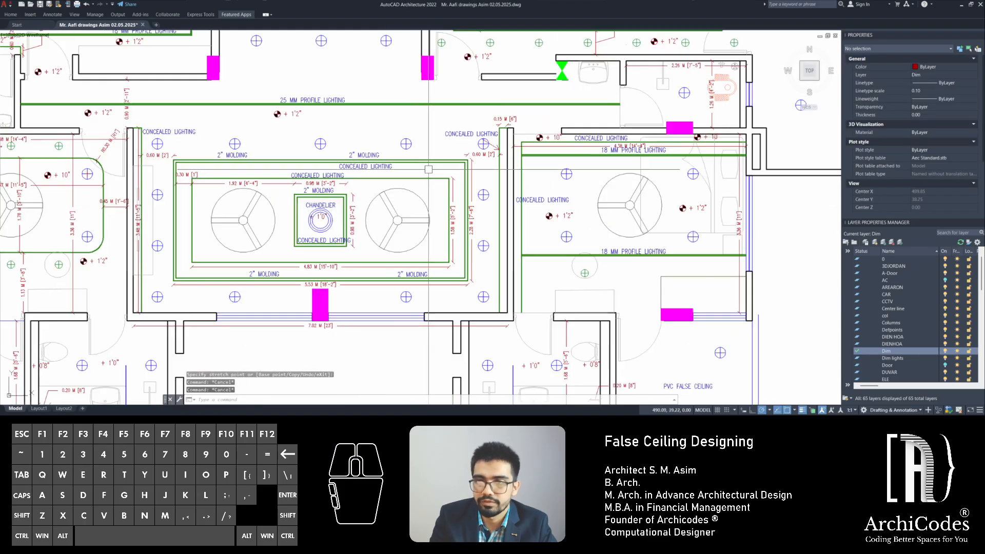
middle_drag(428, 170, 538, 166)
key(Escape)
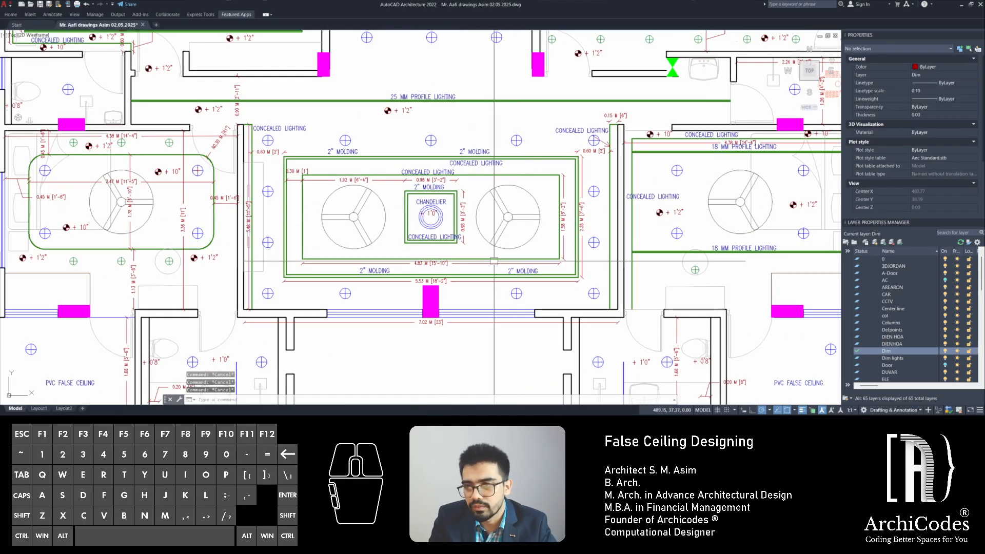
Dimension the vertical gap between the outer ceiling outline's lower-left corner and the window wall below it
key(Escape)
scroll(257, 308, up, 4)
text(d)
key(space)
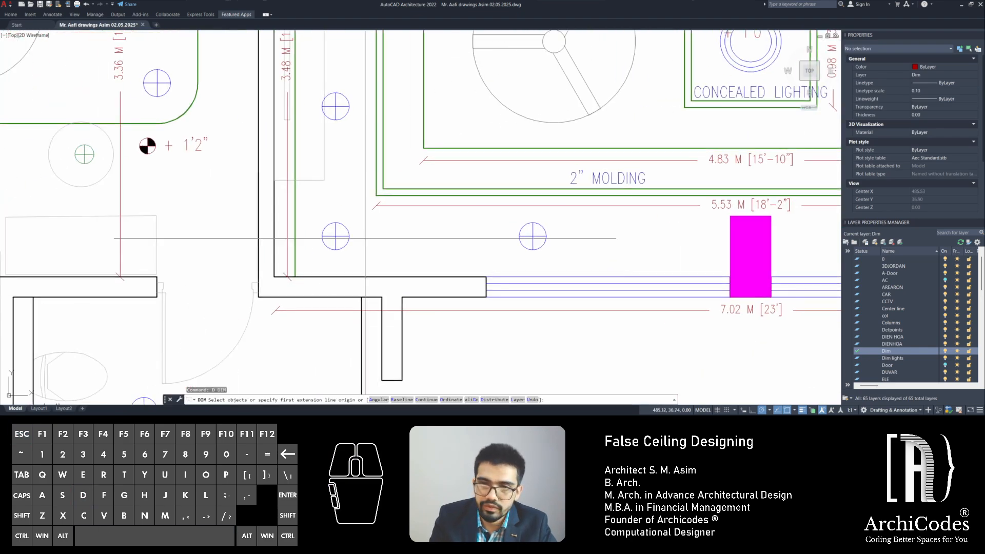
click(375, 278)
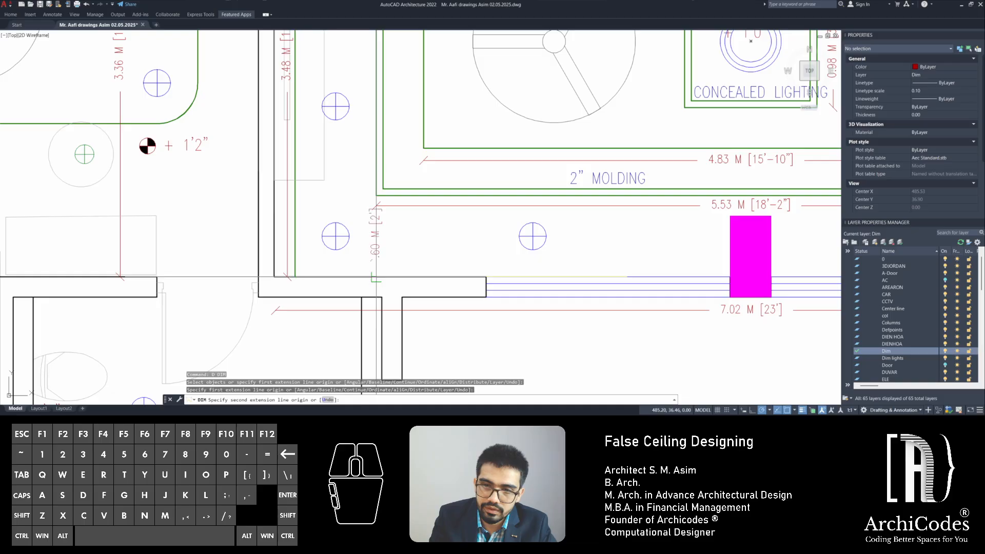
key(Escape)
key(Escape)
scroll(533, 234, down, 4)
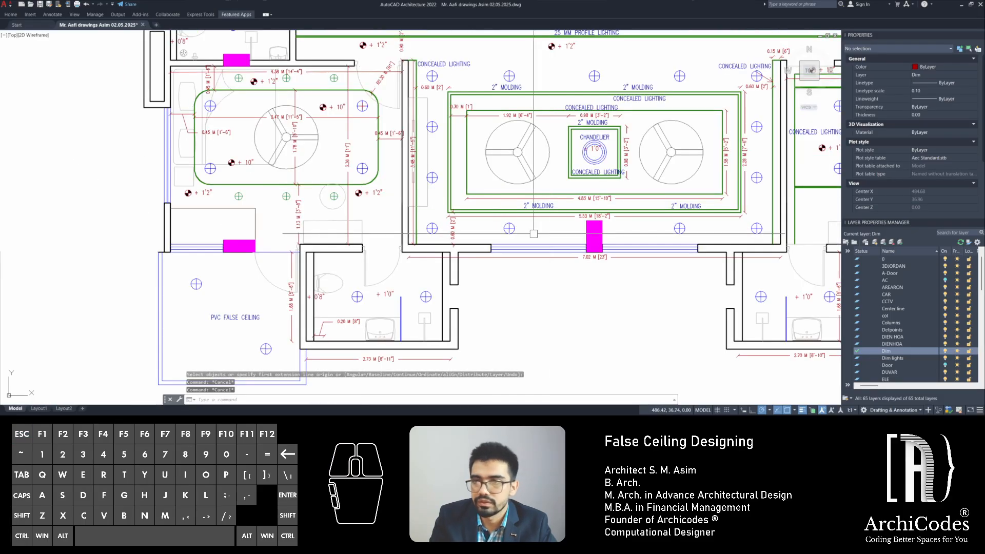
Dimension the vertical gap between the outer ceiling outline's upper-right corner and the level of the right wall's upper end
middle_drag(684, 211, 548, 253)
key(Escape)
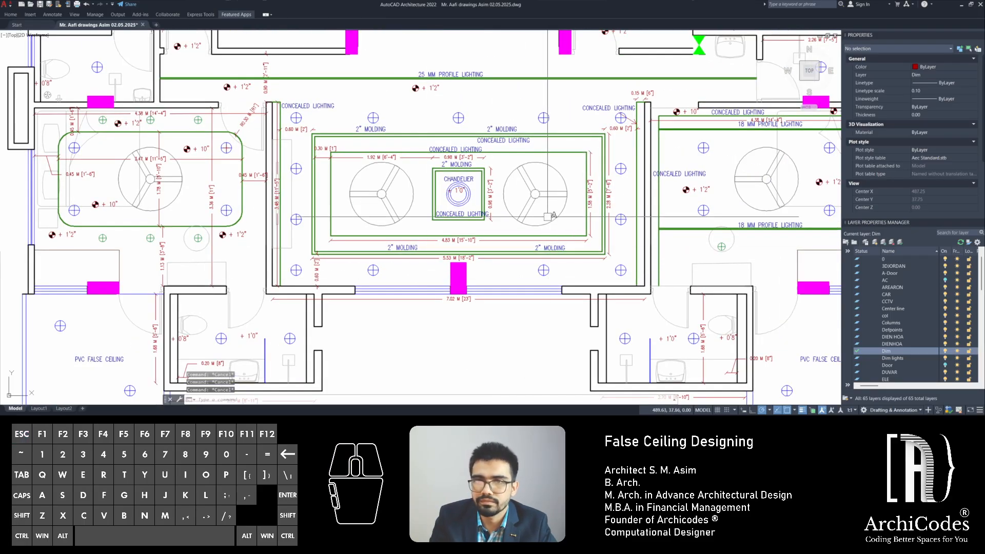
middle_drag(549, 212, 537, 247)
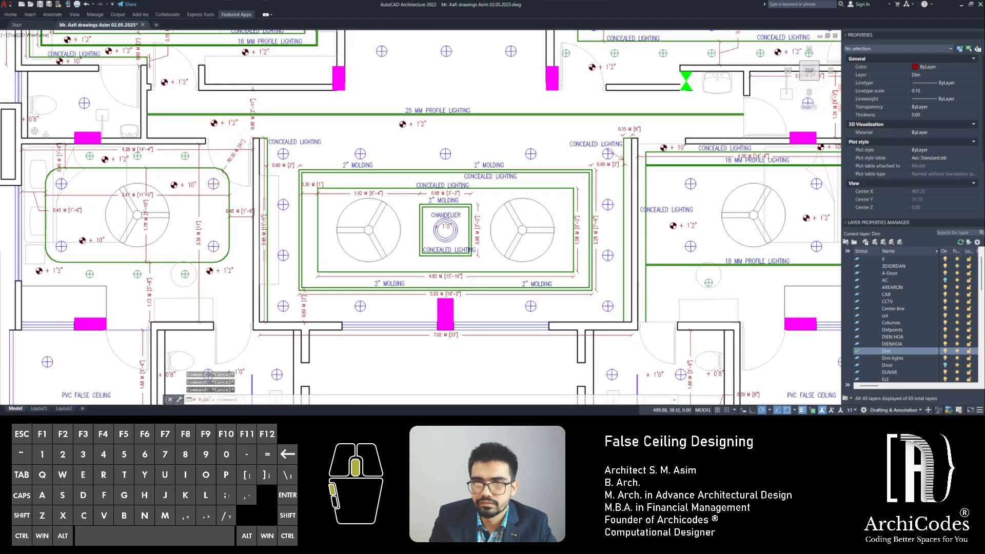
scroll(554, 156, up, 2)
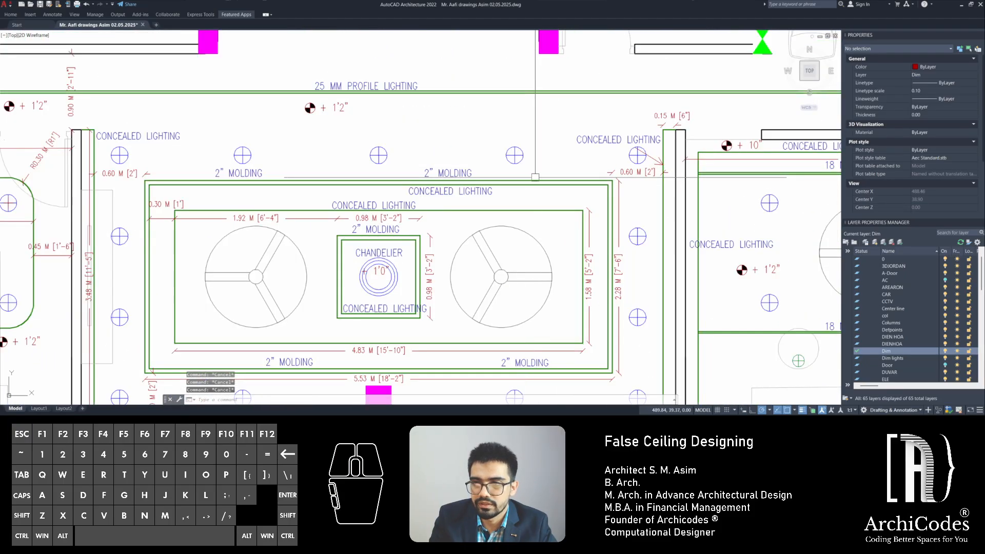
text(d)
key(Return)
scroll(632, 167, up, 2)
click(665, 115)
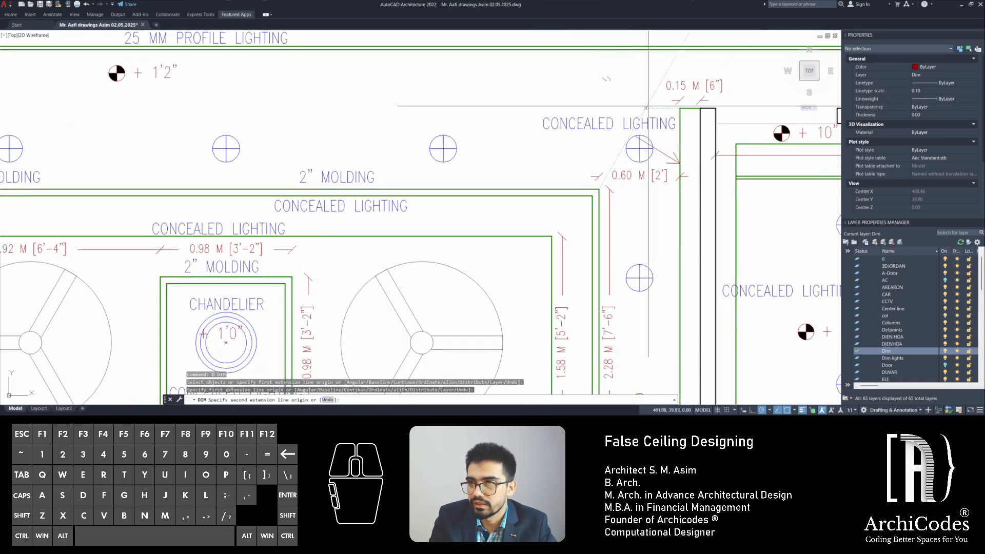
click(599, 108)
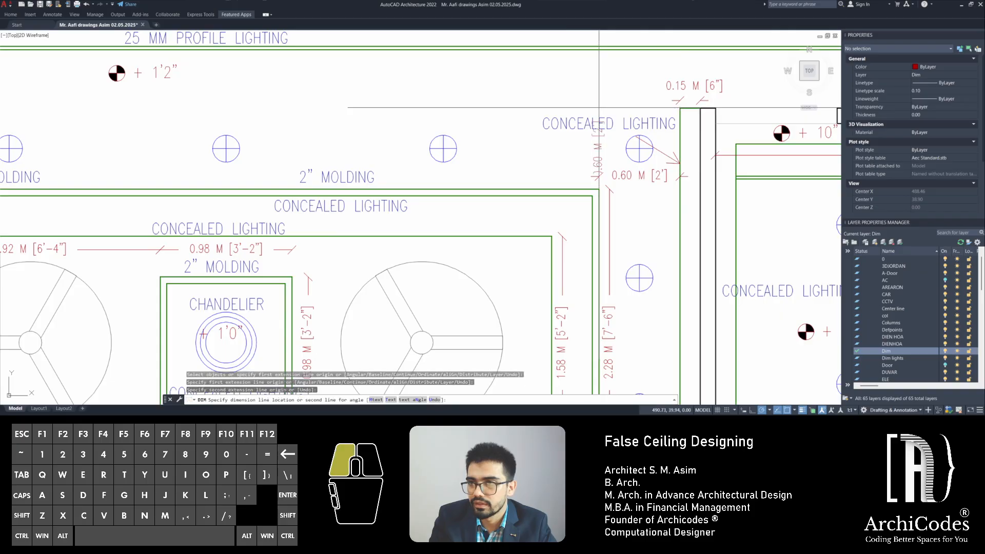
click(598, 141)
key(Escape)
key(Escape)
click(597, 144)
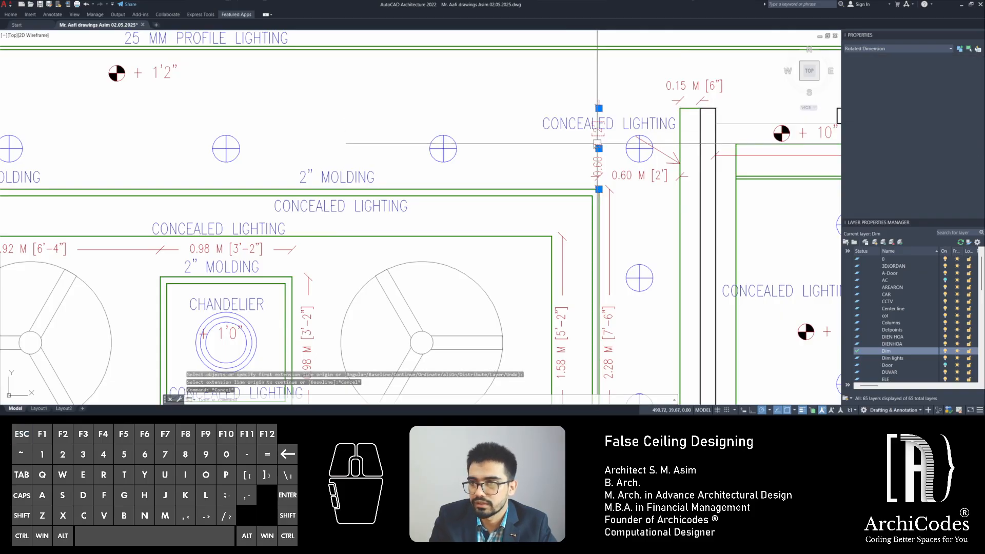
click(598, 147)
key(Escape)
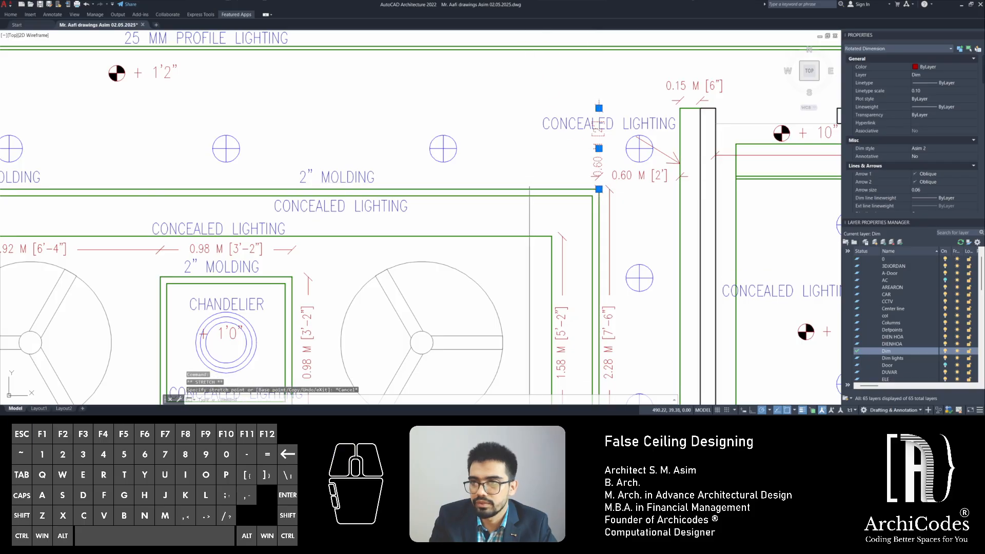
key(Escape)
key(Escape)
Move the vertical gap dimension horizontally away from the right wall, clear of the CONCEALED LIGHTING label
click(597, 154)
text(m)
key(space)
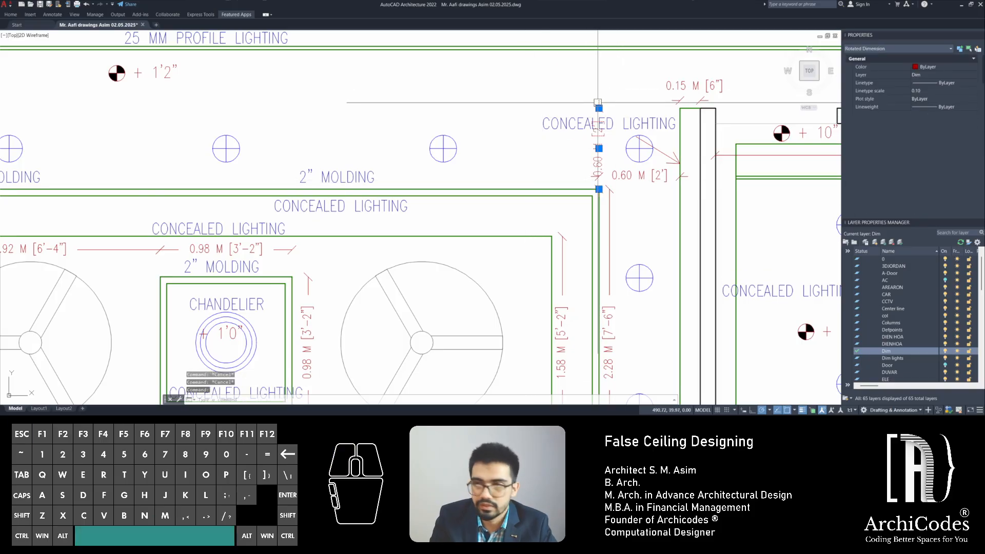
click(526, 95)
click(450, 95)
key(Escape)
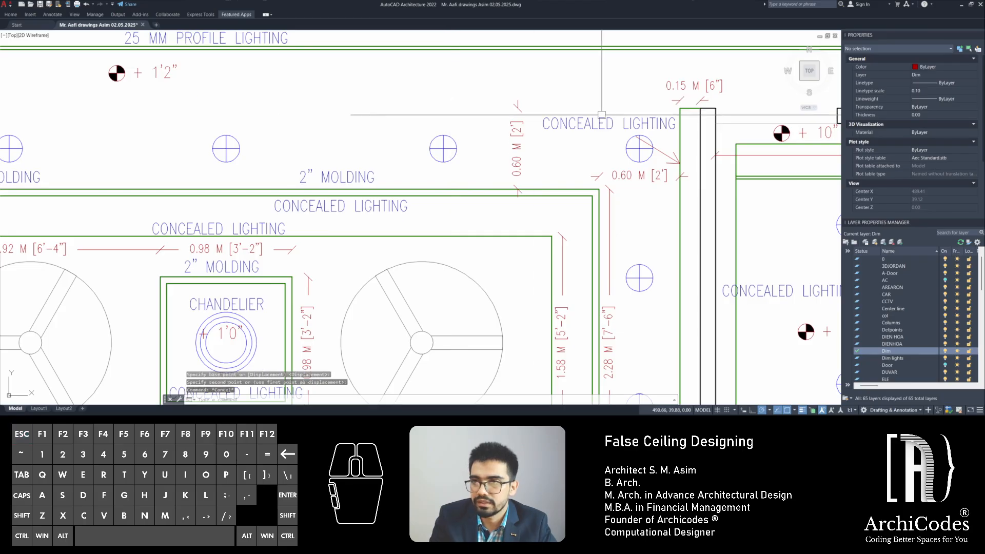
Stretch the tail of the right wall's leader arrow closer to the CONCEALED LIGHTING label
click(646, 143)
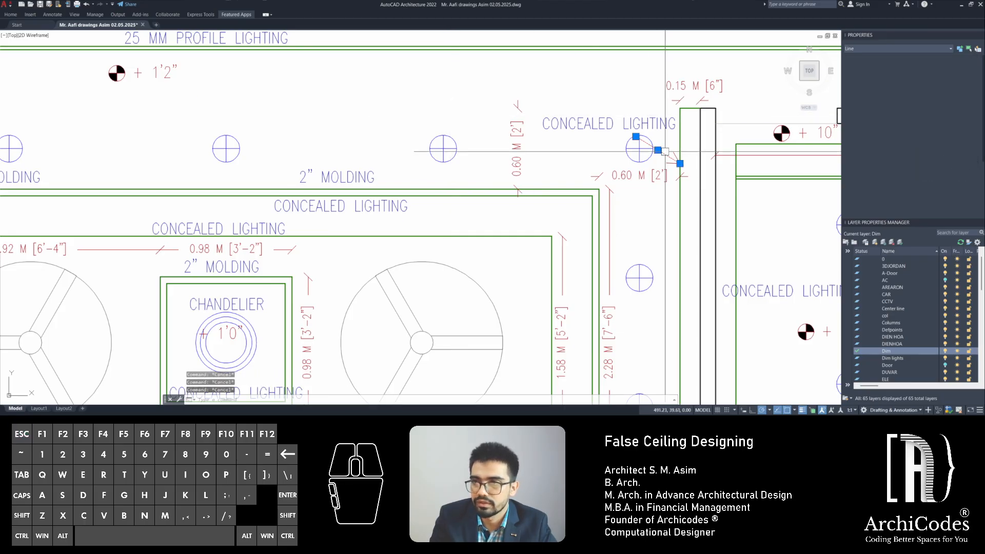
scroll(646, 143, up, 4)
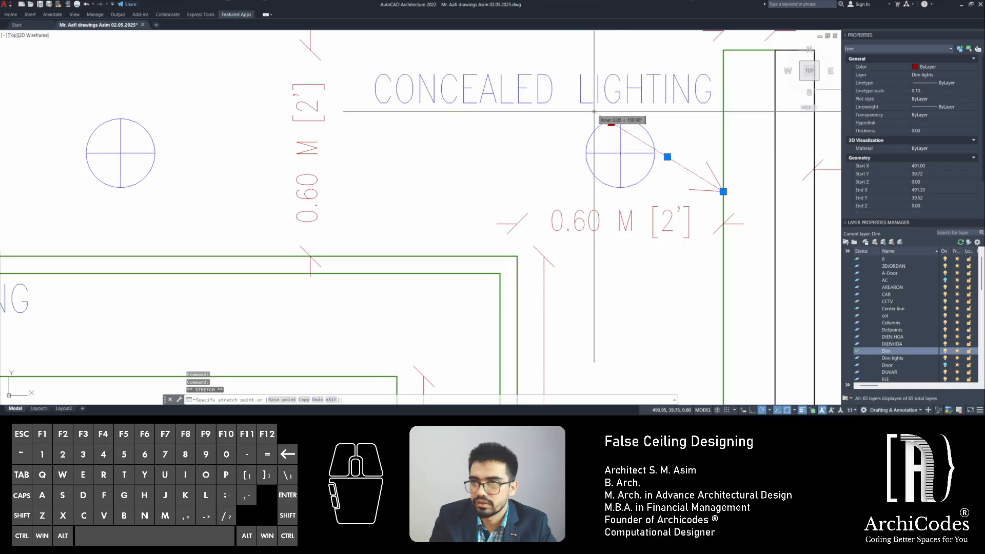
click(611, 122)
scroll(668, 177, down, 4)
key(Escape)
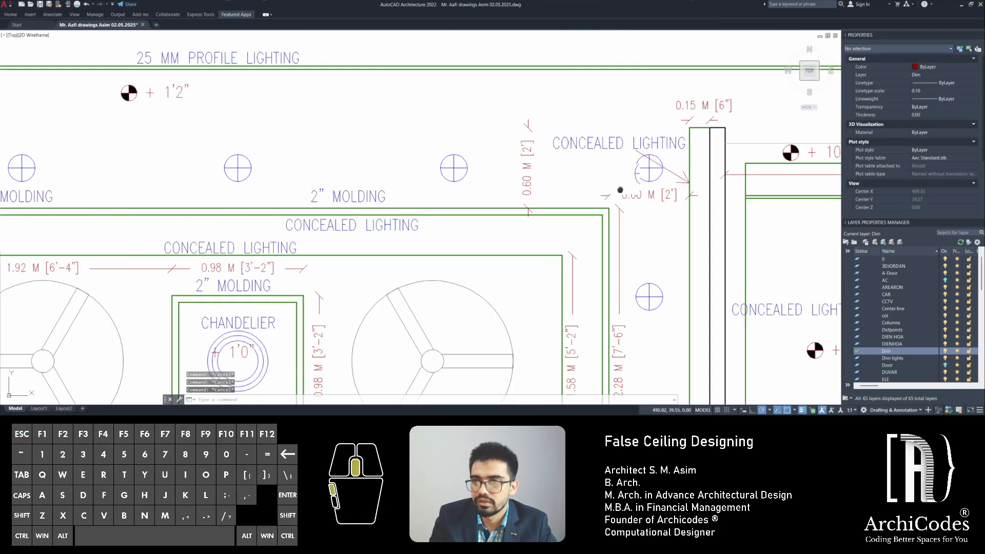
Review the dimensions, level markers and labels around the central chandelier ceiling and its neighbouring rooms
middle_drag(619, 189, 616, 201)
middle_drag(348, 141, 552, 142)
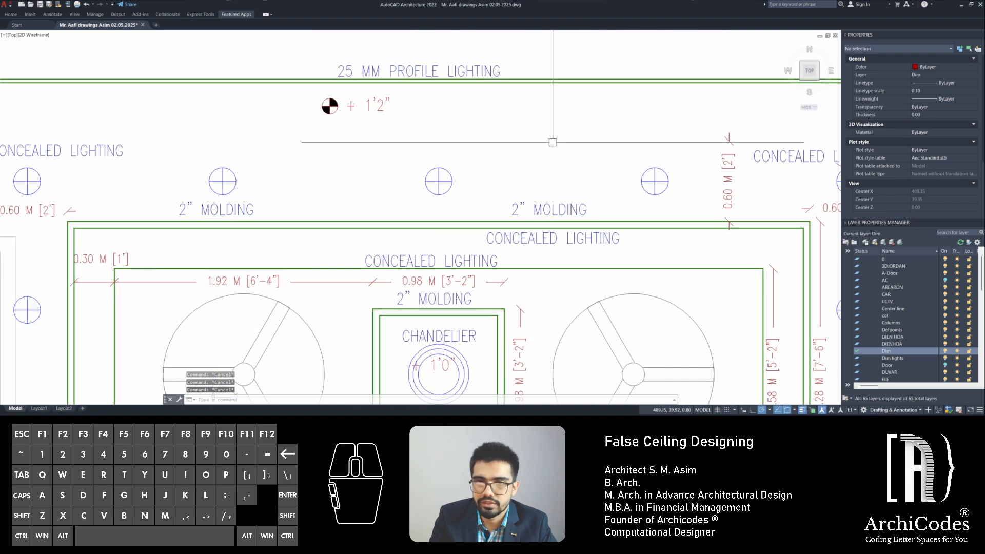
scroll(648, 183, down, 2)
middle_drag(662, 185, 606, 182)
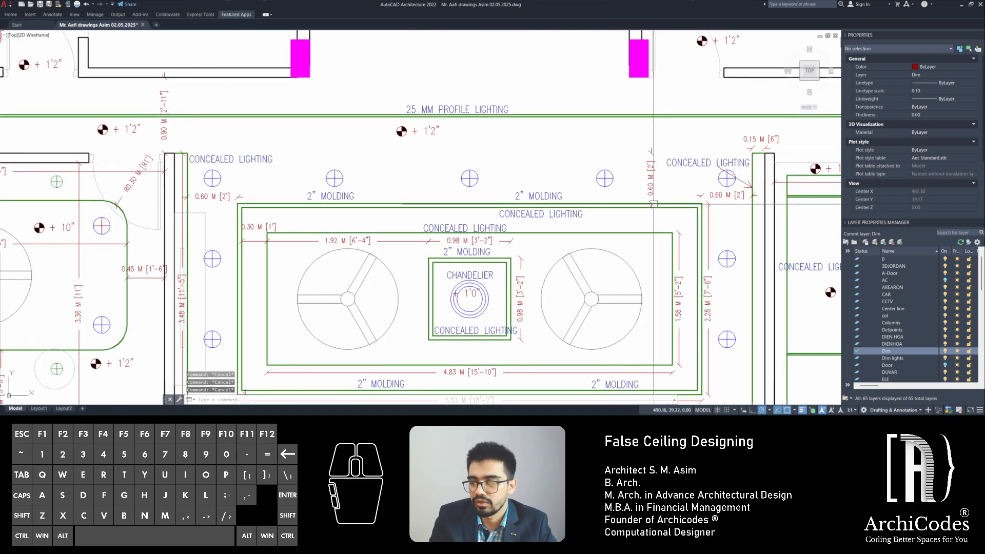
middle_drag(684, 210, 645, 186)
scroll(596, 209, down, 3)
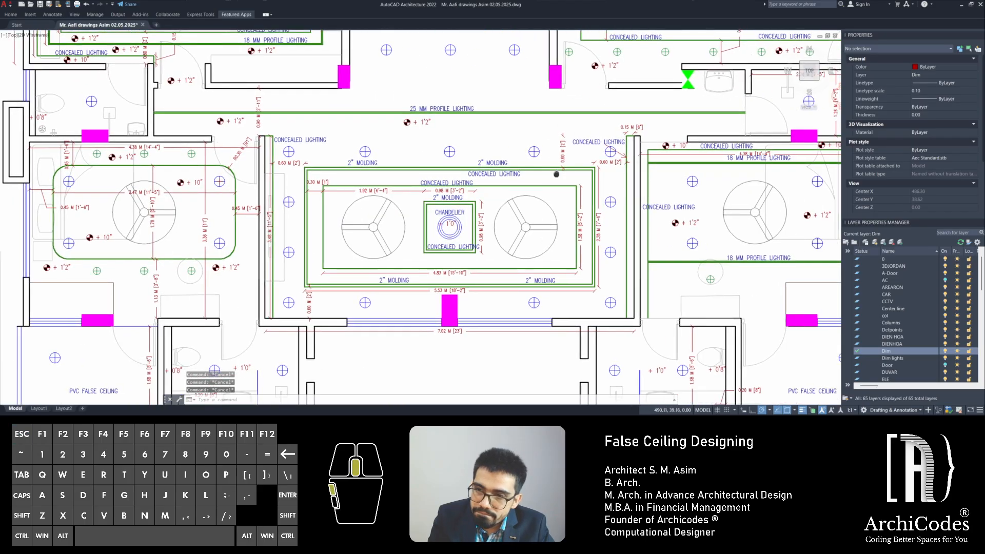
scroll(435, 223, down, 2)
middle_drag(434, 223, 494, 251)
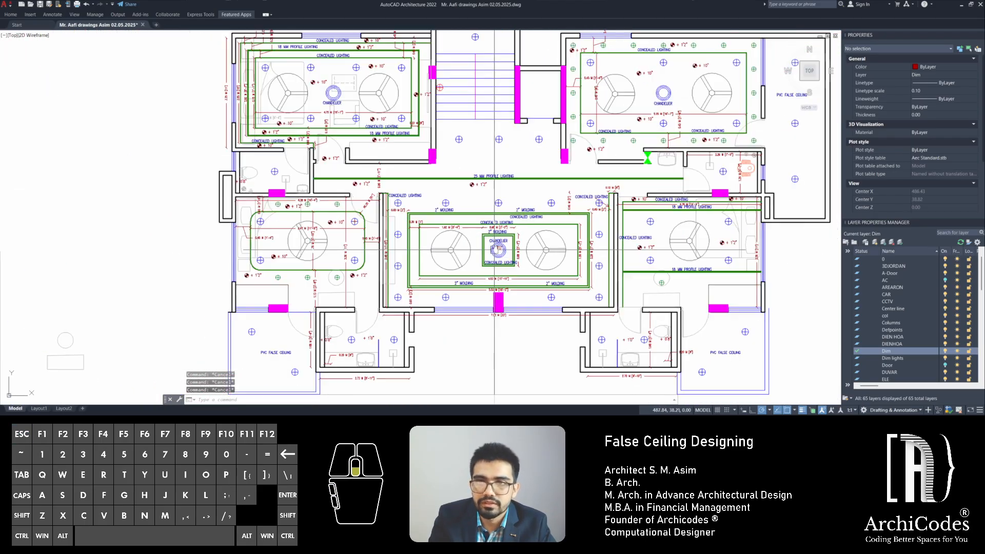
scroll(498, 226, up, 2)
scroll(521, 155, down, 2)
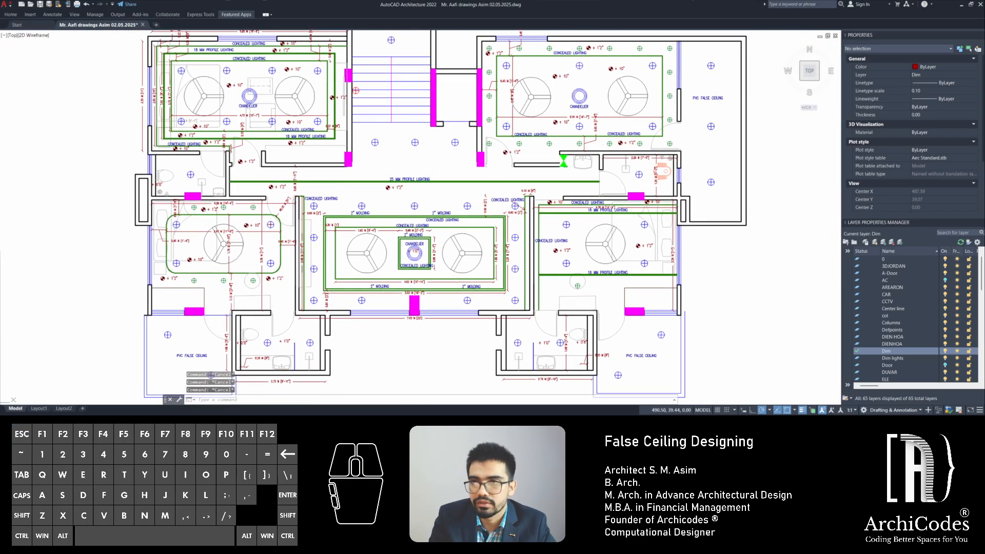
scroll(476, 236, up, 2)
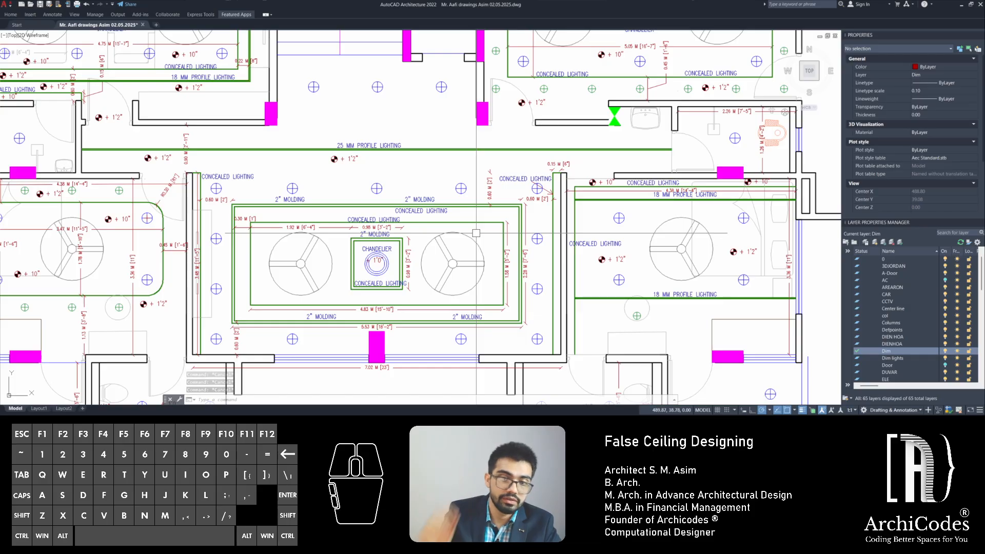
scroll(543, 228, up, 2)
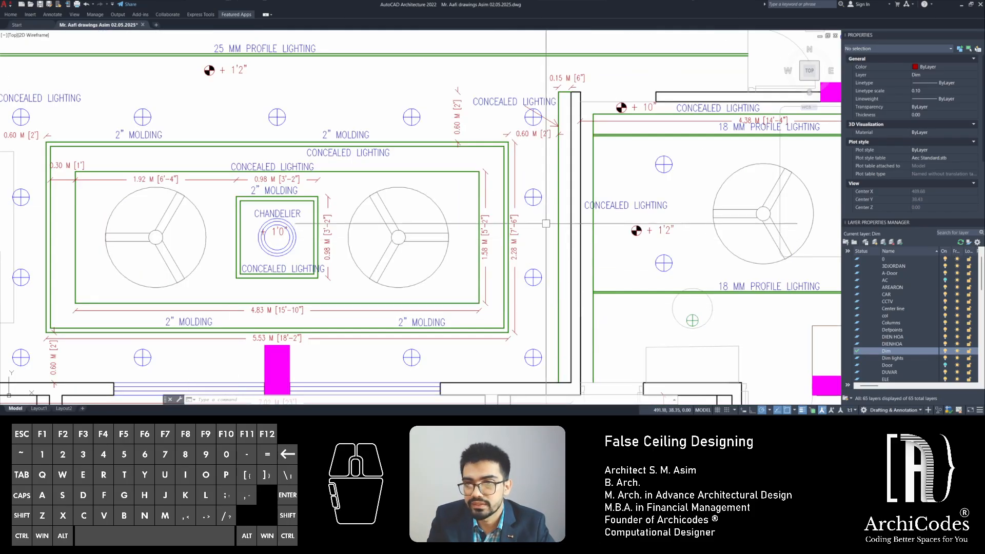
scroll(546, 224, down, 2)
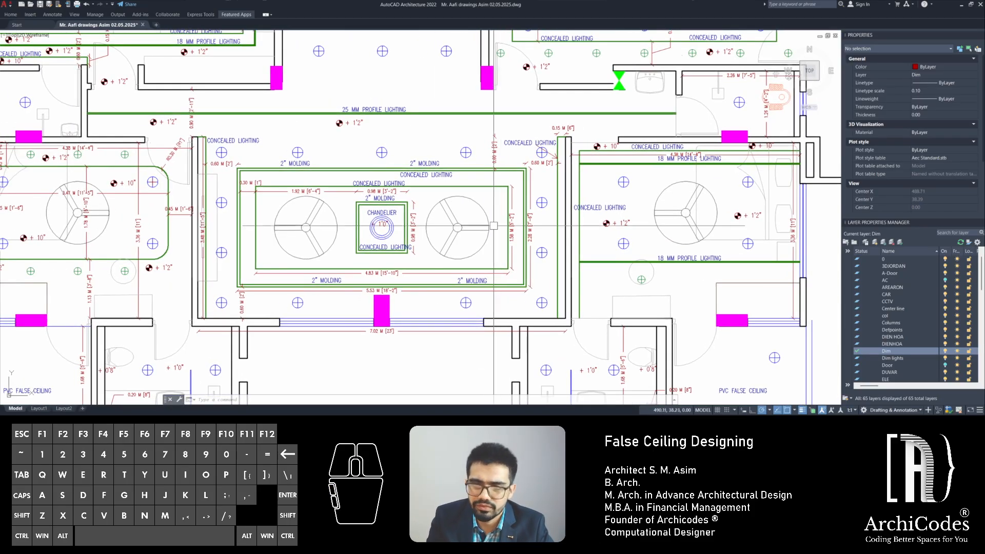
middle_drag(385, 222, 605, 222)
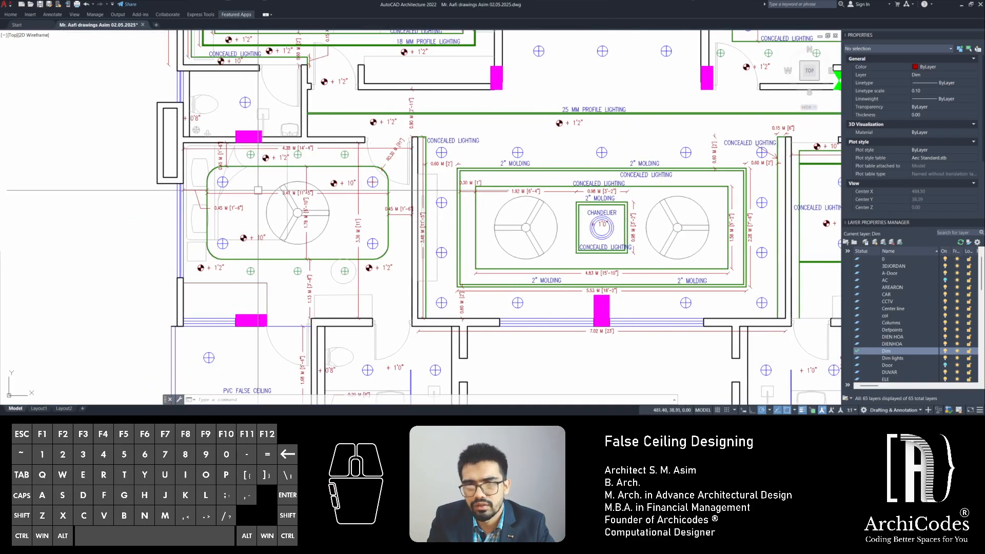
Check the whole second floor plan and the dimensions and level markers in the upper-left chandelier room
scroll(258, 190, down, 5)
scroll(419, 238, up, 1)
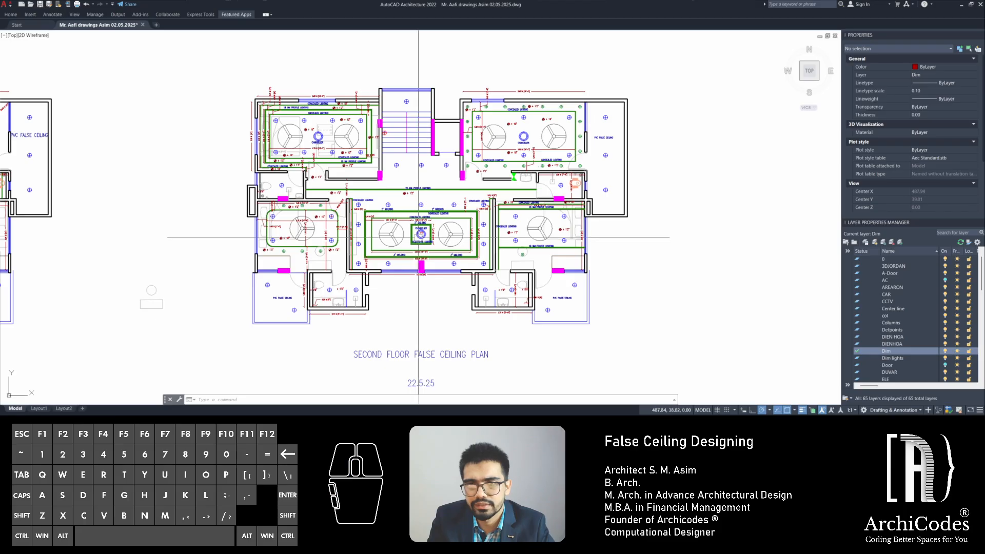
scroll(297, 138, up, 4)
scroll(226, 177, up, 2)
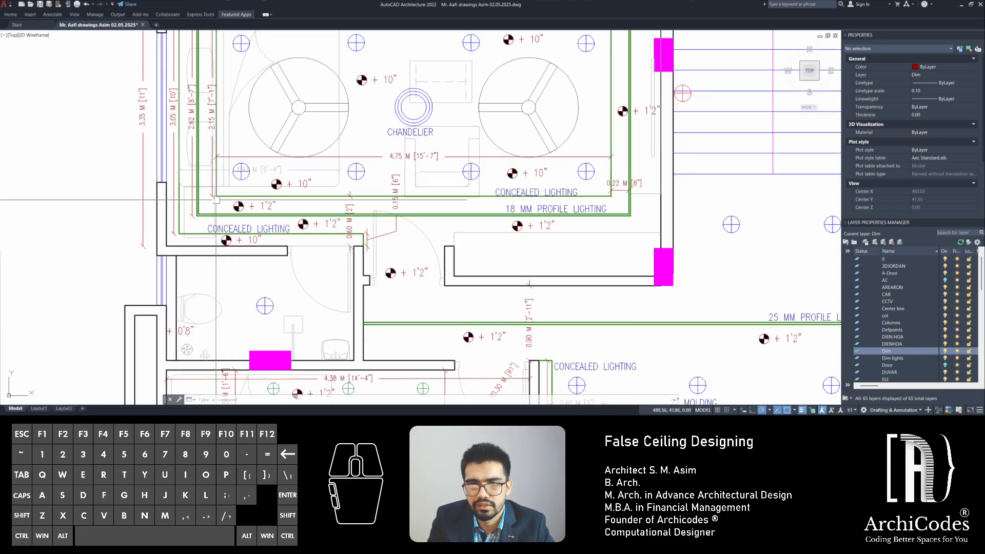
scroll(242, 196, up, 2)
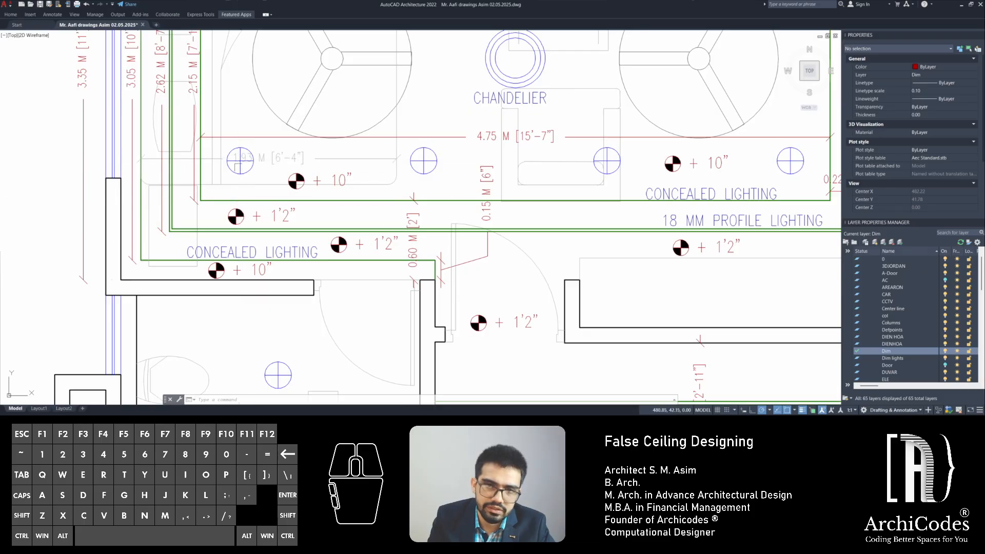
scroll(245, 161, down, 4)
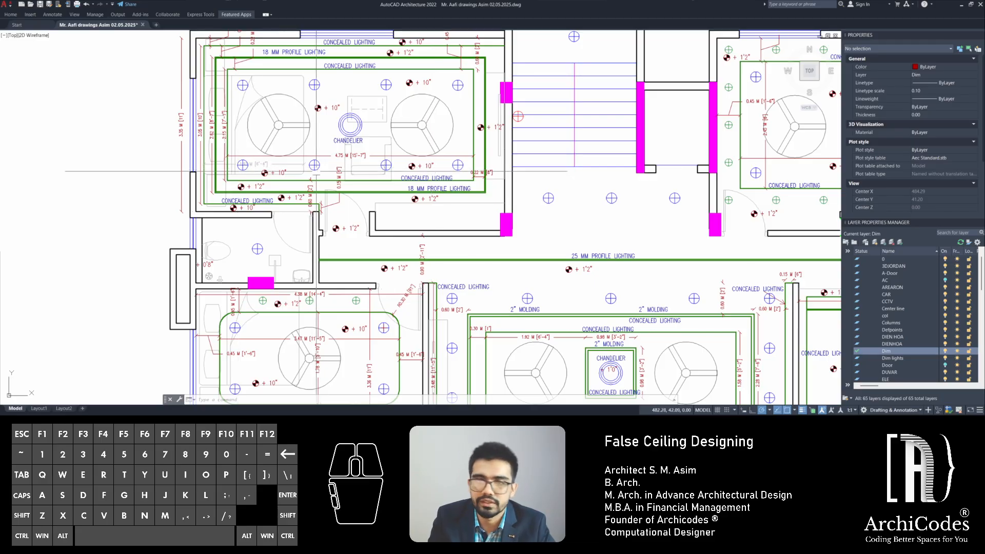
scroll(411, 179, down, 6)
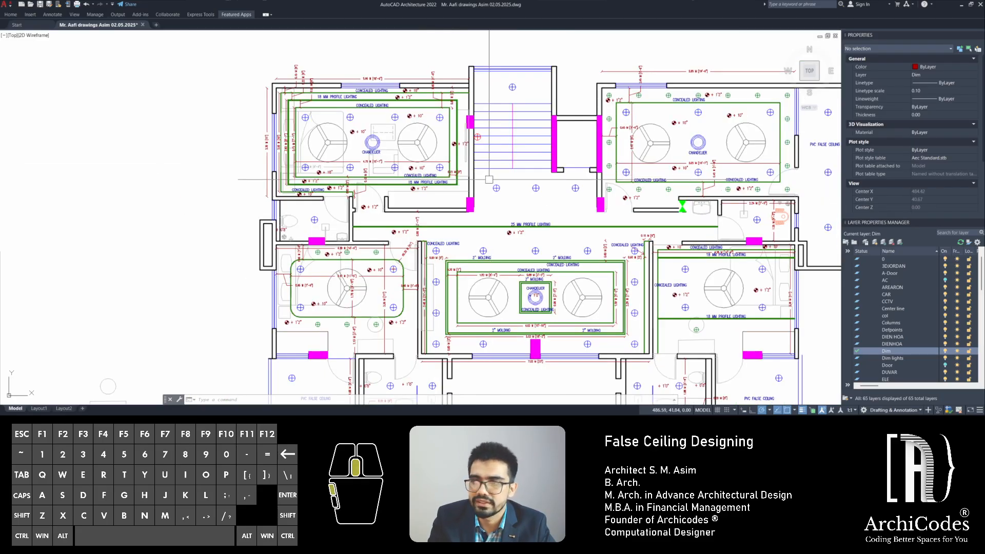
key(Escape)
key(Escape)
key(Escape)
Examine the lower-right bedroom and the upper-right chandelier room for missing ceiling dimensions
middle_drag(517, 183, 475, 168)
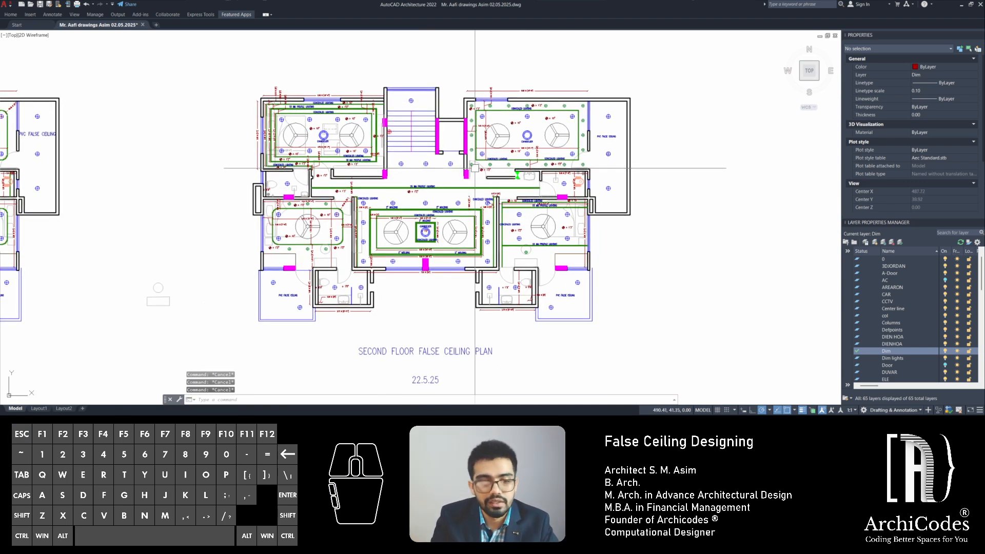
scroll(486, 228, up, 2)
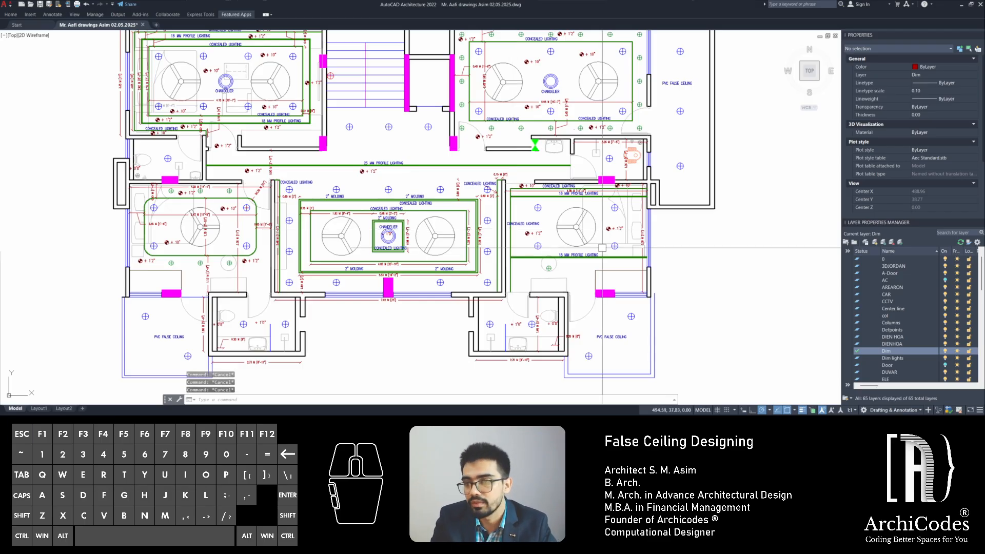
scroll(602, 248, up, 4)
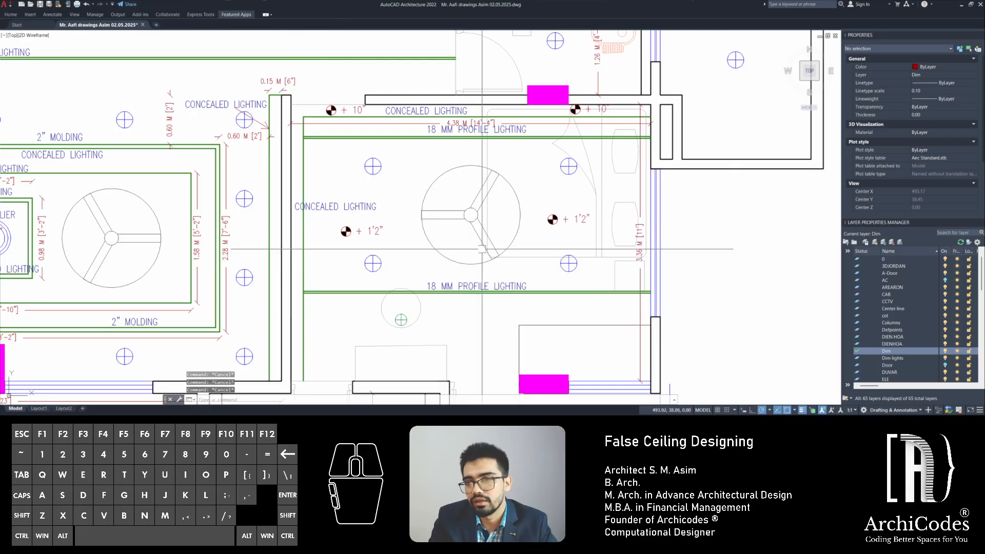
scroll(482, 249, down, 6)
key(Escape)
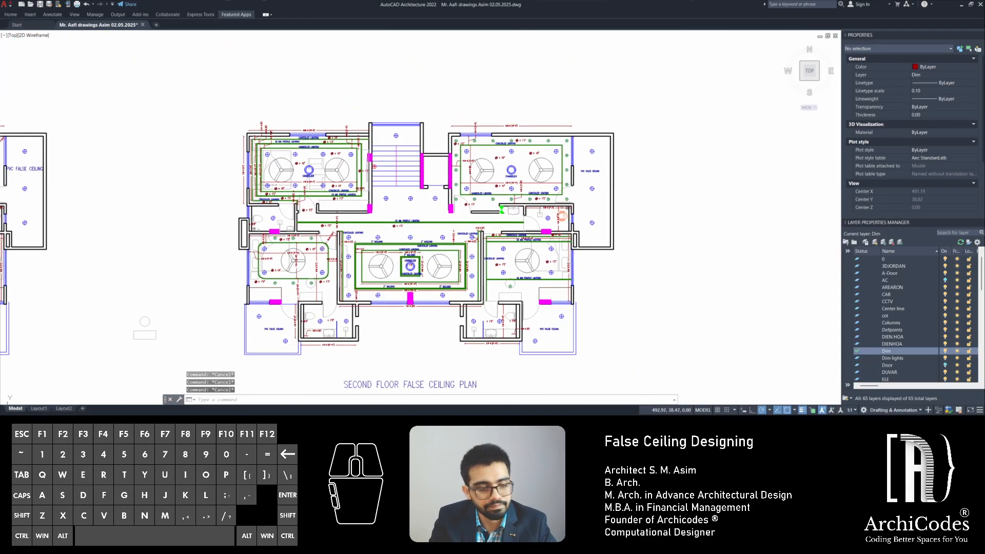
scroll(484, 170, up, 4)
middle_drag(496, 185, 466, 183)
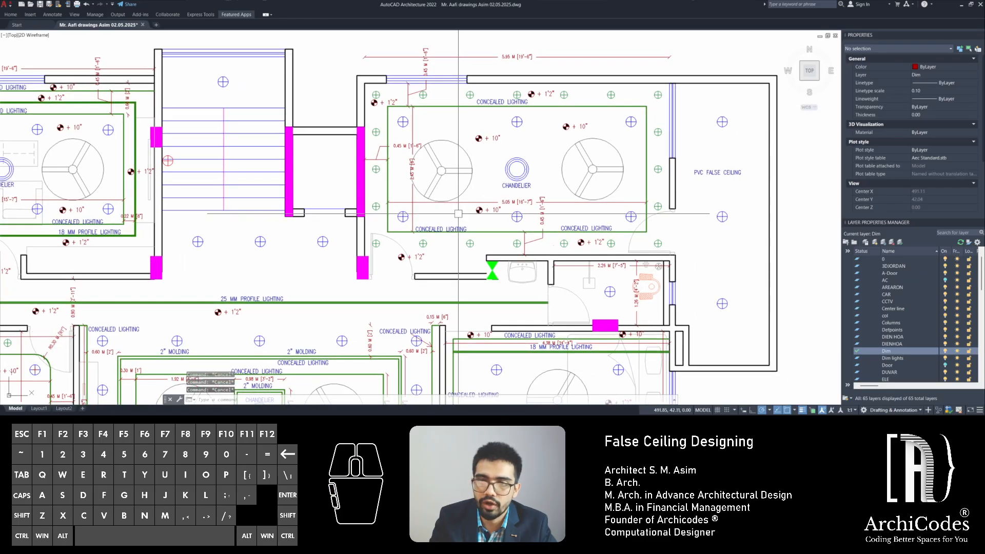
scroll(411, 217, up, 4)
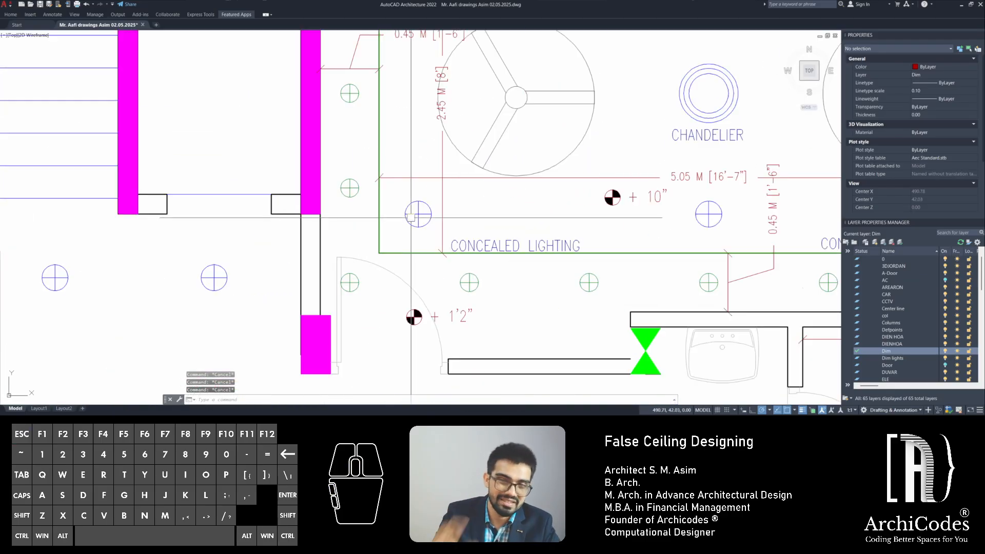
scroll(410, 217, down, 3)
Dimension the gap between the ceiling border and the right wall in the upper-right chandelier room
text(d)
key(Return)
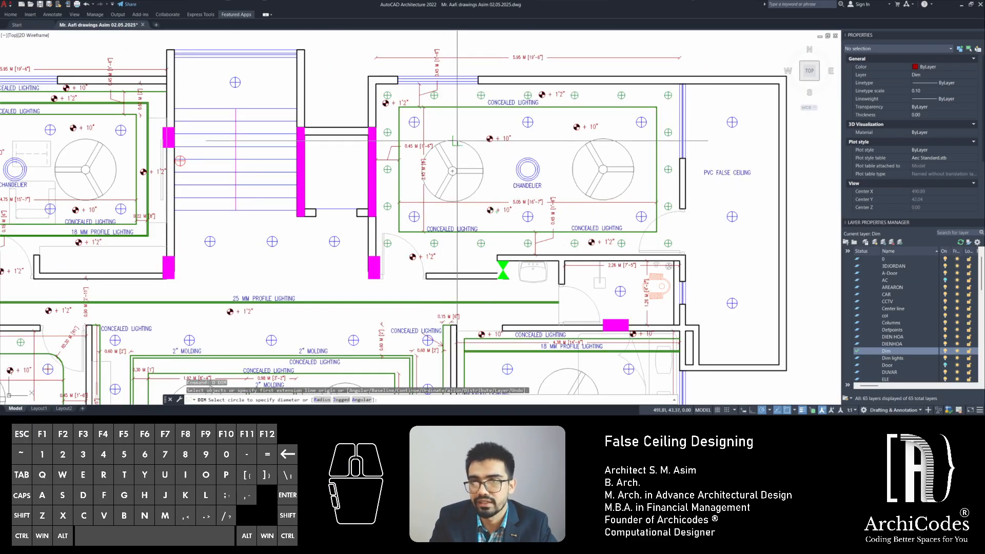
scroll(449, 132, up, 1)
middle_drag(517, 153, 455, 198)
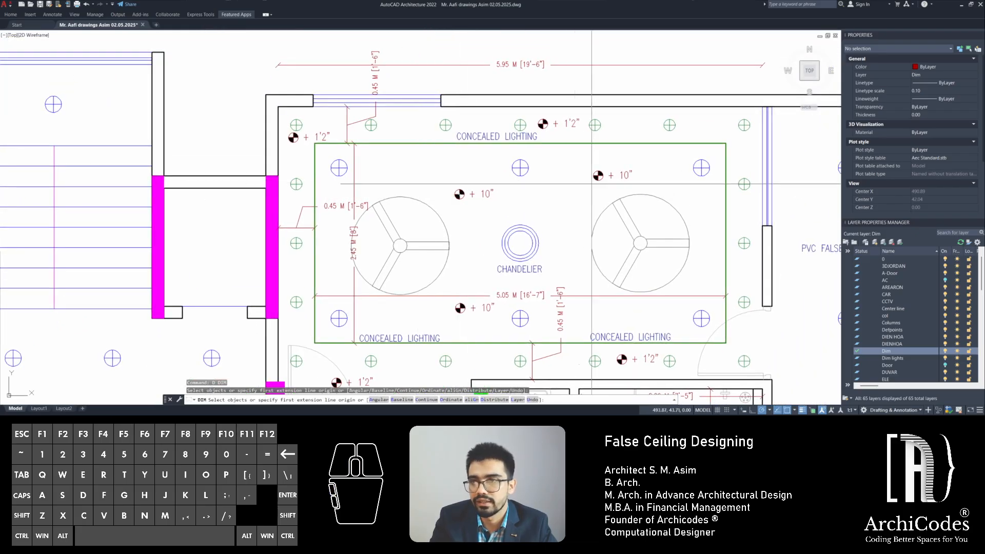
middle_drag(599, 204, 508, 166)
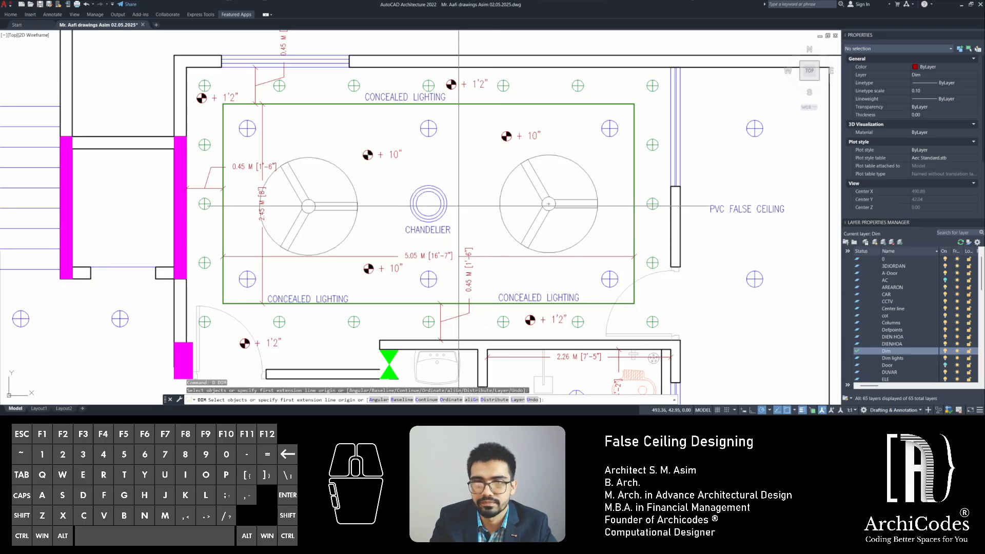
click(667, 105)
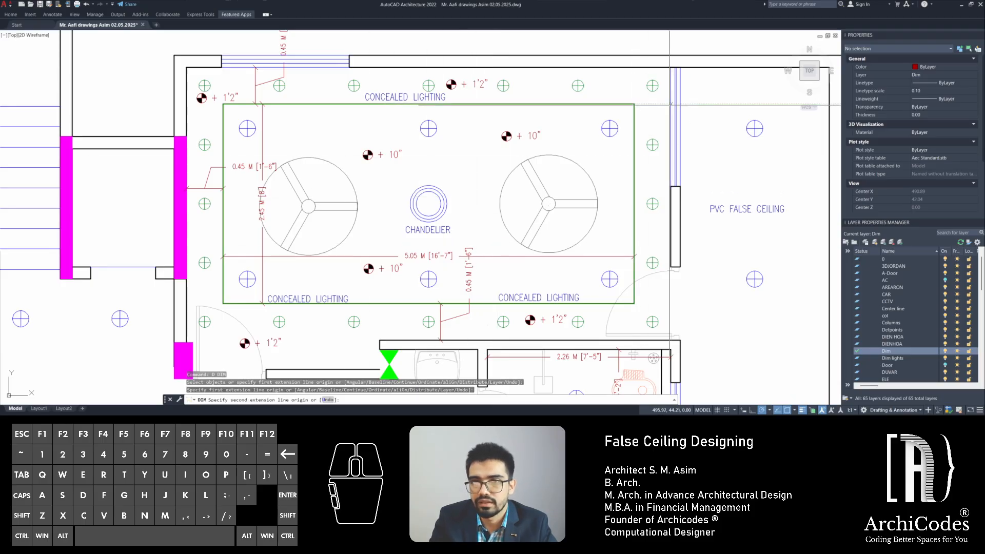
click(634, 104)
click(651, 116)
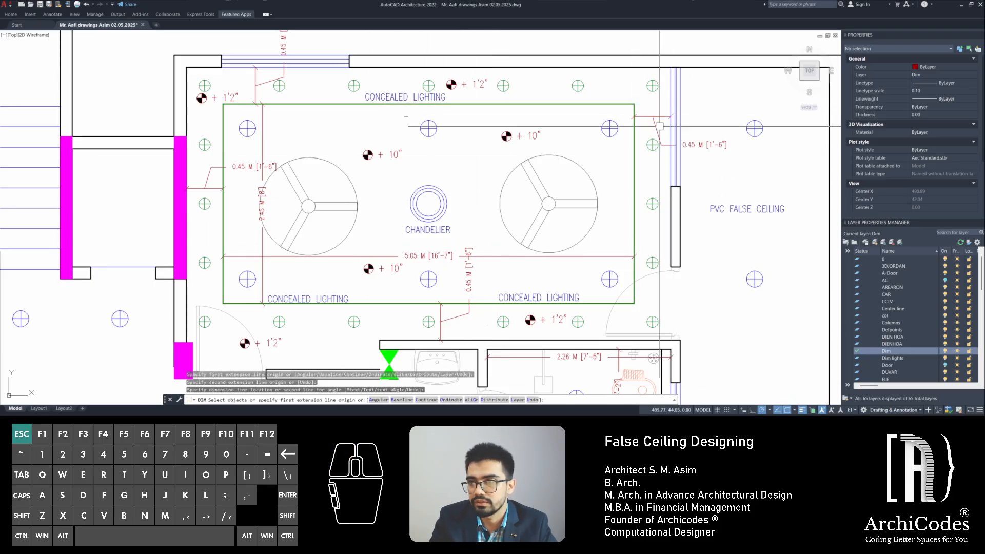
key(Escape)
Move the text of the right wall gap dimension to just above its dimension line
click(656, 131)
click(683, 145)
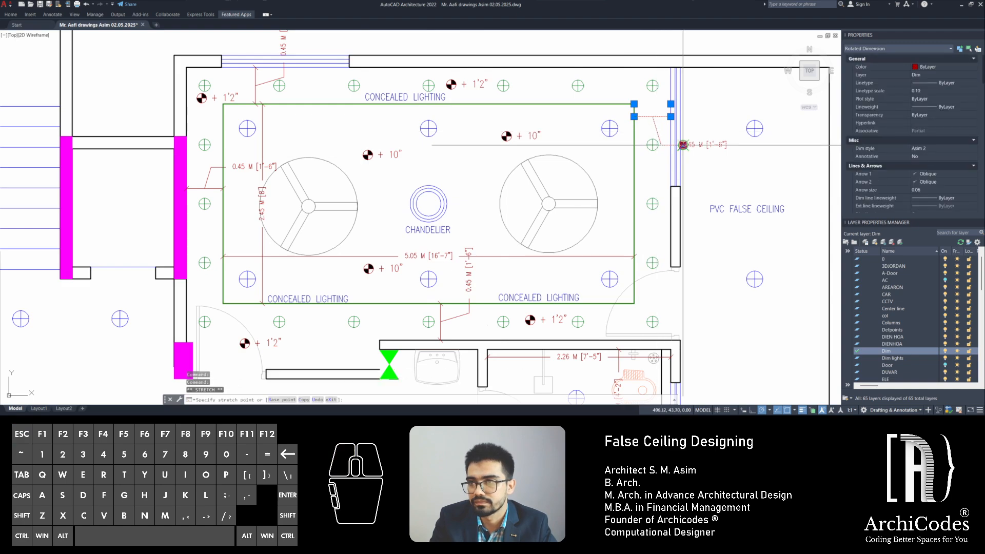
scroll(649, 111, up, 4)
key(Escape)
scroll(550, 213, down, 6)
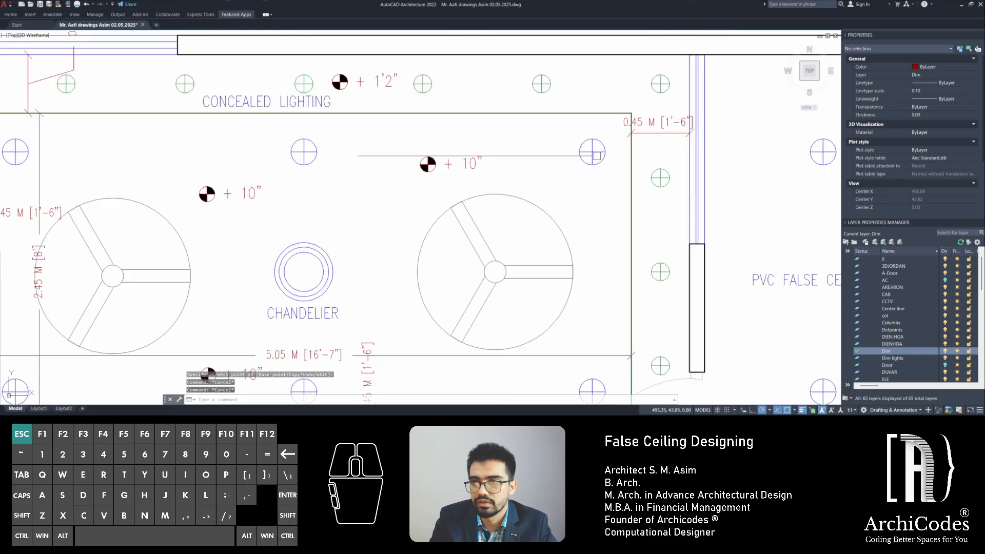
key(Escape)
key(Escape)
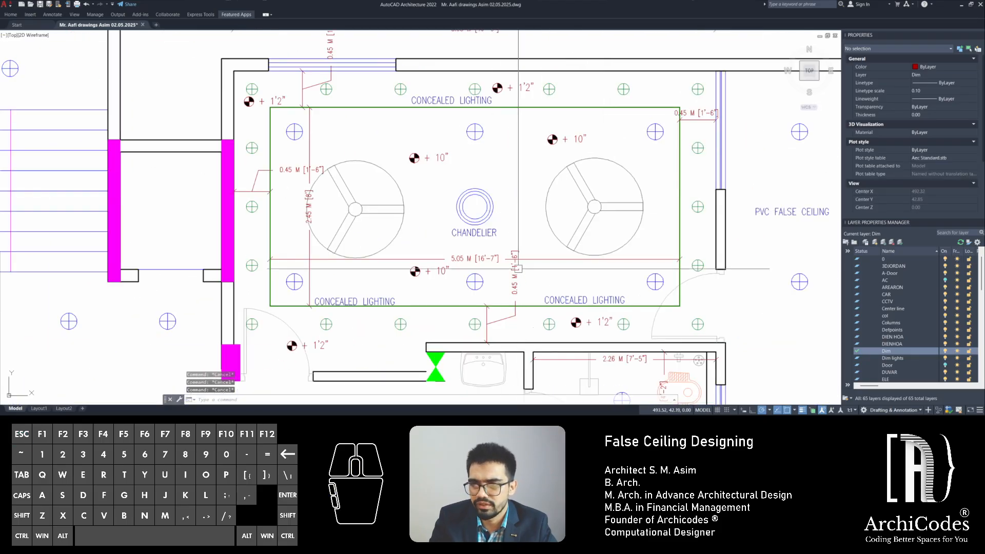
Examine the upper-right chandelier room, the whole floor plan and the lower-right bedroom for missing ceiling dimensions
scroll(410, 160, down, 2)
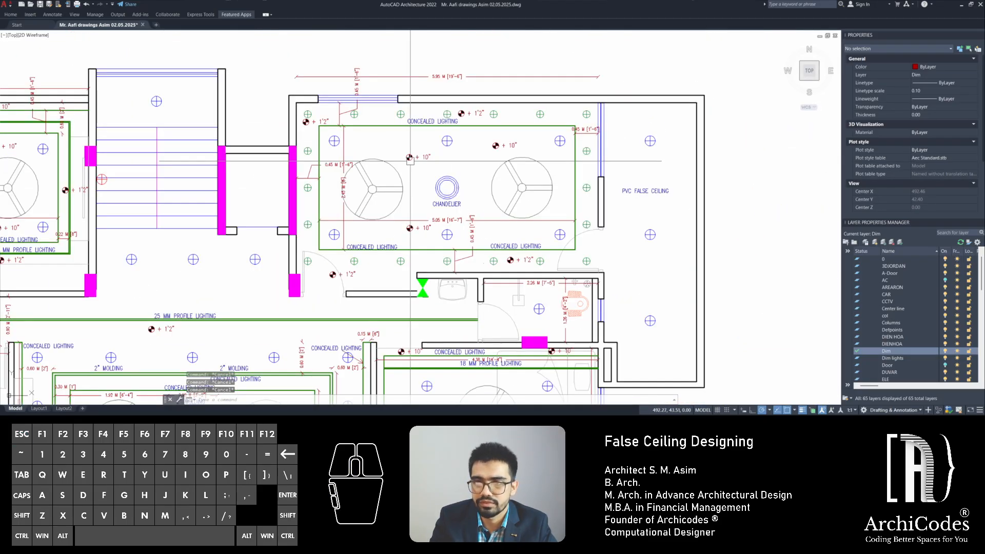
scroll(465, 269, up, 2)
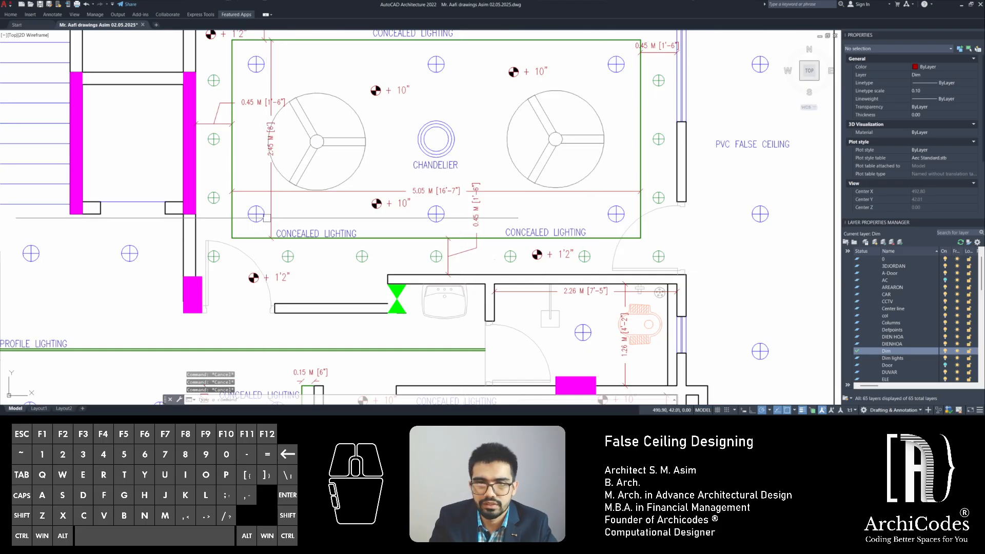
key(Escape)
scroll(426, 190, down, 2)
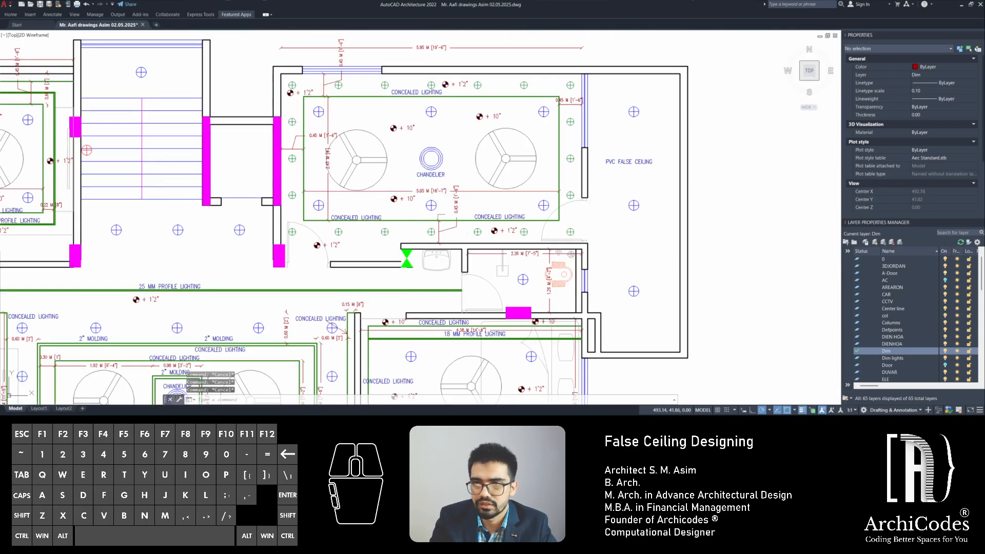
scroll(419, 191, down, 5)
scroll(419, 191, up, 8)
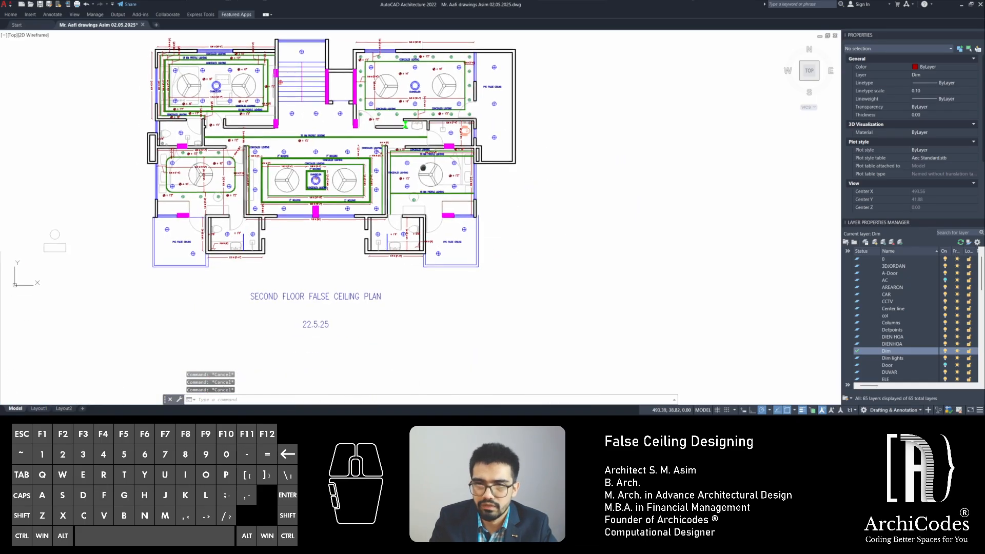
middle_drag(520, 187, 469, 227)
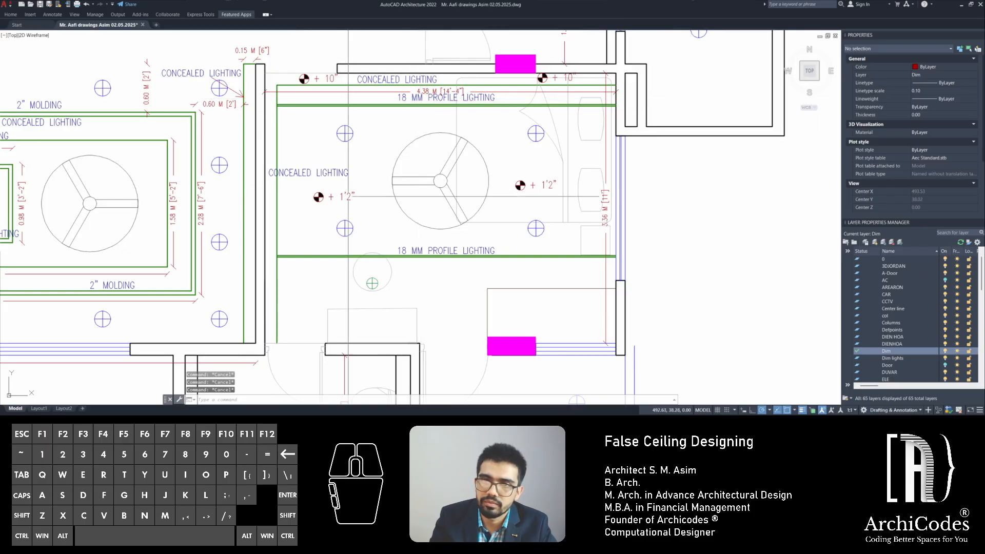
key(Escape)
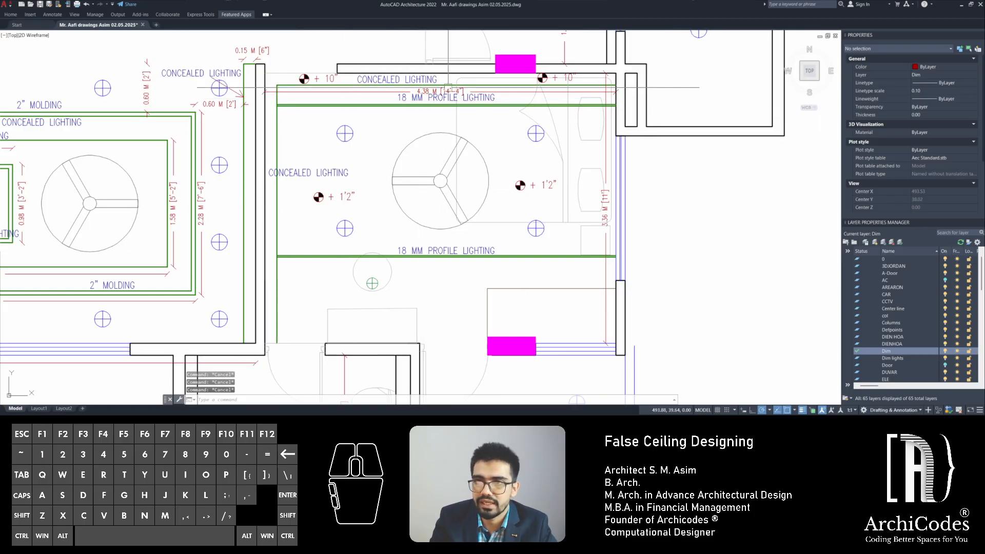
middle_drag(374, 96, 443, 108)
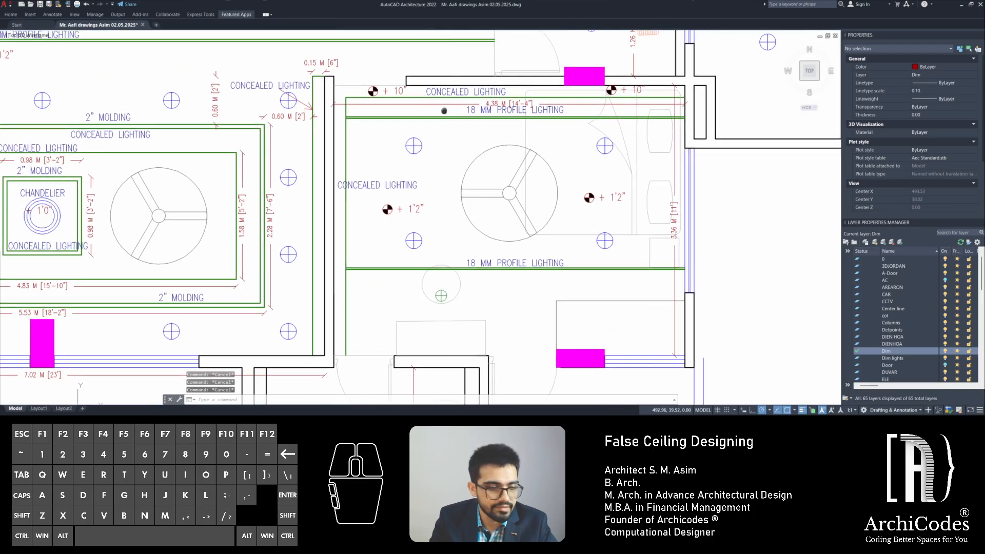
Dimension the gap between the concealed lighting line and the upper 18 mm profile lighting at the bedroom's upper-left corner
text(d)
key(space)
scroll(355, 100, up, 3)
click(319, 168)
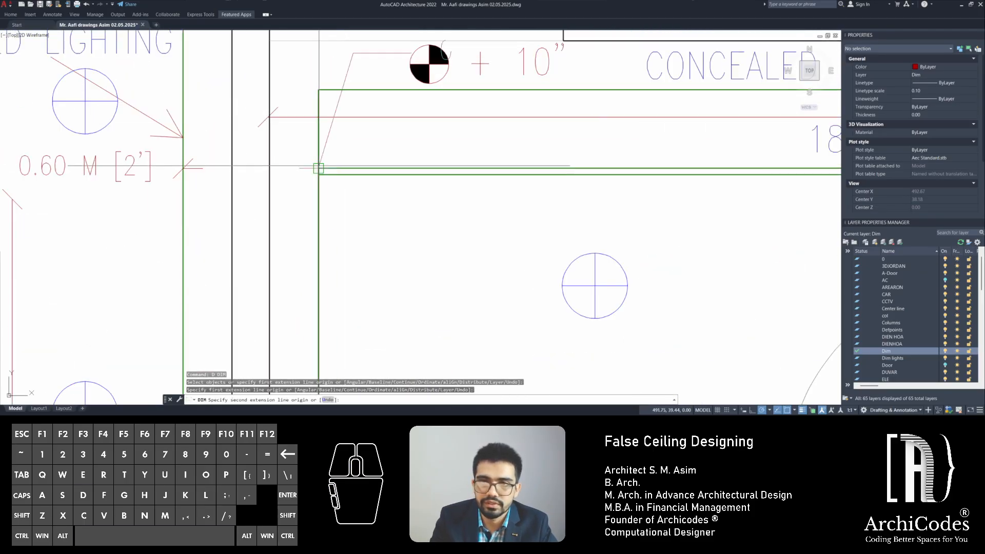
click(318, 90)
click(339, 126)
key(Escape)
scroll(345, 220, down, 4)
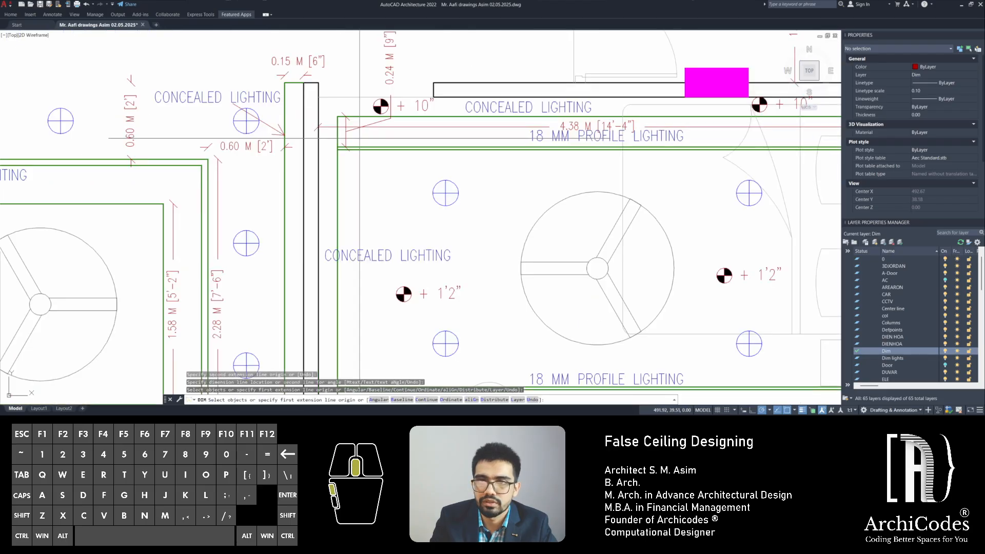
key(Escape)
Move the text of the concealed-to-profile lighting gap dimension below its dimension line, above the CONCEALED LIGHTING label
click(450, 72)
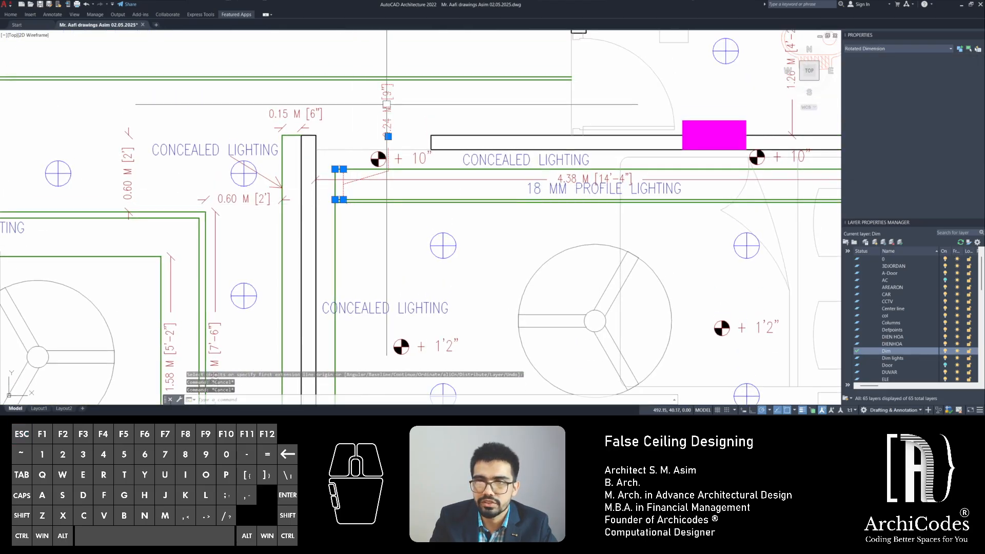
click(388, 136)
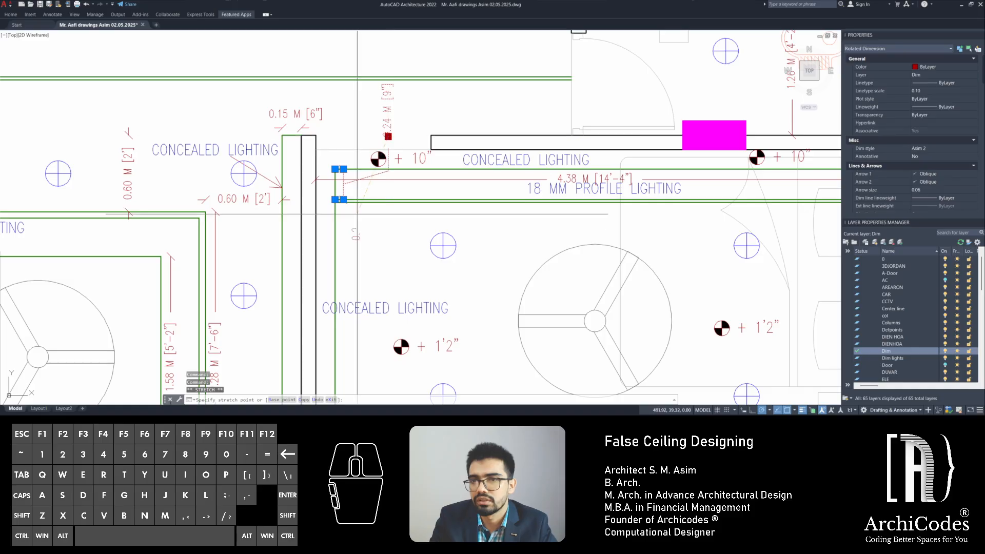
click(344, 250)
middle_drag(465, 163, 484, 154)
Dimension the gap between the bedroom's upper wall and the concealed lighting line at the upper-right corner
key(space)
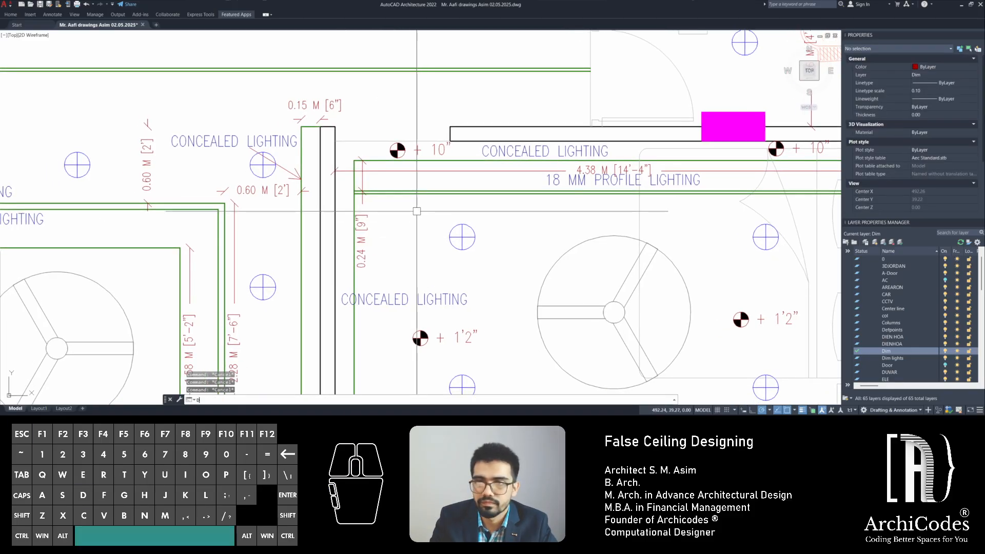
scroll(484, 154, up, 1)
mouse_move(684, 161)
middle_down()
mouse_move(466, 152)
mouse_move(250, 158)
middle_up()
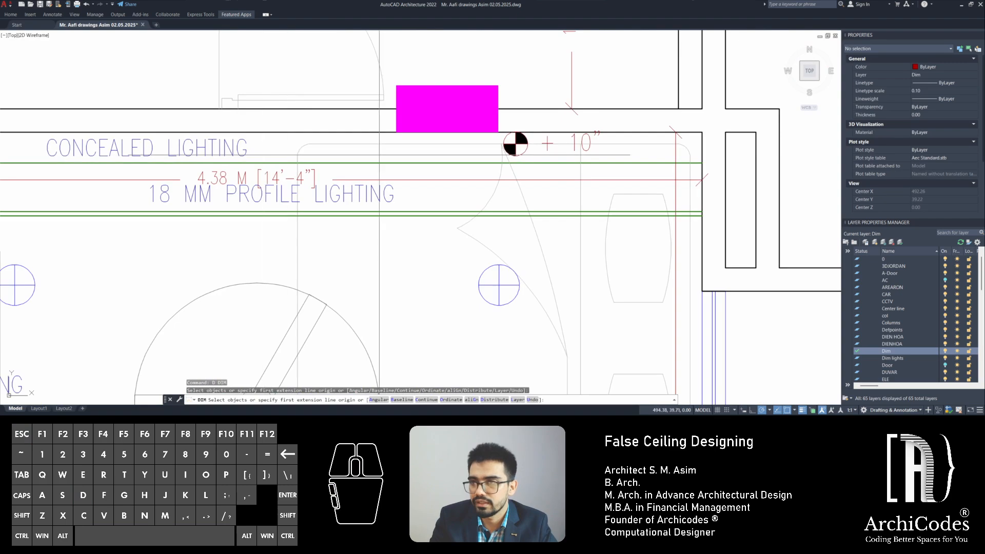
middle_drag(541, 150, 361, 144)
click(521, 156)
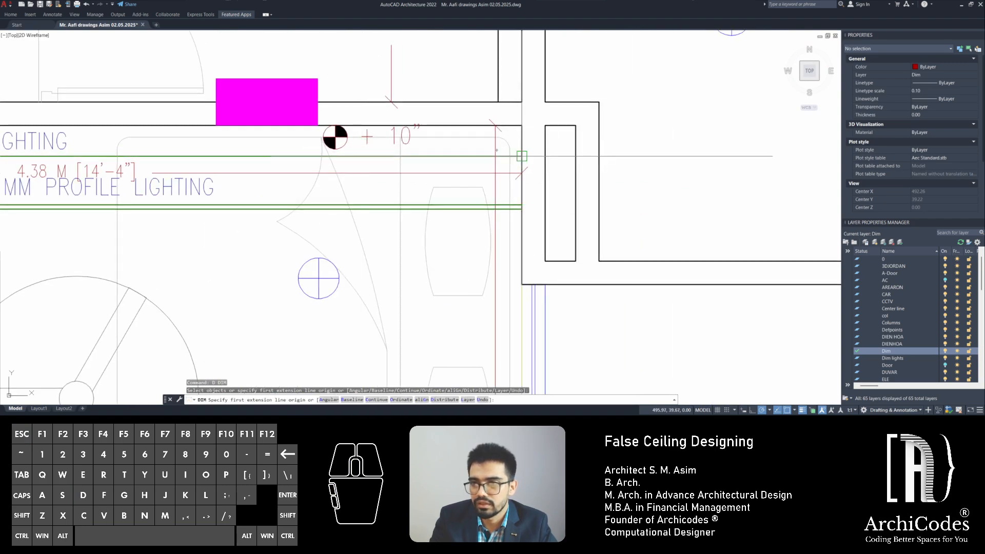
click(522, 125)
click(532, 133)
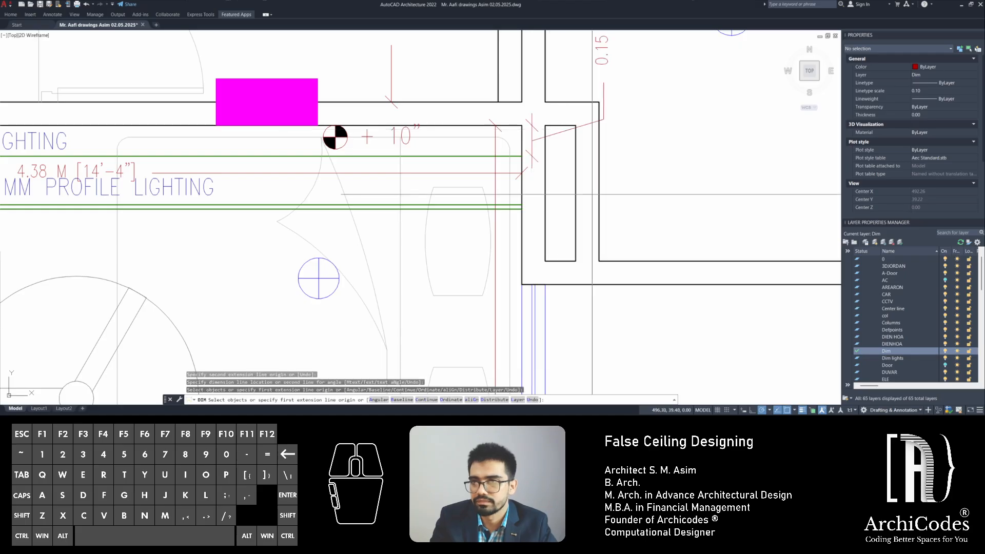
Dimension the gap between the bedroom's left wall and the vertical concealed lighting line near the bathroom door
scroll(607, 194, down, 2)
middle_drag(593, 219, 644, 168)
middle_drag(346, 256, 371, 135)
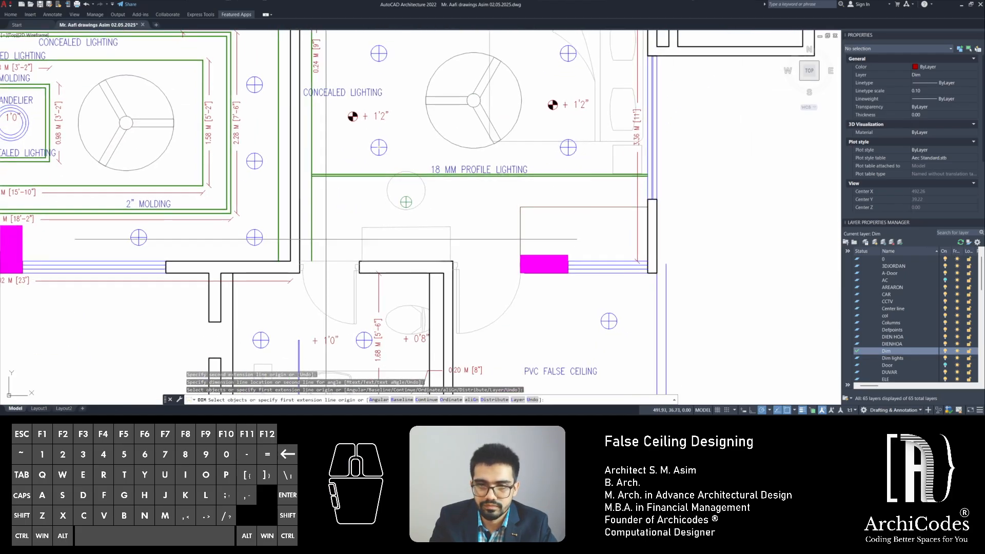
scroll(325, 241, up, 2)
click(263, 282)
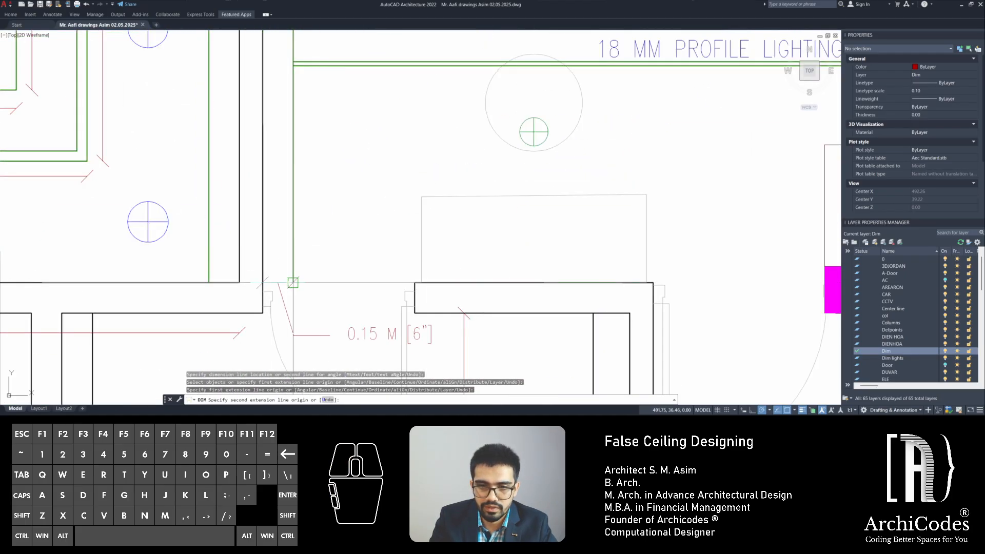
click(292, 282)
click(328, 207)
scroll(329, 207, down, 1)
scroll(322, 228, down, 3)
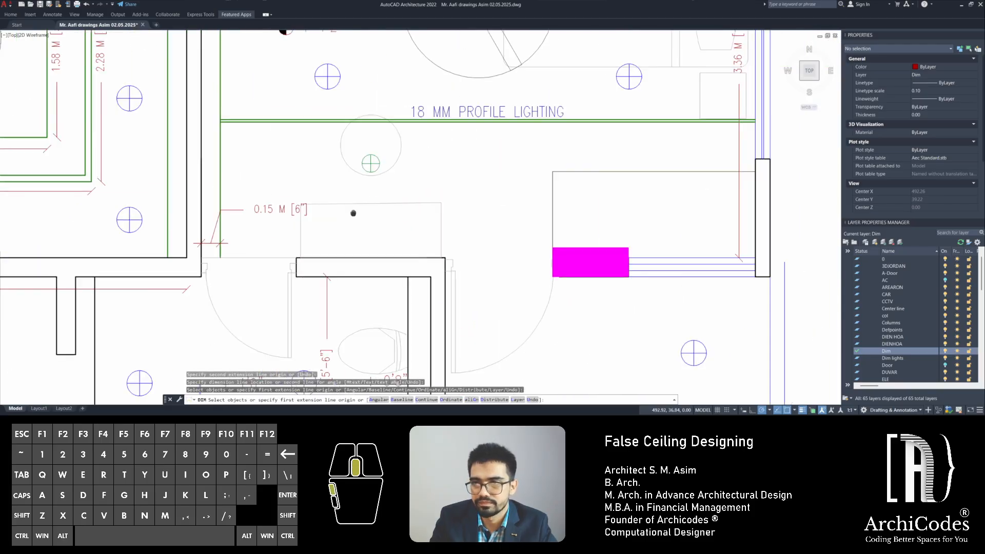
middle_drag(377, 219, 465, 265)
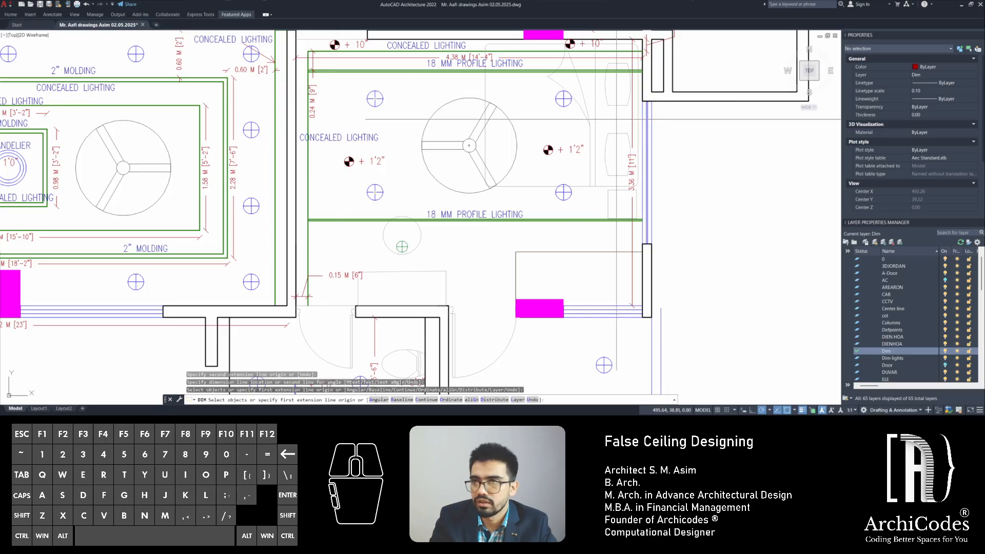
Dimension the vertical distance between the two 18 mm profile lighting strips, placing it to the left of the bedroom's fan
scroll(338, 92, up, 3)
scroll(41, 77, up, 4)
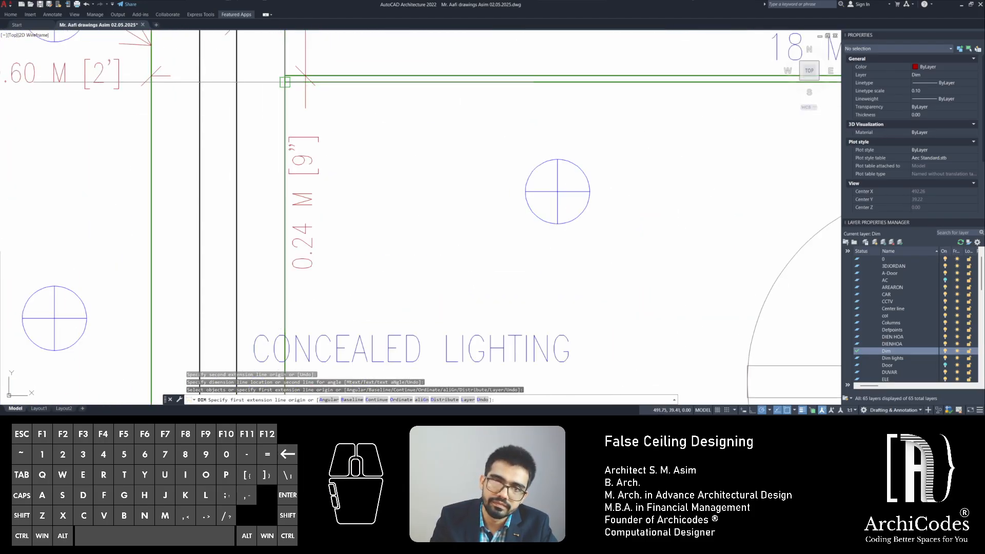
click(284, 82)
scroll(305, 100, down, 4)
middle_drag(305, 323, 331, 234)
scroll(331, 234, up, 2)
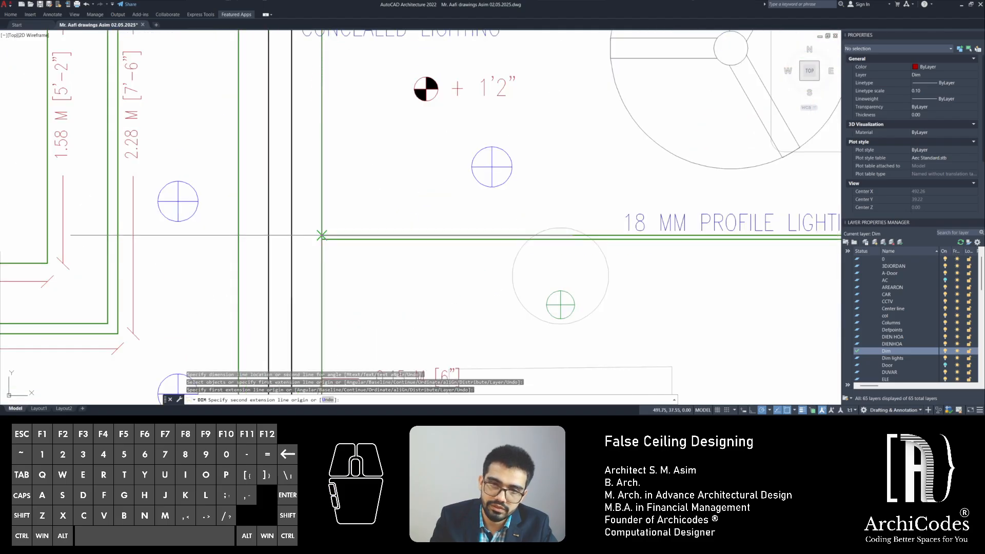
click(322, 238)
scroll(322, 238, down, 2)
click(472, 205)
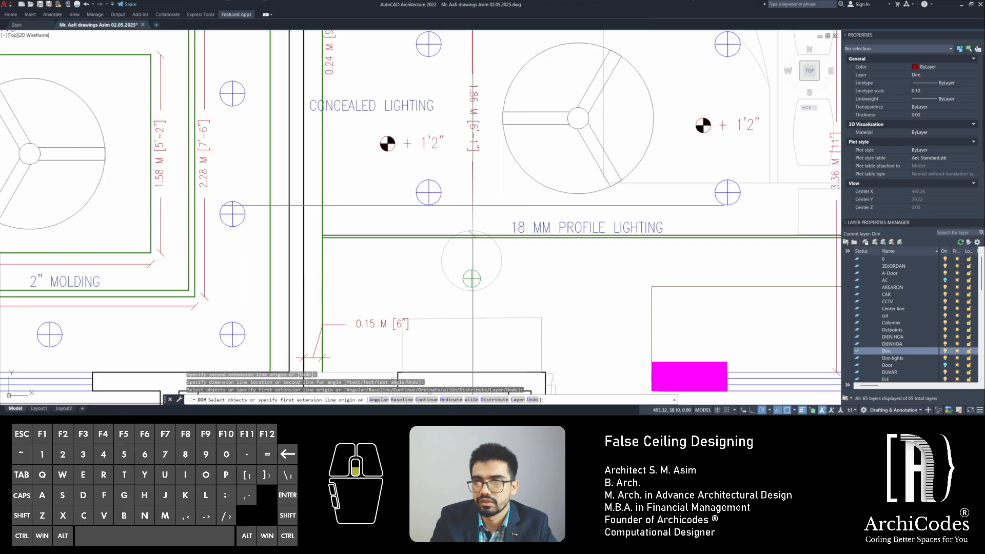
Dimension the distance from the bedroom's lower wall to the lower profile lighting strip, aligned with the dimension above it
scroll(442, 189, down, 3)
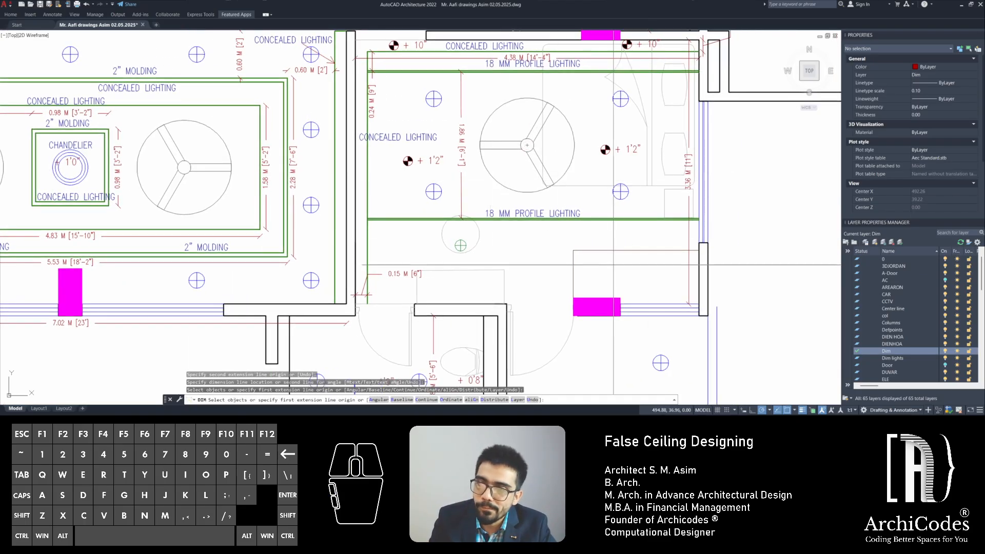
middle_drag(572, 258, 575, 274)
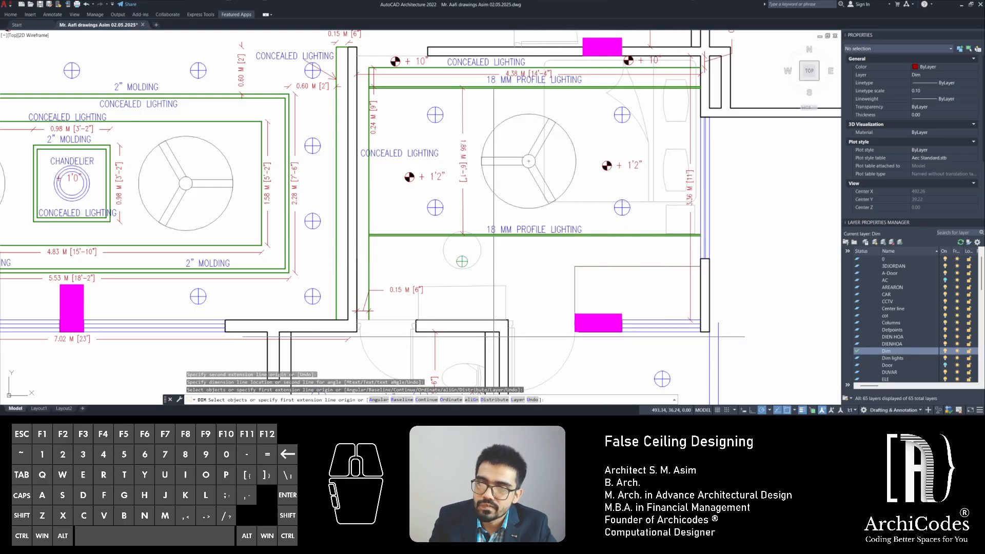
scroll(410, 310, up, 4)
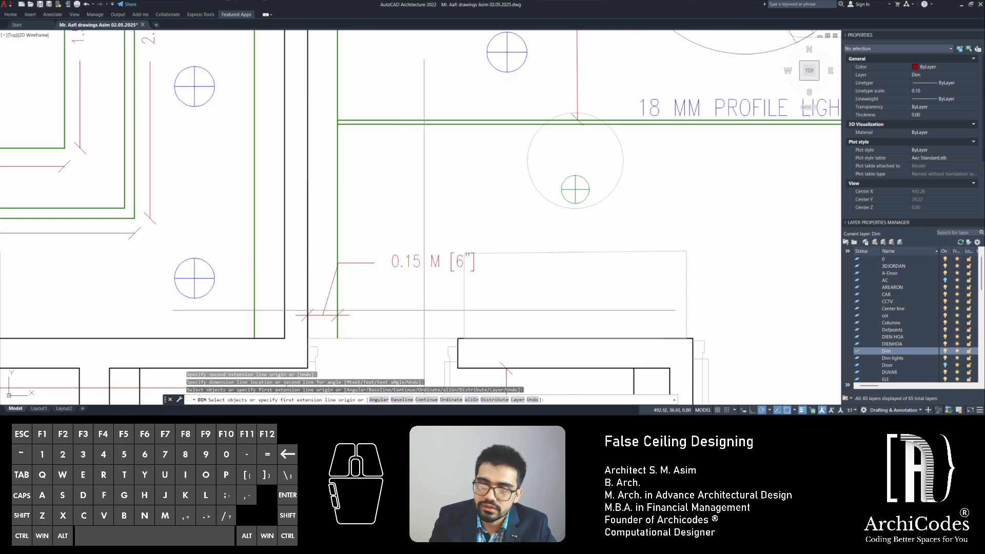
click(465, 338)
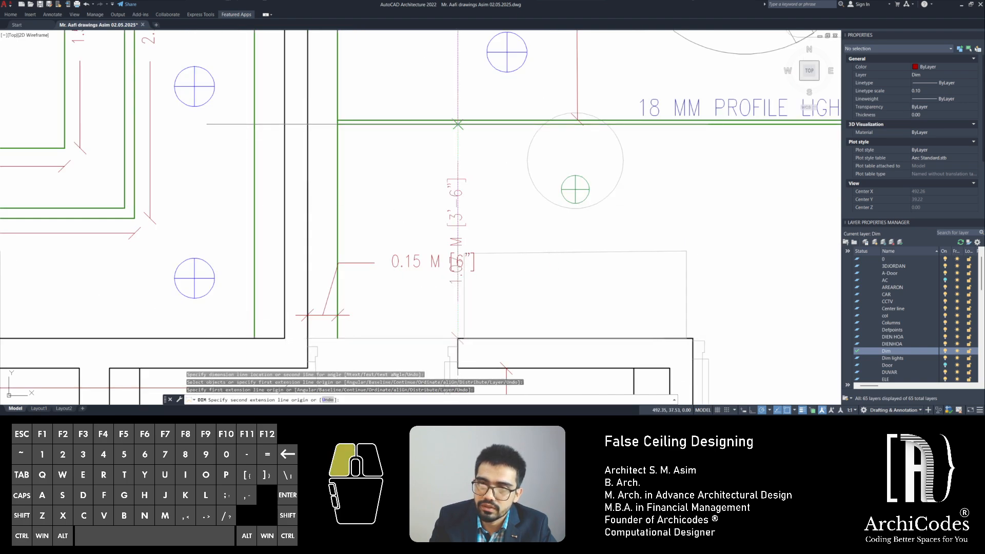
click(458, 125)
click(576, 125)
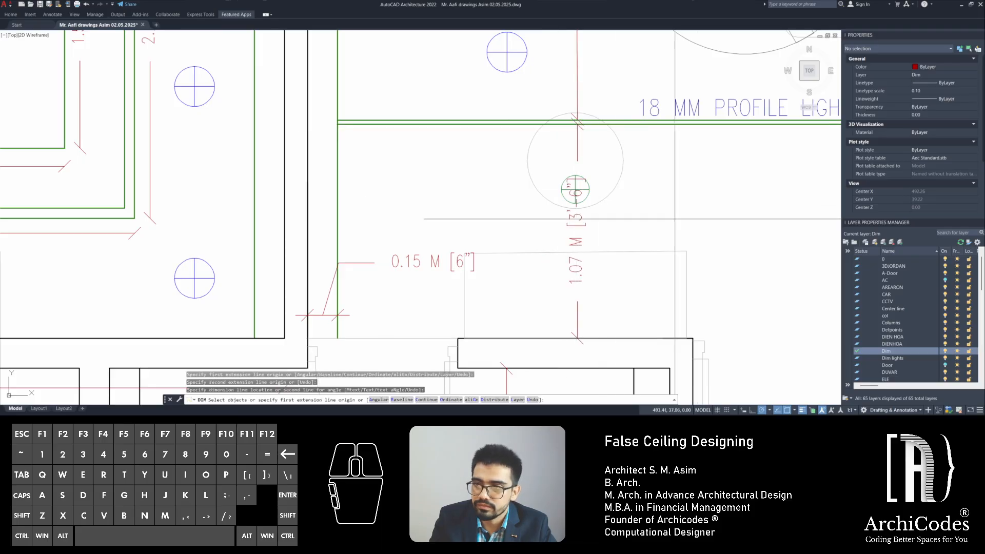
Move the dimension between the bedroom's lower wall and the lower profile lighting strip slightly right, clear of the small round light
scroll(410, 209, down, 4)
scroll(308, 210, up, 2)
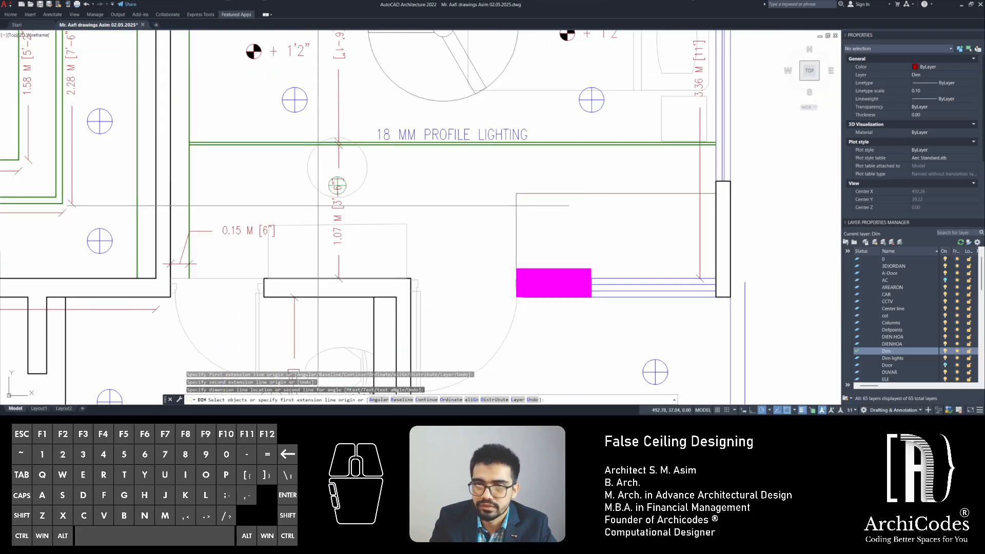
click(338, 203)
key(Escape)
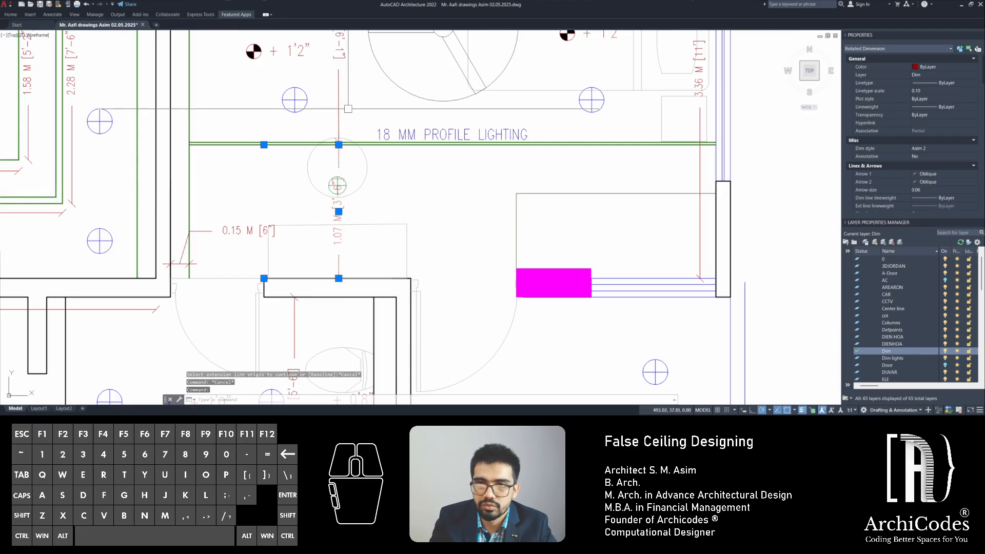
click(338, 144)
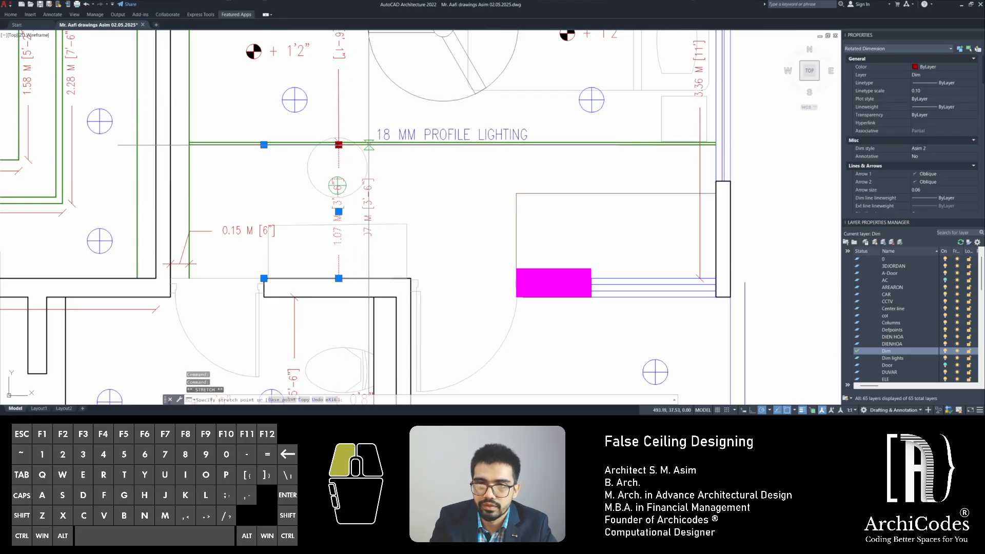
key(Escape)
key(Escape)
key(Escape)
scroll(336, 208, down, 4)
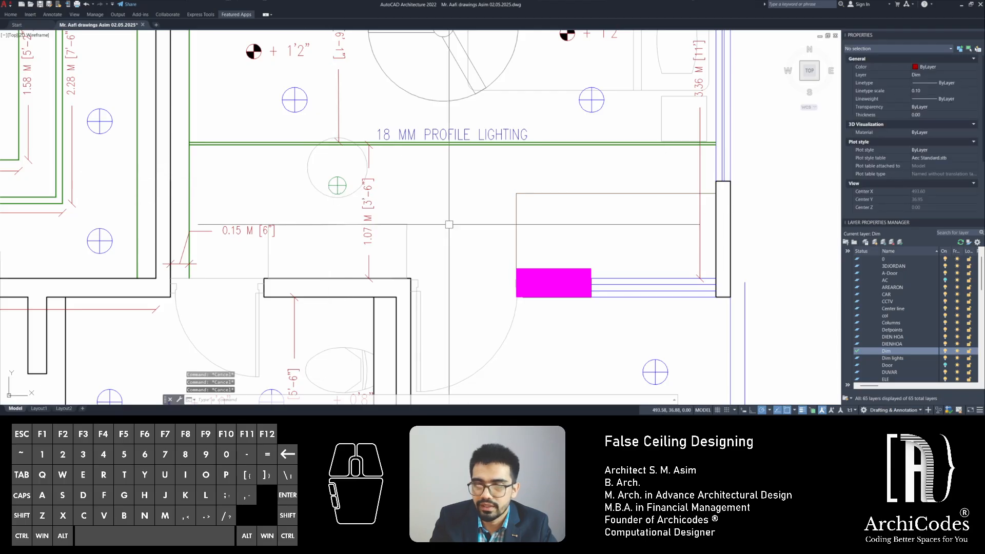
key(Escape)
Move the bedroom's overall width dimension down below the upper 18 mm profile lighting strip
middle_drag(464, 201, 464, 240)
scroll(462, 89, up, 4)
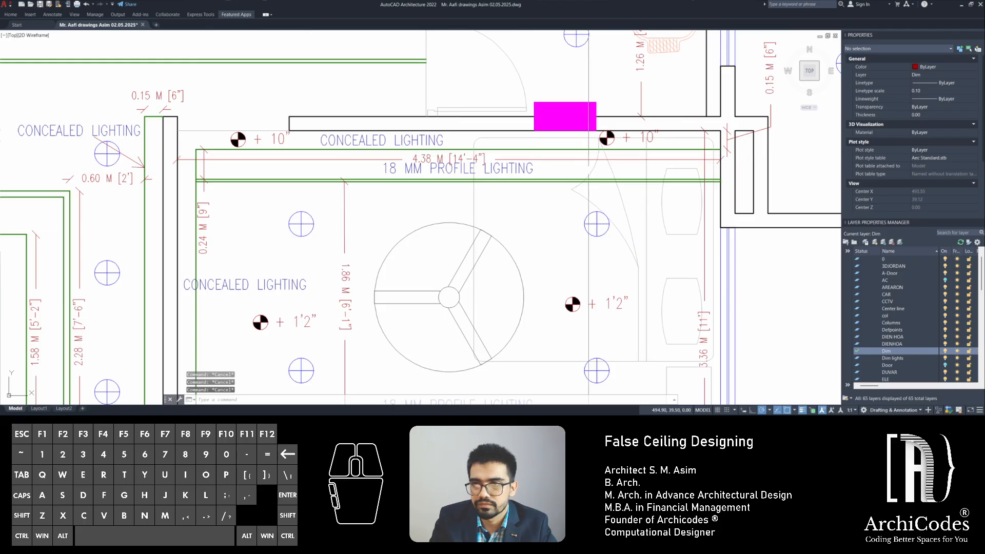
click(564, 119)
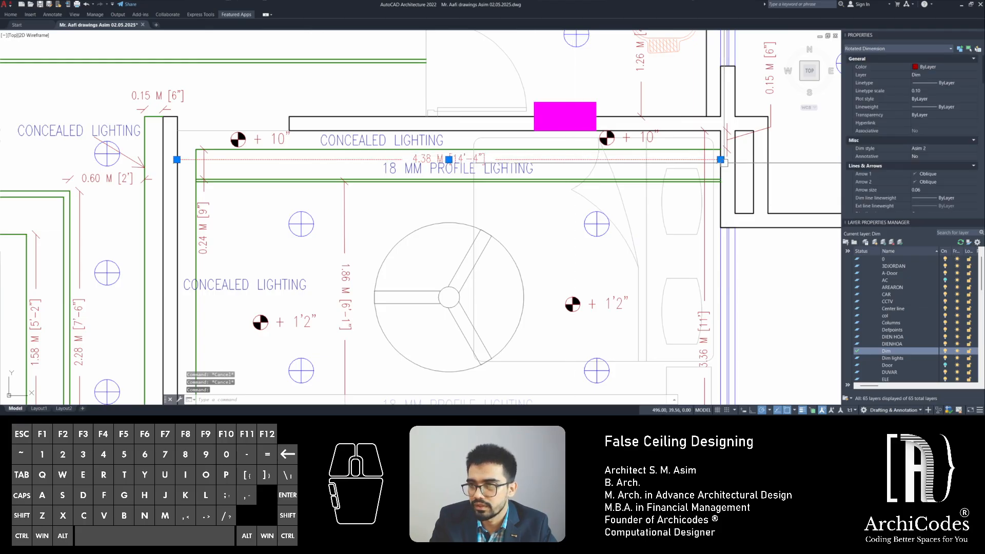
click(720, 159)
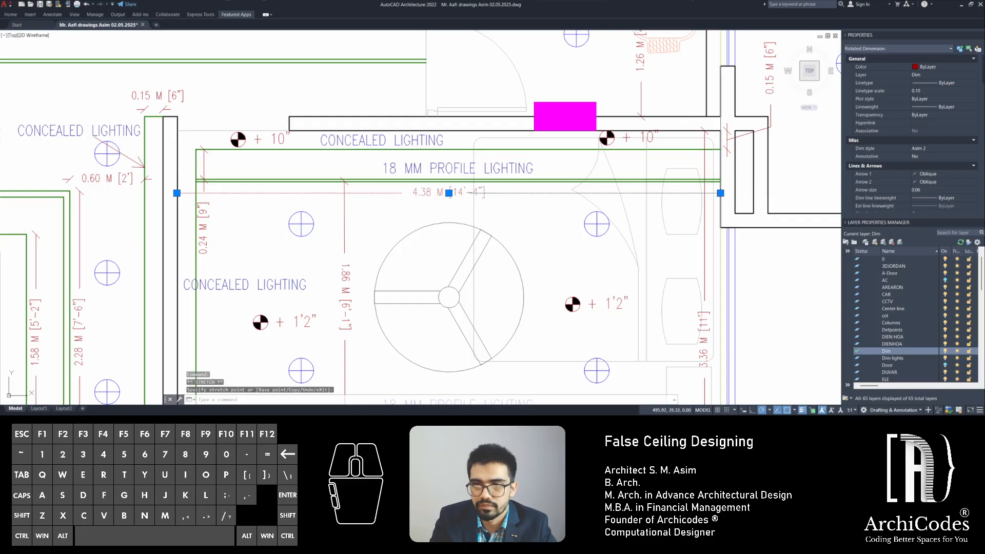
key(Escape)
key(Escape)
Review the whole second floor ceiling plan and switch to the Layout1 sheets
scroll(438, 228, down, 4)
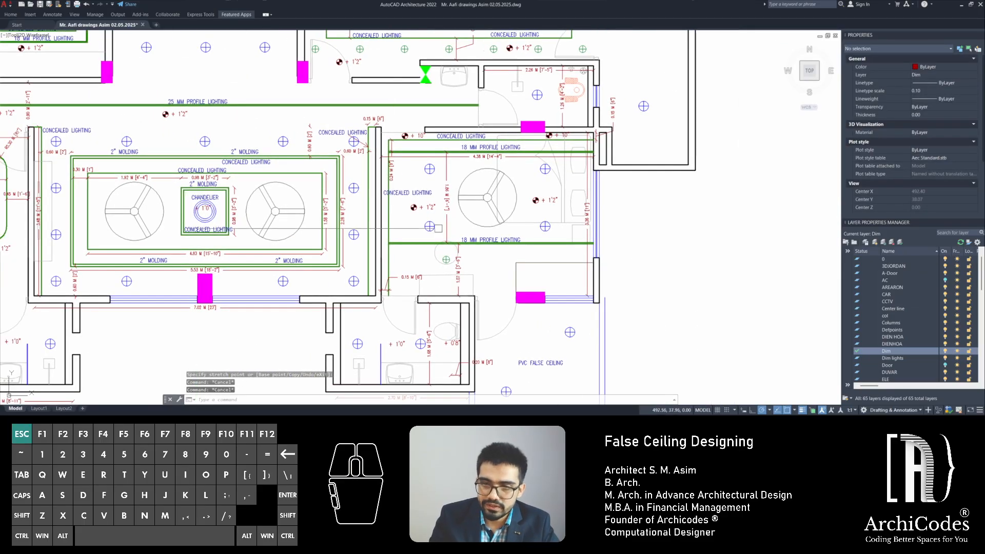
key(Escape)
scroll(438, 229, down, 2)
mouse_move(441, 231)
middle_down()
mouse_move(505, 235)
mouse_move(587, 276)
middle_up()
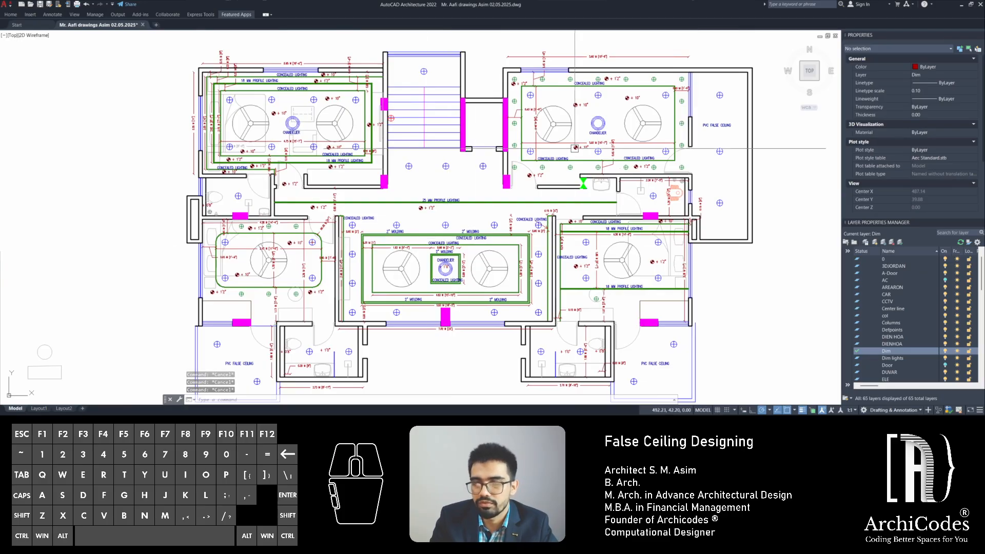
scroll(372, 211, up, 2)
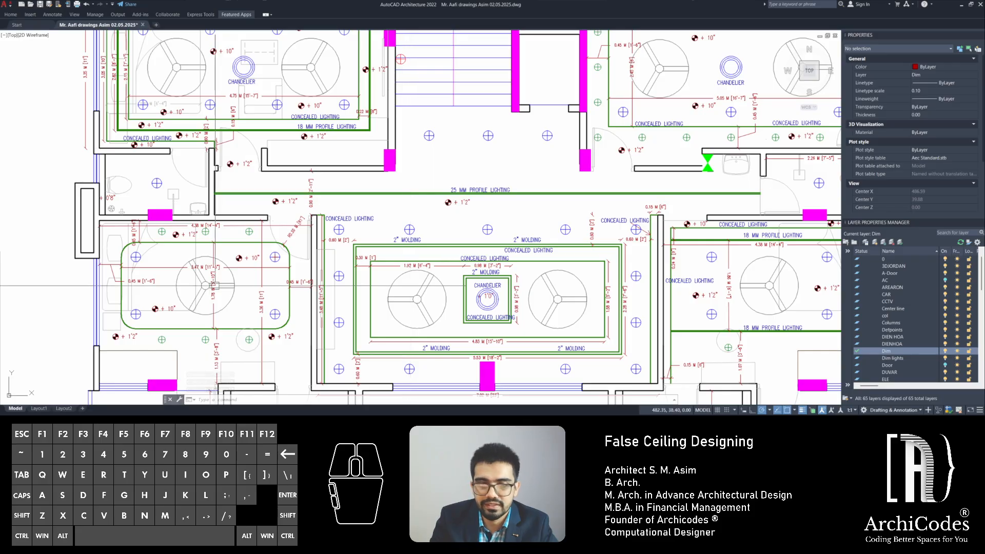
scroll(364, 256, down, 2)
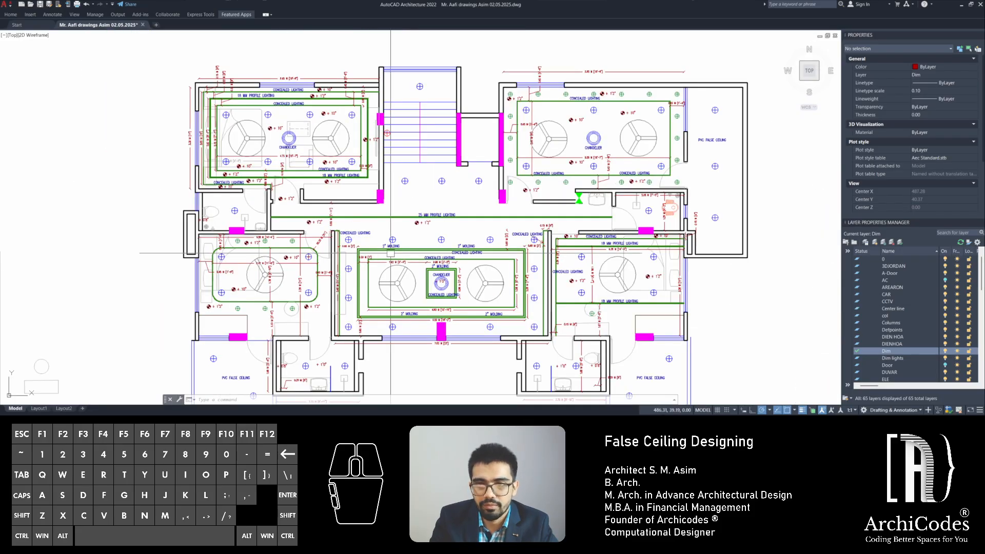
click(39, 409)
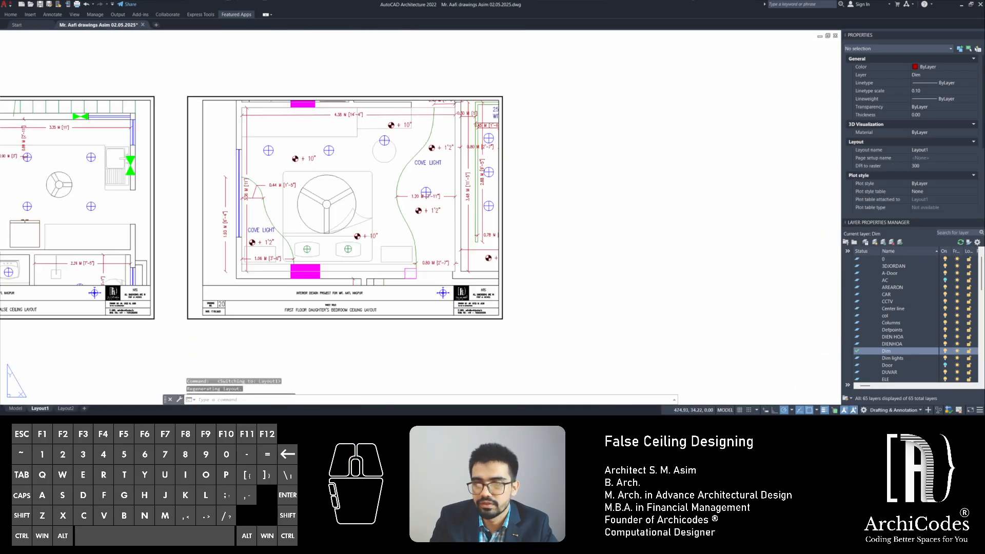
click(564, 370)
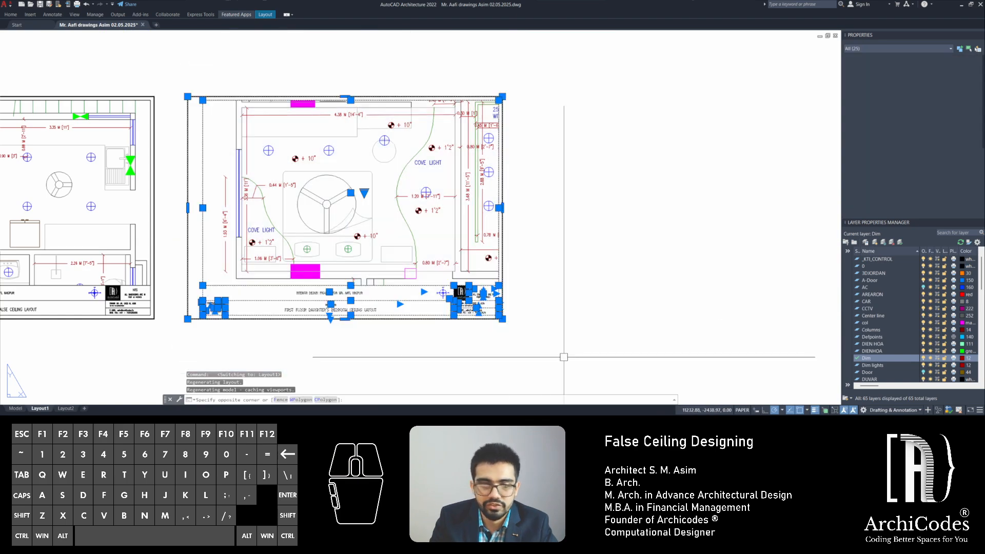
middle_drag(543, 352, 578, 299)
text(c)
key(space)
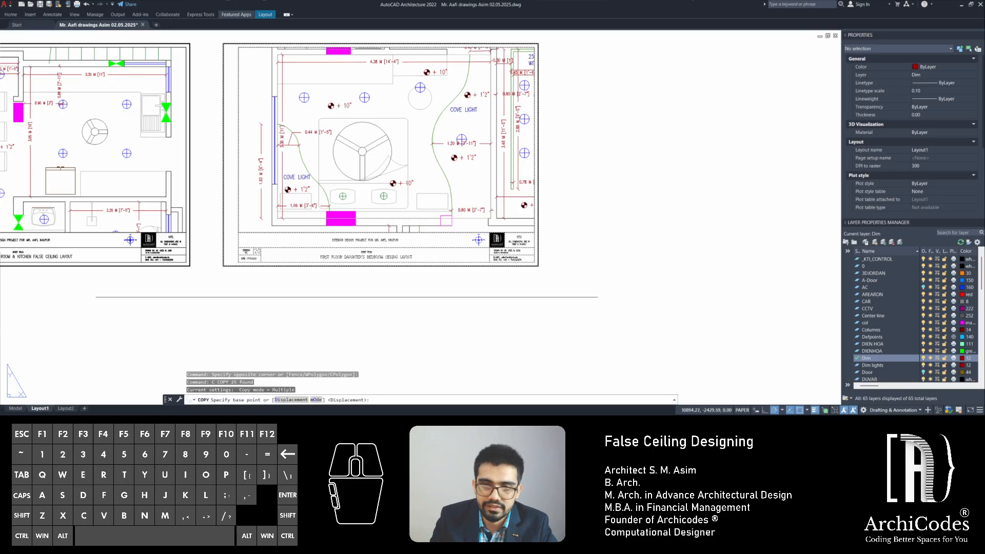
key(Escape)
key(Escape)
middle_drag(227, 272, 436, 274)
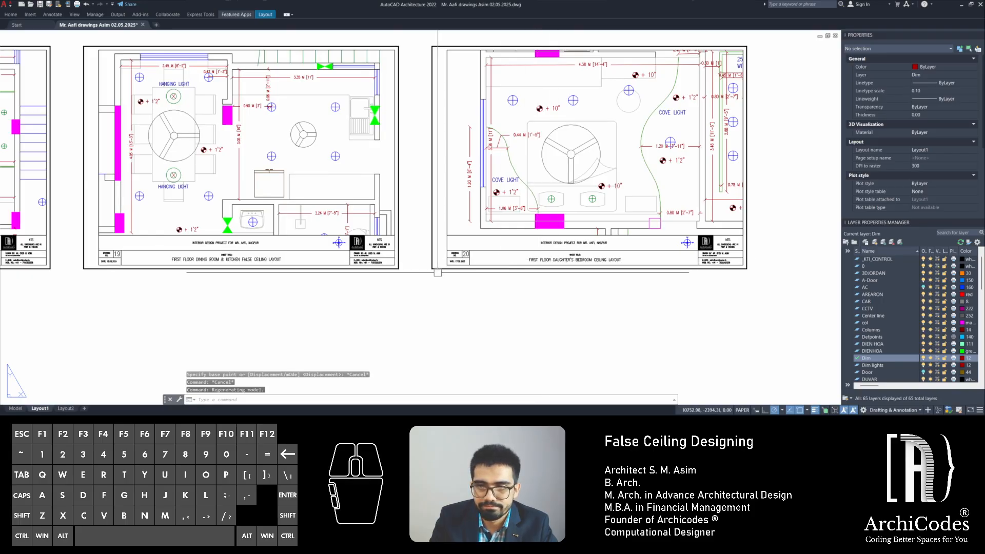
scroll(437, 272, up, 4)
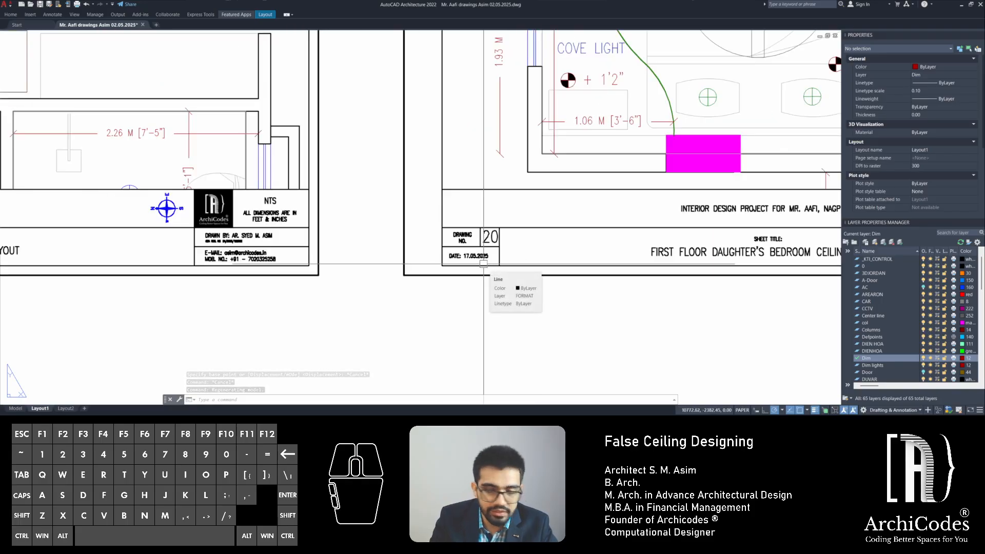
scroll(483, 264, down, 2)
middle_drag(533, 271, 382, 272)
key(Escape)
key(Escape)
key(Escape)
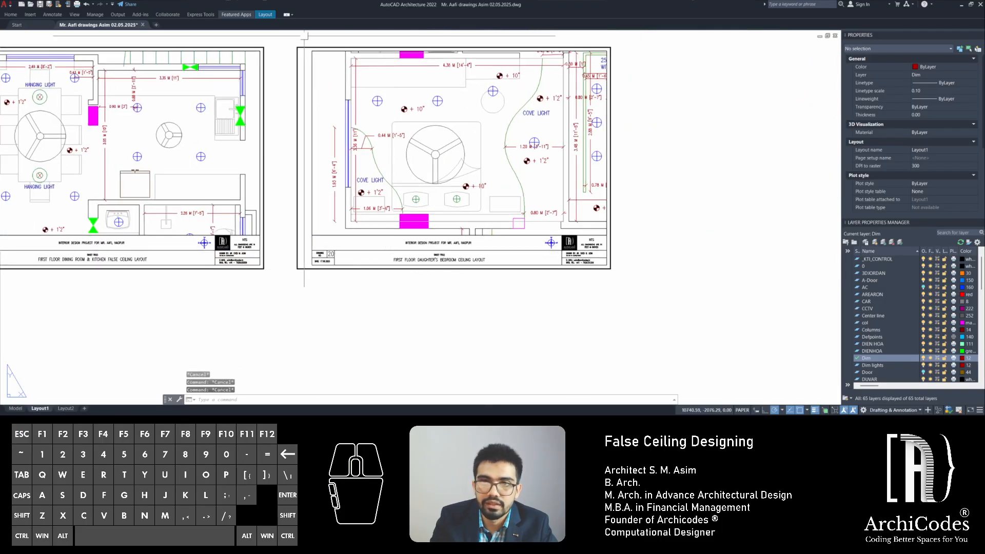
click(282, 38)
click(618, 307)
middle_drag(618, 308, 688, 307)
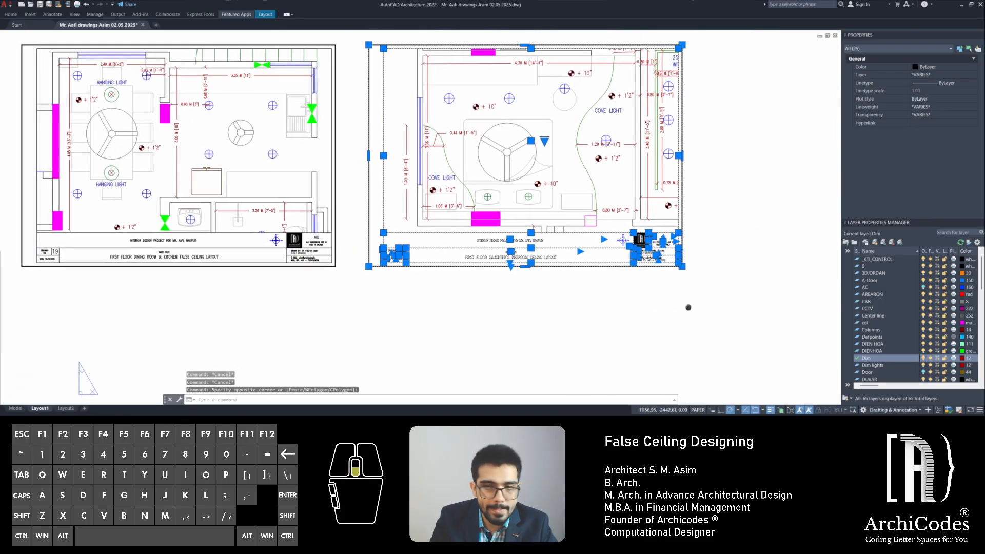
scroll(688, 306, down, 2)
scroll(688, 306, down, 2)
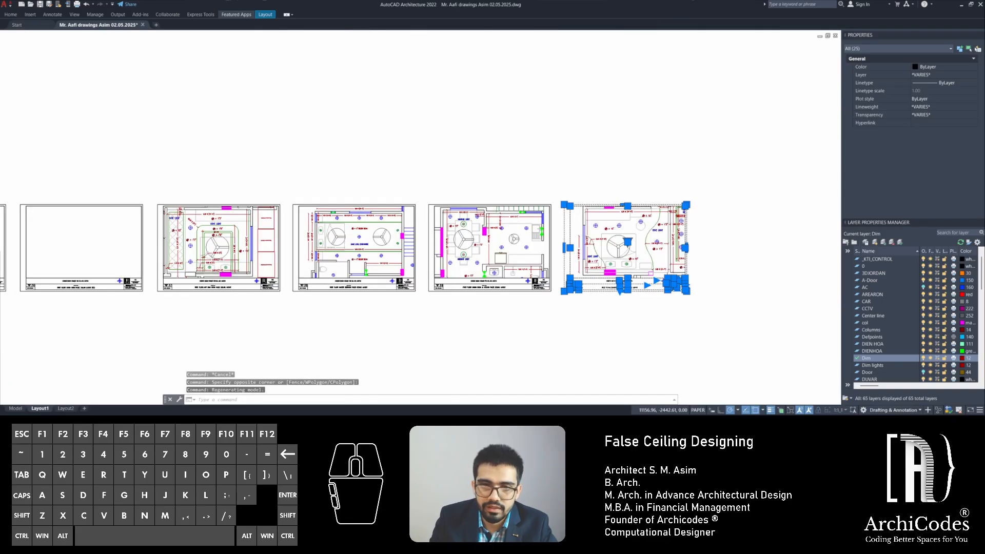
middle_drag(421, 248, 577, 240)
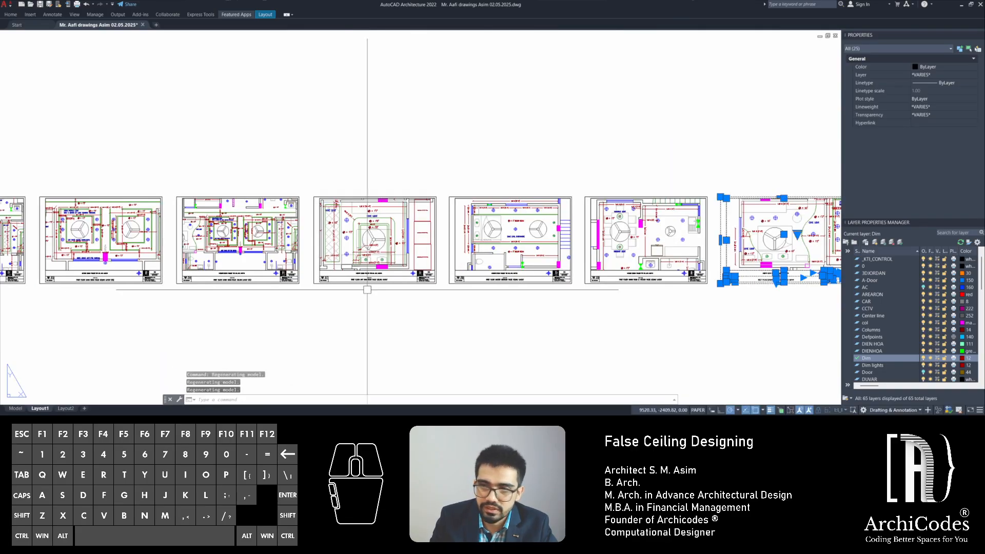
key(Escape)
key(Escape)
Copy the first floor living room false ceiling sheet, drawing 16, to the end of the row after the daughter's bedroom sheet
middle_drag(256, 290, 454, 270)
scroll(445, 270, up, 2)
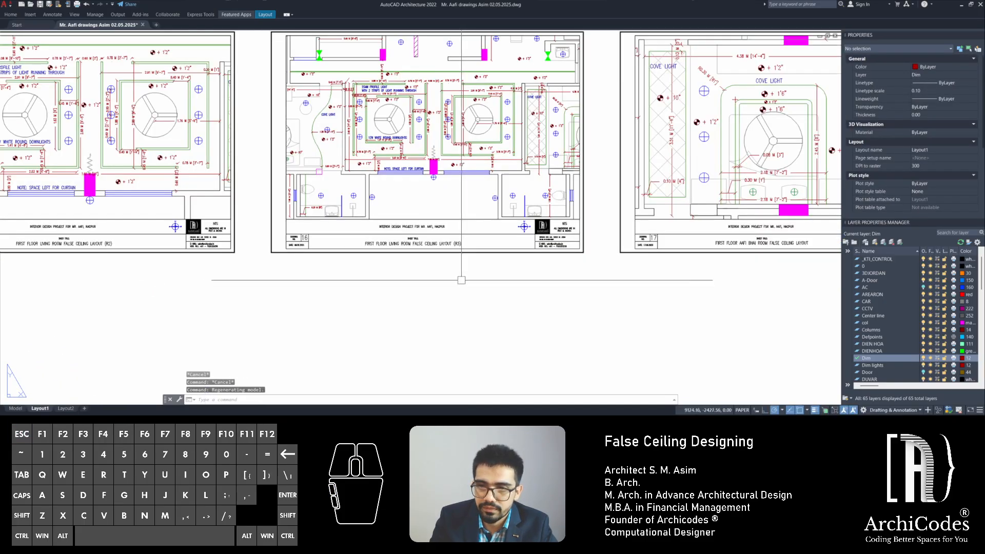
scroll(426, 263, down, 1)
middle_drag(427, 263, 402, 263)
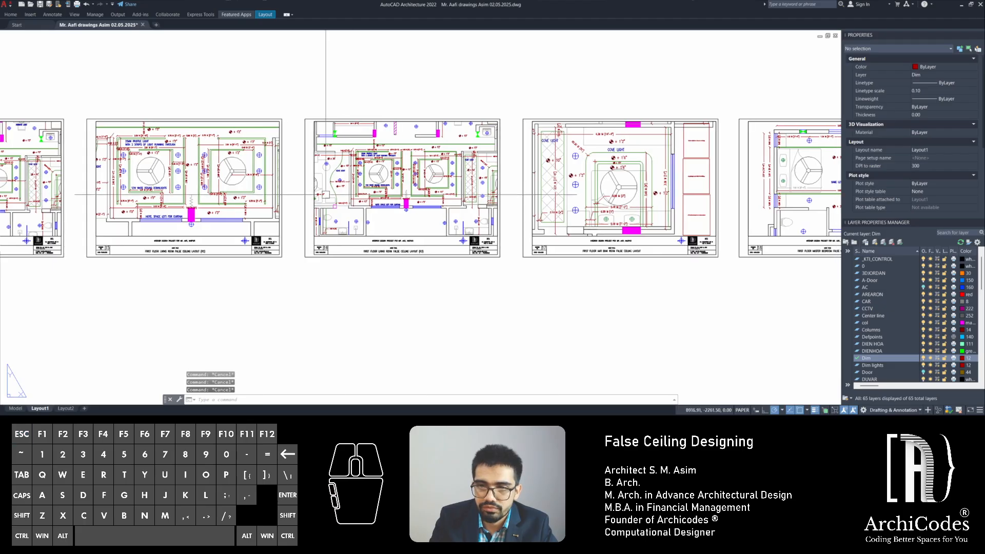
click(293, 106)
click(510, 279)
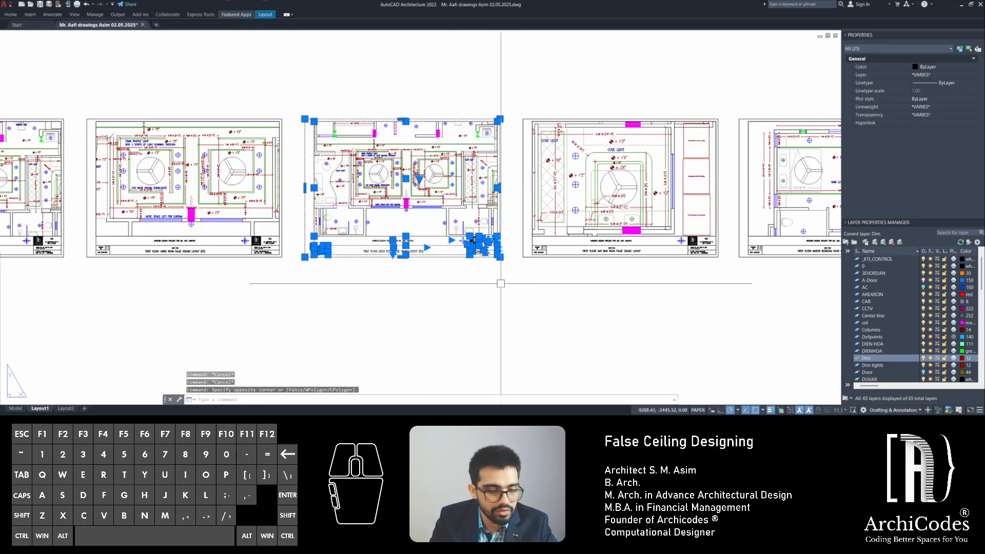
text(c)
key(Return)
click(282, 256)
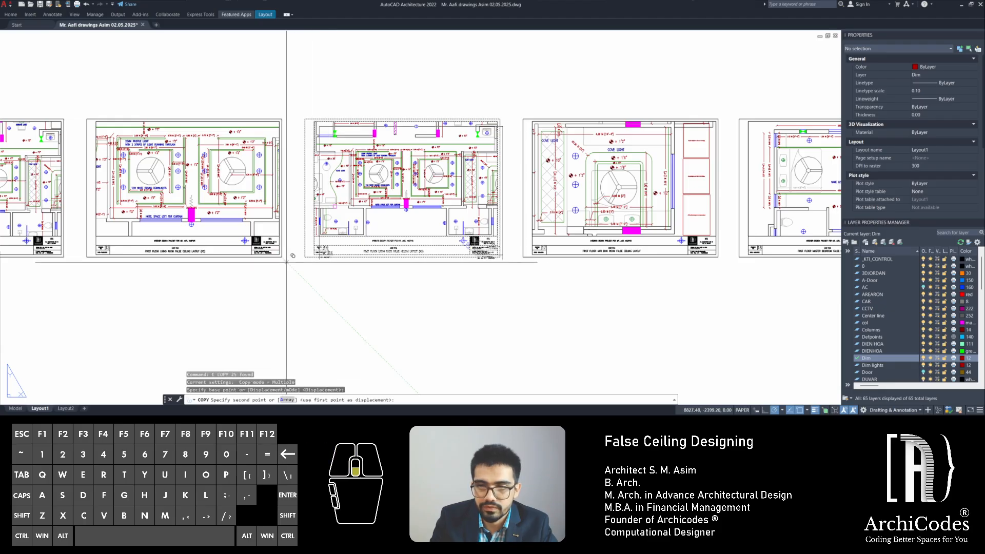
scroll(576, 287, down, 3)
scroll(601, 263, up, 3)
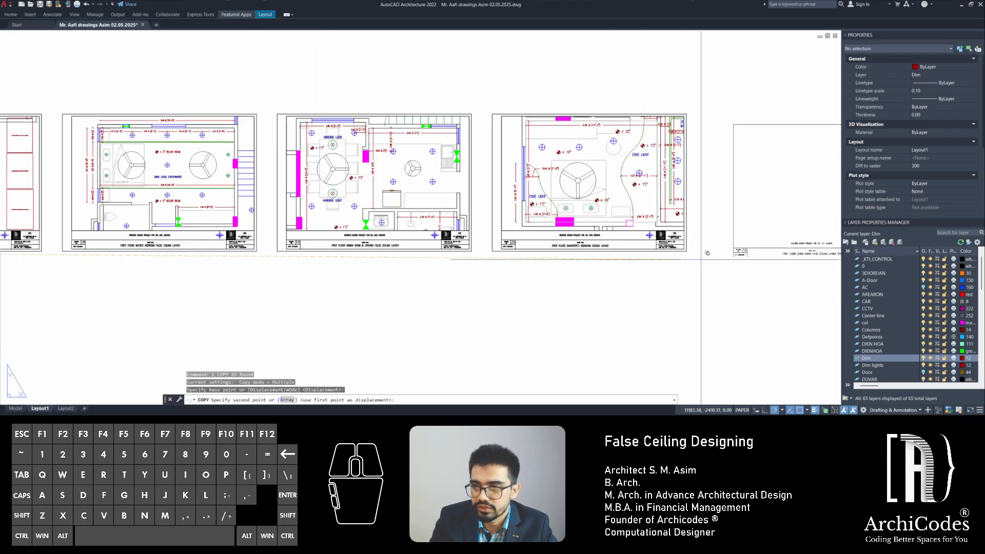
click(703, 290)
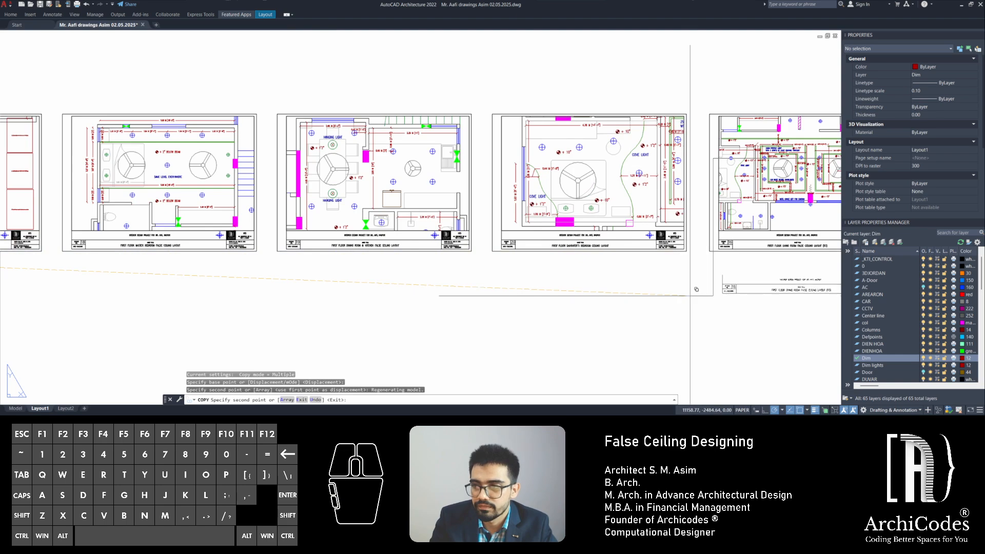
key(Escape)
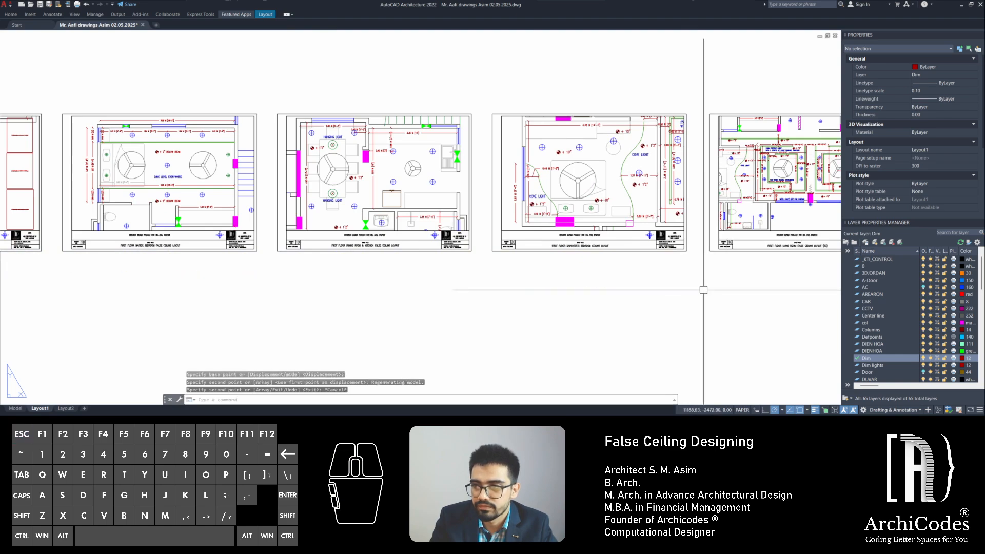
scroll(703, 290, down, 2)
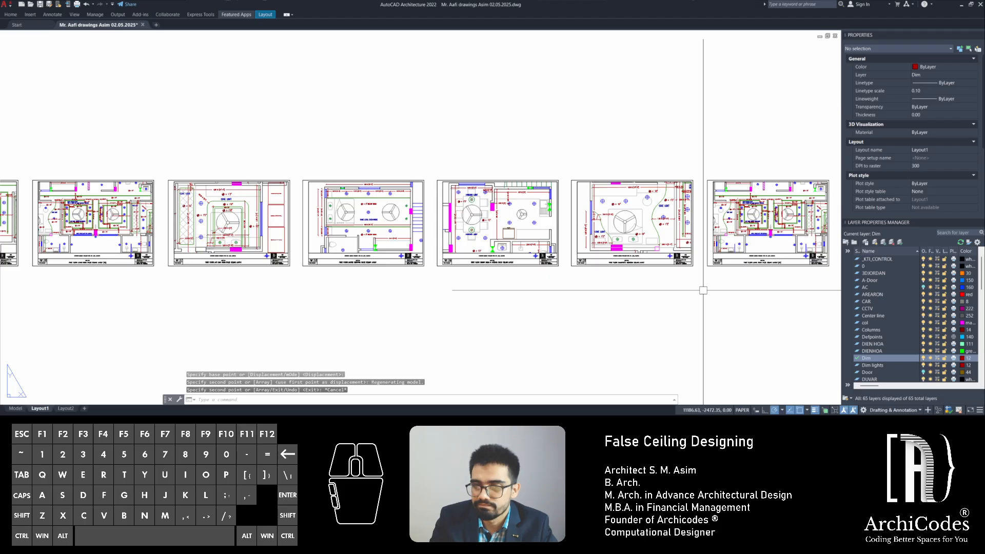
key(Escape)
key(Escape)
key(Escape)
Change the copied sheet's title to SECOND FLOOR LIVING ROOM FALSE CEILING LAYOUT (R3)
scroll(549, 266, up, 6)
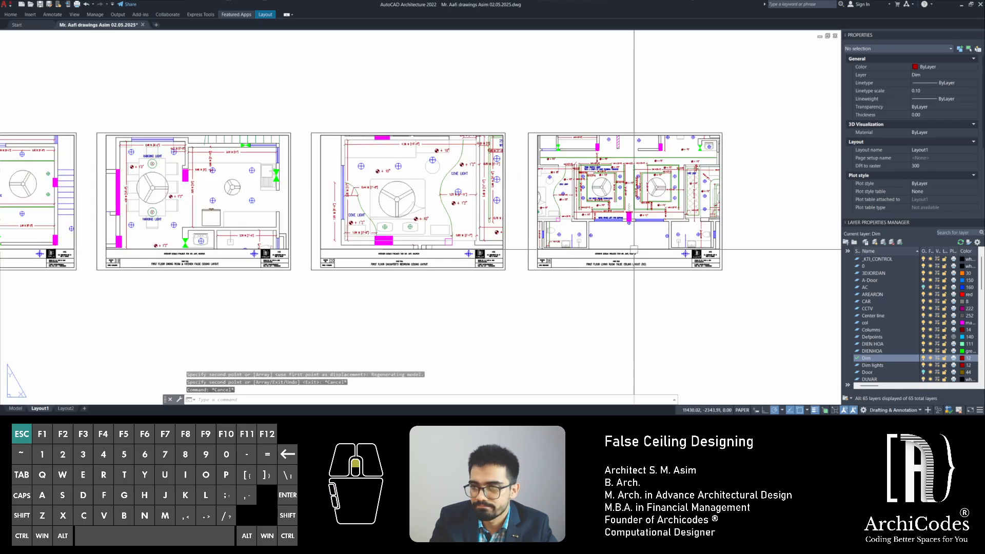
double_click(550, 264)
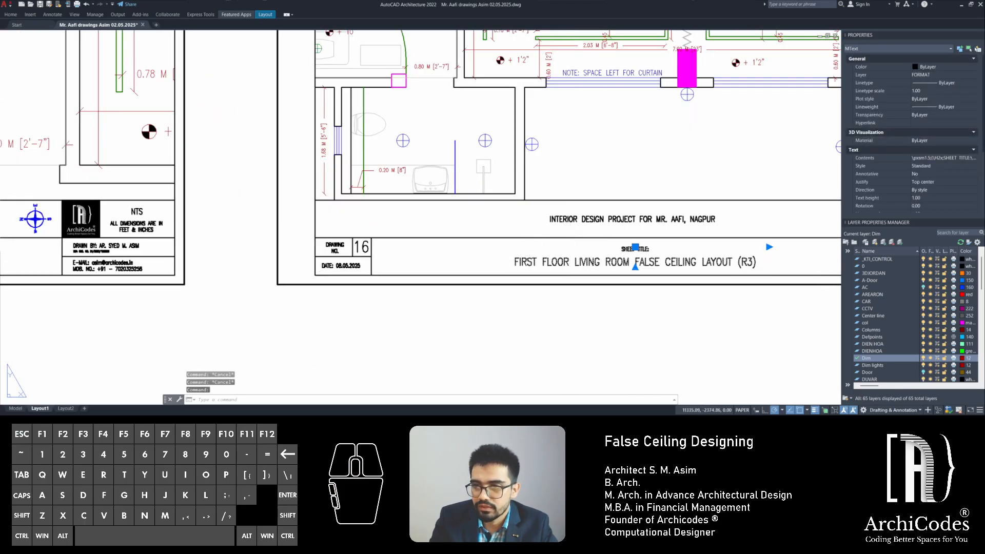
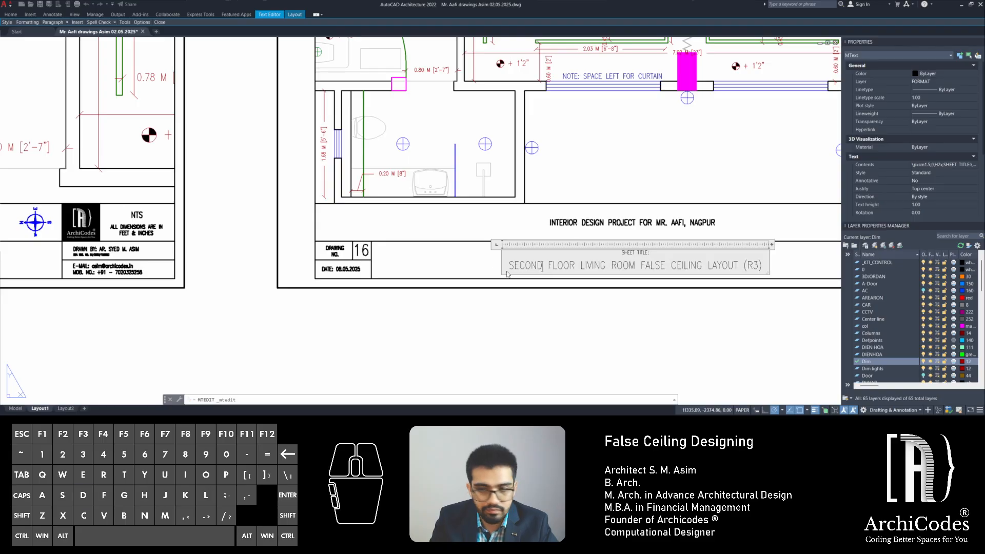
click(563, 322)
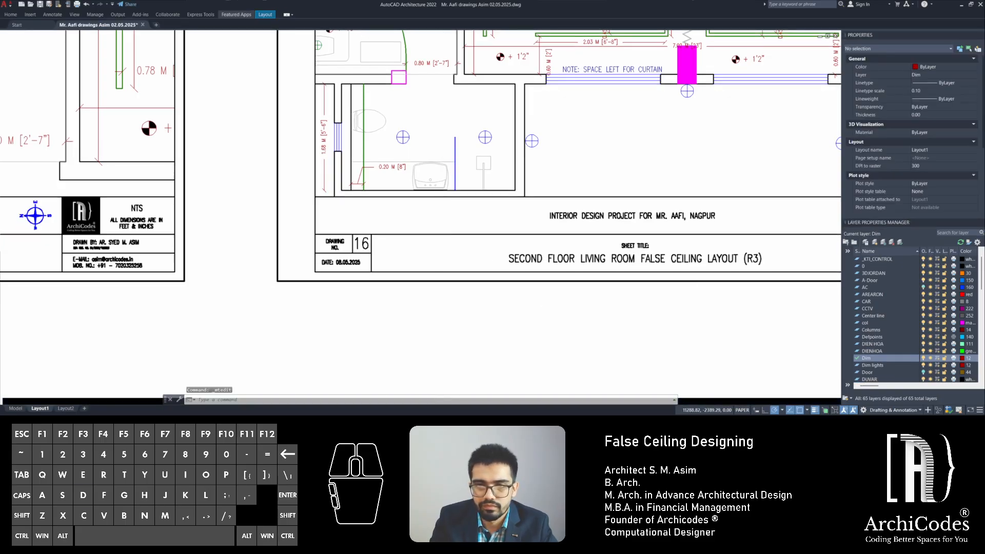
Change the copied living room sheet's drawing number to 21
middle_drag(361, 261, 508, 269)
scroll(509, 269, down, 4)
scroll(546, 255, up, 6)
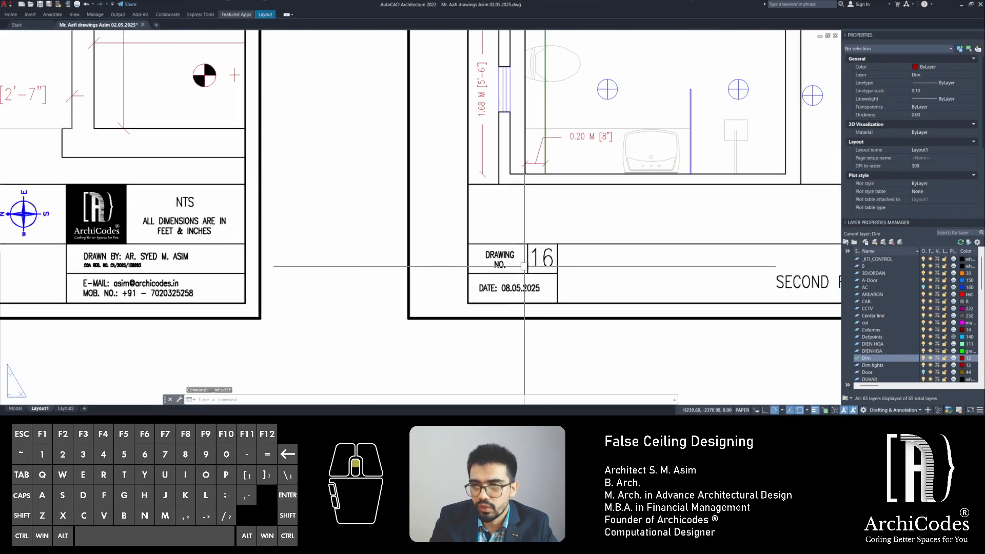
click(545, 260)
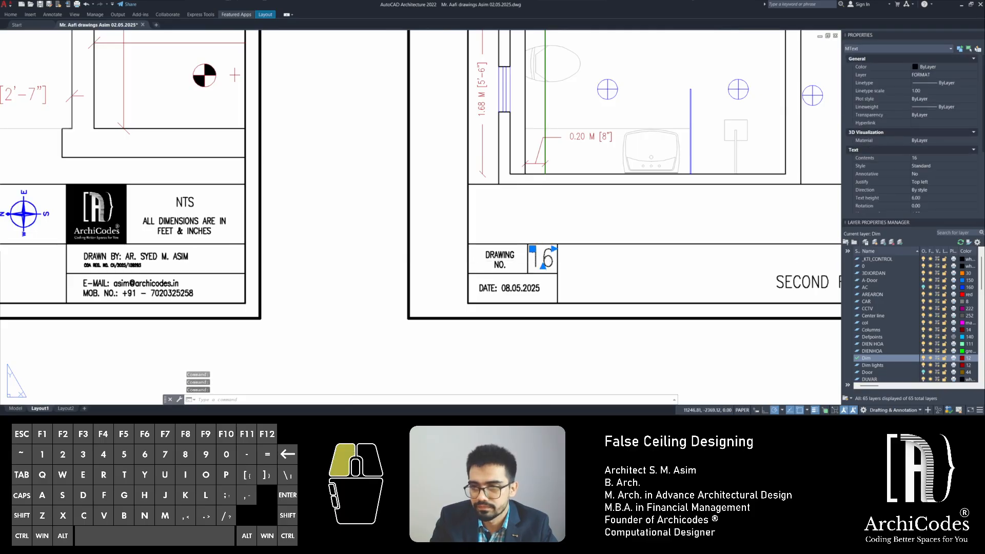
double_click(545, 260)
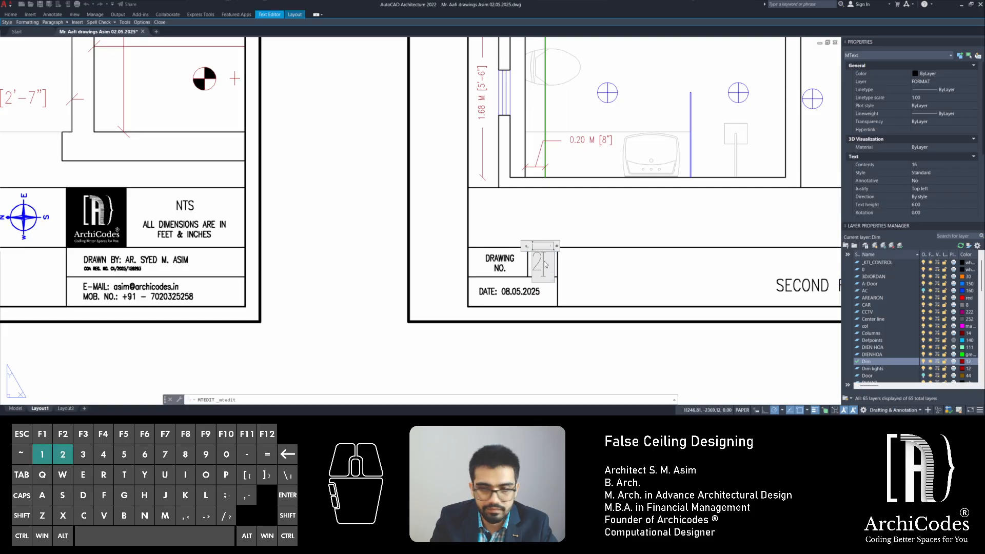
click(529, 294)
scroll(583, 282, down, 4)
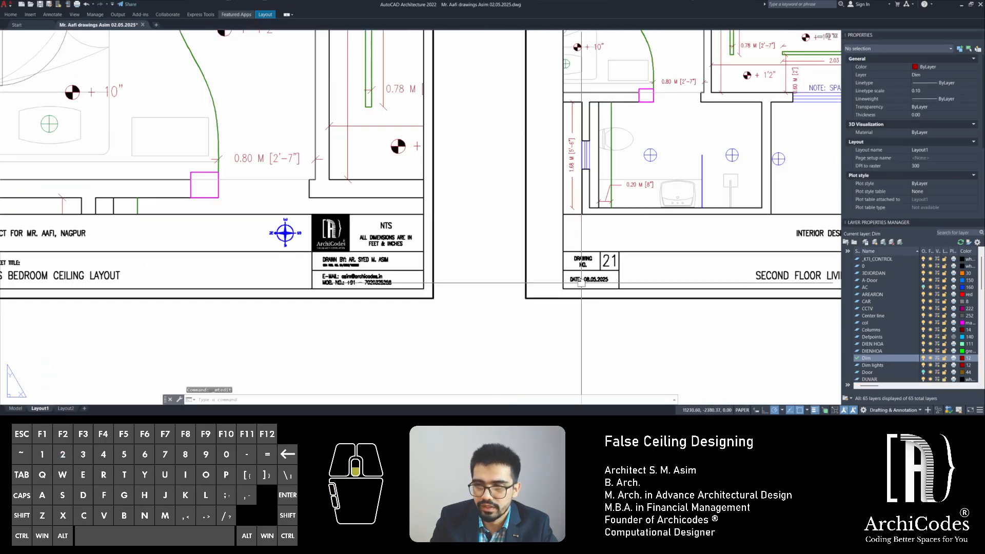
Set the date in the title block of sheet 21 to 22.05.2025
scroll(583, 282, down, 2)
scroll(200, 284, up, 2)
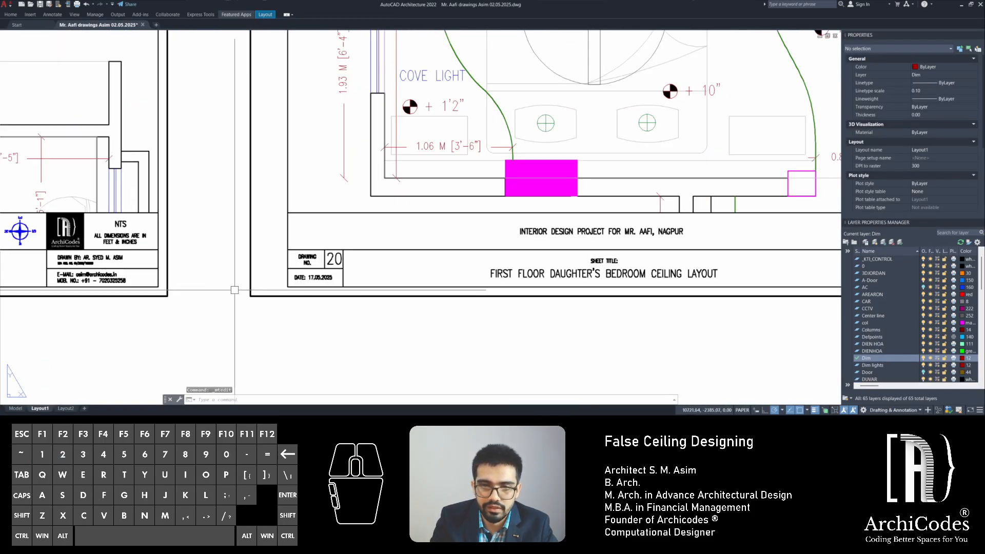
scroll(323, 284, down, 1)
middle_drag(512, 277, 260, 255)
scroll(615, 264, up, 7)
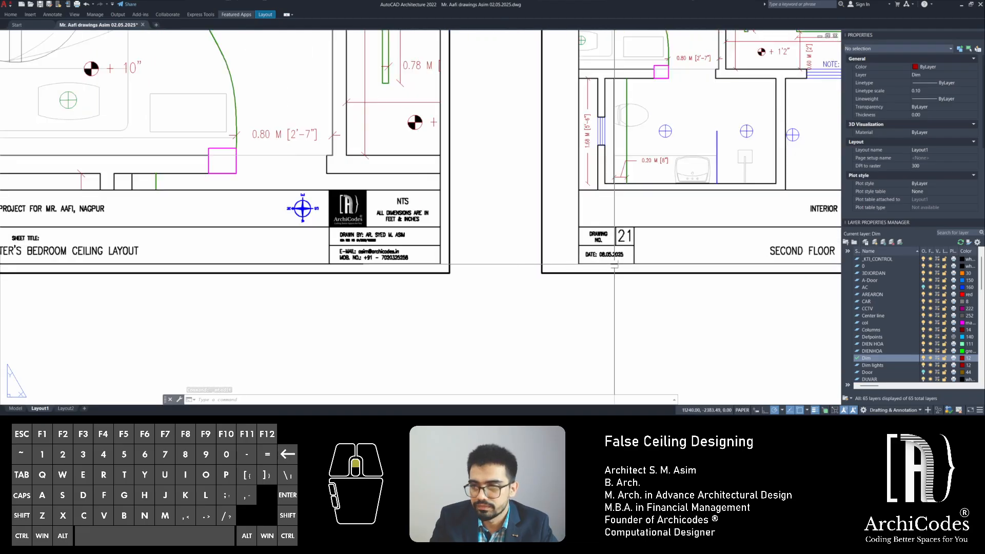
click(564, 230)
double_click(566, 236)
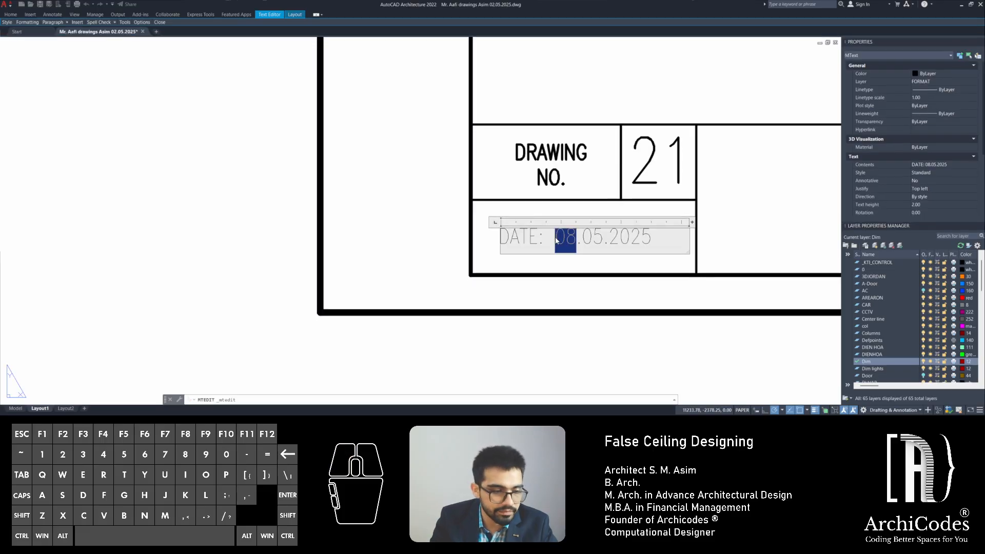
click(589, 322)
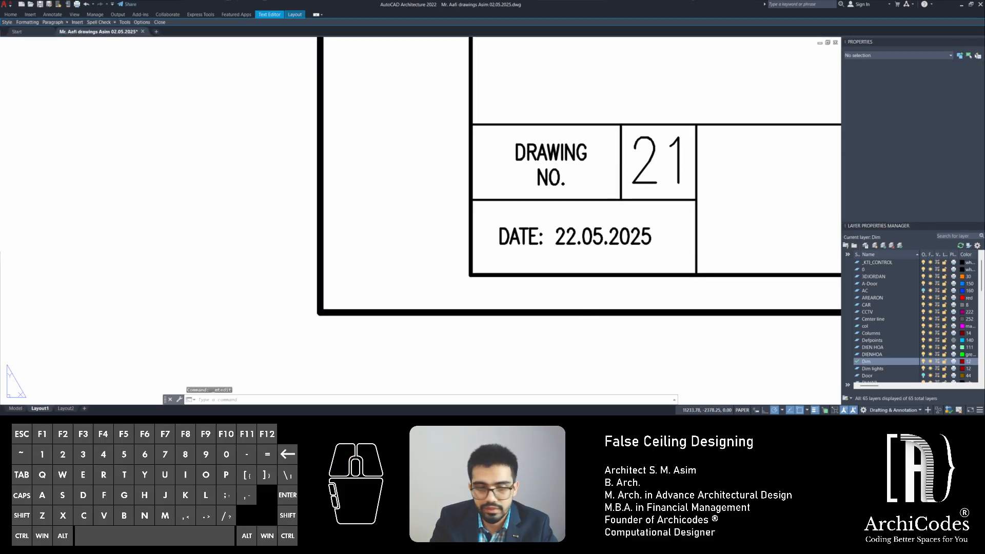
Remove the (R3) suffix so sheet 21's title reads SECOND FLOOR LIVING ROOM FALSE CEILING LAYOUT
scroll(576, 277, down, 5)
middle_drag(626, 260, 476, 278)
scroll(580, 282, down, 4)
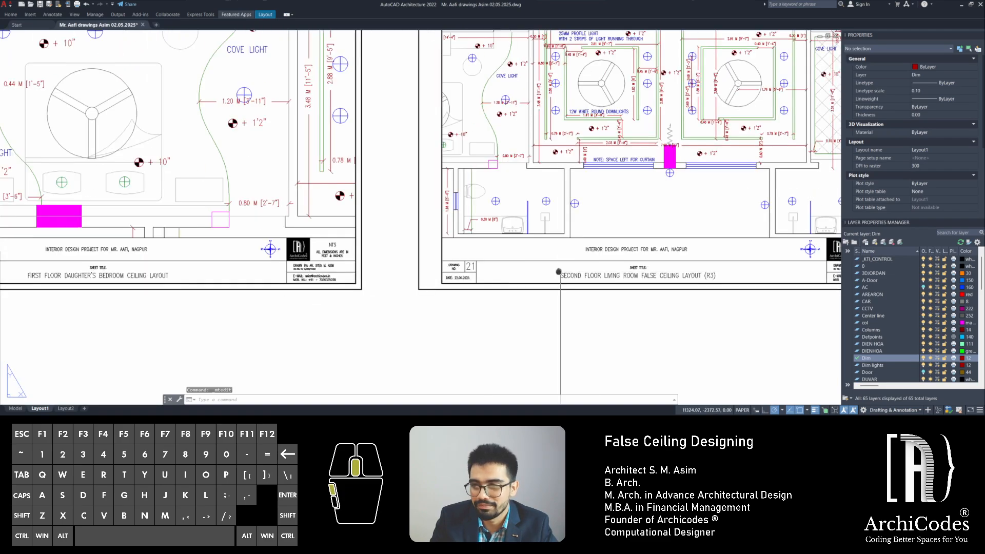
scroll(581, 282, up, 1)
key(Escape)
key(Escape)
scroll(580, 287, up, 5)
double_click(581, 274)
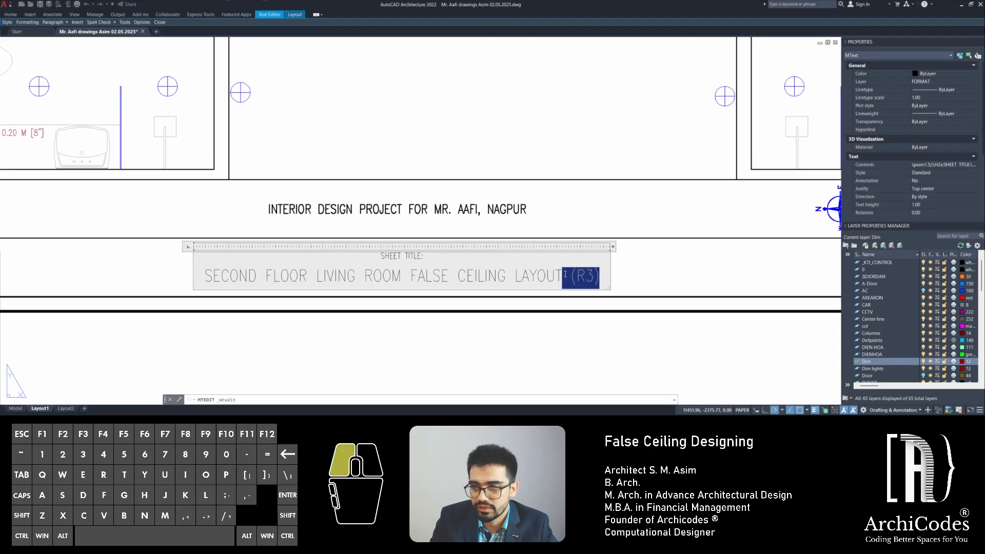
key(Delete)
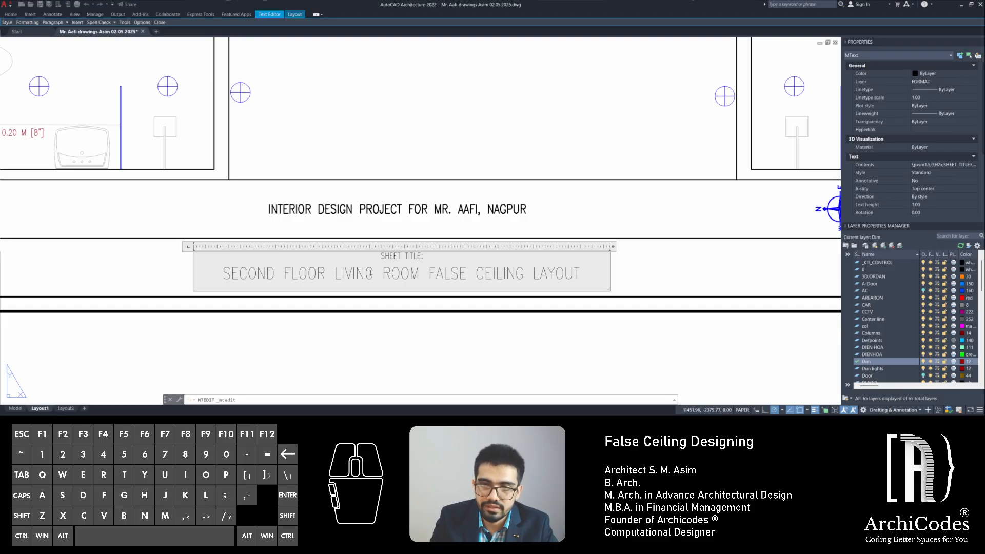
key(Escape)
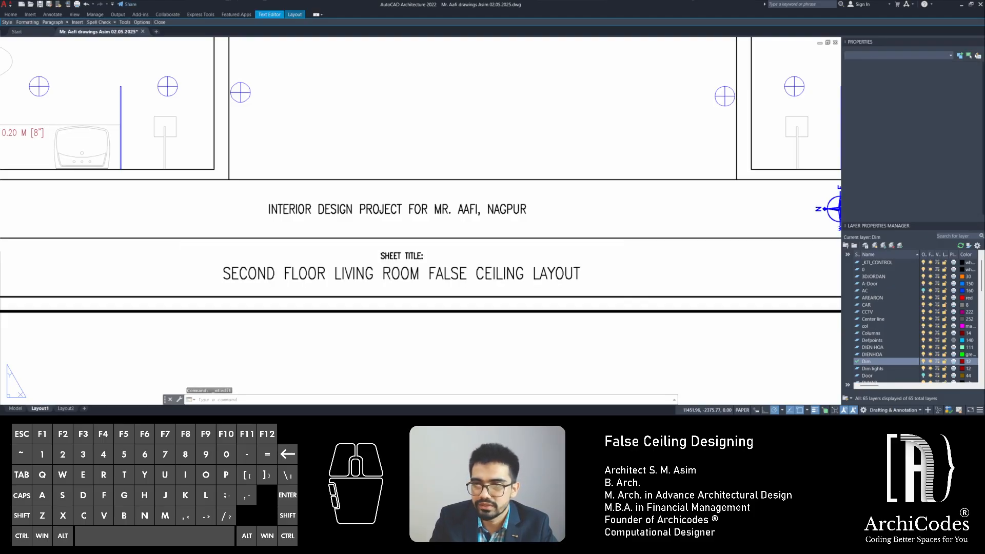
Activate sheet 21's viewport and shift its view from the first floor plan to the second floor false ceiling plan
scroll(525, 294, down, 3)
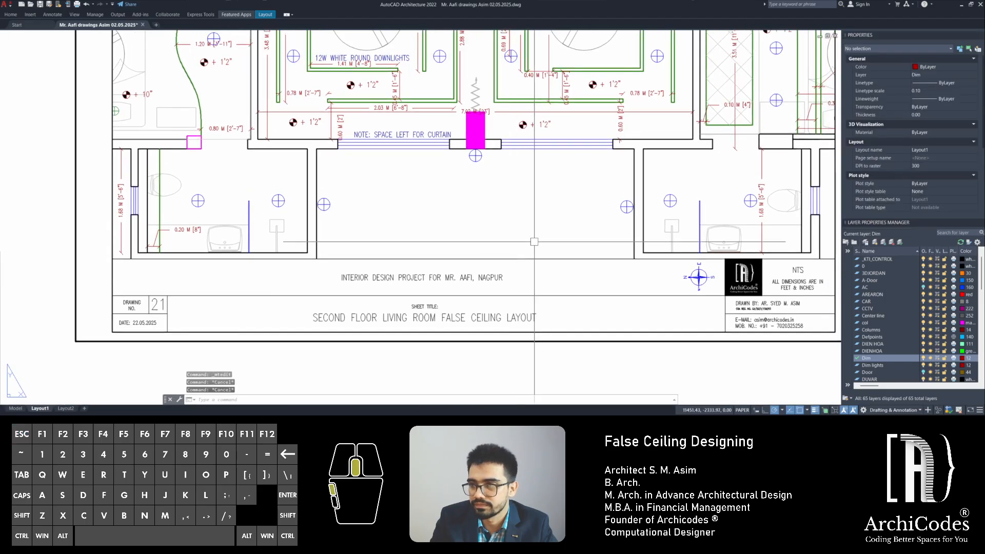
mouse_move(454, 160)
middle_down()
mouse_move(472, 232)
mouse_move(509, 276)
mouse_move(490, 289)
mouse_move(498, 306)
middle_up()
scroll(344, 165, down, 5)
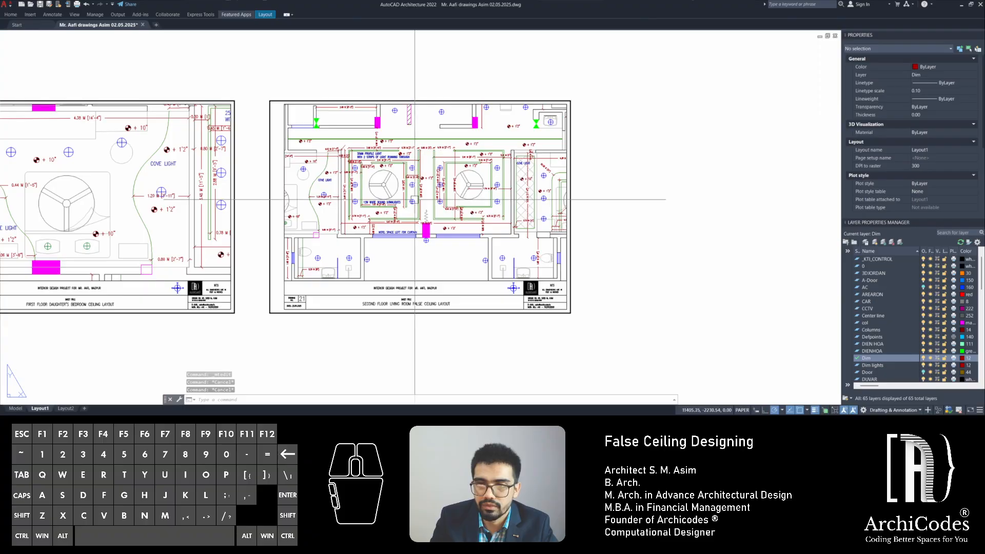
middle_drag(413, 198, 472, 301)
scroll(473, 301, up, 3)
double_click(426, 235)
middle_drag(517, 262, 395, 248)
scroll(395, 248, down, 3)
middle_drag(568, 235, 400, 254)
scroll(431, 251, down, 4)
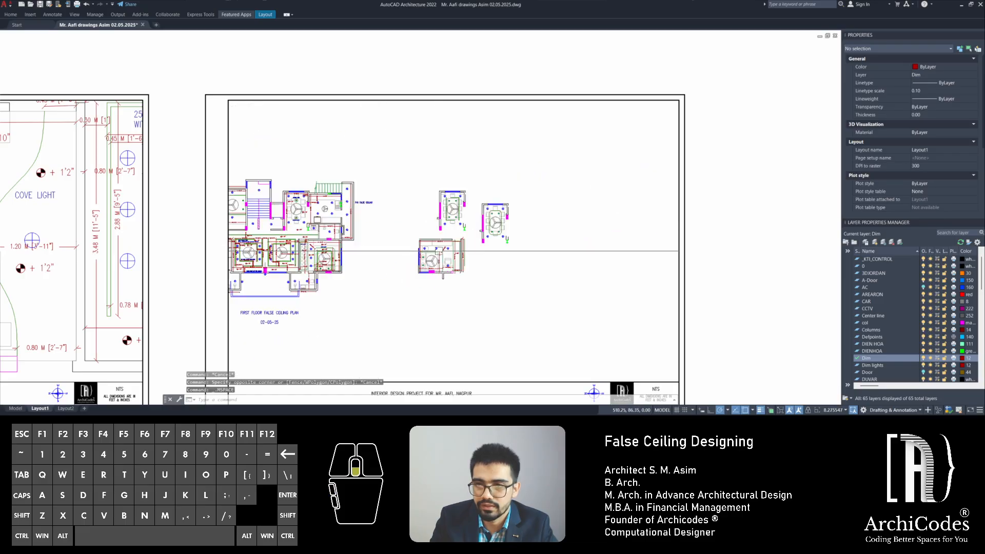
middle_drag(453, 273, 490, 171)
scroll(405, 253, up, 3)
scroll(512, 250, up, 4)
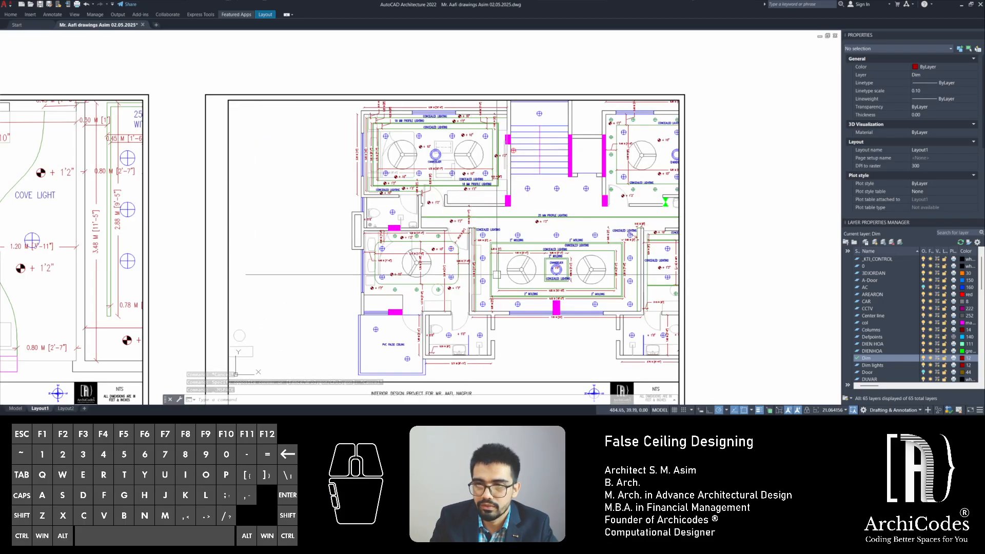
Zoom the viewport to a window around the second floor living room, centre the room and return to paper space
text(z)
key(space)
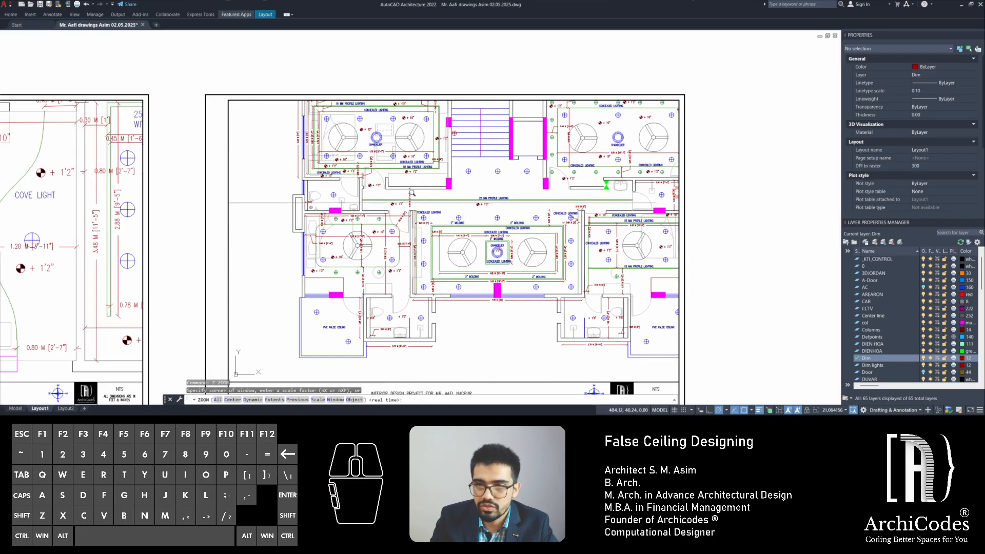
click(354, 185)
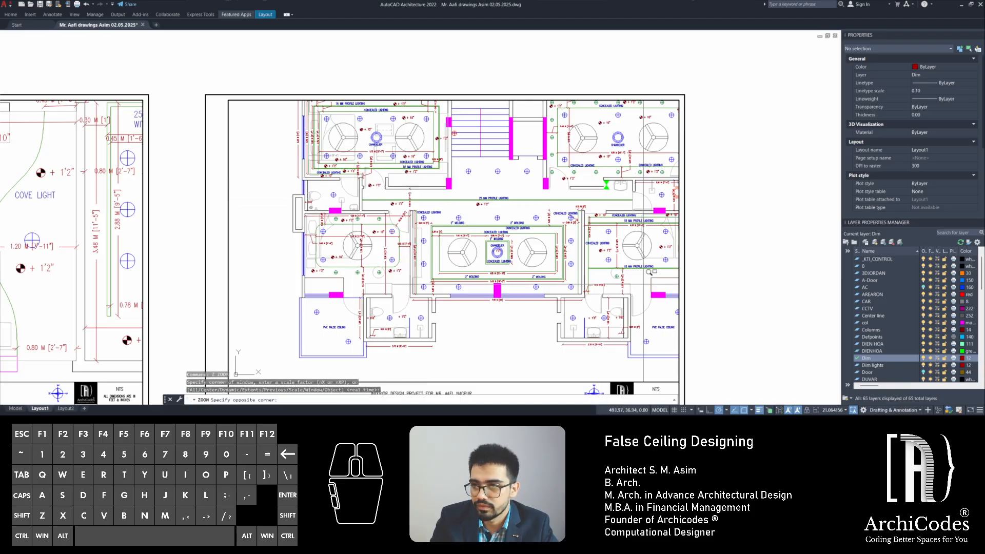
click(639, 294)
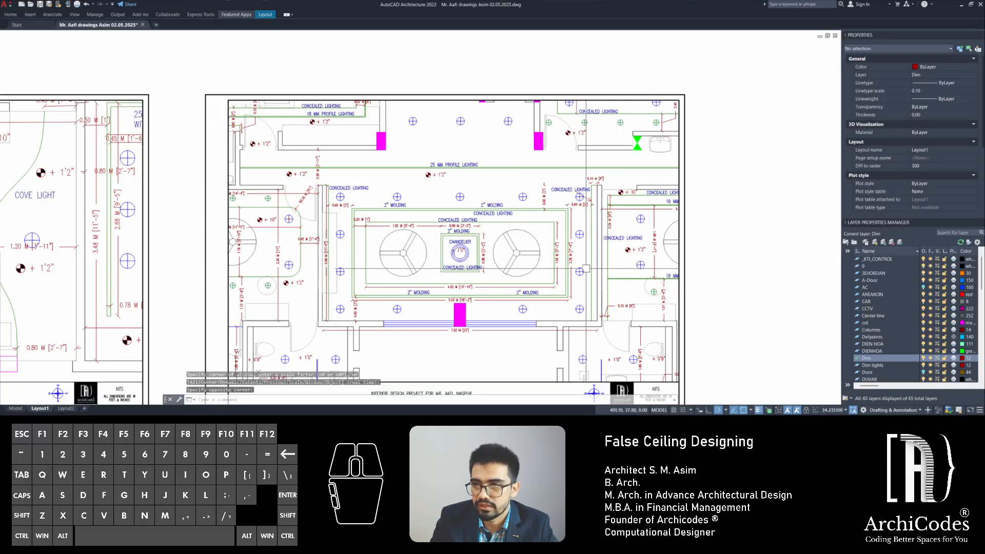
middle_drag(585, 268, 580, 271)
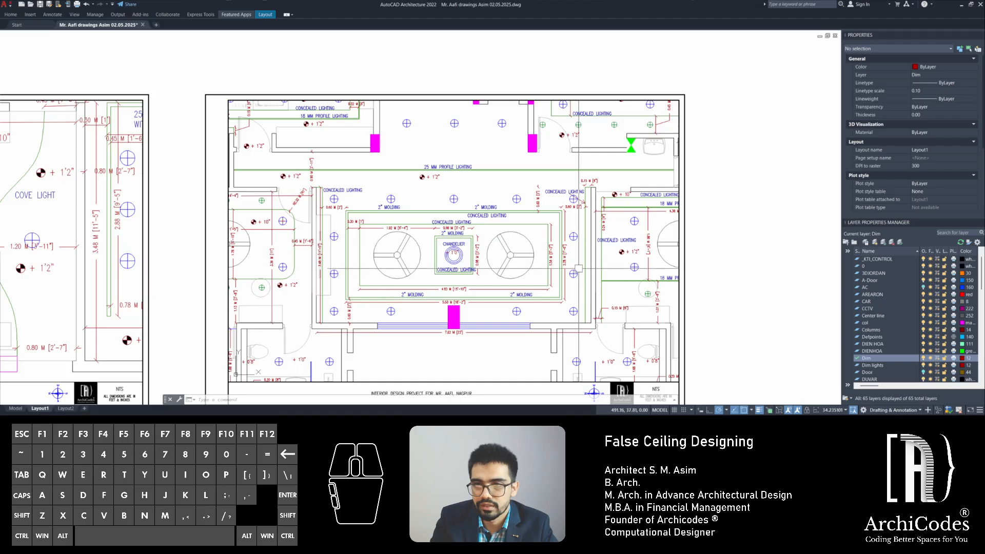
double_click(749, 222)
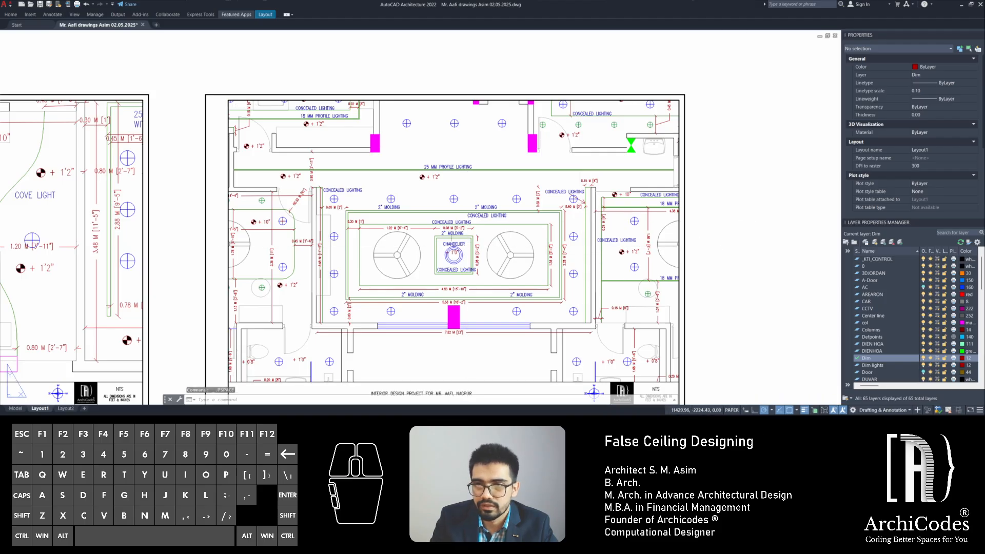
Add a vertical dimension from the bottom of the left lobby column to the upper edge of the living room's outer ceiling border
double_click(383, 184)
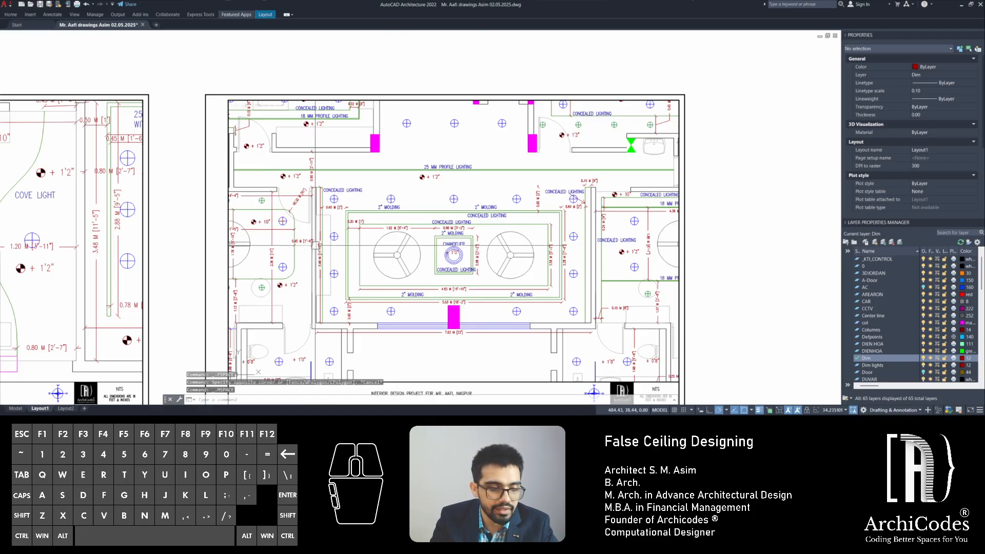
text(d)
key(Return)
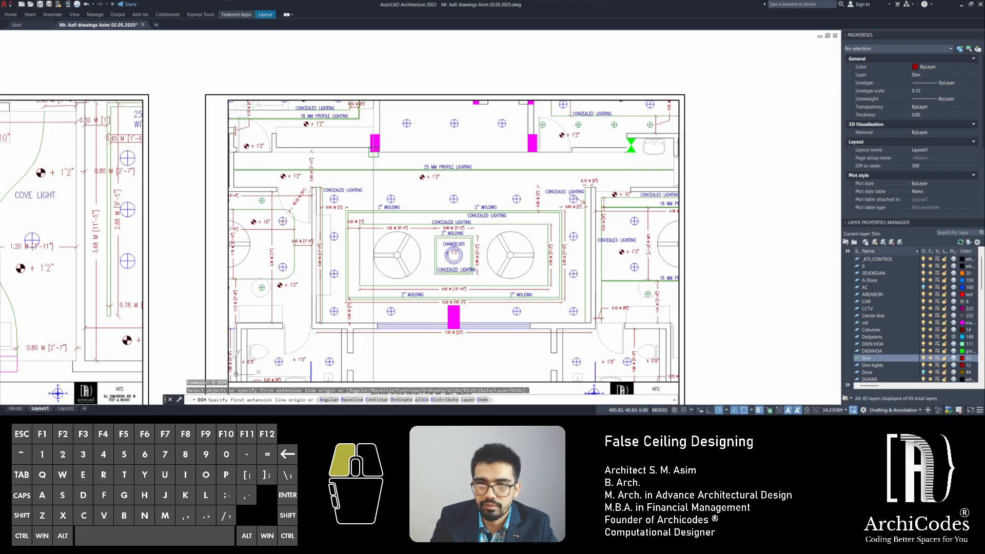
click(374, 151)
click(373, 212)
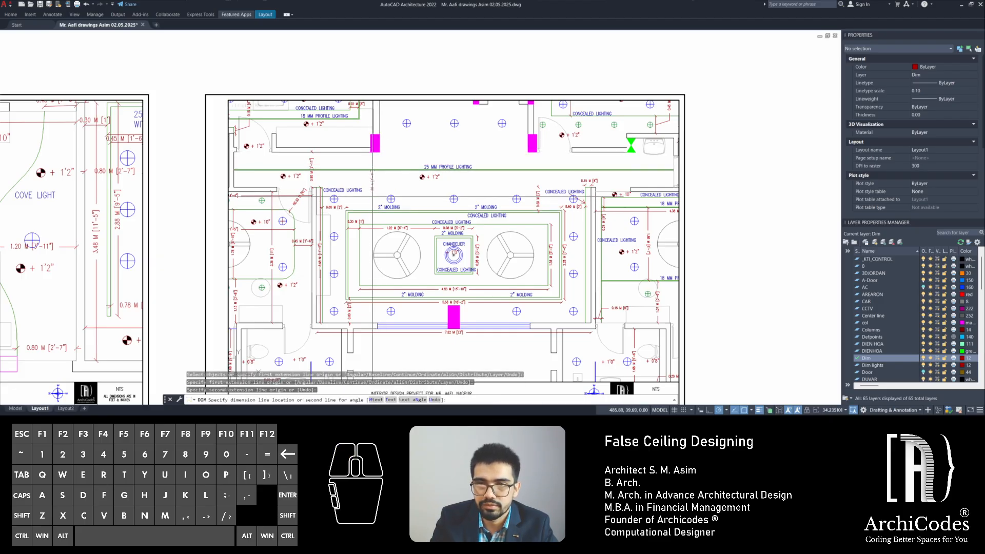
click(371, 185)
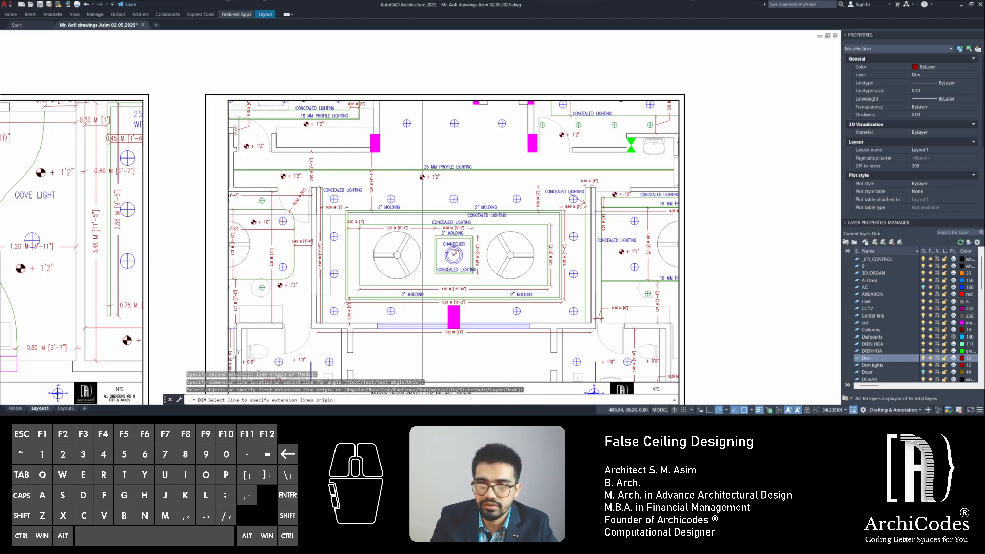
click(789, 214)
key(Escape)
key(Escape)
key(Escape)
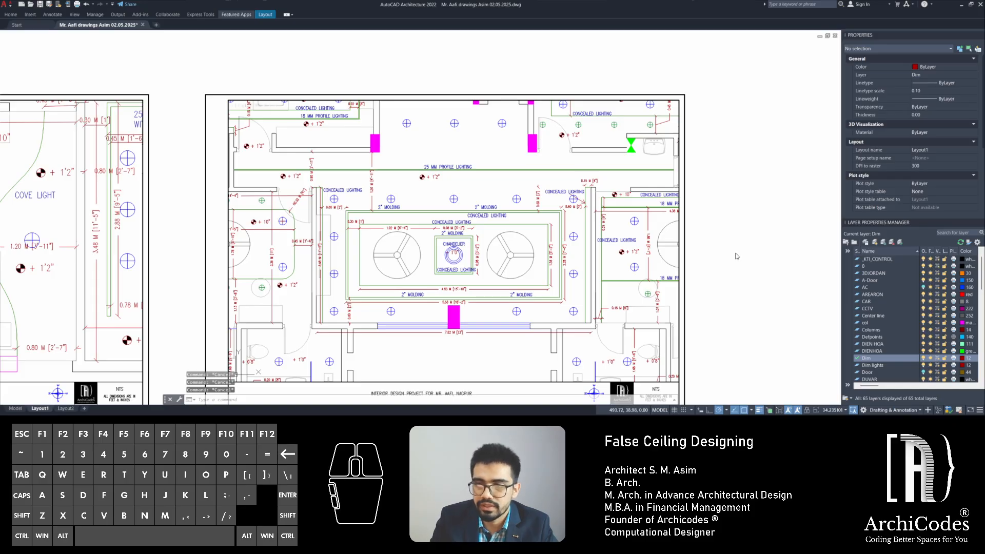
Shift the plan upward inside sheet 21's viewport to include the bathrooms below the living room, and return to paper space
mouse_move(740, 274)
middle_down()
mouse_move(693, 230)
mouse_move(740, 264)
middle_up()
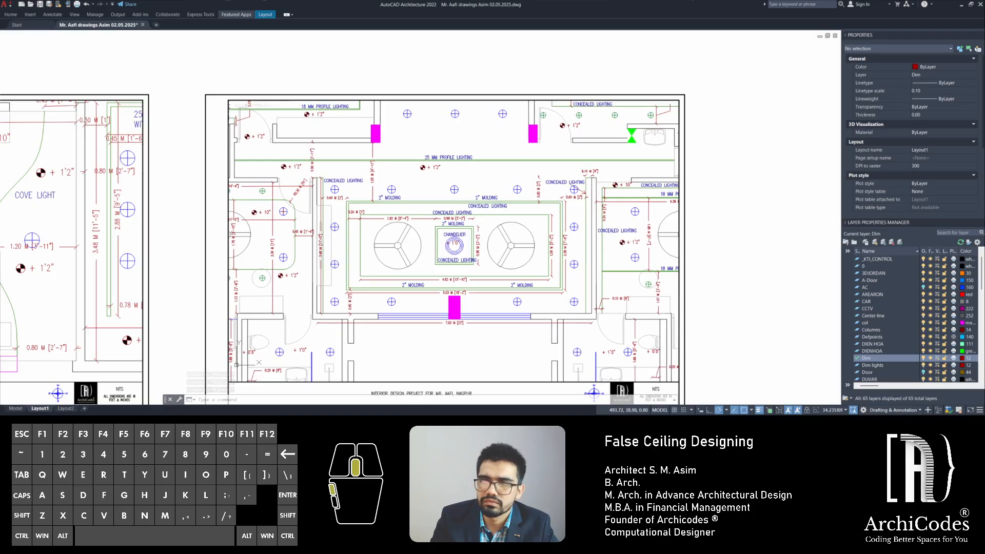
double_click(750, 205)
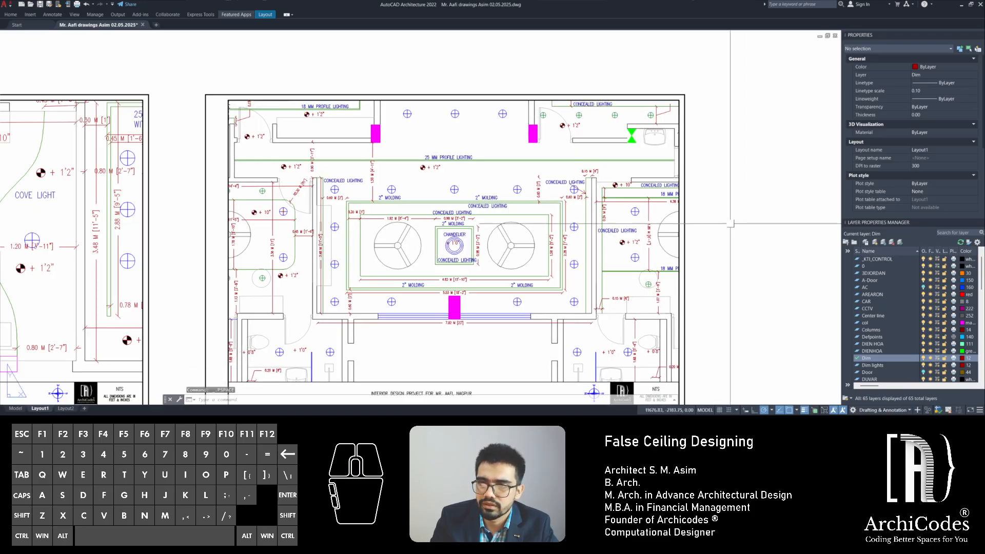
double_click(648, 255)
middle_drag(620, 278, 618, 242)
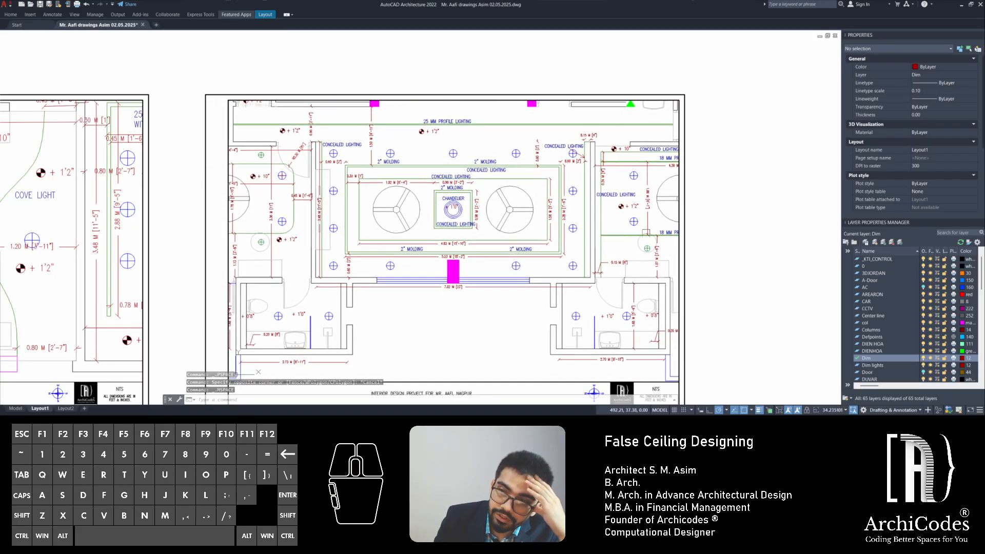
double_click(718, 214)
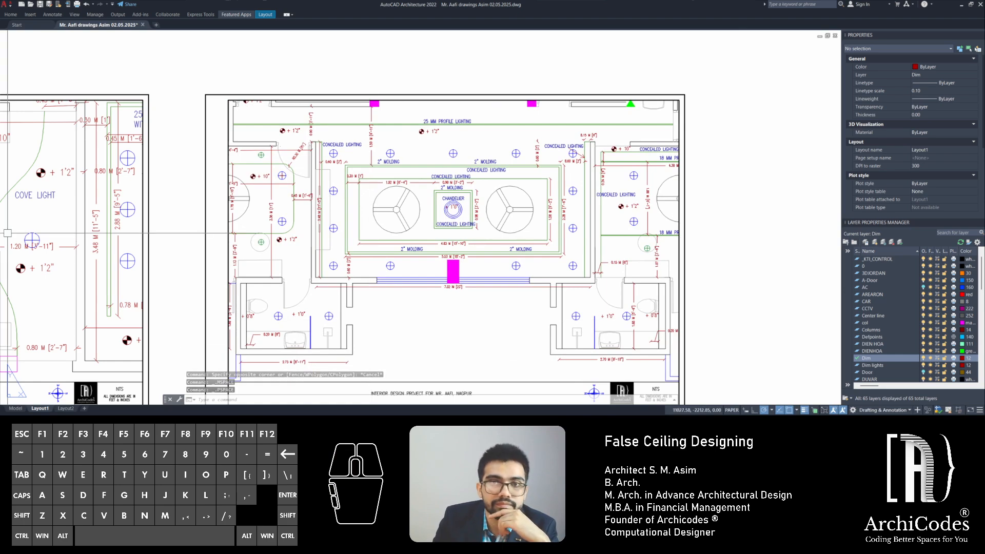
Insert the reference image 2nd flr hall.jpg into sheet 21 below the living room, about 65 units wide and unrotated
mouse_move(285, 4)
mouse_down()
mouse_move(398, 73)
mouse_move(360, 60)
mouse_up()
scroll(410, 166, down, 5)
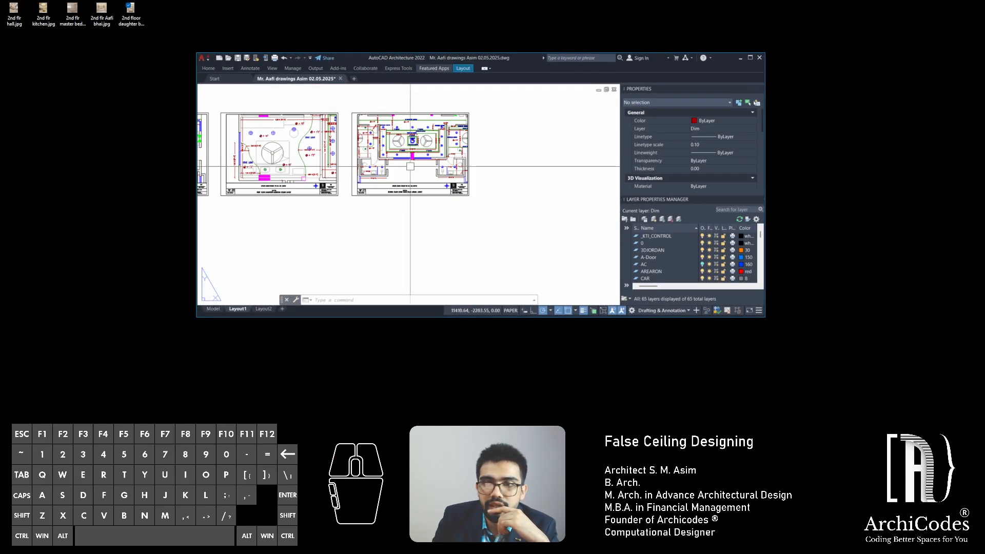
scroll(410, 166, up, 2)
click(370, 236)
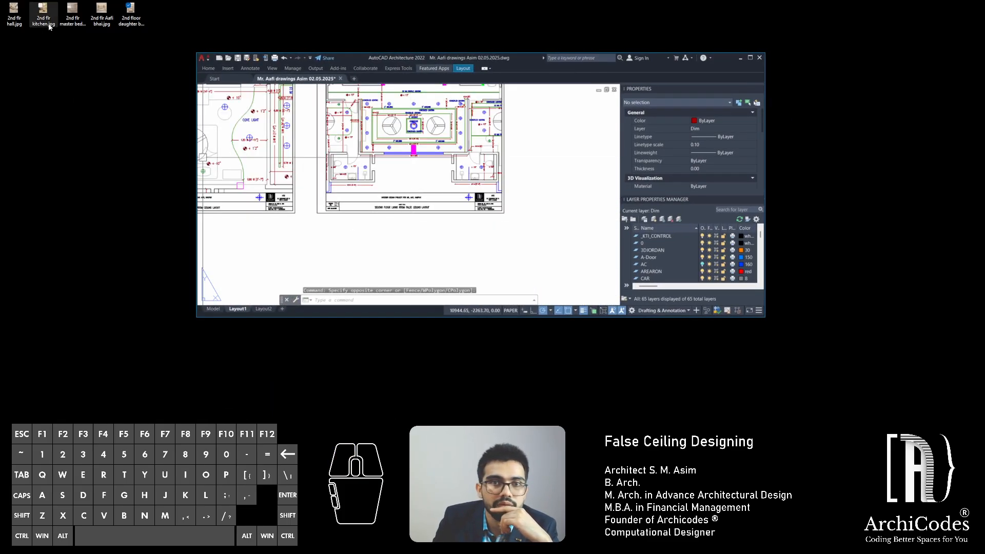
drag(10, 16, 416, 168)
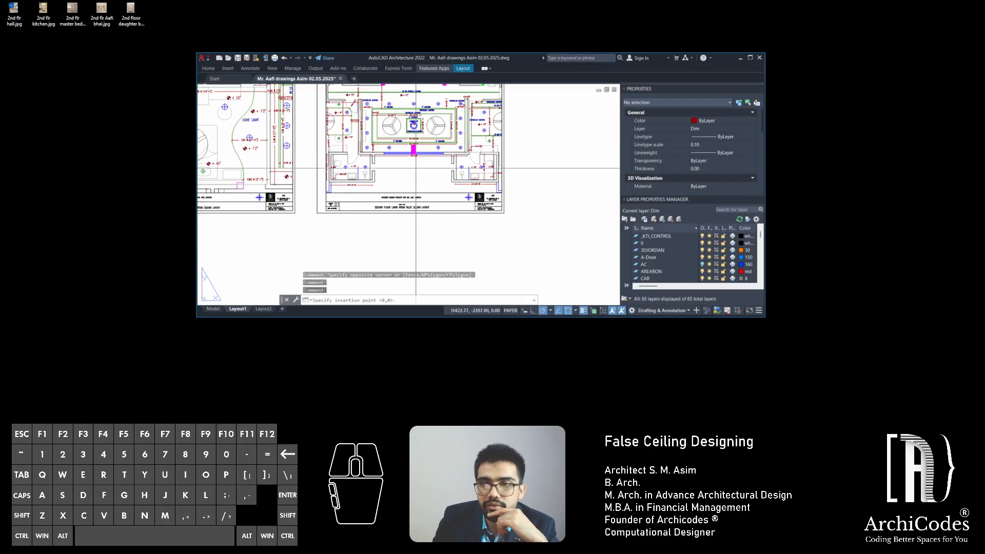
click(396, 174)
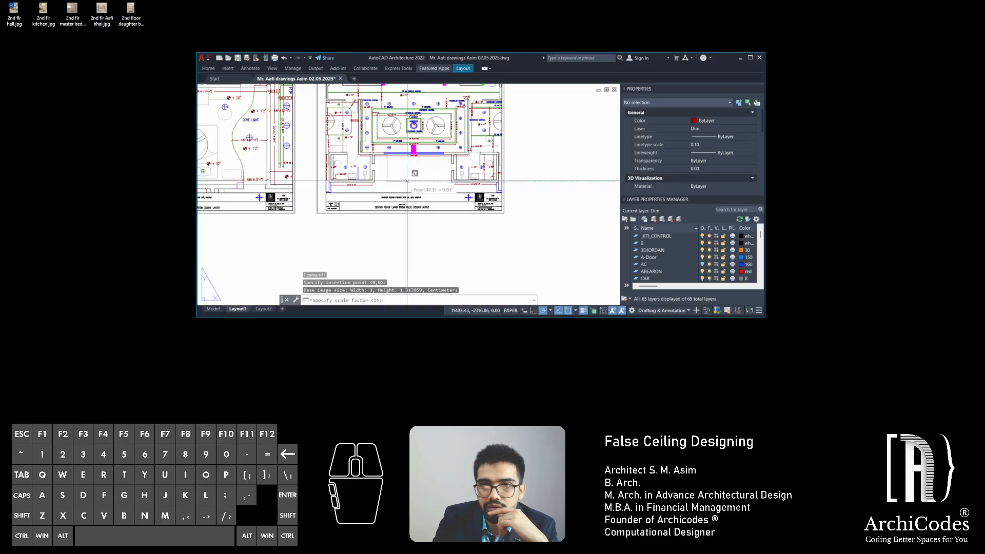
key(Return)
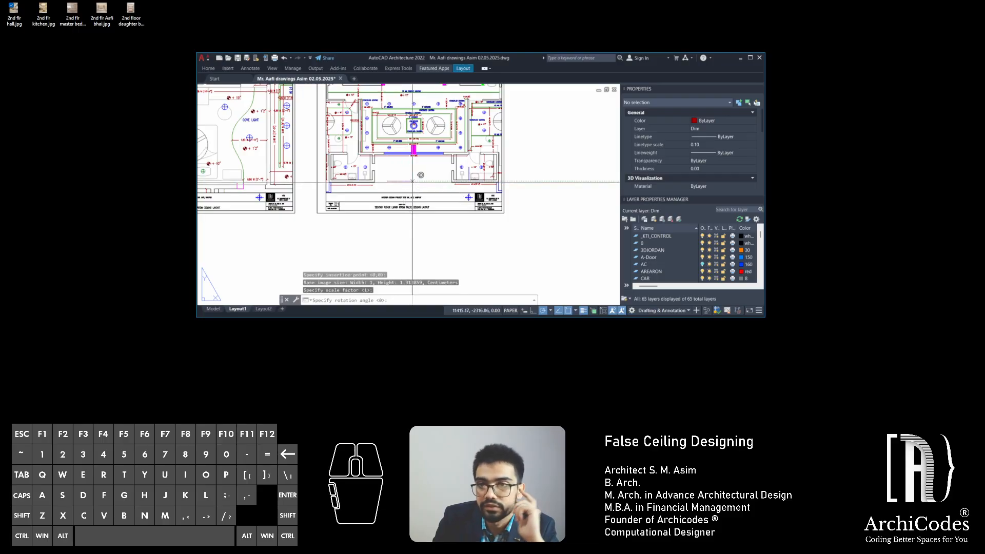
key(Return)
Move the hall image from below the living room to the left bathroom area of sheet 21
click(423, 166)
click(399, 182)
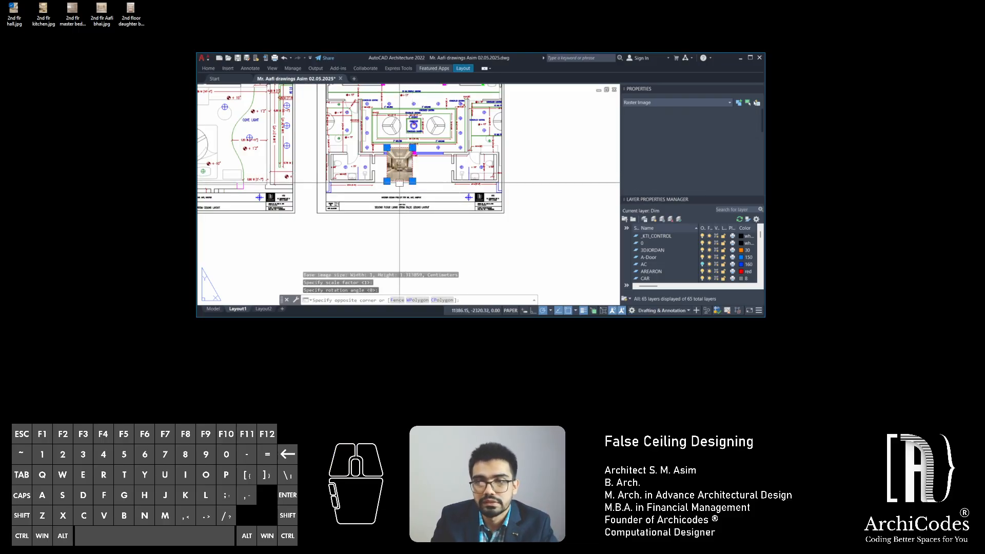
text(m)
key(Return)
click(387, 188)
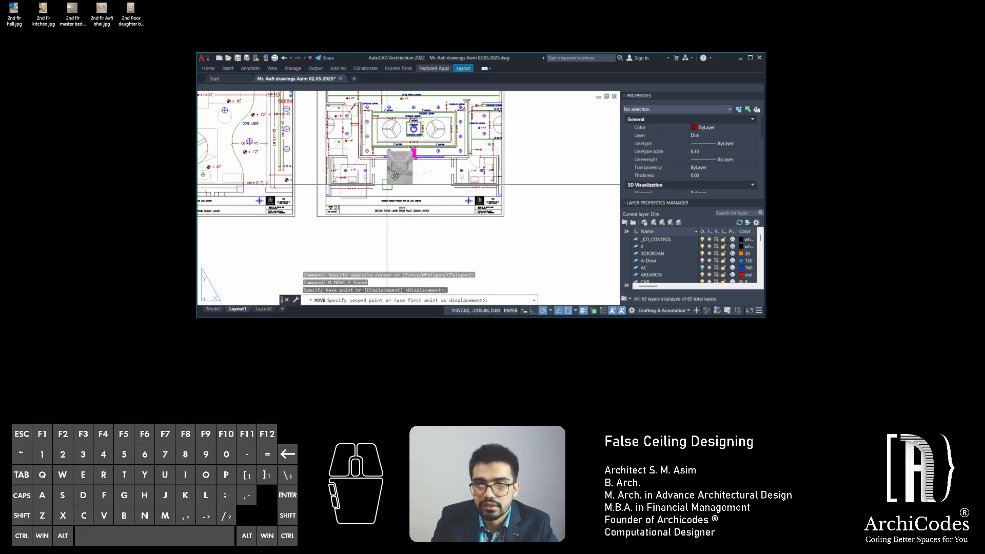
click(350, 193)
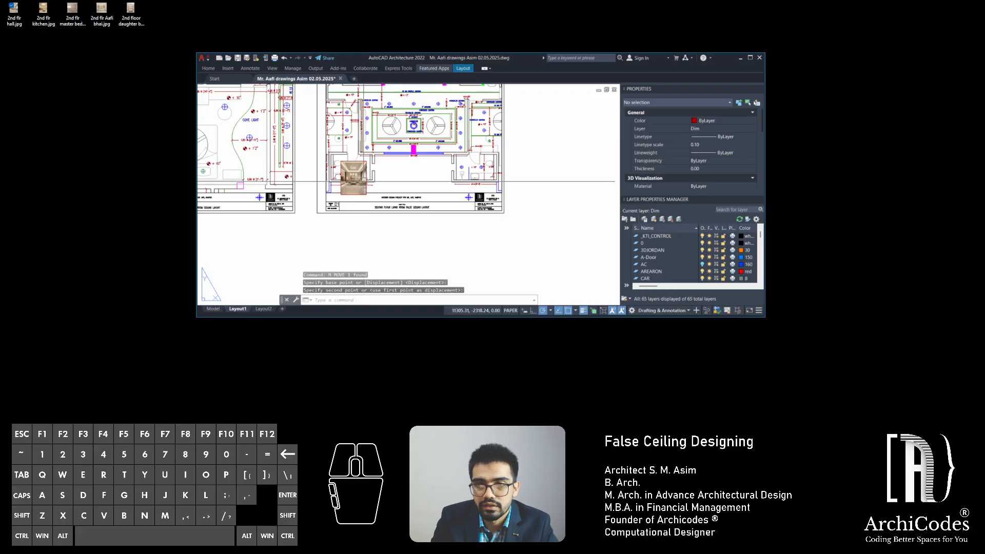
click(366, 164)
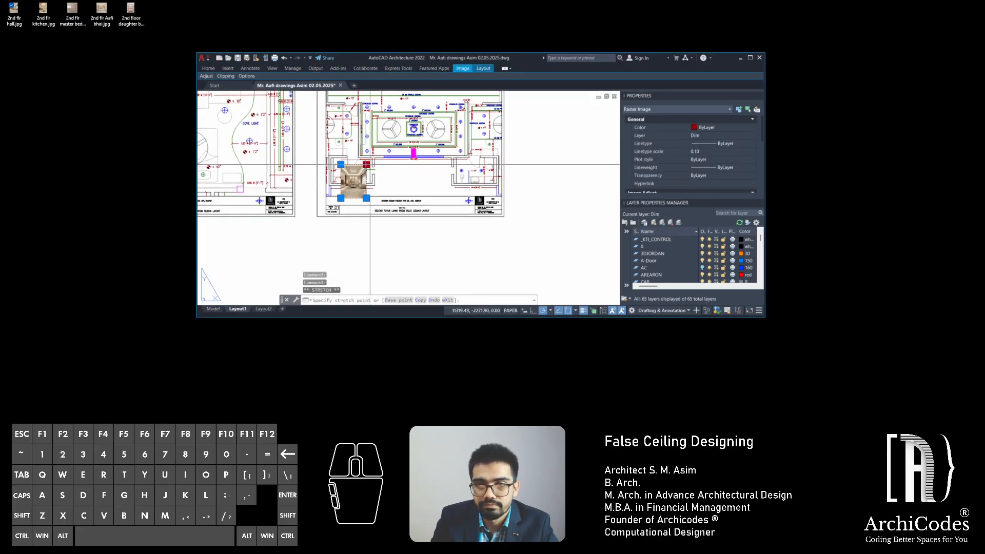
key(Escape)
key(Escape)
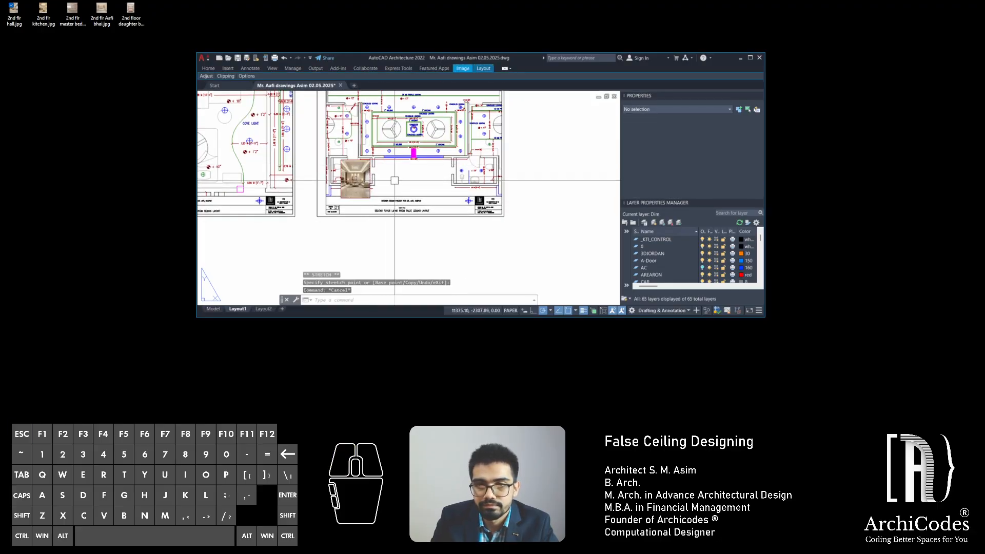
click(559, 192)
click(604, 116)
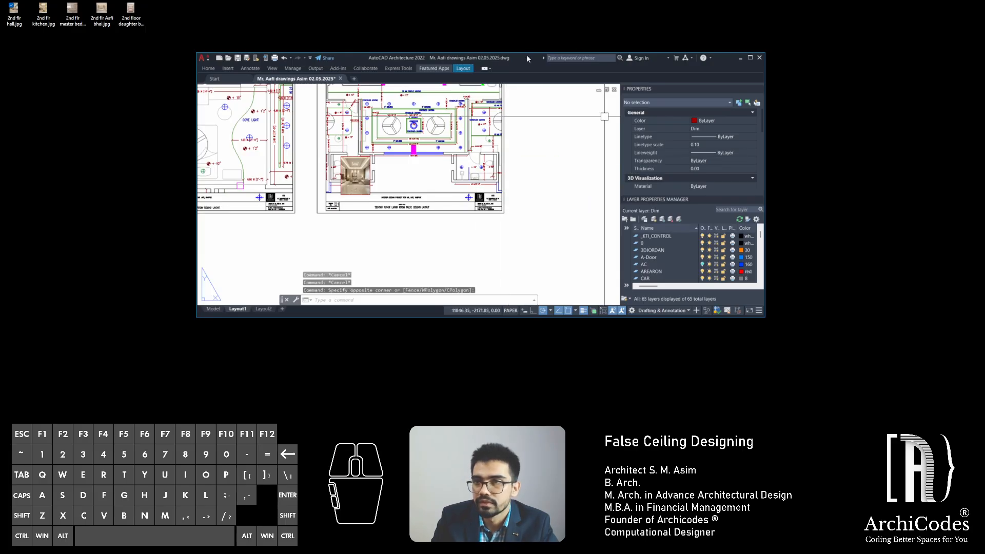
Enlarge the drawing window to fill the screen beside the desktop image files, without opening another window alongside it
drag(488, 61, 982, 221)
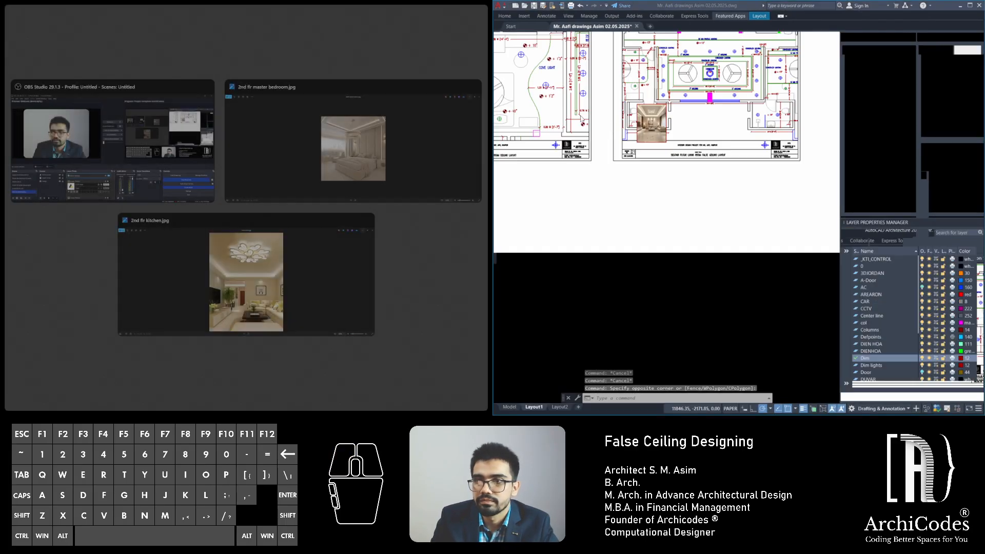
click(451, 73)
click(494, 76)
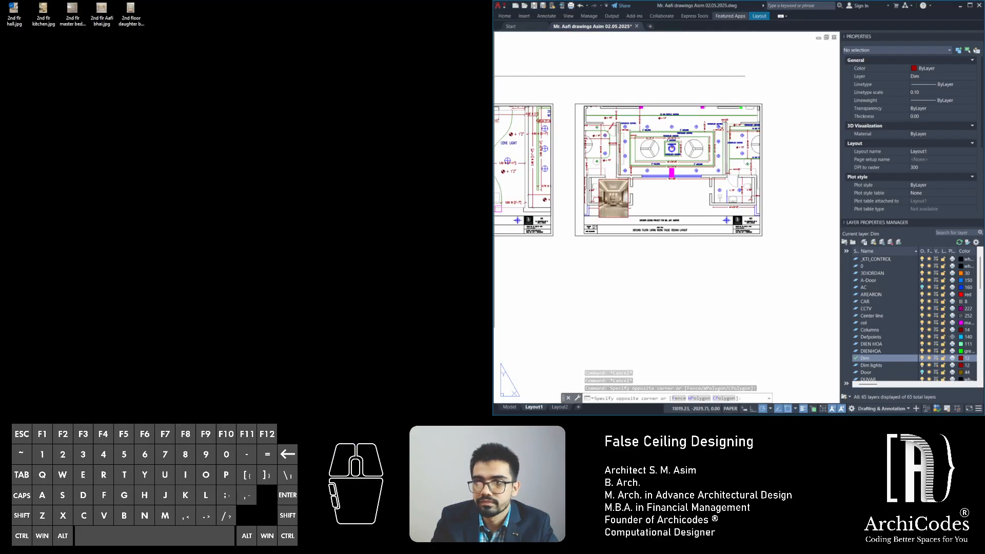
drag(490, 77, 178, 76)
key(Escape)
click(752, 66)
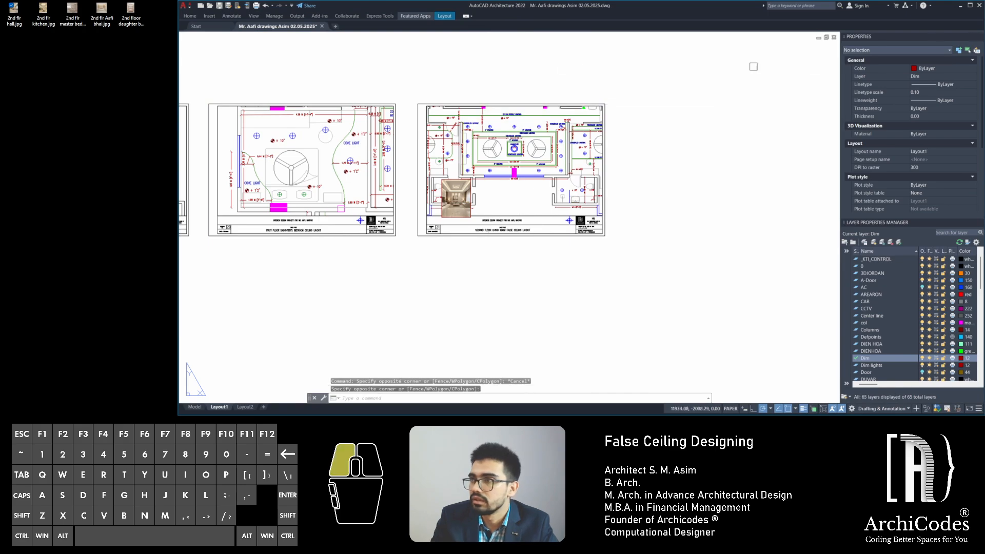
middle_drag(674, 169, 757, 208)
click(743, 154)
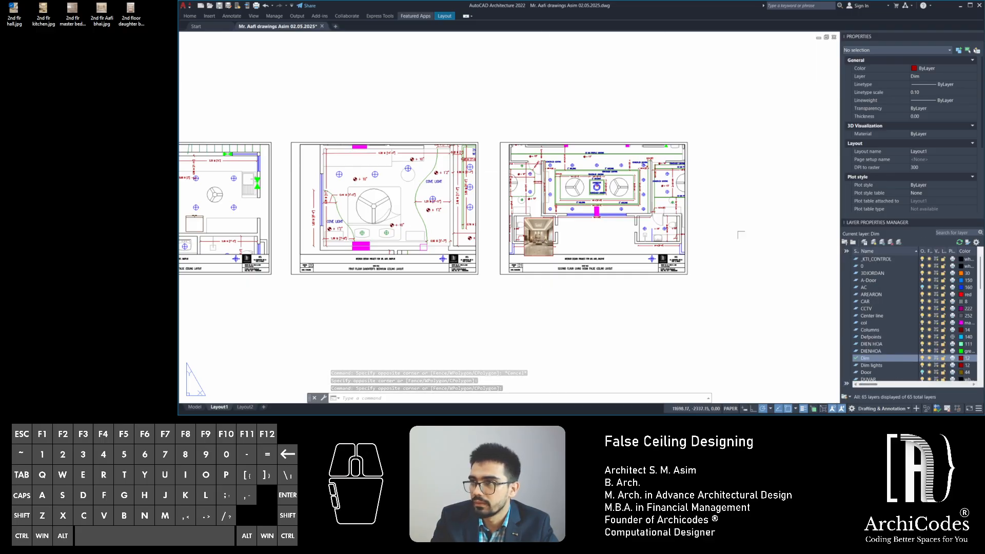
key(Escape)
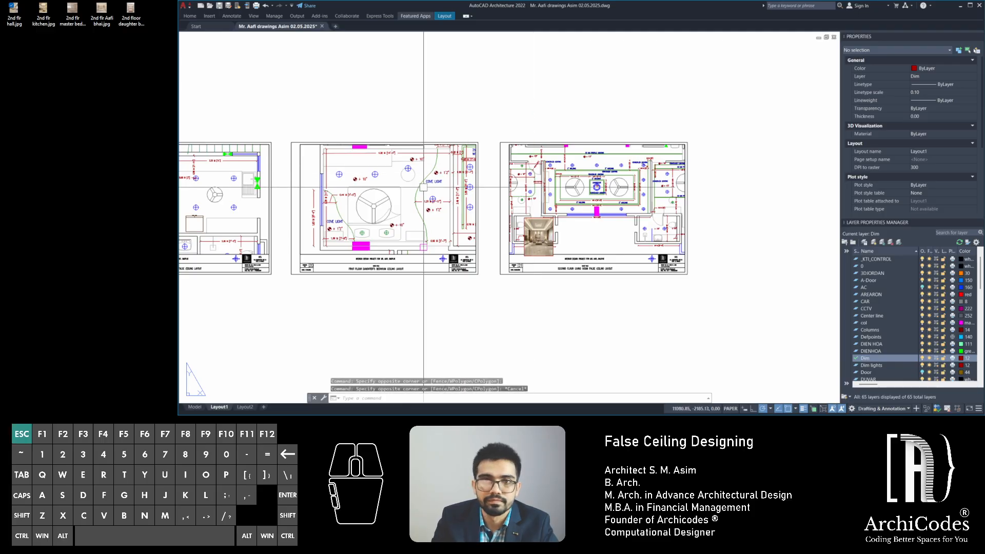
key(Escape)
key(Escape)
Enlarge the hall image from its upper-left corner to the sheet's left inner border, about 99 units wide
scroll(534, 205, up, 3)
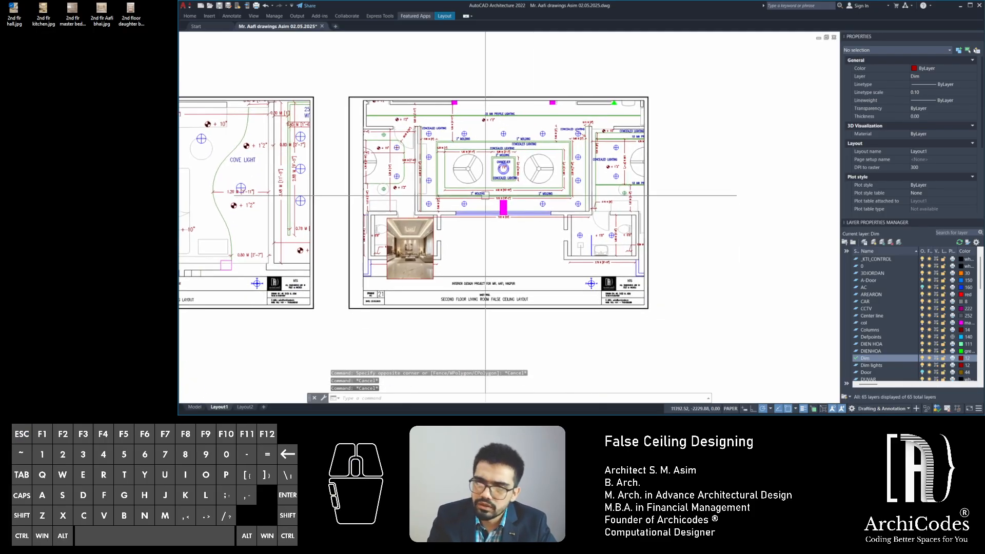
scroll(485, 195, up, 3)
scroll(477, 205, down, 3)
scroll(459, 233, up, 3)
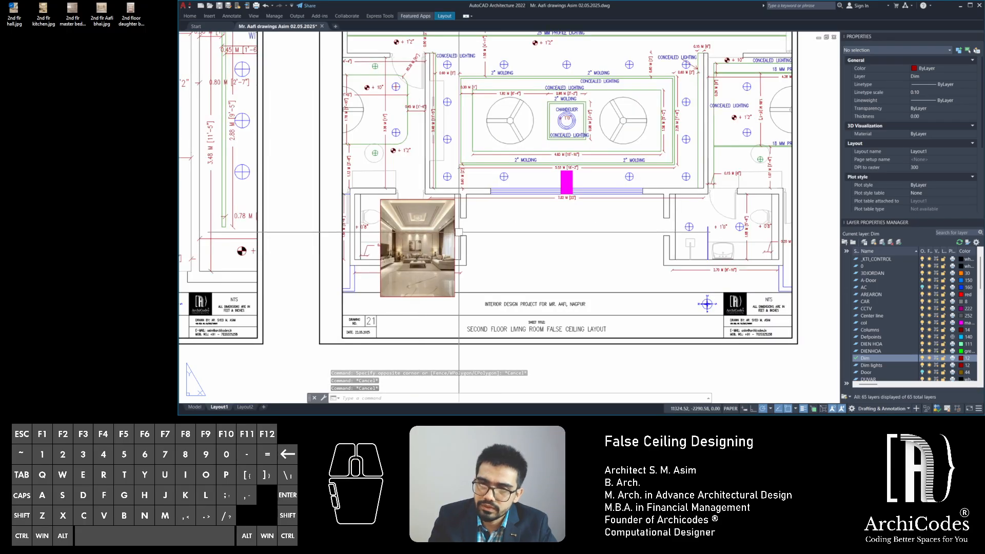
click(456, 233)
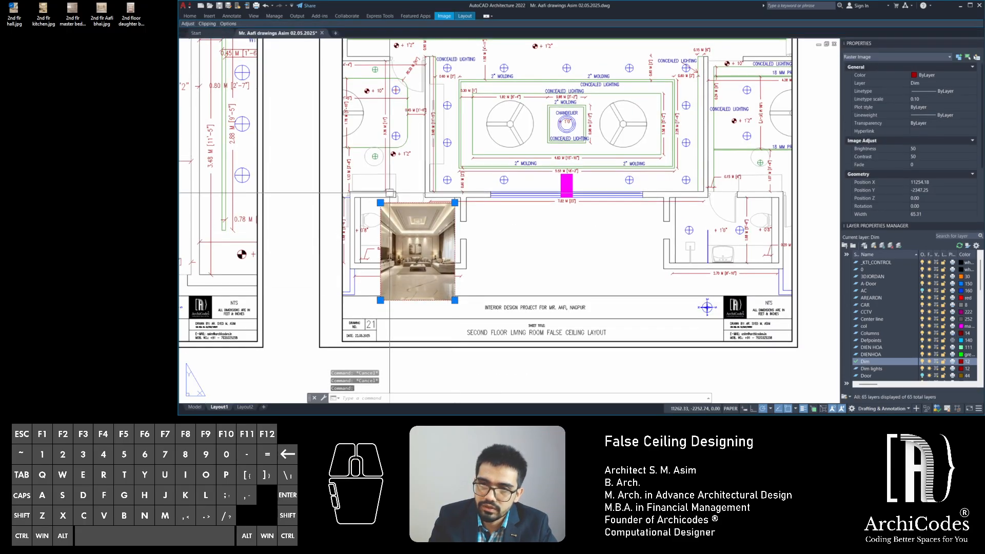
click(380, 203)
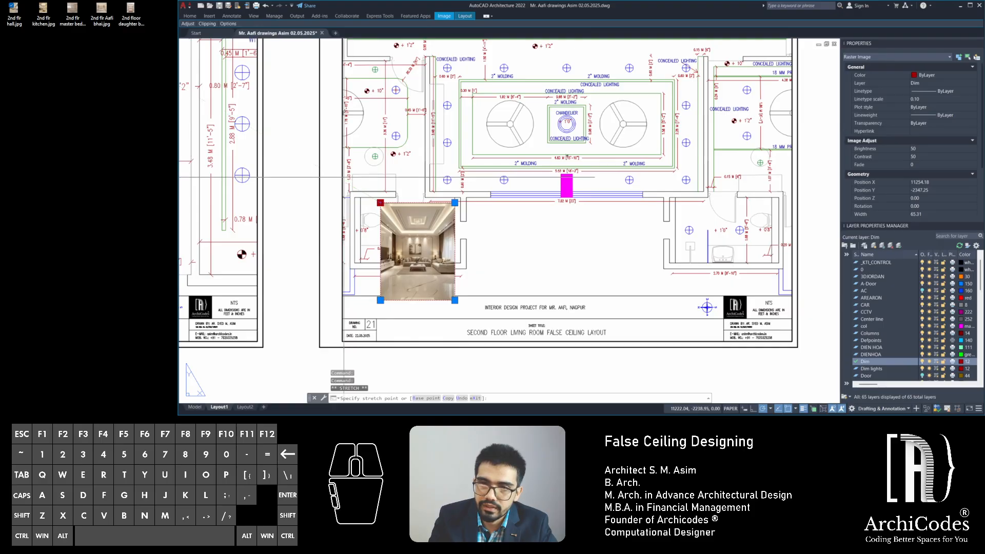
click(342, 152)
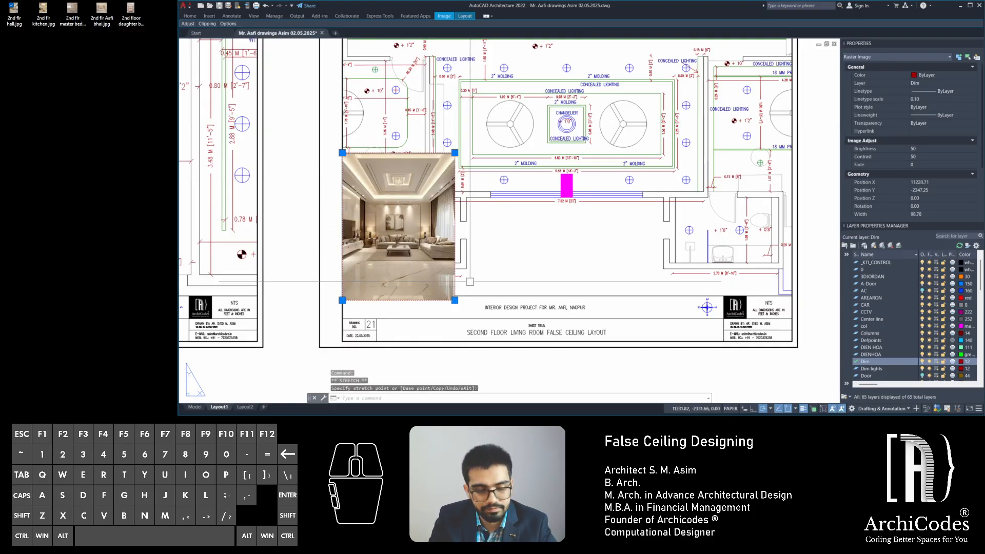
Move the hall image straight down about 15 units so its lower edge sits just above the drawing number box
text(m)
key(Return)
click(518, 238)
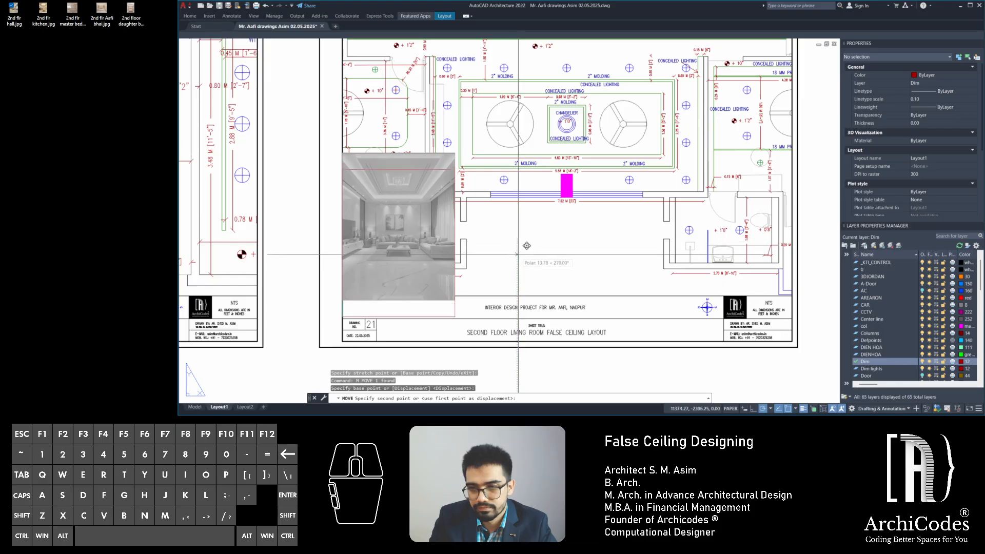
click(518, 255)
click(583, 361)
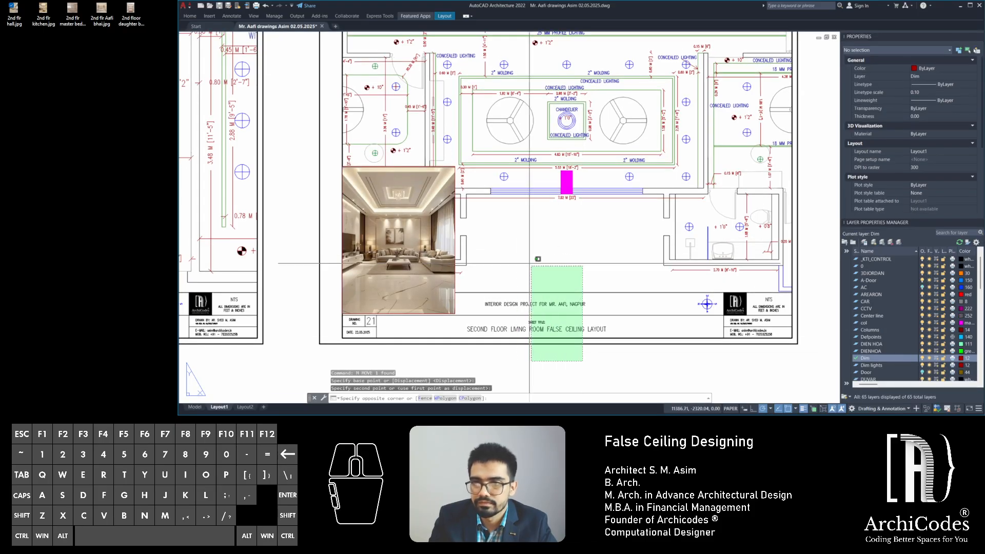
key(Escape)
key(Escape)
Shrink the hall image from its upper-right corner to about 80 units wide, with its upper edge at the bathroom wall
click(455, 167)
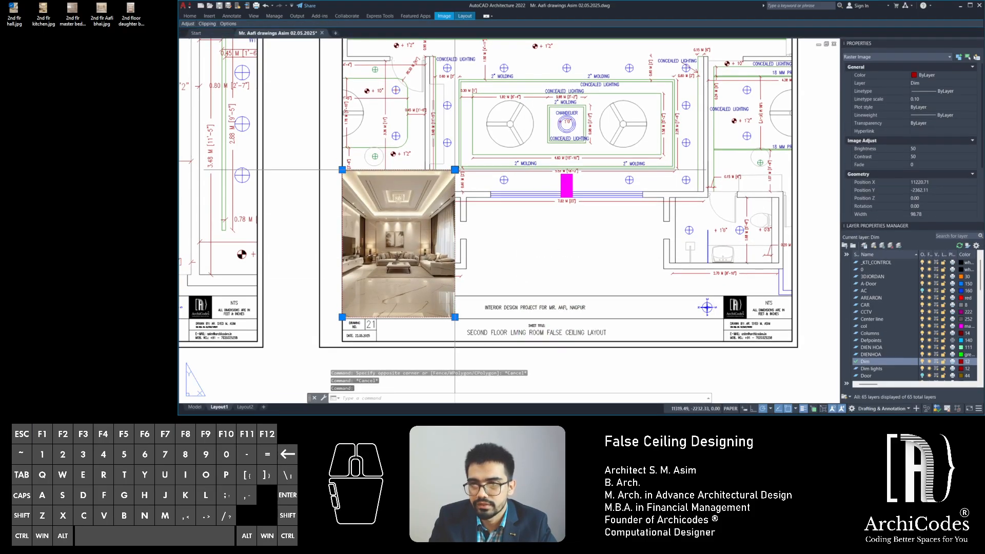
click(454, 169)
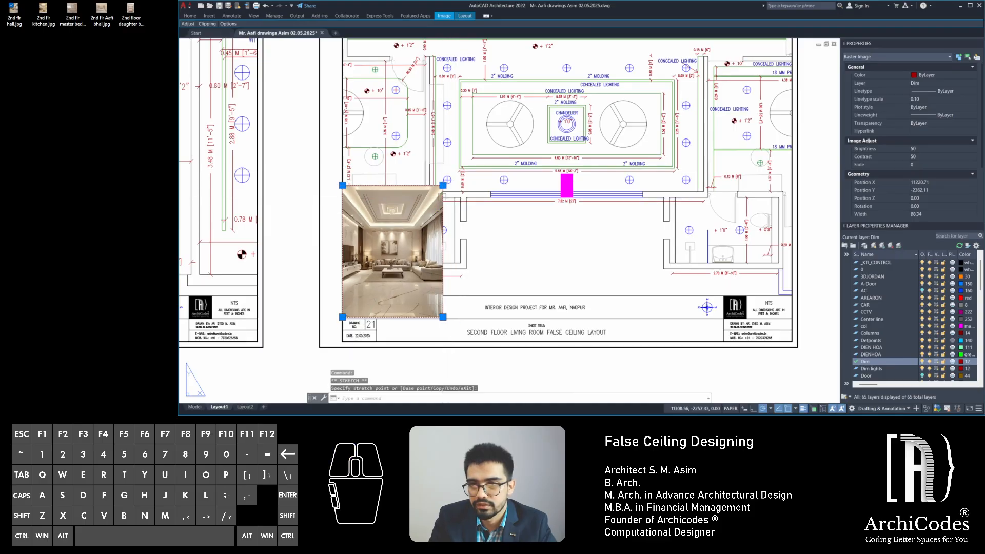
click(442, 185)
click(433, 197)
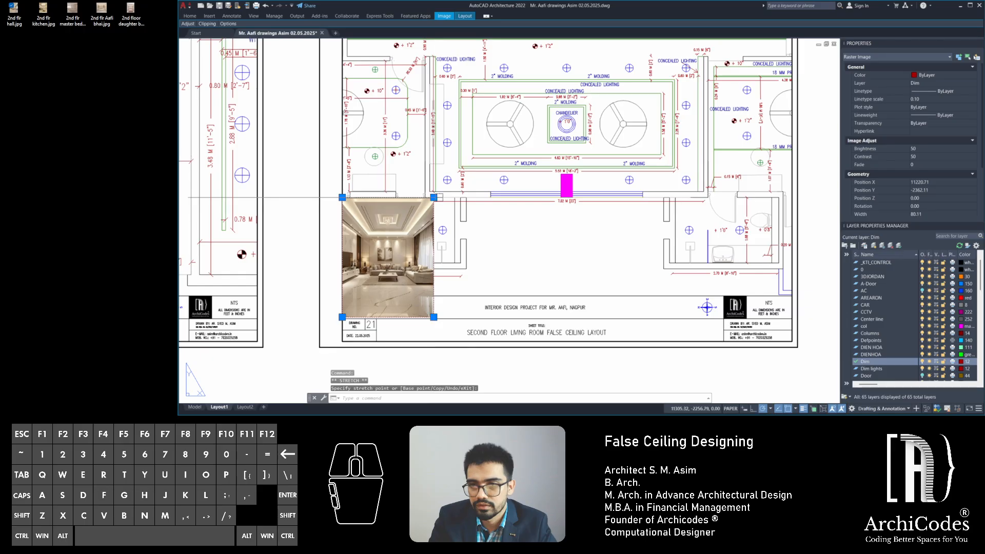
key(Escape)
key(Escape)
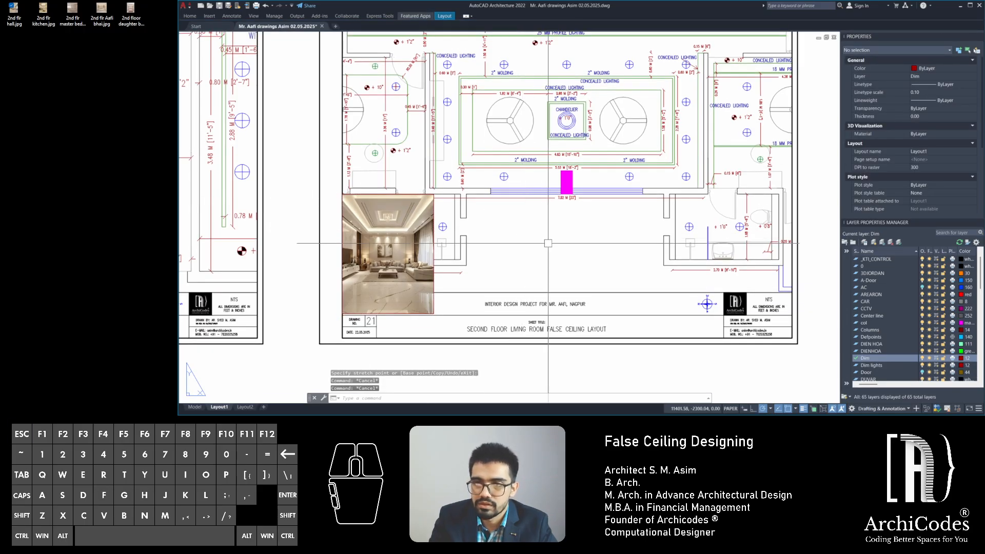
key(Escape)
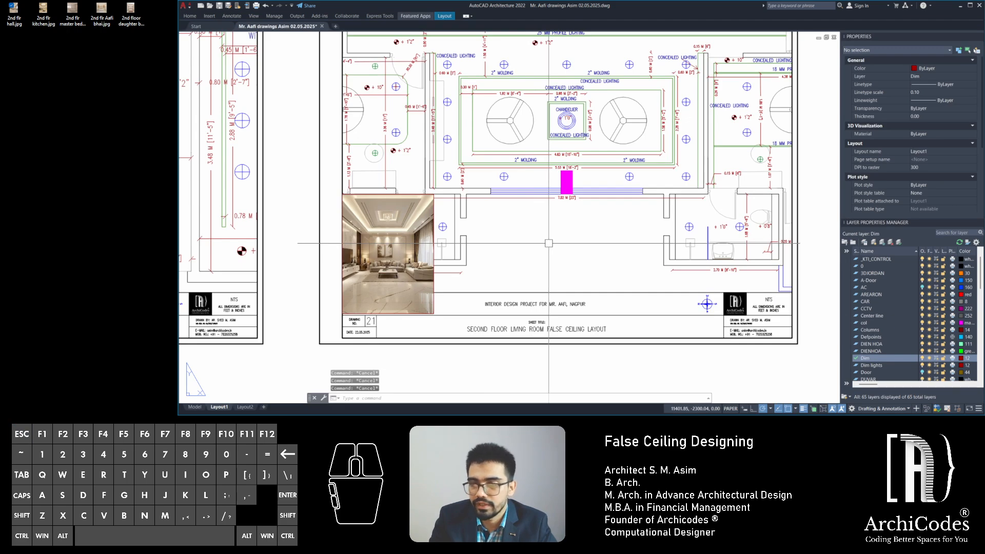
middle_drag(548, 243, 543, 280)
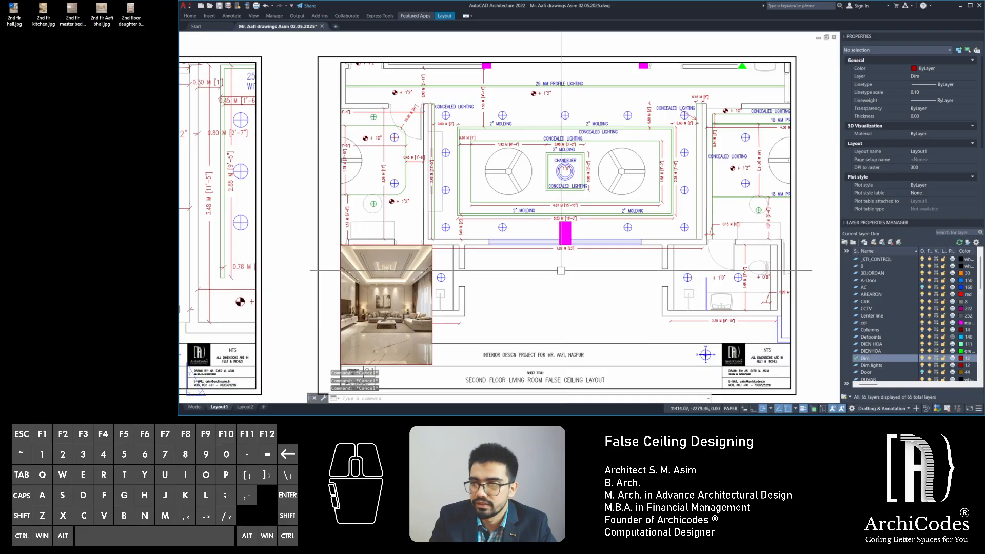
scroll(520, 267, down, 2)
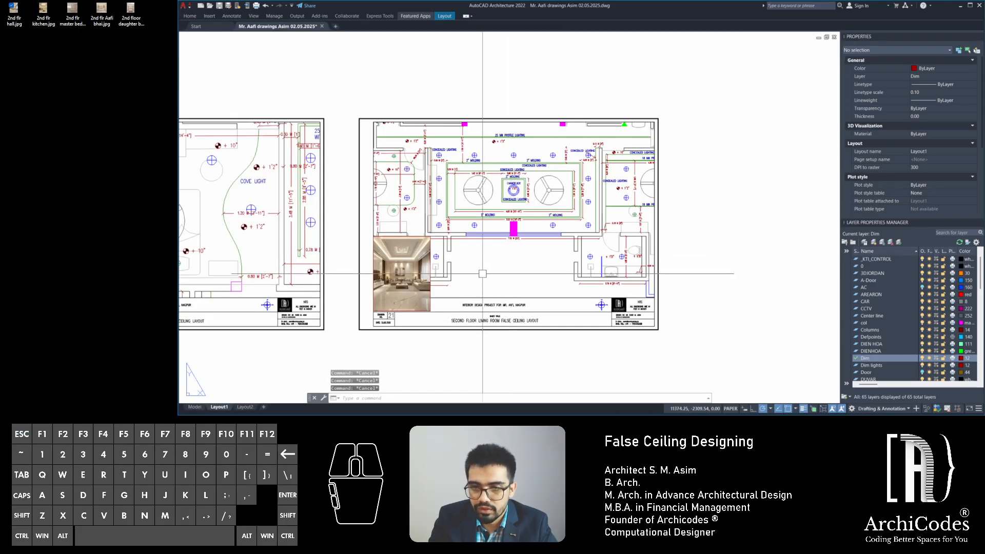
scroll(515, 270, up, 2)
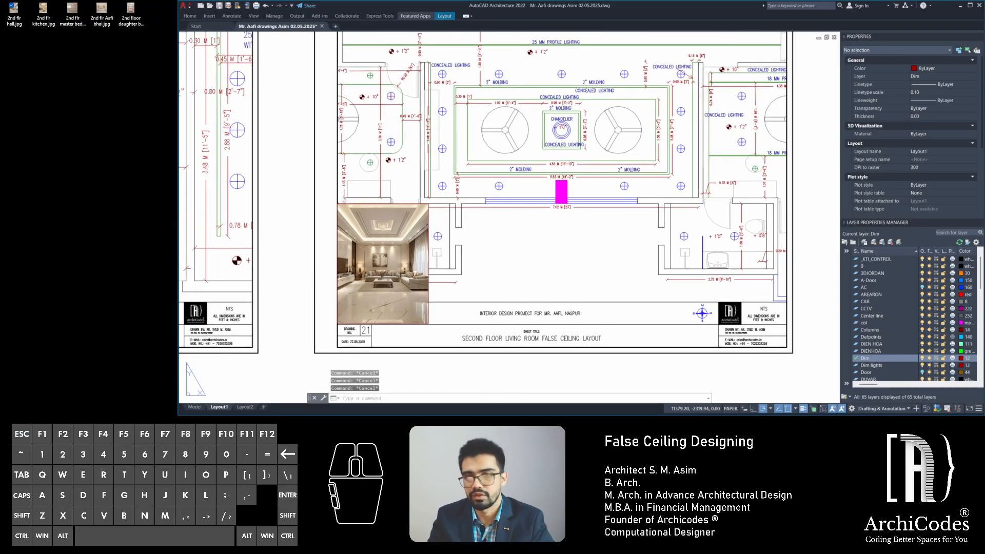
Plot sheet 21 with Microsoft Print to PDF, using a window around the sheet's outer border as the plot area
key(ctrl+p)
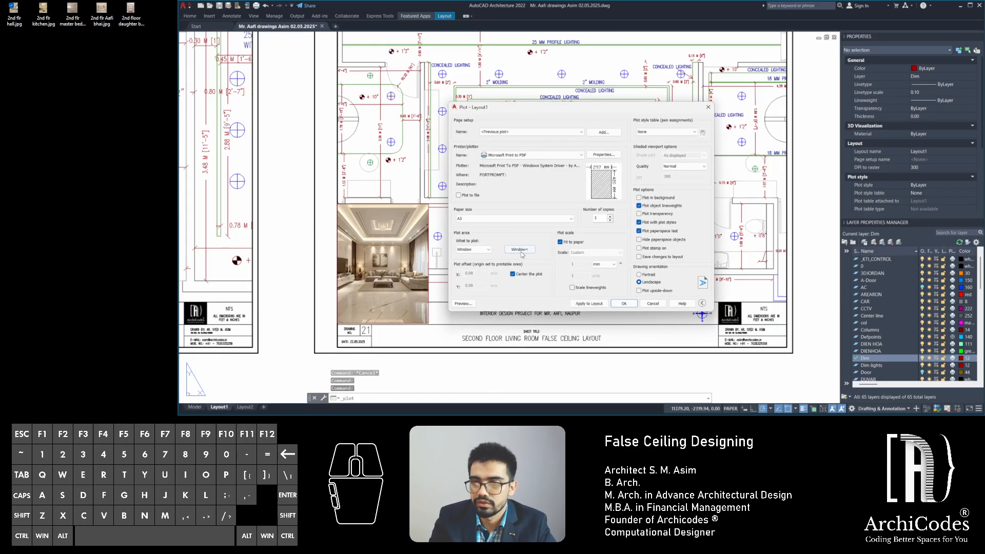
click(519, 249)
scroll(512, 272, down, 4)
click(437, 173)
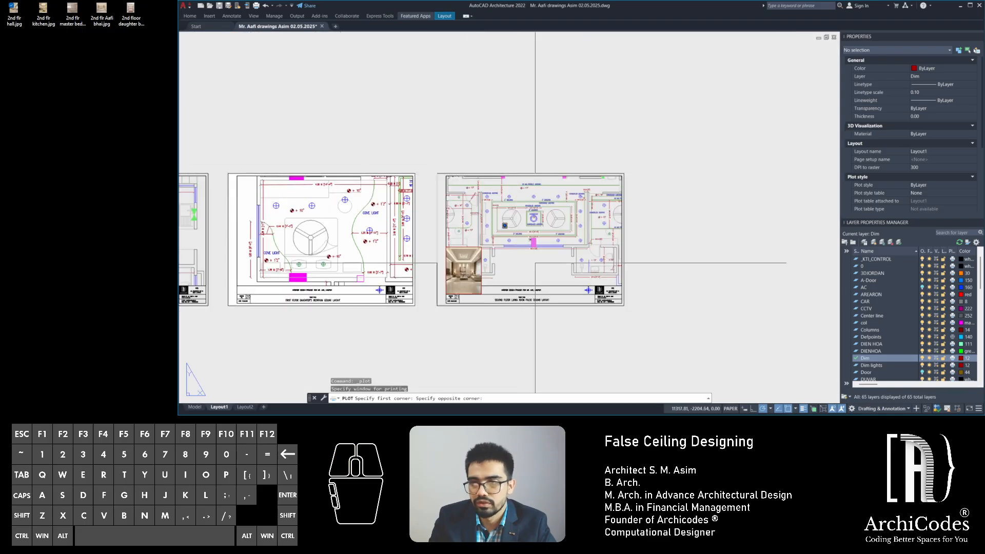
click(624, 306)
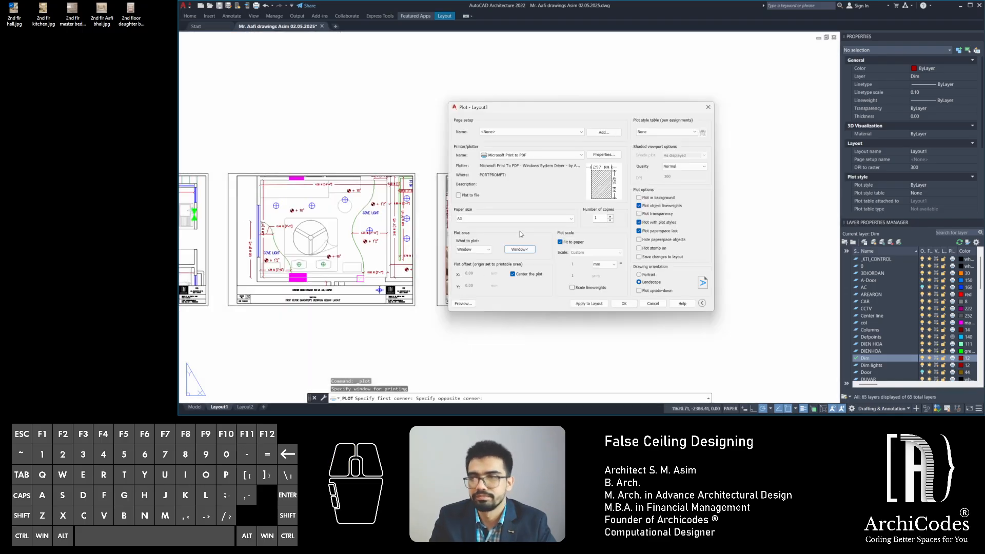
click(623, 303)
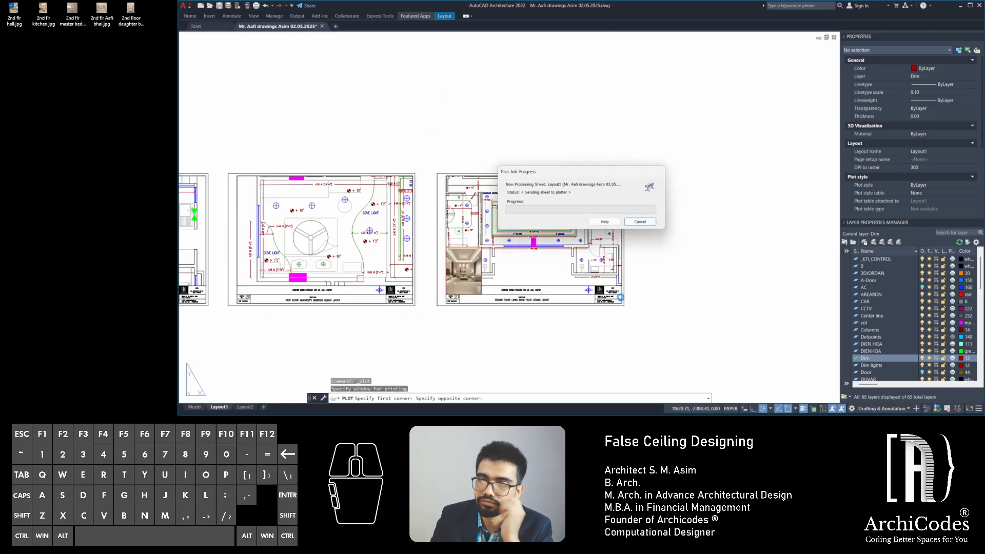
Base the output file name on the existing sheet 20 daughter's bedroom PDF and change its leading number to 21
scroll(616, 294, down, 4)
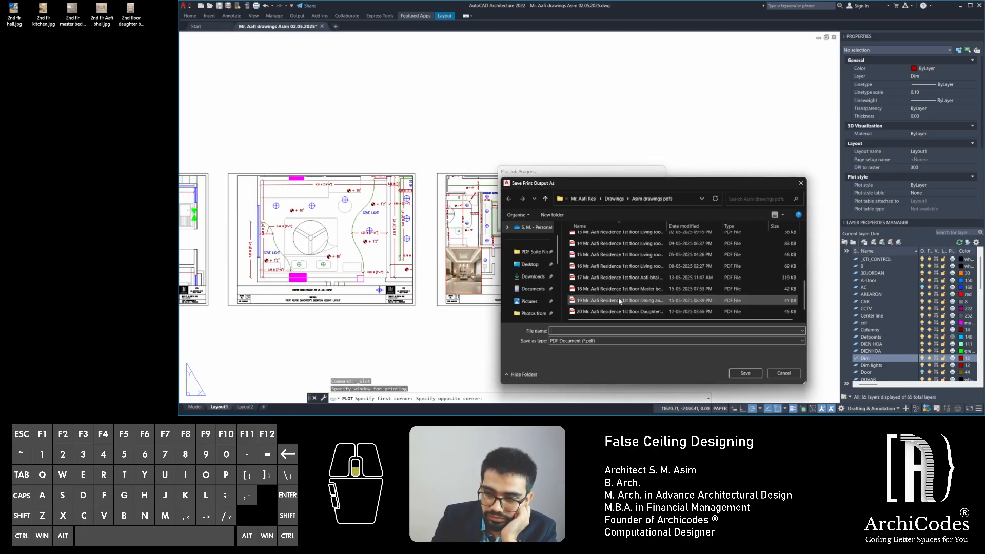
click(588, 312)
click(554, 331)
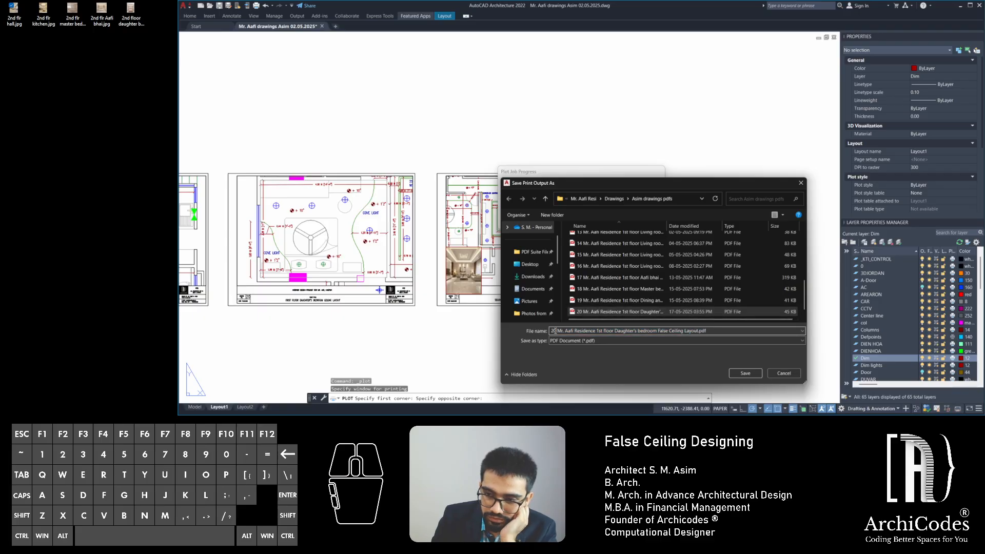
key(BackSpace)
text(2)
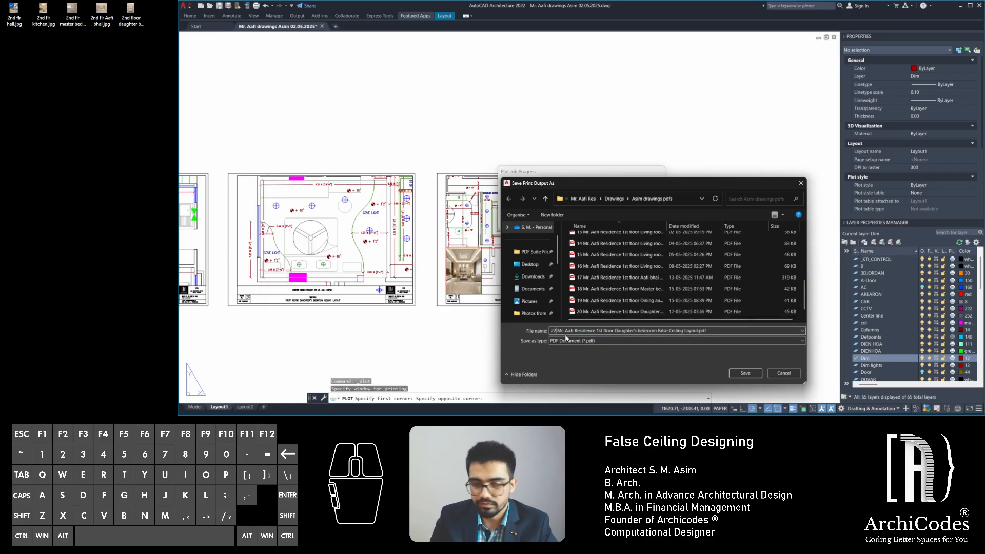
text(1)
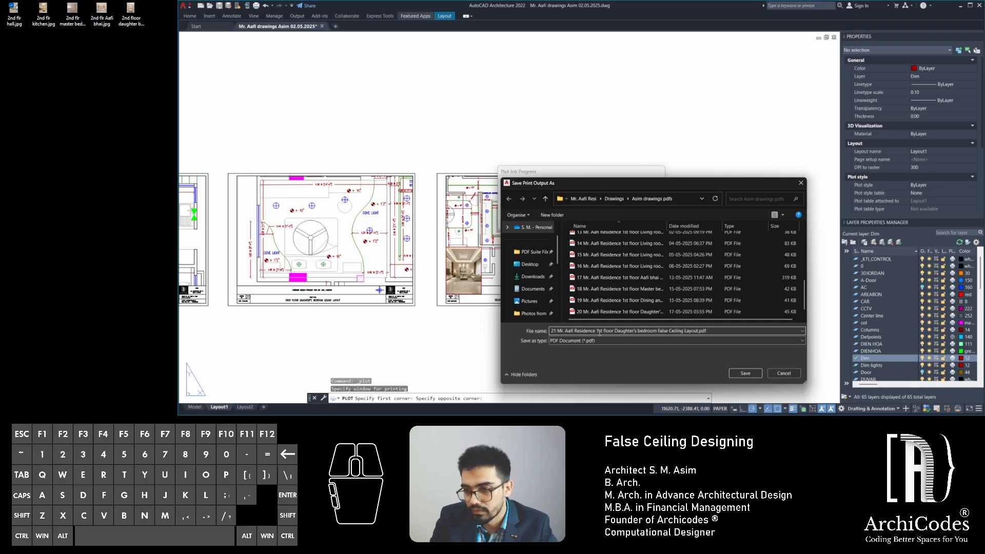
Change the floor in the PDF file name to 2nd
click(597, 330)
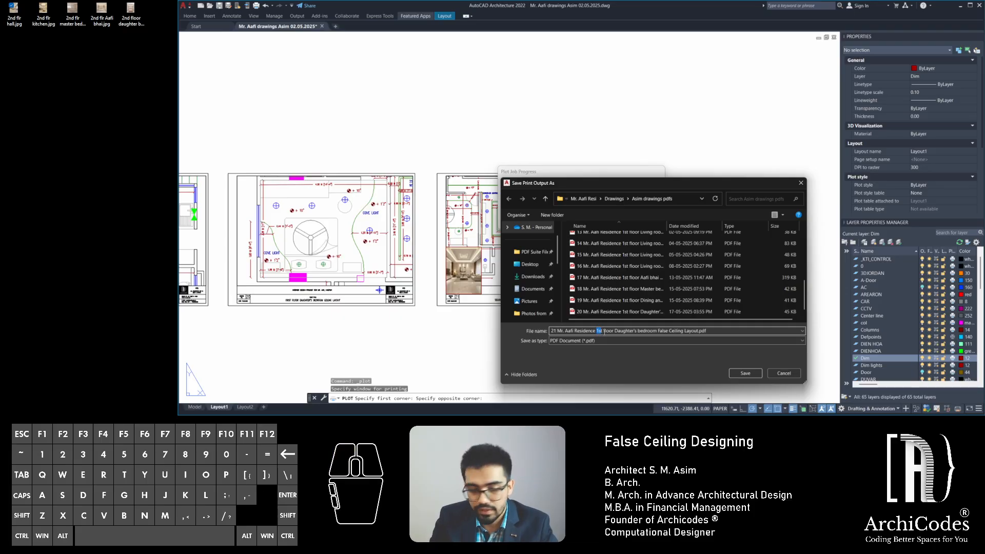
key(BackSpace)
text(2)
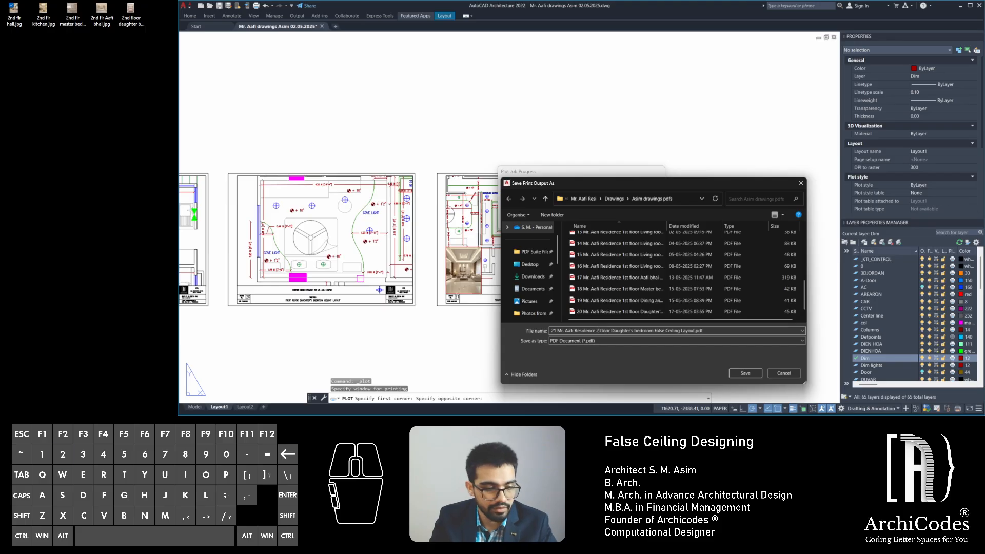
text(ND)
key(BackSpace)
key(BackSpace)
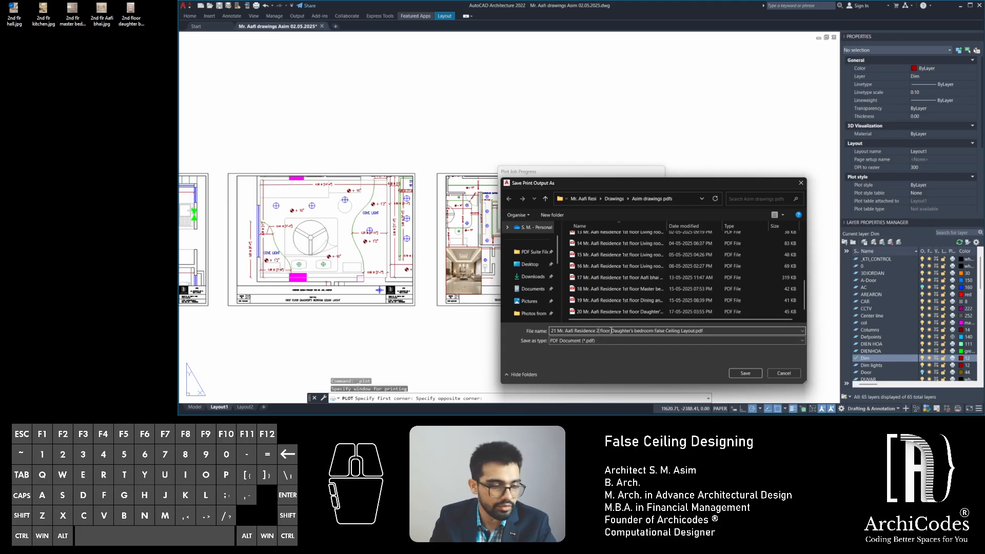
Replace the room in the PDF file name with "Living room" and save the plot output
click(617, 331)
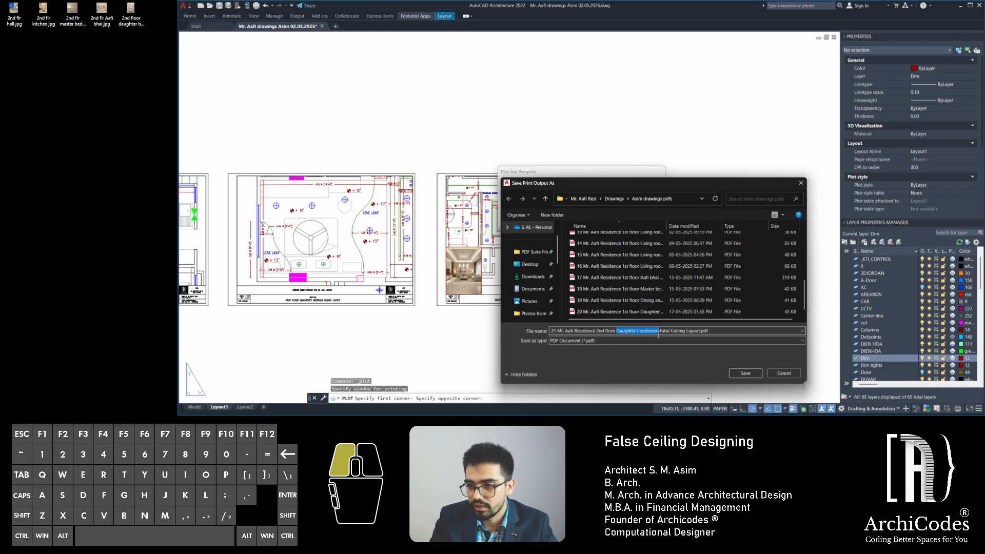
text(L)
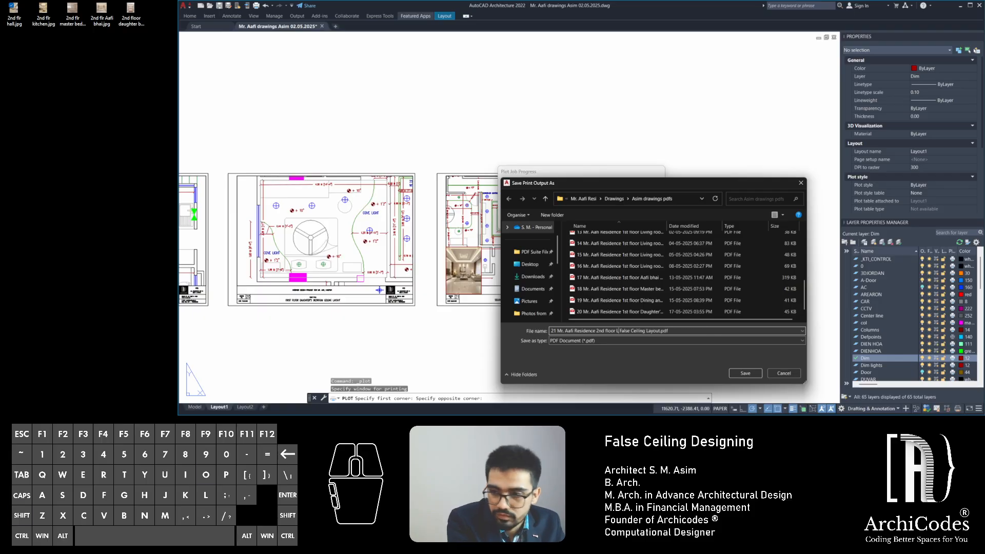
text(iving room)
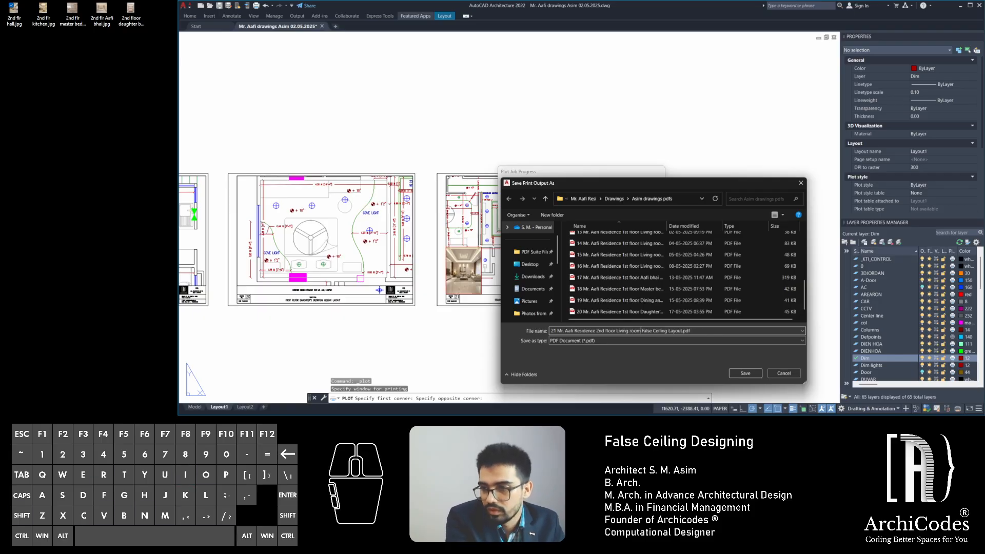
click(744, 374)
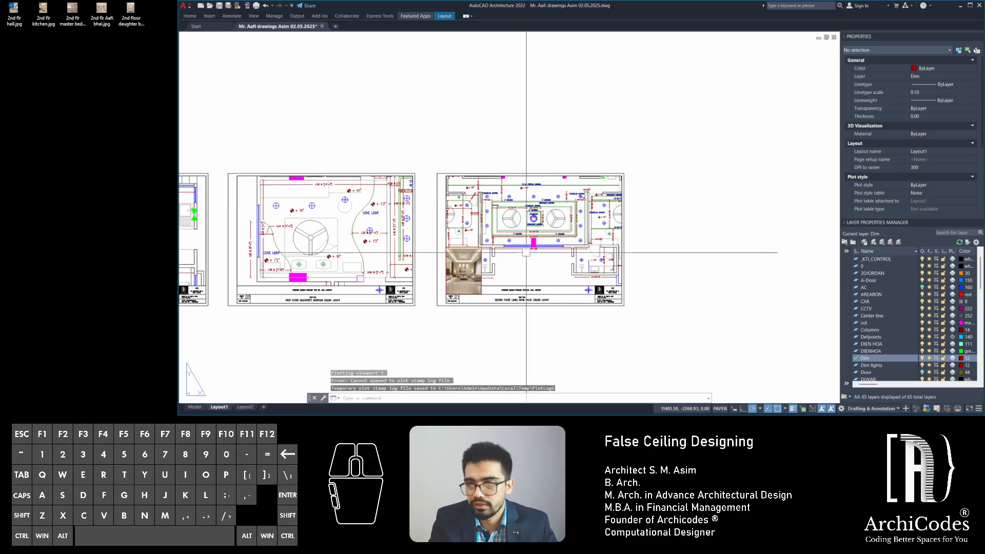
scroll(518, 219, up, 4)
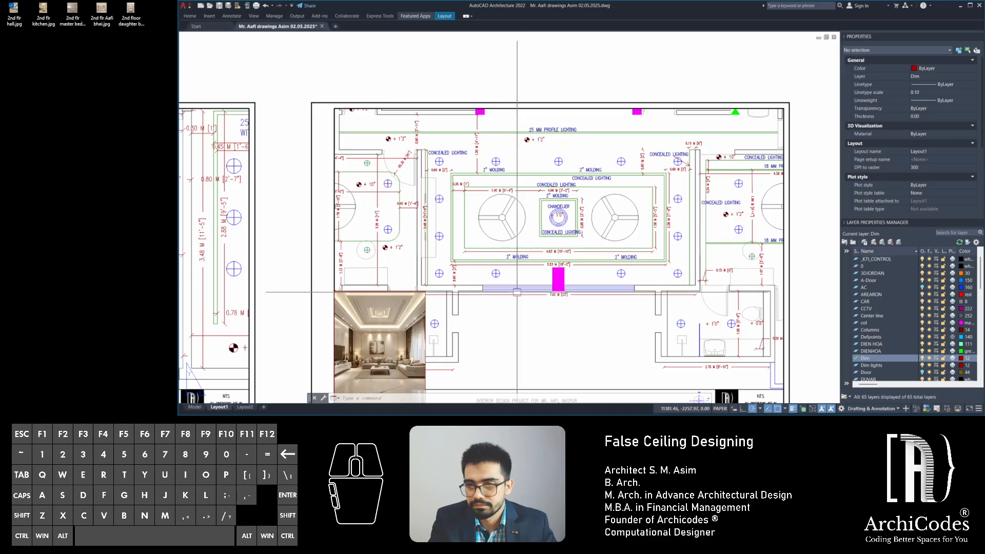
scroll(439, 308, down, 3)
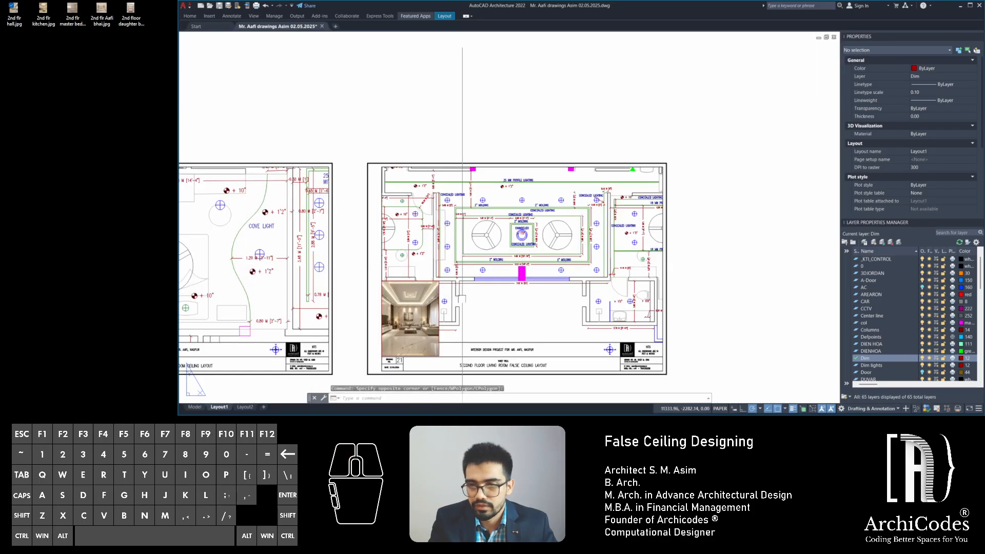
double_click(436, 293)
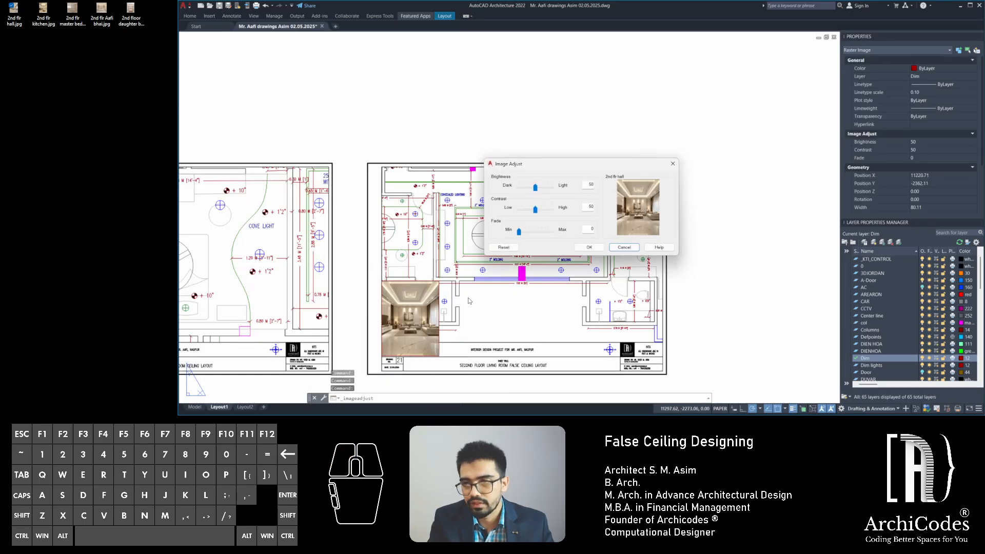
click(624, 247)
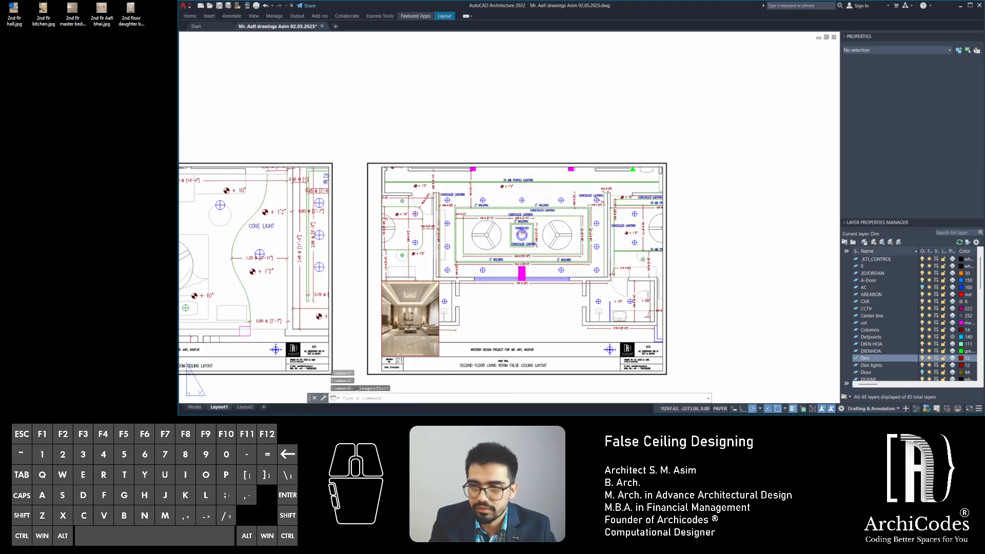
key(Escape)
Review the row of layout sheets, comparing living room sheet 21 with daughter's bedroom sheet 20 and the earlier sheets
scroll(479, 359, up, 3)
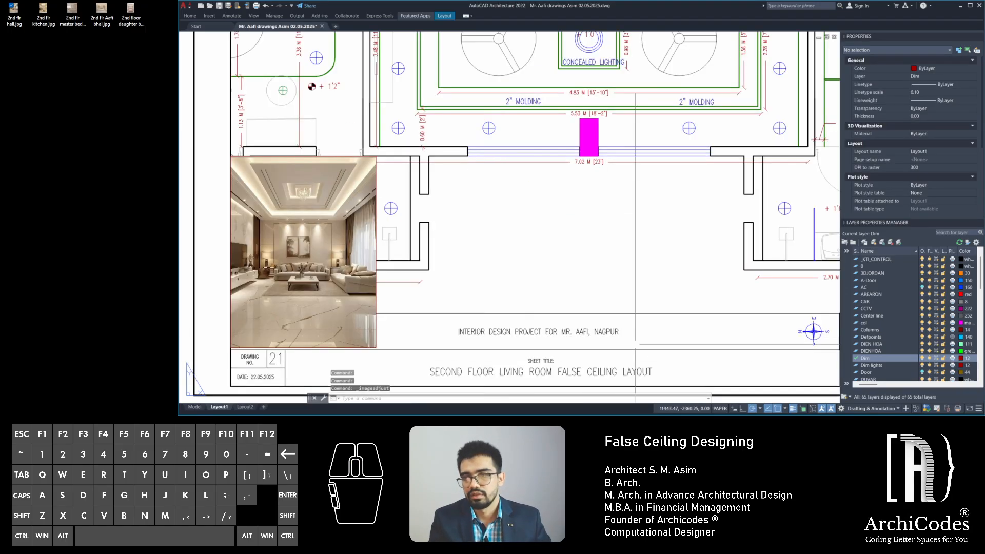
scroll(531, 290, down, 4)
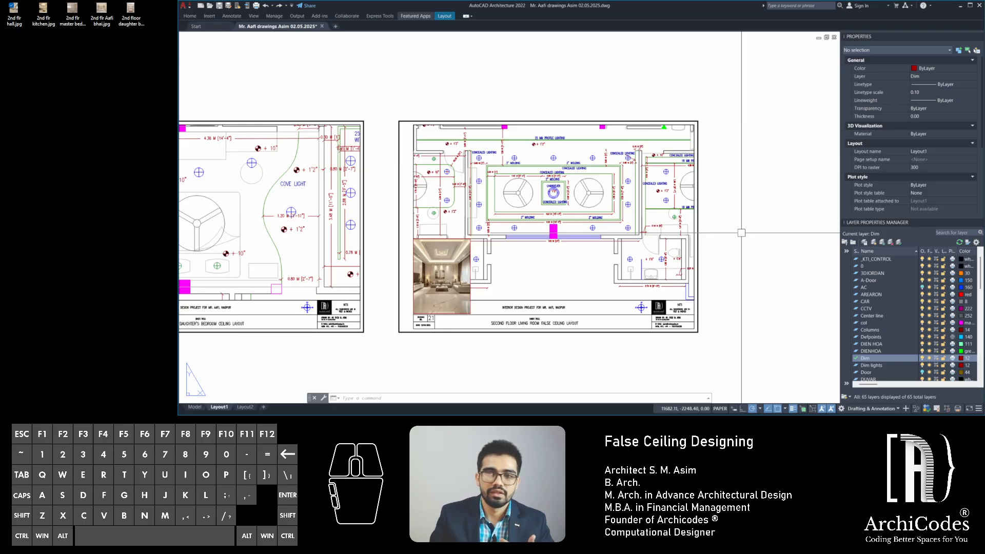
scroll(510, 187, down, 5)
scroll(340, 209, up, 6)
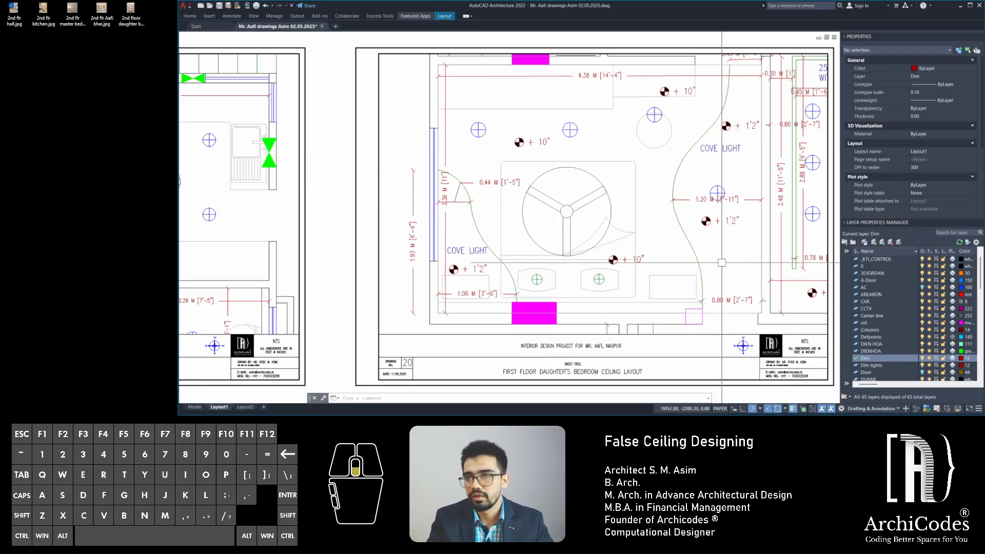
scroll(721, 262, down, 5)
right_click(671, 314)
click(617, 320)
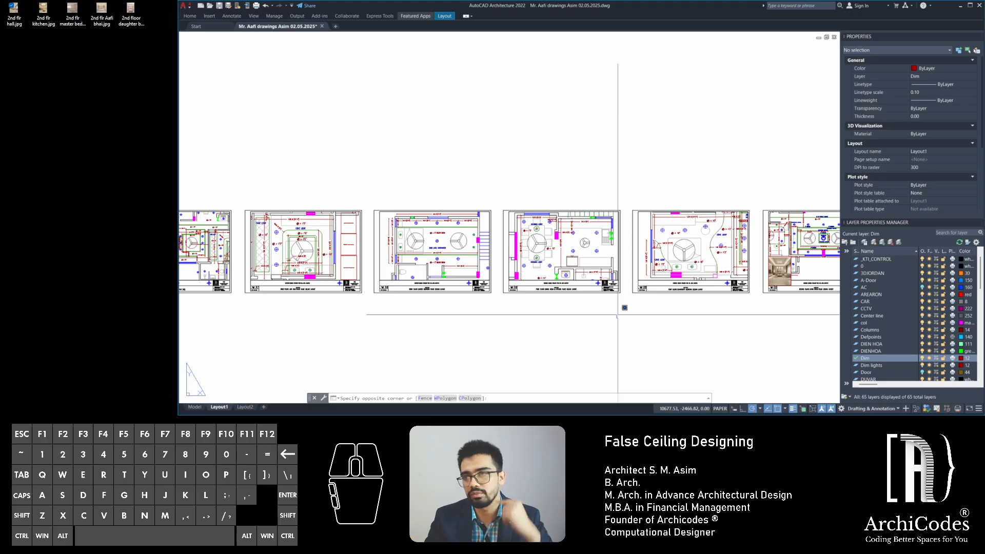
scroll(395, 180, down, 6)
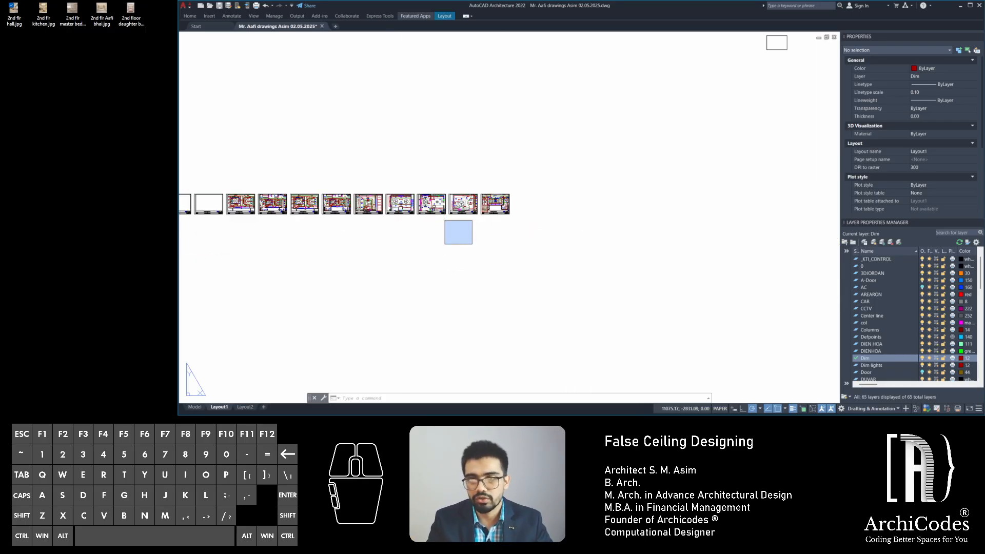
Examine the second floor living room false ceiling layout on sheet 21, including its hall image and title block
scroll(504, 203, up, 3)
scroll(504, 203, up, 8)
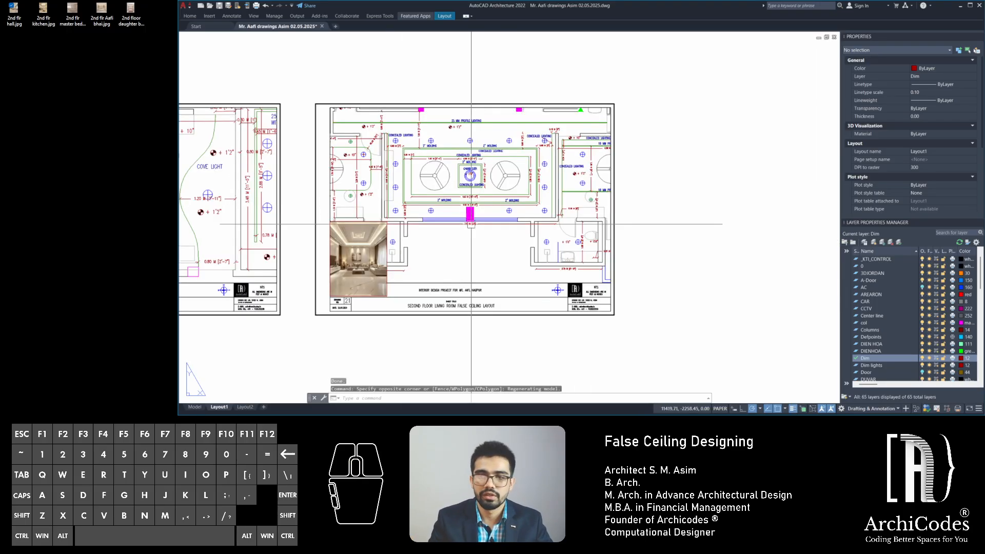
middle_drag(510, 242, 478, 247)
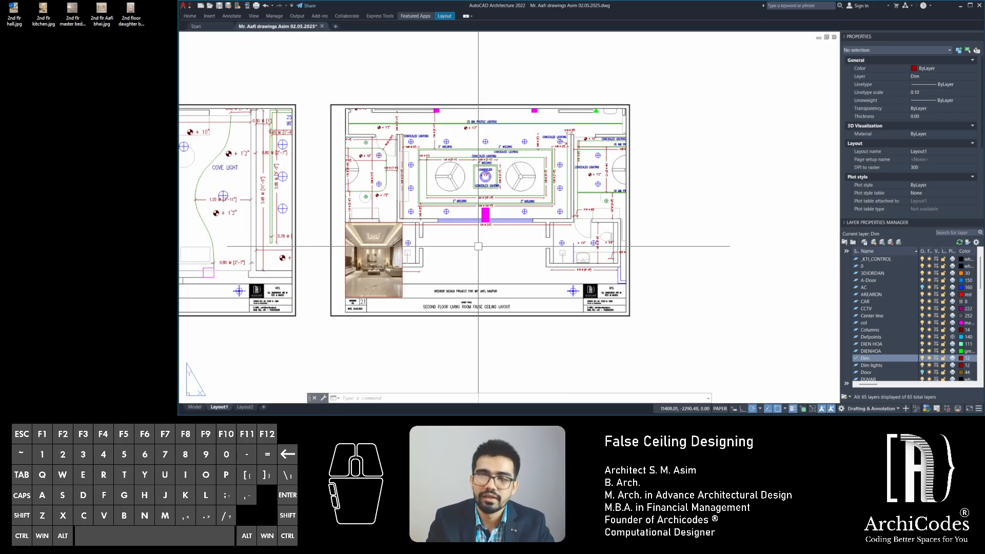
scroll(513, 226, up, 4)
scroll(456, 220, down, 4)
scroll(333, 169, up, 1)
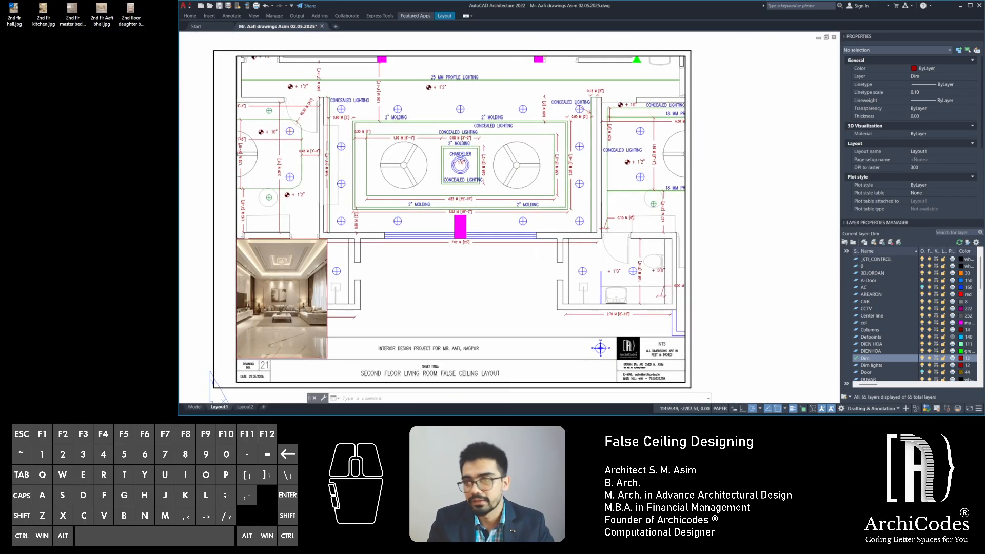
scroll(528, 259, down, 3)
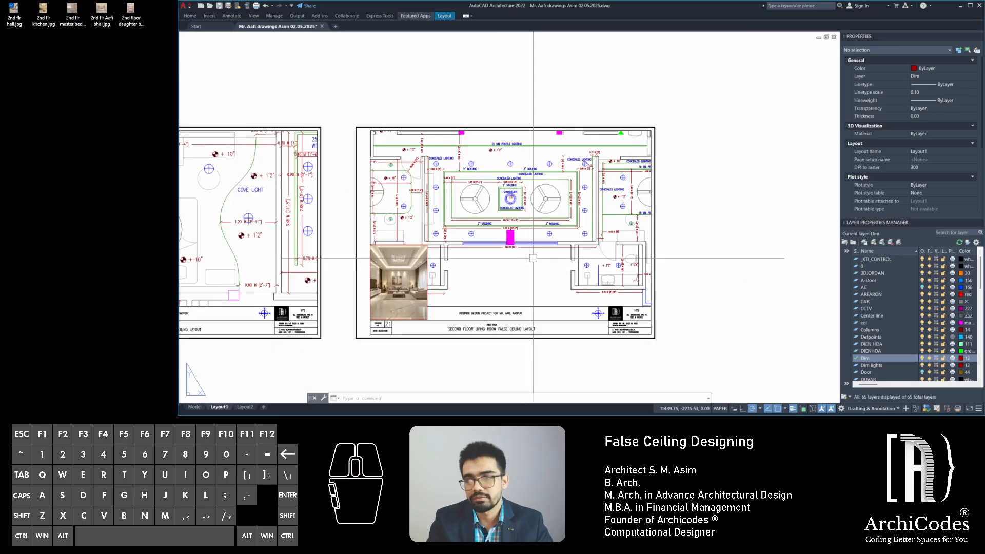
scroll(528, 259, up, 2)
scroll(517, 268, down, 2)
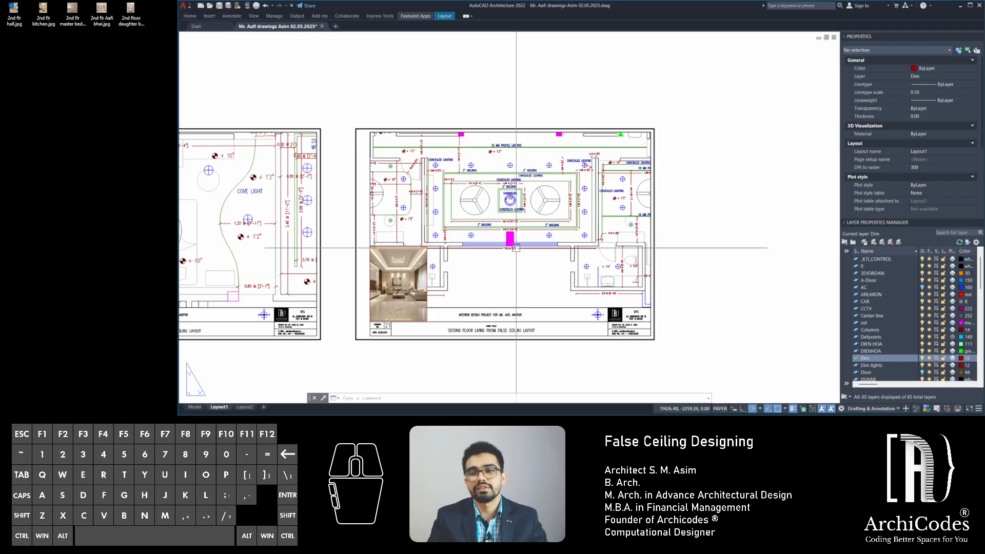
scroll(516, 249, up, 2)
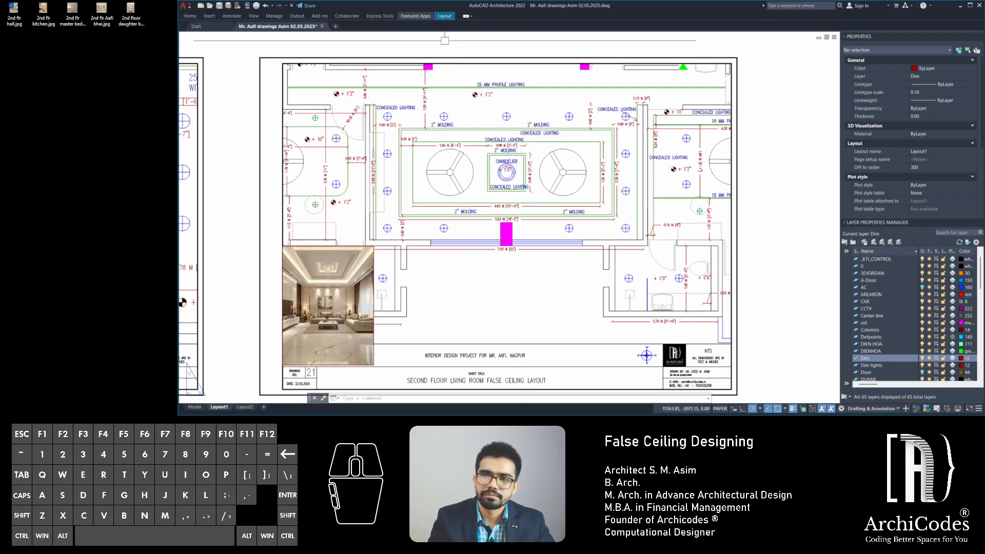